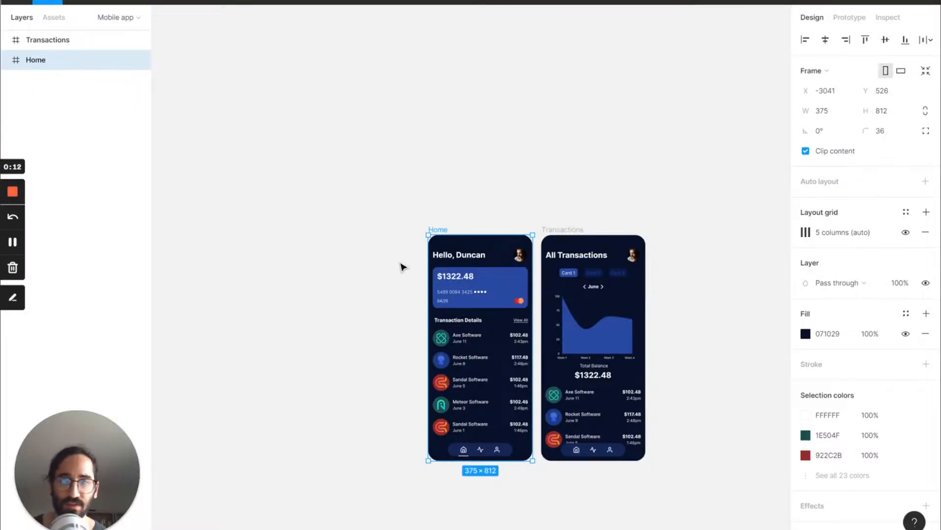
Step: Draw a frame about 1336 × 906 on an empty canvas area away from the Home and Transactions screens
{"action": "scroll", "coordinate": [407, 262], "scroll_direction": "left", "scroll_amount": 10}
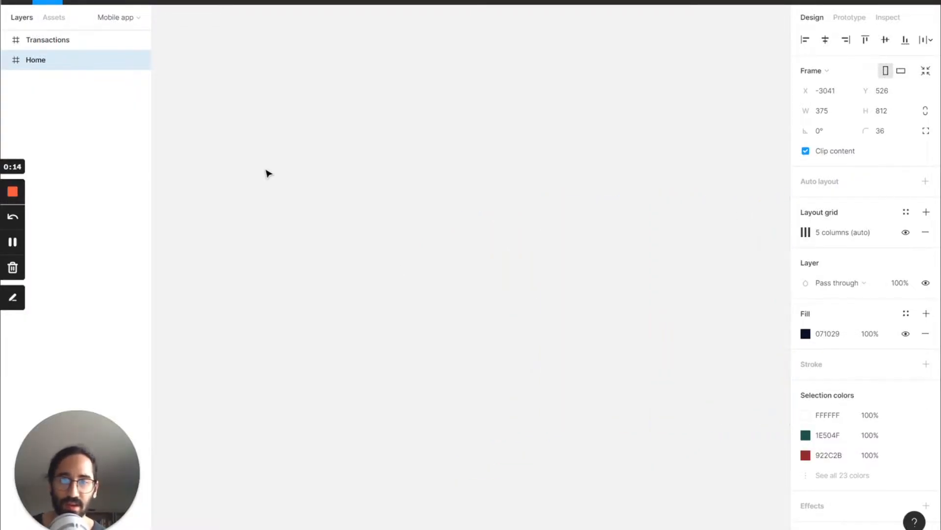
{"action": "left_click", "coordinate": [341, 210]}
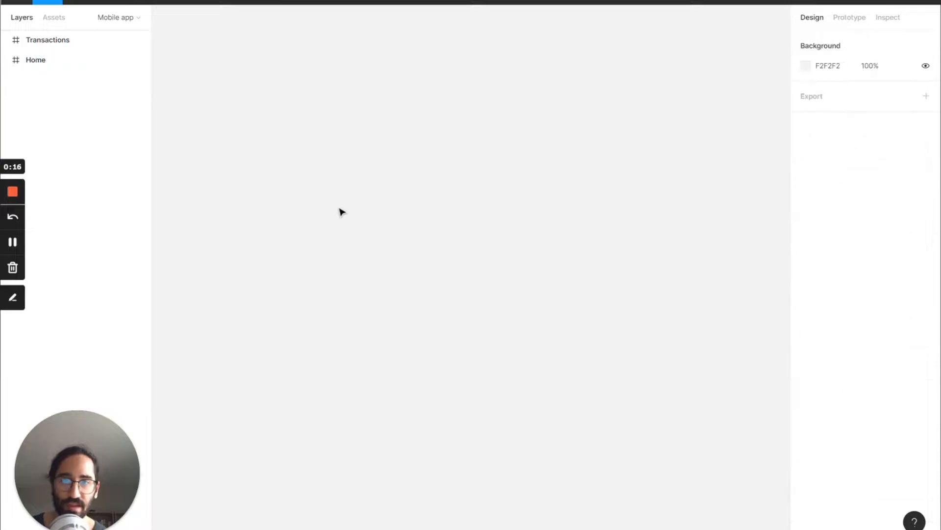
{"action": "key", "text": "f"}
{"action": "left_click_drag", "start_coordinate": [327, 182], "coordinate": [392, 234]}
{"action": "left_click_drag", "start_coordinate": [458, 286], "coordinate": [697, 434]}
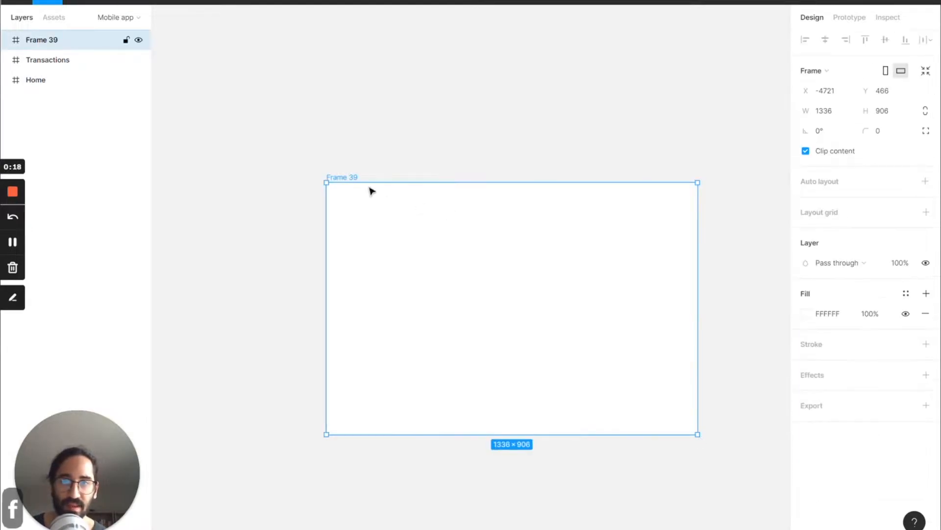
Step: Rename the new large white frame as Overview
{"action": "double_click", "coordinate": [352, 177]}
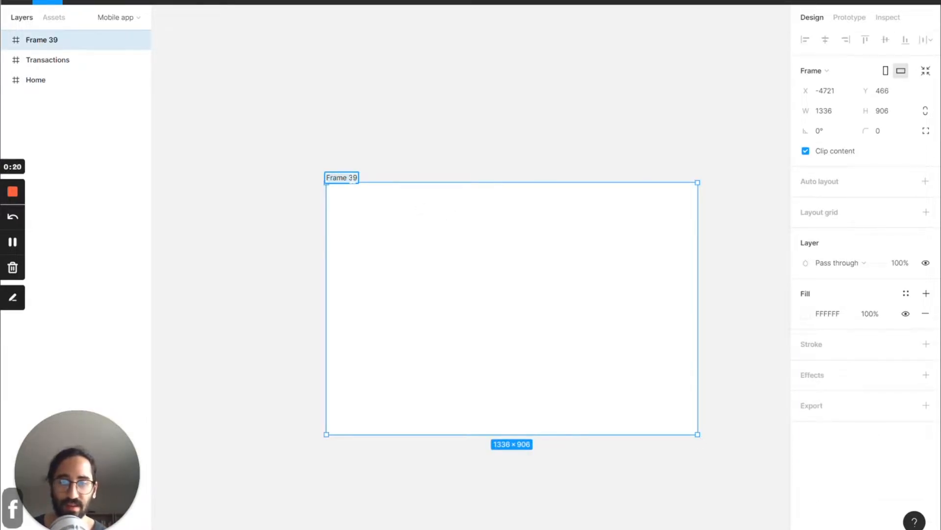
{"action": "type", "text": "Overview"}
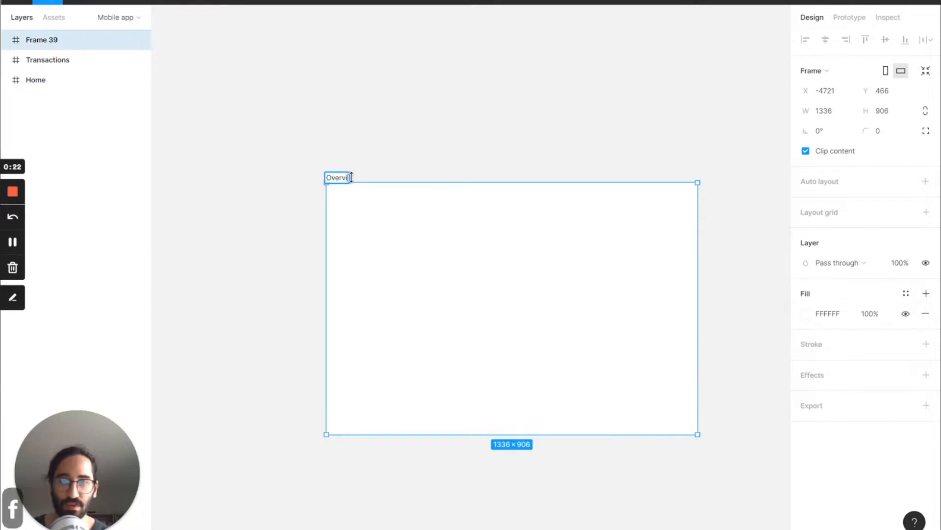
{"action": "key", "text": "Return"}
{"action": "left_click", "coordinate": [341, 145]}
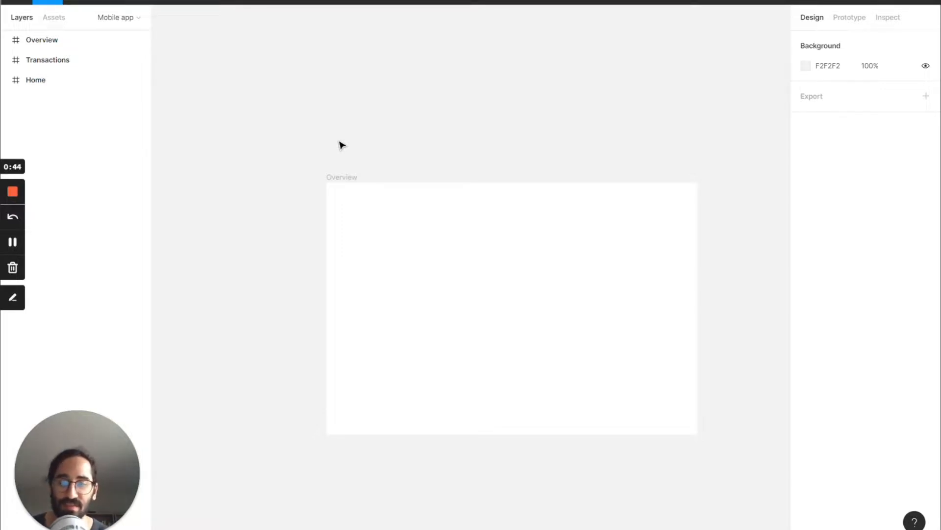
Step: Draw a small frame about 155 × 49 inside the Overview frame near its upper-left corner
{"action": "left_click", "coordinate": [342, 179]}
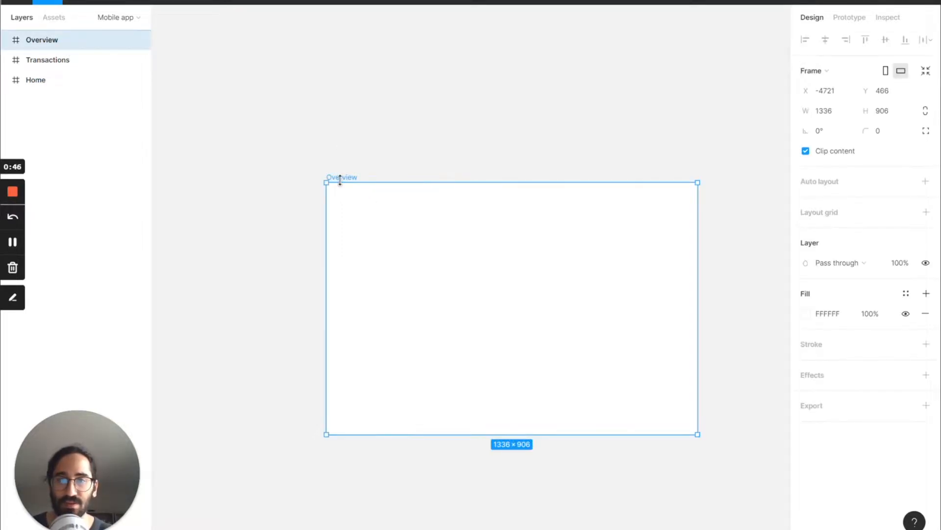
{"action": "key", "text": "shift+2"}
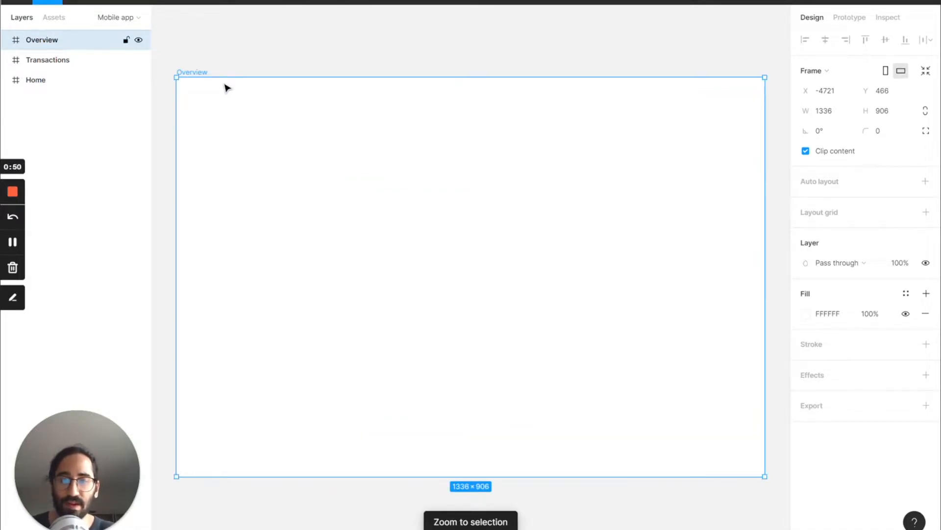
{"action": "key", "text": "f"}
{"action": "left_click_drag", "start_coordinate": [219, 127], "coordinate": [288, 148]}
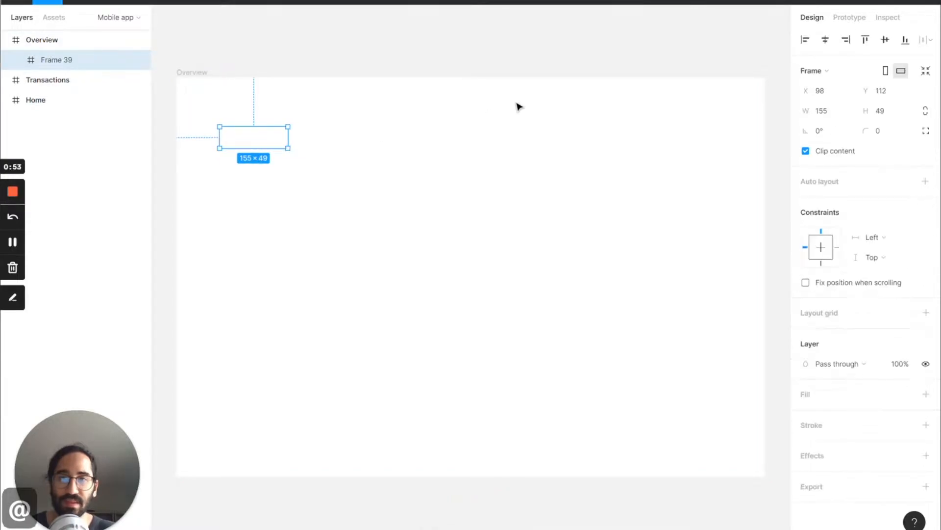
Step: Add a solid black fill, 000000, to the small frame inside Overview
{"action": "left_click", "coordinate": [926, 396]}
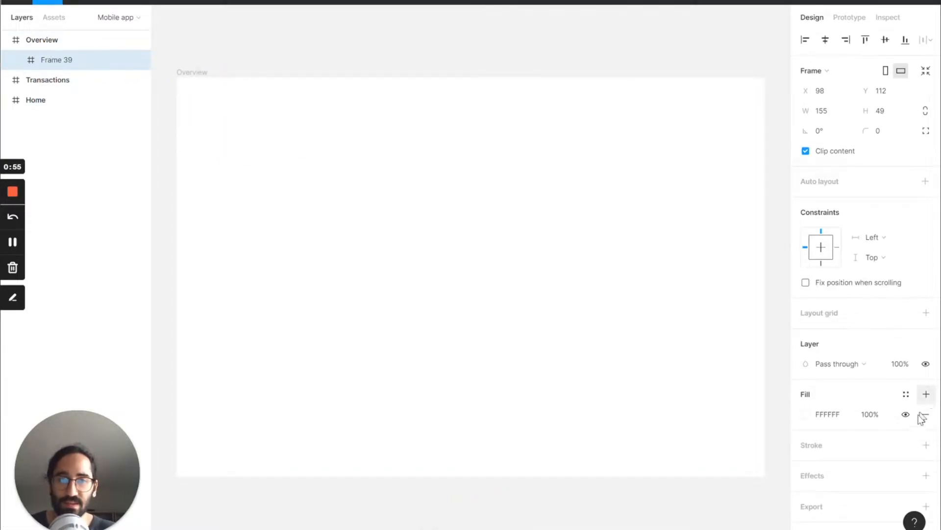
{"action": "left_click", "coordinate": [805, 414]}
{"action": "type", "text": "000000"}
{"action": "key", "text": "Return"}
{"action": "left_click", "coordinate": [320, 198]}
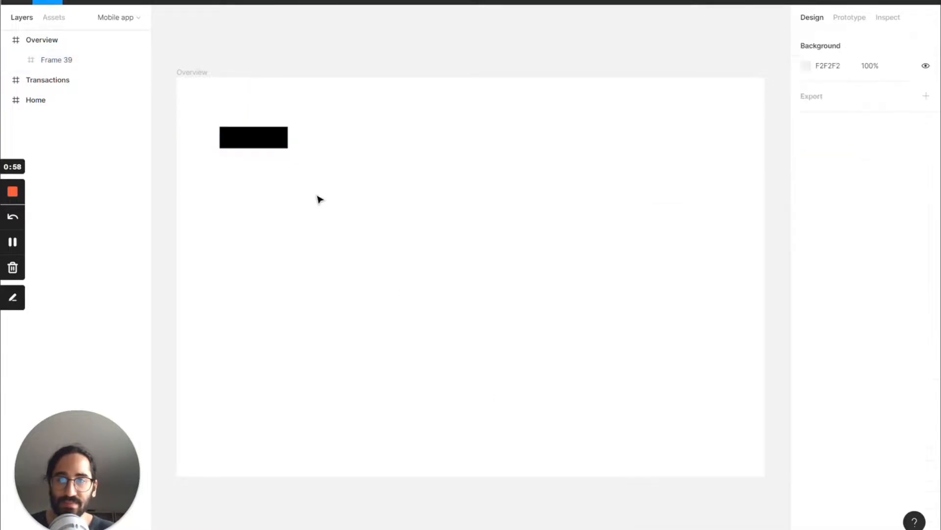
Step: Add the text "Sign Up" inside the black frame and make the text box auto width
{"action": "left_click", "coordinate": [261, 142]}
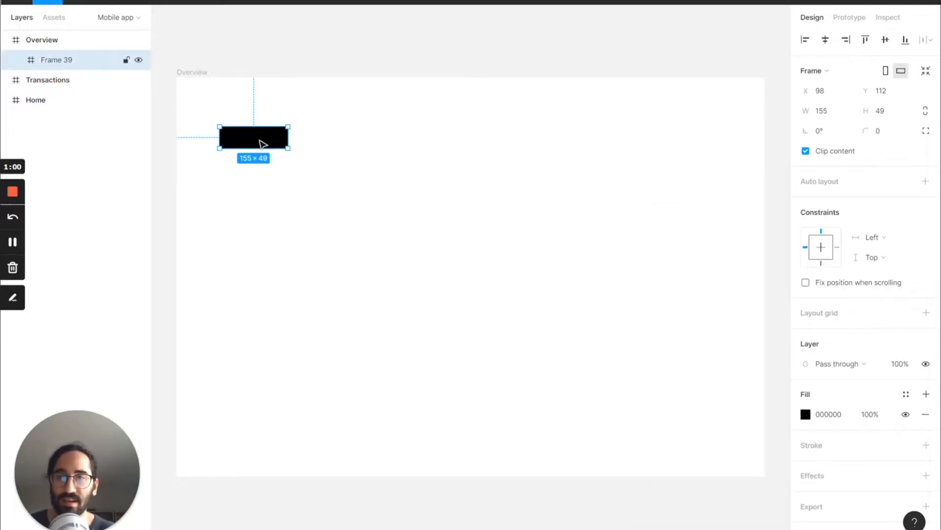
{"action": "scroll", "coordinate": [260, 141], "scroll_direction": "up", "scroll_amount": 10}
{"action": "scroll", "coordinate": [260, 142], "scroll_direction": "left", "scroll_amount": 4}
{"action": "scroll", "coordinate": [260, 141], "scroll_direction": "down", "scroll_amount": 4}
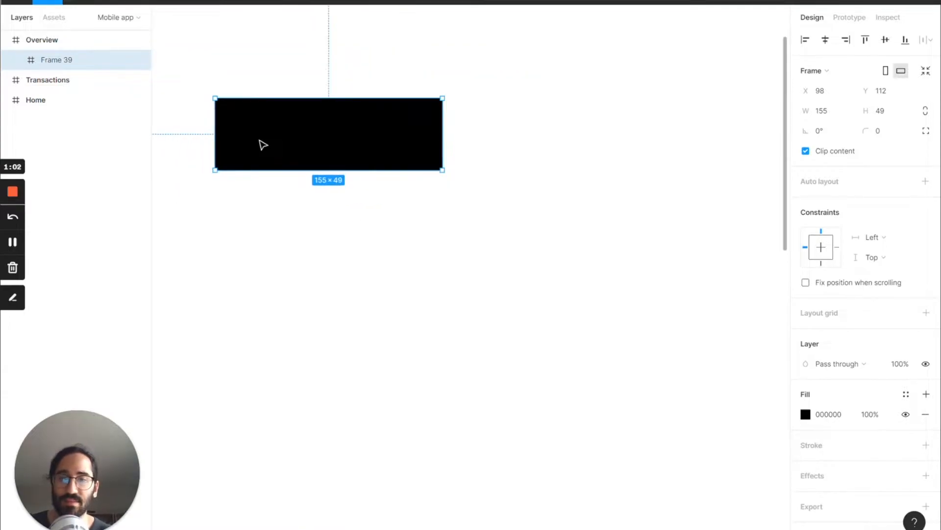
{"action": "key", "text": "t"}
{"action": "left_click_drag", "start_coordinate": [253, 130], "coordinate": [421, 155]}
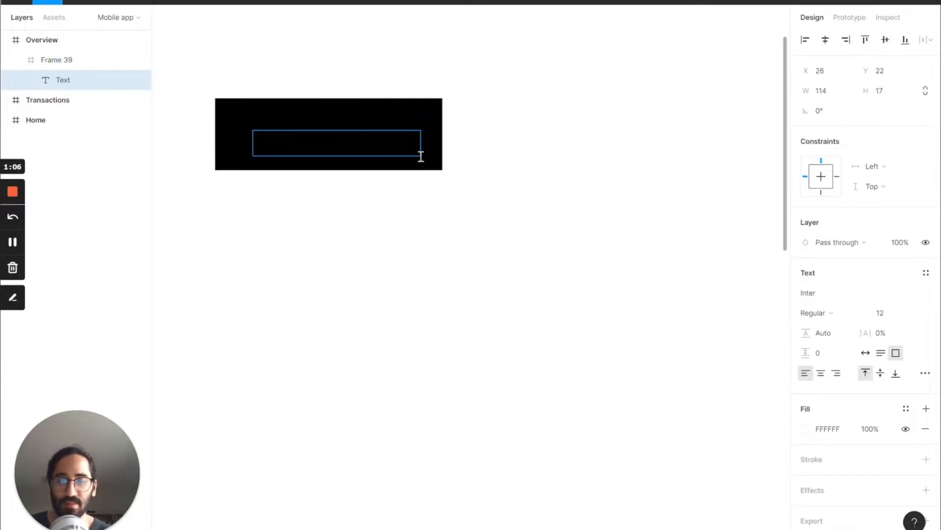
{"action": "type", "text": "Sign Up"}
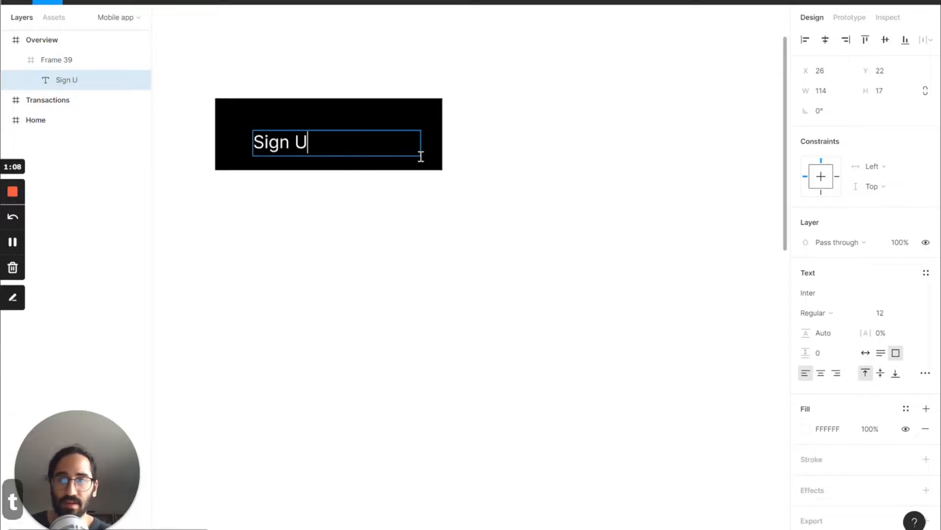
{"action": "key", "text": "Escape"}
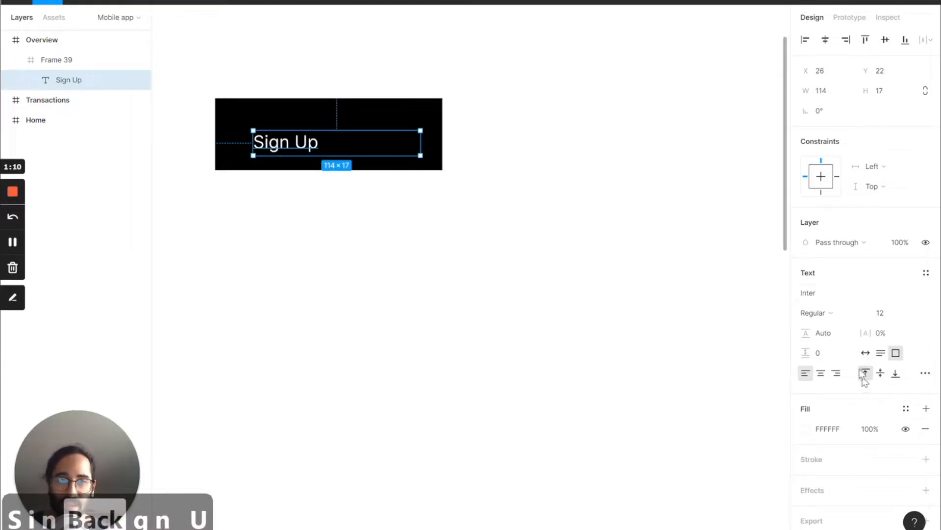
{"action": "left_click", "coordinate": [860, 353]}
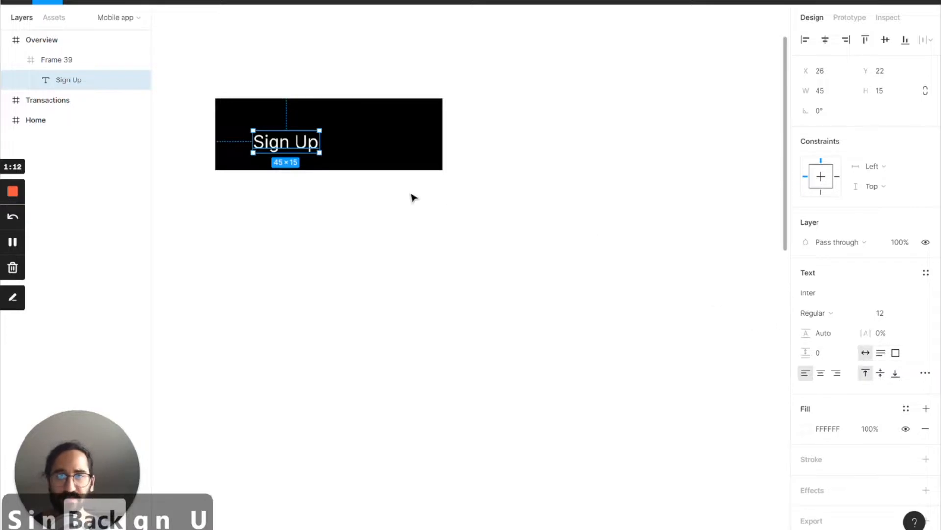
Step: Set the Sign Up text's font size to 16 and move it to the centre of the black frame
{"action": "left_click_drag", "start_coordinate": [281, 144], "coordinate": [326, 133]}
{"action": "left_click", "coordinate": [892, 318]}
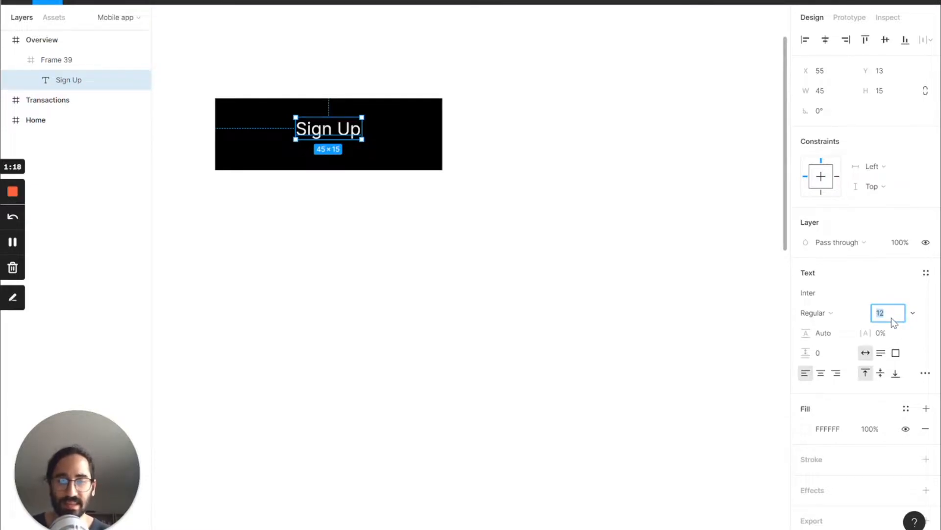
{"action": "type", "text": "16"}
{"action": "key", "text": "Return"}
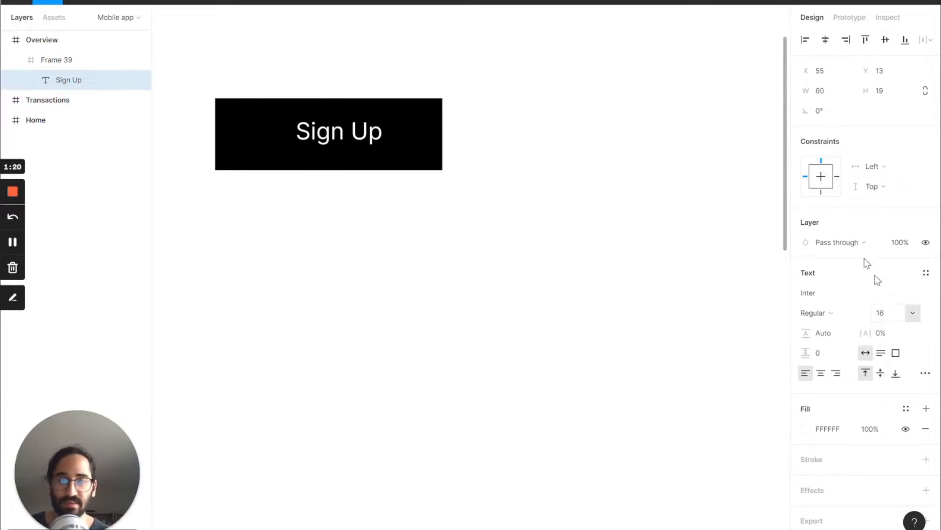
{"action": "left_click_drag", "start_coordinate": [313, 146], "coordinate": [302, 149]}
{"action": "left_click", "coordinate": [433, 304]}
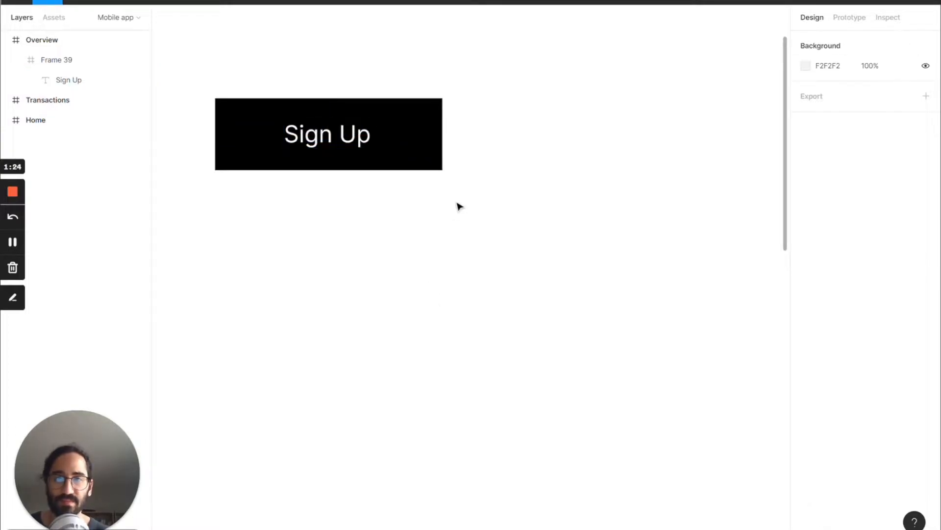
Step: Rename the black frame holding the Sign Up text as Button
{"action": "left_click", "coordinate": [335, 139]}
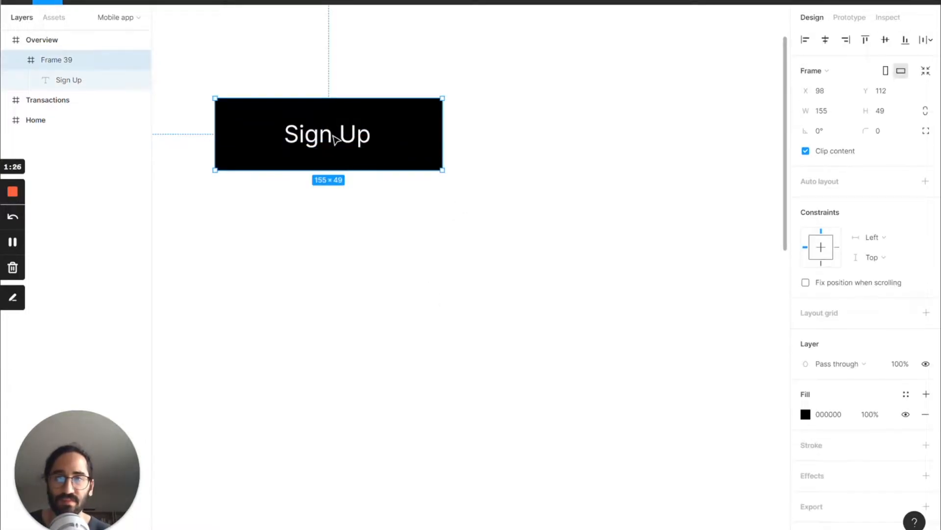
{"action": "double_click", "coordinate": [64, 67]}
{"action": "type", "text": "Button"}
{"action": "key", "text": "Return"}
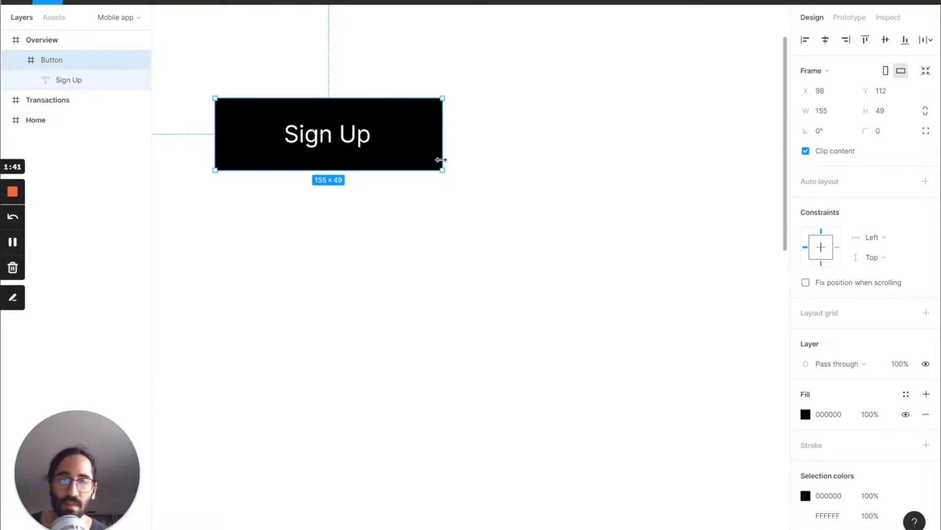
Step: Add an iPhone 13 mini frame below the Overview frame, aligned with its left edge, and duplicate it to the right
{"action": "scroll", "coordinate": [624, 292], "scroll_direction": "down", "scroll_amount": 5}
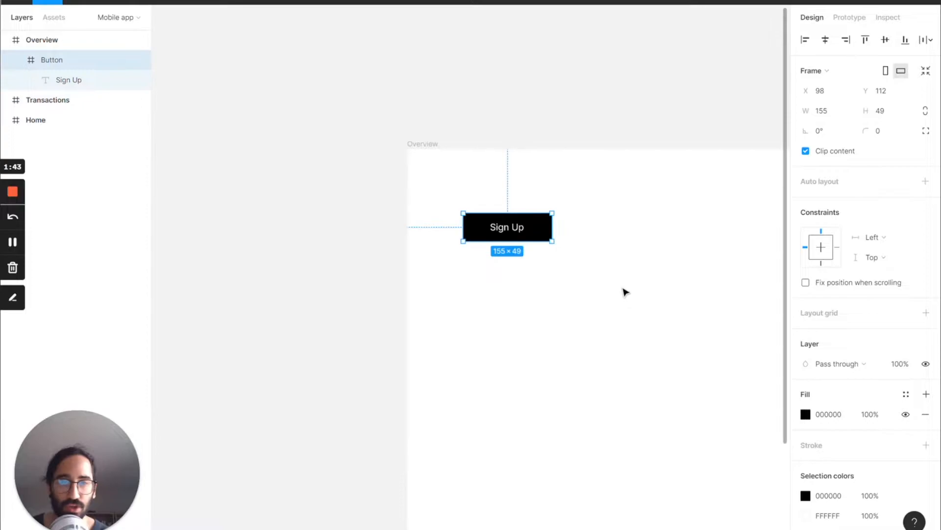
{"action": "scroll", "coordinate": [624, 293], "scroll_direction": "down", "scroll_amount": 2}
{"action": "scroll", "coordinate": [625, 292], "scroll_direction": "right", "scroll_amount": 5}
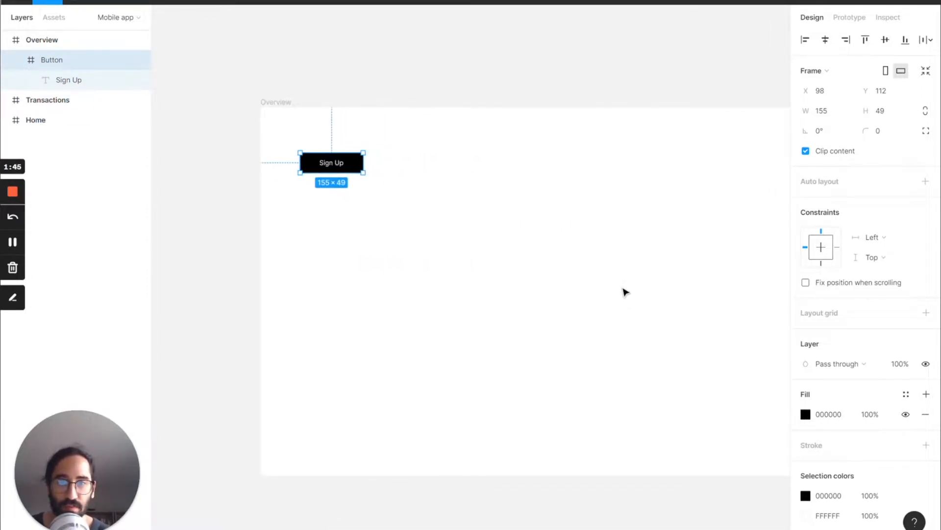
{"action": "scroll", "coordinate": [624, 292], "scroll_direction": "right", "scroll_amount": 2}
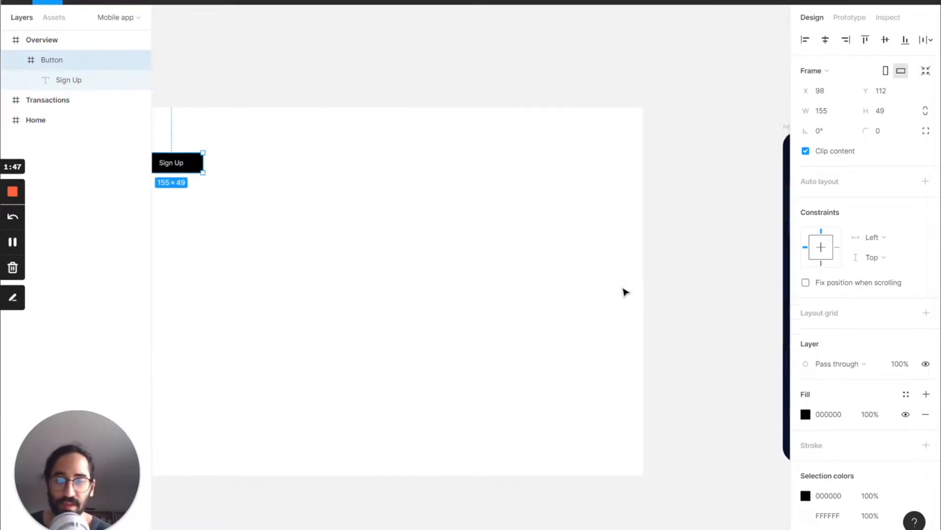
{"action": "scroll", "coordinate": [625, 293], "scroll_direction": "left", "scroll_amount": 5}
{"action": "scroll", "coordinate": [624, 292], "scroll_direction": "down", "scroll_amount": 4}
{"action": "scroll", "coordinate": [624, 292], "scroll_direction": "down", "scroll_amount": 4}
{"action": "scroll", "coordinate": [624, 292], "scroll_direction": "right", "scroll_amount": 1}
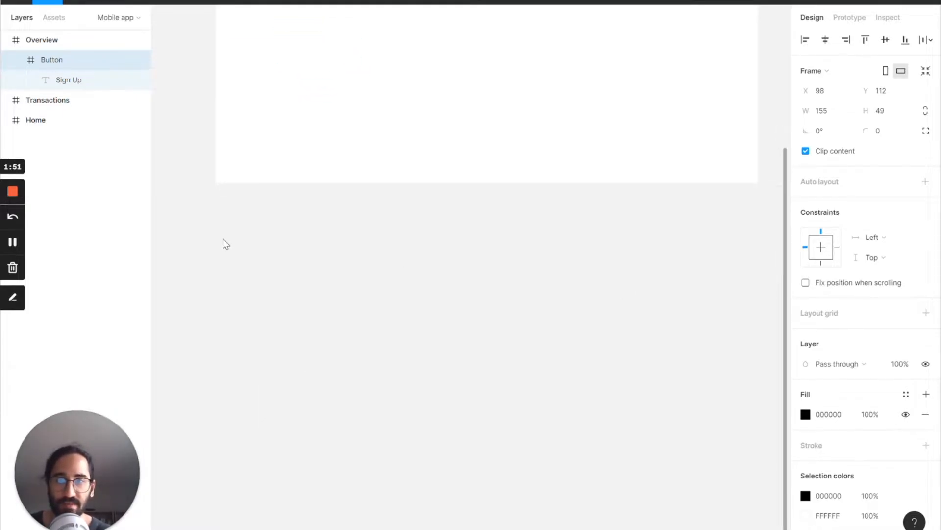
{"action": "key", "text": "f"}
{"action": "left_click", "coordinate": [839, 121]}
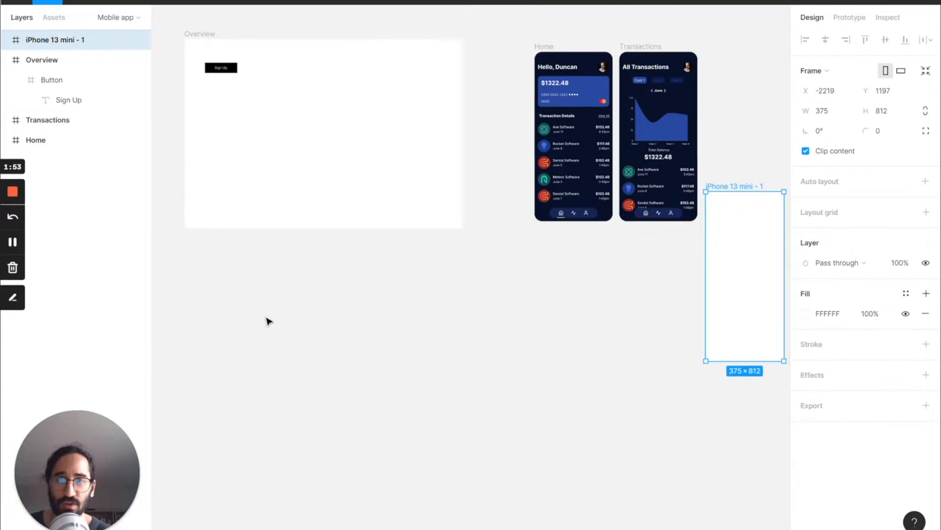
{"action": "left_click_drag", "start_coordinate": [734, 218], "coordinate": [307, 289]}
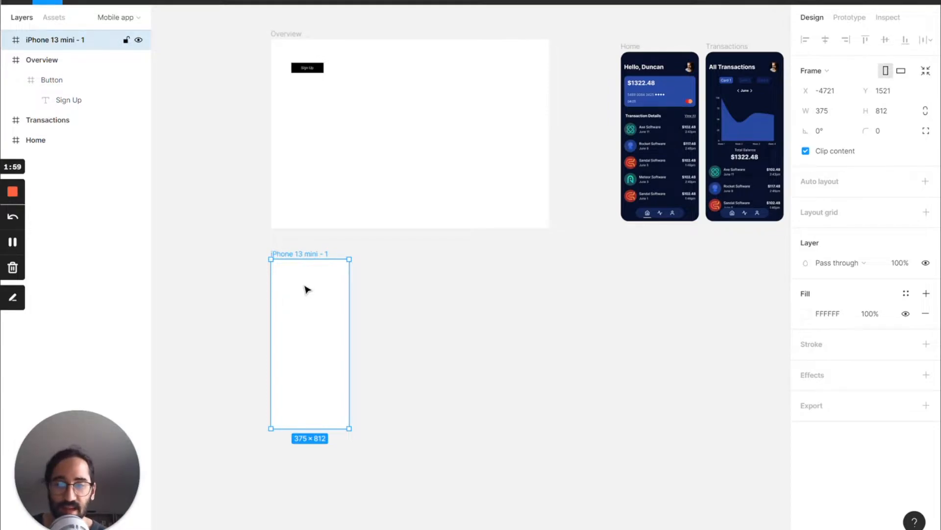
{"action": "left_click_drag", "start_coordinate": [310, 325], "coordinate": [410, 325], "text": "alt"}
Step: Copy the Sign Up button from the Overview frame and paste it into both iPhone 13 mini frames
{"action": "left_click", "coordinate": [318, 67]}
{"action": "left_click", "coordinate": [300, 266]}
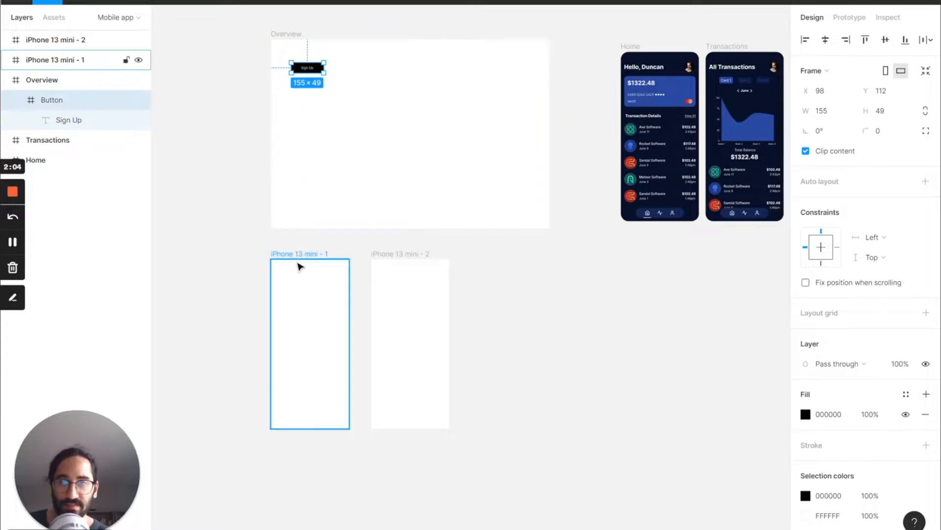
{"action": "left_click", "coordinate": [298, 70]}
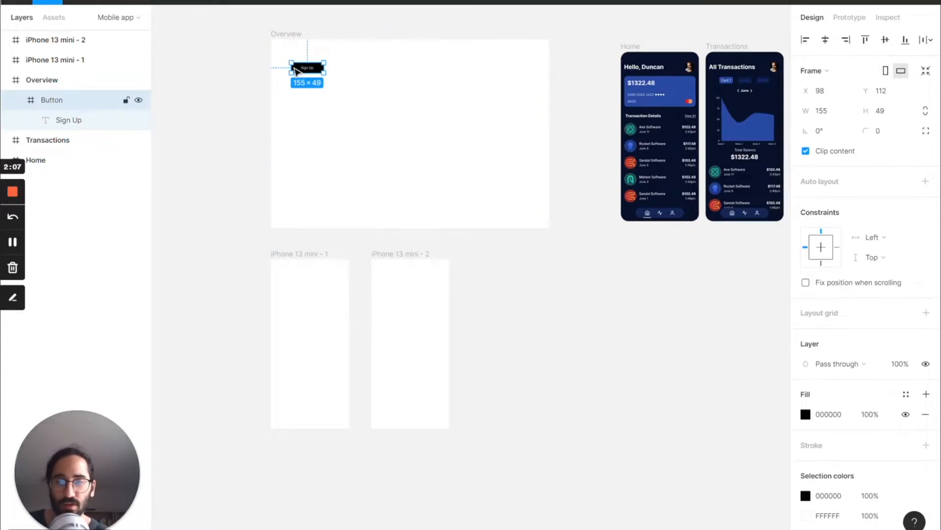
{"action": "key", "text": "alt+c"}
{"action": "left_click", "coordinate": [300, 253]}
{"action": "key", "text": "ctrl+c"}
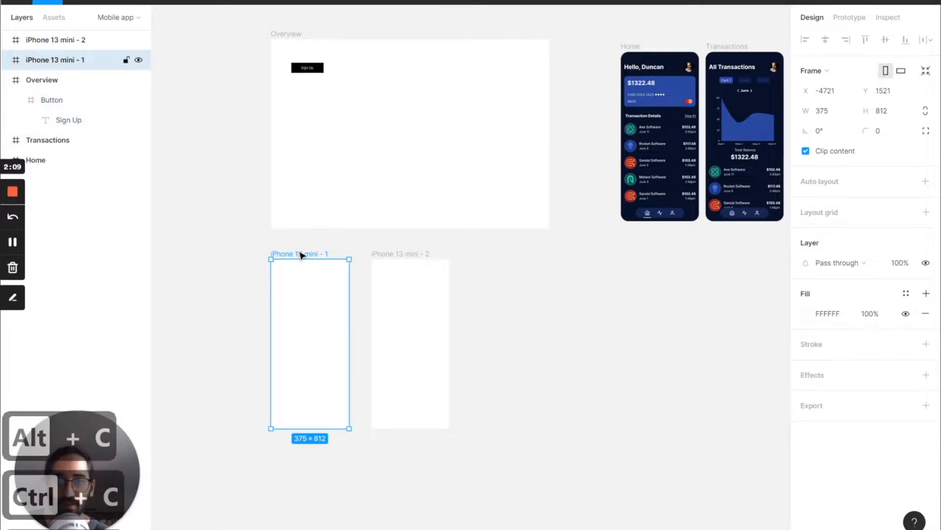
{"action": "key", "text": "ctrl+v"}
{"action": "left_click", "coordinate": [395, 254]}
{"action": "key", "text": "ctrl+v"}
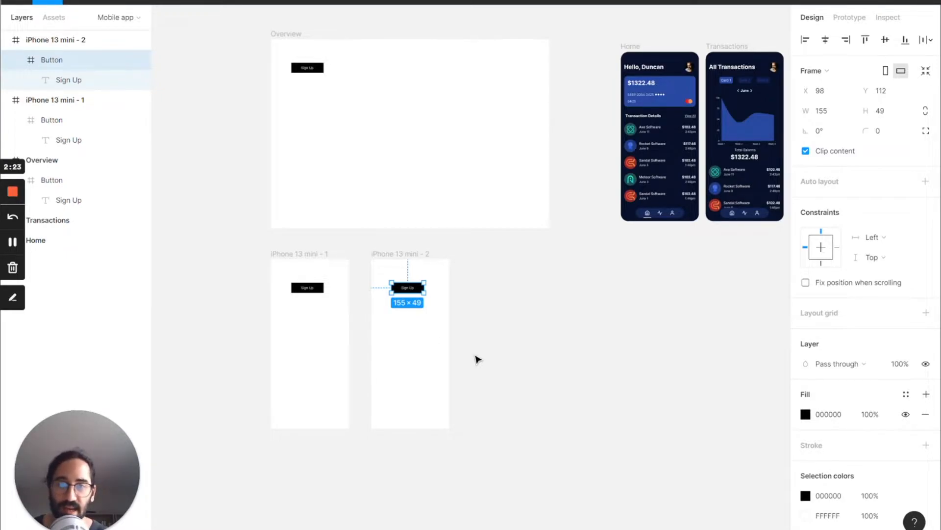
Step: Change the black color of the Sign Up button in the iPhone 13 mini - 1 frame to bright red
{"action": "left_click", "coordinate": [319, 290]}
{"action": "scroll", "coordinate": [320, 291], "scroll_direction": "up", "scroll_amount": 5}
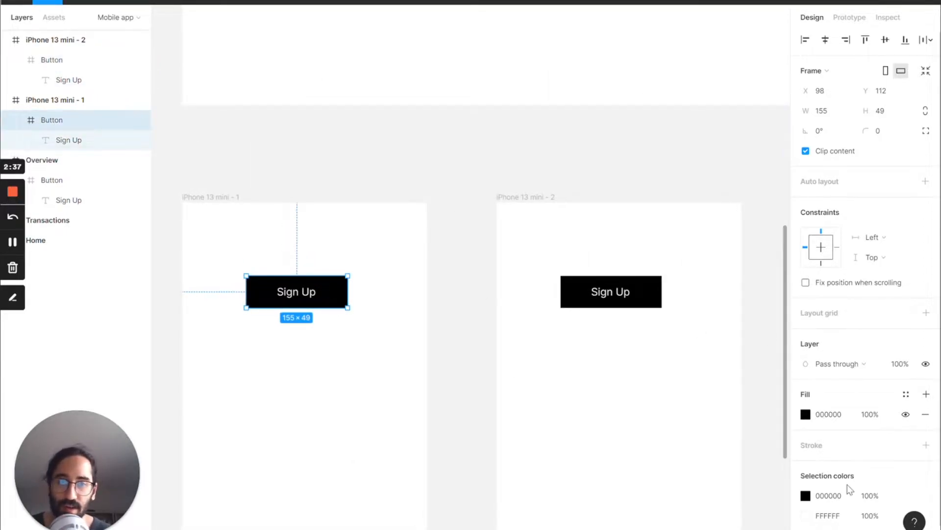
{"action": "left_click", "coordinate": [807, 496]}
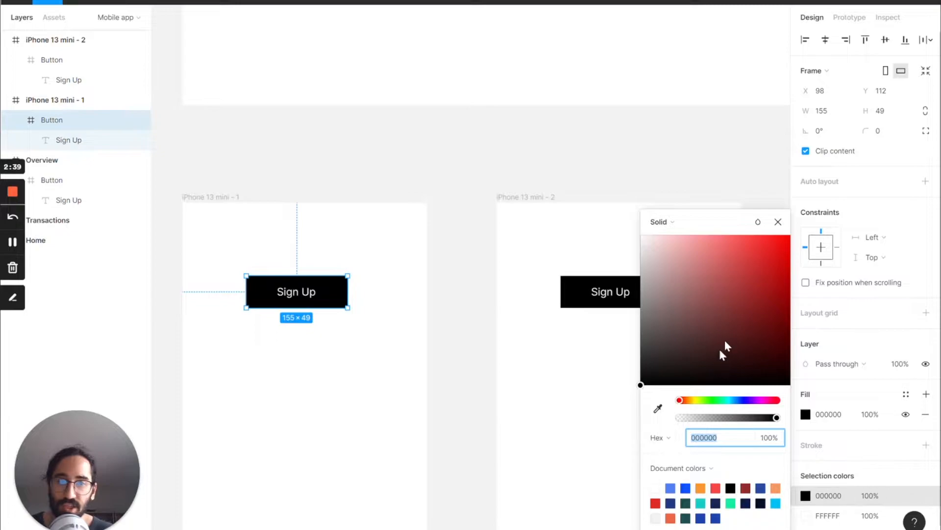
{"action": "left_click_drag", "start_coordinate": [725, 341], "coordinate": [807, 204]}
Step: Change the black color of the Sign Up button in the iPhone 13 mini - 2 frame to red FF0000
{"action": "left_click", "coordinate": [572, 294]}
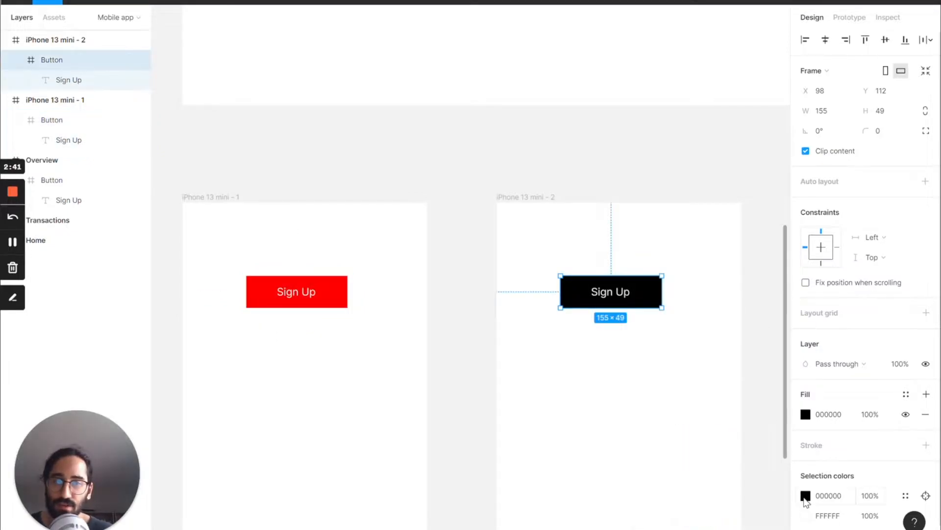
{"action": "left_click", "coordinate": [805, 496]}
{"action": "left_click_drag", "start_coordinate": [699, 336], "coordinate": [793, 232]}
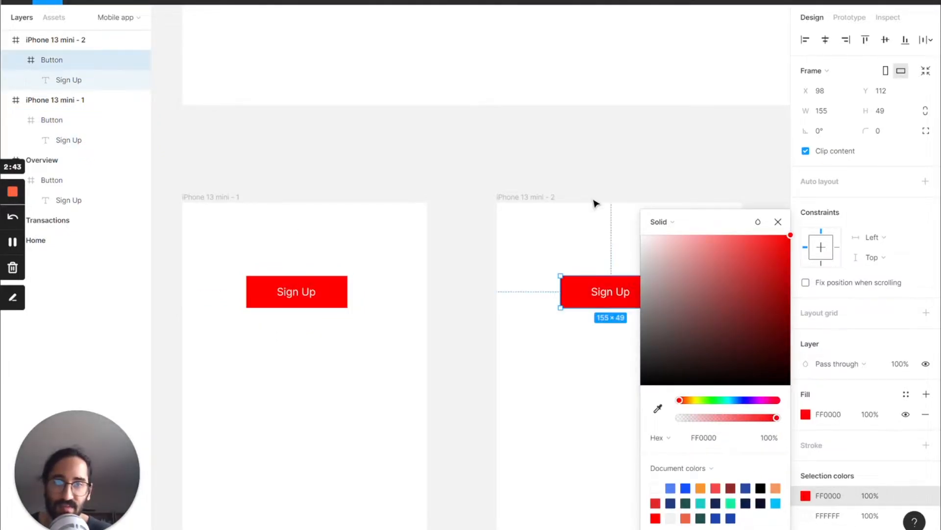
{"action": "left_click", "coordinate": [542, 172]}
Step: Duplicate the black Sign Up button horizontally inside the Overview frame and turn the copy into a component
{"action": "scroll", "coordinate": [542, 172], "scroll_direction": "right", "scroll_amount": 2}
{"action": "scroll", "coordinate": [542, 172], "scroll_direction": "down", "scroll_amount": 1}
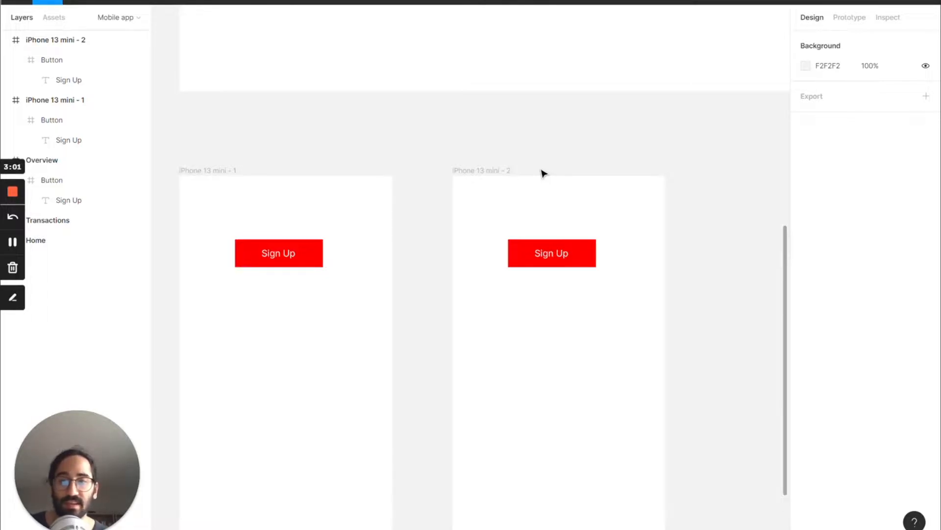
{"action": "scroll", "coordinate": [543, 173], "scroll_direction": "left", "scroll_amount": 1}
{"action": "scroll", "coordinate": [543, 172], "scroll_direction": "down", "scroll_amount": 1}
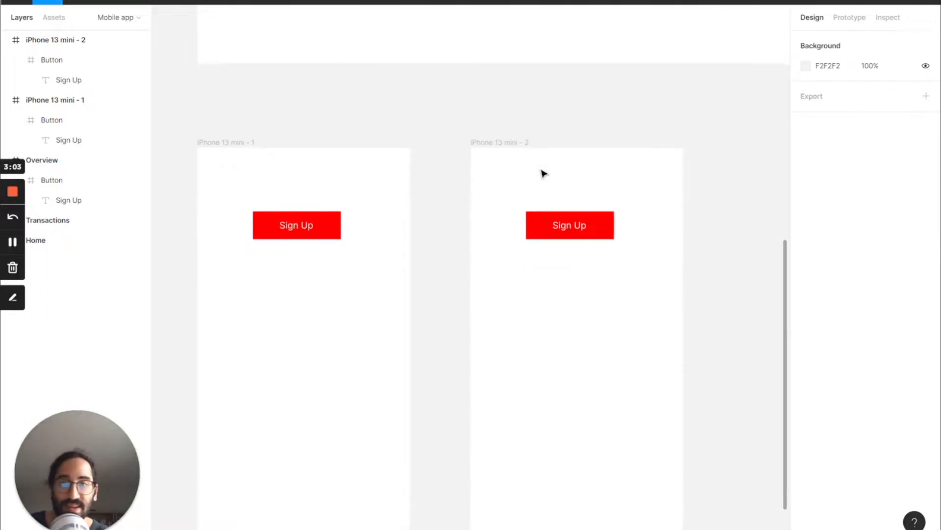
{"action": "scroll", "coordinate": [543, 172], "scroll_direction": "down", "scroll_amount": 1}
{"action": "scroll", "coordinate": [543, 173], "scroll_direction": "up", "scroll_amount": 2}
{"action": "scroll", "coordinate": [543, 172], "scroll_direction": "down", "scroll_amount": 5}
{"action": "scroll", "coordinate": [543, 173], "scroll_direction": "up", "scroll_amount": 3}
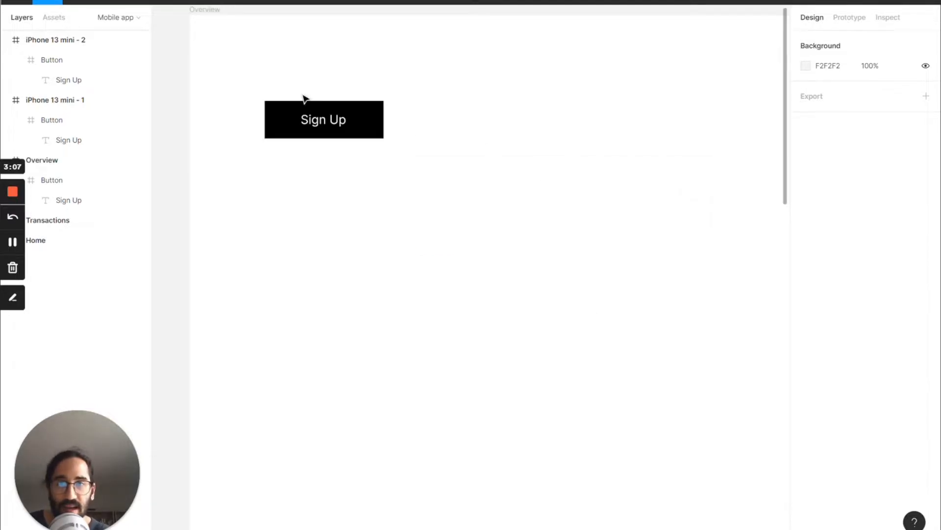
{"action": "left_click", "coordinate": [302, 112]}
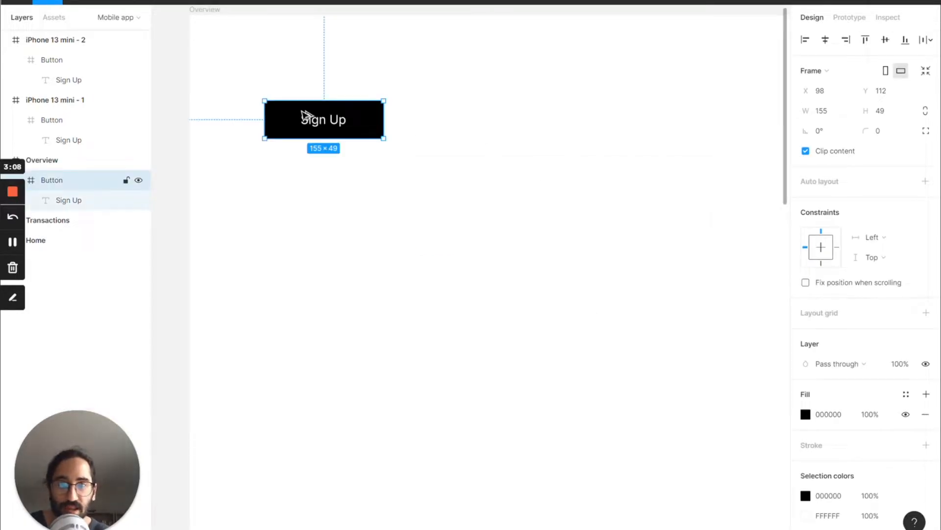
{"action": "left_click_drag", "start_coordinate": [302, 112], "coordinate": [483, 121]}
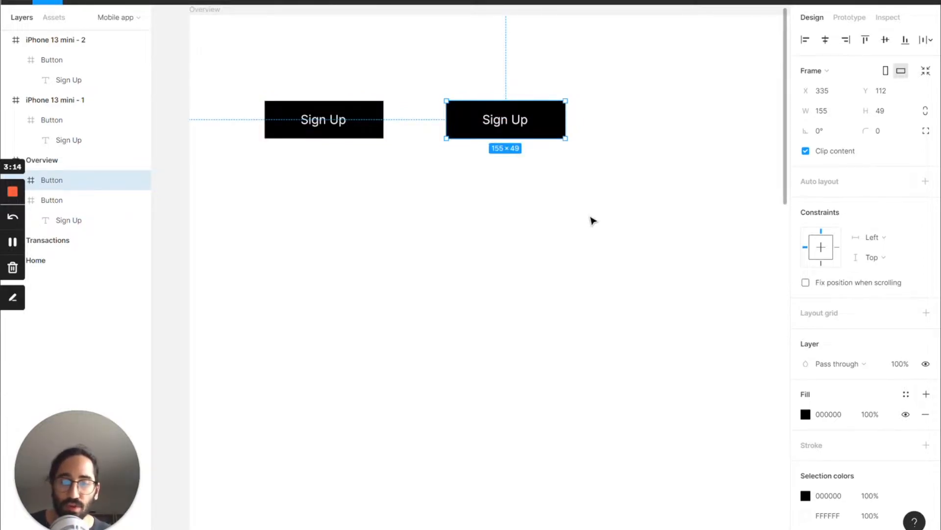
{"action": "key", "text": "ctrl+alt+k"}
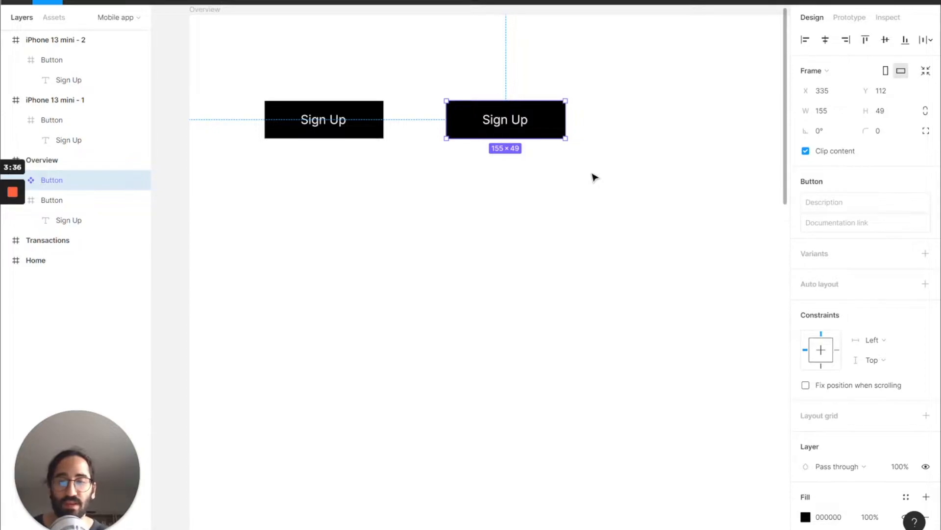
Step: Place an instance of the Button component below it and set the main component's fill to red FF1818
{"action": "left_click_drag", "start_coordinate": [560, 128], "coordinate": [564, 247]}
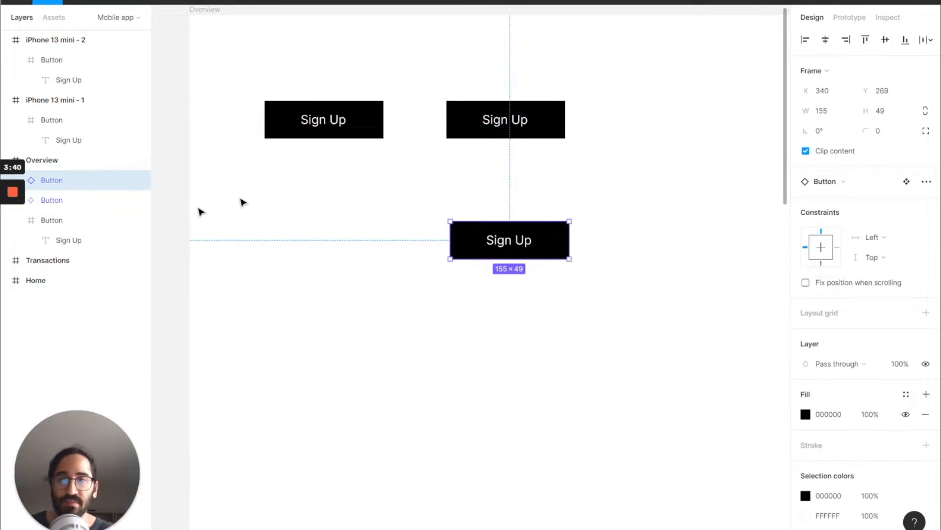
{"action": "left_click", "coordinate": [520, 120]}
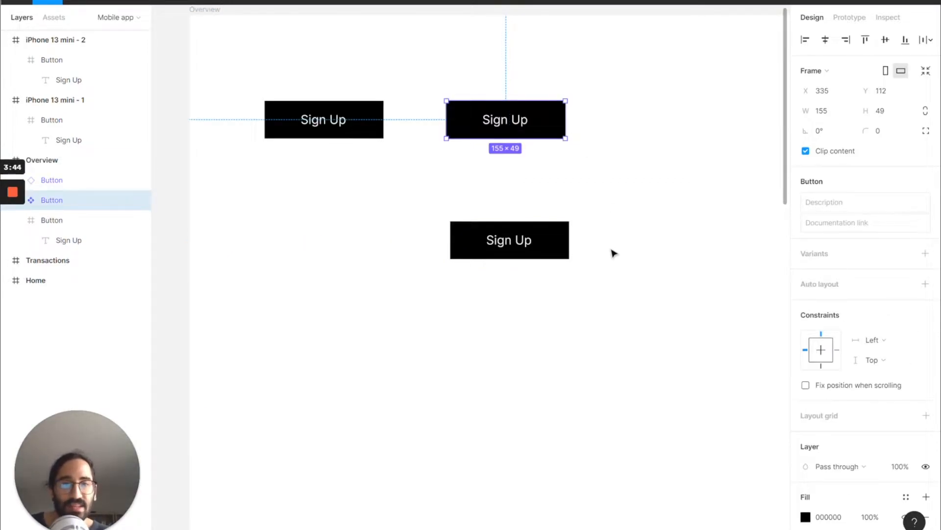
{"action": "scroll", "coordinate": [918, 364], "scroll_direction": "down", "scroll_amount": 3}
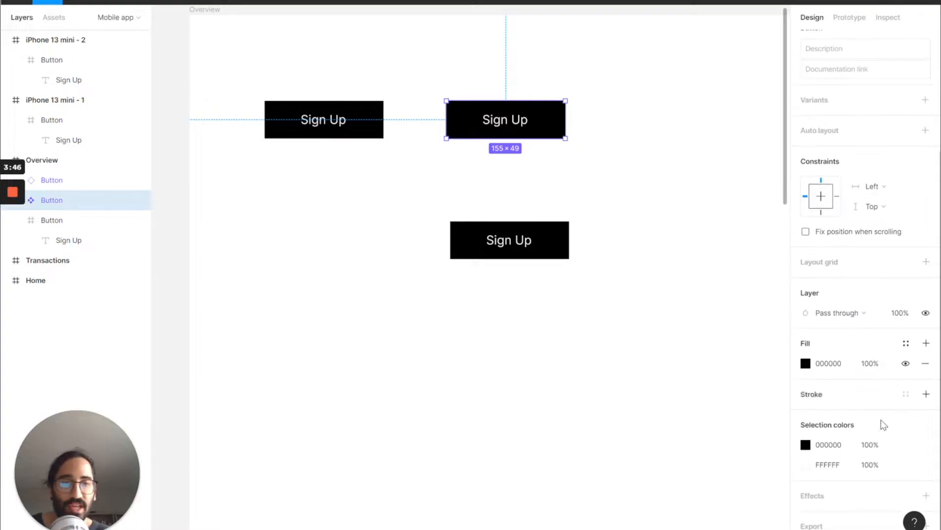
{"action": "left_click", "coordinate": [806, 364]}
{"action": "left_click_drag", "start_coordinate": [734, 300], "coordinate": [777, 237]}
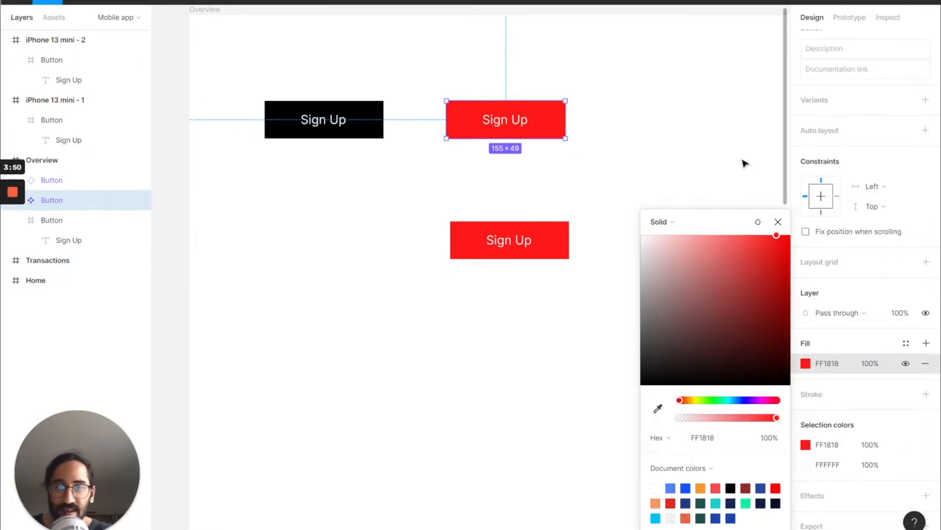
{"action": "left_click", "coordinate": [744, 163]}
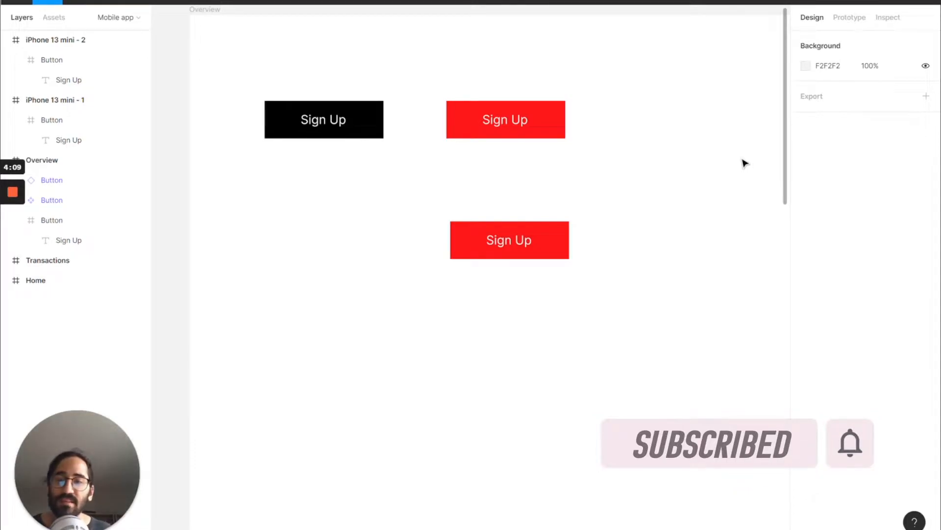
Step: Delete the red Sign Up buttons from the iPhone 13 mini - 1 and iPhone 13 mini - 2 frames
{"action": "scroll", "coordinate": [744, 163], "scroll_direction": "right", "scroll_amount": 3}
{"action": "scroll", "coordinate": [634, 261], "scroll_direction": "down", "scroll_amount": 5}
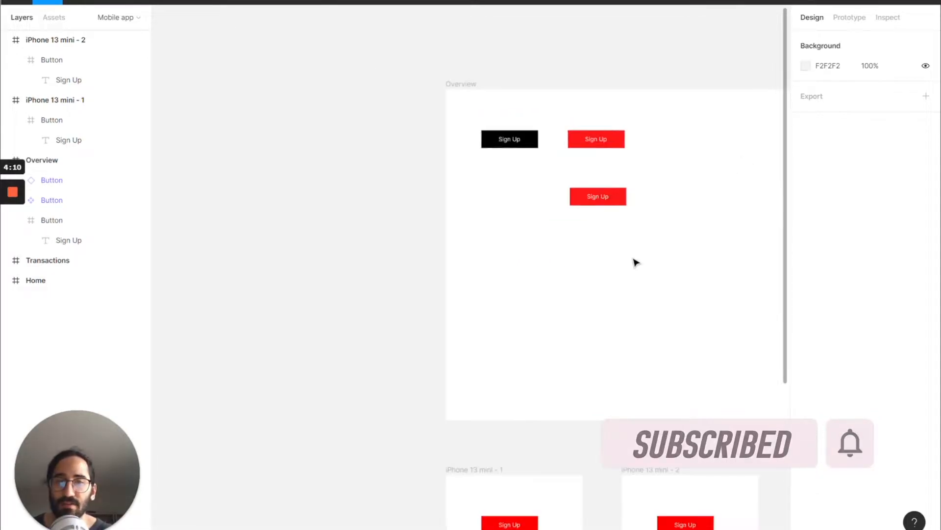
{"action": "scroll", "coordinate": [635, 261], "scroll_direction": "down", "scroll_amount": 3}
{"action": "scroll", "coordinate": [559, 284], "scroll_direction": "down", "scroll_amount": 5}
{"action": "scroll", "coordinate": [559, 284], "scroll_direction": "down", "scroll_amount": 3}
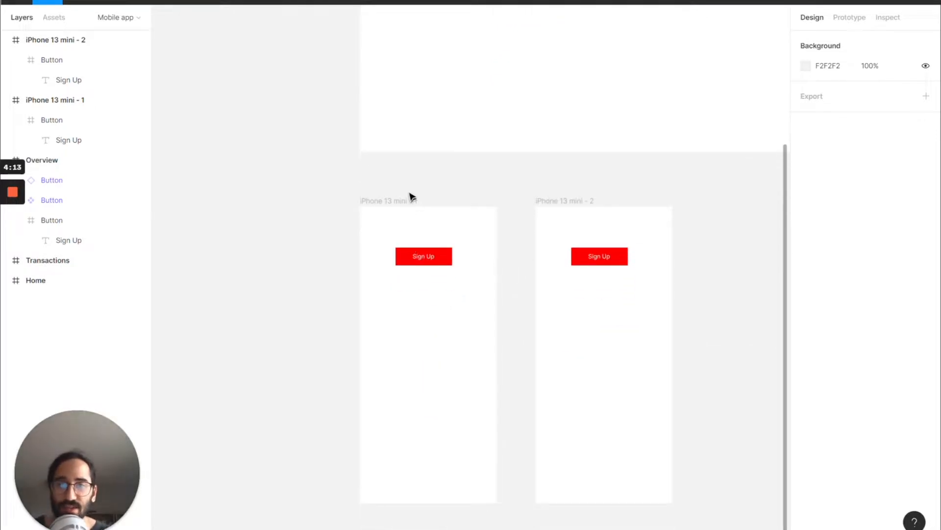
{"action": "left_click", "coordinate": [437, 252]}
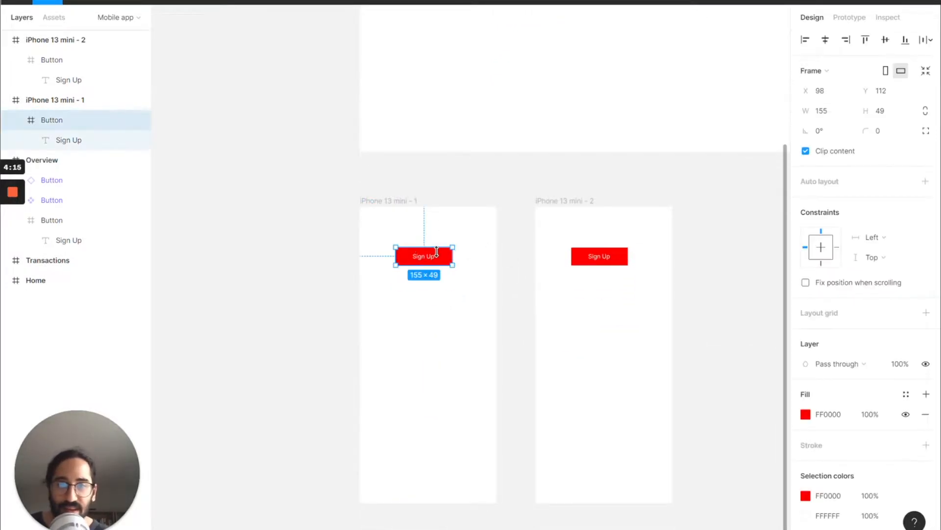
{"action": "key", "text": "Delete"}
{"action": "left_click", "coordinate": [606, 256]}
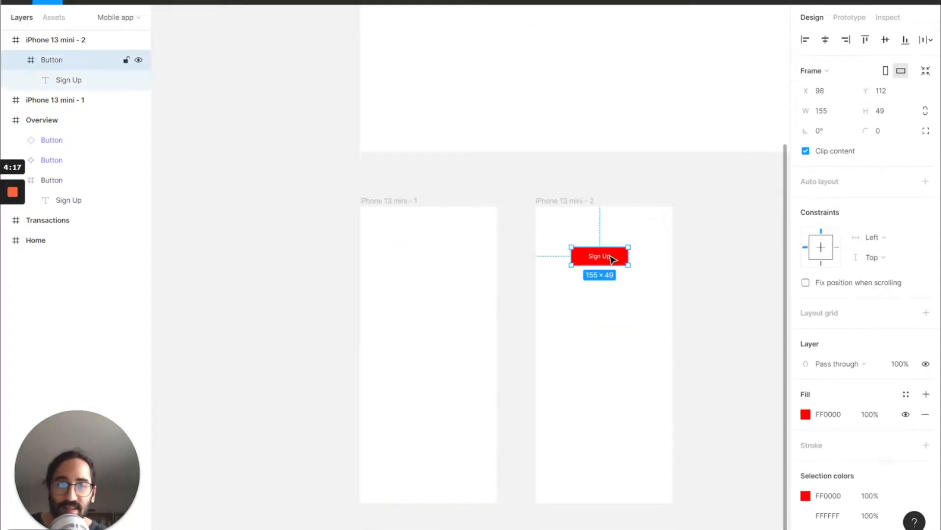
{"action": "key", "text": "Delete"}
Step: Paste an instance of the main Button component into both iPhone 13 mini frames, moving the second to about X 110, Y 146
{"action": "scroll", "coordinate": [612, 259], "scroll_direction": "up", "scroll_amount": 5}
{"action": "left_click", "coordinate": [493, 308]}
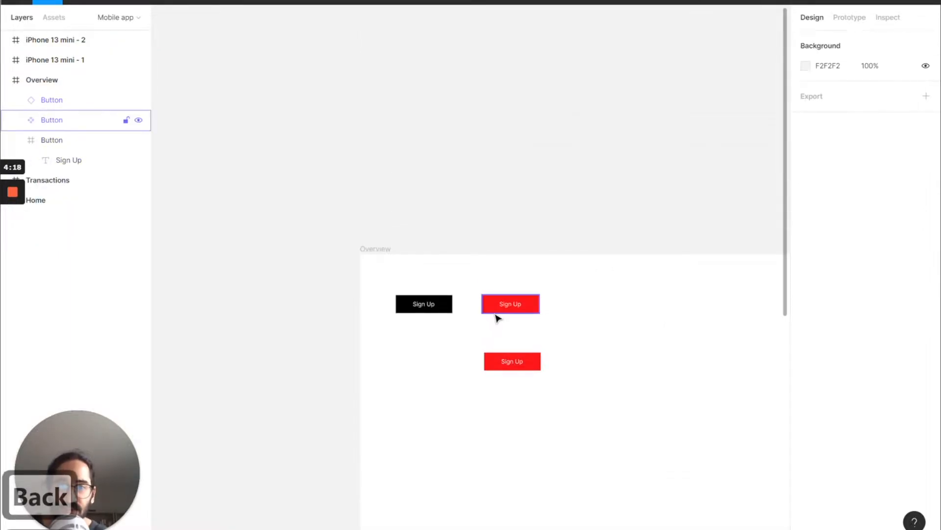
{"action": "scroll", "coordinate": [498, 318], "scroll_direction": "down", "scroll_amount": 6}
{"action": "scroll", "coordinate": [498, 318], "scroll_direction": "up", "scroll_amount": 1}
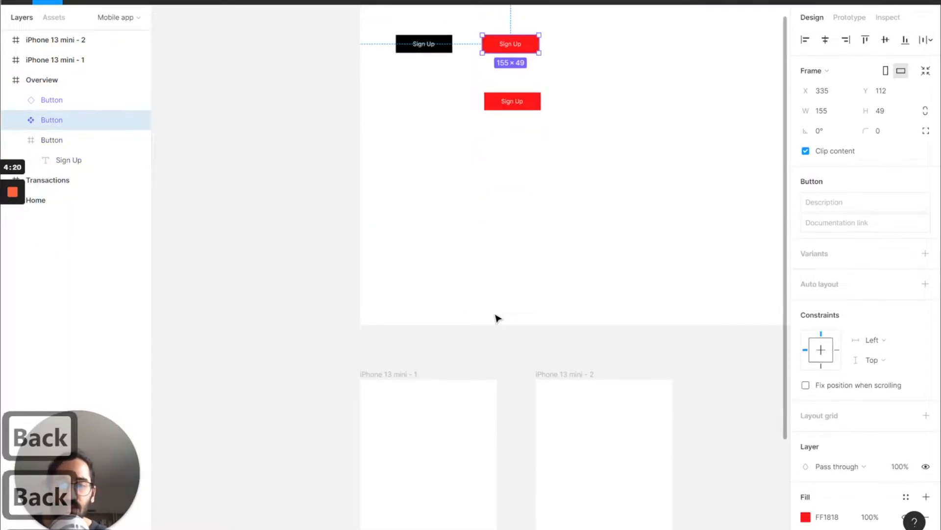
{"action": "key", "text": "ctrl+c"}
{"action": "left_click", "coordinate": [374, 380]}
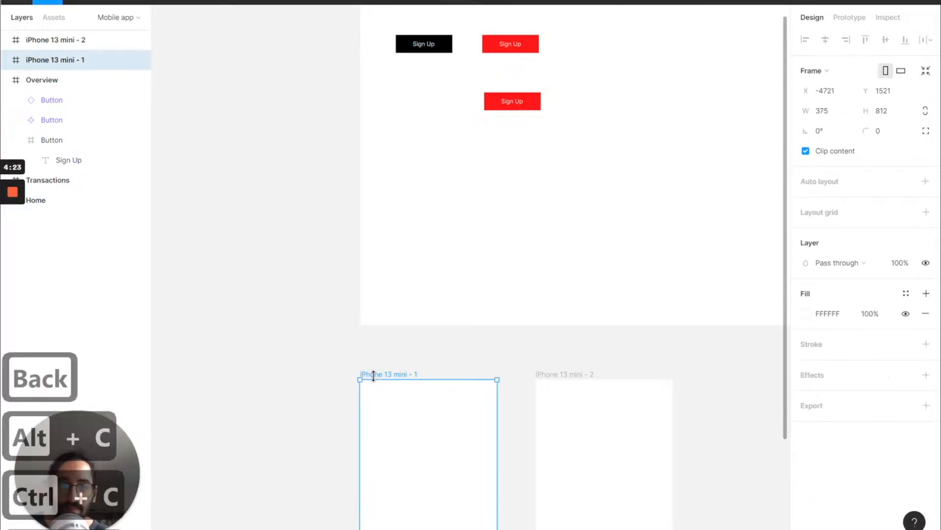
{"action": "key", "text": "ctrl+v"}
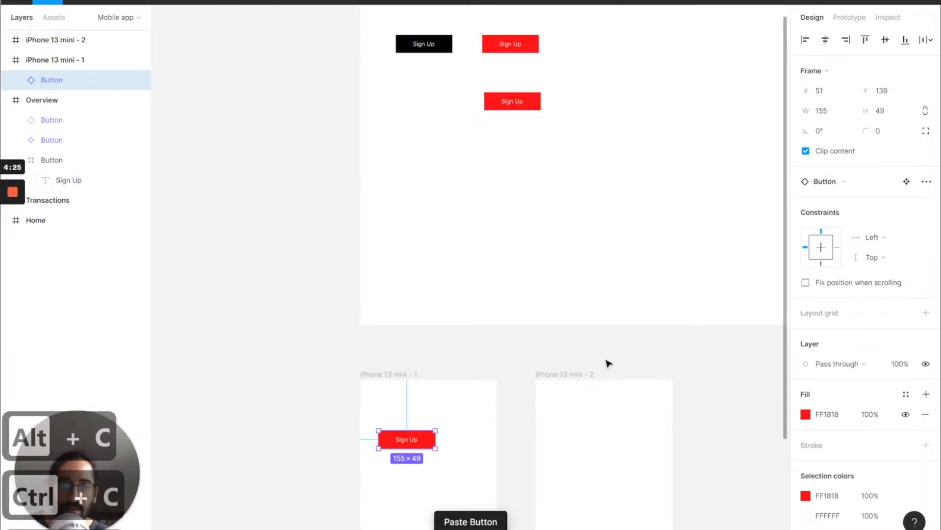
{"action": "left_click", "coordinate": [596, 377]}
{"action": "key", "text": "ctrl+v"}
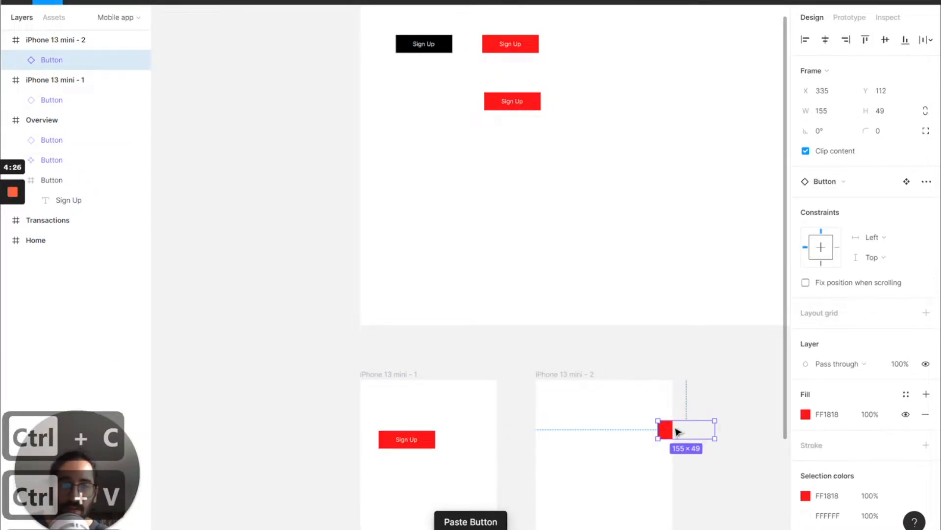
{"action": "left_click_drag", "start_coordinate": [676, 432], "coordinate": [594, 444]}
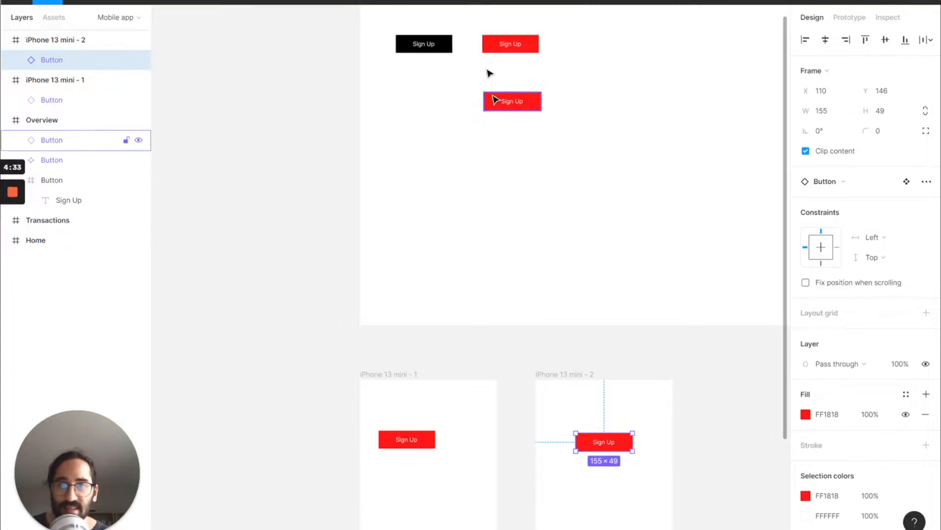
Step: Delete the extra button instance in the Overview frame and set the main Button component's fill to blue 1822FF
{"action": "left_click", "coordinate": [507, 102]}
{"action": "key", "text": "Delete"}
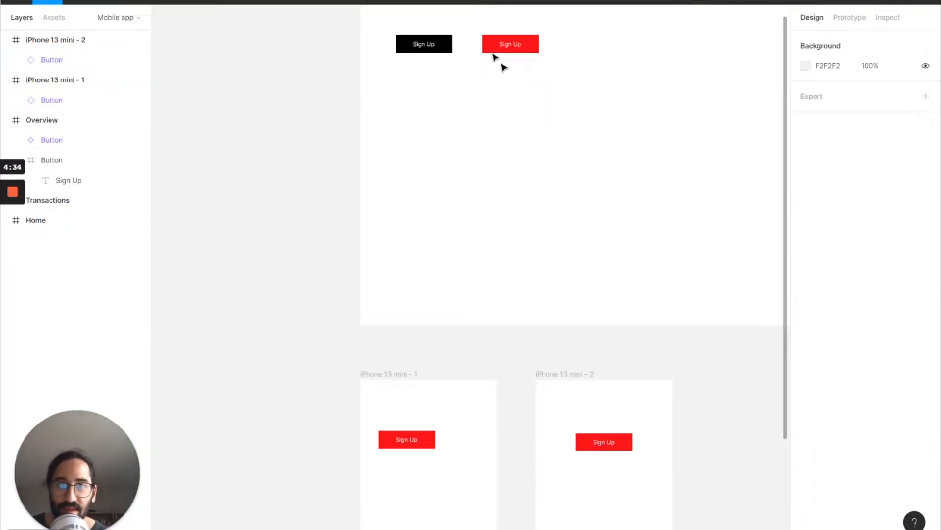
{"action": "left_click", "coordinate": [507, 47]}
{"action": "left_click", "coordinate": [805, 517]}
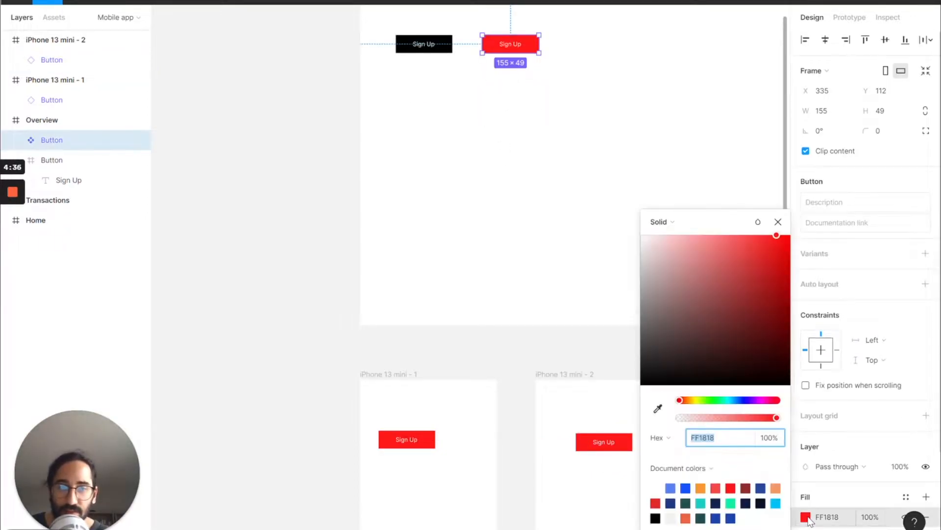
{"action": "left_click", "coordinate": [744, 400]}
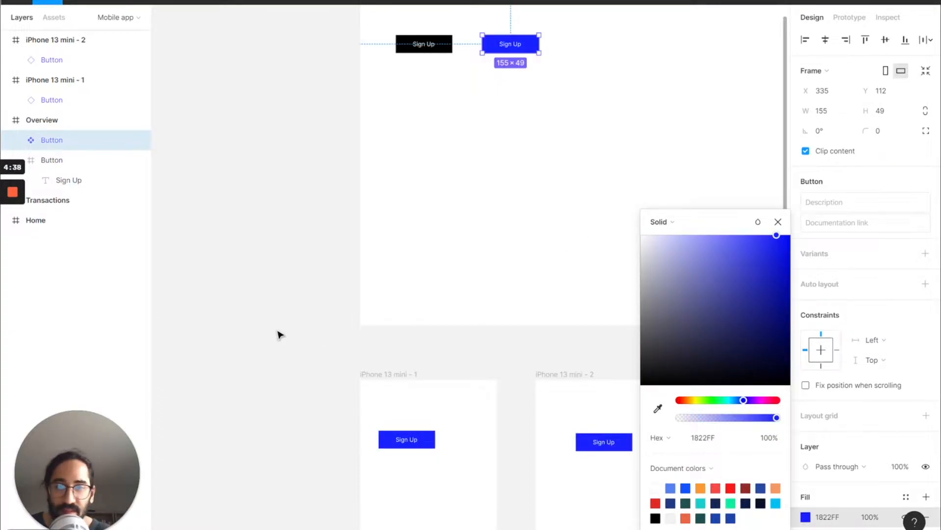
{"action": "left_click", "coordinate": [280, 333]}
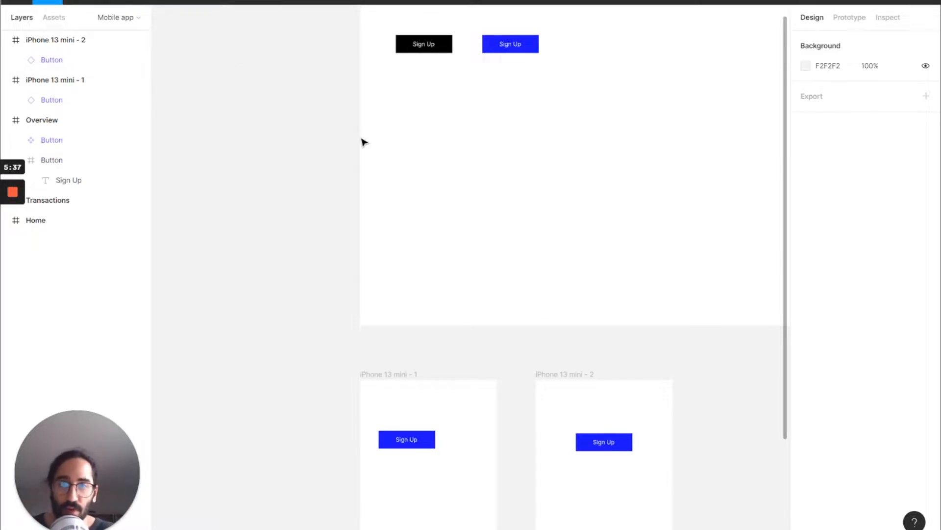
Step: Show the file's local components and rename the Overview frame as Buttons
{"action": "left_click", "coordinate": [54, 19]}
{"action": "left_click", "coordinate": [43, 91]}
{"action": "scroll", "coordinate": [343, 80], "scroll_direction": "down", "scroll_amount": 1}
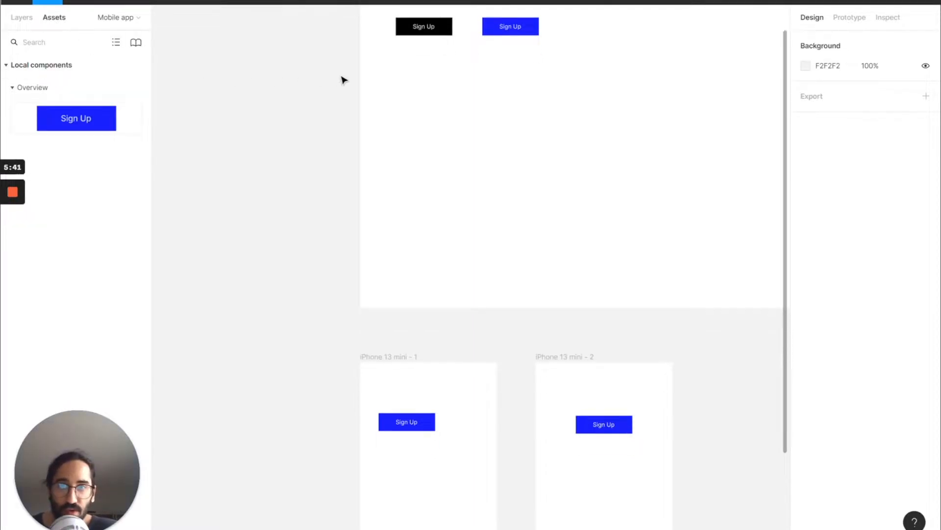
{"action": "scroll", "coordinate": [360, 74], "scroll_direction": "up", "scroll_amount": 3}
{"action": "left_click", "coordinate": [380, 69]}
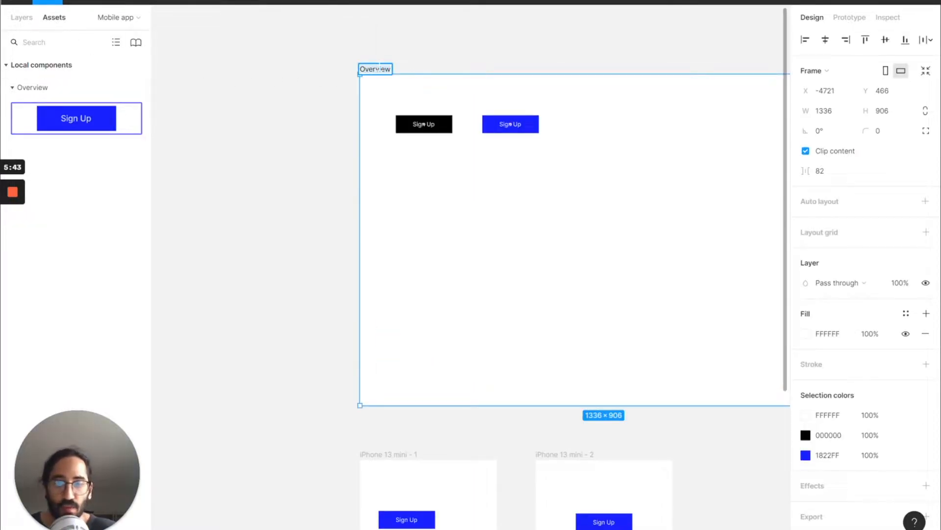
{"action": "type", "text": "Buttons"}
{"action": "key", "text": "Return"}
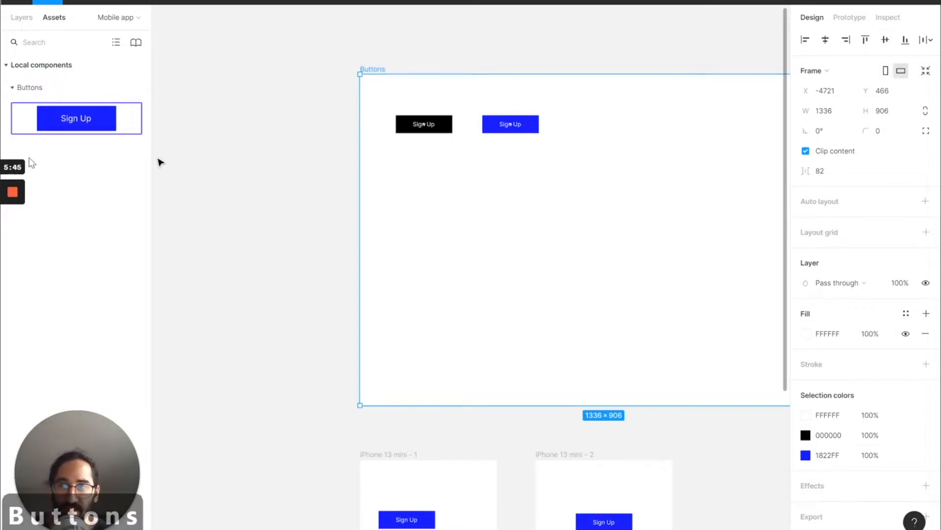
Step: Check the Buttons frame in the layer list, and collapse the Buttons group among the local components
{"action": "left_click", "coordinate": [24, 17]}
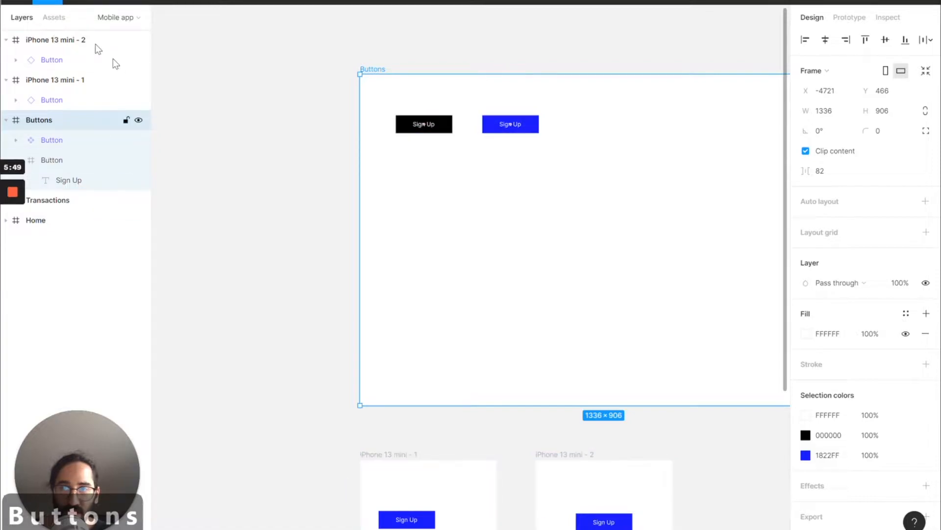
{"action": "left_click", "coordinate": [55, 17]}
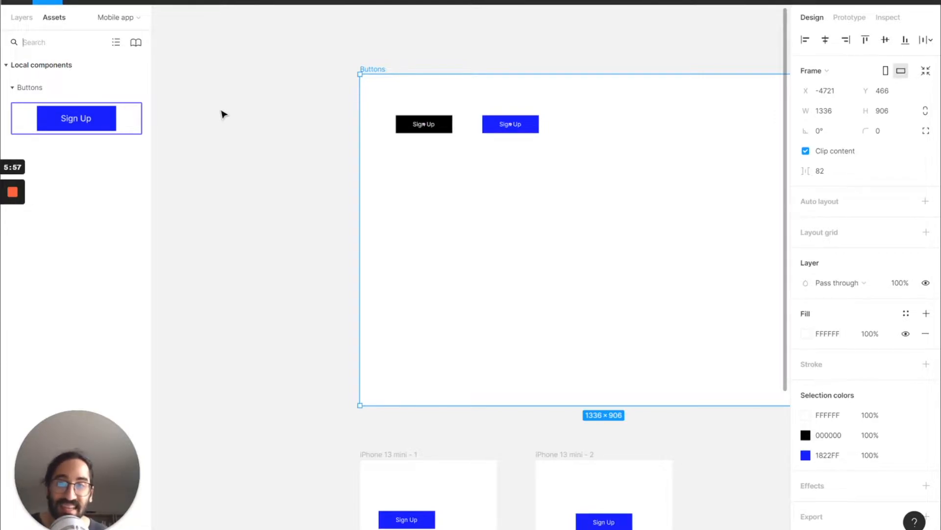
{"action": "scroll", "coordinate": [406, 77], "scroll_direction": "right", "scroll_amount": 4}
{"action": "scroll", "coordinate": [407, 77], "scroll_direction": "down", "scroll_amount": 1}
{"action": "left_click", "coordinate": [411, 79]}
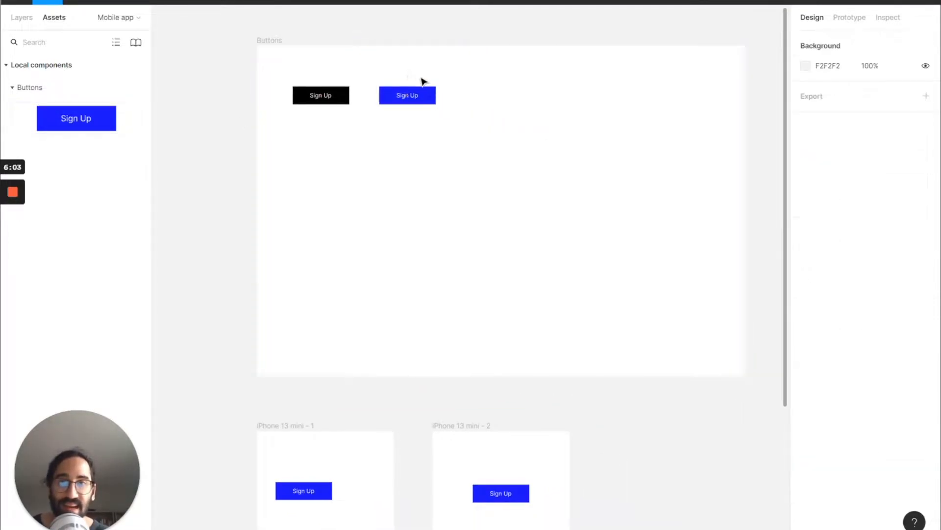
{"action": "scroll", "coordinate": [481, 52], "scroll_direction": "down", "scroll_amount": 3, "text": "ctrl"}
{"action": "left_click", "coordinate": [364, 42]}
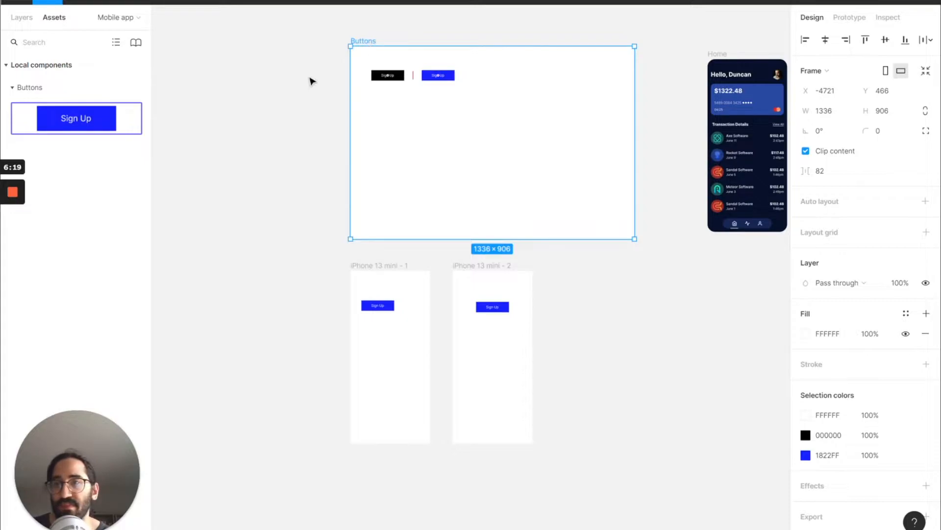
{"action": "left_click", "coordinate": [11, 89]}
{"action": "key", "text": "Escape"}
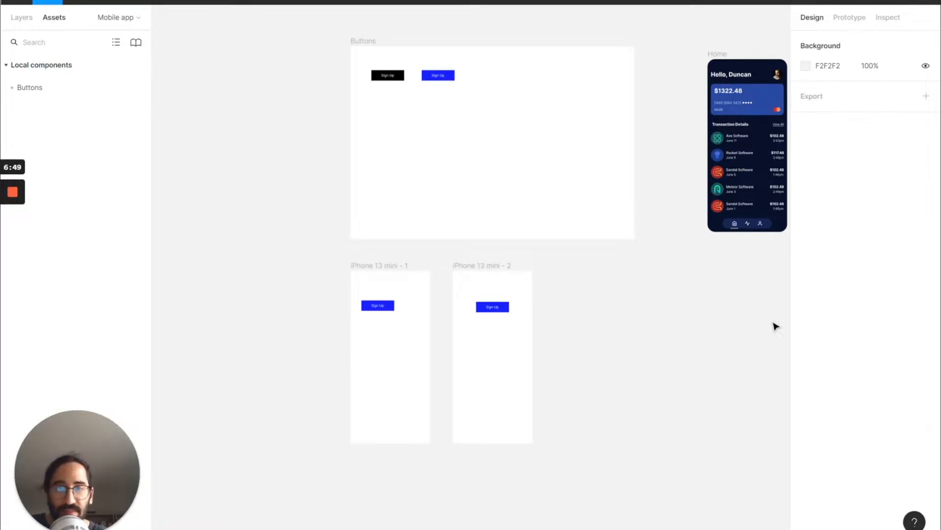
Step: Compare the button instances in both iPhone 13 mini frames with the blue main Button component in the Buttons frame
{"action": "scroll", "coordinate": [471, 269], "scroll_direction": "up", "scroll_amount": 5}
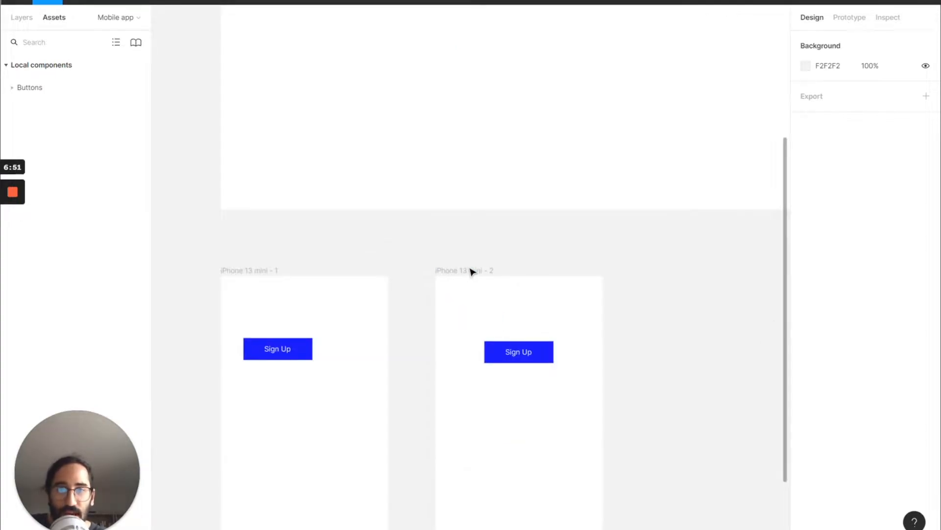
{"action": "left_click", "coordinate": [501, 346]}
{"action": "scroll", "coordinate": [504, 340], "scroll_direction": "up", "scroll_amount": 2}
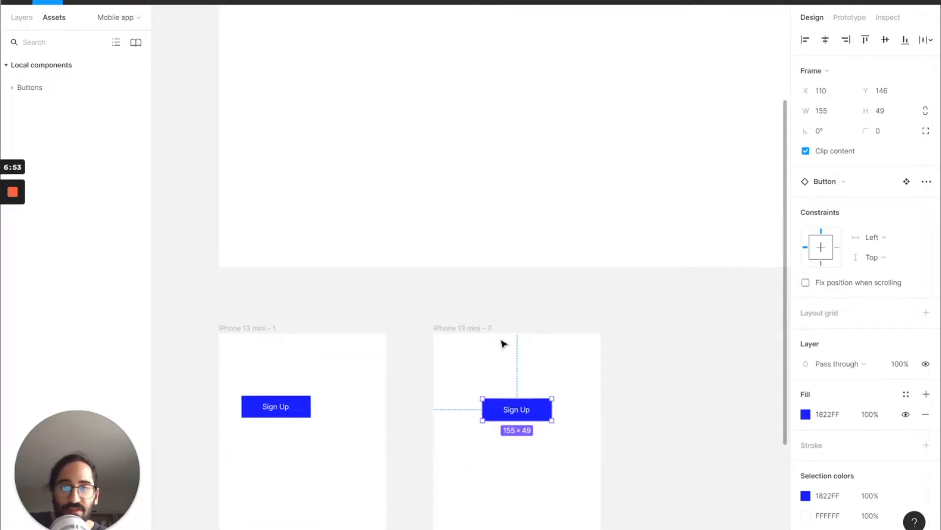
{"action": "scroll", "coordinate": [503, 344], "scroll_direction": "down", "scroll_amount": 5}
{"action": "scroll", "coordinate": [503, 344], "scroll_direction": "up", "scroll_amount": 1}
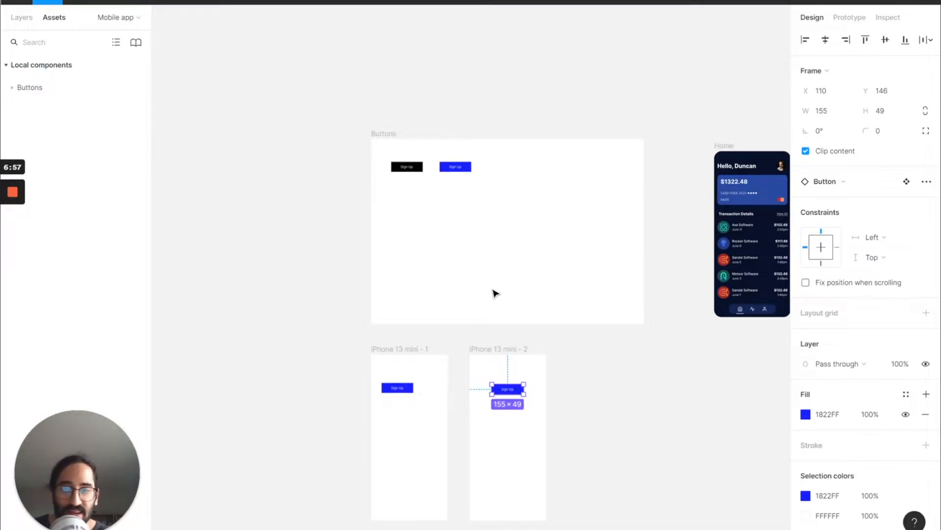
{"action": "left_click", "coordinate": [398, 386]}
{"action": "scroll", "coordinate": [397, 385], "scroll_direction": "up", "scroll_amount": 3}
{"action": "scroll", "coordinate": [400, 387], "scroll_direction": "down", "scroll_amount": 2}
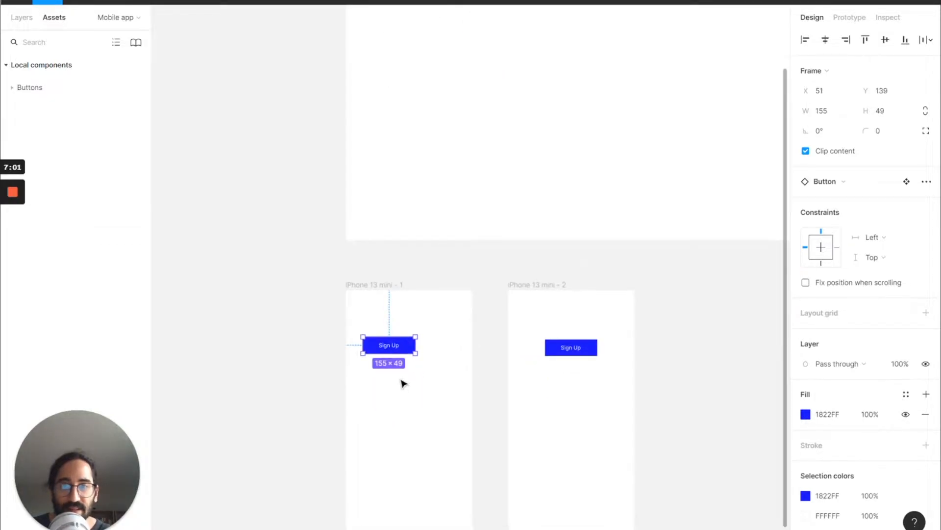
{"action": "scroll", "coordinate": [410, 363], "scroll_direction": "up", "scroll_amount": 3}
{"action": "scroll", "coordinate": [410, 365], "scroll_direction": "down", "scroll_amount": 1}
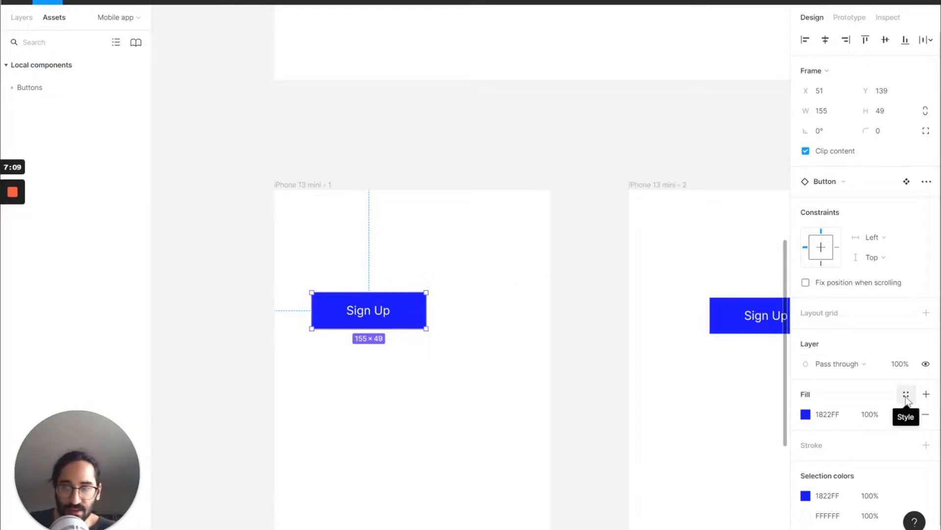
{"action": "scroll", "coordinate": [657, 280], "scroll_direction": "up", "scroll_amount": 10}
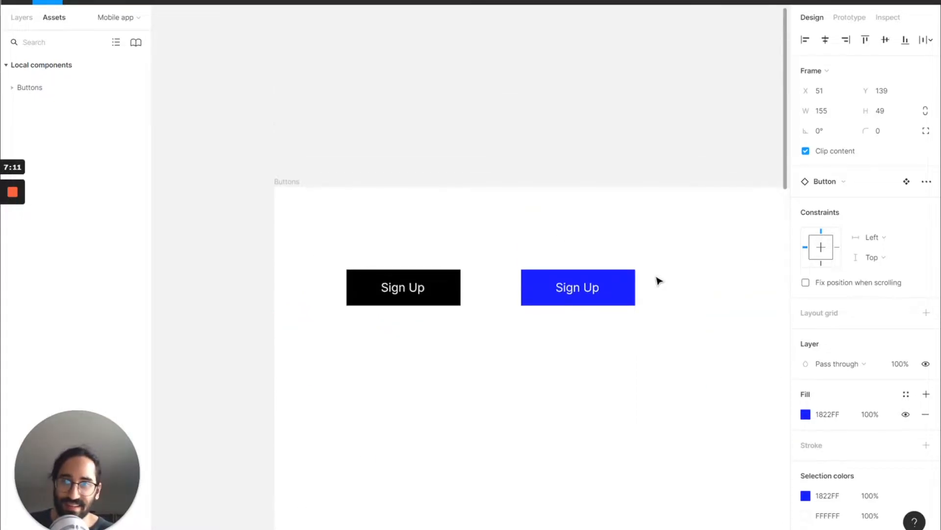
{"action": "left_click", "coordinate": [290, 182]}
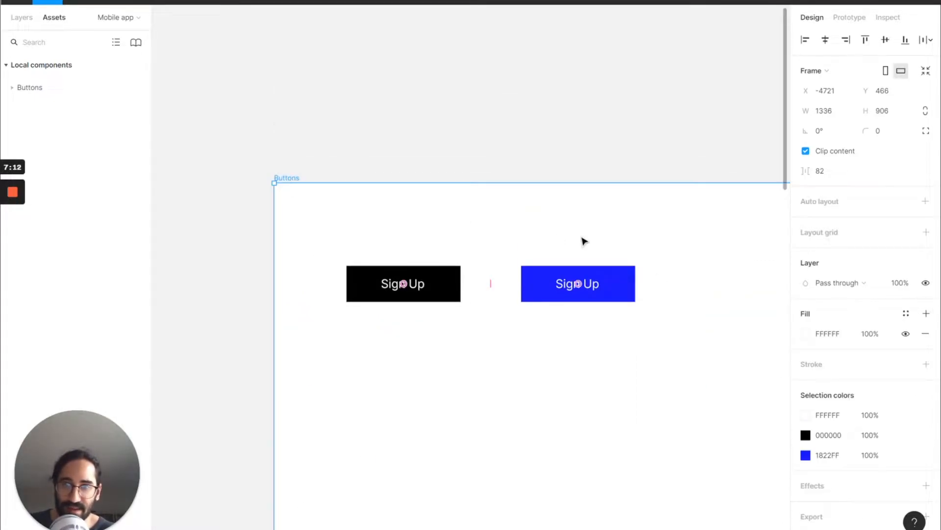
{"action": "left_click", "coordinate": [570, 284]}
{"action": "scroll", "coordinate": [573, 423], "scroll_direction": "down", "scroll_amount": 15}
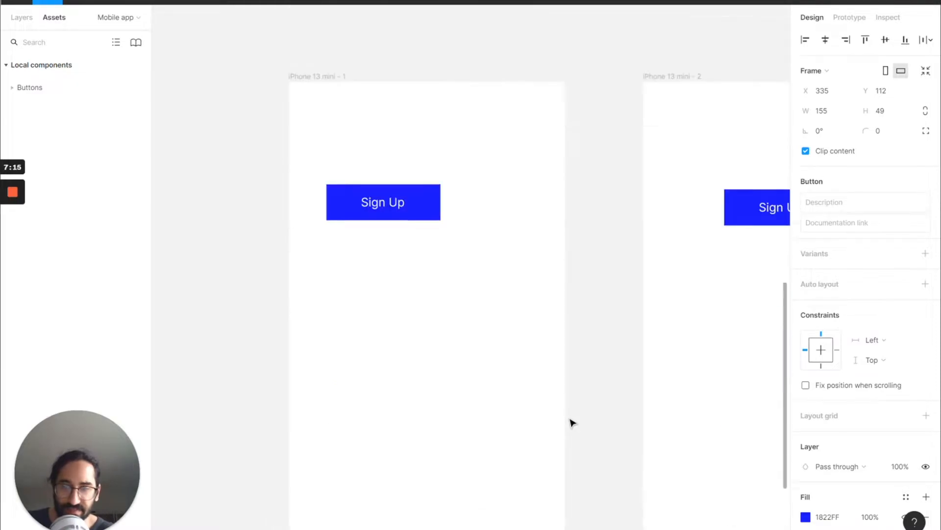
Step: Change the fill of the Sign Up button instance in the iPhone 13 mini - 1 frame to green 18FF4B
{"action": "left_click", "coordinate": [350, 143]}
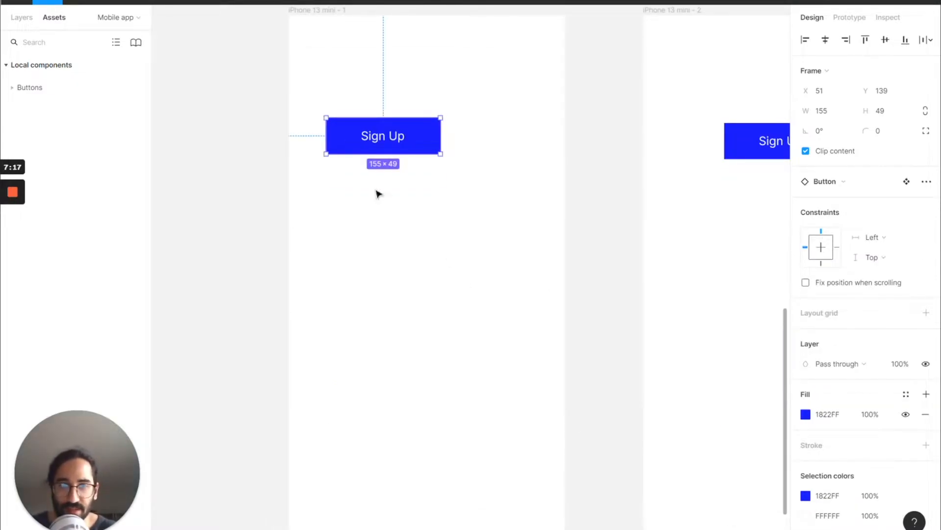
{"action": "left_click", "coordinate": [805, 414]}
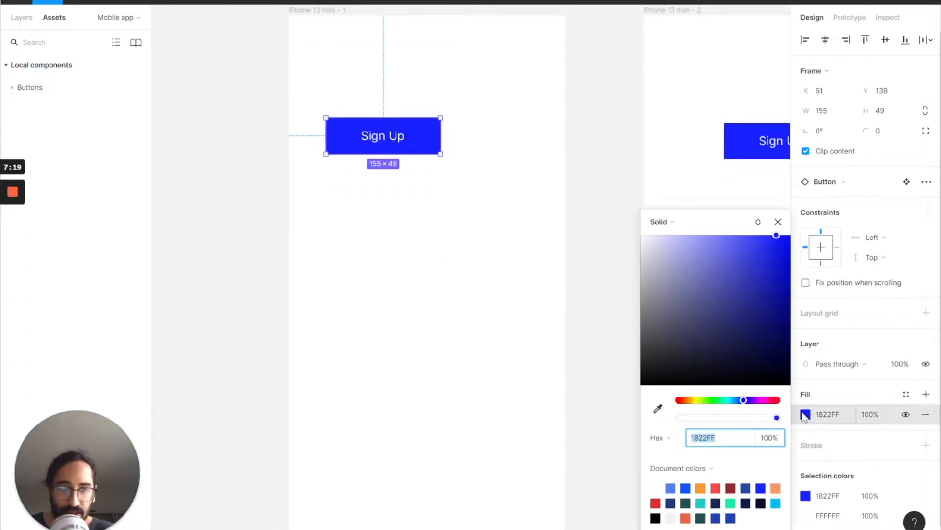
{"action": "left_click_drag", "start_coordinate": [725, 401], "coordinate": [716, 400]}
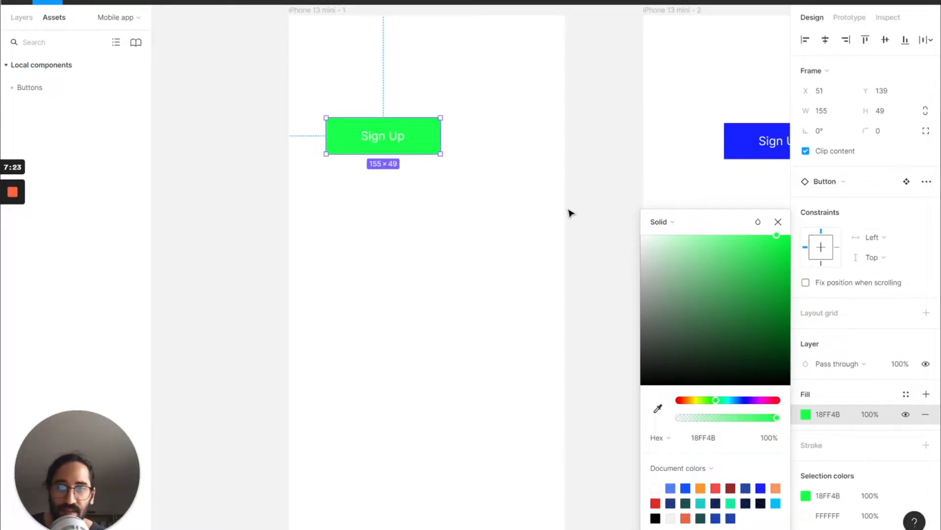
{"action": "left_click", "coordinate": [460, 162]}
Step: Push the green fill override from the iPhone 13 mini - 1 button instance to its main component
{"action": "scroll", "coordinate": [461, 163], "scroll_direction": "up", "scroll_amount": 2}
{"action": "scroll", "coordinate": [461, 163], "scroll_direction": "left", "scroll_amount": 2}
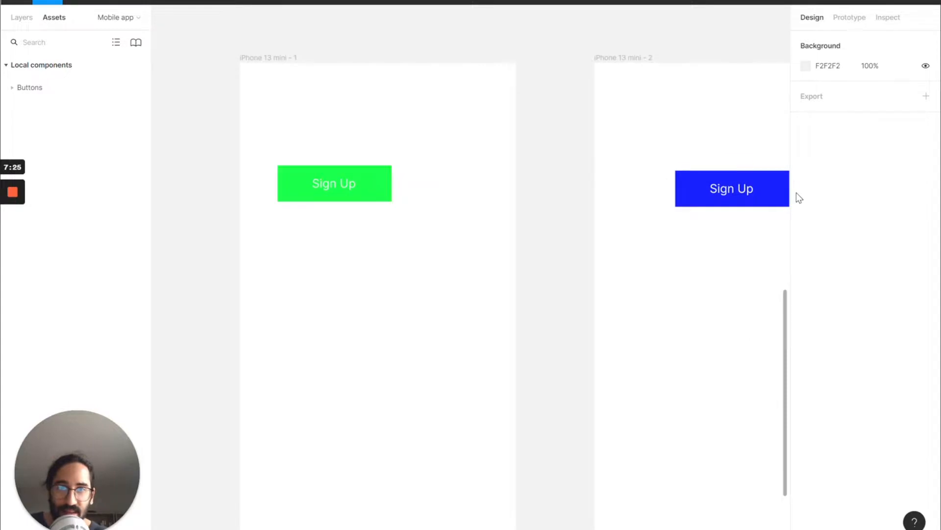
{"action": "scroll", "coordinate": [614, 121], "scroll_direction": "up", "scroll_amount": 4}
{"action": "scroll", "coordinate": [616, 120], "scroll_direction": "up", "scroll_amount": 6}
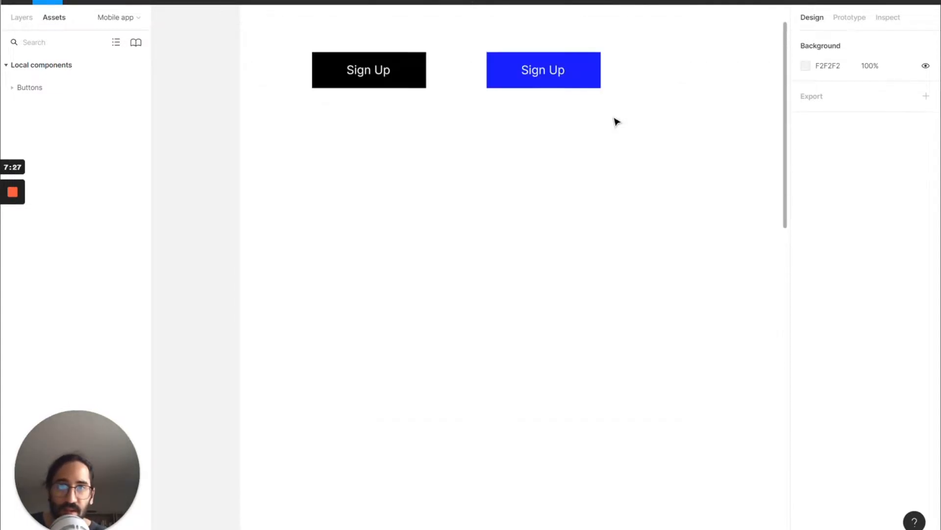
{"action": "scroll", "coordinate": [504, 198], "scroll_direction": "down", "scroll_amount": 1}
{"action": "scroll", "coordinate": [513, 191], "scroll_direction": "down", "scroll_amount": 5}
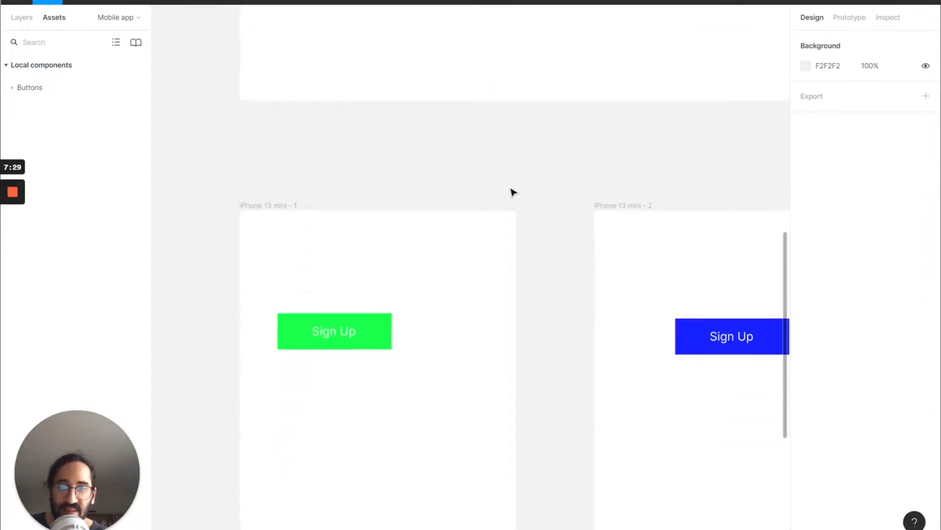
{"action": "left_click", "coordinate": [394, 281]}
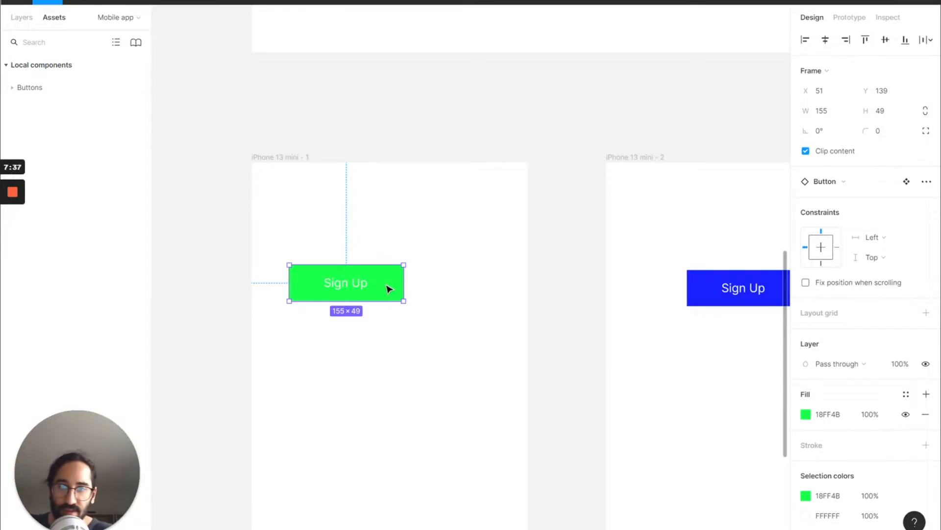
{"action": "right_click", "coordinate": [387, 289]}
{"action": "mouse_move", "coordinate": [458, 437]}
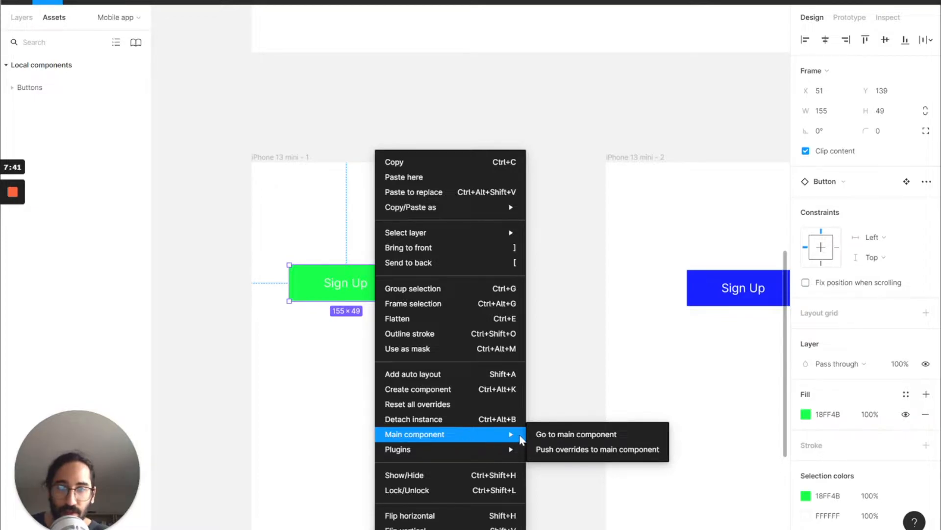
{"action": "left_click", "coordinate": [564, 450]}
Step: Review the fill of the main button in the Buttons frame and of its instances in both iPhone frames
{"action": "scroll", "coordinate": [564, 255], "scroll_direction": "up", "scroll_amount": 15}
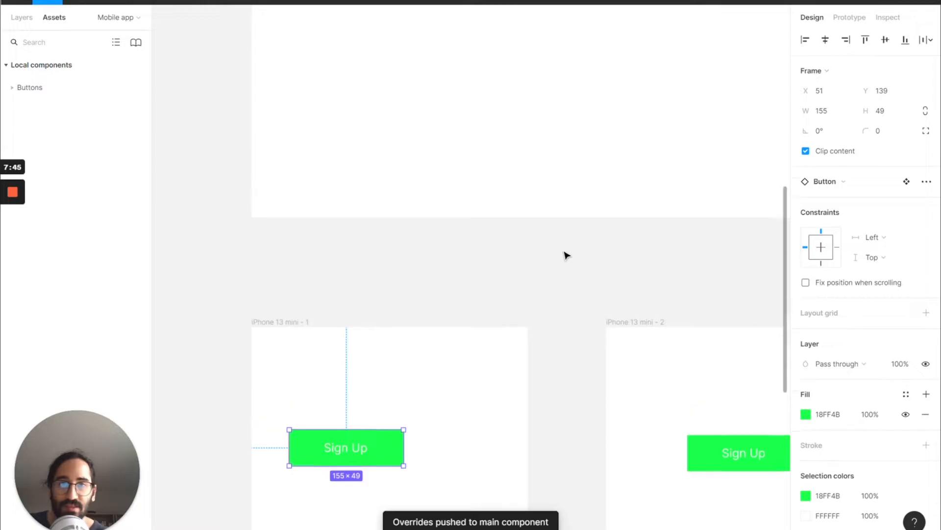
{"action": "scroll", "coordinate": [564, 255], "scroll_direction": "down", "scroll_amount": 5}
{"action": "scroll", "coordinate": [567, 255], "scroll_direction": "down", "scroll_amount": 5}
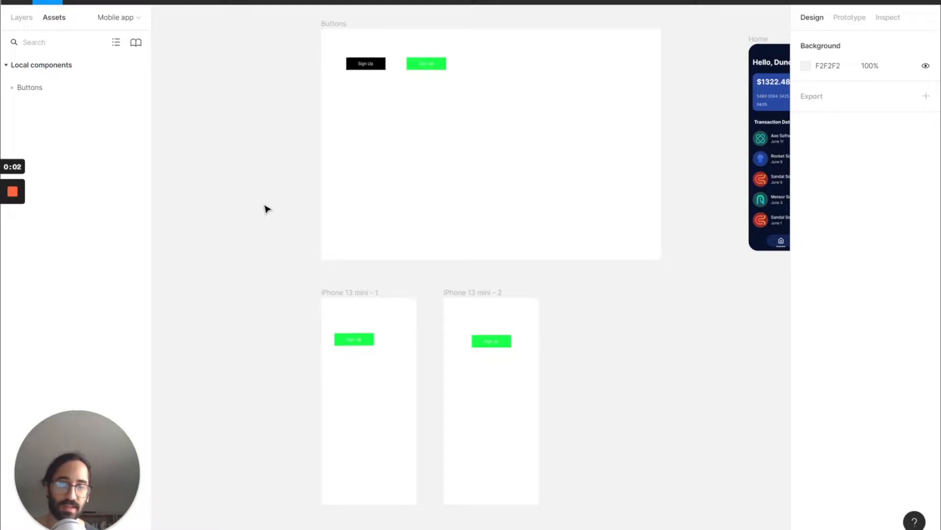
{"action": "scroll", "coordinate": [267, 209], "scroll_direction": "right", "scroll_amount": 4}
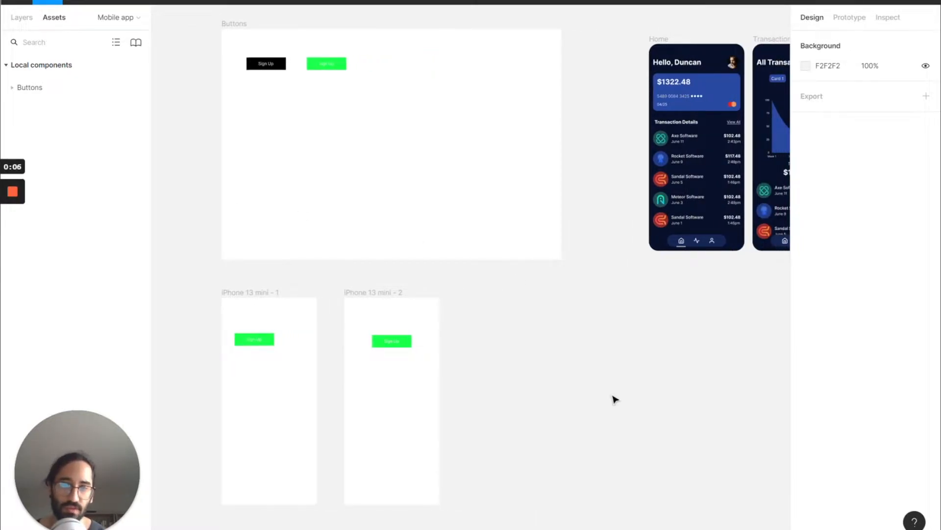
{"action": "scroll", "coordinate": [614, 398], "scroll_direction": "up", "scroll_amount": 1}
{"action": "scroll", "coordinate": [614, 397], "scroll_direction": "left", "scroll_amount": 1}
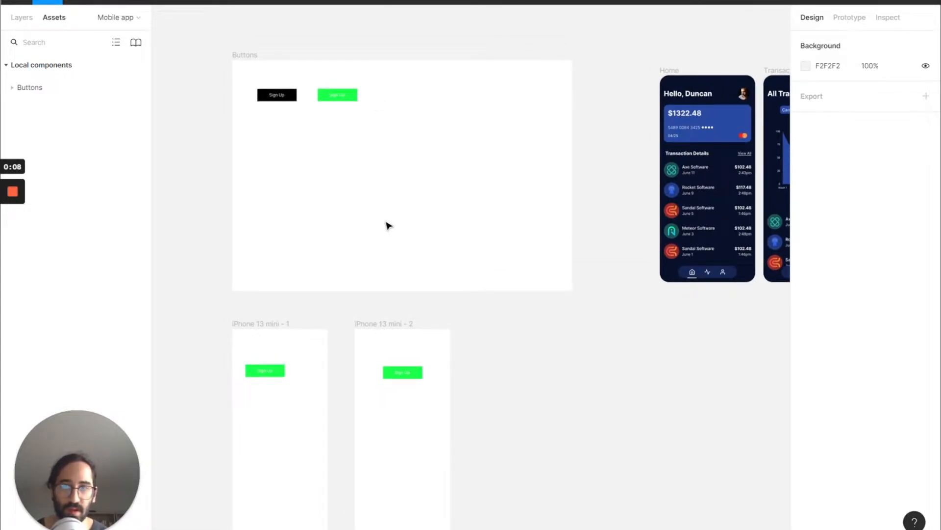
{"action": "scroll", "coordinate": [361, 236], "scroll_direction": "up", "scroll_amount": 3}
{"action": "scroll", "coordinate": [360, 236], "scroll_direction": "up", "scroll_amount": 3}
{"action": "scroll", "coordinate": [360, 236], "scroll_direction": "left", "scroll_amount": 1}
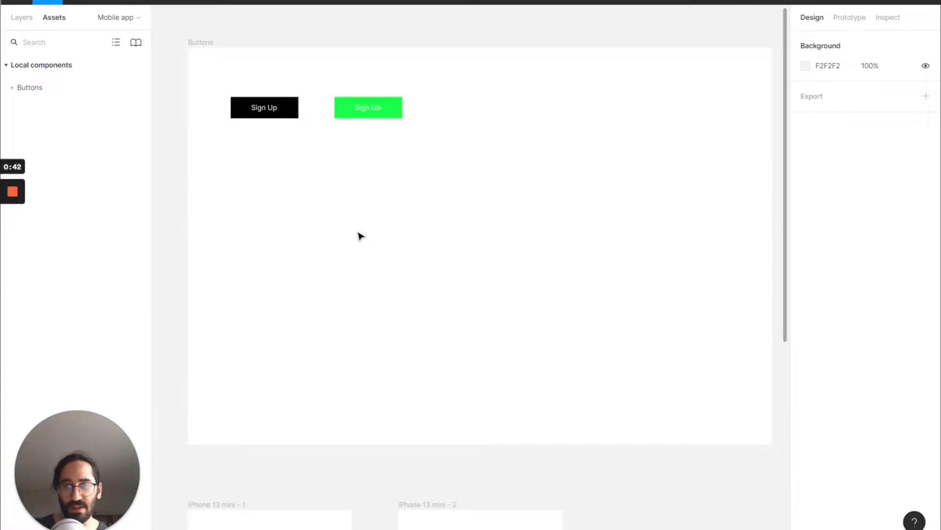
{"action": "left_click", "coordinate": [347, 110]}
{"action": "scroll", "coordinate": [333, 147], "scroll_direction": "down", "scroll_amount": 10}
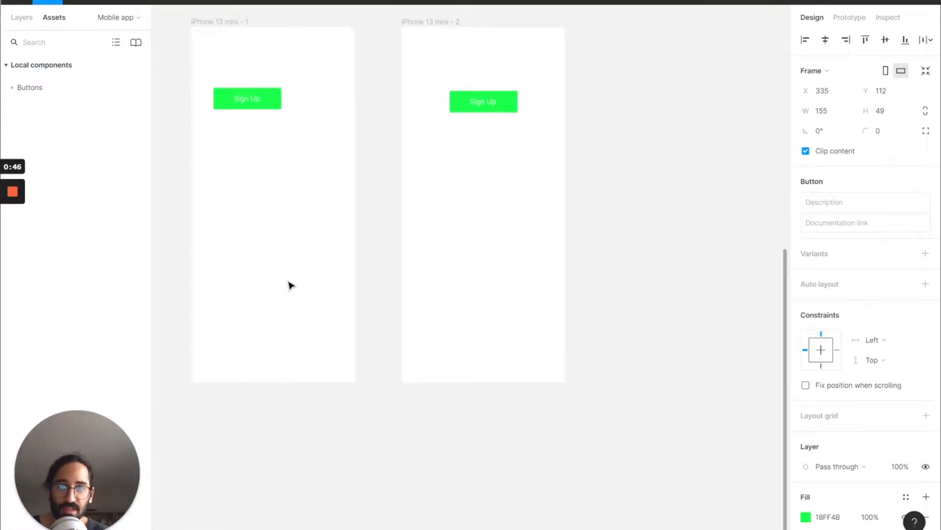
{"action": "scroll", "coordinate": [293, 105], "scroll_direction": "up", "scroll_amount": 10}
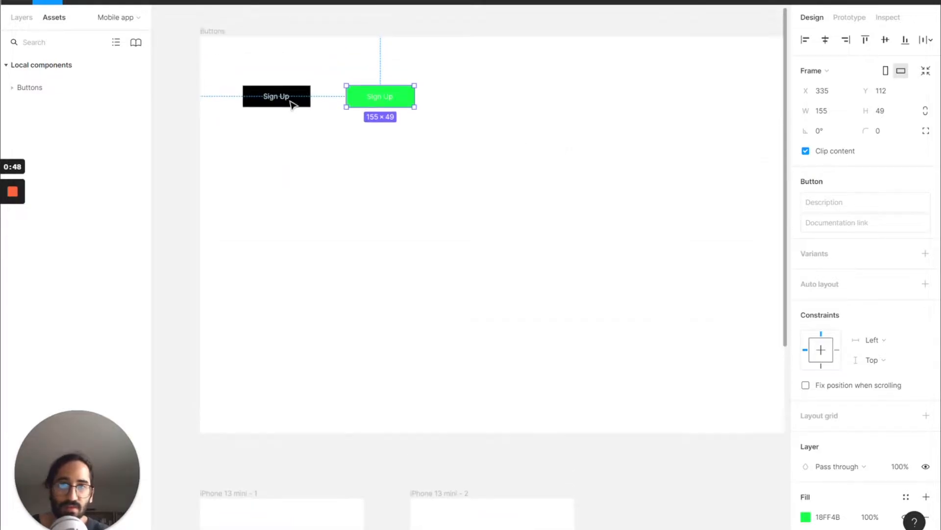
Step: Duplicate the green main button within the Buttons frame, placing the copy beside it at about X 547, Y 112
{"action": "scroll", "coordinate": [293, 105], "scroll_direction": "right", "scroll_amount": 2}
{"action": "key", "text": "alt"}
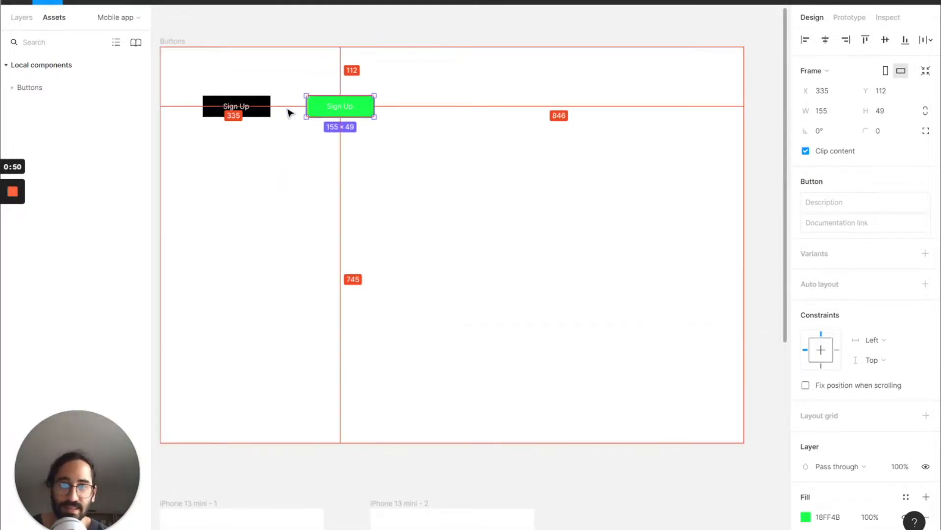
{"action": "left_click_drag", "start_coordinate": [370, 109], "coordinate": [454, 103]}
Step: Rename the green main component in the Buttons frame as Button Green
{"action": "left_click", "coordinate": [332, 109]}
{"action": "left_click", "coordinate": [22, 18]}
{"action": "double_click", "coordinate": [62, 162]}
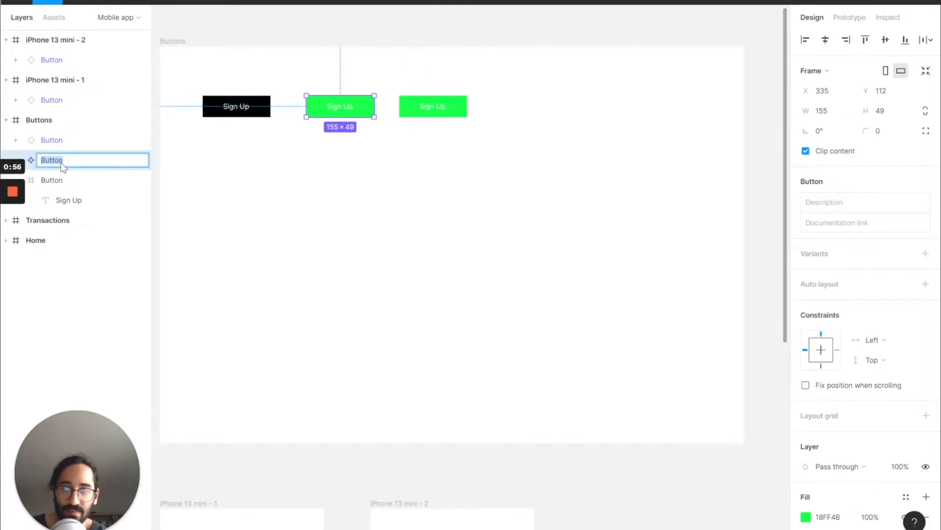
{"action": "type", "text": "Button Green"}
{"action": "key", "text": "Return"}
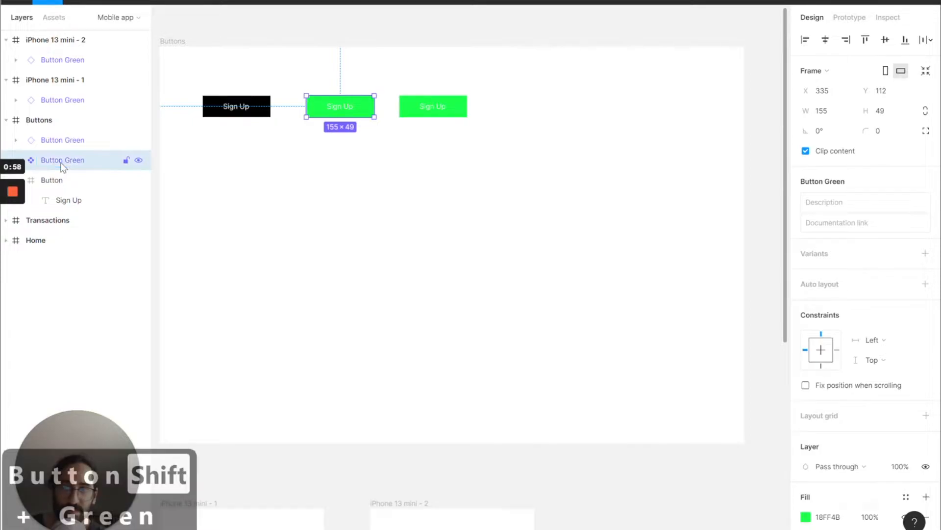
Step: Delete the duplicated green button instance from the Buttons frame, leaving its layer name unedited
{"action": "left_click", "coordinate": [411, 101]}
{"action": "double_click", "coordinate": [95, 141]}
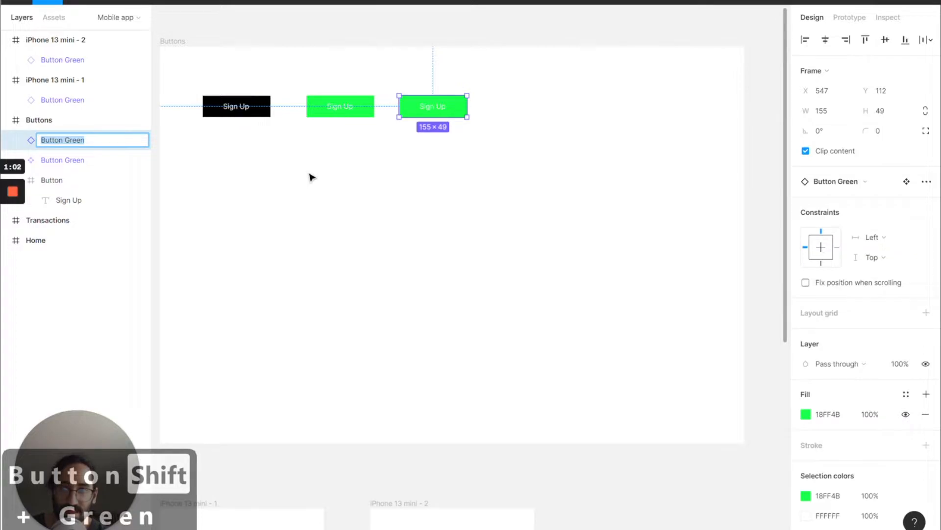
{"action": "left_click", "coordinate": [493, 176]}
{"action": "left_click", "coordinate": [448, 114]}
{"action": "key", "text": "Delete"}
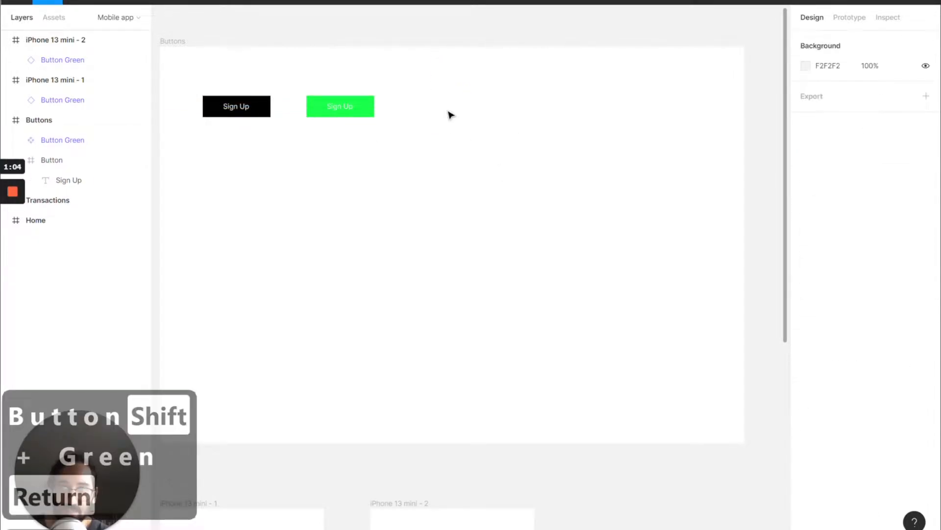
Step: Duplicate the black Sign Up button to about X 347, Y 199 below the green one and fill the copy with red FF0000
{"action": "left_click", "coordinate": [221, 115]}
{"action": "left_click_drag", "start_coordinate": [225, 118], "coordinate": [333, 155]}
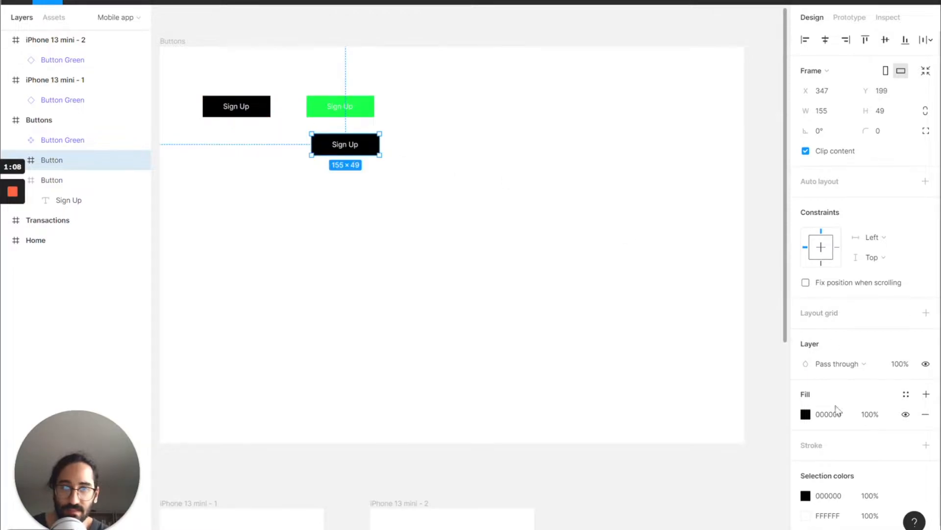
{"action": "left_click", "coordinate": [906, 395]}
{"action": "left_click", "coordinate": [905, 395]}
{"action": "left_click", "coordinate": [805, 414]}
{"action": "left_click_drag", "start_coordinate": [755, 343], "coordinate": [789, 237]}
{"action": "left_click", "coordinate": [539, 135]}
Step: Turn the red button into a component and line it up beside the green one at about X 559, Y 112
{"action": "left_click", "coordinate": [327, 149]}
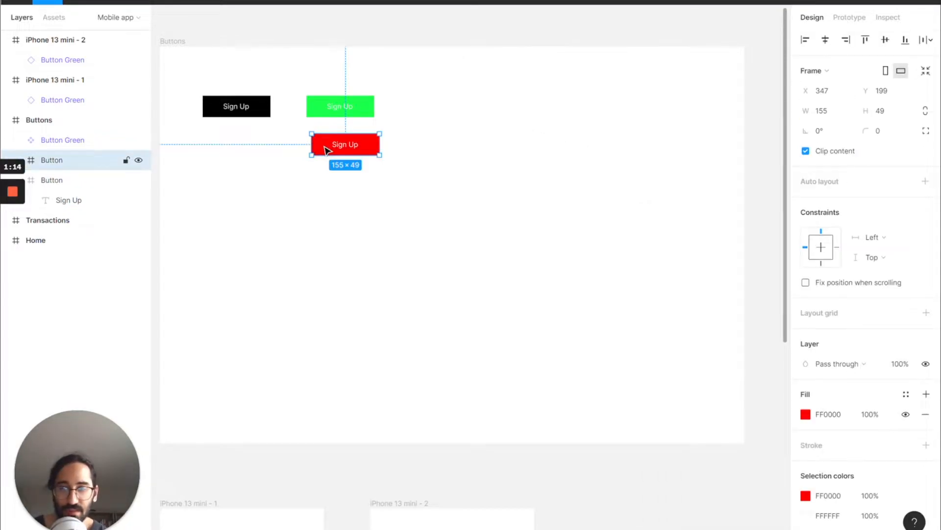
{"action": "key", "text": "ctrl+alt+k"}
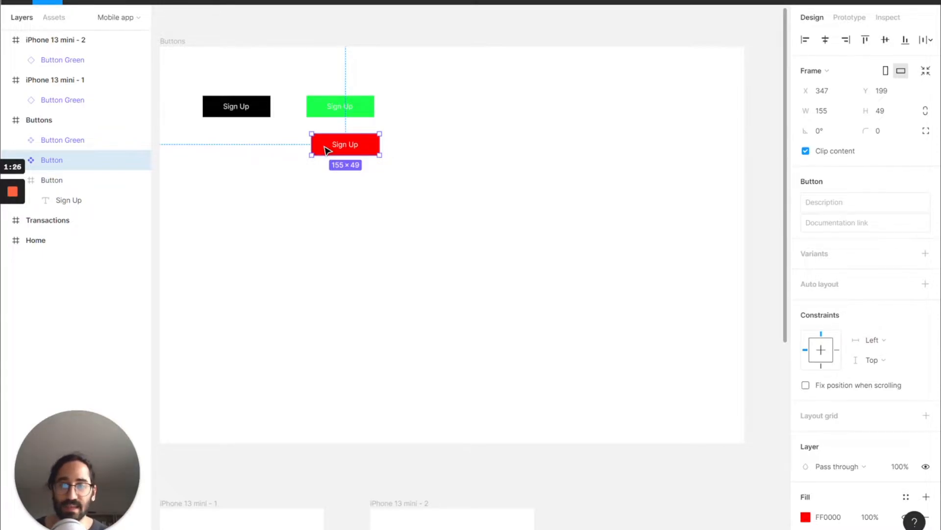
{"action": "key", "text": "shift+x"}
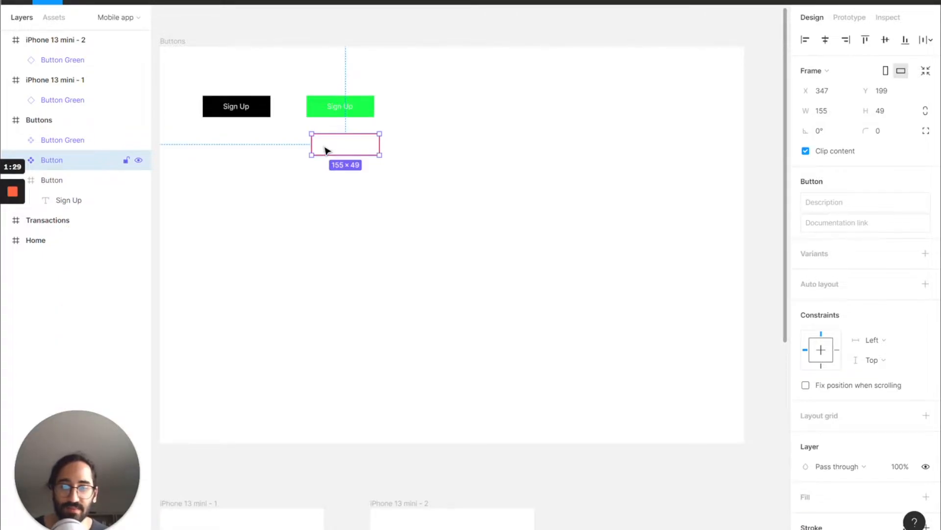
{"action": "key", "text": "shift+x"}
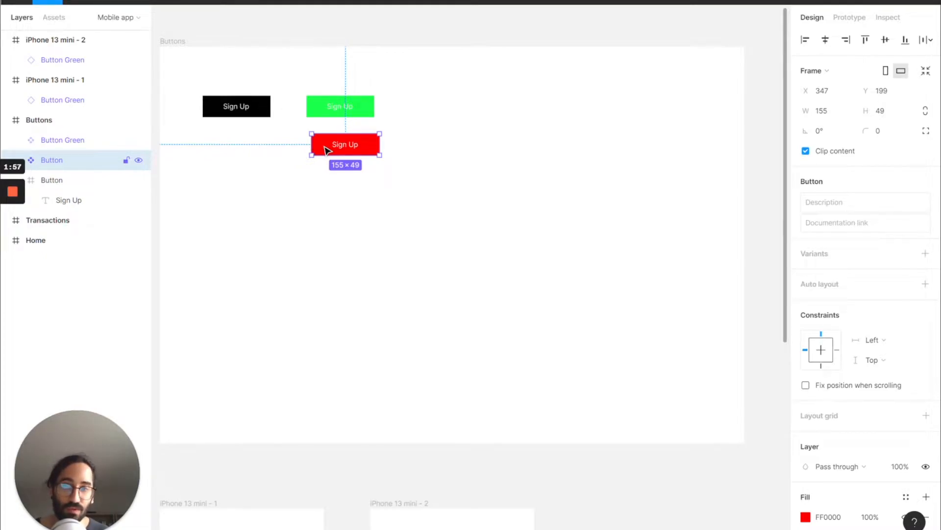
{"action": "left_click_drag", "start_coordinate": [325, 149], "coordinate": [427, 114]}
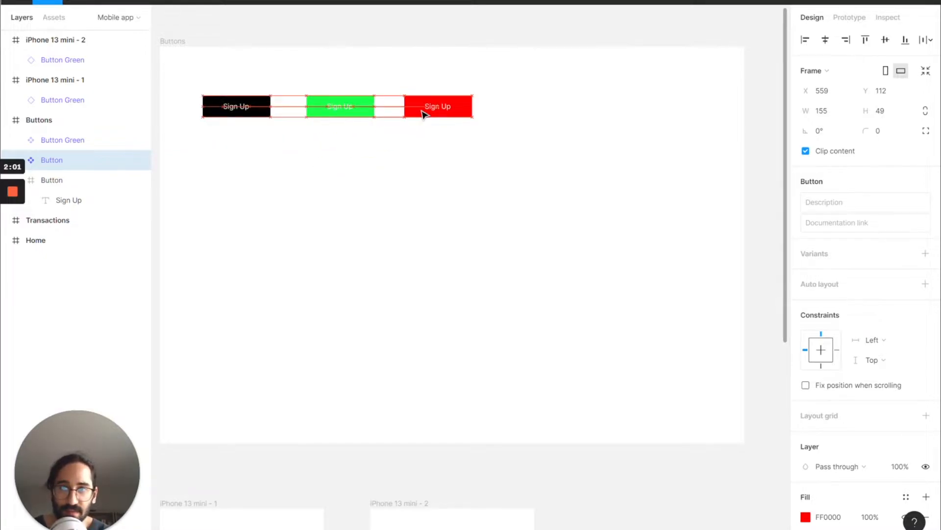
{"action": "left_click", "coordinate": [343, 103]}
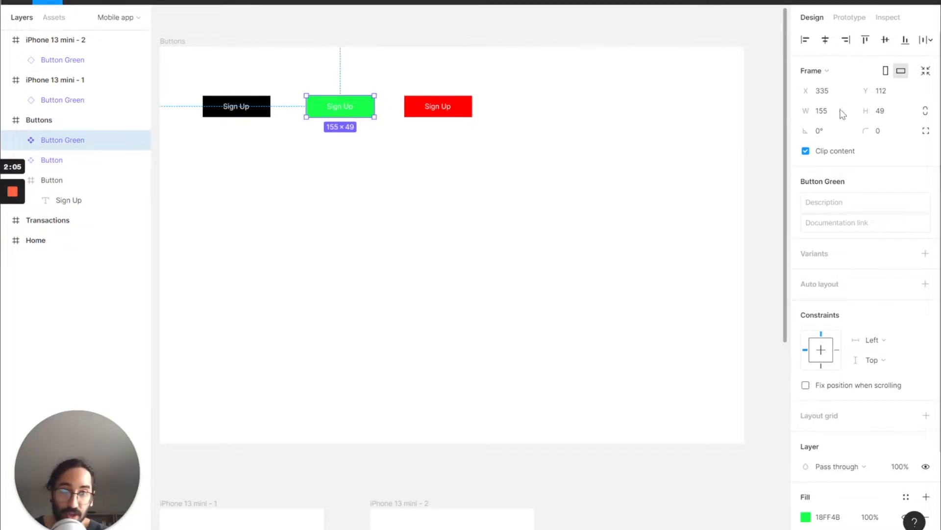
Step: Add a second variant to the Button Green component and rename the set's variant property as Color
{"action": "left_click", "coordinate": [925, 253]}
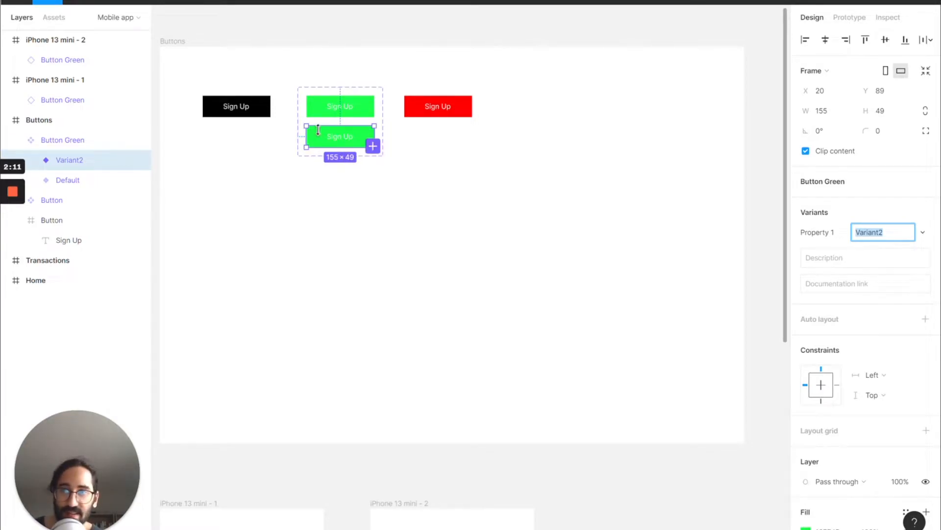
{"action": "left_click", "coordinate": [315, 91]}
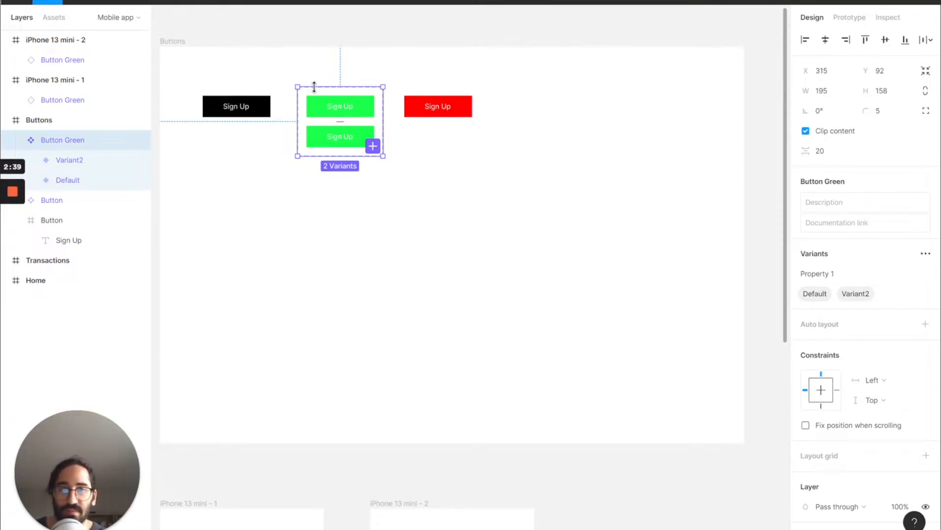
{"action": "left_click", "coordinate": [829, 274]}
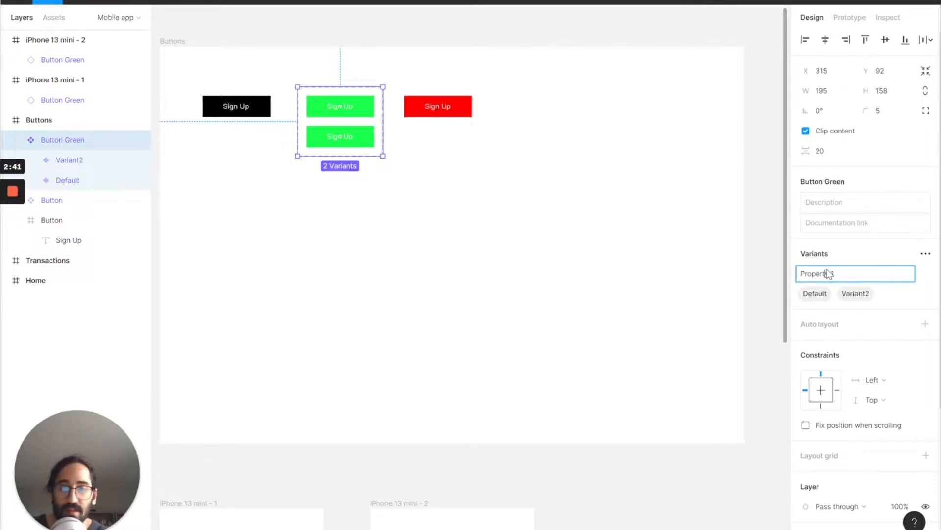
{"action": "type", "text": "Color"}
{"action": "key", "text": "Return"}
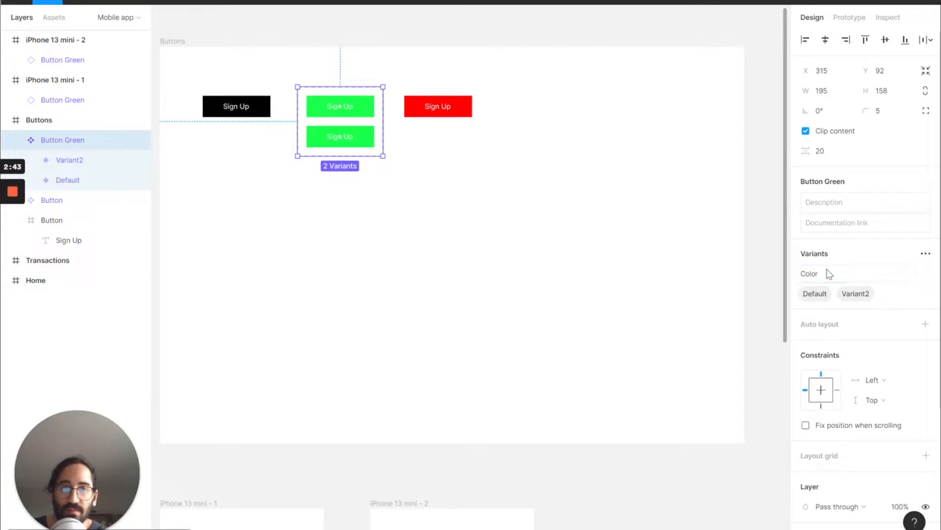
Step: Set the Color value of the component set's upper variant to Green and of the variant beneath it to Red
{"action": "left_click", "coordinate": [322, 104]}
{"action": "left_click", "coordinate": [871, 233]}
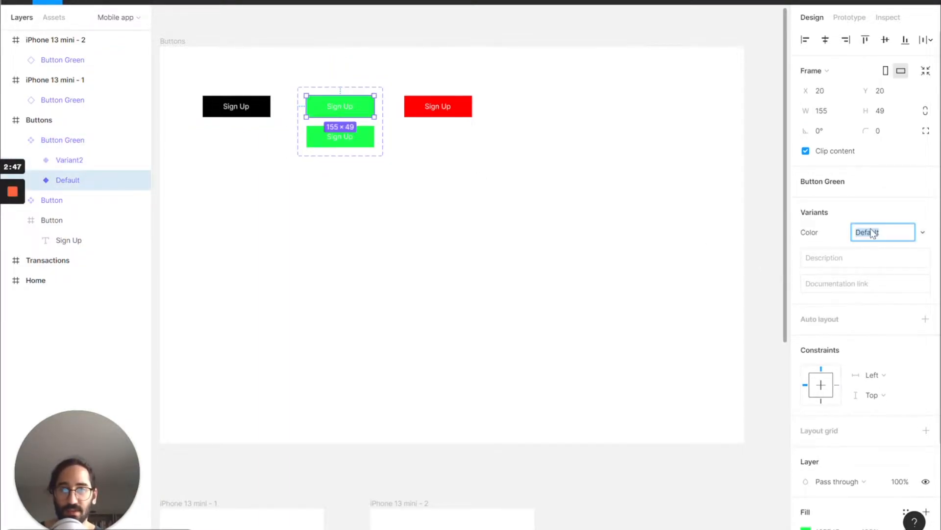
{"action": "type", "text": "Green"}
{"action": "key", "text": "Return"}
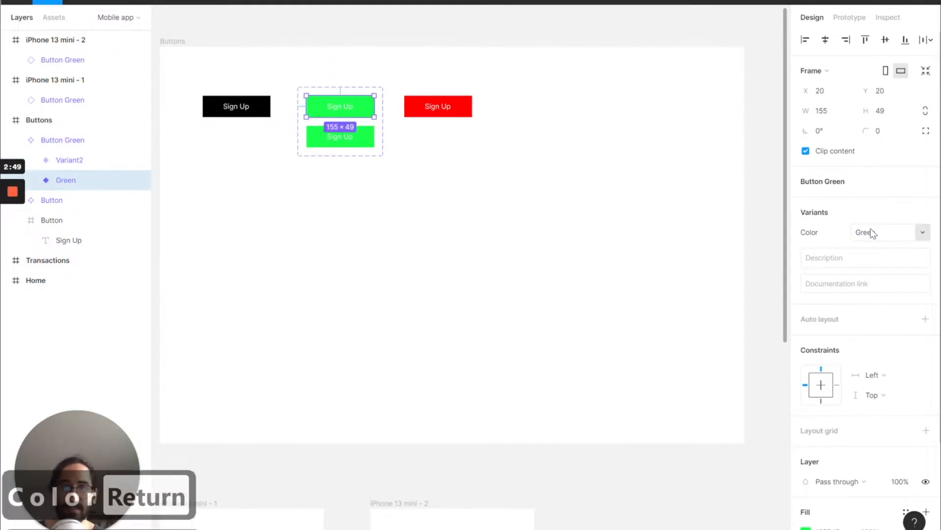
{"action": "left_click_drag", "start_coordinate": [311, 135], "coordinate": [311, 135]}
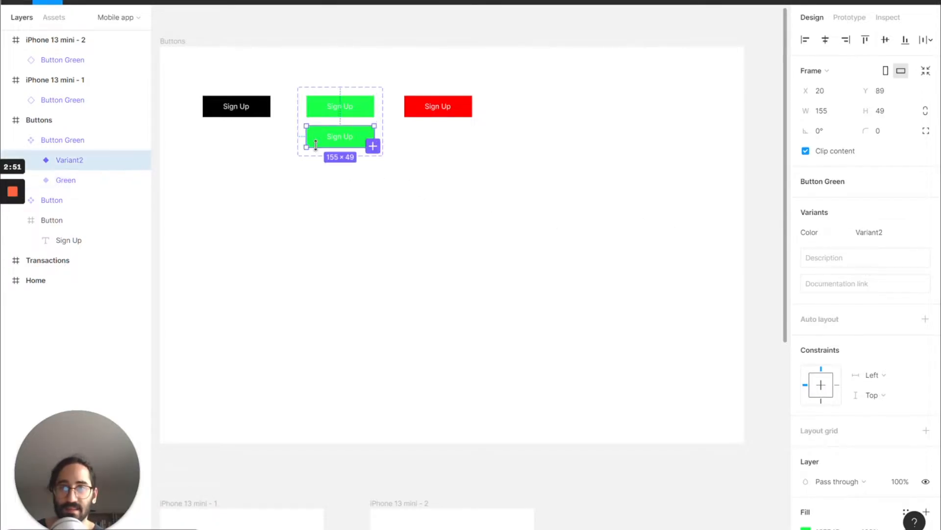
{"action": "left_click", "coordinate": [900, 236]}
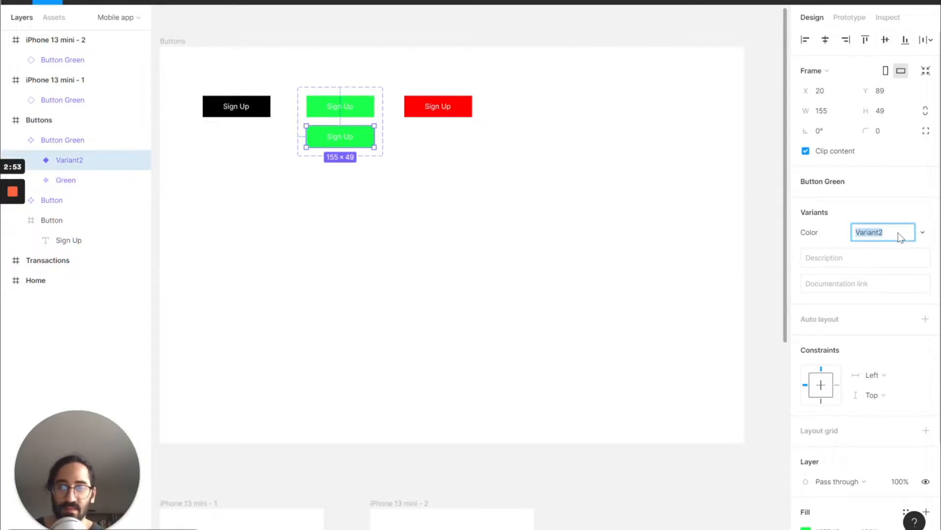
{"action": "type", "text": "Red"}
{"action": "key", "text": "Return"}
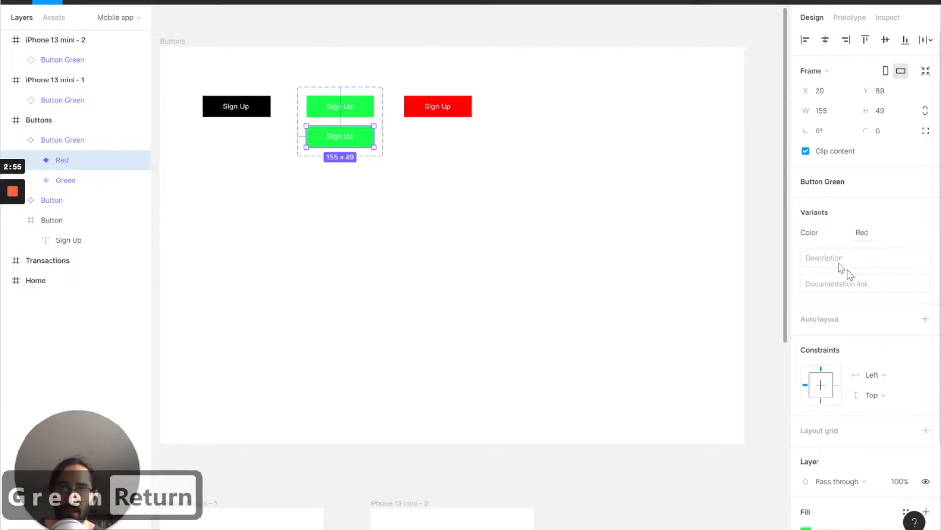
{"action": "left_click", "coordinate": [496, 269]}
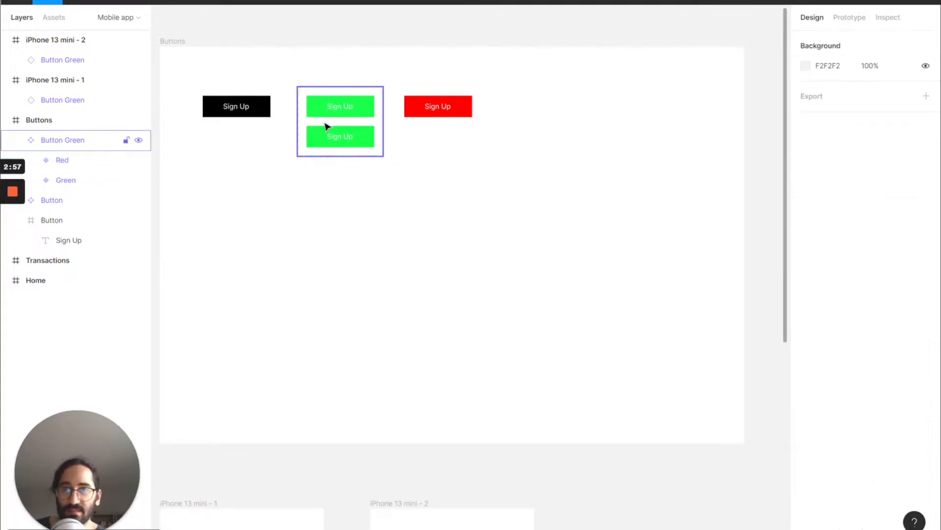
Step: Fill the Red variant of the button component set with pure red FF0000
{"action": "left_click", "coordinate": [320, 136]}
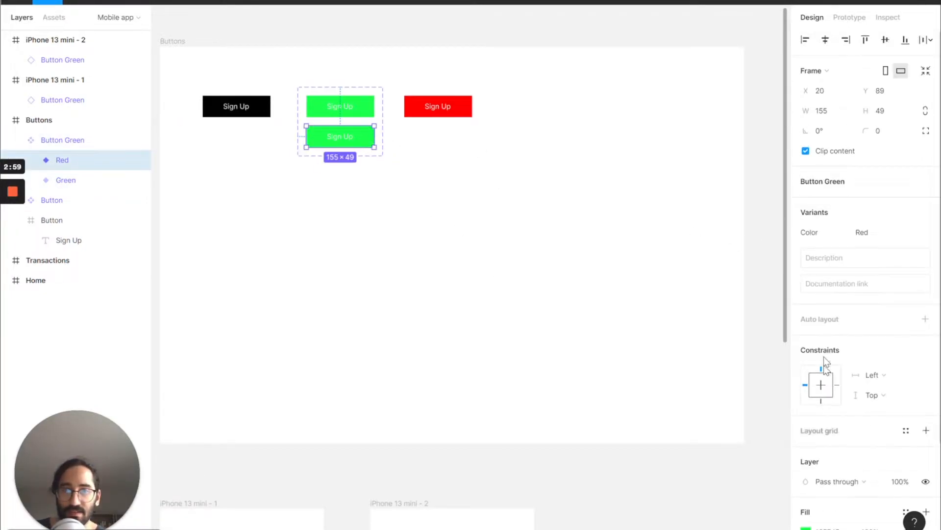
{"action": "scroll", "coordinate": [825, 358], "scroll_direction": "down", "scroll_amount": 3}
{"action": "left_click", "coordinate": [805, 365]}
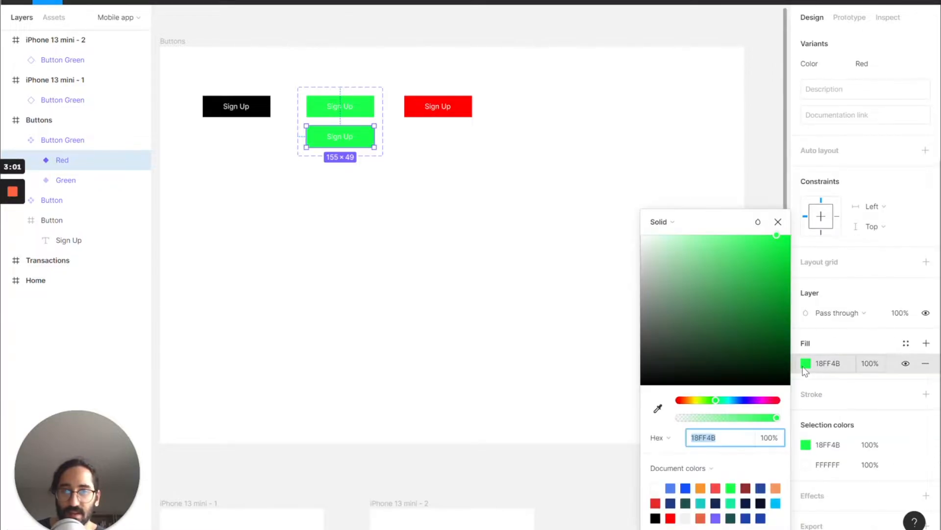
{"action": "left_click", "coordinate": [679, 400]}
{"action": "left_click_drag", "start_coordinate": [764, 252], "coordinate": [789, 235]}
{"action": "left_click", "coordinate": [592, 167]}
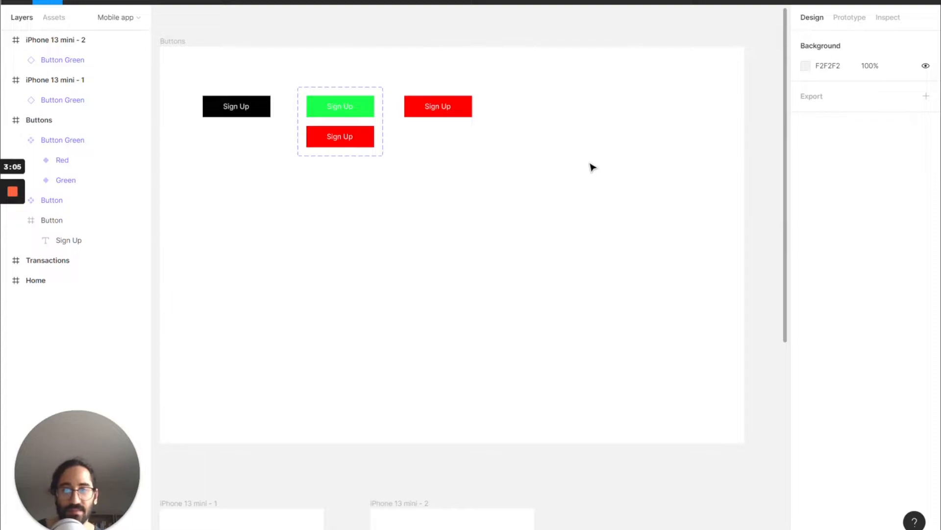
Step: Add a third variant to the Button Green component set and fill it with a fully saturated blue
{"action": "left_click", "coordinate": [383, 132]}
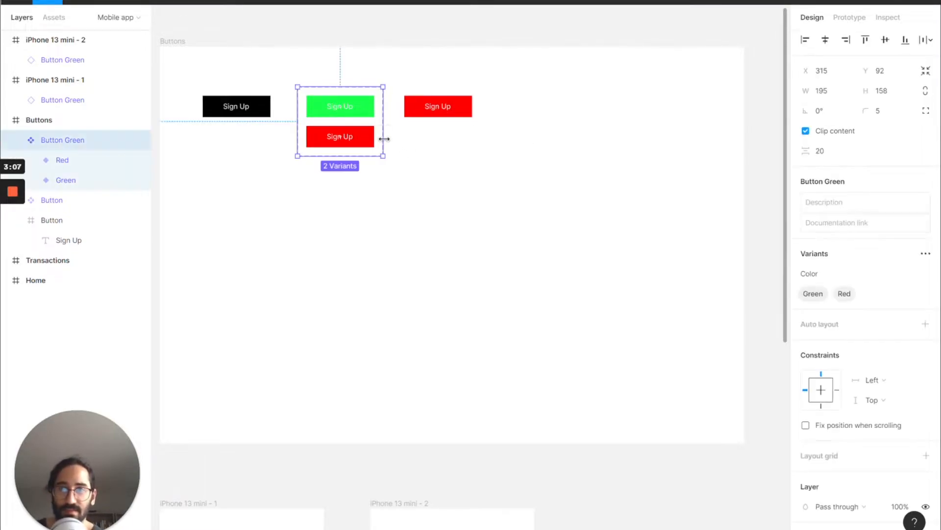
{"action": "left_click", "coordinate": [373, 145]}
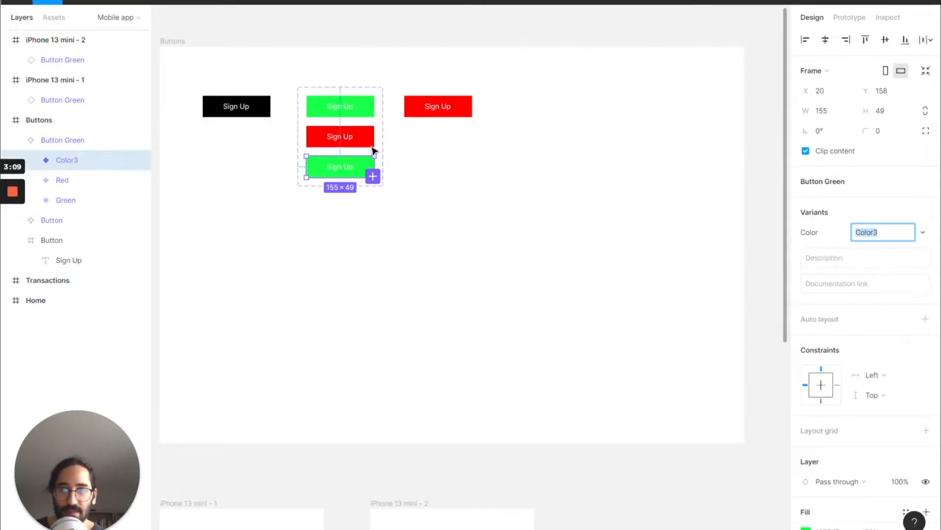
{"action": "scroll", "coordinate": [782, 414], "scroll_direction": "up", "scroll_amount": 3}
{"action": "scroll", "coordinate": [846, 417], "scroll_direction": "down", "scroll_amount": 4}
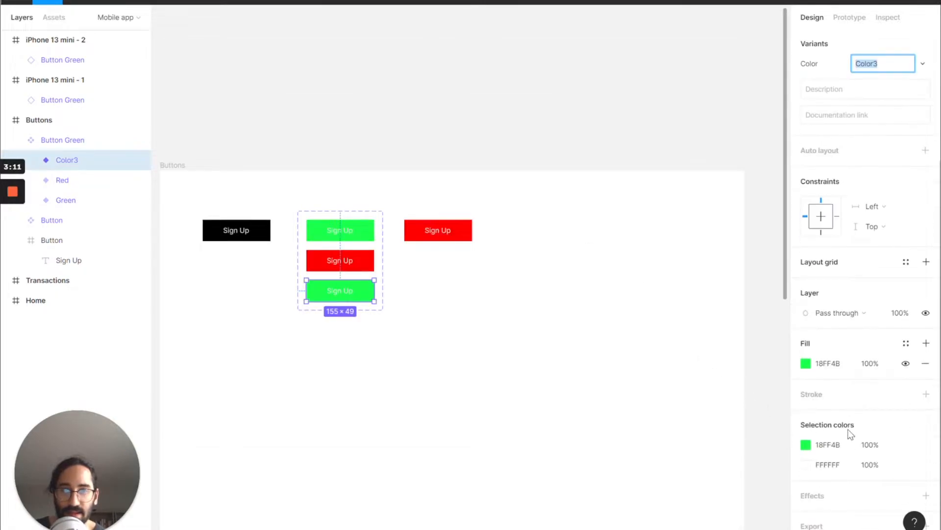
{"action": "left_click", "coordinate": [906, 342]}
{"action": "key", "text": "Escape"}
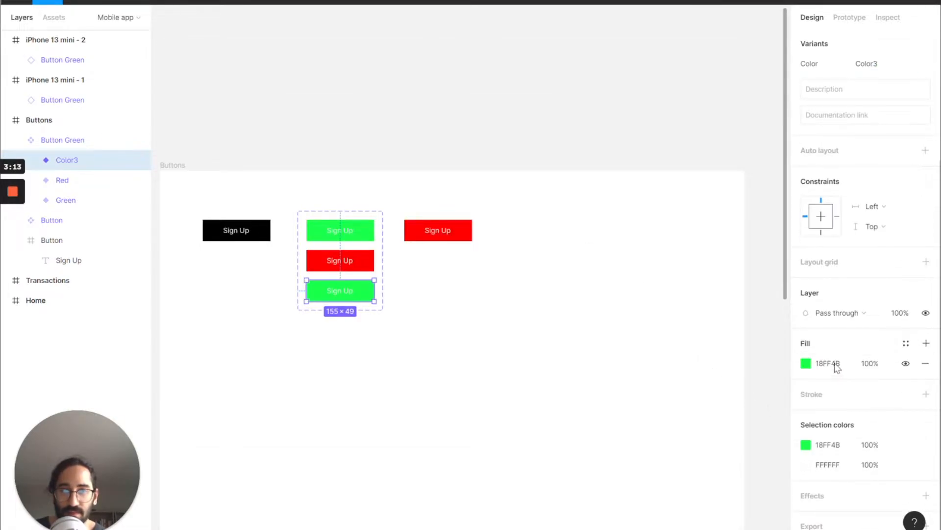
{"action": "left_click", "coordinate": [806, 363]}
{"action": "left_click", "coordinate": [747, 399]}
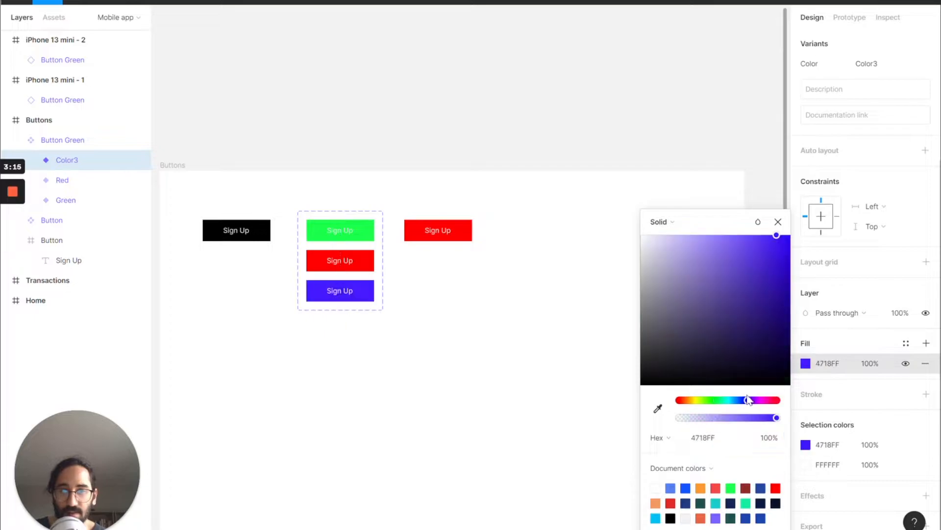
{"action": "left_click", "coordinate": [740, 399]}
{"action": "left_click_drag", "start_coordinate": [753, 283], "coordinate": [791, 215]}
{"action": "left_click", "coordinate": [586, 285]}
Step: Set the blue variant's Color value to Blue
{"action": "left_click", "coordinate": [365, 294]}
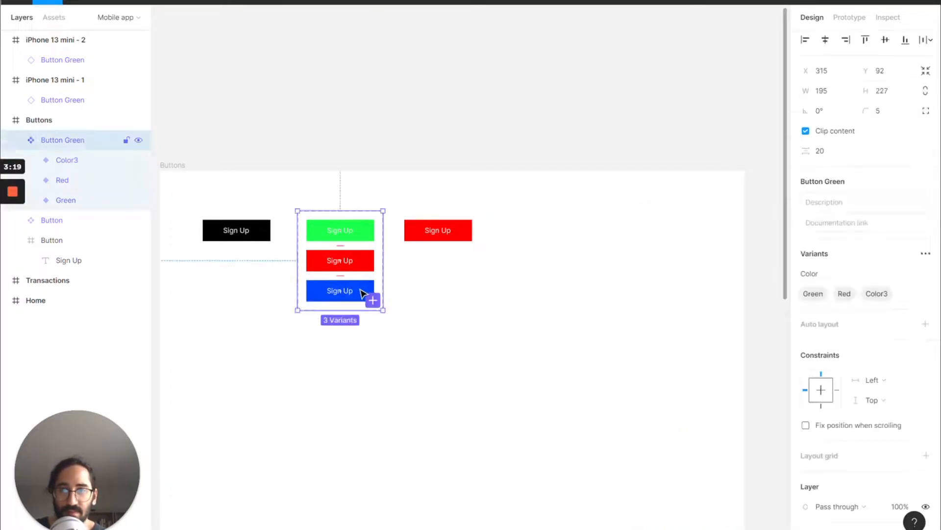
{"action": "left_click", "coordinate": [365, 293]}
{"action": "left_click", "coordinate": [883, 227]}
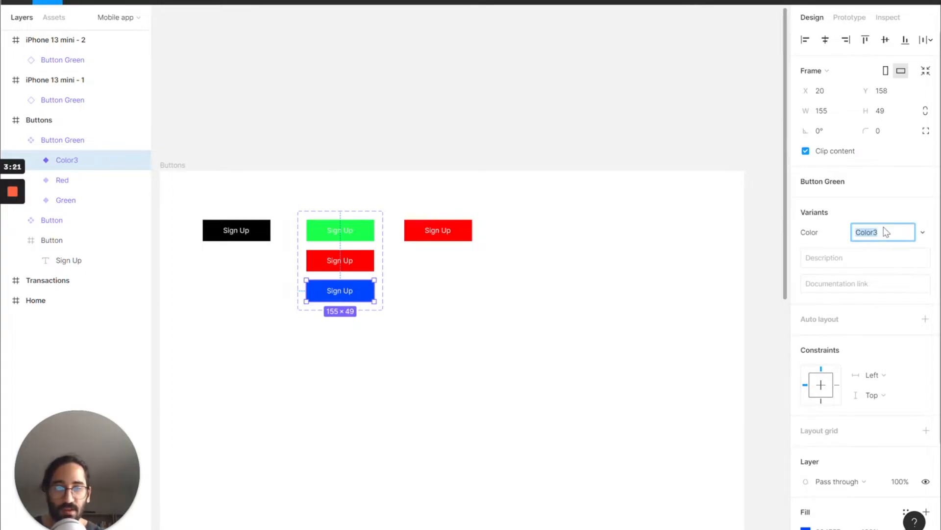
{"action": "type", "text": "Bluee"}
{"action": "key", "text": "Return"}
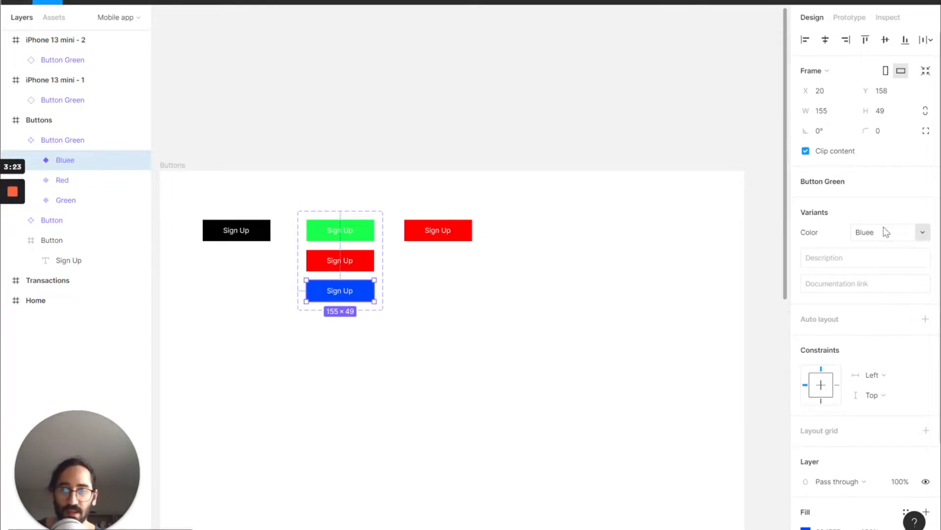
{"action": "left_click", "coordinate": [886, 231]}
{"action": "type", "text": "Blue"}
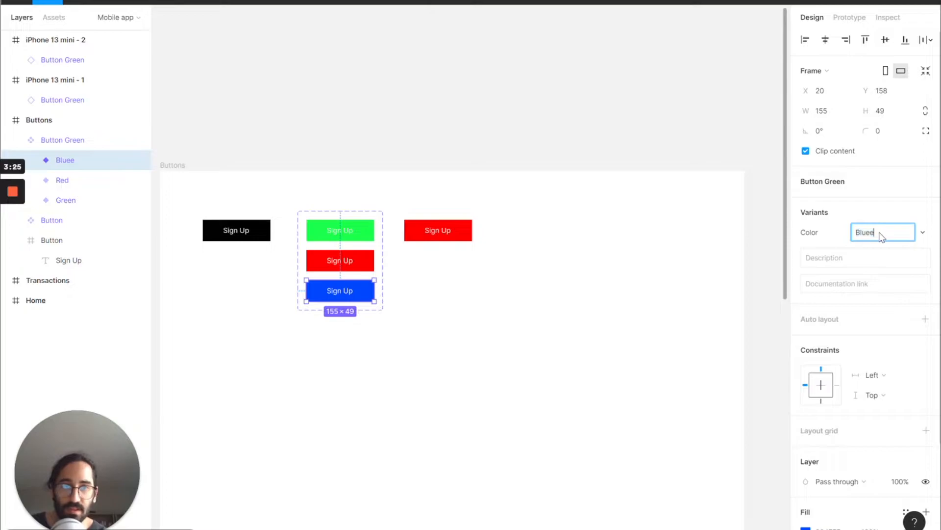
{"action": "key", "text": "BackSpace"}
{"action": "type", "text": "e"}
{"action": "key", "text": "BackSpace"}
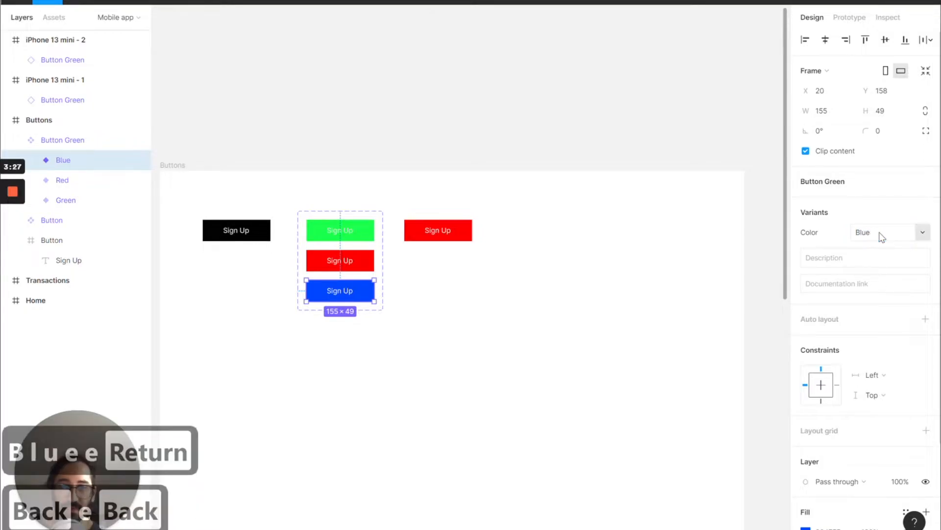
{"action": "left_click", "coordinate": [487, 287]}
Step: Rename the component set holding the three button variants as Button Color
{"action": "left_click", "coordinate": [378, 292]}
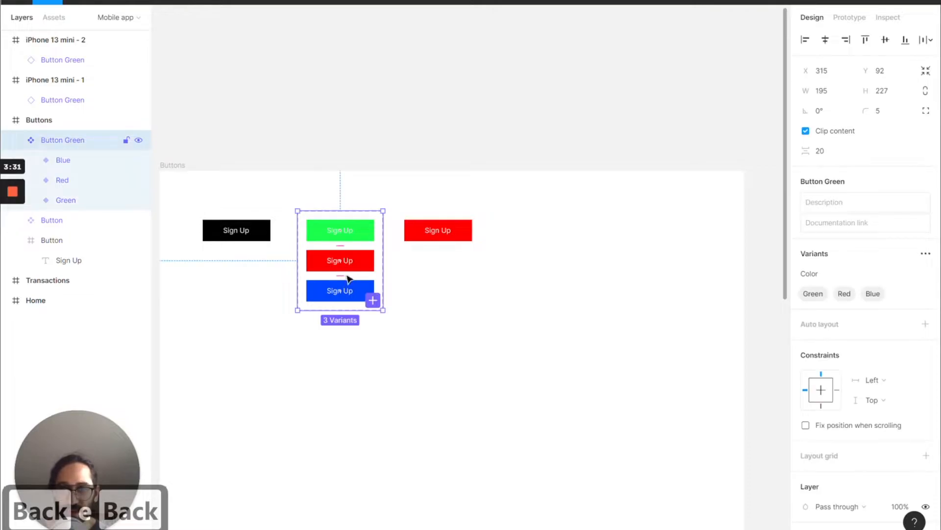
{"action": "left_click", "coordinate": [54, 17]}
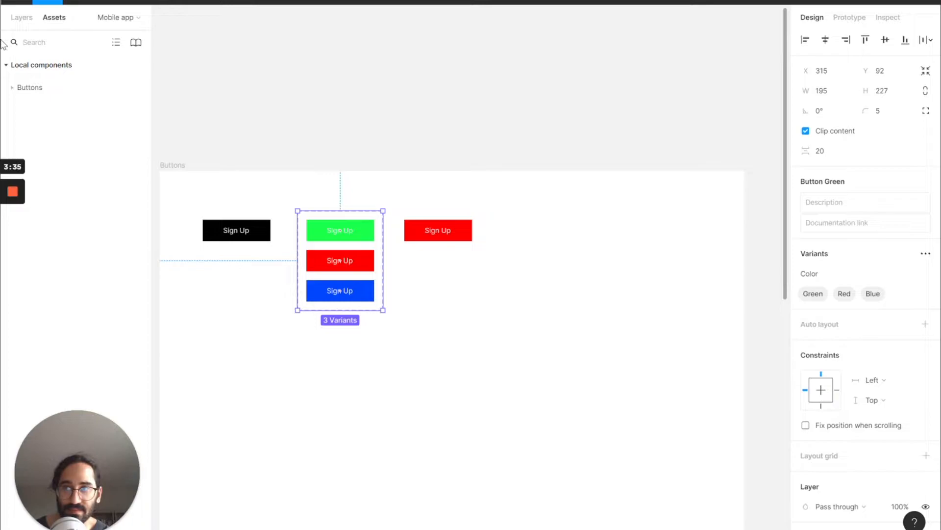
{"action": "left_click", "coordinate": [15, 92]}
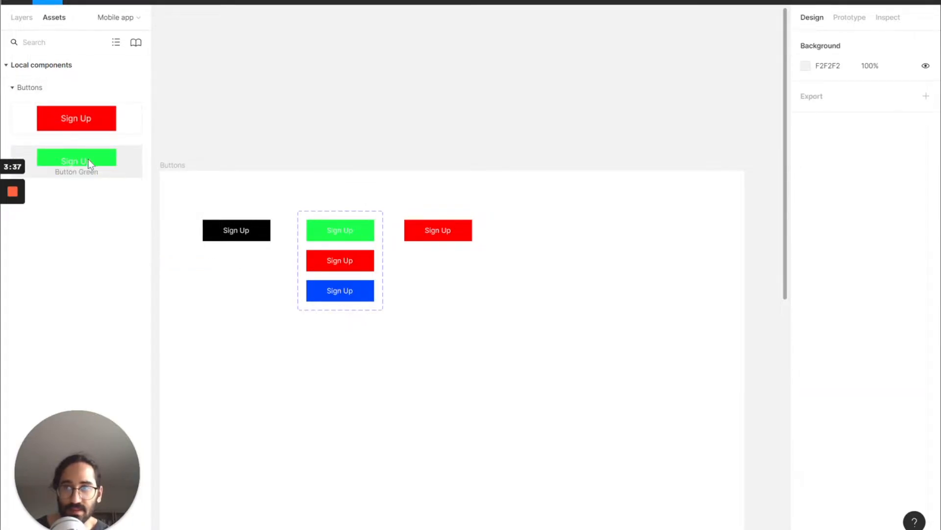
{"action": "left_click", "coordinate": [319, 211]}
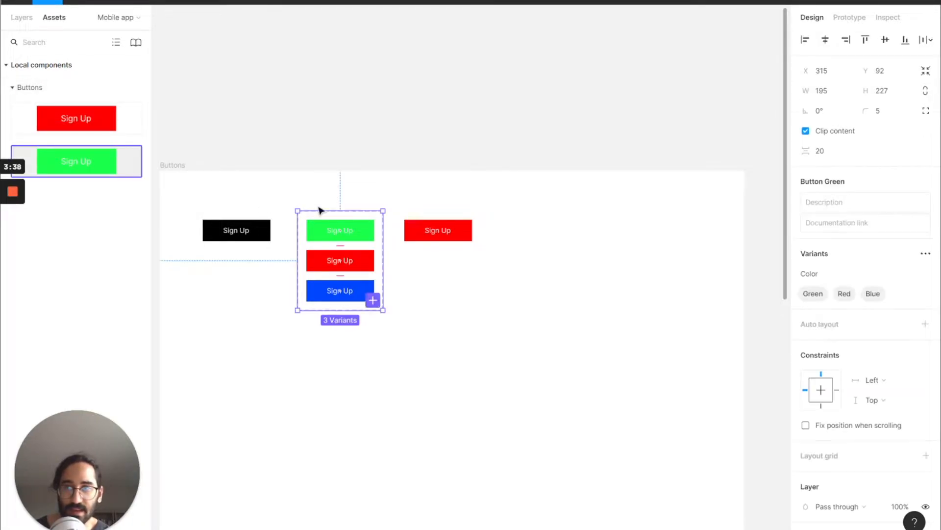
{"action": "left_click", "coordinate": [20, 17]}
{"action": "double_click", "coordinate": [61, 141]}
{"action": "type", "text": "Button Color"}
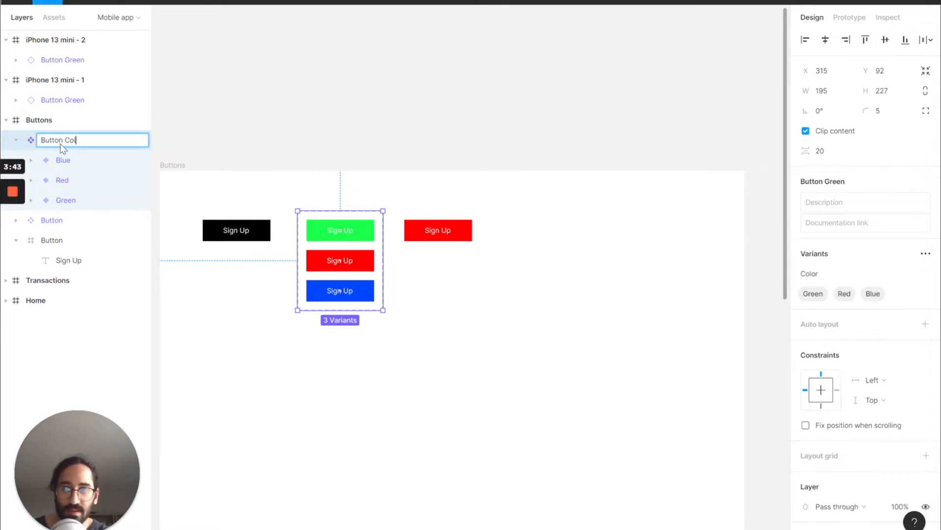
{"action": "key", "text": "Return"}
Step: Place a Button Color instance in the Buttons frame at about X 730, Y 453 and switch its Color to Red
{"action": "left_click", "coordinate": [54, 17]}
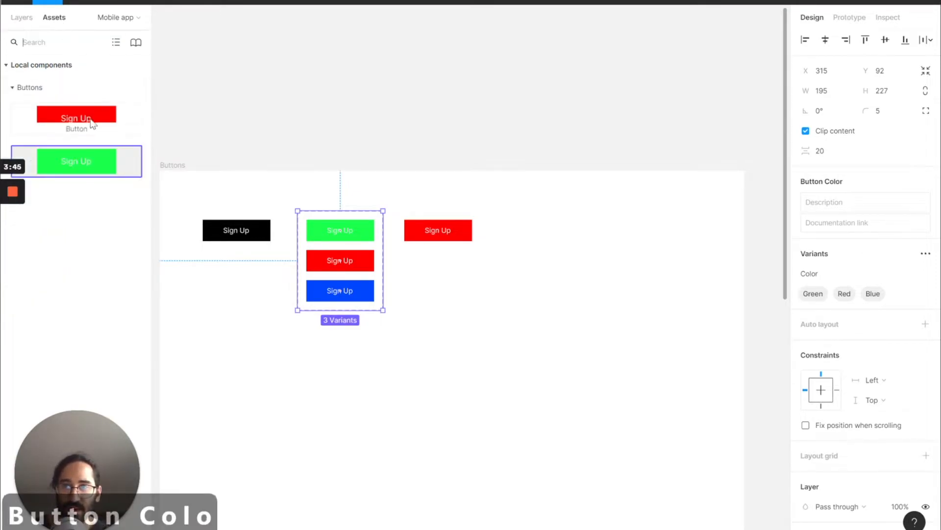
{"action": "left_click_drag", "start_coordinate": [474, 361], "coordinate": [514, 383]}
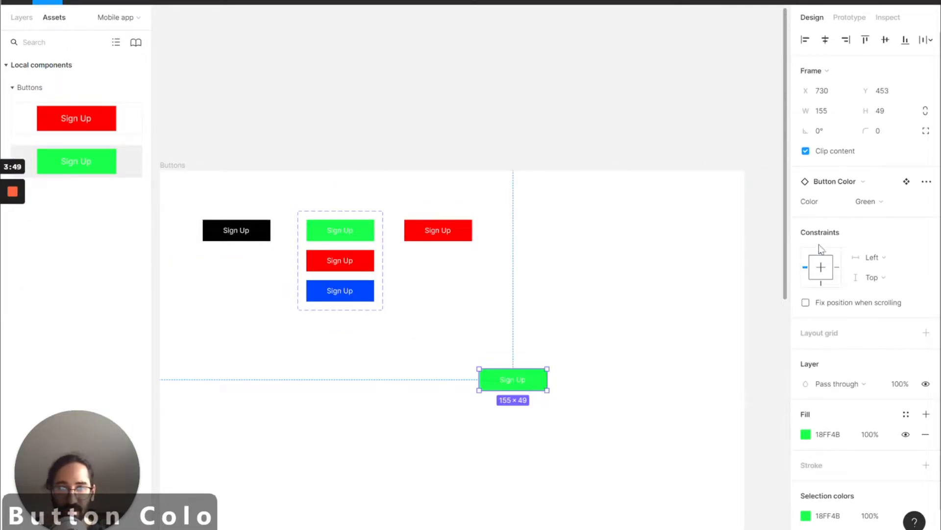
{"action": "left_click", "coordinate": [905, 208]}
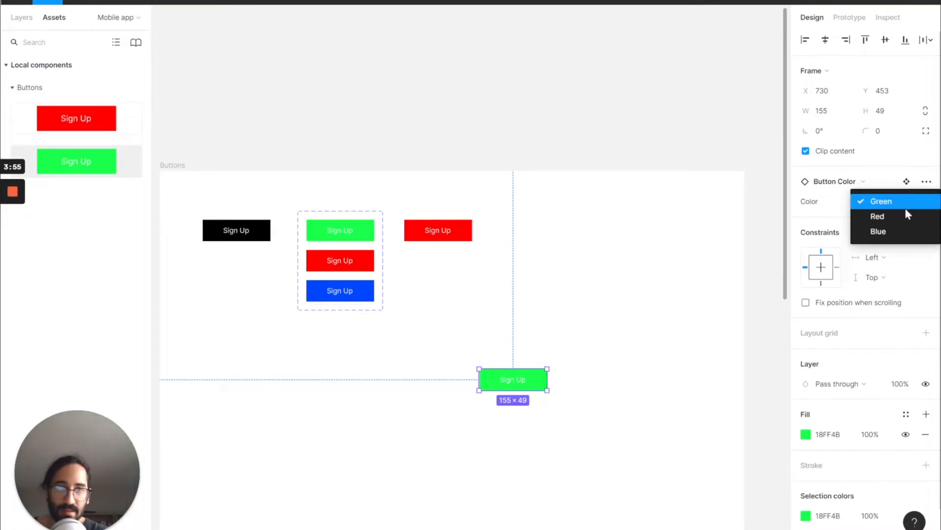
{"action": "left_click", "coordinate": [905, 211]}
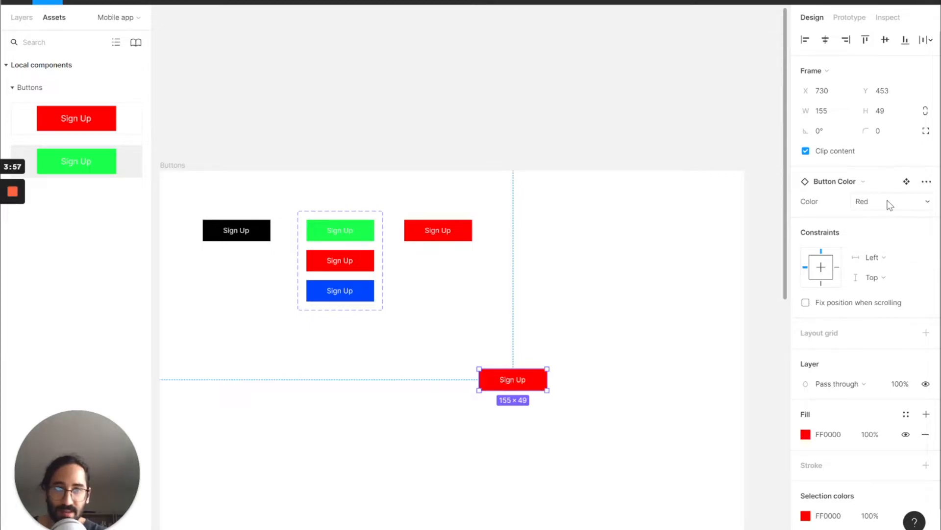
Step: Switch the placed Button Color instance's Color to Blue and deselect it
{"action": "left_click", "coordinate": [890, 205]}
{"action": "left_click", "coordinate": [892, 224]}
{"action": "left_click", "coordinate": [637, 308]}
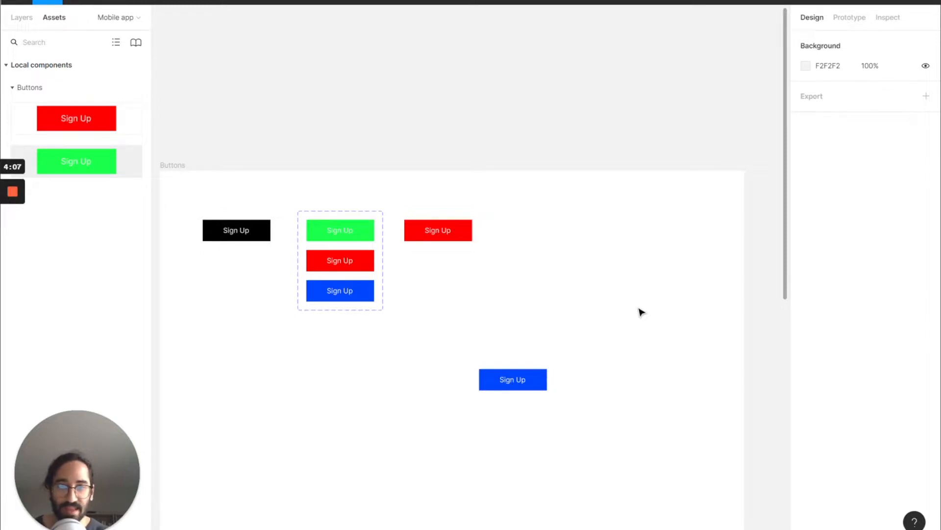
Step: Go to the Home and Transactions screens and select the Axe Software transaction row in the Home frame
{"action": "scroll", "coordinate": [641, 311], "scroll_direction": "right", "scroll_amount": 15}
{"action": "scroll", "coordinate": [641, 311], "scroll_direction": "right", "scroll_amount": 1}
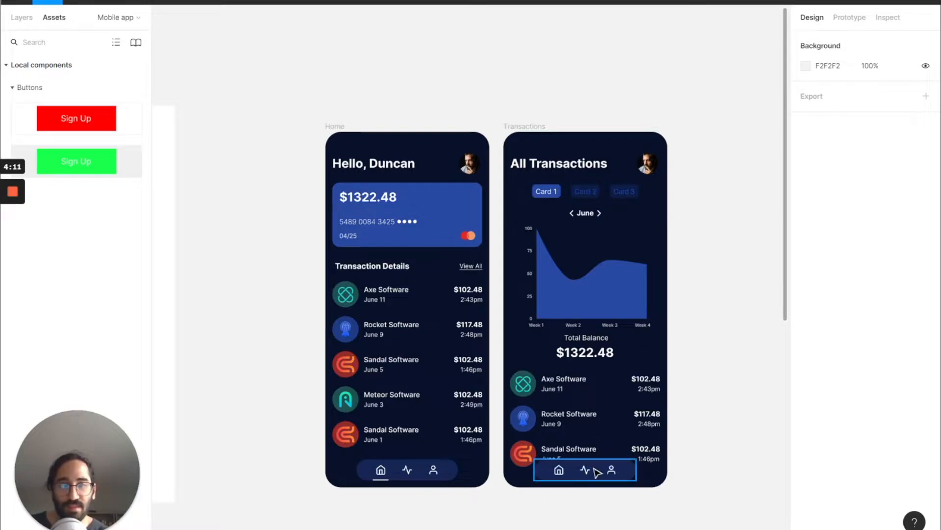
{"action": "double_click", "coordinate": [343, 296]}
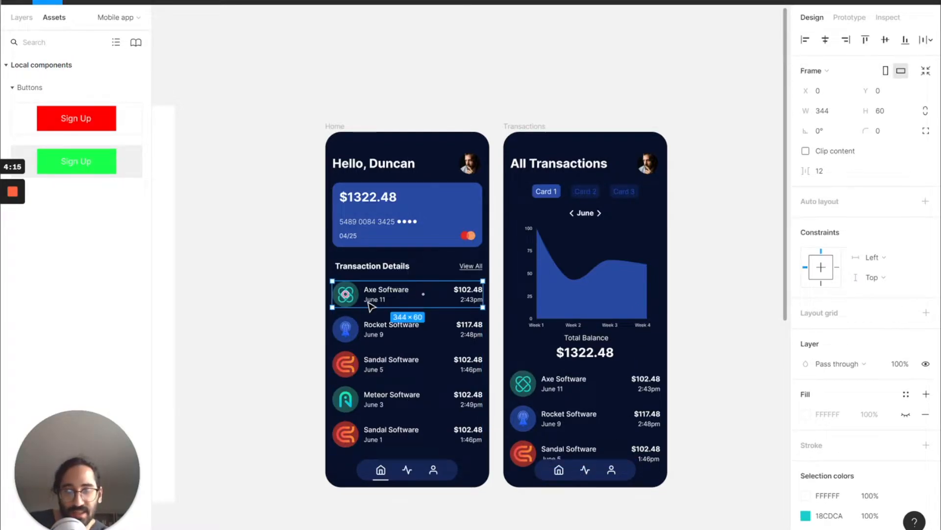
Step: Draw a frame about 1348 × 1146 on the empty canvas below and to the right of the Transactions screen
{"action": "left_click", "coordinate": [262, 260]}
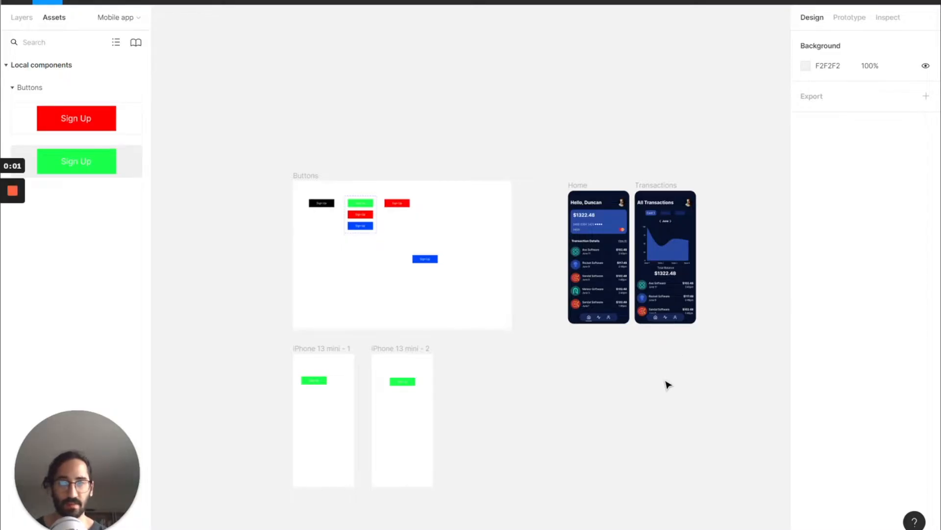
{"action": "scroll", "coordinate": [561, 368], "scroll_direction": "up", "scroll_amount": 1}
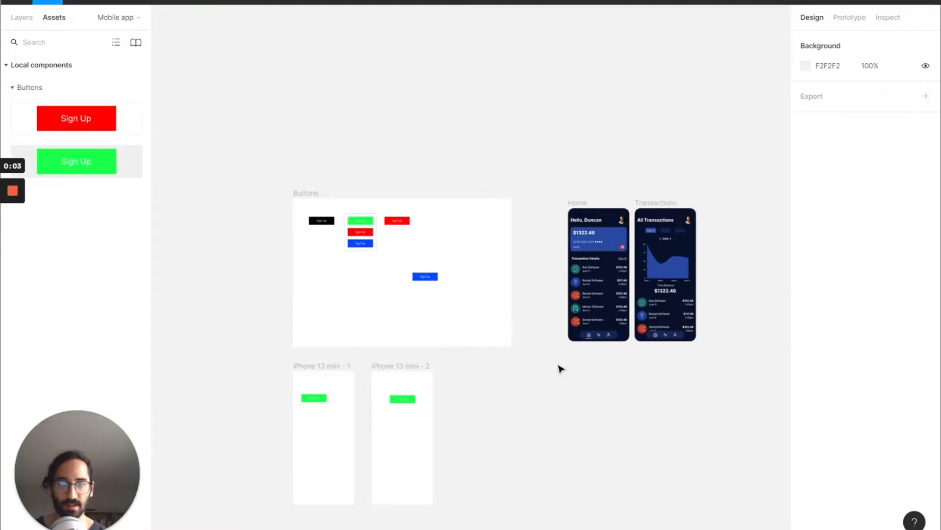
{"action": "scroll", "coordinate": [560, 368], "scroll_direction": "down", "scroll_amount": 5}
{"action": "scroll", "coordinate": [560, 368], "scroll_direction": "right", "scroll_amount": 10}
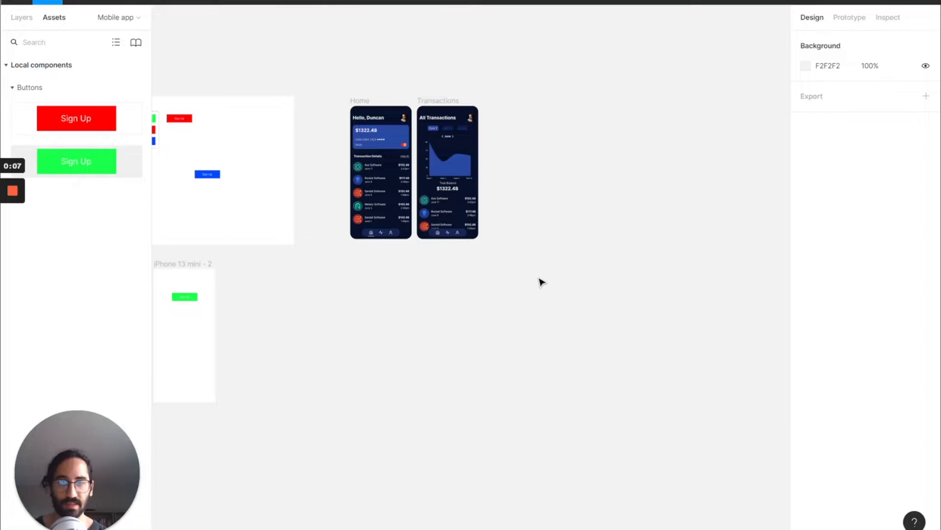
{"action": "key", "text": "f"}
{"action": "left_click_drag", "start_coordinate": [510, 269], "coordinate": [733, 457]}
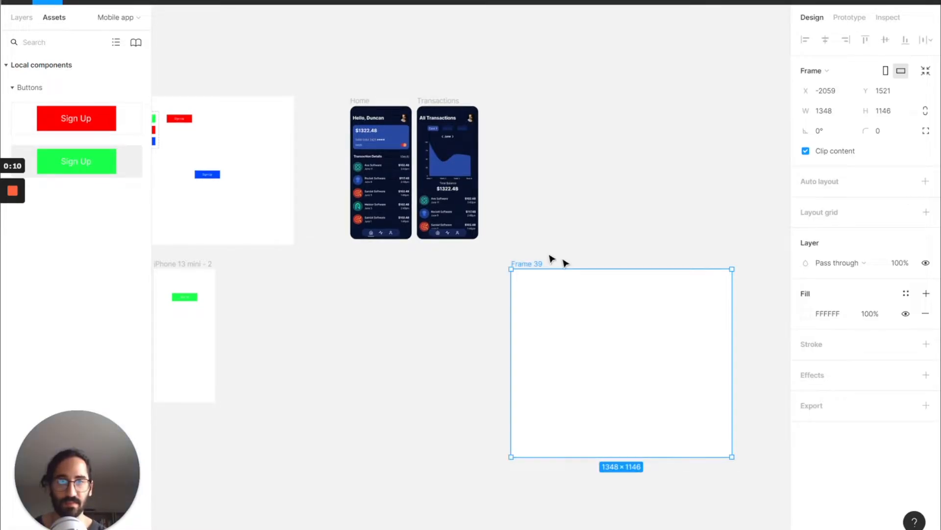
Step: Rename the new frame as Color Palette and shift it slightly to about X -1990, Y 1574
{"action": "double_click", "coordinate": [527, 263]}
{"action": "type", "text": "Color"}
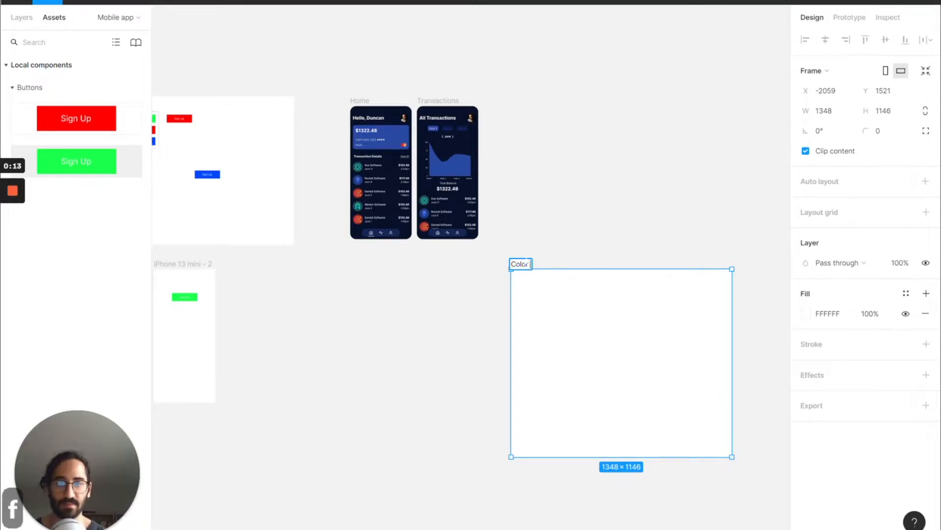
{"action": "type", "text": " Palette"}
{"action": "key", "text": "Return"}
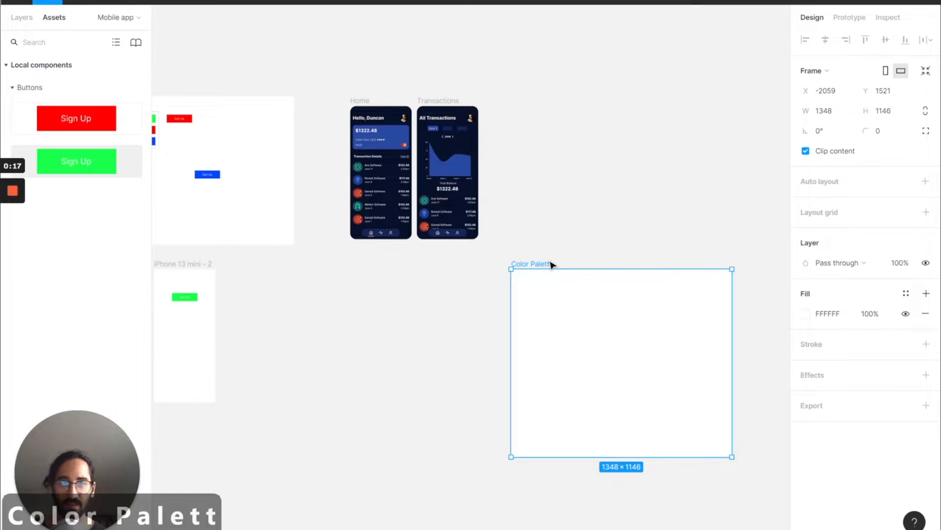
{"action": "left_click", "coordinate": [564, 251]}
{"action": "left_click_drag", "start_coordinate": [542, 268], "coordinate": [555, 280]}
{"action": "left_click", "coordinate": [564, 238]}
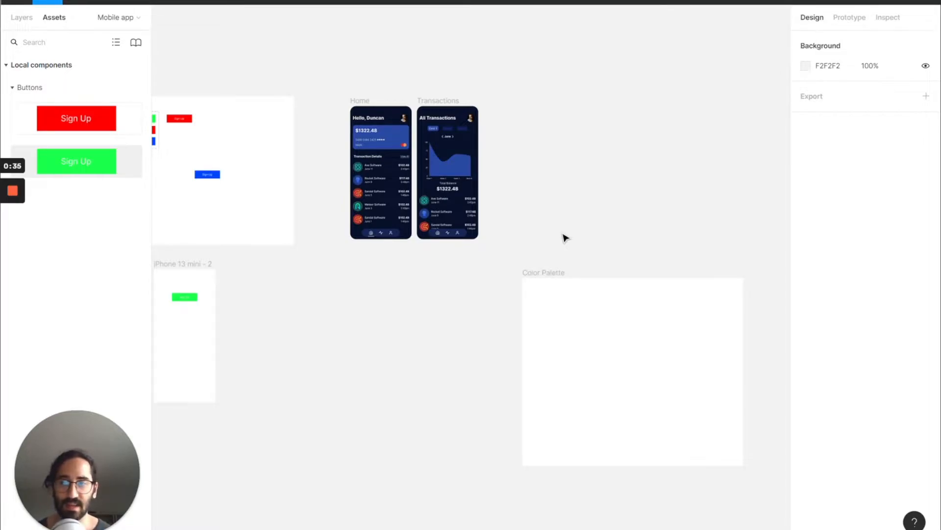
Step: Draw an ellipse in the Color Palette frame at about X 87, Y 92 and set its width and height to 148
{"action": "left_click", "coordinate": [528, 275]}
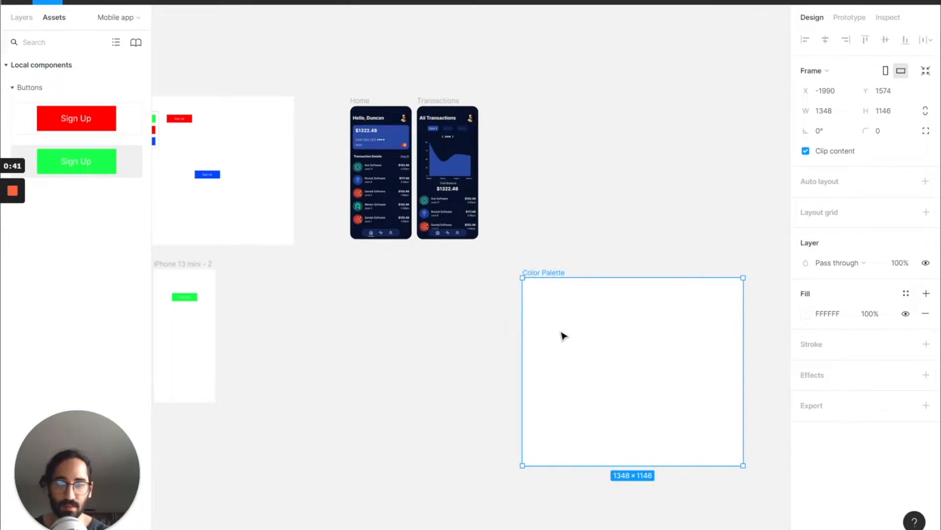
{"action": "key", "text": "o"}
{"action": "left_click_drag", "start_coordinate": [537, 293], "coordinate": [561, 314]}
{"action": "left_click", "coordinate": [825, 91]}
{"action": "type", "text": "148"}
{"action": "key", "text": "Return"}
{"action": "left_click", "coordinate": [890, 94]}
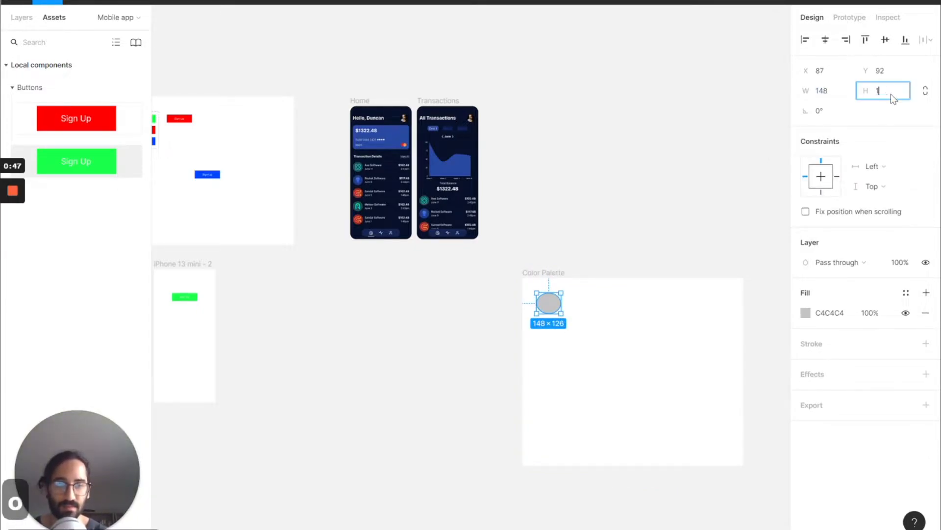
{"action": "type", "text": "148"}
{"action": "key", "text": "Return"}
Step: Fill the palette circle with the navigation bar color 152655 sampled from the Transactions screen
{"action": "scroll", "coordinate": [563, 252], "scroll_direction": "right", "scroll_amount": 1}
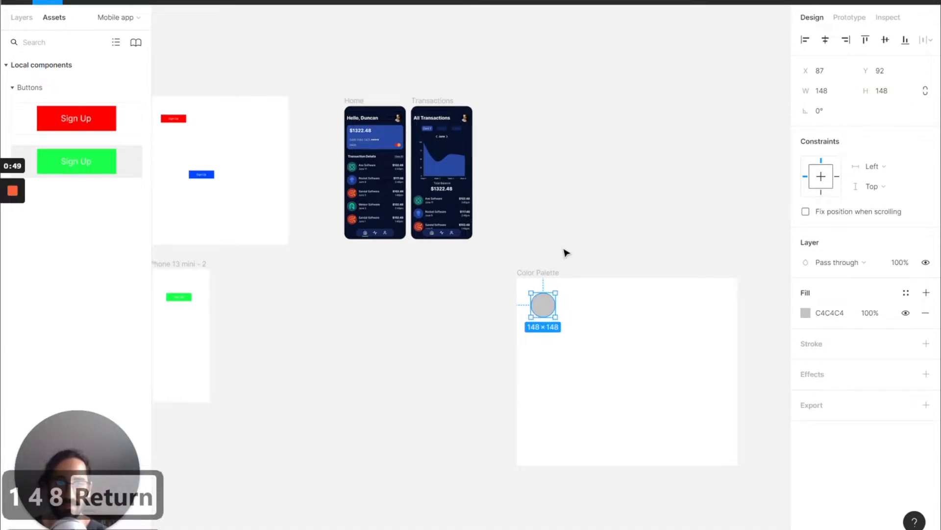
{"action": "scroll", "coordinate": [563, 252], "scroll_direction": "up", "scroll_amount": 5}
{"action": "scroll", "coordinate": [538, 281], "scroll_direction": "up", "scroll_amount": 5}
{"action": "scroll", "coordinate": [538, 281], "scroll_direction": "down", "scroll_amount": 5}
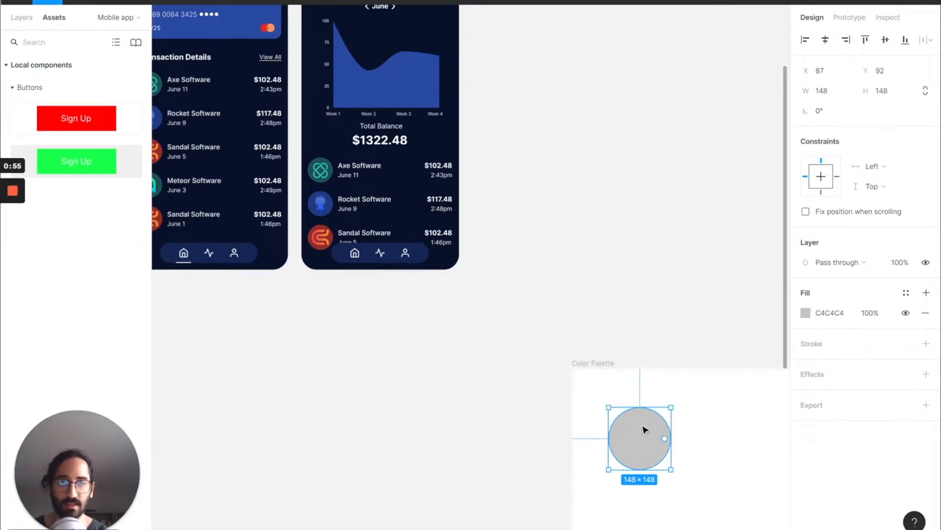
{"action": "key", "text": "ctrl+c"}
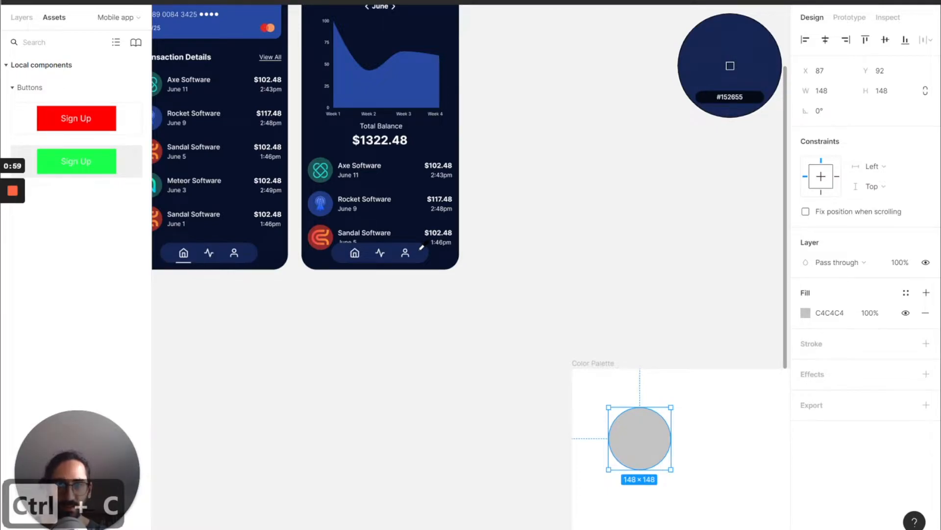
{"action": "left_click", "coordinate": [421, 247]}
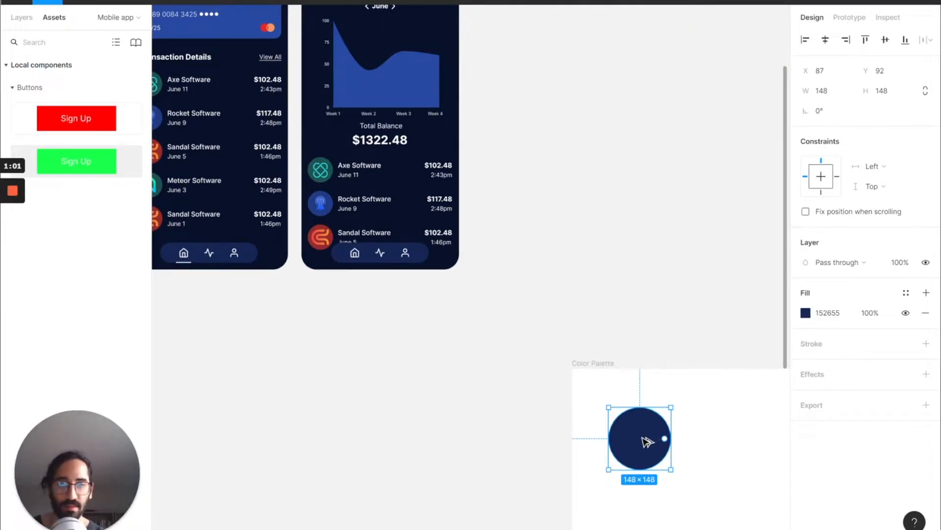
Step: Duplicate the circle to X 267, Y 92 and fill the copy with blue 2848A1 sampled from the Home screen's card
{"action": "left_click_drag", "start_coordinate": [647, 442], "coordinate": [717, 446]}
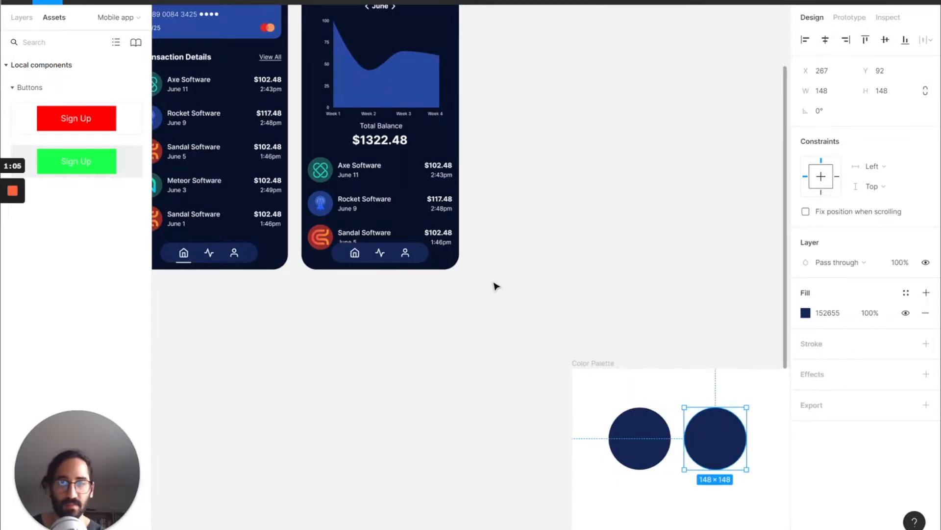
{"action": "key", "text": "i"}
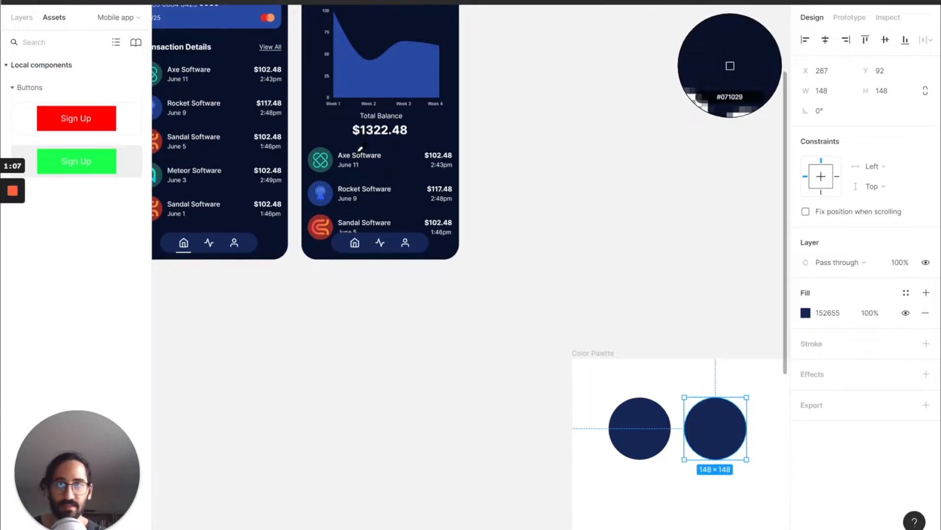
{"action": "scroll", "coordinate": [730, 65], "scroll_direction": "up", "scroll_amount": 3}
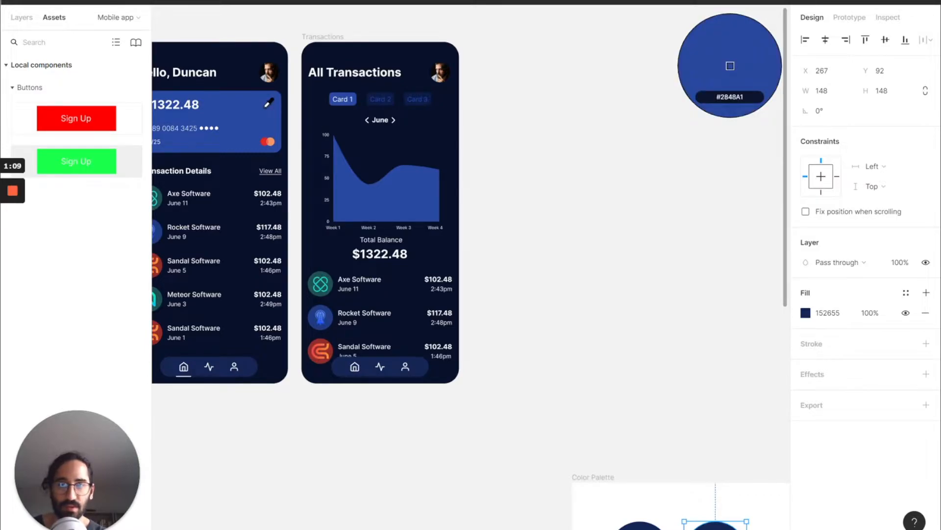
{"action": "left_click", "coordinate": [730, 66]}
Step: Duplicate the blue 2848A1 circle to about X 472, Y 92 in the Color Palette frame
{"action": "scroll", "coordinate": [595, 356], "scroll_direction": "up", "scroll_amount": 5}
{"action": "scroll", "coordinate": [595, 356], "scroll_direction": "down", "scroll_amount": 4}
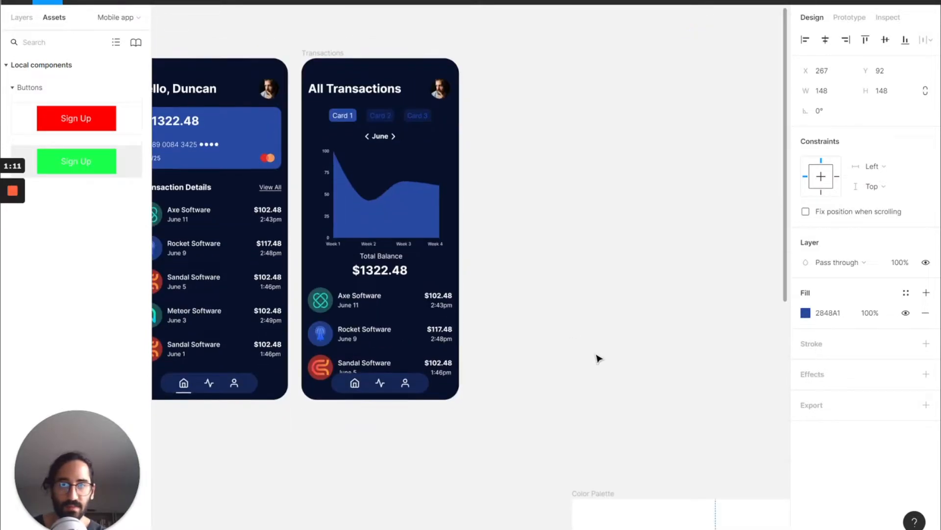
{"action": "scroll", "coordinate": [598, 359], "scroll_direction": "down", "scroll_amount": 5}
{"action": "left_click_drag", "start_coordinate": [725, 365], "coordinate": [679, 363]}
{"action": "scroll", "coordinate": [471, 184], "scroll_direction": "up", "scroll_amount": 2}
{"action": "scroll", "coordinate": [471, 184], "scroll_direction": "left", "scroll_amount": 2}
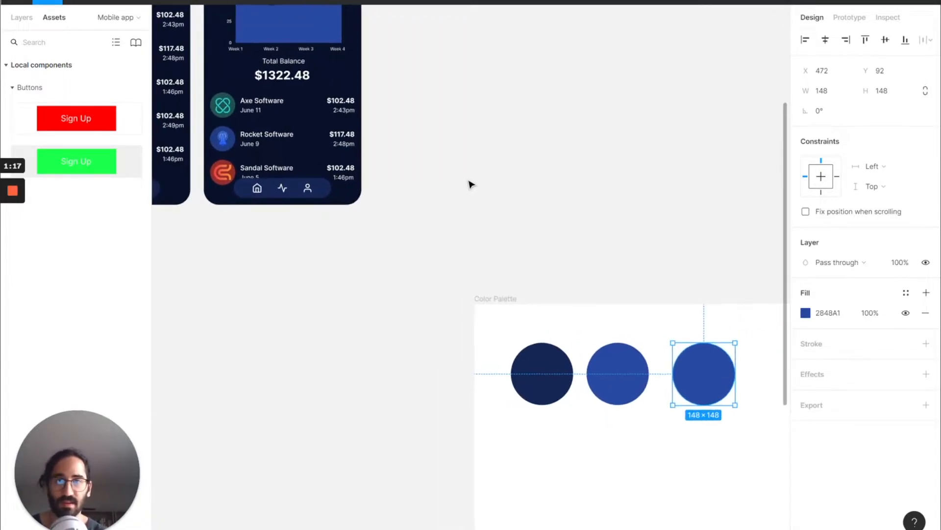
Step: Fill the third palette circle with the background color 071029 sampled from the Transactions screen and deselect it
{"action": "left_click", "coordinate": [470, 184]}
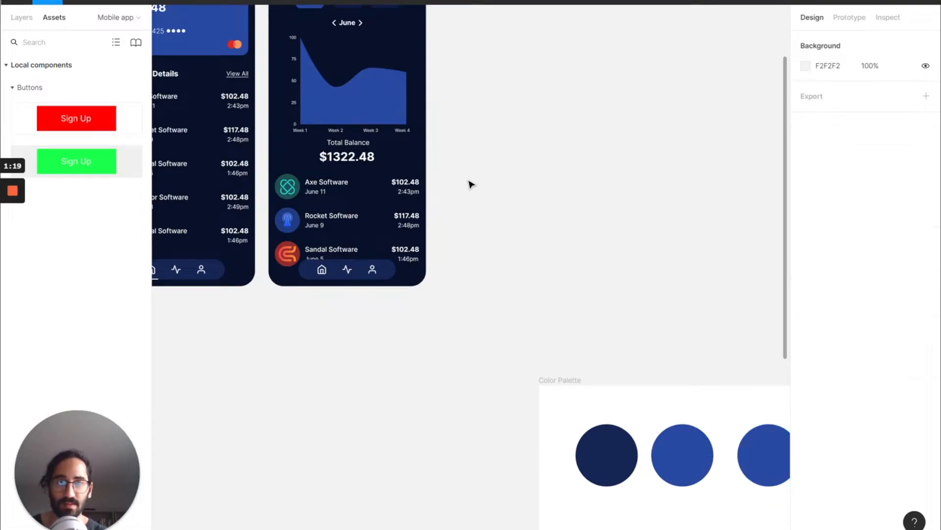
{"action": "left_click", "coordinate": [755, 444]}
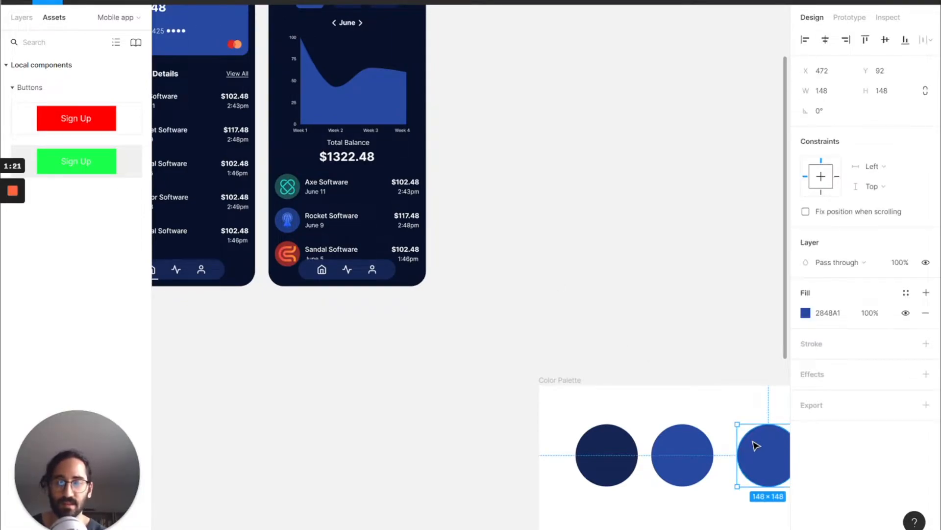
{"action": "key", "text": "i"}
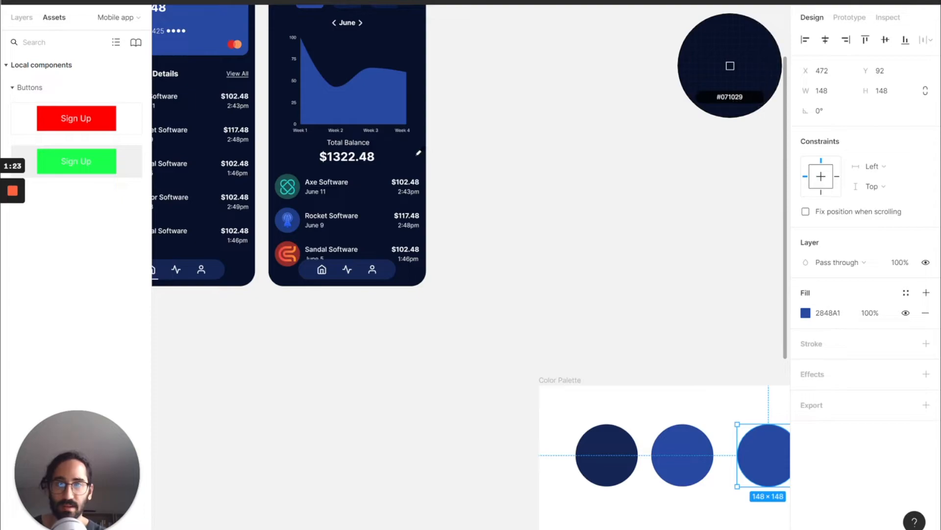
{"action": "left_click", "coordinate": [418, 152]}
{"action": "left_click", "coordinate": [595, 204]}
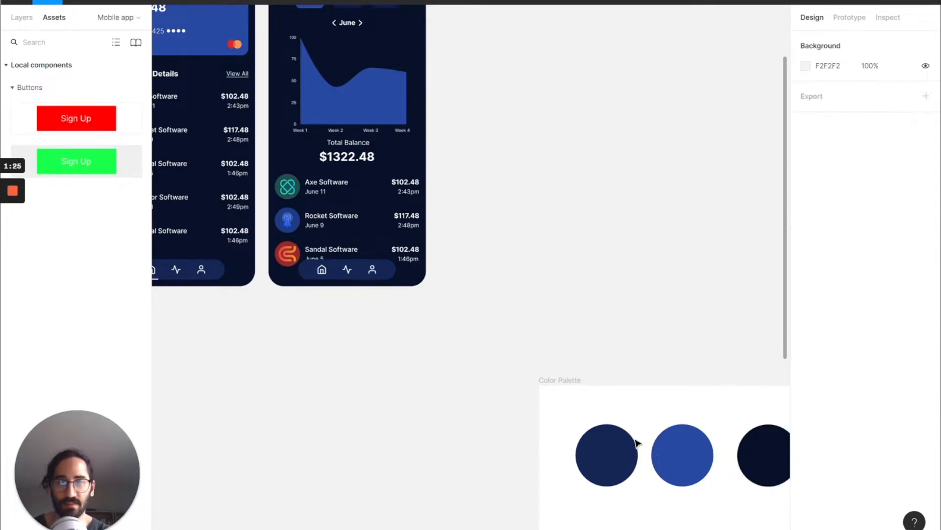
Step: Reorder the palette circles as 2848A1 first, 152655 at X 226, Y 79 and 071029 at about X 396, Y 89
{"action": "left_click", "coordinate": [609, 468]}
{"action": "left_click_drag", "start_coordinate": [611, 474], "coordinate": [691, 472]}
{"action": "left_click_drag", "start_coordinate": [657, 471], "coordinate": [570, 461]}
{"action": "left_click_drag", "start_coordinate": [688, 451], "coordinate": [668, 448]}
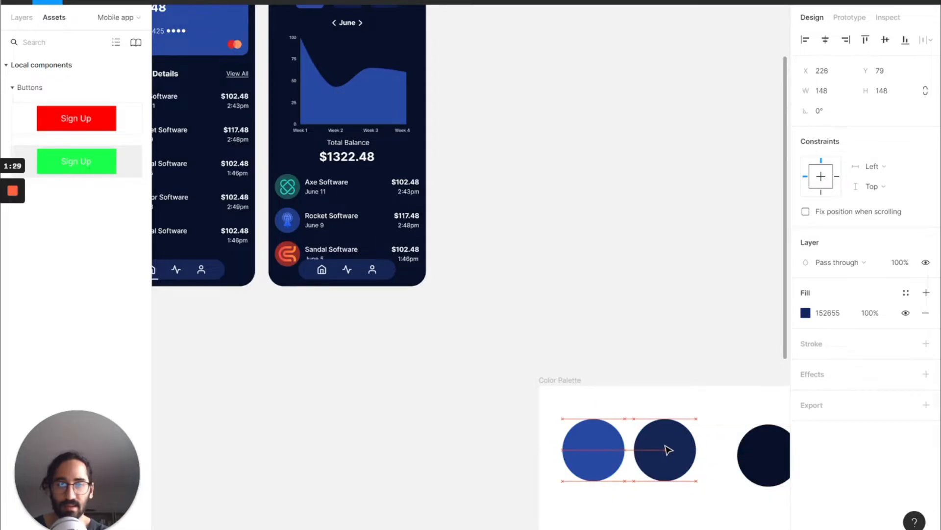
{"action": "left_click_drag", "start_coordinate": [756, 452], "coordinate": [721, 445]}
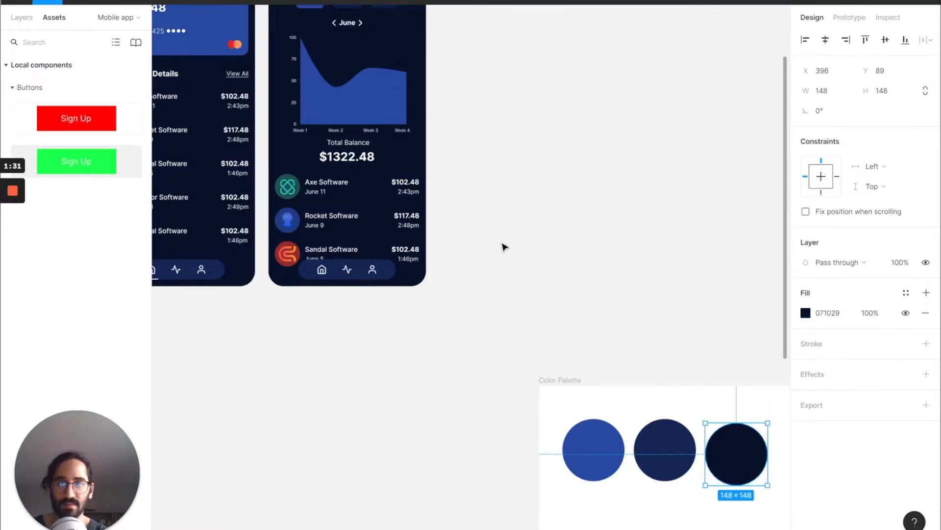
Step: Move the 071029 circle to X 755, Y 79 and duplicate the 152655 circle to X 405, Y 79
{"action": "scroll", "coordinate": [502, 246], "scroll_direction": "up", "scroll_amount": 3}
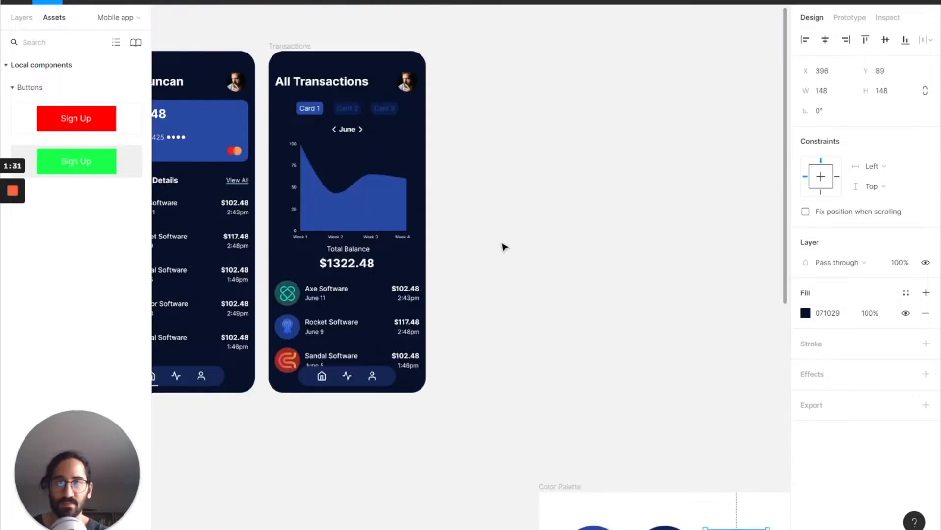
{"action": "double_click", "coordinate": [353, 112]}
{"action": "scroll", "coordinate": [544, 299], "scroll_direction": "up", "scroll_amount": 1}
{"action": "scroll", "coordinate": [552, 312], "scroll_direction": "down", "scroll_amount": 6}
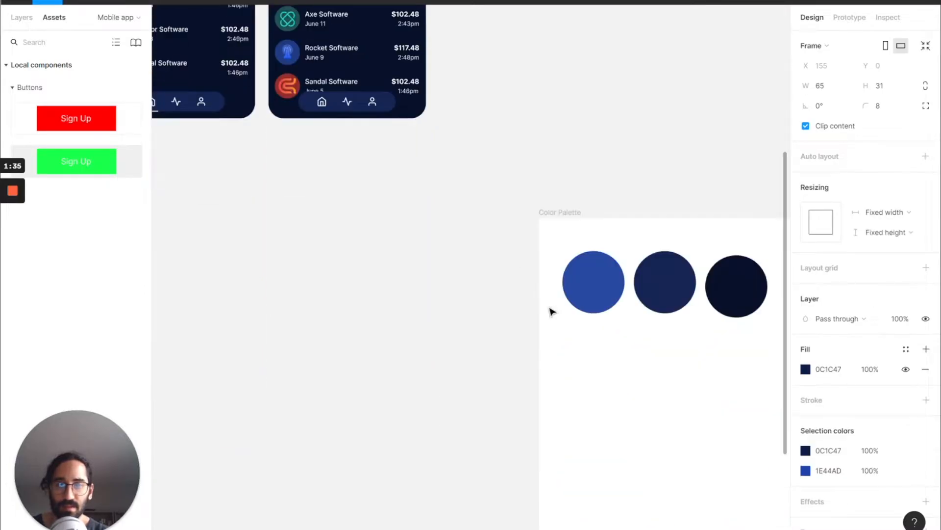
{"action": "mouse_move", "coordinate": [714, 288]}
{"action": "left_mouse_down"}
{"action": "mouse_move", "coordinate": [768, 286]}
{"action": "mouse_move", "coordinate": [716, 284]}
{"action": "left_mouse_up"}
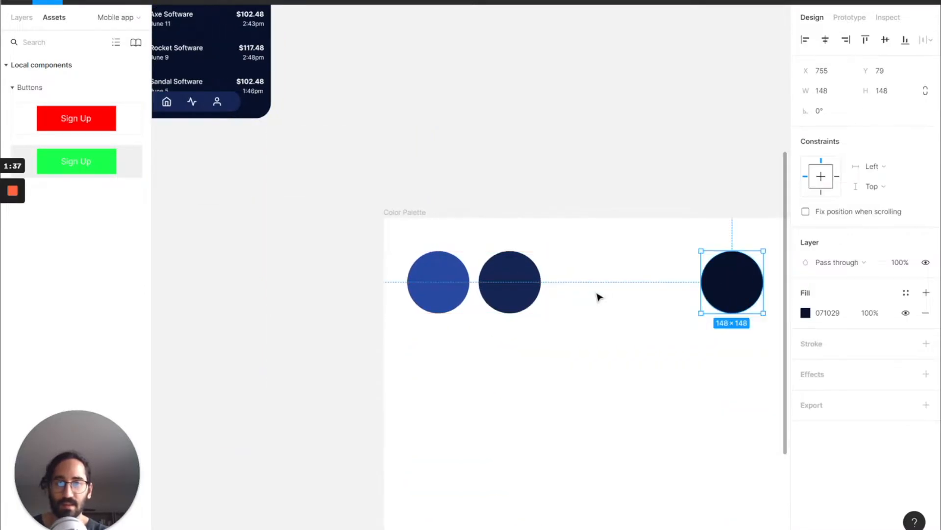
{"action": "left_click_drag", "start_coordinate": [530, 287], "coordinate": [606, 284]}
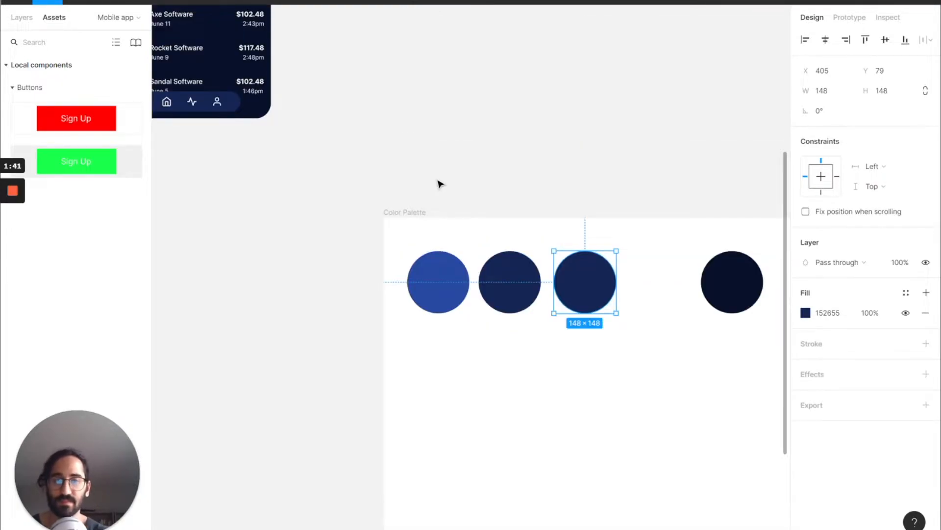
Step: Try to sample the Card 2 button's color from the Transactions screen for the new third circle, and undo it
{"action": "scroll", "coordinate": [439, 183], "scroll_direction": "down", "scroll_amount": 5}
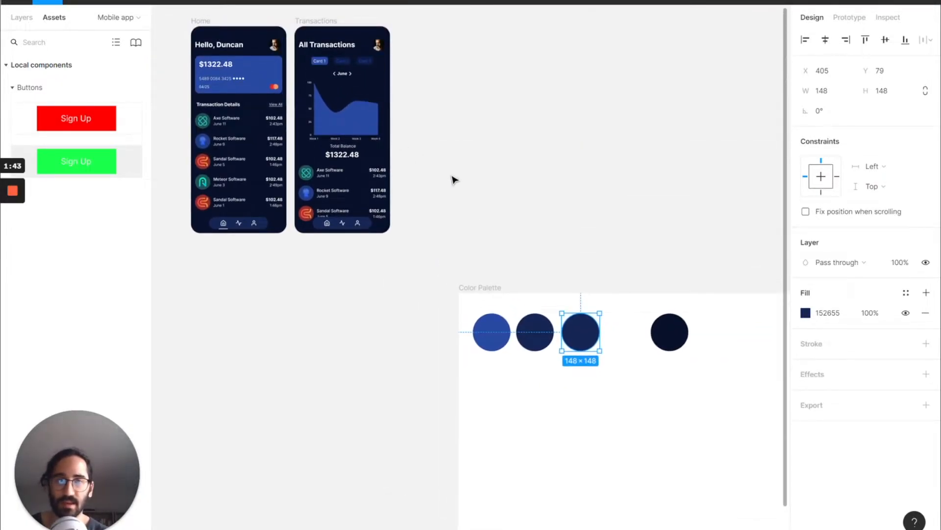
{"action": "key", "text": "i"}
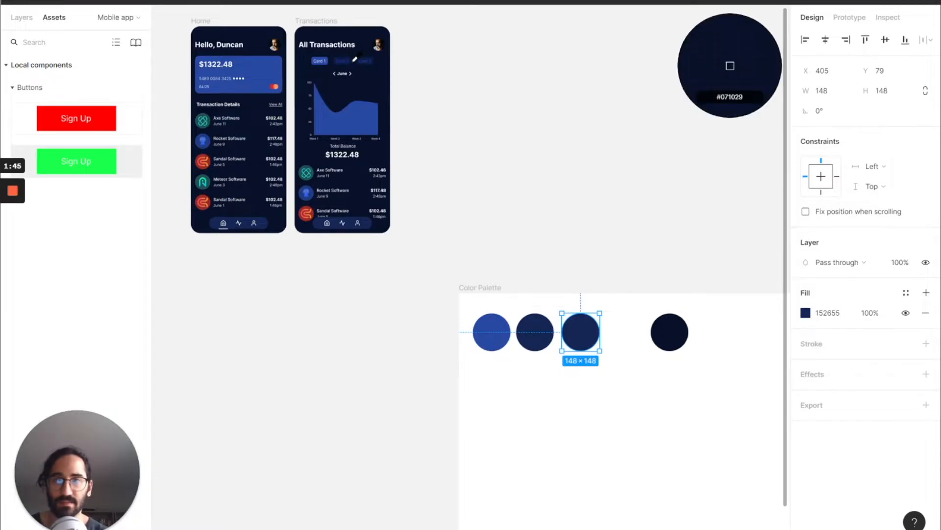
{"action": "scroll", "coordinate": [341, 52], "scroll_direction": "up", "scroll_amount": 5}
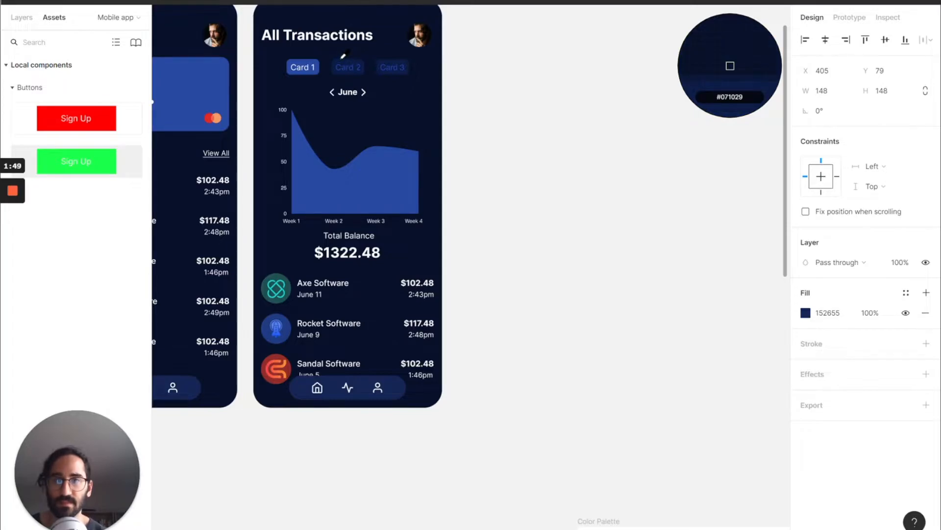
{"action": "left_click", "coordinate": [342, 56]}
{"action": "key", "text": "ctrl+z"}
{"action": "scroll", "coordinate": [487, 210], "scroll_direction": "down", "scroll_amount": 10}
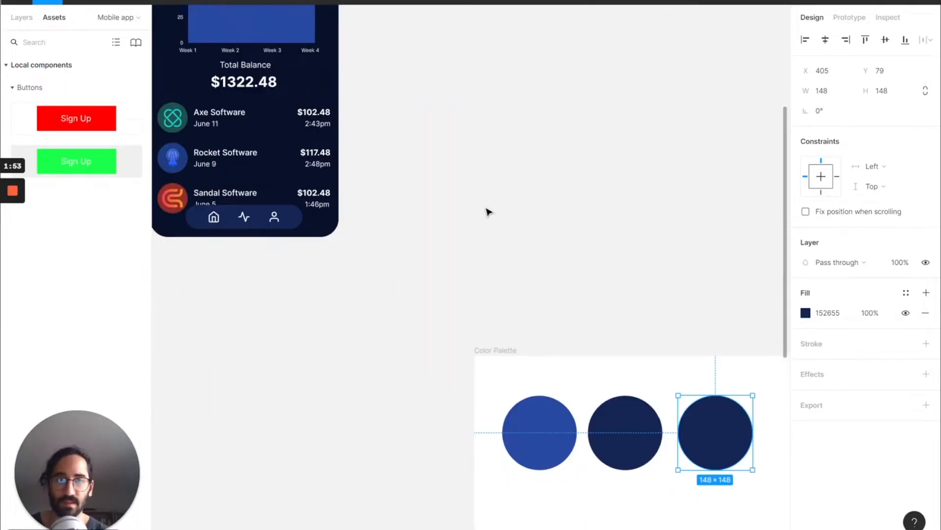
{"action": "key", "text": "ctrl+z"}
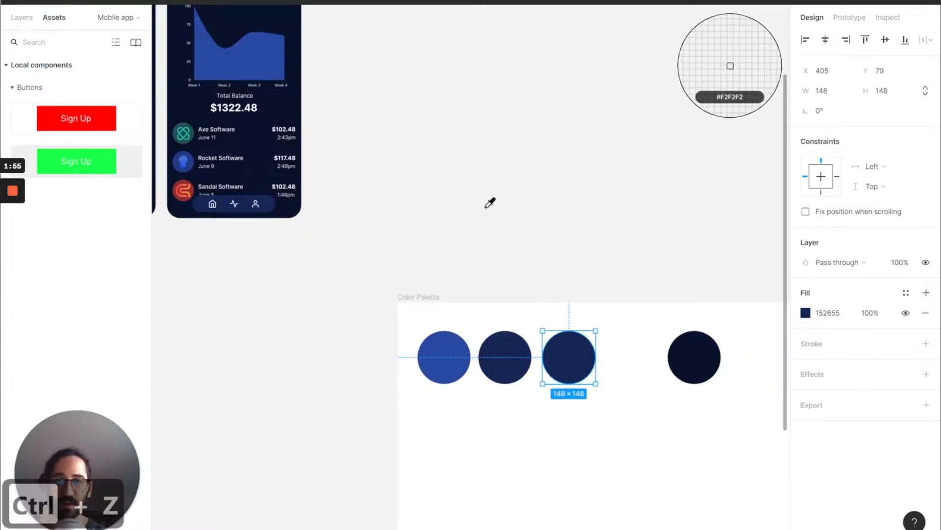
Step: Try again to sample the Card 2 button's color from the Transactions screen, and undo the fill and the duplicated third circle
{"action": "scroll", "coordinate": [352, 148], "scroll_direction": "up", "scroll_amount": 3}
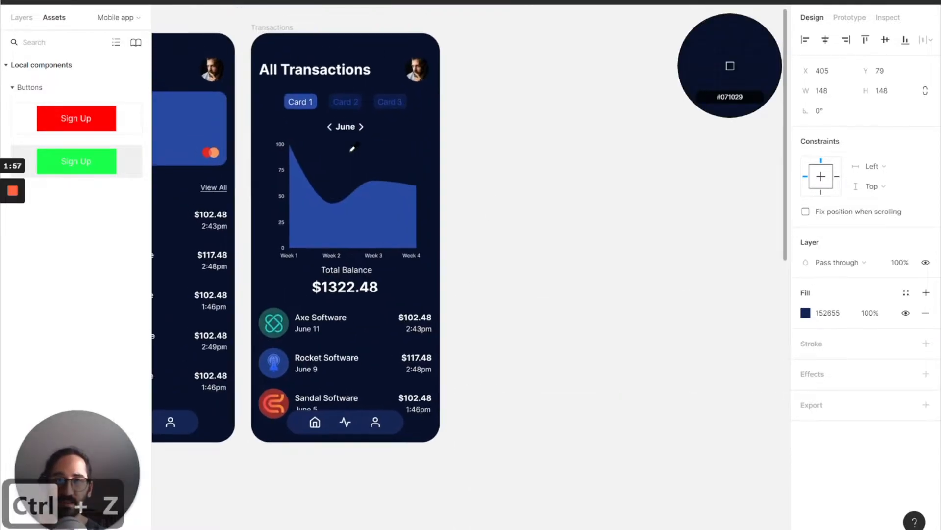
{"action": "scroll", "coordinate": [348, 162], "scroll_direction": "up", "scroll_amount": 6}
{"action": "scroll", "coordinate": [338, 231], "scroll_direction": "up", "scroll_amount": 5}
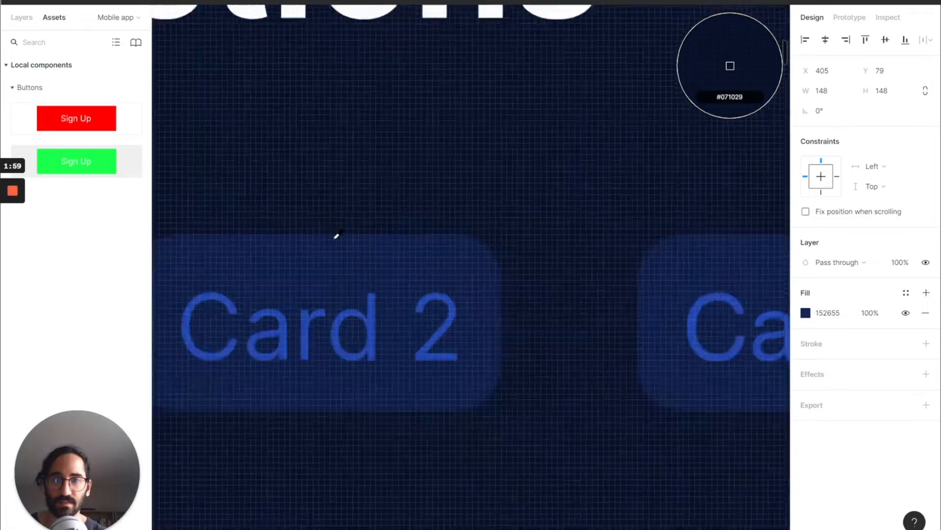
{"action": "right_click", "coordinate": [345, 273]}
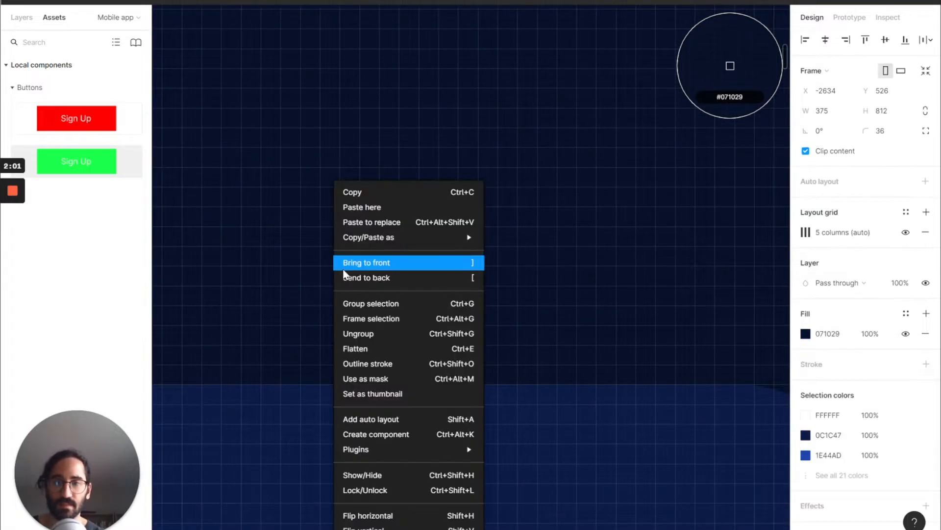
{"action": "left_click", "coordinate": [256, 475]}
{"action": "scroll", "coordinate": [332, 417], "scroll_direction": "down", "scroll_amount": 3}
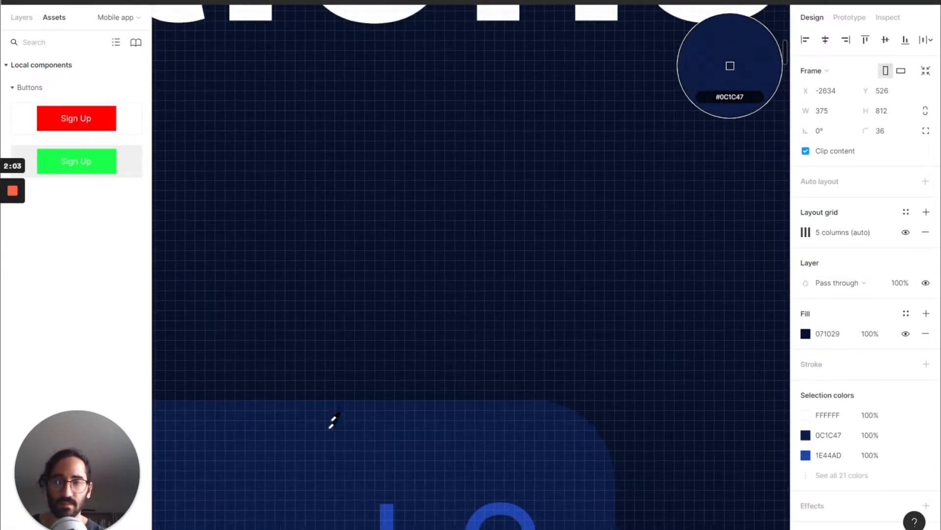
{"action": "left_click", "coordinate": [330, 422]}
{"action": "scroll", "coordinate": [326, 448], "scroll_direction": "down", "scroll_amount": 10}
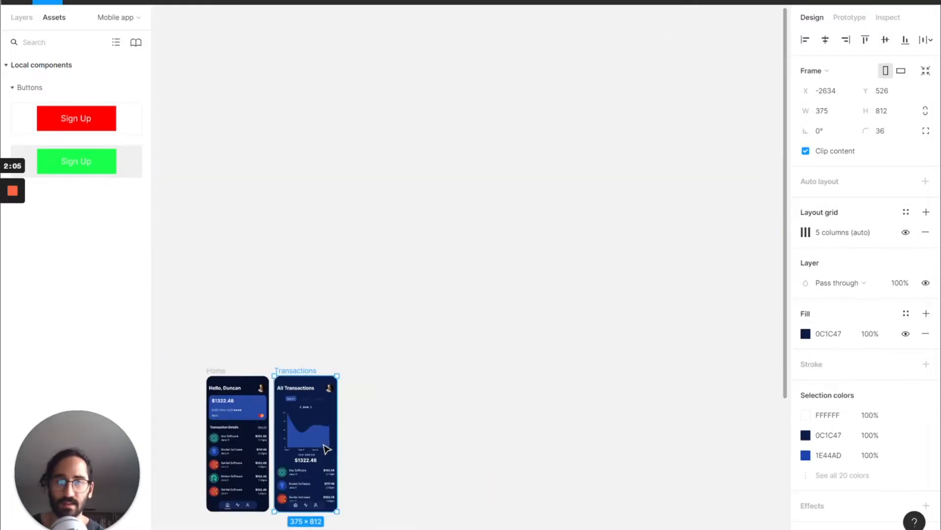
{"action": "right_click", "coordinate": [325, 446]}
{"action": "left_click", "coordinate": [419, 360]}
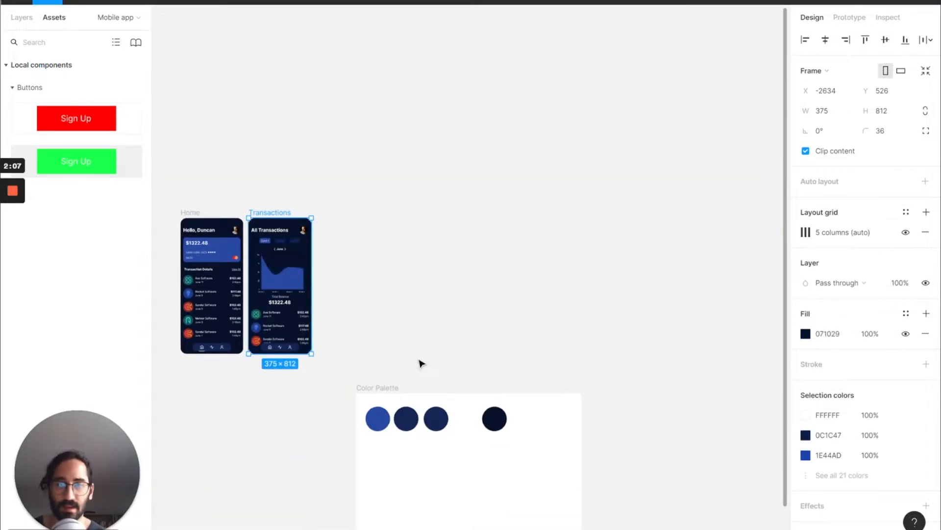
{"action": "key", "text": "ctrl+z"}
{"action": "key", "text": "ctrl+z"}
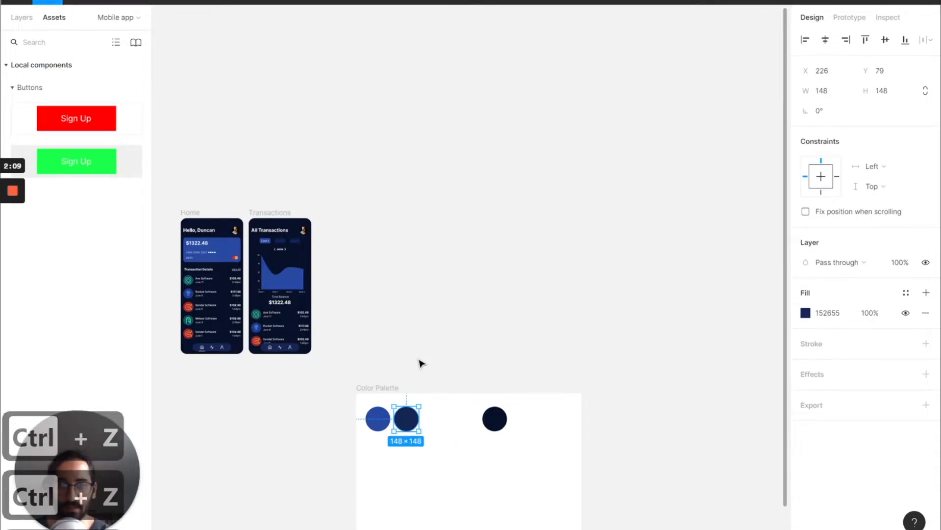
Step: Duplicate the 152655 circle to X 428, Y 79 and fill the copy with 0C1C47 sampled from the Card 2 button on the Transactions screen
{"action": "left_click_drag", "start_coordinate": [409, 419], "coordinate": [442, 423]}
{"action": "key", "text": "i"}
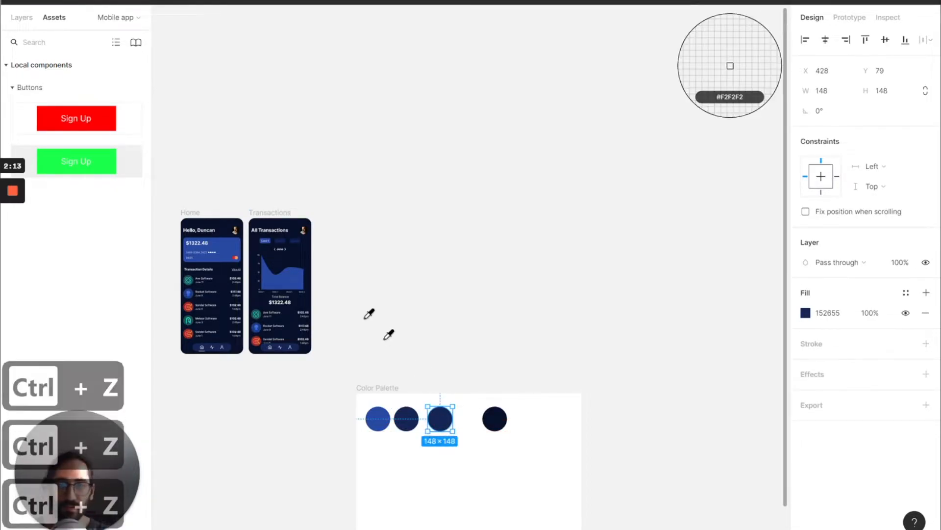
{"action": "key", "text": "i"}
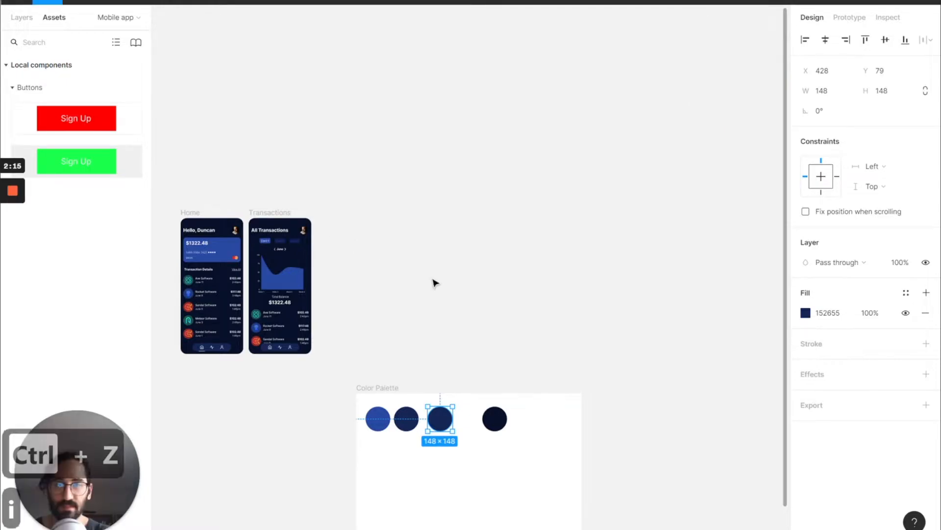
{"action": "key", "text": "i"}
{"action": "key", "text": "i"}
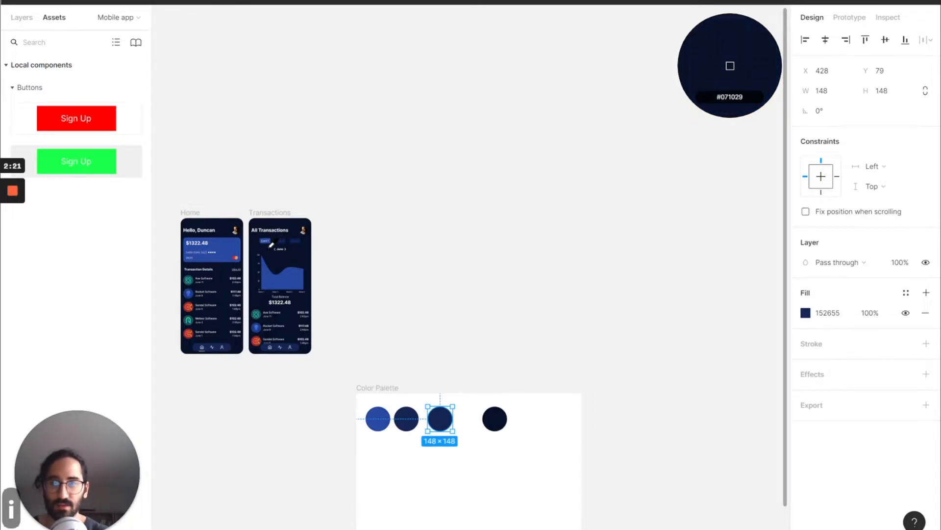
{"action": "scroll", "coordinate": [271, 245], "scroll_direction": "up", "scroll_amount": 5}
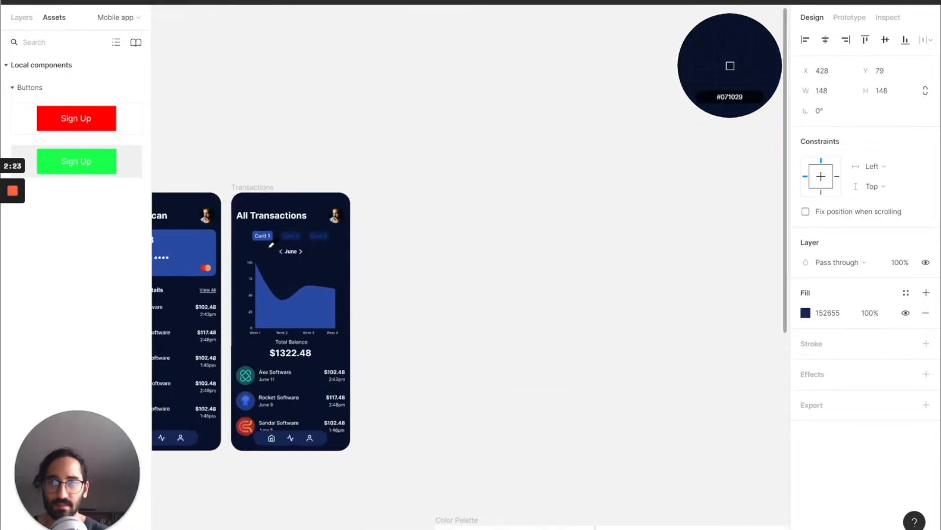
{"action": "scroll", "coordinate": [271, 245], "scroll_direction": "up", "scroll_amount": 1}
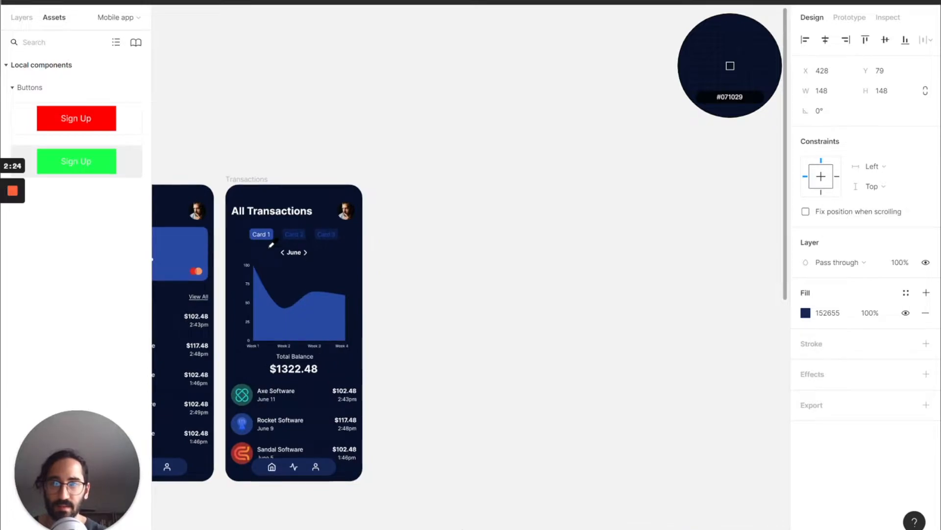
{"action": "left_click", "coordinate": [293, 232]}
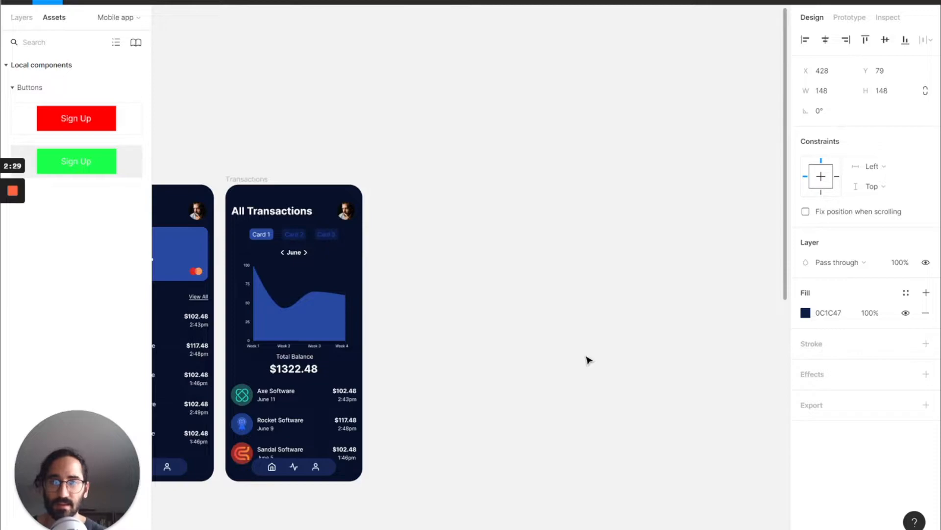
Step: Move the 071029 palette circle to X 630, Y 79 beside the 0C1C47 circle and deselect it
{"action": "scroll", "coordinate": [587, 357], "scroll_direction": "right", "scroll_amount": 5}
{"action": "scroll", "coordinate": [587, 356], "scroll_direction": "down", "scroll_amount": 8}
{"action": "scroll", "coordinate": [432, 228], "scroll_direction": "left", "scroll_amount": 2}
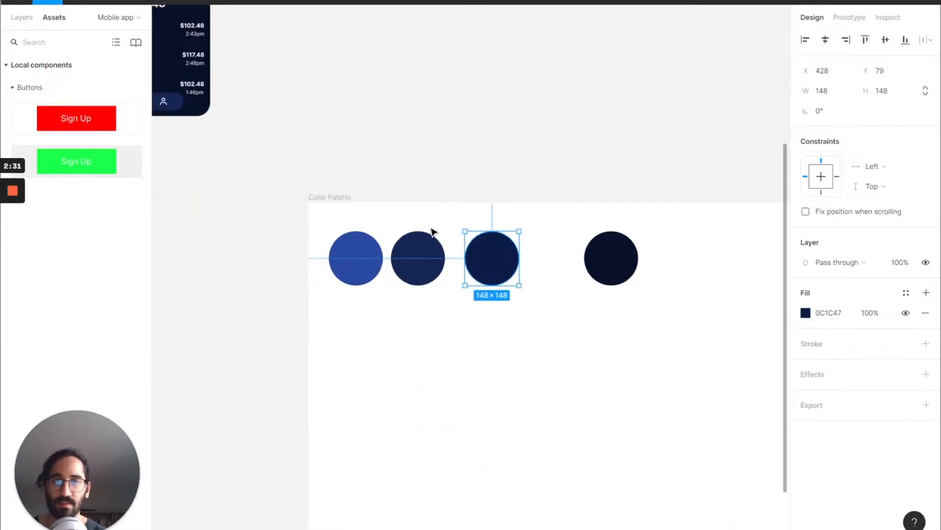
{"action": "scroll", "coordinate": [431, 229], "scroll_direction": "down", "scroll_amount": 5}
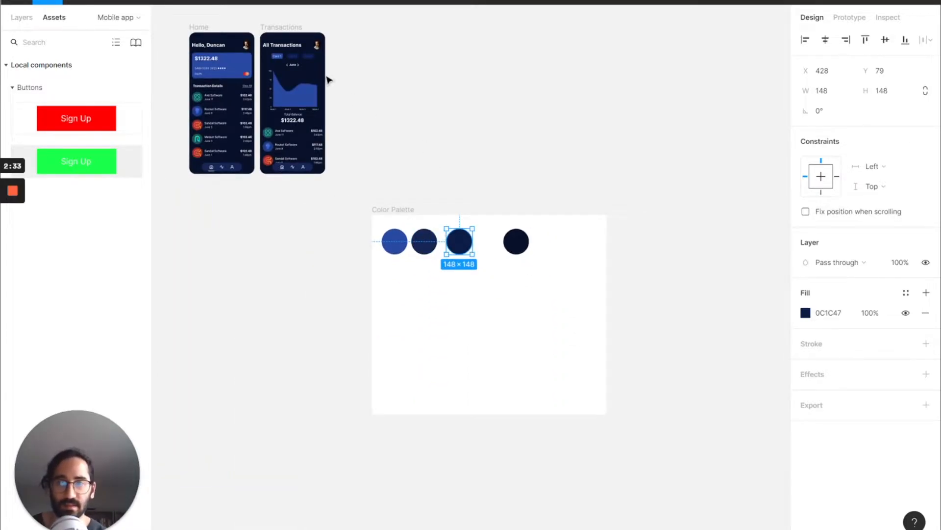
{"action": "left_click_drag", "start_coordinate": [511, 241], "coordinate": [494, 241]}
{"action": "left_click", "coordinate": [447, 185]}
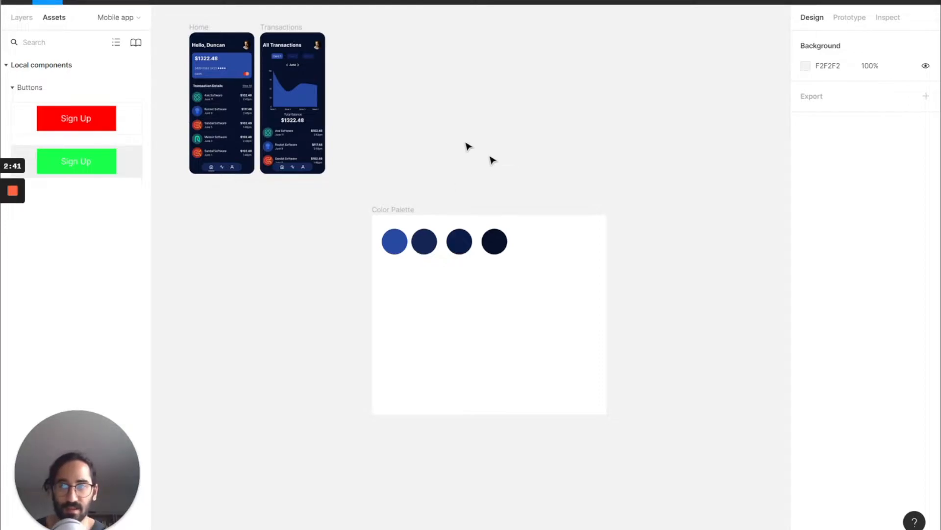
Step: Move the 2848A1 circle's layer to the top of the Color Palette frame and rename it Blue-100
{"action": "left_click", "coordinate": [22, 17]}
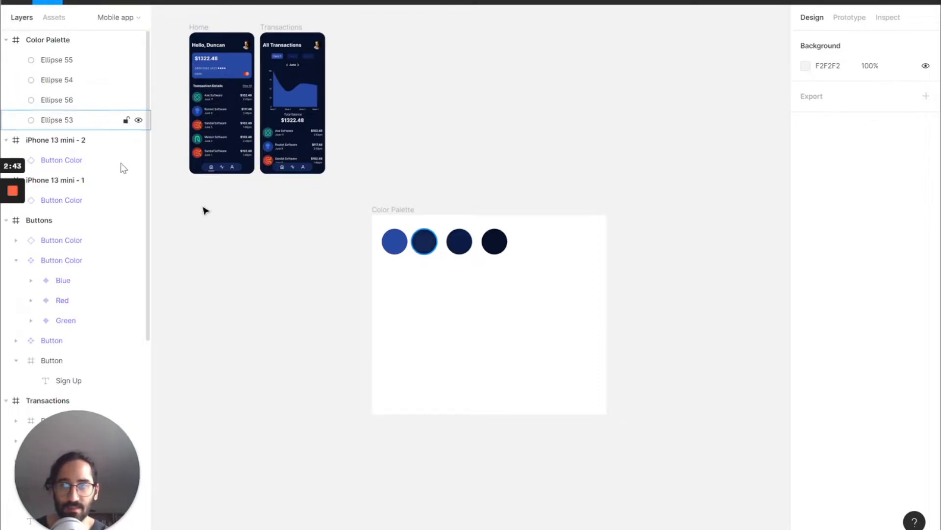
{"action": "left_click", "coordinate": [68, 79]}
{"action": "left_click_drag", "start_coordinate": [64, 80], "coordinate": [65, 61]}
{"action": "double_click", "coordinate": [66, 60]}
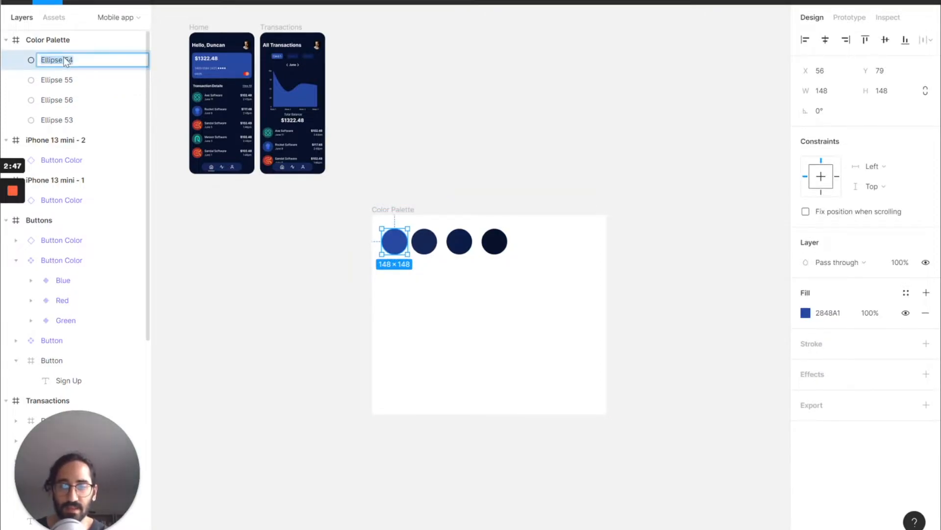
{"action": "type", "text": "Blue-100"}
{"action": "key", "text": "Return"}
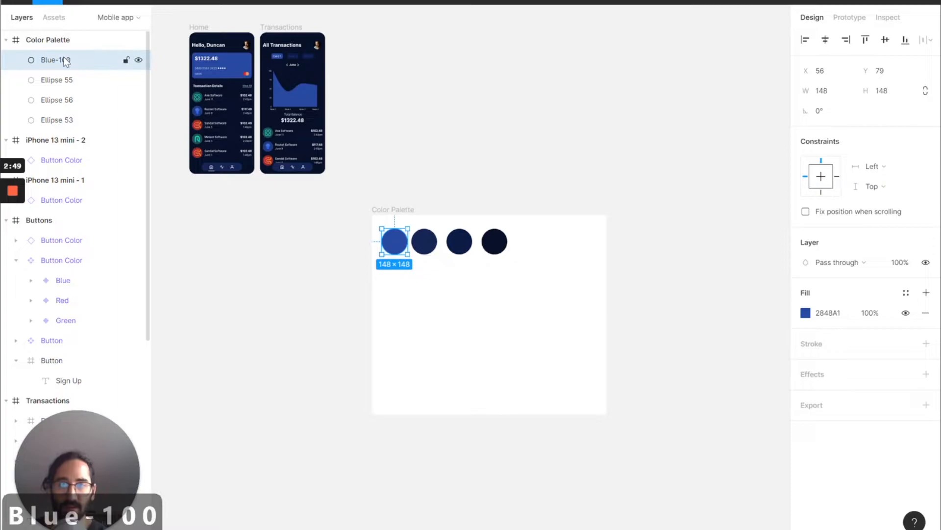
Step: Rename the 152655 circle's layer as Blue-200
{"action": "left_click", "coordinate": [416, 241]}
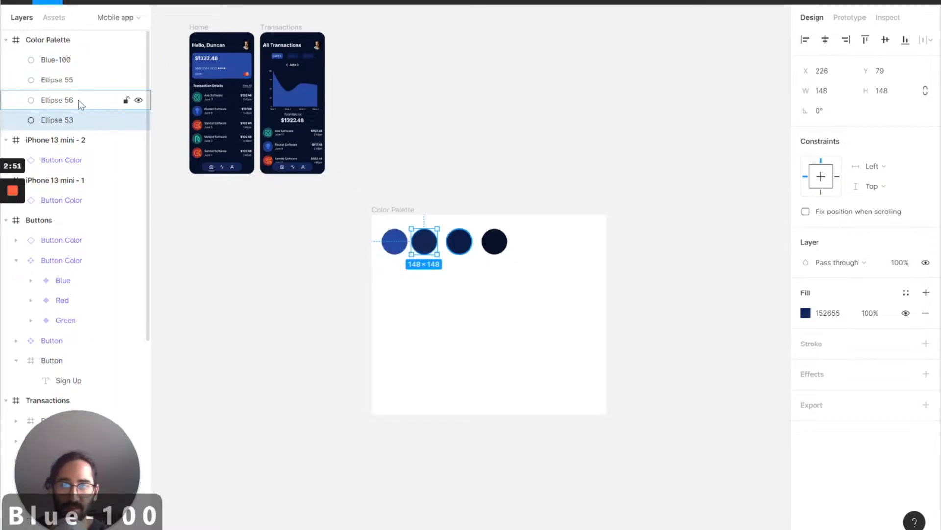
{"action": "double_click", "coordinate": [82, 123]}
{"action": "type", "text": "Blue-200"}
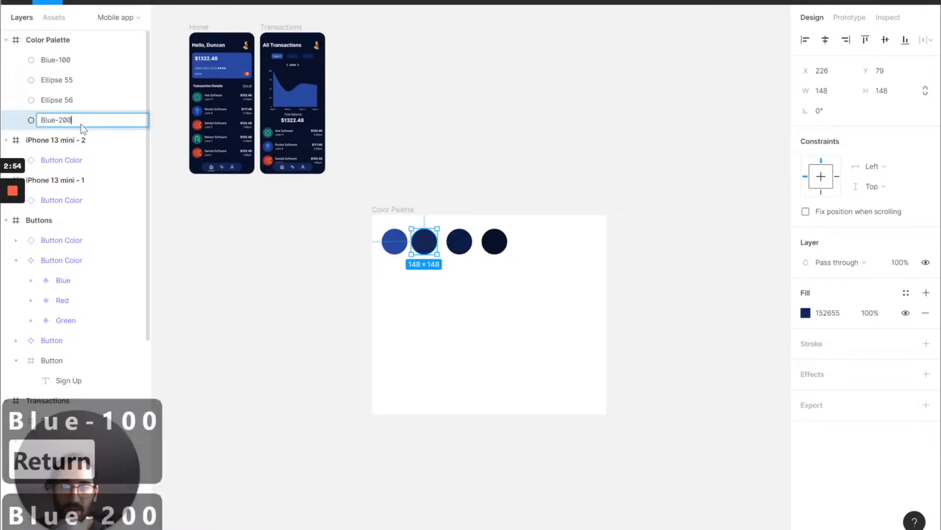
{"action": "key", "text": "Return"}
Step: Rename the 0C1C47 circle's layer as Blue-300
{"action": "left_click", "coordinate": [461, 234]}
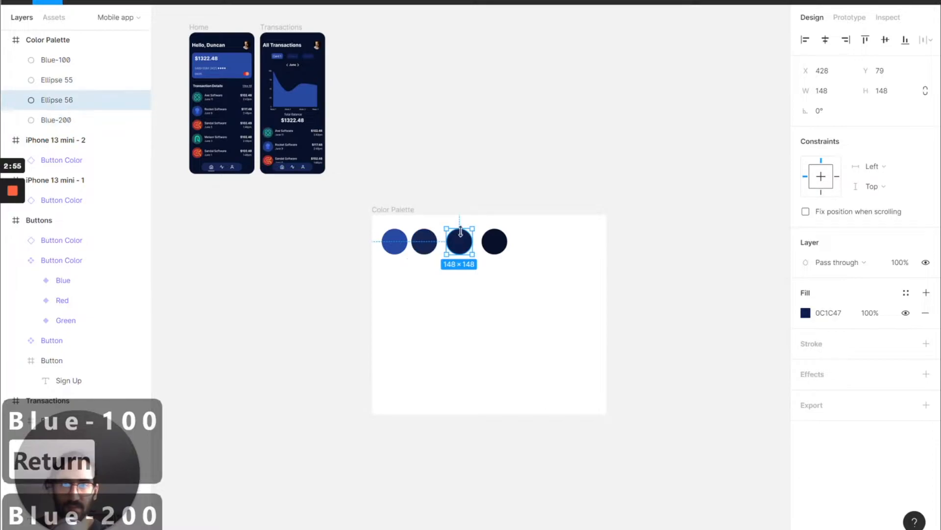
{"action": "double_click", "coordinate": [77, 98]}
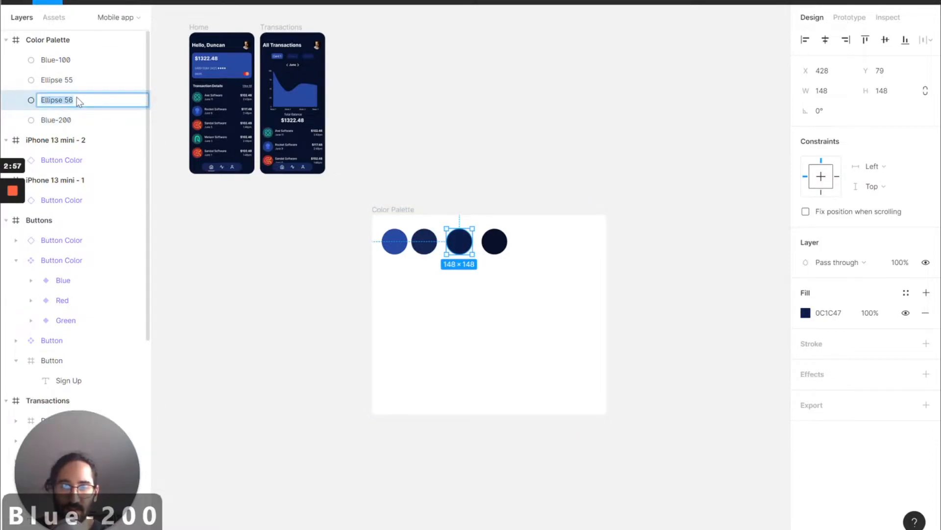
{"action": "type", "text": "Blue3"}
{"action": "key", "text": "BackSpace"}
{"action": "type", "text": "-300"}
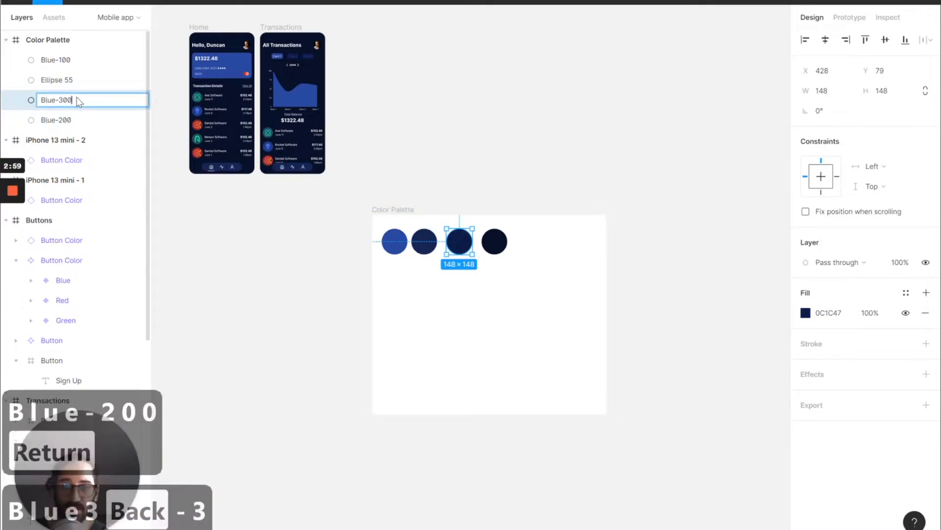
{"action": "key", "text": "Return"}
Step: Rename the 071029 circle's layer as Blue-400
{"action": "left_click", "coordinate": [498, 232]}
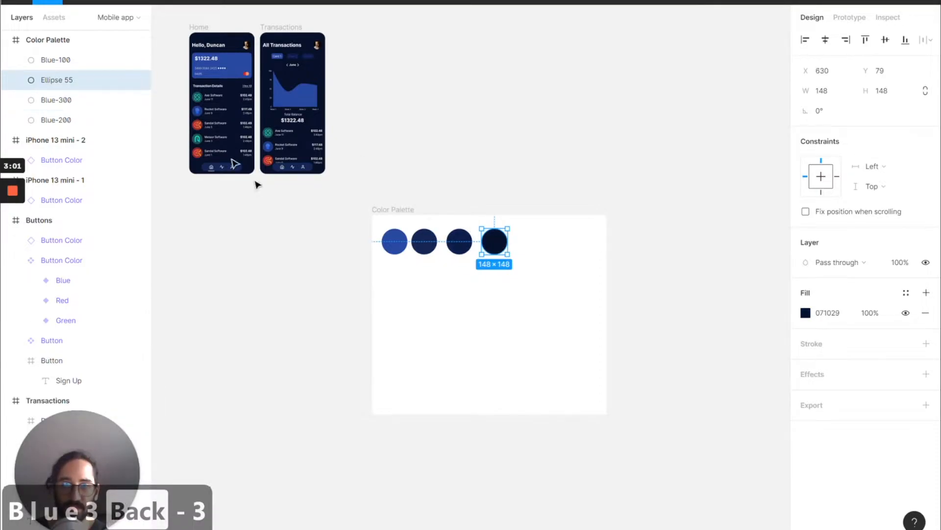
{"action": "double_click", "coordinate": [68, 80]}
{"action": "type", "text": "Blue-400"}
{"action": "key", "text": "Return"}
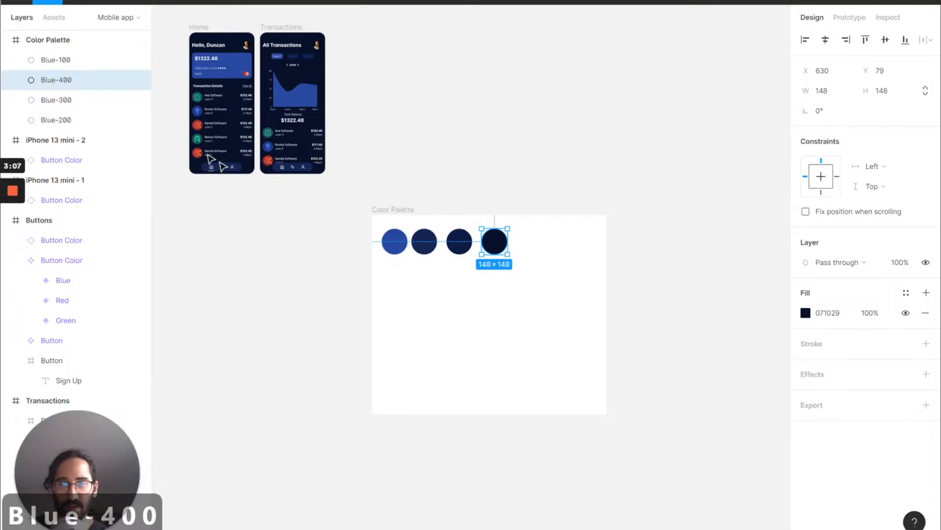
Step: Generate color styles from the four circles Blue-100 to Blue-400 with the Styler plugin's Generate Styles command
{"action": "left_click", "coordinate": [64, 59]}
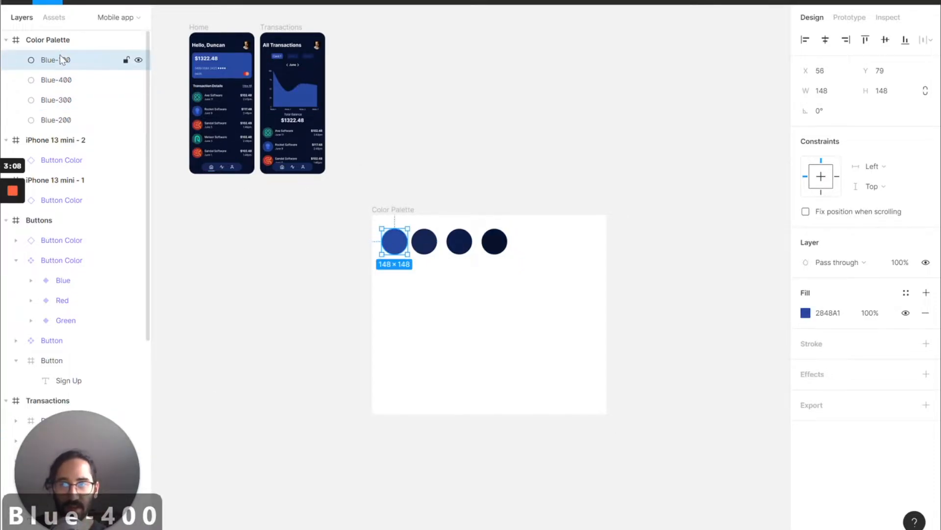
{"action": "left_click", "coordinate": [59, 121], "text": "shift"}
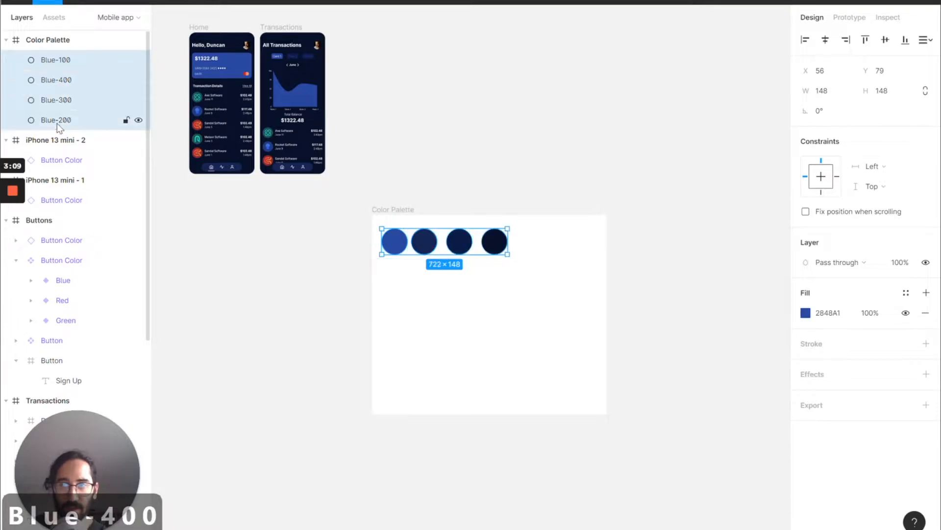
{"action": "right_click", "coordinate": [72, 101]}
{"action": "mouse_move", "coordinate": [142, 344]}
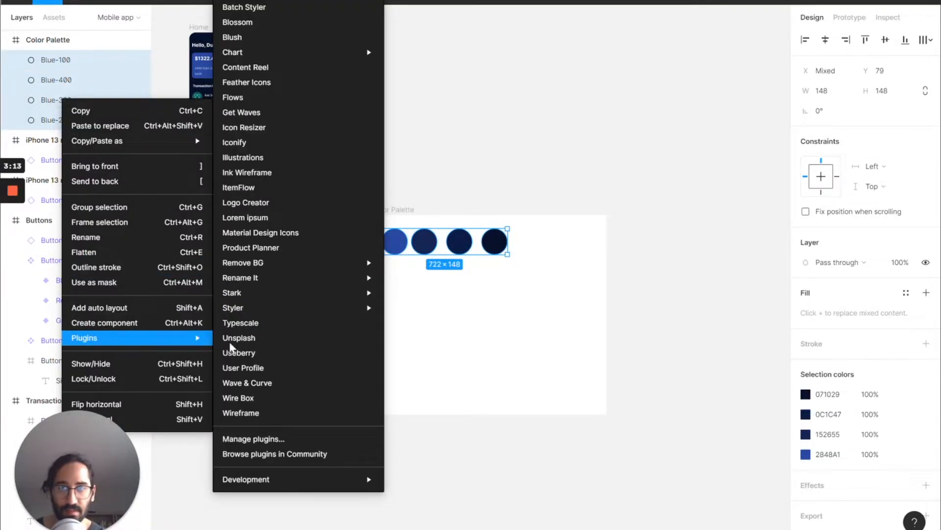
{"action": "mouse_move", "coordinate": [278, 309]}
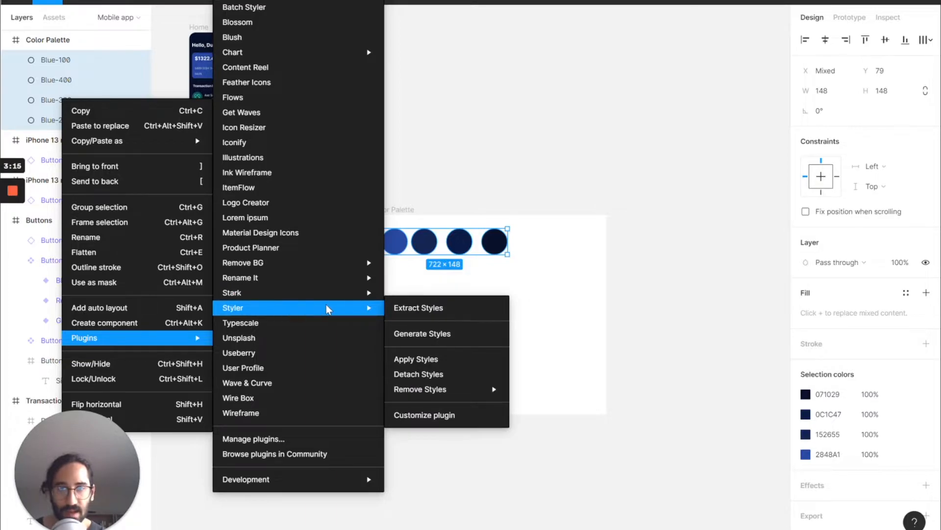
{"action": "left_click", "coordinate": [429, 334]}
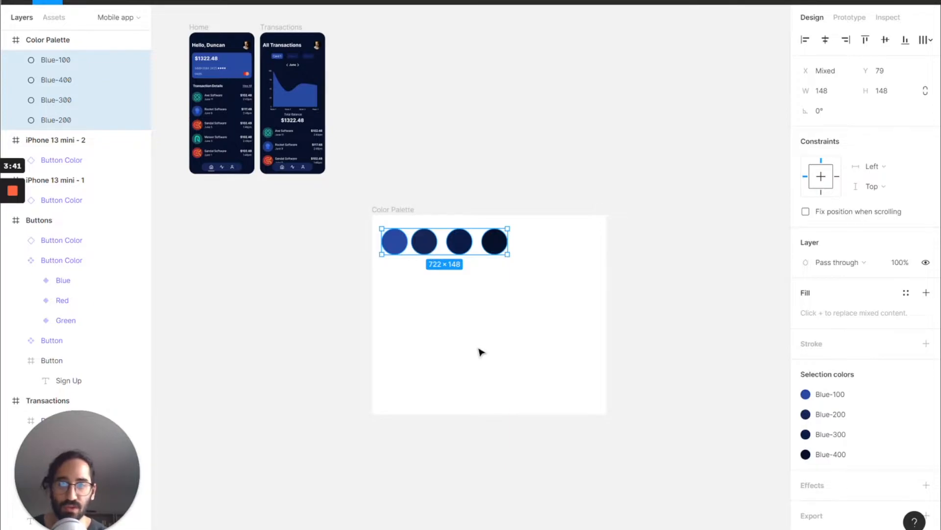
{"action": "scroll", "coordinate": [480, 351], "scroll_direction": "up", "scroll_amount": 3}
{"action": "scroll", "coordinate": [479, 352], "scroll_direction": "down", "scroll_amount": 3}
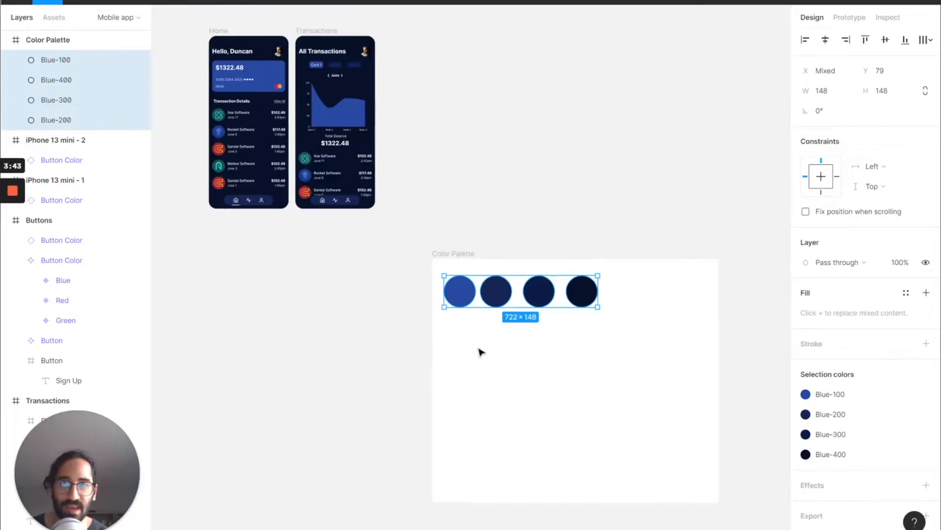
{"action": "scroll", "coordinate": [488, 343], "scroll_direction": "up", "scroll_amount": 1}
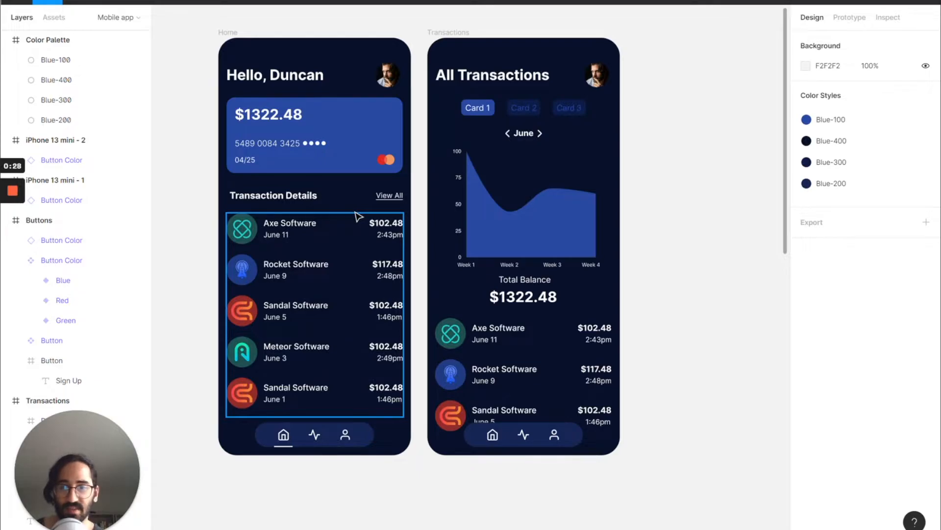
Step: Examine the repeated elements on the Home and Transactions screens: bottom navigation bars, transaction rows and credit card
{"action": "left_click", "coordinate": [323, 445]}
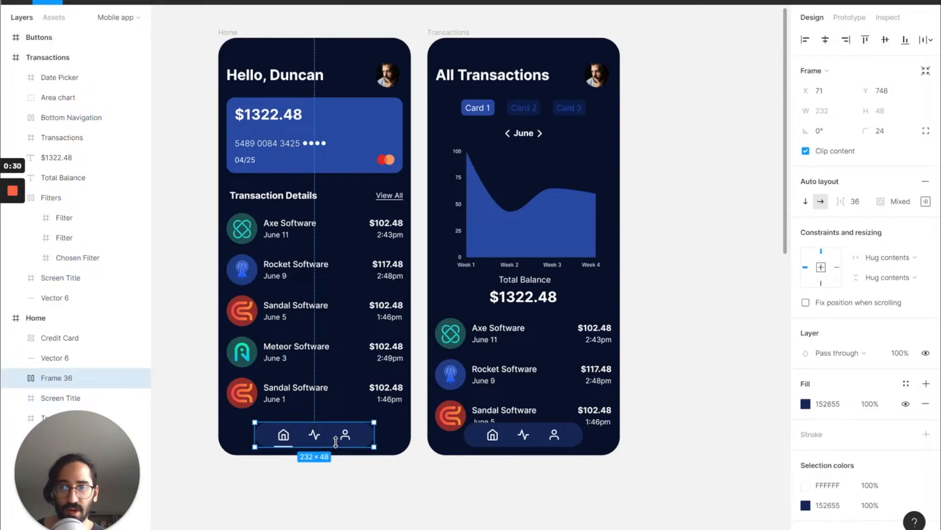
{"action": "left_click", "coordinate": [527, 428]}
{"action": "left_click", "coordinate": [338, 437]}
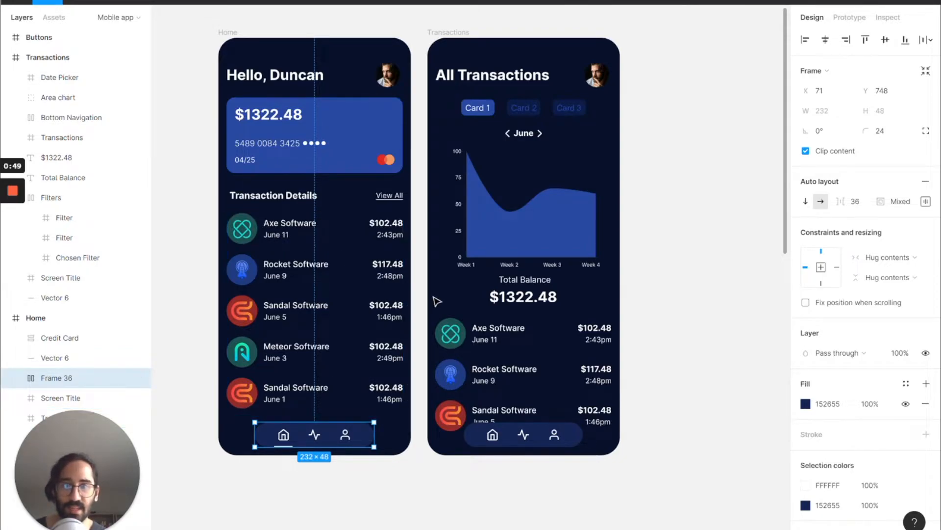
{"action": "left_click", "coordinate": [282, 232]}
{"action": "left_click", "coordinate": [282, 231]}
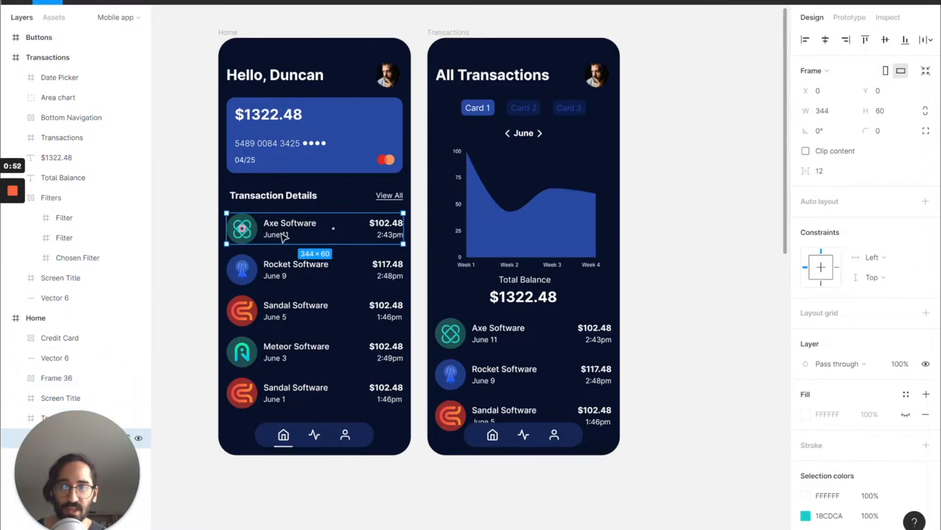
{"action": "left_click", "coordinate": [292, 275]}
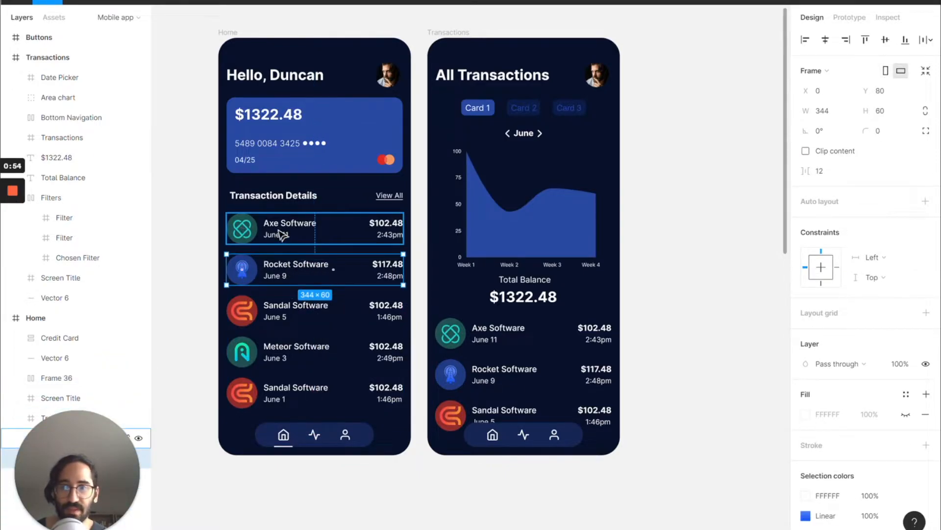
{"action": "left_click", "coordinate": [460, 329]}
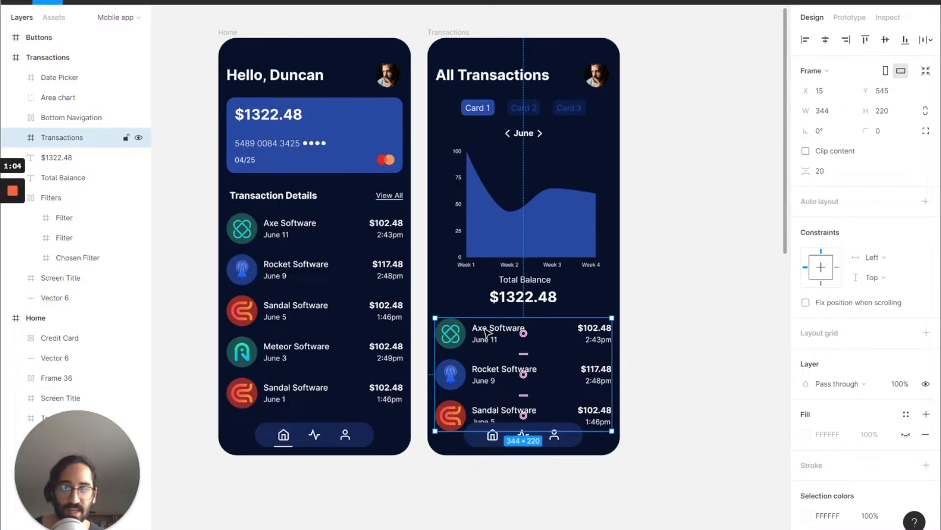
{"action": "left_click", "coordinate": [294, 264]}
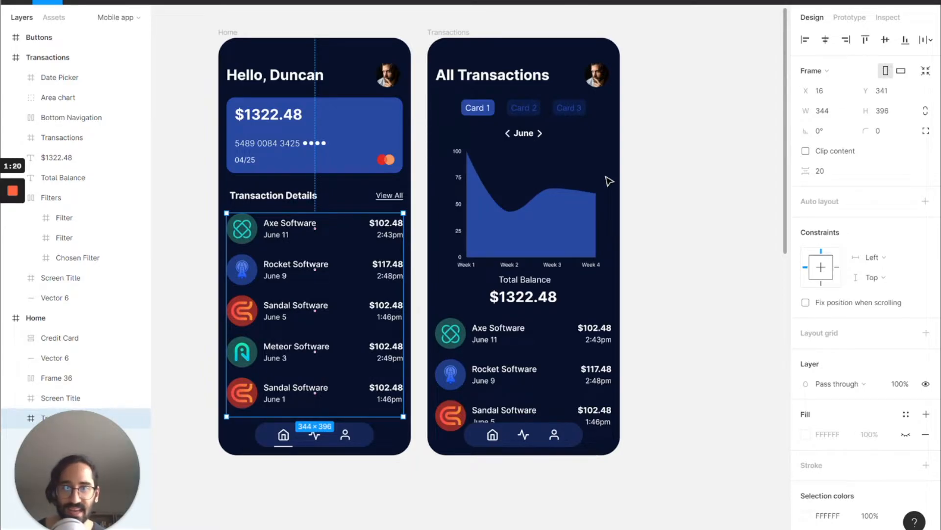
{"action": "left_click", "coordinate": [385, 135]}
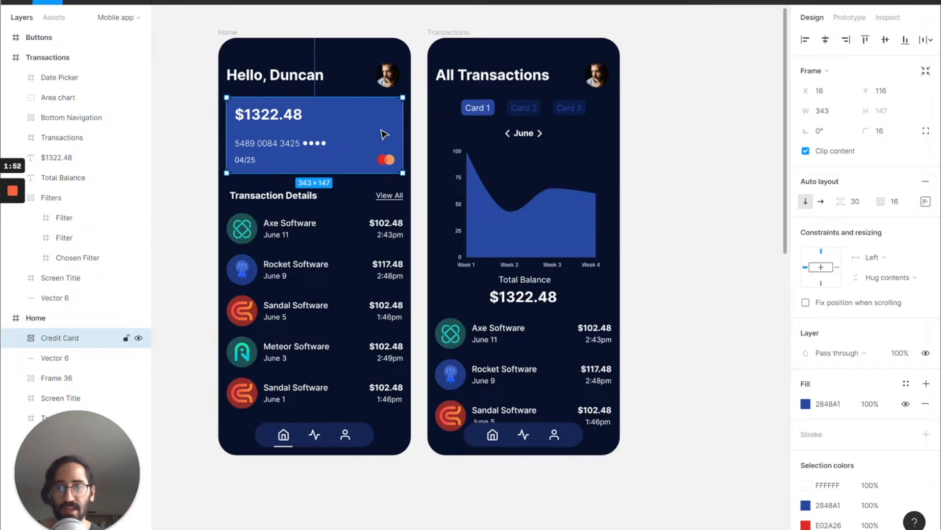
Step: Draw a new frame about 1089 × 1074 in the empty space beside the Color Palette frame, below the app screens
{"action": "scroll", "coordinate": [385, 135], "scroll_direction": "down", "scroll_amount": 5}
{"action": "scroll", "coordinate": [381, 199], "scroll_direction": "down", "scroll_amount": 2, "text": "ctrl"}
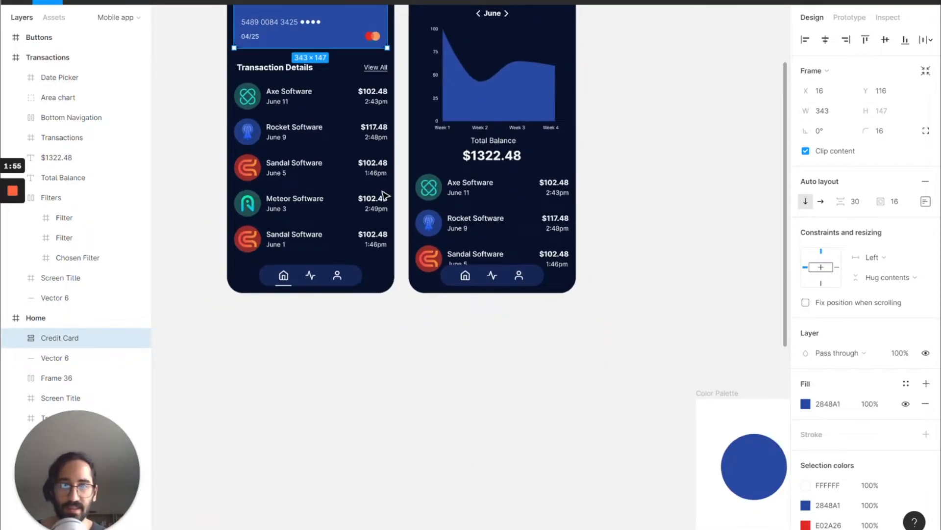
{"action": "scroll", "coordinate": [384, 195], "scroll_direction": "up", "scroll_amount": 2}
{"action": "scroll", "coordinate": [383, 195], "scroll_direction": "down", "scroll_amount": 3, "text": "ctrl"}
{"action": "scroll", "coordinate": [383, 195], "scroll_direction": "down", "scroll_amount": 4}
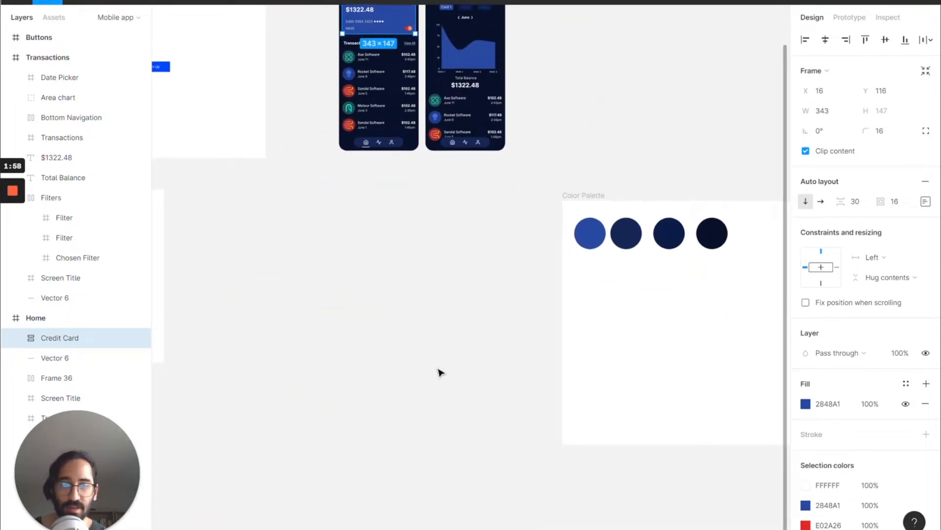
{"action": "left_click", "coordinate": [440, 373]}
{"action": "key", "text": "f"}
{"action": "left_click_drag", "start_coordinate": [290, 207], "coordinate": [523, 435]}
Step: Rename the new frame as Bottom Navigation
{"action": "double_click", "coordinate": [298, 202]}
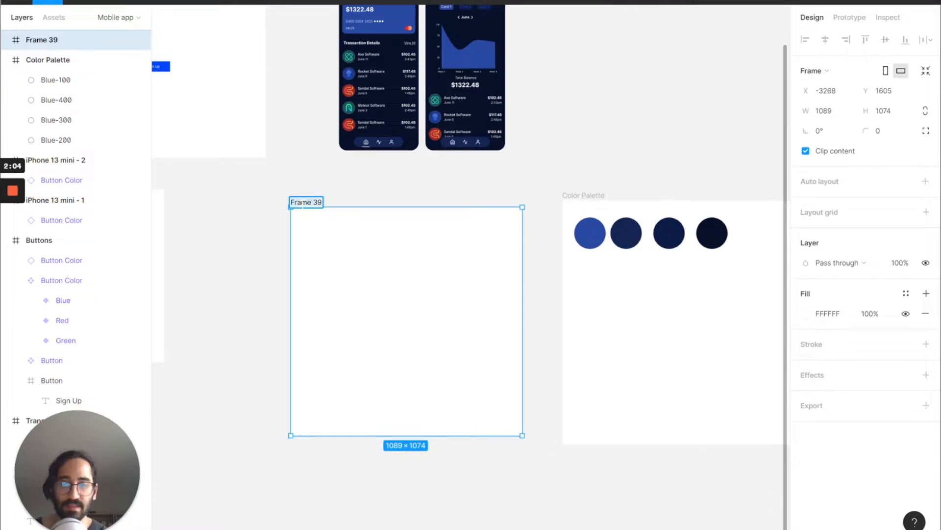
{"action": "type", "text": "Bottom Navigatio"}
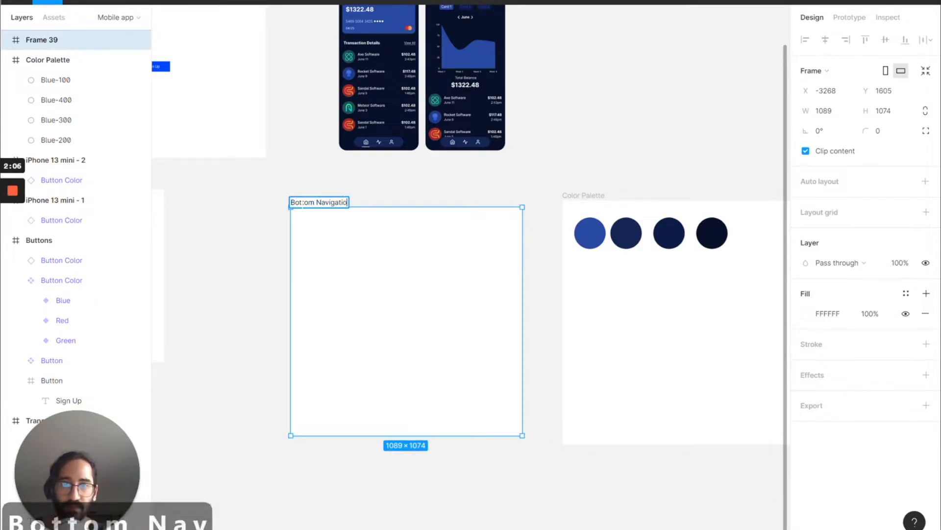
{"action": "type", "text": "n"}
{"action": "key", "text": "Return"}
Step: Draw a small frame about 289 wide near the upper-left corner of the Bottom Navigation frame and set its height to 48
{"action": "scroll", "coordinate": [389, 264], "scroll_direction": "up", "scroll_amount": 1}
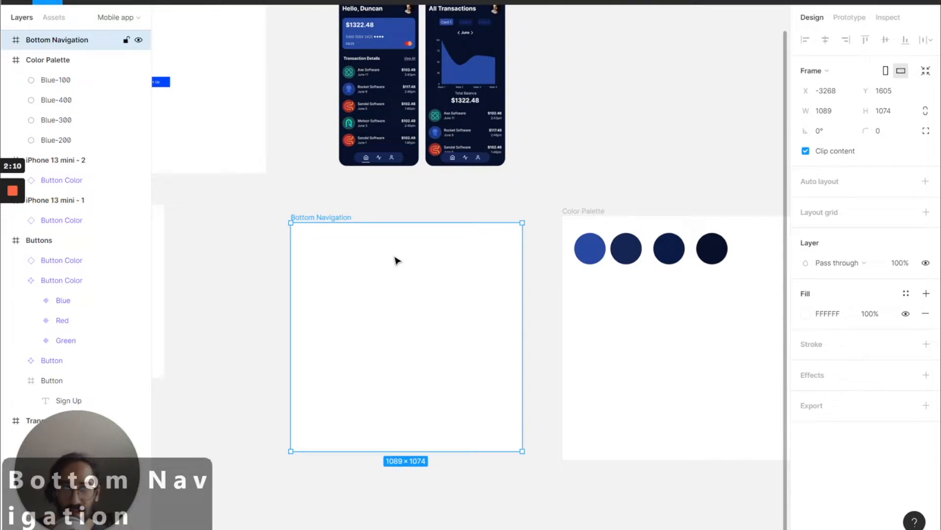
{"action": "key", "text": "f"}
{"action": "left_click_drag", "start_coordinate": [314, 245], "coordinate": [374, 257]}
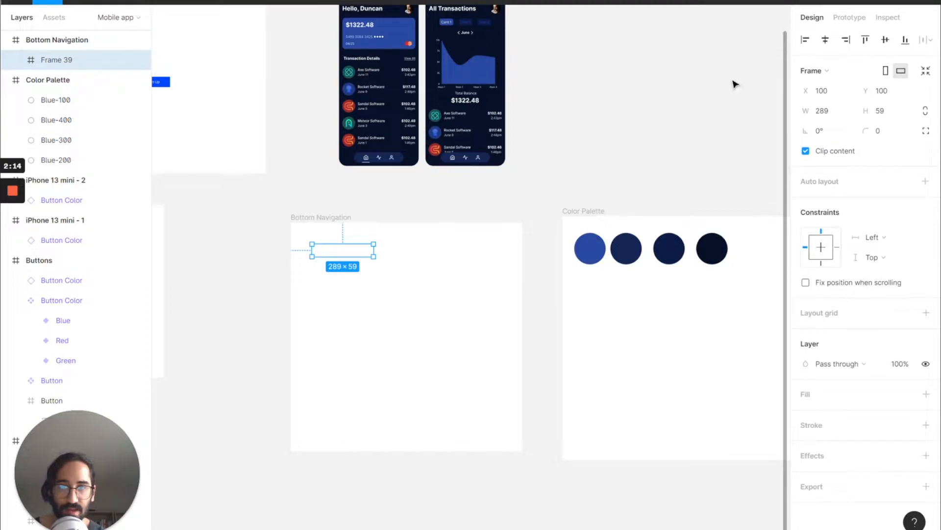
{"action": "left_click", "coordinate": [882, 112]}
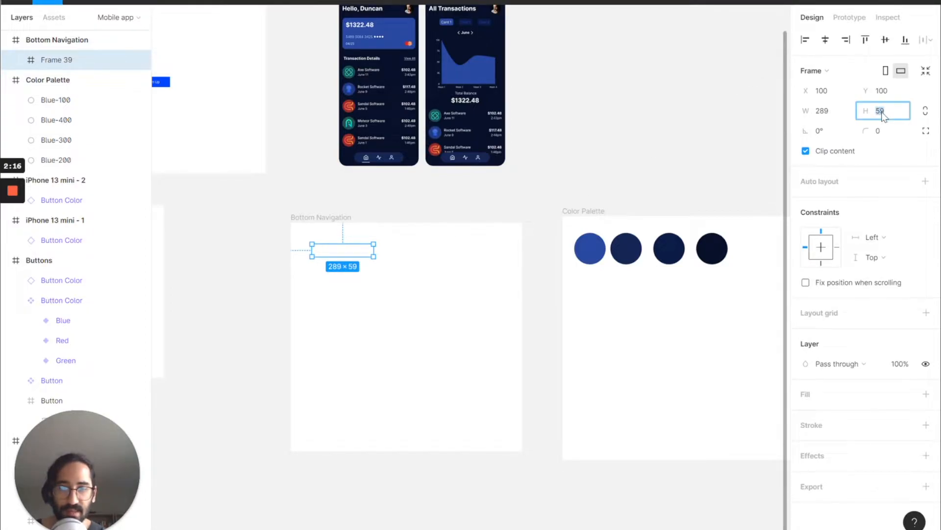
{"action": "type", "text": "48"}
{"action": "key", "text": "Return"}
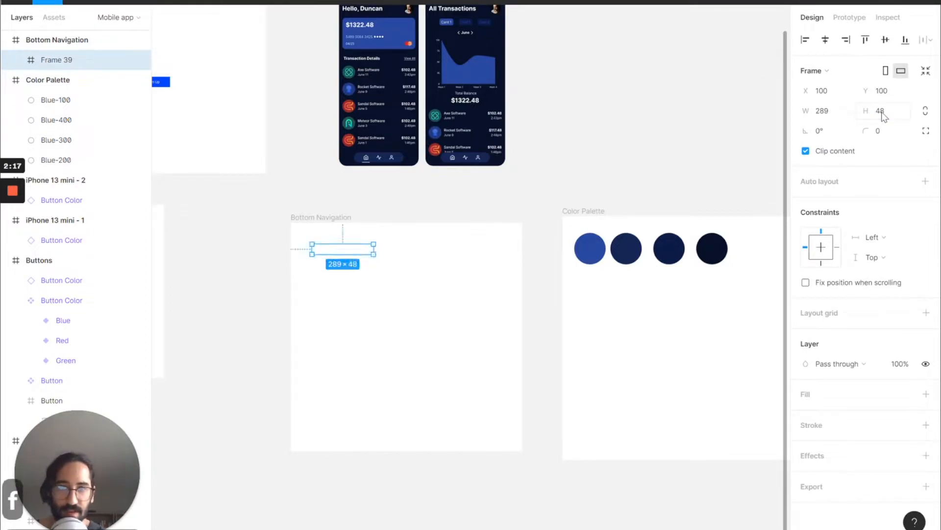
Step: Fill the small frame inside Bottom Navigation with the Blue-100 color style
{"action": "left_click", "coordinate": [329, 219]}
{"action": "key", "text": "shift+2"}
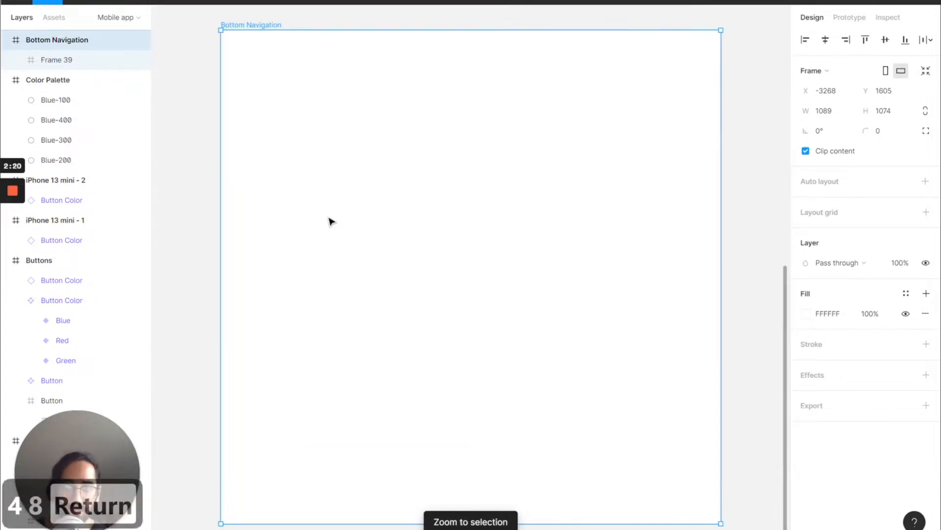
{"action": "left_click", "coordinate": [326, 91]}
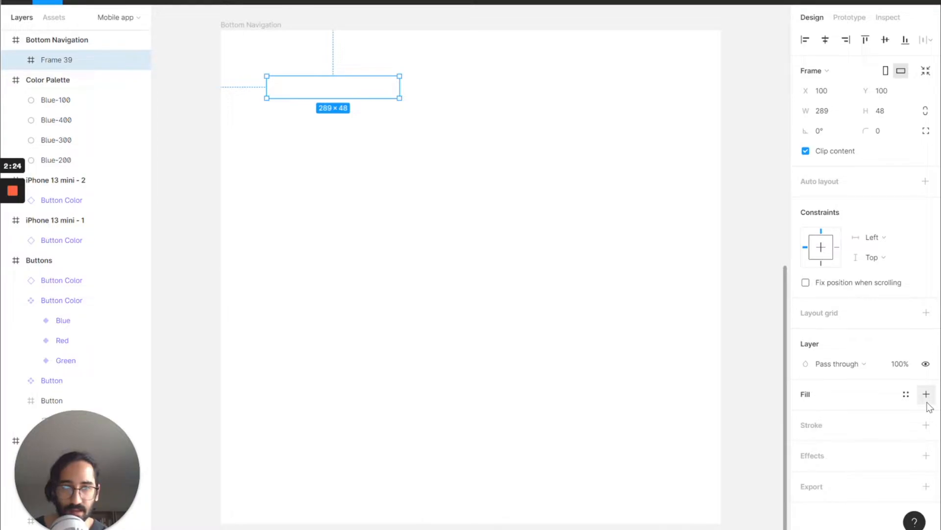
{"action": "left_click", "coordinate": [906, 393]}
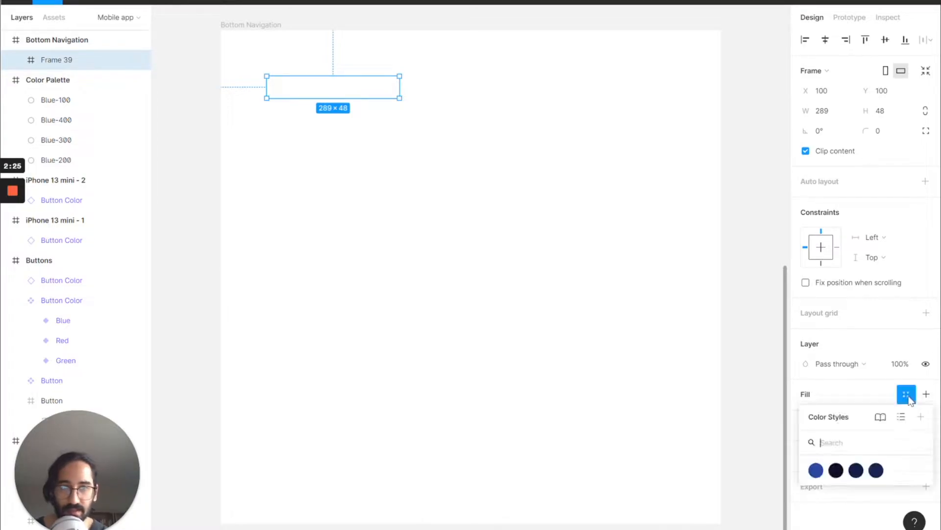
{"action": "left_click", "coordinate": [816, 469]}
Step: Set the small bar frame's corner radius to 24 and its width to 240
{"action": "left_click", "coordinate": [880, 134]}
{"action": "scroll", "coordinate": [683, 70], "scroll_direction": "up", "scroll_amount": 4}
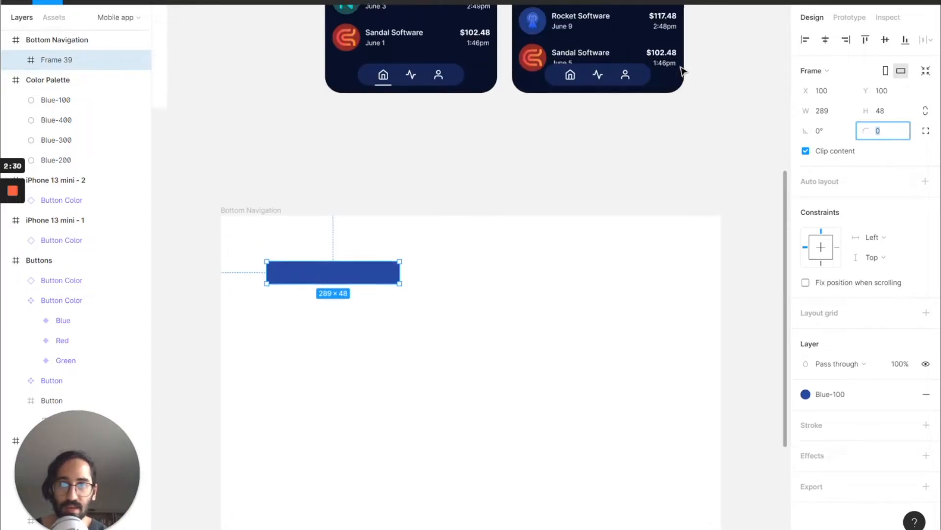
{"action": "scroll", "coordinate": [462, 137], "scroll_direction": "up", "scroll_amount": 2}
{"action": "scroll", "coordinate": [421, 348], "scroll_direction": "down", "scroll_amount": 2}
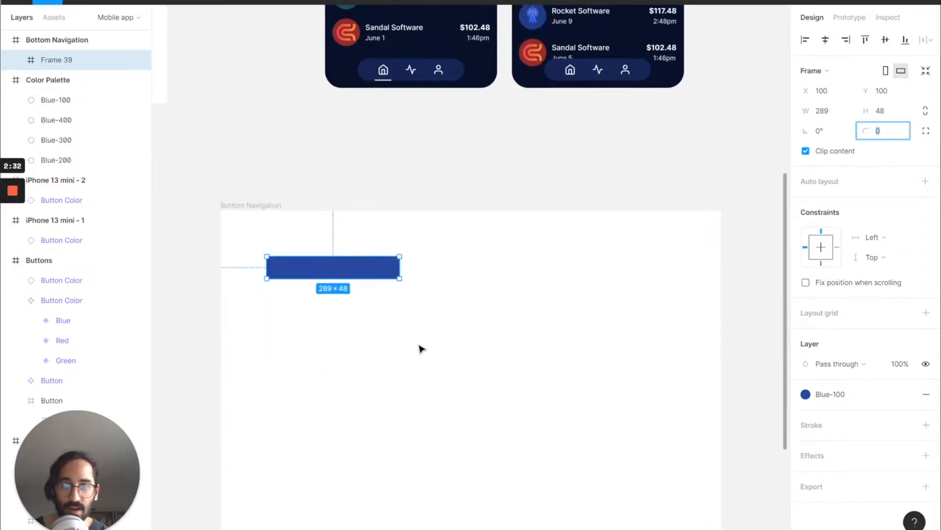
{"action": "scroll", "coordinate": [420, 349], "scroll_direction": "down", "scroll_amount": 1}
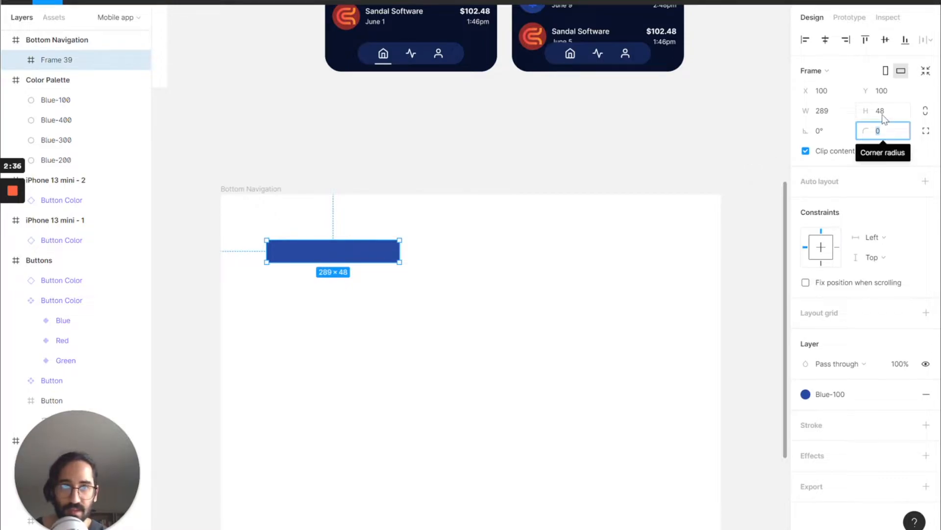
{"action": "type", "text": "24"}
{"action": "key", "text": "Return"}
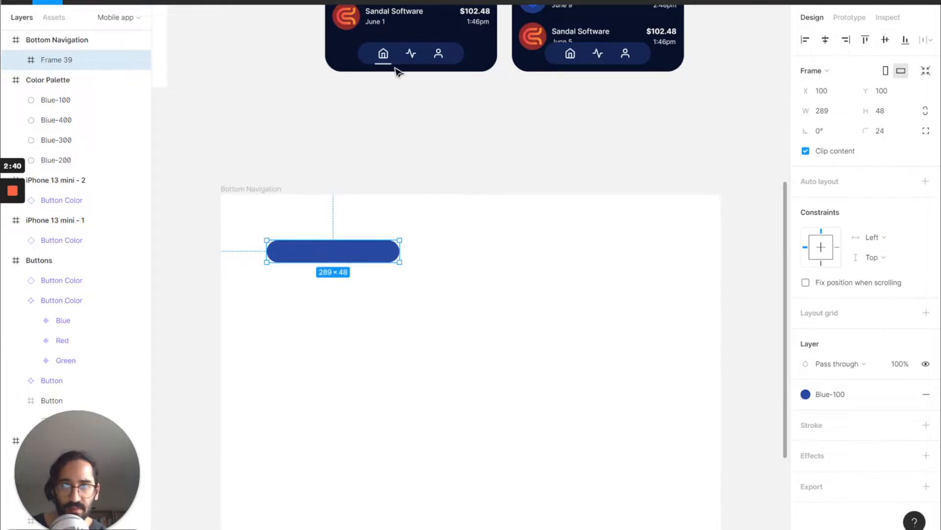
{"action": "left_click", "coordinate": [838, 114]}
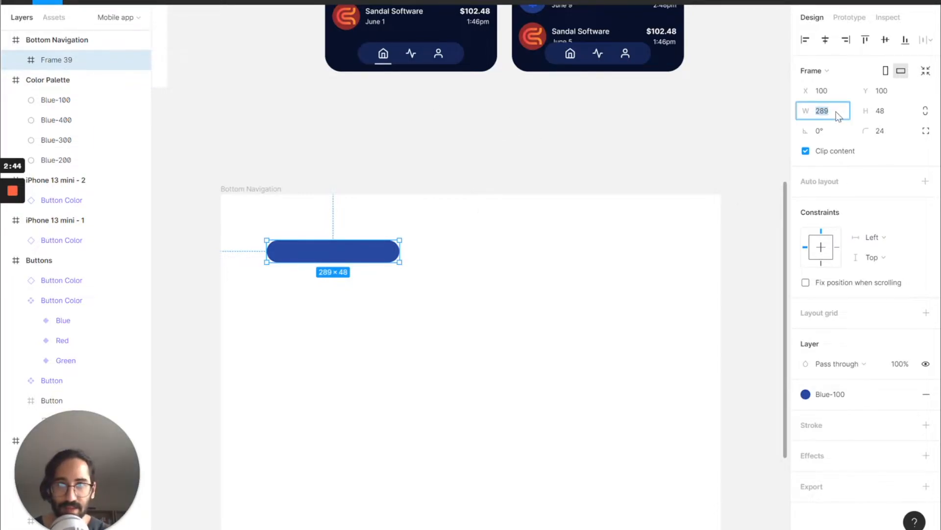
{"action": "type", "text": "240"}
{"action": "key", "text": "Return"}
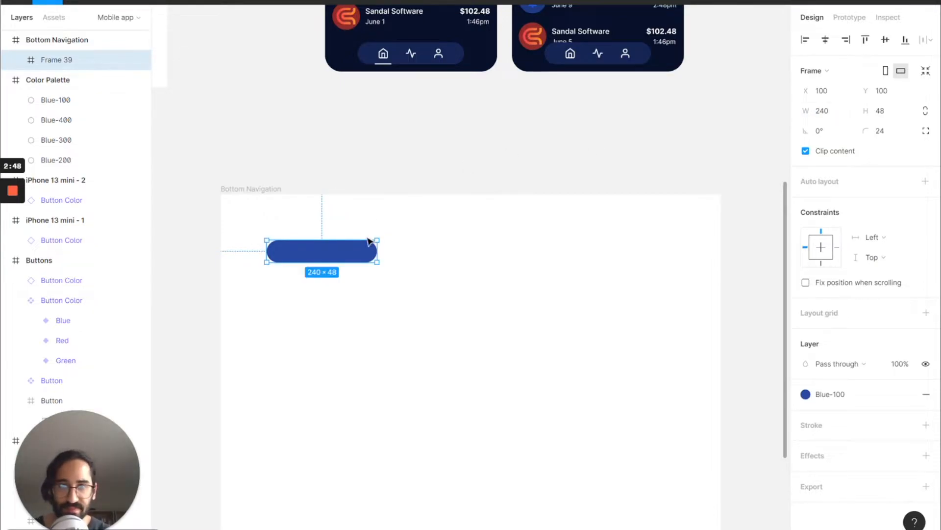
Step: Apply the Blue-200 color style to the rounded bar, matching the Home screen's navigation, and shift it right to about X 133
{"action": "left_click", "coordinate": [412, 55]}
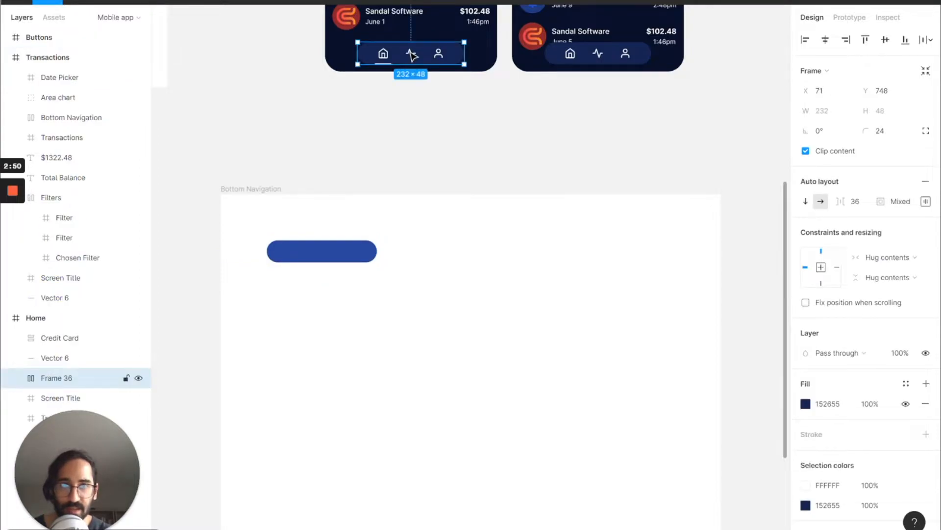
{"action": "left_click", "coordinate": [288, 244]}
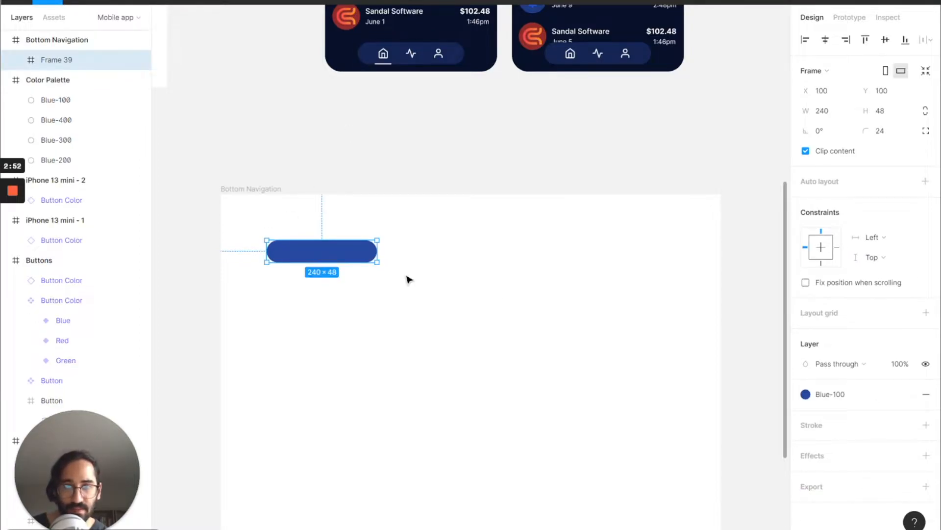
{"action": "left_click", "coordinate": [838, 406]}
{"action": "scroll", "coordinate": [656, 189], "scroll_direction": "up", "scroll_amount": 2}
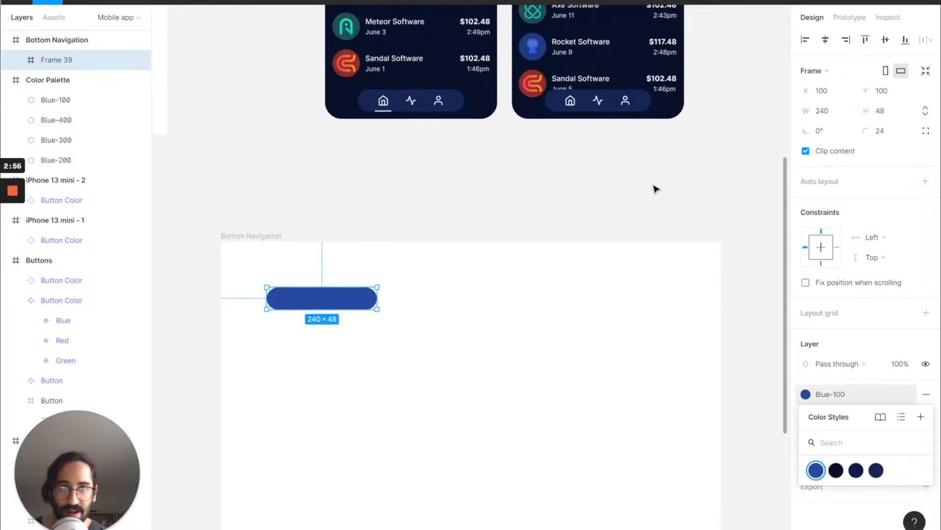
{"action": "scroll", "coordinate": [656, 189], "scroll_direction": "up", "scroll_amount": 2}
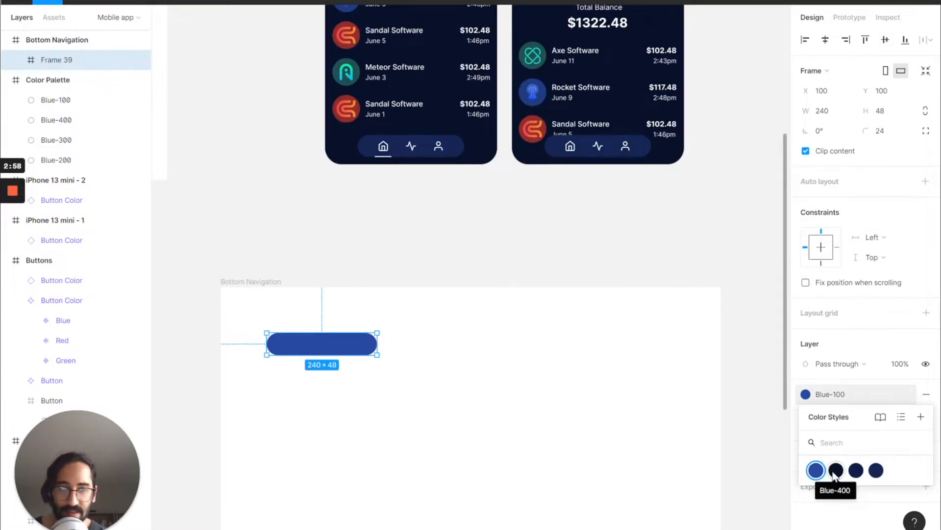
{"action": "left_click", "coordinate": [878, 472]}
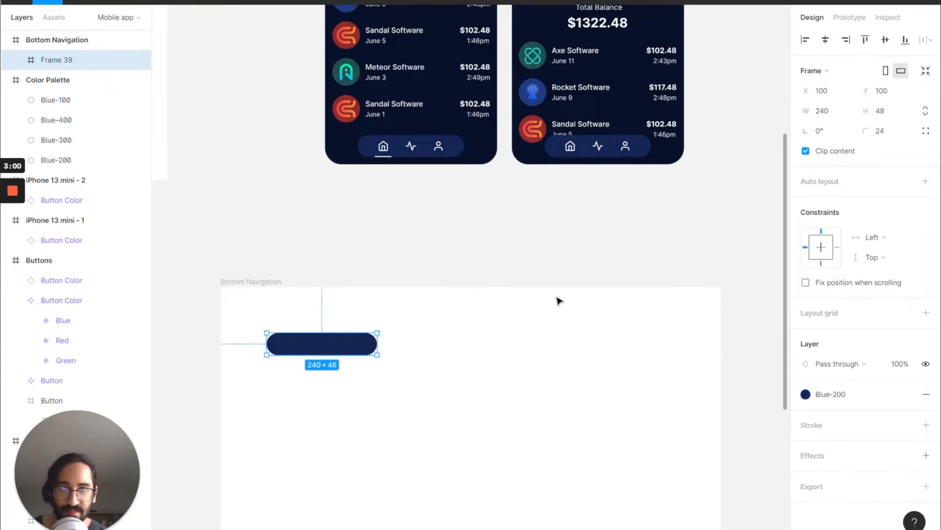
{"action": "left_click_drag", "start_coordinate": [363, 344], "coordinate": [378, 346]}
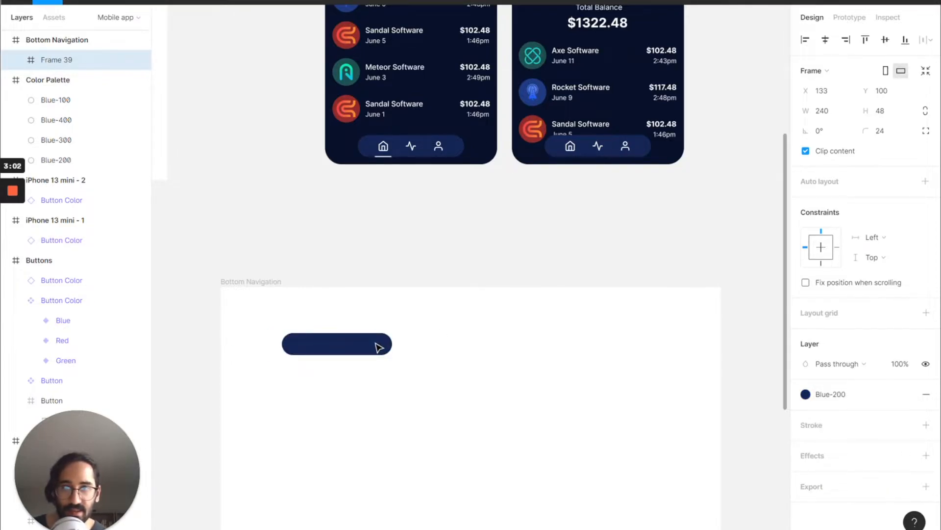
{"action": "left_click", "coordinate": [458, 362]}
Step: Compare the new rounded bar with the icon navigation bars on the Home and Transactions screens
{"action": "scroll", "coordinate": [458, 363], "scroll_direction": "up", "scroll_amount": 5}
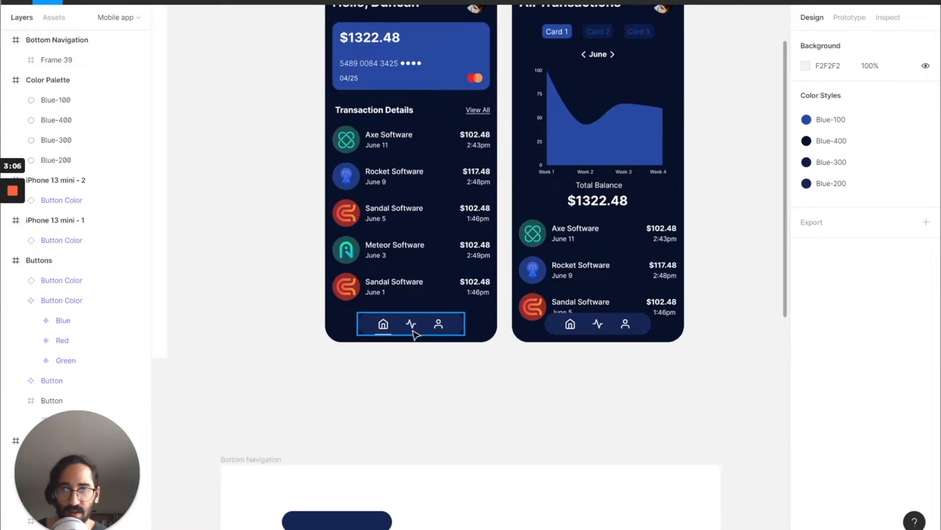
{"action": "scroll", "coordinate": [412, 381], "scroll_direction": "down", "scroll_amount": 2}
{"action": "left_click", "coordinate": [358, 469]}
{"action": "scroll", "coordinate": [353, 470], "scroll_direction": "down", "scroll_amount": 3}
{"action": "scroll", "coordinate": [353, 470], "scroll_direction": "down", "scroll_amount": 4}
{"action": "scroll", "coordinate": [308, 387], "scroll_direction": "down", "scroll_amount": 1}
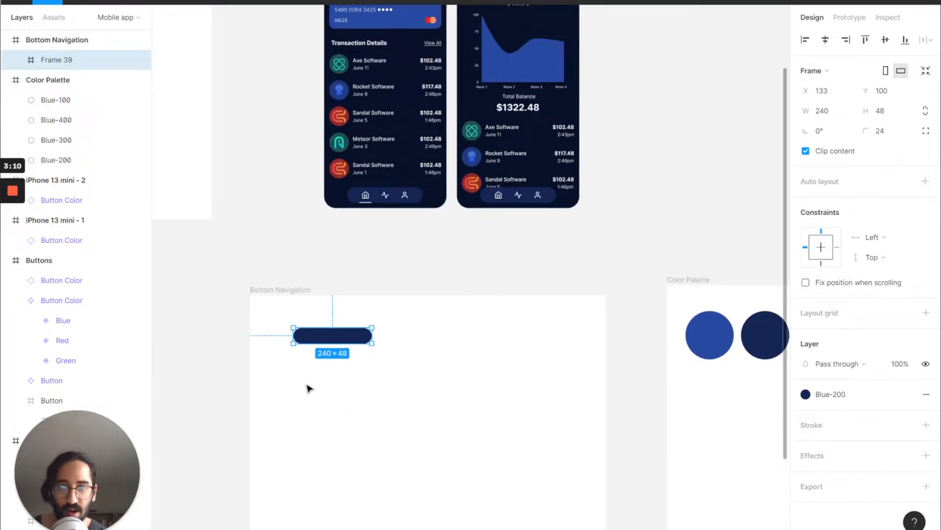
{"action": "scroll", "coordinate": [308, 389], "scroll_direction": "down", "scroll_amount": 3}
{"action": "scroll", "coordinate": [308, 388], "scroll_direction": "down", "scroll_amount": 1}
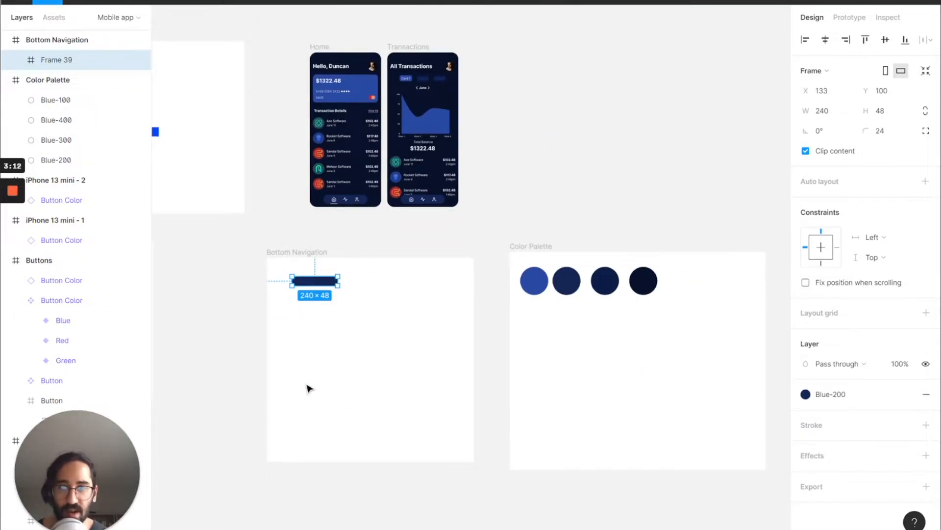
Step: Draw a frame about 1048 by 1030 below the Color Palette frame and name it Icon Set
{"action": "scroll", "coordinate": [308, 389], "scroll_direction": "down", "scroll_amount": 4}
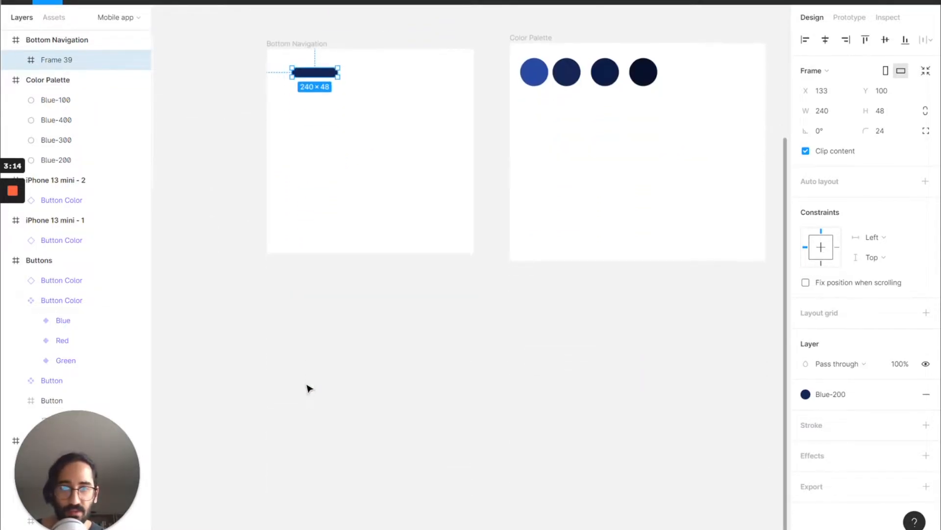
{"action": "key", "text": "f"}
{"action": "left_click_drag", "start_coordinate": [510, 296], "coordinate": [709, 491]}
{"action": "double_click", "coordinate": [522, 292]}
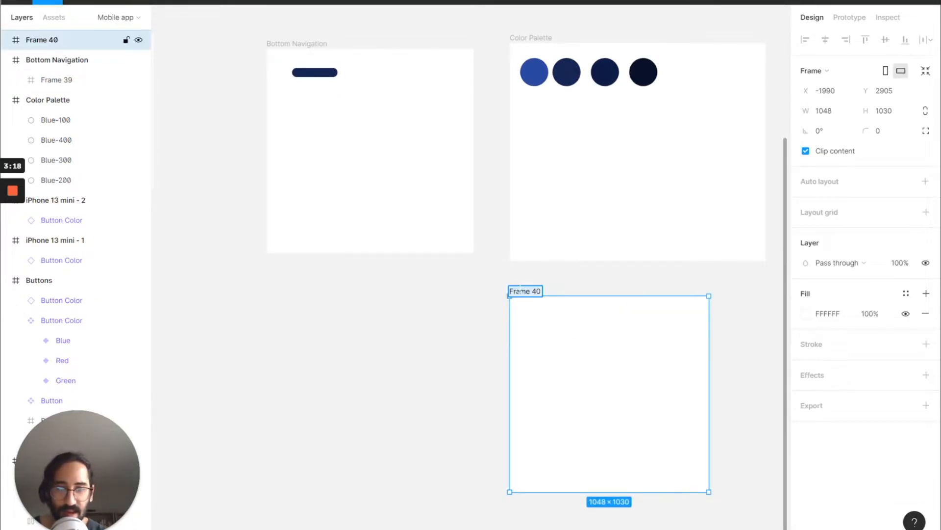
{"action": "type", "text": "loon Set"}
{"action": "key", "text": "Return"}
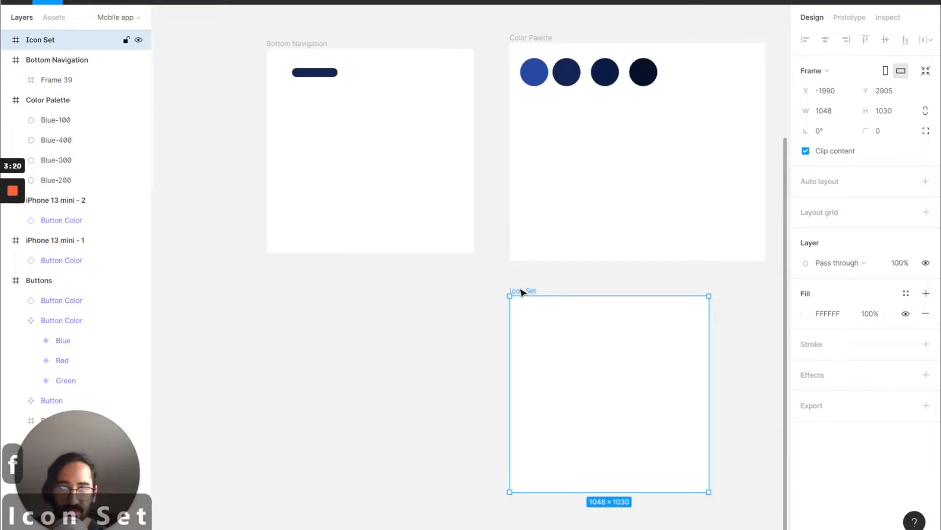
Step: Run the Feather Icons plugin on the Icon Set frame and insert the activity icon
{"action": "scroll", "coordinate": [568, 329], "scroll_direction": "up", "scroll_amount": 5}
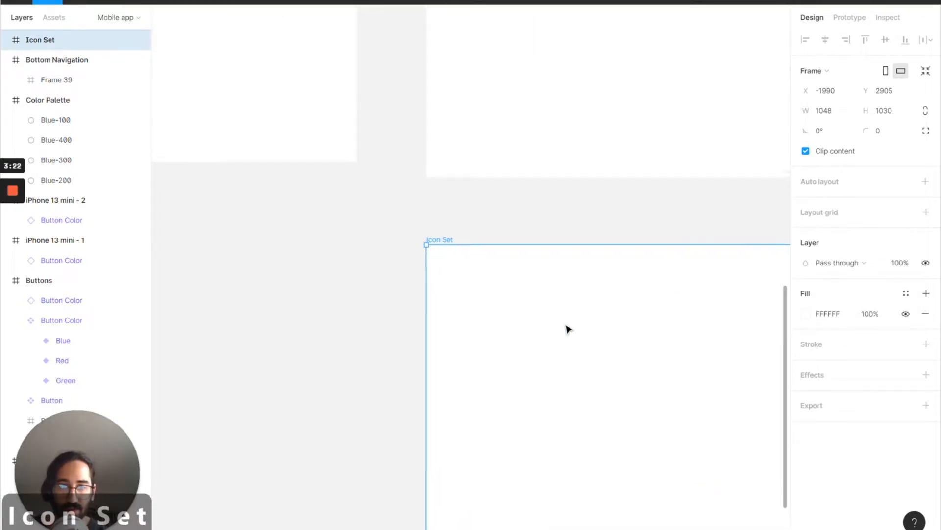
{"action": "scroll", "coordinate": [569, 329], "scroll_direction": "down", "scroll_amount": 3}
{"action": "scroll", "coordinate": [567, 328], "scroll_direction": "up", "scroll_amount": 4}
{"action": "scroll", "coordinate": [566, 326], "scroll_direction": "down", "scroll_amount": 3}
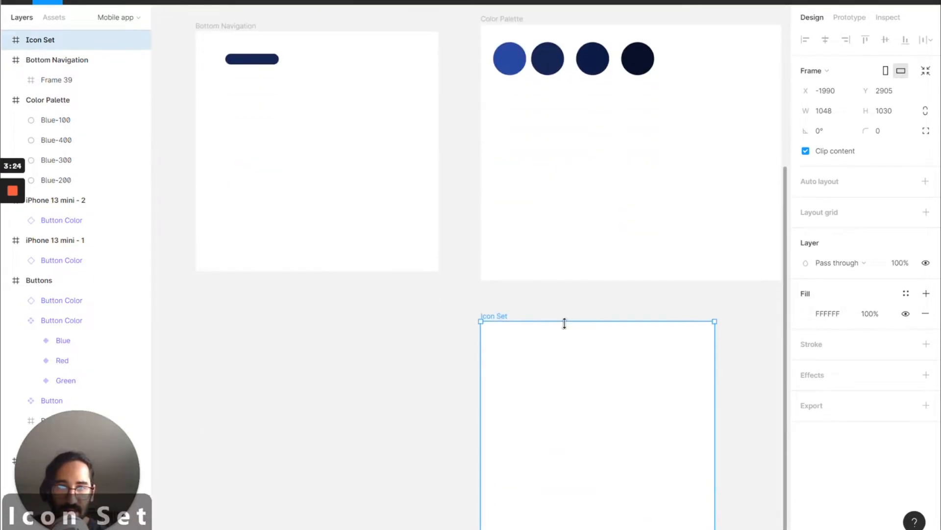
{"action": "scroll", "coordinate": [565, 323], "scroll_direction": "down", "scroll_amount": 3}
{"action": "scroll", "coordinate": [566, 326], "scroll_direction": "right", "scroll_amount": 1}
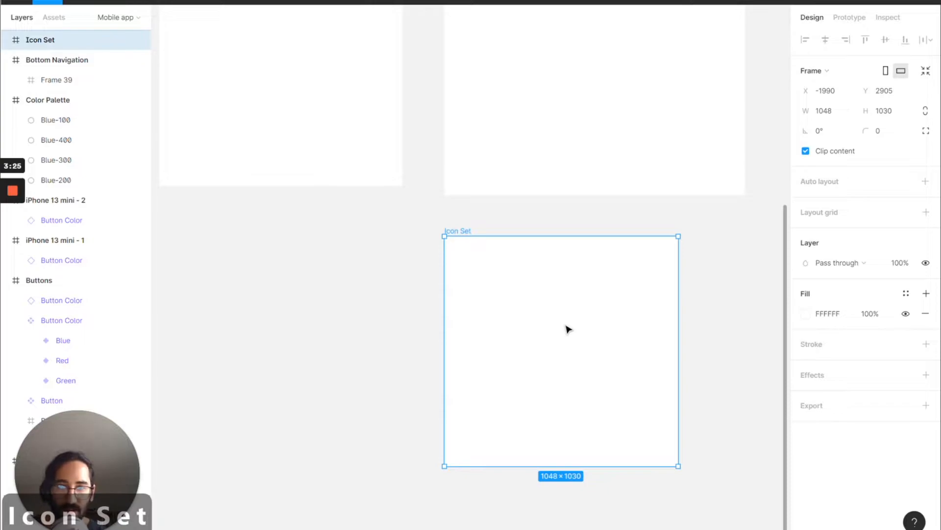
{"action": "right_click", "coordinate": [505, 308]}
{"action": "mouse_move", "coordinate": [540, 451]}
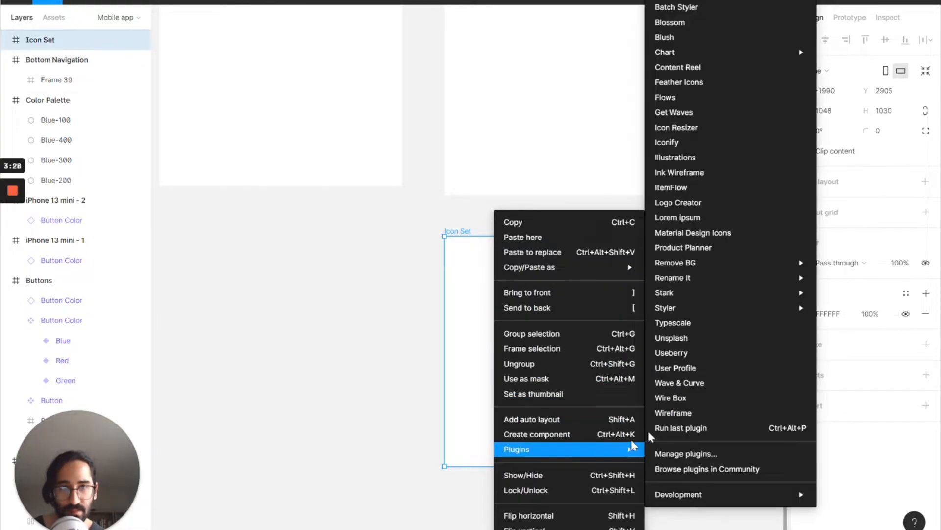
{"action": "left_click", "coordinate": [699, 83]}
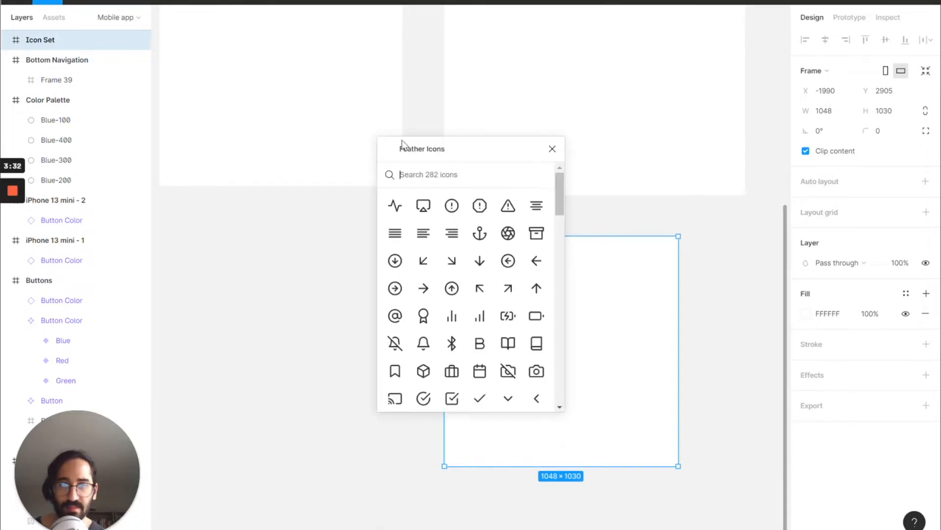
{"action": "left_click", "coordinate": [400, 210]}
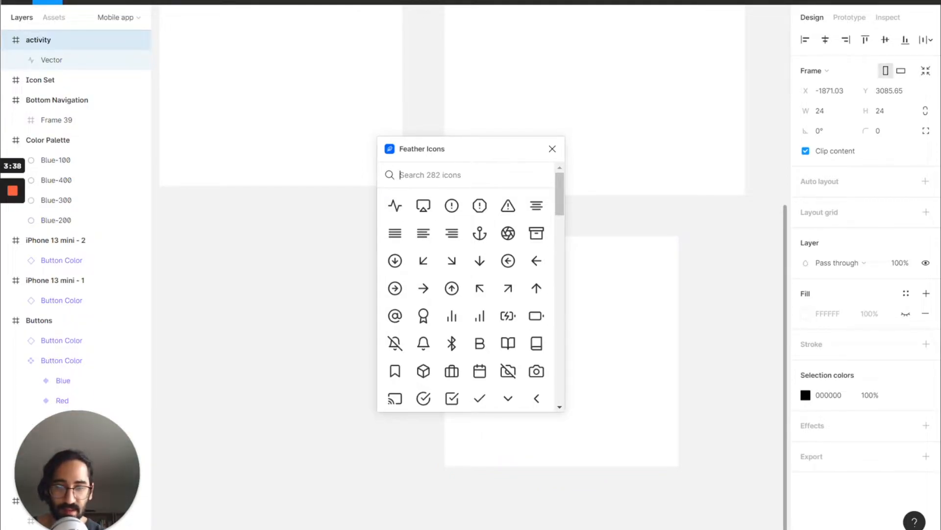
Step: Find and insert the user and home icons from Feather Icons, and close the plugin
{"action": "type", "text": "user"}
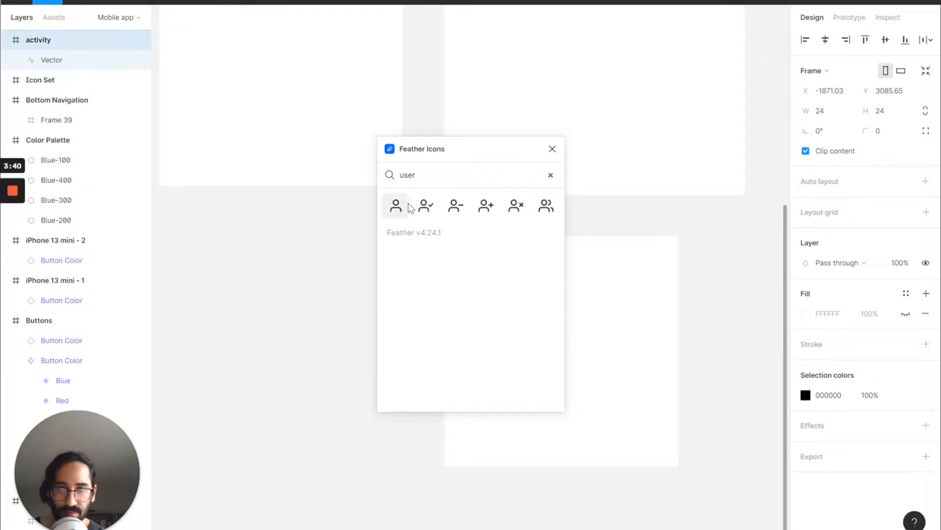
{"action": "left_click", "coordinate": [407, 208]}
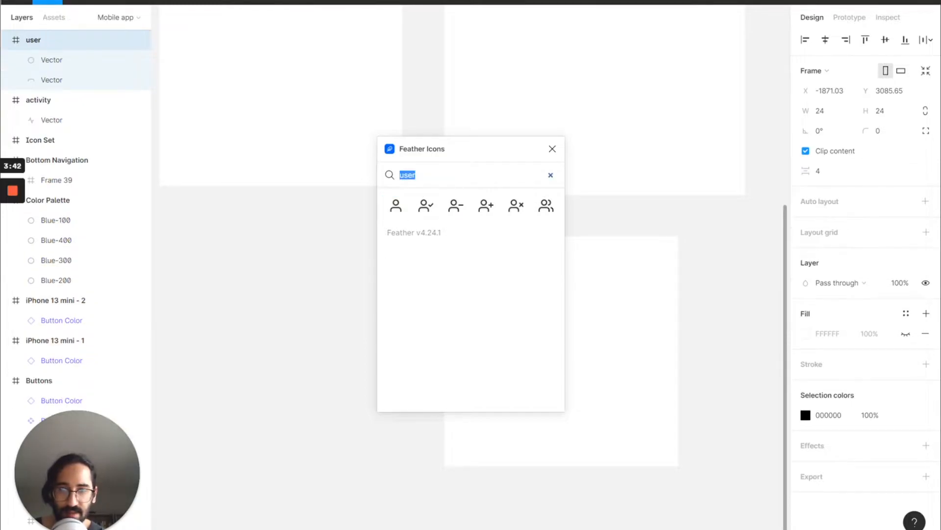
{"action": "key", "text": "BackSpace"}
{"action": "type", "text": "home"}
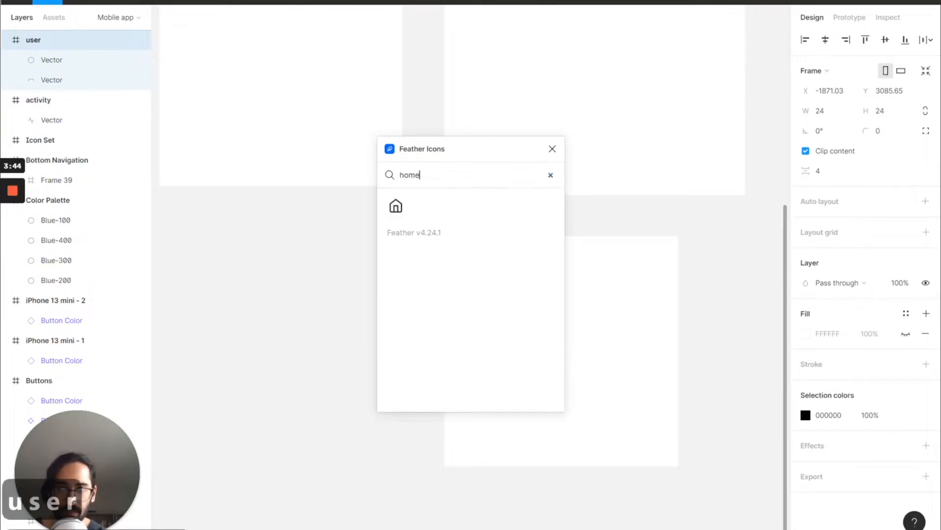
{"action": "left_click", "coordinate": [395, 206]}
{"action": "left_click", "coordinate": [636, 342]}
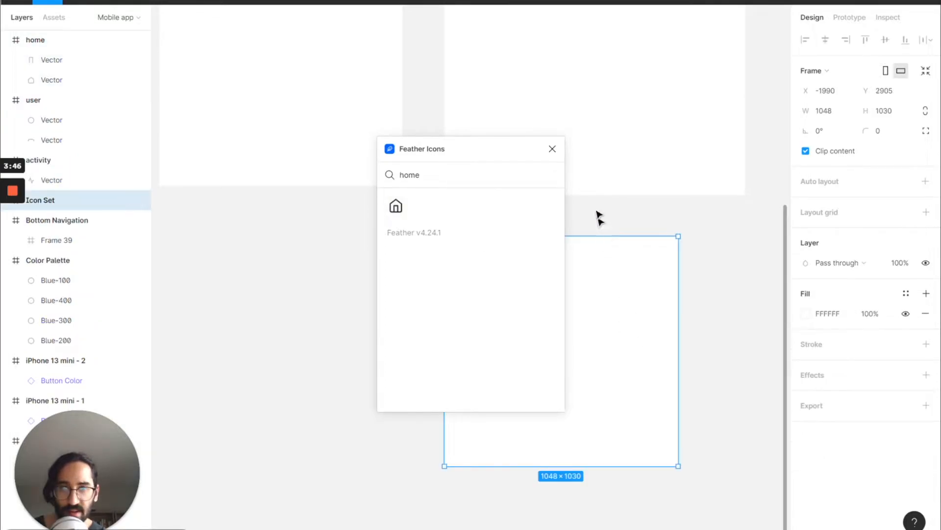
{"action": "left_click", "coordinate": [551, 149]}
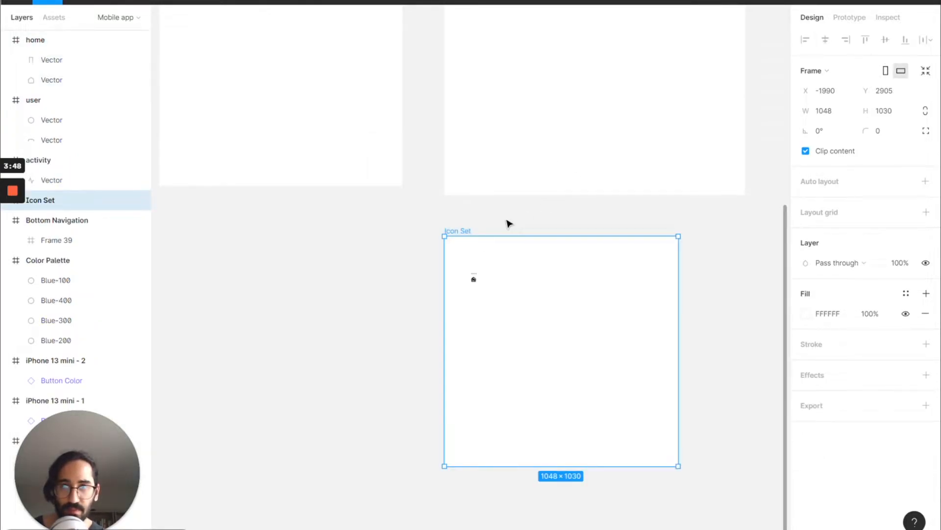
Step: Search the Figma Community plugins for Feather Icons, check its listing, and return to the design file
{"action": "left_click", "coordinate": [15, 1]}
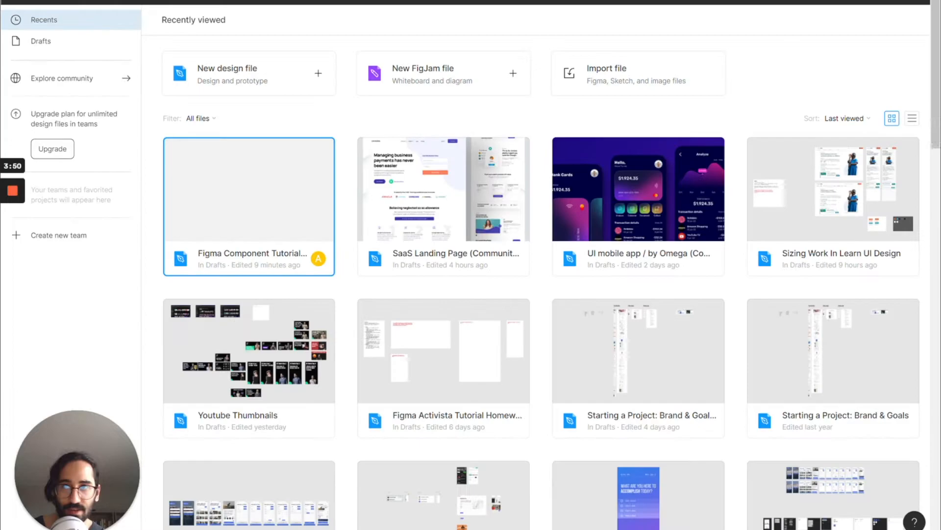
{"action": "left_click", "coordinate": [74, 2]}
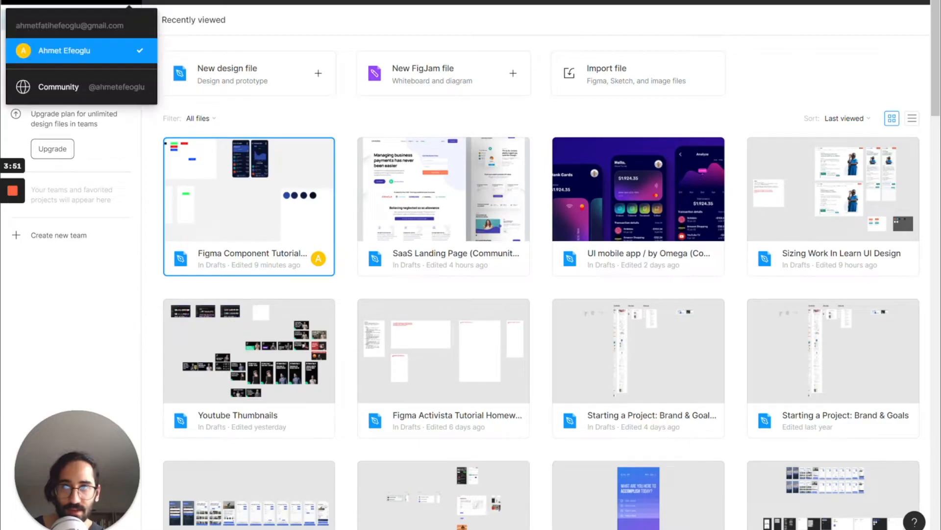
{"action": "left_click", "coordinate": [48, 84]}
{"action": "left_click", "coordinate": [446, 169]}
{"action": "type", "text": "feather icons"}
{"action": "key", "text": "Return"}
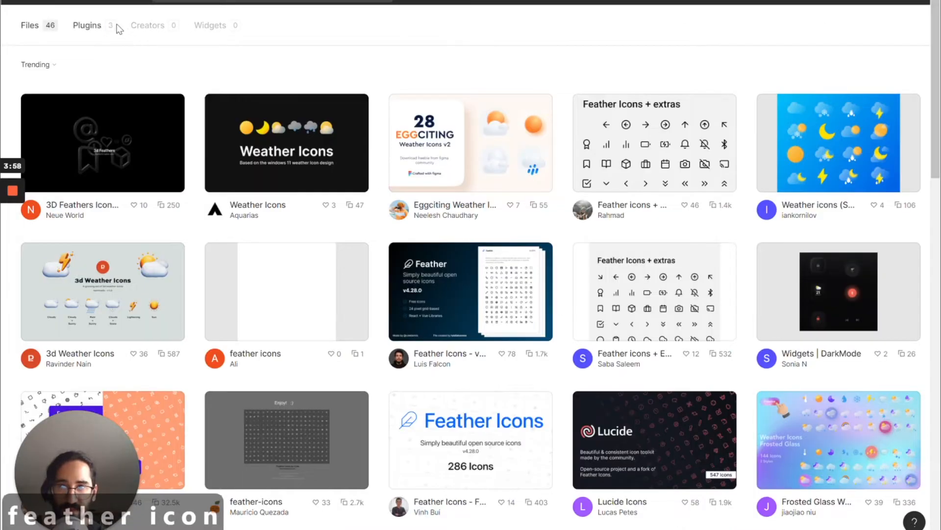
{"action": "left_click", "coordinate": [116, 26]}
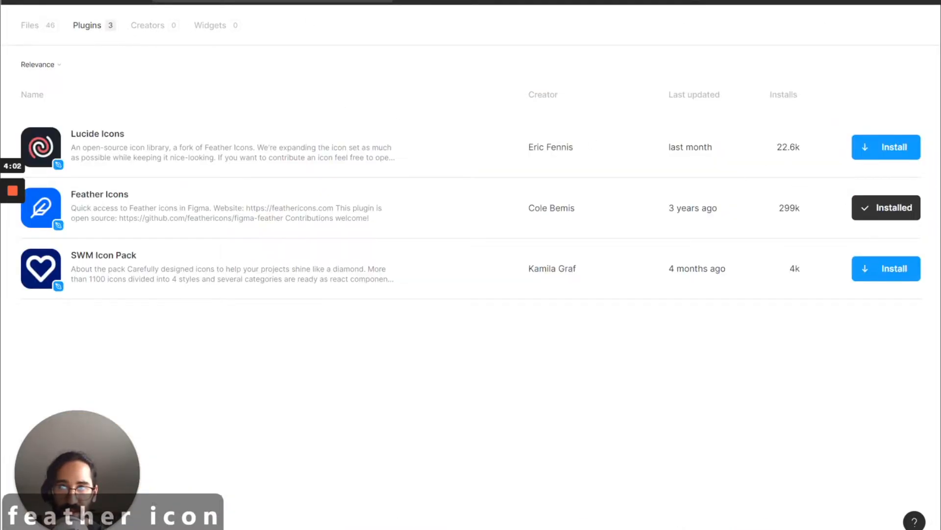
{"action": "left_click", "coordinate": [441, 1]}
{"action": "left_click", "coordinate": [382, 288]}
{"action": "left_click", "coordinate": [463, 277]}
Step: Collapse the home, user and activity layers and nest all three inside the Icon Set frame
{"action": "scroll", "coordinate": [465, 263], "scroll_direction": "up", "scroll_amount": 2}
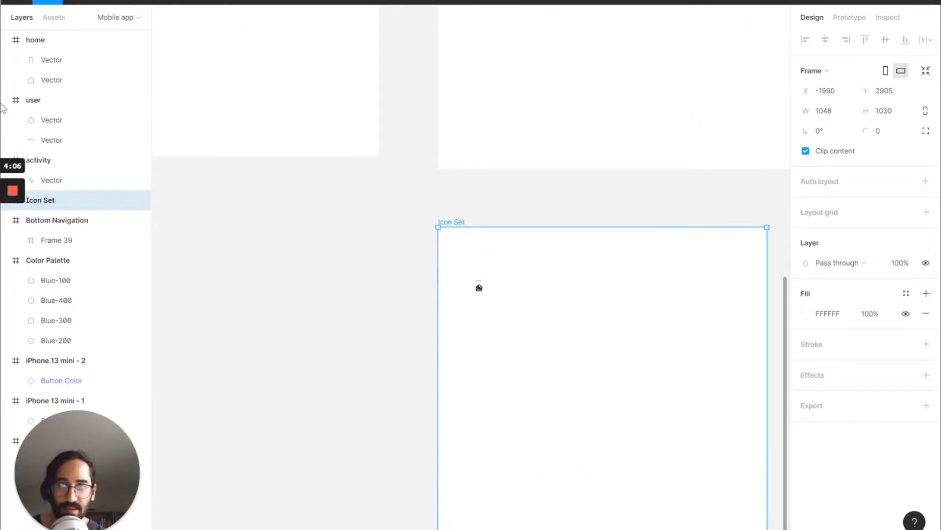
{"action": "left_click", "coordinate": [6, 41]}
{"action": "left_click", "coordinate": [6, 61]}
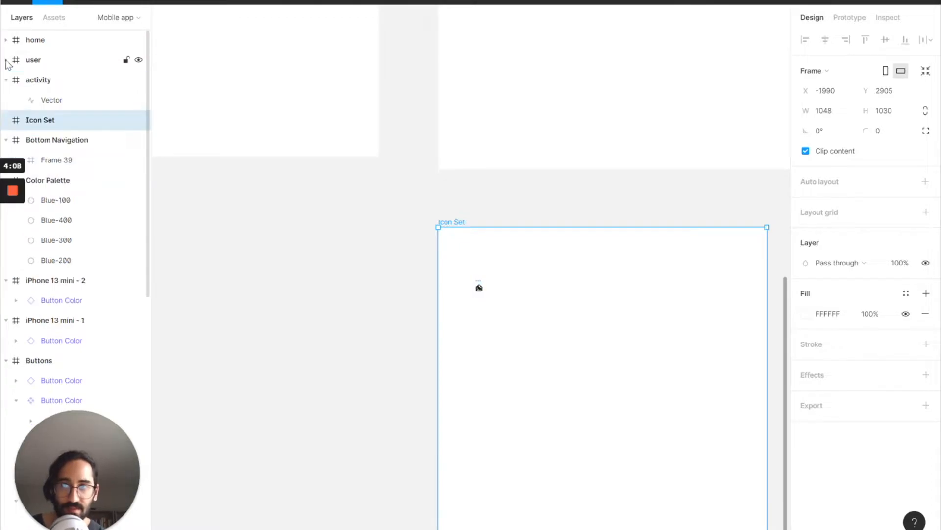
{"action": "left_click", "coordinate": [6, 80]}
{"action": "left_click", "coordinate": [22, 80]}
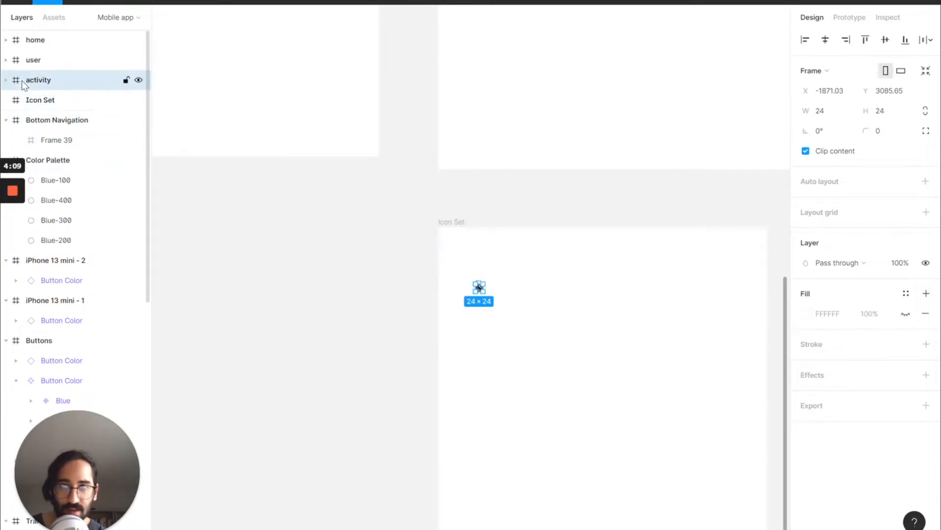
{"action": "left_click", "coordinate": [28, 42], "text": "shift"}
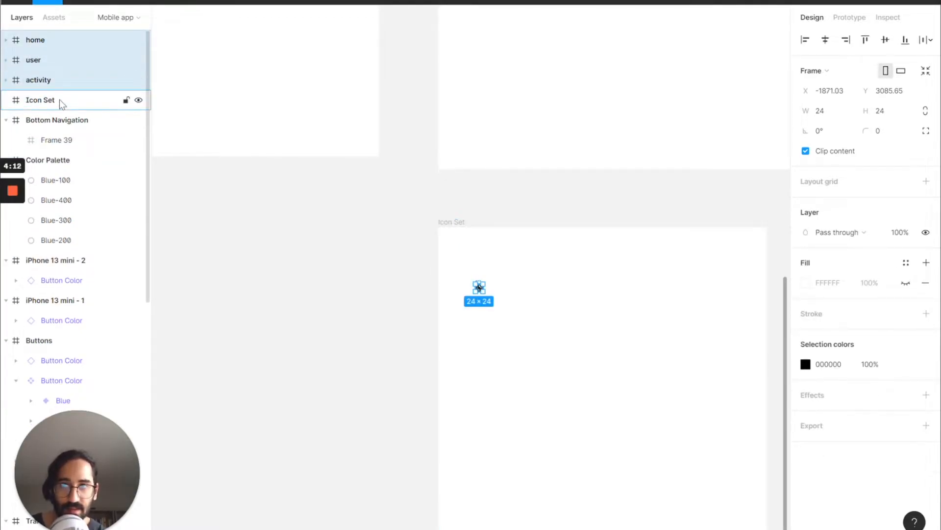
{"action": "left_click_drag", "start_coordinate": [60, 99], "coordinate": [59, 100]}
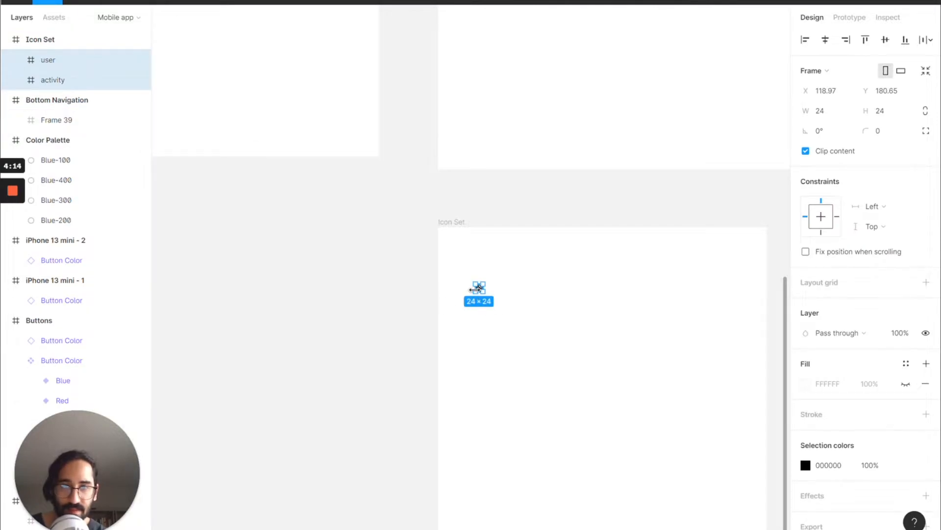
Step: Separate the stacked user, activity and home icons into a spaced row near the top of Icon Set
{"action": "left_click_drag", "start_coordinate": [480, 293], "coordinate": [504, 280]}
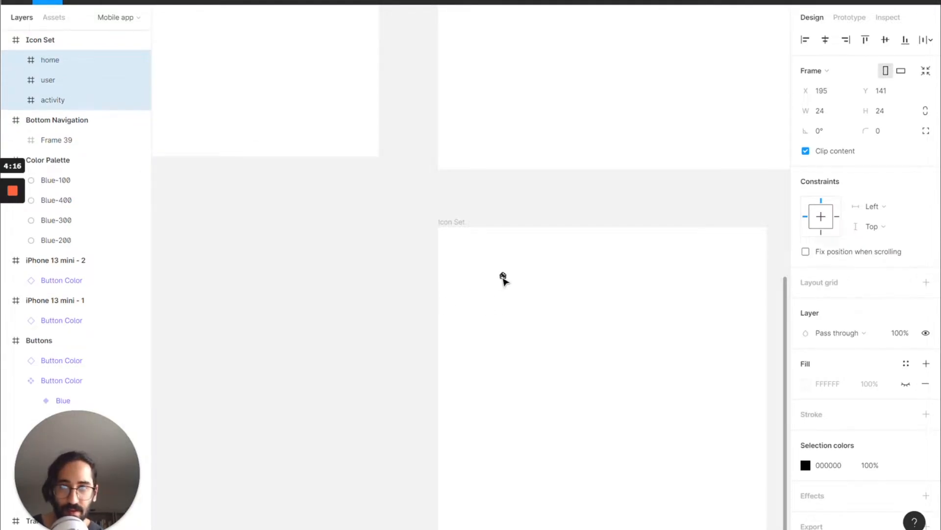
{"action": "left_click", "coordinate": [48, 61]}
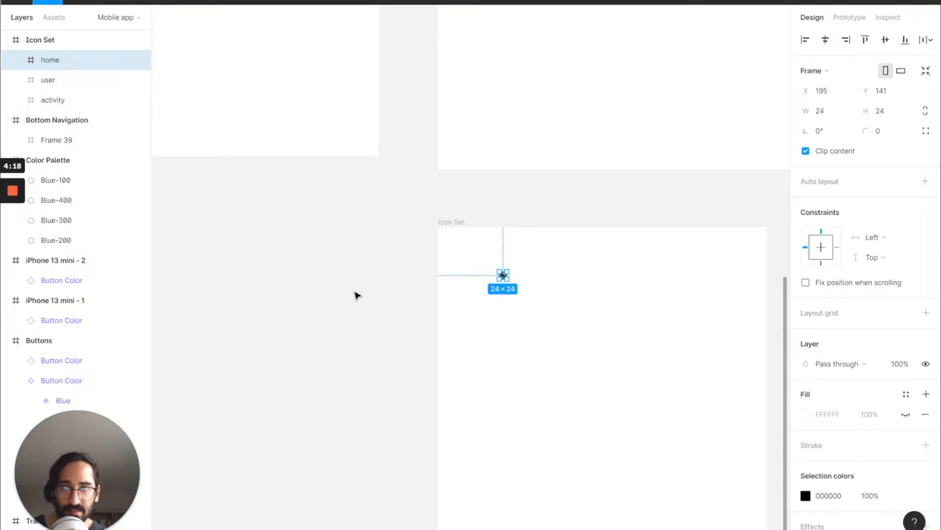
{"action": "left_click_drag", "start_coordinate": [503, 275], "coordinate": [524, 255]}
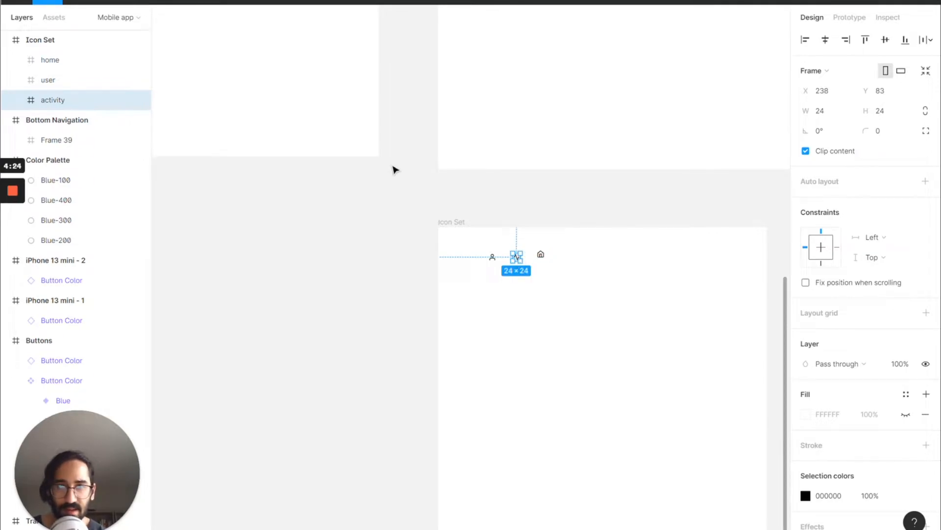
Step: Examine the month arrows above the chart on the All Transactions screen and return to the Icon Set frame
{"action": "scroll", "coordinate": [394, 170], "scroll_direction": "up", "scroll_amount": 10}
{"action": "scroll", "coordinate": [603, 295], "scroll_direction": "up", "scroll_amount": 5}
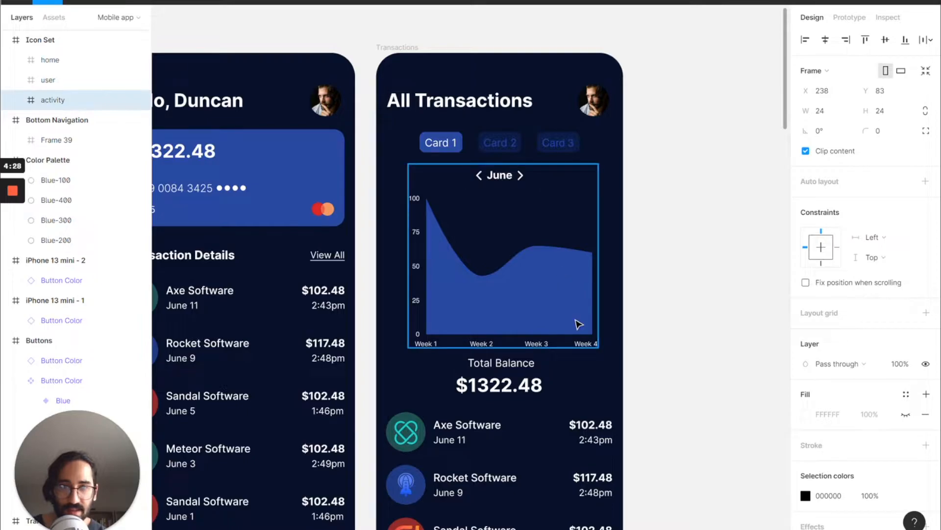
{"action": "scroll", "coordinate": [578, 266], "scroll_direction": "down", "scroll_amount": 3}
{"action": "scroll", "coordinate": [578, 269], "scroll_direction": "down", "scroll_amount": 5}
{"action": "scroll", "coordinate": [578, 324], "scroll_direction": "down", "scroll_amount": 9}
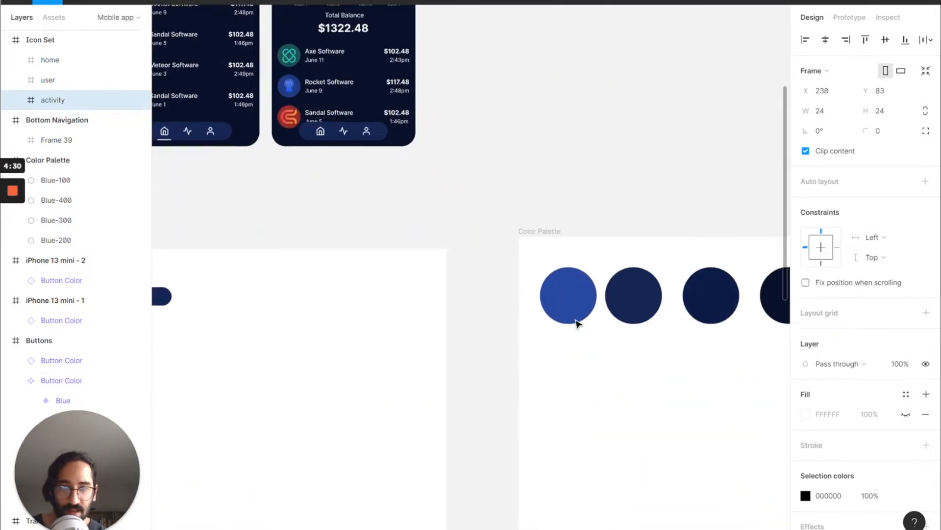
{"action": "scroll", "coordinate": [578, 324], "scroll_direction": "right", "scroll_amount": 4}
{"action": "scroll", "coordinate": [578, 324], "scroll_direction": "down", "scroll_amount": 7}
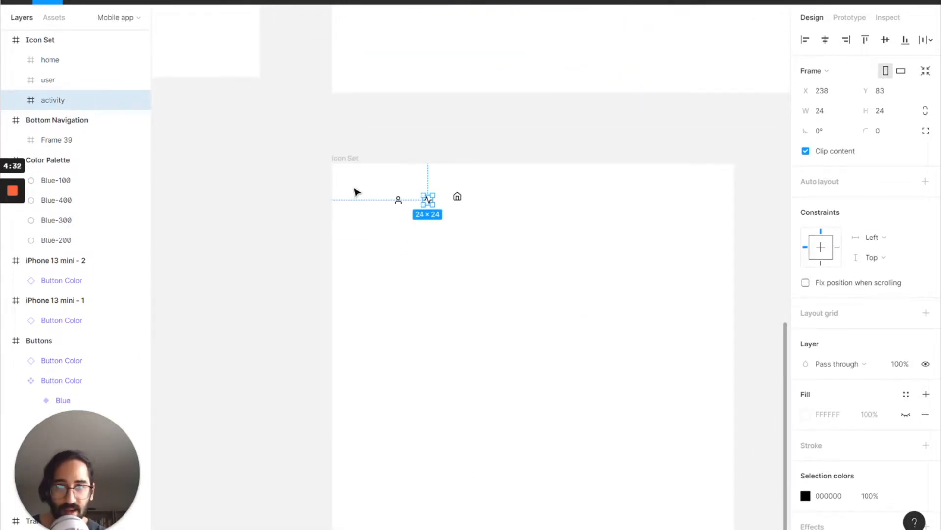
Step: Search Feather Icons for "chevron", insert the chevron-left icon, and close the plugin
{"action": "left_click", "coordinate": [342, 159]}
{"action": "right_click", "coordinate": [460, 245]}
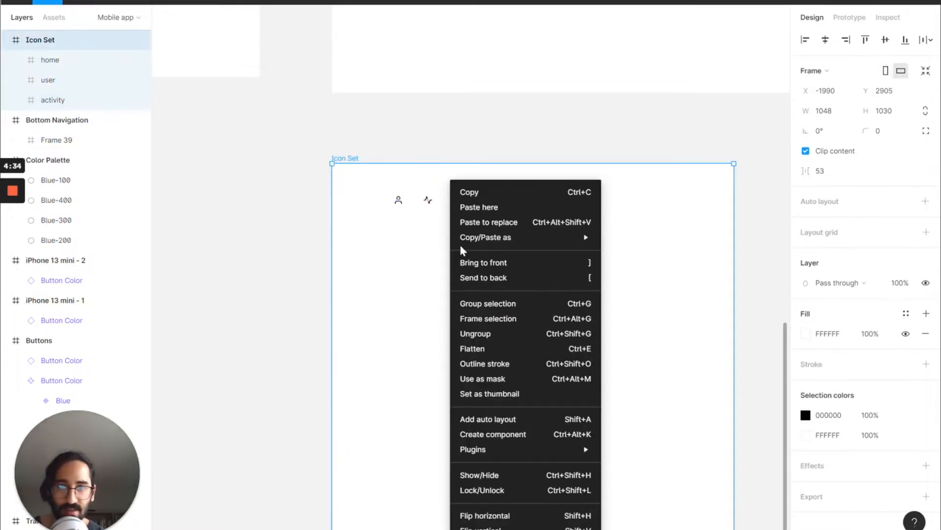
{"action": "mouse_move", "coordinate": [503, 450]}
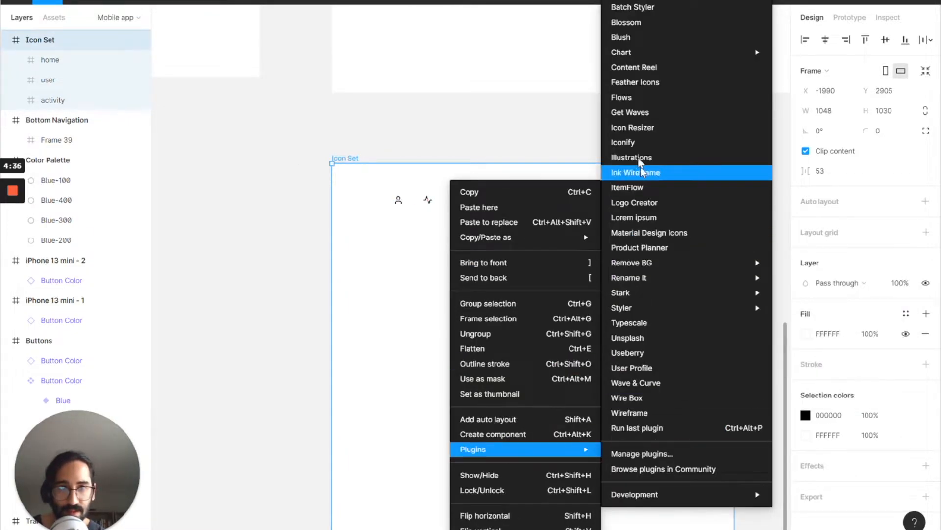
{"action": "left_click", "coordinate": [634, 83]}
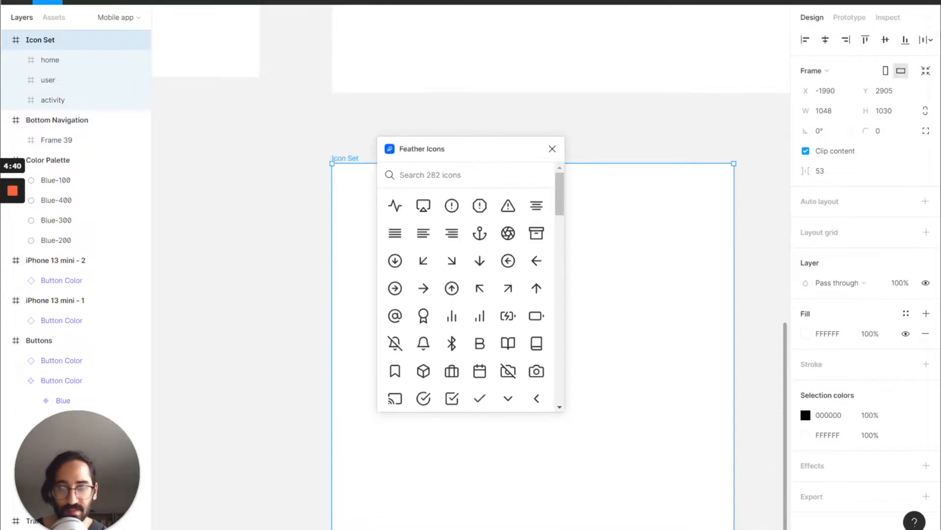
{"action": "type", "text": "chevron"}
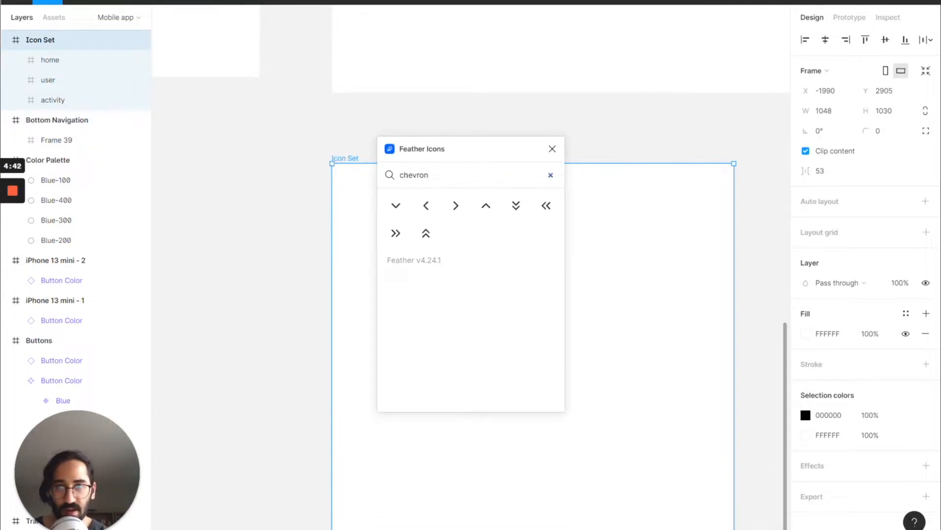
{"action": "left_click", "coordinate": [425, 206]}
{"action": "left_click", "coordinate": [552, 148]}
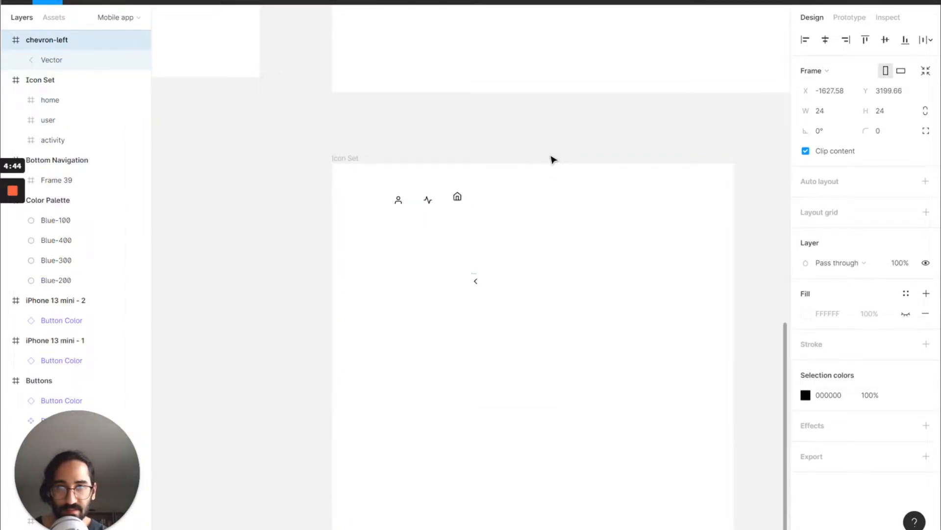
Step: Insert the chevron-right icon from Feather Icons and place both chevrons side by side below the activity and home icons
{"action": "left_click", "coordinate": [347, 159]}
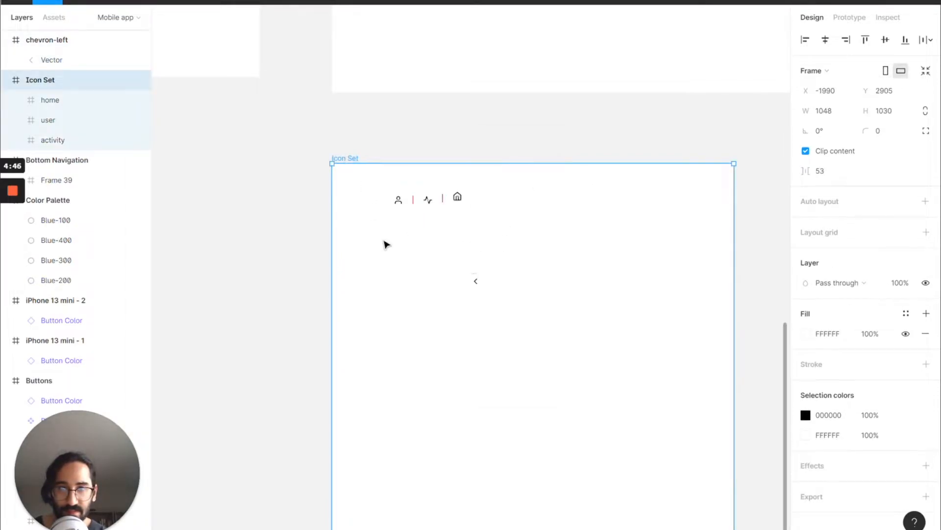
{"action": "right_click", "coordinate": [383, 239]}
{"action": "mouse_move", "coordinate": [490, 449]}
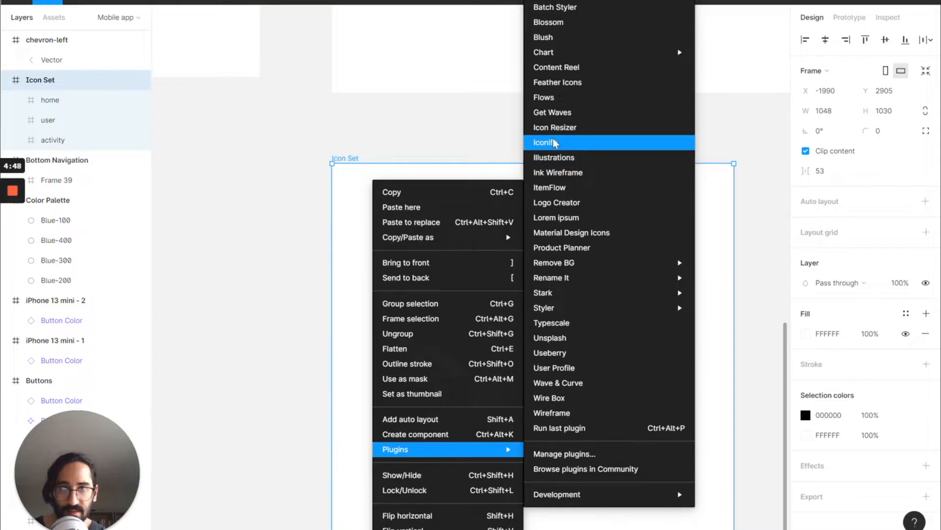
{"action": "left_click", "coordinate": [557, 82]}
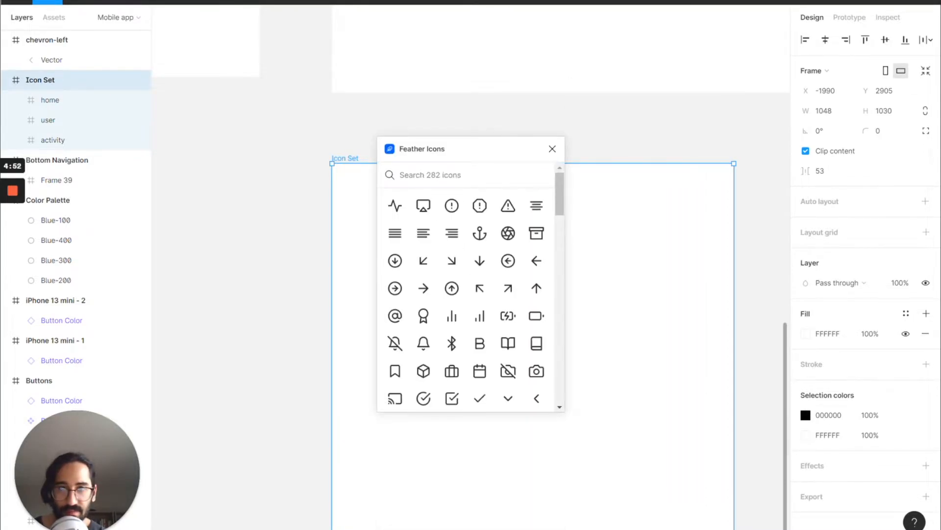
{"action": "type", "text": "chevron"}
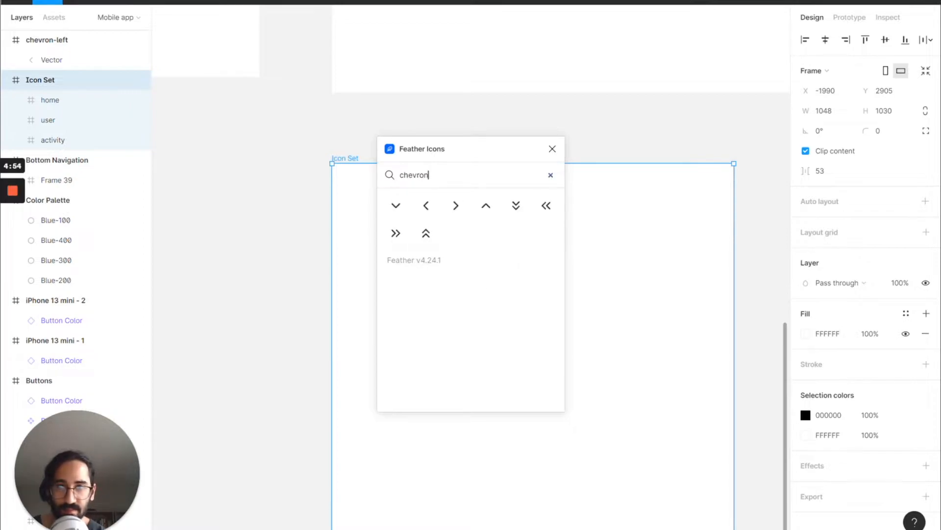
{"action": "left_click", "coordinate": [456, 206]}
{"action": "left_click", "coordinate": [553, 148]}
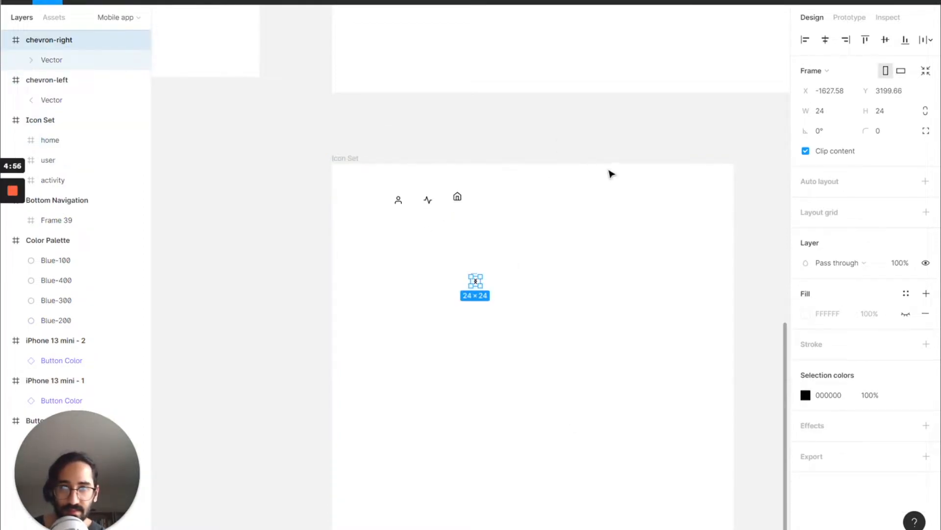
{"action": "left_click_drag", "start_coordinate": [476, 280], "coordinate": [446, 247]}
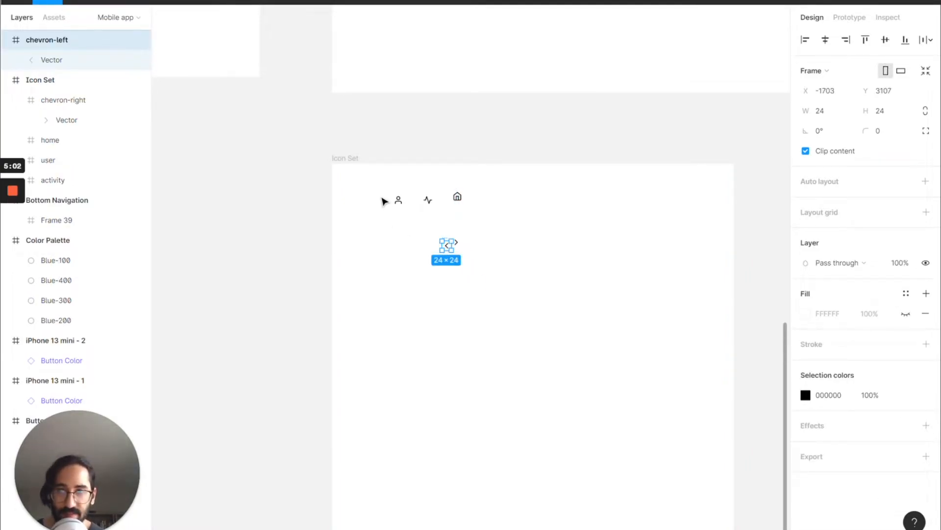
Step: Review the Bottom Navigation bar and Color Palette frames, and bring the whole Icon Set frame into view
{"action": "scroll", "coordinate": [384, 202], "scroll_direction": "up", "scroll_amount": 7}
{"action": "scroll", "coordinate": [384, 201], "scroll_direction": "left", "scroll_amount": 6}
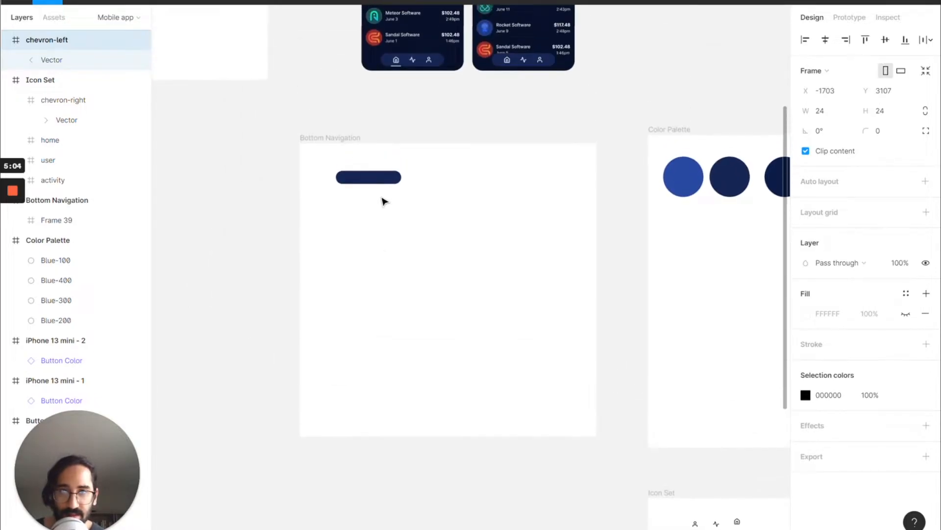
{"action": "left_click", "coordinate": [367, 181]}
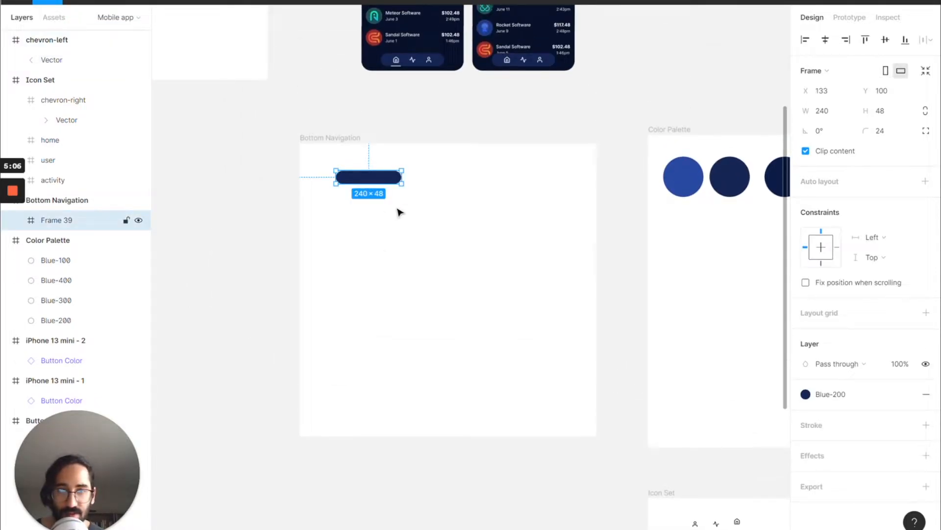
{"action": "scroll", "coordinate": [624, 471], "scroll_direction": "right", "scroll_amount": 5}
{"action": "scroll", "coordinate": [624, 471], "scroll_direction": "down", "scroll_amount": 4}
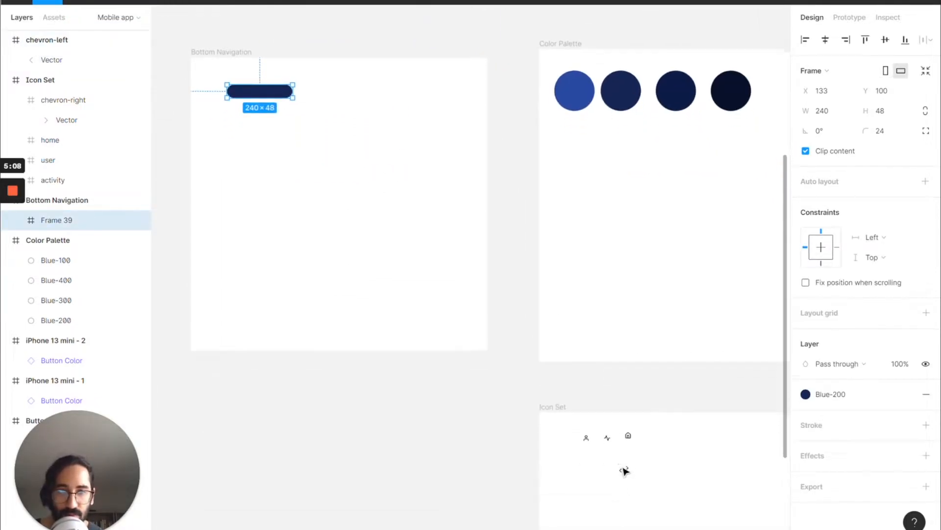
{"action": "scroll", "coordinate": [625, 471], "scroll_direction": "up", "scroll_amount": 3}
{"action": "scroll", "coordinate": [624, 471], "scroll_direction": "right", "scroll_amount": 2}
{"action": "scroll", "coordinate": [625, 471], "scroll_direction": "down", "scroll_amount": 3}
{"action": "left_click", "coordinate": [624, 471]}
{"action": "left_click", "coordinate": [484, 416]}
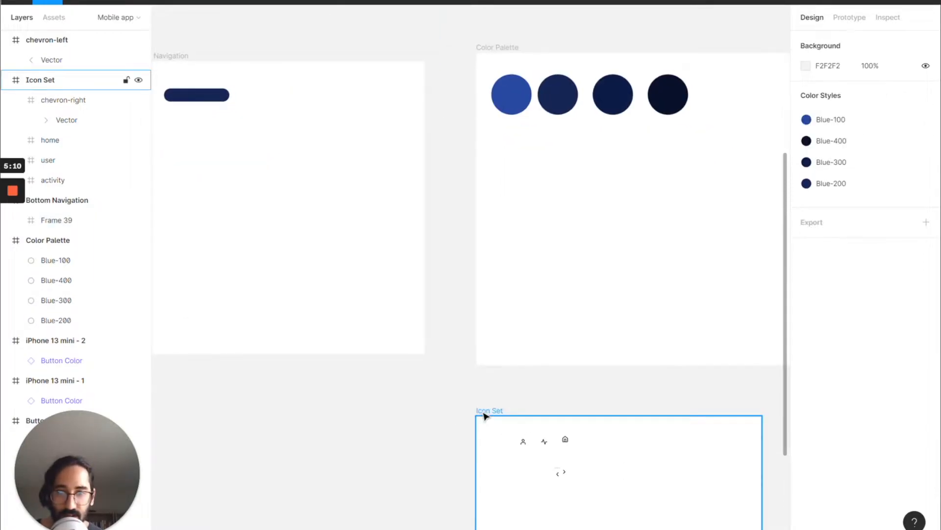
{"action": "left_click", "coordinate": [484, 416]}
{"action": "key", "text": "shift+2"}
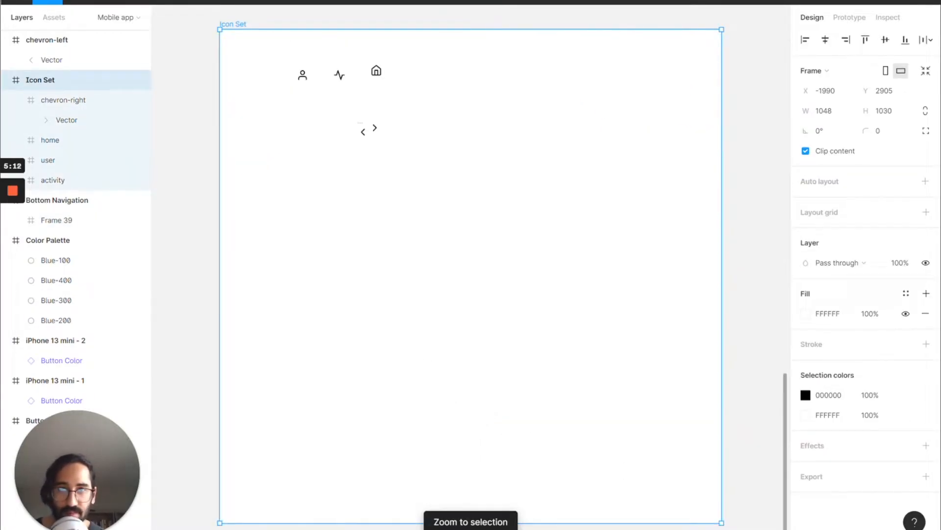
Step: Turn the user, activity and home icons in Icon Set into separate components
{"action": "left_click", "coordinate": [304, 75]}
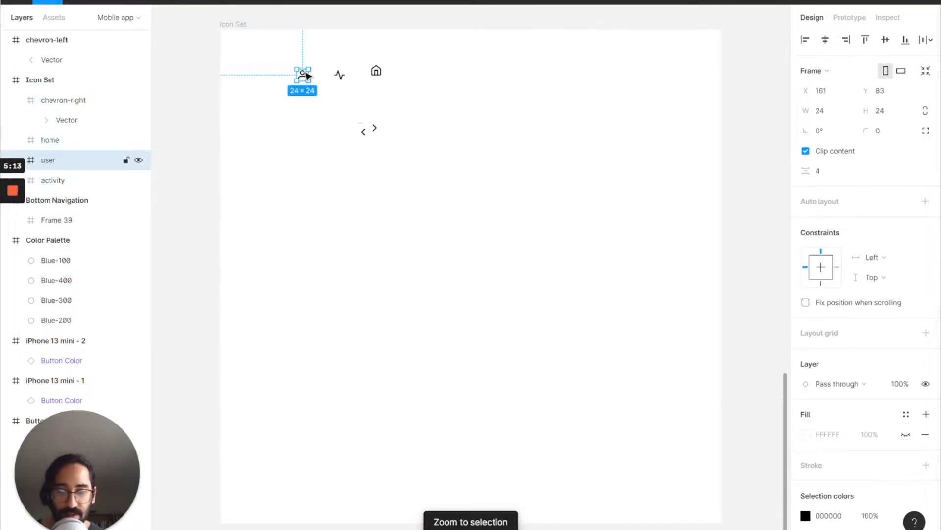
{"action": "key", "text": "ctrl+alt+k"}
{"action": "left_click", "coordinate": [341, 82]}
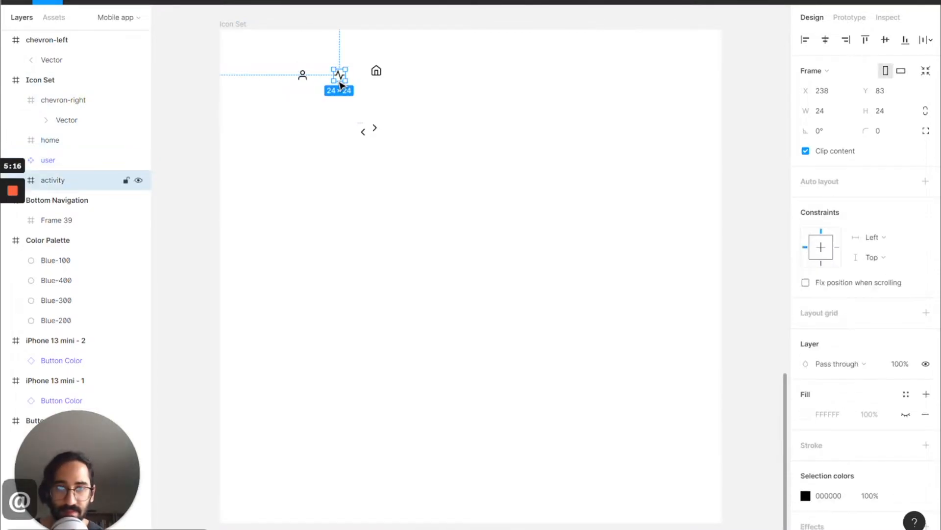
{"action": "key", "text": "ctrl+alt+k"}
{"action": "left_click", "coordinate": [375, 71]}
{"action": "key", "text": "ctrl+alt+k"}
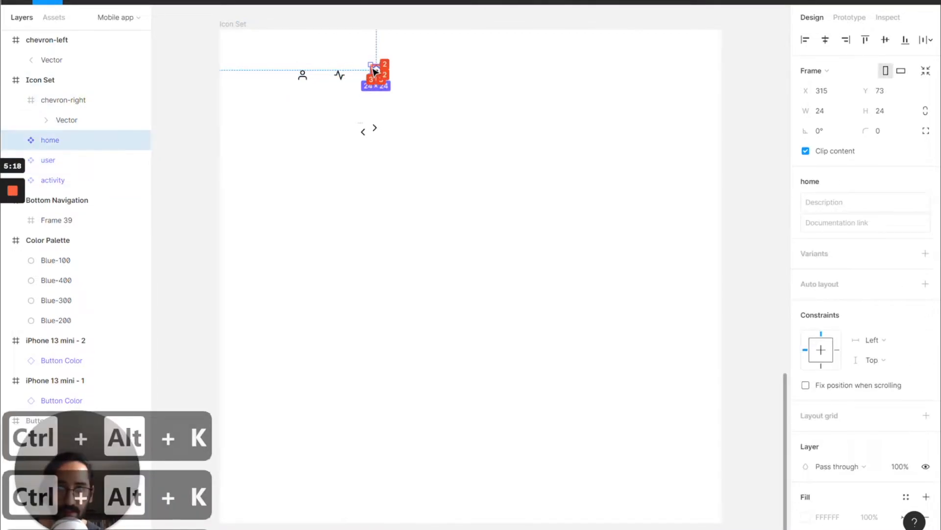
Step: Create components from the Vector inside chevron-left and from the chevron-right icon
{"action": "left_click", "coordinate": [363, 132]}
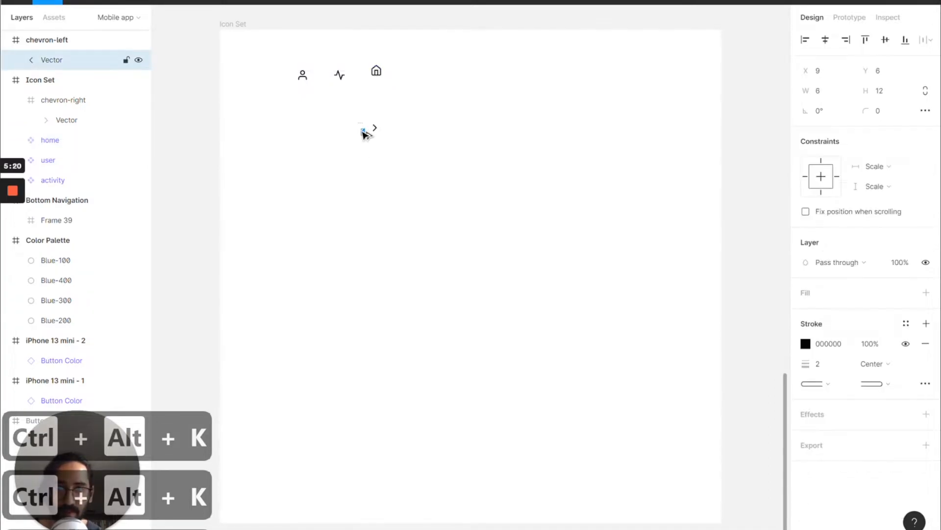
{"action": "key", "text": "ctrl+alt+k"}
{"action": "left_click", "coordinate": [375, 129]}
{"action": "key", "text": "ctrl+alt+k"}
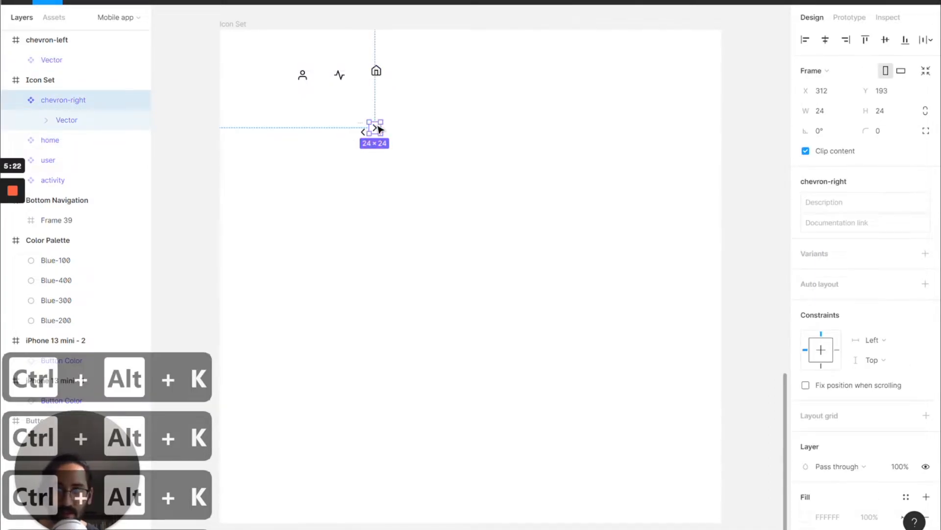
Step: Nest the chevron-left frame inside Icon Set and collapse the chevron-right layer
{"action": "left_click", "coordinate": [6, 39]}
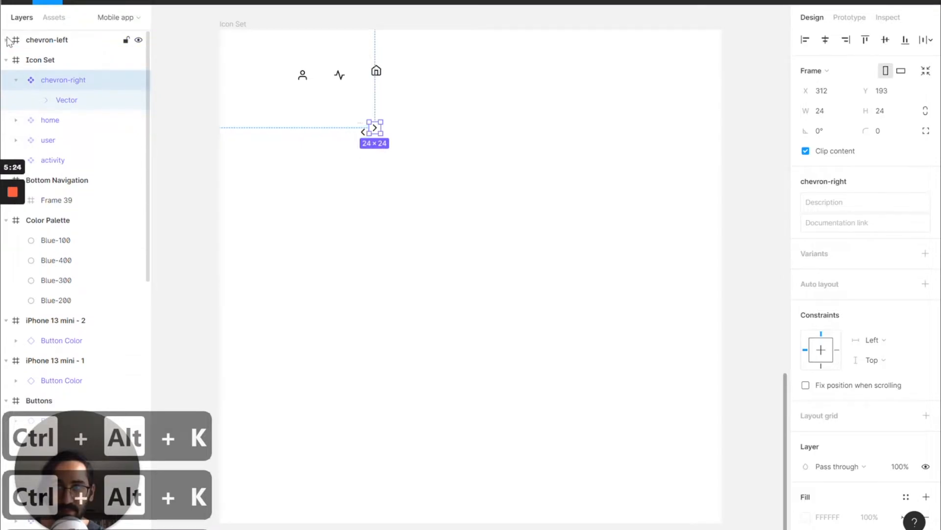
{"action": "left_click", "coordinate": [7, 40]}
{"action": "left_click", "coordinate": [11, 41]}
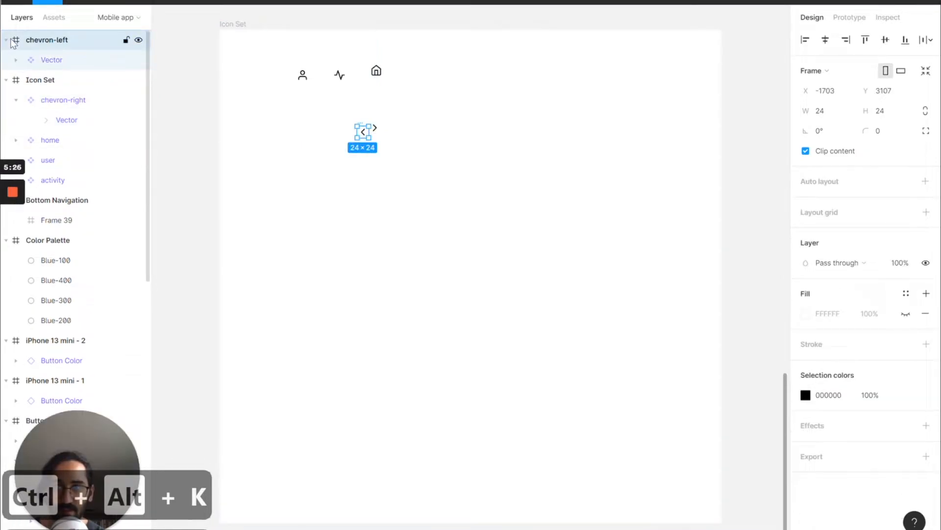
{"action": "left_click", "coordinate": [7, 40]}
{"action": "left_click_drag", "start_coordinate": [11, 44], "coordinate": [54, 63]}
{"action": "left_click", "coordinate": [16, 61]}
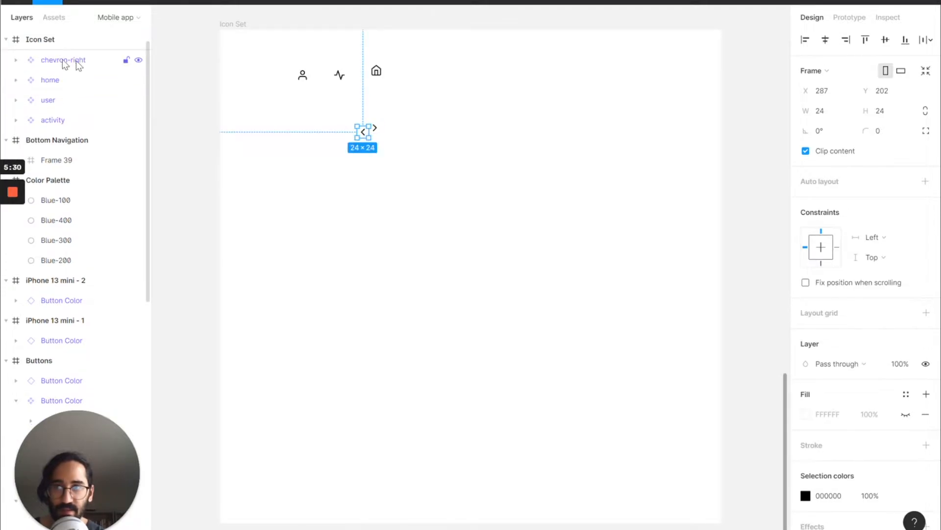
{"action": "scroll", "coordinate": [317, 154], "scroll_direction": "down", "scroll_amount": 1}
{"action": "scroll", "coordinate": [329, 171], "scroll_direction": "up", "scroll_amount": 2}
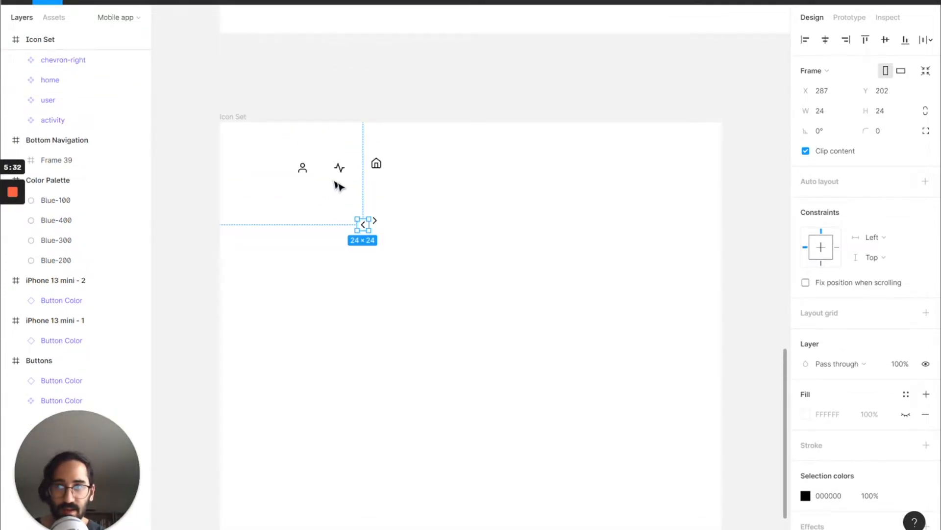
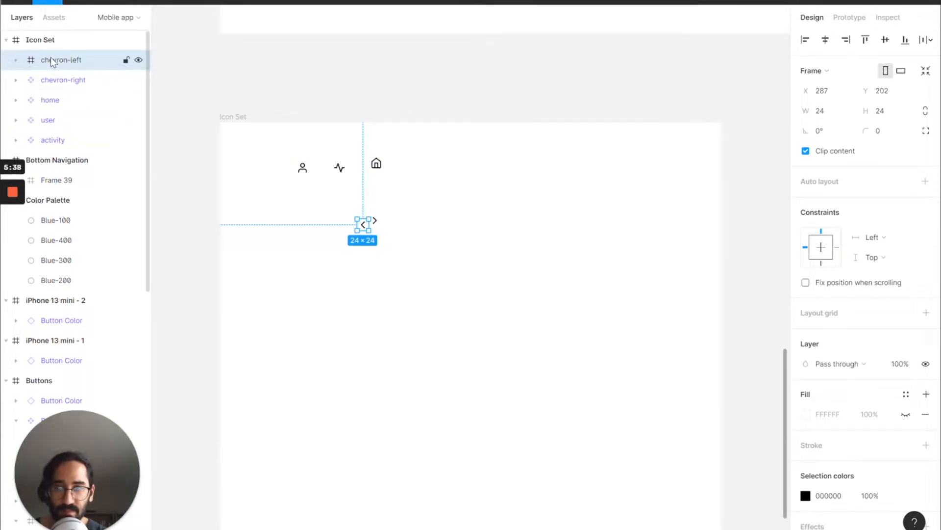
Step: Turn the chevron-left frame into a component and delete the stray Vector component outside Icon Set
{"action": "key", "text": "ctrl+alt+k"}
{"action": "left_click", "coordinate": [22, 45]}
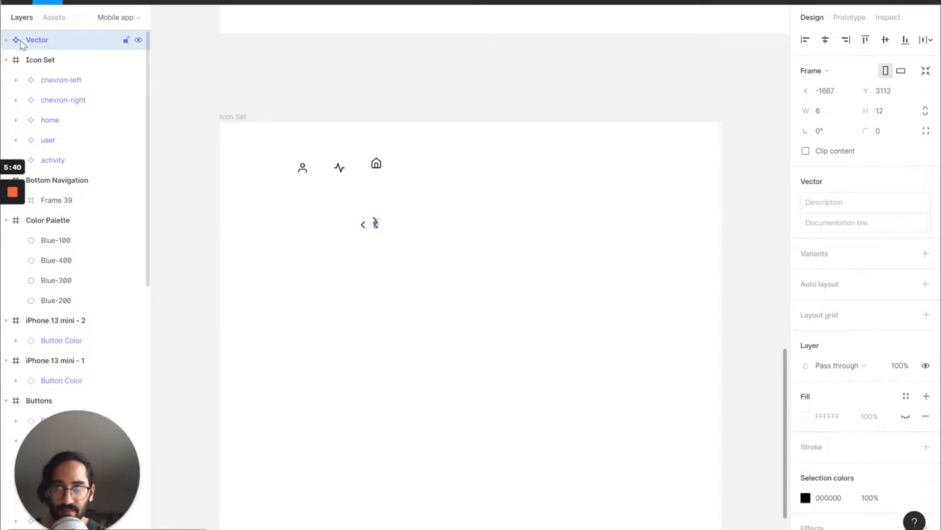
{"action": "key", "text": "ctrl+alt+k"}
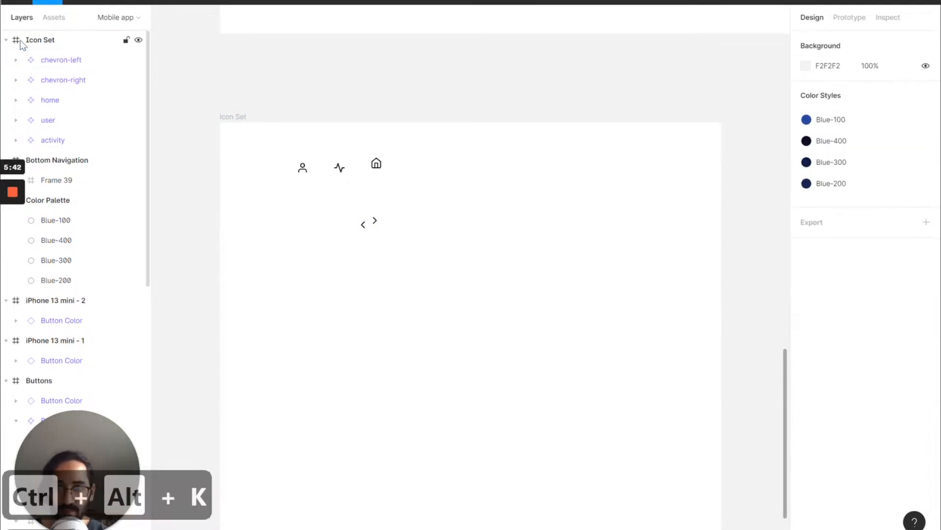
Step: Check that both chevrons are components and display the file's local component assets
{"action": "left_click", "coordinate": [359, 227]}
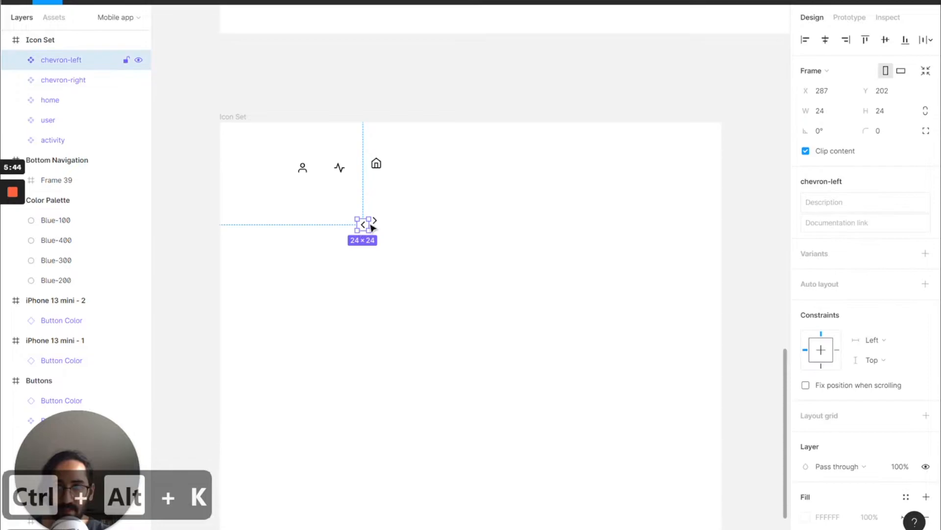
{"action": "left_click", "coordinate": [378, 221]}
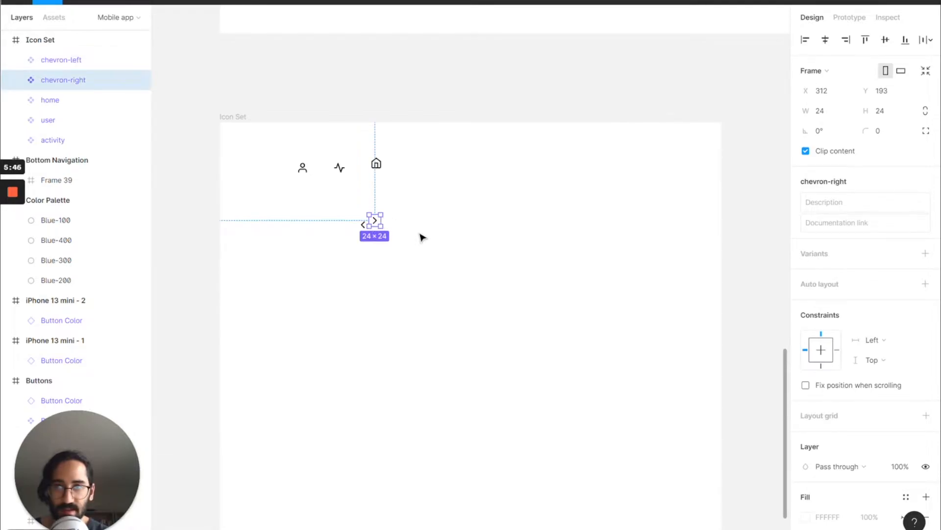
{"action": "left_click", "coordinate": [321, 148]}
{"action": "scroll", "coordinate": [321, 149], "scroll_direction": "left", "scroll_amount": 4}
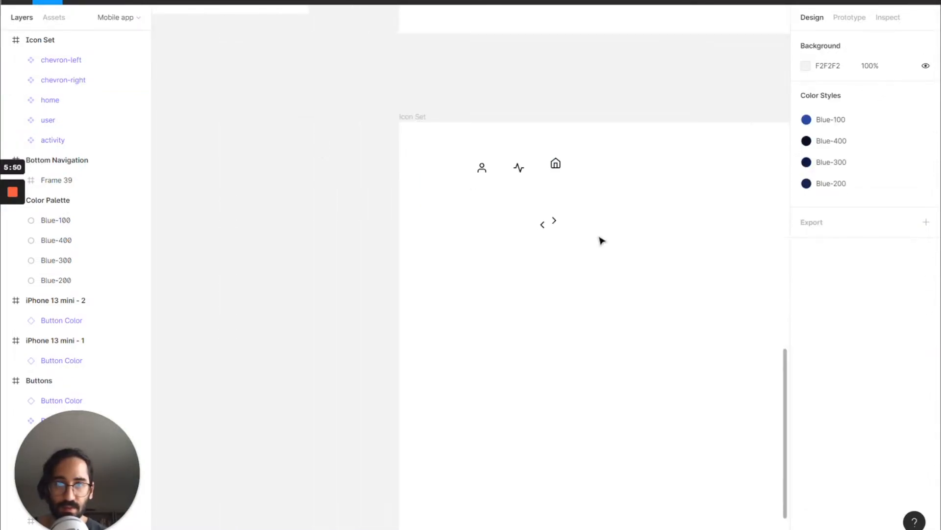
{"action": "left_click", "coordinate": [53, 18]}
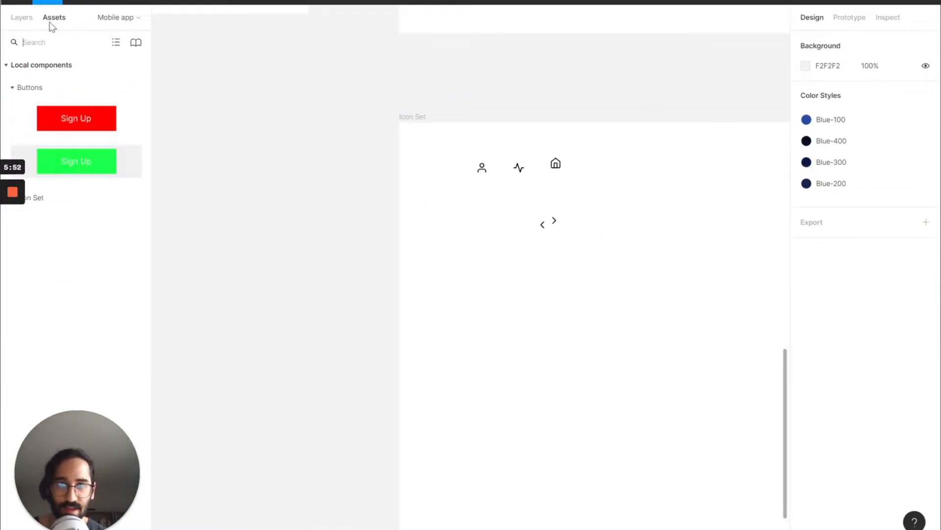
Step: Expand the Icon Set group in the local components and rename the dark blue pill frame in Bottom Navigation as Bottom Nav
{"action": "left_click", "coordinate": [35, 199]}
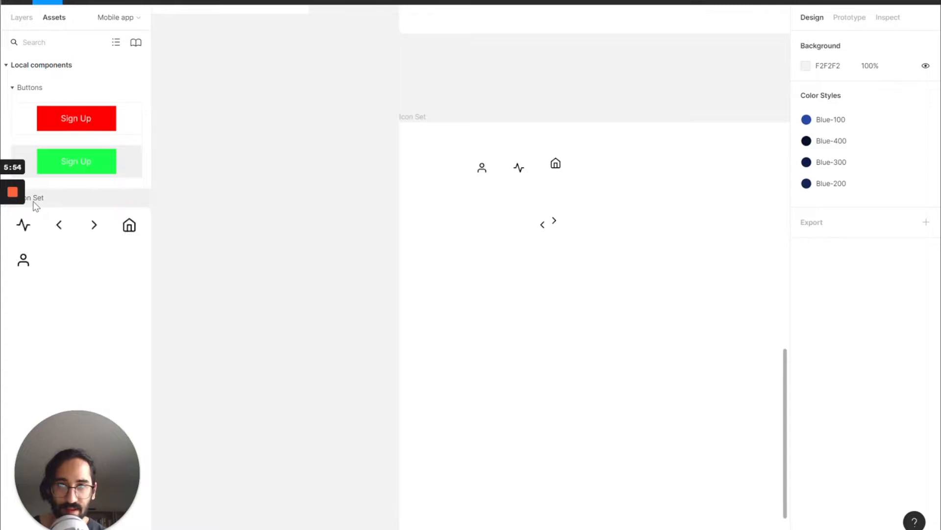
{"action": "left_click", "coordinate": [19, 19]}
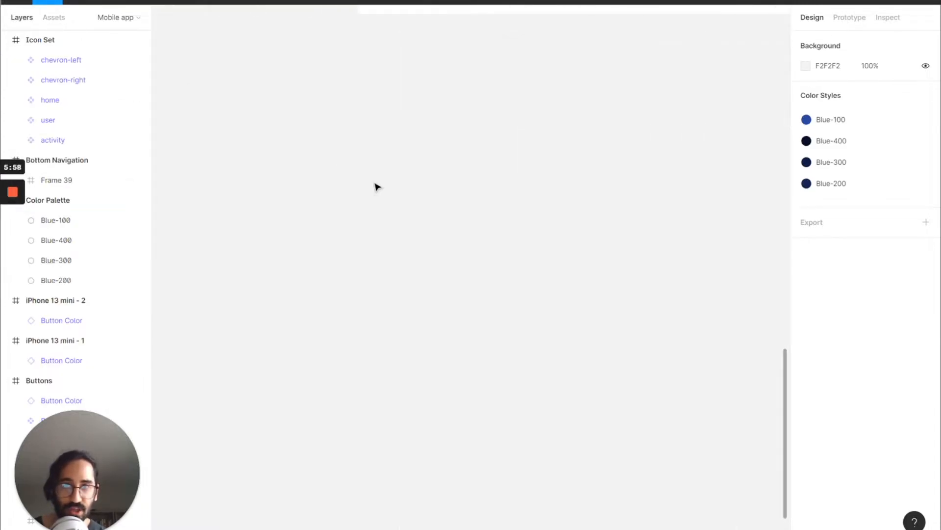
{"action": "scroll", "coordinate": [376, 185], "scroll_direction": "up", "scroll_amount": 10}
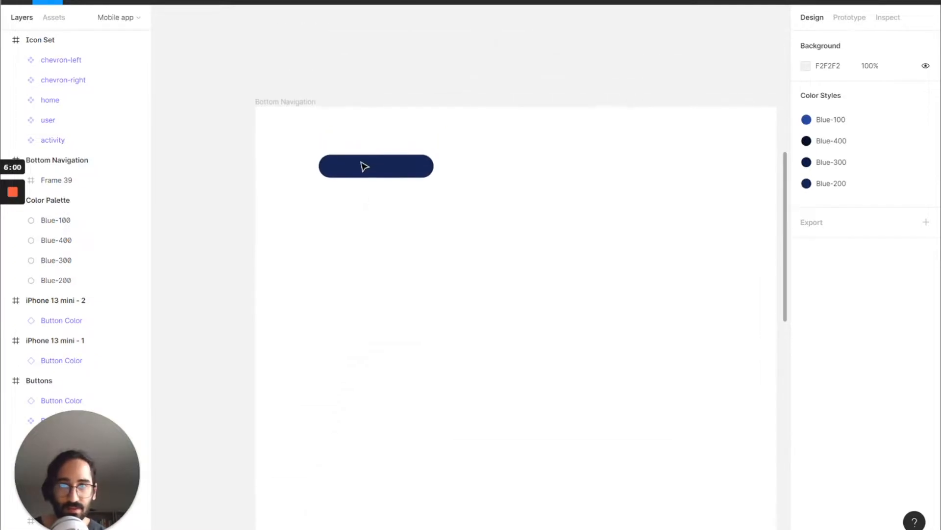
{"action": "left_click", "coordinate": [365, 167]}
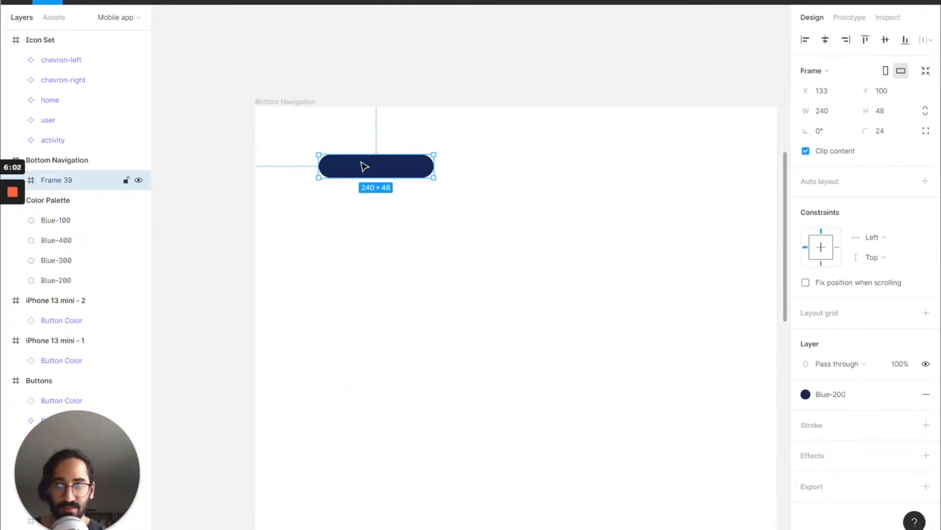
{"action": "double_click", "coordinate": [71, 179]}
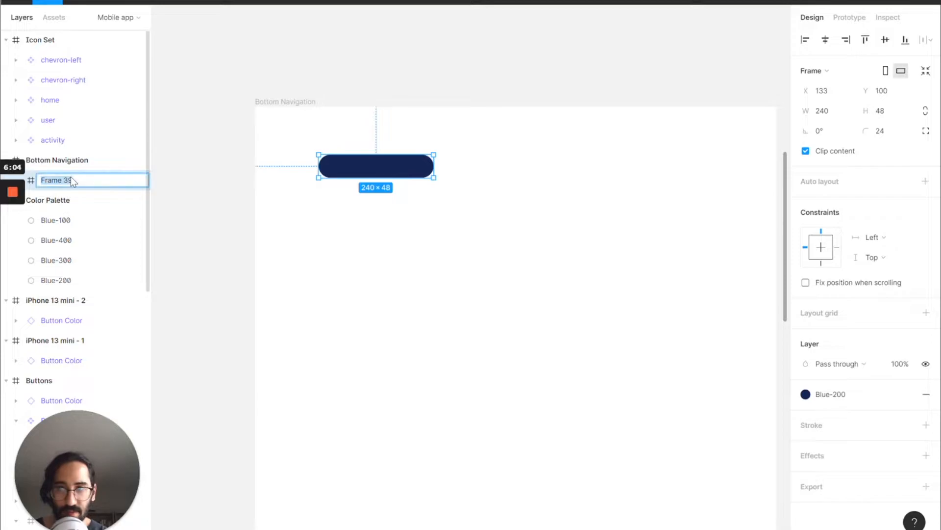
{"action": "type", "text": "Bottom Nav"}
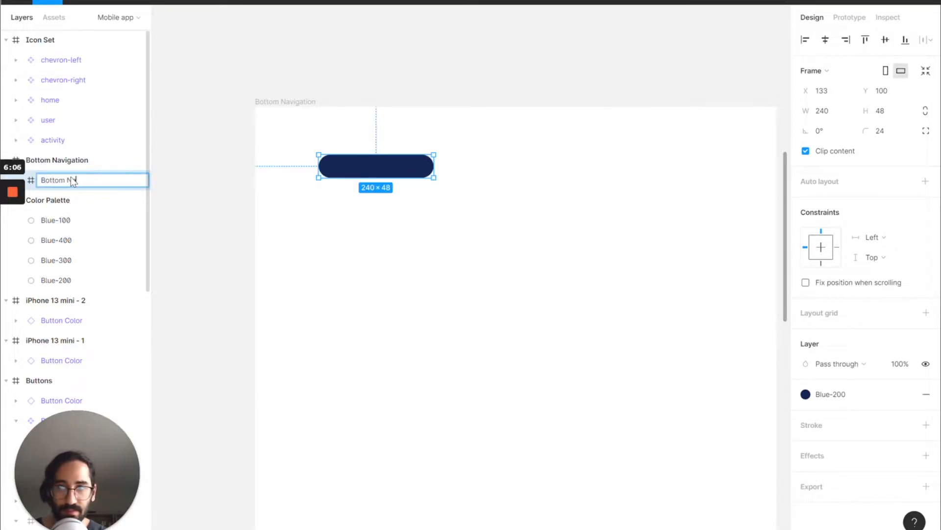
{"action": "key", "text": "Return"}
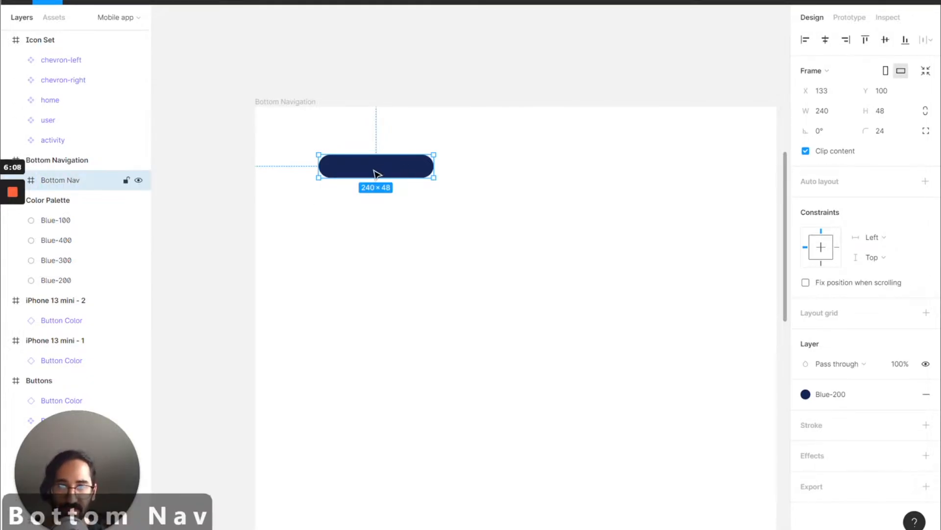
Step: Place instances of the home, activity and user icon components in a row inside the Bottom Nav pill
{"action": "left_click", "coordinate": [54, 17]}
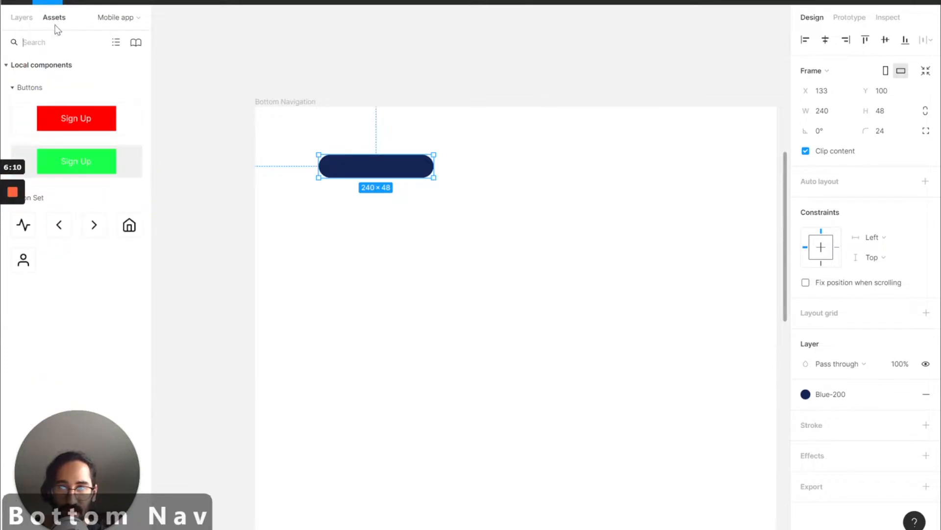
{"action": "left_click_drag", "start_coordinate": [130, 225], "coordinate": [336, 169]}
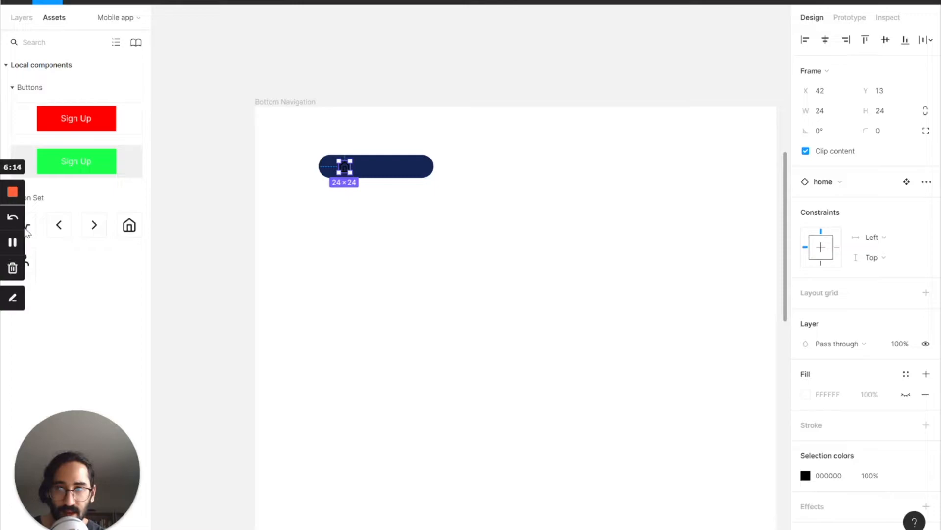
{"action": "left_click_drag", "start_coordinate": [35, 229], "coordinate": [384, 174]}
{"action": "left_click_drag", "start_coordinate": [33, 260], "coordinate": [427, 166]}
{"action": "left_click", "coordinate": [431, 208]}
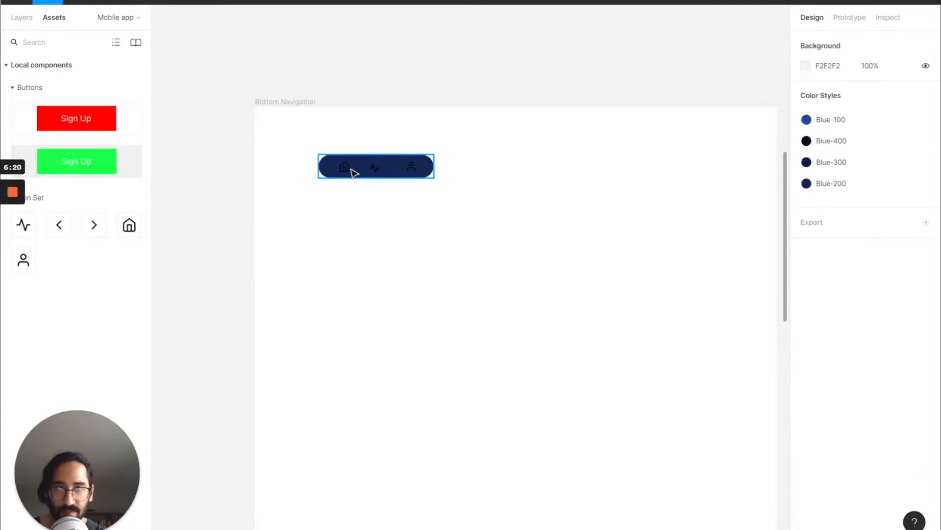
Step: Recolor the user, activity and home icons inside Bottom Nav to FFFFFF
{"action": "left_click", "coordinate": [352, 171]}
{"action": "left_click", "coordinate": [21, 17]}
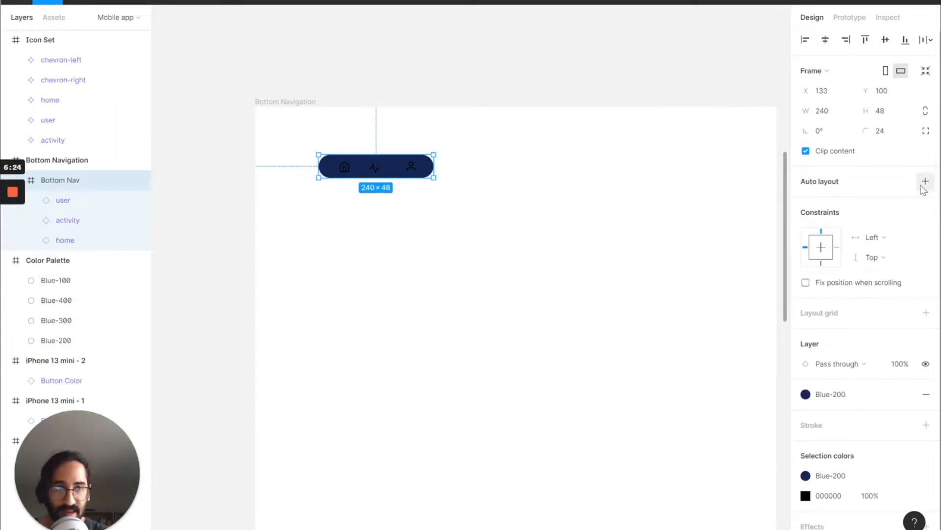
{"action": "left_click", "coordinate": [70, 199]}
{"action": "left_click", "coordinate": [64, 236], "text": "shift"}
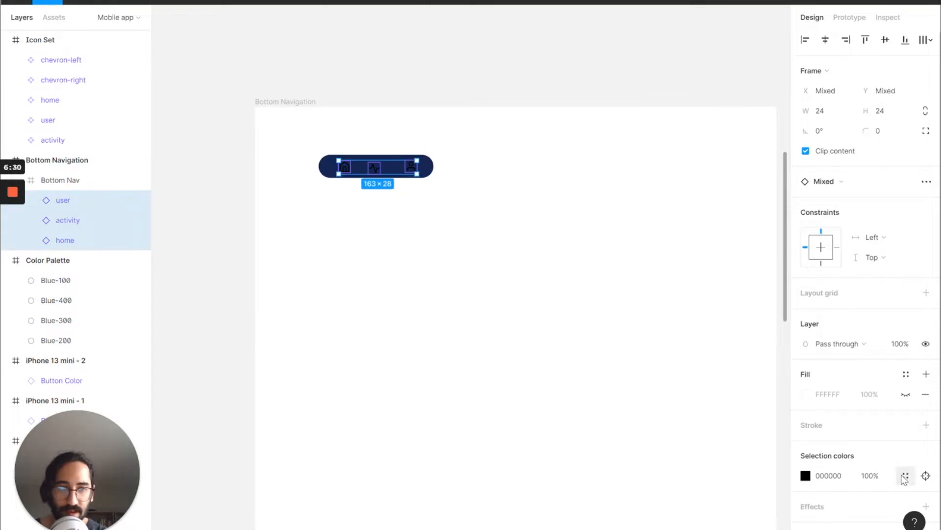
{"action": "left_click", "coordinate": [845, 476]}
{"action": "type", "text": "FFFFFF"}
{"action": "key", "text": "Return"}
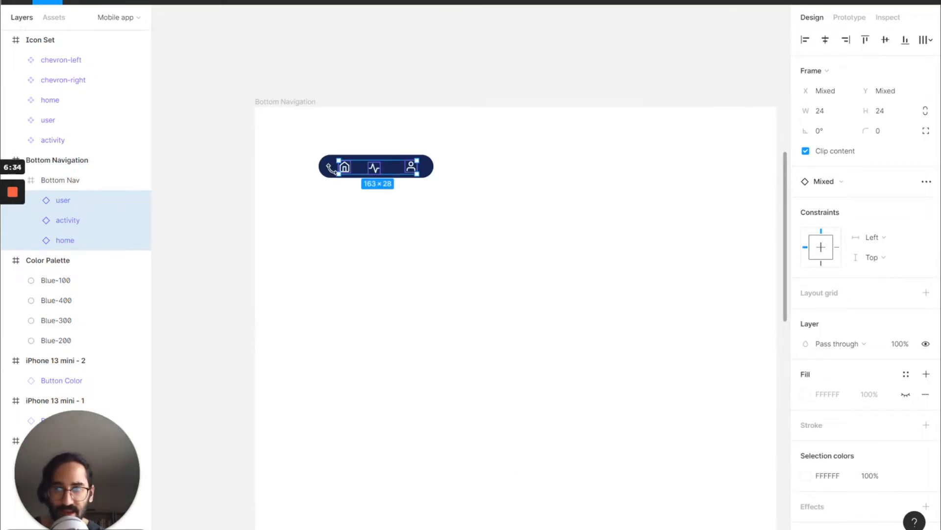
Step: Apply auto layout to the Bottom Nav frame and align its items to the center
{"action": "left_click", "coordinate": [331, 167]}
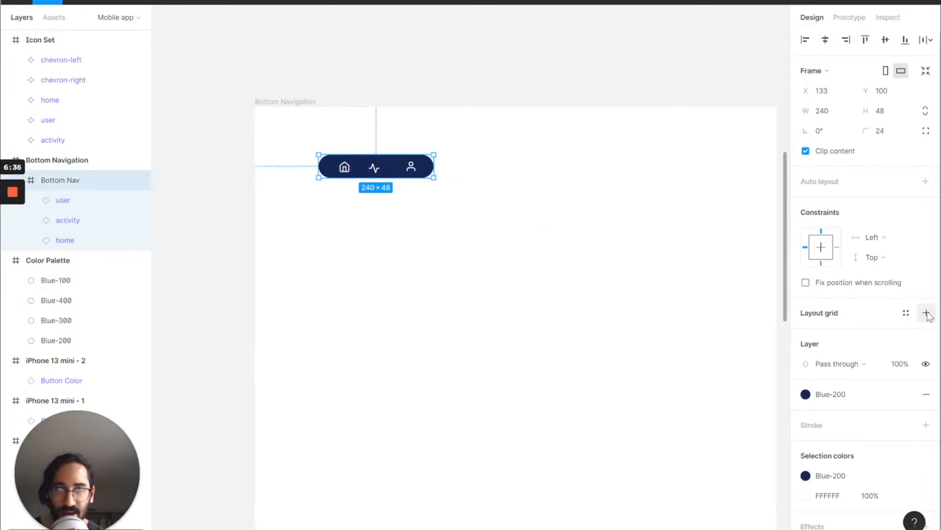
{"action": "left_click", "coordinate": [926, 182]}
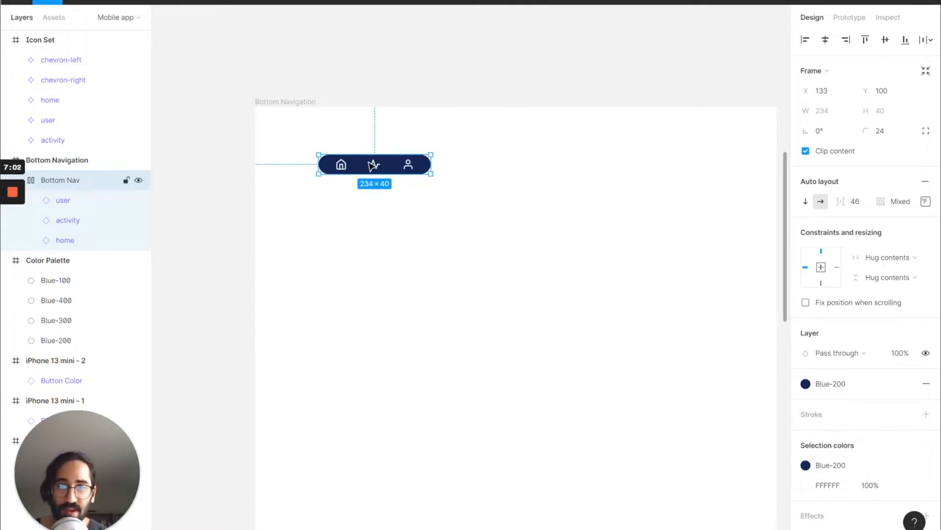
{"action": "scroll", "coordinate": [372, 167], "scroll_direction": "up", "scroll_amount": 5}
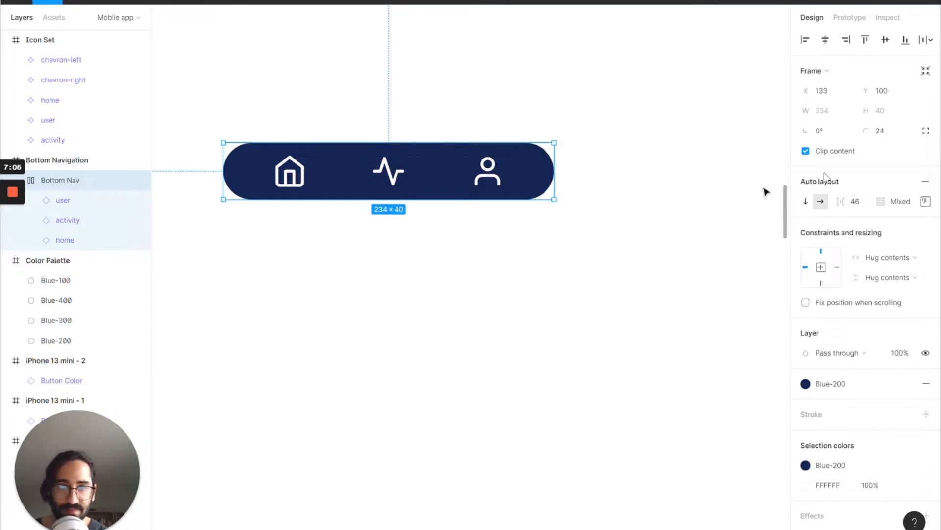
{"action": "left_click", "coordinate": [925, 202]}
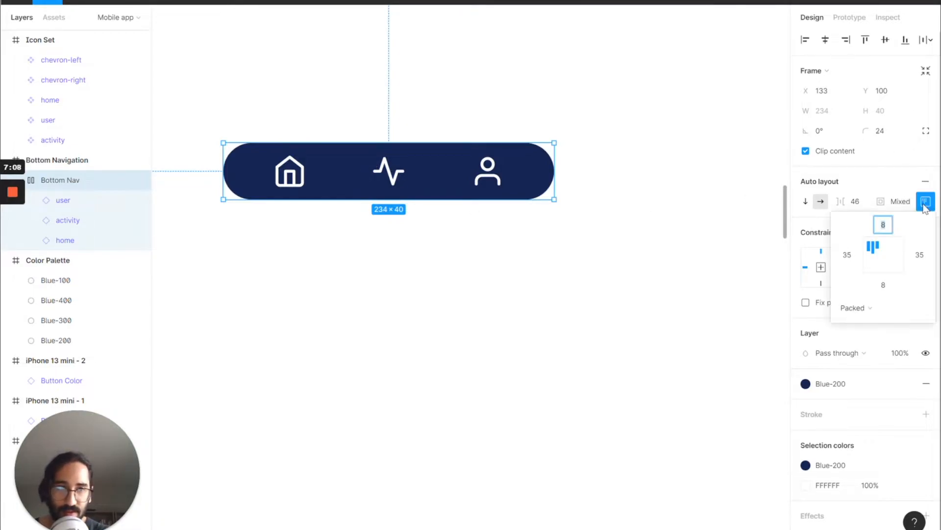
{"action": "left_click", "coordinate": [882, 255]}
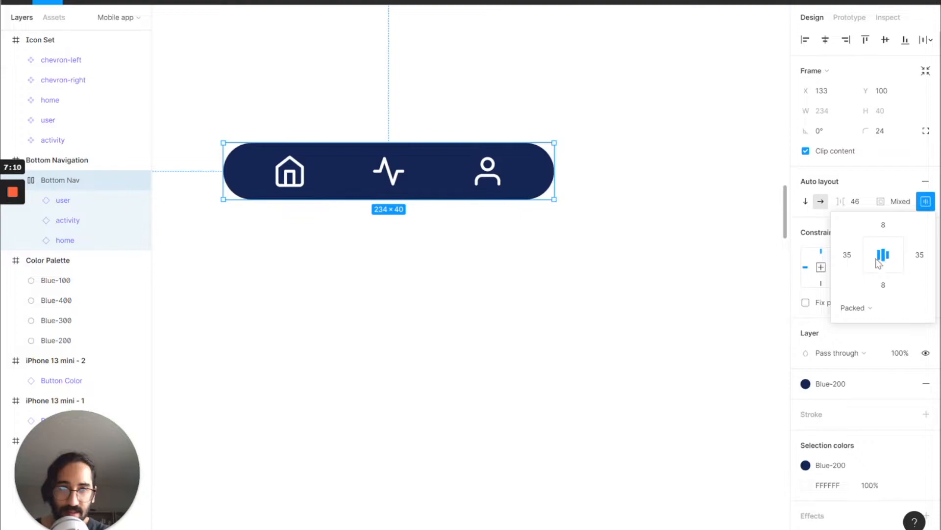
Step: Set Bottom Nav's spacing between items to 36 and its left and right padding to 48
{"action": "left_click", "coordinate": [863, 202]}
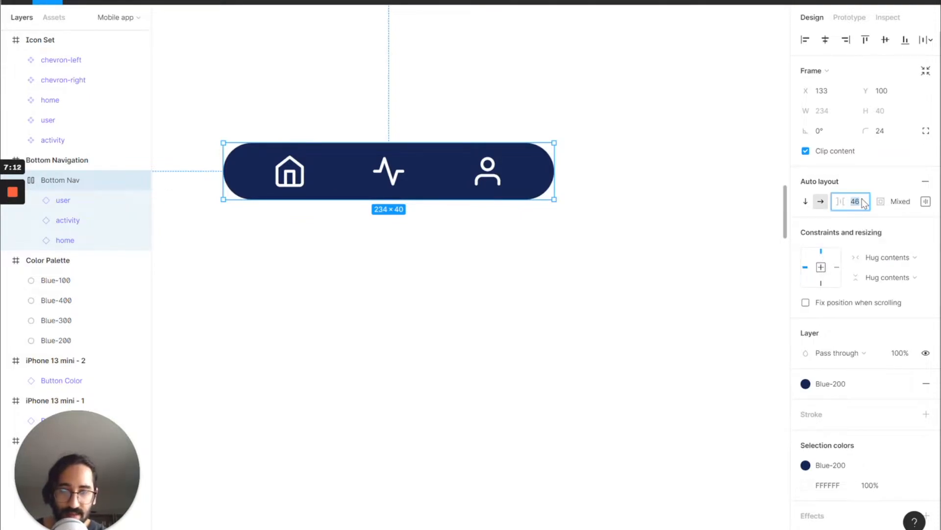
{"action": "type", "text": "36"}
{"action": "key", "text": "Return"}
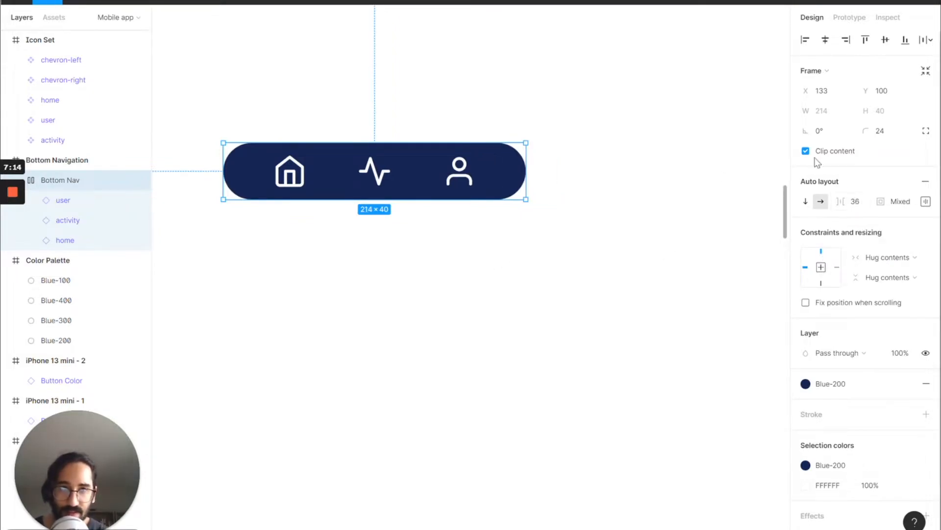
{"action": "left_click", "coordinate": [928, 201]}
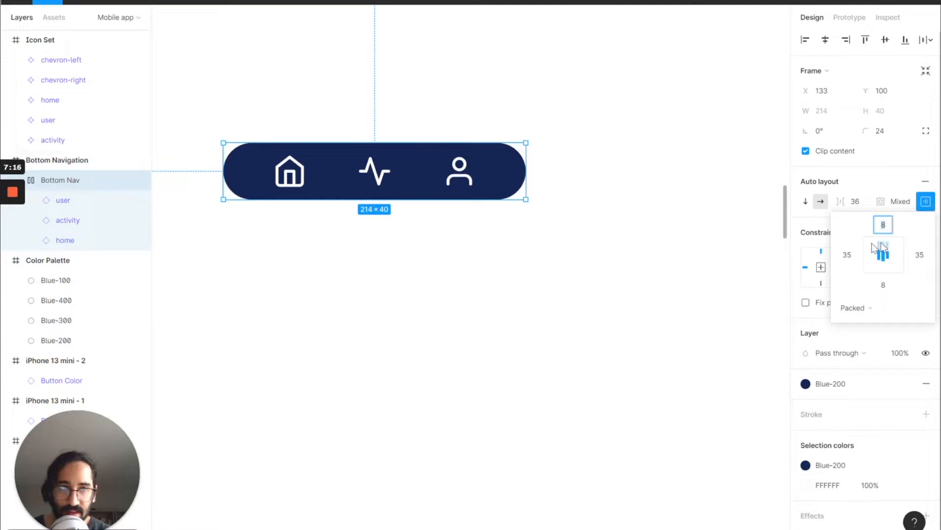
{"action": "left_click", "coordinate": [848, 255]}
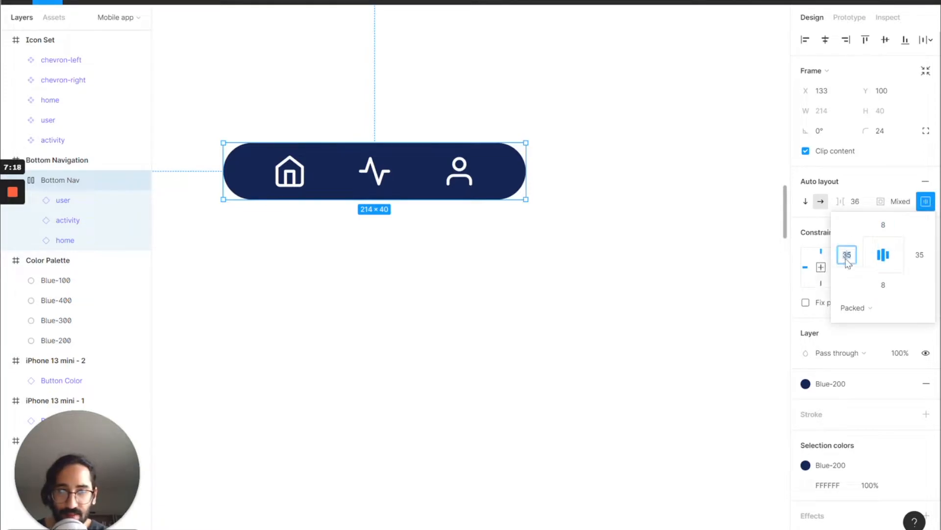
{"action": "type", "text": "48"}
{"action": "key", "text": "Return"}
{"action": "left_click", "coordinate": [920, 255]}
{"action": "type", "text": "48"}
{"action": "key", "text": "Return"}
{"action": "left_click", "coordinate": [653, 297]}
Step: Set Bottom Nav's top and bottom padding to 12
{"action": "scroll", "coordinate": [653, 296], "scroll_direction": "up", "scroll_amount": 1}
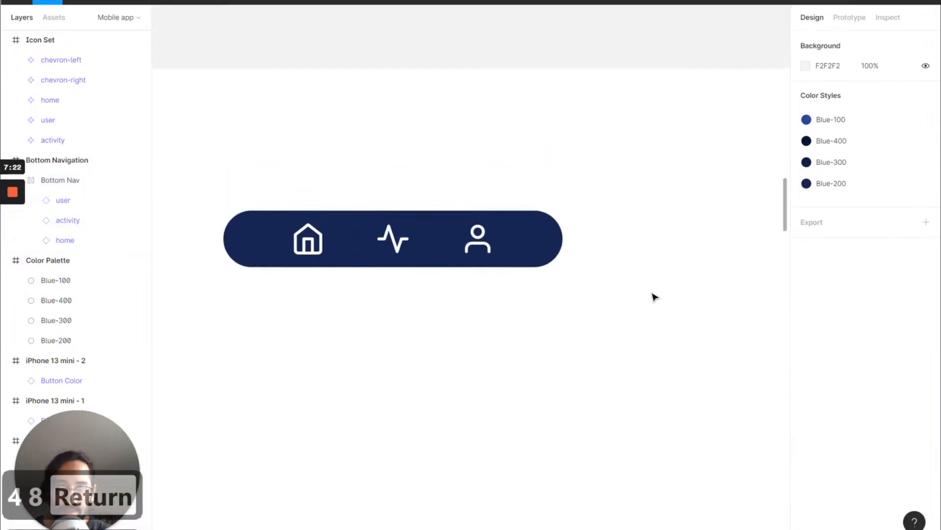
{"action": "scroll", "coordinate": [653, 296], "scroll_direction": "down", "scroll_amount": 5}
{"action": "scroll", "coordinate": [653, 297], "scroll_direction": "up", "scroll_amount": 1}
{"action": "scroll", "coordinate": [654, 297], "scroll_direction": "up", "scroll_amount": 1}
{"action": "left_click", "coordinate": [553, 347]}
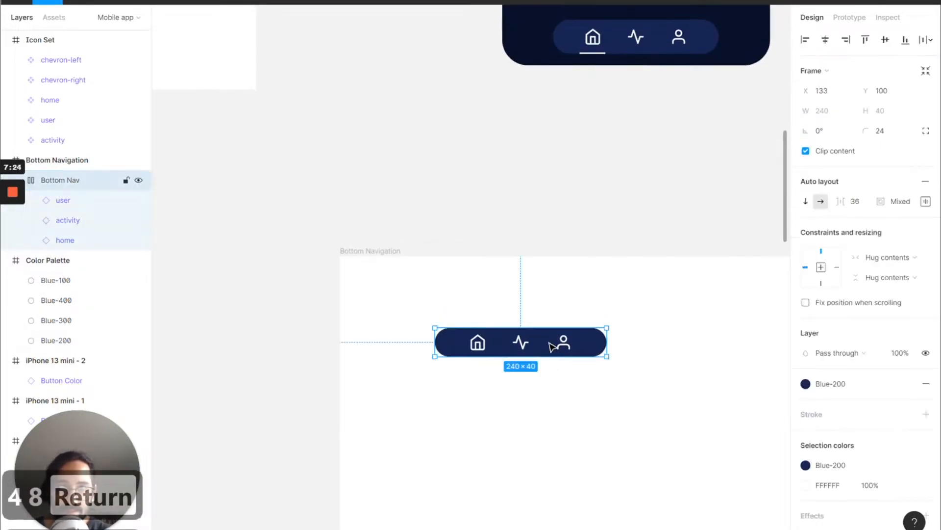
{"action": "scroll", "coordinate": [550, 345], "scroll_direction": "right", "scroll_amount": 2}
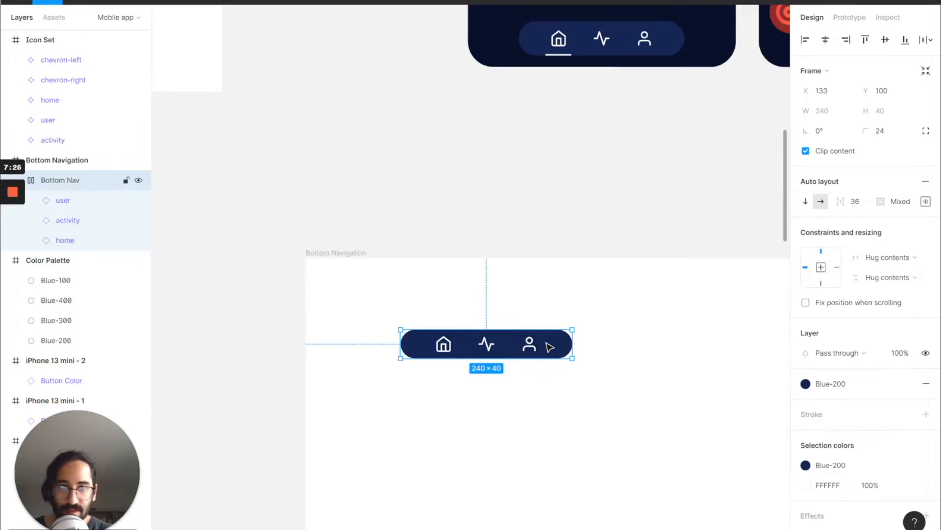
{"action": "left_click", "coordinate": [926, 201]}
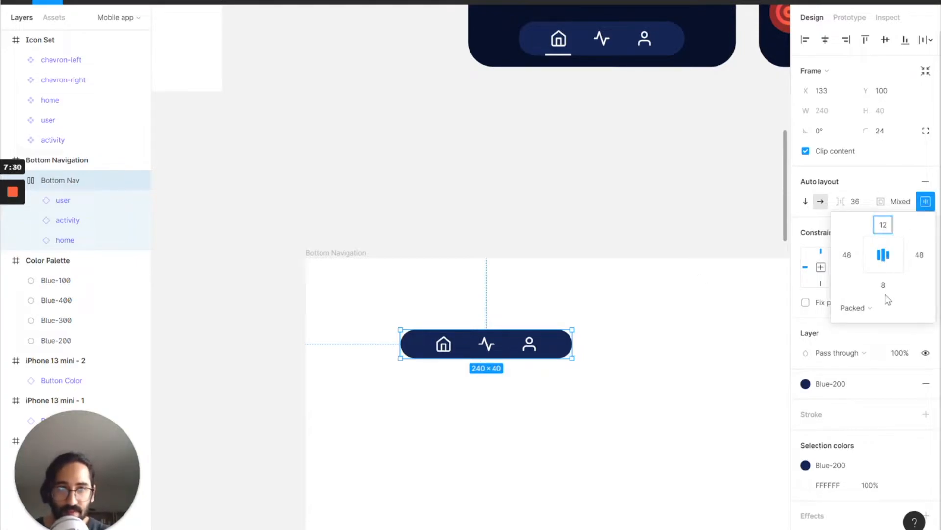
{"action": "key", "text": "Return"}
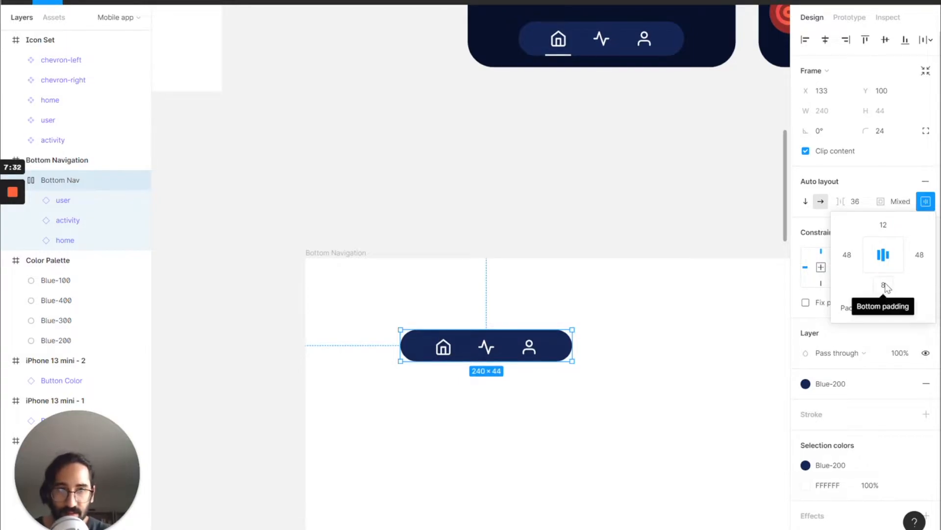
{"action": "left_click", "coordinate": [884, 285]}
{"action": "type", "text": "12"}
{"action": "key", "text": "Return"}
{"action": "left_click", "coordinate": [662, 387]}
Step: Compare Bottom Nav with the navigation bar in the app mockup and turn the Bottom Nav frame into a component
{"action": "left_click", "coordinate": [510, 332]}
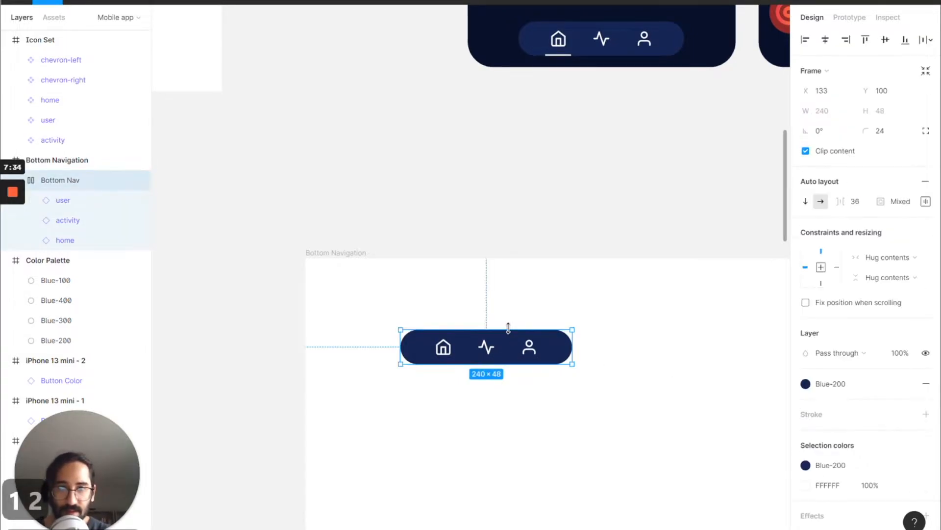
{"action": "left_click", "coordinate": [612, 43]}
{"action": "left_click", "coordinate": [485, 359]}
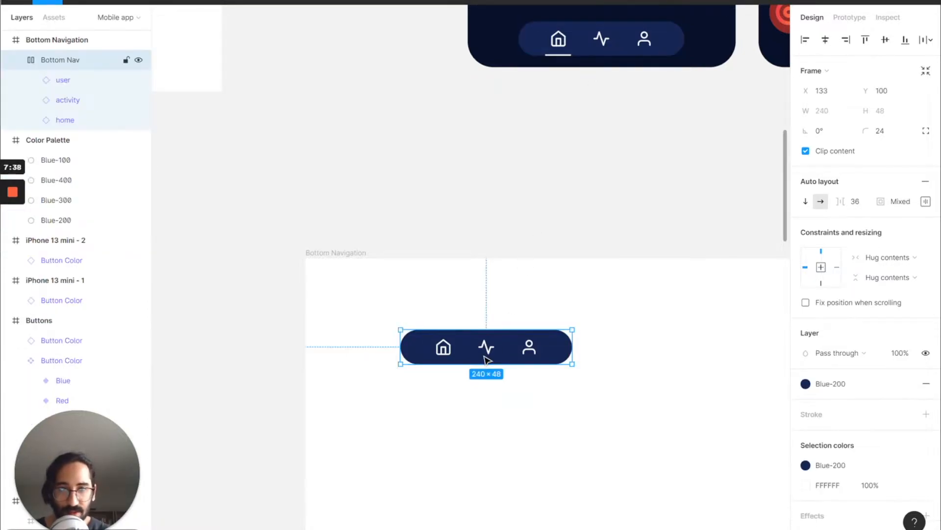
{"action": "scroll", "coordinate": [485, 360], "scroll_direction": "down", "scroll_amount": 1}
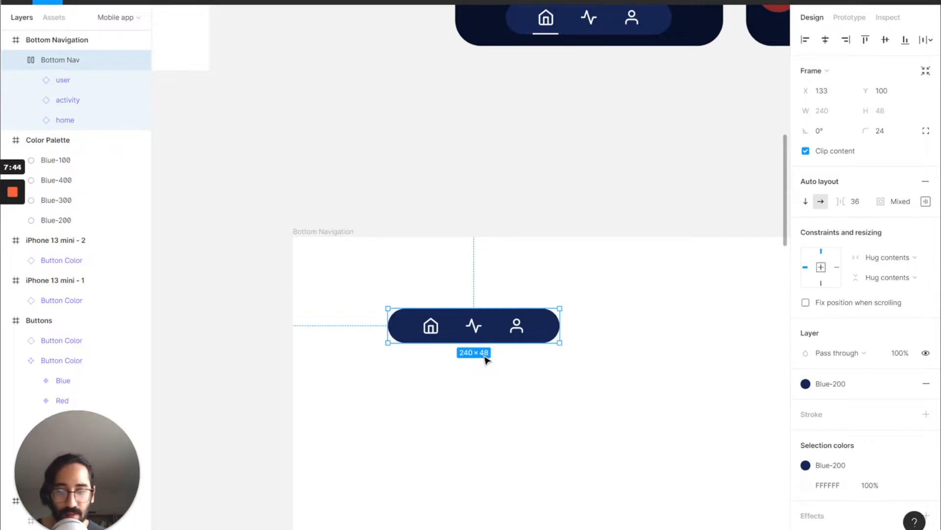
{"action": "key", "text": "ctrl+alt+k"}
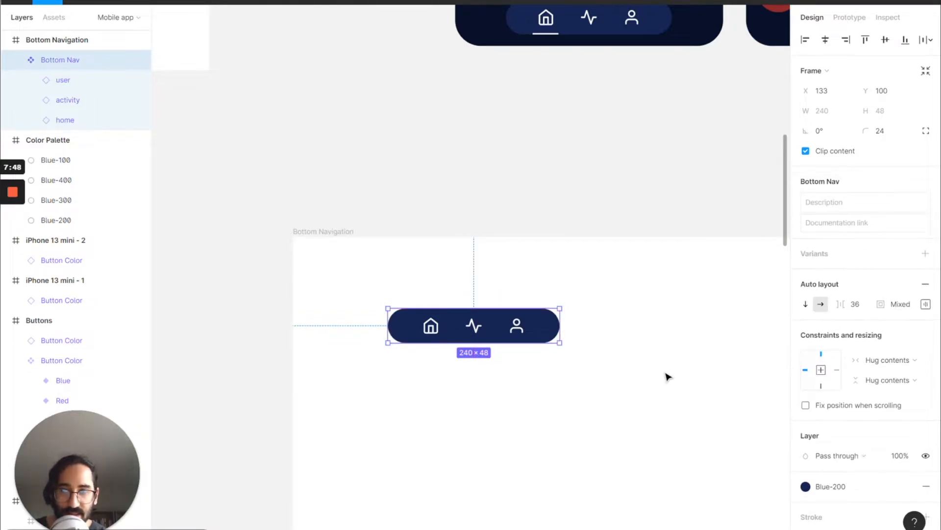
Step: Add a second variant to the Bottom Nav component and select its Default variant
{"action": "scroll", "coordinate": [667, 376], "scroll_direction": "up", "scroll_amount": 1}
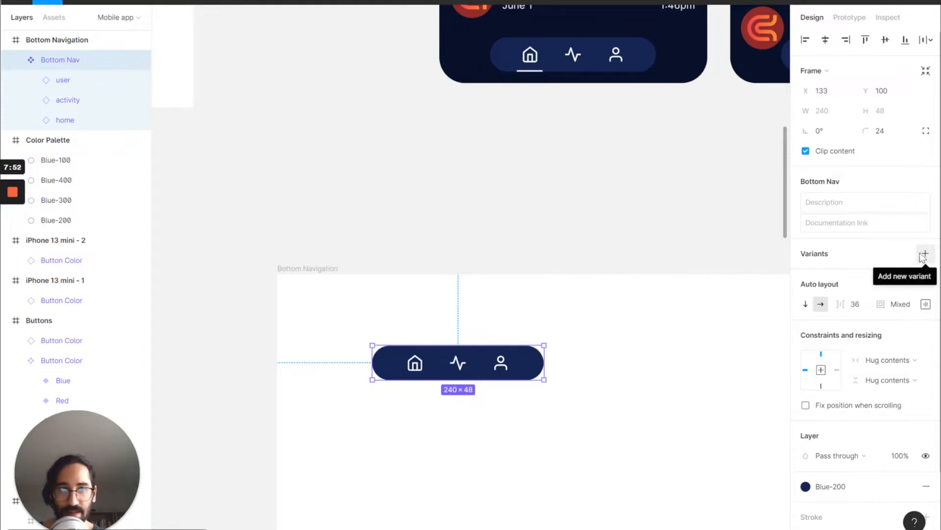
{"action": "left_click", "coordinate": [925, 255]}
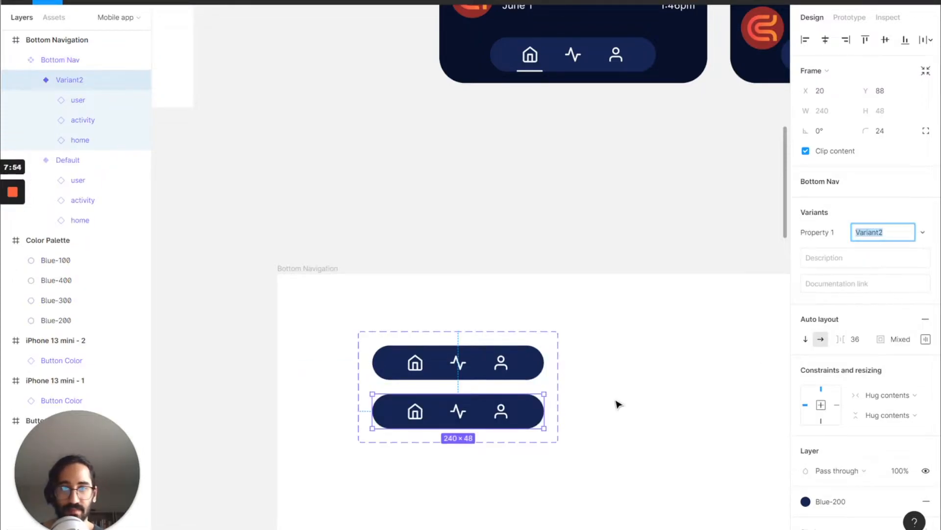
{"action": "left_click", "coordinate": [544, 339]}
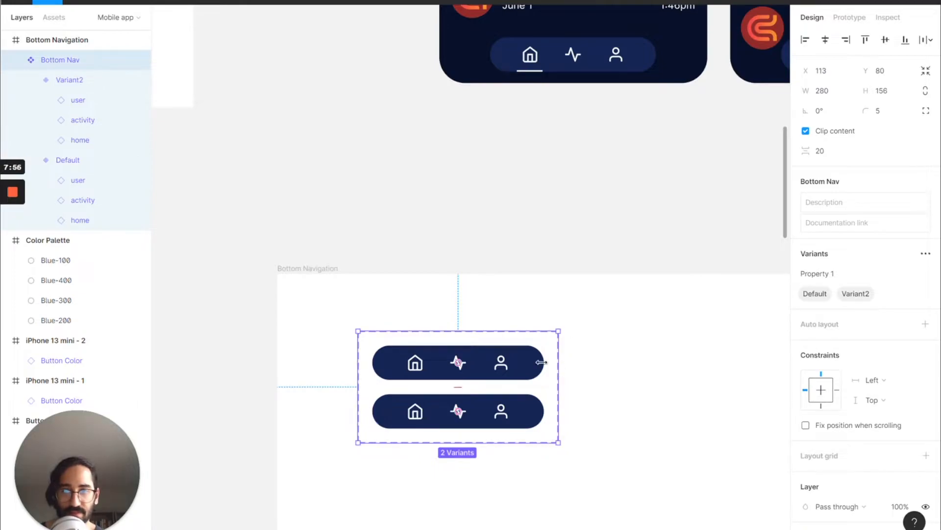
{"action": "left_click", "coordinate": [521, 365]}
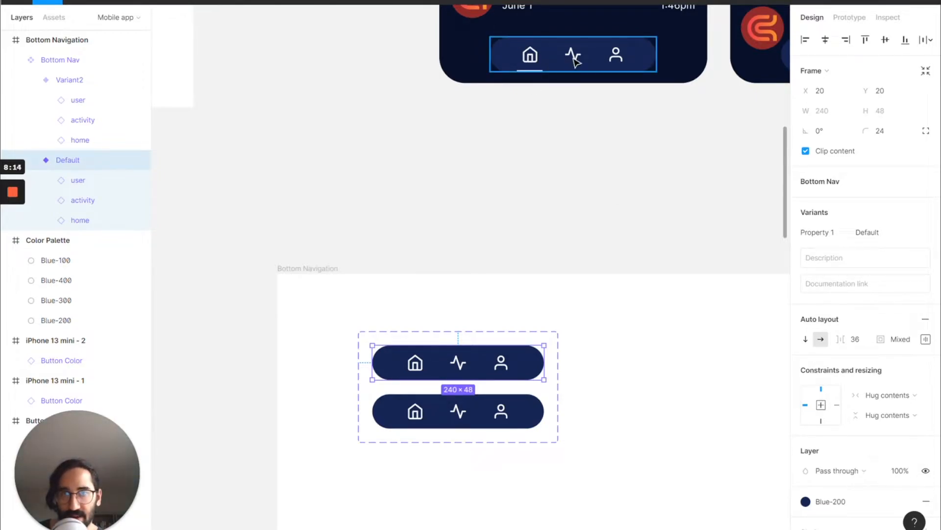
Step: Rename the Bottom Nav component set's variant property to PickedScreen
{"action": "double_click", "coordinate": [614, 57]}
{"action": "left_click", "coordinate": [622, 165]}
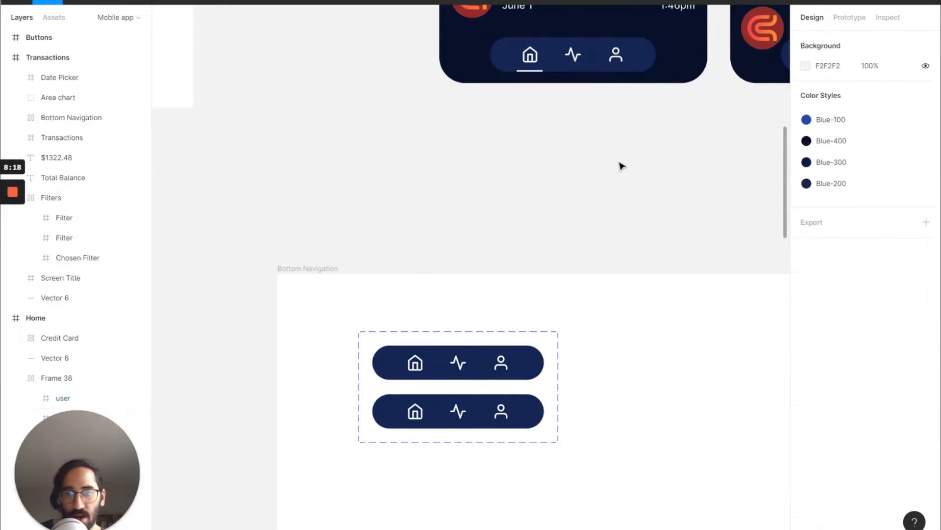
{"action": "left_click", "coordinate": [397, 367]}
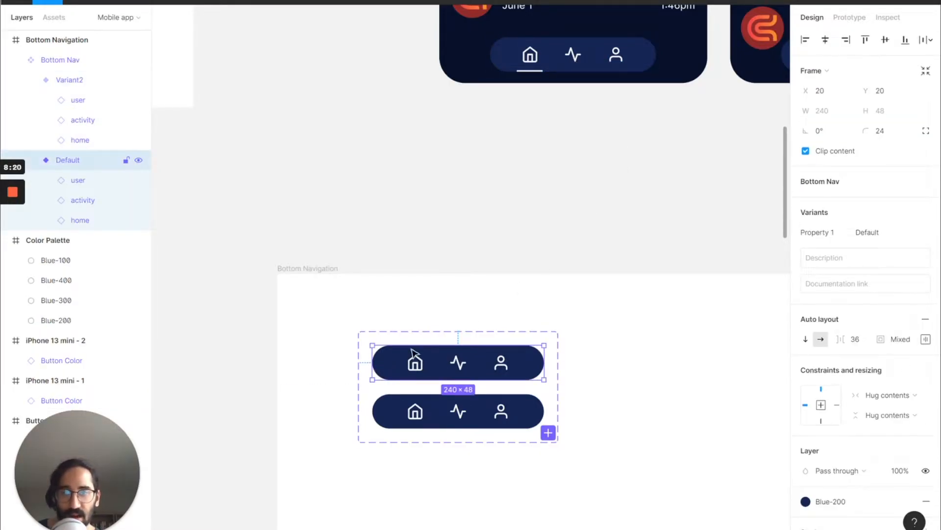
{"action": "left_click", "coordinate": [418, 335]}
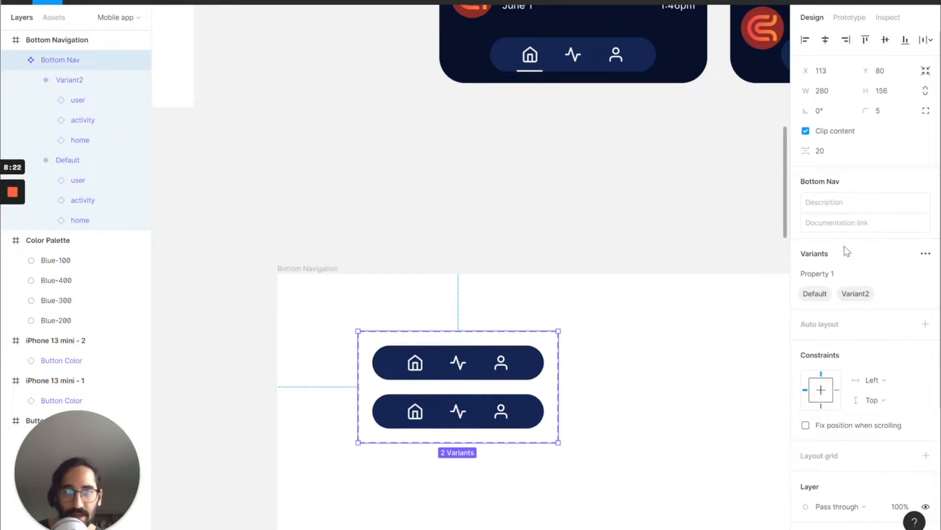
{"action": "double_click", "coordinate": [837, 272]}
{"action": "type", "text": "Pivkef"}
{"action": "key", "text": "BackSpace"}
{"action": "key", "text": "BackSpace"}
{"action": "key", "text": "BackSpace"}
{"action": "key", "text": "BackSpace"}
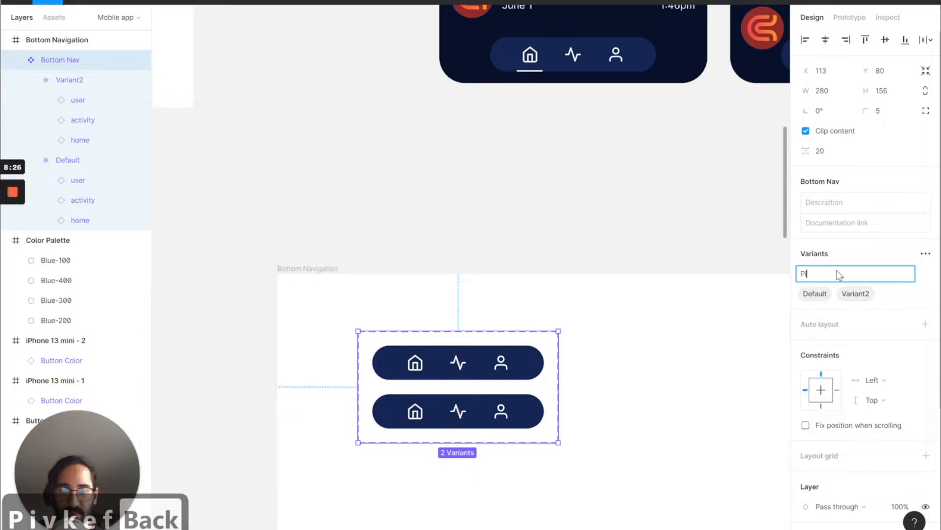
{"action": "type", "text": "ckedScreen"}
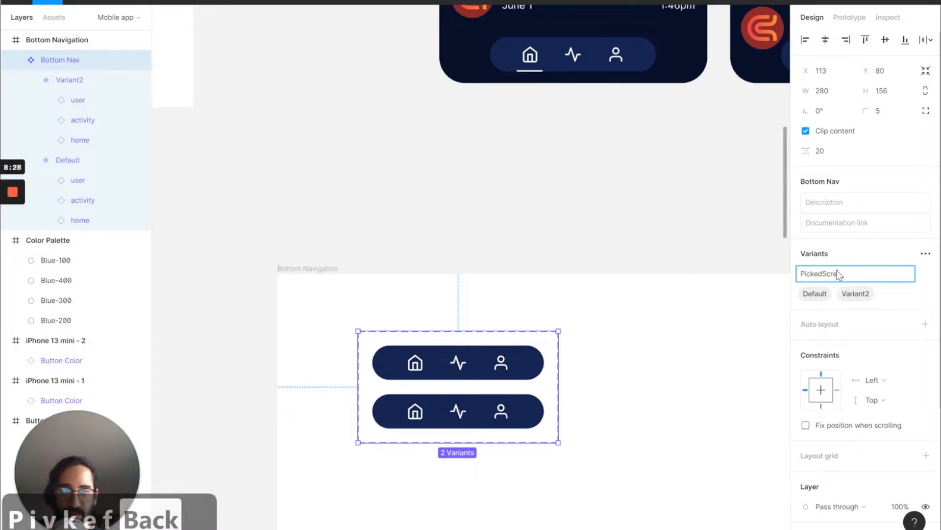
{"action": "key", "text": "Return"}
{"action": "scroll", "coordinate": [863, 382], "scroll_direction": "down", "scroll_amount": 2}
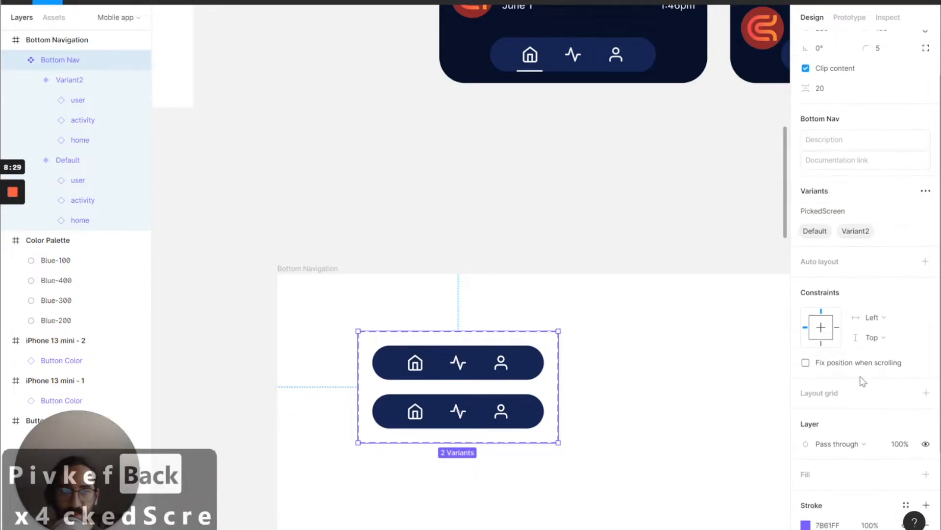
Step: Try to start a Pen path below the home icon in Bottom Nav's Default variant, and undo it
{"action": "left_click", "coordinate": [483, 362]}
{"action": "scroll", "coordinate": [411, 398], "scroll_direction": "up", "scroll_amount": 8}
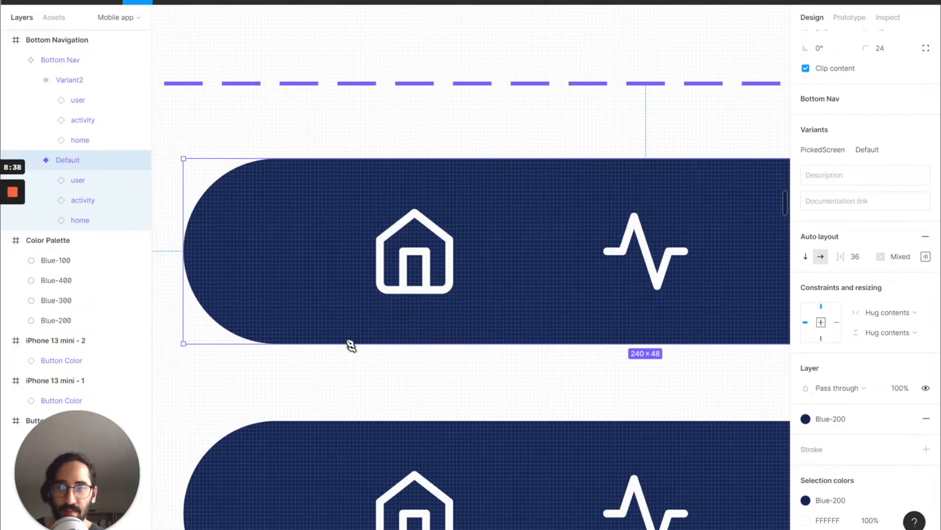
{"action": "left_click", "coordinate": [424, 326]}
{"action": "key", "text": "ctrl+z"}
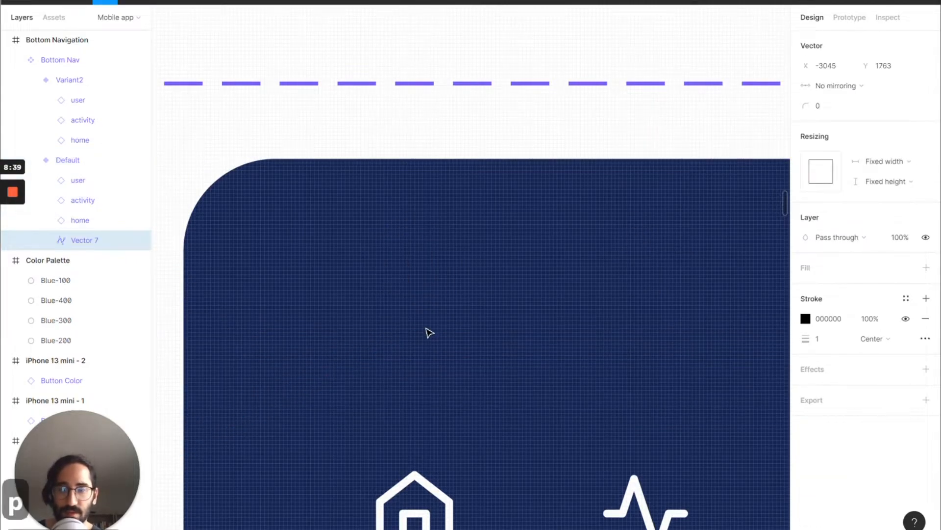
{"action": "key", "text": "ctrl+z"}
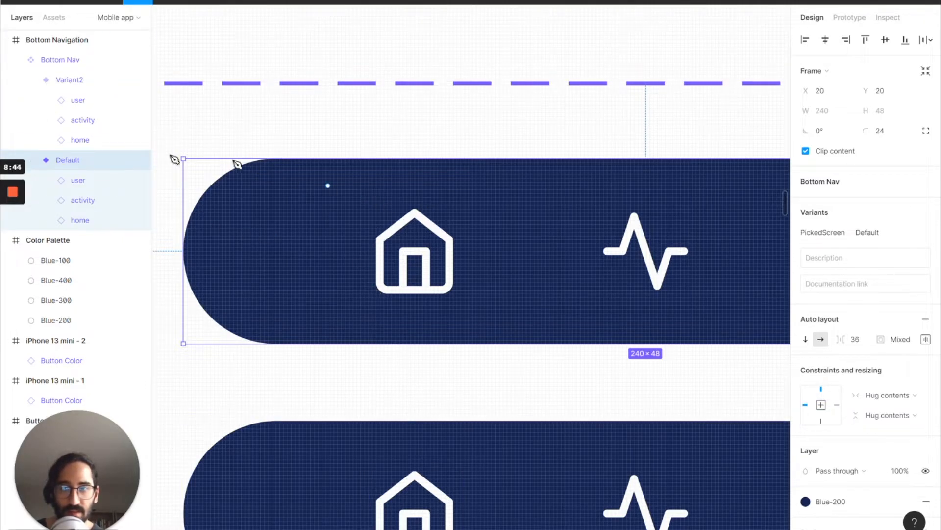
{"action": "key", "text": "ctrl+z"}
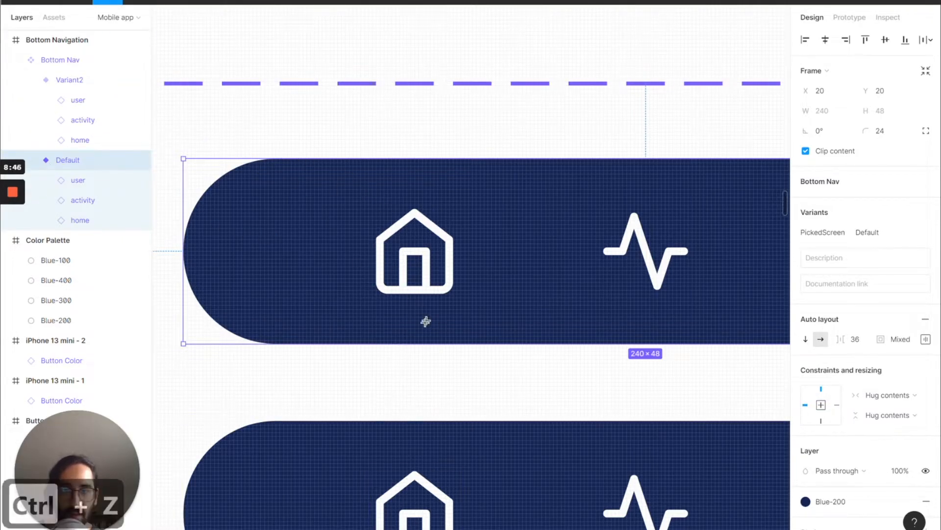
Step: Try to add a horizontal line about 35 wide as the home icon's underline in the Default variant and check its layer placement
{"action": "mouse_move", "coordinate": [363, 337]}
{"action": "left_mouse_down"}
{"action": "mouse_move", "coordinate": [495, 329]}
{"action": "mouse_move", "coordinate": [501, 338]}
{"action": "left_mouse_up"}
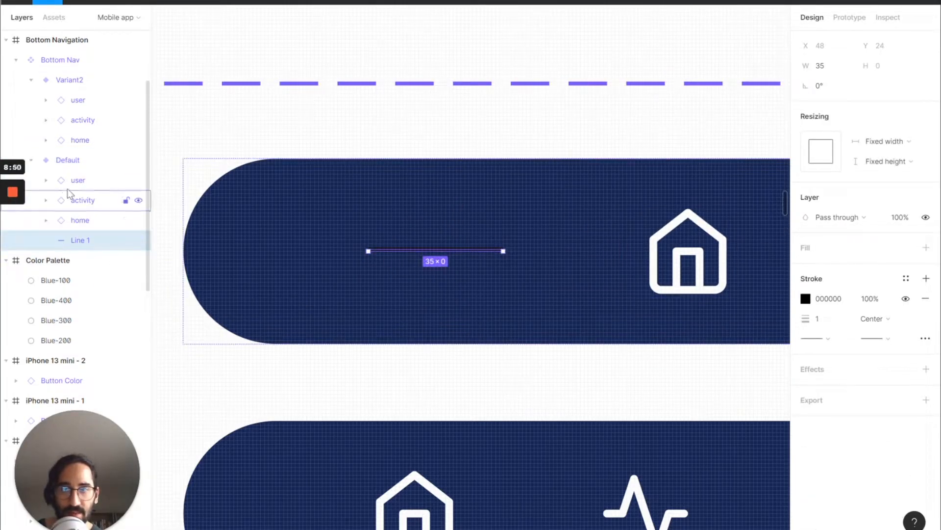
{"action": "left_click", "coordinate": [74, 80]}
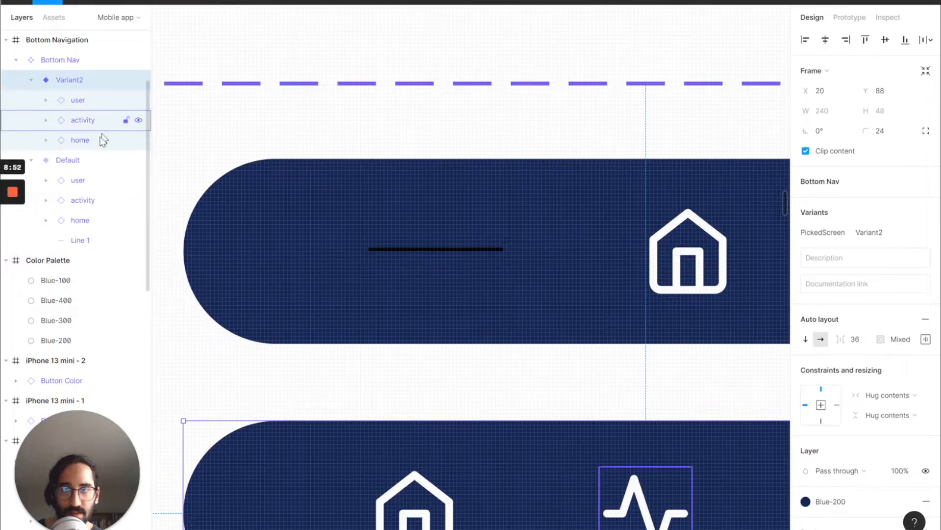
{"action": "left_click", "coordinate": [45, 98]}
{"action": "left_click", "coordinate": [46, 100]}
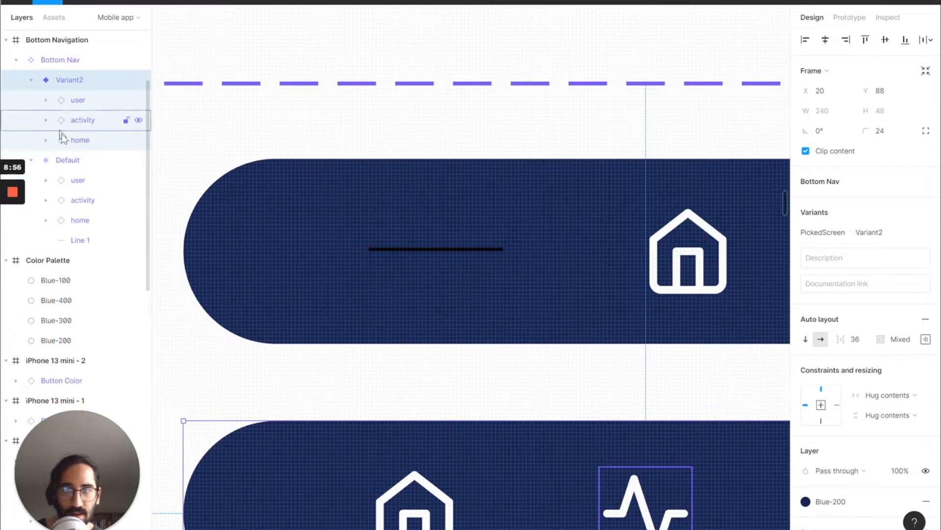
{"action": "left_click", "coordinate": [445, 251]}
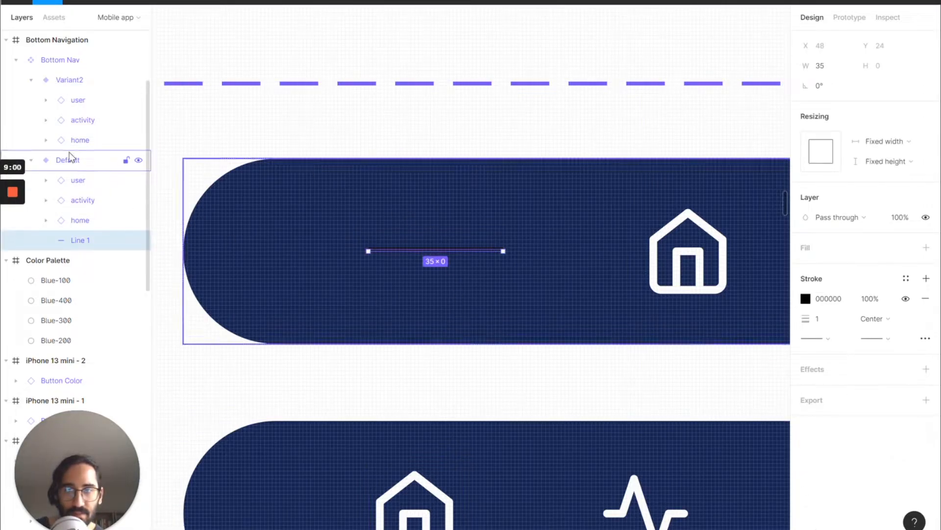
{"action": "scroll", "coordinate": [503, 286], "scroll_direction": "right", "scroll_amount": 5}
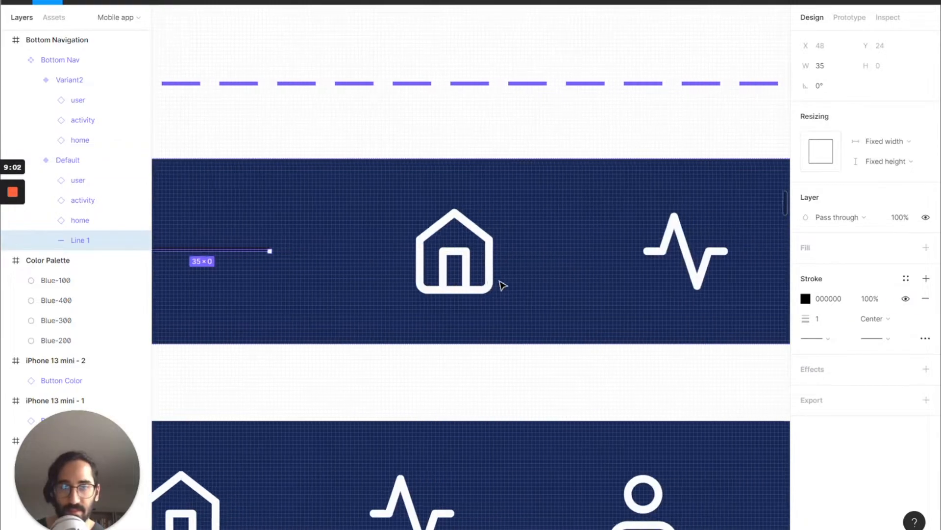
{"action": "scroll", "coordinate": [505, 284], "scroll_direction": "down", "scroll_amount": 3}
{"action": "scroll", "coordinate": [501, 286], "scroll_direction": "down", "scroll_amount": 5}
{"action": "scroll", "coordinate": [501, 284], "scroll_direction": "right", "scroll_amount": 2}
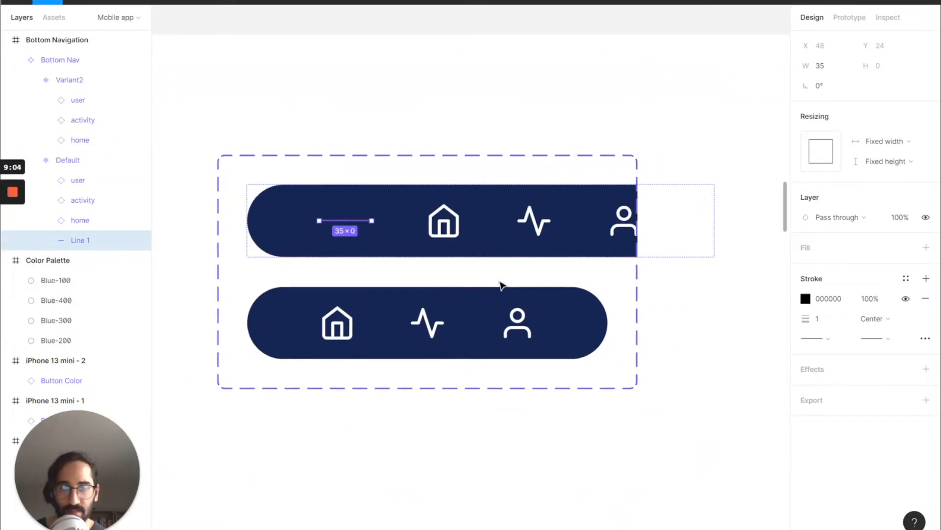
{"action": "left_click", "coordinate": [475, 233]}
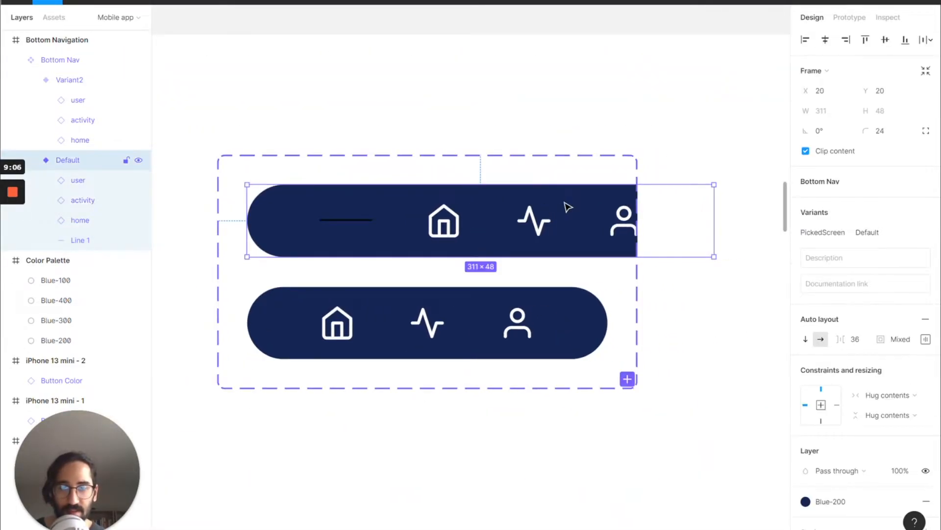
Step: Undo the line added to the Default variant
{"action": "key", "text": "ctrl+z"}
{"action": "key", "text": "ctrl+z"}
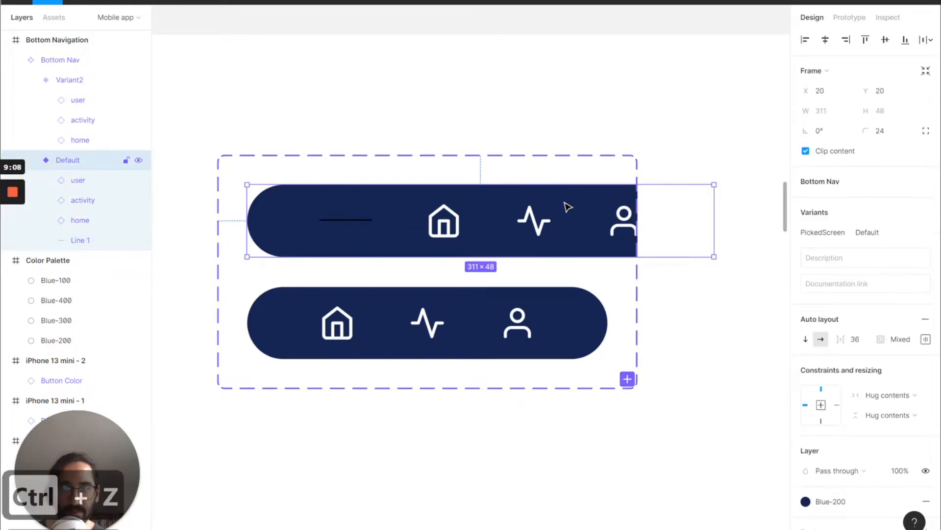
{"action": "key", "text": "ctrl+z"}
{"action": "key", "text": "ctrl+z"}
{"action": "key", "text": "ctrl+z"}
{"action": "key", "text": "ctrl+z"}
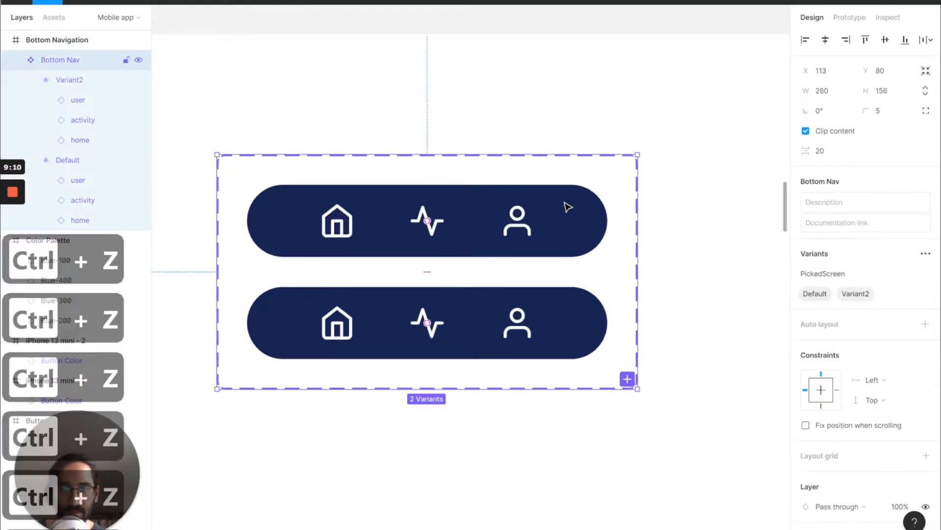
Step: Compare the Default variant's icons with the underlined home icon in the app mockup's navigation bar
{"action": "left_click", "coordinate": [506, 251]}
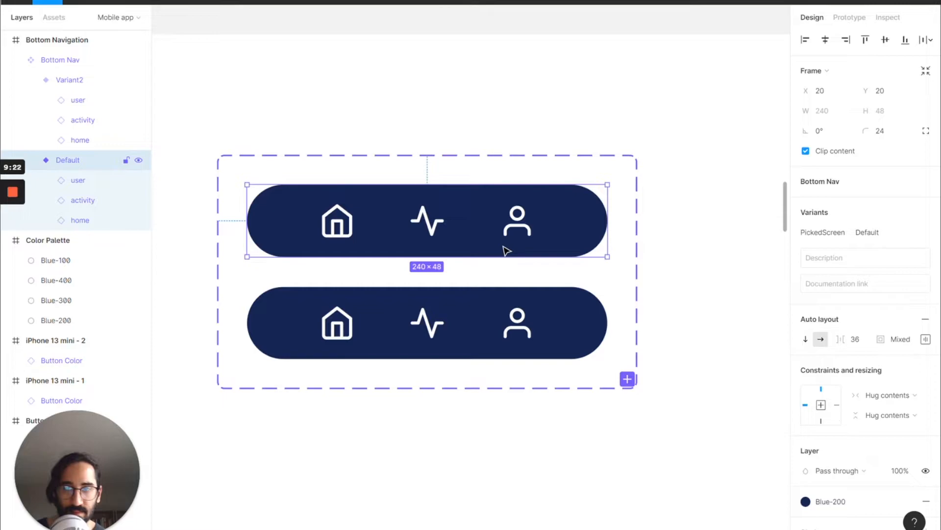
{"action": "left_click", "coordinate": [76, 182]}
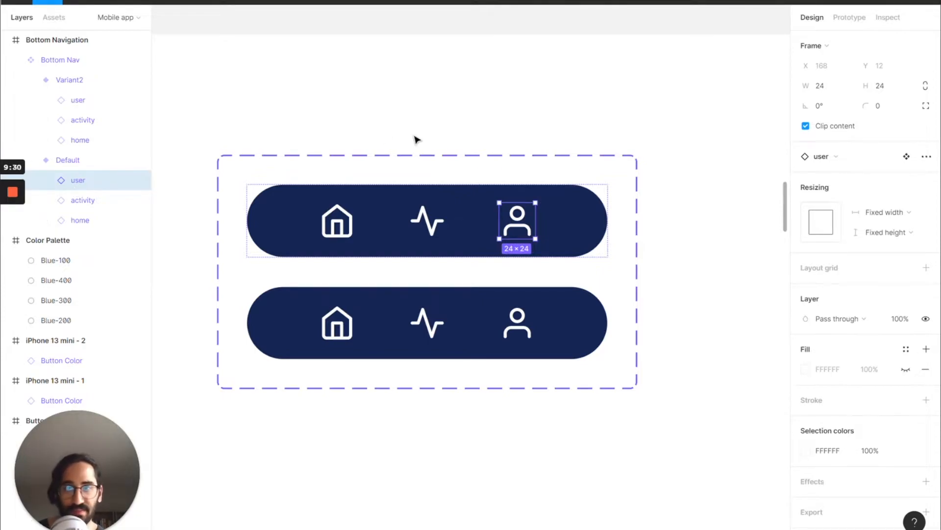
{"action": "scroll", "coordinate": [416, 141], "scroll_direction": "up", "scroll_amount": 10}
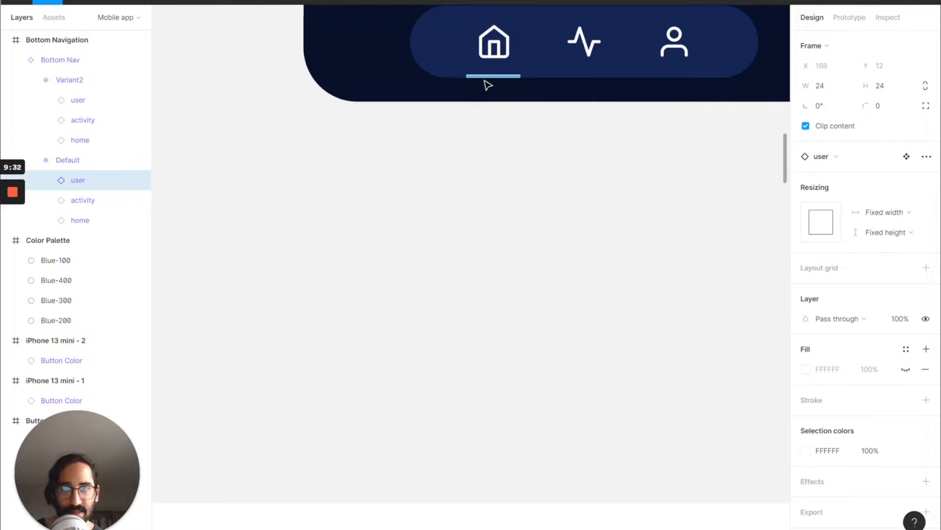
{"action": "left_click", "coordinate": [437, 293]}
{"action": "scroll", "coordinate": [437, 293], "scroll_direction": "down", "scroll_amount": 5}
{"action": "scroll", "coordinate": [438, 293], "scroll_direction": "down", "scroll_amount": 8}
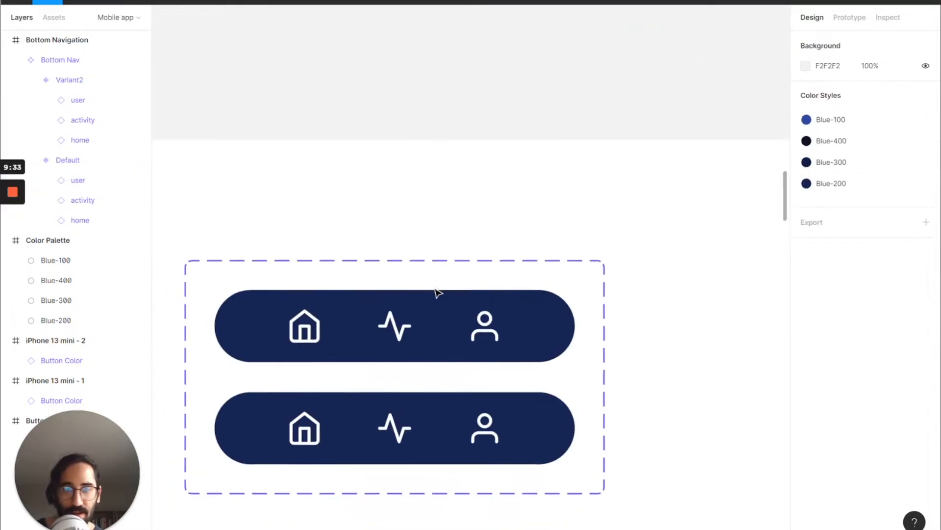
{"action": "left_click", "coordinate": [362, 326]}
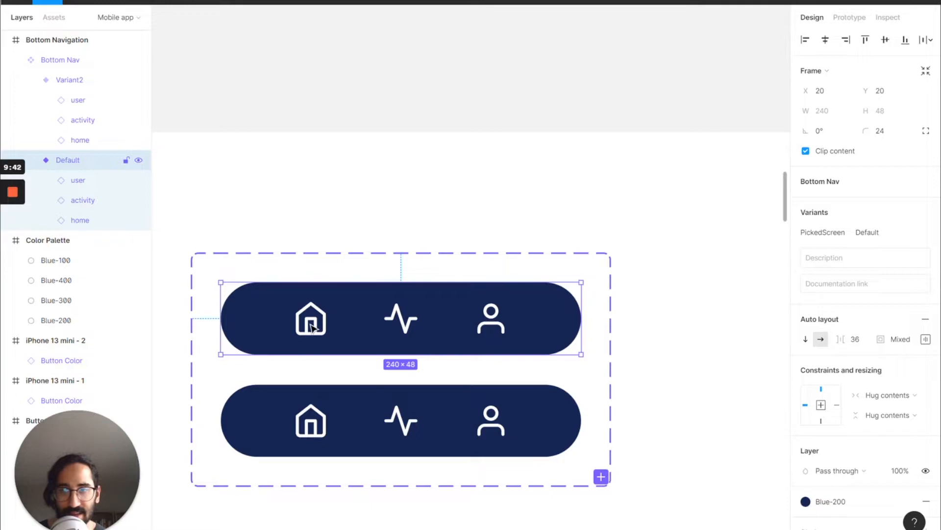
Step: Wrap the home, activity and user icons of the Default variant in a frame named "ICons"
{"action": "left_click", "coordinate": [312, 328]}
{"action": "left_click", "coordinate": [401, 319], "text": "shift"}
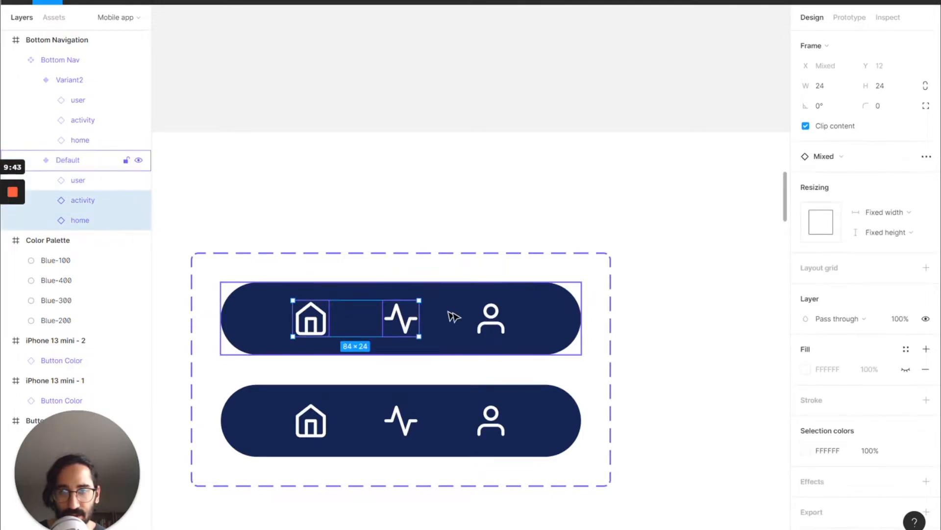
{"action": "left_click", "coordinate": [482, 326], "text": "shift"}
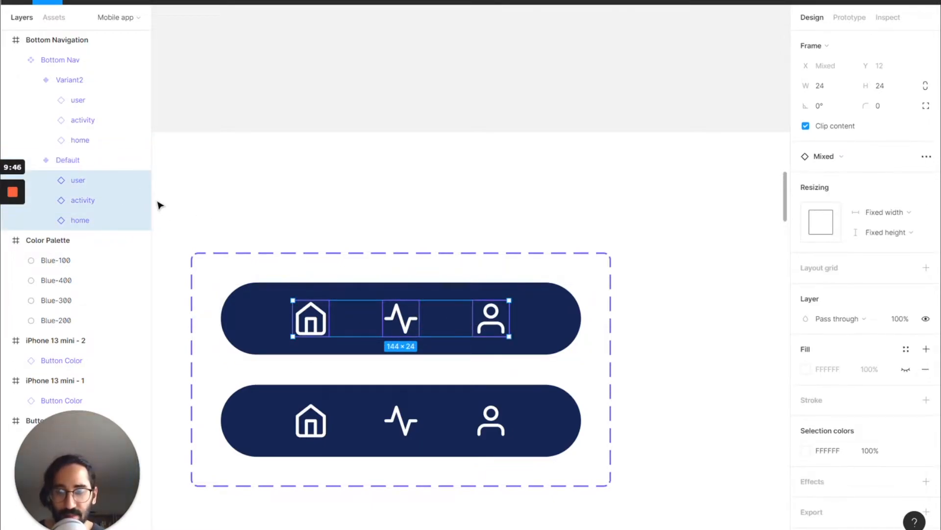
{"action": "key", "text": "ctrl+alt+g"}
{"action": "double_click", "coordinate": [84, 181]}
{"action": "type", "text": "ICons"}
{"action": "key", "text": "Return"}
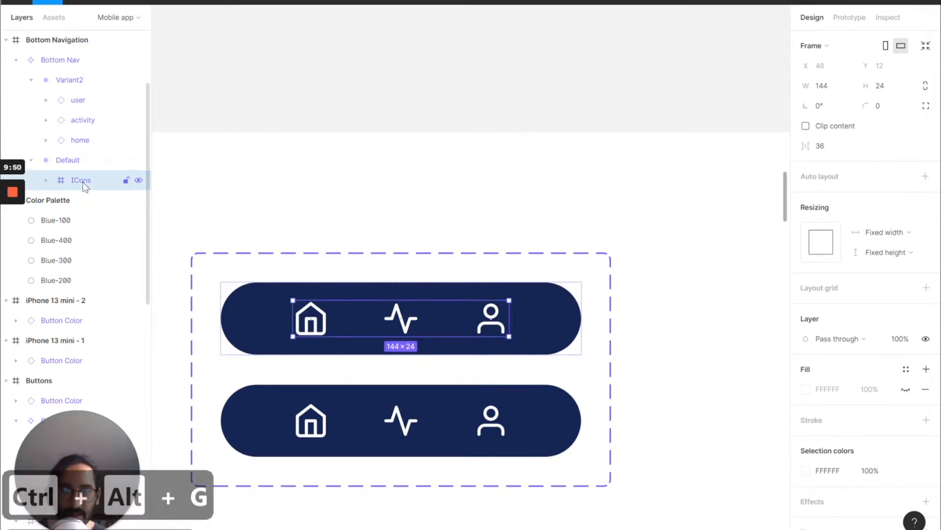
Step: Delete the second variant of the Bottom Nav component, leaving only the Default one
{"action": "left_click", "coordinate": [77, 161]}
{"action": "left_click", "coordinate": [505, 392]}
{"action": "key", "text": "Delete"}
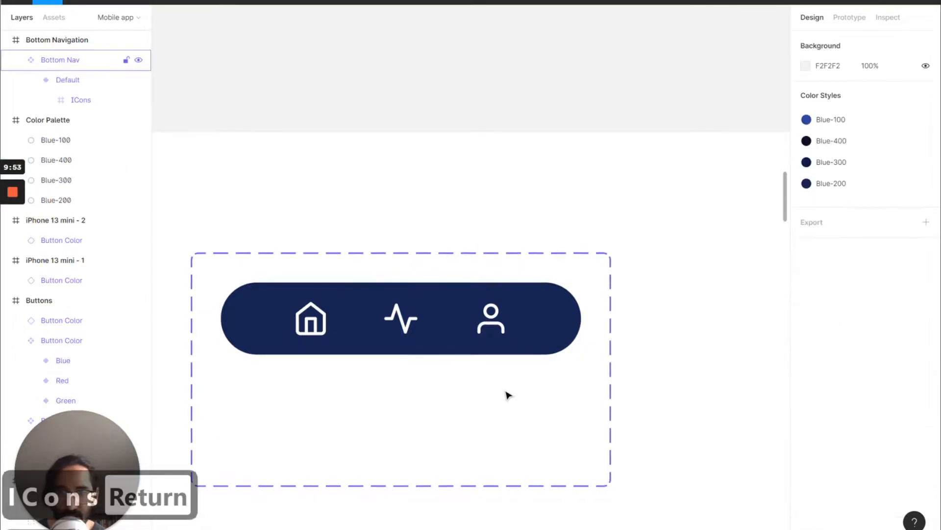
Step: Remove auto layout from the Default variant of the Bottom Nav component
{"action": "left_click", "coordinate": [487, 338]}
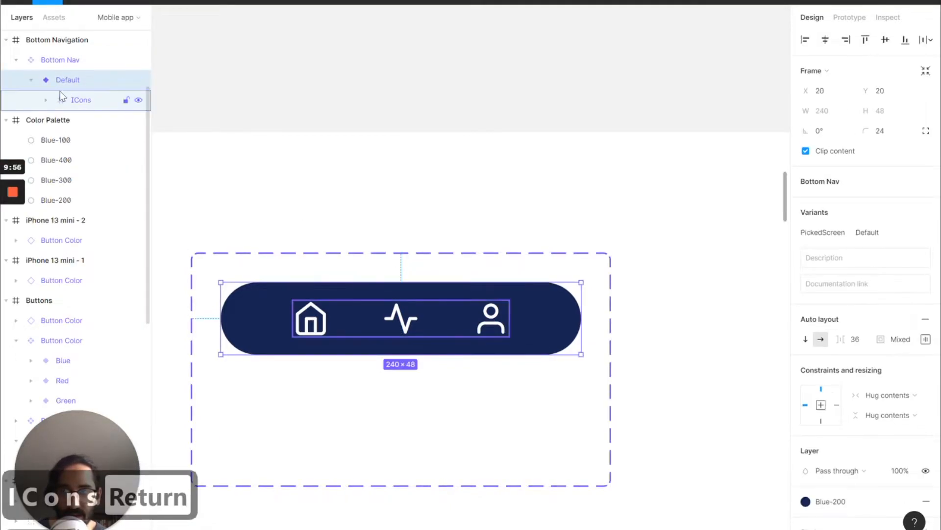
{"action": "left_click", "coordinate": [926, 320]}
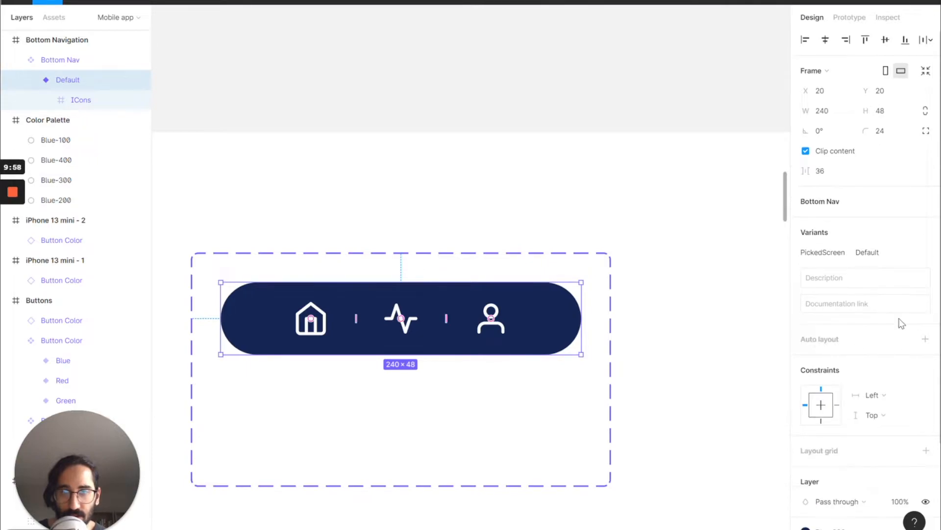
{"action": "left_click", "coordinate": [80, 100]}
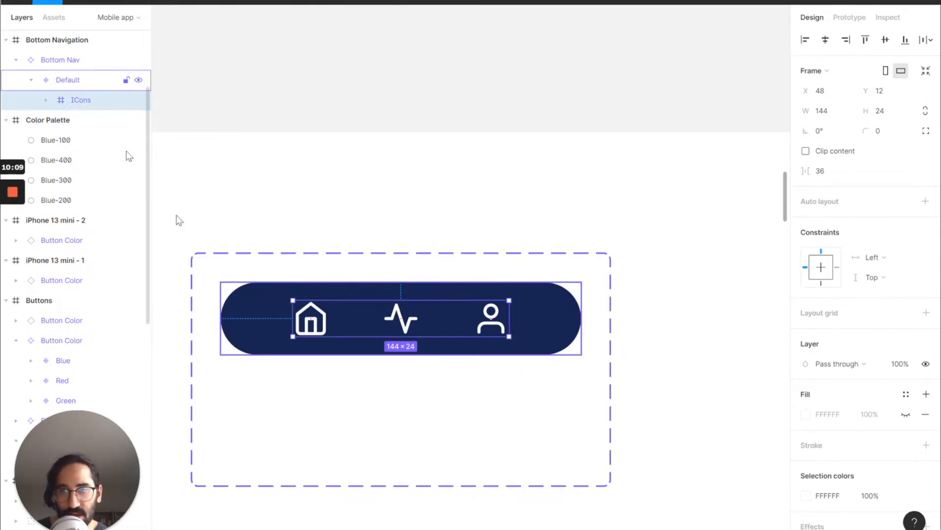
Step: Draw a horizontal line about 26.5 px long under the home icon, near the bar's lower edge
{"action": "left_click", "coordinate": [307, 385]}
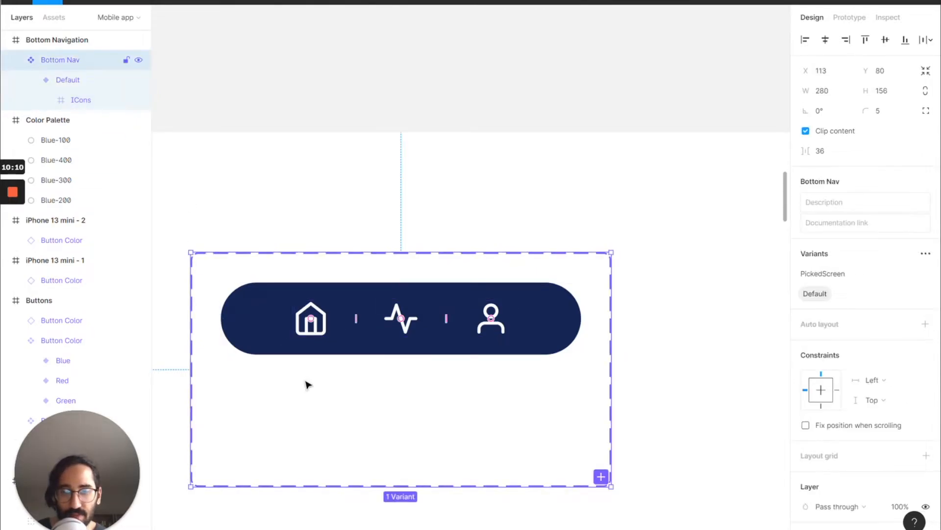
{"action": "left_click", "coordinate": [293, 350]}
{"action": "left_click", "coordinate": [333, 349]}
{"action": "key", "text": "Escape"}
{"action": "key", "text": "Escape"}
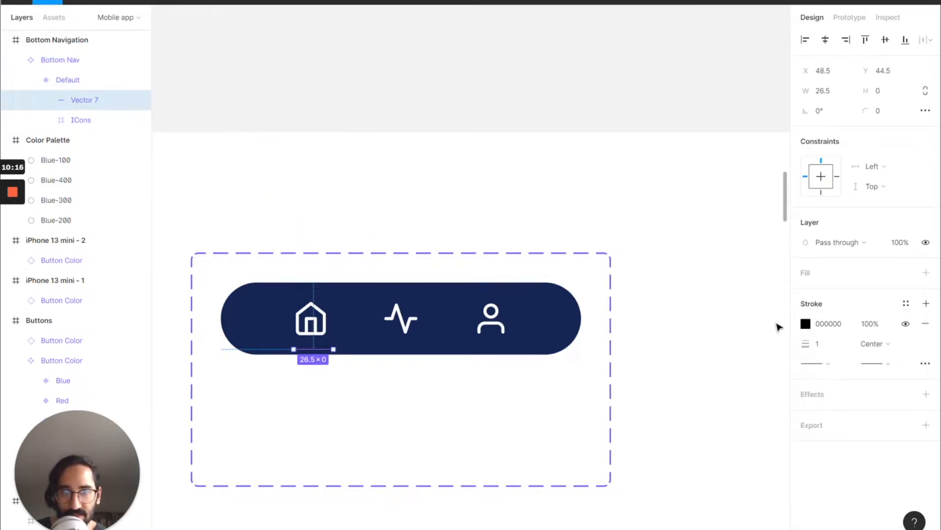
Step: Set the line's stroke weight to 2 and its stroke color to FFFFFF
{"action": "left_click", "coordinate": [826, 324]}
{"action": "left_click", "coordinate": [822, 344]}
{"action": "type", "text": "2"}
{"action": "key", "text": "Return"}
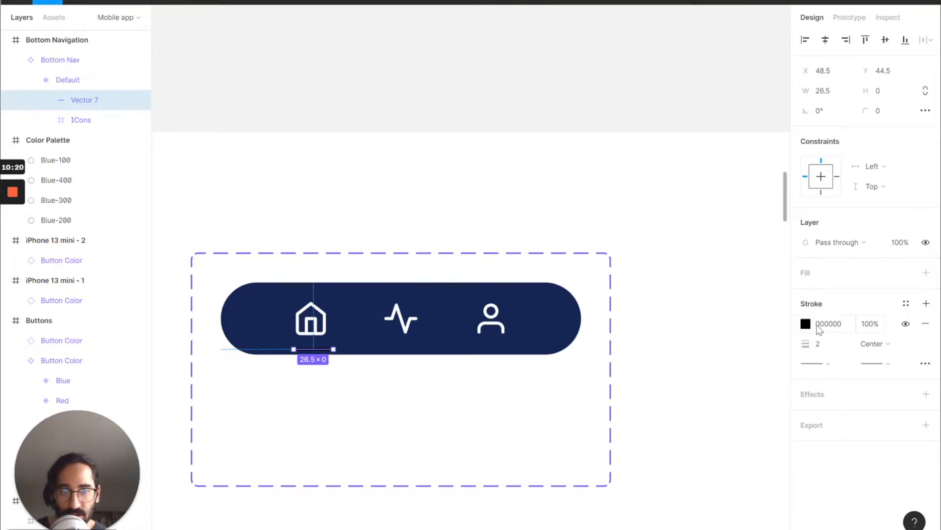
{"action": "left_click", "coordinate": [814, 325]}
{"action": "type", "text": "FFFFFF"}
{"action": "key", "text": "Return"}
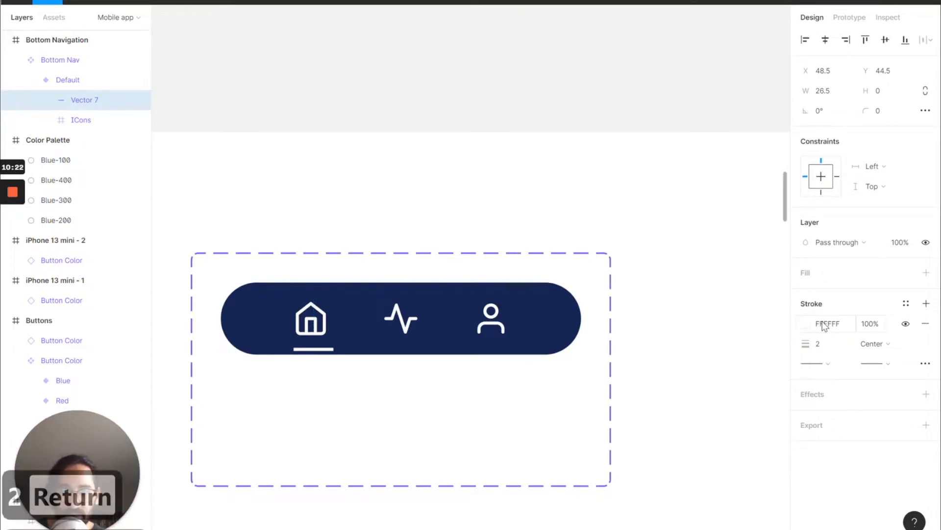
Step: Position the line centered under the home icon on the bar's lower edge, at X 46.5 and Y 47
{"action": "scroll", "coordinate": [332, 367], "scroll_direction": "up", "scroll_amount": 4}
{"action": "scroll", "coordinate": [332, 367], "scroll_direction": "left", "scroll_amount": 4}
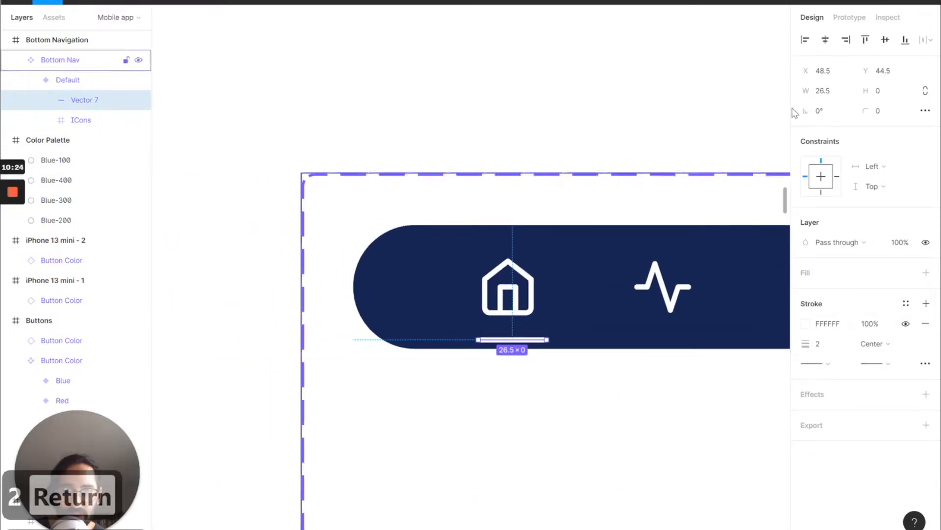
{"action": "left_click", "coordinate": [884, 71]}
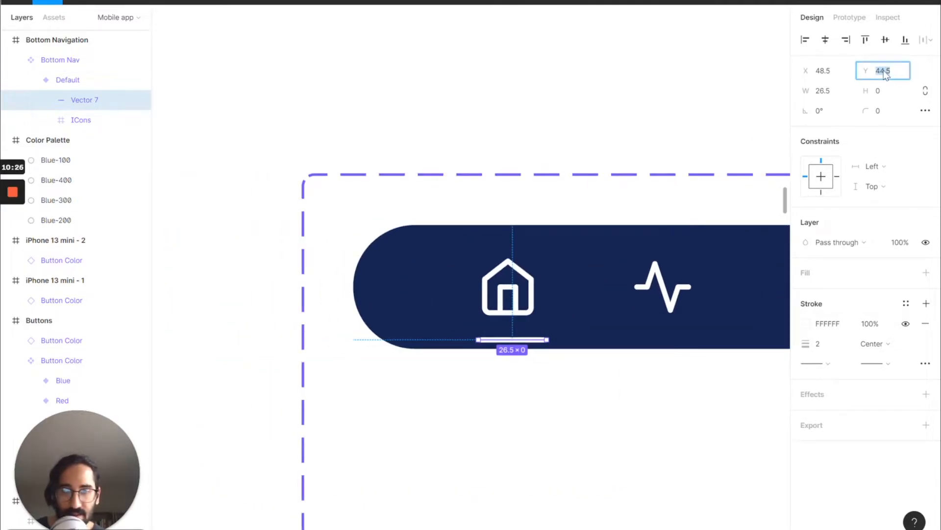
{"action": "type", "text": "46.5"}
{"action": "key", "text": "Return"}
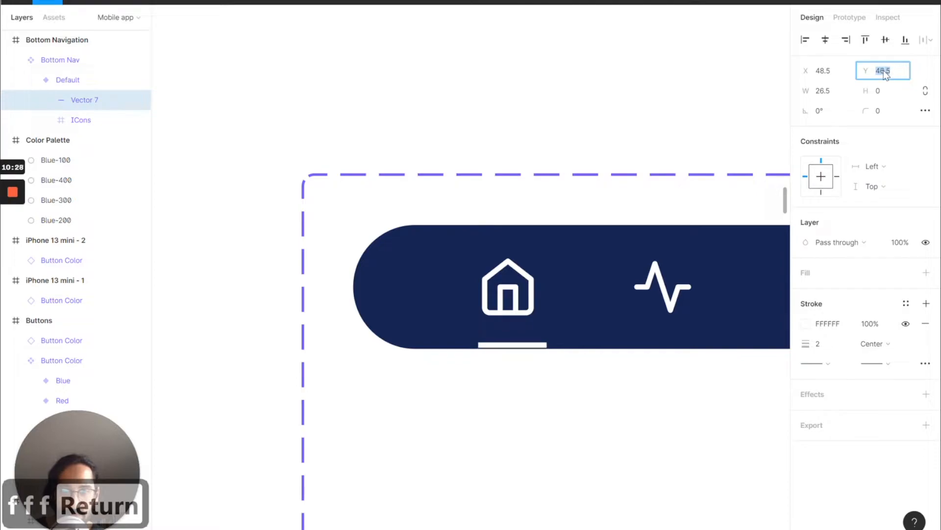
{"action": "key", "text": "Up"}
{"action": "key", "text": "Up"}
{"action": "key", "text": "Up"}
{"action": "key", "text": "Down"}
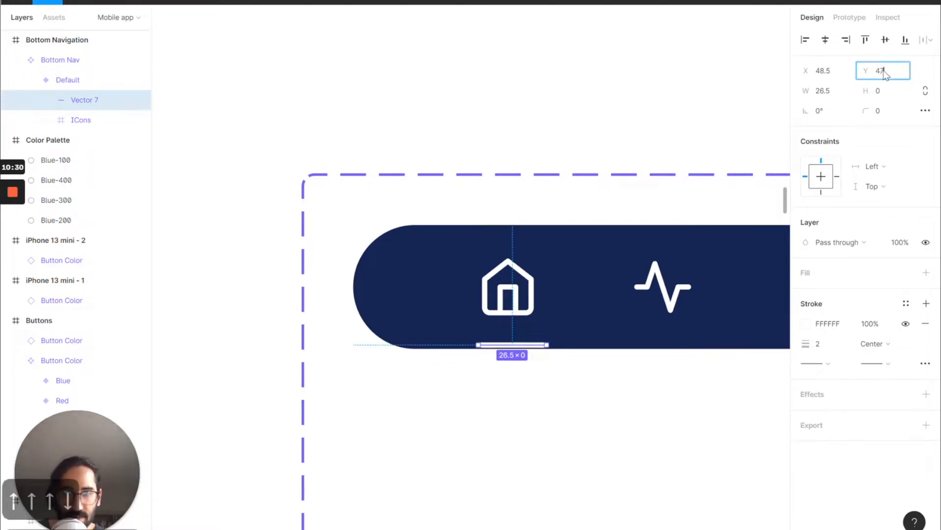
{"action": "left_click", "coordinate": [825, 71]}
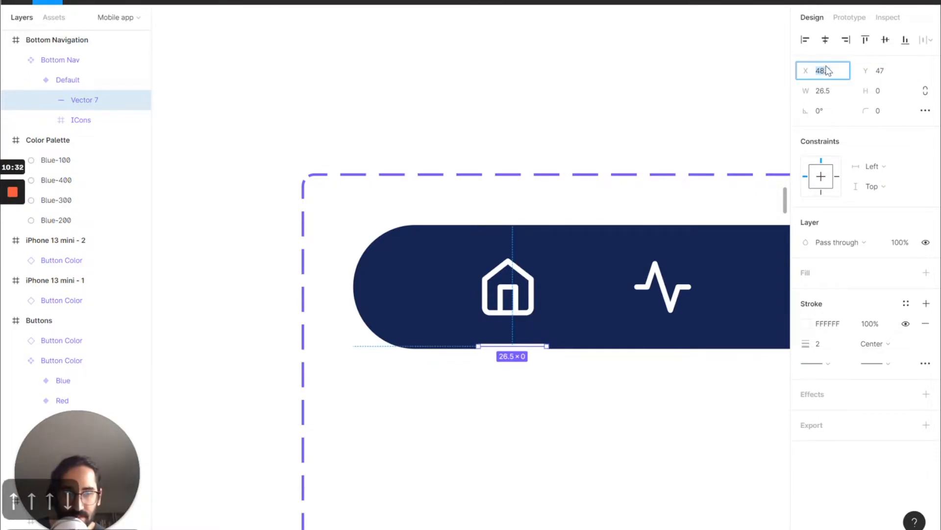
{"action": "type", "text": "47"}
{"action": "key", "text": "Return"}
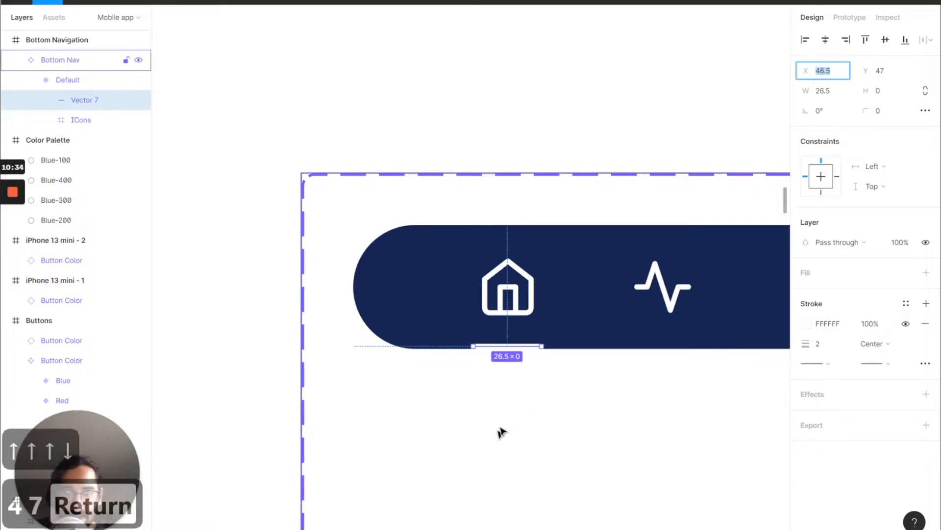
Step: Add a second variant to the Bottom Nav component, based on the Default bar with its underline
{"action": "left_click", "coordinate": [554, 363]}
{"action": "scroll", "coordinate": [554, 363], "scroll_direction": "right", "scroll_amount": 1}
{"action": "scroll", "coordinate": [554, 362], "scroll_direction": "down", "scroll_amount": 3}
{"action": "scroll", "coordinate": [554, 363], "scroll_direction": "down", "scroll_amount": 3}
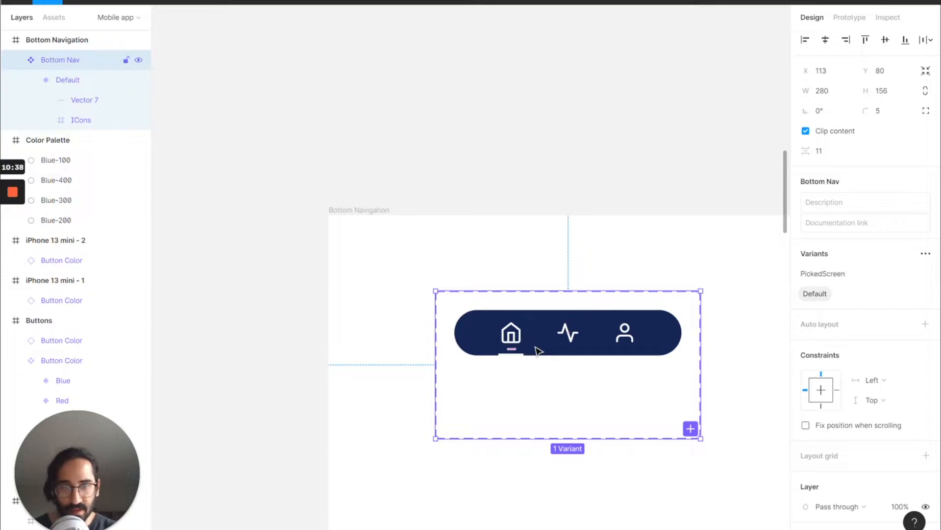
{"action": "left_click", "coordinate": [538, 350]}
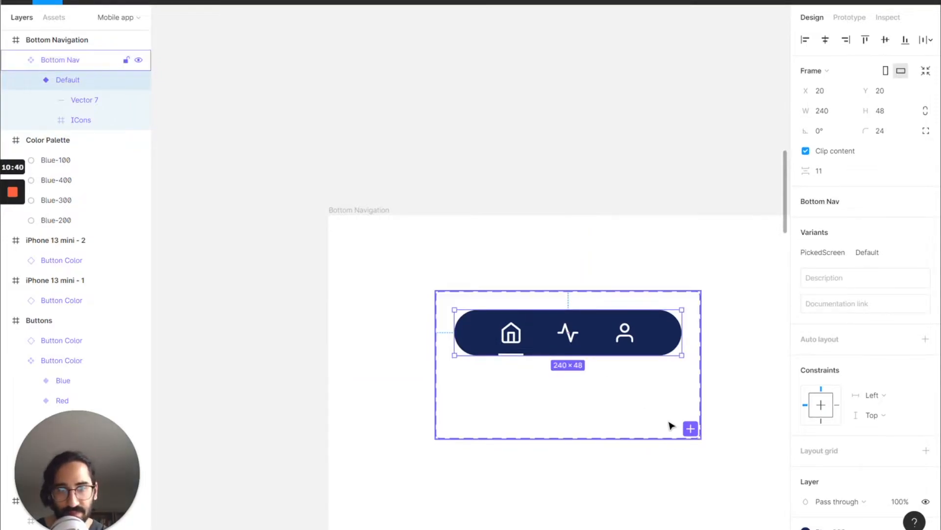
{"action": "left_click", "coordinate": [691, 428]}
{"action": "left_click_drag", "start_coordinate": [560, 368], "coordinate": [510, 407]}
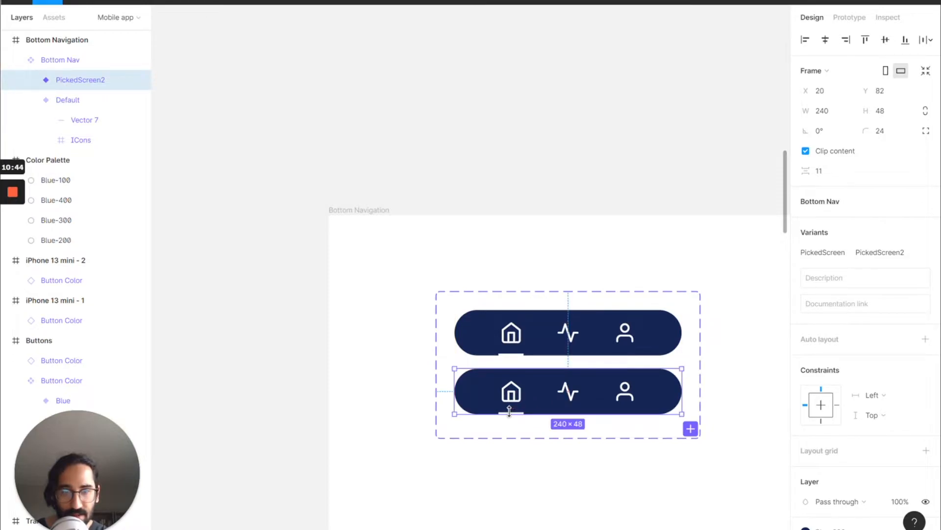
Step: Move the second variant's underline beneath the activity icon by setting its X position to 105.5
{"action": "double_click", "coordinate": [510, 411]}
{"action": "left_click", "coordinate": [828, 78]}
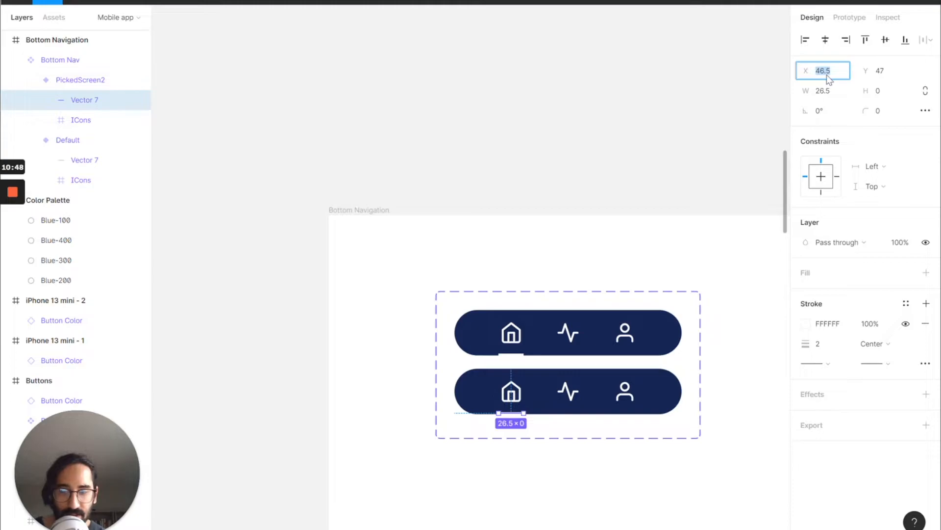
{"action": "key", "text": "shift+Up"}
{"action": "key", "text": "shift+Up"}
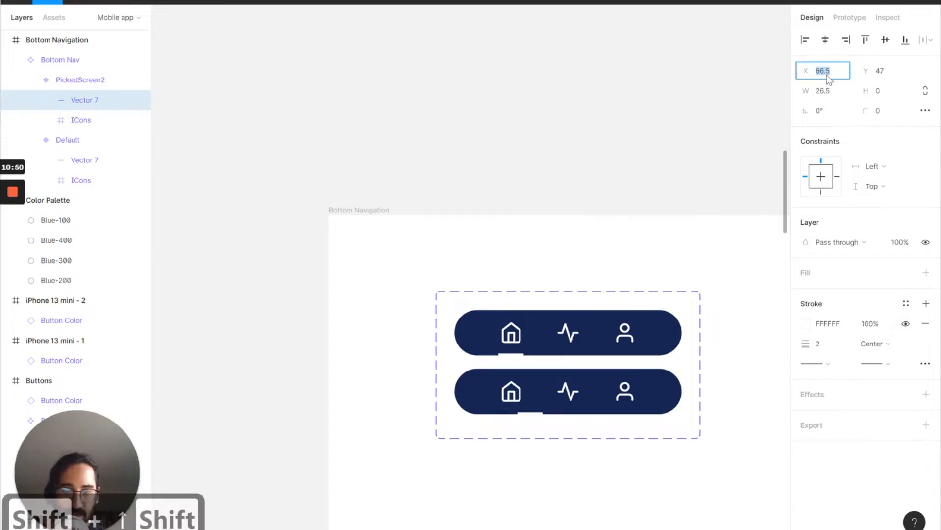
{"action": "key", "text": "shift+Up"}
{"action": "key", "text": "shift+Up"}
{"action": "key", "text": "shift+Up"}
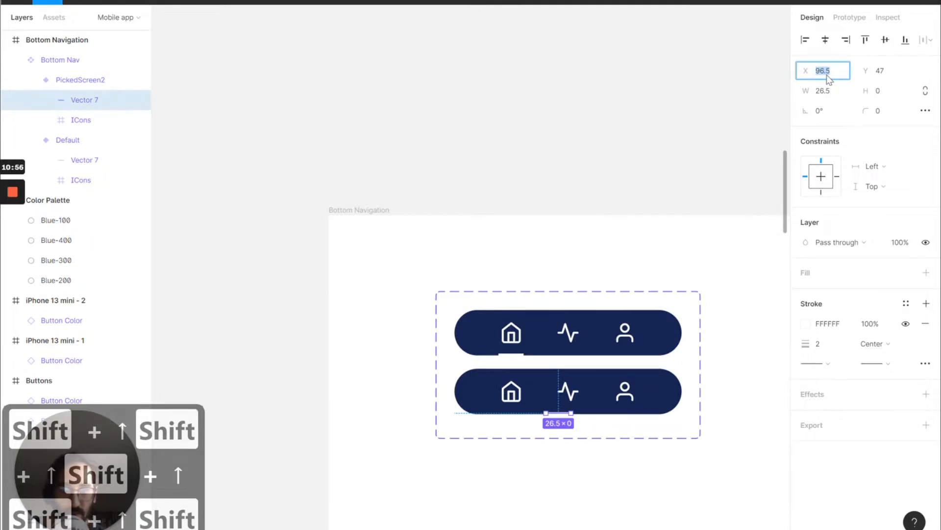
{"action": "key", "text": "shift+Up"}
{"action": "key", "text": "Down"}
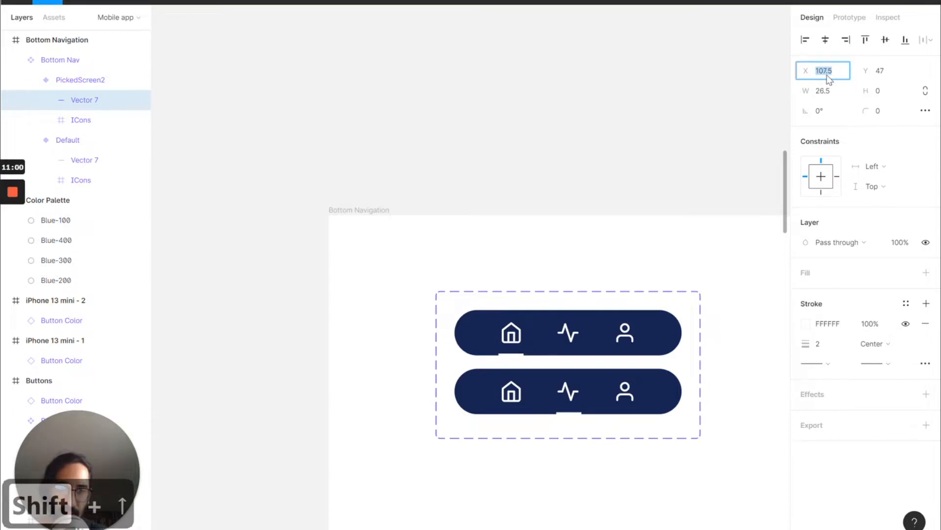
{"action": "key", "text": "Down"}
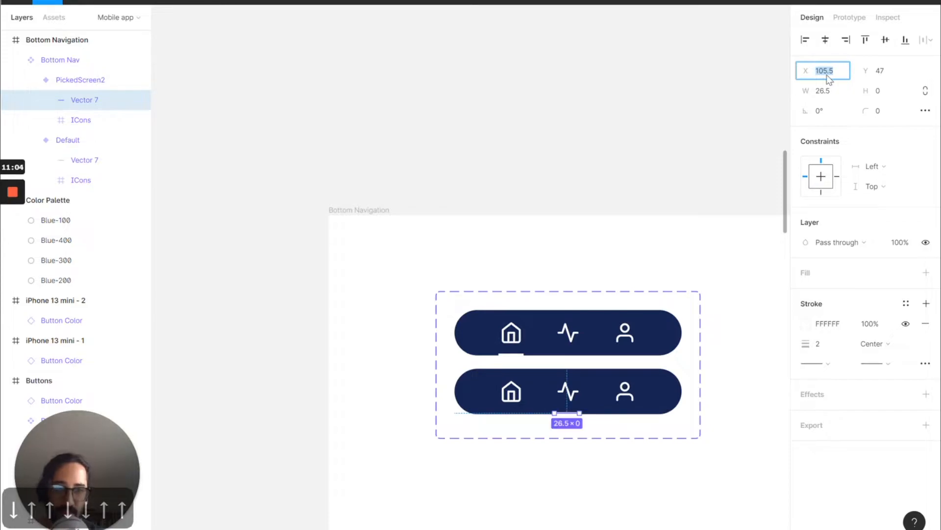
Step: Add a third Bottom Nav variant and move its underline beneath the user icon, at X 166.5
{"action": "left_click", "coordinate": [697, 429]}
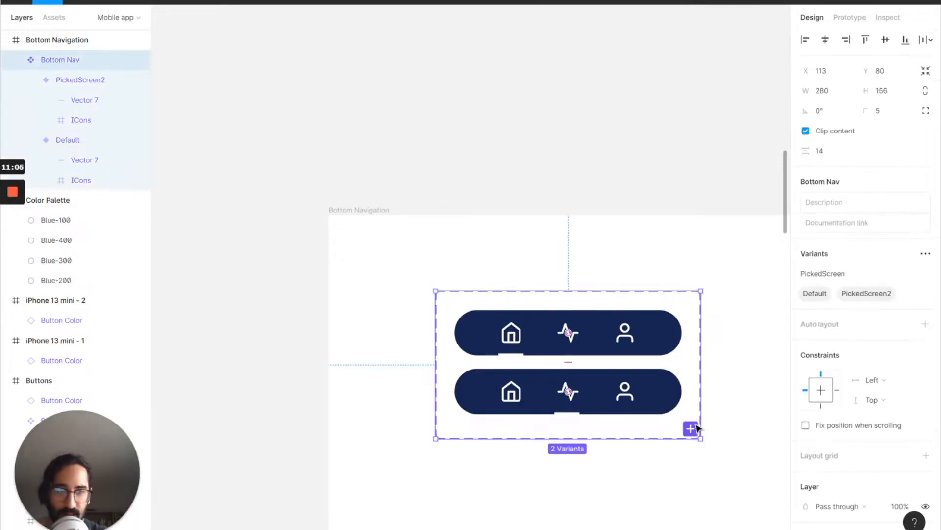
{"action": "left_click", "coordinate": [690, 430]}
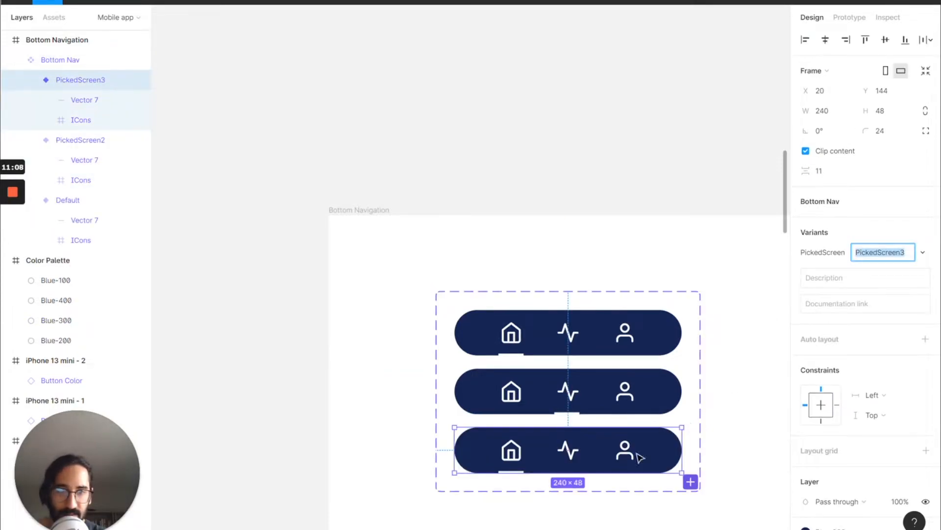
{"action": "left_click", "coordinate": [517, 471]}
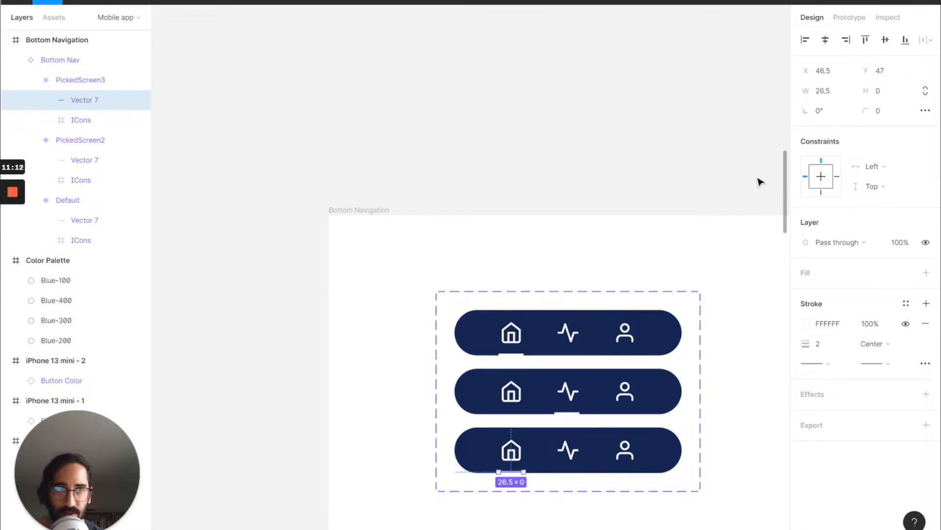
{"action": "left_click", "coordinate": [848, 75]}
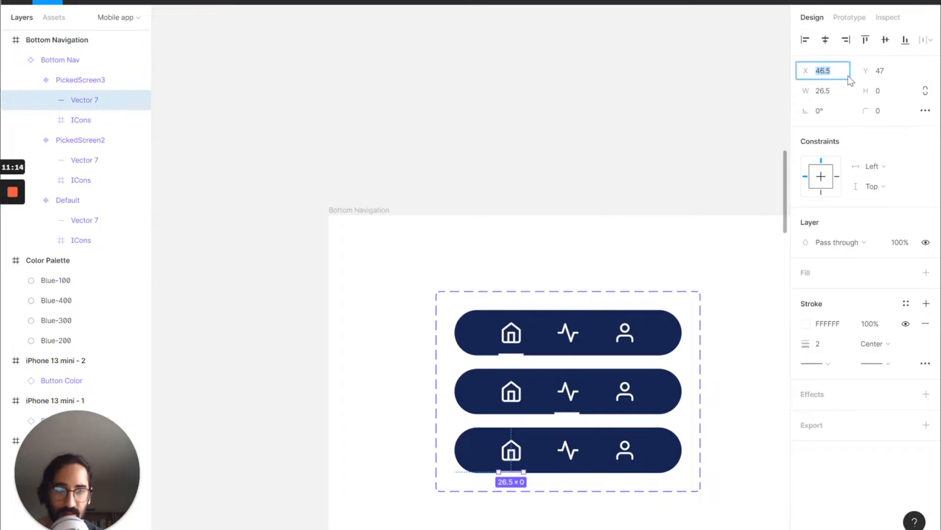
{"action": "key", "text": "shift+Up"}
{"action": "key", "text": "shift+Up"}
{"action": "key", "text": "shift+Up"}
{"action": "key", "text": "shift+Up"}
{"action": "key", "text": "shift+Up"}
{"action": "key", "text": "shift+Up"}
{"action": "key", "text": "shift+Up"}
{"action": "key", "text": "shift+Up"}
{"action": "key", "text": "shift+Up"}
{"action": "key", "text": "shift+Up"}
{"action": "key", "text": "shift+Up"}
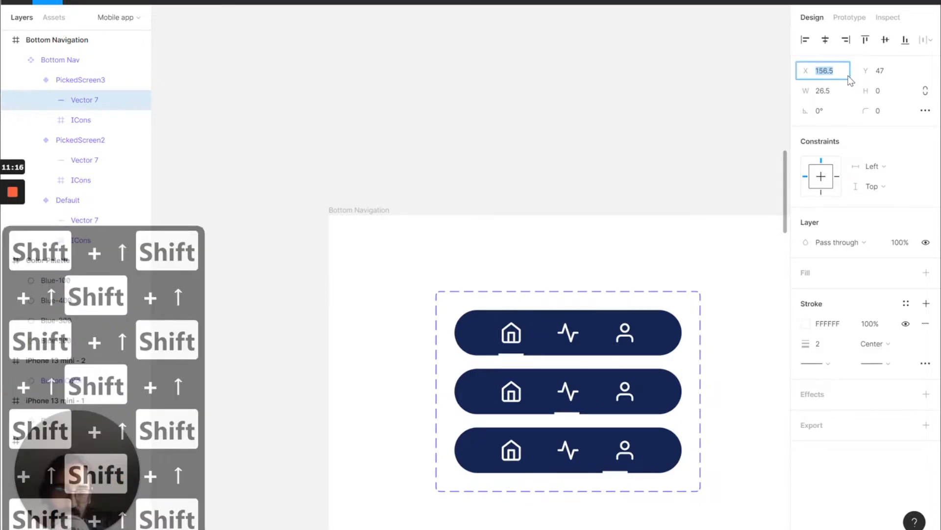
{"action": "key", "text": "shift+Up"}
{"action": "key", "text": "shift+Up"}
{"action": "key", "text": "shift+Down"}
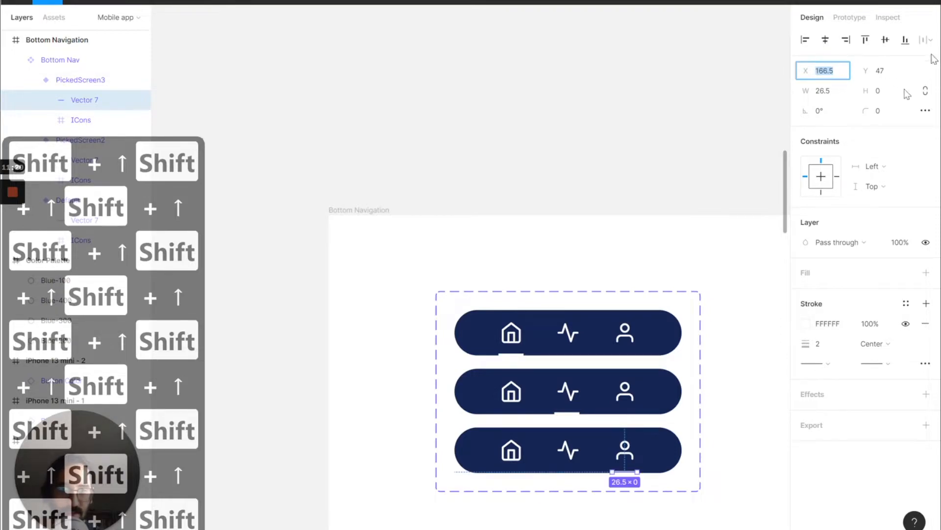
Step: Set the first variant's PickedScreen value to "Home"
{"action": "left_click", "coordinate": [571, 340]}
{"action": "left_click", "coordinate": [871, 255]}
{"action": "type", "text": "Home"}
{"action": "key", "text": "Return"}
Step: Set the PickedScreen value of the variant with the underlined activity icon to "Transactions"
{"action": "left_click", "coordinate": [594, 410]}
{"action": "left_click", "coordinate": [893, 255]}
{"action": "type", "text": "T"}
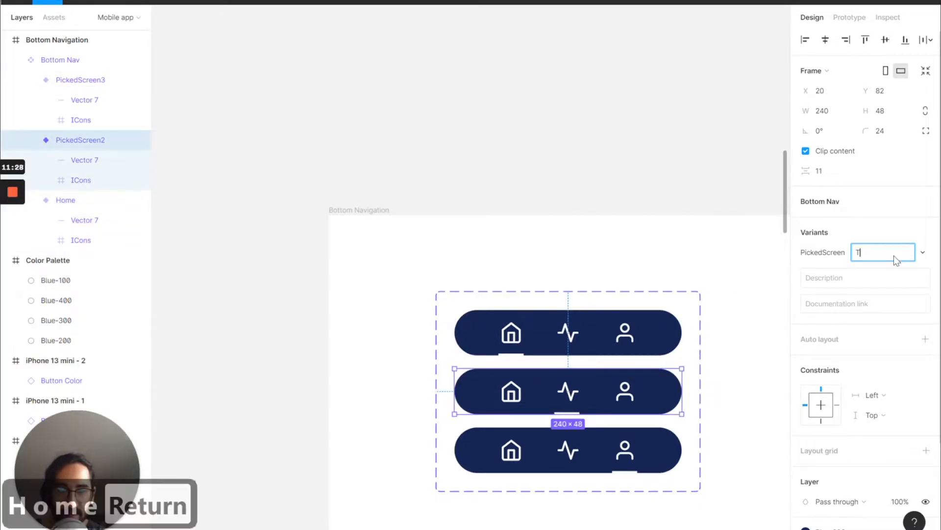
{"action": "type", "text": "ransactions"}
{"action": "key", "text": "Return"}
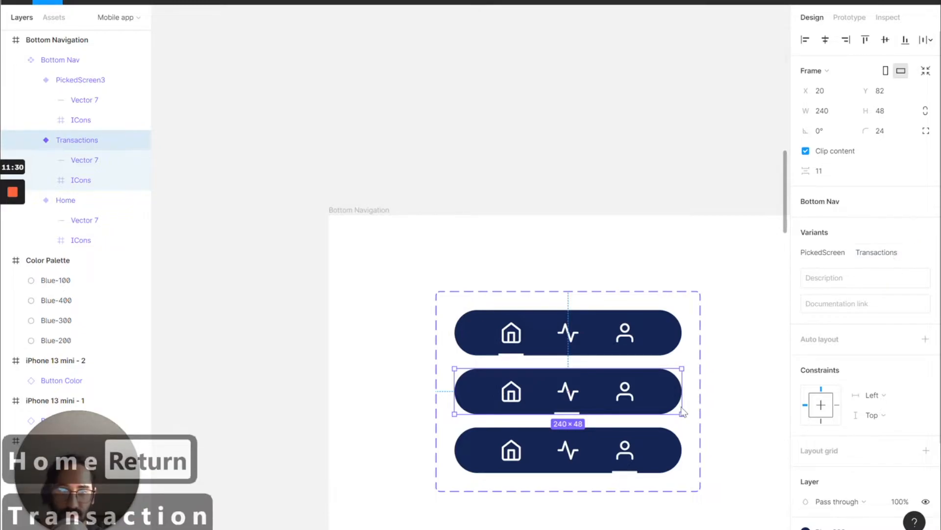
Step: Set the PickedScreen value of the variant with the underlined user icon to "Profile"
{"action": "left_click", "coordinate": [599, 437]}
{"action": "left_click", "coordinate": [892, 255]}
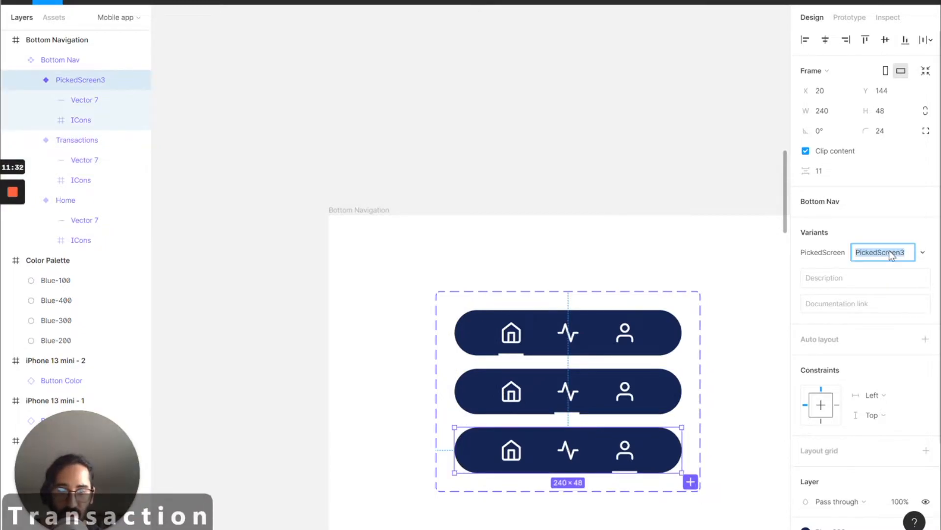
{"action": "type", "text": "Profile"}
{"action": "key", "text": "Return"}
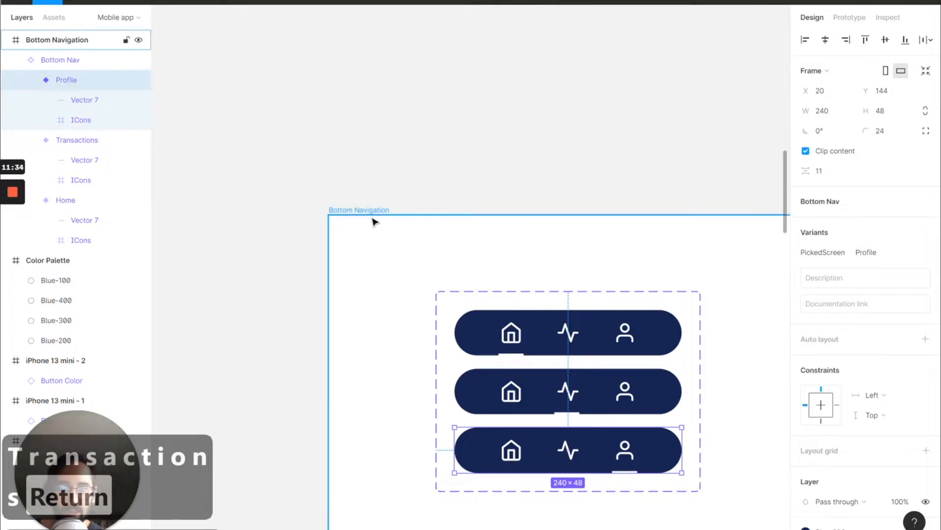
Step: Examine the first transaction row on the Home screen: its logo, company name, date, amount and time
{"action": "scroll", "coordinate": [374, 221], "scroll_direction": "down", "scroll_amount": 5}
{"action": "key", "text": "Escape"}
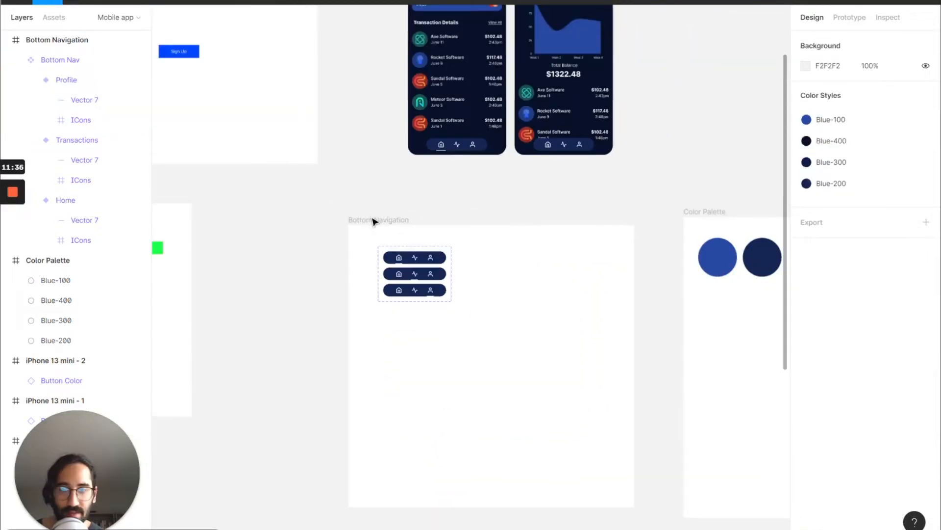
{"action": "scroll", "coordinate": [374, 221], "scroll_direction": "right", "scroll_amount": 3}
{"action": "scroll", "coordinate": [375, 221], "scroll_direction": "up", "scroll_amount": 3}
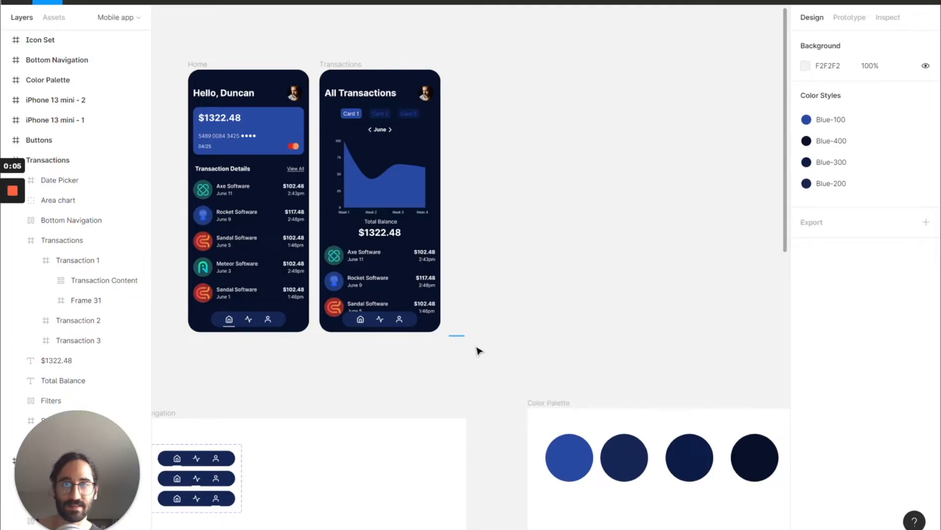
{"action": "left_click_drag", "start_coordinate": [479, 351], "coordinate": [474, 362]}
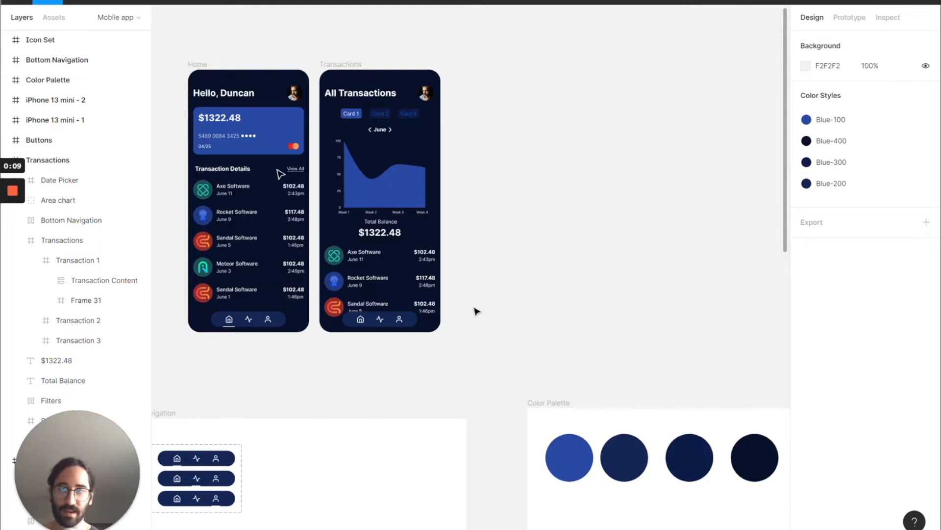
{"action": "left_click", "coordinate": [196, 64]}
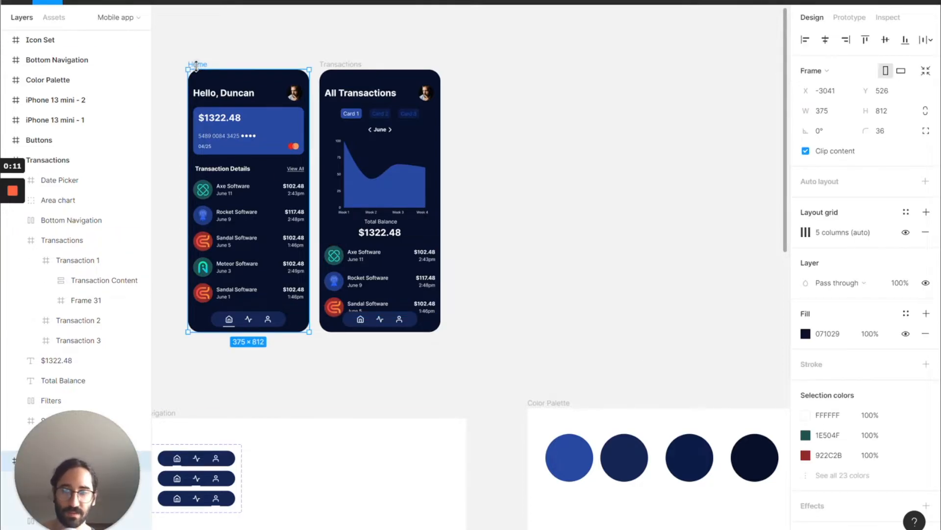
{"action": "key", "text": "shift+2"}
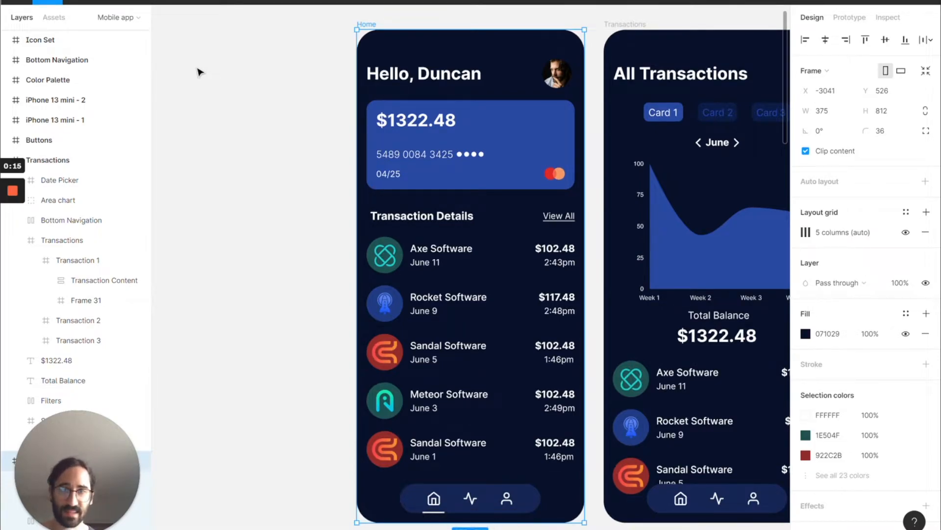
{"action": "double_click", "coordinate": [444, 250]}
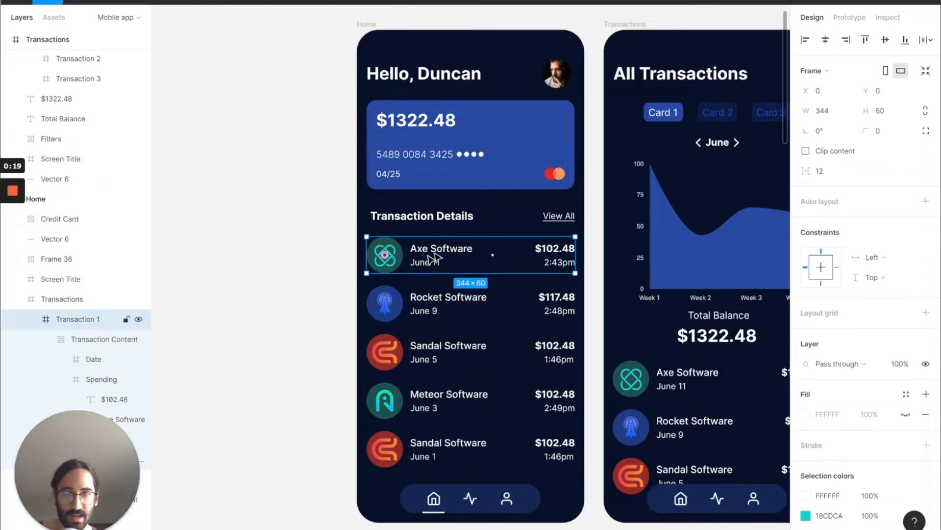
{"action": "double_click", "coordinate": [394, 250]}
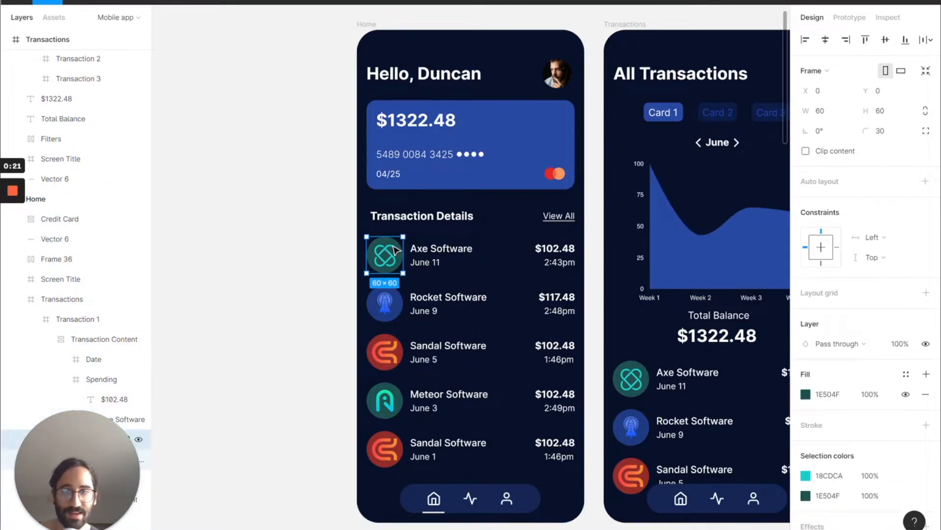
{"action": "left_click", "coordinate": [421, 253]}
{"action": "left_click", "coordinate": [422, 254]}
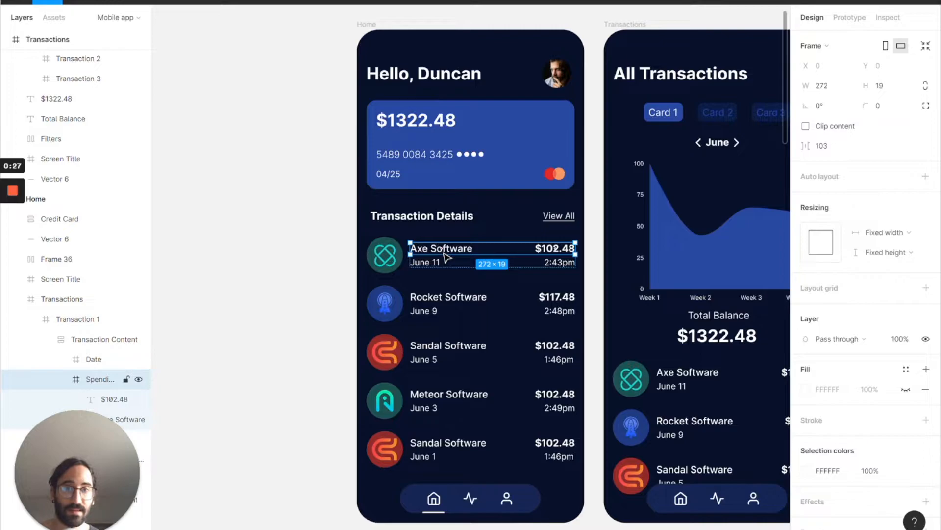
{"action": "left_click", "coordinate": [435, 265]}
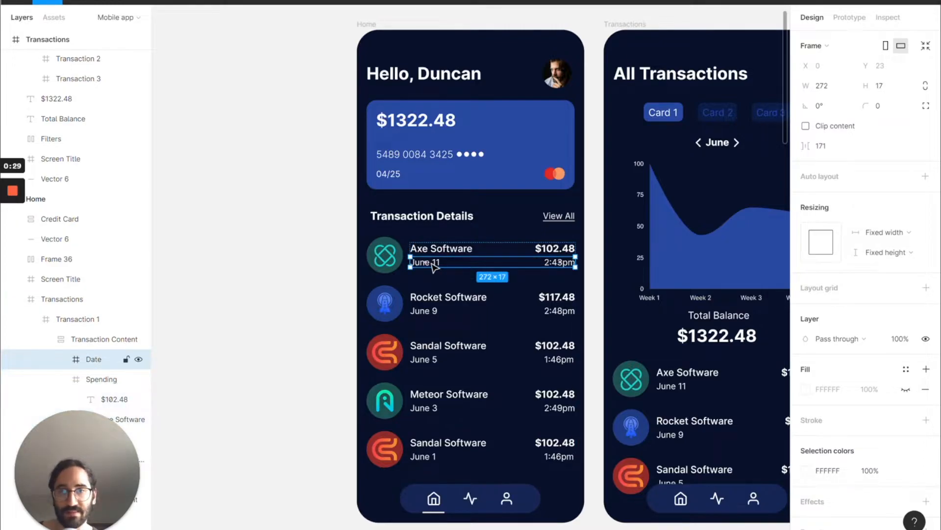
{"action": "left_click", "coordinate": [434, 266]}
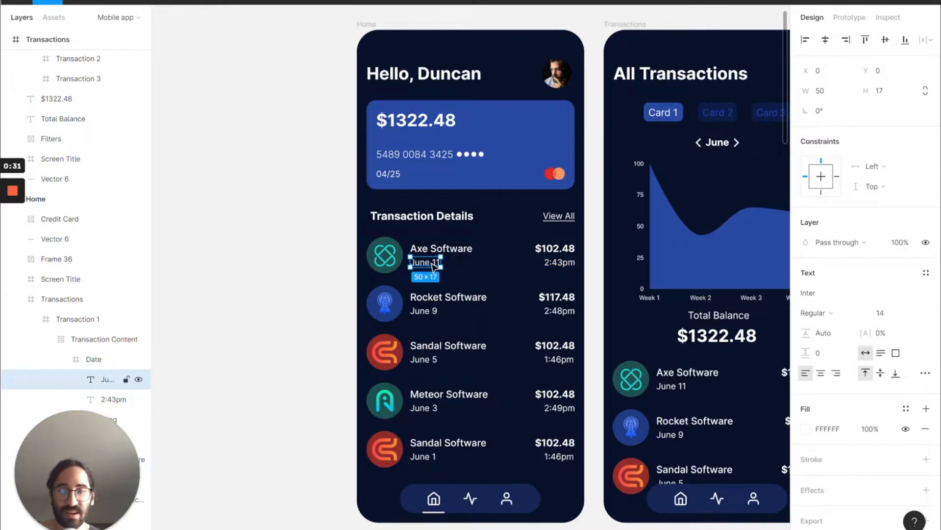
{"action": "left_click", "coordinate": [551, 252]}
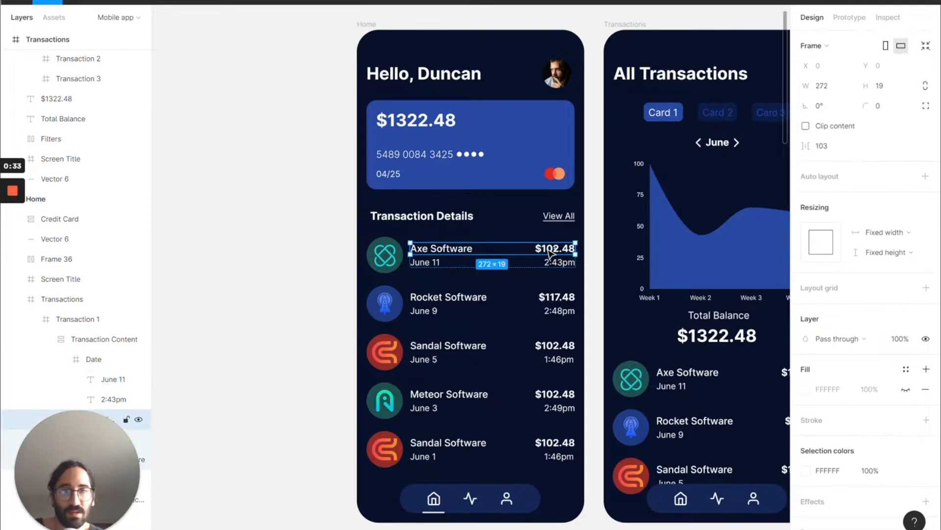
{"action": "left_click", "coordinate": [551, 252]}
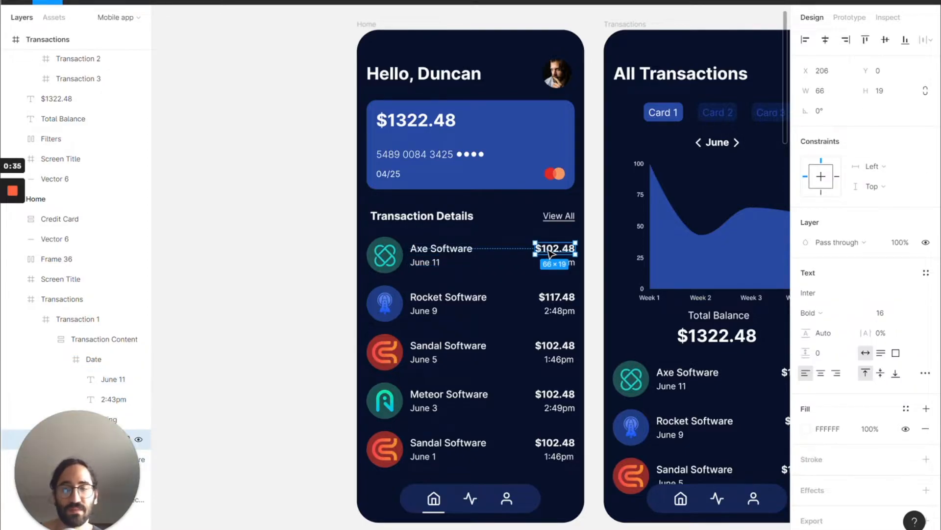
{"action": "left_click", "coordinate": [559, 262]}
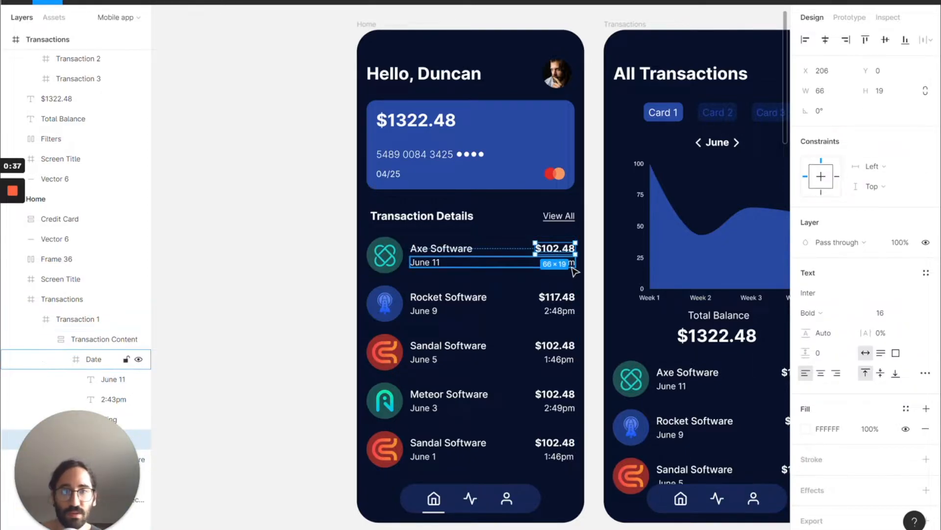
{"action": "left_click", "coordinate": [559, 263]}
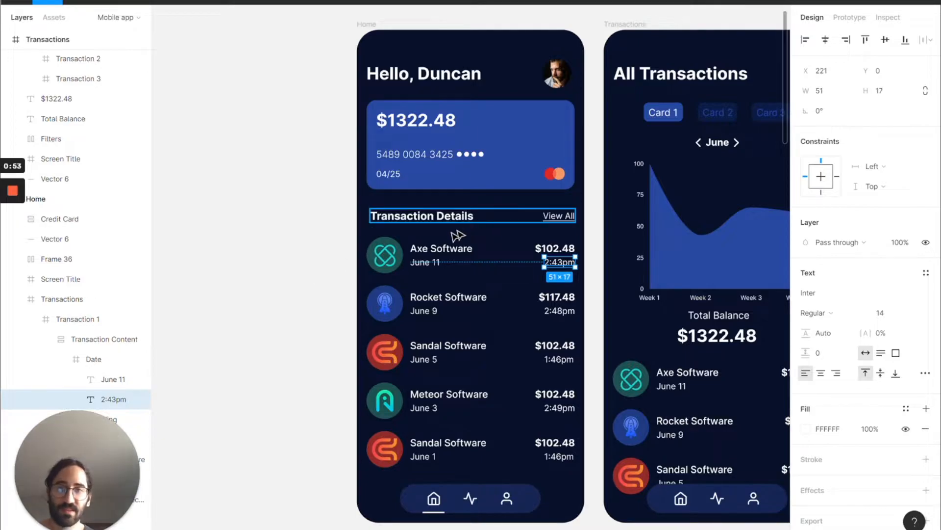
Step: Examine the company logos and the remaining transaction rows in the Home screen's list
{"action": "left_click", "coordinate": [390, 259]}
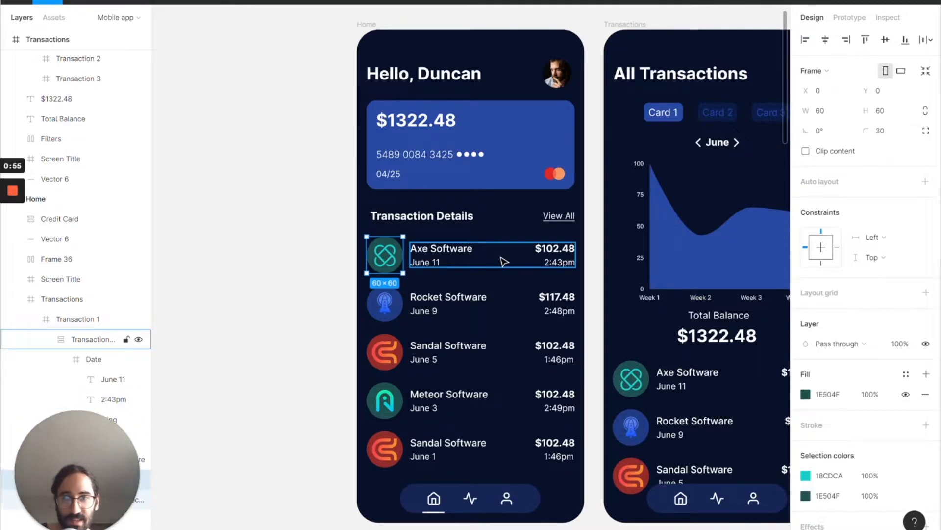
{"action": "left_click", "coordinate": [496, 315]}
{"action": "left_click", "coordinate": [474, 363]}
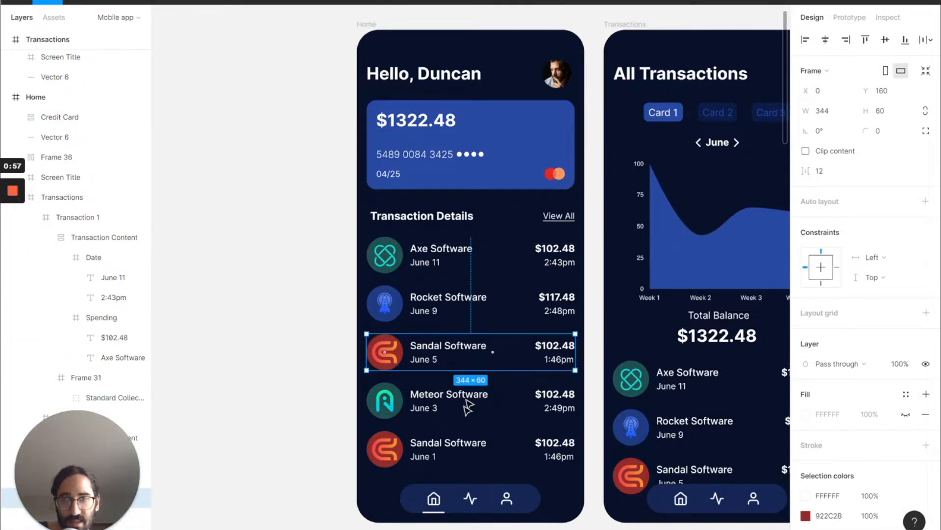
{"action": "left_click", "coordinate": [465, 411]}
{"action": "left_click", "coordinate": [399, 447]}
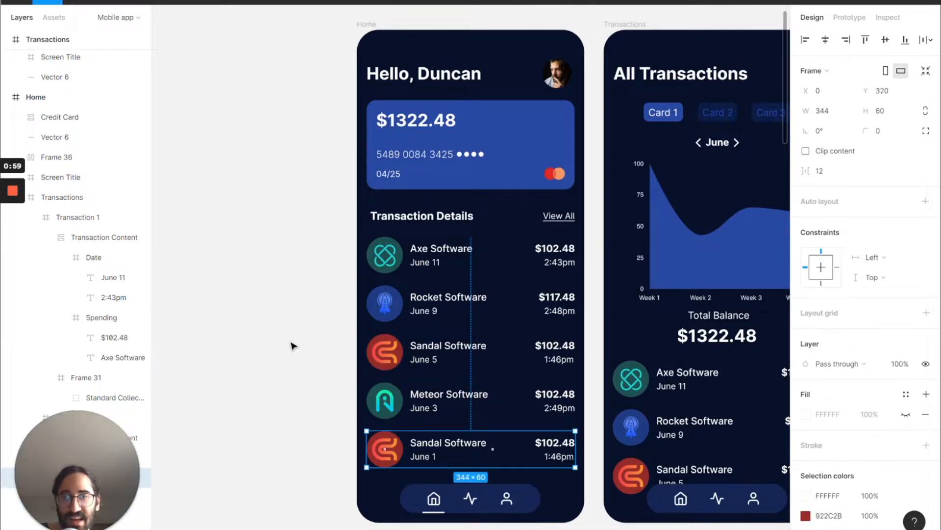
{"action": "double_click", "coordinate": [392, 349]}
{"action": "left_click", "coordinate": [303, 341]}
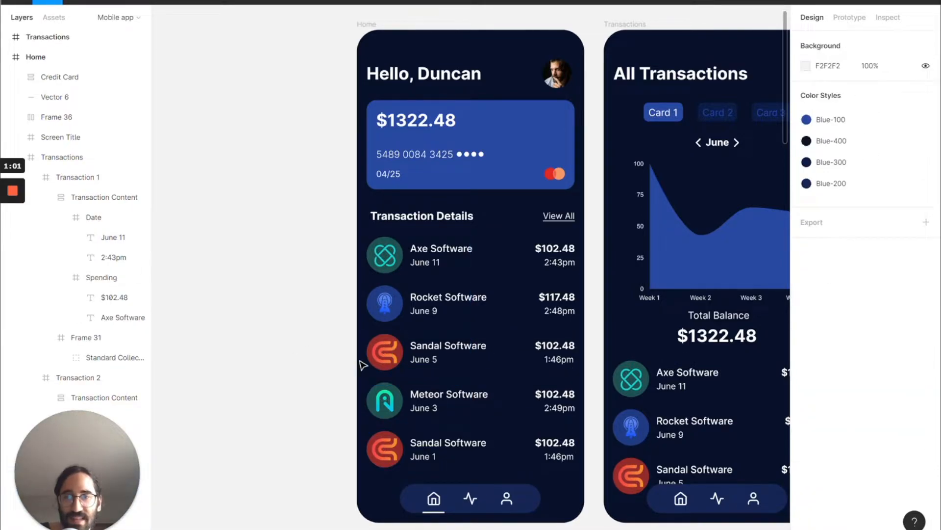
Step: Draw a frame about 985 × 720 in the empty area beside the Transactions screen and name it "Compony Logos"
{"action": "scroll", "coordinate": [398, 352], "scroll_direction": "right", "scroll_amount": 4}
{"action": "scroll", "coordinate": [397, 352], "scroll_direction": "down", "scroll_amount": 6}
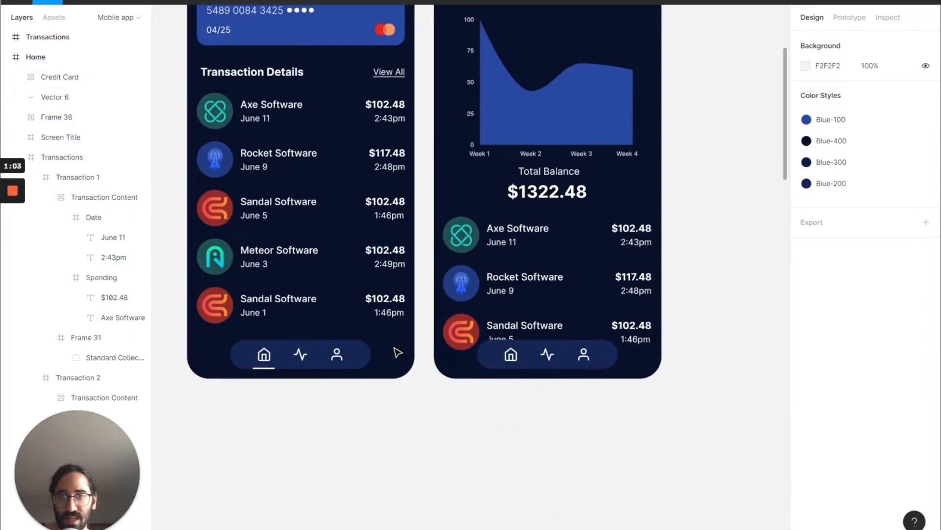
{"action": "scroll", "coordinate": [397, 352], "scroll_direction": "down", "scroll_amount": 10}
{"action": "scroll", "coordinate": [397, 352], "scroll_direction": "up", "scroll_amount": 10}
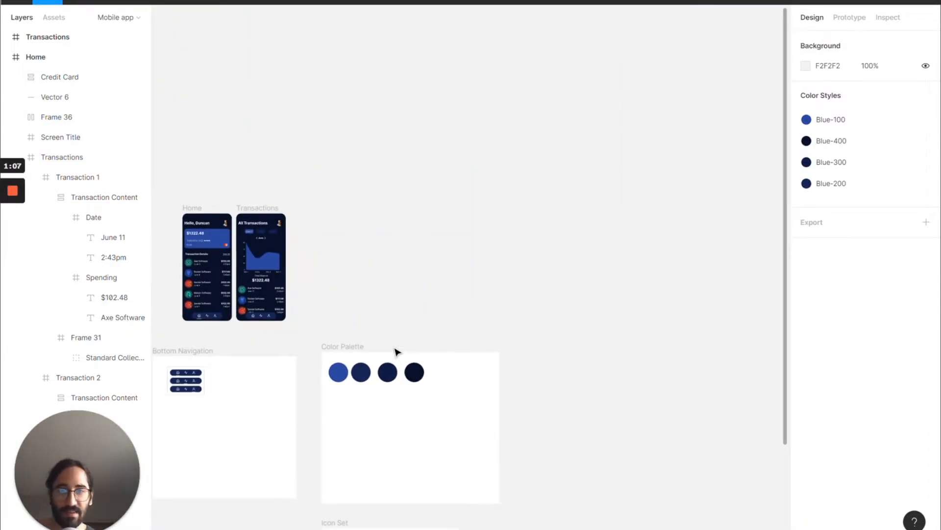
{"action": "key", "text": "f"}
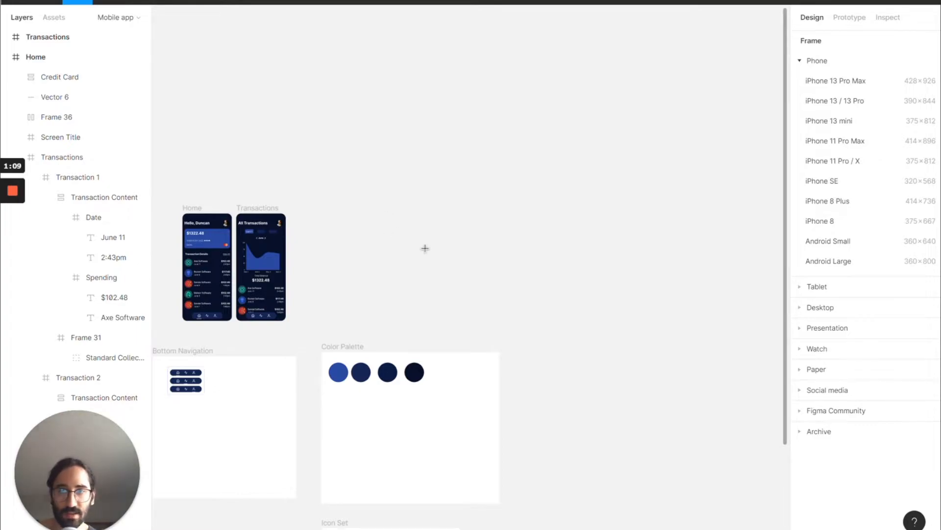
{"action": "left_click_drag", "start_coordinate": [375, 219], "coordinate": [506, 314]}
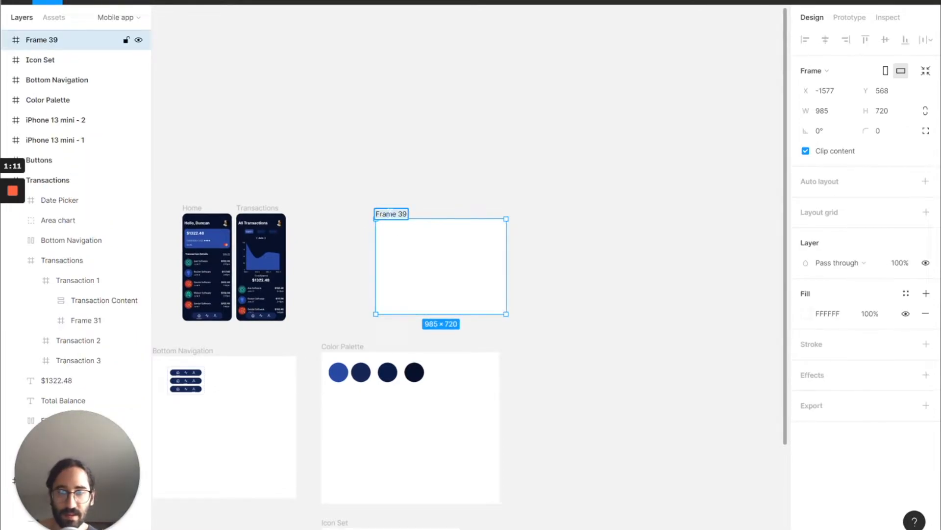
{"action": "type", "text": "Comp"}
{"action": "type", "text": "ony"}
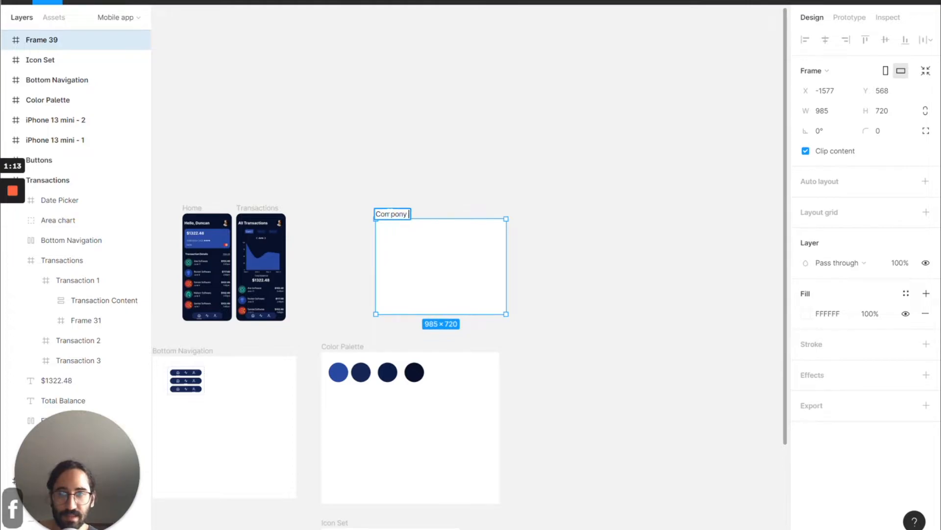
{"action": "type", "text": " Logos"}
{"action": "key", "text": "Return"}
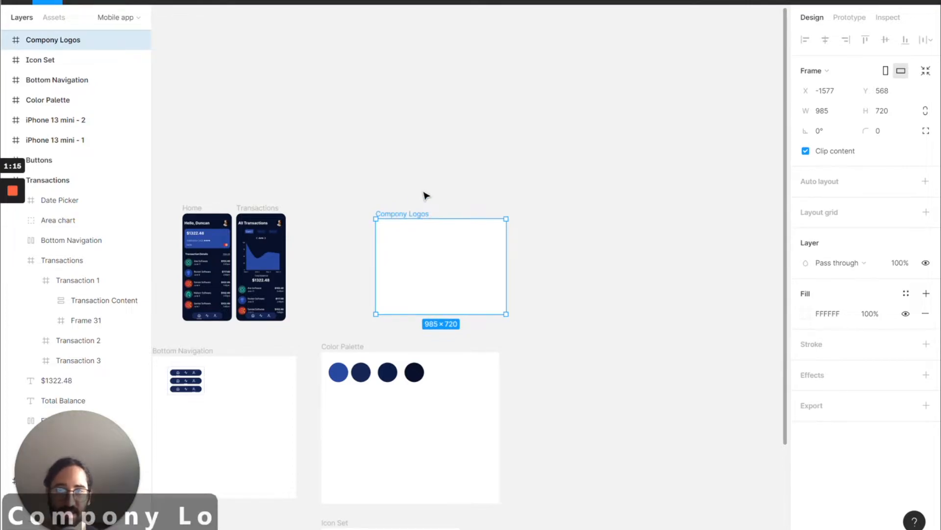
{"action": "scroll", "coordinate": [424, 196], "scroll_direction": "up", "scroll_amount": 3}
{"action": "scroll", "coordinate": [440, 454], "scroll_direction": "up", "scroll_amount": 1}
{"action": "scroll", "coordinate": [440, 453], "scroll_direction": "up", "scroll_amount": 5}
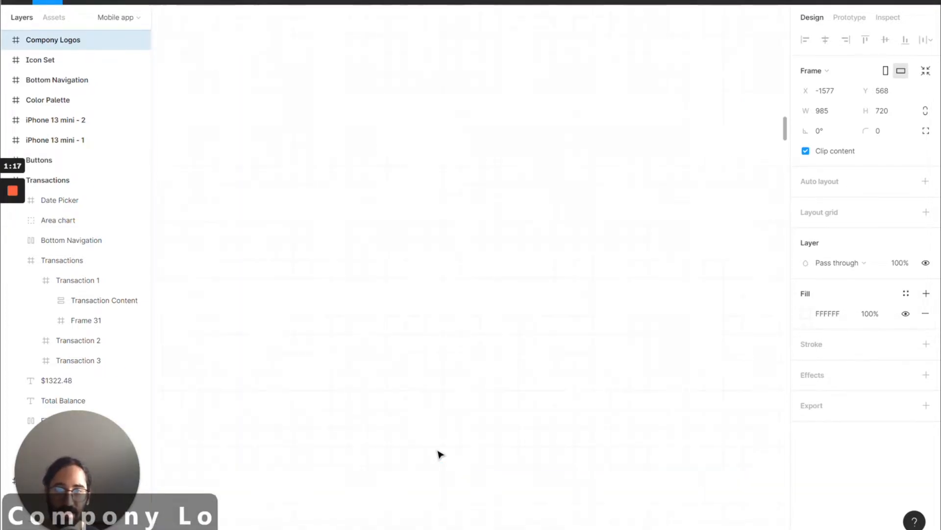
{"action": "scroll", "coordinate": [440, 453], "scroll_direction": "down", "scroll_amount": 2}
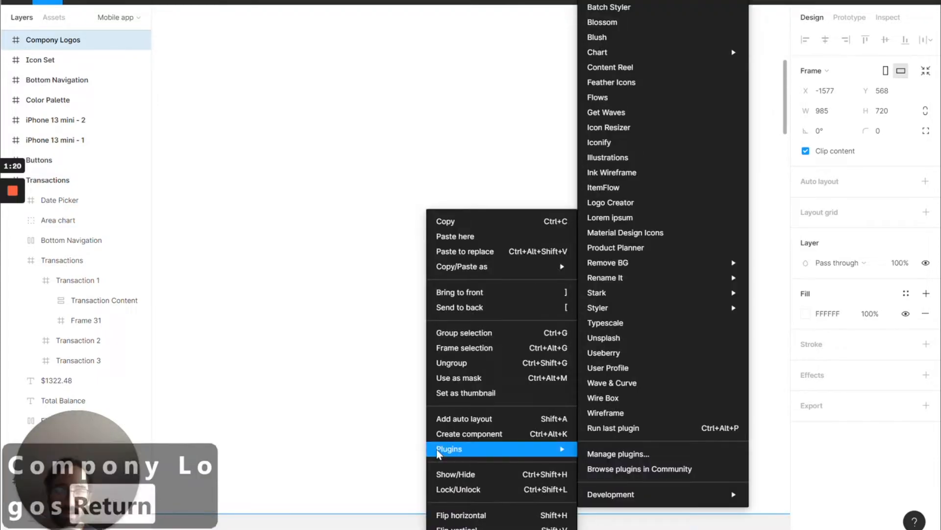
{"action": "right_click", "coordinate": [439, 451]}
{"action": "left_click", "coordinate": [288, 368]}
Step: Run the Logo Creator plugin on the Compony Logos frame and expand its Standard Collection
{"action": "key", "text": "shift+2"}
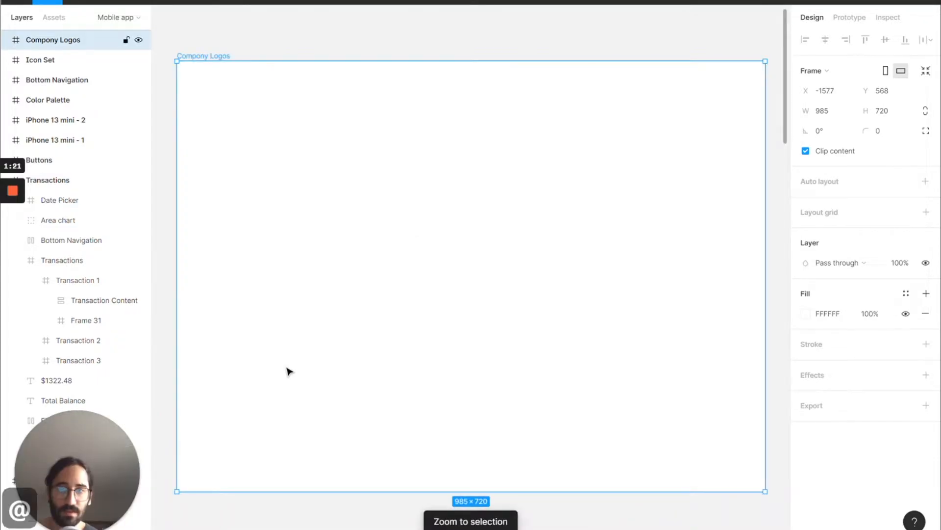
{"action": "right_click", "coordinate": [308, 212]}
{"action": "mouse_move", "coordinate": [385, 449]}
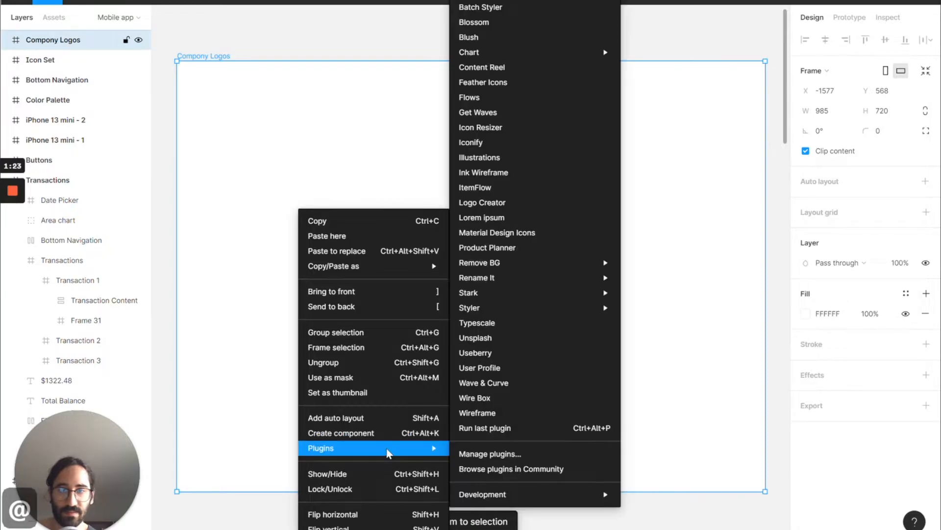
{"action": "left_click", "coordinate": [516, 205]}
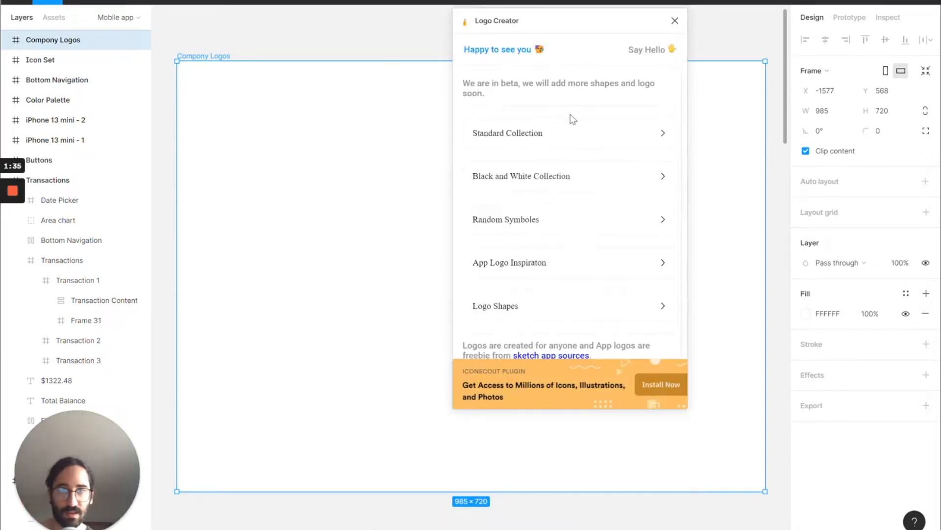
{"action": "left_click", "coordinate": [574, 142]}
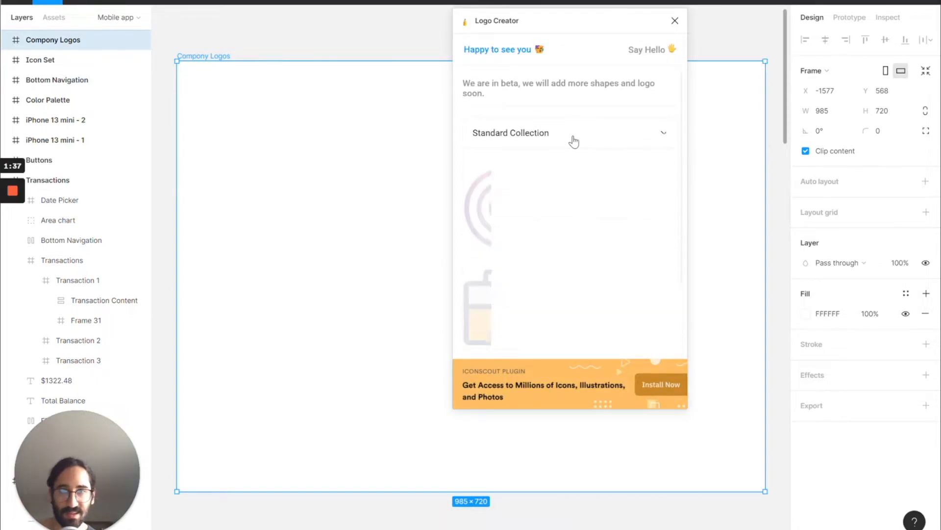
Step: Insert the blue rocket, turquoise interlaced, orange-red striped and green arch logos from the Standard Collection, and close the plugin
{"action": "scroll", "coordinate": [586, 209], "scroll_direction": "down", "scroll_amount": 3}
{"action": "scroll", "coordinate": [587, 208], "scroll_direction": "down", "scroll_amount": 3}
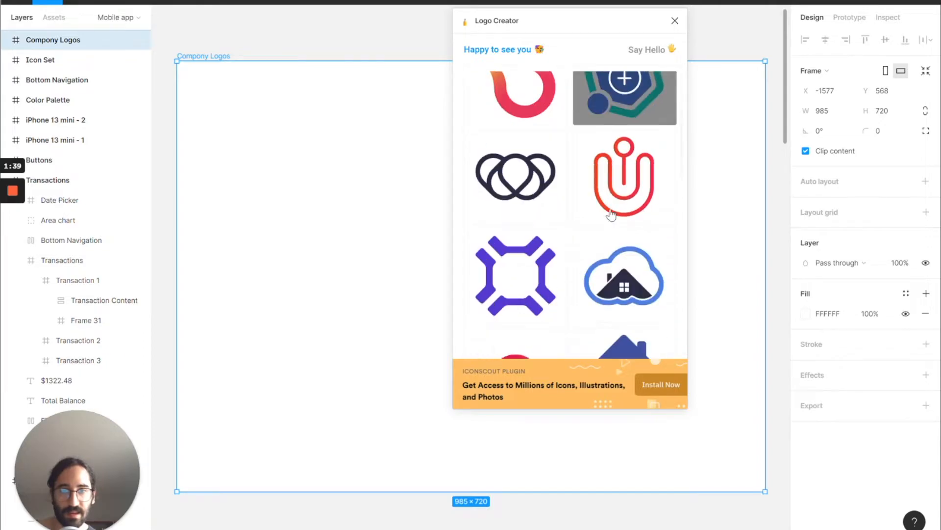
{"action": "scroll", "coordinate": [609, 210], "scroll_direction": "up", "scroll_amount": 5}
{"action": "scroll", "coordinate": [607, 222], "scroll_direction": "down", "scroll_amount": 1}
{"action": "scroll", "coordinate": [610, 236], "scroll_direction": "down", "scroll_amount": 6}
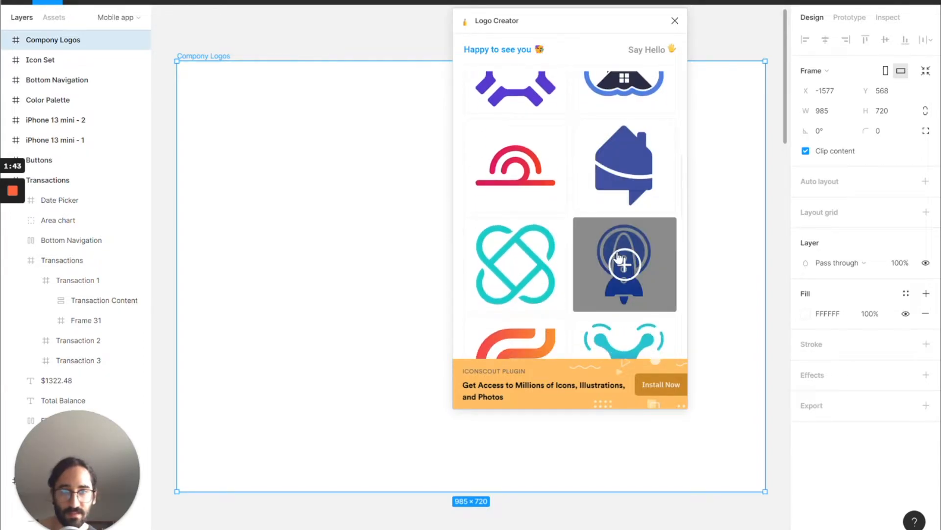
{"action": "left_click", "coordinate": [619, 258]}
{"action": "left_click", "coordinate": [534, 260]}
{"action": "scroll", "coordinate": [518, 267], "scroll_direction": "down", "scroll_amount": 2}
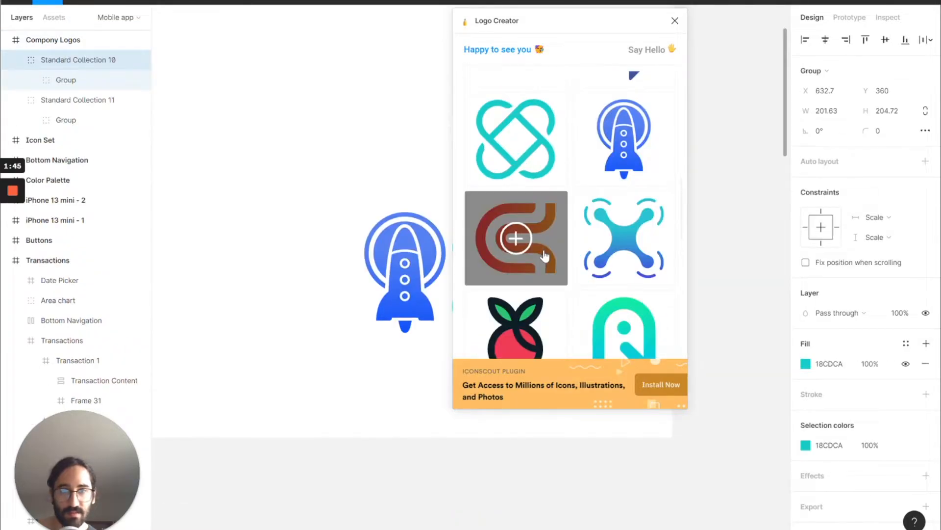
{"action": "scroll", "coordinate": [617, 245], "scroll_direction": "down", "scroll_amount": 2}
{"action": "left_click", "coordinate": [616, 245]}
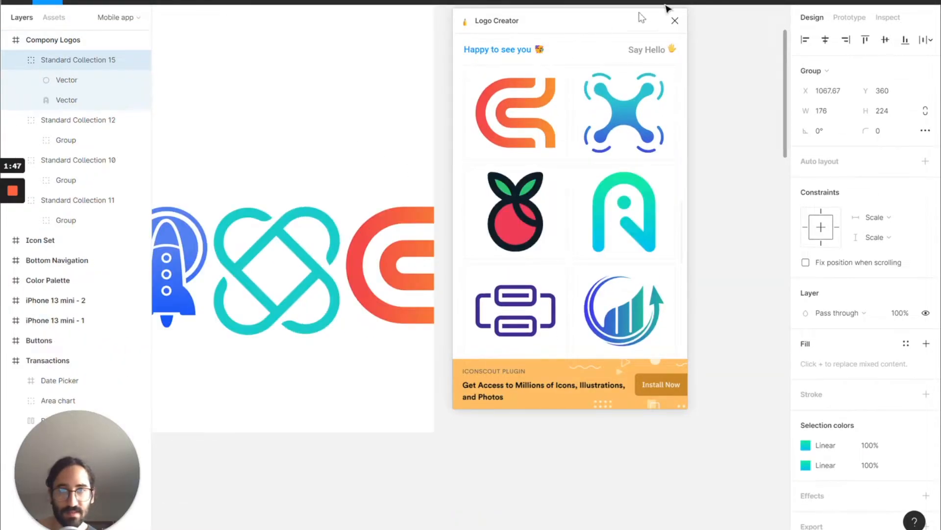
{"action": "left_click", "coordinate": [675, 20]}
{"action": "scroll", "coordinate": [670, 165], "scroll_direction": "left", "scroll_amount": 10}
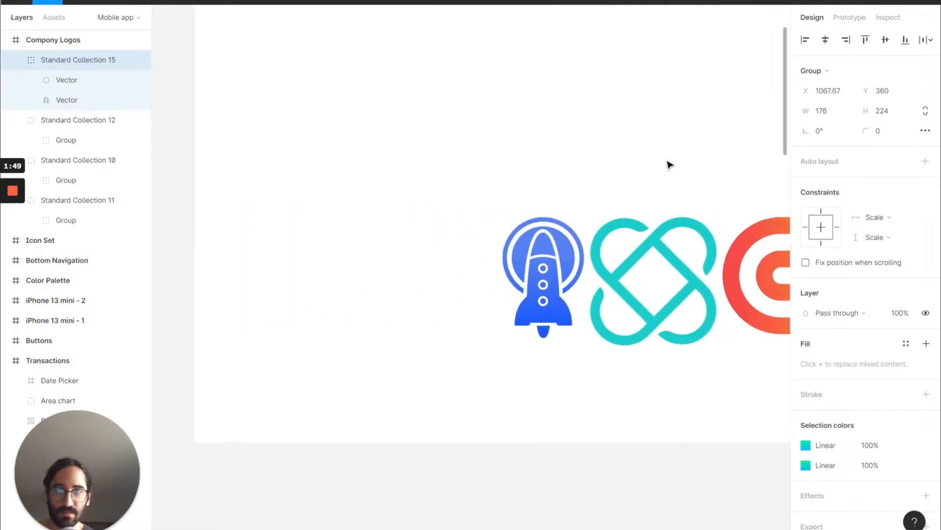
Step: Move the rocket, turquoise interlaced and orange-red striped logos up toward the middle of the Compony Logos frame
{"action": "scroll", "coordinate": [669, 167], "scroll_direction": "down", "scroll_amount": 3}
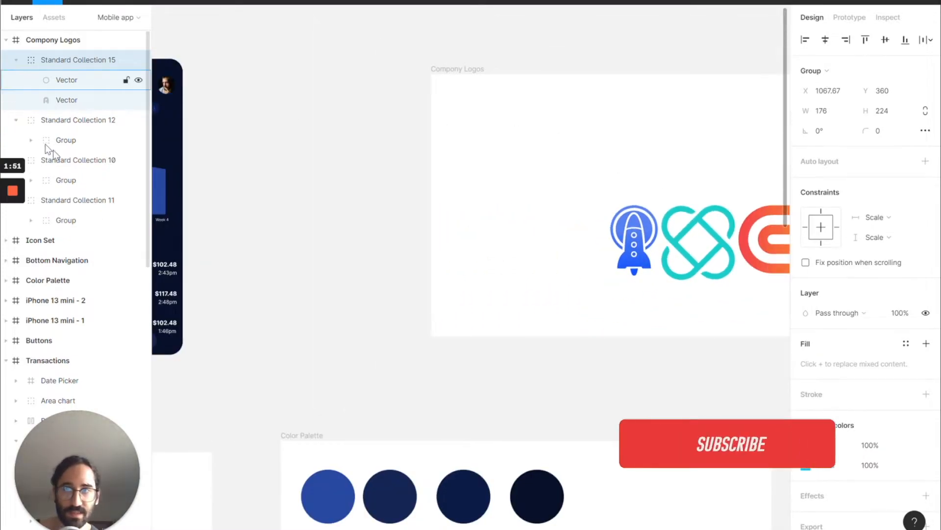
{"action": "left_click", "coordinate": [16, 119]}
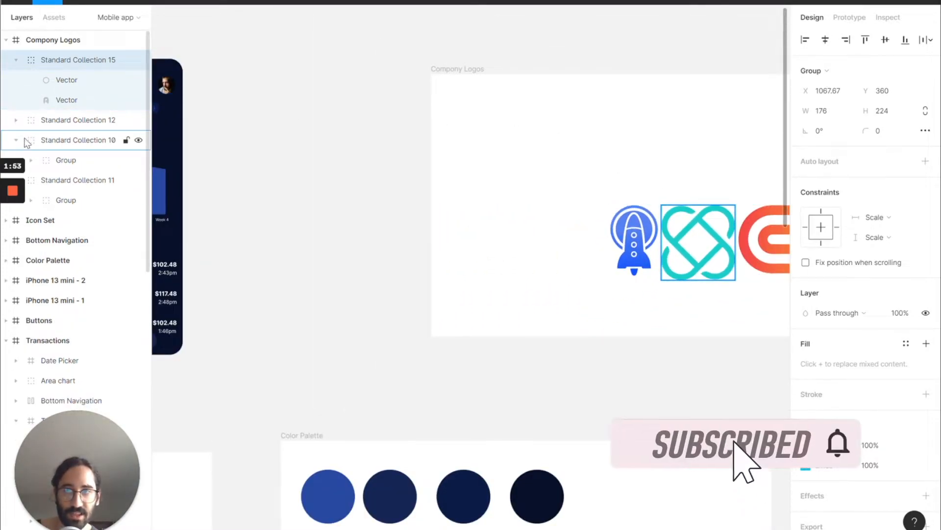
{"action": "left_click", "coordinate": [22, 140]}
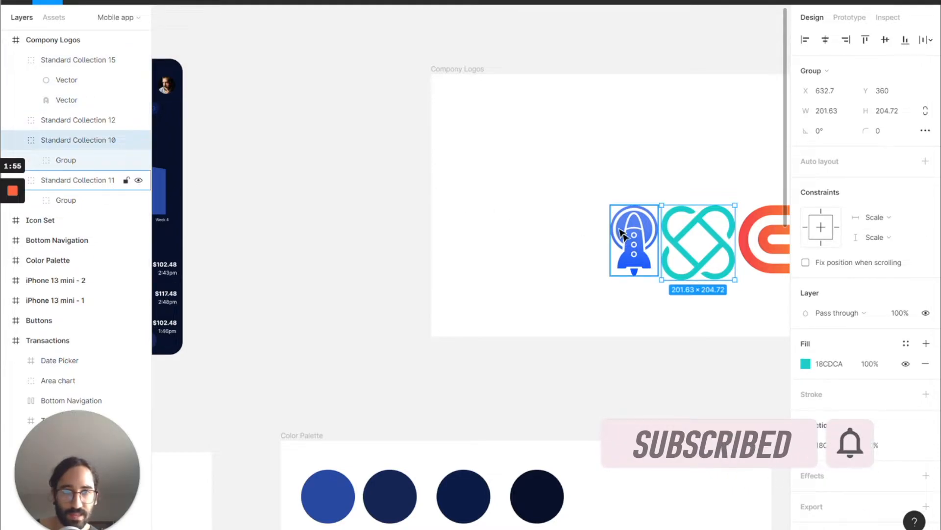
{"action": "left_click_drag", "start_coordinate": [622, 233], "coordinate": [536, 172]}
{"action": "left_click_drag", "start_coordinate": [706, 229], "coordinate": [615, 170]}
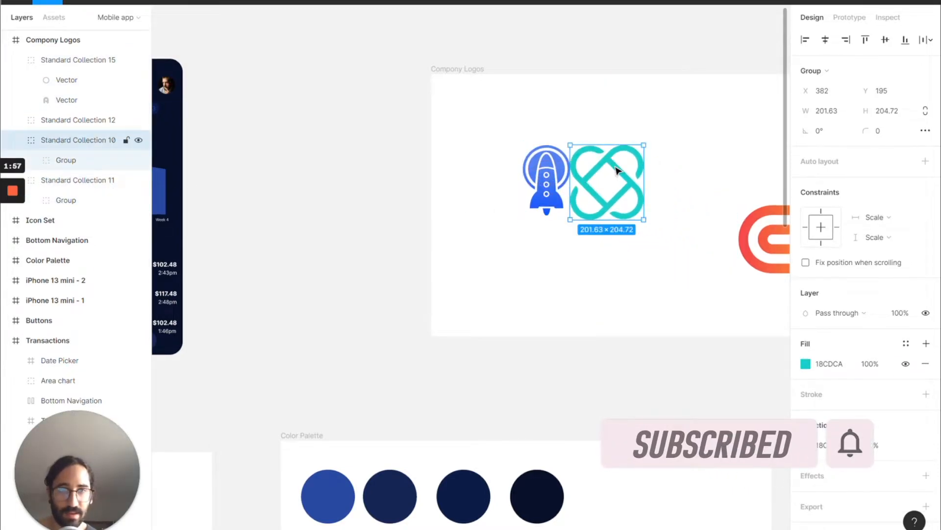
{"action": "scroll", "coordinate": [616, 168], "scroll_direction": "right", "scroll_amount": 5}
{"action": "left_click_drag", "start_coordinate": [639, 233], "coordinate": [552, 164]}
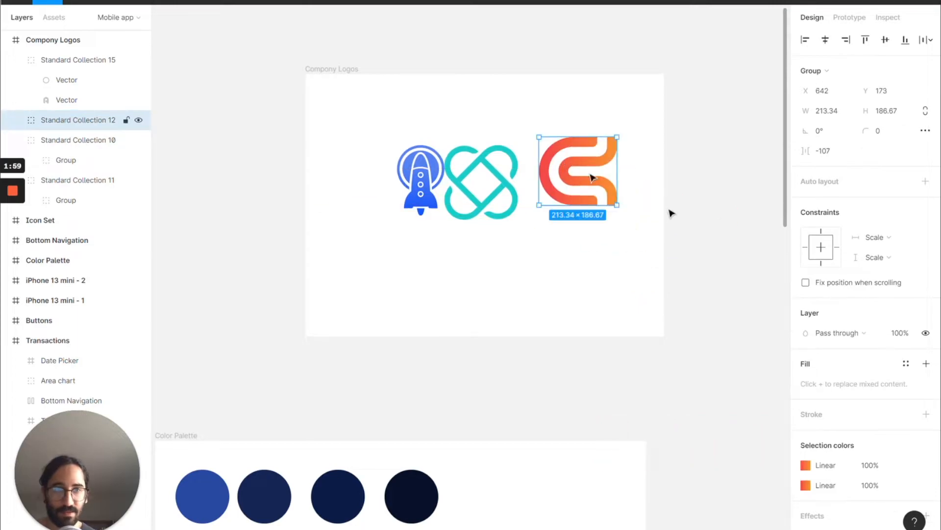
Step: Move the green arch logo inside the Compony Logos frame, directly below the turquoise logo
{"action": "scroll", "coordinate": [643, 244], "scroll_direction": "right", "scroll_amount": 5}
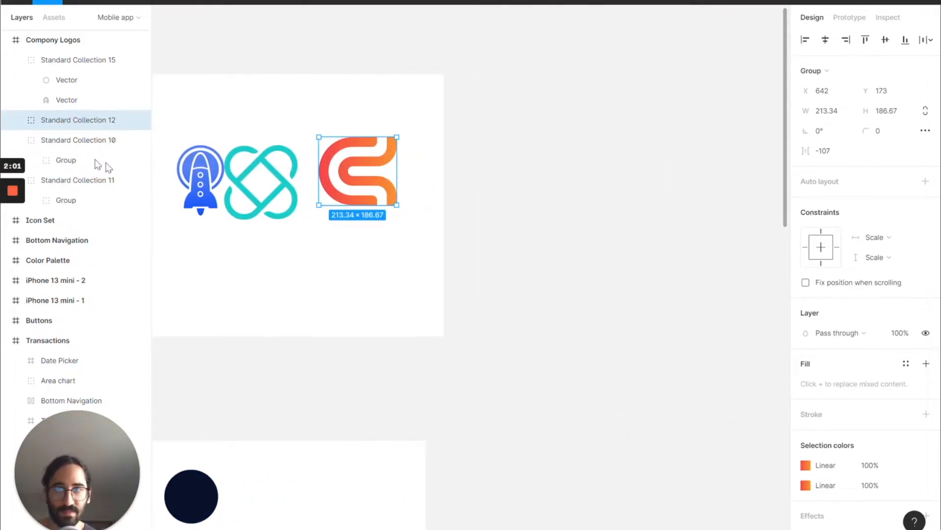
{"action": "left_click", "coordinate": [78, 140]}
{"action": "left_click", "coordinate": [76, 180]}
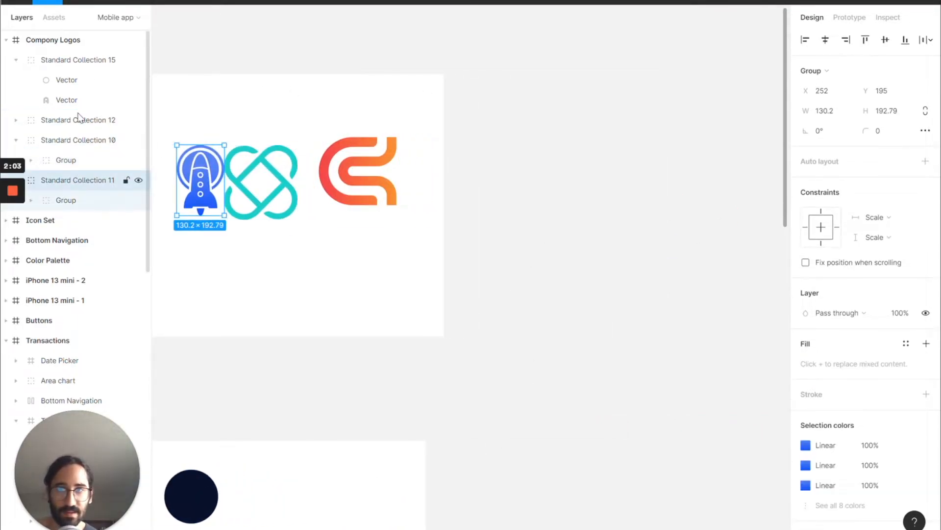
{"action": "left_click", "coordinate": [69, 65]}
{"action": "left_click_drag", "start_coordinate": [525, 257], "coordinate": [275, 280]}
Step: Spread the rocket, turquoise and orange-red logos in a row across the frame's upper part, at about X 85, 312 and 596
{"action": "left_click", "coordinate": [236, 217]}
{"action": "scroll", "coordinate": [235, 218], "scroll_direction": "left", "scroll_amount": 2}
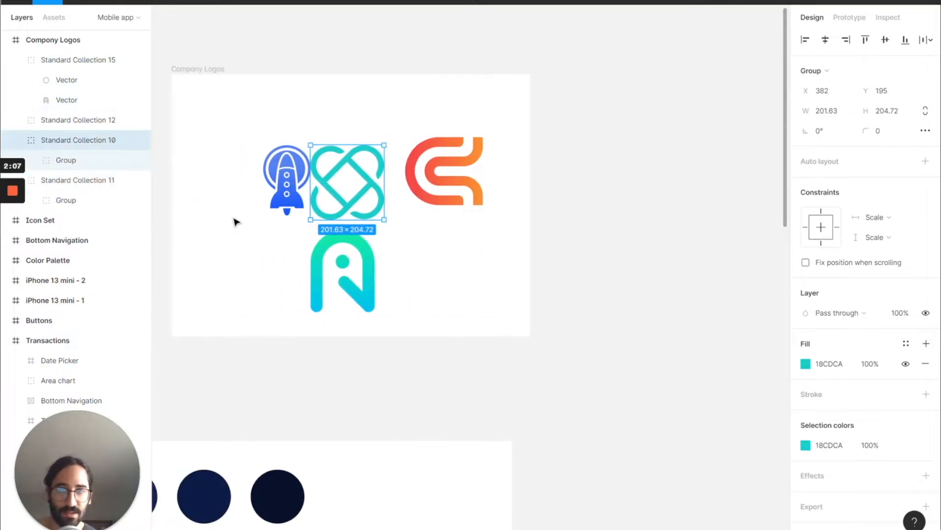
{"action": "left_click", "coordinate": [275, 218]}
{"action": "left_click", "coordinate": [283, 190]}
{"action": "left_click_drag", "start_coordinate": [283, 189], "coordinate": [222, 160]}
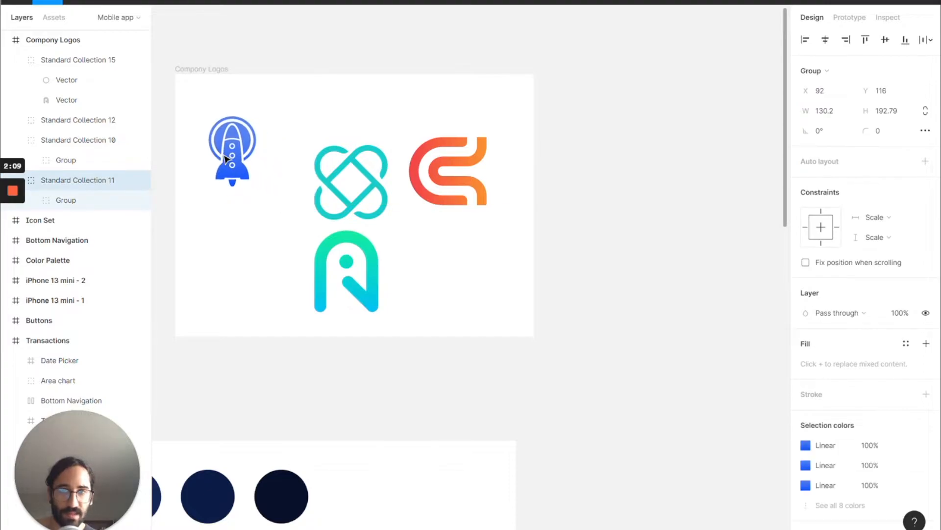
{"action": "left_click", "coordinate": [331, 178]}
{"action": "left_click_drag", "start_coordinate": [331, 178], "coordinate": [305, 141]}
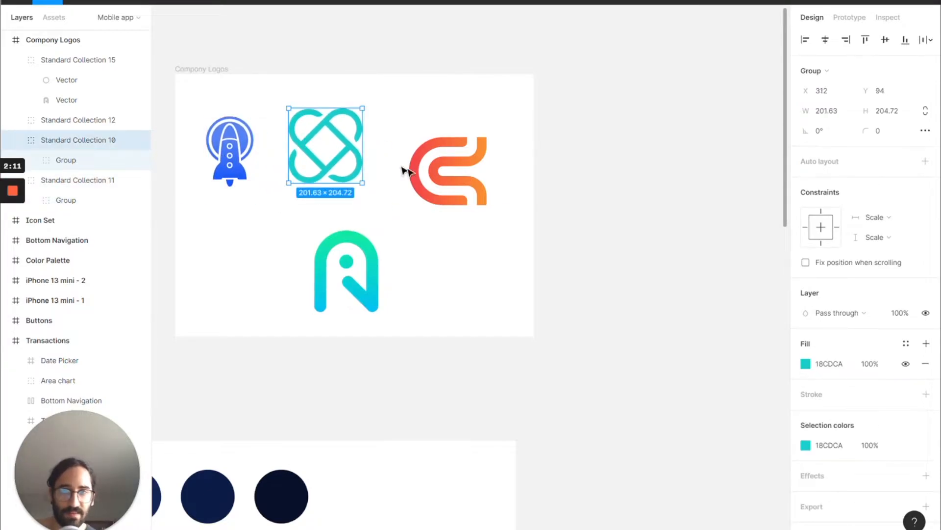
{"action": "left_click", "coordinate": [397, 149]}
{"action": "left_click", "coordinate": [419, 164]}
{"action": "left_click", "coordinate": [390, 145]}
{"action": "left_click_drag", "start_coordinate": [434, 167], "coordinate": [414, 143]}
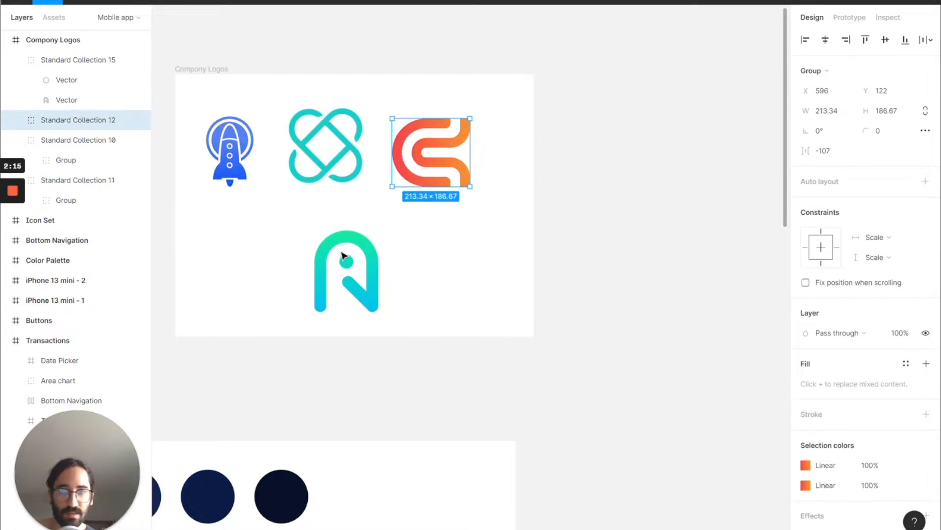
Step: Select all four logos, constrain their proportions and set their height to 36
{"action": "left_click", "coordinate": [241, 152]}
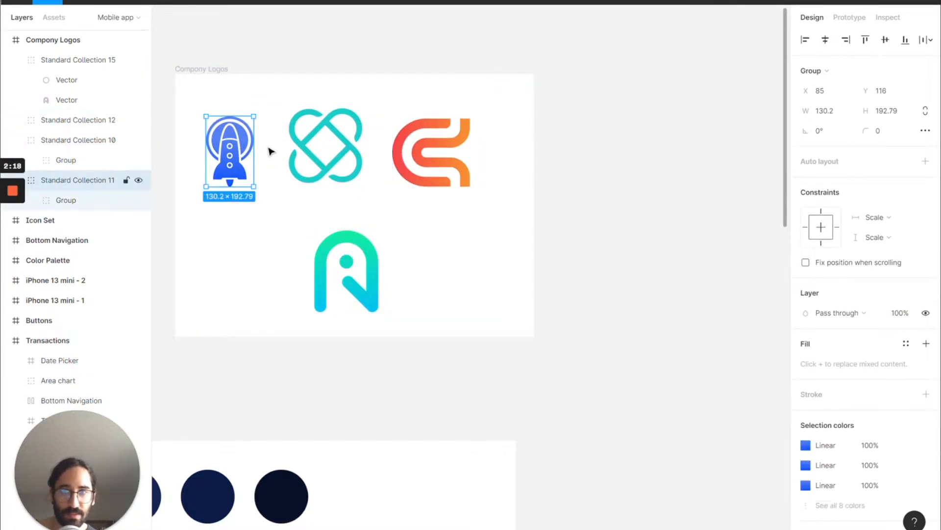
{"action": "left_click", "coordinate": [299, 150], "text": "shift"}
{"action": "left_click", "coordinate": [403, 153], "text": "shift"}
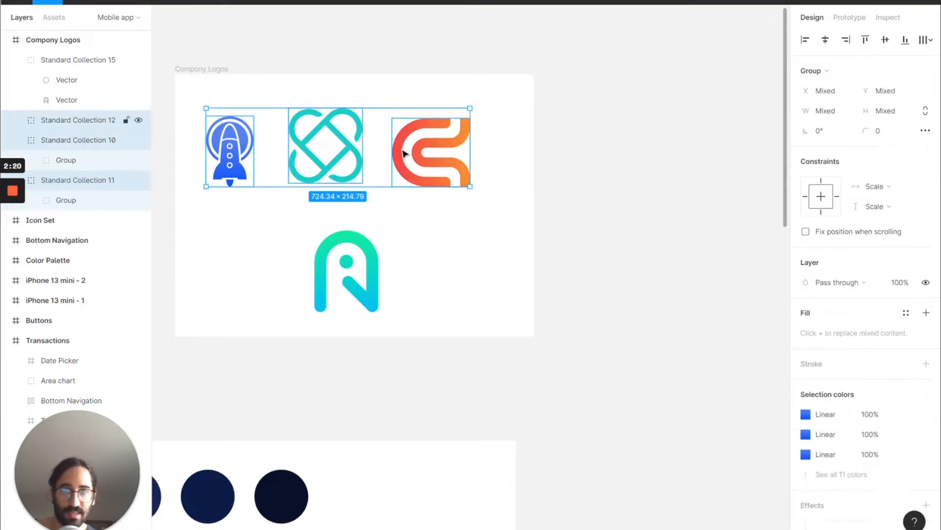
{"action": "left_click", "coordinate": [373, 269], "text": "shift"}
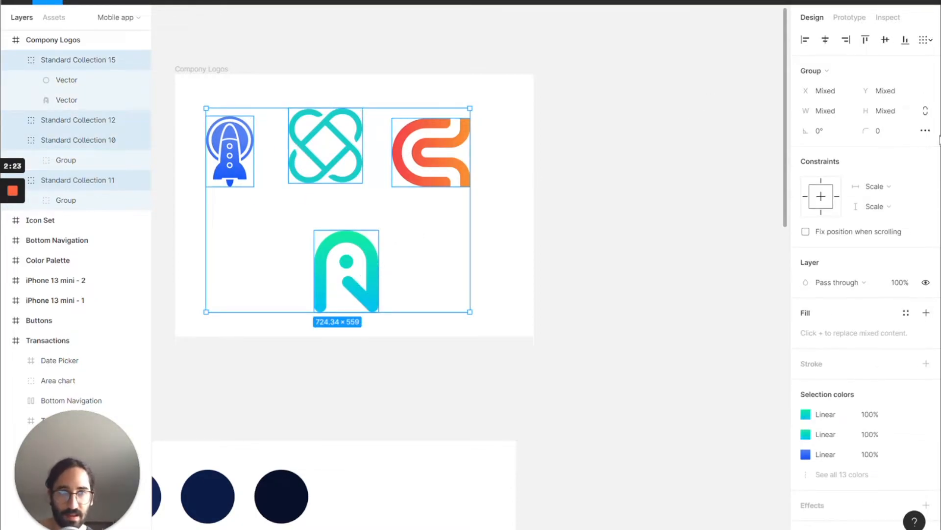
{"action": "left_click", "coordinate": [925, 113]}
{"action": "left_click", "coordinate": [902, 117]}
{"action": "type", "text": "36"}
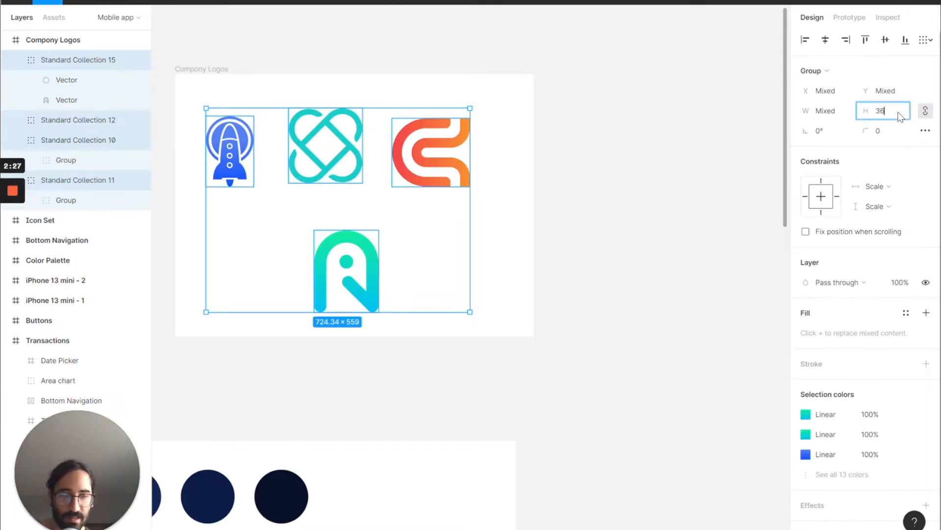
{"action": "key", "text": "Return"}
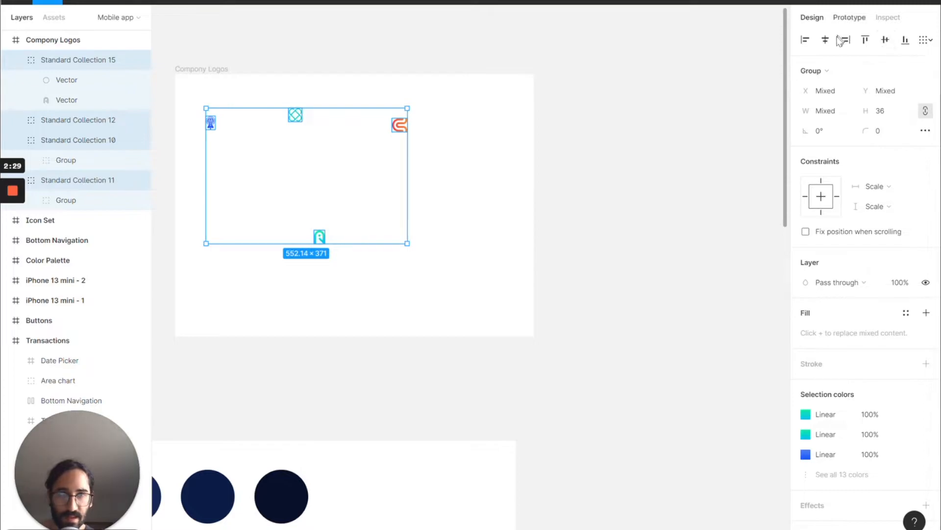
Step: Align the four logos on their vertical centres and distribute their horizontal spacing evenly
{"action": "left_click", "coordinate": [885, 41]}
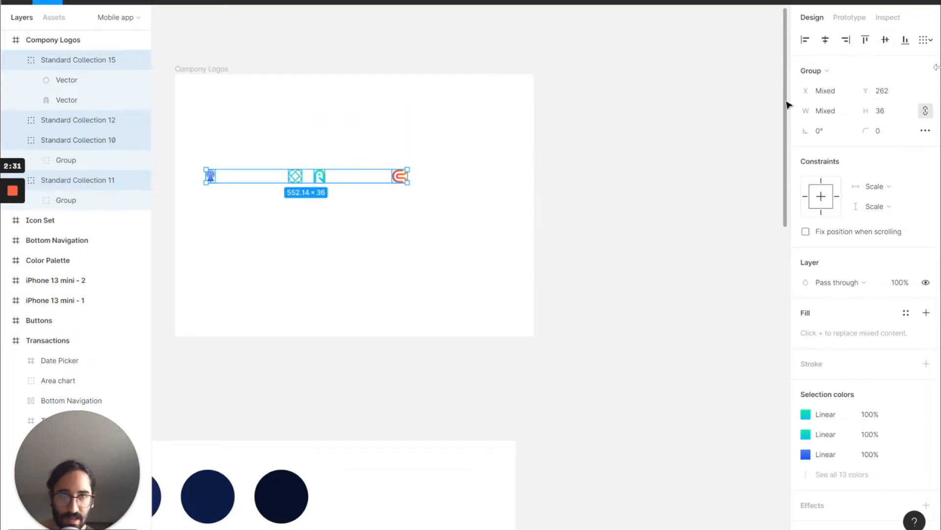
{"action": "left_click", "coordinate": [925, 40]}
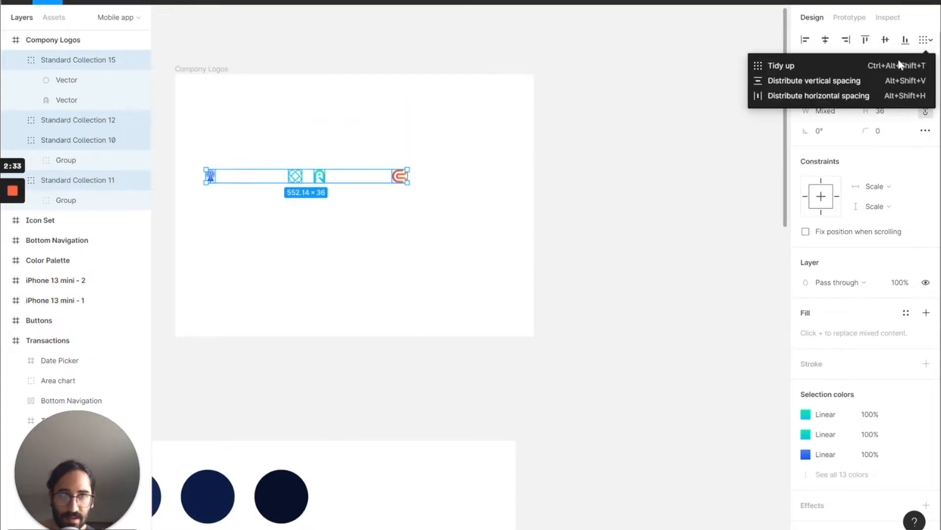
{"action": "left_click", "coordinate": [833, 96]}
{"action": "left_click", "coordinate": [426, 240]}
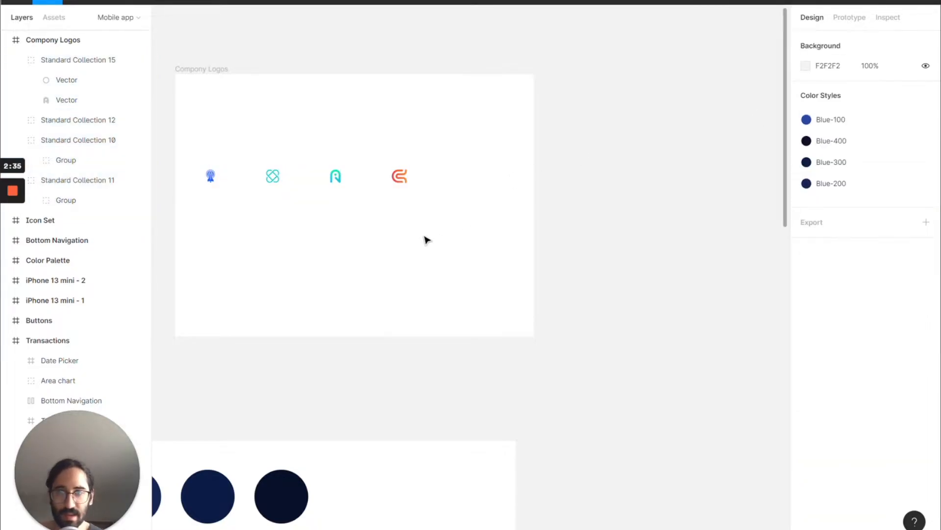
Step: Examine the circular logo backgrounds in the transaction rows of the Home and Transactions screens
{"action": "scroll", "coordinate": [238, 177], "scroll_direction": "up", "scroll_amount": 5}
{"action": "scroll", "coordinate": [238, 177], "scroll_direction": "left", "scroll_amount": 1}
{"action": "scroll", "coordinate": [226, 190], "scroll_direction": "left", "scroll_amount": 5}
{"action": "scroll", "coordinate": [226, 189], "scroll_direction": "down", "scroll_amount": 3}
{"action": "scroll", "coordinate": [226, 190], "scroll_direction": "left", "scroll_amount": 3}
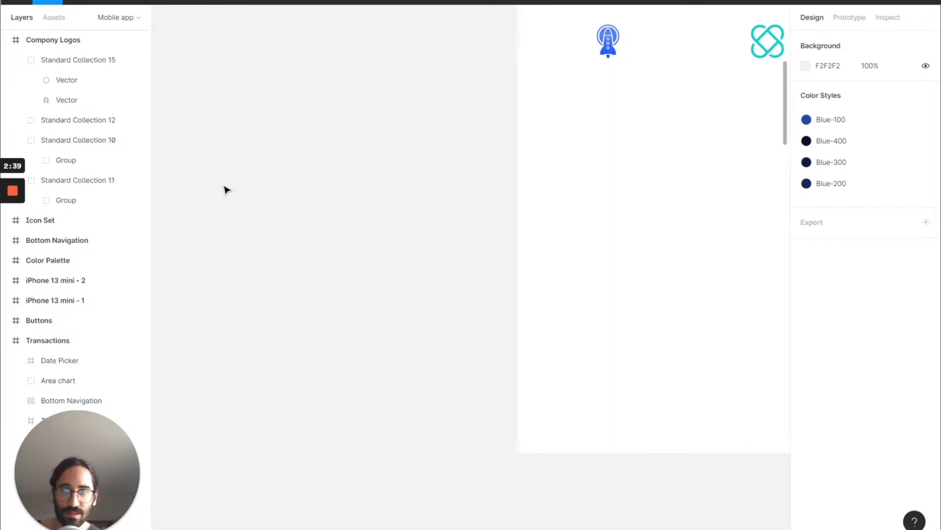
{"action": "scroll", "coordinate": [226, 189], "scroll_direction": "down", "scroll_amount": 3}
{"action": "scroll", "coordinate": [226, 190], "scroll_direction": "left", "scroll_amount": 6}
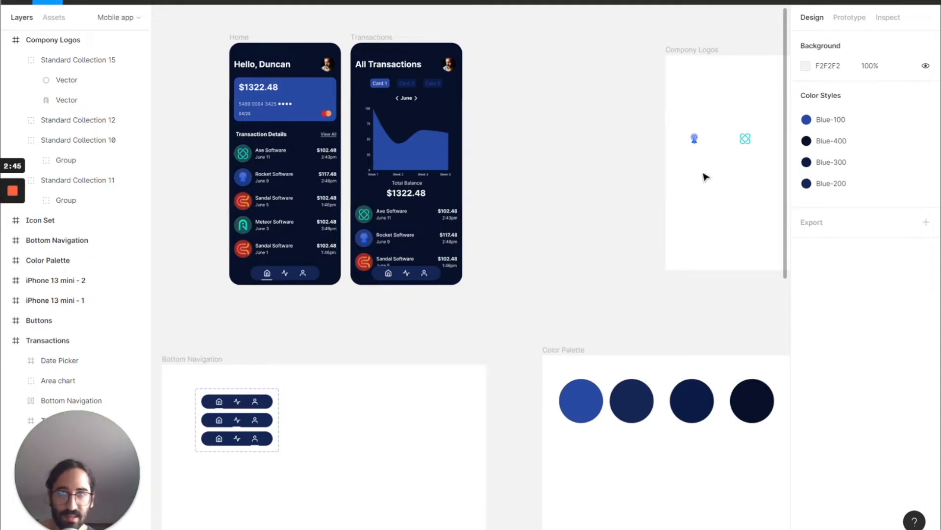
Step: Draw an ellipse about 51 × 56 between the rocket and turquoise logos in the Compony Logos frame
{"action": "scroll", "coordinate": [705, 172], "scroll_direction": "up", "scroll_amount": 3}
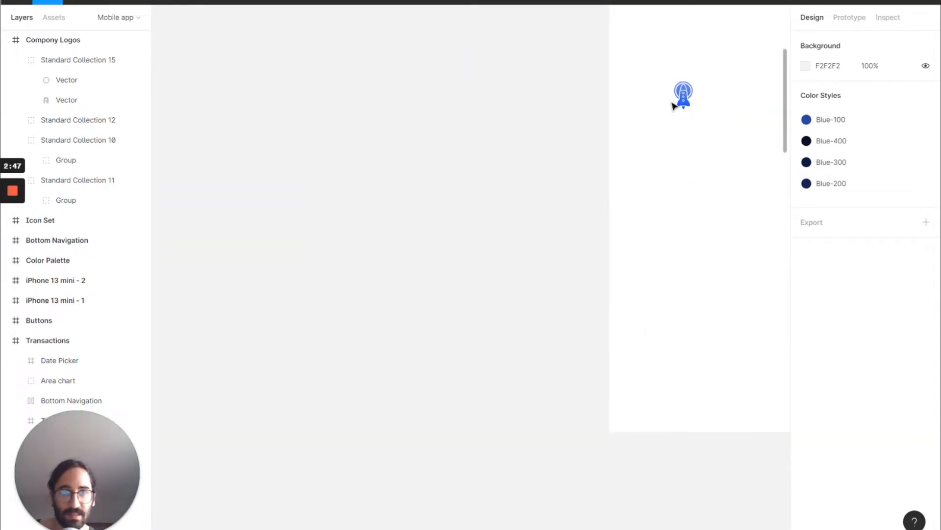
{"action": "left_click", "coordinate": [687, 98]}
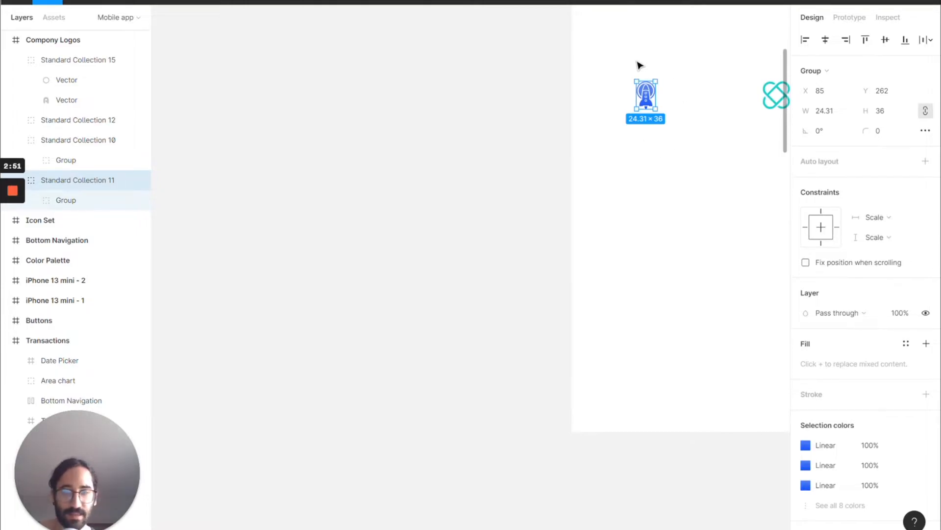
{"action": "scroll", "coordinate": [637, 64], "scroll_direction": "up", "scroll_amount": 2}
{"action": "scroll", "coordinate": [652, 204], "scroll_direction": "up", "scroll_amount": 2}
{"action": "scroll", "coordinate": [653, 203], "scroll_direction": "right", "scroll_amount": 3}
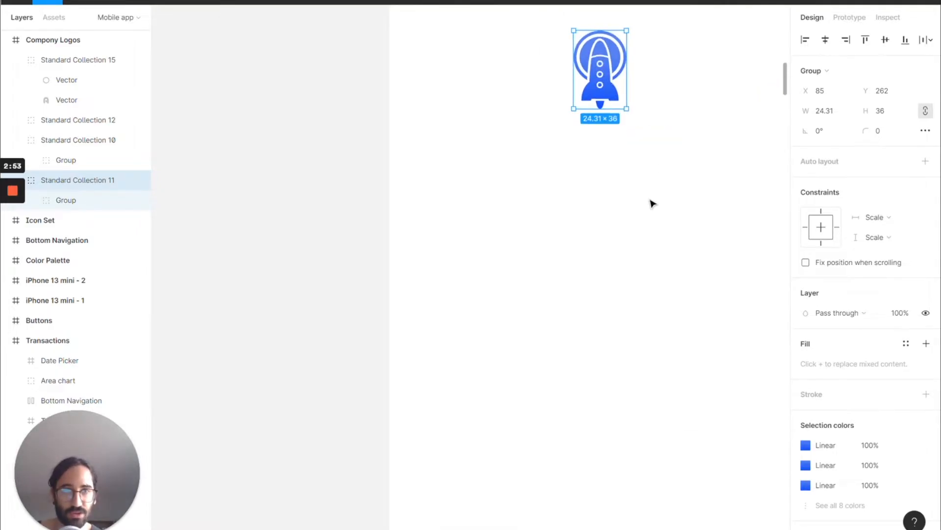
{"action": "scroll", "coordinate": [653, 203], "scroll_direction": "down", "scroll_amount": 3}
{"action": "scroll", "coordinate": [653, 203], "scroll_direction": "up", "scroll_amount": 1}
{"action": "scroll", "coordinate": [652, 203], "scroll_direction": "right", "scroll_amount": 1}
{"action": "key", "text": "r"}
{"action": "left_click_drag", "start_coordinate": [622, 154], "coordinate": [674, 212]}
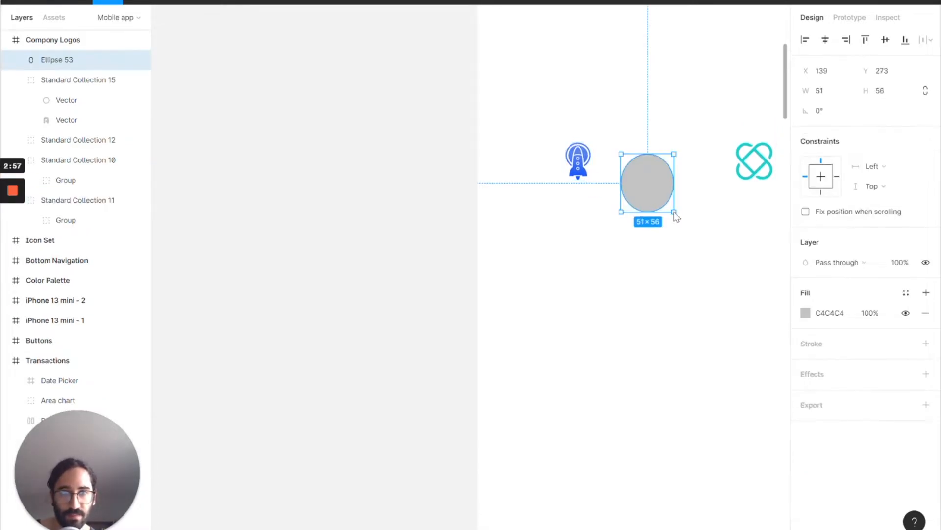
Step: Set the grey ellipse's width and height to 60
{"action": "left_click", "coordinate": [842, 84]}
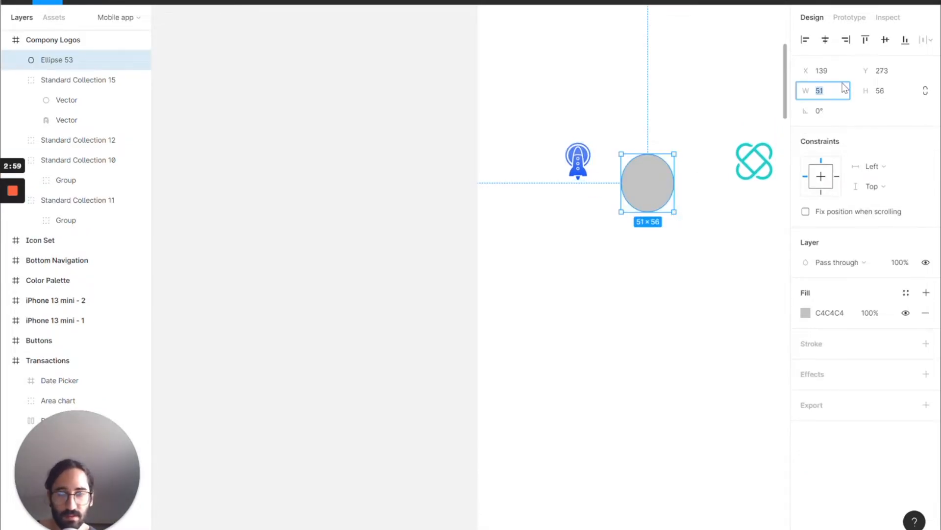
{"action": "type", "text": "60"}
{"action": "key", "text": "Return"}
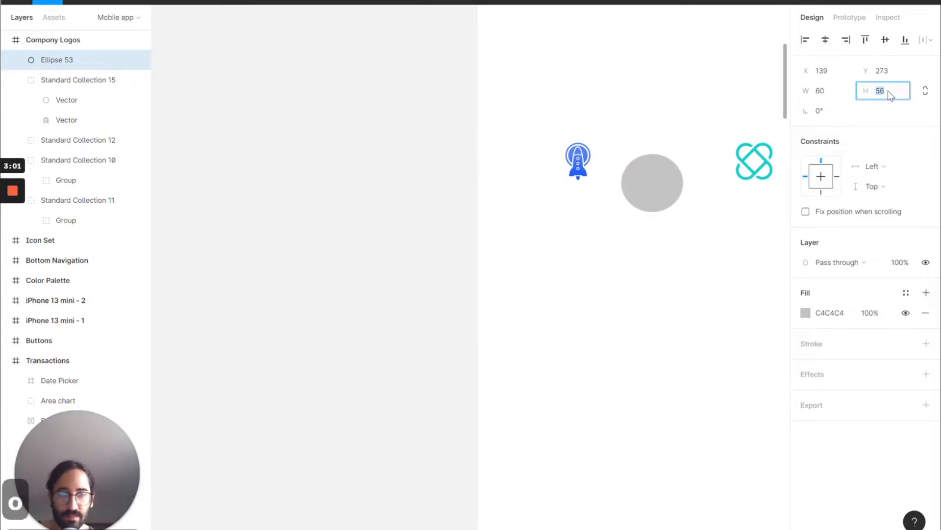
{"action": "type", "text": "60"}
{"action": "key", "text": "Return"}
Step: Place the grey circle centred beneath the rocket logo and align the bottoms of both objects
{"action": "left_click_drag", "start_coordinate": [675, 204], "coordinate": [598, 267]}
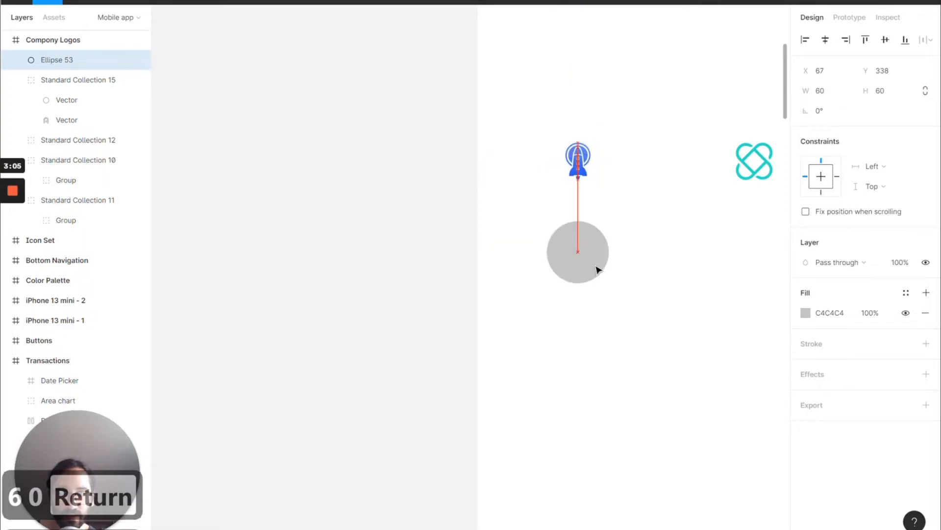
{"action": "left_click", "coordinate": [578, 162], "text": "shift"}
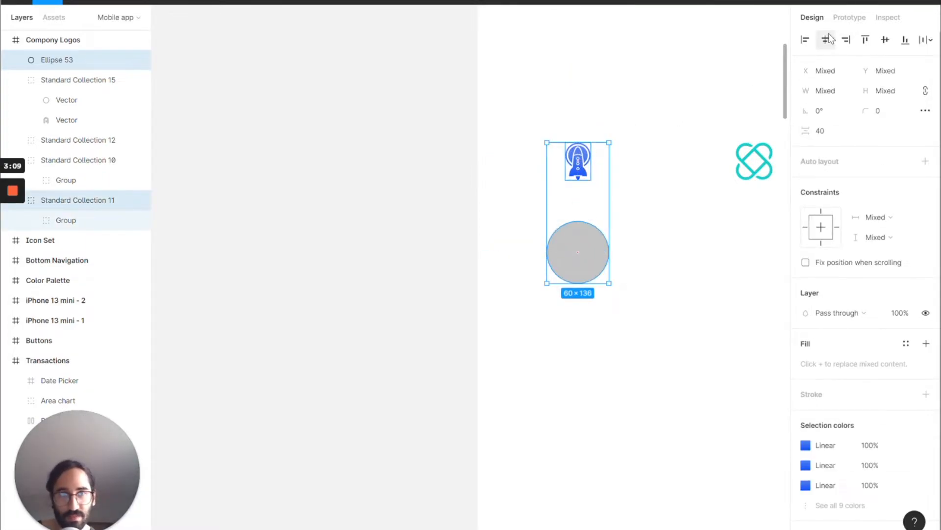
{"action": "left_click", "coordinate": [905, 39]}
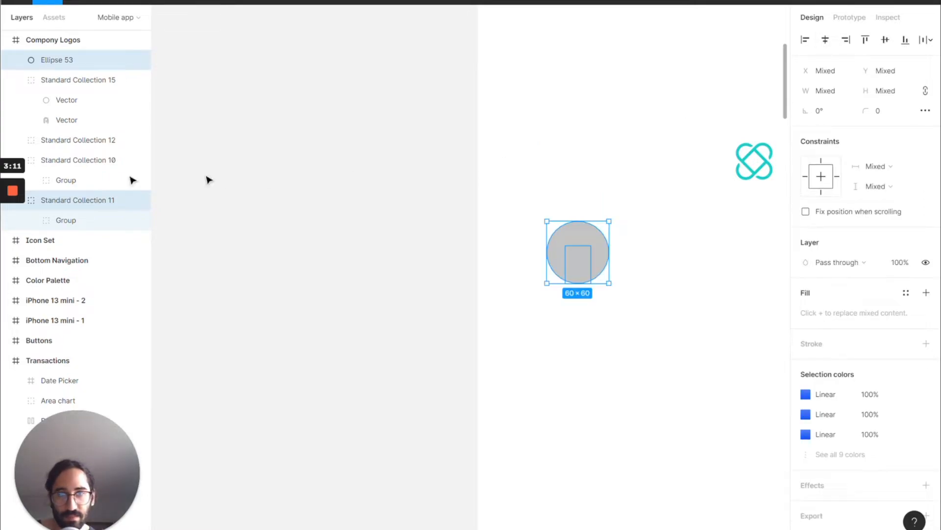
Step: Move the rocket logo in front of the grey circle in the layer order and centre it on the circle
{"action": "left_click_drag", "start_coordinate": [86, 200], "coordinate": [106, 63]}
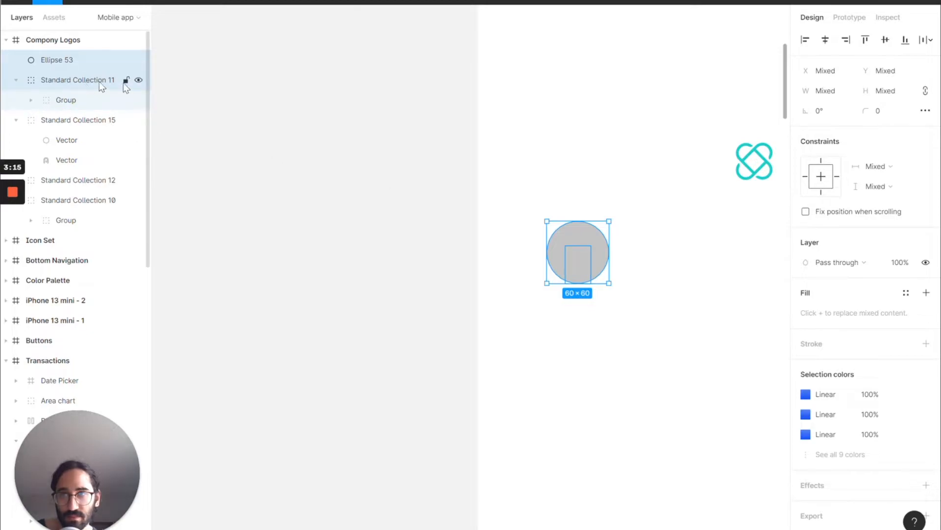
{"action": "left_click", "coordinate": [225, 109]}
{"action": "left_click_drag", "start_coordinate": [54, 79], "coordinate": [107, 52]}
{"action": "left_click_drag", "start_coordinate": [578, 265], "coordinate": [578, 253]}
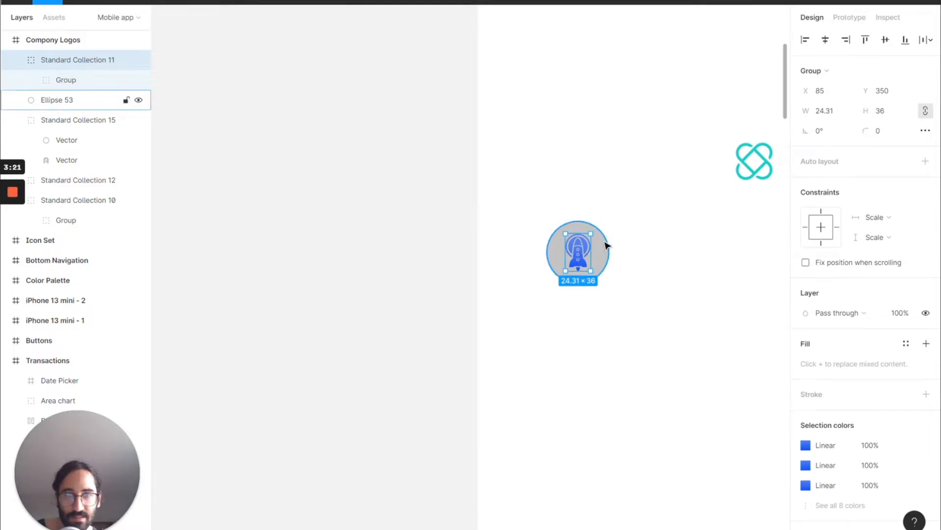
Step: Fill the circle behind the rocket with the blue 5581F1 sampled from the logo
{"action": "left_click", "coordinate": [609, 245], "text": "shift"}
{"action": "left_click", "coordinate": [635, 270]}
{"action": "left_click", "coordinate": [608, 258]}
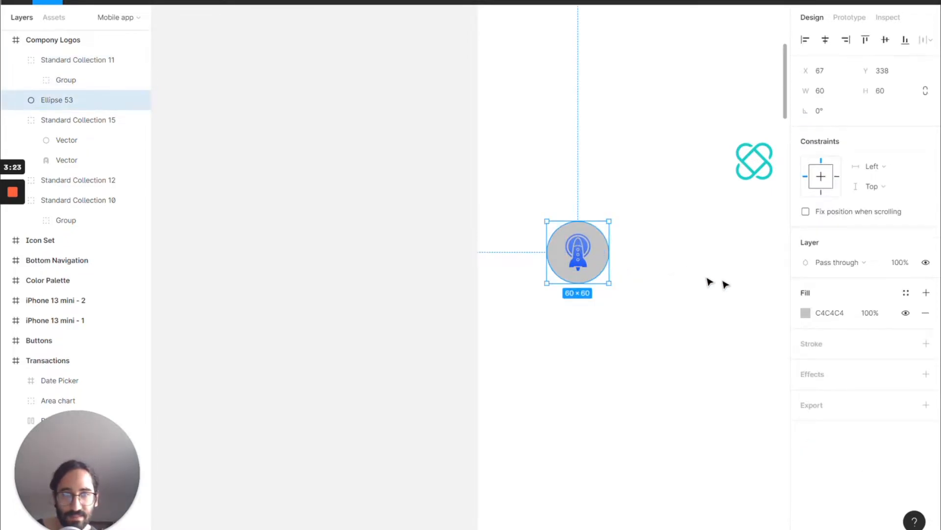
{"action": "key", "text": "i"}
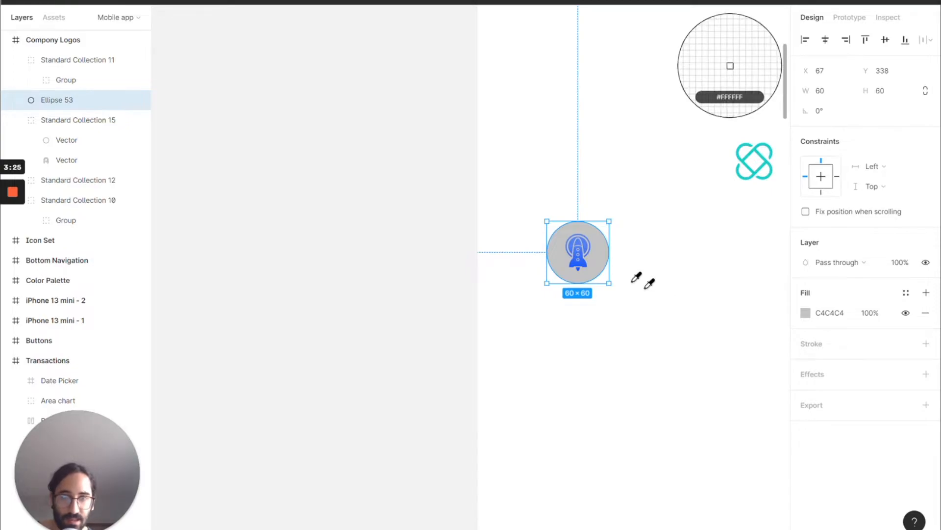
{"action": "left_click", "coordinate": [575, 248]}
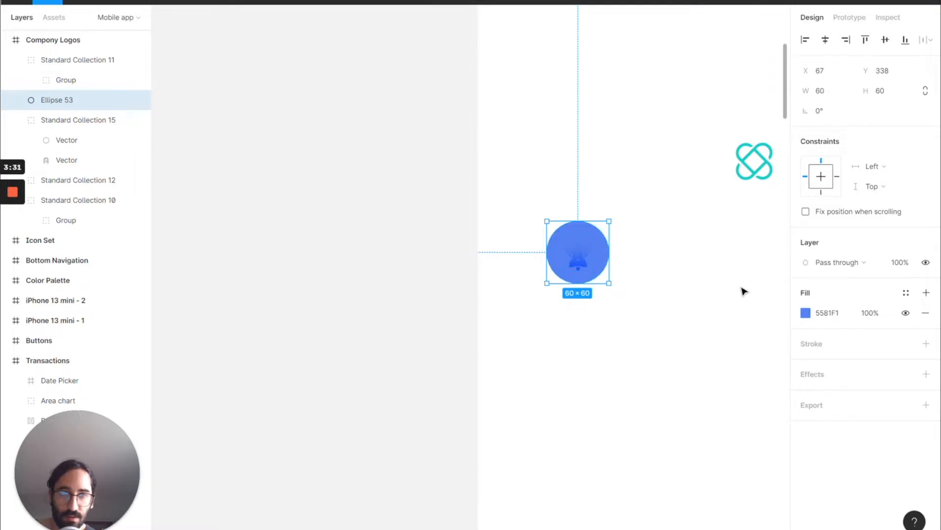
Step: Darken the fill of the circle behind the rocket logo to a deep navy blue
{"action": "left_click", "coordinate": [806, 313]}
{"action": "left_click_drag", "start_coordinate": [738, 240], "coordinate": [734, 332]}
{"action": "left_click", "coordinate": [606, 195]}
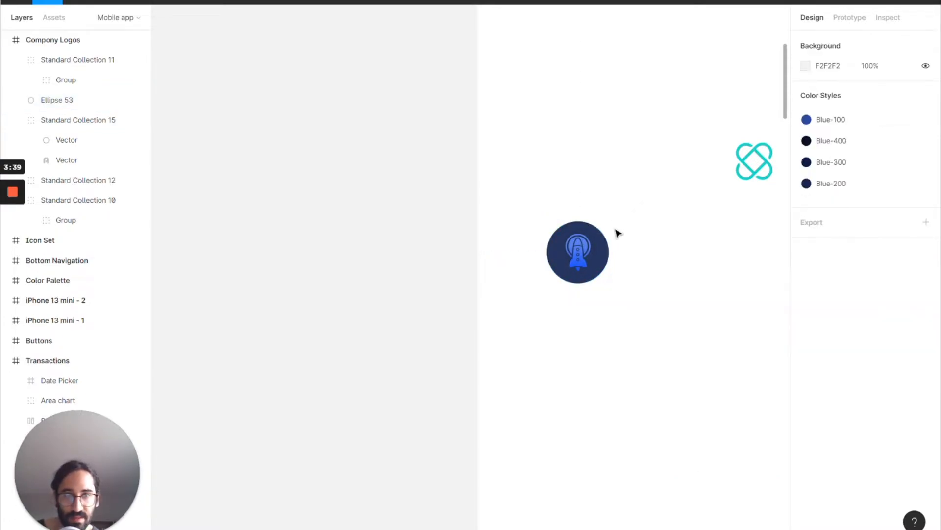
Step: Examine the logo badges in the transaction lists of the phone screens and compare them with the rocket badge
{"action": "scroll", "coordinate": [619, 234], "scroll_direction": "left", "scroll_amount": 8}
{"action": "scroll", "coordinate": [338, 261], "scroll_direction": "left", "scroll_amount": 14}
{"action": "scroll", "coordinate": [338, 261], "scroll_direction": "down", "scroll_amount": 2}
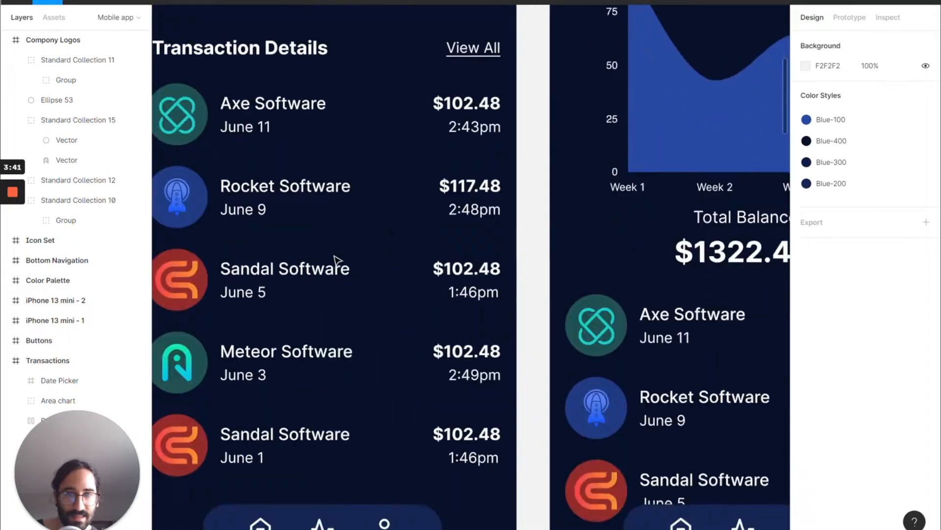
{"action": "scroll", "coordinate": [337, 260], "scroll_direction": "down", "scroll_amount": 2}
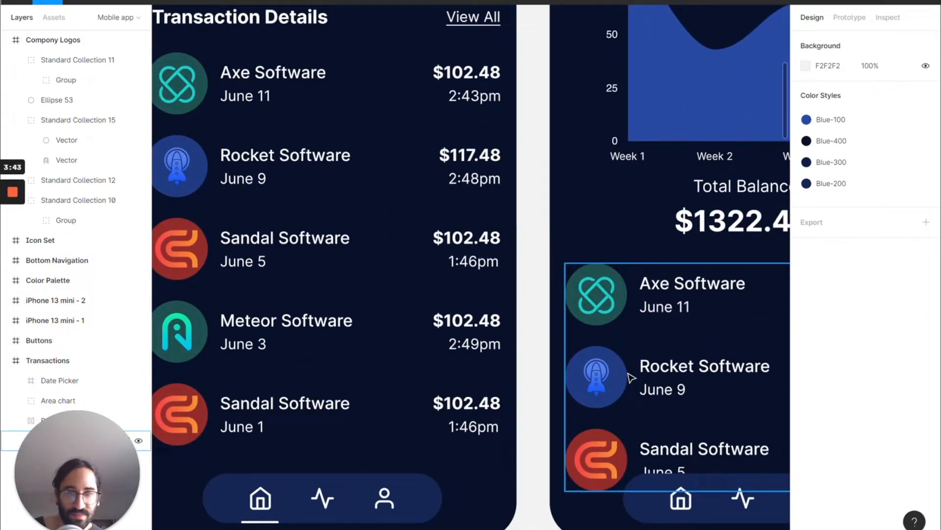
{"action": "scroll", "coordinate": [590, 309], "scroll_direction": "left", "scroll_amount": 10}
{"action": "scroll", "coordinate": [590, 309], "scroll_direction": "up", "scroll_amount": 4}
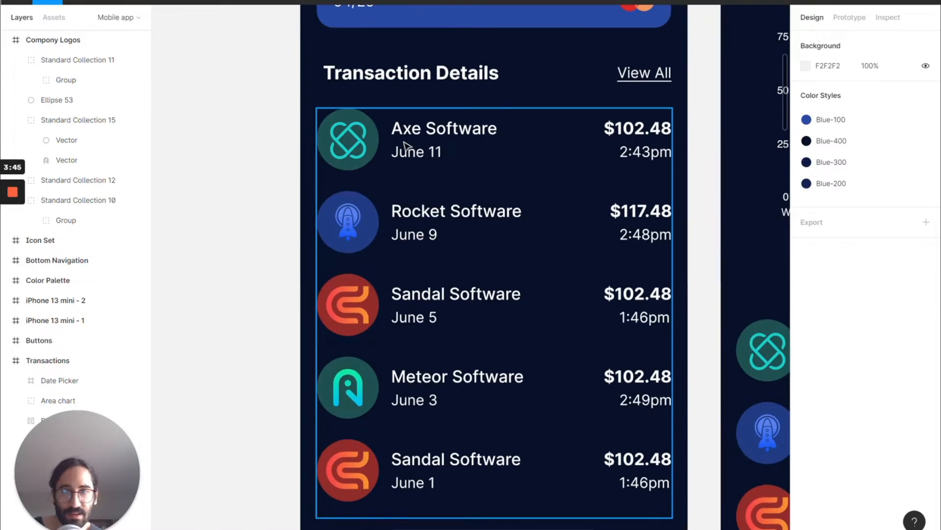
{"action": "scroll", "coordinate": [407, 147], "scroll_direction": "right", "scroll_amount": 12}
{"action": "scroll", "coordinate": [407, 147], "scroll_direction": "right", "scroll_amount": 20}
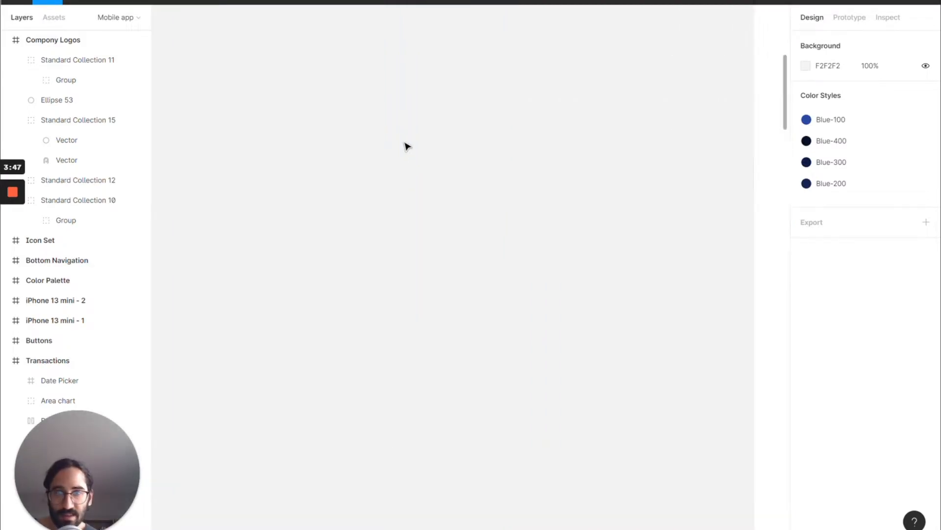
{"action": "scroll", "coordinate": [407, 146], "scroll_direction": "right", "scroll_amount": 5}
{"action": "scroll", "coordinate": [693, 213], "scroll_direction": "up", "scroll_amount": 5}
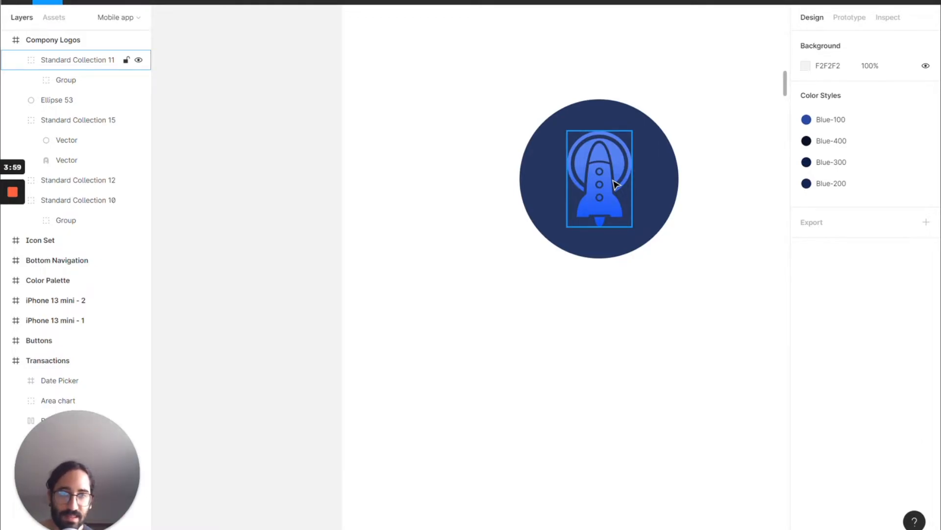
Step: Wrap the rocket logo and its navy circle together in a frame
{"action": "left_click", "coordinate": [616, 186]}
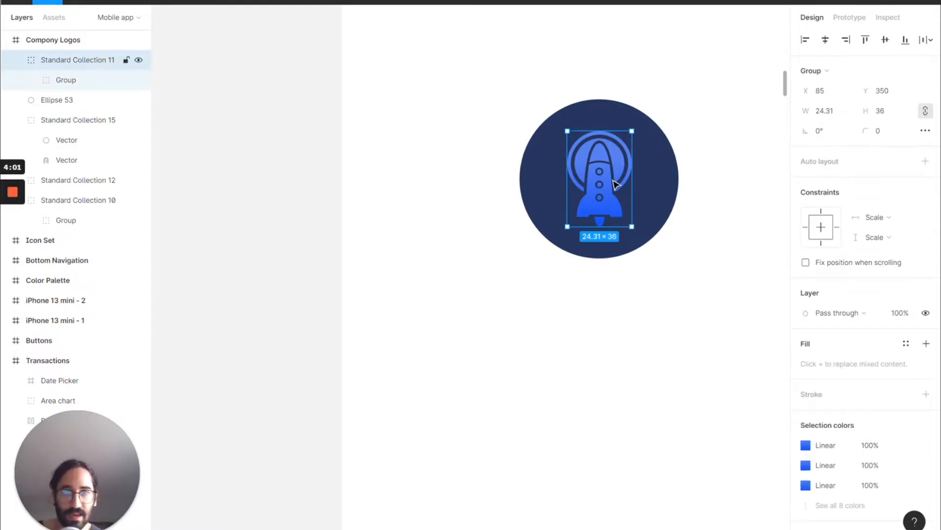
{"action": "scroll", "coordinate": [611, 189], "scroll_direction": "right", "scroll_amount": 2}
{"action": "left_click", "coordinate": [634, 182], "text": "shift"}
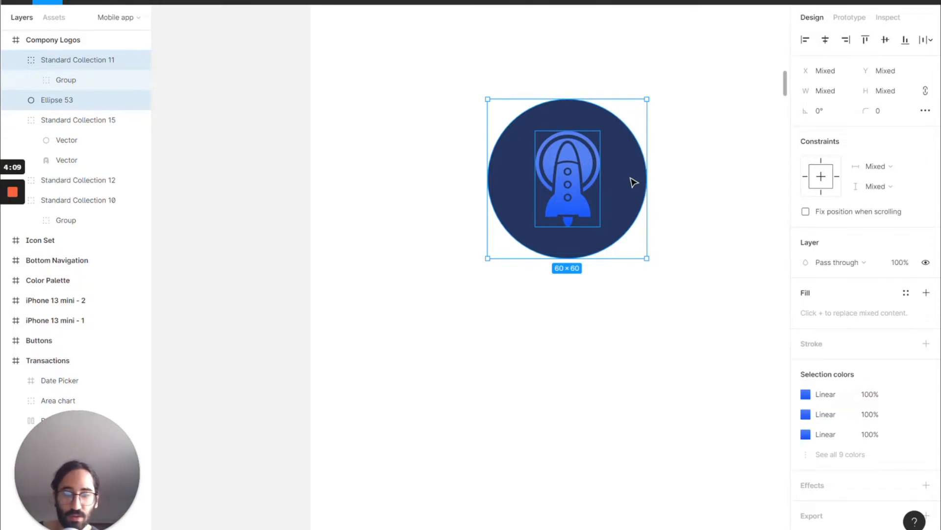
{"action": "key", "text": "ctrl+alt+g"}
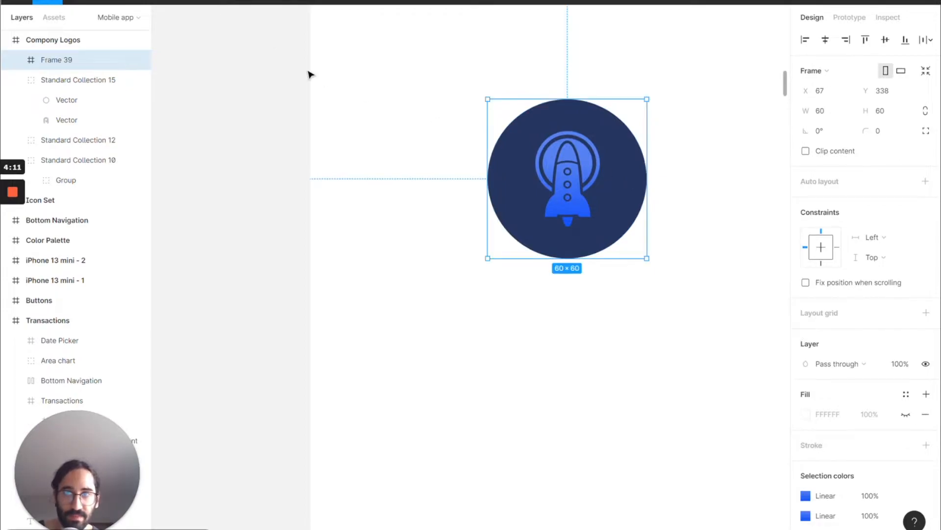
Step: Rename the rocket badge's frame as "Compony Logo 1"
{"action": "double_click", "coordinate": [76, 59]}
{"action": "type", "text": "C"}
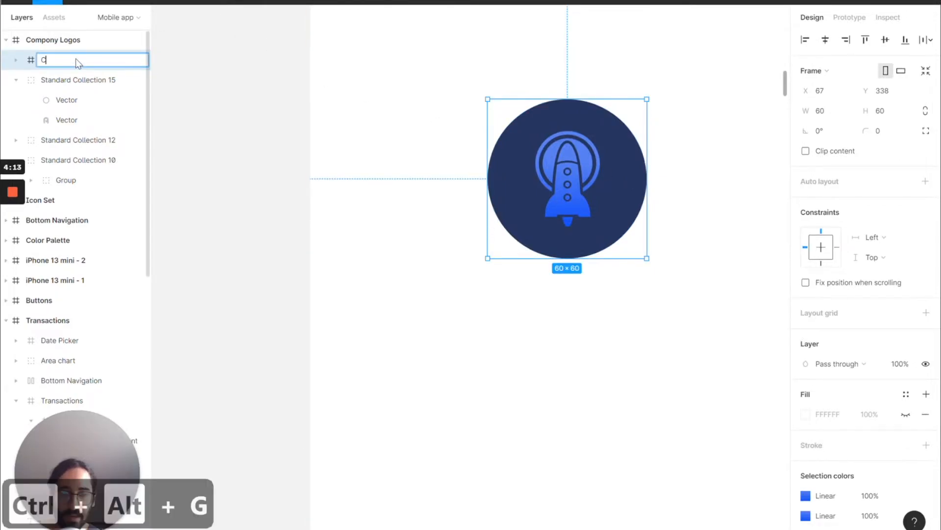
{"action": "type", "text": "ompony Logo 1"}
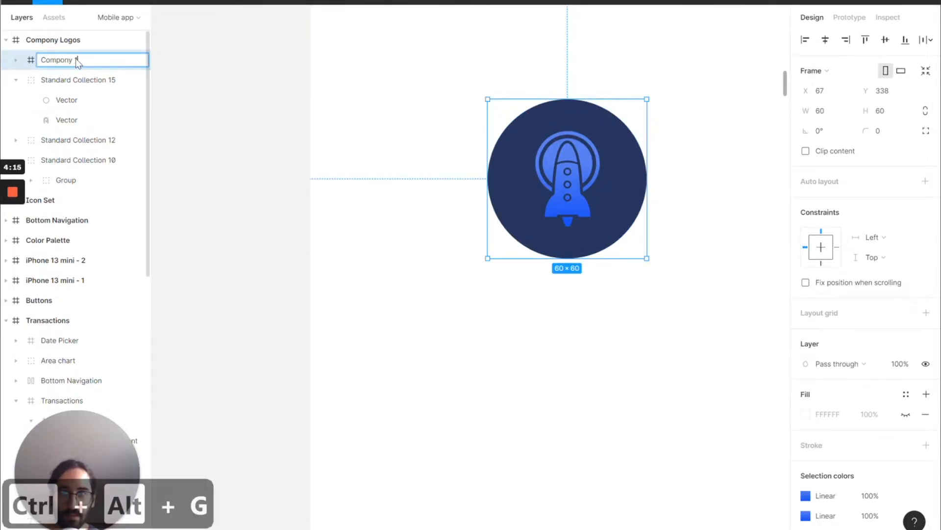
{"action": "key", "text": "BackSpace"}
{"action": "type", "text": "Logo 1"}
{"action": "key", "text": "Return"}
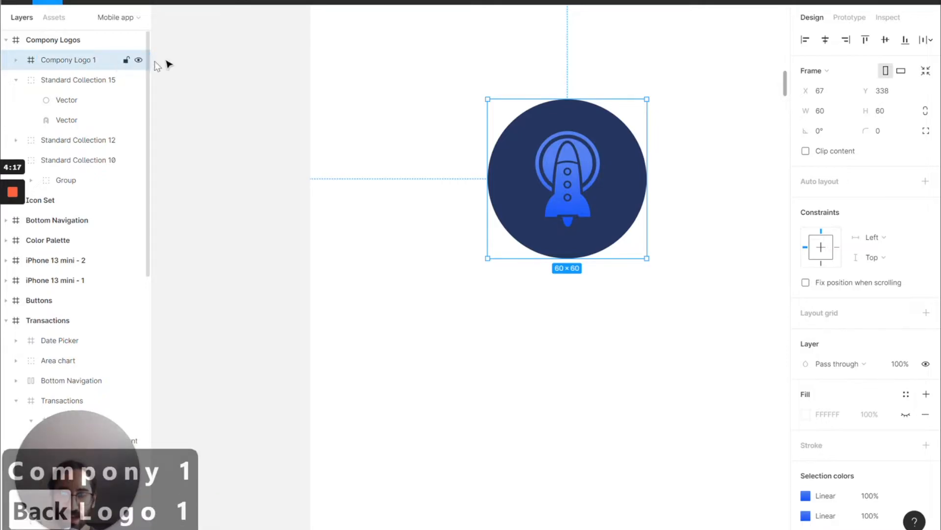
Step: Turn the Compony Logo 1 frame into a component
{"action": "key", "text": "ctrl+alt+k"}
{"action": "key", "text": "Return"}
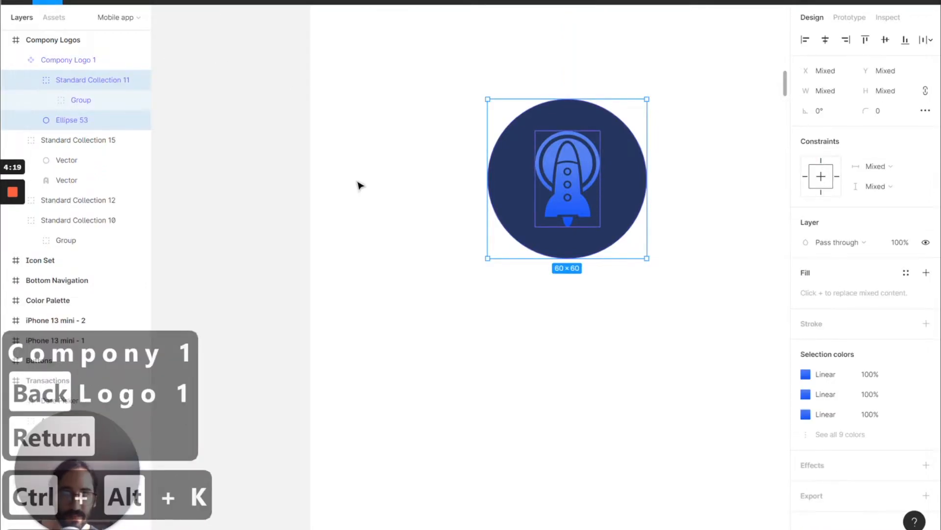
{"action": "right_click", "coordinate": [420, 300]}
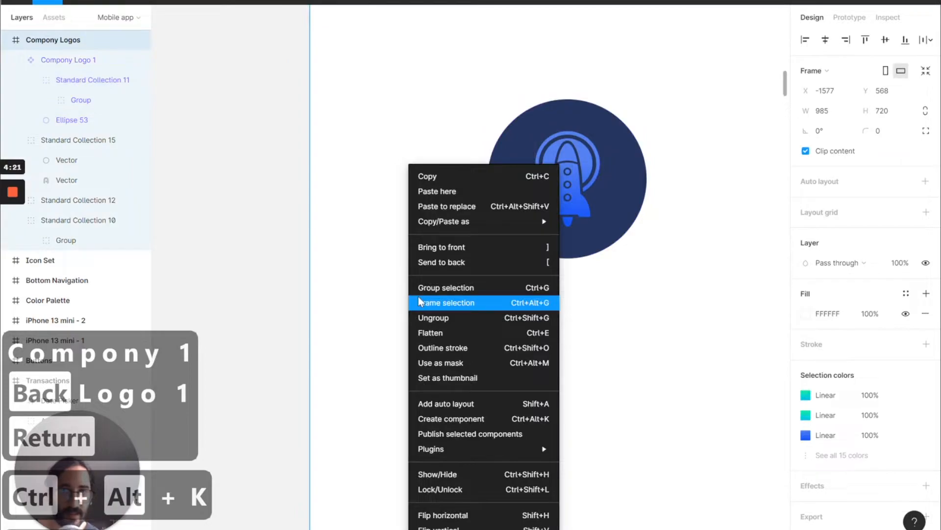
{"action": "left_click", "coordinate": [358, 289]}
Step: Move the teal interlaced logo down beside the rocket badge, to about X 209, Y 346
{"action": "scroll", "coordinate": [631, 238], "scroll_direction": "right", "scroll_amount": 3}
{"action": "scroll", "coordinate": [631, 238], "scroll_direction": "right", "scroll_amount": 5}
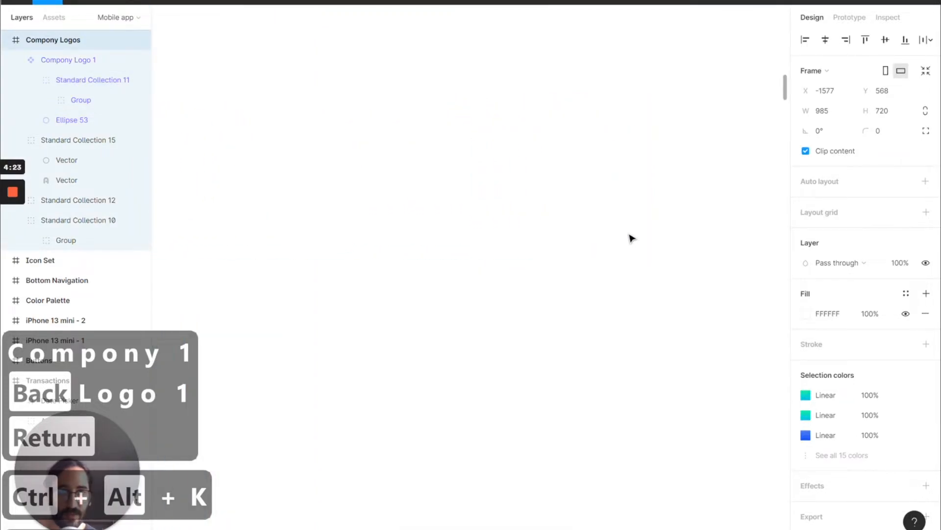
{"action": "scroll", "coordinate": [630, 237], "scroll_direction": "down", "scroll_amount": 3}
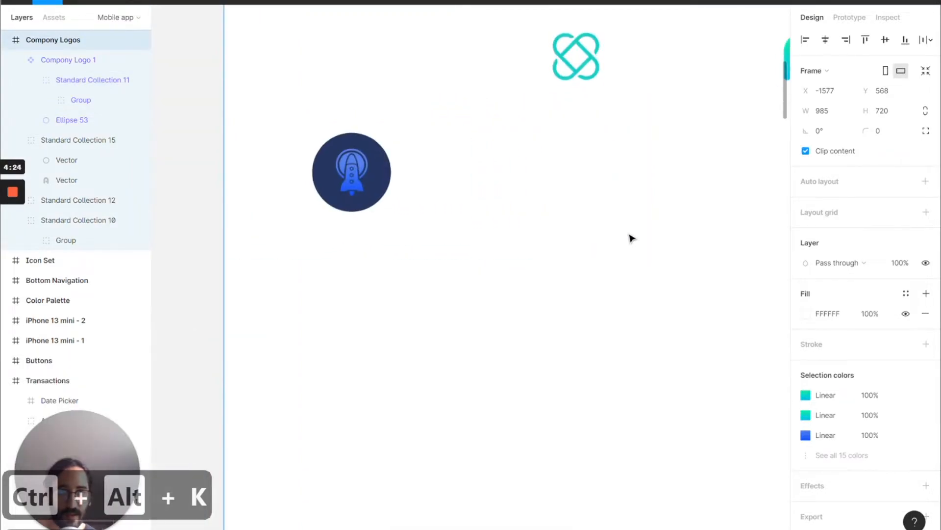
{"action": "left_click", "coordinate": [569, 50]}
{"action": "left_click_drag", "start_coordinate": [569, 49], "coordinate": [510, 162]}
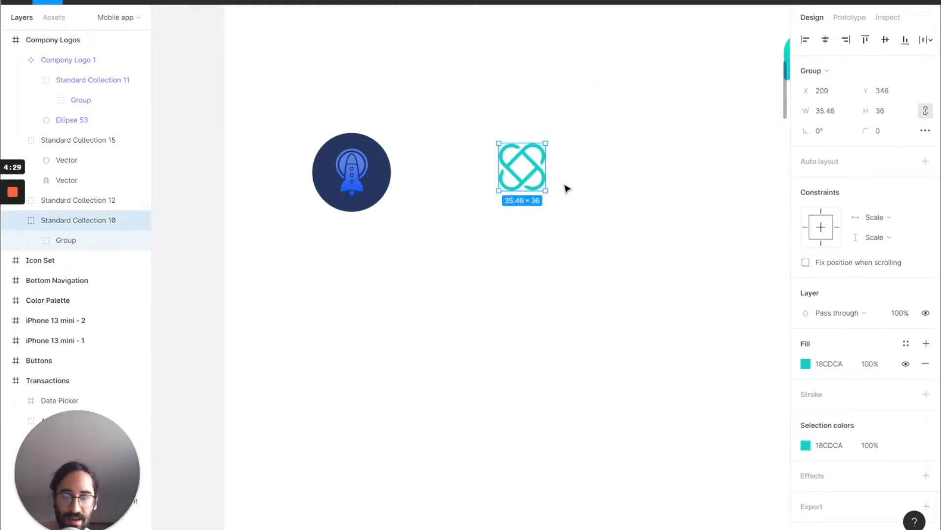
Step: Draw an ellipse beside the teal logo and set its width and height to 60
{"action": "scroll", "coordinate": [567, 188], "scroll_direction": "up", "scroll_amount": 3}
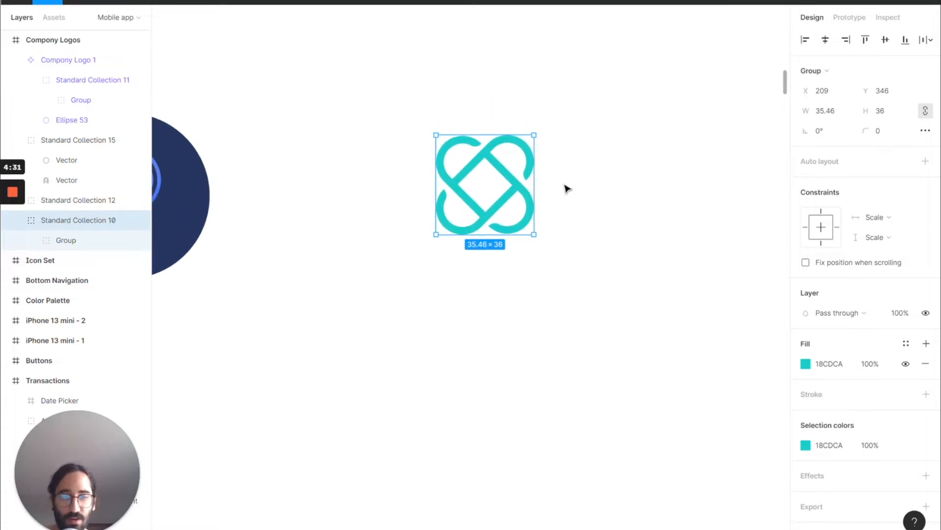
{"action": "left_click_drag", "start_coordinate": [563, 182], "coordinate": [637, 273]}
{"action": "left_click", "coordinate": [837, 89]}
{"action": "type", "text": "60"}
{"action": "key", "text": "Return"}
{"action": "left_click", "coordinate": [882, 92]}
{"action": "type", "text": "60"}
{"action": "key", "text": "Return"}
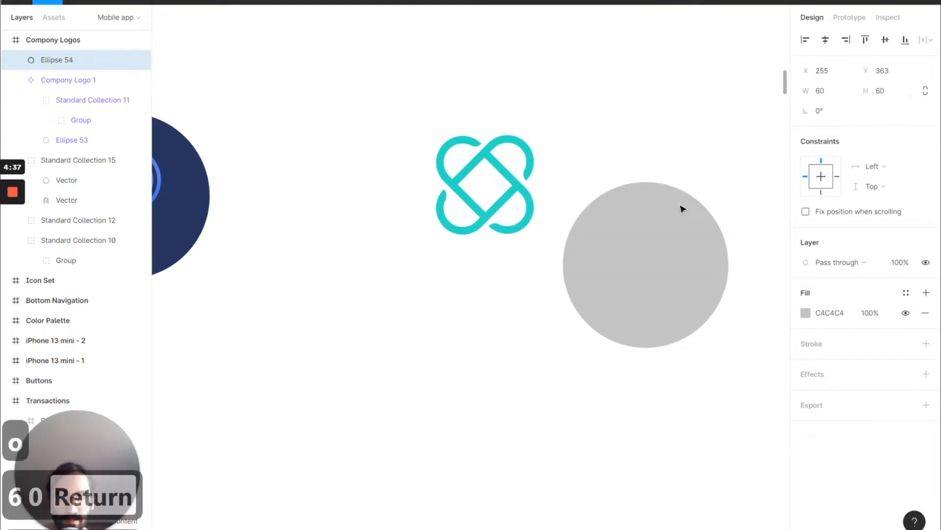
Step: Align the new grey circle and the teal logo on their horizontal and vertical centres
{"action": "left_click", "coordinate": [503, 179], "text": "shift"}
{"action": "left_click", "coordinate": [825, 40]}
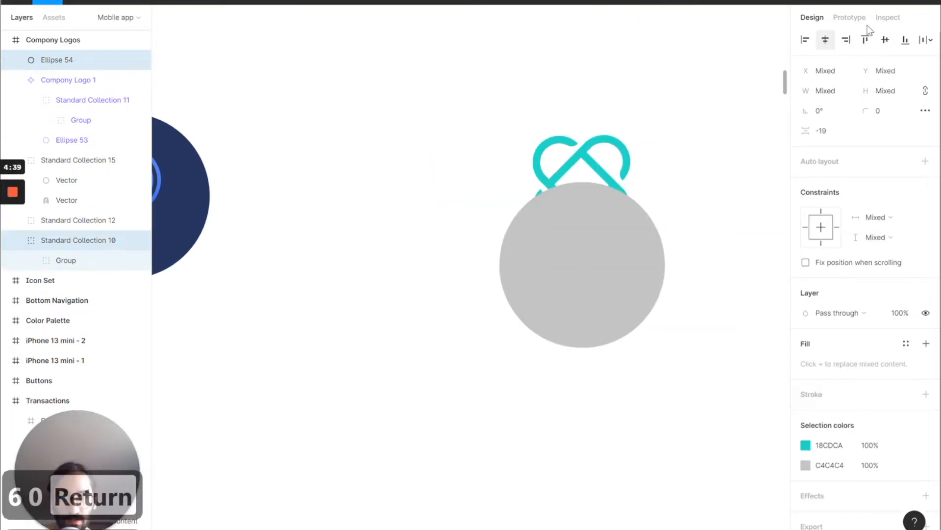
{"action": "left_click", "coordinate": [885, 39]}
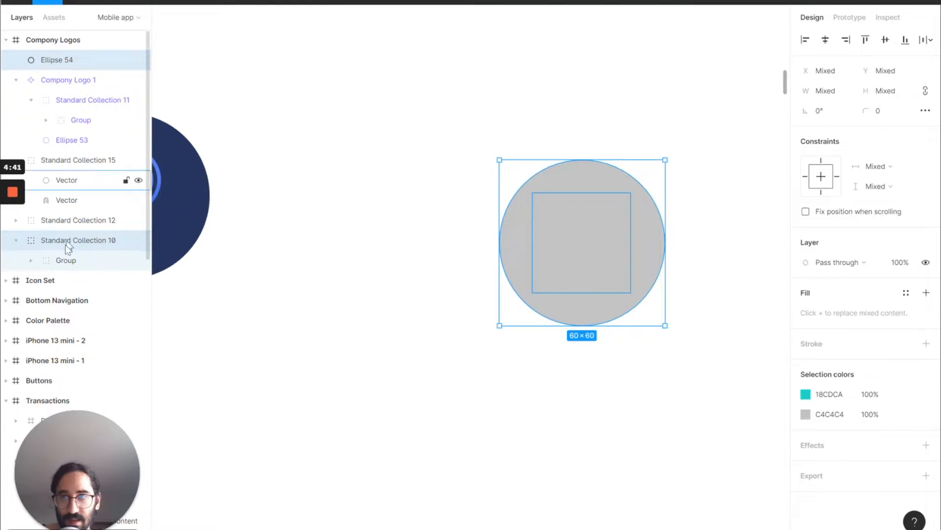
Step: Move the teal logo's group above the grey circle in the layer order
{"action": "left_click_drag", "start_coordinate": [58, 244], "coordinate": [58, 59]}
{"action": "left_click", "coordinate": [338, 161]}
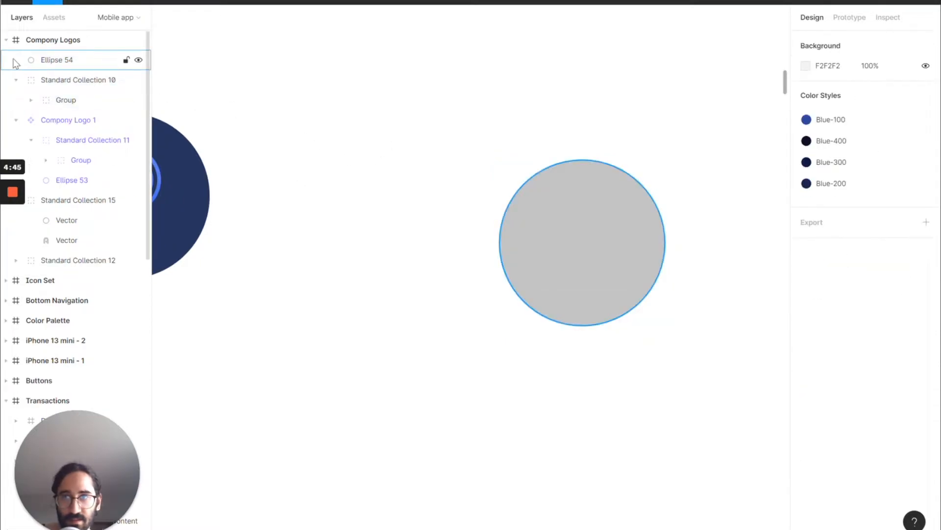
{"action": "left_click", "coordinate": [39, 83]}
{"action": "left_click", "coordinate": [46, 64]}
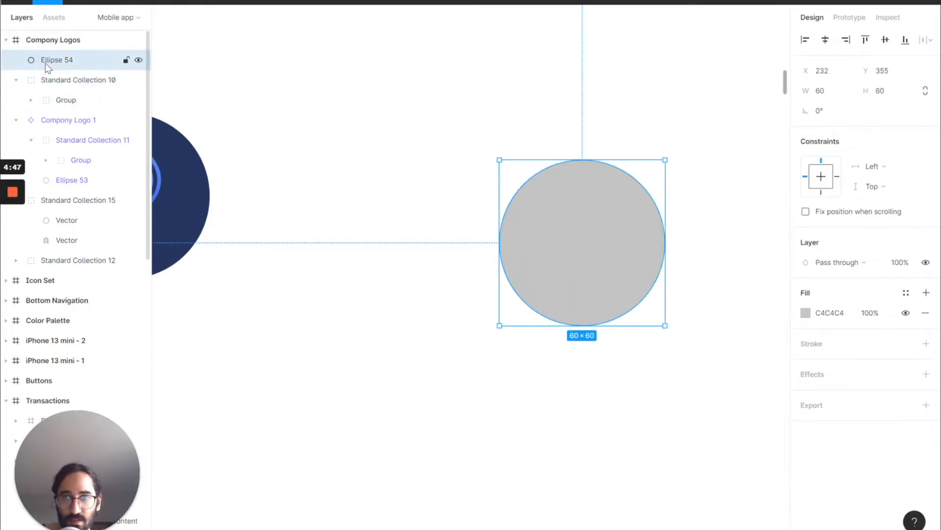
{"action": "left_click", "coordinate": [62, 83]}
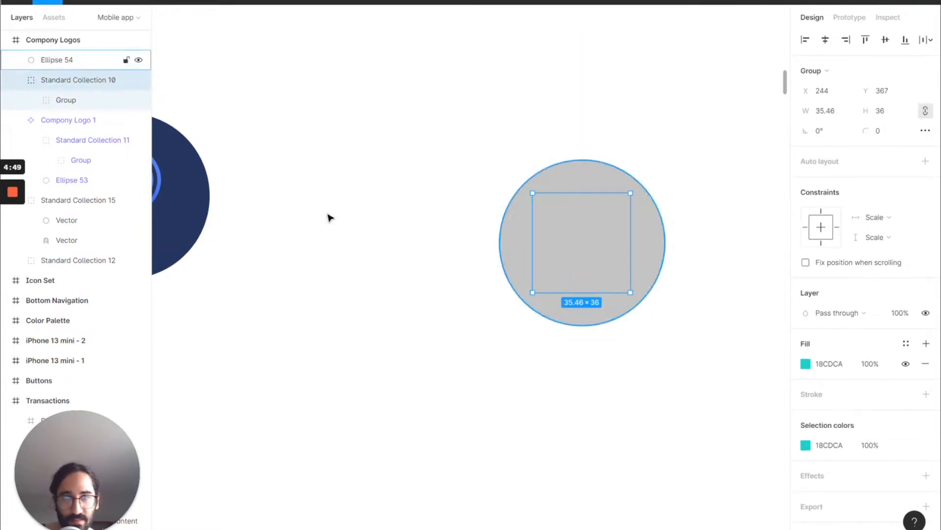
{"action": "left_click", "coordinate": [54, 60]}
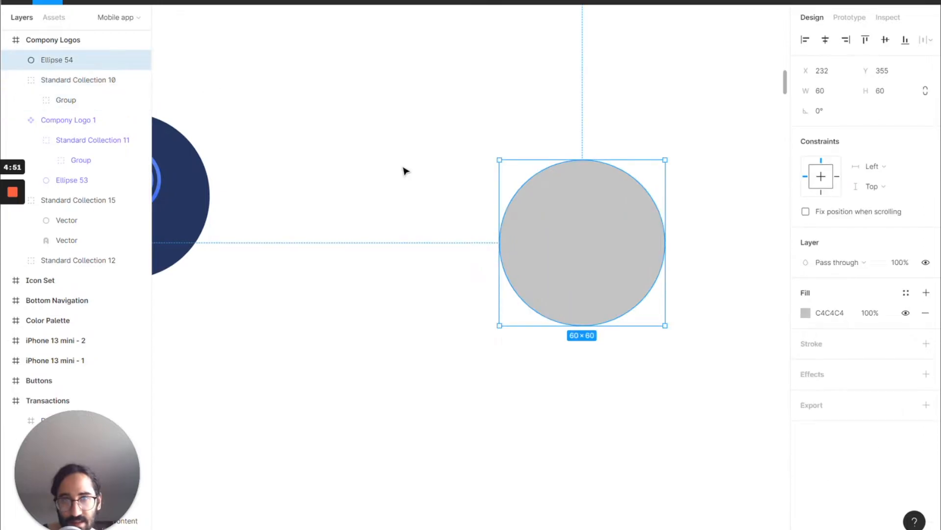
{"action": "left_click", "coordinate": [405, 171]}
{"action": "left_click_drag", "start_coordinate": [61, 82], "coordinate": [69, 56]}
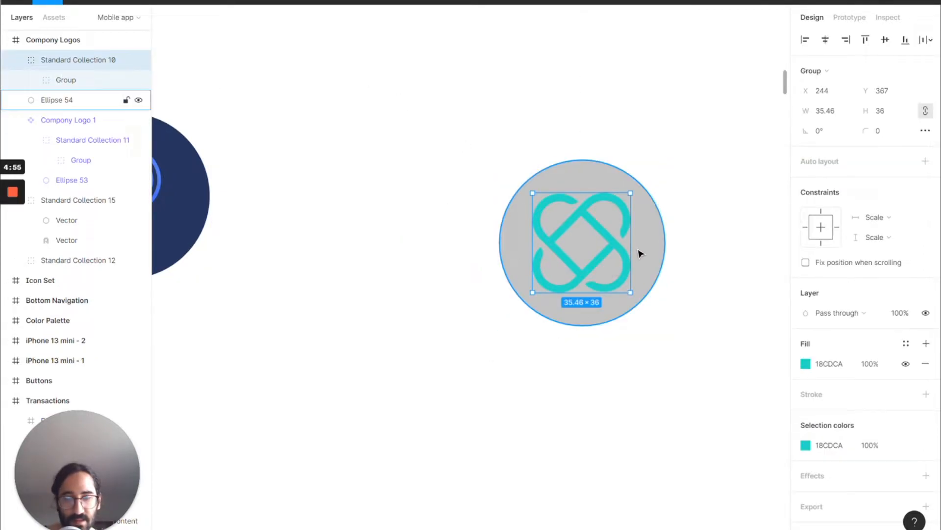
Step: Fill the circle behind the teal logo with the teal 18CDCA sampled from the logo
{"action": "left_click", "coordinate": [659, 266]}
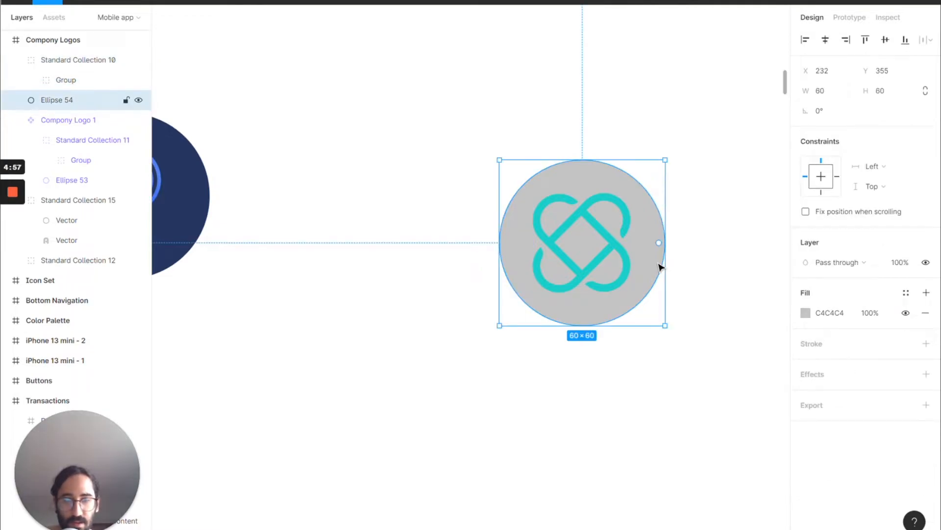
{"action": "key", "text": "i"}
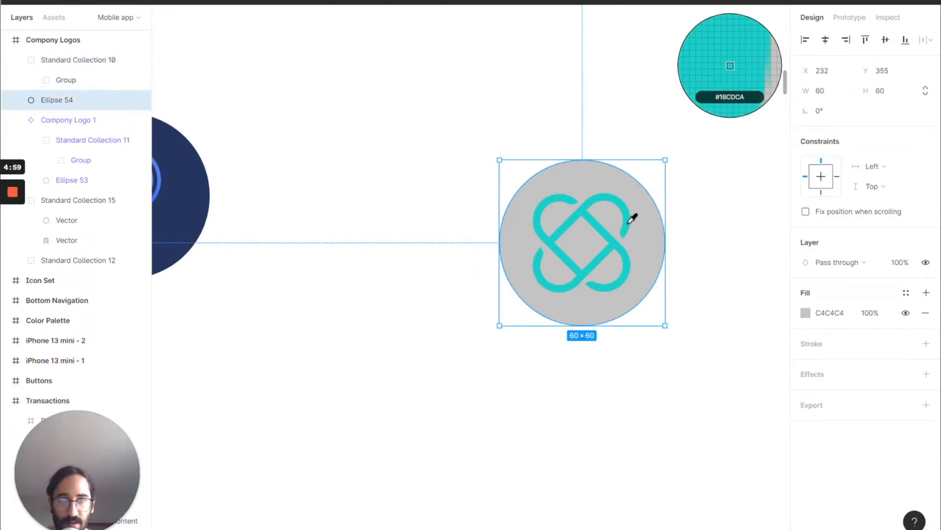
{"action": "left_click", "coordinate": [629, 220]}
Step: Switch the fill's colour values to HSB and darken the circle behind the teal logo to a deep teal
{"action": "left_click", "coordinate": [805, 312]}
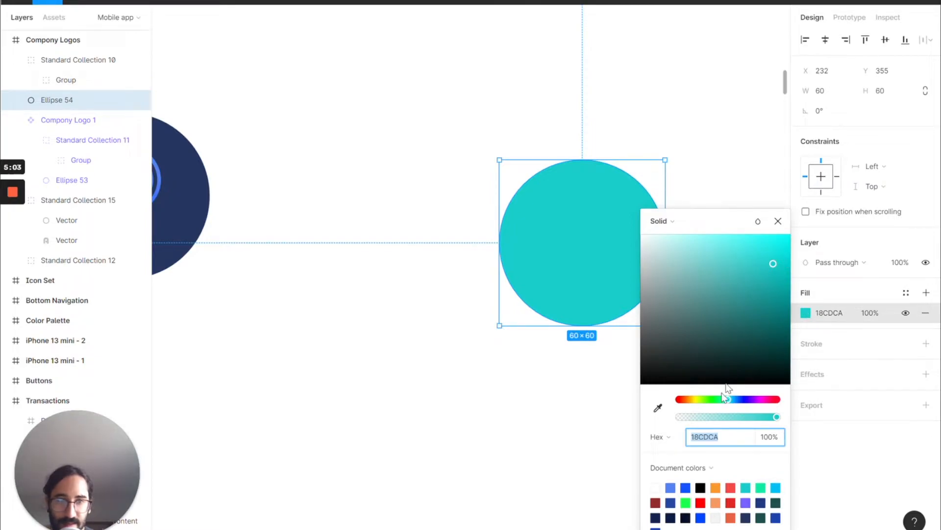
{"action": "left_click", "coordinate": [666, 441]}
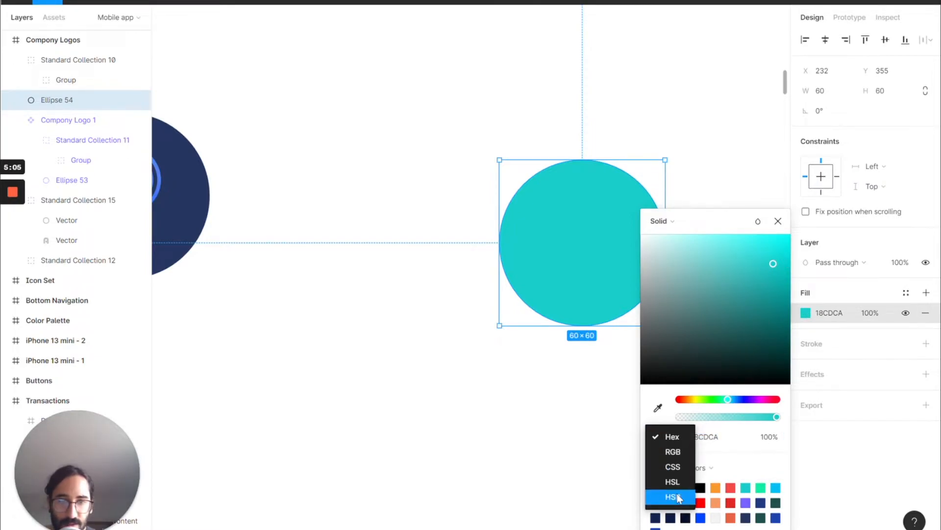
{"action": "left_click", "coordinate": [678, 498]}
{"action": "left_click", "coordinate": [675, 437]}
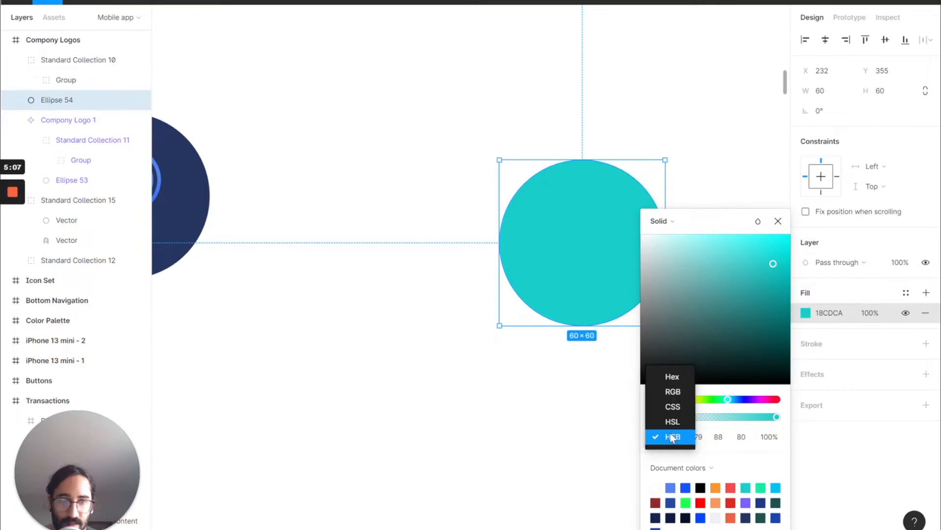
{"action": "left_click", "coordinate": [677, 436]}
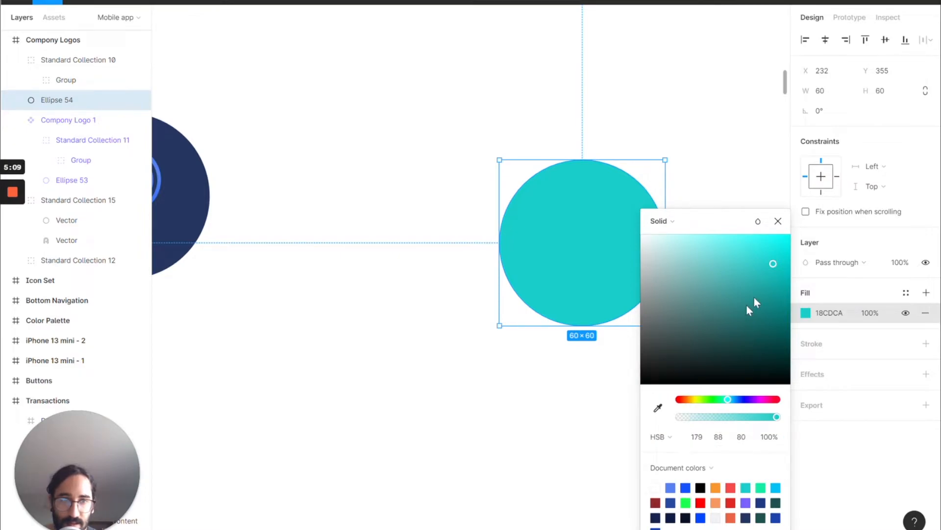
{"action": "left_click_drag", "start_coordinate": [775, 266], "coordinate": [772, 328]}
{"action": "left_click", "coordinate": [723, 124]}
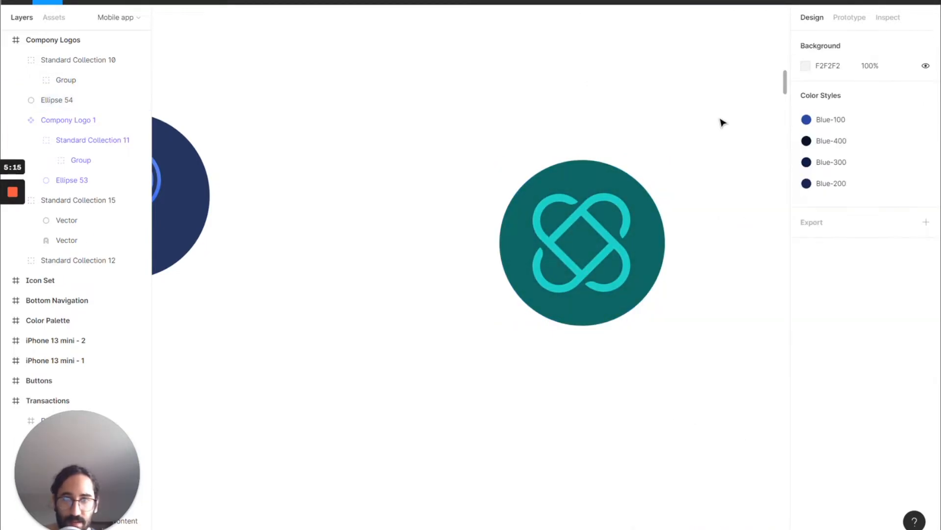
{"action": "scroll", "coordinate": [723, 123], "scroll_direction": "down", "scroll_amount": 10}
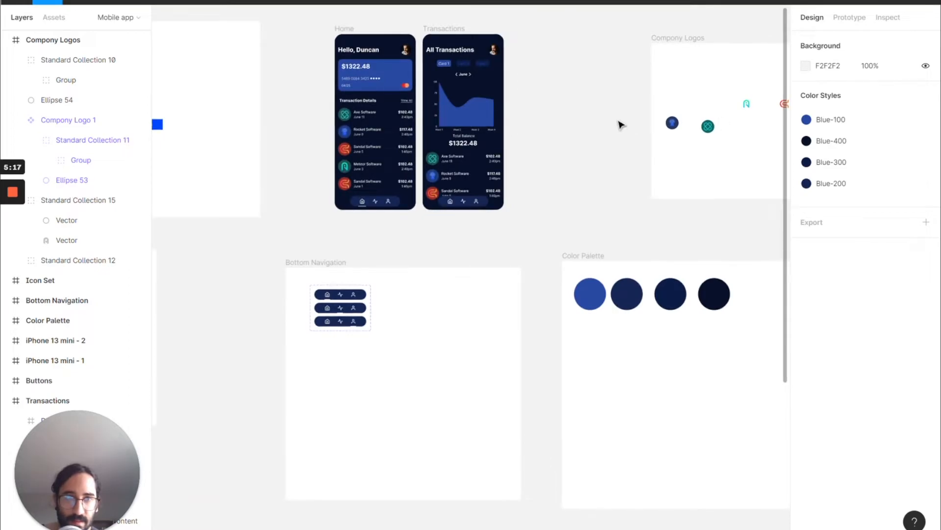
{"action": "scroll", "coordinate": [681, 118], "scroll_direction": "up", "scroll_amount": 10}
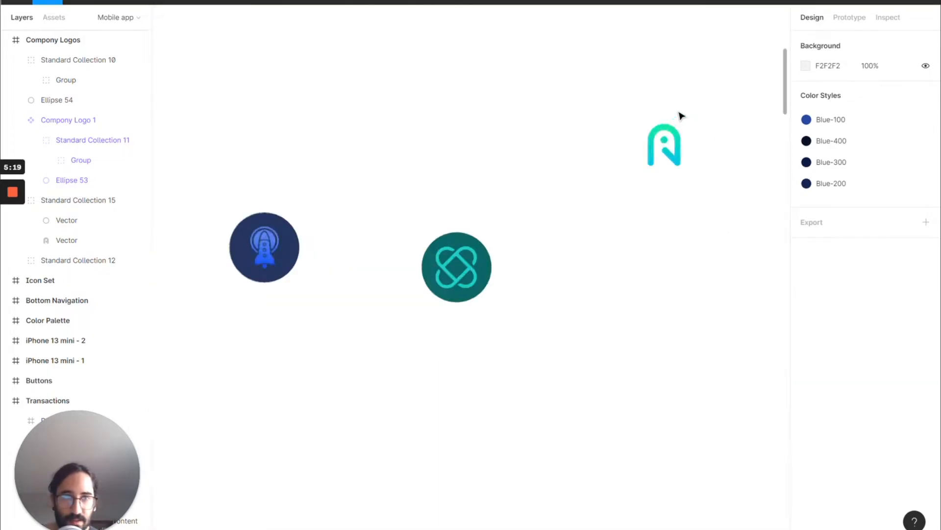
Step: Wrap the teal interlaced logo and the deep teal circle behind it in a frame
{"action": "left_click", "coordinate": [430, 308]}
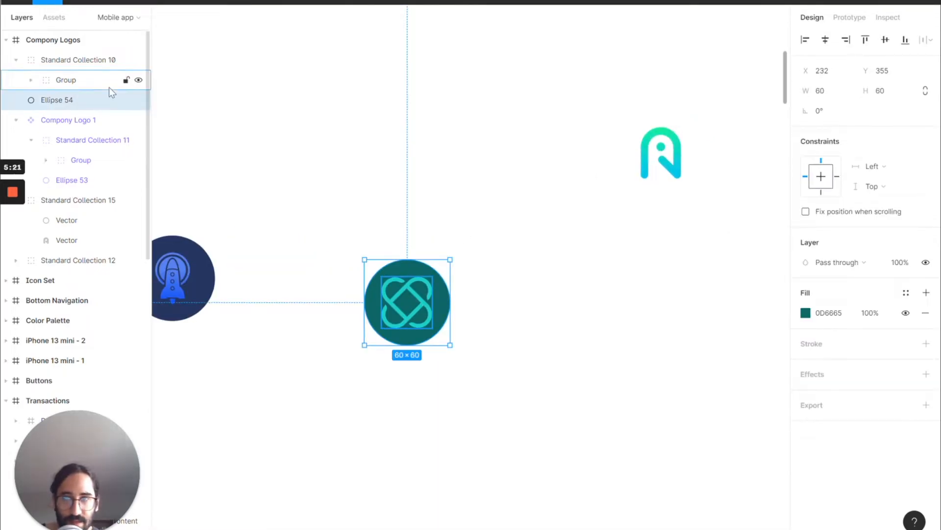
{"action": "left_click", "coordinate": [66, 64], "text": "shift"}
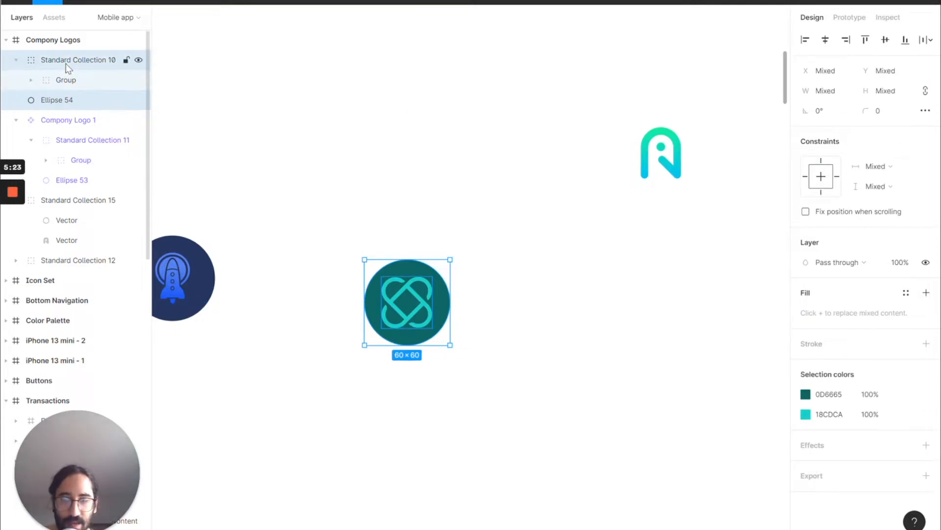
{"action": "key", "text": "ctrl+alt+g"}
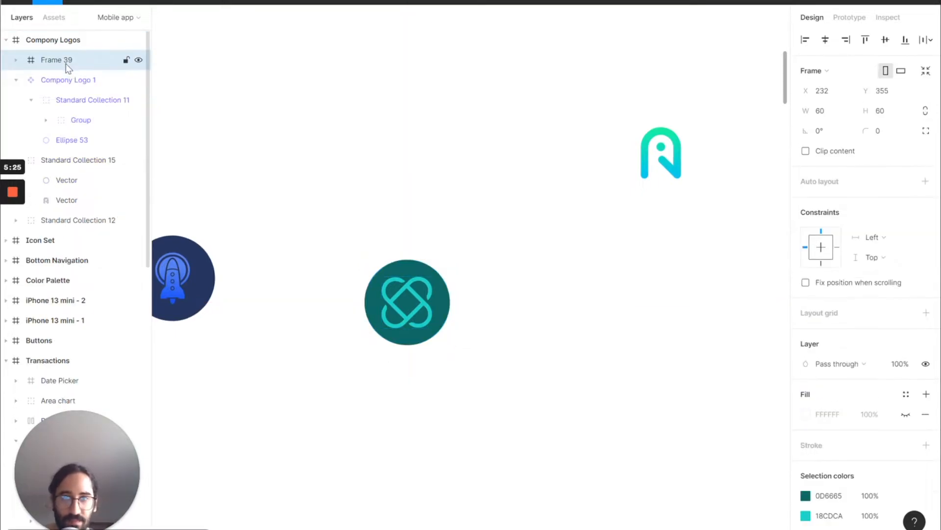
Step: Rename the teal logo's frame to "Company logo 2" and turn it into a component
{"action": "double_click", "coordinate": [57, 60]}
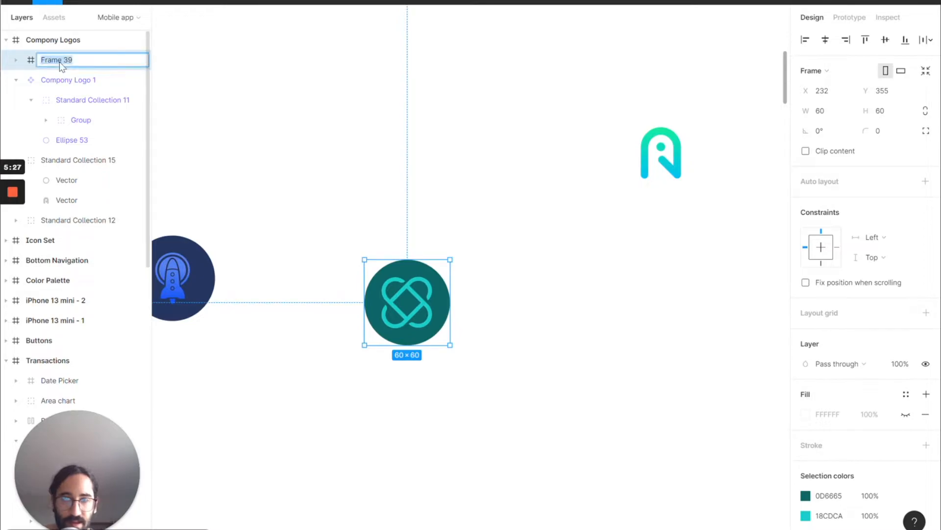
{"action": "type", "text": "Company logo 2"}
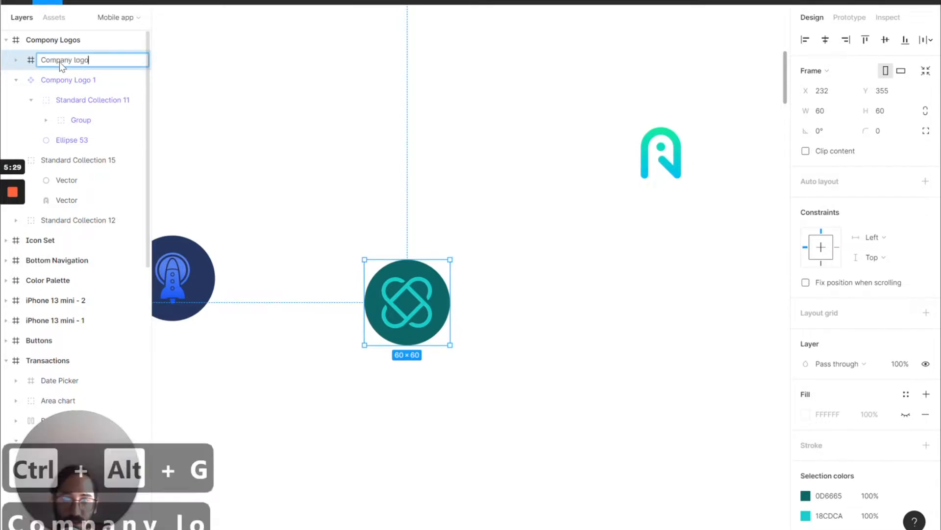
{"action": "key", "text": "Return"}
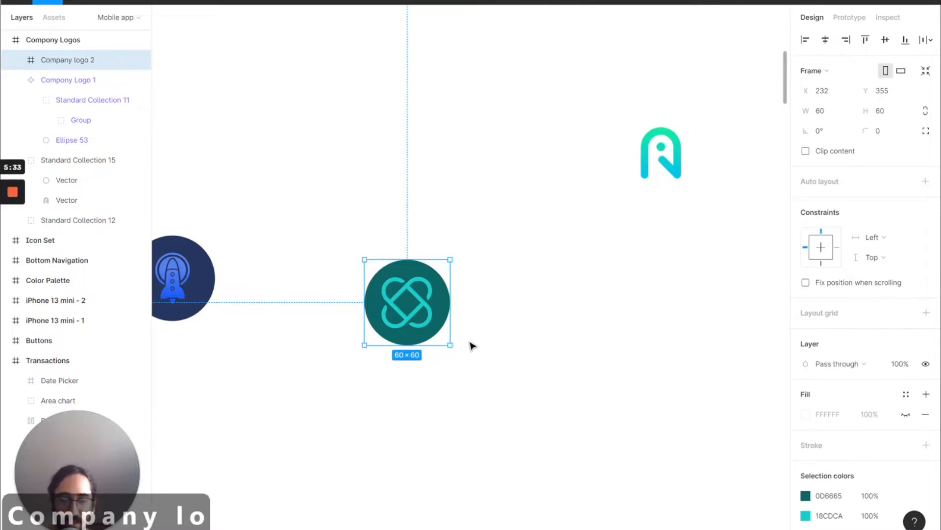
{"action": "key", "text": "ctrl+alt+k"}
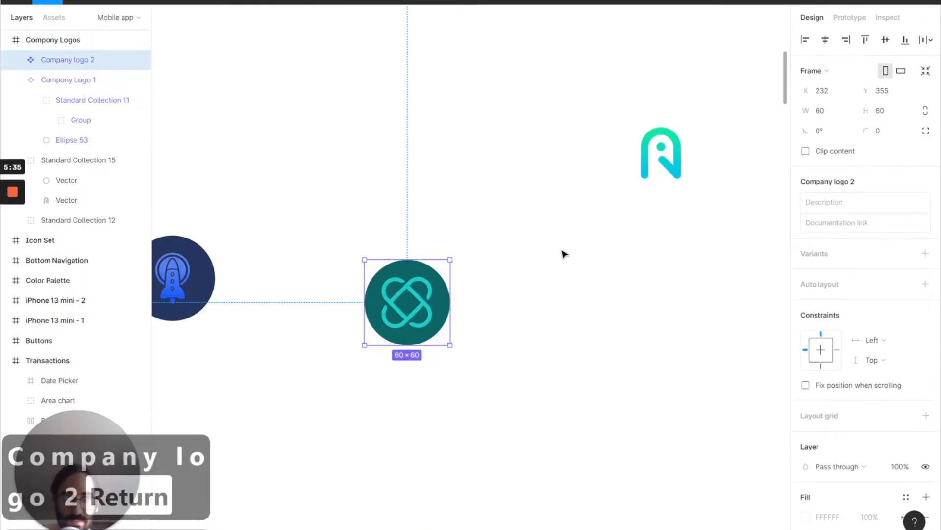
{"action": "left_click", "coordinate": [564, 253]}
Step: Draw an ellipse beside the green-to-blue arch logo and set its width and height to 60
{"action": "left_click", "coordinate": [645, 148]}
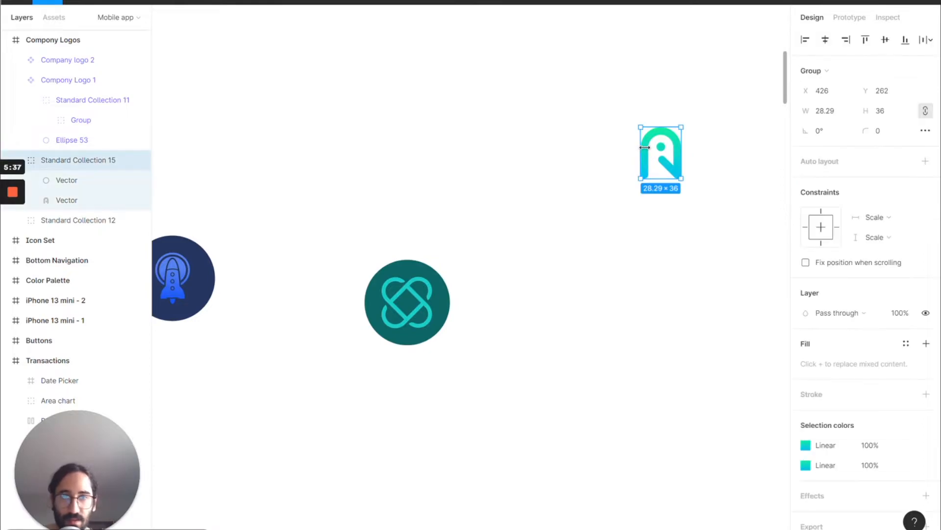
{"action": "scroll", "coordinate": [645, 147], "scroll_direction": "right", "scroll_amount": 2}
{"action": "scroll", "coordinate": [579, 166], "scroll_direction": "up", "scroll_amount": 5}
{"action": "key", "text": "o"}
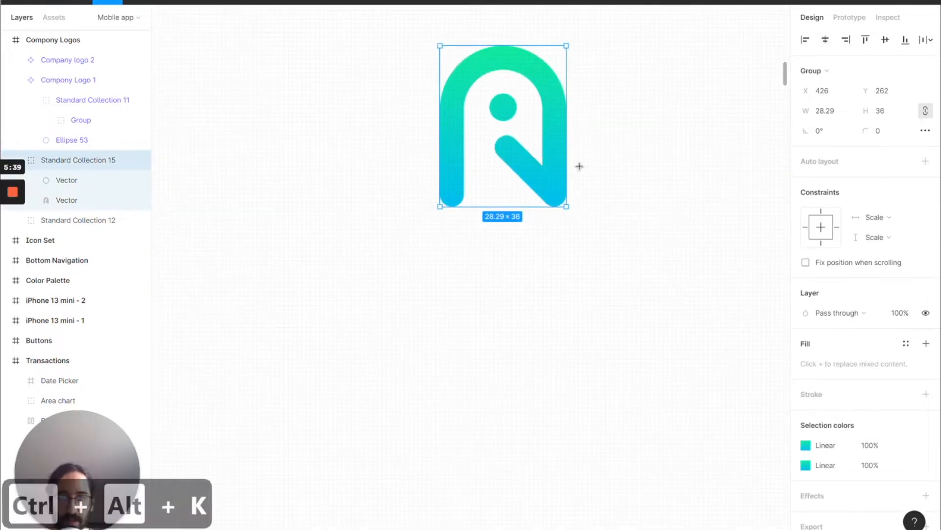
{"action": "left_click_drag", "start_coordinate": [664, 95], "coordinate": [765, 228]}
{"action": "left_click", "coordinate": [843, 92]}
{"action": "type", "text": "60"}
{"action": "key", "text": "Return"}
{"action": "left_click", "coordinate": [889, 95]}
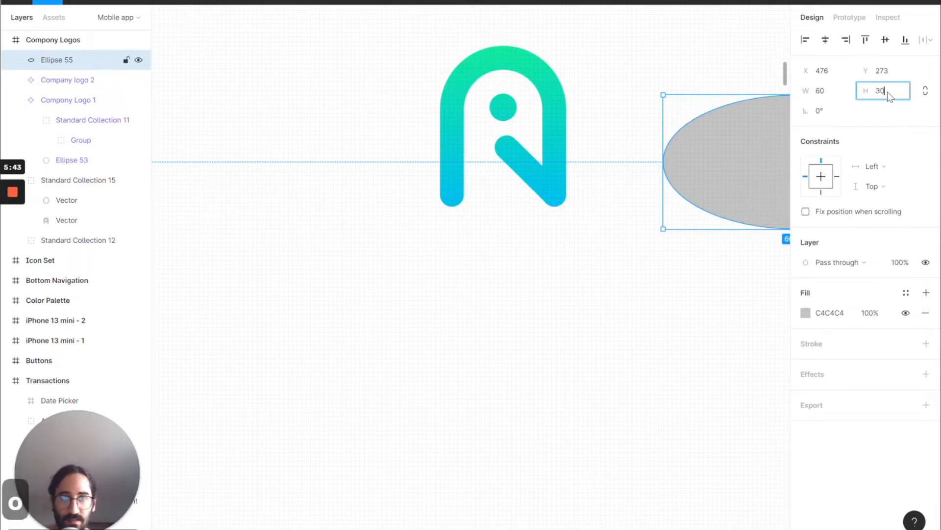
{"action": "type", "text": "60"}
{"action": "key", "text": "Return"}
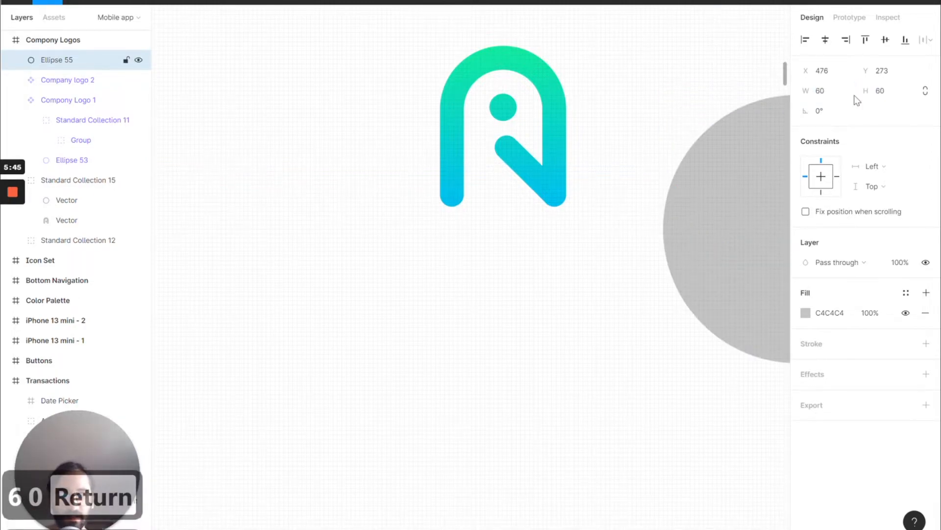
Step: Move the grey circle over the arch logo and place the logo's group above it in the layer order
{"action": "left_click_drag", "start_coordinate": [715, 282], "coordinate": [436, 182]}
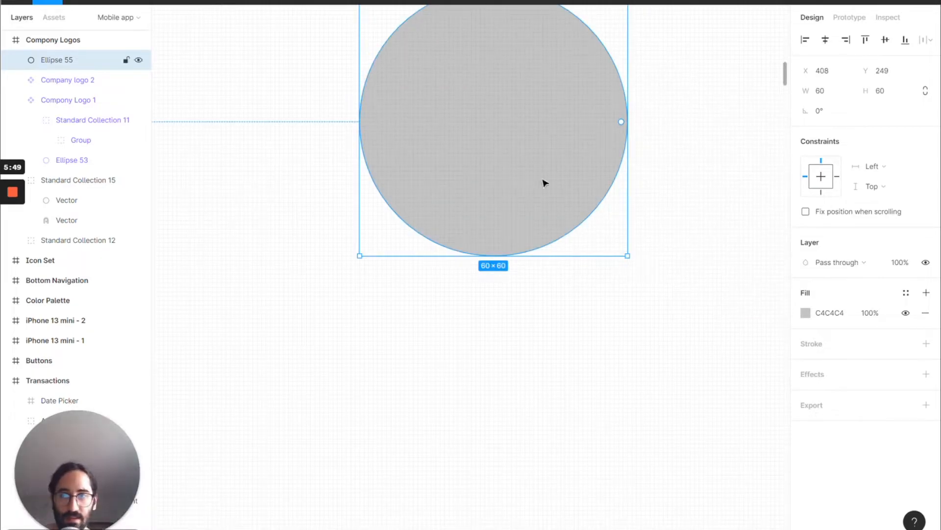
{"action": "left_click_drag", "start_coordinate": [544, 183], "coordinate": [532, 297]}
{"action": "left_click", "coordinate": [555, 99]}
{"action": "left_click_drag", "start_coordinate": [88, 191], "coordinate": [73, 55]}
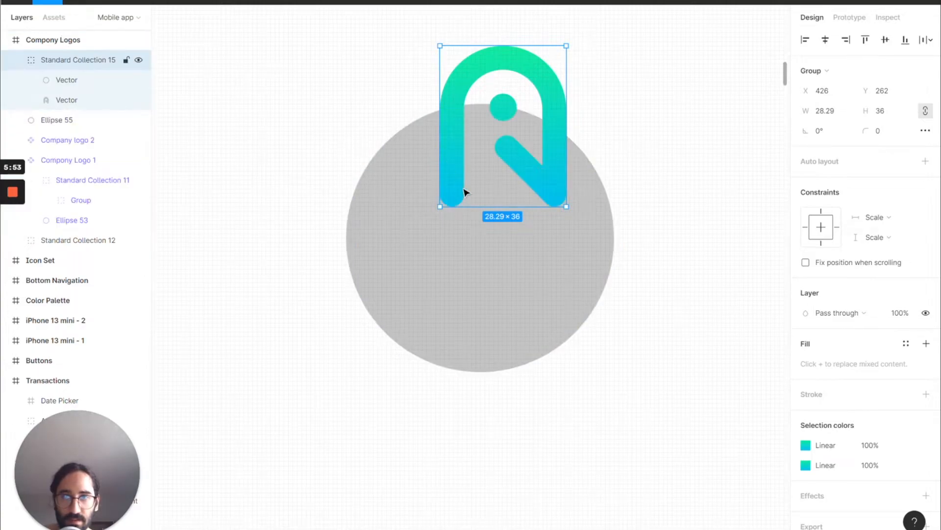
Step: Align the arch logo and the grey circle on their horizontal and vertical centres
{"action": "left_click", "coordinate": [471, 264], "text": "shift"}
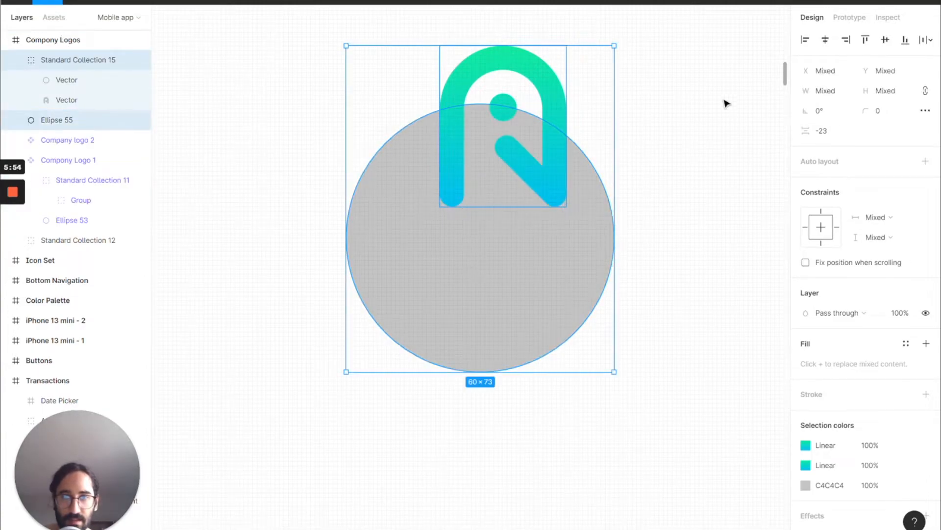
{"action": "left_click", "coordinate": [825, 40]}
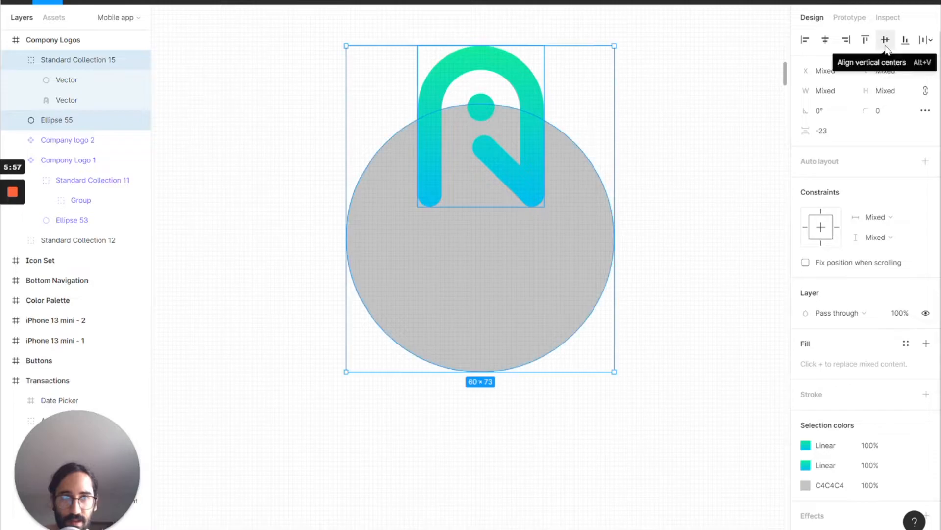
{"action": "left_click", "coordinate": [885, 41]}
{"action": "left_click", "coordinate": [645, 208]}
Step: Fill the circle behind the arch logo with the turquoise 09D6C9 sampled from the logo
{"action": "left_click", "coordinate": [587, 216]}
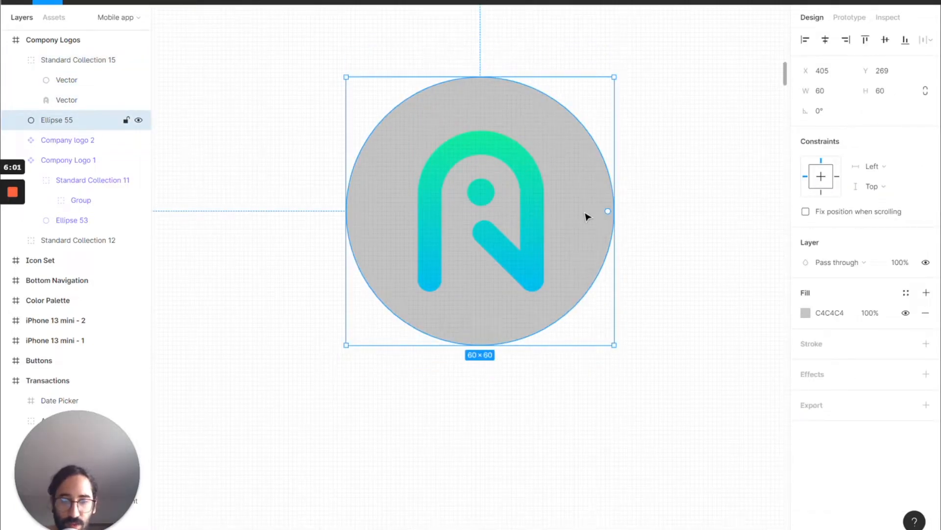
{"action": "key", "text": "i"}
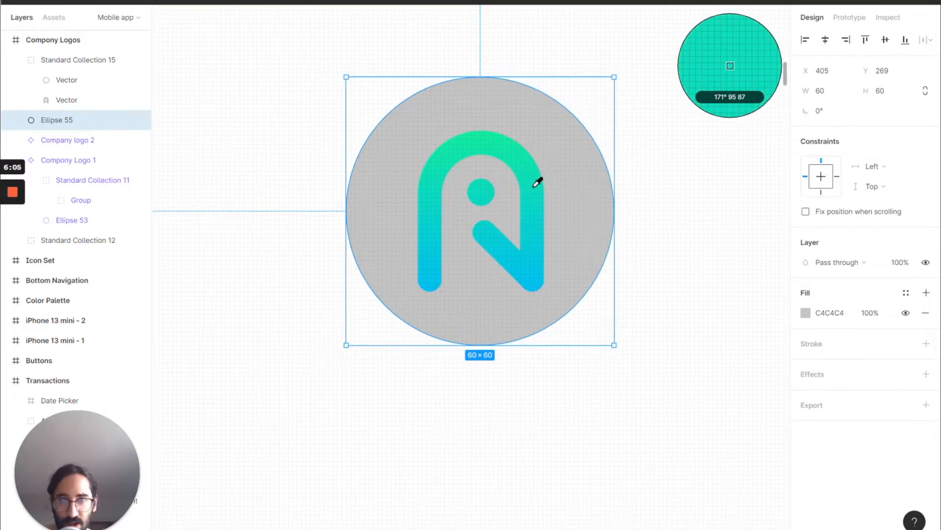
{"action": "left_click", "coordinate": [539, 207]}
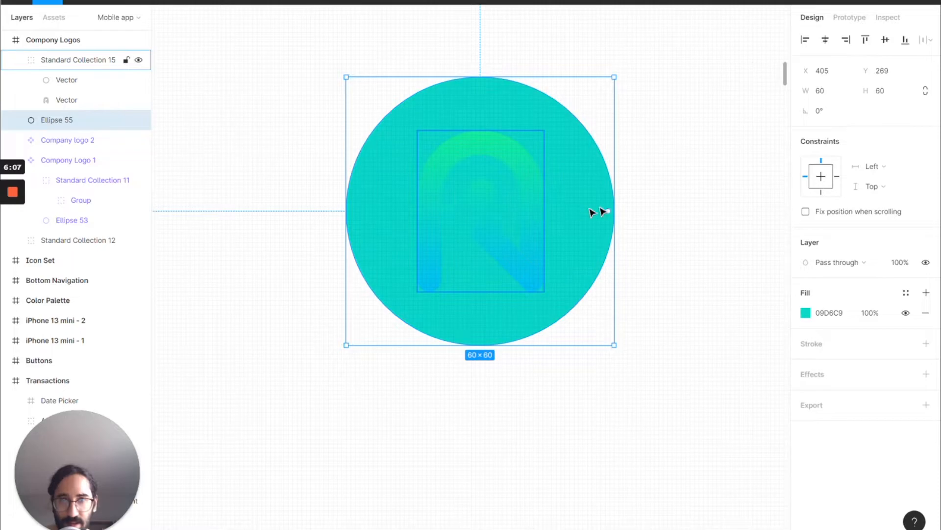
Step: Darken the fill of the circle behind the arch logo to the deep teal 096C66
{"action": "left_click", "coordinate": [807, 314]}
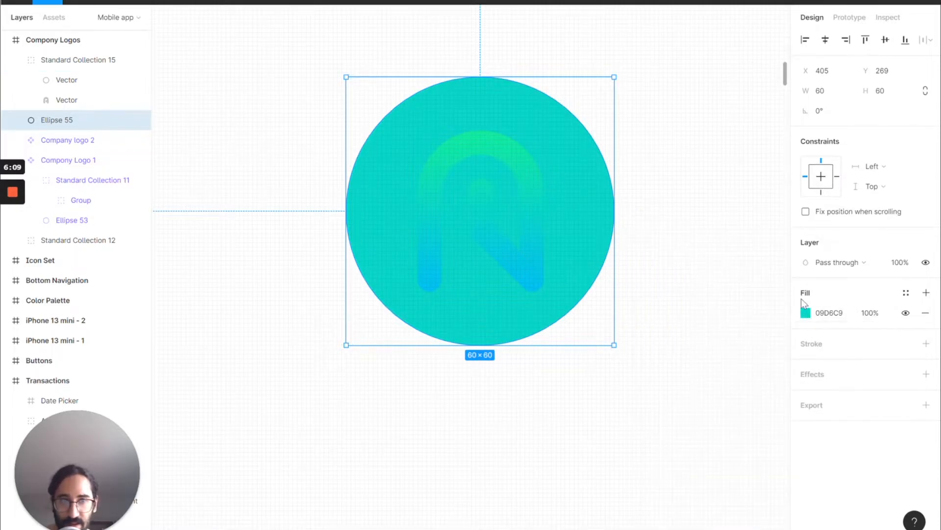
{"action": "left_click", "coordinate": [804, 309]}
{"action": "left_click_drag", "start_coordinate": [785, 257], "coordinate": [779, 324]}
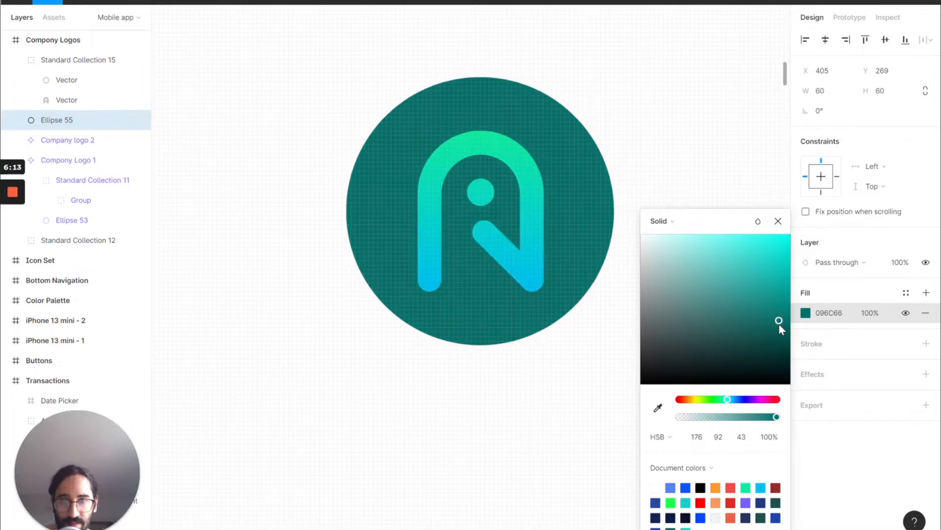
{"action": "left_click", "coordinate": [680, 150]}
Step: Wrap the arch logo and its dark teal circle together in a frame
{"action": "scroll", "coordinate": [680, 150], "scroll_direction": "right", "scroll_amount": 1}
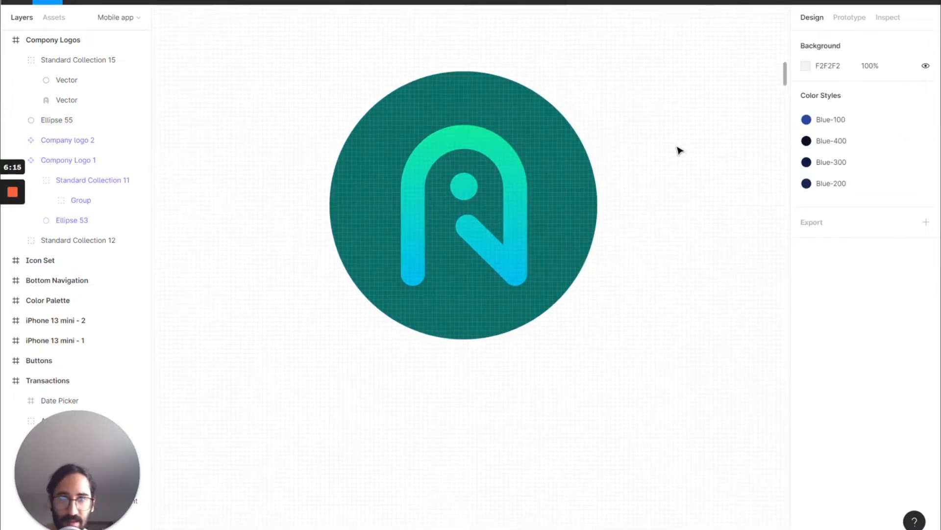
{"action": "scroll", "coordinate": [678, 149], "scroll_direction": "down", "scroll_amount": 5}
{"action": "scroll", "coordinate": [679, 149], "scroll_direction": "right", "scroll_amount": 5}
{"action": "scroll", "coordinate": [635, 161], "scroll_direction": "right", "scroll_amount": 5}
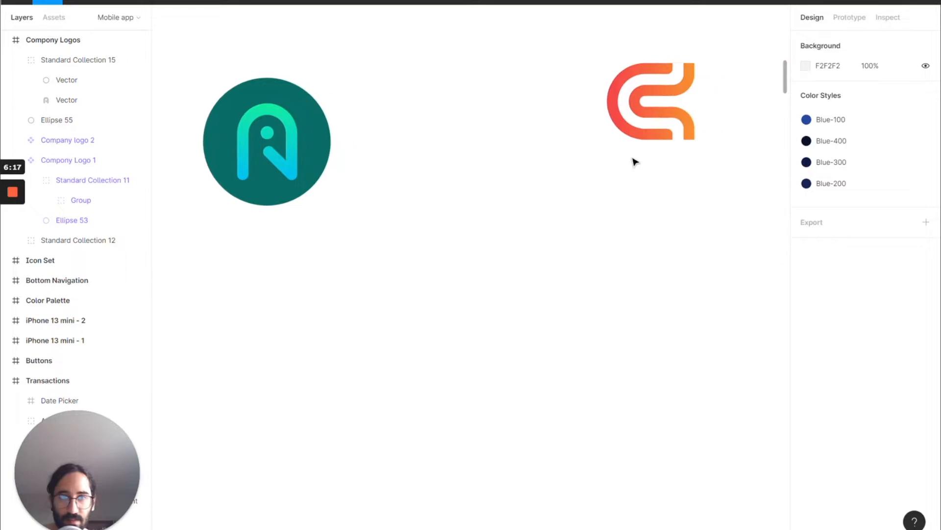
{"action": "left_click", "coordinate": [637, 139]}
{"action": "scroll", "coordinate": [635, 137], "scroll_direction": "down", "scroll_amount": 2}
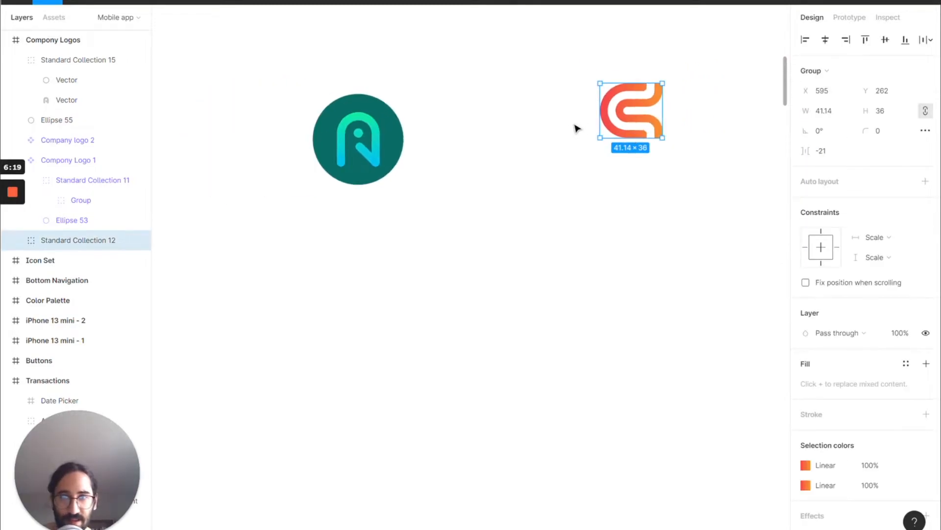
{"action": "scroll", "coordinate": [576, 128], "scroll_direction": "left", "scroll_amount": 5}
{"action": "scroll", "coordinate": [575, 128], "scroll_direction": "up", "scroll_amount": 3}
{"action": "scroll", "coordinate": [576, 128], "scroll_direction": "right", "scroll_amount": 4}
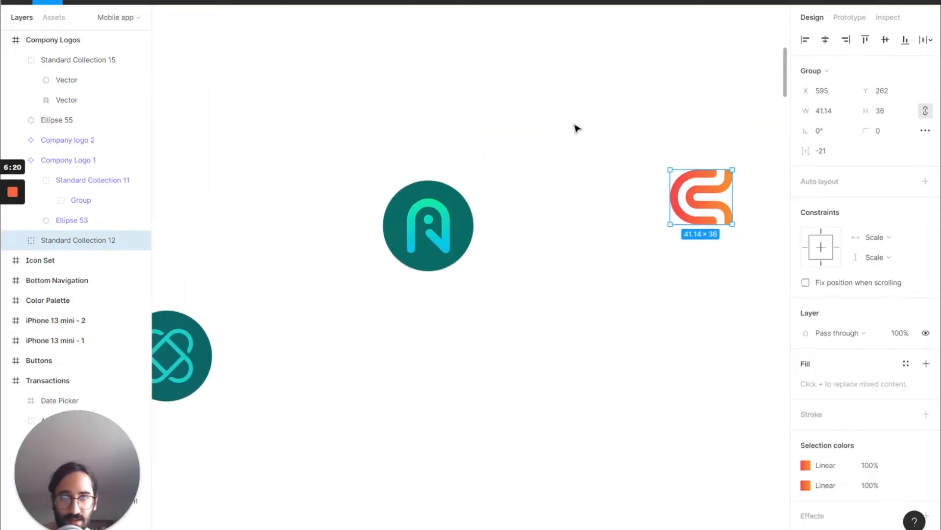
{"action": "left_click", "coordinate": [438, 207]}
{"action": "left_click", "coordinate": [448, 225], "text": "shift"}
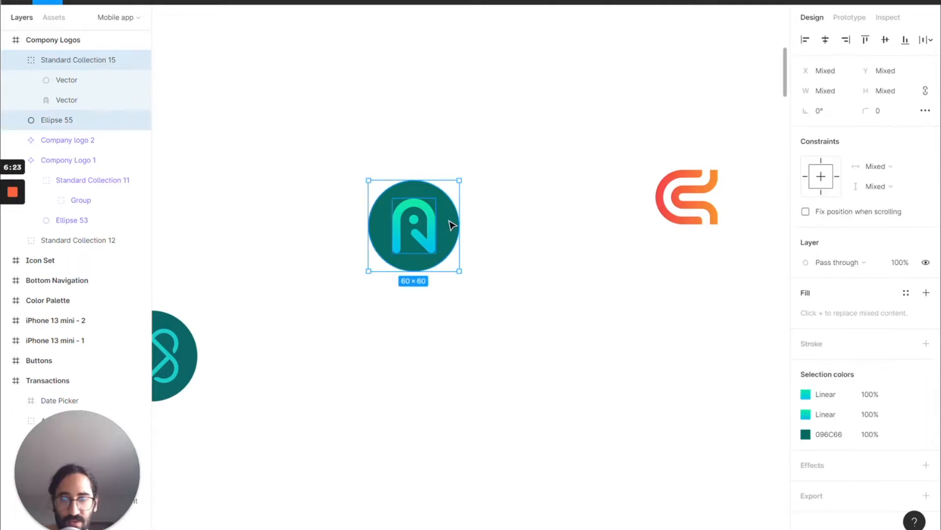
{"action": "key", "text": "ctrl+alt+g"}
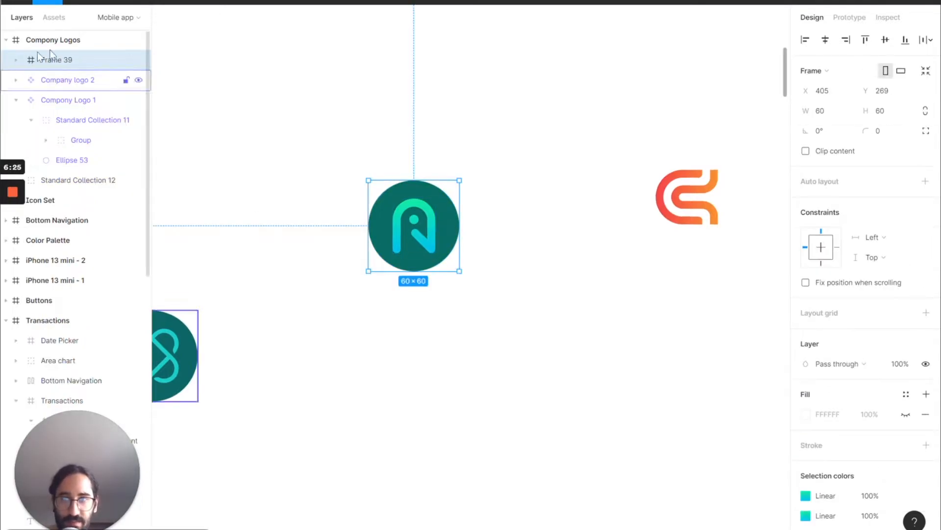
Step: Rename the arch logo's frame to "Company Logo 3" and turn it into a component
{"action": "double_click", "coordinate": [63, 60]}
{"action": "type", "text": "Compa"}
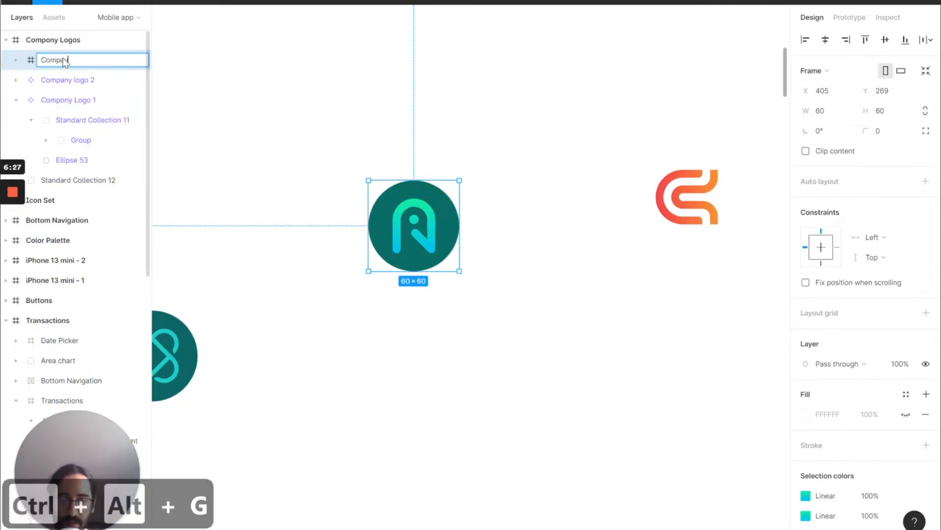
{"action": "type", "text": "y"}
{"action": "key", "text": "BackSpace"}
{"action": "type", "text": "ny Logo 3"}
{"action": "key", "text": "Return"}
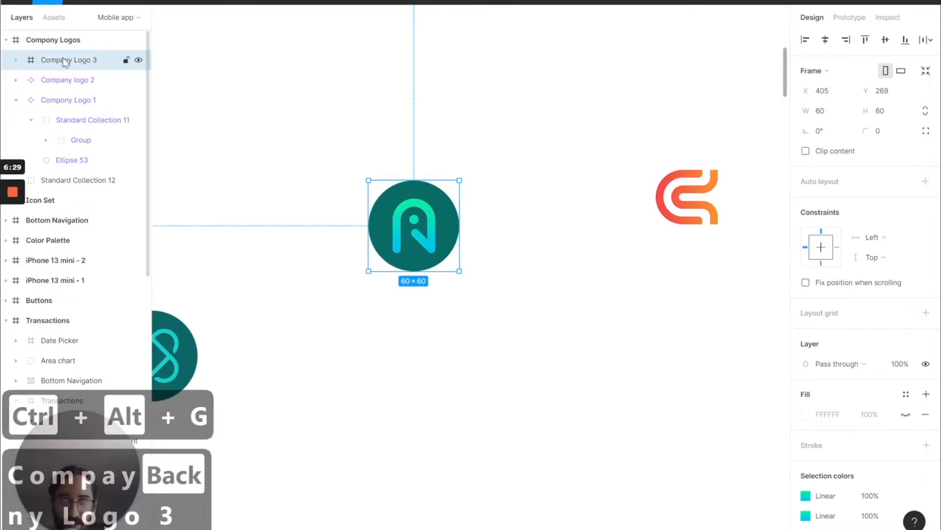
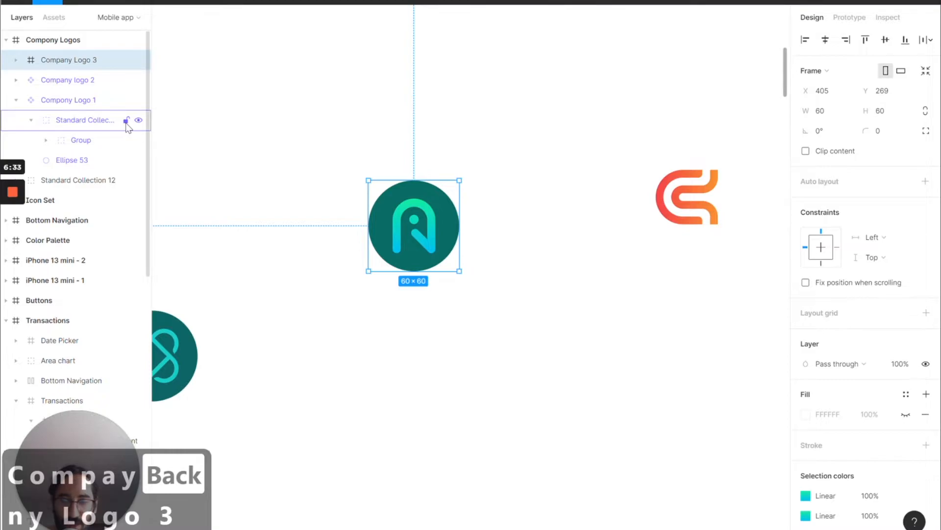
{"action": "key", "text": "ctrl+alt+k"}
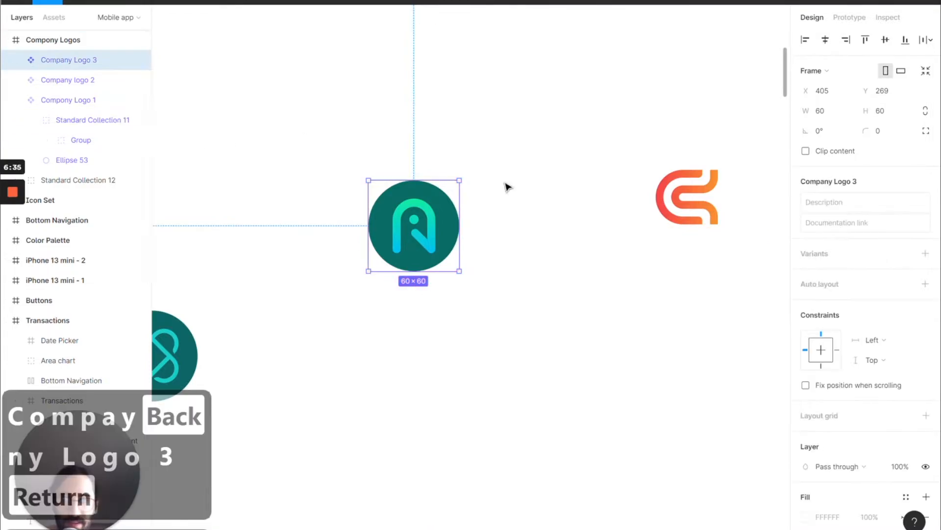
Step: Draw an ellipse beside the red-orange logo and set its width and height to 60
{"action": "left_click", "coordinate": [706, 202]}
{"action": "scroll", "coordinate": [696, 198], "scroll_direction": "right", "scroll_amount": 3}
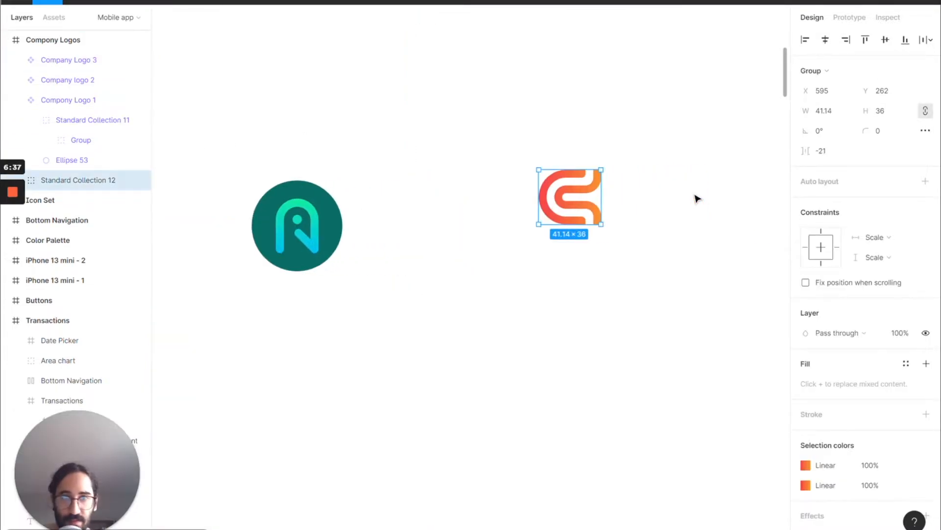
{"action": "scroll", "coordinate": [636, 169], "scroll_direction": "up", "scroll_amount": 3}
{"action": "scroll", "coordinate": [635, 169], "scroll_direction": "up", "scroll_amount": 1}
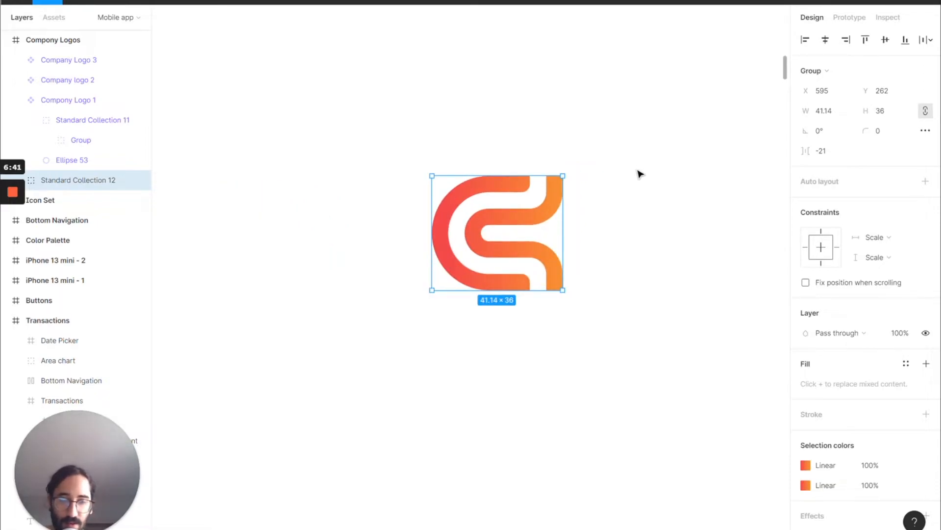
{"action": "key", "text": "o"}
{"action": "left_click_drag", "start_coordinate": [644, 176], "coordinate": [724, 261]}
{"action": "type", "text": "60"}
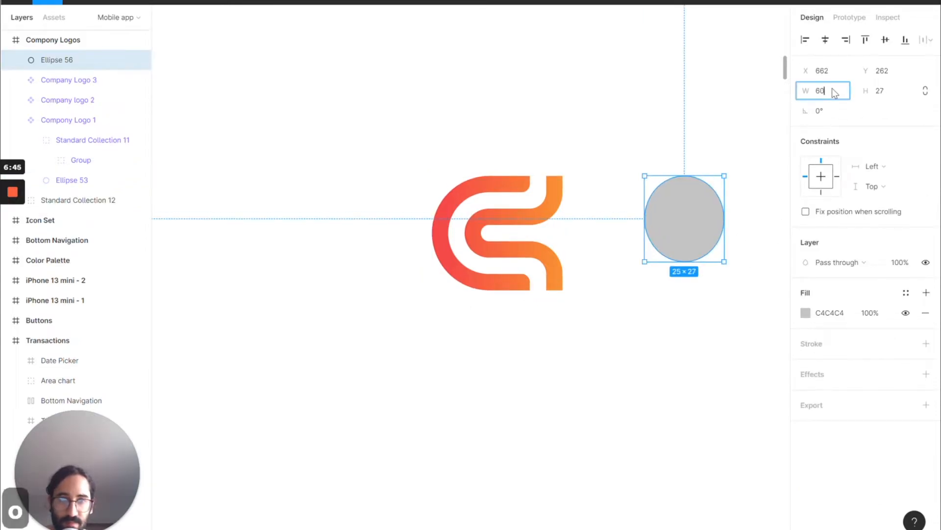
{"action": "key", "text": "Return"}
{"action": "left_click", "coordinate": [883, 91]}
{"action": "type", "text": "60"}
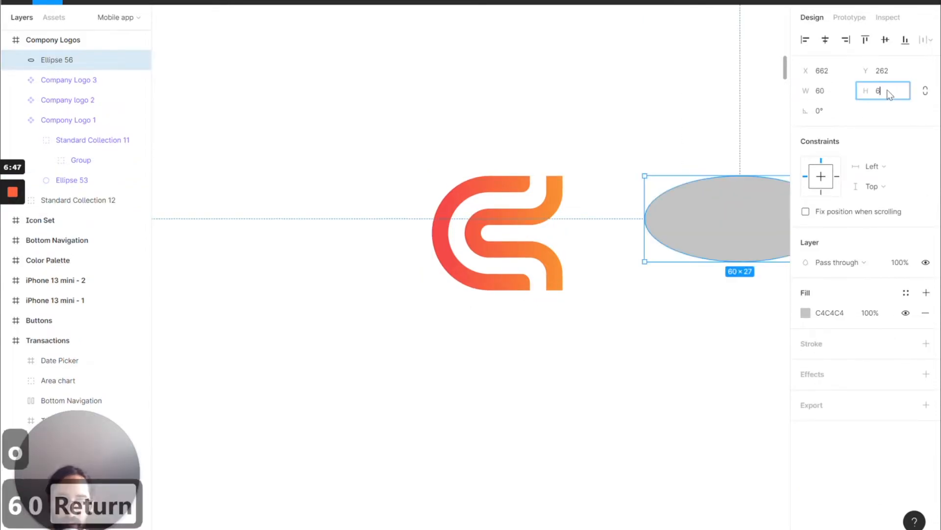
{"action": "key", "text": "Return"}
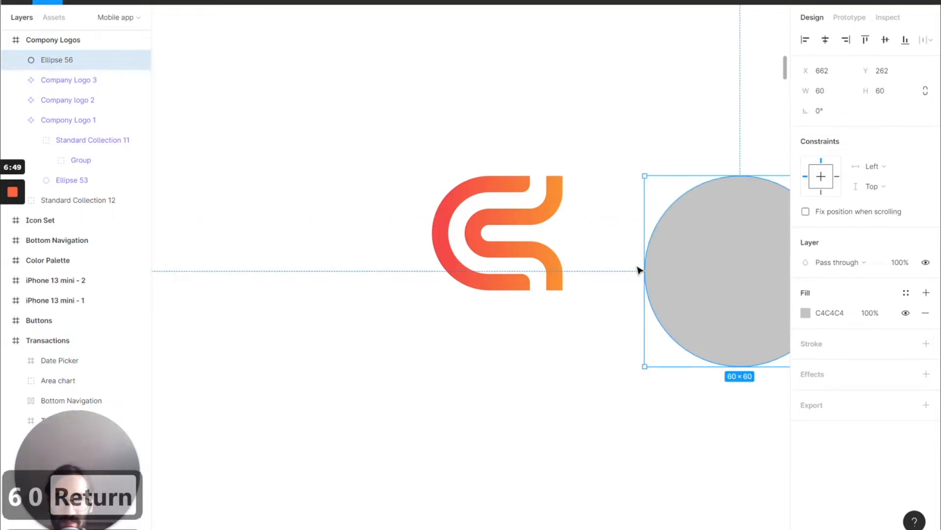
Step: Move the grey circle below the red-orange logo, bring the logo above it in the layer order, and centre the two on each other
{"action": "left_click_drag", "start_coordinate": [724, 263], "coordinate": [509, 406]}
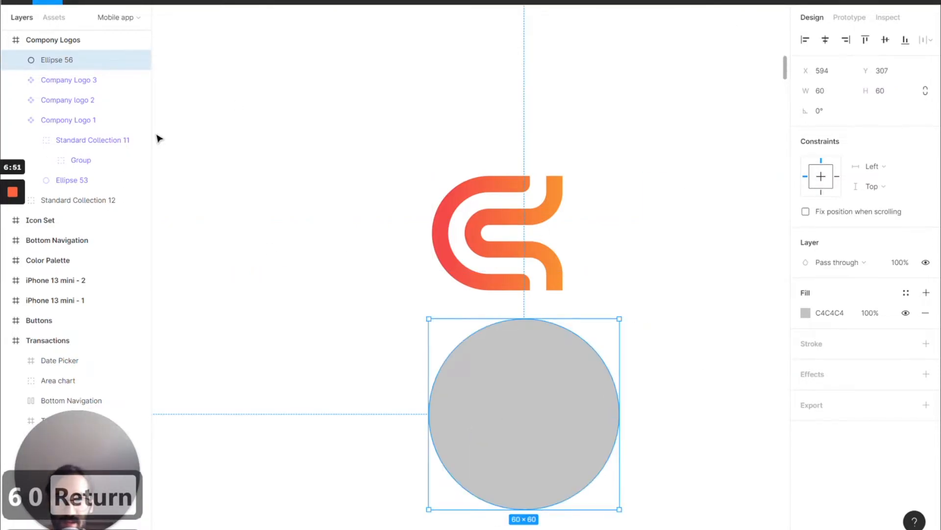
{"action": "left_click", "coordinate": [81, 201]}
{"action": "left_click_drag", "start_coordinate": [88, 61], "coordinate": [88, 61]}
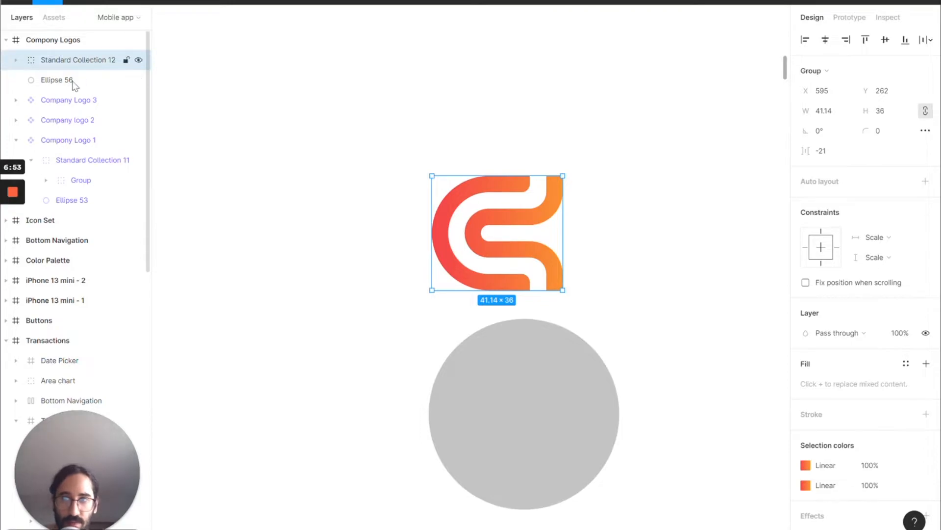
{"action": "left_click", "coordinate": [74, 81], "text": "shift"}
{"action": "left_click", "coordinate": [825, 40]}
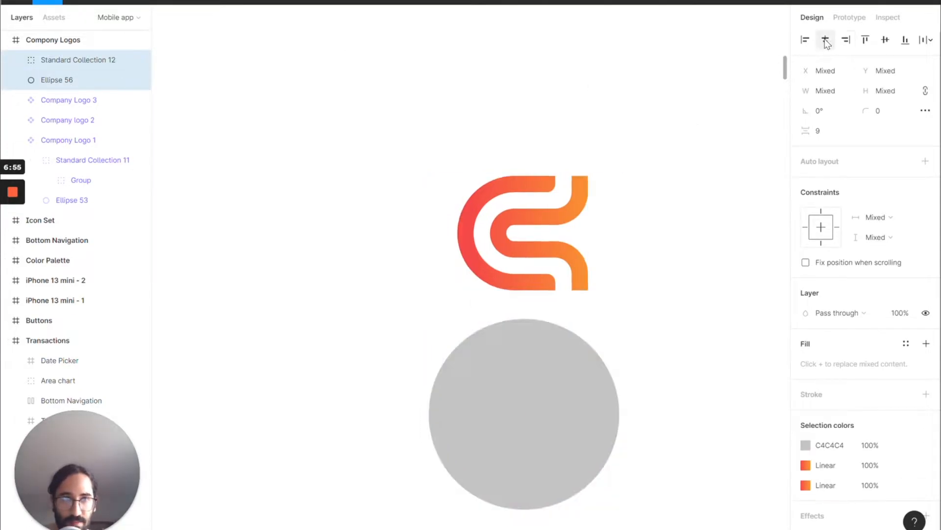
{"action": "left_click", "coordinate": [885, 40]}
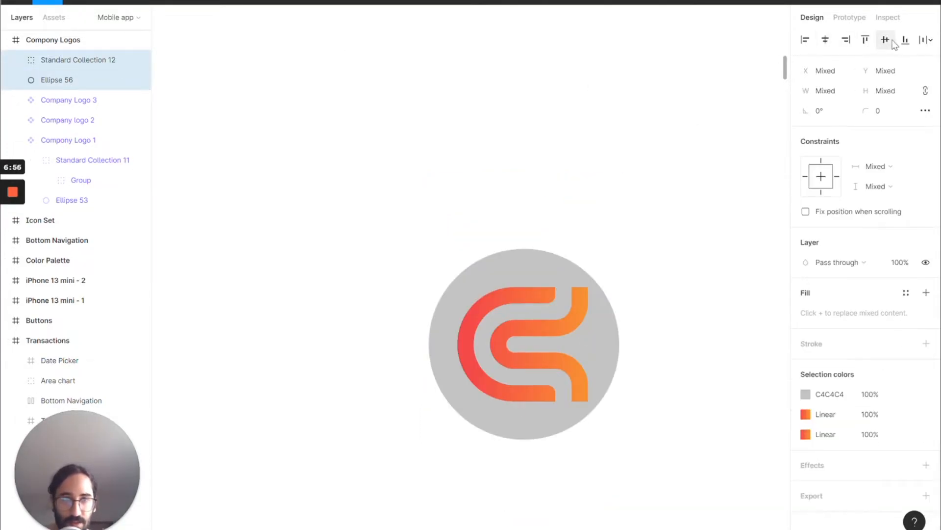
Step: Try filling the circle with a mid-orange sampled from the logo, darkened to 793D2D
{"action": "left_click", "coordinate": [632, 348]}
{"action": "left_click", "coordinate": [612, 351]}
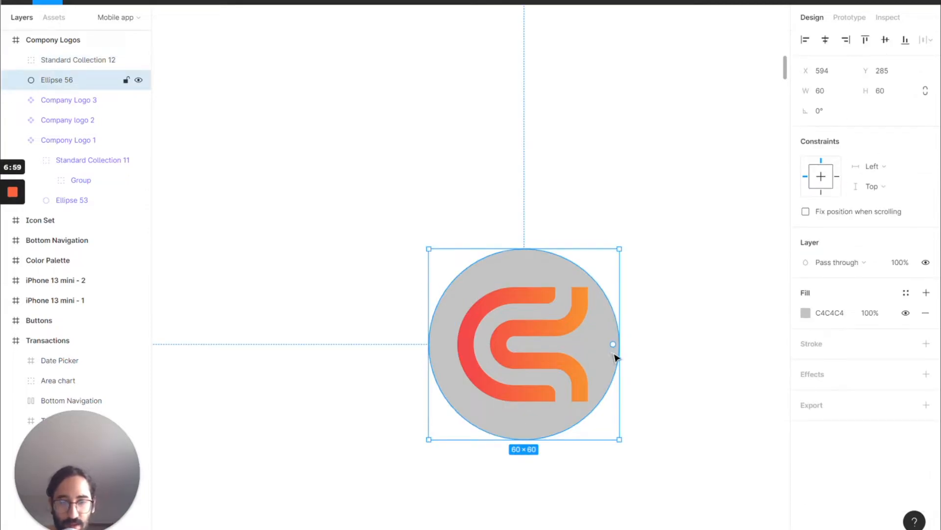
{"action": "key", "text": "i"}
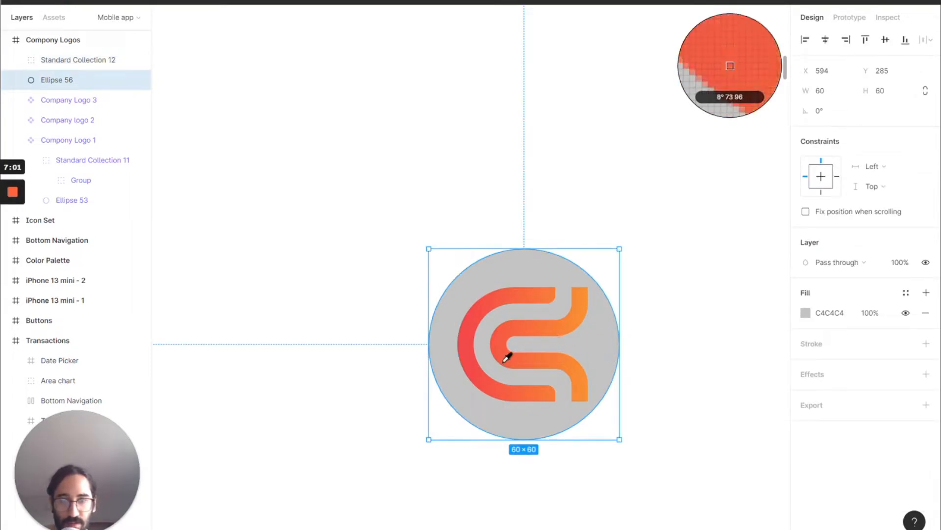
{"action": "left_click", "coordinate": [521, 356]}
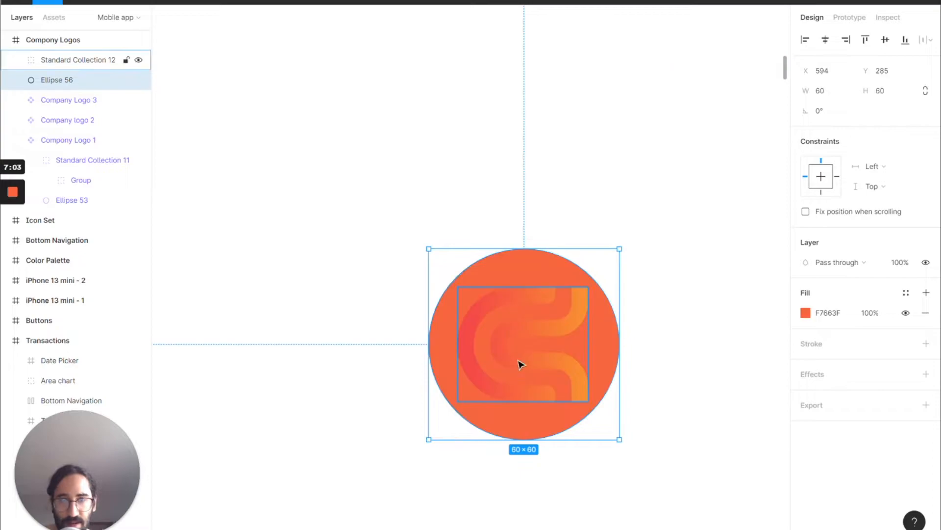
{"action": "left_click", "coordinate": [805, 313]}
{"action": "left_click_drag", "start_coordinate": [753, 240], "coordinate": [734, 317]}
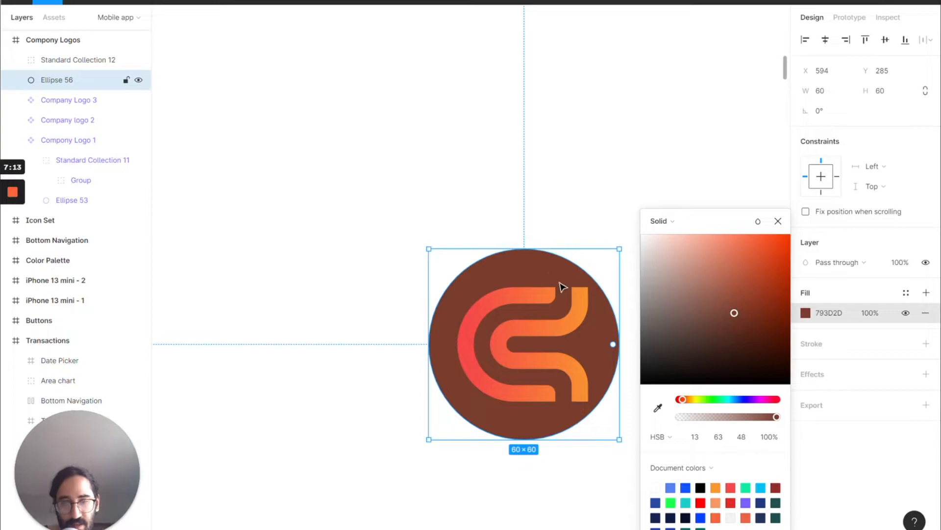
Step: Try darkened versions of the logo's red and orange as the circle's fill, using 772D2C and 653A16
{"action": "key", "text": "i"}
{"action": "left_click", "coordinate": [464, 339]}
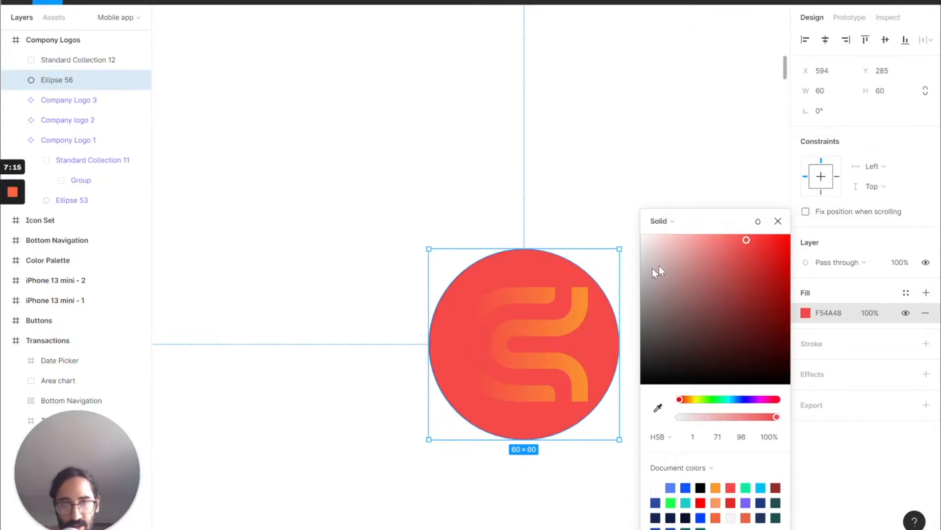
{"action": "left_click_drag", "start_coordinate": [741, 242], "coordinate": [734, 317]}
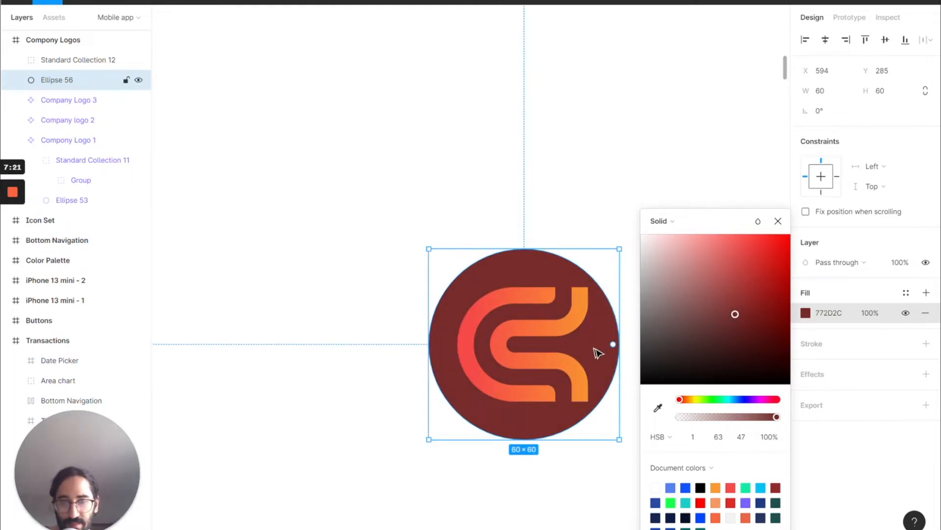
{"action": "key", "text": "i"}
{"action": "left_click", "coordinate": [581, 294]}
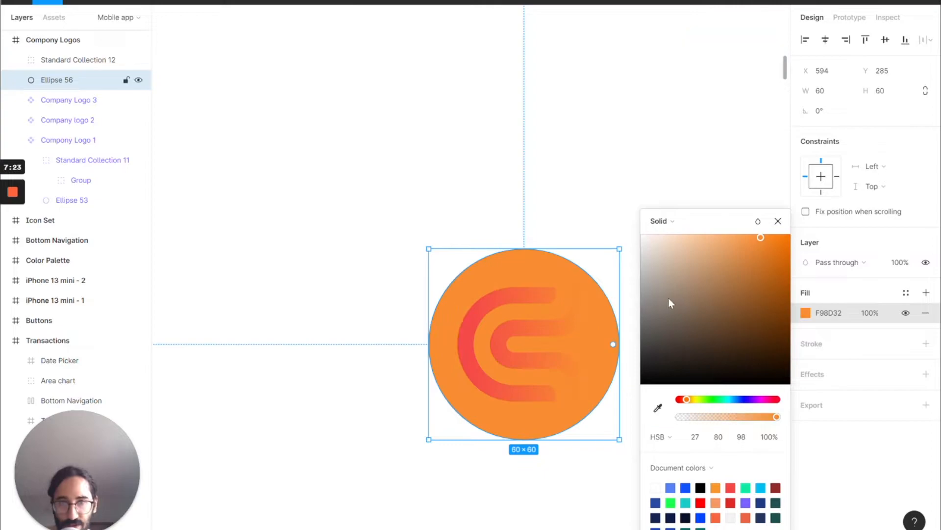
{"action": "left_click_drag", "start_coordinate": [756, 255], "coordinate": [758, 325]}
Step: Fill the circle with the red sampled from the logo, darkened to 7E3130
{"action": "key", "text": "i"}
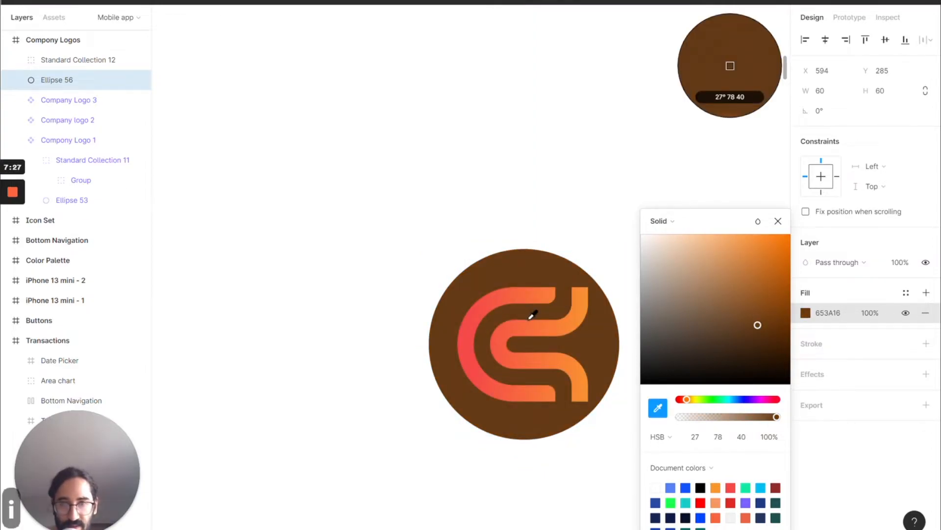
{"action": "left_click", "coordinate": [474, 325]}
{"action": "left_click_drag", "start_coordinate": [749, 241], "coordinate": [735, 315]}
{"action": "left_click", "coordinate": [499, 160]}
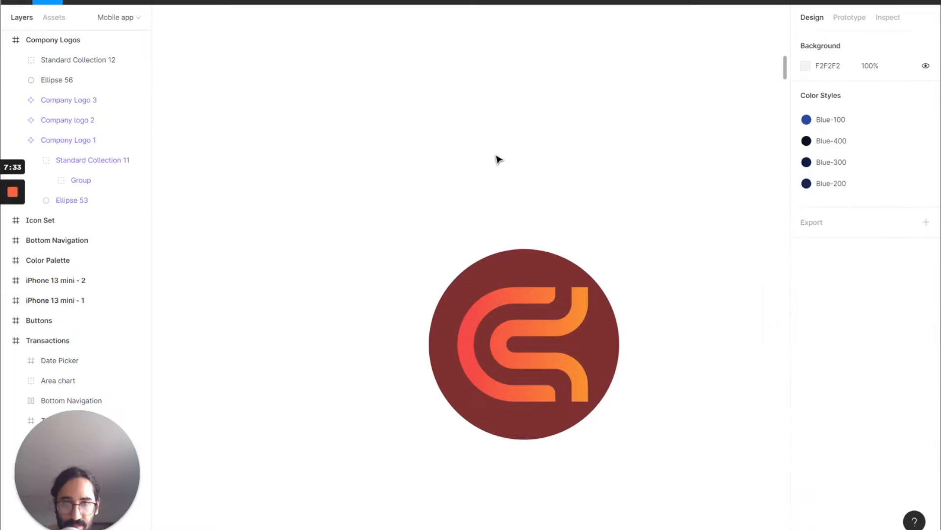
Step: Wrap the red-orange logo and its dark red circle together in a frame
{"action": "scroll", "coordinate": [499, 160], "scroll_direction": "down", "scroll_amount": 3}
{"action": "right_click", "coordinate": [499, 160]}
{"action": "left_click", "coordinate": [421, 265]}
{"action": "left_click", "coordinate": [492, 255]}
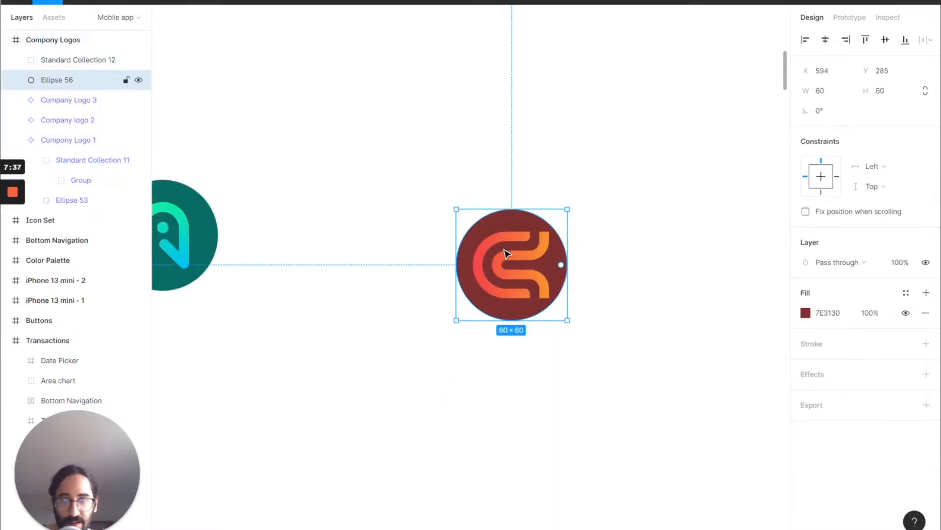
{"action": "left_click", "coordinate": [504, 253]}
{"action": "left_click", "coordinate": [82, 88], "text": "shift"}
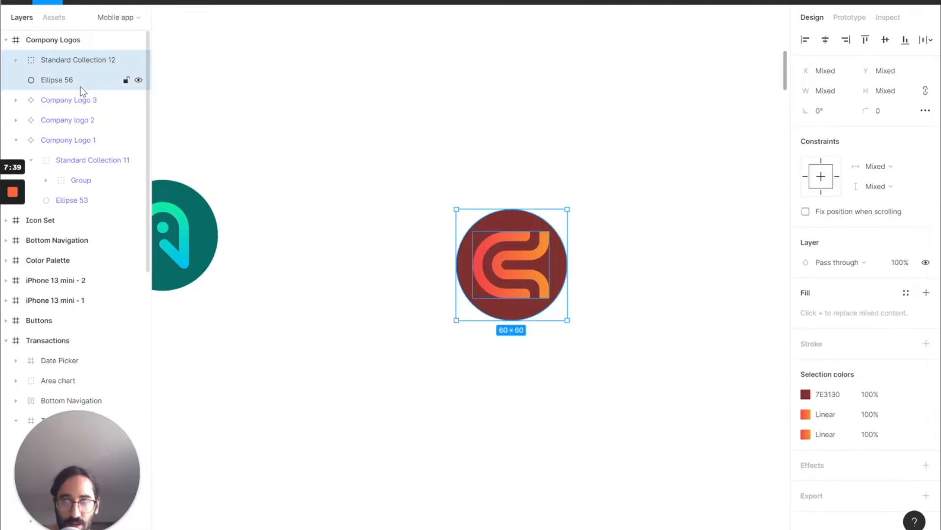
{"action": "key", "text": "ctrl+alt+g"}
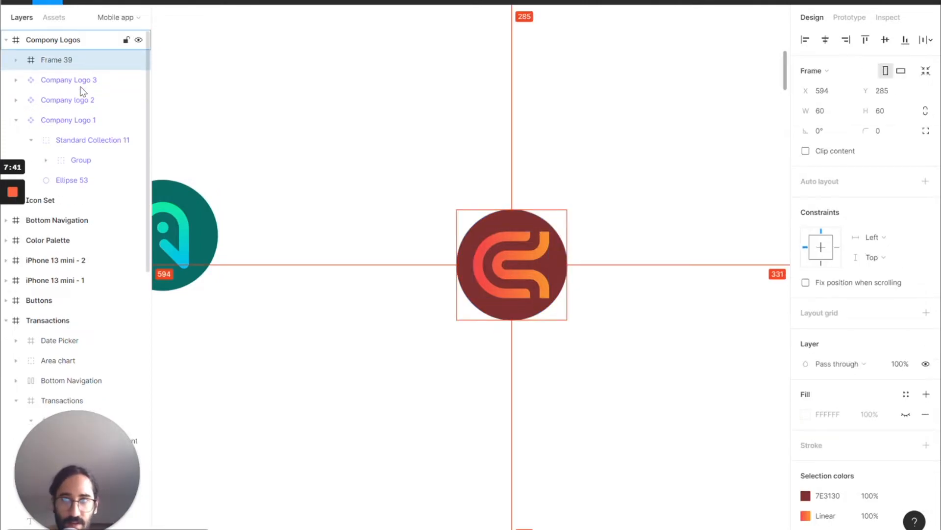
Step: Rename the red-orange logo's frame to "Company logo 4" and turn it into a component
{"action": "double_click", "coordinate": [52, 61]}
{"action": "type", "text": "Compan"}
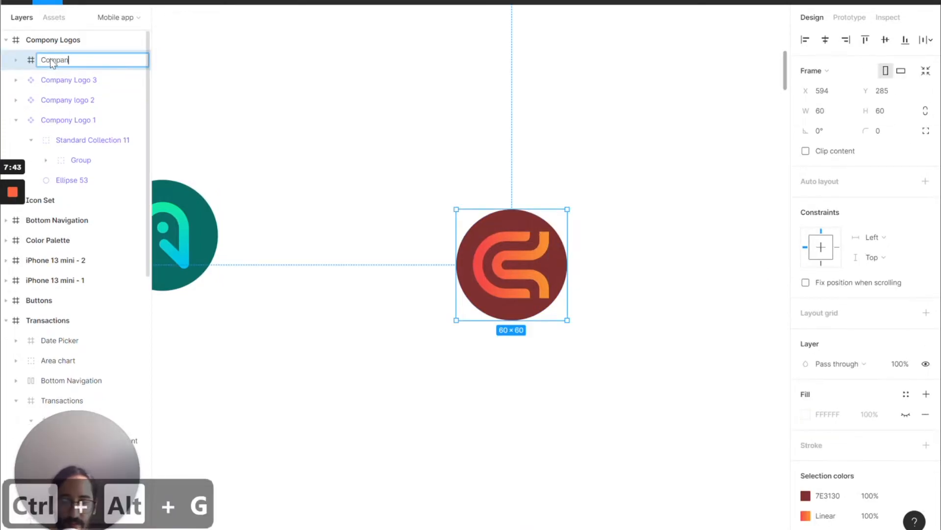
{"action": "type", "text": "y logo 4"}
{"action": "key", "text": "Return"}
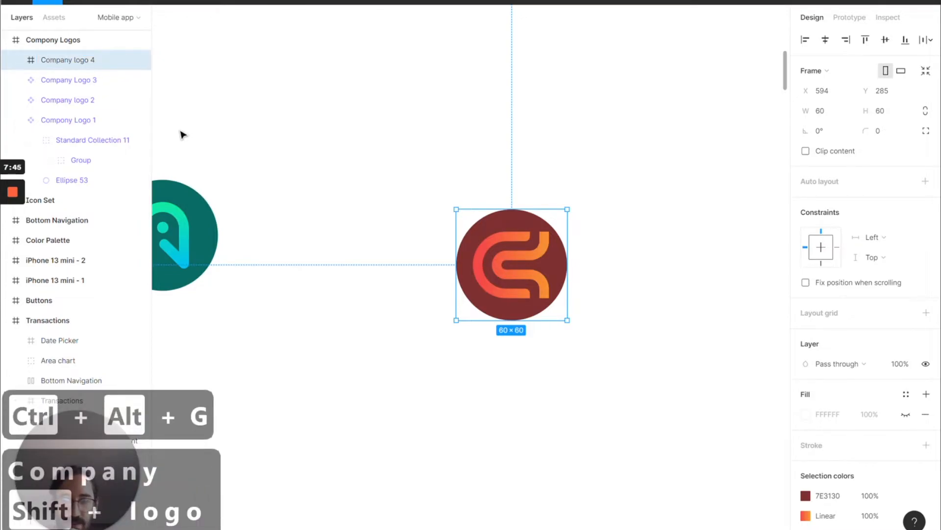
{"action": "key", "text": "ctrl+alt+k"}
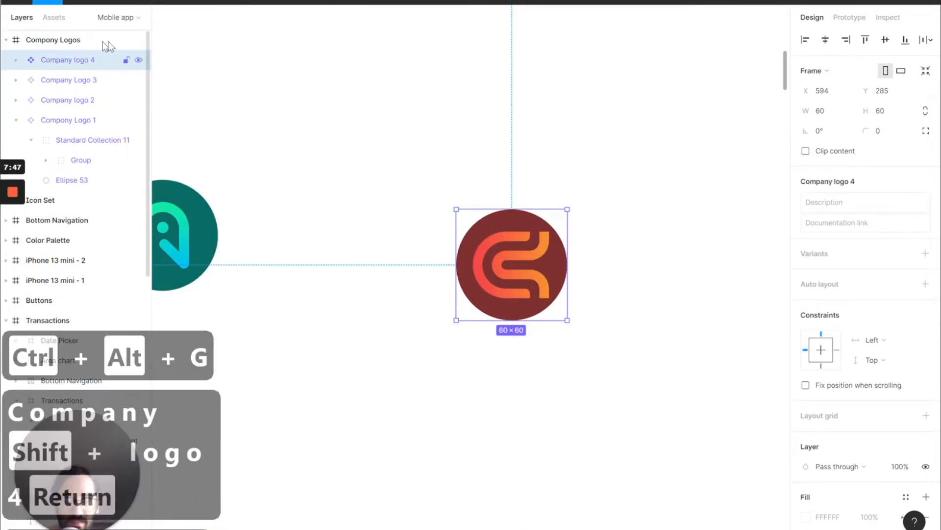
Step: Expand the company logos group among the local components and examine the logo components it holds
{"action": "scroll", "coordinate": [455, 192], "scroll_direction": "down", "scroll_amount": 3}
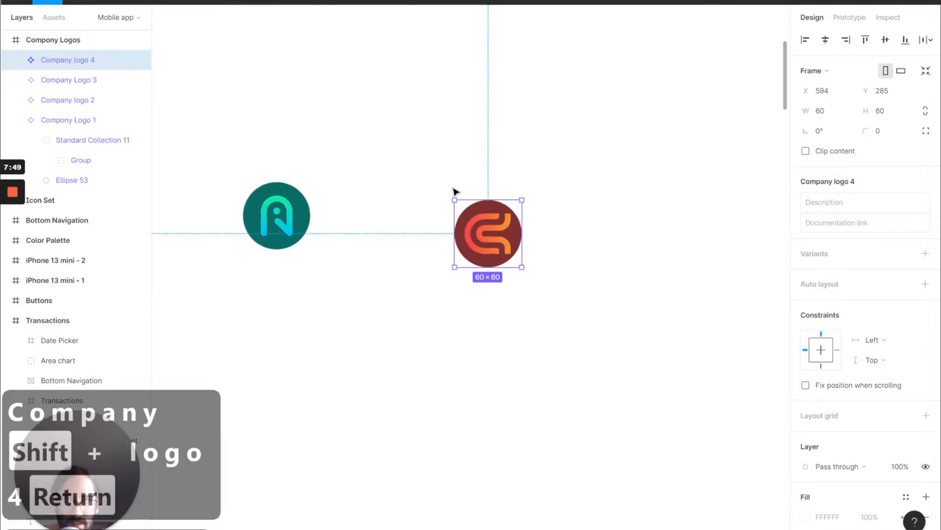
{"action": "left_click", "coordinate": [57, 24]}
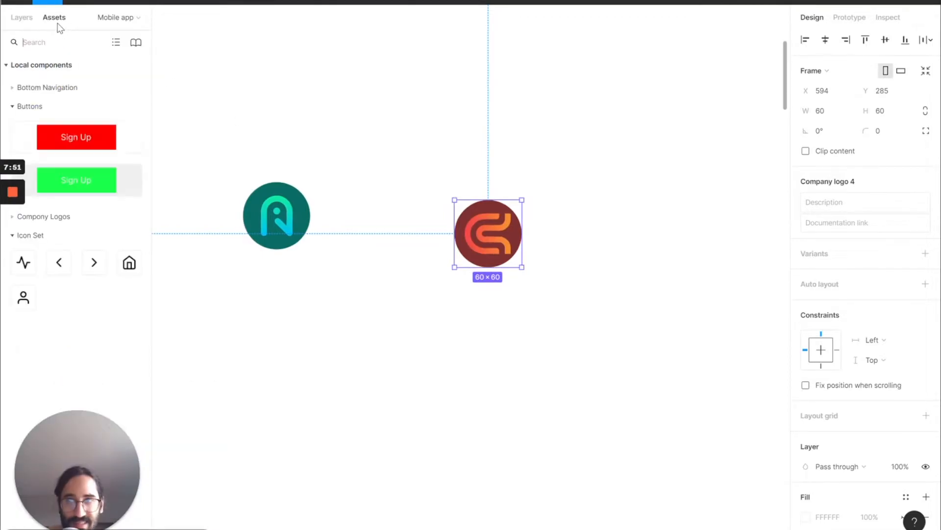
{"action": "left_click", "coordinate": [32, 217]}
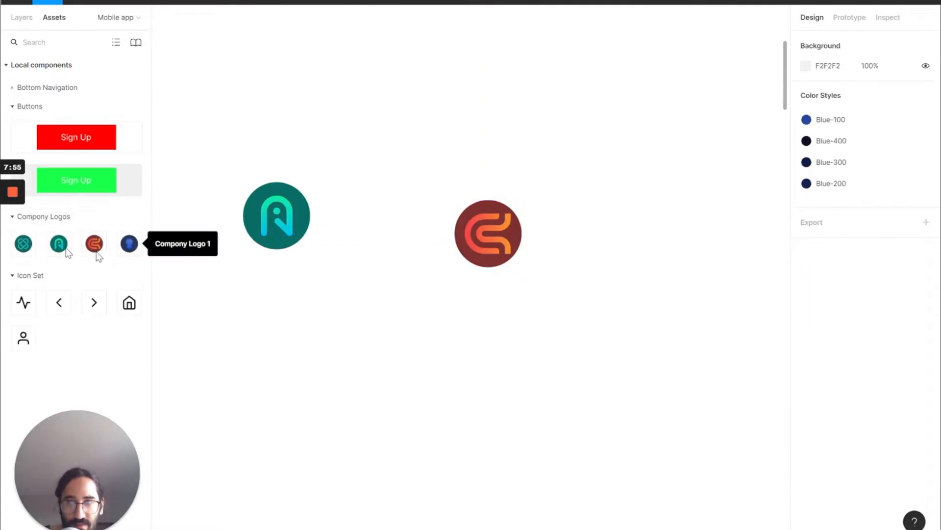
{"action": "left_click", "coordinate": [37, 19]}
Step: Move the frame holding the company logos down beside the Color Palette frame
{"action": "scroll", "coordinate": [423, 179], "scroll_direction": "left", "scroll_amount": 4}
{"action": "scroll", "coordinate": [422, 179], "scroll_direction": "down", "scroll_amount": 5}
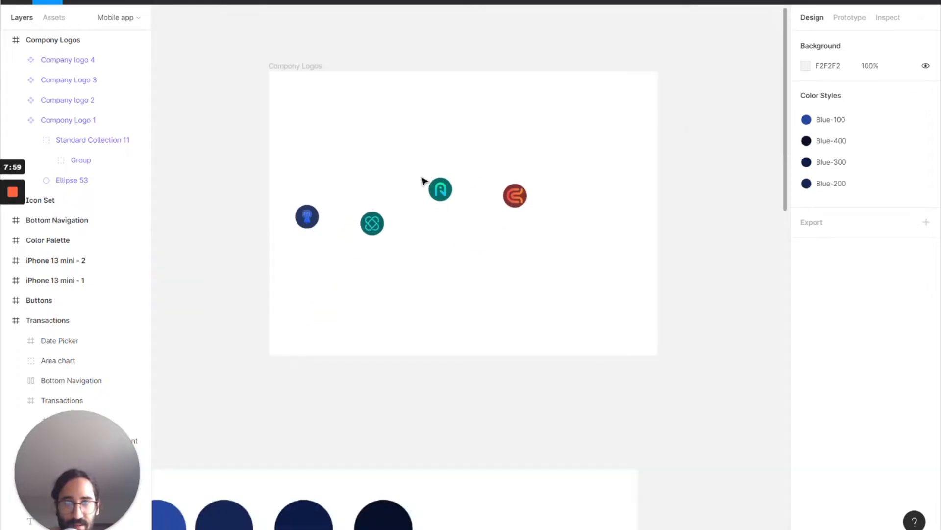
{"action": "scroll", "coordinate": [422, 181], "scroll_direction": "left", "scroll_amount": 5}
{"action": "scroll", "coordinate": [423, 180], "scroll_direction": "down", "scroll_amount": 5}
{"action": "scroll", "coordinate": [422, 182], "scroll_direction": "down", "scroll_amount": 3}
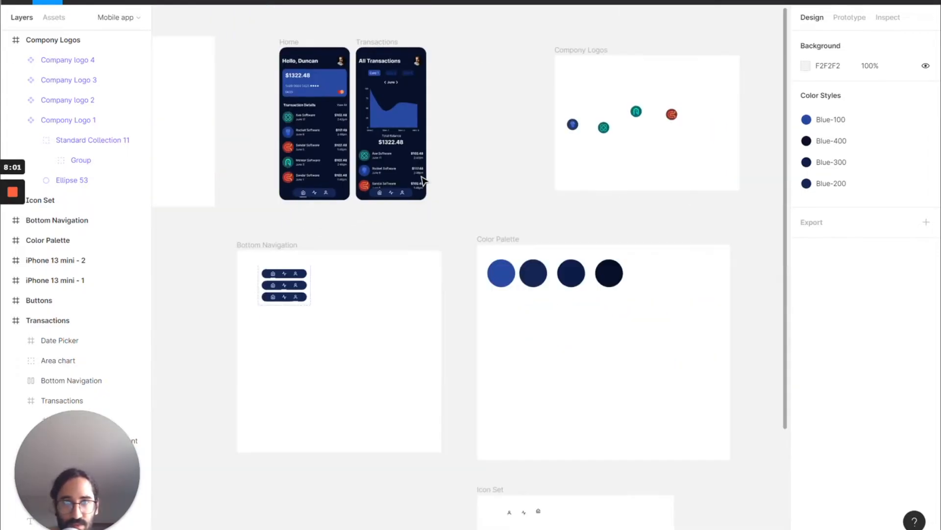
{"action": "left_click_drag", "start_coordinate": [577, 51], "coordinate": [768, 248]}
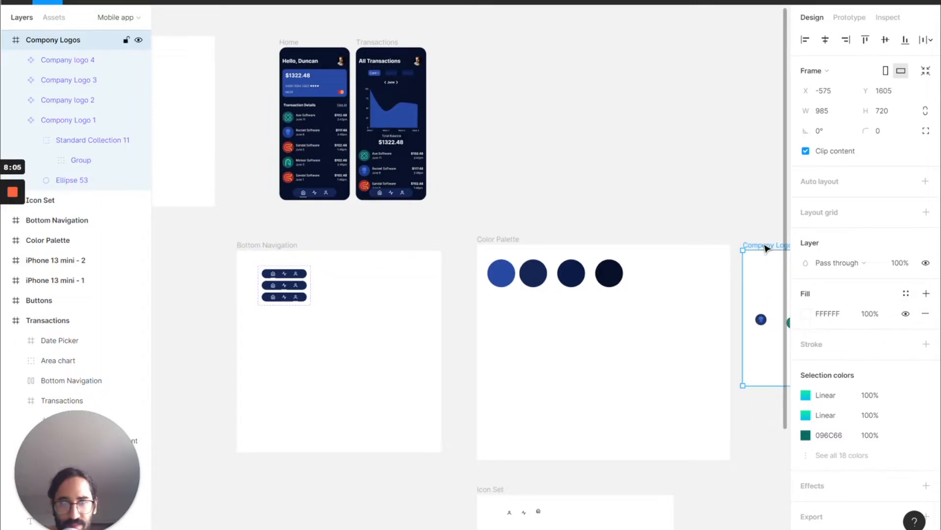
{"action": "left_click", "coordinate": [553, 165]}
Step: Draw a new frame of about 756 × 630 in the empty space beside the Transactions screen
{"action": "scroll", "coordinate": [552, 162], "scroll_direction": "up", "scroll_amount": 2}
{"action": "scroll", "coordinate": [551, 163], "scroll_direction": "left", "scroll_amount": 1}
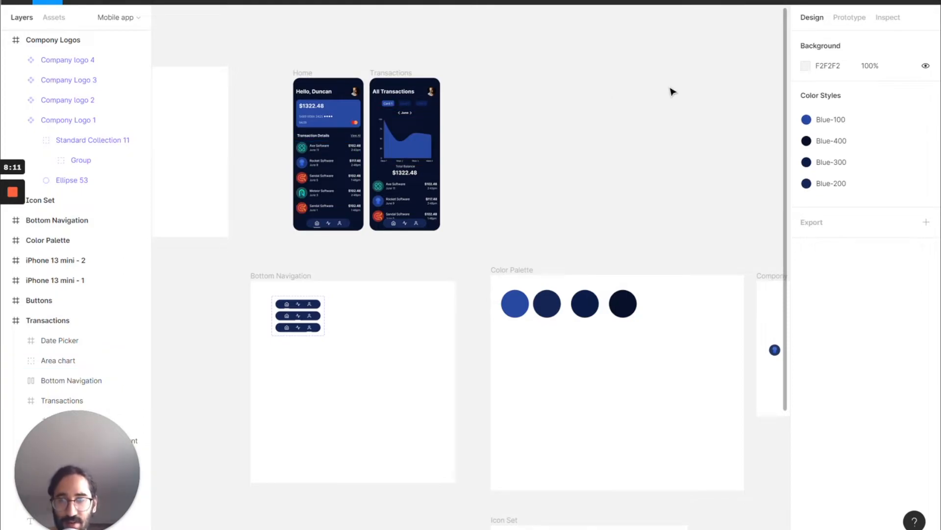
{"action": "key", "text": "f"}
{"action": "left_click_drag", "start_coordinate": [538, 78], "coordinate": [680, 196]}
Step: Rename the new frame to "Transaction Card"
{"action": "double_click", "coordinate": [562, 74]}
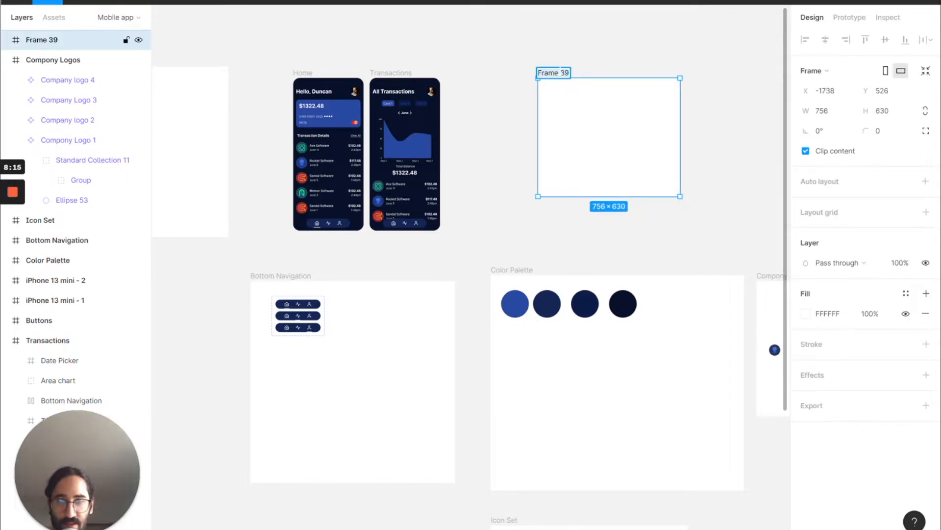
{"action": "type", "text": "Transaction"}
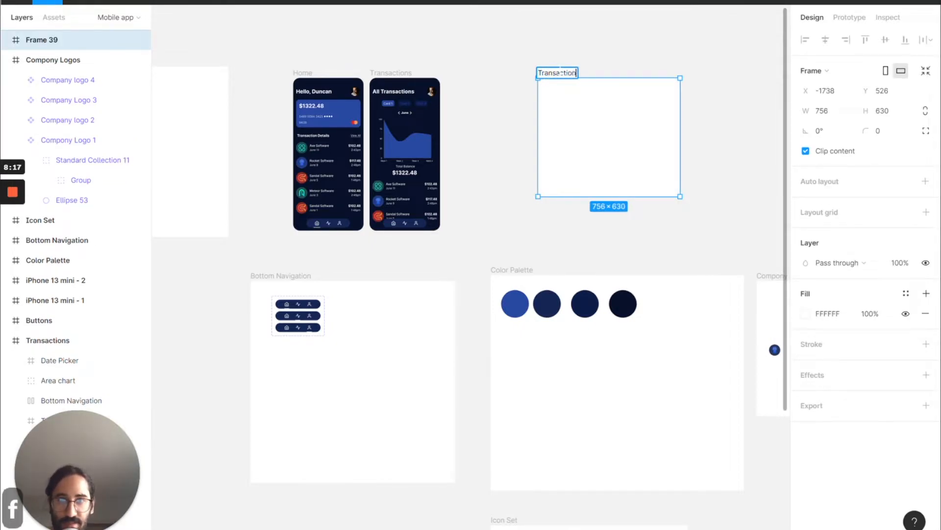
{"action": "type", "text": " DEta"}
{"action": "key", "text": "BackSpace"}
{"action": "key", "text": "BackSpace"}
{"action": "key", "text": "BackSpace"}
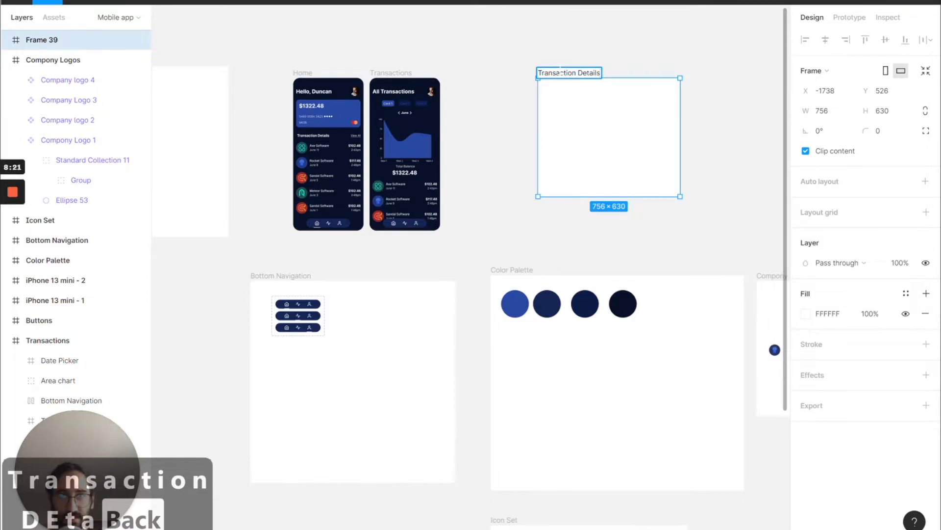
{"action": "type", "text": "etails"}
{"action": "key", "text": "BackSpace"}
{"action": "key", "text": "BackSpace"}
{"action": "key", "text": "BackSpace"}
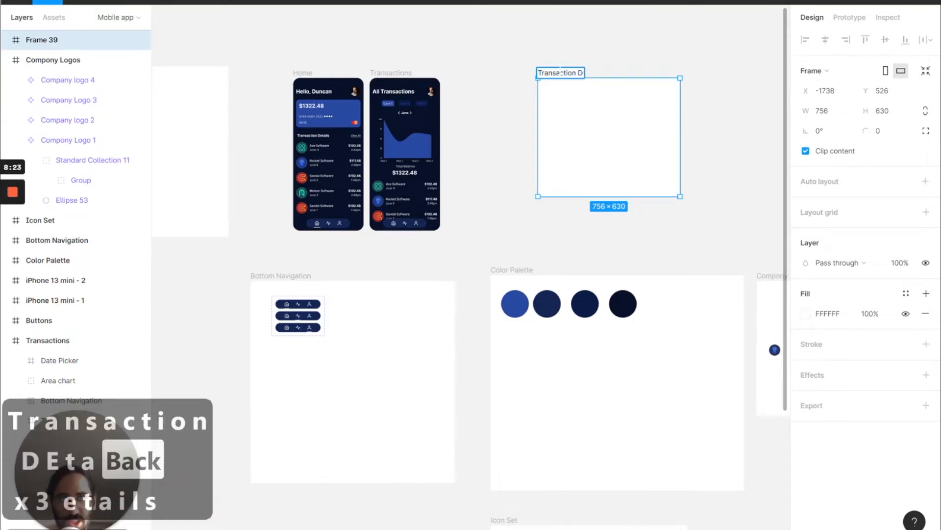
{"action": "key", "text": "BackSpace"}
{"action": "type", "text": "Card"}
{"action": "key", "text": "Return"}
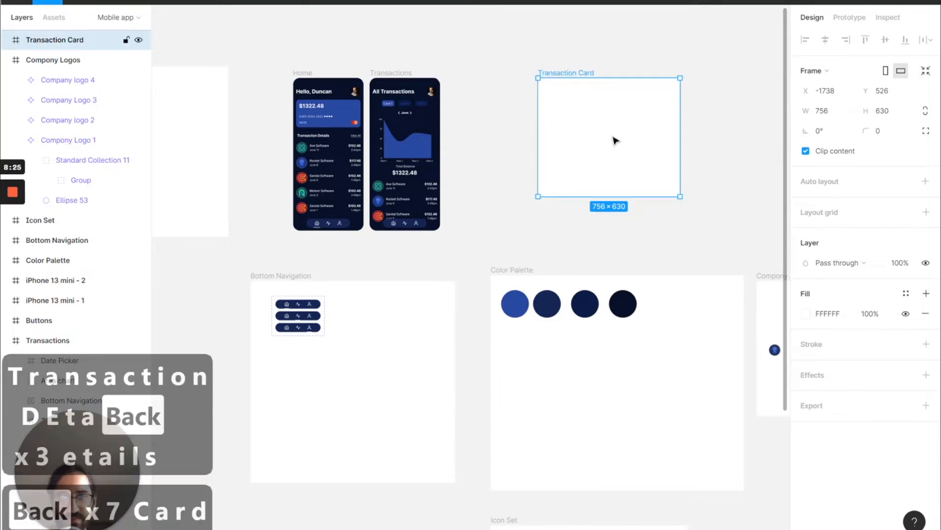
Step: Move the Transaction Card frame slightly closer to the Transactions screen, to about X -1830 and Y 540
{"action": "scroll", "coordinate": [615, 141], "scroll_direction": "up", "scroll_amount": 2}
{"action": "left_click_drag", "start_coordinate": [615, 141], "coordinate": [591, 146]}
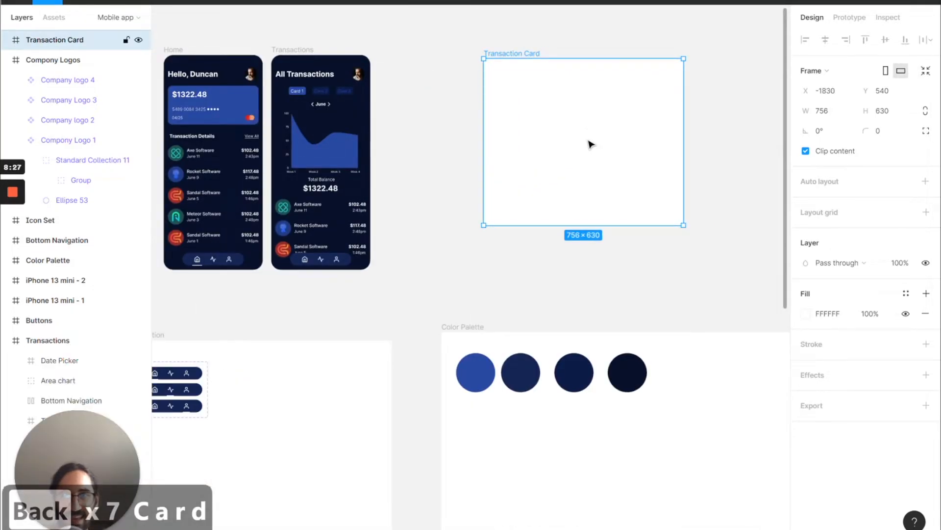
{"action": "key", "text": "Escape"}
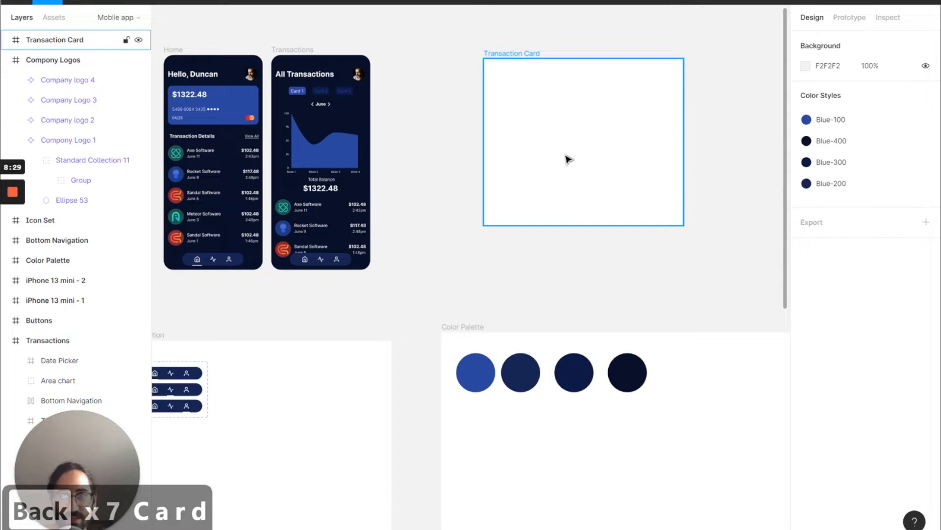
Step: Place an instance of the Company logo 2 component in the Transaction Card frame at about X 43 and Y 83
{"action": "left_click", "coordinate": [567, 159]}
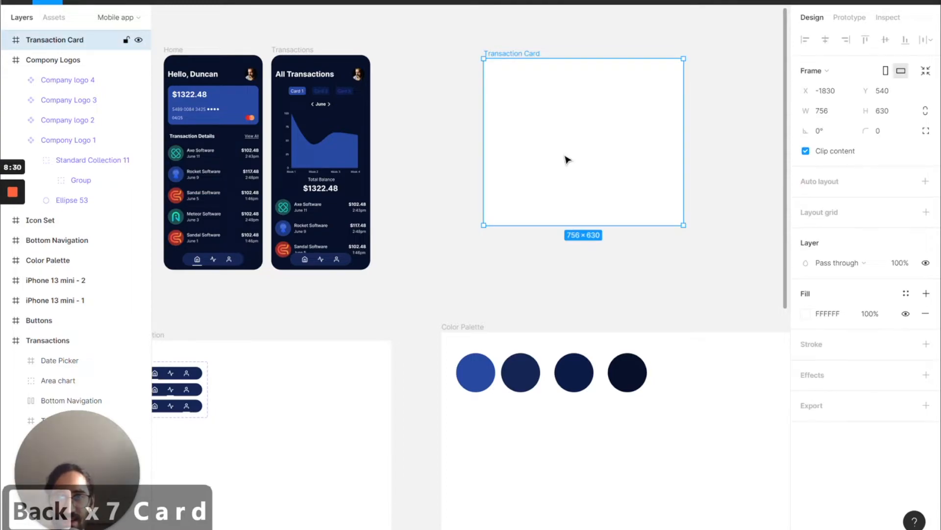
{"action": "left_click", "coordinate": [55, 18]}
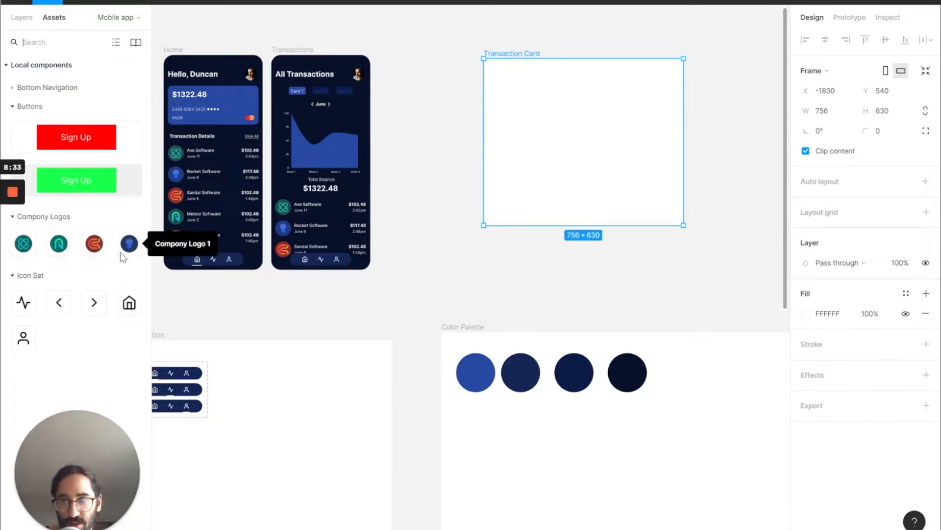
{"action": "left_click_drag", "start_coordinate": [23, 244], "coordinate": [507, 93]}
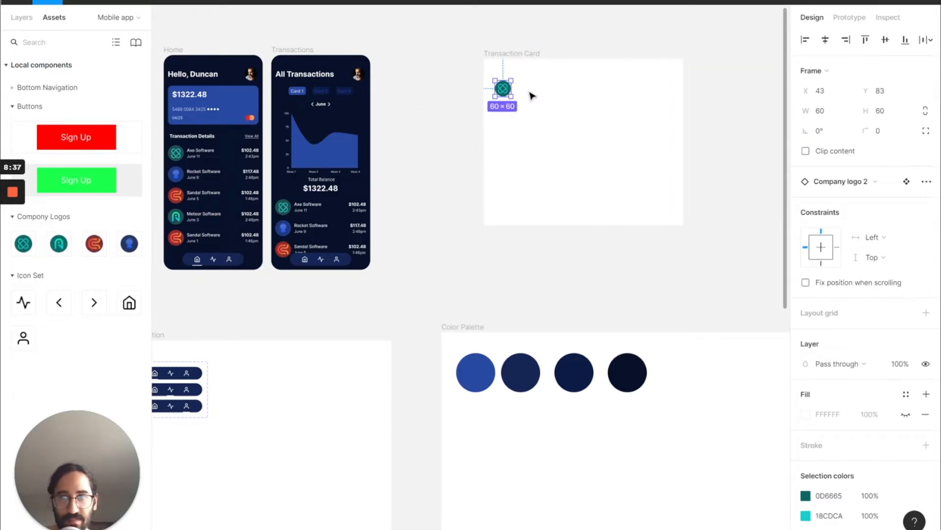
Step: Add a text box of about 72 × 25 beside the logo, reading "Axe Software"
{"action": "scroll", "coordinate": [514, 158], "scroll_direction": "up", "scroll_amount": 10}
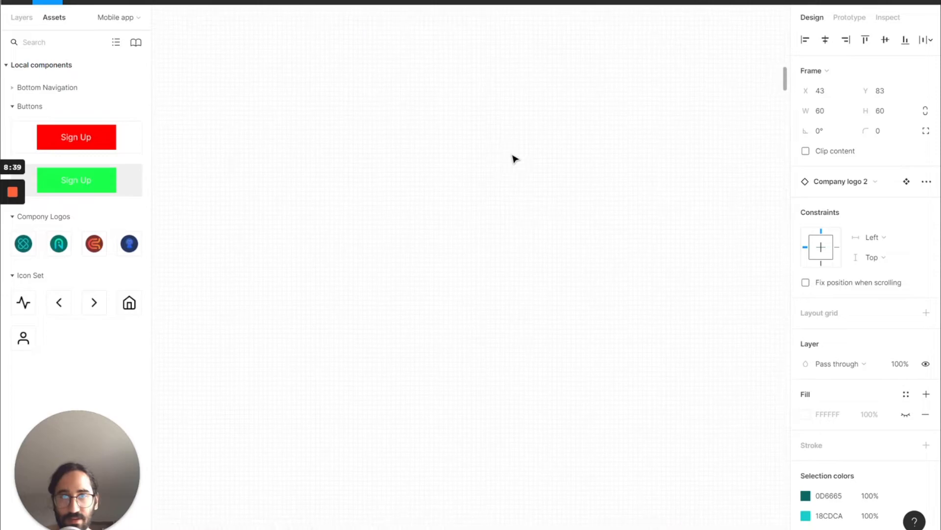
{"action": "scroll", "coordinate": [514, 158], "scroll_direction": "down", "scroll_amount": 8}
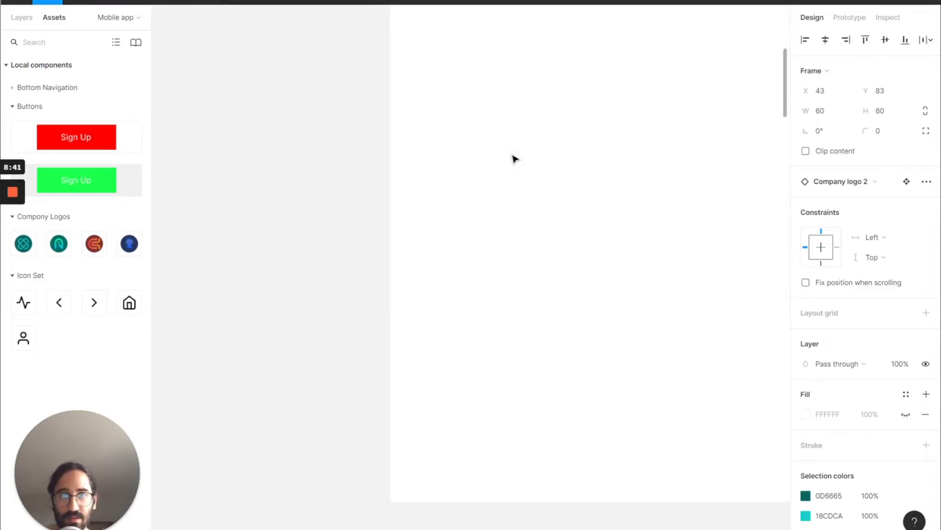
{"action": "scroll", "coordinate": [514, 158], "scroll_direction": "up", "scroll_amount": 1}
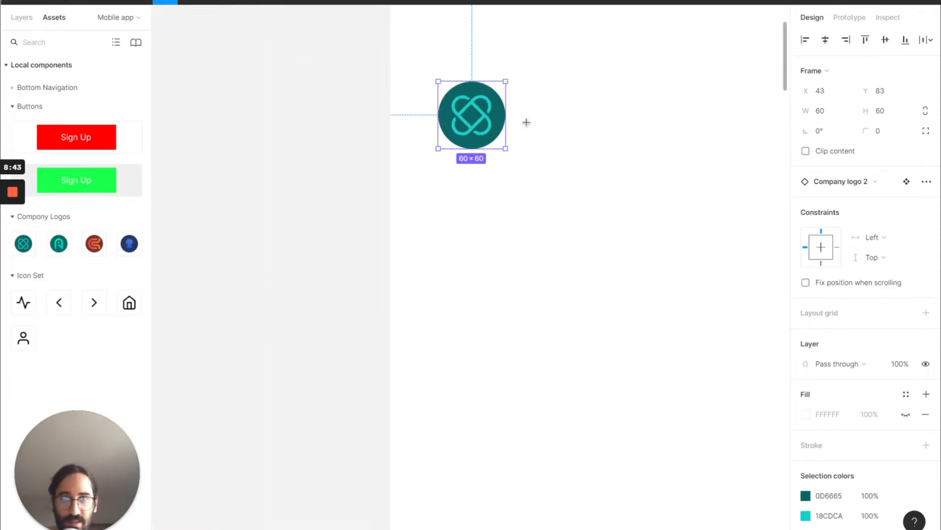
{"action": "left_click_drag", "start_coordinate": [520, 83], "coordinate": [602, 112]}
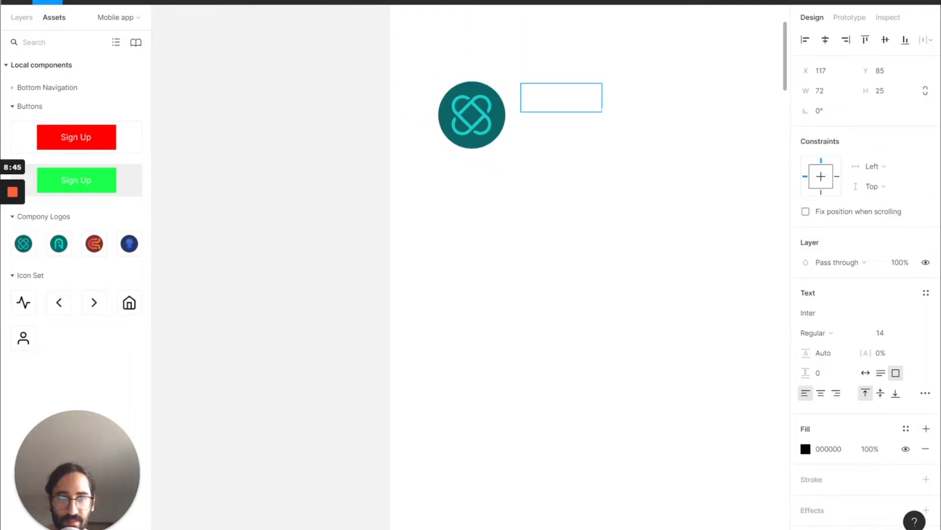
{"action": "type", "text": "Comp"}
{"action": "key", "text": "BackSpace"}
{"action": "key", "text": "BackSpace"}
{"action": "key", "text": "BackSpace"}
{"action": "key", "text": "BackSpace"}
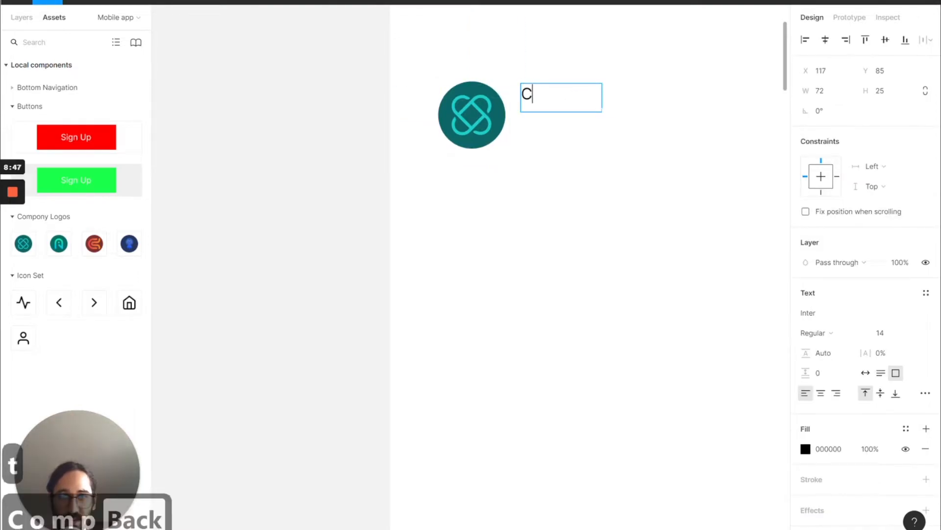
{"action": "type", "text": "Axe "}
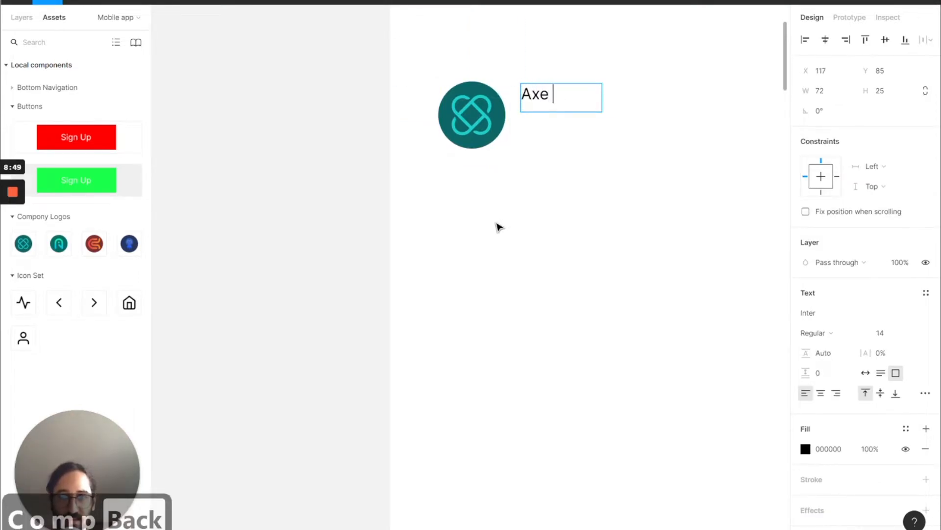
{"action": "type", "text": "Software"}
{"action": "key", "text": "Escape"}
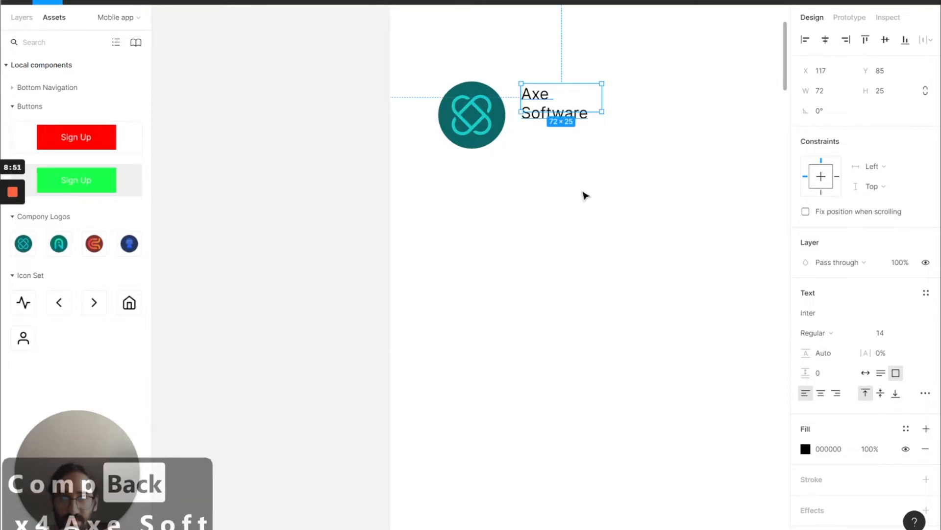
Step: Set the company name text to auto width with a font size of 16
{"action": "left_click", "coordinate": [866, 373]}
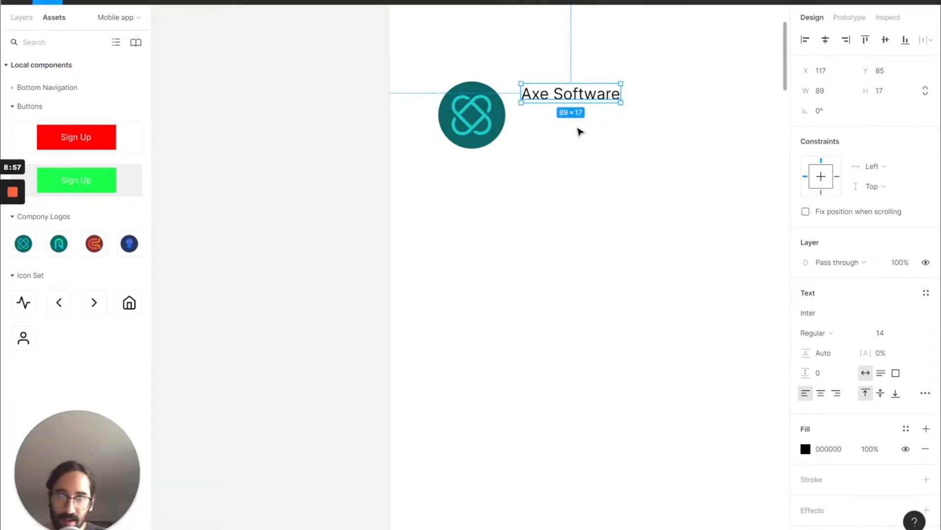
{"action": "left_click", "coordinate": [887, 328]}
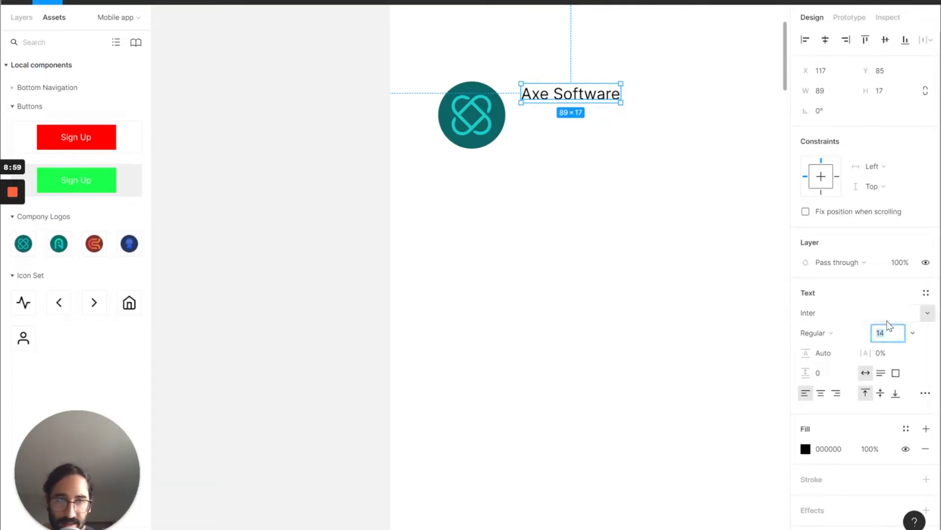
{"action": "type", "text": "16"}
{"action": "key", "text": "Return"}
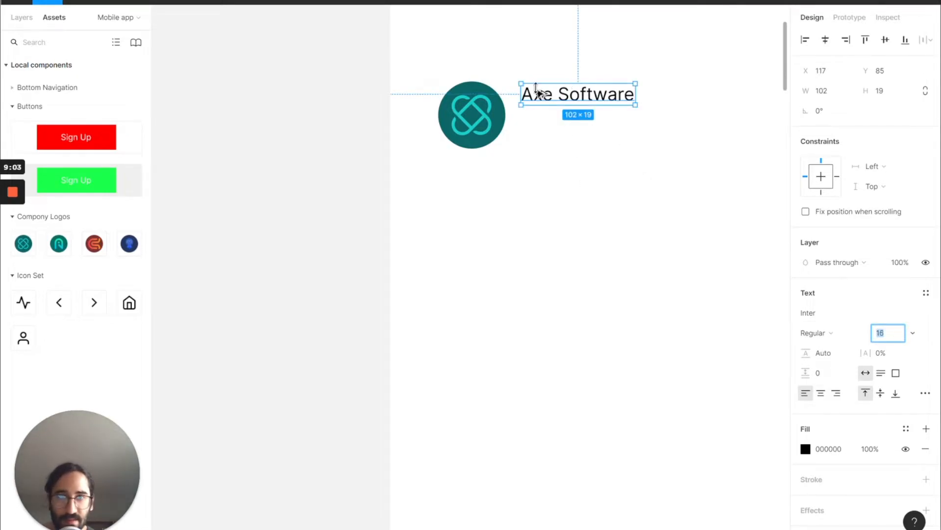
Step: Duplicate the company name just below itself, at about X 118 and Y 116, and change the copy to "June 11"
{"action": "left_click_drag", "start_coordinate": [548, 101], "coordinate": [547, 129]}
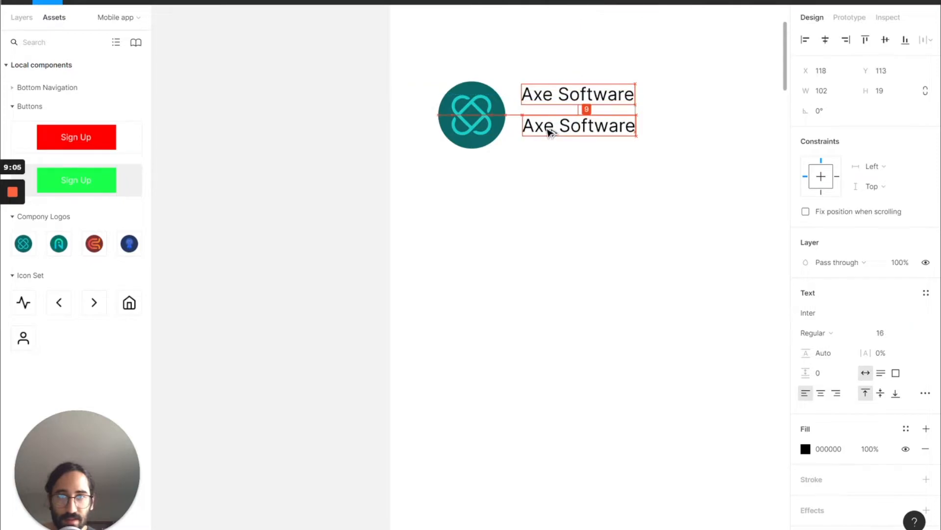
{"action": "double_click", "coordinate": [546, 129]}
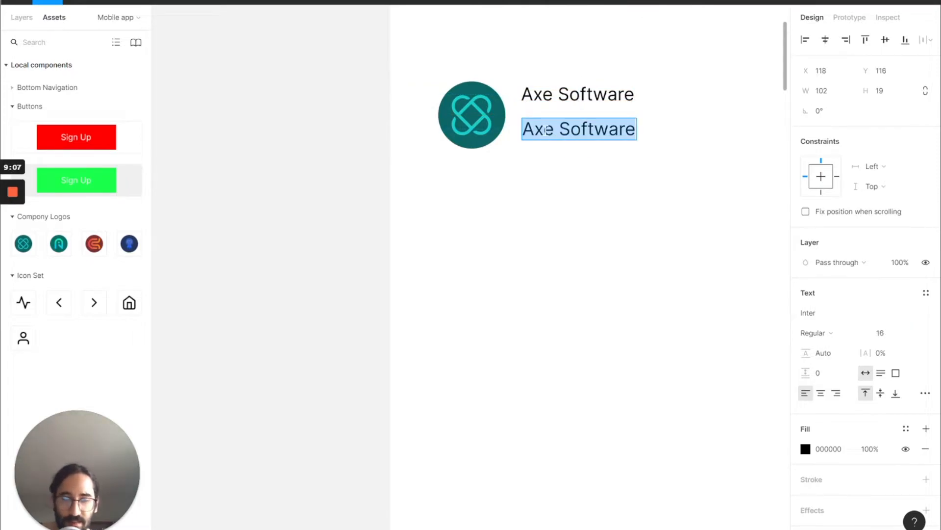
{"action": "scroll", "coordinate": [554, 219], "scroll_direction": "left", "scroll_amount": 15}
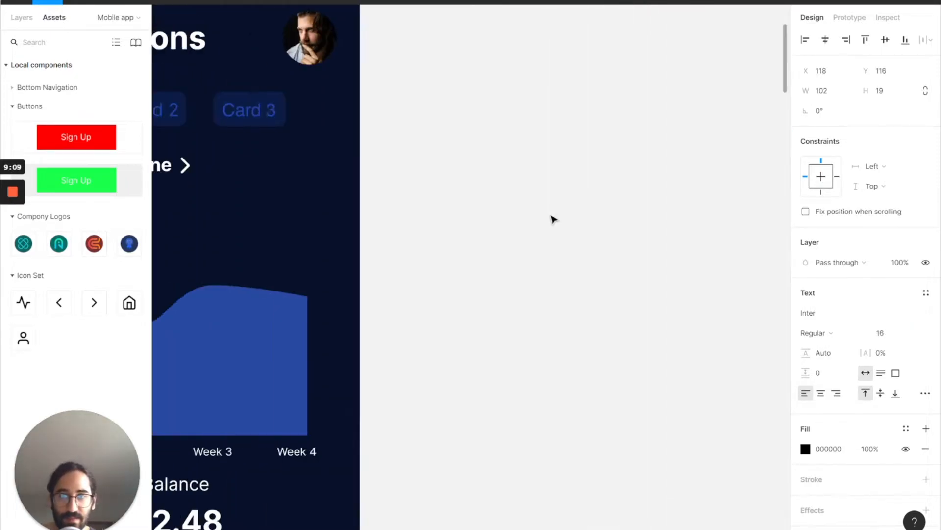
{"action": "scroll", "coordinate": [554, 219], "scroll_direction": "left", "scroll_amount": 5}
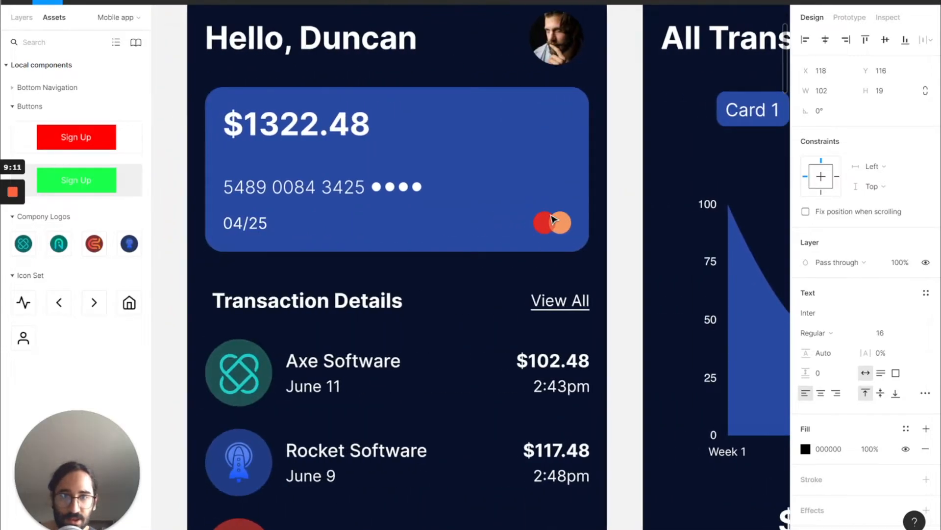
{"action": "scroll", "coordinate": [554, 219], "scroll_direction": "right", "scroll_amount": 20}
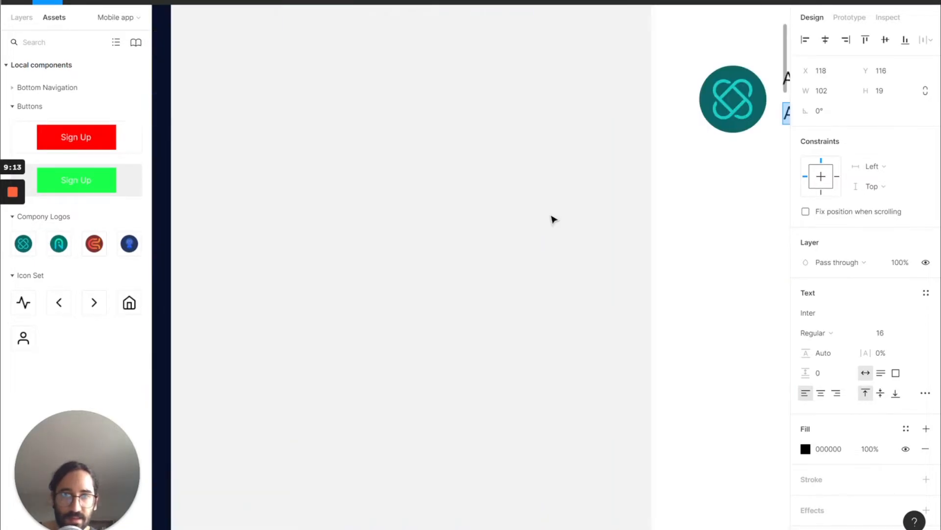
{"action": "scroll", "coordinate": [551, 216], "scroll_direction": "left", "scroll_amount": 1}
{"action": "type", "text": "June 11"}
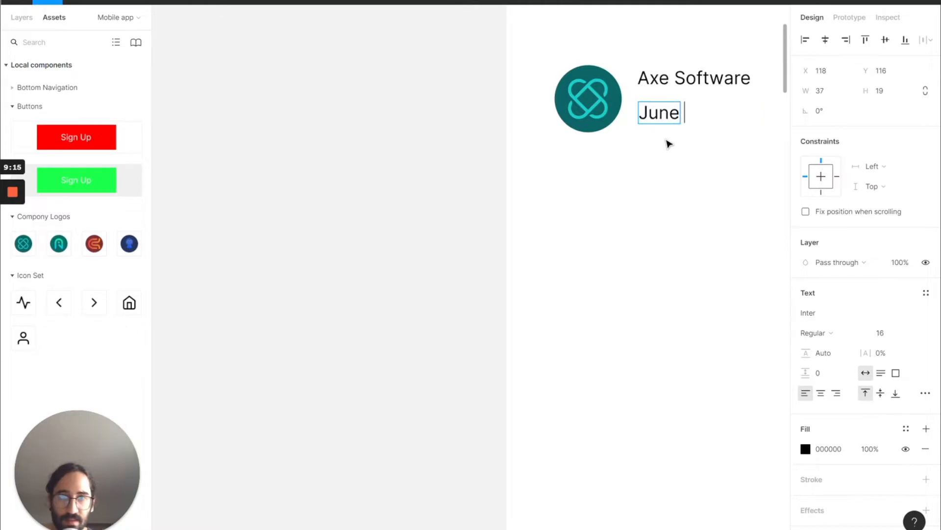
{"action": "key", "text": "Escape"}
Step: Fill the Transaction Card frame with dark grey, 505050
{"action": "scroll", "coordinate": [658, 195], "scroll_direction": "down", "scroll_amount": 2}
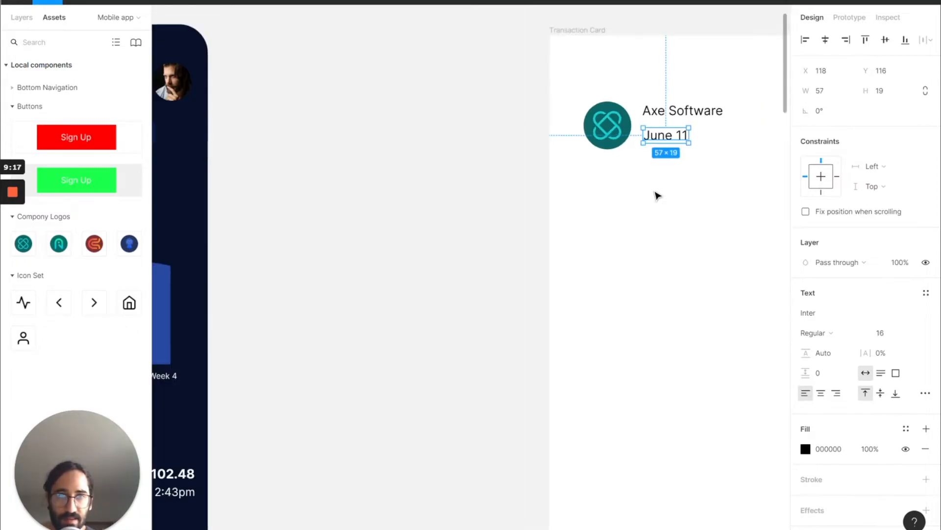
{"action": "scroll", "coordinate": [657, 196], "scroll_direction": "right", "scroll_amount": 5}
{"action": "left_click", "coordinate": [490, 32]}
{"action": "scroll", "coordinate": [509, 102], "scroll_direction": "down", "scroll_amount": 2}
{"action": "scroll", "coordinate": [509, 101], "scroll_direction": "right", "scroll_amount": 3}
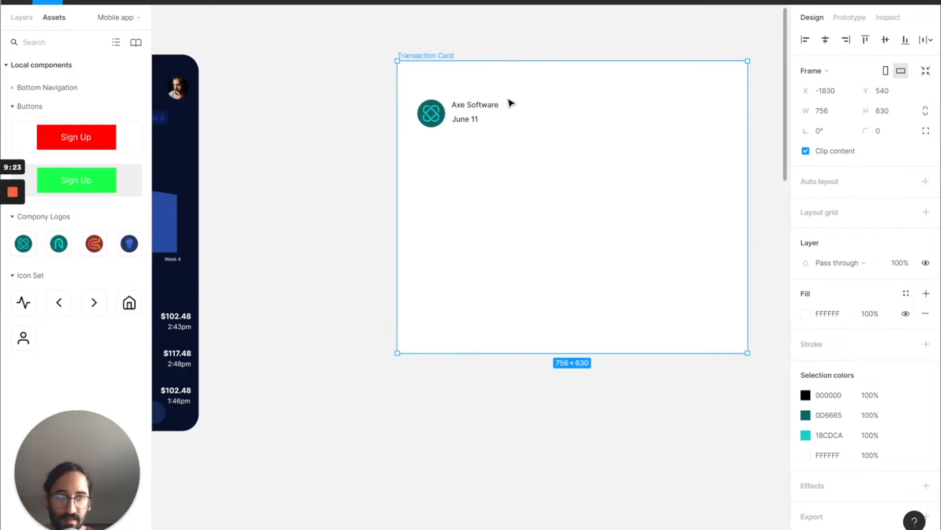
{"action": "left_click", "coordinate": [805, 314]}
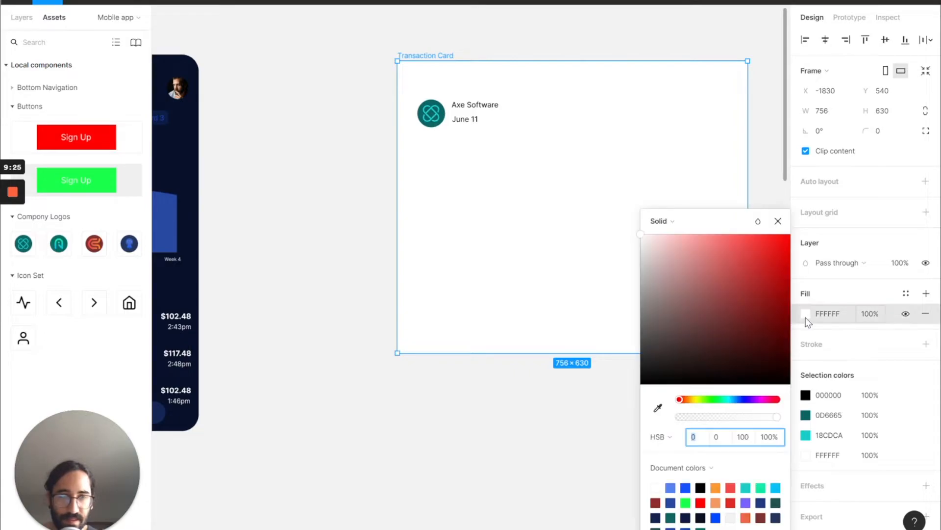
{"action": "left_click", "coordinate": [695, 347]}
{"action": "left_click_drag", "start_coordinate": [693, 352], "coordinate": [640, 340]}
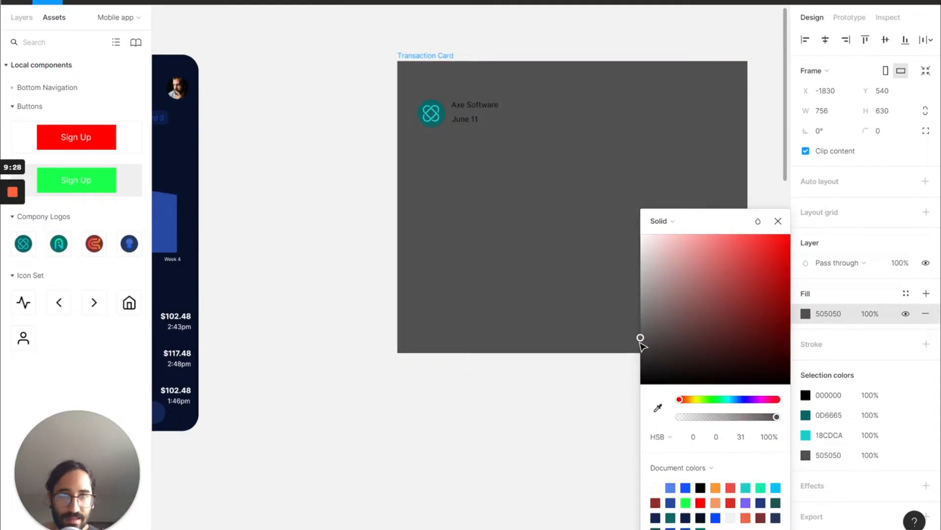
Step: Change the fill of both the company name and the date texts to white (FFFFFF)
{"action": "left_click", "coordinate": [430, 122]}
{"action": "scroll", "coordinate": [429, 121], "scroll_direction": "up", "scroll_amount": 2}
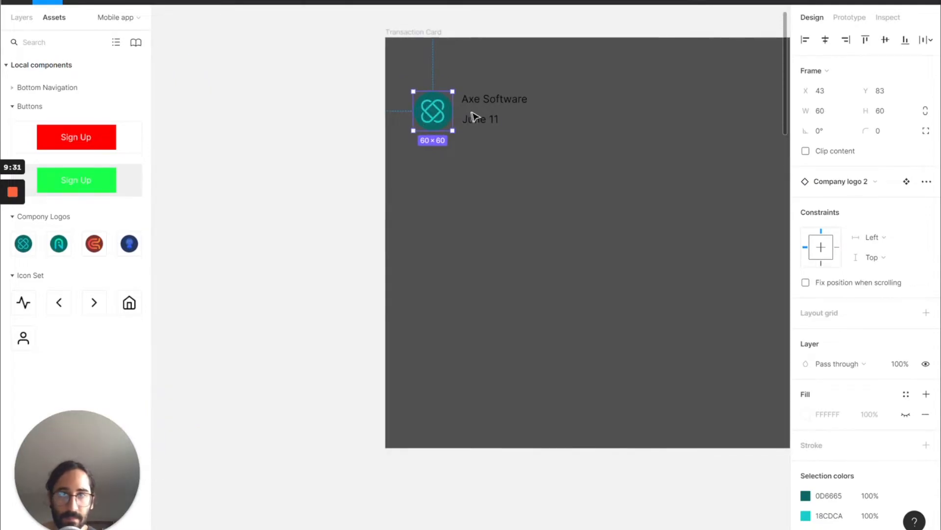
{"action": "left_click", "coordinate": [481, 103]}
{"action": "left_click", "coordinate": [483, 122], "text": "shift"}
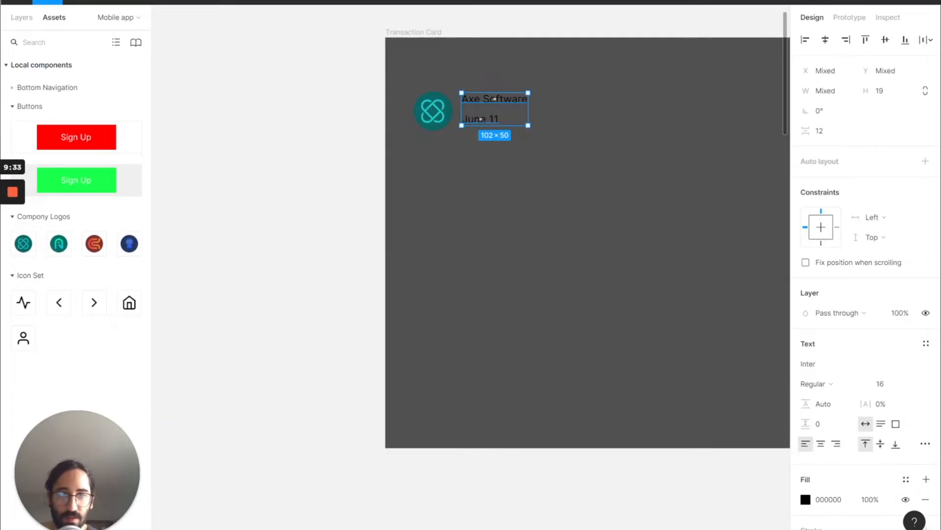
{"action": "left_click", "coordinate": [806, 500]}
{"action": "left_click", "coordinate": [829, 500]}
{"action": "type", "text": "ff"}
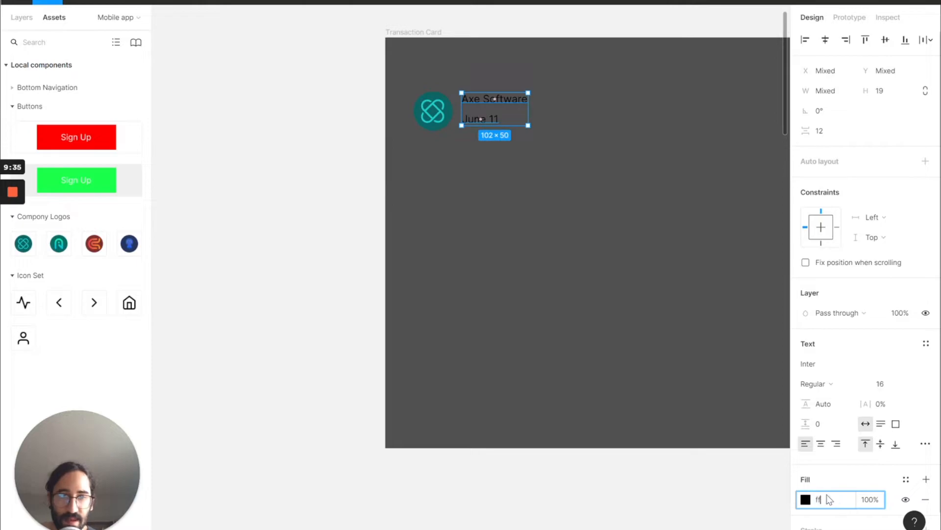
{"action": "type", "text": "f"}
{"action": "key", "text": "Return"}
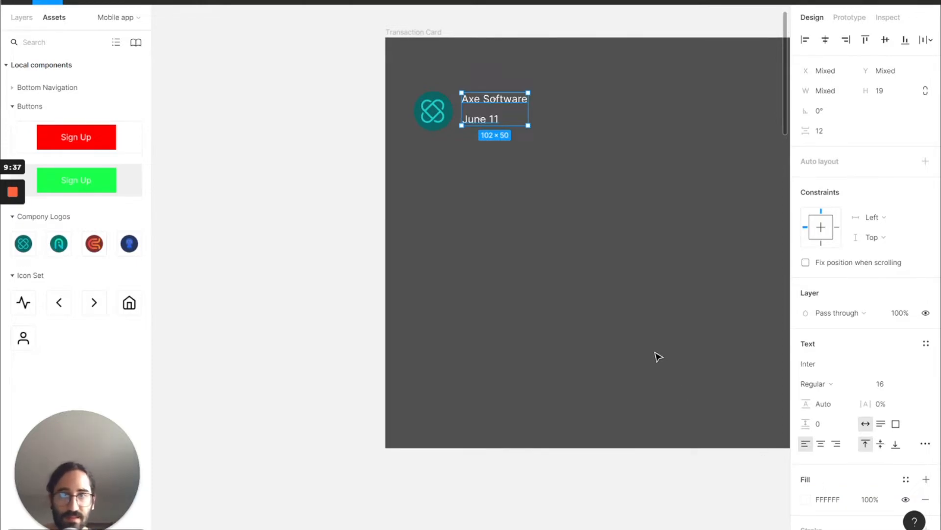
Step: Set the font size of the "June 11" date text to 14
{"action": "scroll", "coordinate": [524, 176], "scroll_direction": "up", "scroll_amount": 3}
{"action": "scroll", "coordinate": [521, 175], "scroll_direction": "up", "scroll_amount": 2}
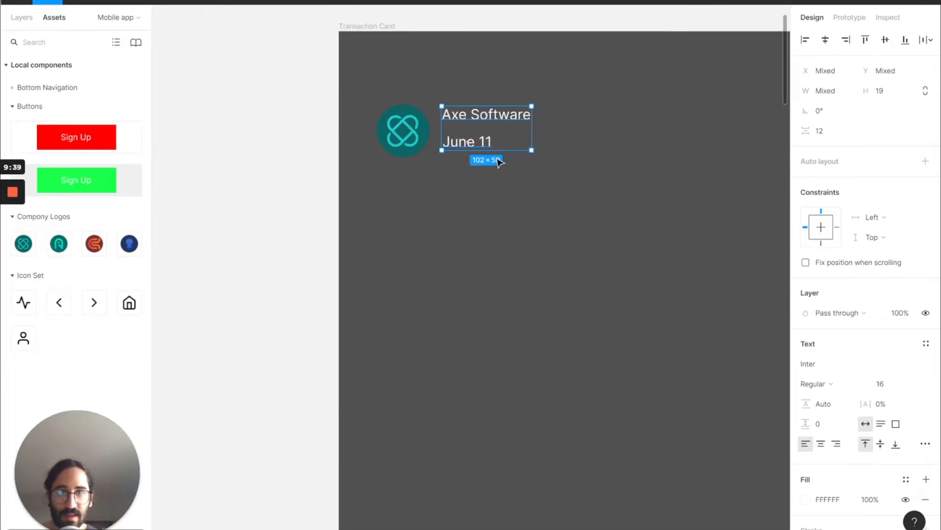
{"action": "left_click", "coordinate": [461, 143]}
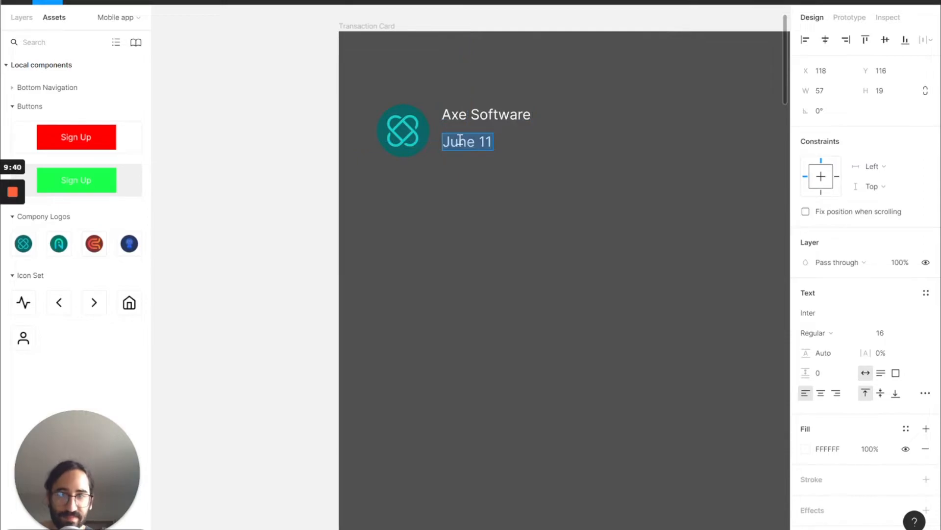
{"action": "left_click", "coordinate": [485, 122]}
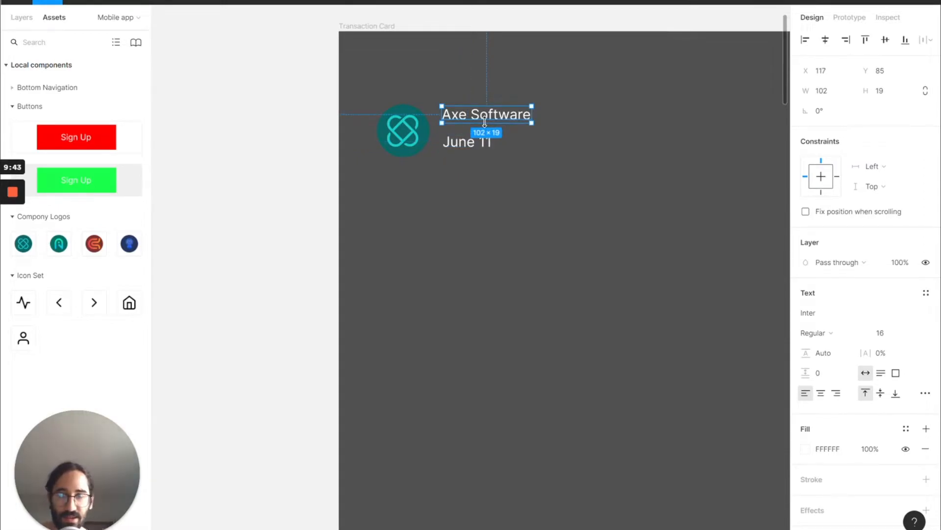
{"action": "left_click", "coordinate": [460, 144]}
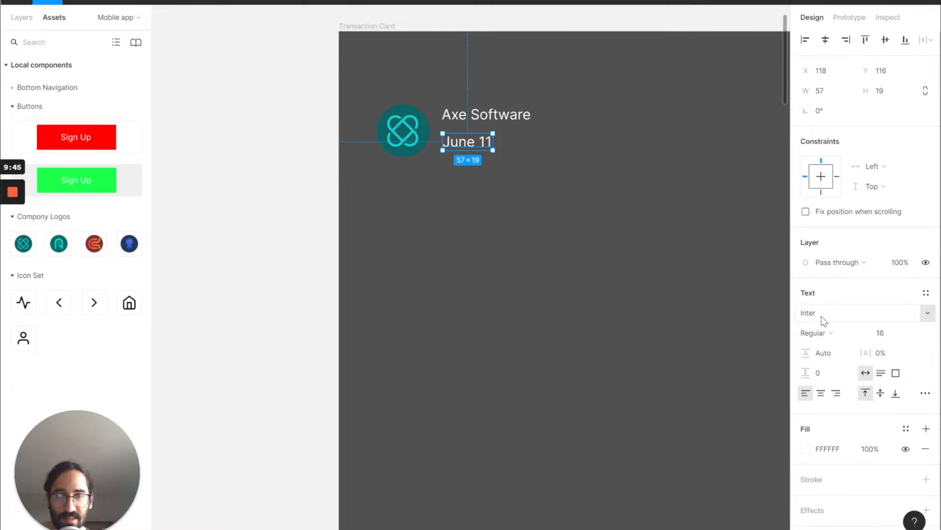
{"action": "left_click", "coordinate": [888, 333]}
{"action": "type", "text": "14"}
{"action": "key", "text": "Return"}
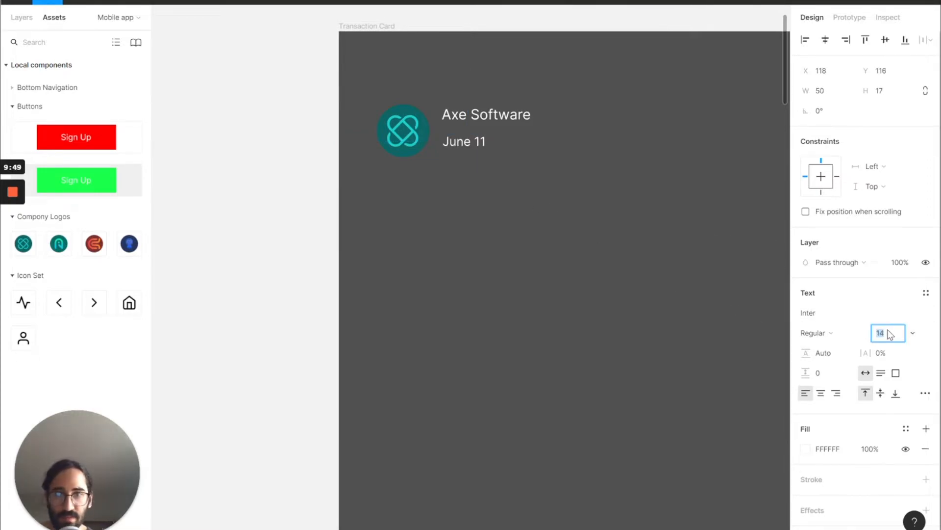
Step: Duplicate the company name across the same line at X 293, Y 85, and change the copy's text to "$102.48"
{"action": "left_click", "coordinate": [476, 116]}
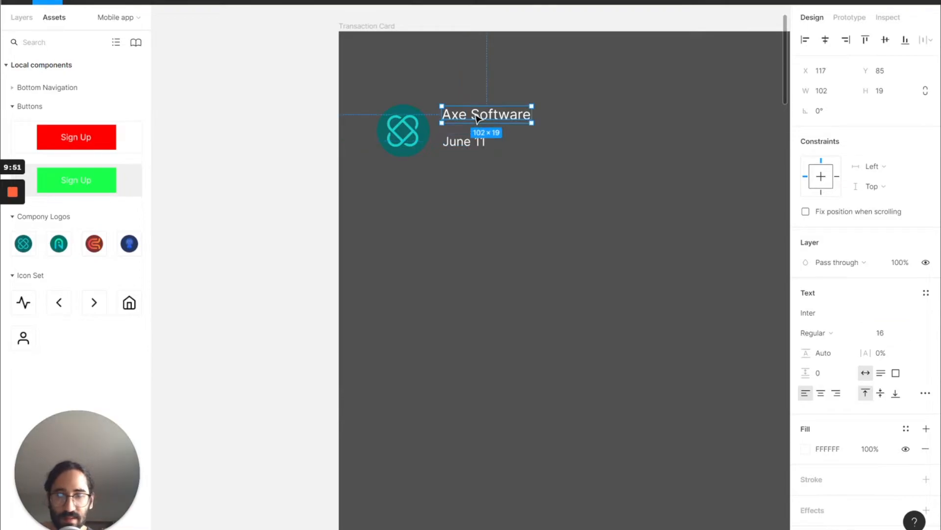
{"action": "left_click_drag", "start_coordinate": [478, 117], "coordinate": [632, 114]}
{"action": "double_click", "coordinate": [631, 114]}
{"action": "key", "text": "Escape"}
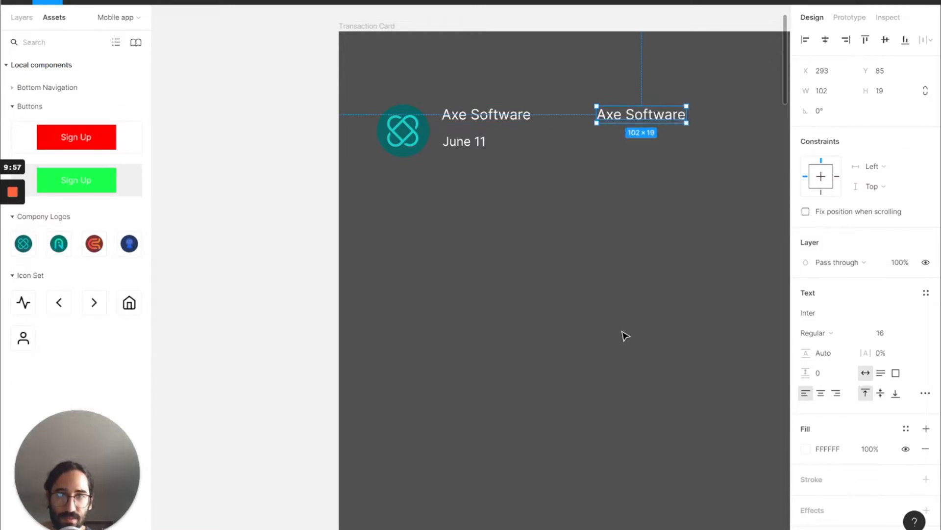
{"action": "scroll", "coordinate": [624, 333], "scroll_direction": "left", "scroll_amount": 10}
{"action": "scroll", "coordinate": [624, 335], "scroll_direction": "left", "scroll_amount": 5}
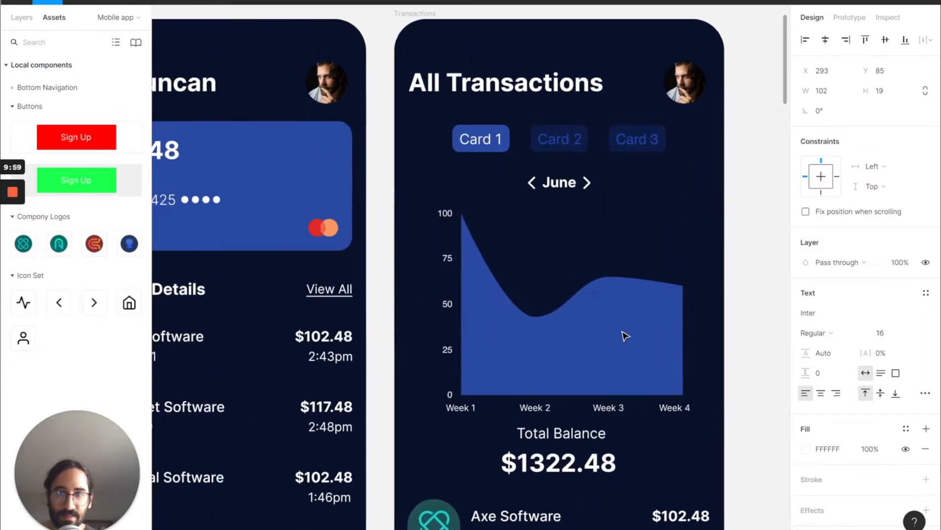
{"action": "scroll", "coordinate": [624, 335], "scroll_direction": "right", "scroll_amount": 15}
{"action": "scroll", "coordinate": [625, 336], "scroll_direction": "right", "scroll_amount": 1}
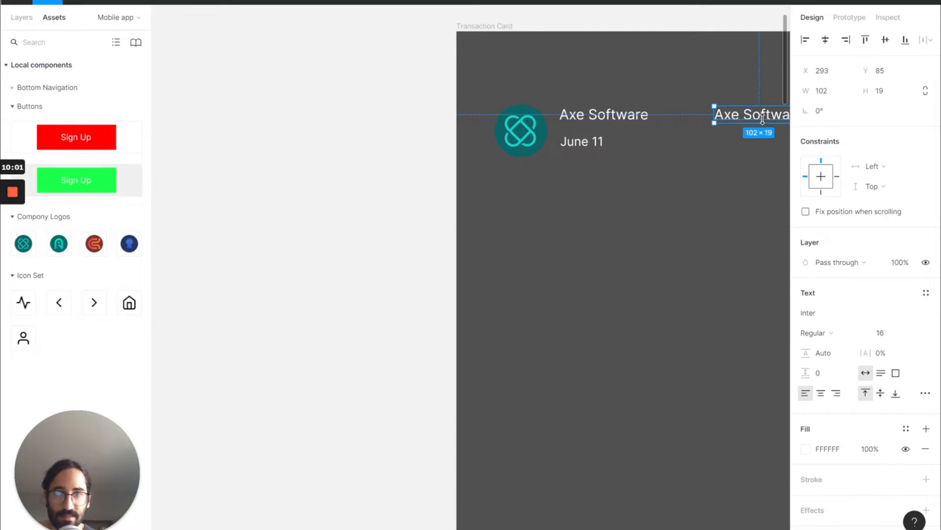
{"action": "double_click", "coordinate": [762, 118]}
{"action": "type", "text": "$102.48"}
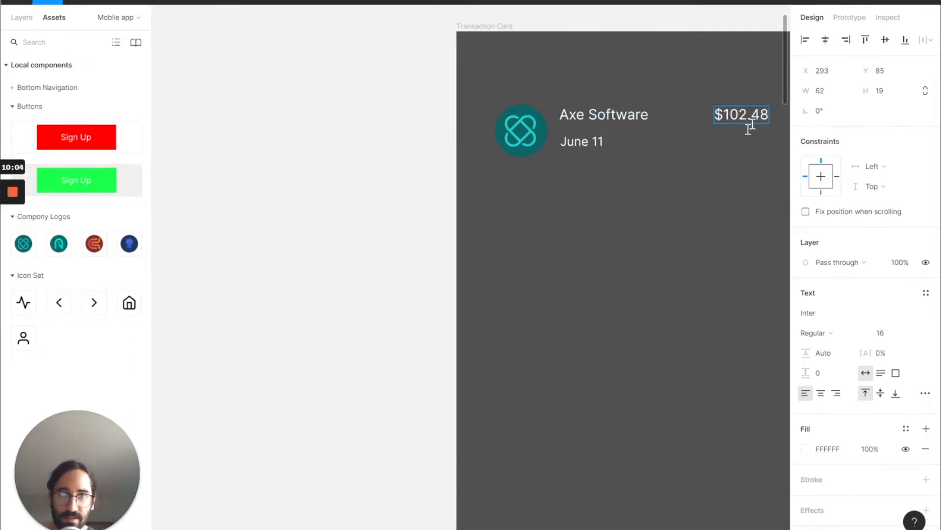
{"action": "key", "text": "Escape"}
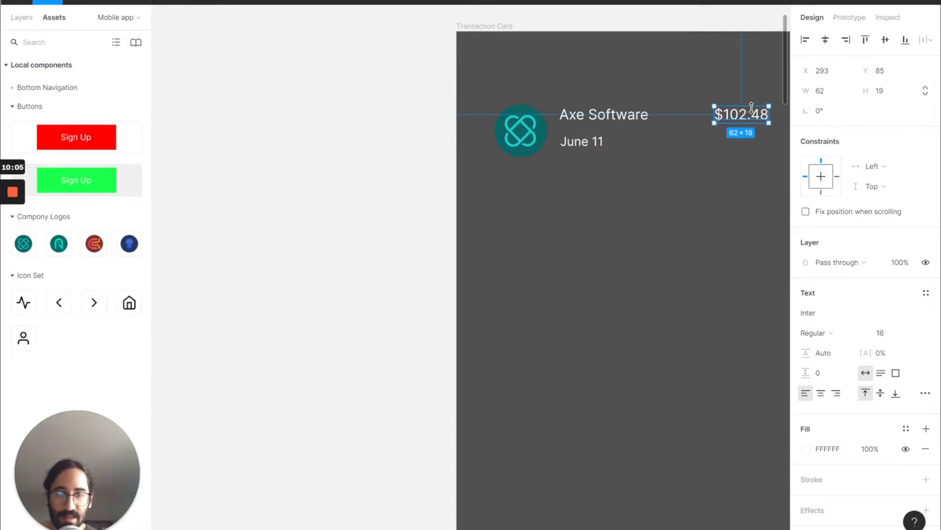
Step: Duplicate the amount text directly below itself at X 293, Y 113, and change the copy to "2:43pm"
{"action": "left_click_drag", "start_coordinate": [757, 110], "coordinate": [756, 143]}
{"action": "double_click", "coordinate": [757, 144]}
{"action": "left_click", "coordinate": [756, 143]}
{"action": "type", "text": "2.:43pm"}
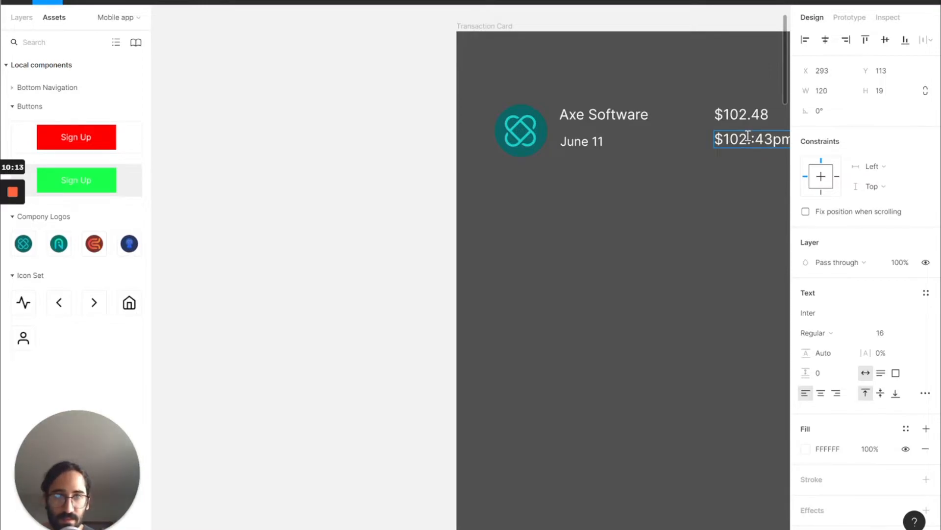
{"action": "key", "text": "BackSpace"}
{"action": "key", "text": "BackSpace"}
{"action": "key", "text": "BackSpace"}
{"action": "key", "text": "BackSpace"}
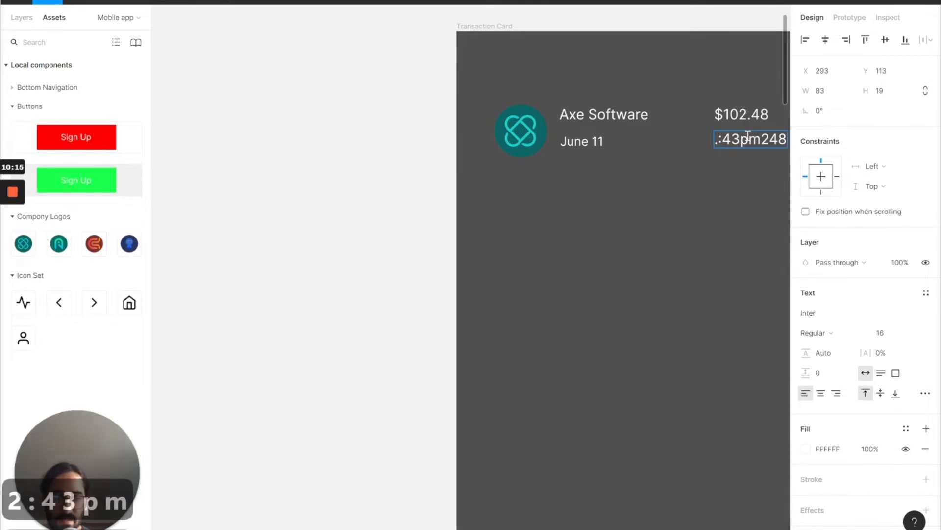
{"action": "type", "text": "2"}
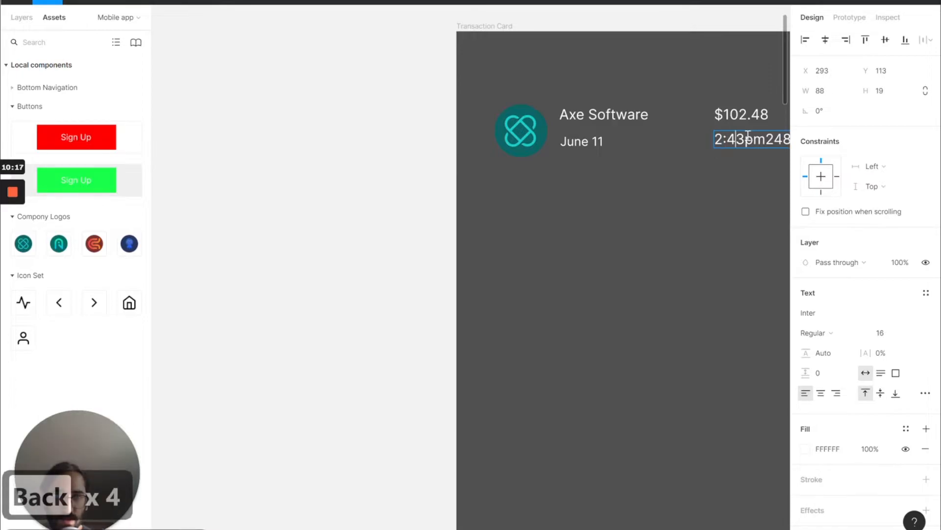
{"action": "key", "text": "Right"}
{"action": "key", "text": "Right"}
{"action": "key", "text": "Right"}
{"action": "key", "text": "BackSpace"}
{"action": "key", "text": "BackSpace"}
{"action": "key", "text": "BackSpace"}
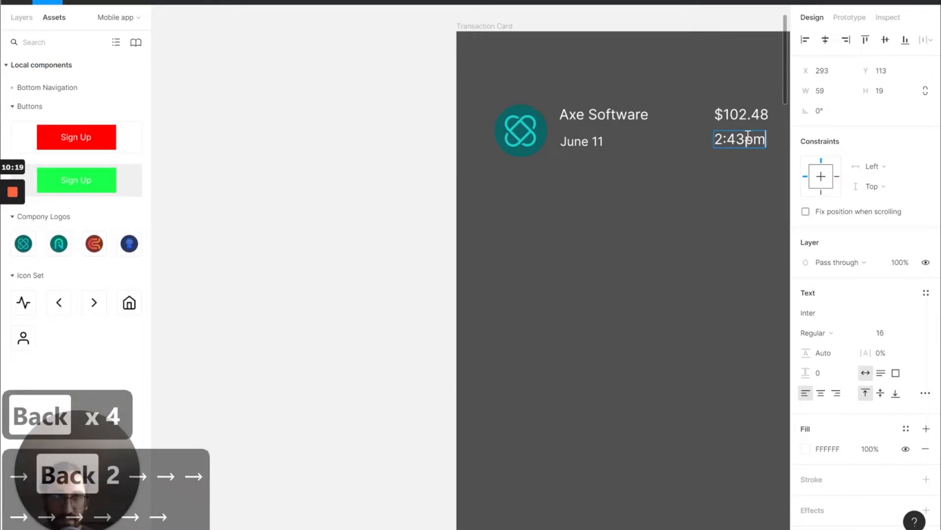
{"action": "left_click", "coordinate": [746, 200]}
Step: Set the font size of the "2:43pm" time text to 14
{"action": "left_click", "coordinate": [893, 338]}
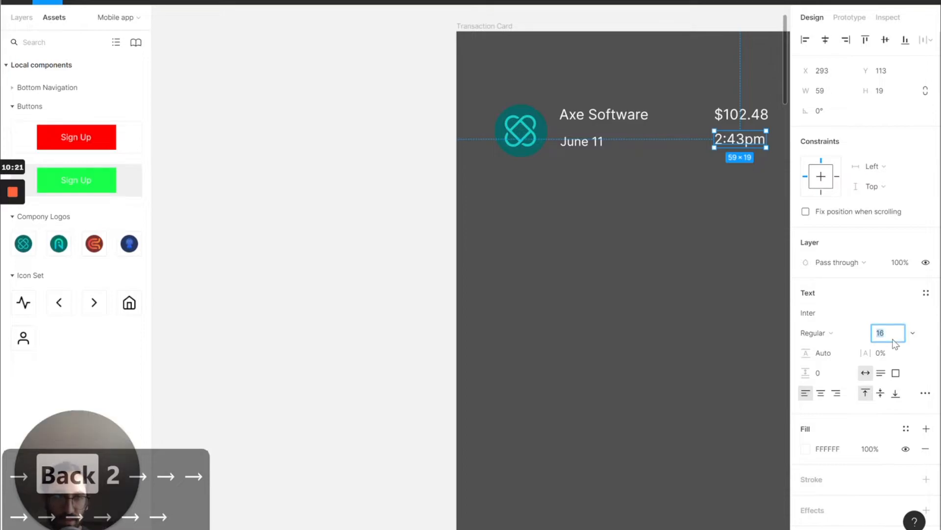
{"action": "key", "text": "Down"}
{"action": "key", "text": "Down"}
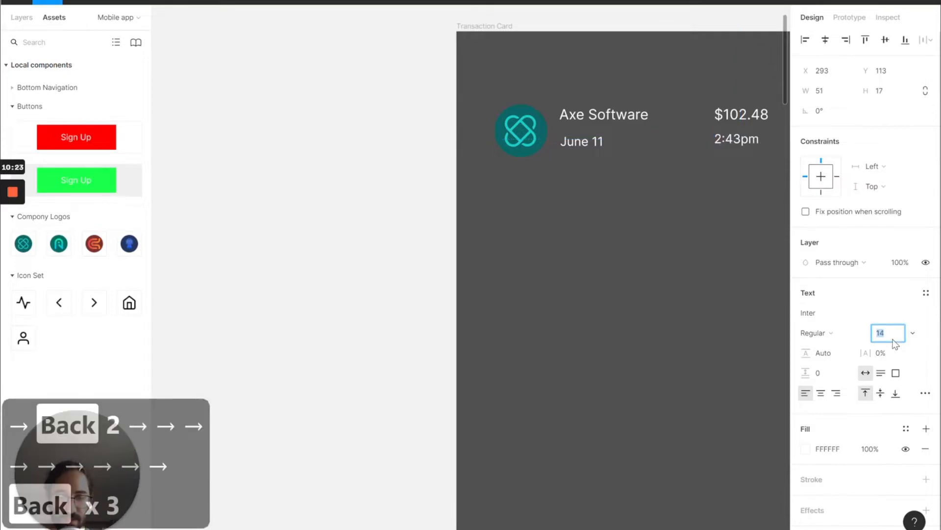
{"action": "left_click", "coordinate": [605, 225]}
Step: Wrap the company logo and the name, date, amount and time texts in one frame and name it "Transaction"
{"action": "scroll", "coordinate": [603, 225], "scroll_direction": "right", "scroll_amount": 3}
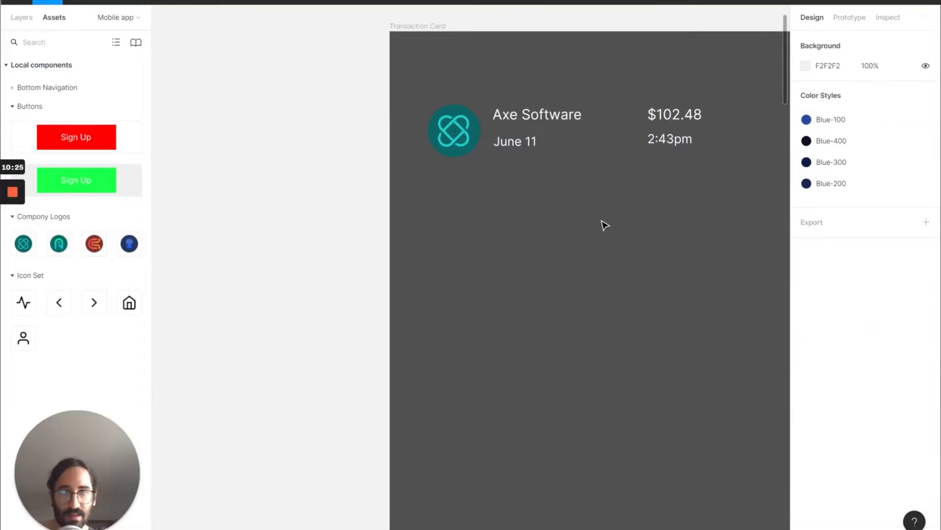
{"action": "left_click", "coordinate": [548, 120]}
{"action": "left_click", "coordinate": [456, 127]}
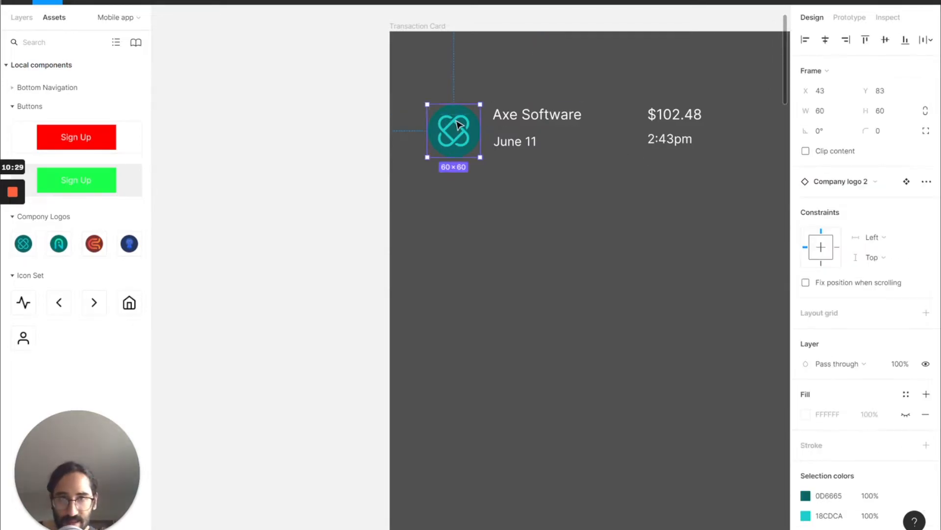
{"action": "left_click", "coordinate": [515, 108], "text": "shift"}
{"action": "left_click", "coordinate": [636, 113], "text": "shift"}
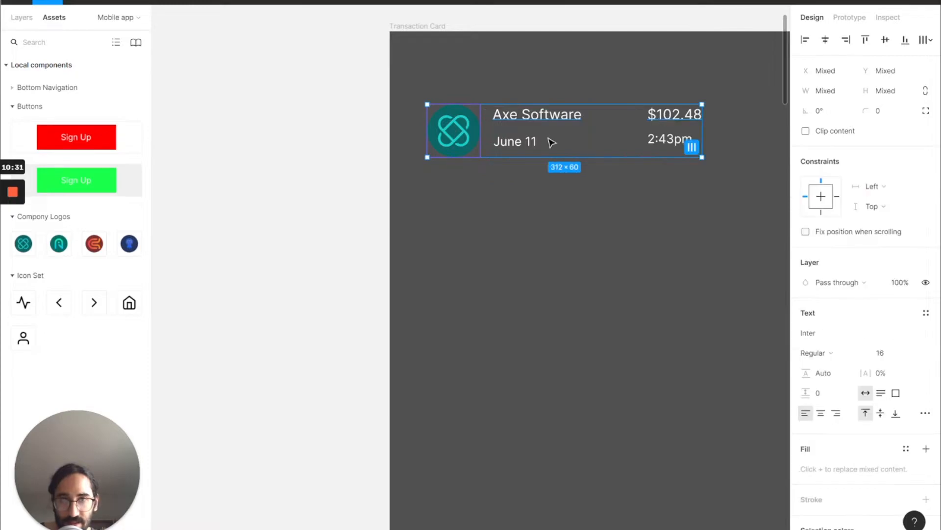
{"action": "left_click", "coordinate": [654, 147], "text": "shift"}
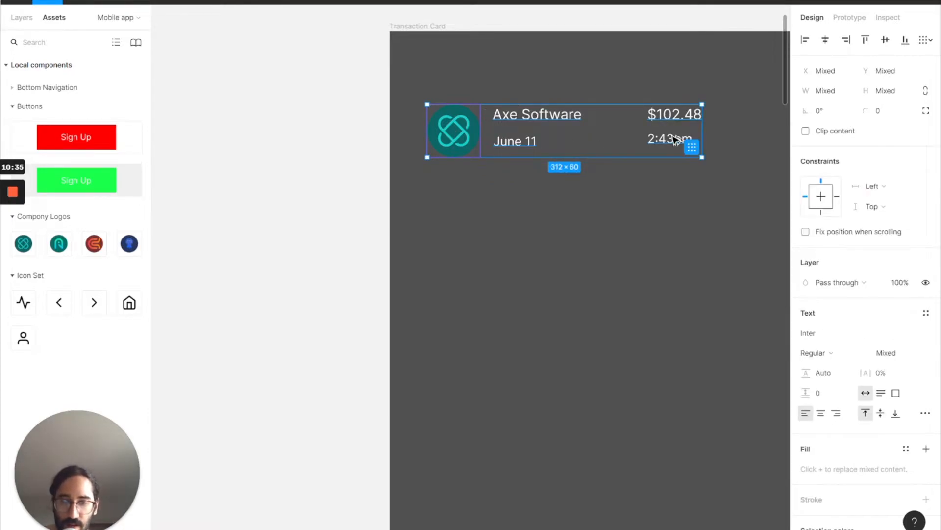
{"action": "key", "text": "ctrl+alt+g"}
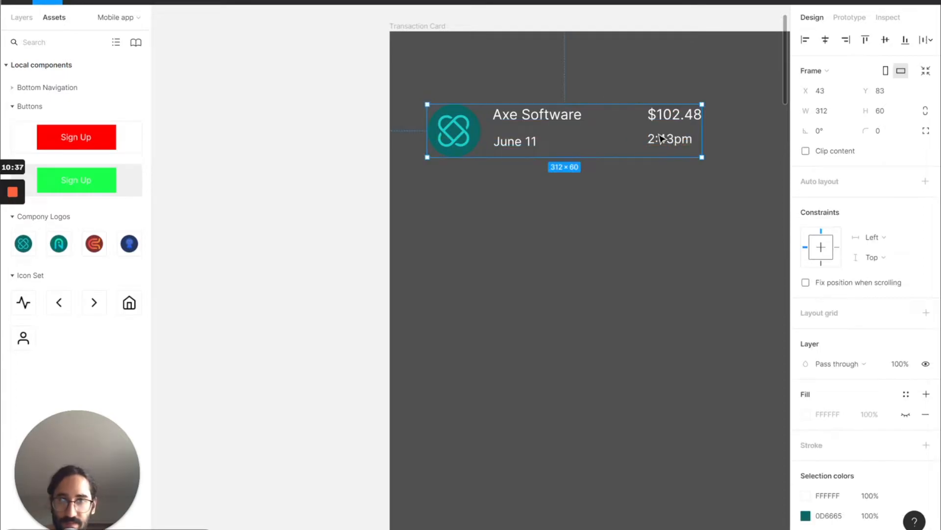
{"action": "left_click", "coordinate": [22, 17]}
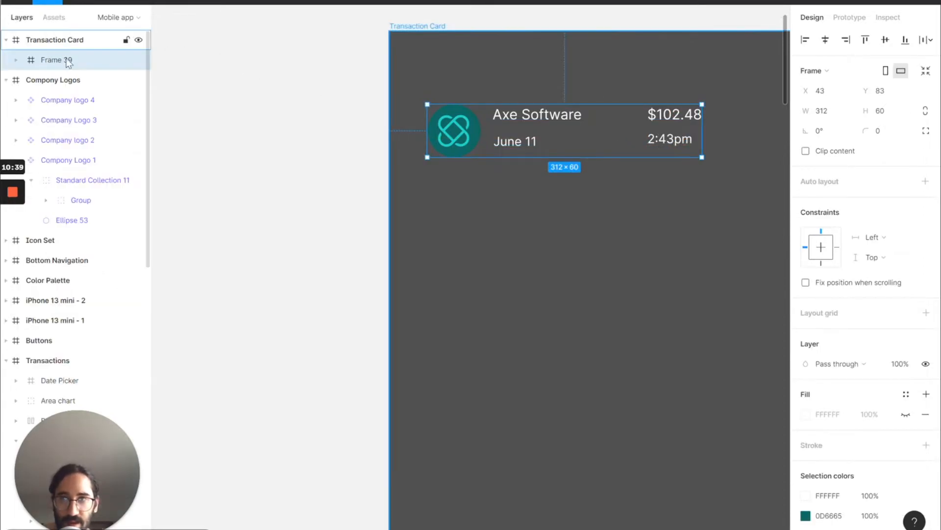
{"action": "double_click", "coordinate": [69, 61]}
{"action": "type", "text": "Transaction"}
{"action": "key", "text": "Return"}
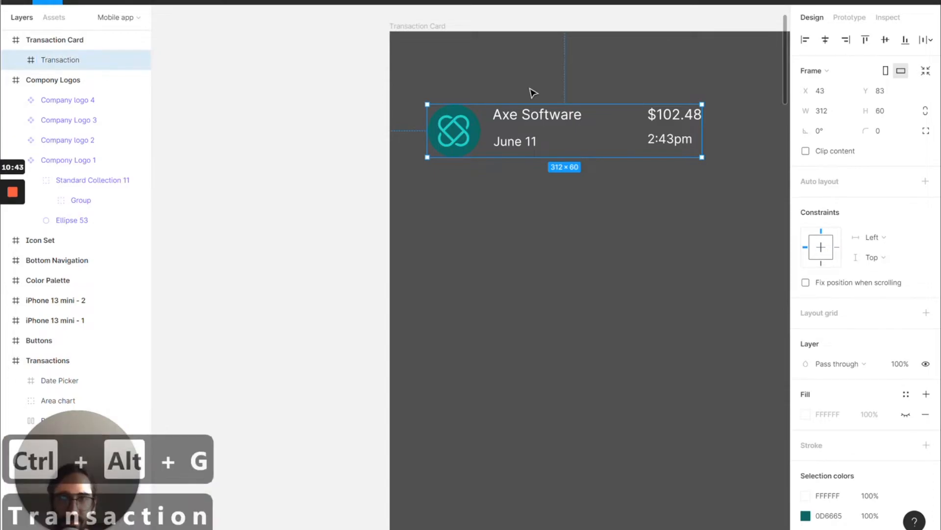
Step: Wrap the company name and amount texts in their own frame inside Transaction and name it "First Row"
{"action": "double_click", "coordinate": [555, 122]}
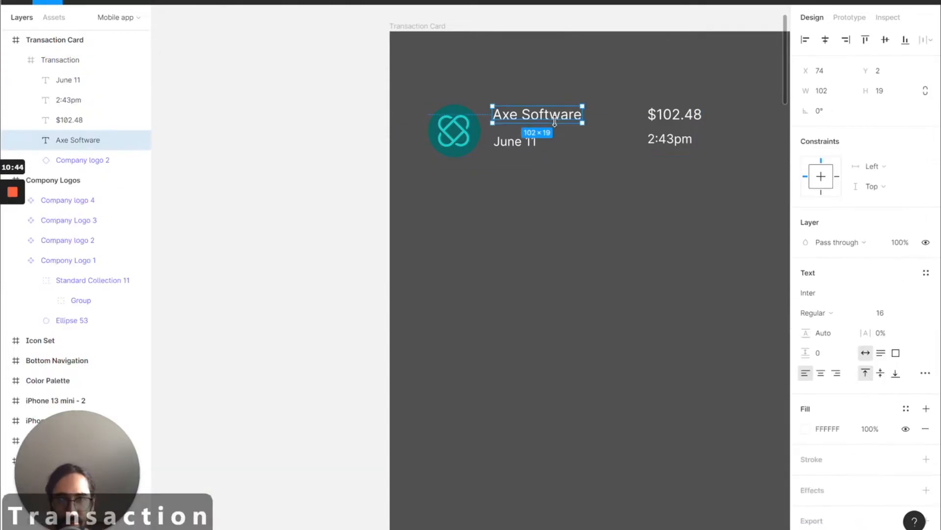
{"action": "left_click", "coordinate": [679, 121], "text": "shift"}
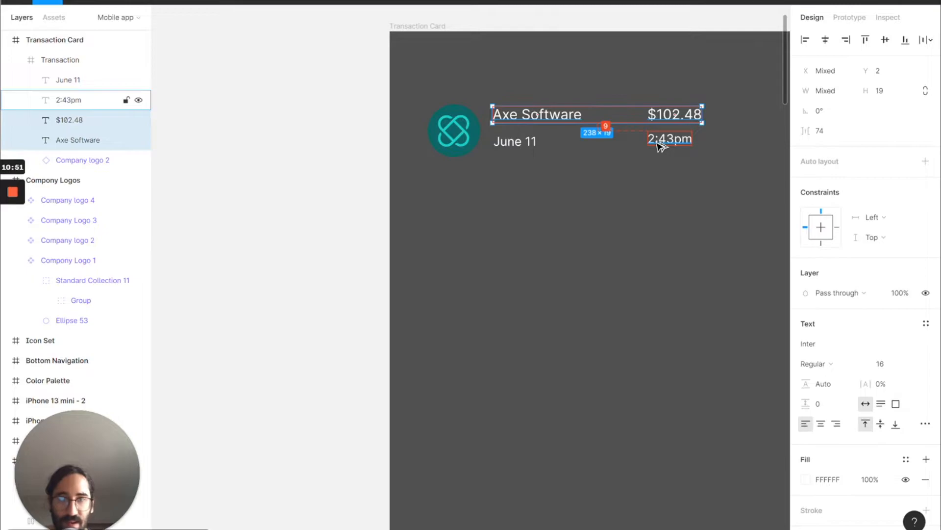
{"action": "key", "text": "ctrl+alt+g"}
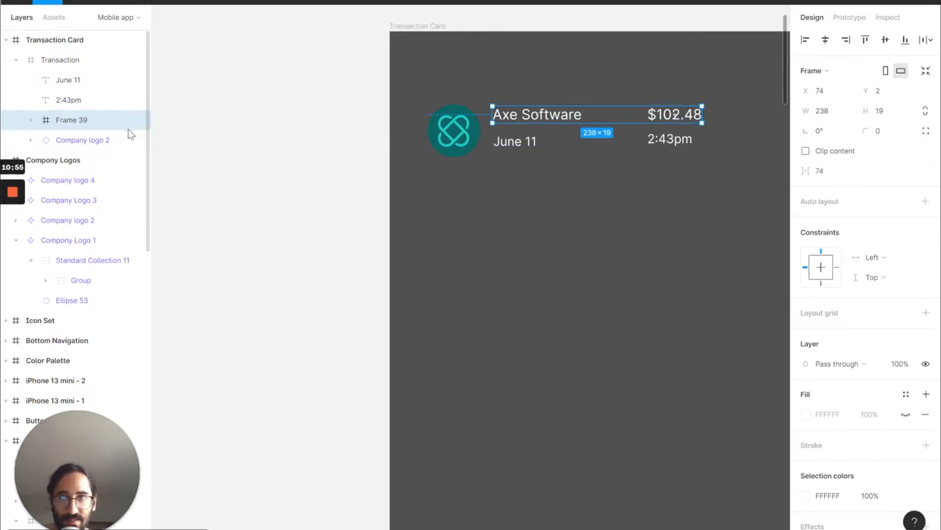
{"action": "double_click", "coordinate": [78, 121]}
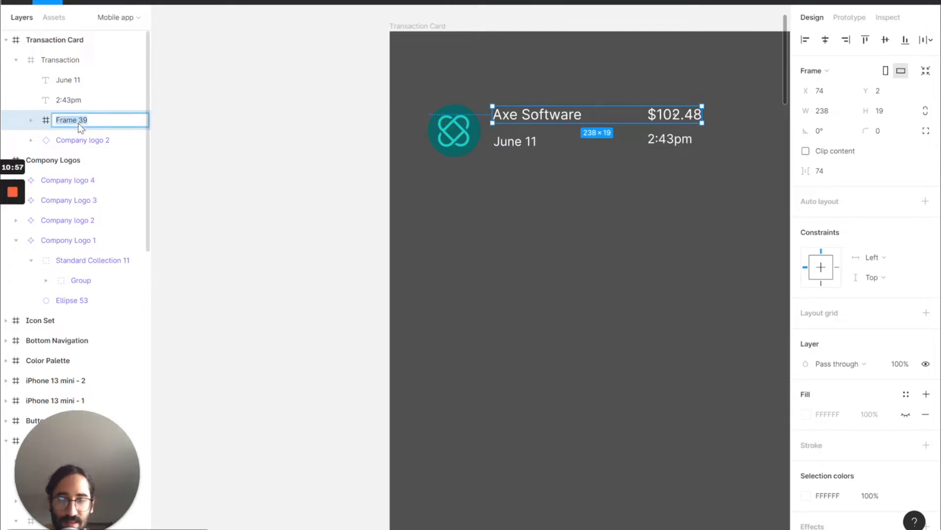
{"action": "type", "text": "First Row"}
{"action": "key", "text": "Return"}
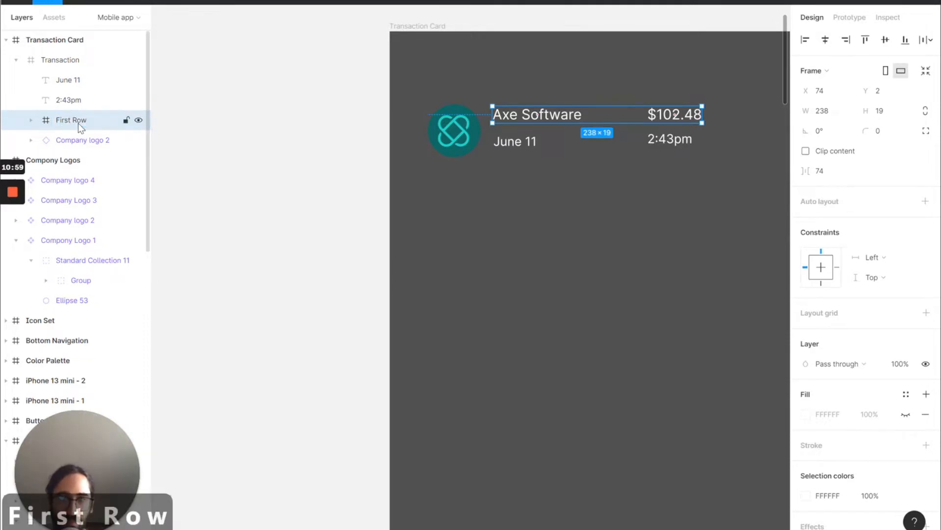
Step: Wrap the date and time texts in their own frame inside Transaction and name it "Second Row"
{"action": "left_click", "coordinate": [505, 147]}
{"action": "left_click", "coordinate": [647, 143], "text": "shift"}
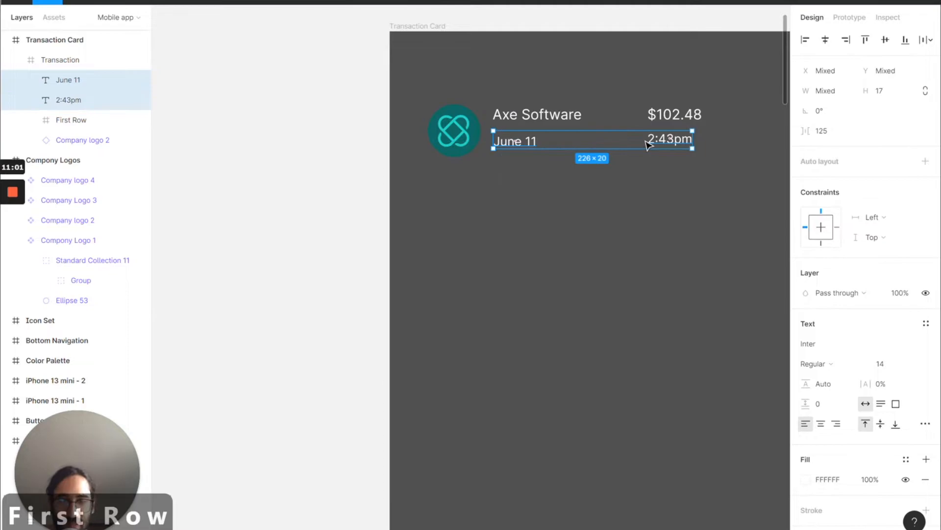
{"action": "key", "text": "ctrl+alt+g"}
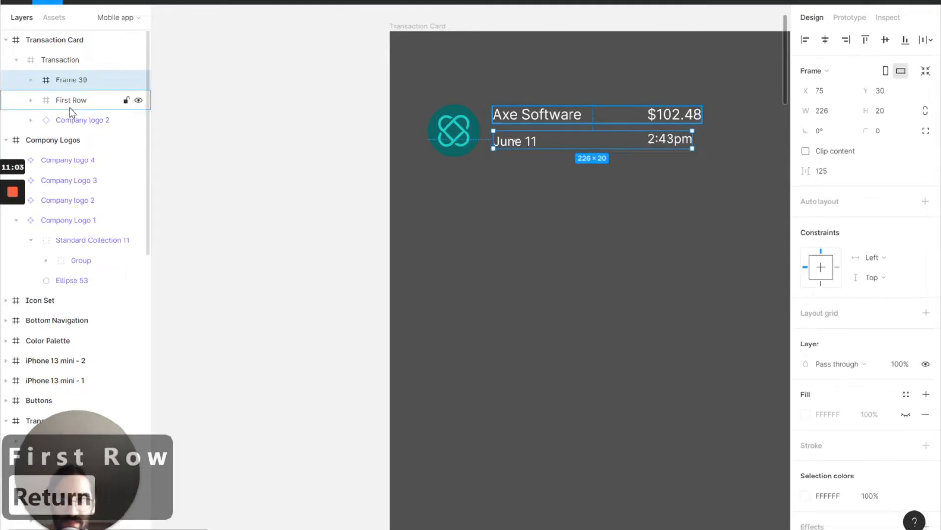
{"action": "double_click", "coordinate": [76, 81]}
{"action": "type", "text": "Second R"}
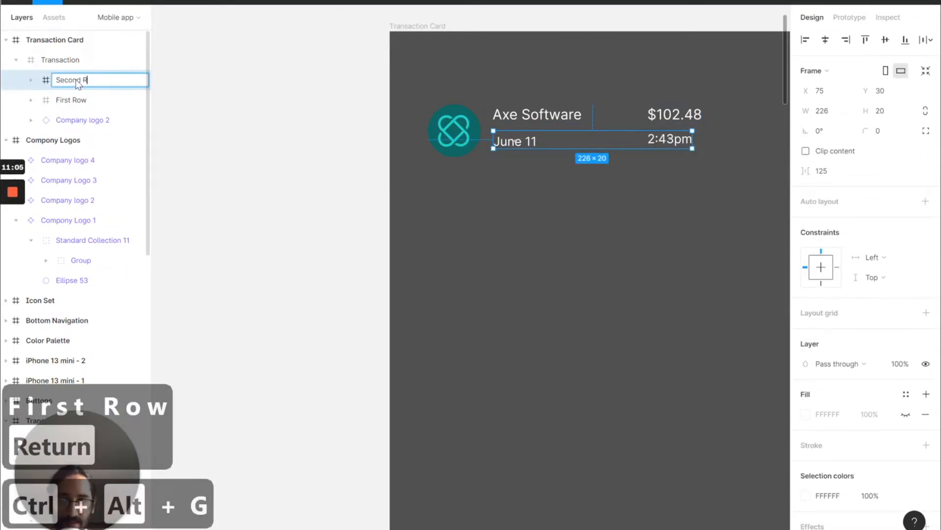
{"action": "type", "text": "ow"}
{"action": "key", "text": "Return"}
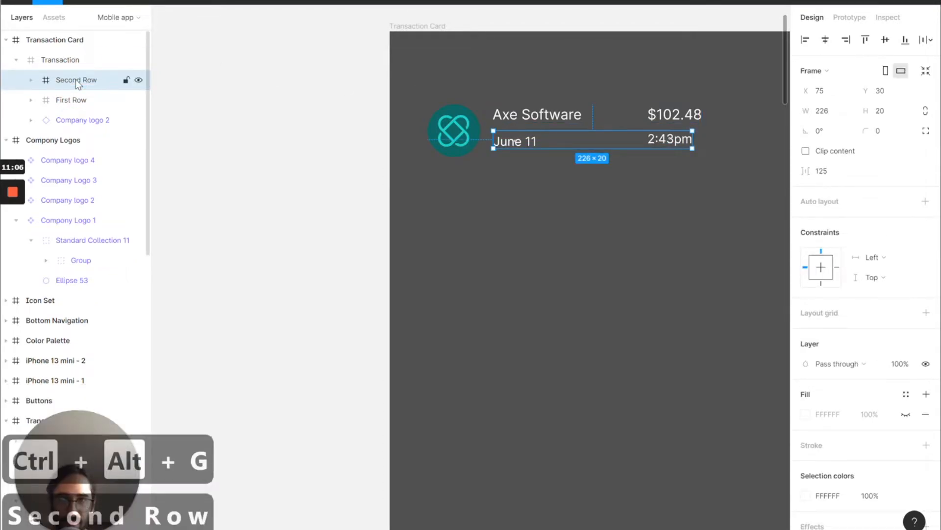
Step: Wrap the First Row and Second Row frames together in a new frame and name it "Content"
{"action": "left_click", "coordinate": [527, 175]}
{"action": "left_click", "coordinate": [515, 117]}
{"action": "left_click", "coordinate": [515, 118]}
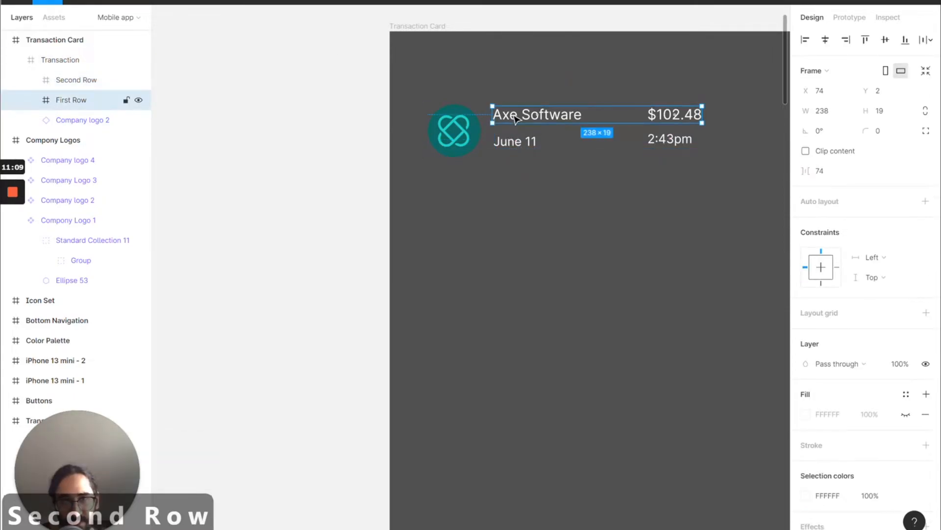
{"action": "left_click", "coordinate": [519, 146], "text": "shift"}
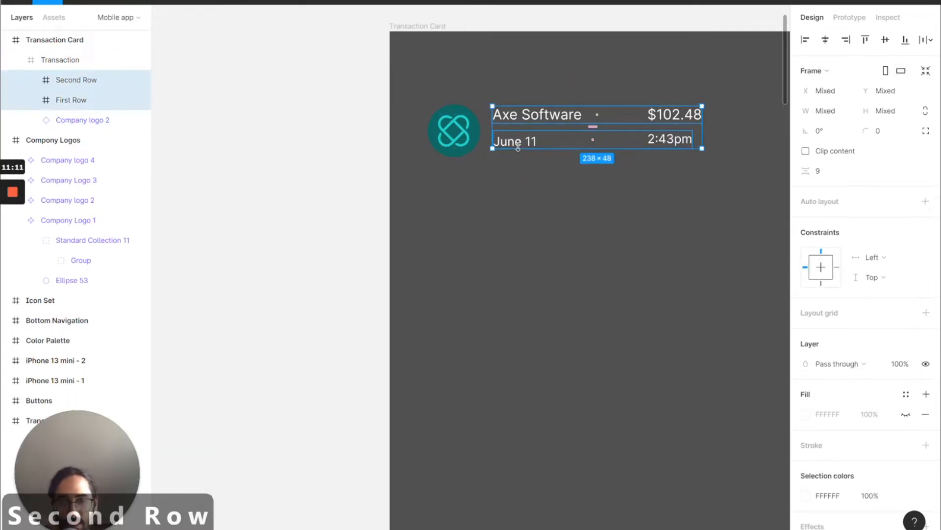
{"action": "key", "text": "ctrl+alt+g"}
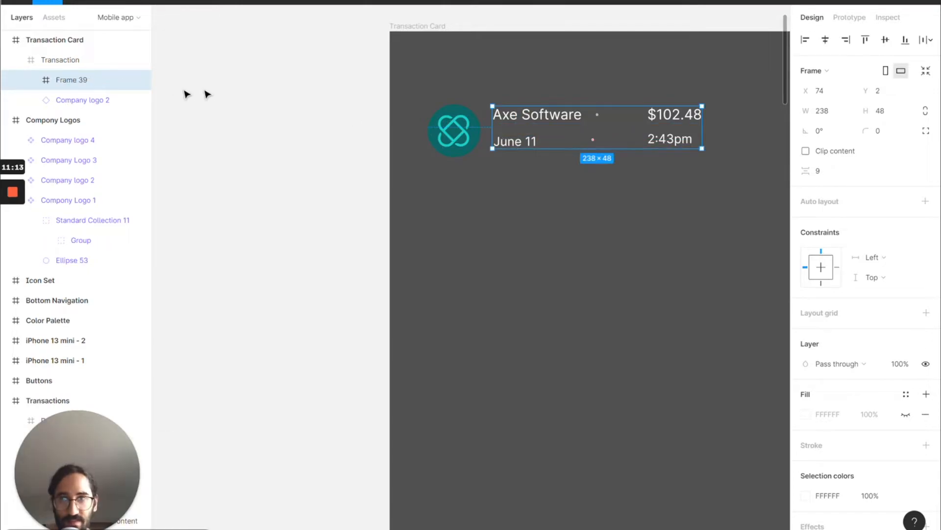
{"action": "double_click", "coordinate": [74, 83]}
{"action": "type", "text": "Conten"}
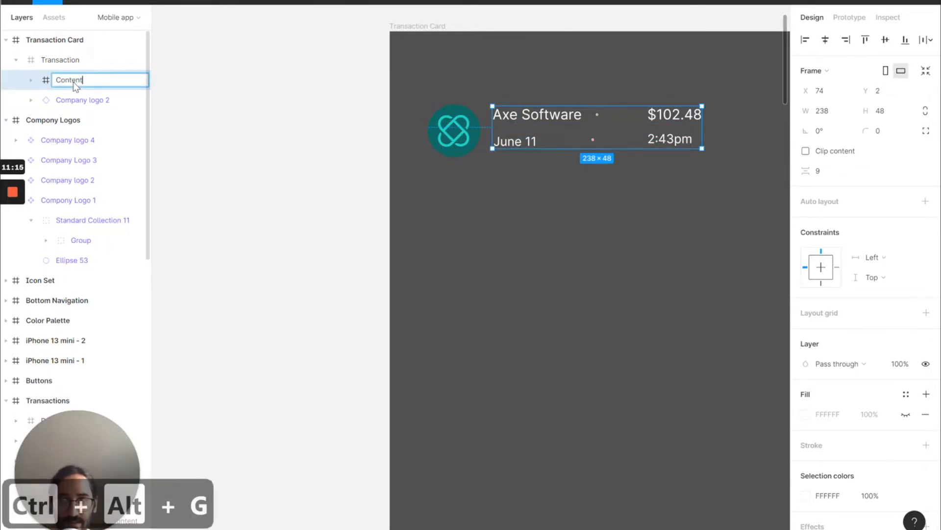
{"action": "type", "text": "t"}
{"action": "key", "text": "Return"}
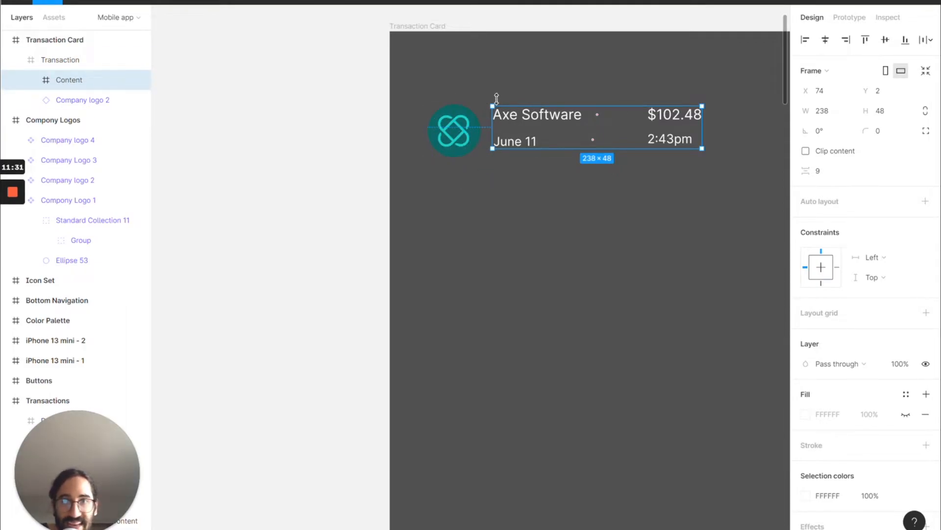
{"action": "double_click", "coordinate": [525, 119]}
{"action": "double_click", "coordinate": [524, 119]}
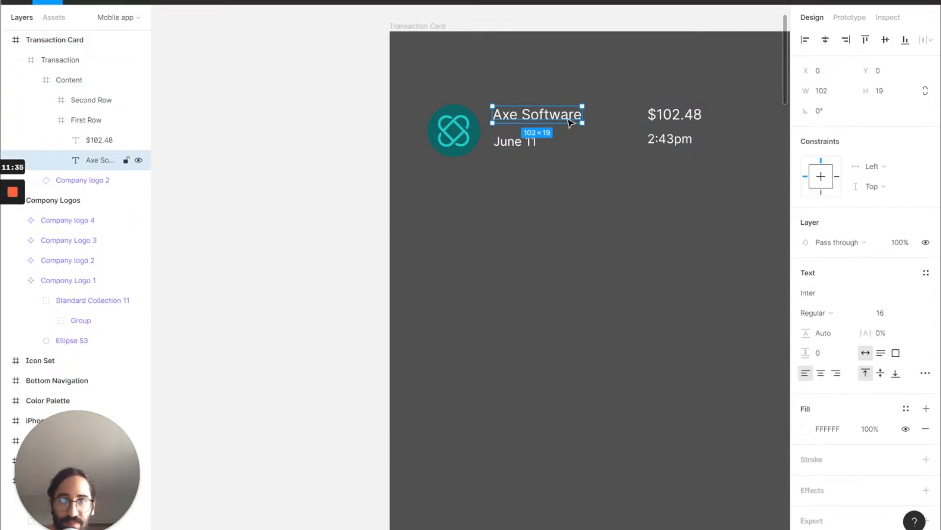
{"action": "key", "text": "shift+Return"}
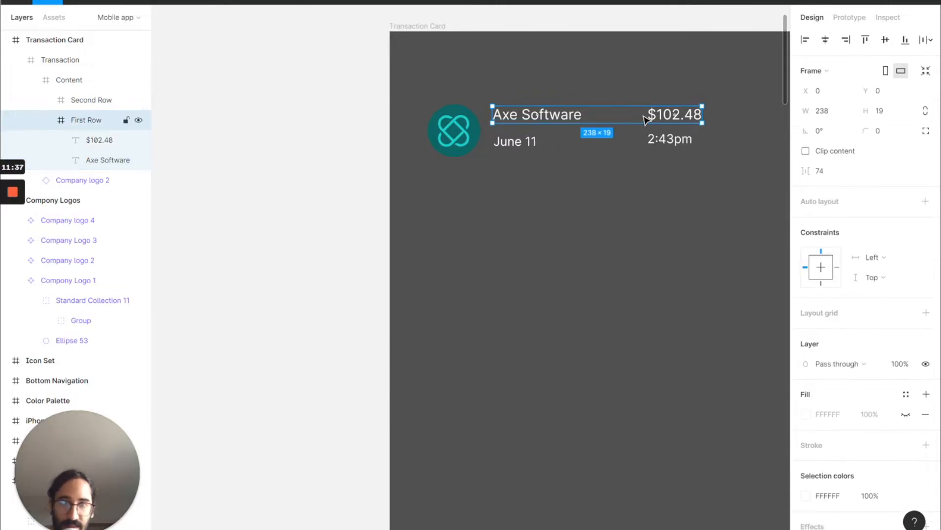
{"action": "left_click", "coordinate": [530, 197]}
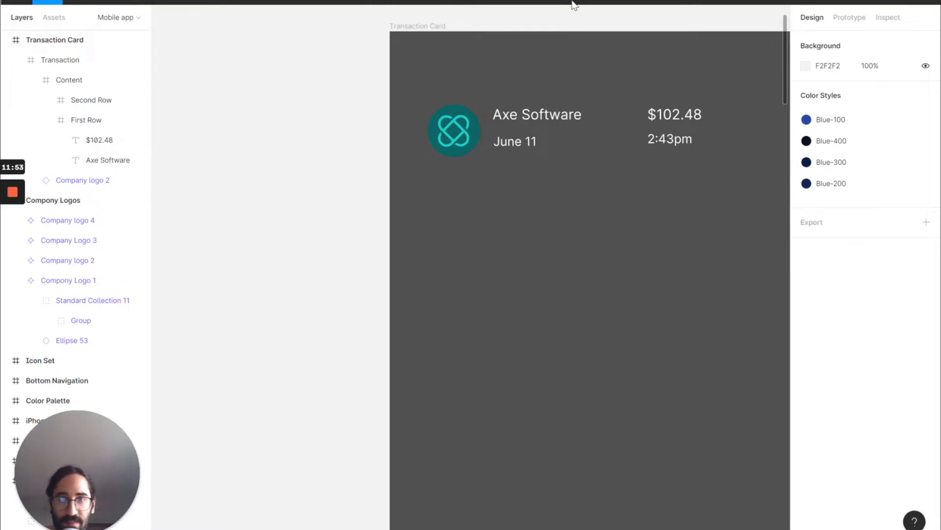
Step: Add horizontal auto layout to the Transaction frame and align its contents to the left and vertically centred
{"action": "left_click", "coordinate": [565, 128]}
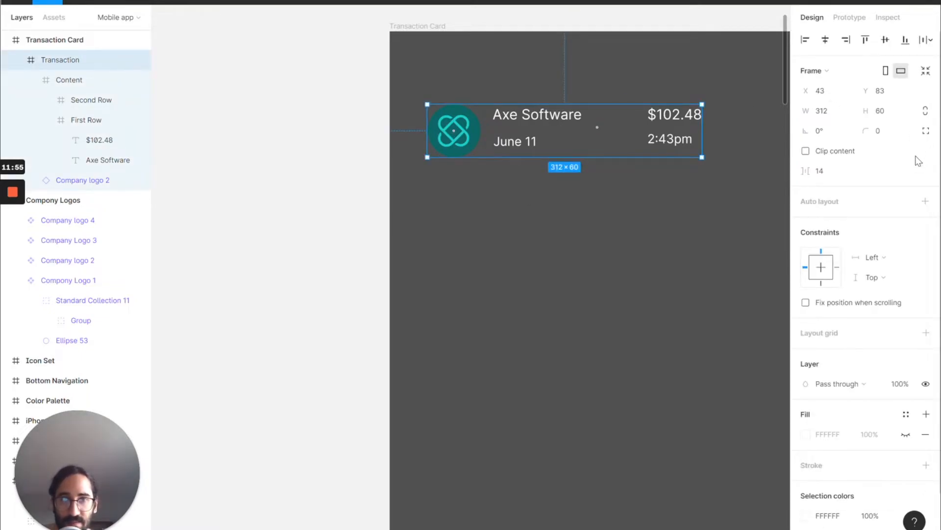
{"action": "left_click", "coordinate": [925, 201]}
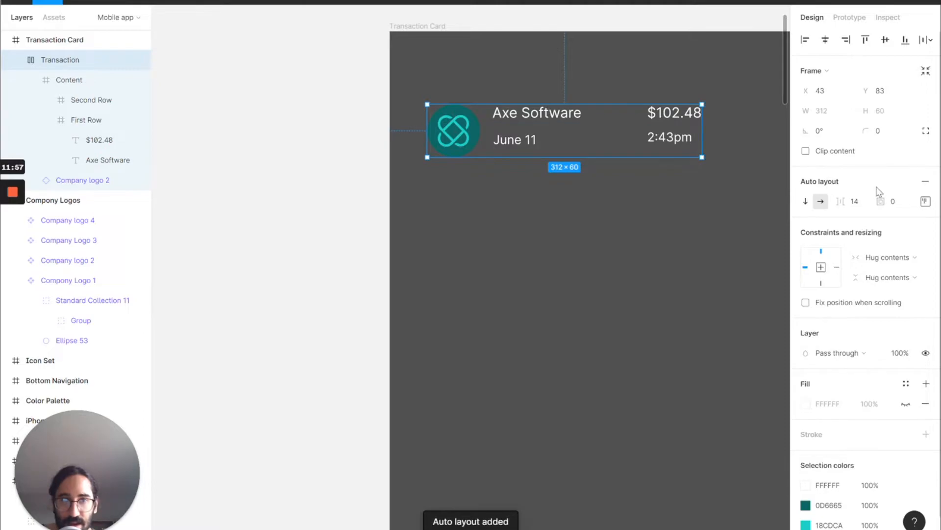
{"action": "left_click", "coordinate": [925, 201]}
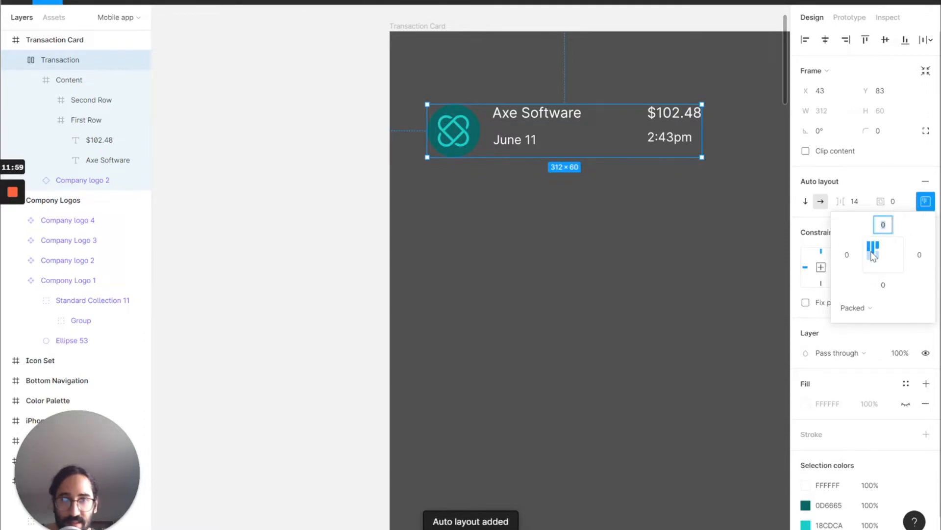
{"action": "left_click", "coordinate": [874, 255]}
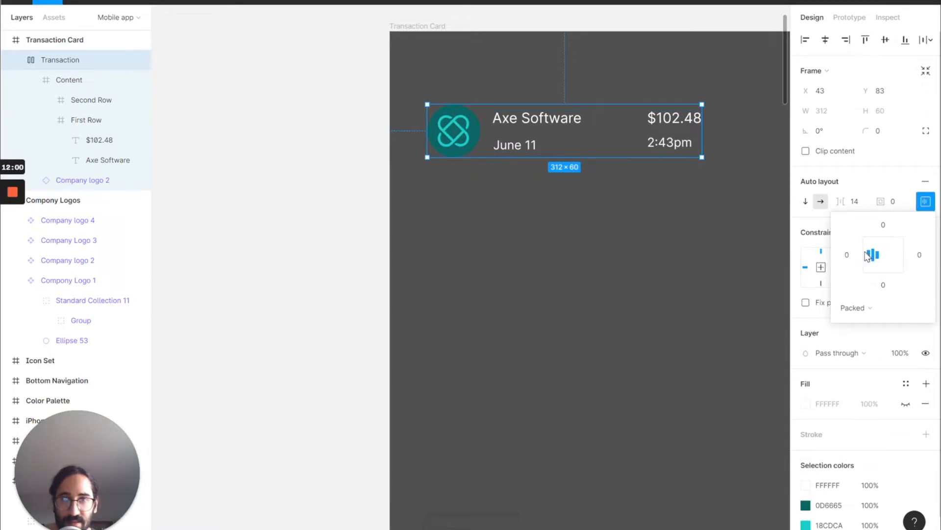
{"action": "left_click", "coordinate": [860, 209]}
{"action": "left_click", "coordinate": [567, 201]}
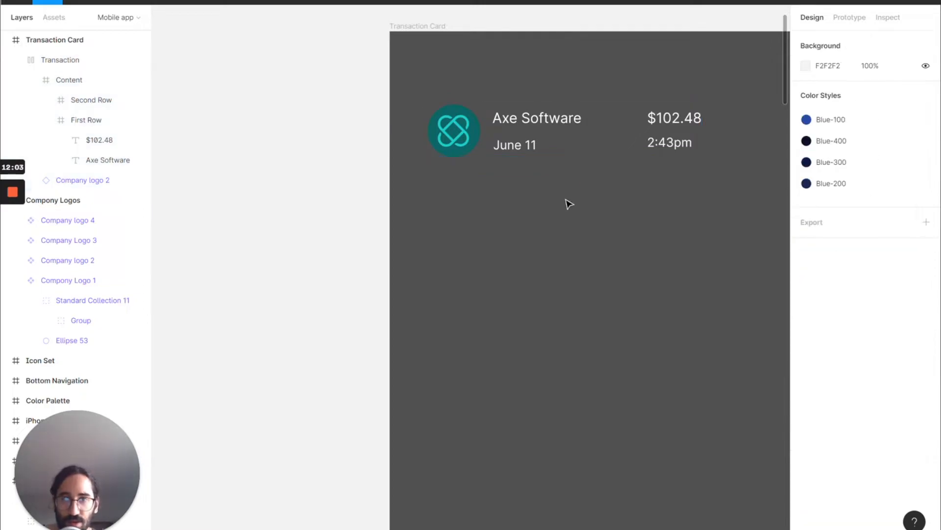
Step: Set the auto layout spacing between the logo and the Content frame in Transaction to 16
{"action": "left_click", "coordinate": [458, 134]}
{"action": "left_click", "coordinate": [461, 136]}
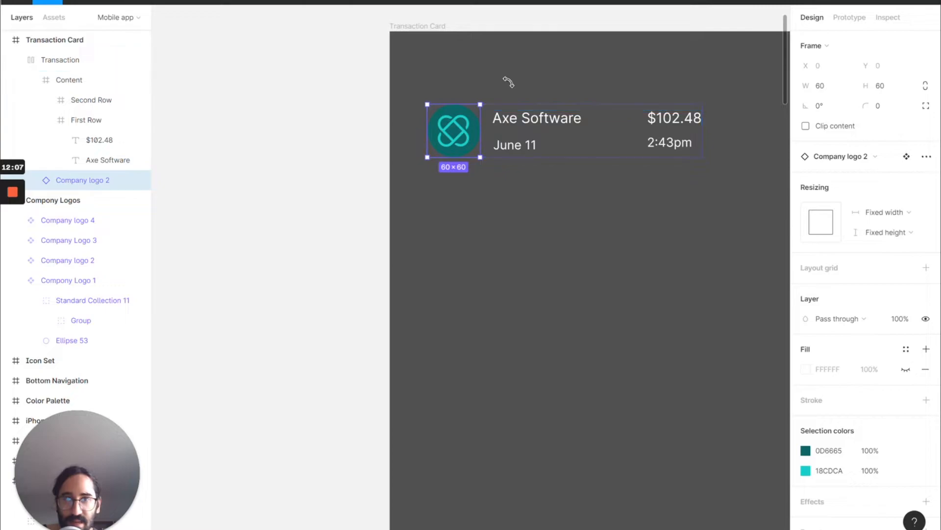
{"action": "left_click", "coordinate": [605, 245]}
{"action": "left_click", "coordinate": [484, 145]}
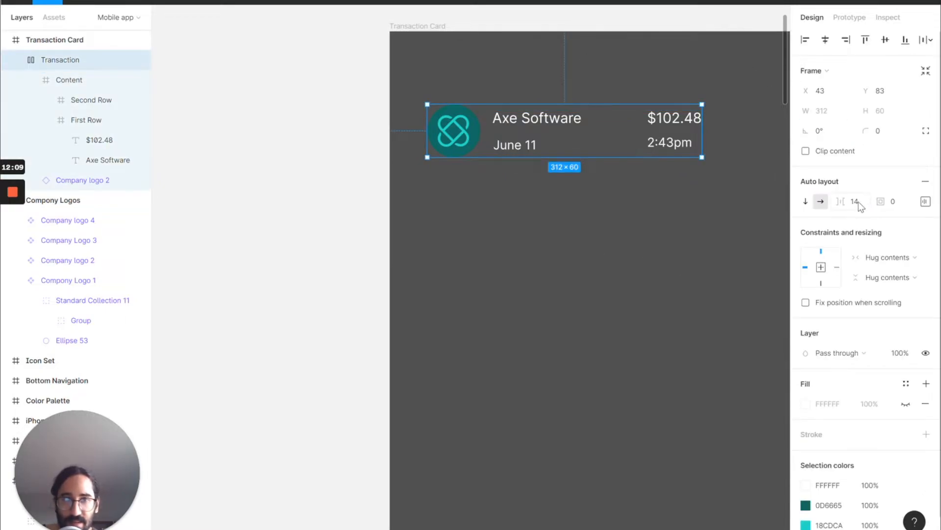
{"action": "type", "text": "16"}
{"action": "key", "text": "Return"}
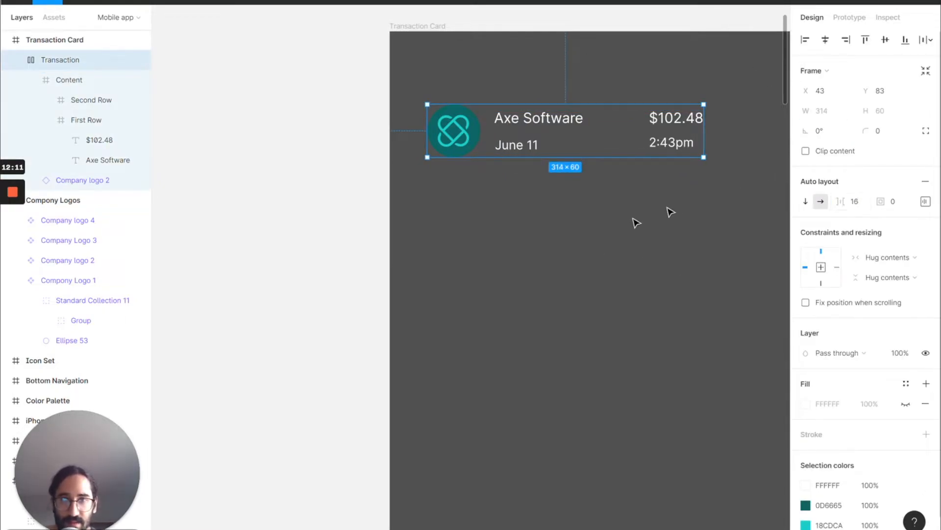
Step: Try a vertical spacing of 12 between the two rows in the Content frame and settle on 8
{"action": "double_click", "coordinate": [544, 127]}
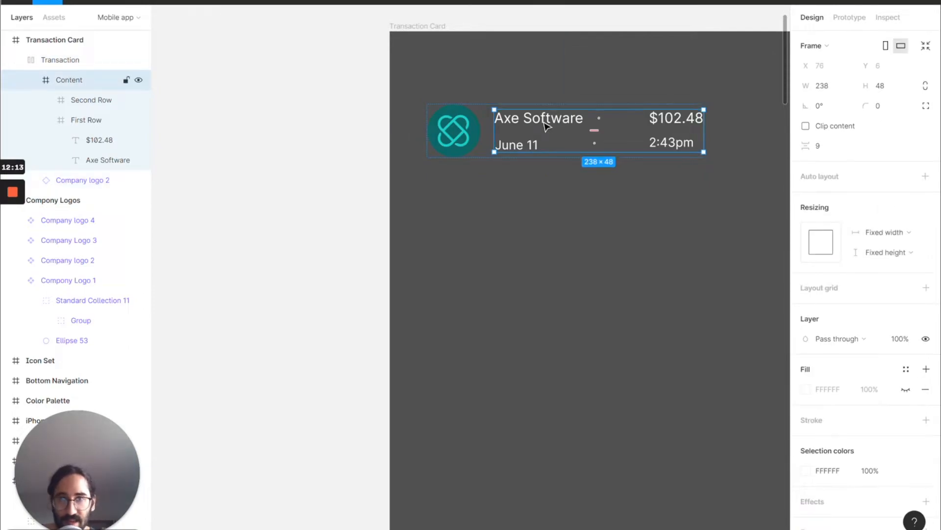
{"action": "double_click", "coordinate": [542, 122]}
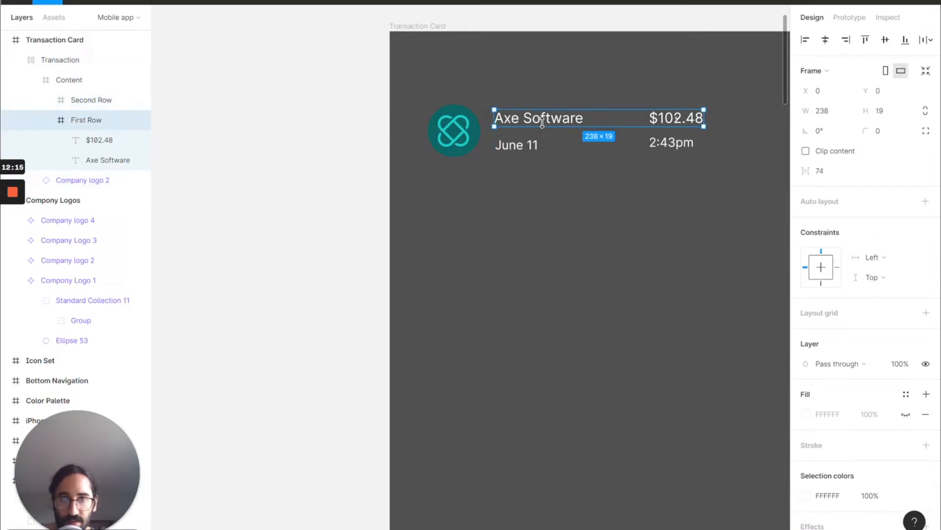
{"action": "left_click", "coordinate": [537, 148]}
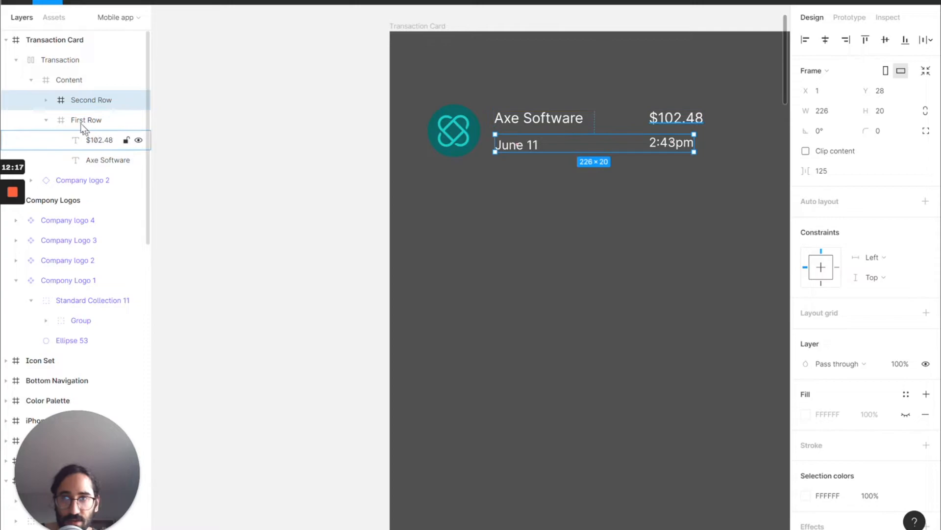
{"action": "left_click", "coordinate": [69, 80]}
{"action": "left_click", "coordinate": [821, 147]}
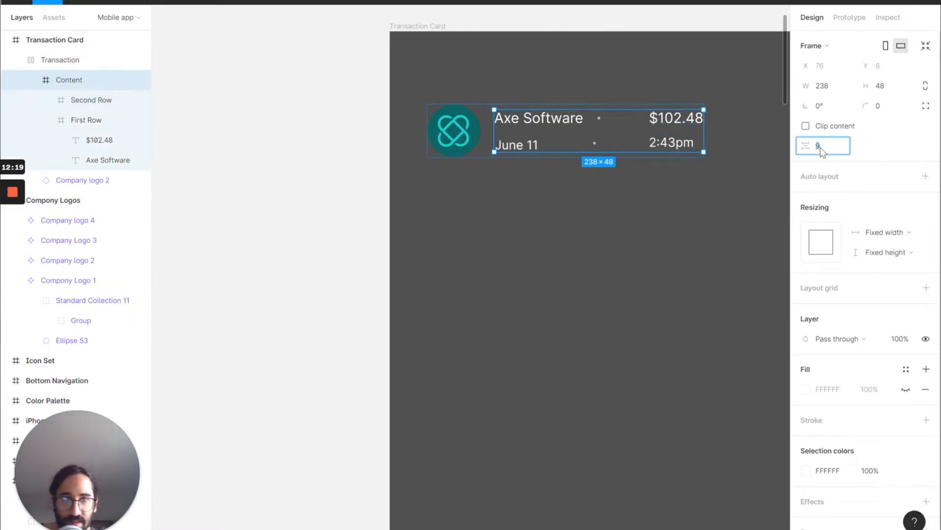
{"action": "type", "text": "12"}
{"action": "key", "text": "Return"}
{"action": "left_click", "coordinate": [834, 143]}
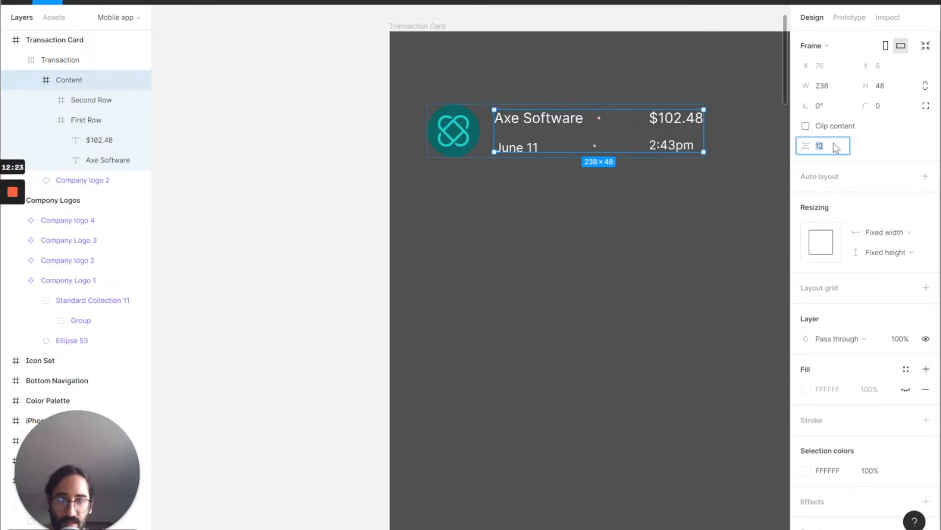
{"action": "type", "text": "8"}
{"action": "key", "text": "Return"}
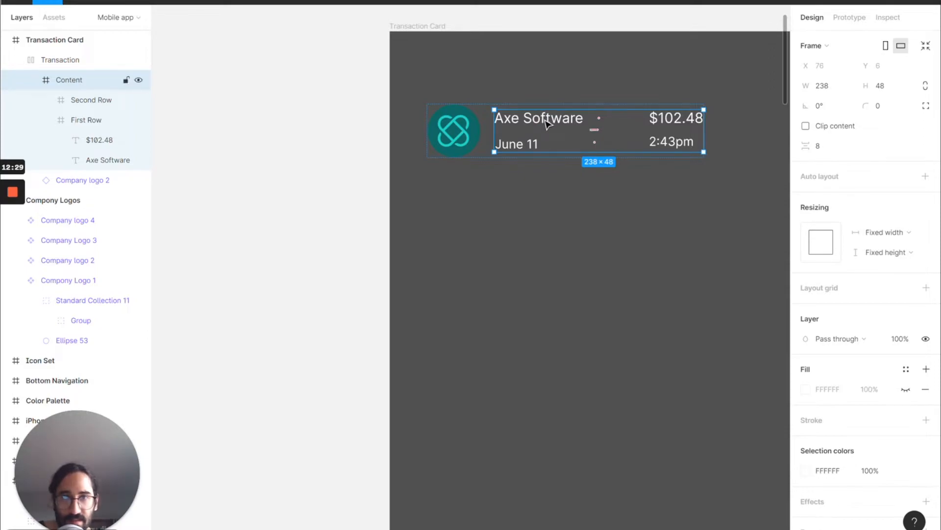
Step: Make the $102.48 amount text in the First Row bold
{"action": "left_click", "coordinate": [547, 123]}
{"action": "left_click", "coordinate": [547, 122]}
{"action": "left_click", "coordinate": [672, 112]}
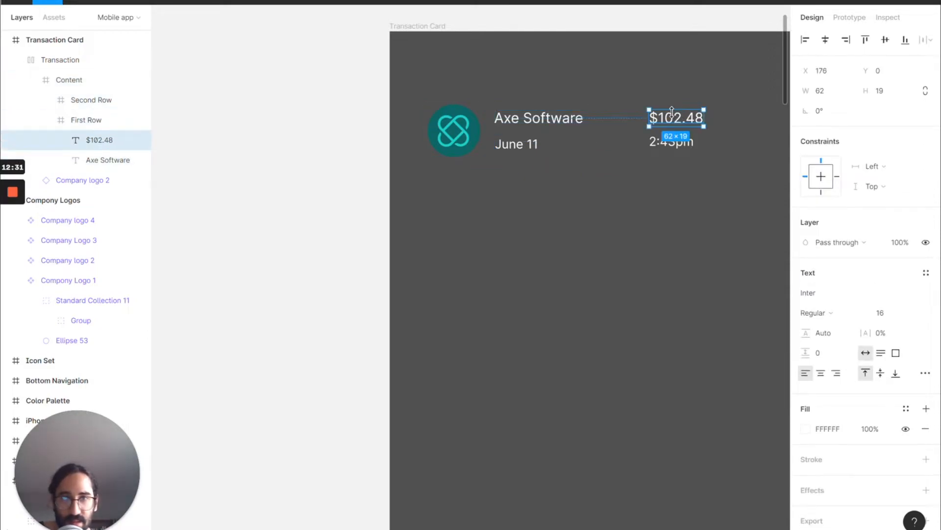
{"action": "key", "text": "ctrl+b"}
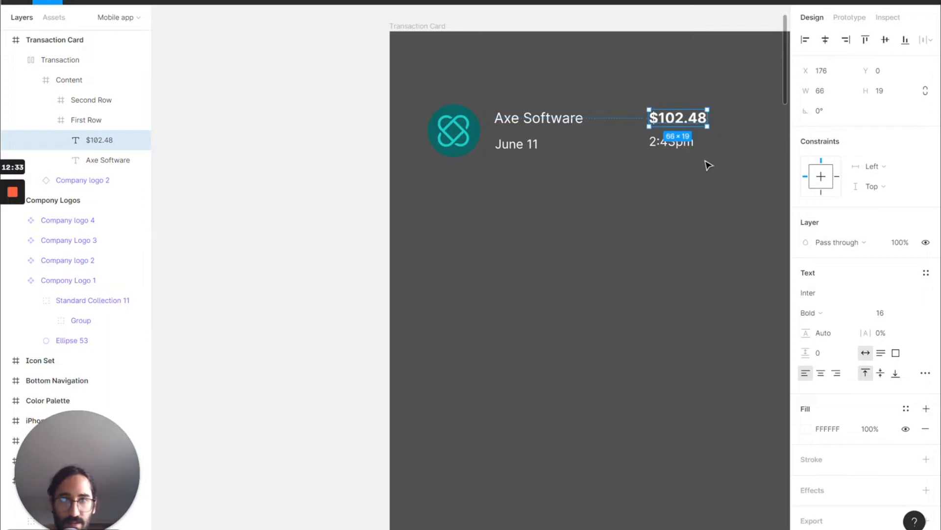
{"action": "left_click", "coordinate": [708, 166]}
{"action": "double_click", "coordinate": [681, 144]}
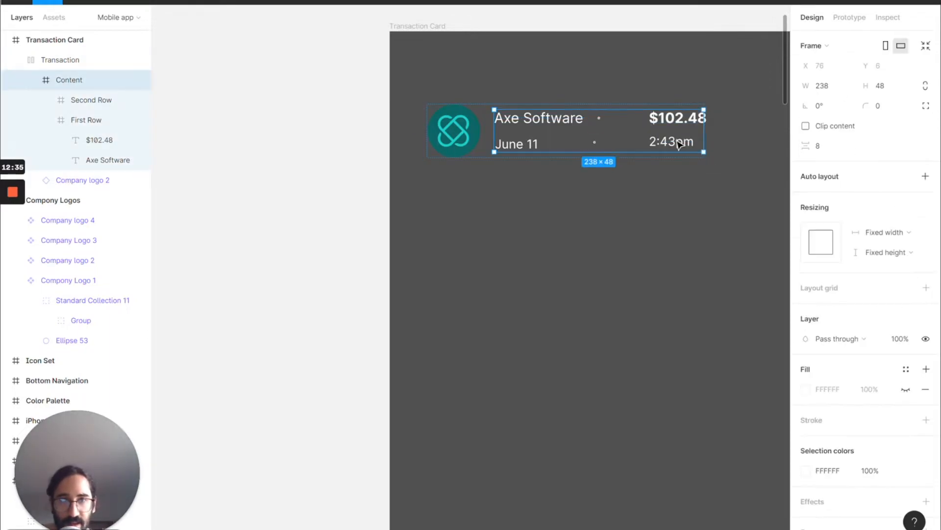
{"action": "left_click", "coordinate": [680, 144]}
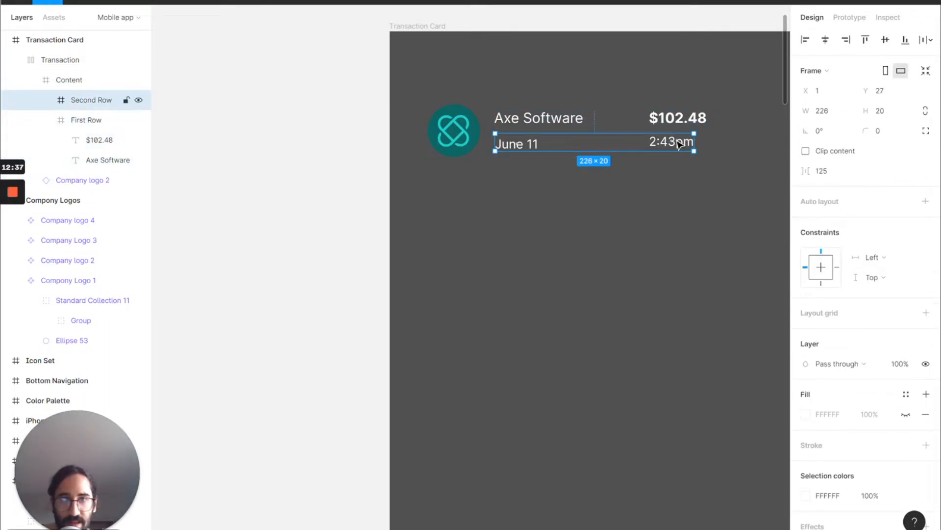
{"action": "left_click", "coordinate": [681, 144]}
{"action": "left_click", "coordinate": [686, 190]}
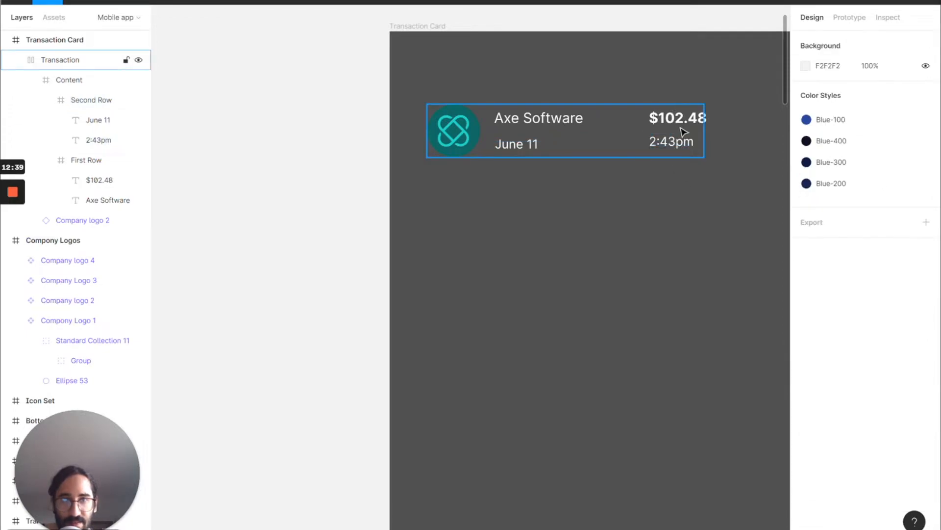
{"action": "left_click", "coordinate": [693, 118]}
{"action": "left_click", "coordinate": [694, 117]}
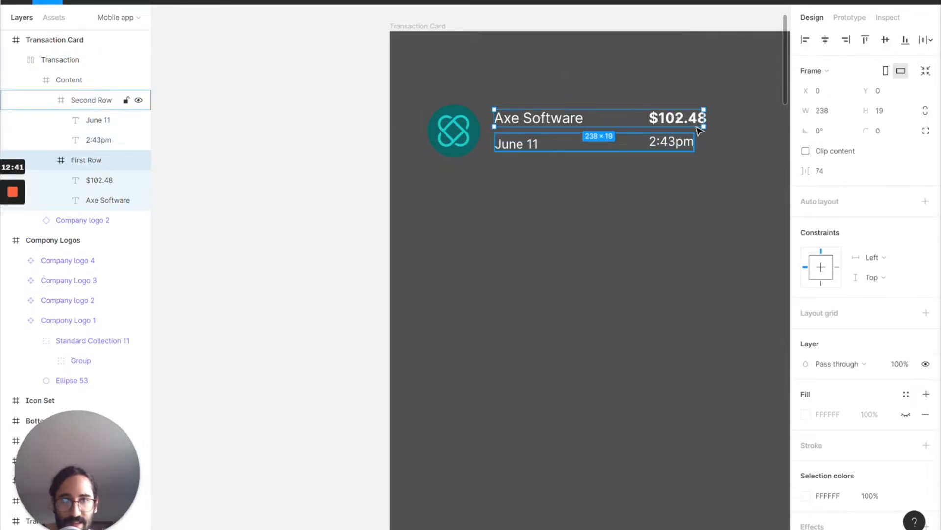
{"action": "left_click", "coordinate": [691, 177]}
Step: Examine the layout of the finished Axe Software transaction row on the Home screen and return to the Transaction Card frame
{"action": "left_click", "coordinate": [489, 141]}
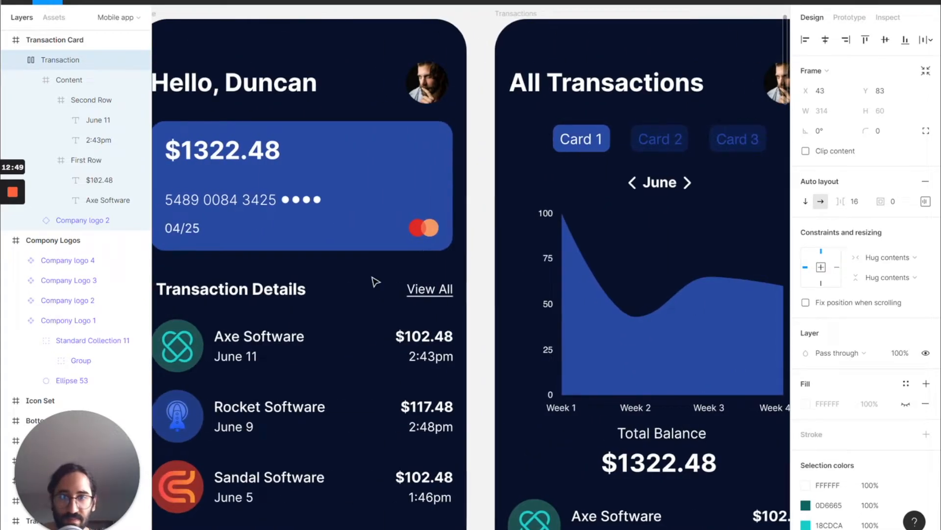
{"action": "left_click", "coordinate": [294, 351]}
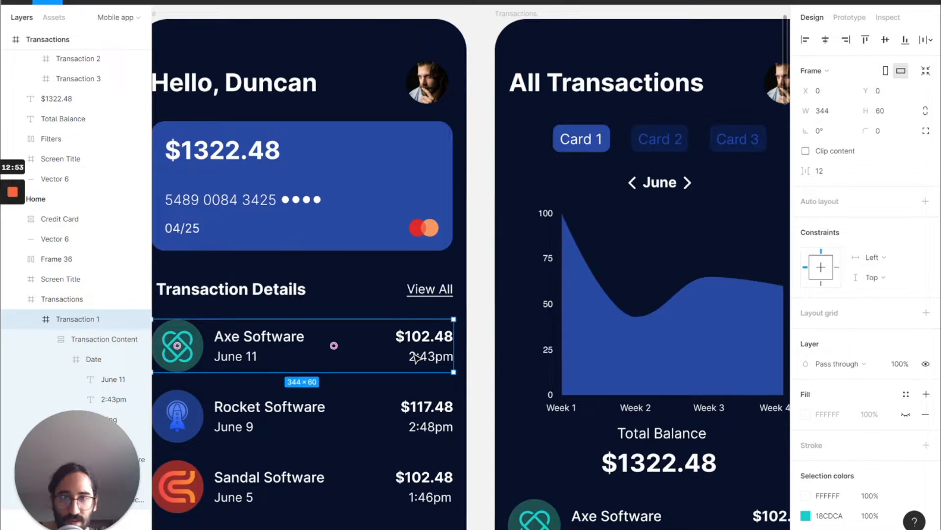
{"action": "scroll", "coordinate": [416, 358], "scroll_direction": "left", "scroll_amount": 3}
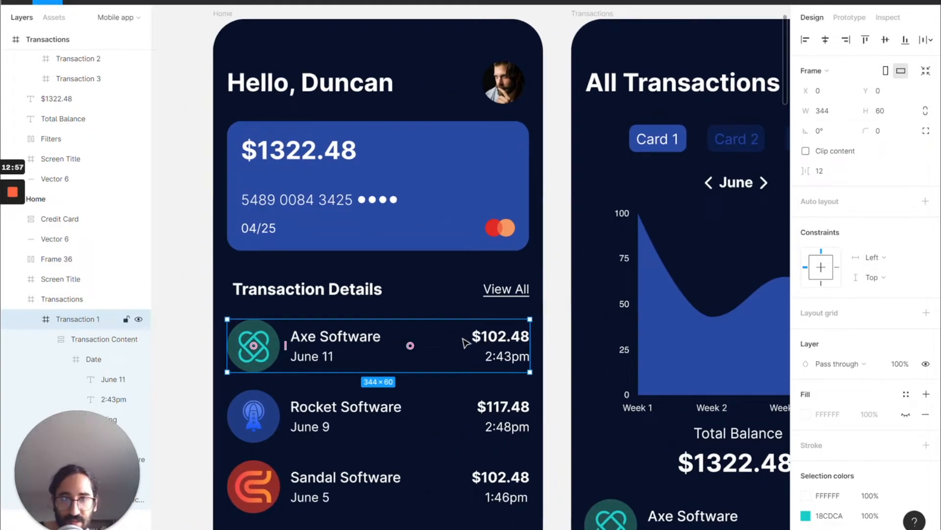
{"action": "scroll", "coordinate": [549, 379], "scroll_direction": "right", "scroll_amount": 15}
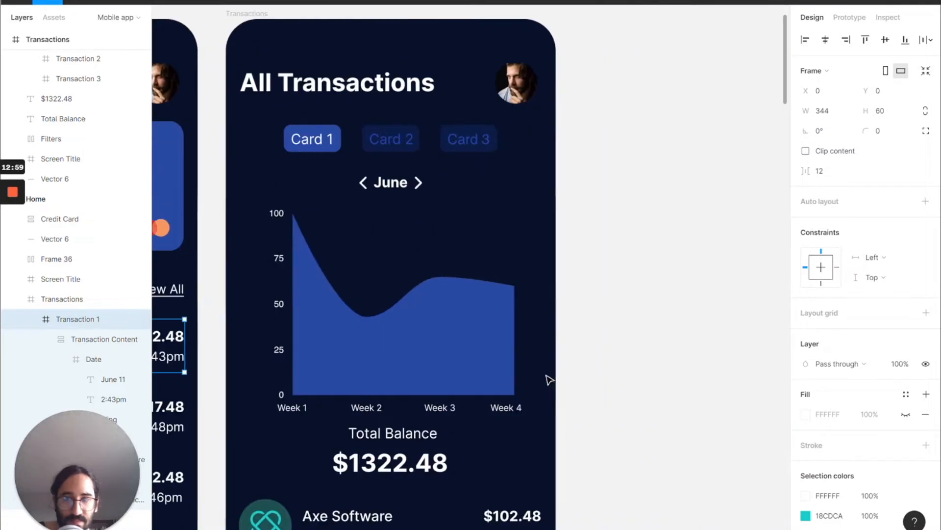
{"action": "key", "text": "alt+Tab"}
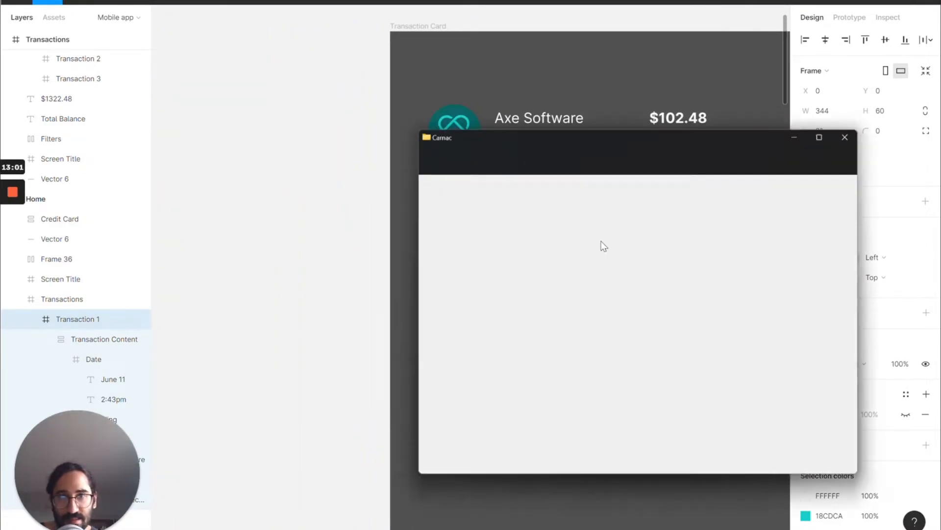
{"action": "left_click", "coordinate": [900, 75]}
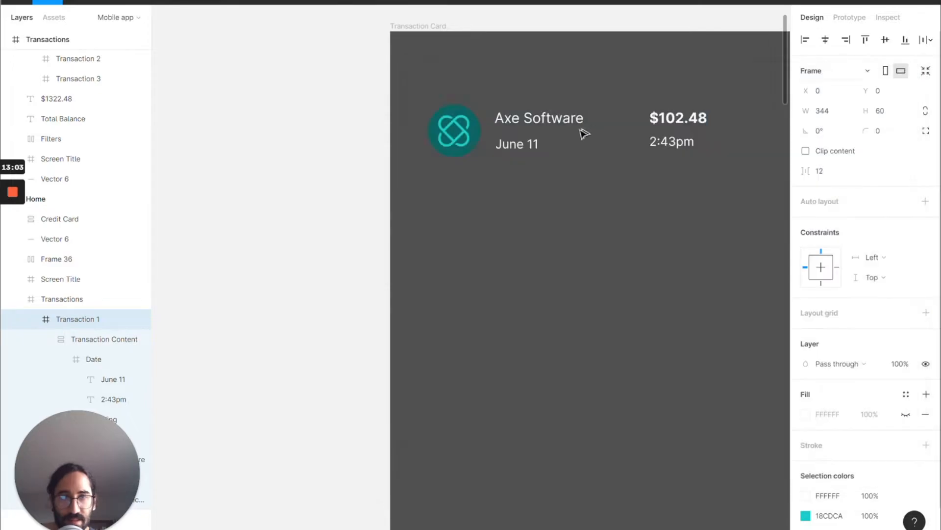
Step: Set the horizontal spacing between the company name and amount in First Row to 94 and widen that frame to about 268
{"action": "scroll", "coordinate": [582, 132], "scroll_direction": "up", "scroll_amount": 5}
{"action": "left_click", "coordinate": [569, 118]}
{"action": "left_click", "coordinate": [568, 118]}
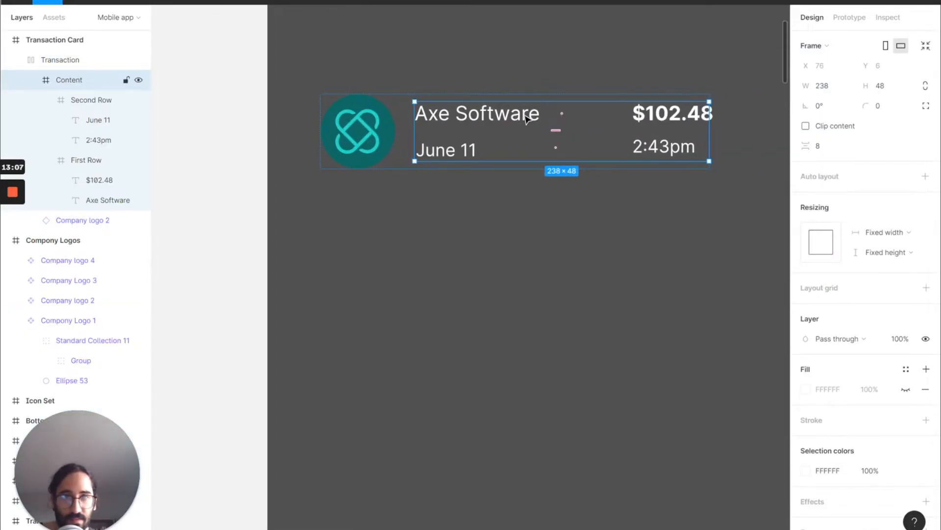
{"action": "left_click", "coordinate": [555, 118]}
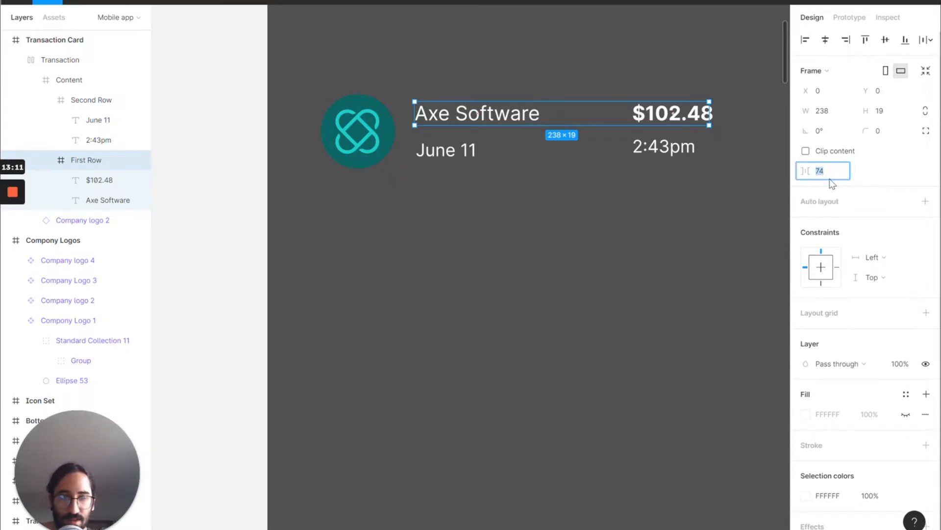
{"action": "key", "text": "shift+Up"}
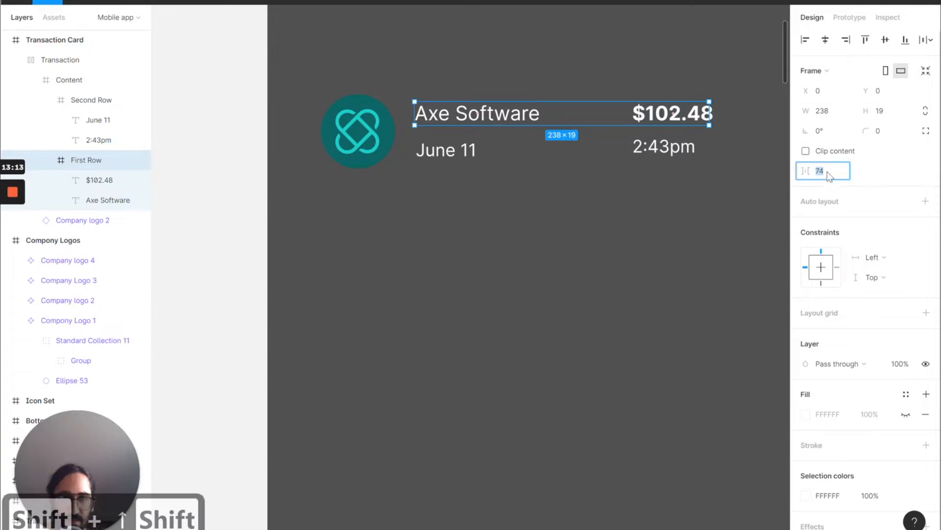
{"action": "key", "text": "shift+Up"}
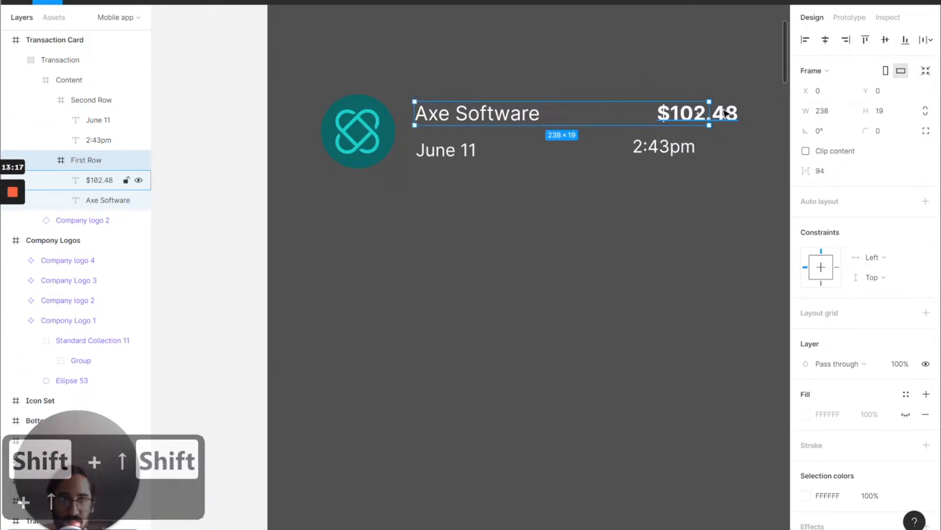
{"action": "left_click_drag", "start_coordinate": [709, 111], "coordinate": [746, 109]}
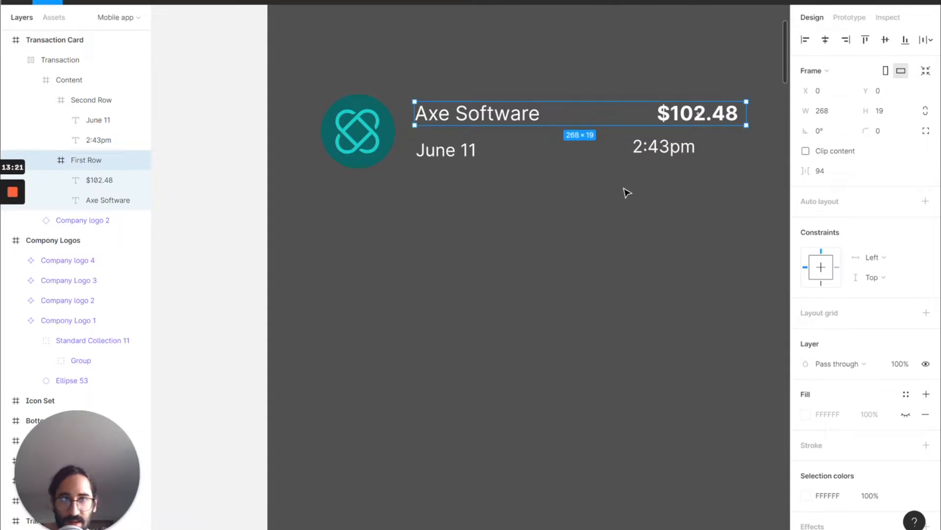
{"action": "left_click", "coordinate": [425, 244]}
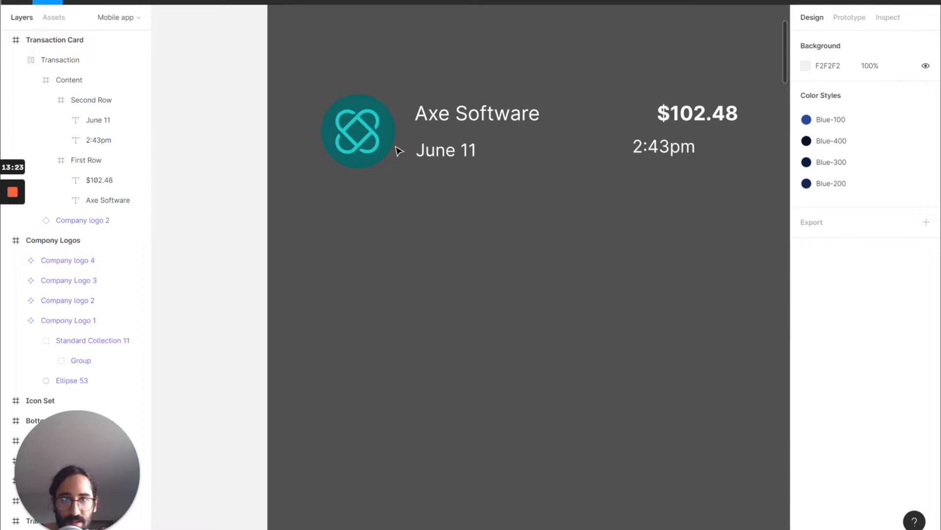
Step: Widen the Transaction frame to 344 and compare it with the finished Axe Software row on the Home screen
{"action": "left_click", "coordinate": [394, 142]}
{"action": "left_click_drag", "start_coordinate": [709, 130], "coordinate": [746, 130]}
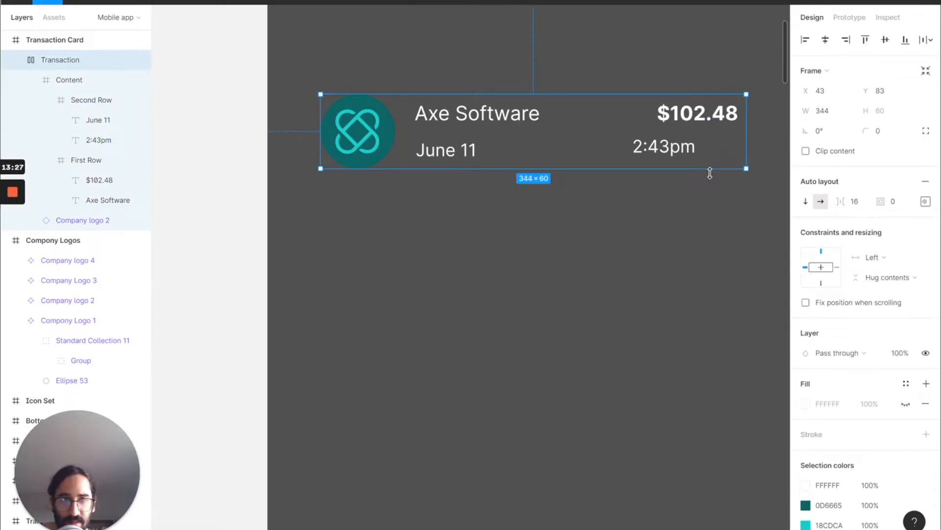
{"action": "scroll", "coordinate": [542, 316], "scroll_direction": "left", "scroll_amount": 12}
{"action": "scroll", "coordinate": [542, 317], "scroll_direction": "down", "scroll_amount": 2}
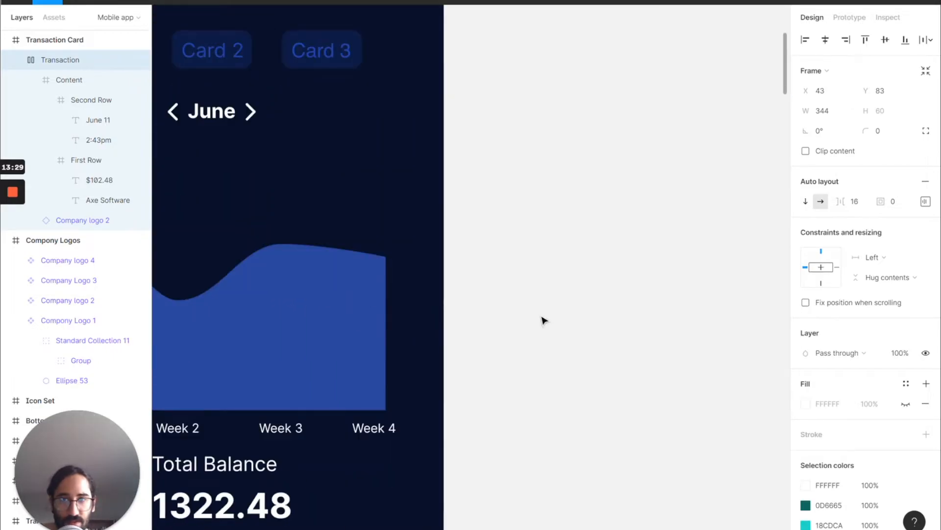
{"action": "scroll", "coordinate": [541, 317], "scroll_direction": "left", "scroll_amount": 11}
{"action": "left_click", "coordinate": [290, 326]}
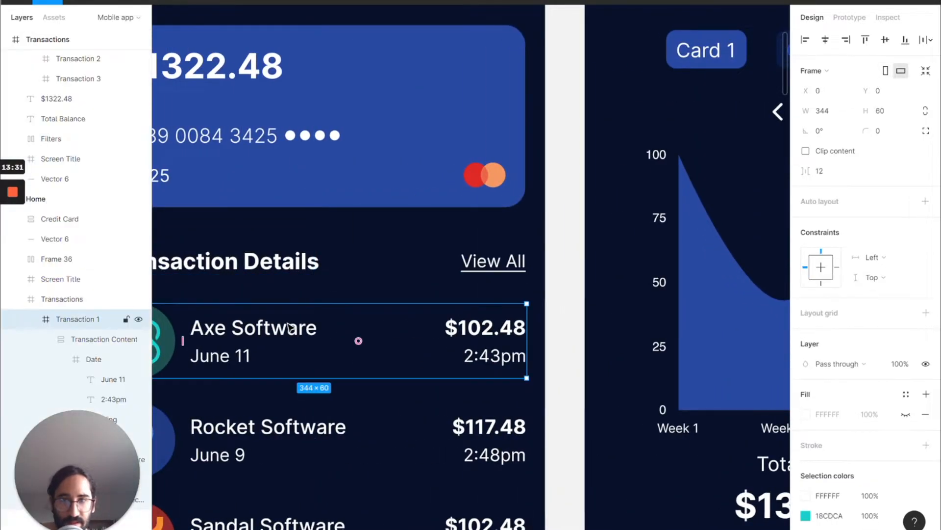
{"action": "scroll", "coordinate": [555, 381], "scroll_direction": "right", "scroll_amount": 20}
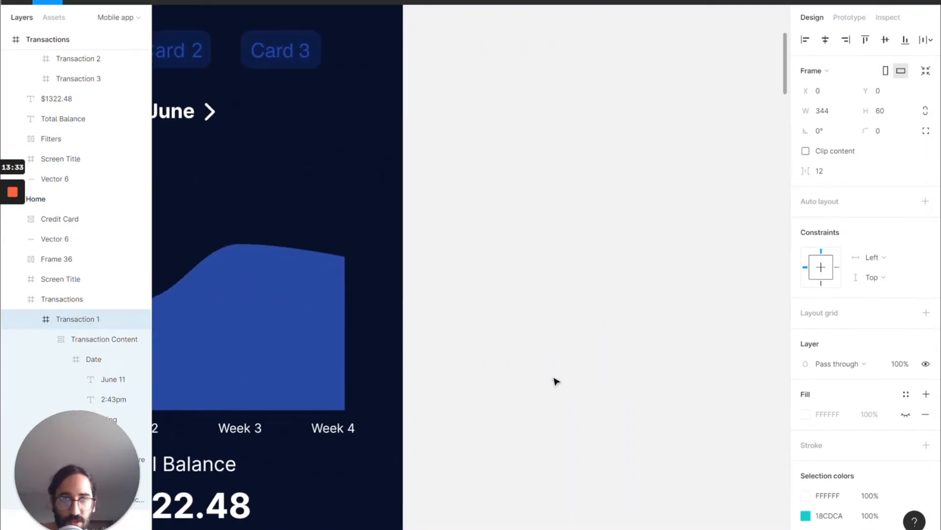
{"action": "scroll", "coordinate": [556, 381], "scroll_direction": "right", "scroll_amount": 8}
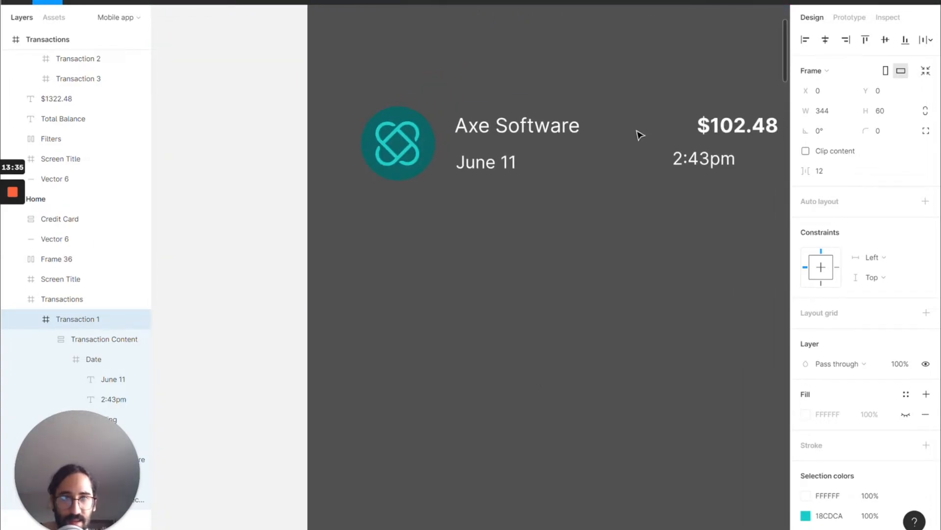
Step: Examine the extents of the Content frame and First Row inside the transaction card
{"action": "left_click", "coordinate": [638, 136]}
{"action": "scroll", "coordinate": [623, 127], "scroll_direction": "right", "scroll_amount": 6}
{"action": "double_click", "coordinate": [608, 138]}
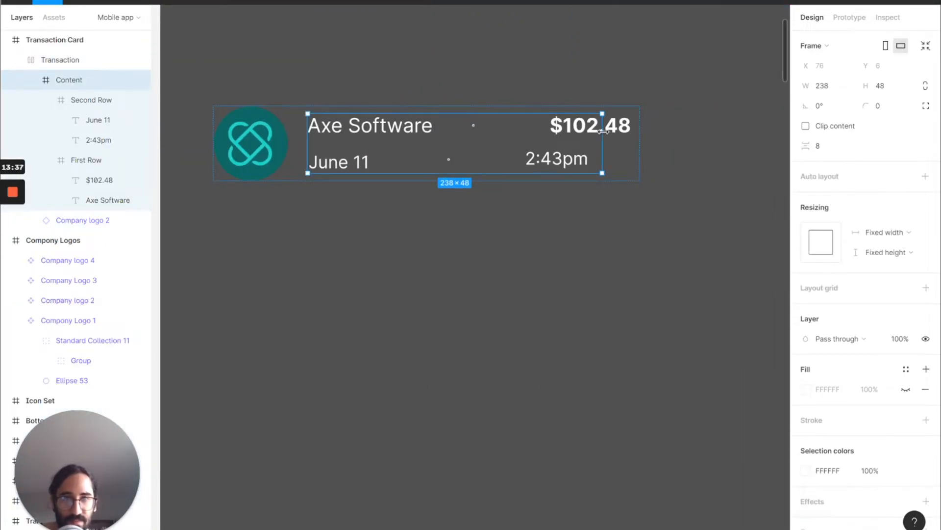
{"action": "left_click", "coordinate": [627, 135]}
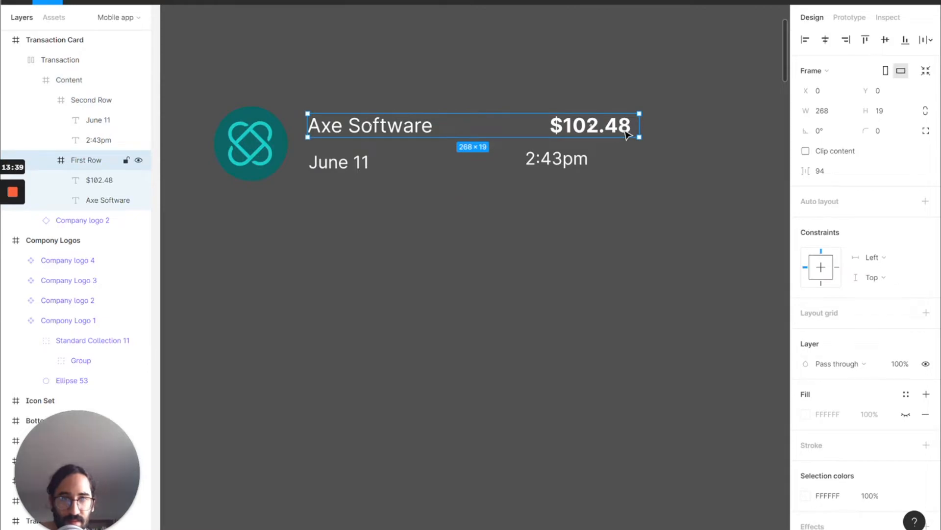
{"action": "left_click", "coordinate": [628, 135]}
{"action": "left_click", "coordinate": [448, 177]}
{"action": "left_click", "coordinate": [430, 127]}
{"action": "double_click", "coordinate": [430, 127]}
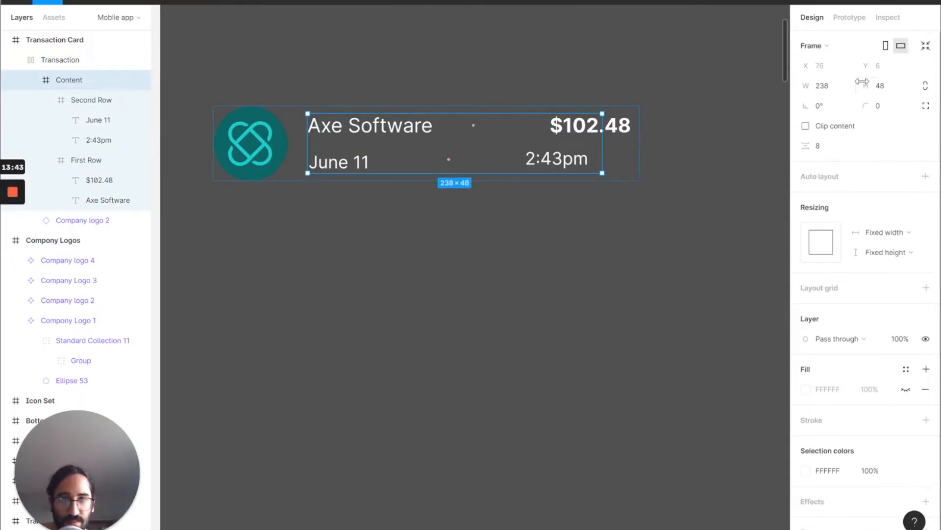
Step: Set the horizontal spacing between the company name and the amount in First Row to 101
{"action": "double_click", "coordinate": [588, 137]}
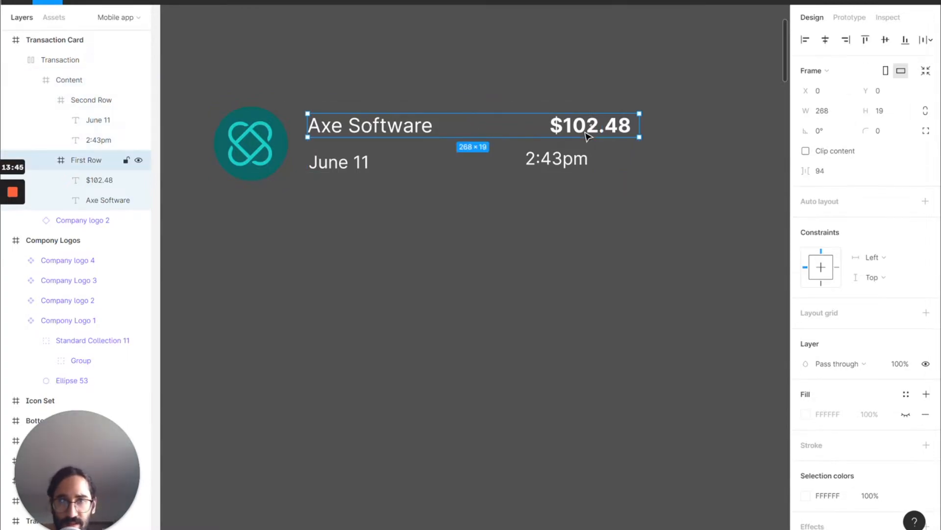
{"action": "left_click", "coordinate": [845, 172]}
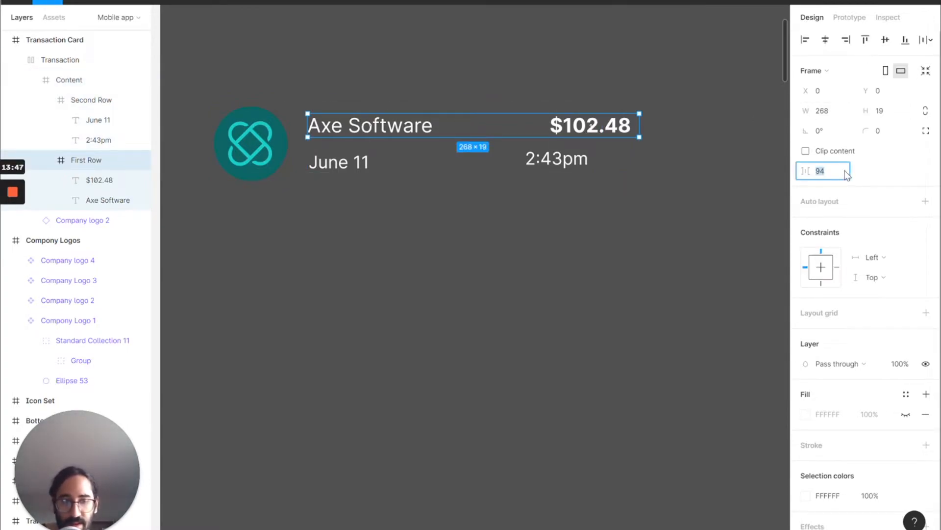
{"action": "key", "text": "Up"}
{"action": "key", "text": "Up"}
{"action": "key", "text": "Up"}
{"action": "key", "text": "Up"}
{"action": "key", "text": "Up"}
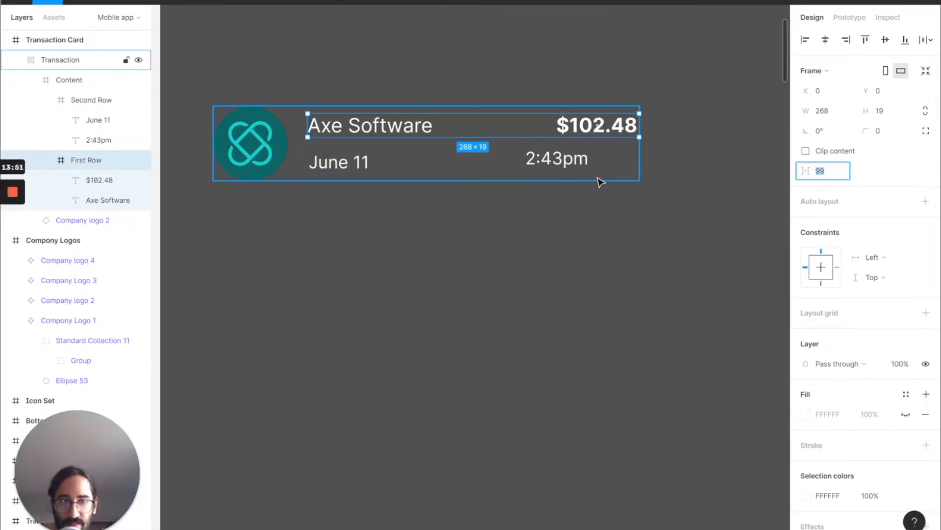
{"action": "key", "text": "Up"}
{"action": "key", "text": "Up"}
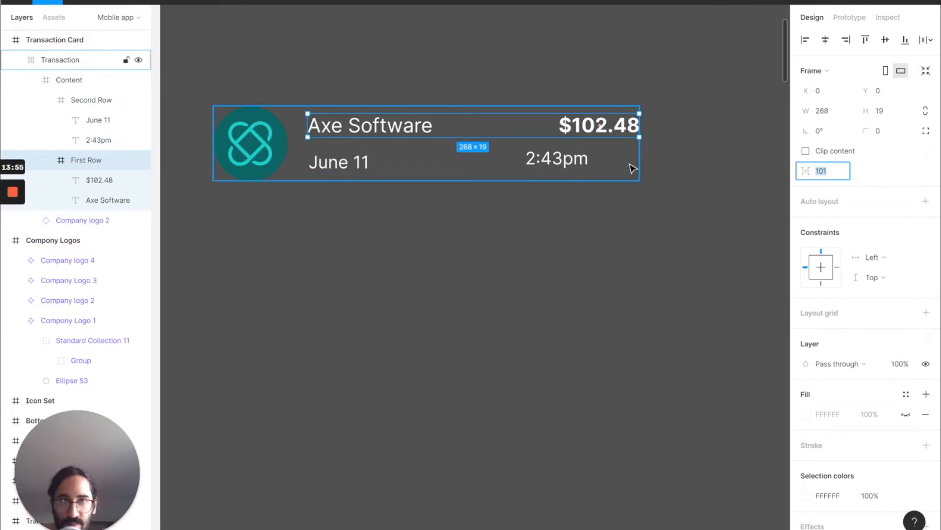
{"action": "left_click", "coordinate": [632, 169]}
{"action": "left_click", "coordinate": [580, 202]}
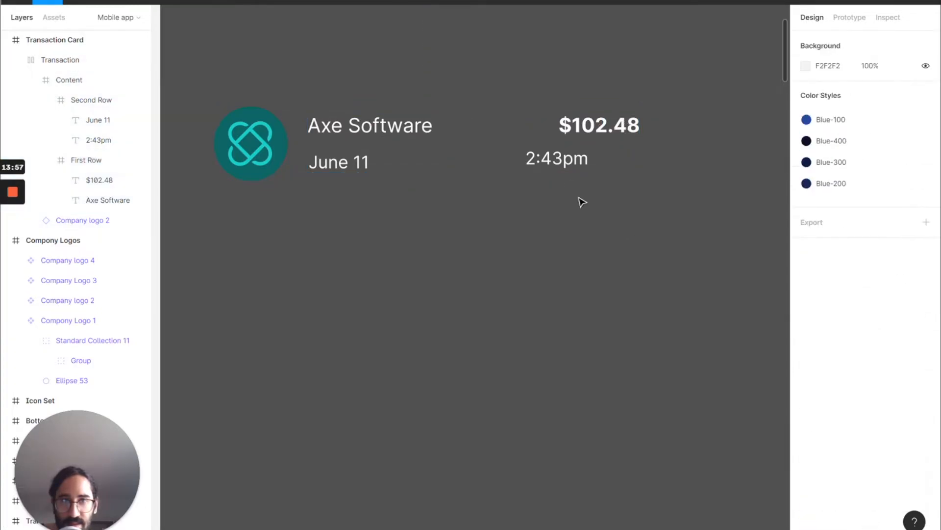
Step: Set the horizontal spacing between the date and the time in Second Row to 167
{"action": "double_click", "coordinate": [555, 167]}
{"action": "double_click", "coordinate": [555, 167]}
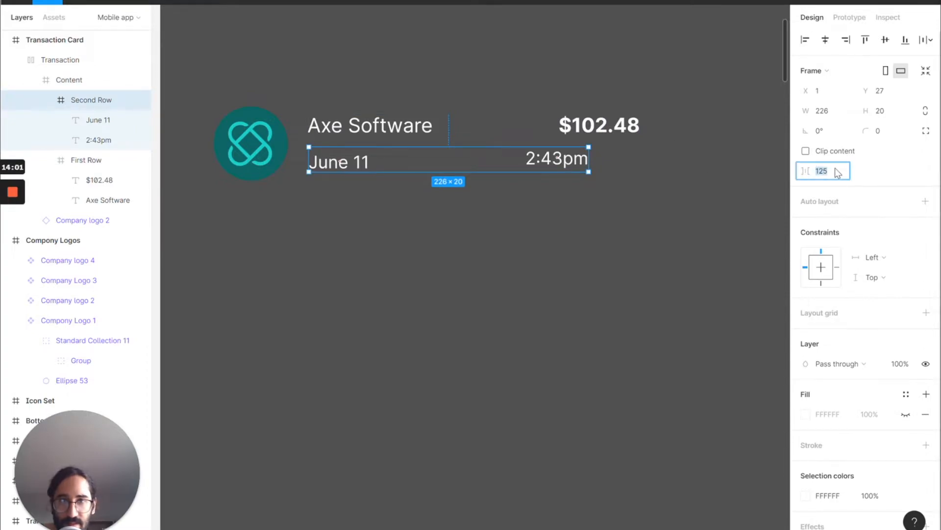
{"action": "key", "text": "shift+Up"}
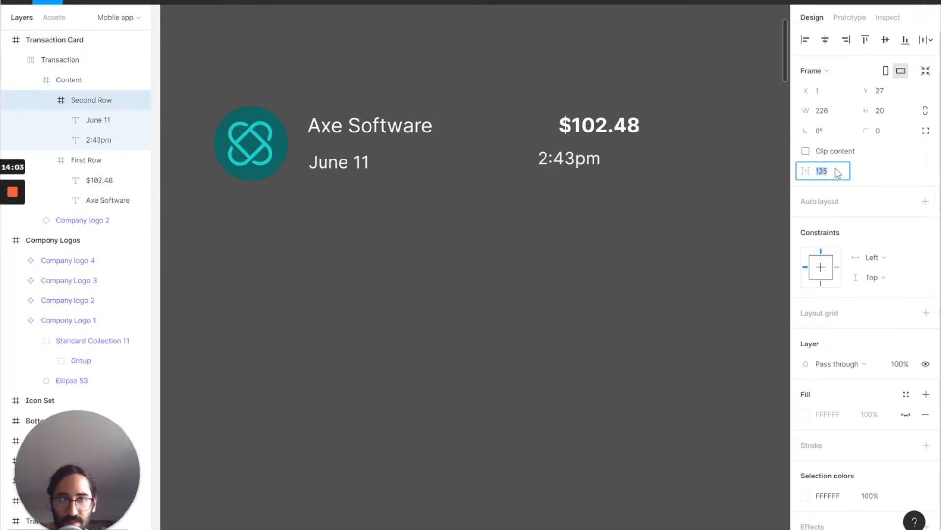
{"action": "key", "text": "shift+Up"}
{"action": "key", "text": "shift+Up"}
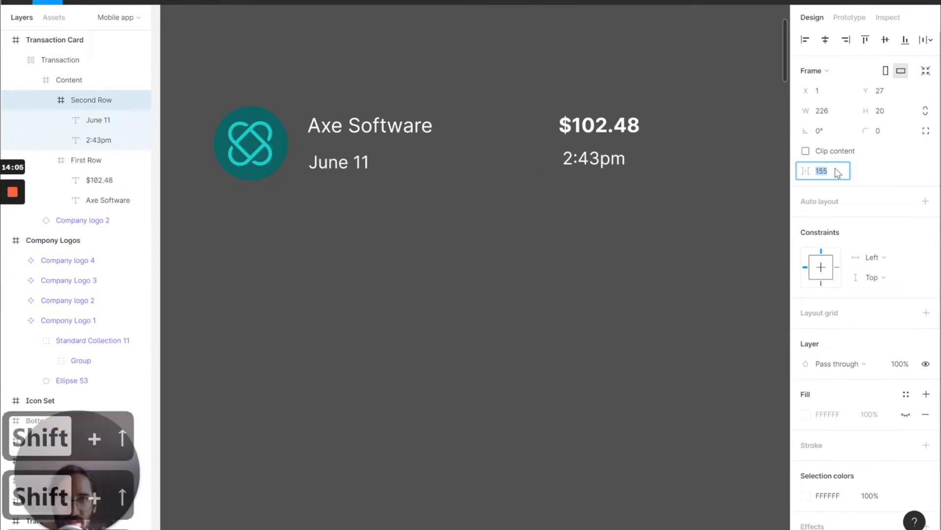
{"action": "key", "text": "shift+Up"}
{"action": "key", "text": "Up"}
{"action": "key", "text": "Up"}
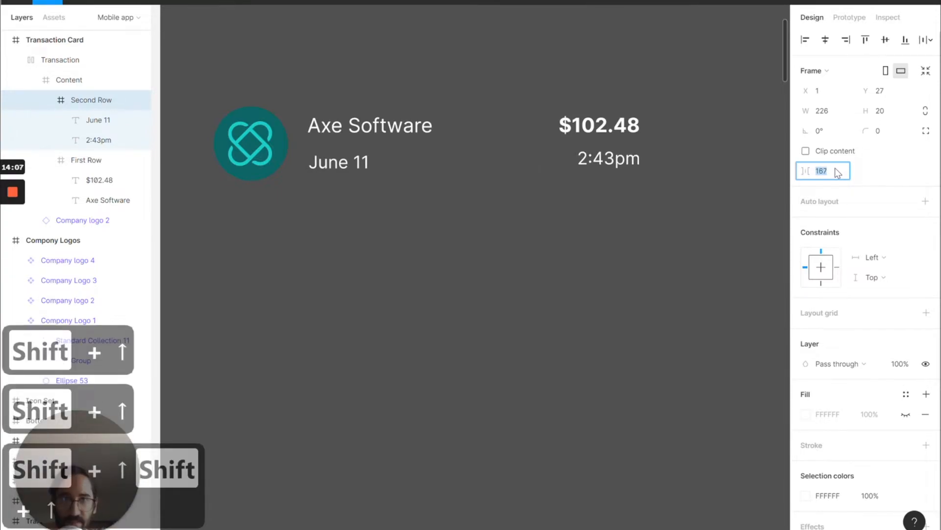
{"action": "left_click", "coordinate": [619, 179]}
{"action": "left_click", "coordinate": [518, 197]}
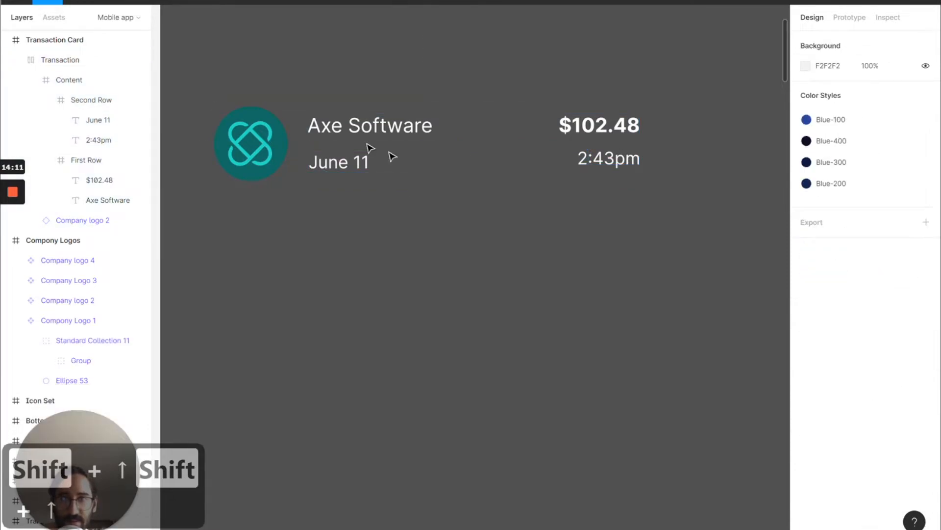
Step: Examine the text style of the Axe Software company name on the Home screen and return to the Transaction Card frame
{"action": "left_click", "coordinate": [342, 139]}
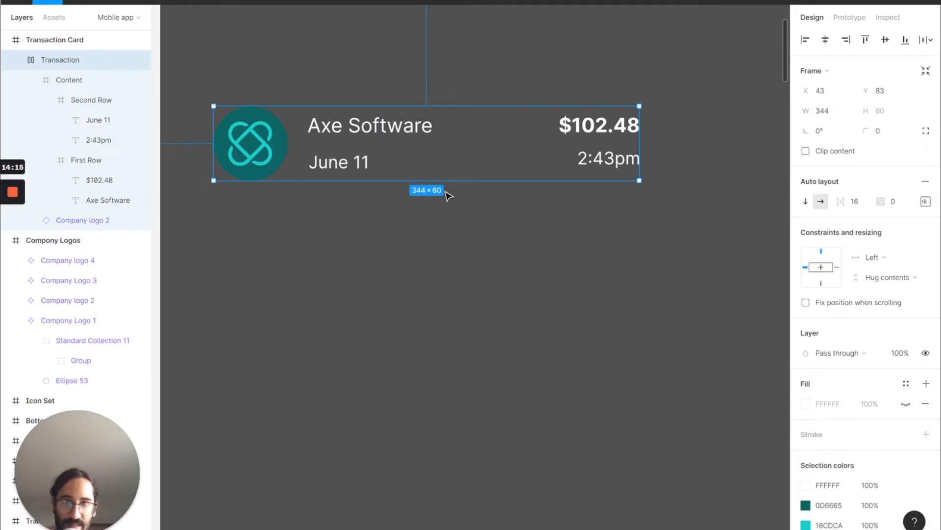
{"action": "scroll", "coordinate": [392, 179], "scroll_direction": "left", "scroll_amount": 15}
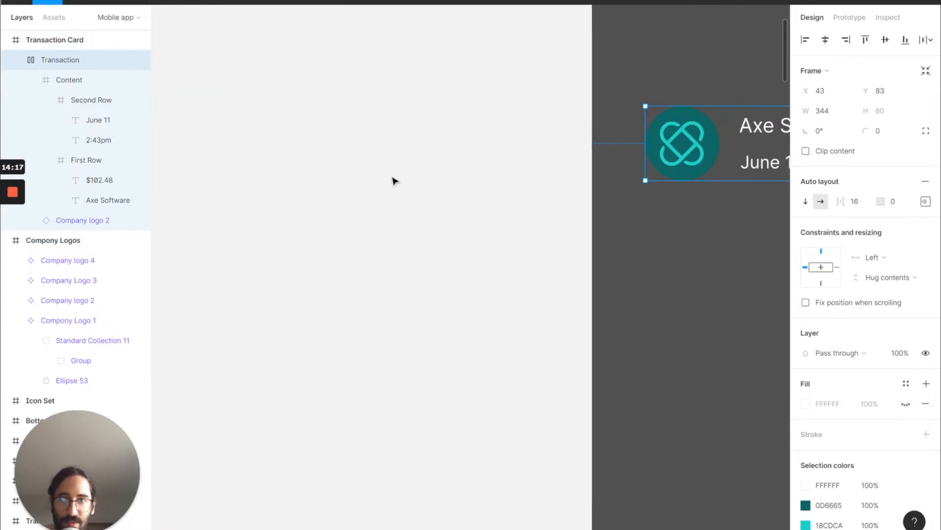
{"action": "right_click", "coordinate": [393, 180]}
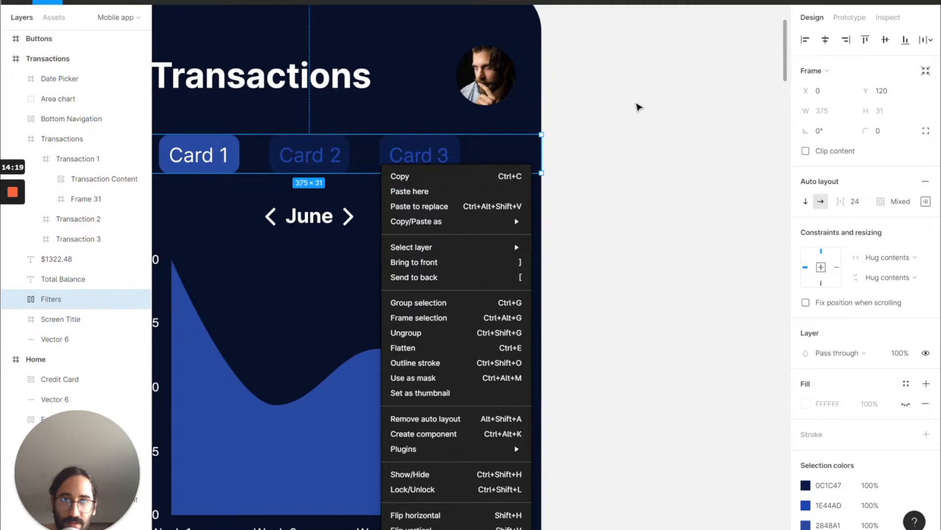
{"action": "scroll", "coordinate": [637, 104], "scroll_direction": "left", "scroll_amount": 15}
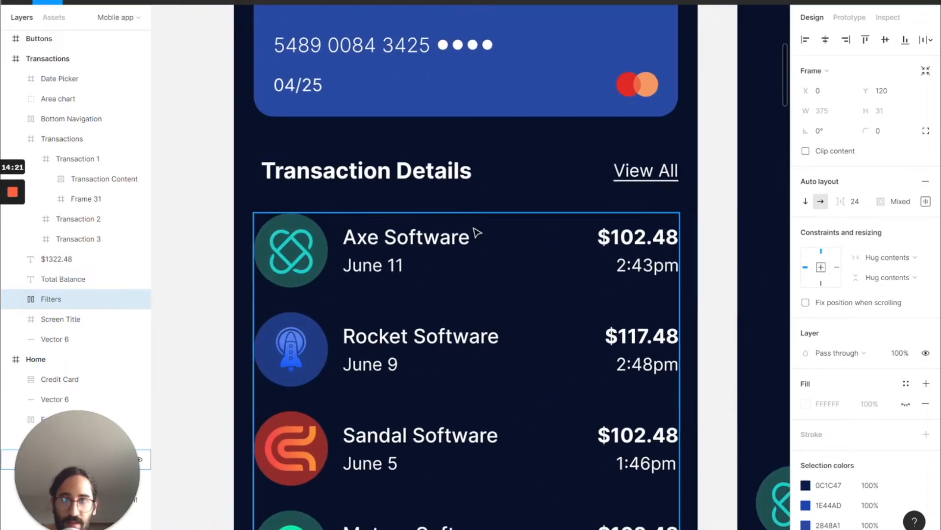
{"action": "double_click", "coordinate": [401, 242]}
{"action": "double_click", "coordinate": [401, 242]}
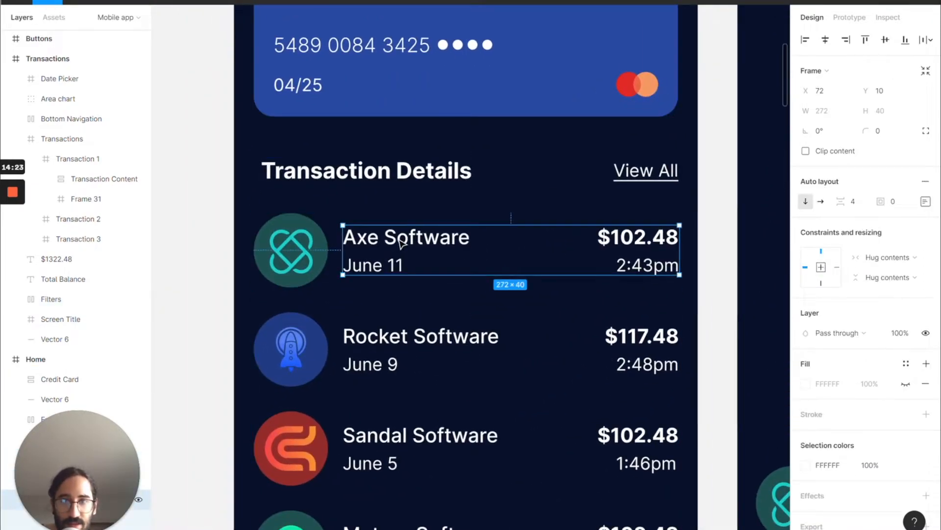
{"action": "double_click", "coordinate": [401, 242]}
{"action": "double_click", "coordinate": [401, 243]}
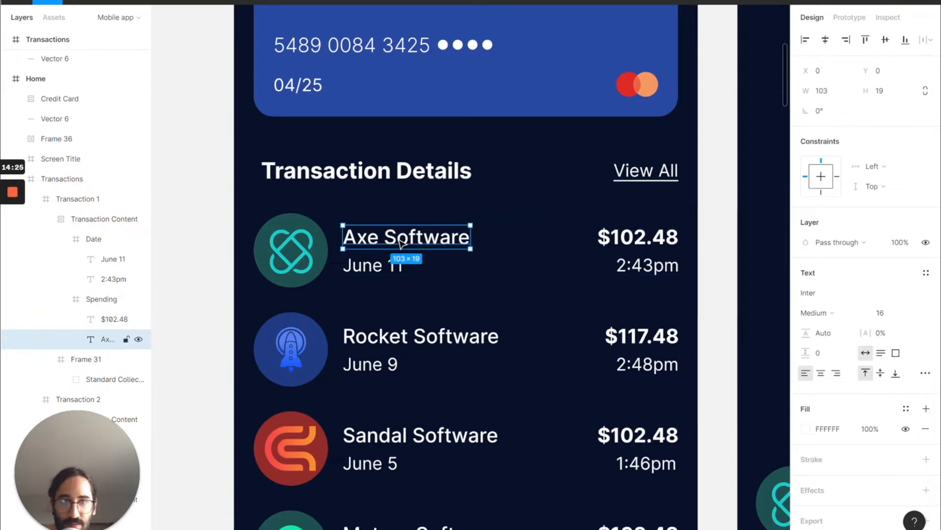
{"action": "scroll", "coordinate": [646, 344], "scroll_direction": "right", "scroll_amount": 10}
{"action": "scroll", "coordinate": [646, 343], "scroll_direction": "right", "scroll_amount": 15}
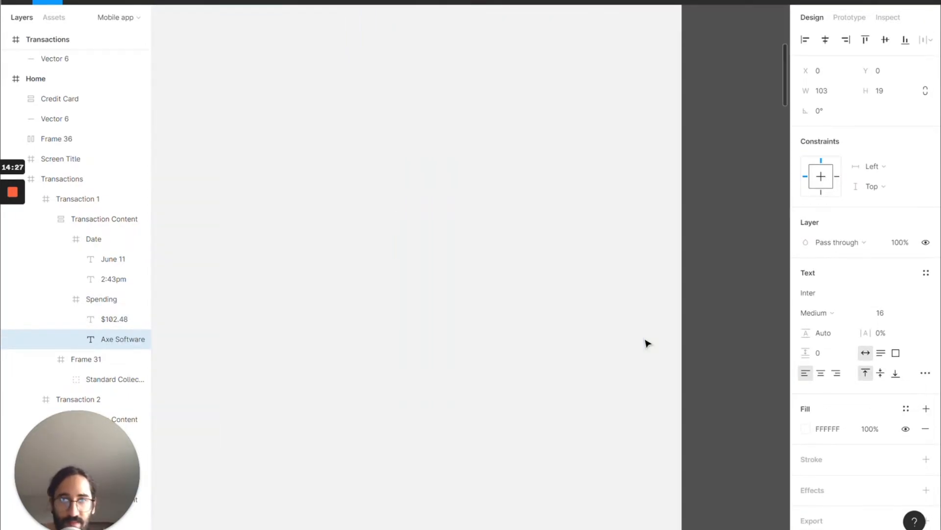
{"action": "scroll", "coordinate": [646, 343], "scroll_direction": "down", "scroll_amount": 5}
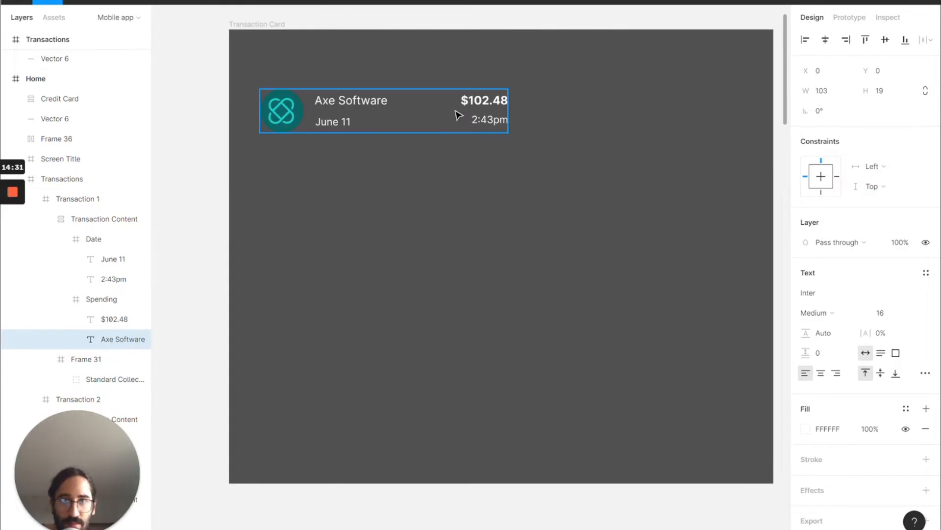
Step: Set the font weight of the Axe Software text in First Row to Medium and check the June 11 date's text style
{"action": "left_click", "coordinate": [481, 103]}
{"action": "double_click", "coordinate": [481, 103]}
{"action": "double_click", "coordinate": [482, 103]}
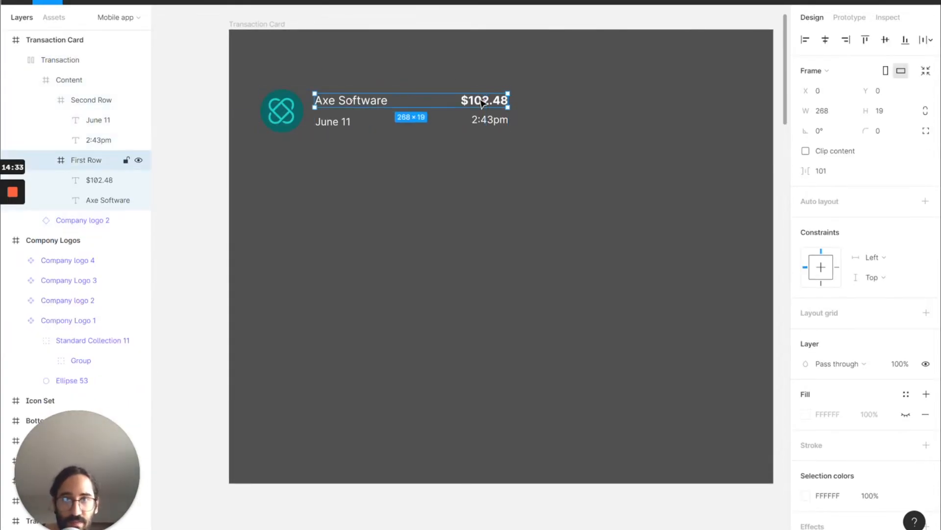
{"action": "double_click", "coordinate": [482, 102]}
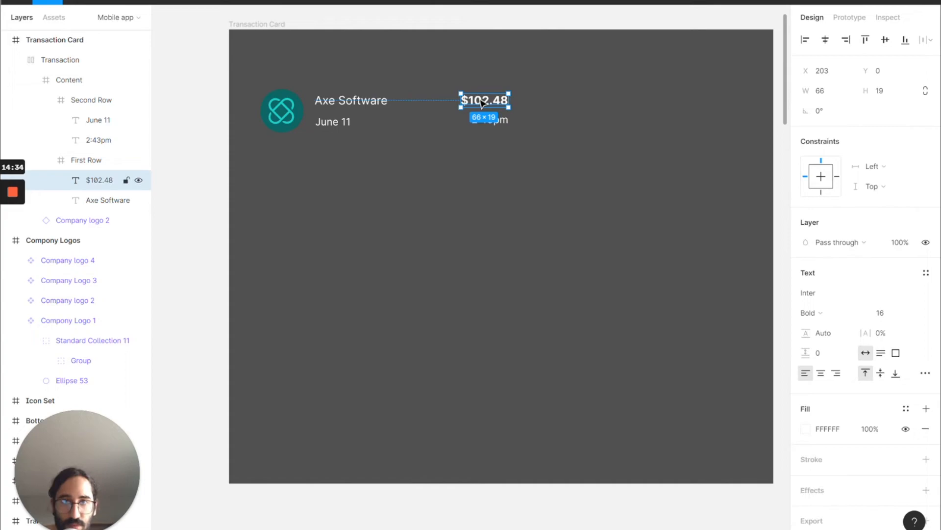
{"action": "left_click", "coordinate": [371, 104]}
{"action": "left_click", "coordinate": [825, 313]}
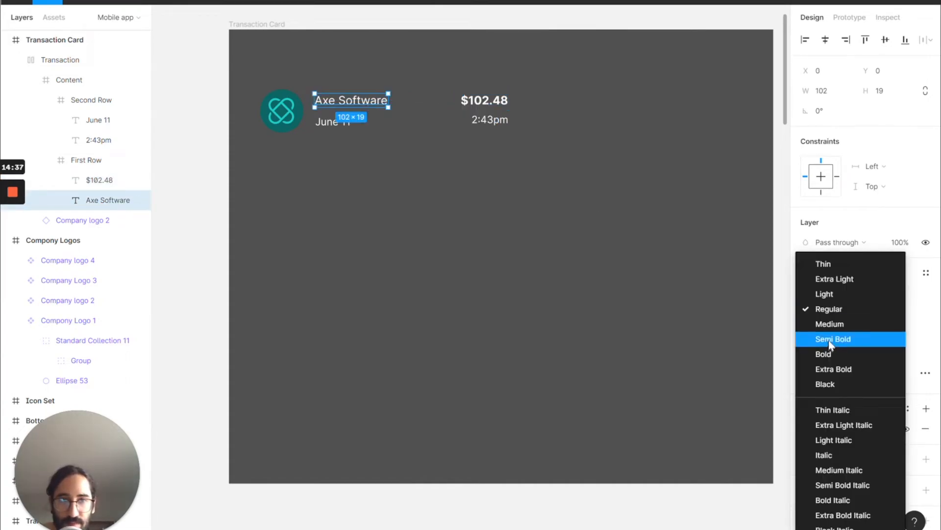
{"action": "left_click", "coordinate": [826, 324]}
{"action": "left_click", "coordinate": [337, 126]}
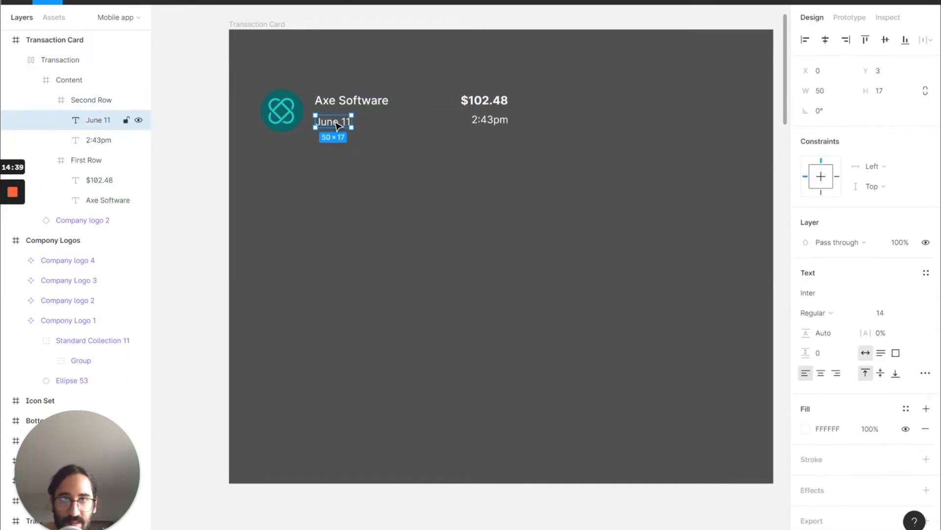
{"action": "left_click", "coordinate": [361, 165]}
{"action": "scroll", "coordinate": [362, 161], "scroll_direction": "up", "scroll_amount": 3}
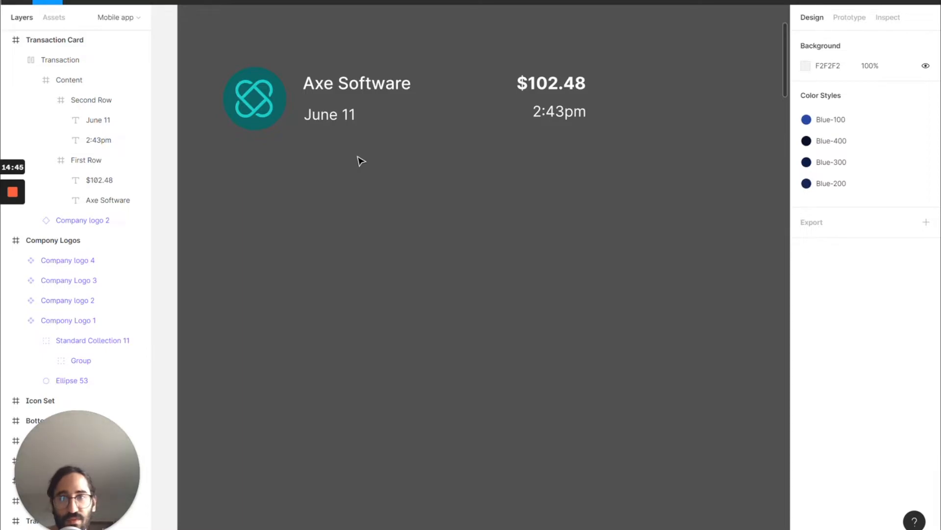
Step: Turn the Transaction frame into a component and add a second variant to it
{"action": "left_click", "coordinate": [334, 120]}
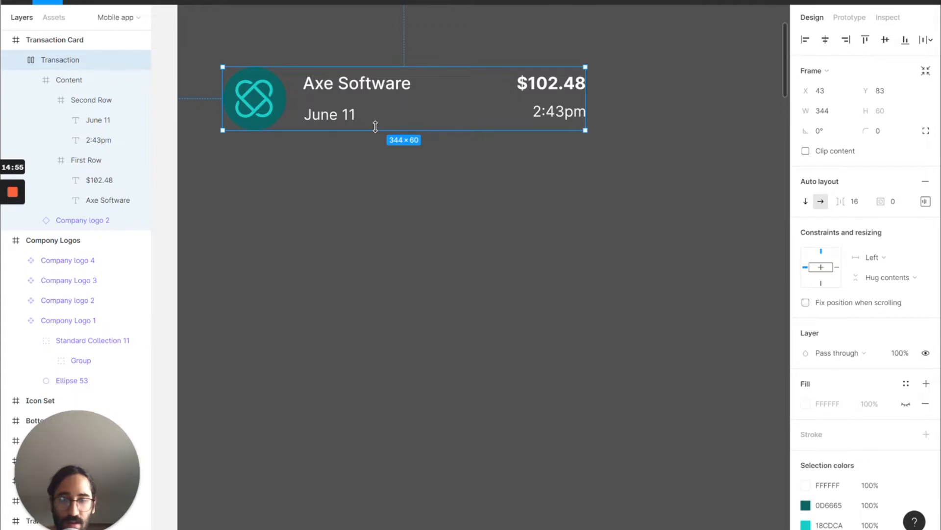
{"action": "key", "text": "ctrl+alt+k"}
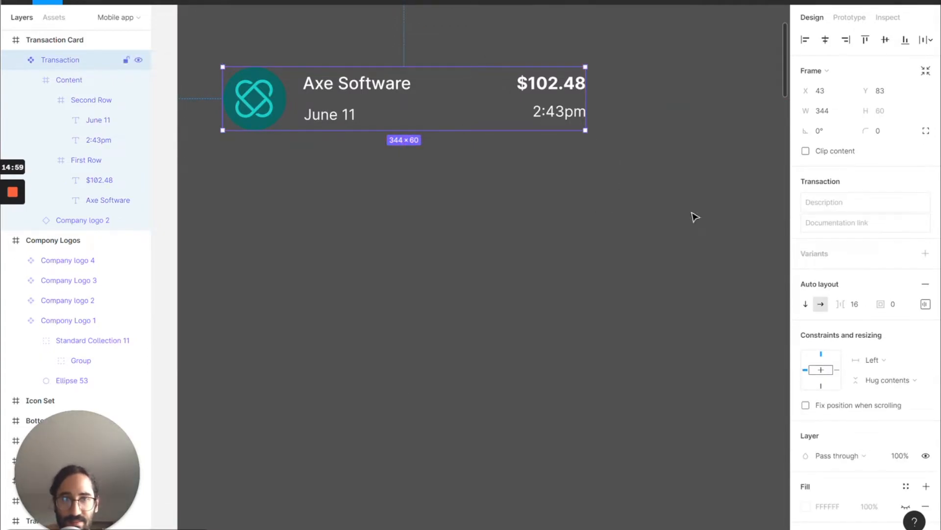
{"action": "left_click", "coordinate": [925, 259]}
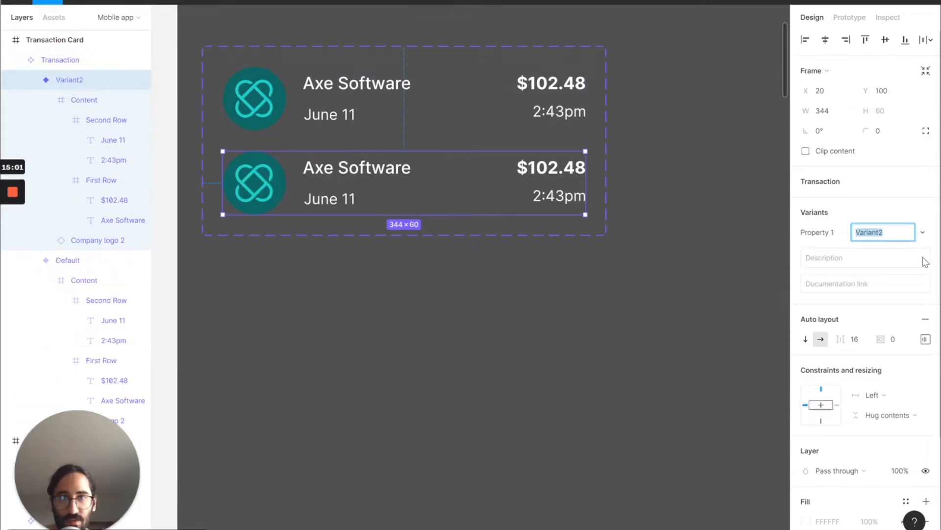
Step: Replace the second variant's logo with an instance of the green Company Logo 3 component
{"action": "left_click", "coordinate": [273, 183]}
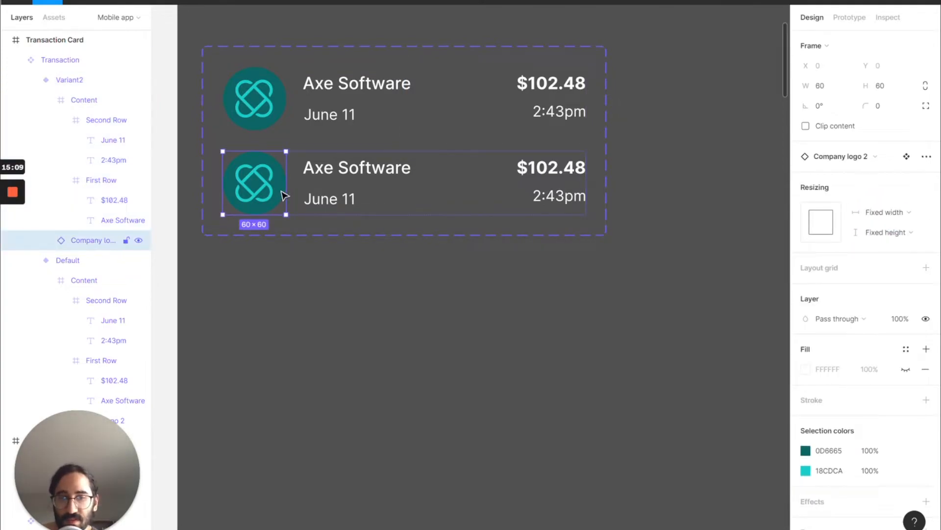
{"action": "key", "text": "Delete"}
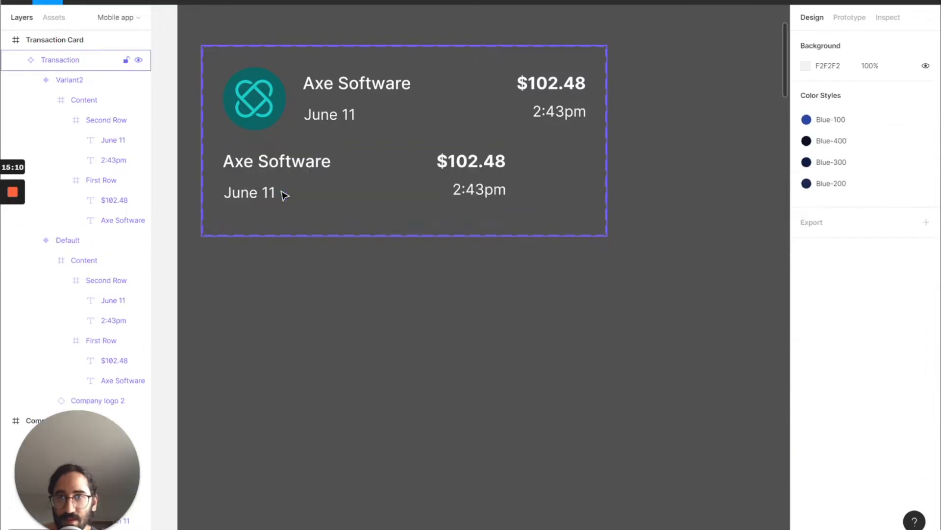
{"action": "left_click", "coordinate": [54, 17]}
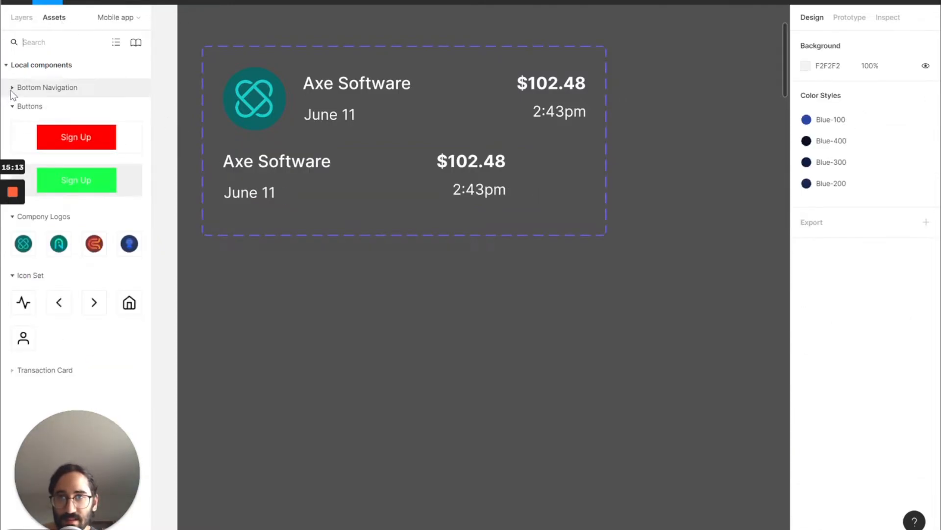
{"action": "left_click", "coordinate": [12, 105]}
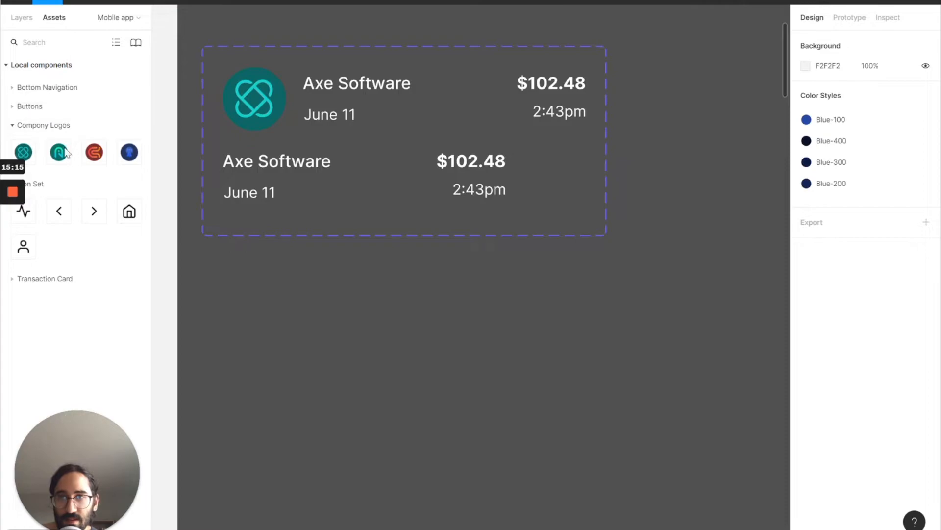
{"action": "left_click_drag", "start_coordinate": [58, 152], "coordinate": [237, 176]}
Step: Move Company Logo 3 out of First Row directly into Variant2 and place it before the Content frame
{"action": "left_click", "coordinate": [22, 19]}
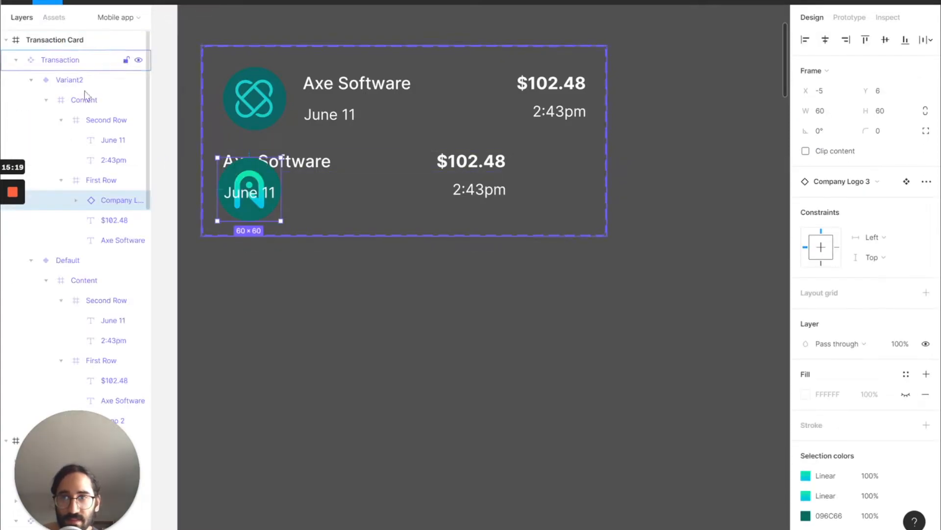
{"action": "left_click_drag", "start_coordinate": [109, 201], "coordinate": [98, 98]}
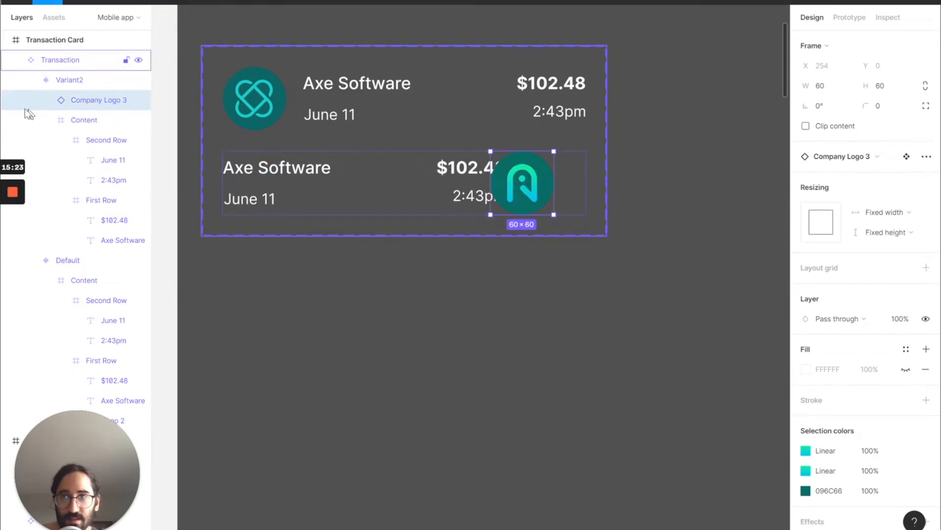
{"action": "left_click_drag", "start_coordinate": [522, 184], "coordinate": [233, 187]}
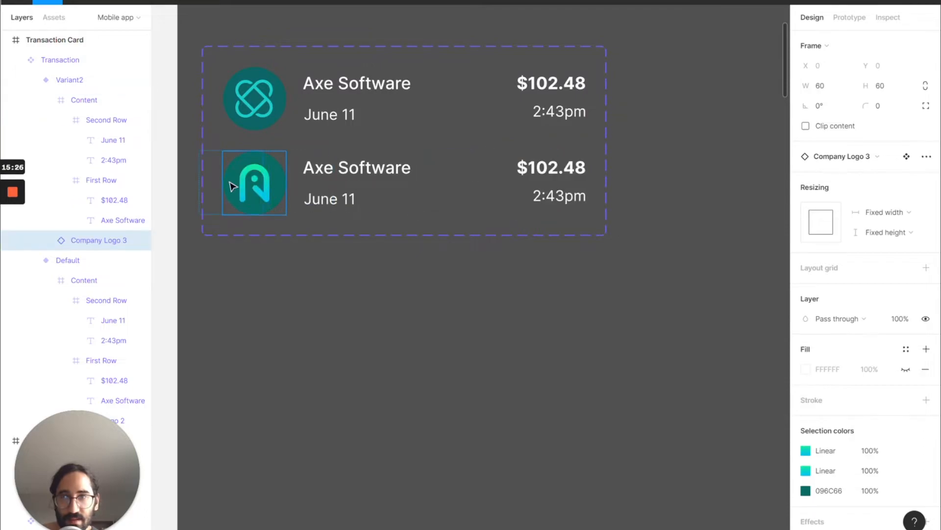
Step: Add a third and a fourth variant to the Transaction component
{"action": "left_click", "coordinate": [479, 271]}
{"action": "left_click", "coordinate": [599, 225]}
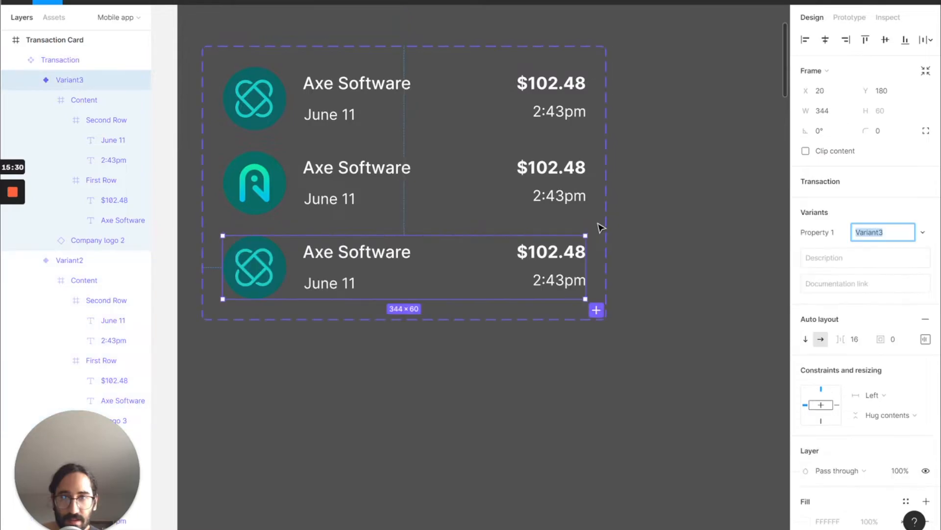
{"action": "left_click", "coordinate": [596, 310]}
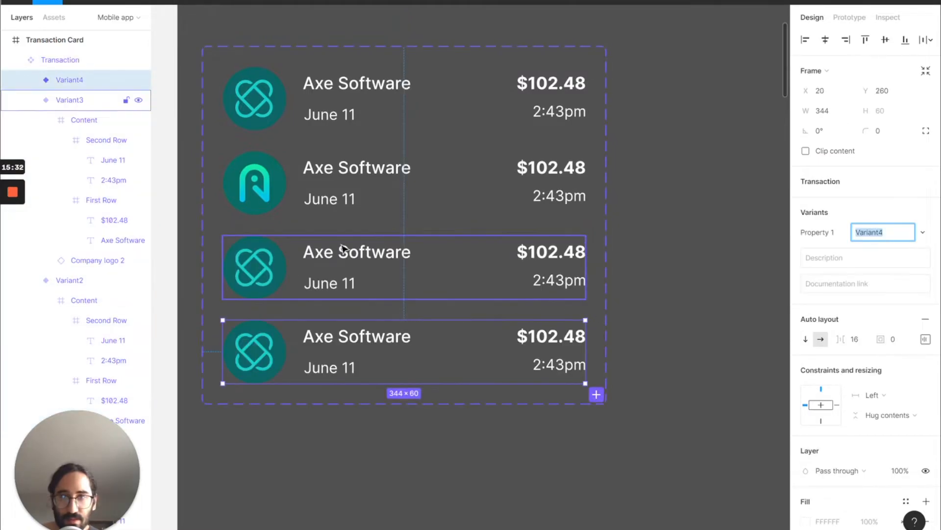
Step: Replace the third variant's logo with the red company logo and the fourth variant's with the blue rocket logo
{"action": "left_click", "coordinate": [51, 19]}
{"action": "double_click", "coordinate": [244, 276]}
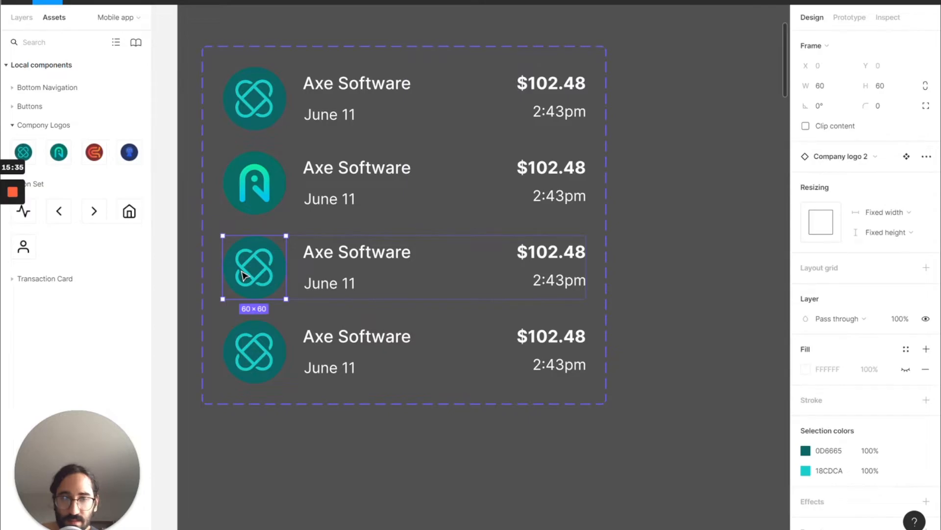
{"action": "key", "text": "Delete"}
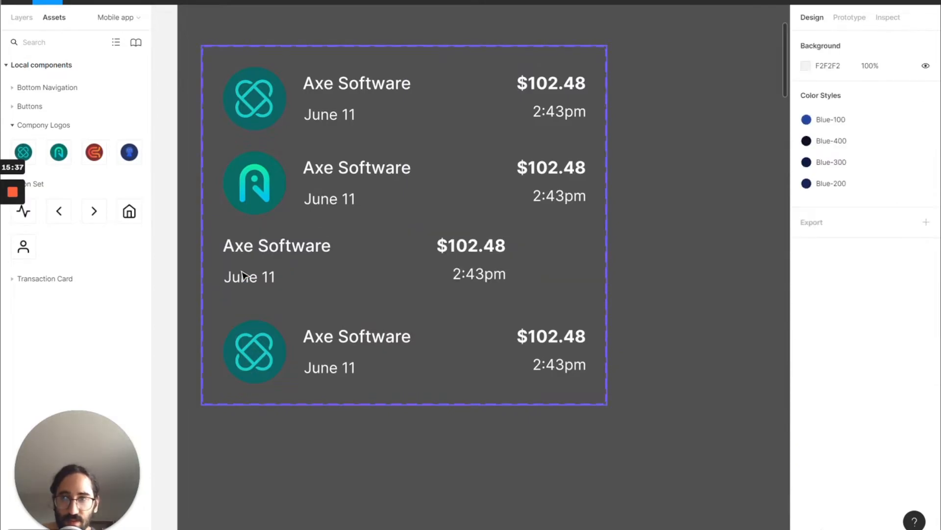
{"action": "left_click", "coordinate": [268, 359]}
{"action": "double_click", "coordinate": [269, 360]}
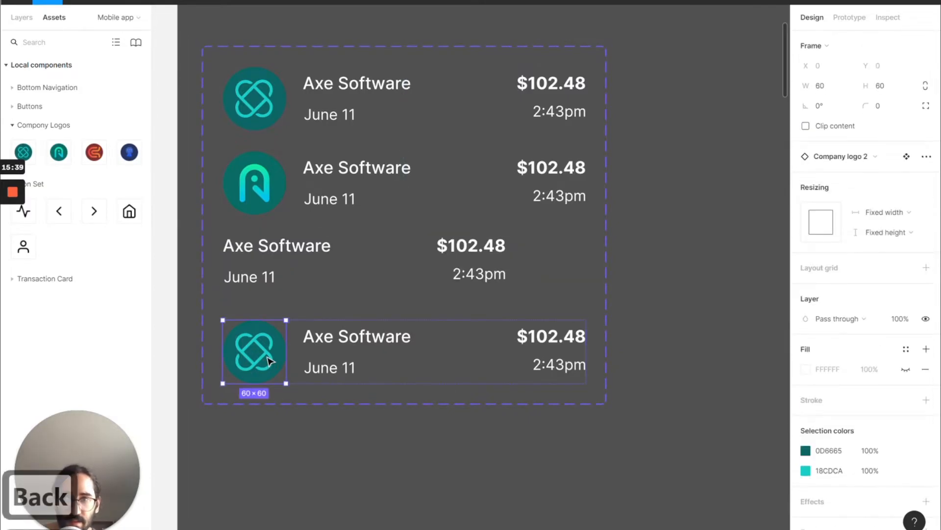
{"action": "key", "text": "Delete"}
{"action": "left_click_drag", "start_coordinate": [94, 152], "coordinate": [288, 257]}
{"action": "left_click_drag", "start_coordinate": [129, 152], "coordinate": [298, 349]}
Step: Move the blue rocket logo out of the Content frame directly into Variant4 and place it before the text
{"action": "left_click", "coordinate": [31, 18]}
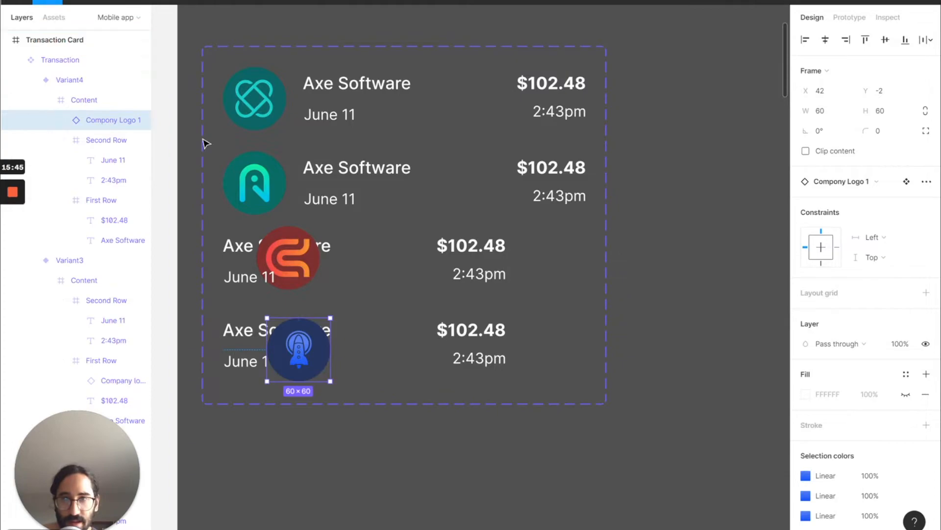
{"action": "left_click", "coordinate": [238, 254]}
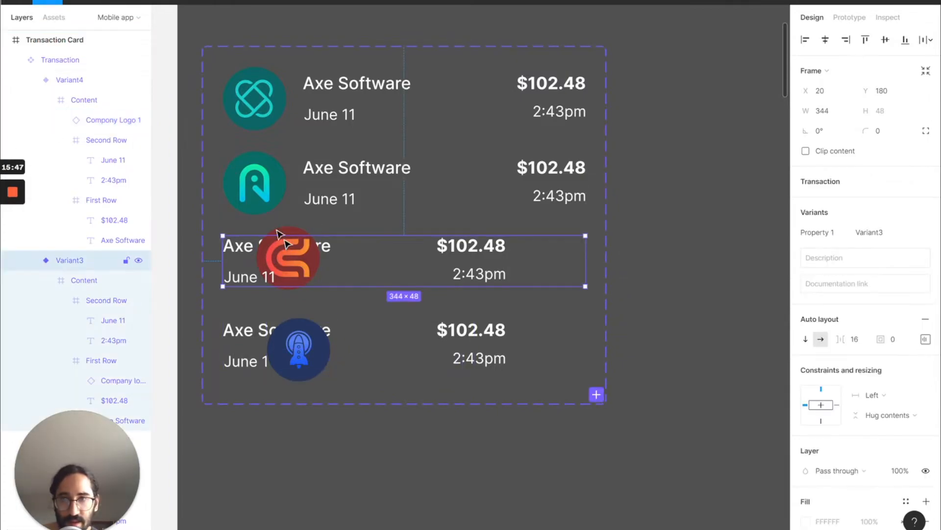
{"action": "left_click_drag", "start_coordinate": [110, 120], "coordinate": [86, 99]}
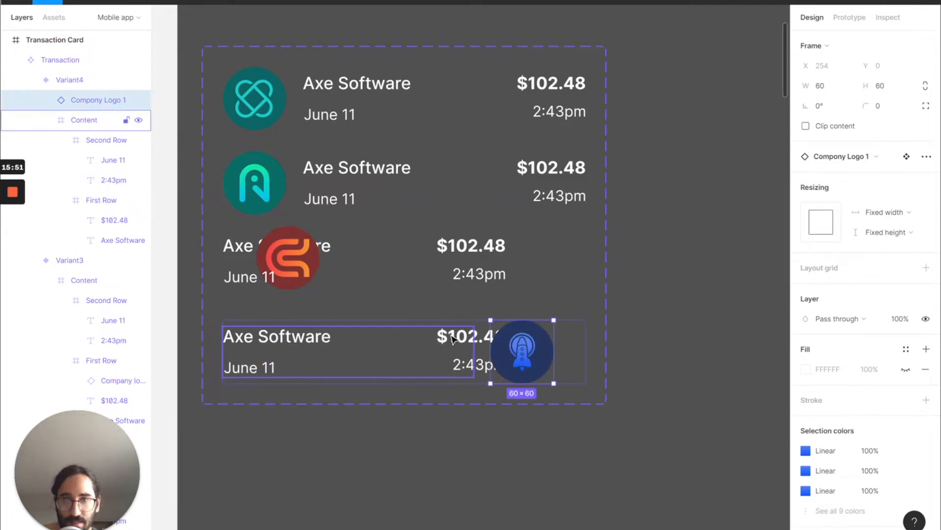
{"action": "key", "text": "ctrl+z"}
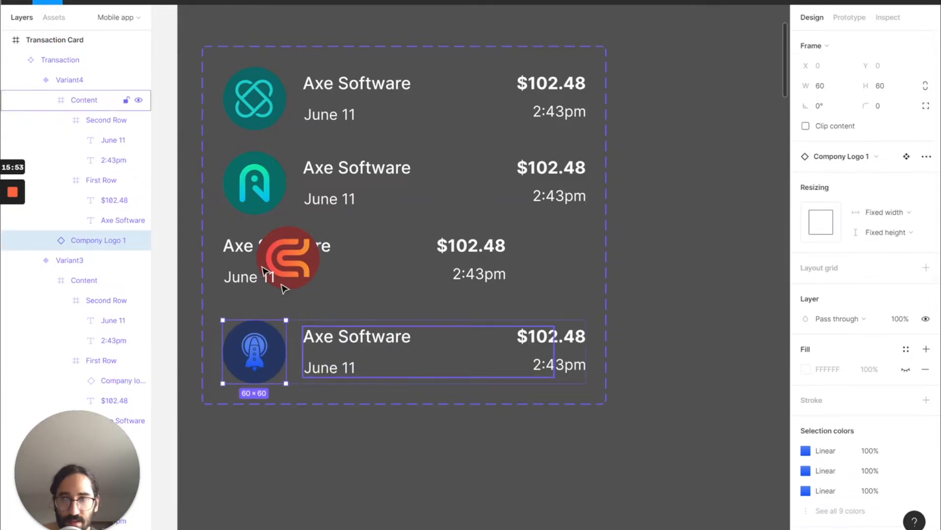
Step: Move the red company logo out of Variant3's first row and place it directly inside the variant, ahead of its text content
{"action": "left_click", "coordinate": [278, 253]}
{"action": "left_click", "coordinate": [279, 254]}
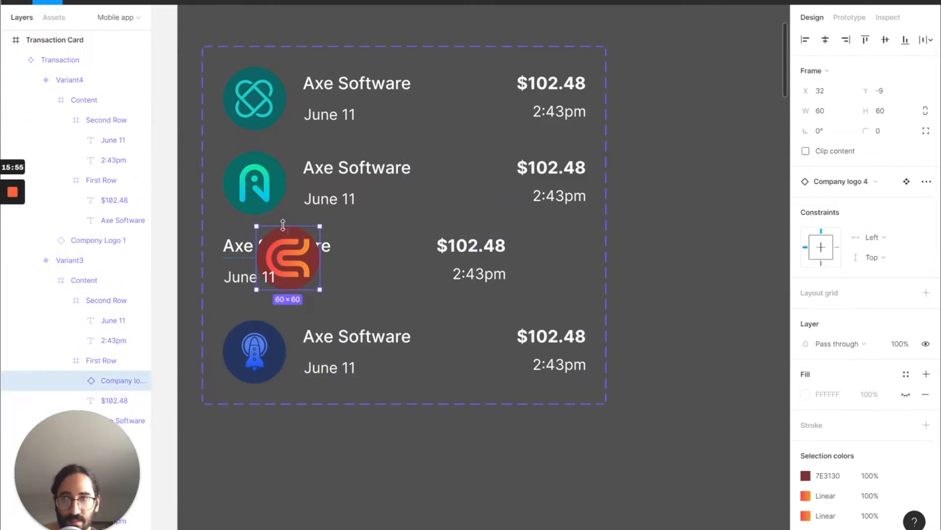
{"action": "left_click_drag", "start_coordinate": [114, 380], "coordinate": [118, 270]}
{"action": "left_click_drag", "start_coordinate": [525, 248], "coordinate": [299, 253]}
{"action": "left_click", "coordinate": [717, 252]}
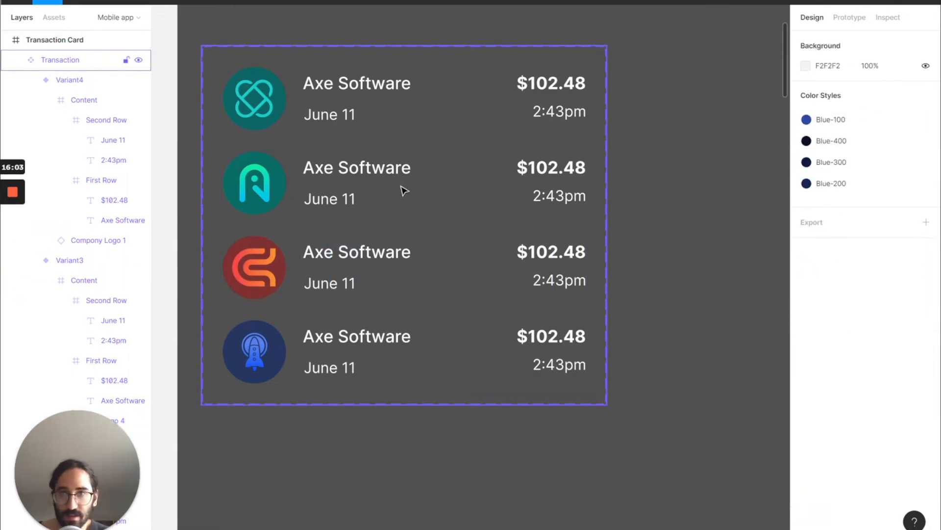
{"action": "left_click", "coordinate": [294, 123]}
{"action": "left_click", "coordinate": [300, 124]}
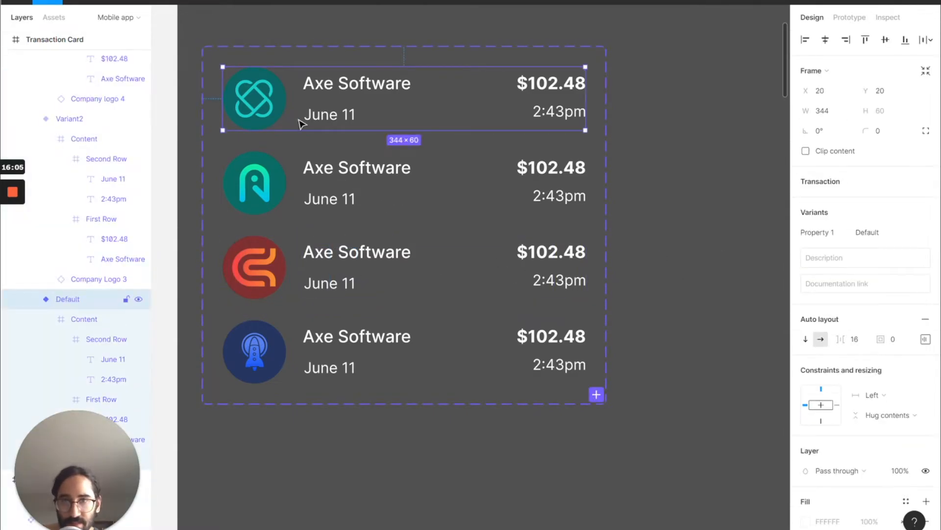
{"action": "left_click", "coordinate": [723, 232]}
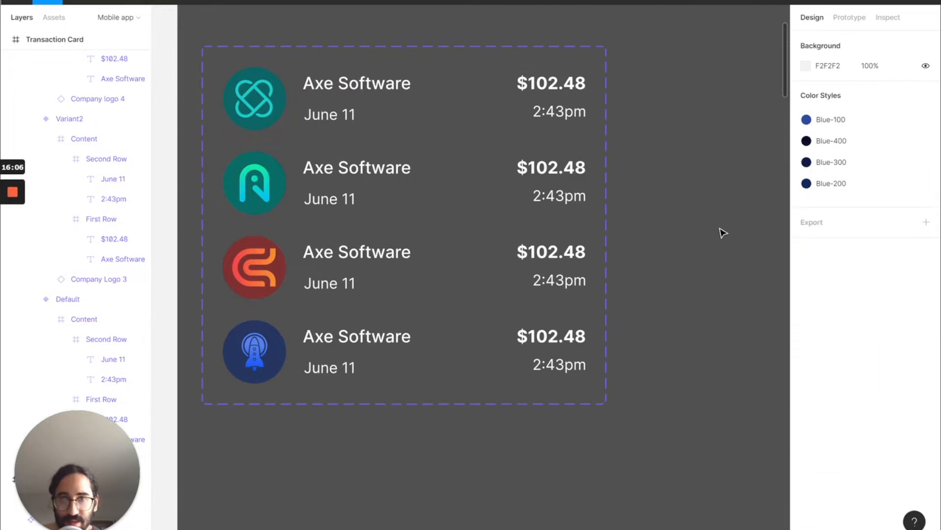
Step: Change the amount in the second transaction variant to $105.48
{"action": "left_click", "coordinate": [558, 175]}
{"action": "left_click", "coordinate": [553, 168]}
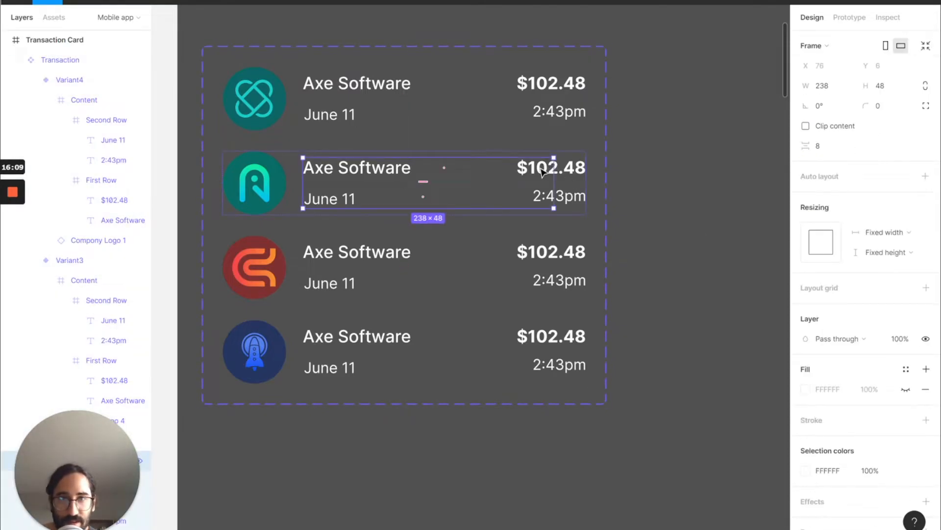
{"action": "left_click", "coordinate": [544, 169]}
{"action": "double_click", "coordinate": [545, 169]}
{"action": "left_click", "coordinate": [558, 169]}
{"action": "key", "text": "BackSpace"}
{"action": "type", "text": "5"}
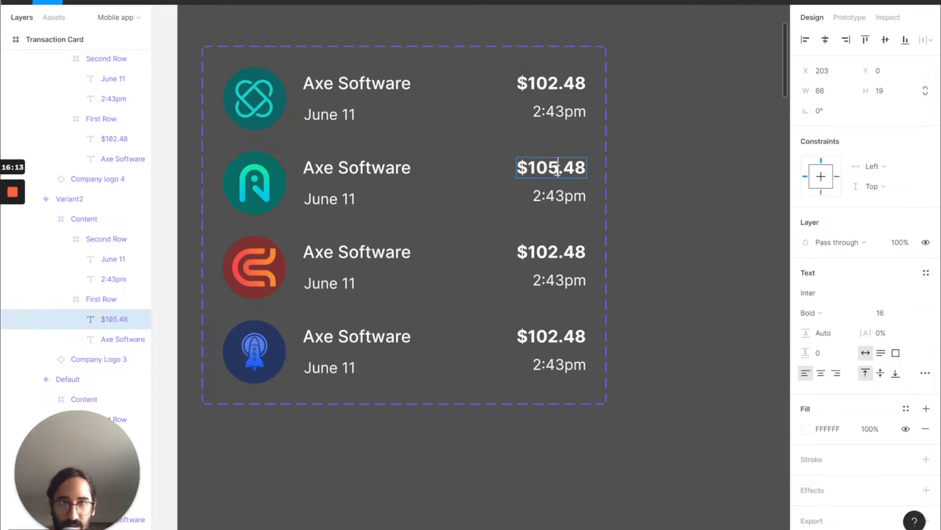
Step: Change the amounts in the third and fourth transaction variants to $103.48 and $101.48
{"action": "left_click", "coordinate": [558, 251]}
{"action": "key", "text": "BackSpace"}
{"action": "type", "text": "3"}
{"action": "left_click", "coordinate": [548, 336]}
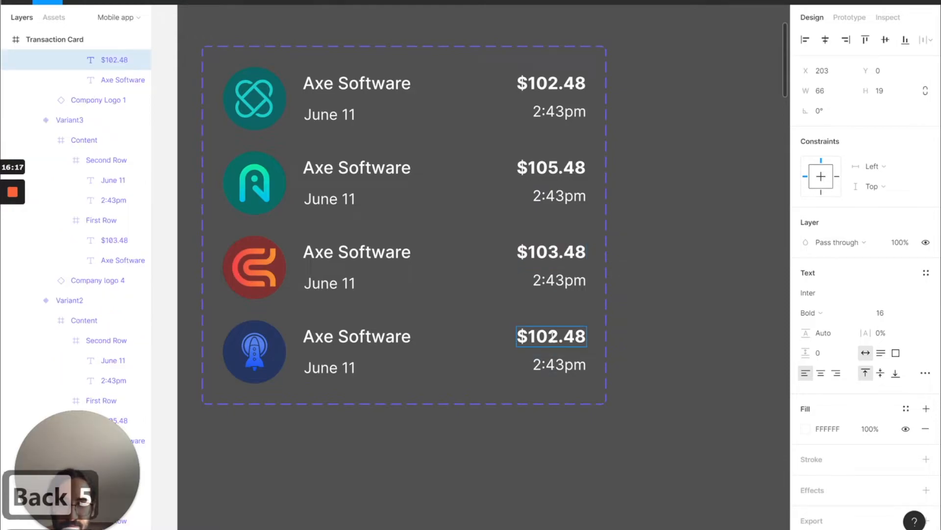
{"action": "key", "text": "BackSpace"}
{"action": "type", "text": "1"}
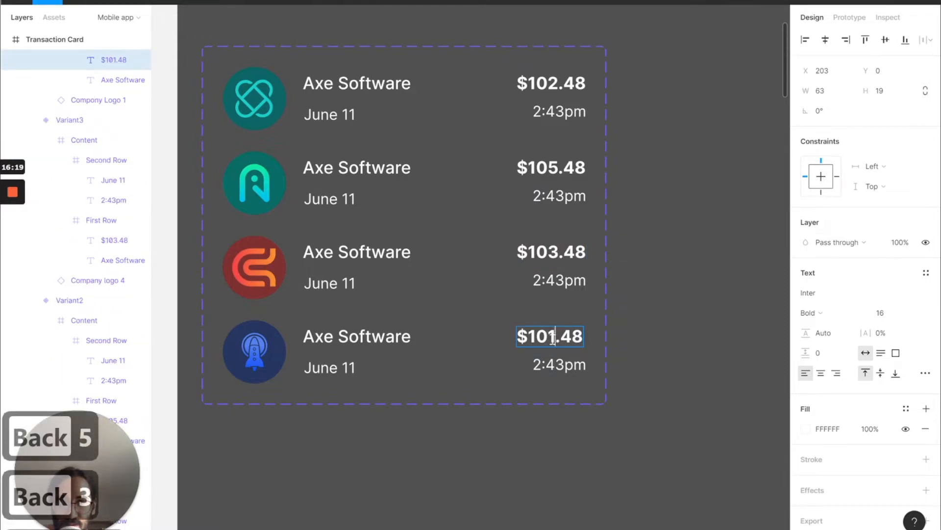
{"action": "key", "text": "Escape"}
{"action": "left_click", "coordinate": [659, 310]}
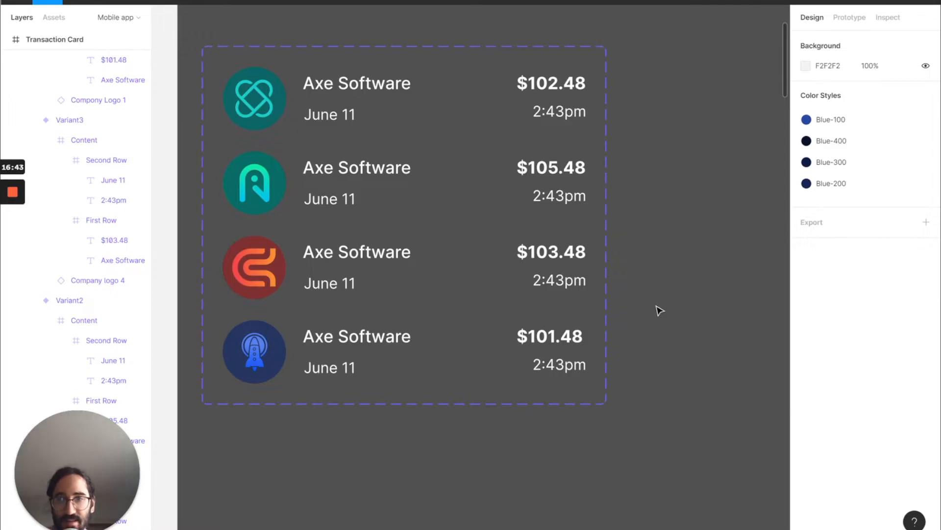
Step: Rename the variant property of the Transaction component set to Company
{"action": "scroll", "coordinate": [475, 281], "scroll_direction": "down", "scroll_amount": 5}
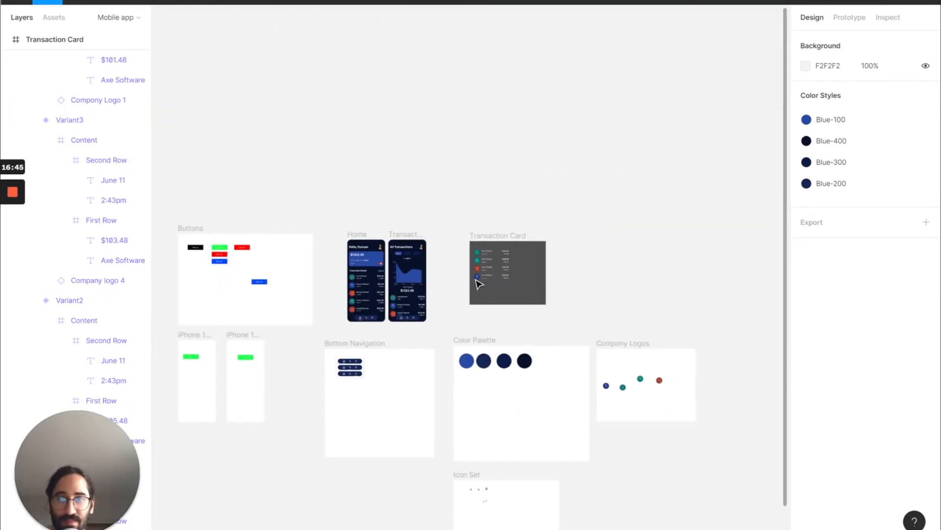
{"action": "scroll", "coordinate": [601, 252], "scroll_direction": "up", "scroll_amount": 6}
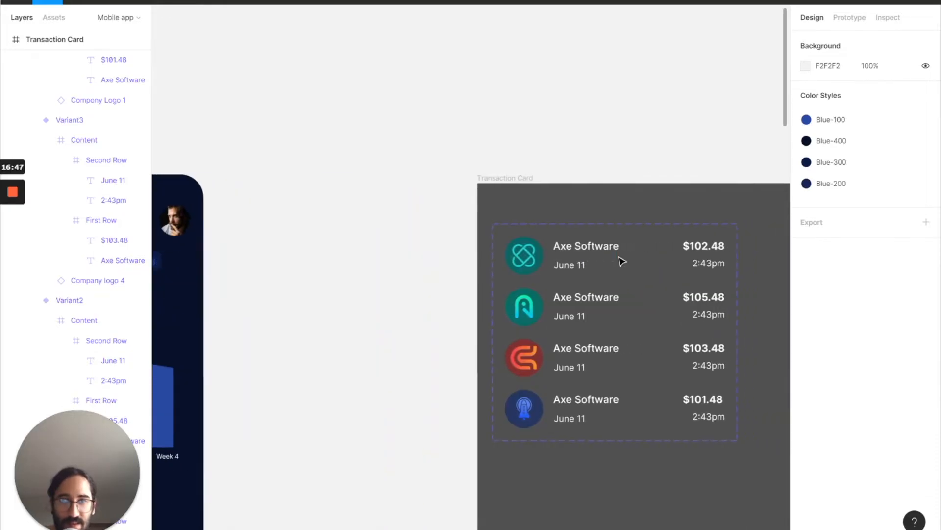
{"action": "left_click", "coordinate": [561, 262]}
{"action": "scroll", "coordinate": [564, 263], "scroll_direction": "up", "scroll_amount": 3}
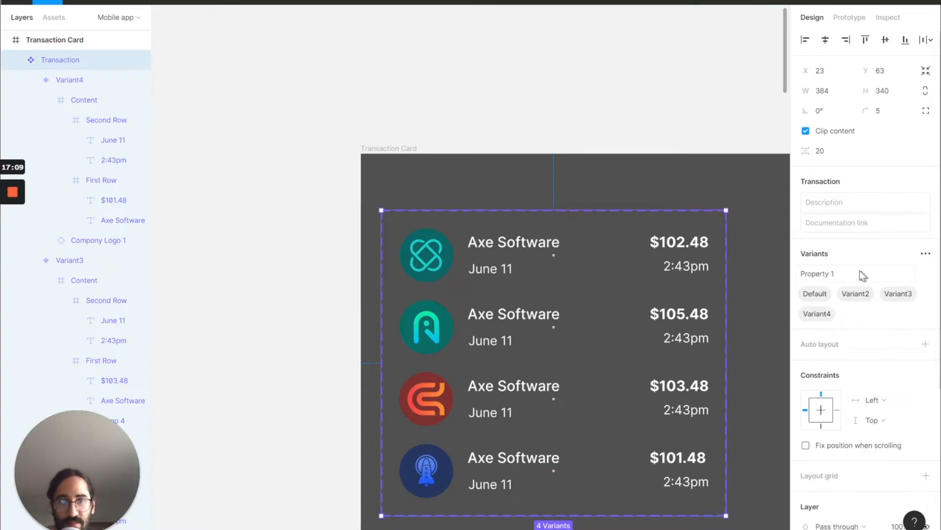
{"action": "left_click", "coordinate": [840, 273]}
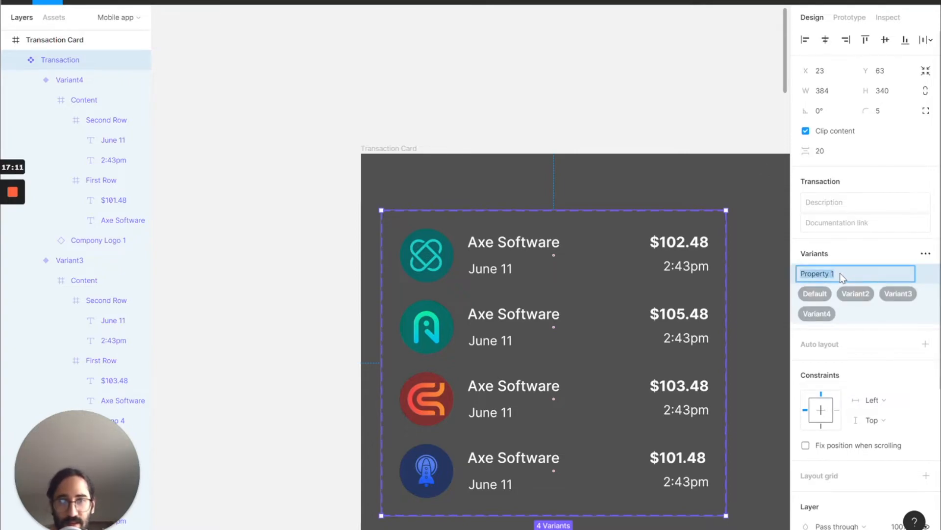
{"action": "type", "text": "Compa"}
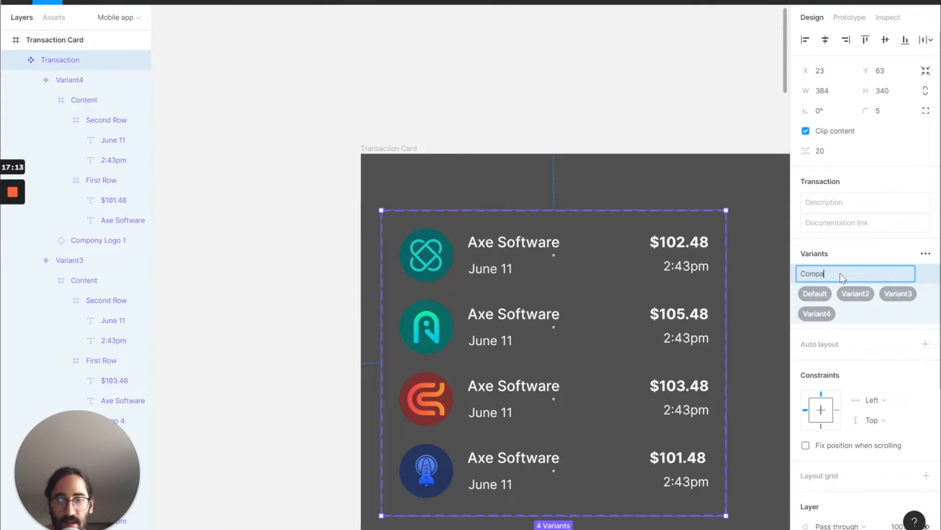
{"action": "type", "text": "ny name"}
{"action": "key", "text": "Return"}
{"action": "left_click", "coordinate": [841, 276]}
{"action": "double_click", "coordinate": [841, 275]}
{"action": "triple_click", "coordinate": [838, 272]}
{"action": "type", "text": "Company"}
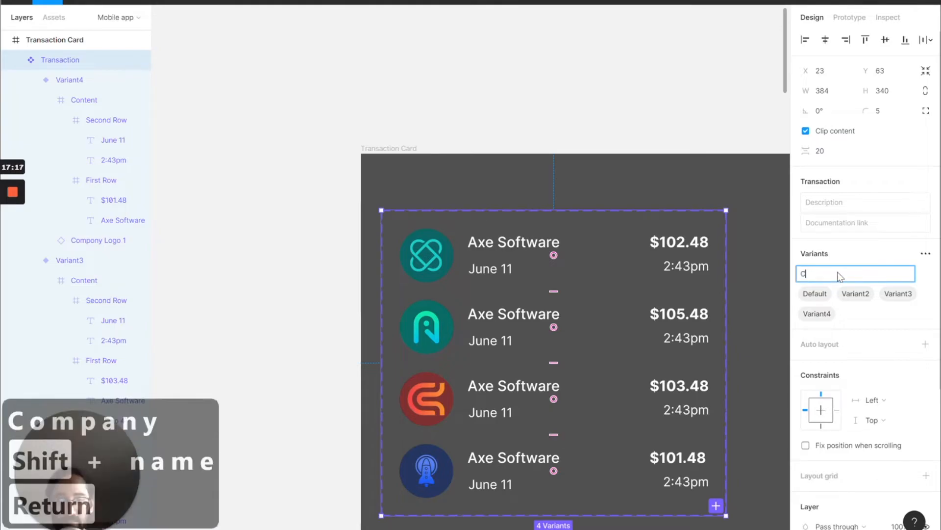
{"action": "key", "text": "Return"}
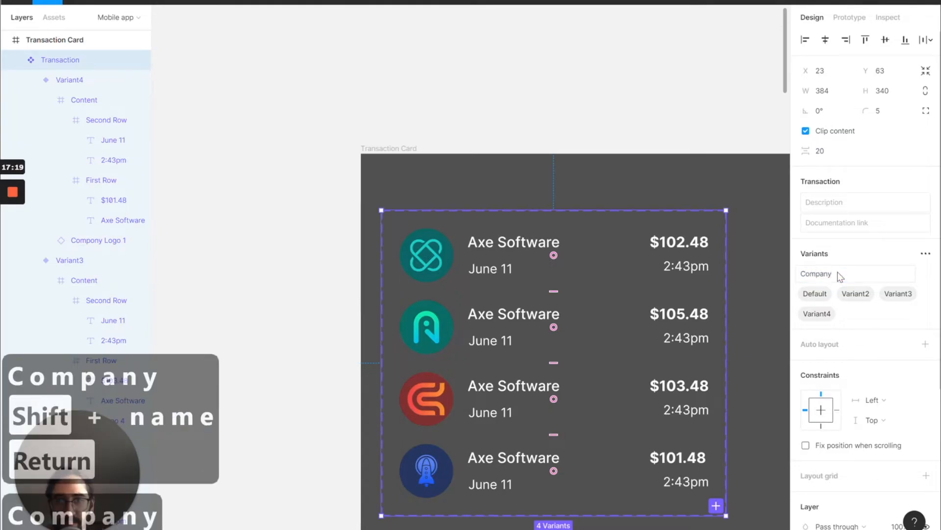
{"action": "left_click", "coordinate": [525, 150]}
{"action": "double_click", "coordinate": [494, 269]}
{"action": "left_click", "coordinate": [483, 322]}
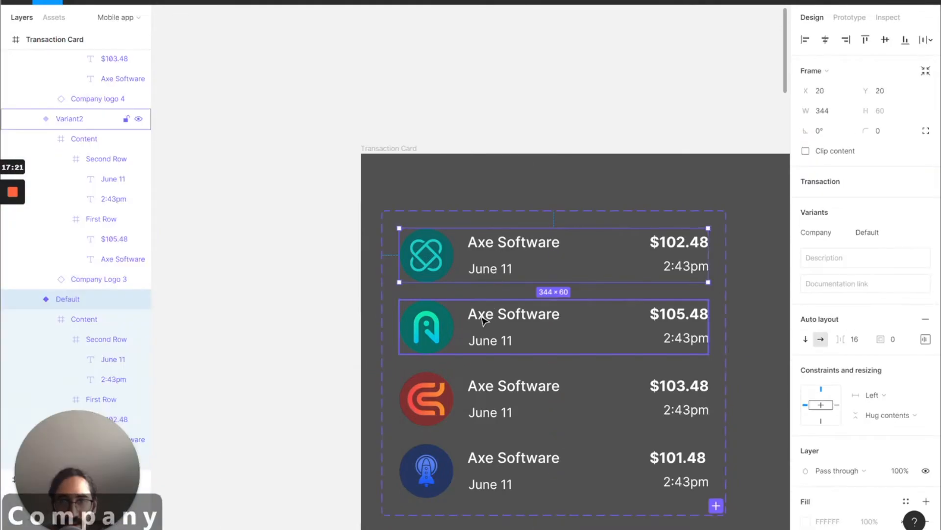
{"action": "left_click", "coordinate": [526, 178]}
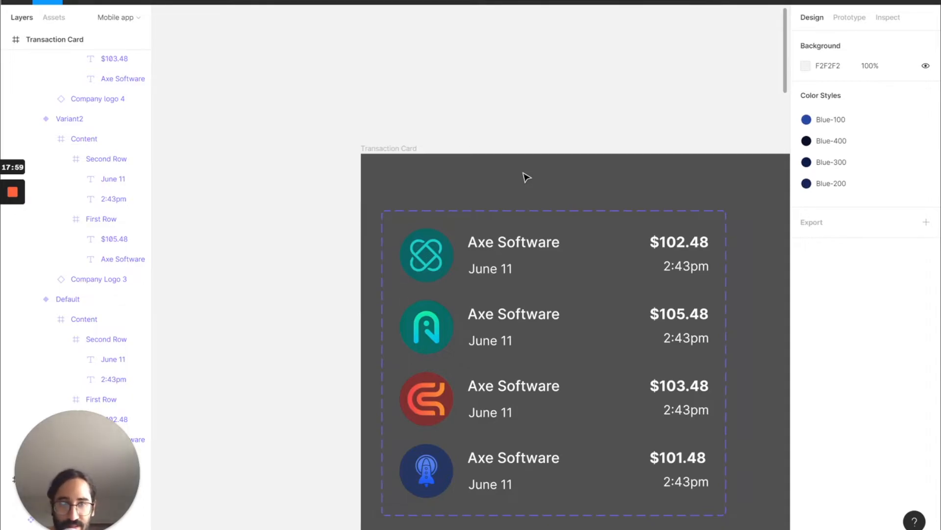
{"action": "double_click", "coordinate": [551, 251]}
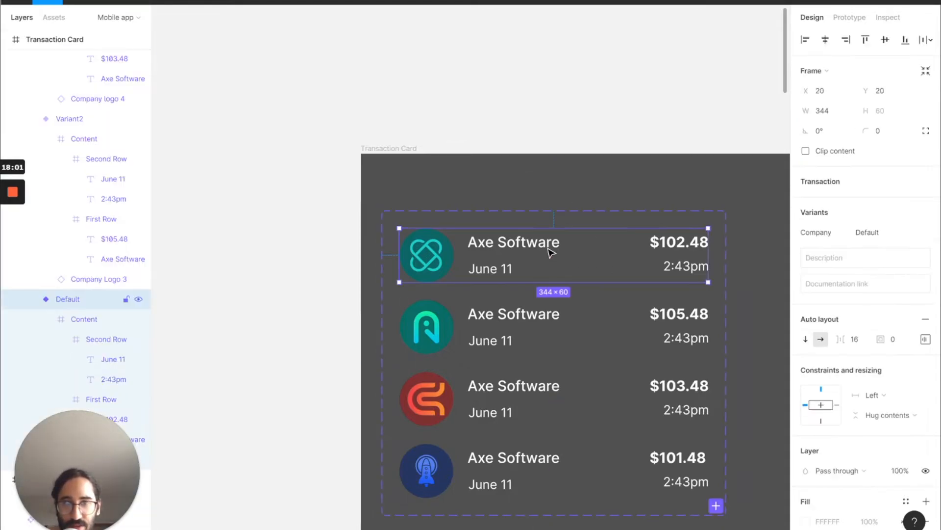
{"action": "left_click", "coordinate": [485, 181]}
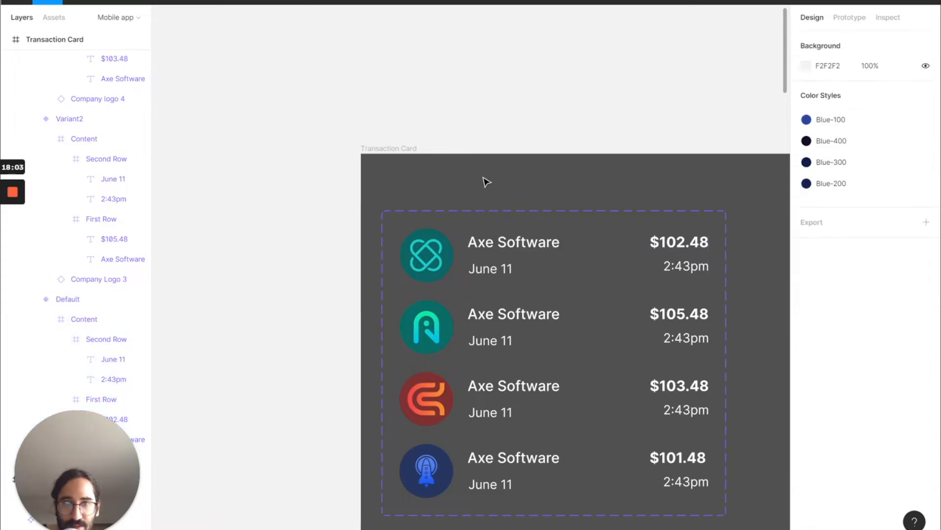
{"action": "left_click", "coordinate": [493, 216]}
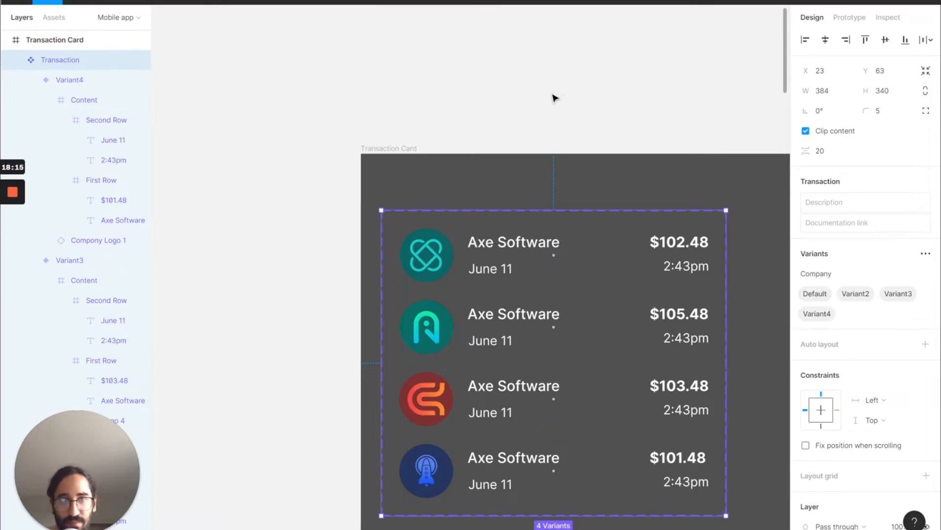
Step: Set the Company property value of the first transaction variant to Axe Software
{"action": "left_click", "coordinate": [547, 162]}
{"action": "left_click", "coordinate": [488, 253]}
{"action": "left_click", "coordinate": [487, 254]}
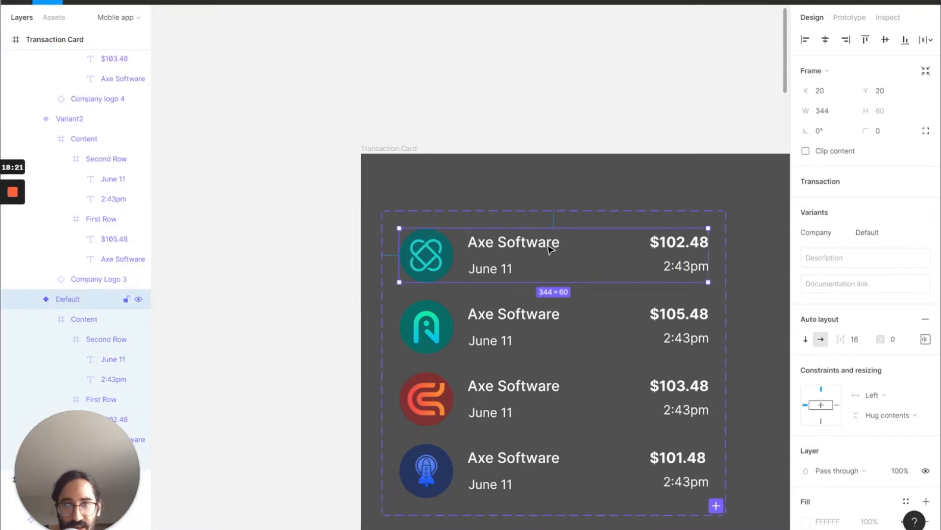
{"action": "left_click", "coordinate": [861, 232]}
{"action": "type", "text": "Axe Sof"}
{"action": "key", "text": "BackSpace"}
{"action": "type", "text": "ftware"}
{"action": "key", "text": "Return"}
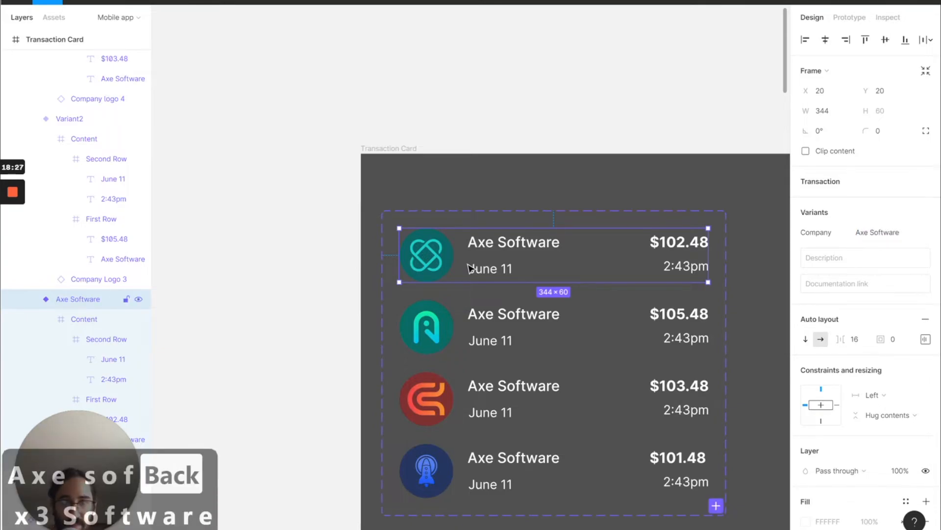
Step: Change the company name text in the fourth transaction variant, with the rocket logo, to Rocket Software
{"action": "scroll", "coordinate": [379, 263], "scroll_direction": "left", "scroll_amount": 15}
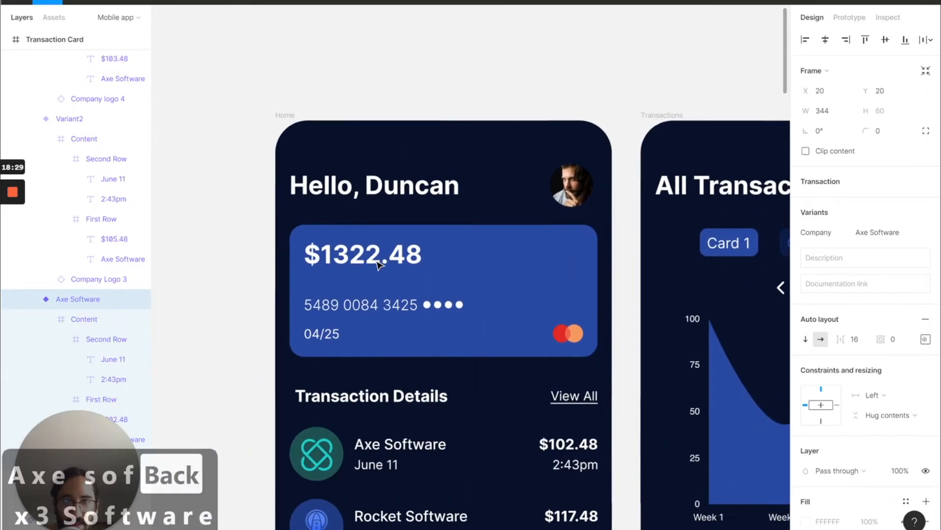
{"action": "scroll", "coordinate": [685, 353], "scroll_direction": "right", "scroll_amount": 15}
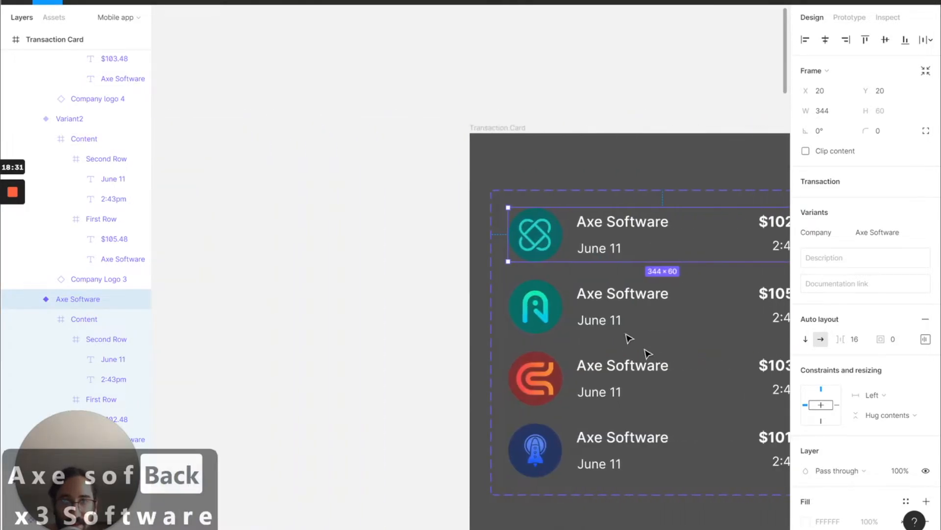
{"action": "double_click", "coordinate": [606, 440]}
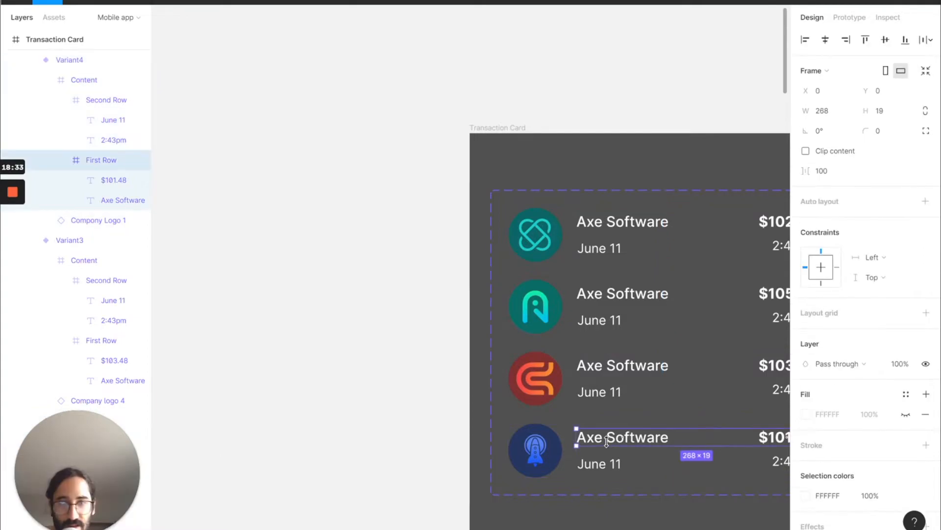
{"action": "left_click", "coordinate": [607, 440]}
{"action": "double_click", "coordinate": [606, 440]}
{"action": "type", "text": "Rocket Software"}
{"action": "key", "text": "Escape"}
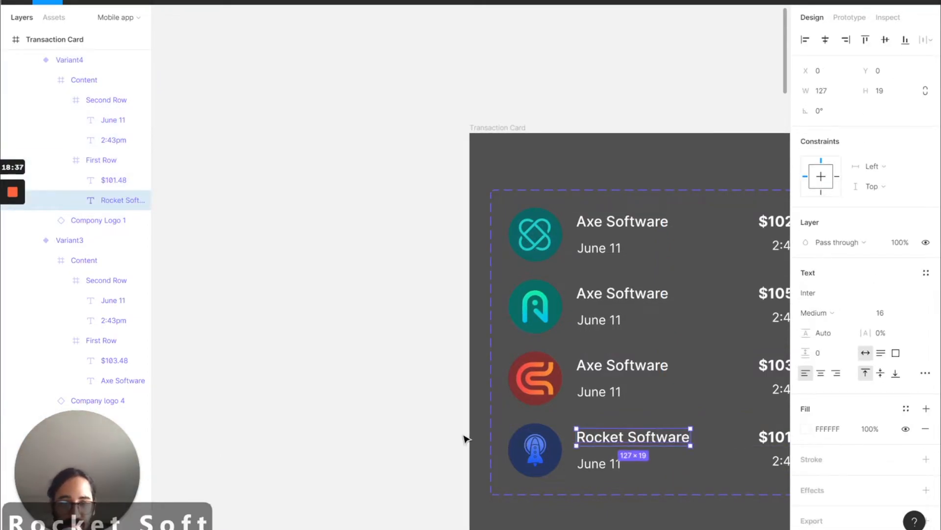
Step: Check which company name goes with each logo in the Home screen's transaction list
{"action": "scroll", "coordinate": [352, 433], "scroll_direction": "right", "scroll_amount": 3}
{"action": "scroll", "coordinate": [352, 433], "scroll_direction": "left", "scroll_amount": 10}
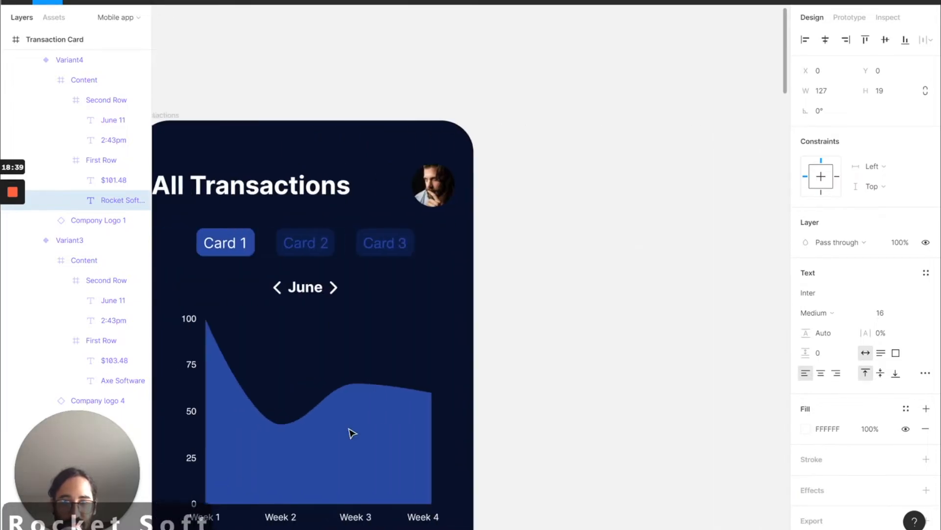
{"action": "scroll", "coordinate": [352, 433], "scroll_direction": "down", "scroll_amount": 5}
{"action": "scroll", "coordinate": [352, 433], "scroll_direction": "left", "scroll_amount": 8}
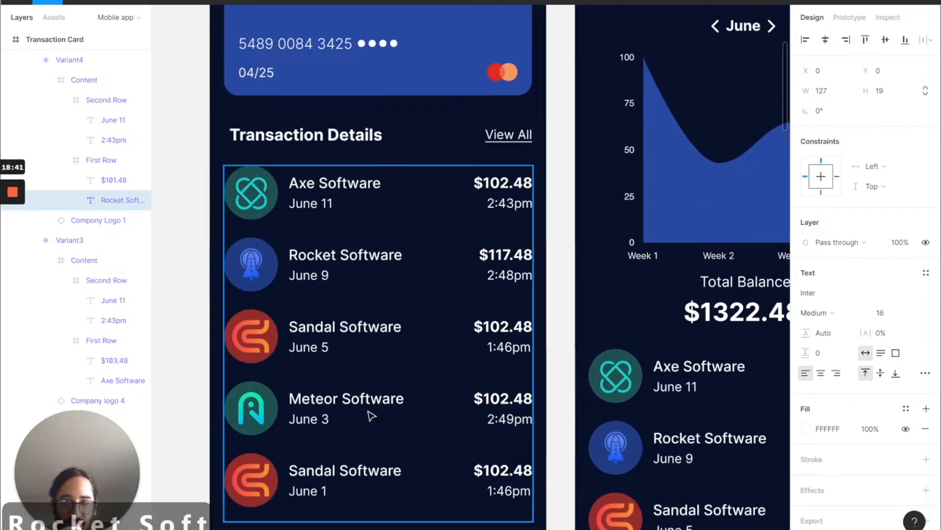
{"action": "scroll", "coordinate": [371, 416], "scroll_direction": "right", "scroll_amount": 7}
{"action": "scroll", "coordinate": [371, 416], "scroll_direction": "left", "scroll_amount": 5}
{"action": "scroll", "coordinate": [371, 416], "scroll_direction": "right", "scroll_amount": 6}
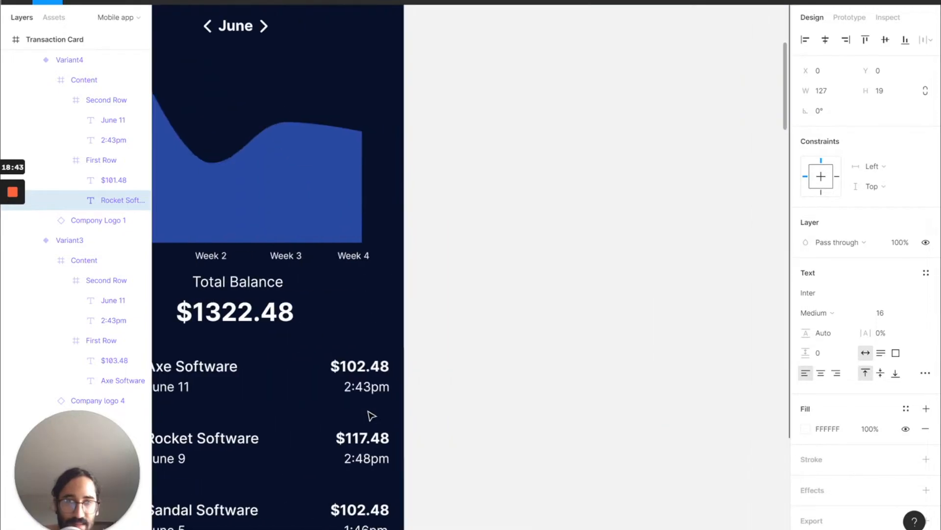
{"action": "scroll", "coordinate": [371, 415], "scroll_direction": "right", "scroll_amount": 10}
{"action": "scroll", "coordinate": [371, 416], "scroll_direction": "up", "scroll_amount": 2}
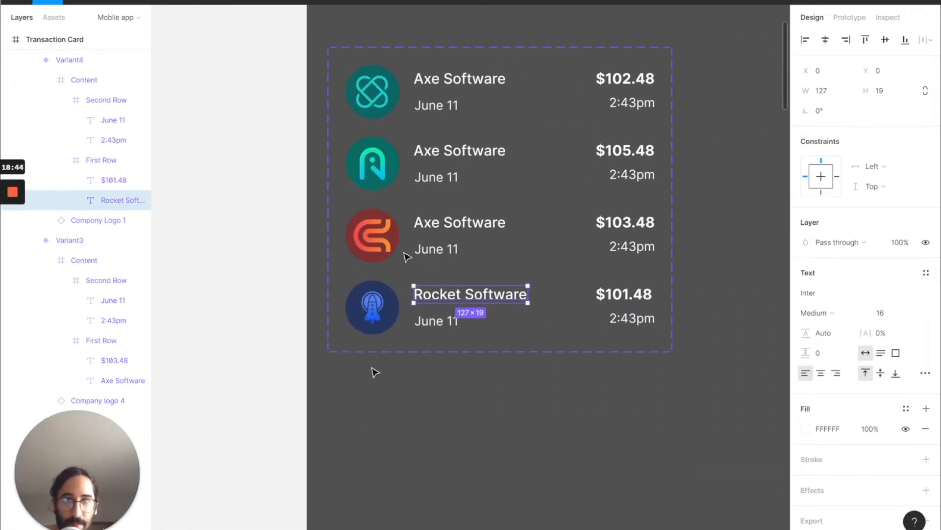
Step: Change the company name text in the second transaction variant to Meteor Software
{"action": "left_click", "coordinate": [438, 148]}
{"action": "left_click", "coordinate": [440, 155]}
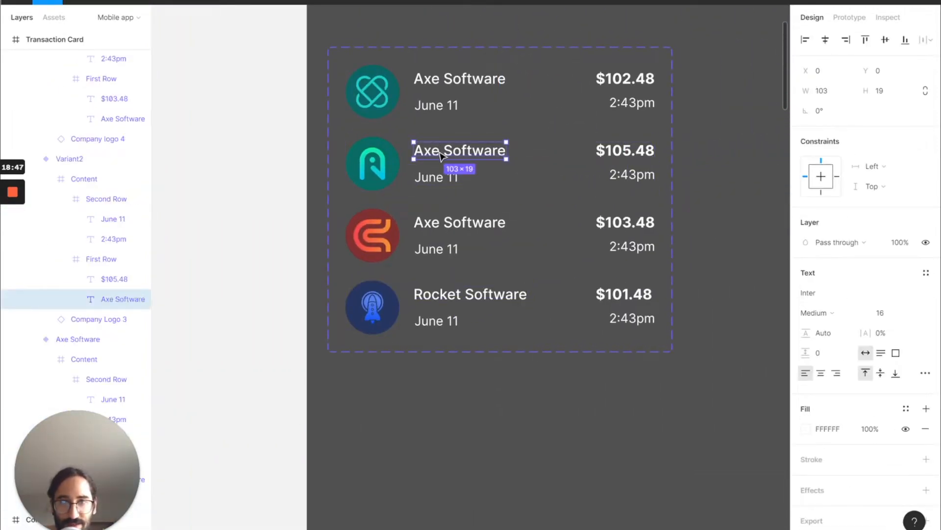
{"action": "double_click", "coordinate": [439, 152]}
{"action": "type", "text": "Mete"}
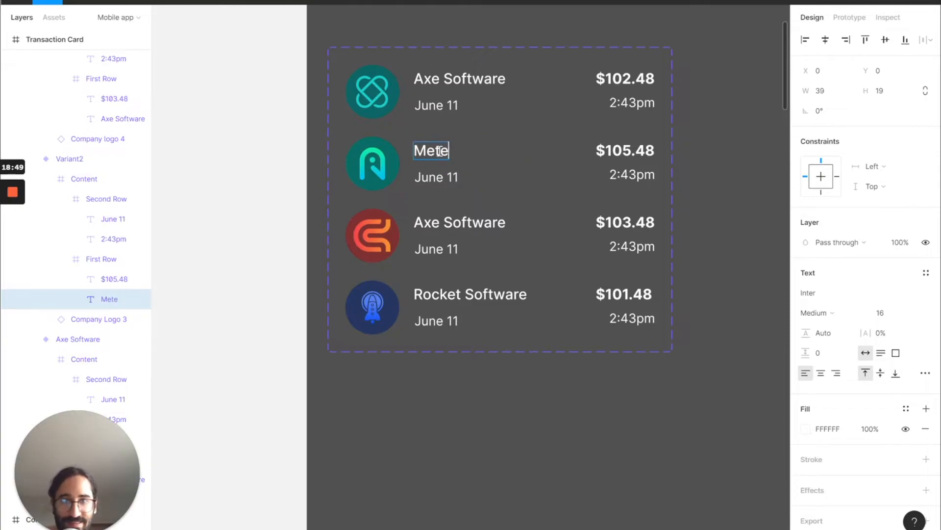
{"action": "type", "text": "or Software"}
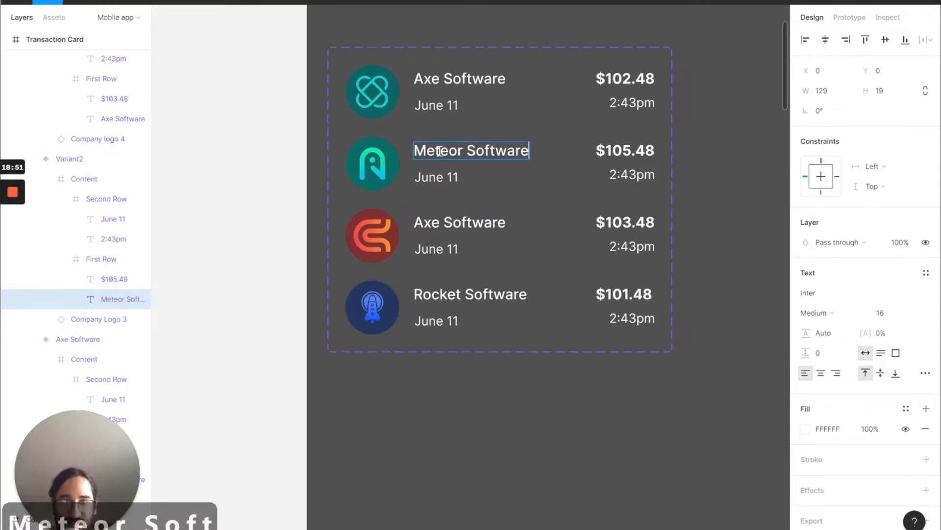
Step: Change the company name text in the third transaction variant, with the red and orange logo, to Sandal Software
{"action": "double_click", "coordinate": [442, 226]}
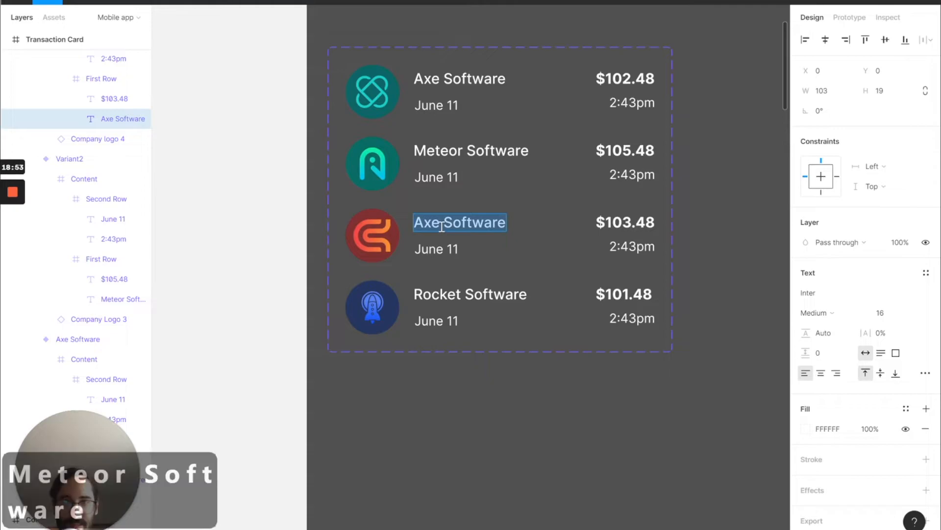
{"action": "type", "text": "Sandal Software"}
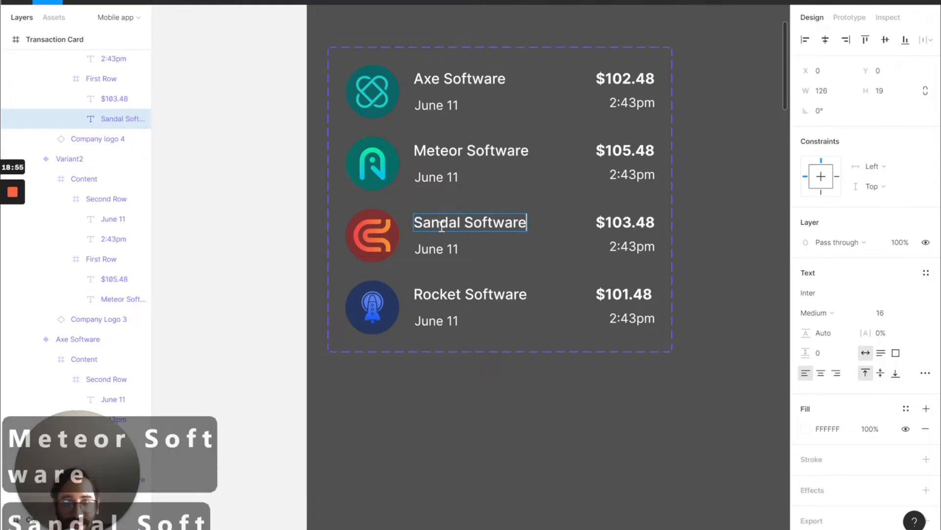
{"action": "key", "text": "Escape"}
{"action": "left_click", "coordinate": [423, 398]}
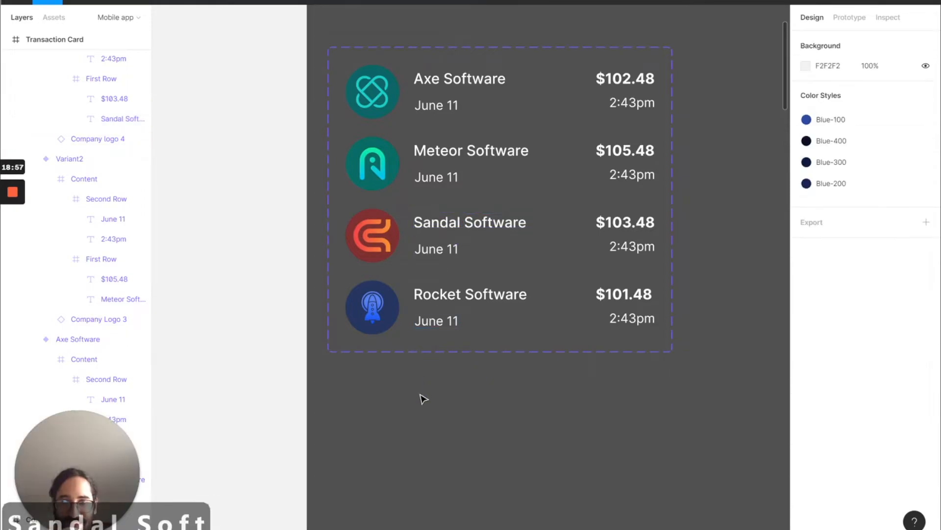
{"action": "scroll", "coordinate": [423, 399], "scroll_direction": "up", "scroll_amount": 1}
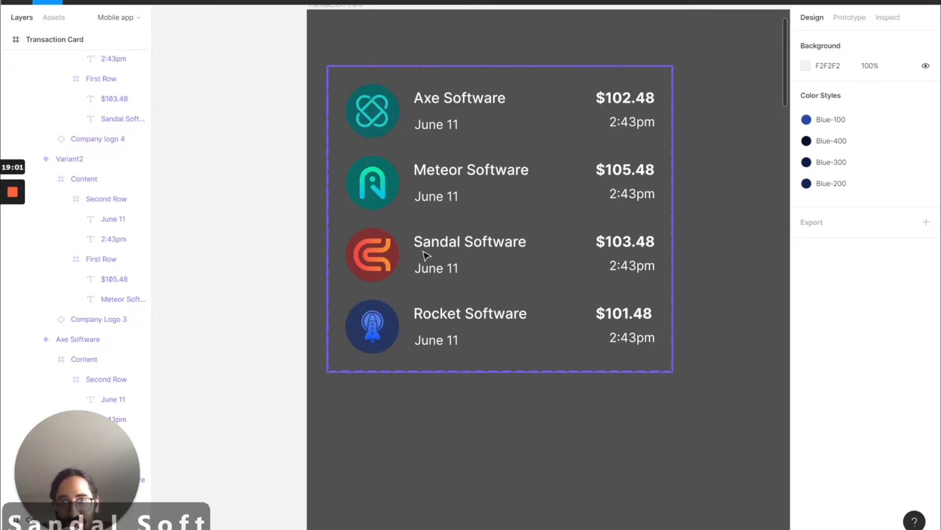
Step: Set the Company property value of the second transaction variant to Meteor
{"action": "left_click", "coordinate": [434, 120]}
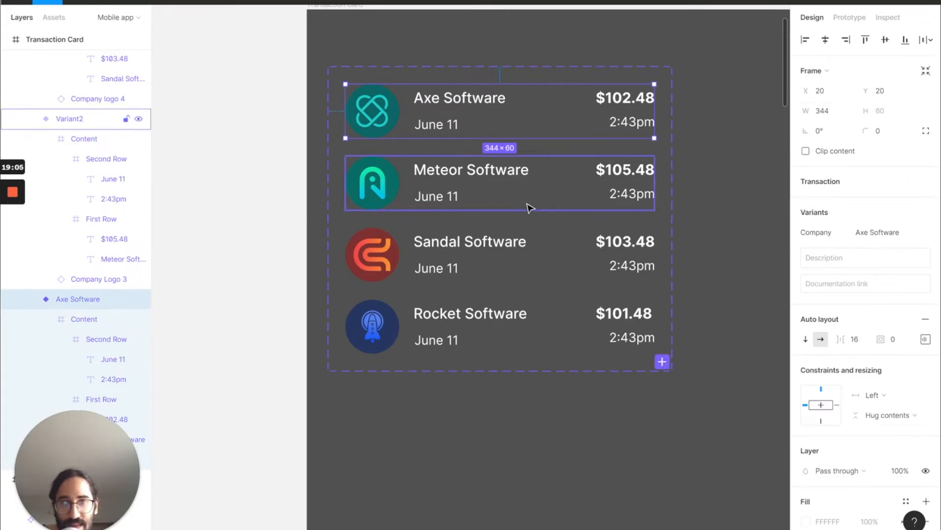
{"action": "left_click", "coordinate": [502, 187]}
{"action": "left_click", "coordinate": [882, 235]}
{"action": "type", "text": "Meteor"}
{"action": "key", "text": "Return"}
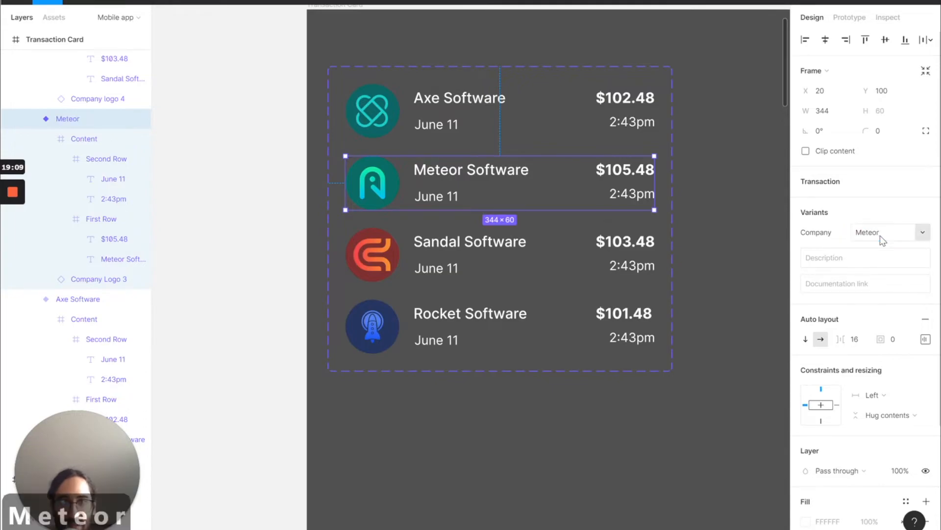
Step: Shorten the Company property value of the first transaction variant to Axe
{"action": "left_click", "coordinate": [463, 115]}
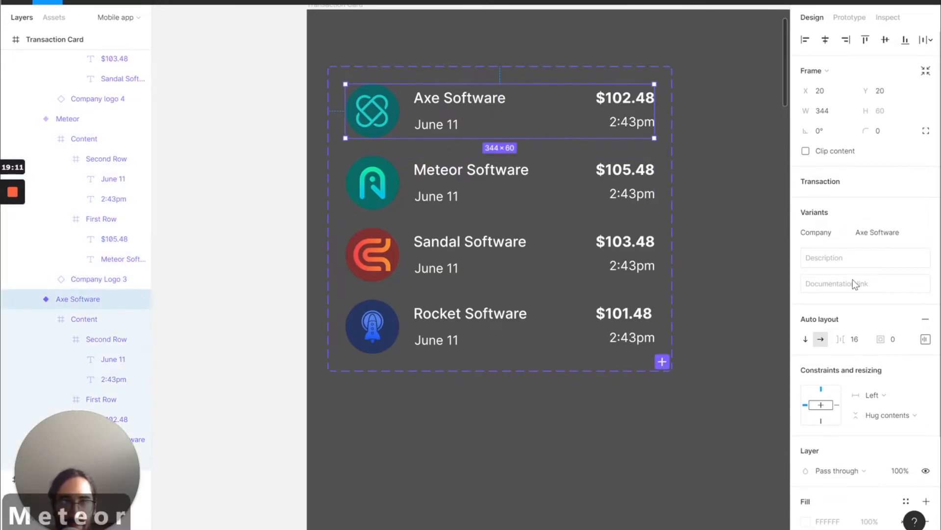
{"action": "left_click", "coordinate": [878, 234]}
{"action": "key", "text": "Return"}
{"action": "left_click", "coordinate": [880, 237]}
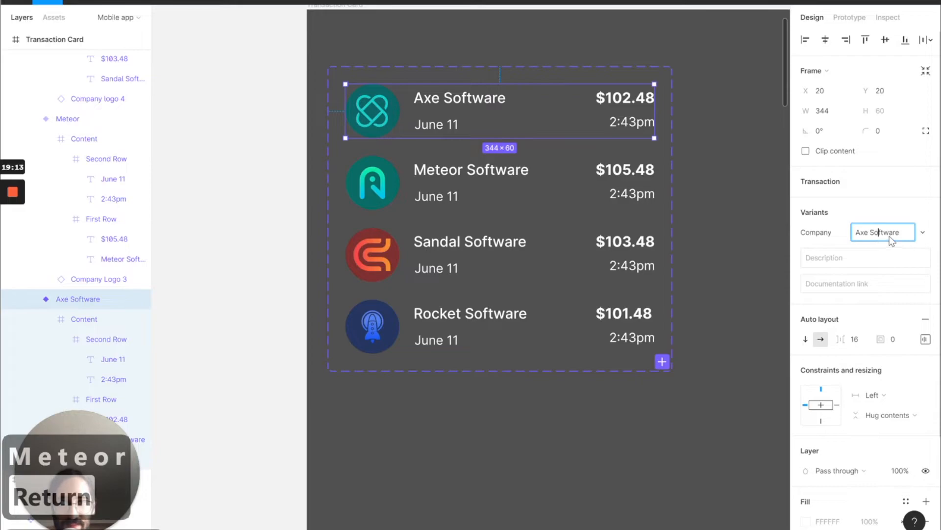
{"action": "type", "text": "Axe Soft"}
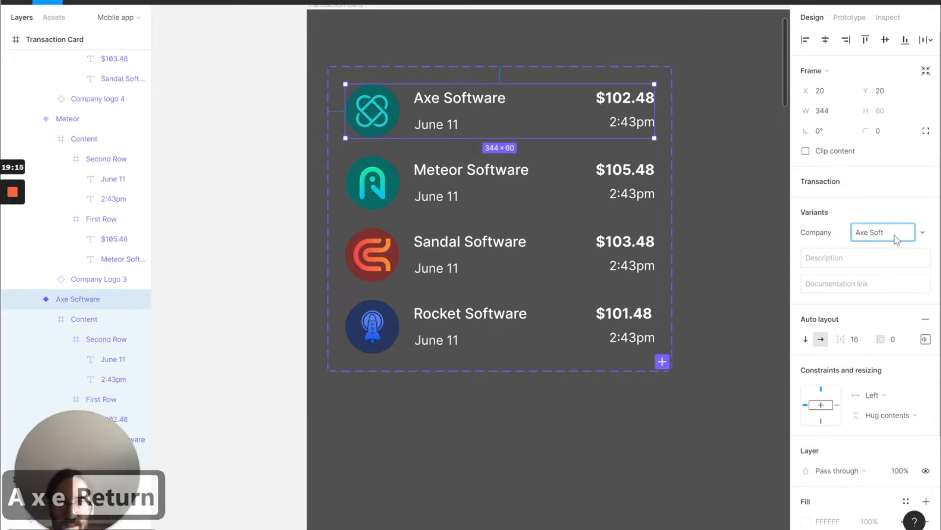
{"action": "key", "text": "Return"}
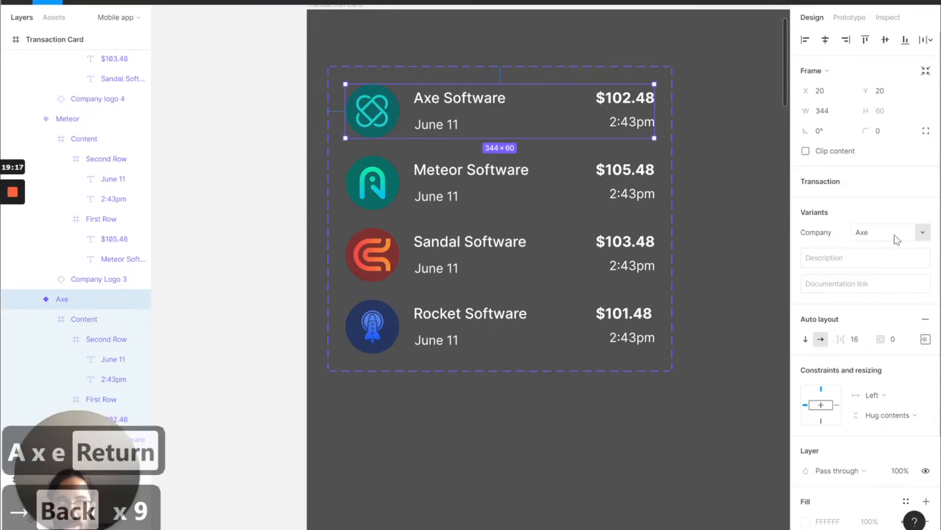
Step: Set the Company property value of the Sandal Software variant to Sandal
{"action": "double_click", "coordinate": [500, 245]}
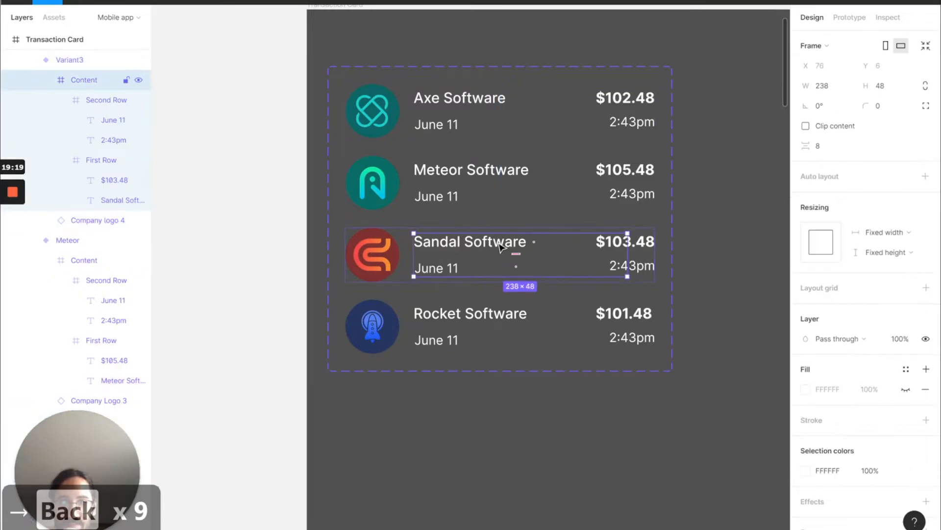
{"action": "left_click", "coordinate": [322, 243]}
{"action": "left_click", "coordinate": [348, 259]}
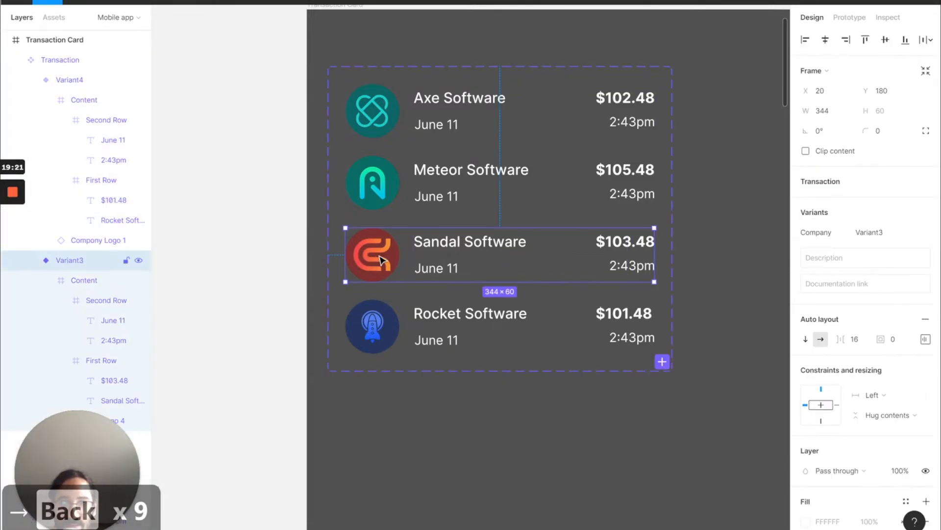
{"action": "left_click", "coordinate": [873, 230]}
{"action": "type", "text": "Sandal"}
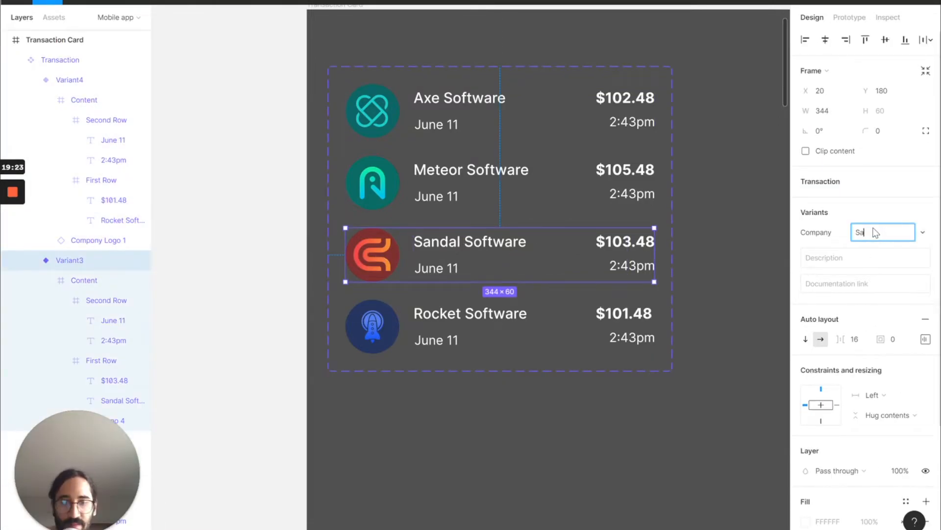
{"action": "key", "text": "Return"}
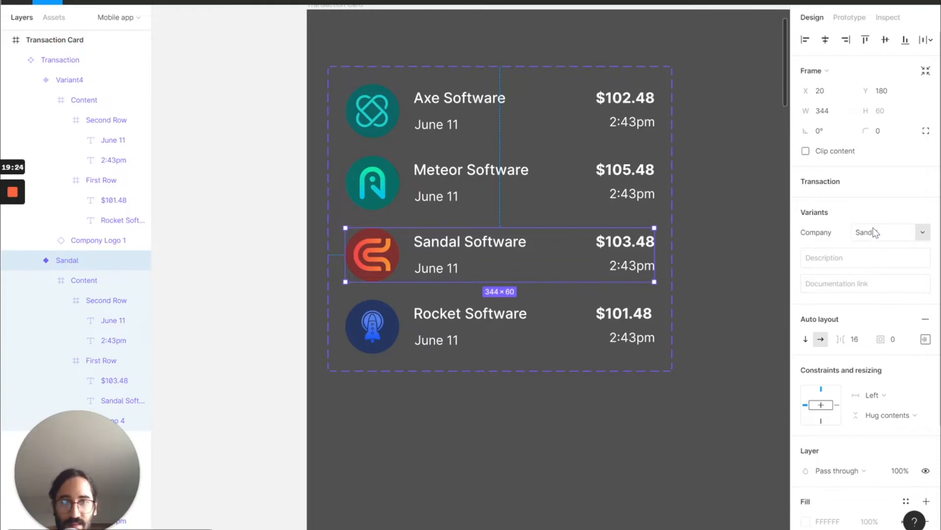
Step: Set the Company property value of the fourth transaction variant, with the rocket logo, to Rocket
{"action": "left_click", "coordinate": [458, 314]}
{"action": "left_click", "coordinate": [883, 234]}
{"action": "type", "text": "Rocket"}
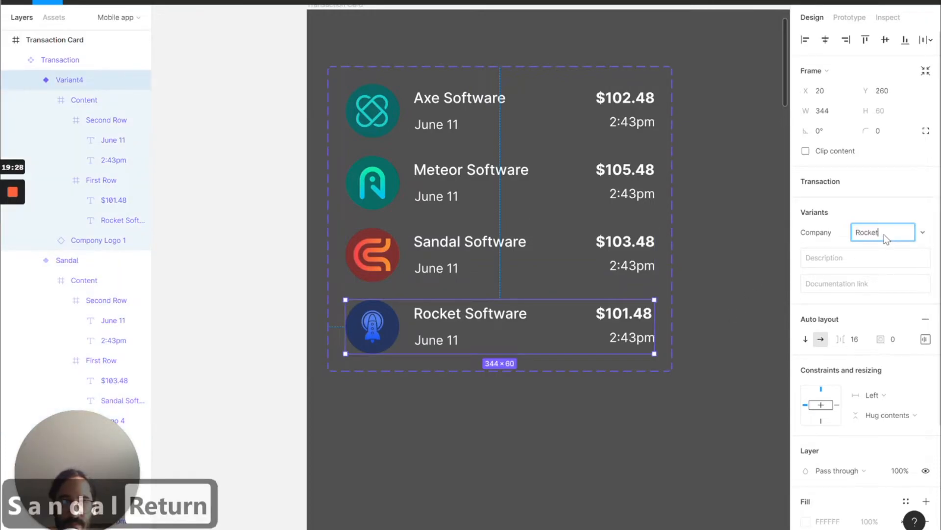
{"action": "key", "text": "Return"}
{"action": "left_click", "coordinate": [582, 441]}
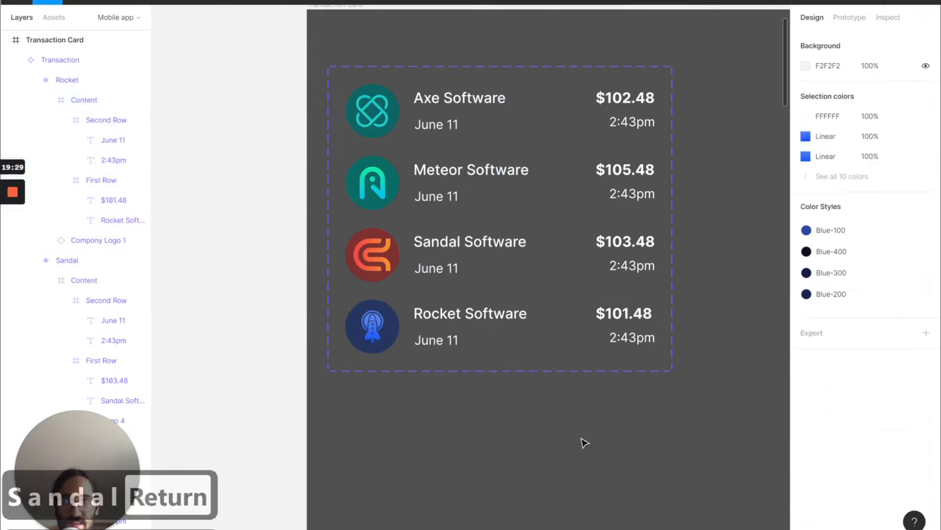
Step: Inspect the Credit Card frame on the Home screen for its size, corner radius, auto layout and fill
{"action": "scroll", "coordinate": [583, 442], "scroll_direction": "down", "scroll_amount": 5}
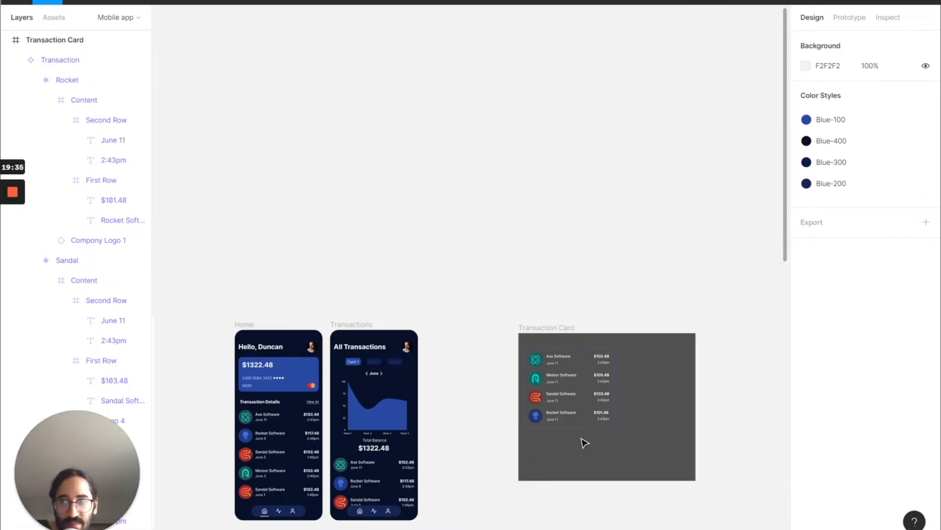
{"action": "left_click", "coordinate": [298, 367]}
{"action": "left_click", "coordinate": [410, 240]}
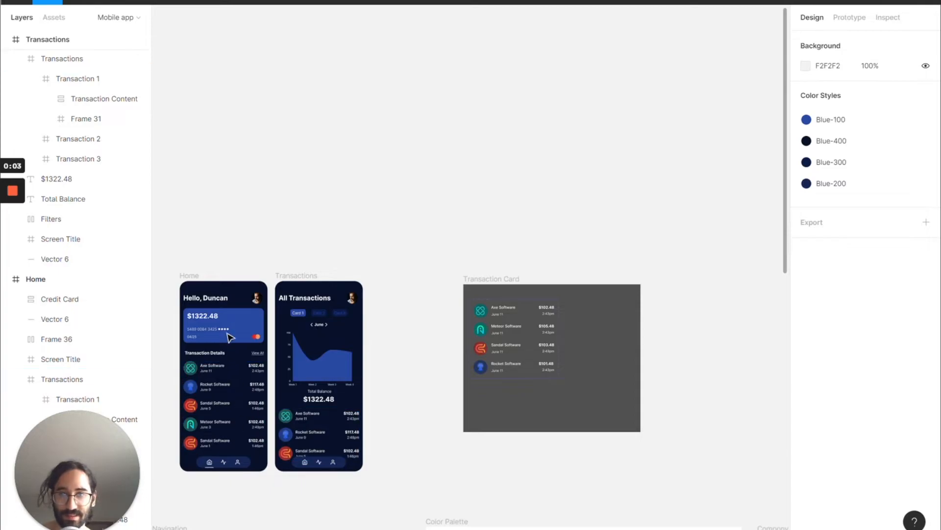
{"action": "left_click", "coordinate": [68, 298]}
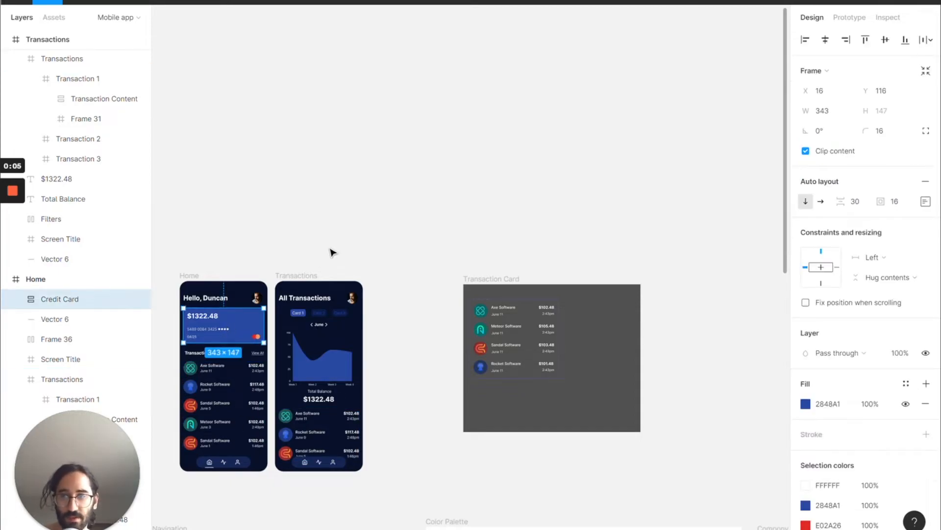
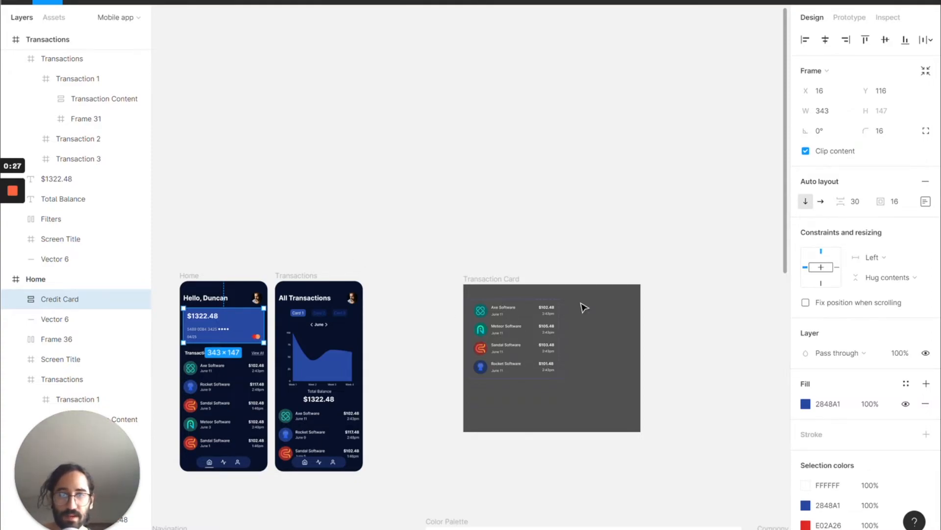
Step: Draw a frame about 459 × 614 beside the Transaction Card frame and name it Credit Cards
{"action": "key", "text": "f"}
{"action": "left_click_drag", "start_coordinate": [665, 284], "coordinate": [773, 427]}
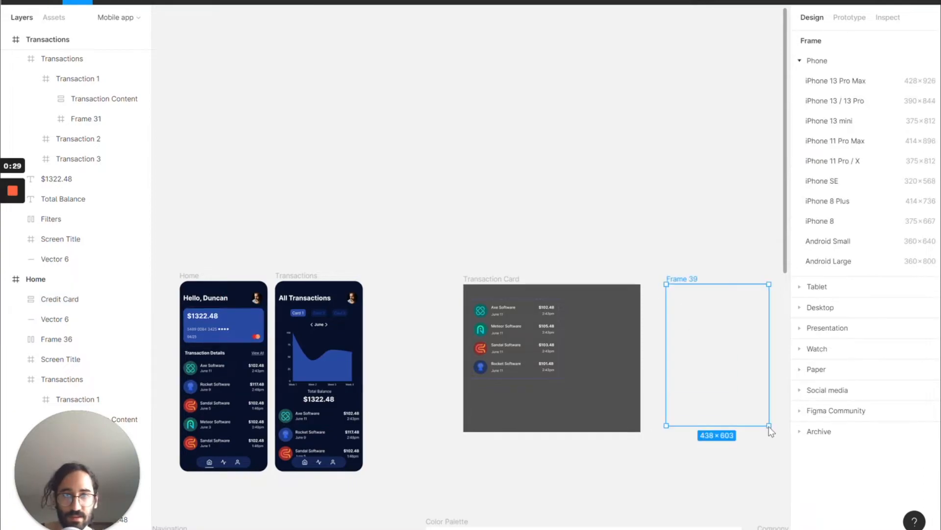
{"action": "double_click", "coordinate": [680, 279]}
{"action": "type", "text": "Credit Cards"}
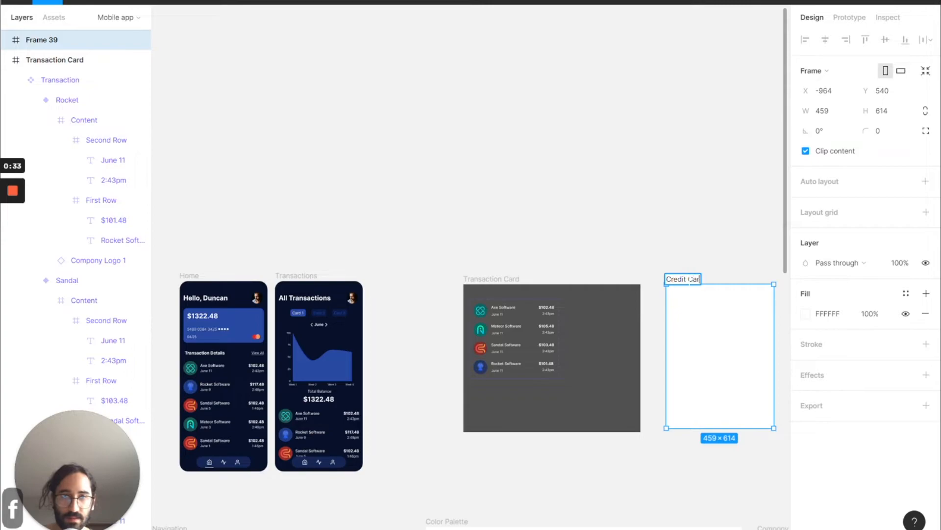
{"action": "key", "text": "Return"}
{"action": "left_click", "coordinate": [663, 315]}
Step: Draw a smaller frame about 245 × 133 inside the upper part of the Credit Cards frame
{"action": "left_click", "coordinate": [687, 279]}
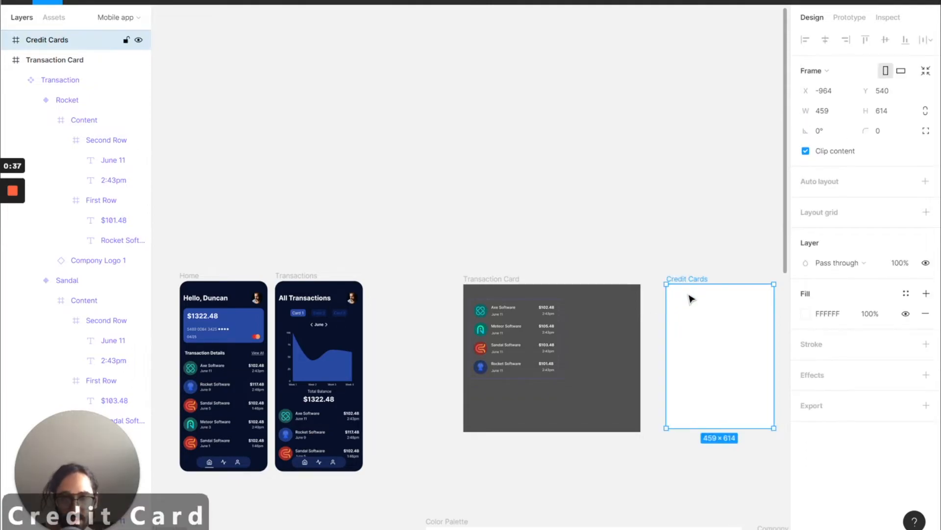
{"action": "key", "text": "f"}
{"action": "left_click_drag", "start_coordinate": [676, 296], "coordinate": [734, 326]}
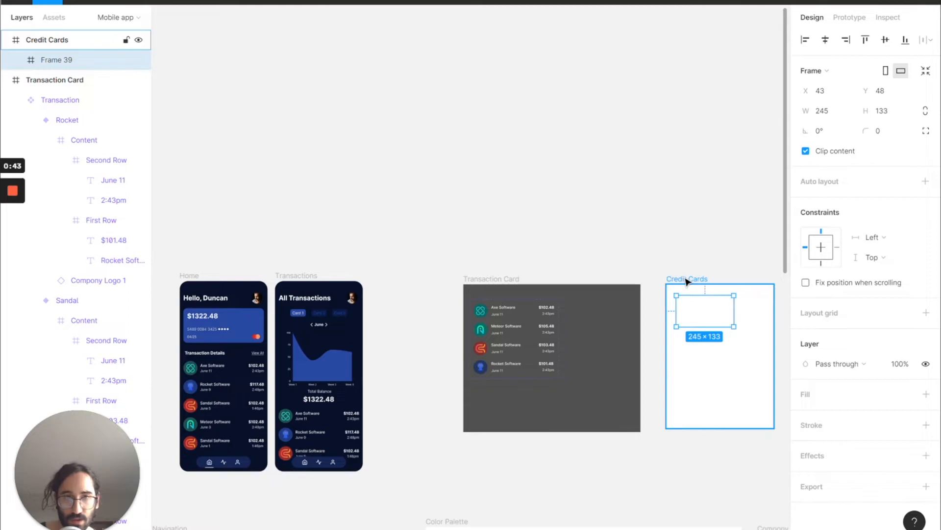
Step: Fill the Credit Cards frame with the dark grey sampled from the Transaction Card frame
{"action": "left_click", "coordinate": [687, 279]}
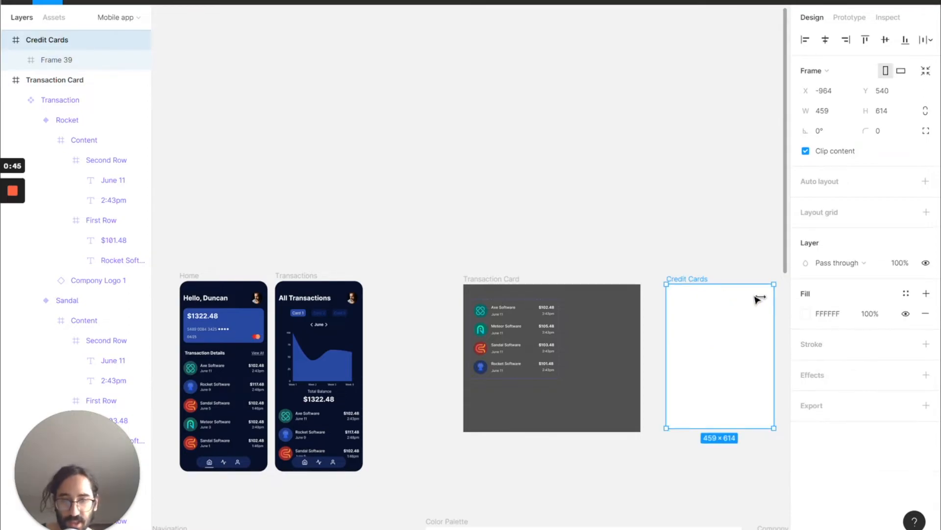
{"action": "key", "text": "i"}
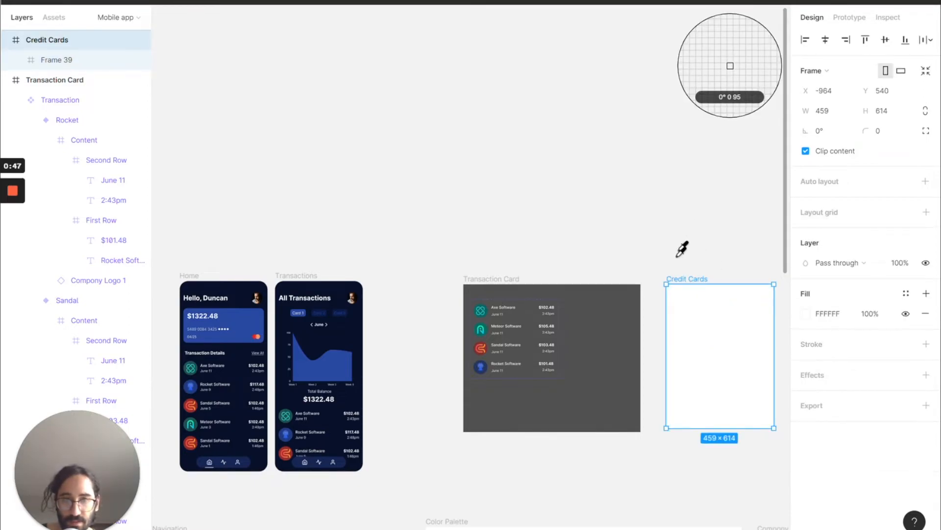
{"action": "left_click", "coordinate": [628, 313]}
{"action": "left_click", "coordinate": [662, 249]}
Step: Set the corner radius of the small frame inside Credit Cards to 16
{"action": "left_click", "coordinate": [708, 326]}
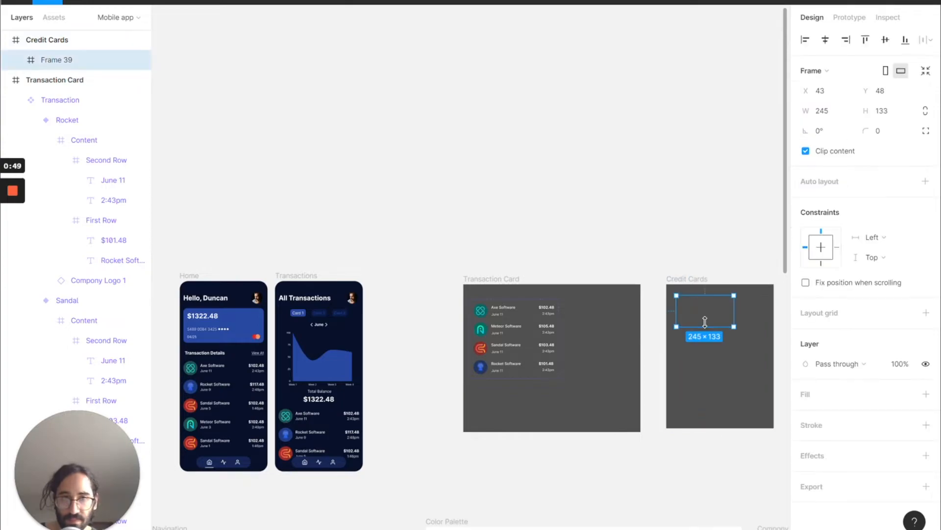
{"action": "left_click", "coordinate": [889, 125]}
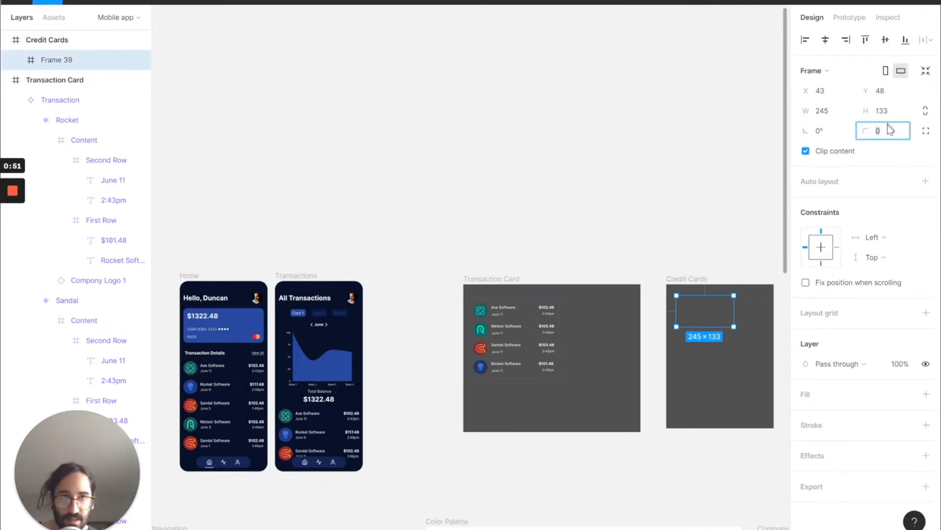
{"action": "type", "text": "8"}
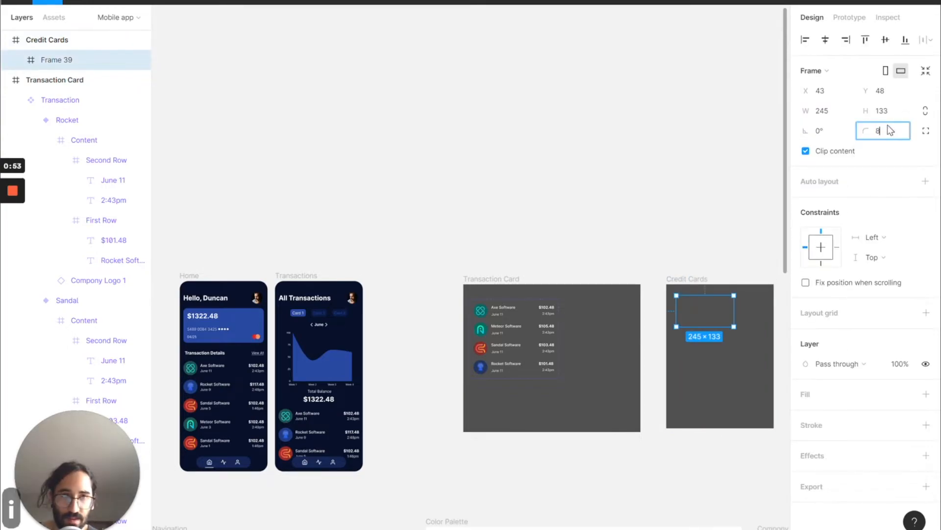
{"action": "key", "text": "Return"}
{"action": "key", "text": "shift+Up"}
{"action": "key", "text": "Return"}
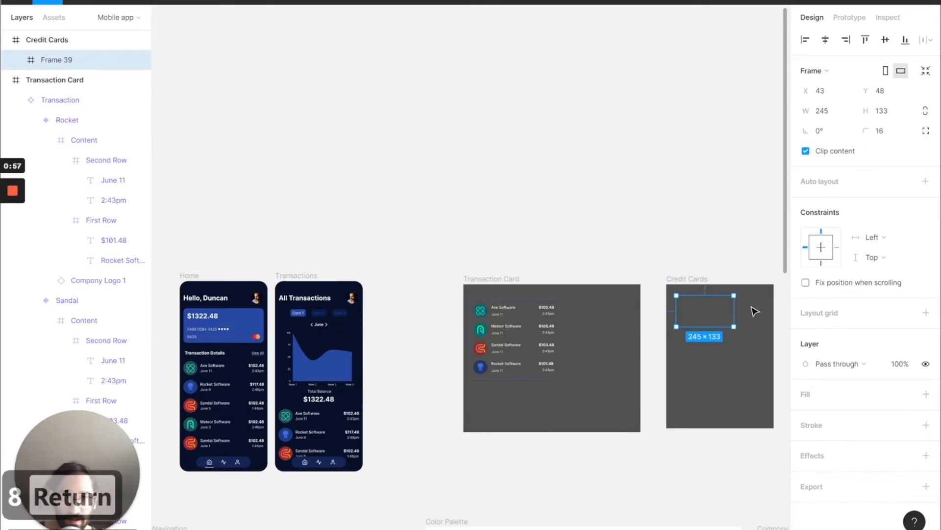
Step: Add a fill to the small rounded frame and apply the Blue-100 color style to it
{"action": "left_click", "coordinate": [926, 394]}
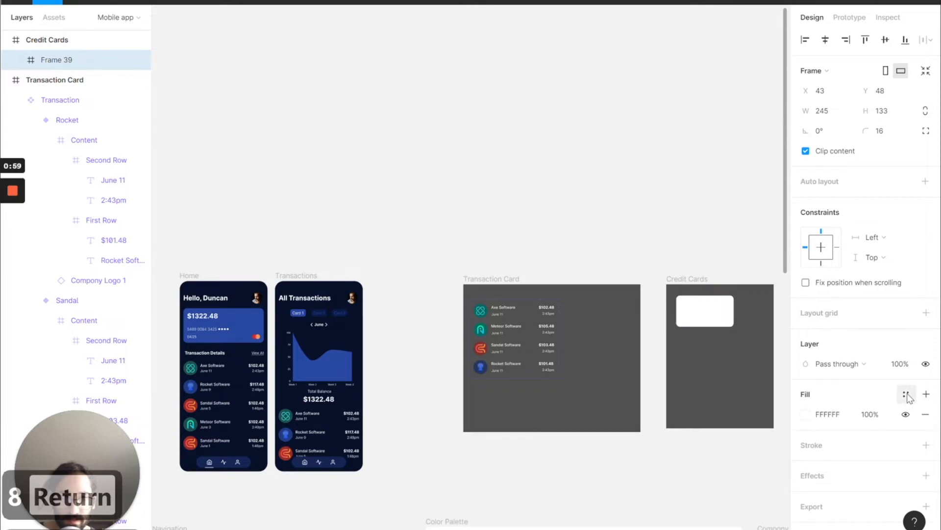
{"action": "left_click", "coordinate": [906, 394]}
{"action": "left_click", "coordinate": [817, 468]}
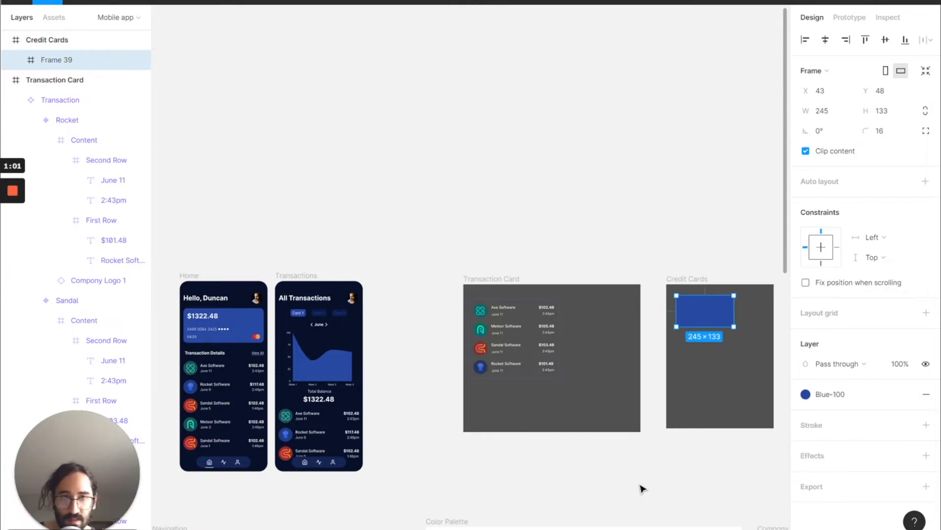
{"action": "left_click", "coordinate": [642, 489]}
Step: Wrap the Credit Cards frame in a new enclosing frame
{"action": "left_click", "coordinate": [695, 323]}
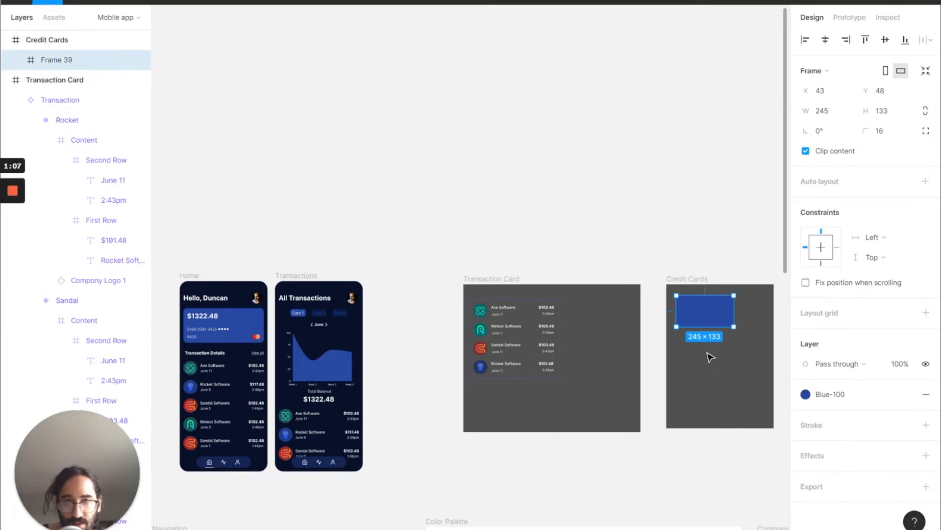
{"action": "key", "text": "shift+2"}
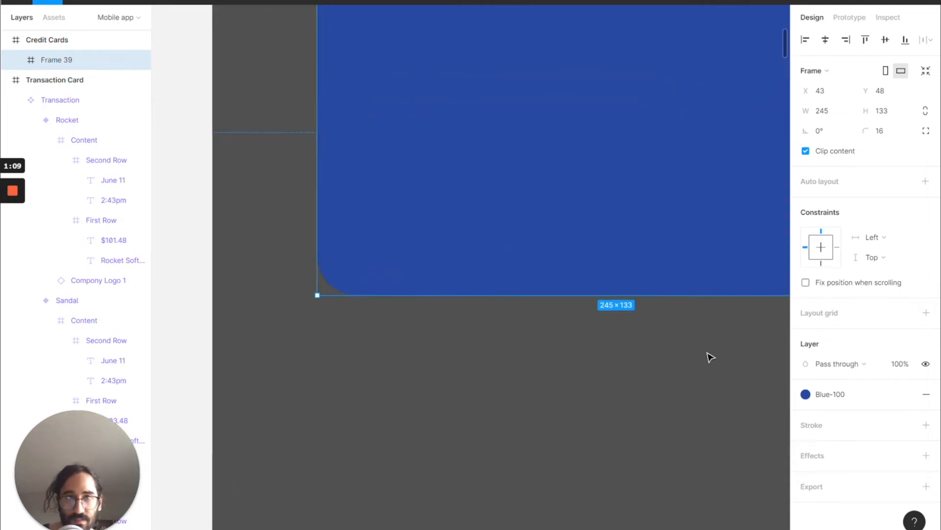
{"action": "right_click", "coordinate": [710, 357]}
{"action": "left_click", "coordinate": [720, 347]}
{"action": "scroll", "coordinate": [588, 358], "scroll_direction": "left", "scroll_amount": 5}
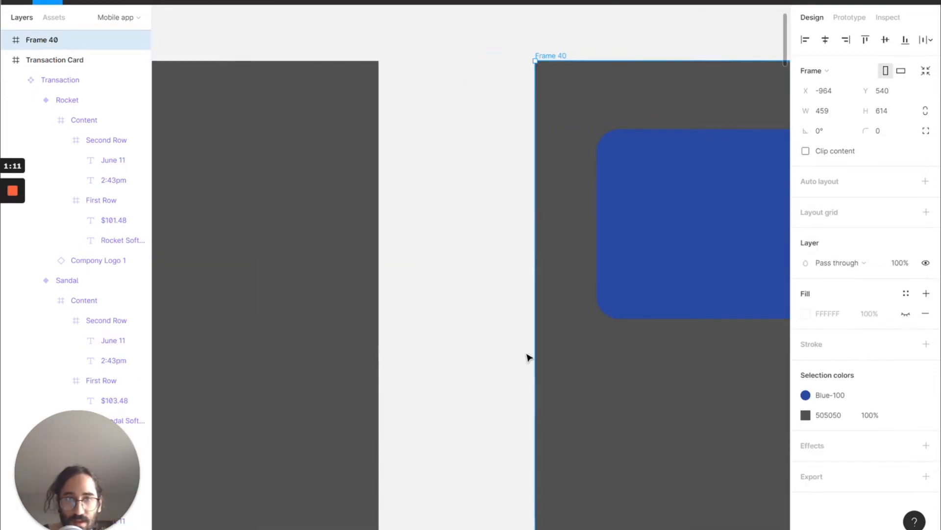
Step: Examine how the Home screen's credit card nests its balance text, card number and masking dots
{"action": "scroll", "coordinate": [530, 358], "scroll_direction": "left", "scroll_amount": 20}
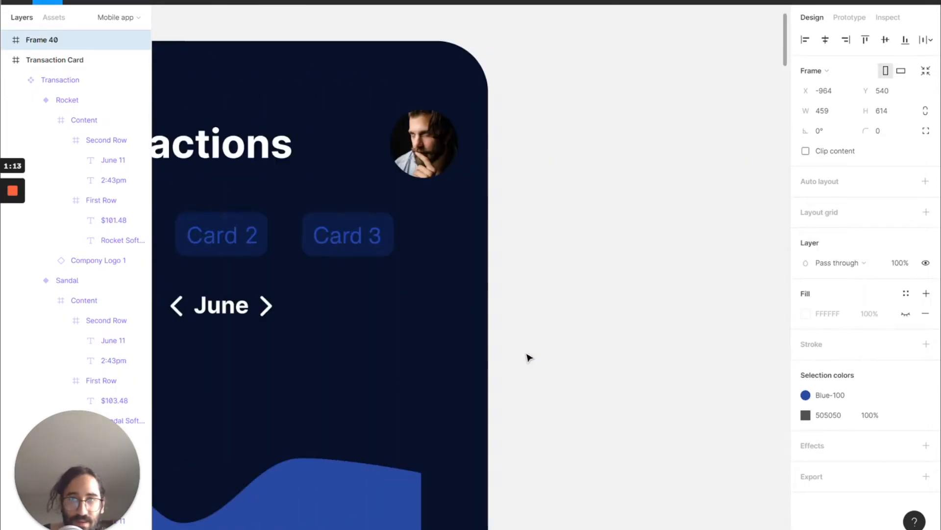
{"action": "scroll", "coordinate": [527, 358], "scroll_direction": "left", "scroll_amount": 15}
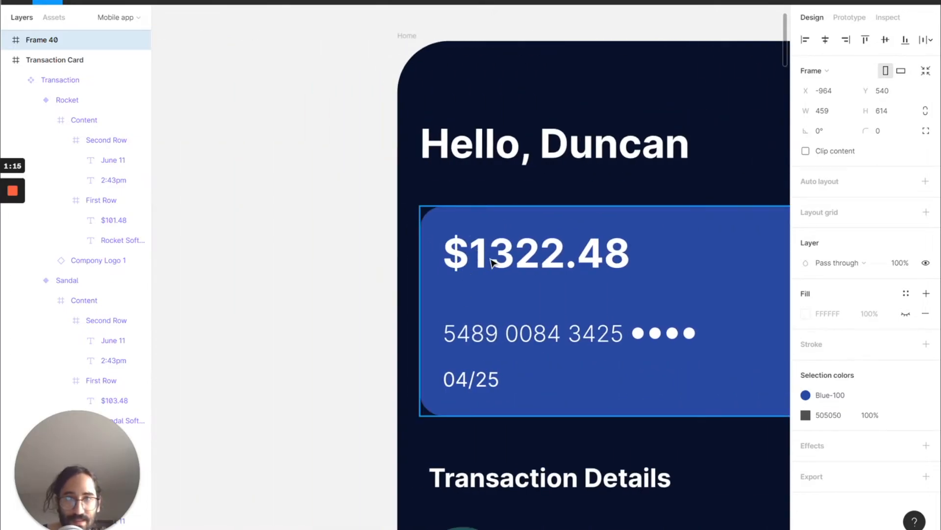
{"action": "double_click", "coordinate": [493, 264]}
{"action": "scroll", "coordinate": [493, 265], "scroll_direction": "right", "scroll_amount": 2}
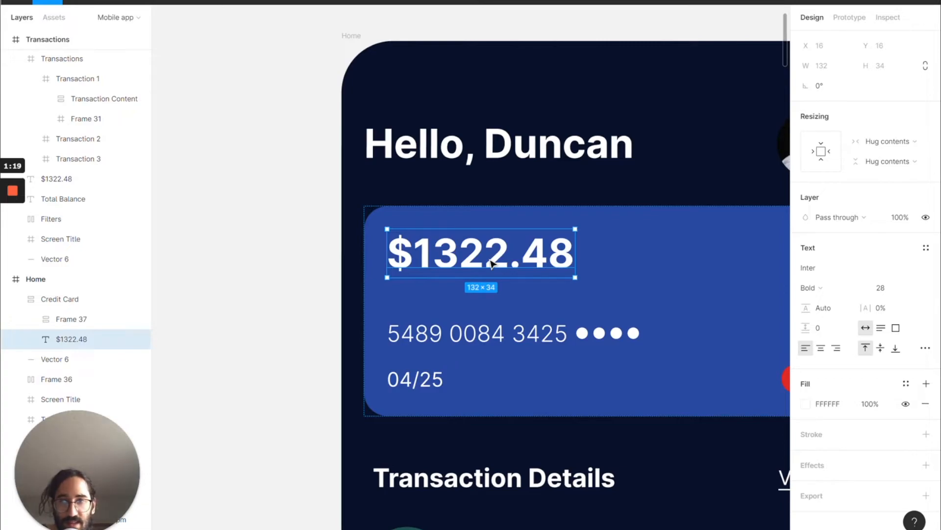
{"action": "double_click", "coordinate": [493, 339]}
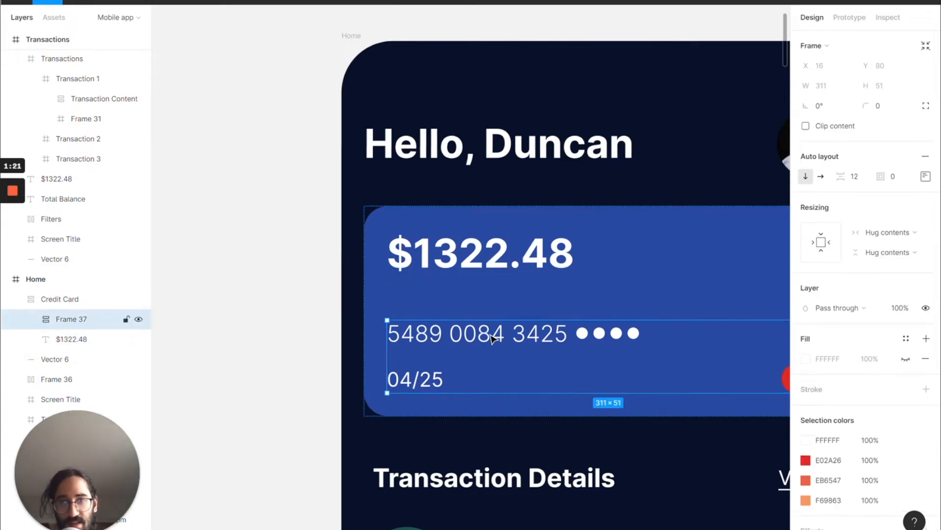
{"action": "scroll", "coordinate": [492, 338], "scroll_direction": "right", "scroll_amount": 1}
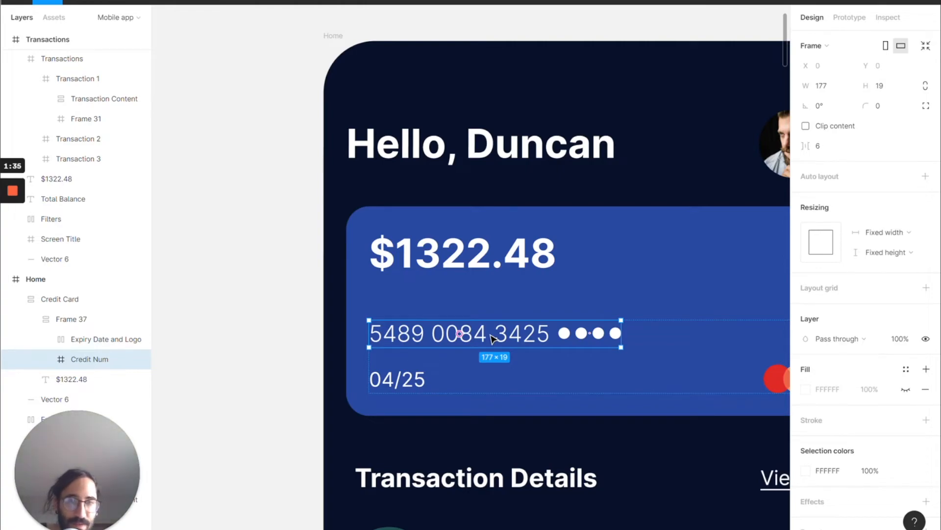
{"action": "left_click", "coordinate": [584, 337]}
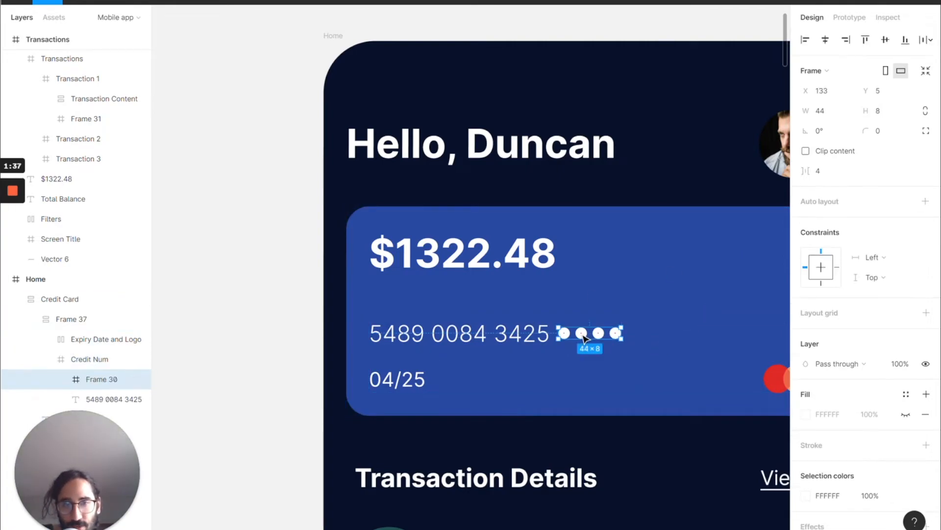
{"action": "left_click", "coordinate": [336, 379]}
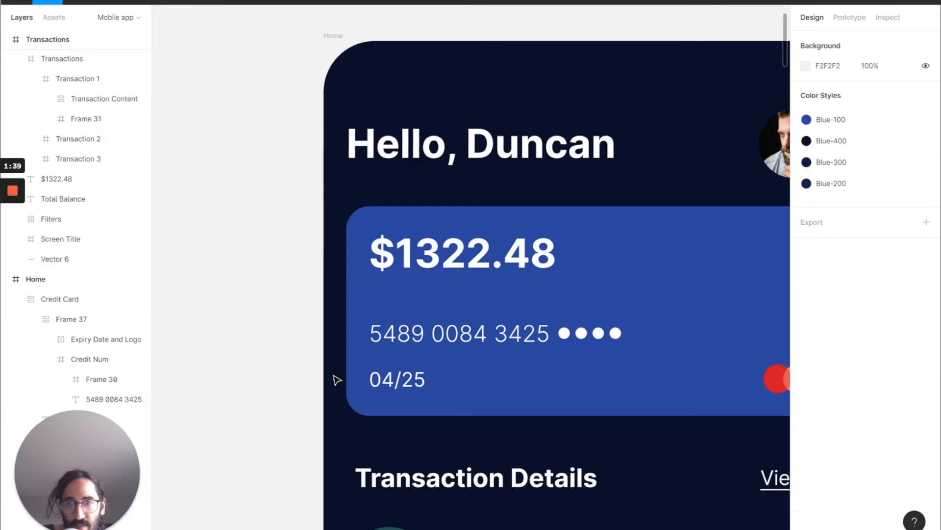
{"action": "left_click", "coordinate": [491, 365]}
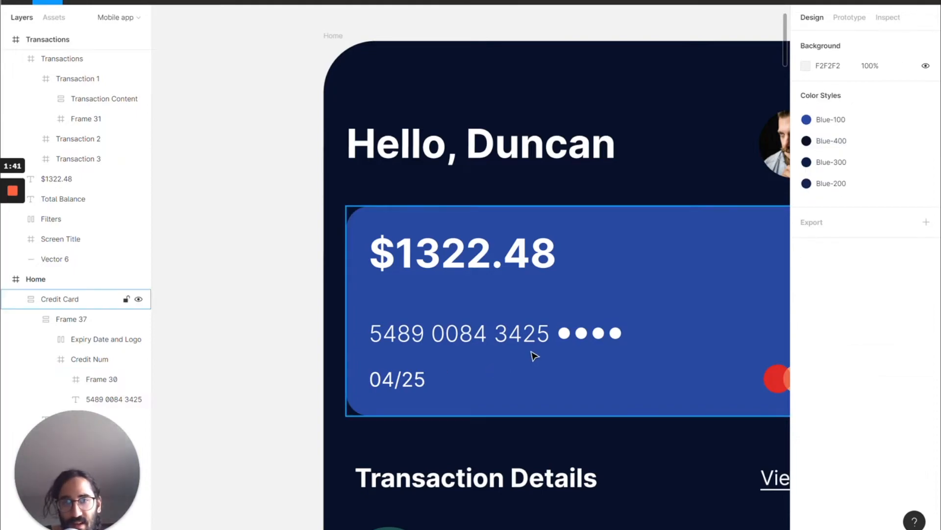
{"action": "left_click", "coordinate": [565, 334]}
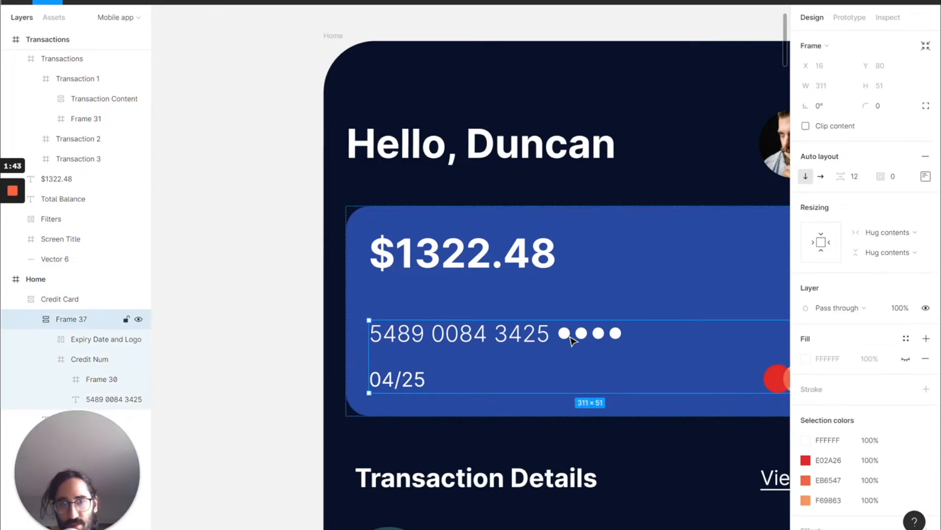
{"action": "left_click", "coordinate": [571, 337]}
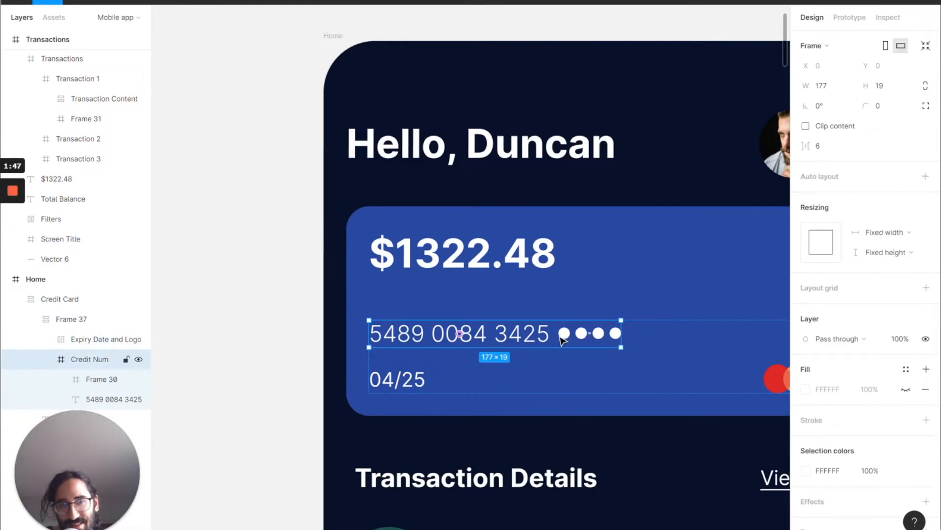
{"action": "left_click", "coordinate": [562, 339]}
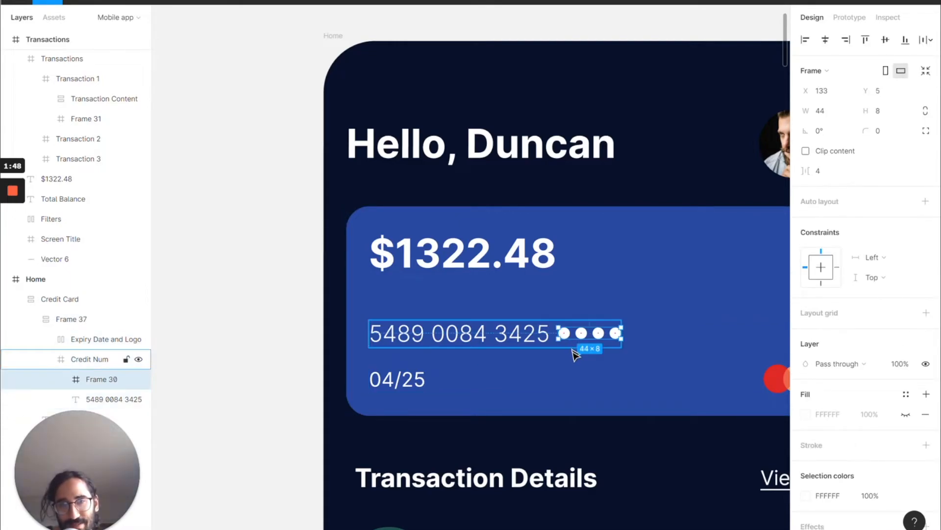
Step: Examine the layer structure of the expiry date and Mastercard logo row on the Home screen's credit card
{"action": "left_click", "coordinate": [516, 346]}
{"action": "left_click", "coordinate": [435, 384]}
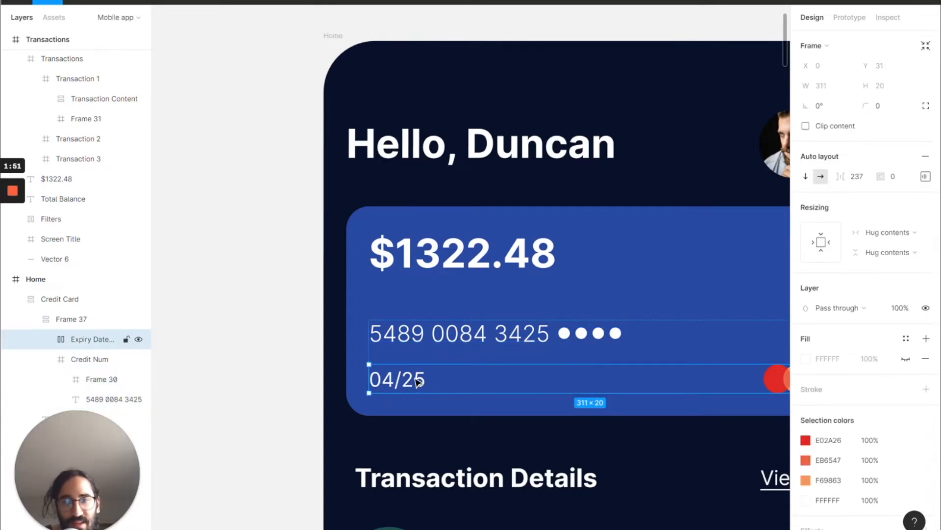
{"action": "left_click", "coordinate": [418, 382]}
{"action": "scroll", "coordinate": [418, 382], "scroll_direction": "right", "scroll_amount": 5}
{"action": "left_click", "coordinate": [602, 385]}
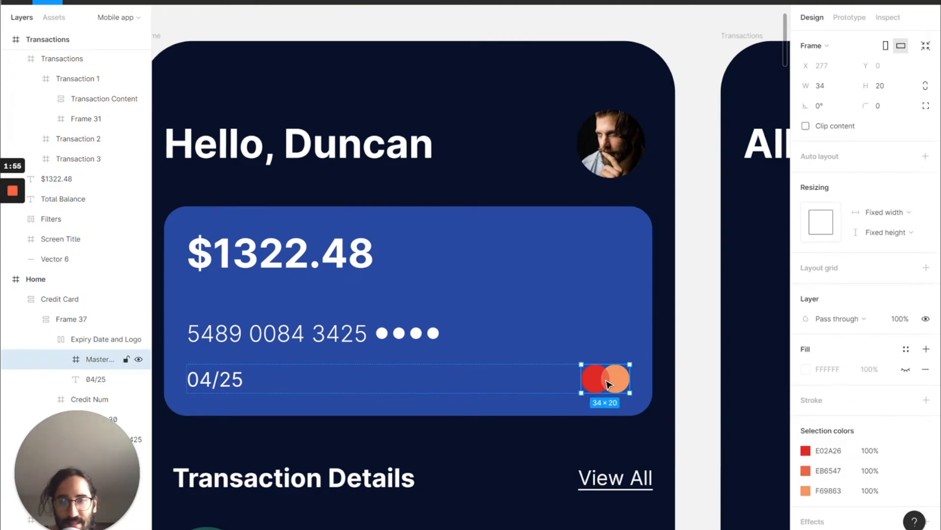
{"action": "scroll", "coordinate": [613, 380], "scroll_direction": "down", "scroll_amount": 2}
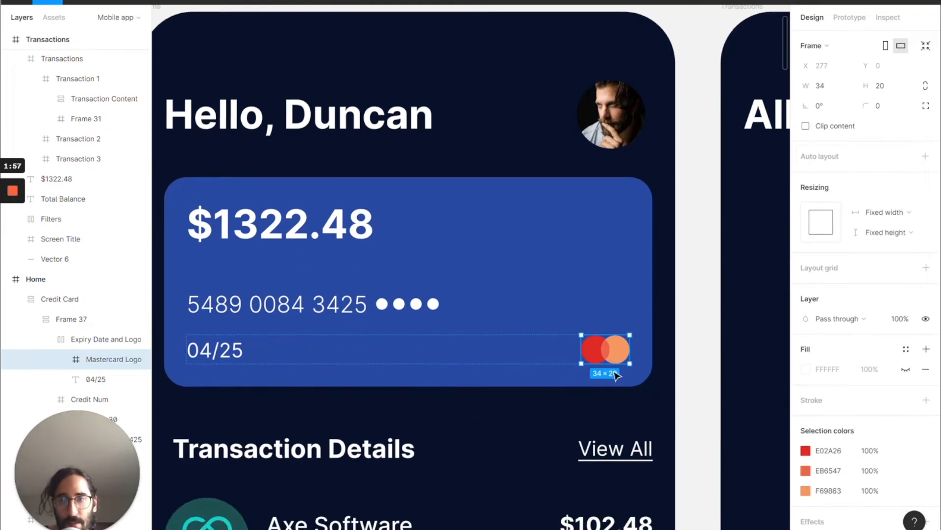
{"action": "scroll", "coordinate": [616, 375], "scroll_direction": "down", "scroll_amount": 2, "text": "ctrl"}
{"action": "scroll", "coordinate": [615, 376], "scroll_direction": "right", "scroll_amount": 4}
{"action": "scroll", "coordinate": [616, 374], "scroll_direction": "down", "scroll_amount": 2}
{"action": "scroll", "coordinate": [616, 374], "scroll_direction": "left", "scroll_amount": 4}
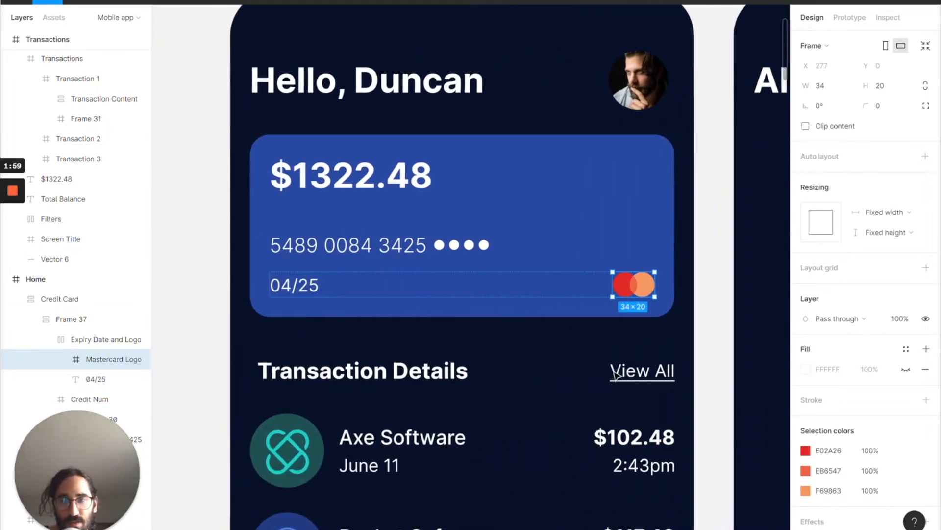
Step: Rename the blue rounded frame inside Credit Cards as Credit Card
{"action": "scroll", "coordinate": [616, 375], "scroll_direction": "right", "scroll_amount": 10}
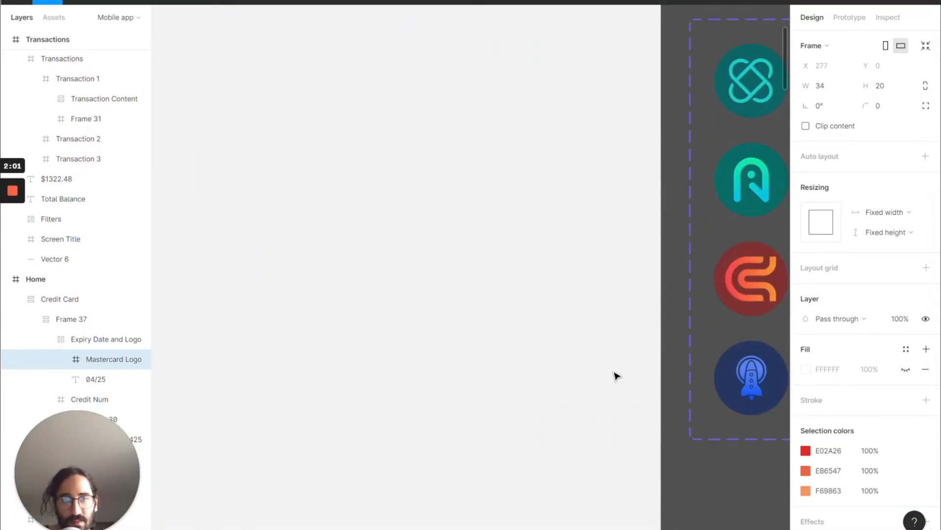
{"action": "scroll", "coordinate": [616, 375], "scroll_direction": "down", "scroll_amount": 3, "text": "ctrl"}
{"action": "scroll", "coordinate": [616, 375], "scroll_direction": "right", "scroll_amount": 12}
{"action": "scroll", "coordinate": [616, 375], "scroll_direction": "up", "scroll_amount": 4, "text": "ctrl"}
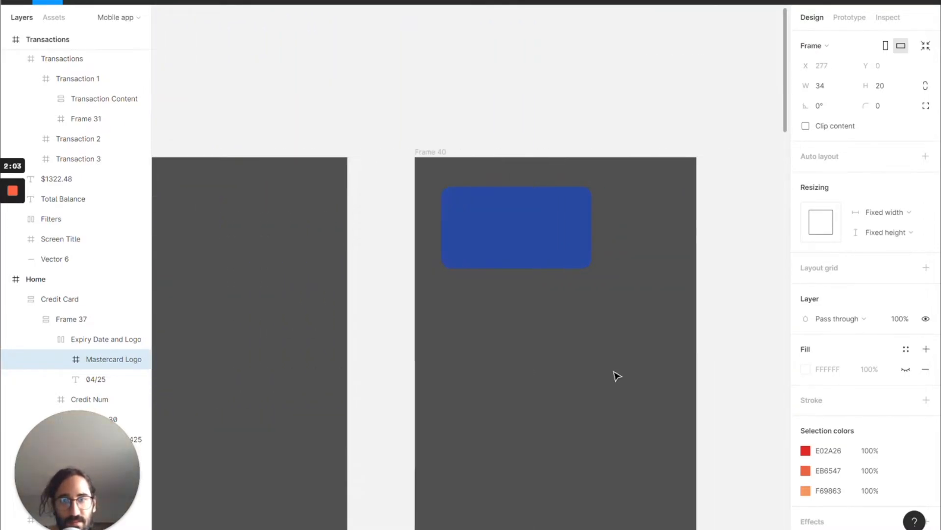
{"action": "scroll", "coordinate": [617, 375], "scroll_direction": "right", "scroll_amount": 1}
{"action": "left_click", "coordinate": [488, 219]}
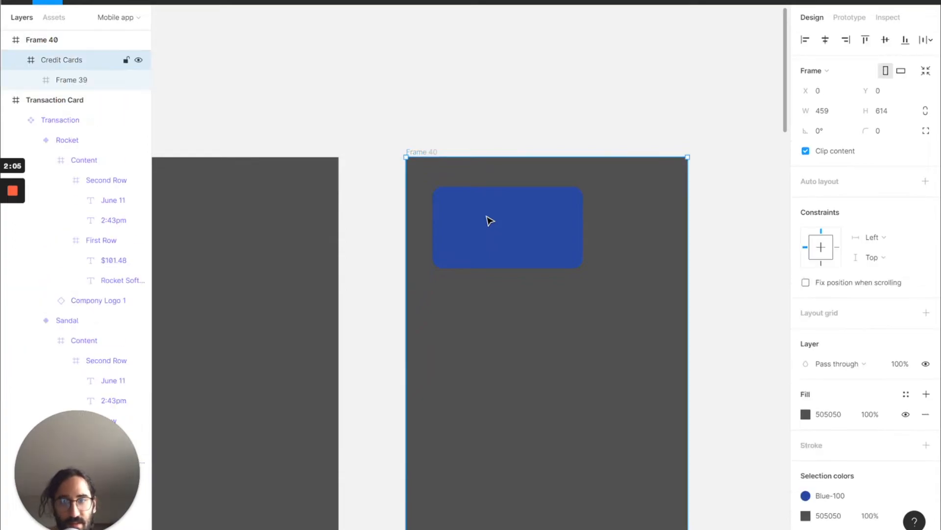
{"action": "double_click", "coordinate": [488, 219]}
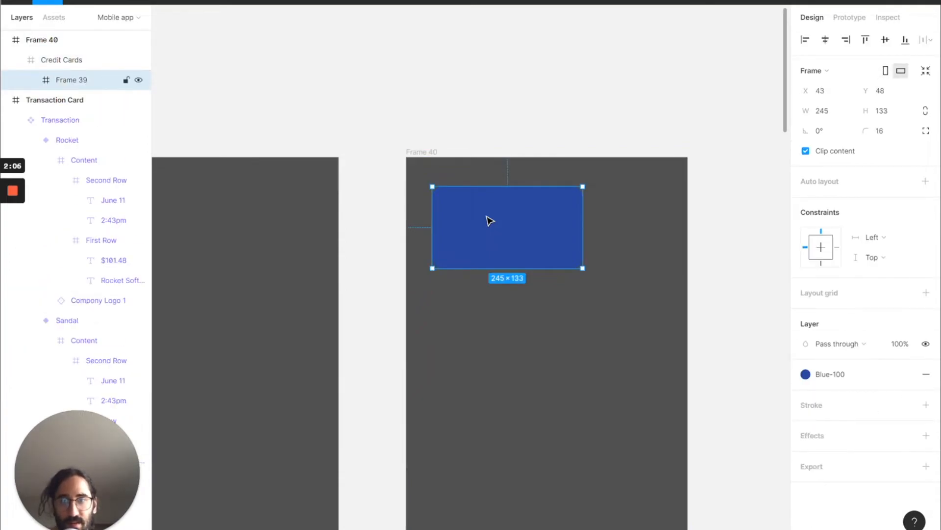
{"action": "double_click", "coordinate": [71, 80]}
{"action": "type", "text": "Credit"}
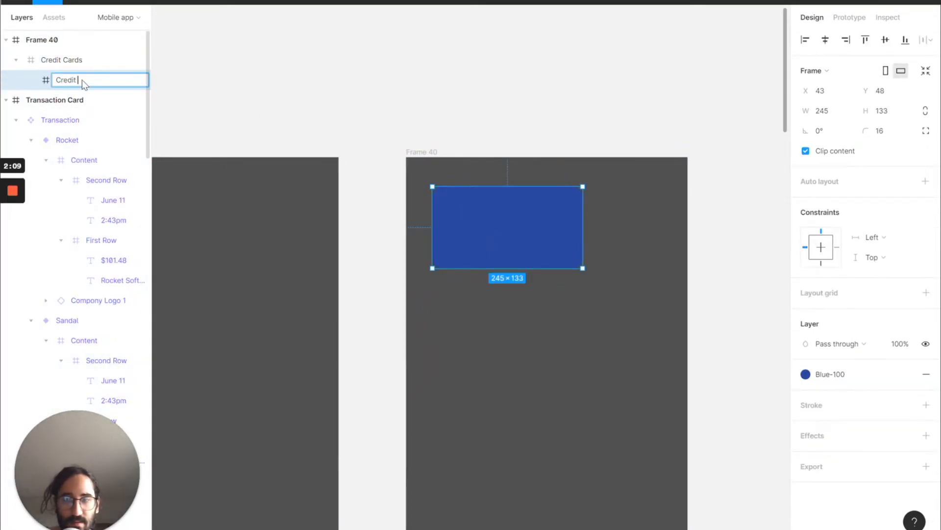
{"action": "type", "text": " Card"}
{"action": "key", "text": "Return"}
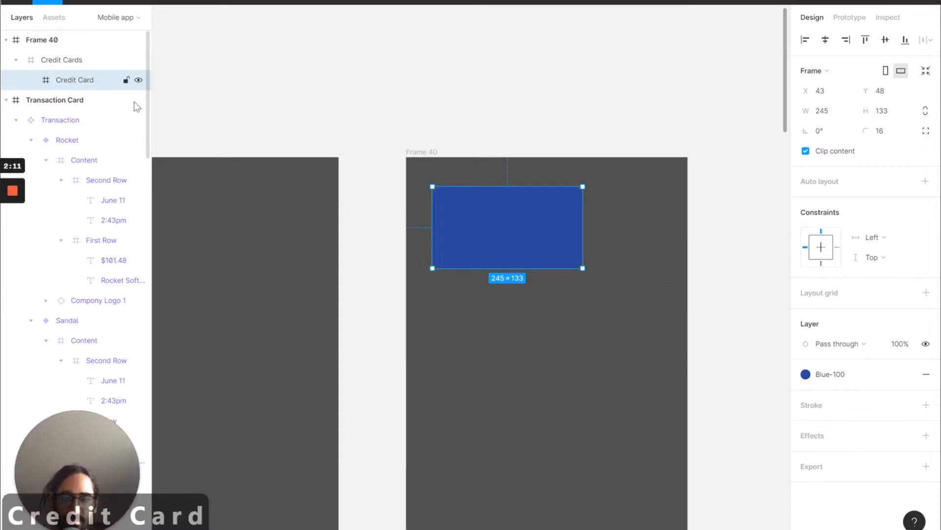
Step: Add a text box about 79 by 17 near the blue card's upper-left corner, reading "$1322.48"
{"action": "key", "text": "t"}
{"action": "left_click_drag", "start_coordinate": [446, 200], "coordinate": [496, 211]}
{"action": "type", "text": "$13"}
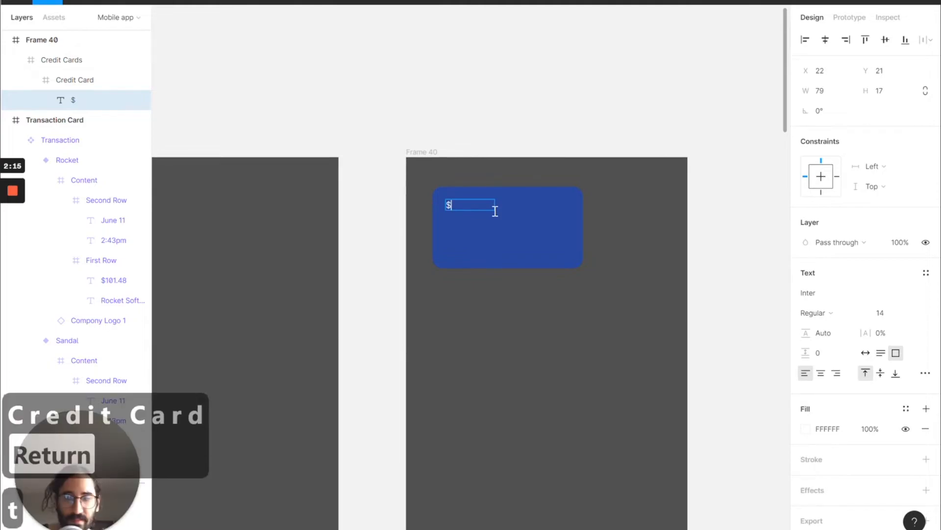
{"action": "key", "text": "BackSpace"}
{"action": "type", "text": "322"}
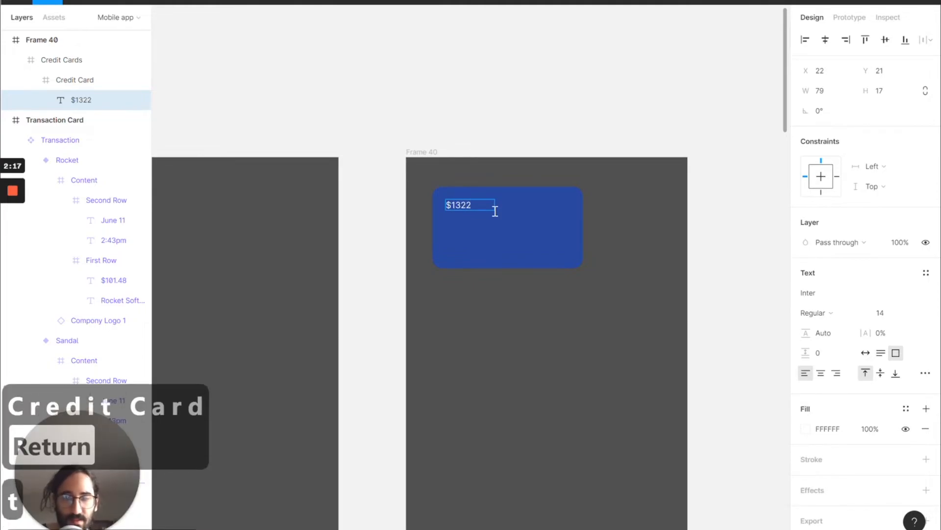
{"action": "type", "text": ".48"}
{"action": "key", "text": "Escape"}
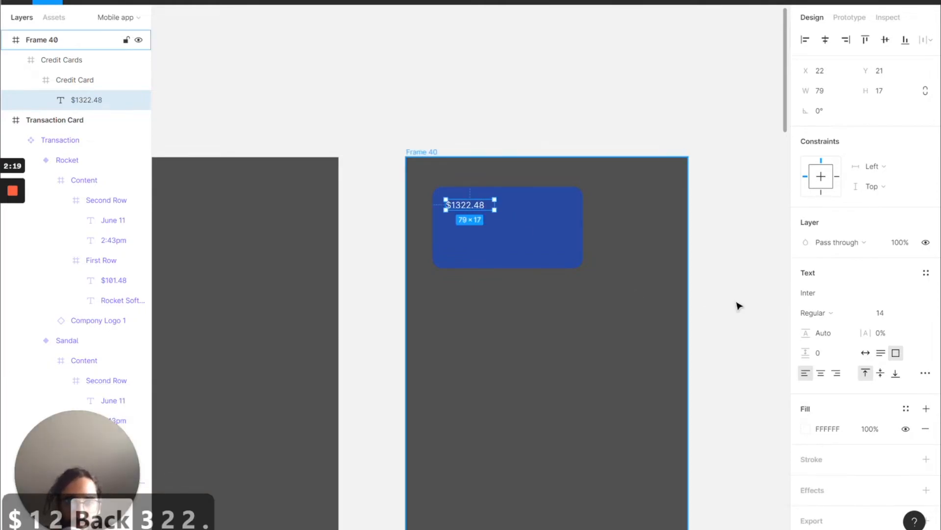
Step: Format the $1322.48 text as Bold, size 18, with auto width
{"action": "left_click", "coordinate": [880, 314]}
{"action": "key", "text": "Up"}
{"action": "key", "text": "Up"}
{"action": "left_click", "coordinate": [866, 353]}
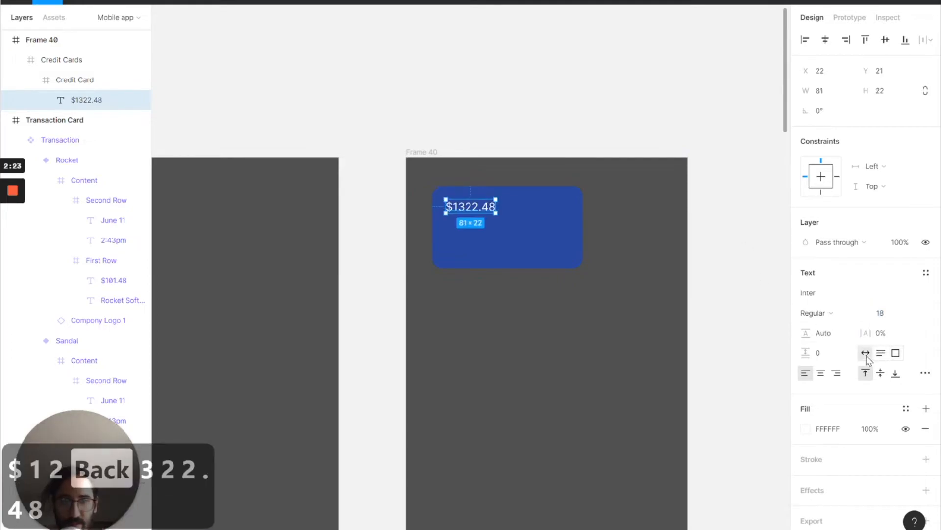
{"action": "key", "text": "Up"}
{"action": "key", "text": "Up"}
{"action": "key", "text": "Up"}
{"action": "key", "text": "Up"}
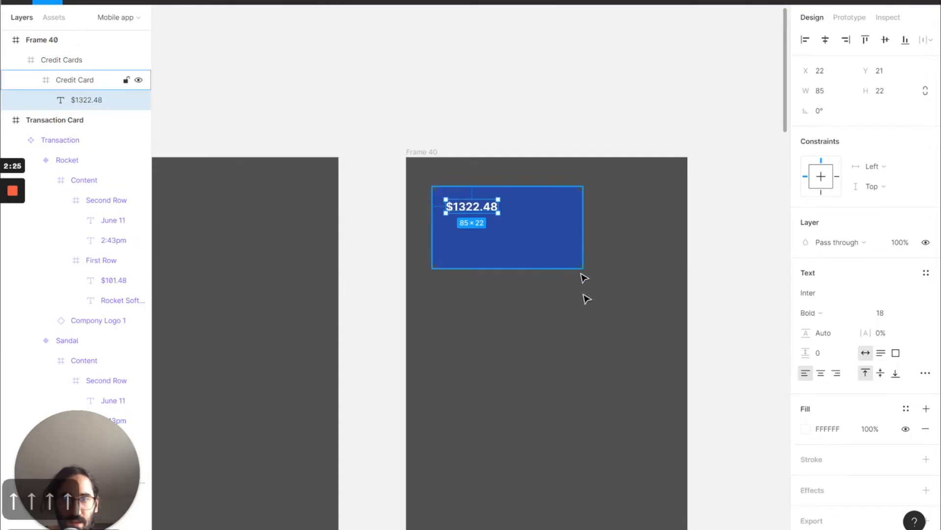
Step: Duplicate the balance text below the original and shift the copy right to about X 114, Y 56
{"action": "left_click", "coordinate": [587, 319]}
{"action": "double_click", "coordinate": [458, 211]}
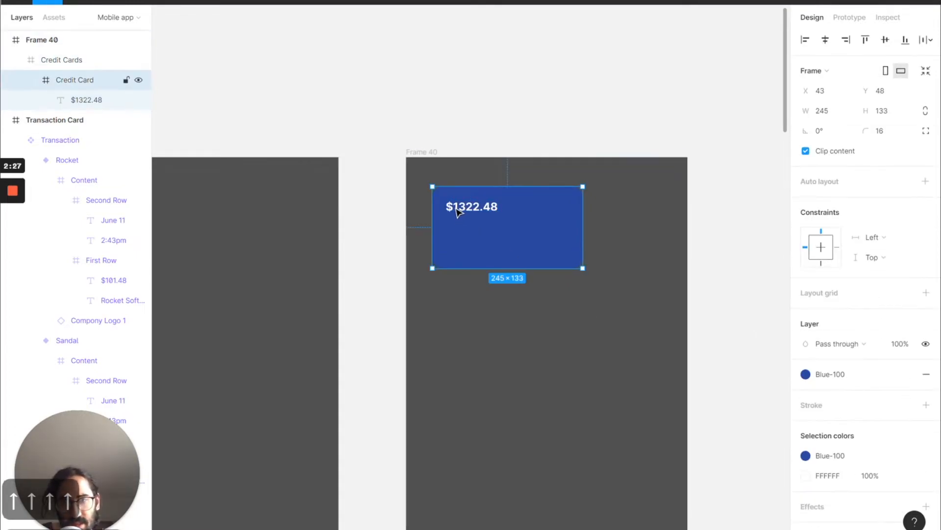
{"action": "double_click", "coordinate": [458, 211]}
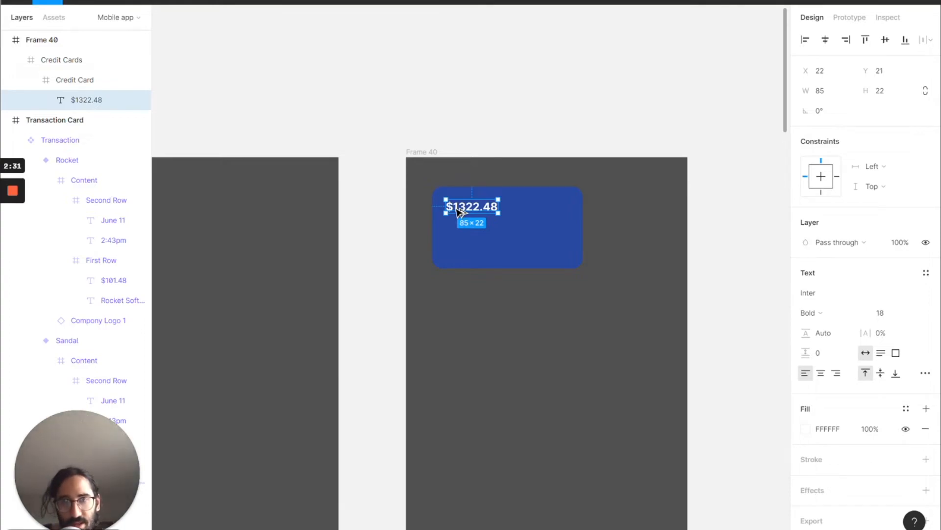
{"action": "left_click_drag", "start_coordinate": [458, 212], "coordinate": [456, 235]}
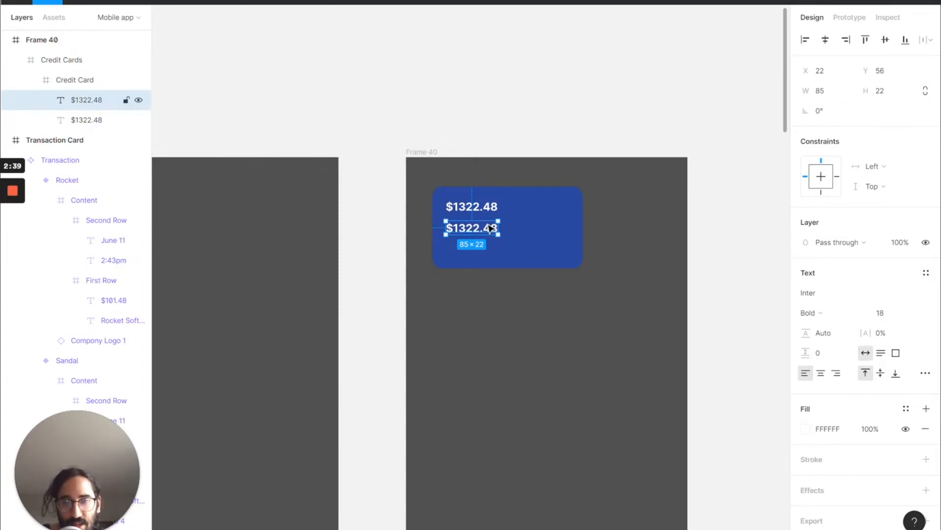
{"action": "left_click_drag", "start_coordinate": [490, 227], "coordinate": [543, 220]}
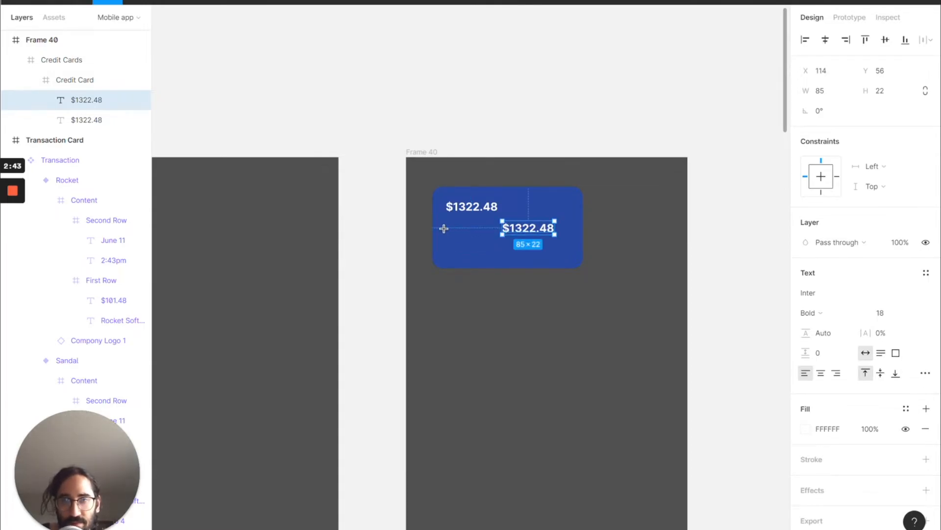
Step: Draw a circle about 3 by 3 near the card's left edge, below the balance text
{"action": "key", "text": "shift+2"}
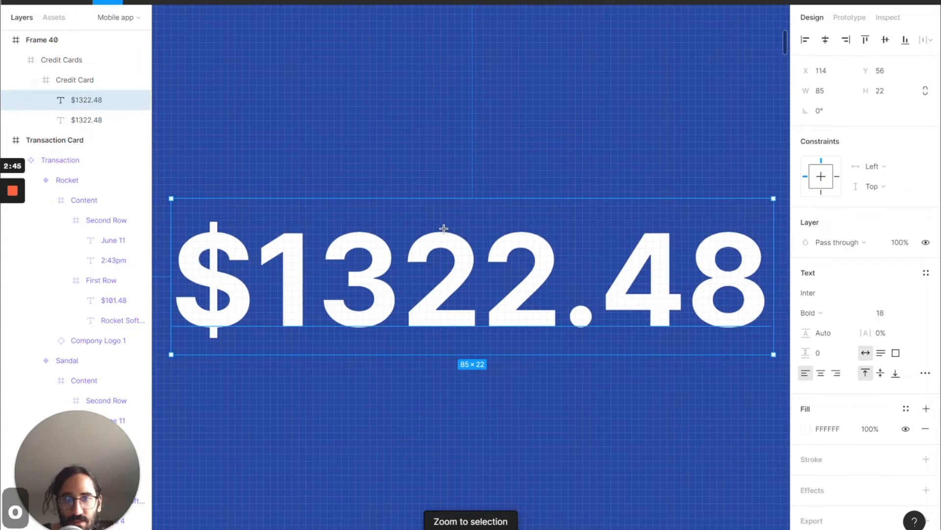
{"action": "scroll", "coordinate": [443, 228], "scroll_direction": "left", "scroll_amount": 10}
{"action": "scroll", "coordinate": [443, 229], "scroll_direction": "left", "scroll_amount": 10}
{"action": "scroll", "coordinate": [443, 227], "scroll_direction": "right", "scroll_amount": 3}
{"action": "left_click_drag", "start_coordinate": [436, 255], "coordinate": [457, 277]}
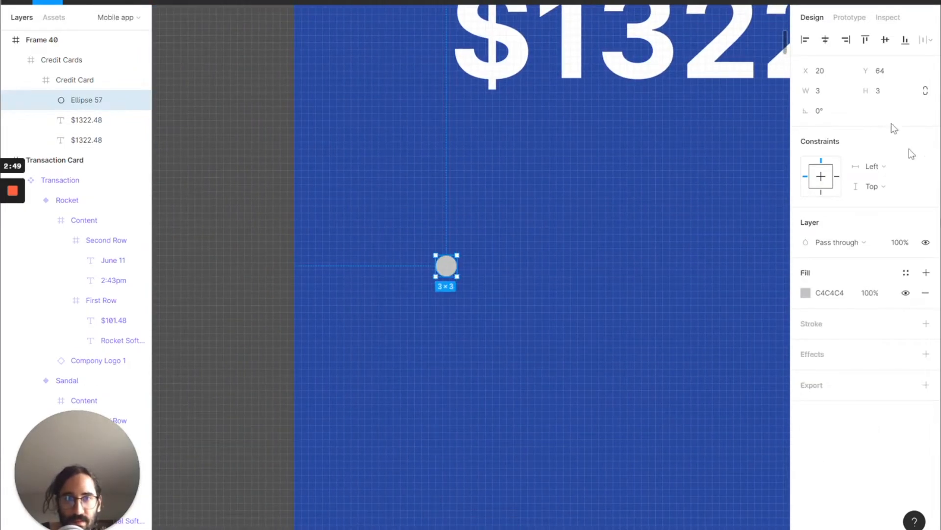
Step: Constrain the circle's proportions and set its height to 4
{"action": "left_click", "coordinate": [887, 89]}
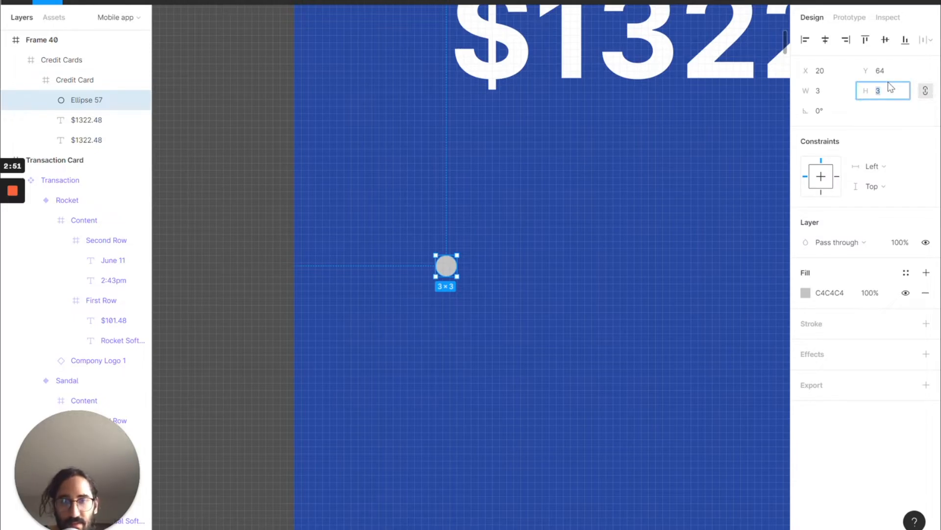
{"action": "type", "text": "4"}
{"action": "key", "text": "Return"}
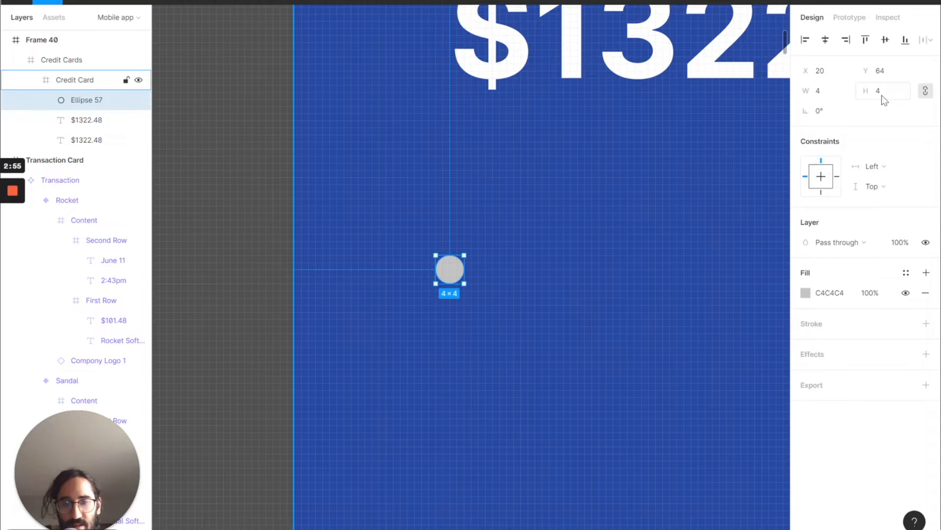
{"action": "key", "text": "5"}
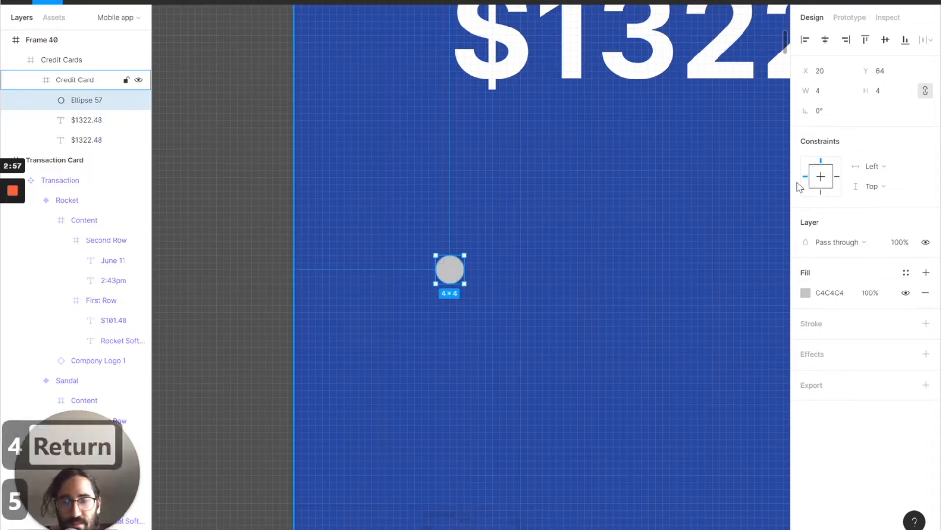
Step: Set the circle's height to 5 and move it right to about X 25, keeping Y 64
{"action": "left_click", "coordinate": [891, 88]}
{"action": "type", "text": "5"}
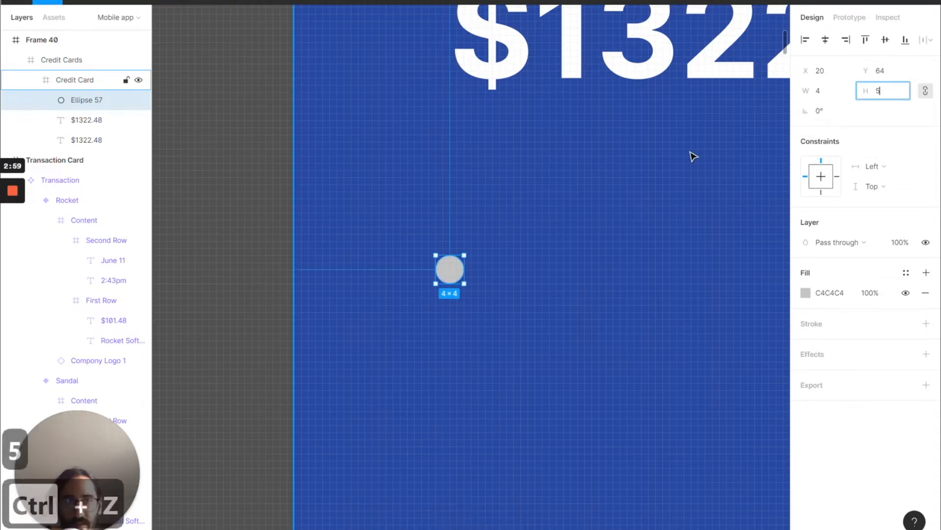
{"action": "left_click", "coordinate": [537, 240]}
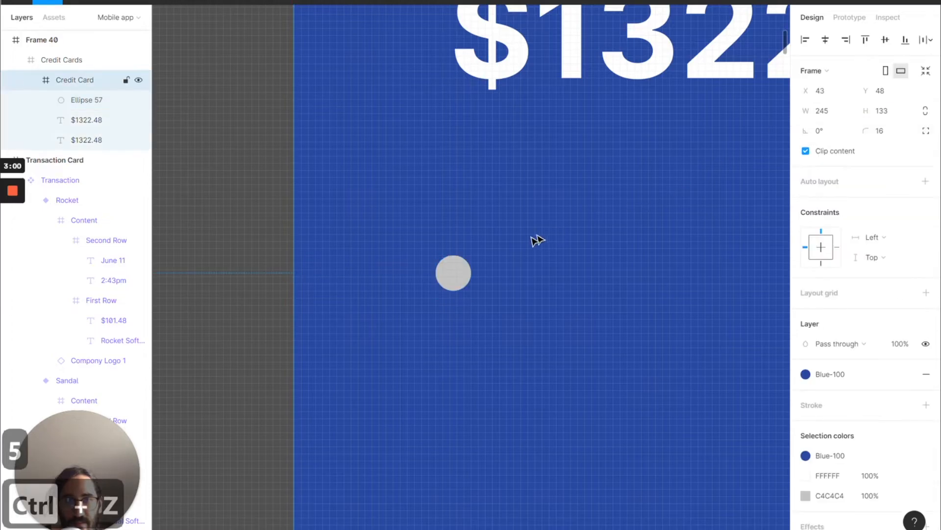
{"action": "left_click", "coordinate": [465, 280]}
{"action": "left_click_drag", "start_coordinate": [501, 277], "coordinate": [501, 278]}
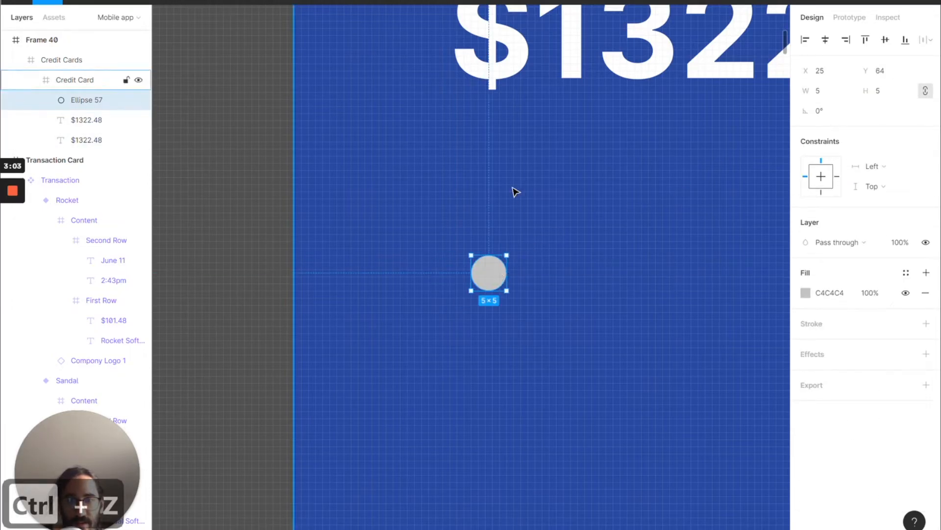
Step: Fill the circle with white sampled from the balance text, and duplicate it rightward into a row of four spaced 2 apart
{"action": "left_click", "coordinate": [805, 293]}
{"action": "left_click", "coordinate": [657, 407]}
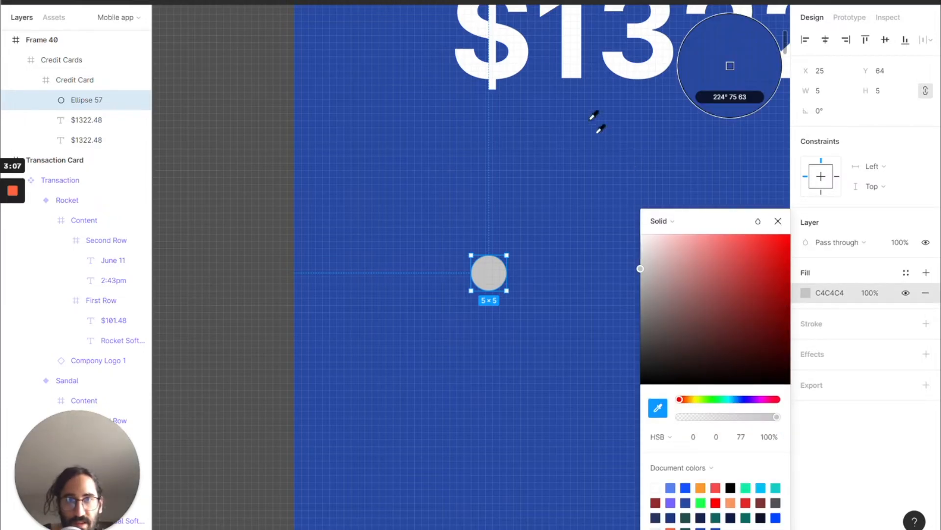
{"action": "left_click", "coordinate": [577, 47]}
{"action": "left_click", "coordinate": [605, 252]}
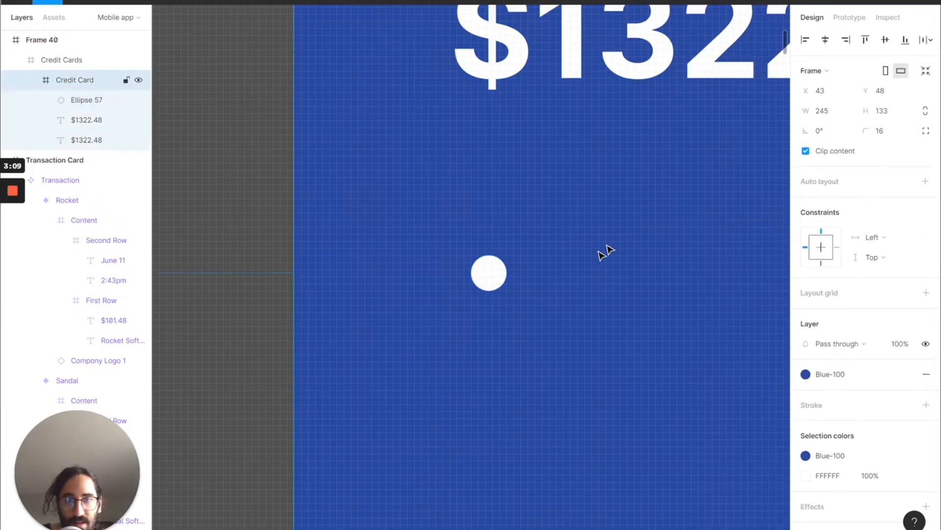
{"action": "left_click", "coordinate": [485, 282]}
{"action": "left_click_drag", "start_coordinate": [484, 283], "coordinate": [638, 280]}
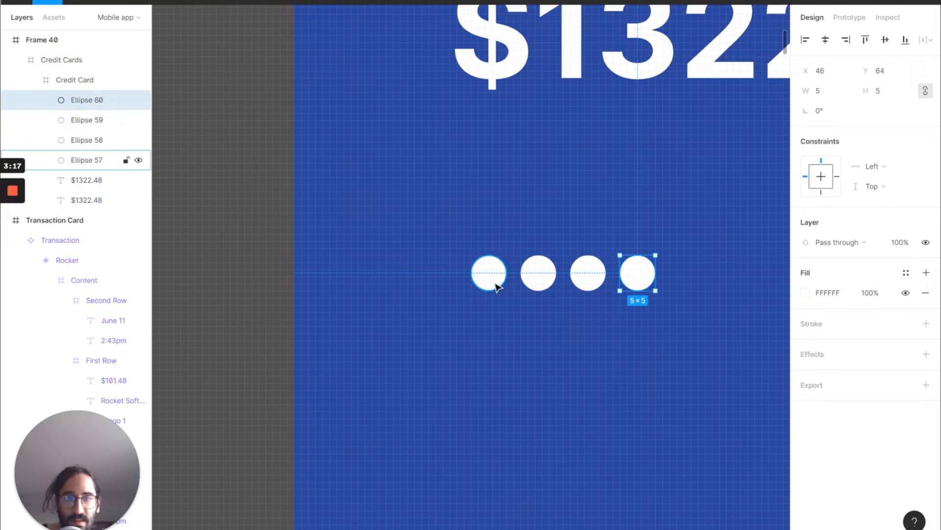
Step: Select the four white circles below the balance text and group them
{"action": "left_click", "coordinate": [496, 282]}
{"action": "left_click", "coordinate": [530, 282], "text": "shift"}
{"action": "left_click", "coordinate": [581, 275], "text": "shift"}
{"action": "left_click", "coordinate": [637, 274], "text": "shift"}
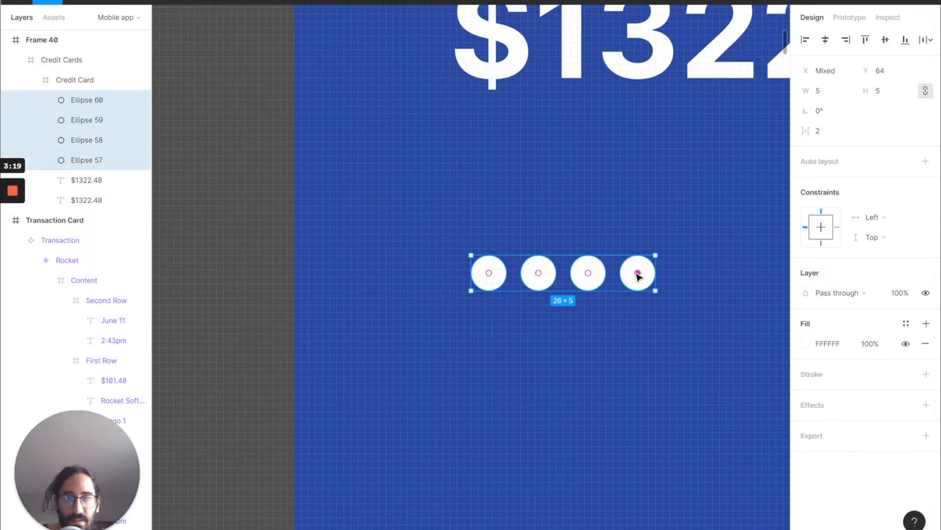
{"action": "scroll", "coordinate": [637, 274], "scroll_direction": "right", "scroll_amount": 4}
{"action": "left_click", "coordinate": [637, 274]}
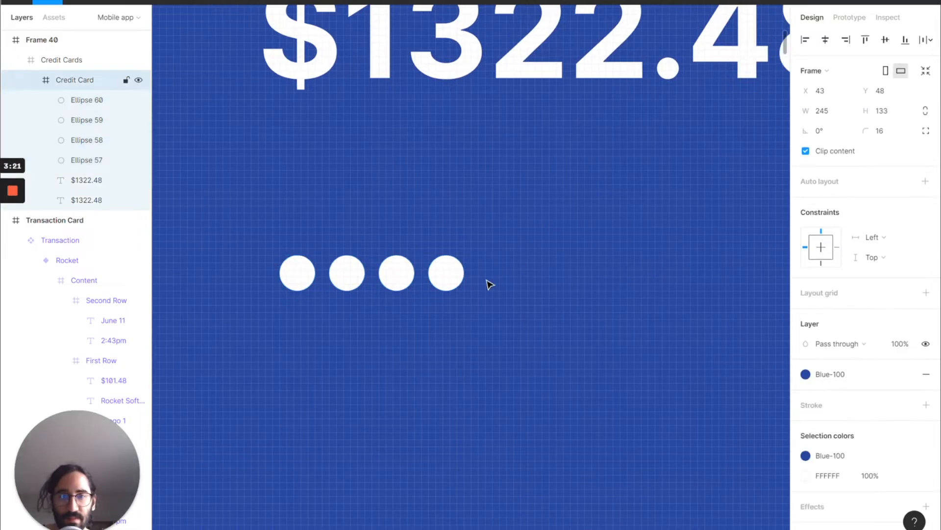
{"action": "left_click", "coordinate": [79, 140]}
{"action": "left_click", "coordinate": [77, 101]}
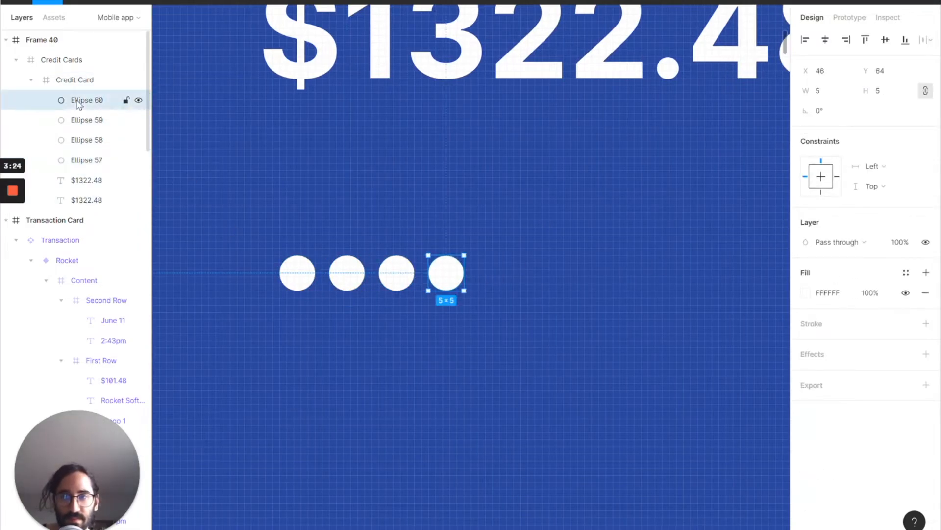
{"action": "left_click", "coordinate": [78, 161], "text": "shift"}
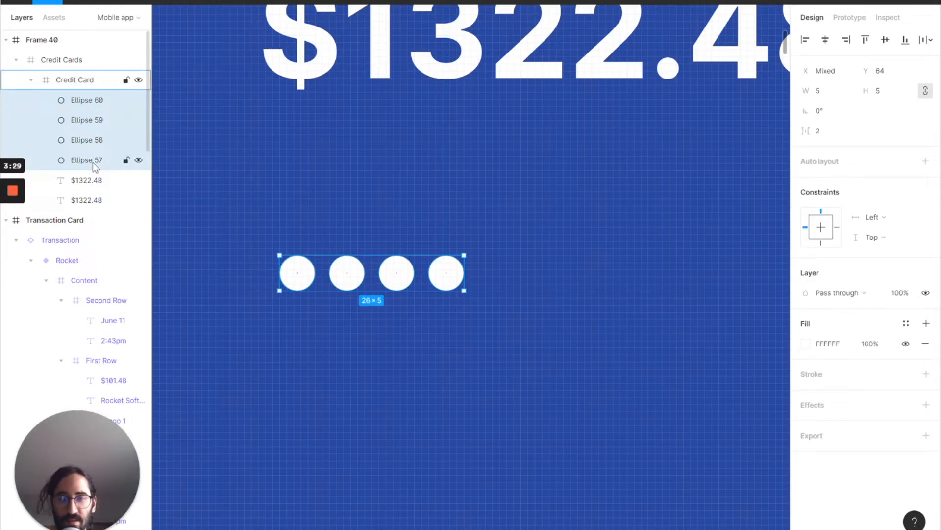
{"action": "key", "text": "ctrl+g"}
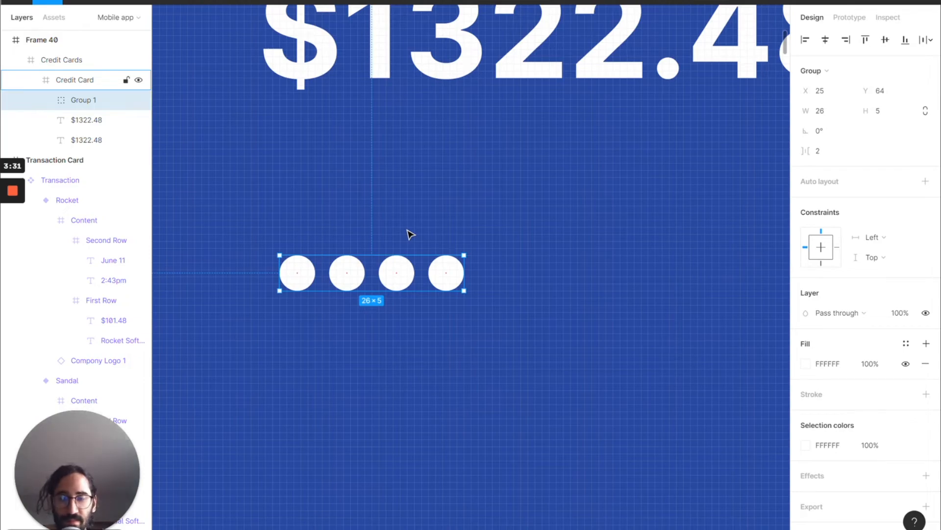
Step: Duplicate the four-dot group twice to the right, continuing the row to make three groups
{"action": "left_click_drag", "start_coordinate": [439, 280], "coordinate": [648, 279]}
{"action": "left_click", "coordinate": [596, 334]}
{"action": "scroll", "coordinate": [596, 333], "scroll_direction": "right", "scroll_amount": 2}
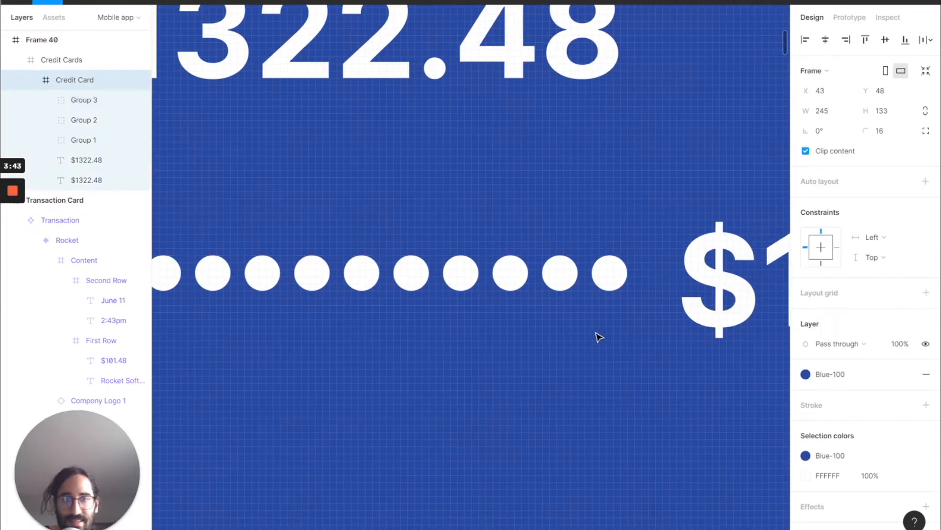
Step: Move the middle dot group to X 55 to separate it from the first group
{"action": "scroll", "coordinate": [597, 334], "scroll_direction": "down", "scroll_amount": 4}
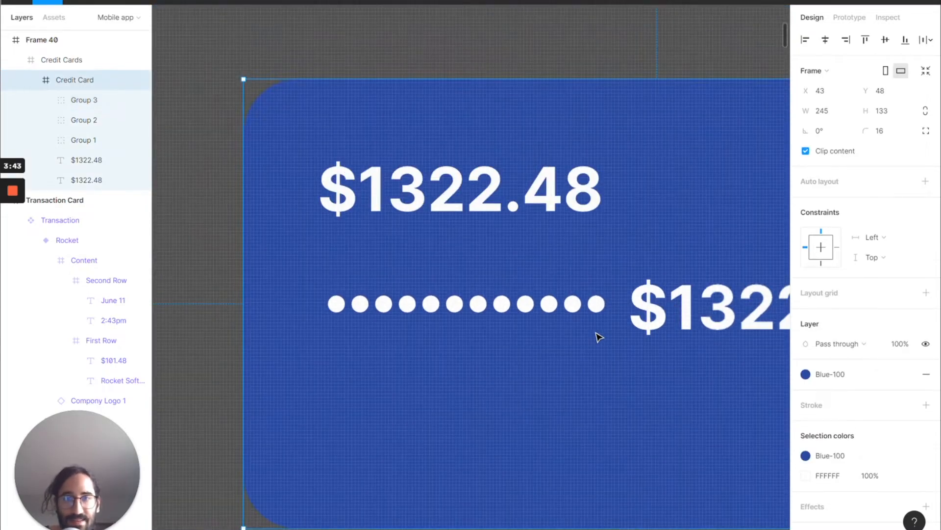
{"action": "left_click", "coordinate": [483, 311]}
{"action": "left_click", "coordinate": [806, 86]}
{"action": "type", "text": "55"}
{"action": "key", "text": "Return"}
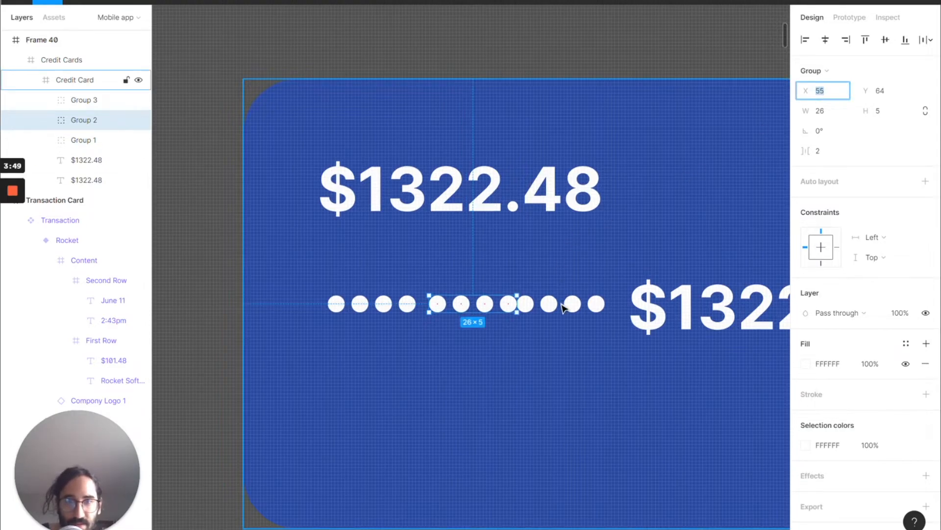
Step: Move the third dot group right to X 83
{"action": "left_click", "coordinate": [564, 307]}
{"action": "left_click", "coordinate": [568, 310]}
{"action": "left_click", "coordinate": [830, 95]}
{"action": "key", "text": "Up"}
{"action": "key", "text": "Up"}
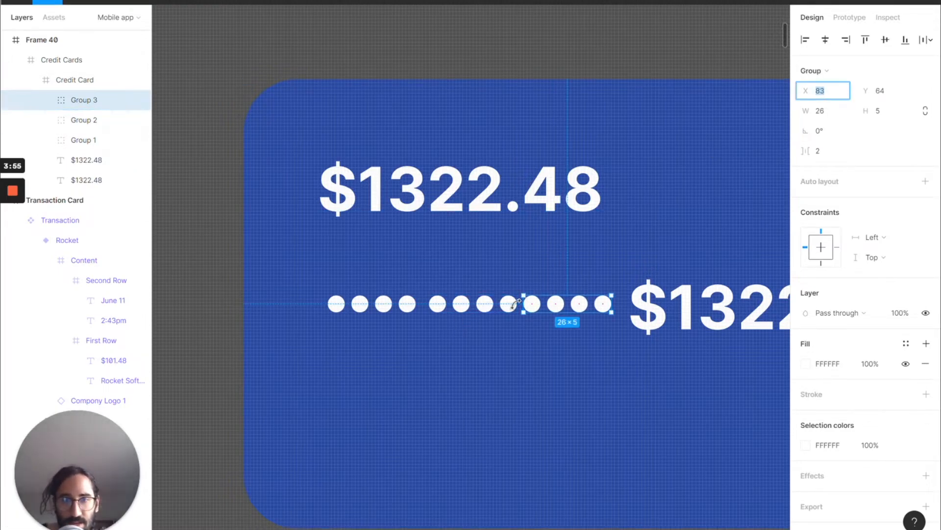
{"action": "key", "text": "alt"}
{"action": "left_click", "coordinate": [840, 110]}
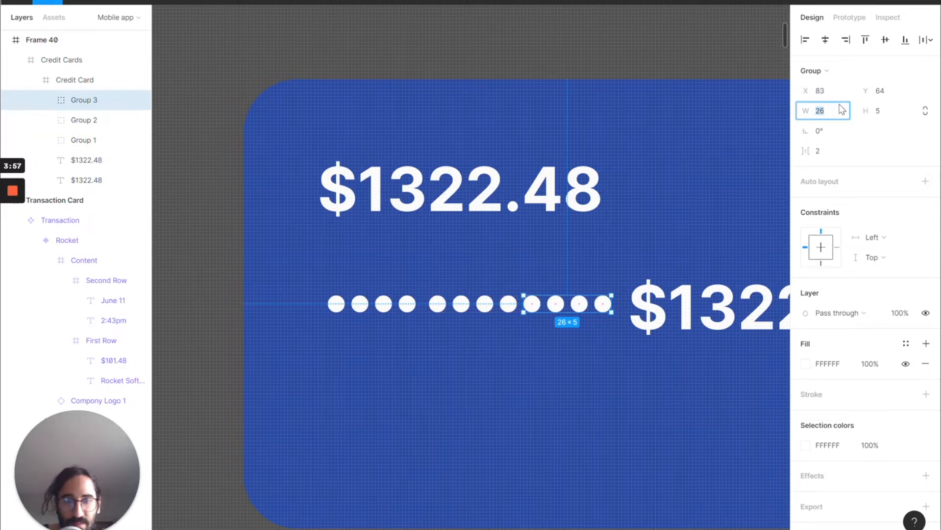
{"action": "key", "text": "Up"}
{"action": "key", "text": "Up"}
{"action": "key", "text": "Up"}
{"action": "key", "text": "Down"}
{"action": "key", "text": "super+z"}
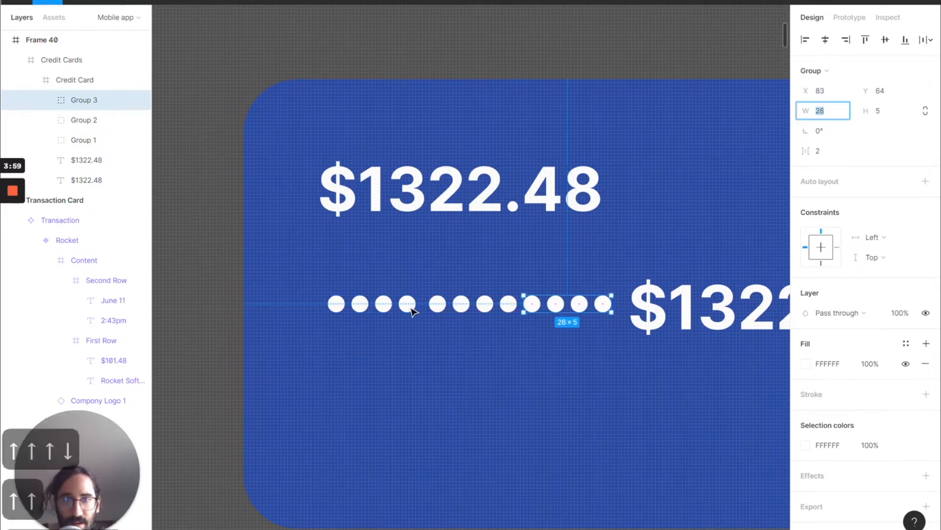
Step: Shift the third dot group further right to X 85
{"action": "left_click", "coordinate": [450, 395]}
{"action": "left_click", "coordinate": [535, 314]}
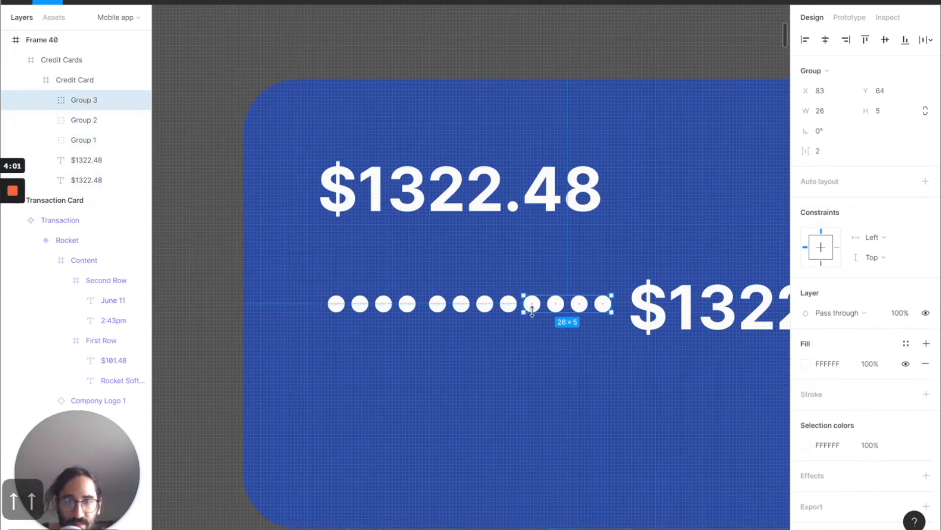
{"action": "left_click", "coordinate": [830, 90]}
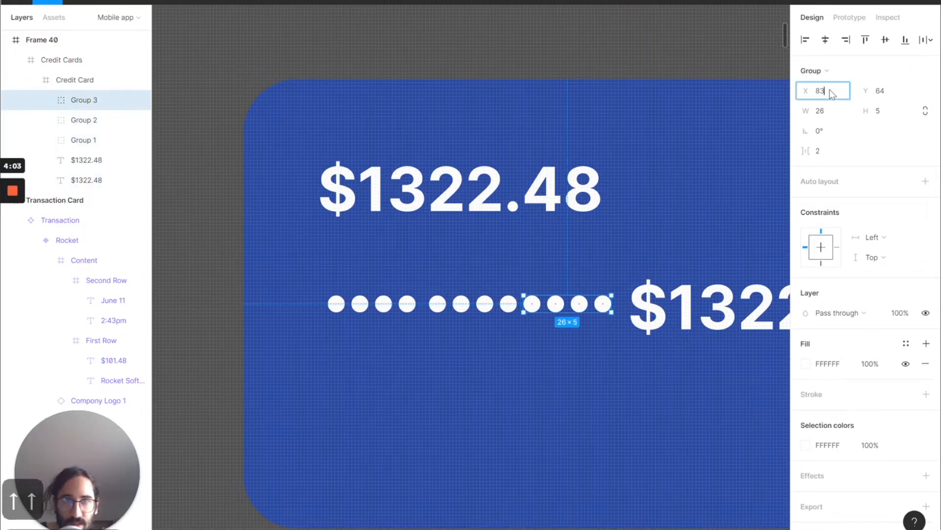
{"action": "key", "text": "Up"}
{"action": "key", "text": "Up"}
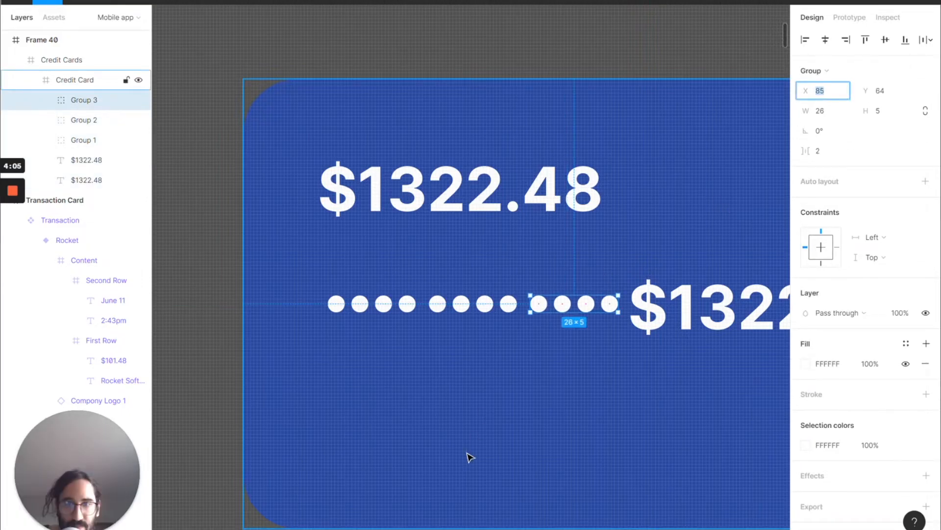
{"action": "left_click", "coordinate": [469, 456]}
Step: Replace the duplicated balance text beside the dots with the card number's last four digits
{"action": "scroll", "coordinate": [469, 456], "scroll_direction": "right", "scroll_amount": 4}
{"action": "left_click", "coordinate": [654, 320]}
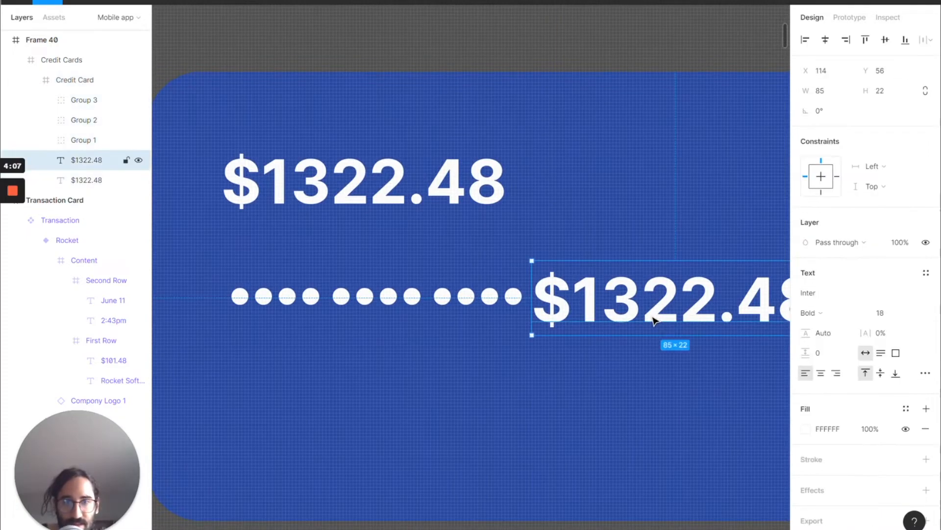
{"action": "double_click", "coordinate": [653, 321]}
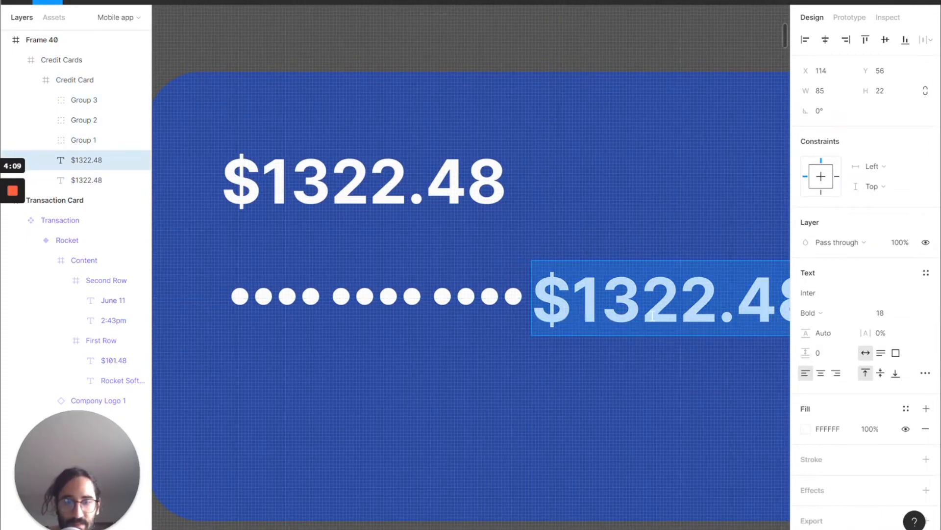
{"action": "type", "text": "7845"}
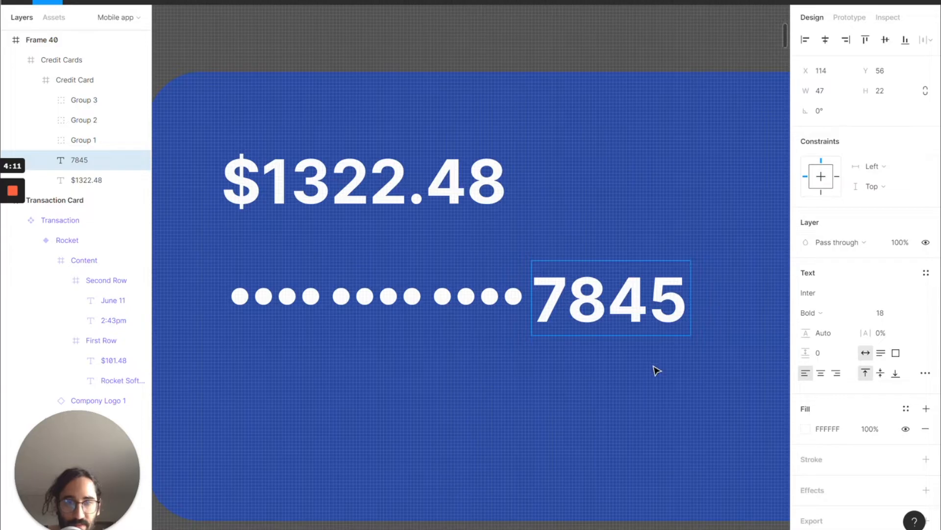
{"action": "key", "text": "Escape"}
Step: Set the card-digits text to Regular, size 14, and move it beside the dots at about X 116, Y 58
{"action": "left_click", "coordinate": [892, 314]}
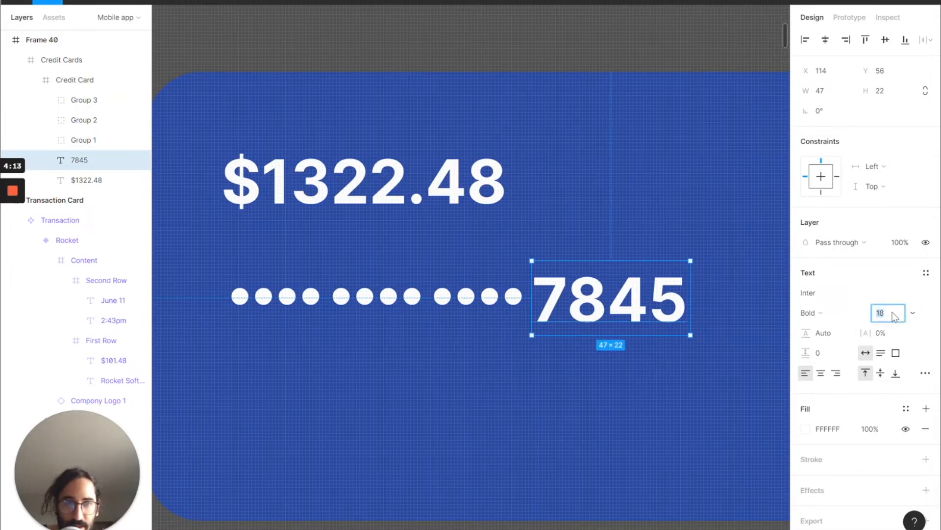
{"action": "type", "text": "14"}
{"action": "key", "text": "Return"}
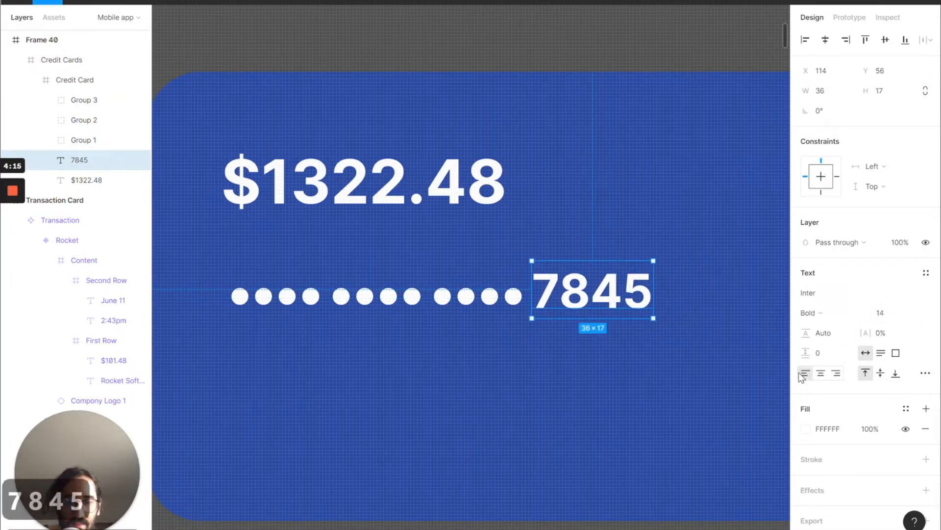
{"action": "left_click_drag", "start_coordinate": [560, 303], "coordinate": [566, 310]}
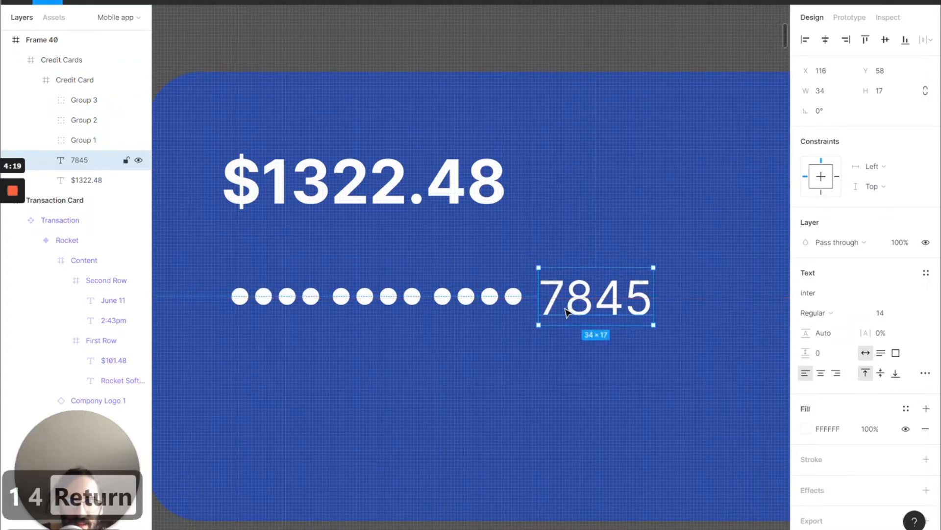
{"action": "key", "text": "Escape"}
Step: Duplicate the card-digits text below the dots at about X 24, Y 93, and change the copy to the expiry 07/28
{"action": "key", "text": "shift+2"}
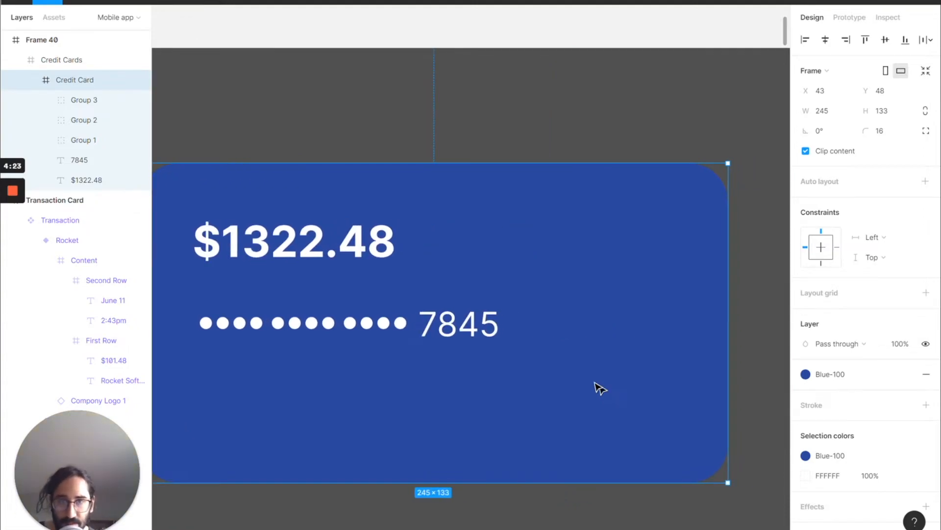
{"action": "left_click", "coordinate": [434, 322]}
{"action": "left_click_drag", "start_coordinate": [440, 325], "coordinate": [217, 405]}
{"action": "double_click", "coordinate": [217, 405]}
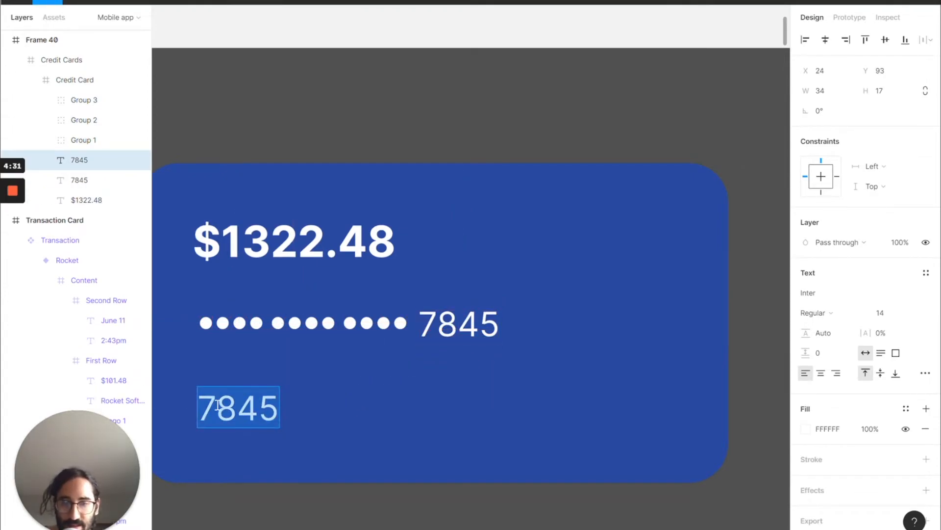
{"action": "type", "text": "07/"}
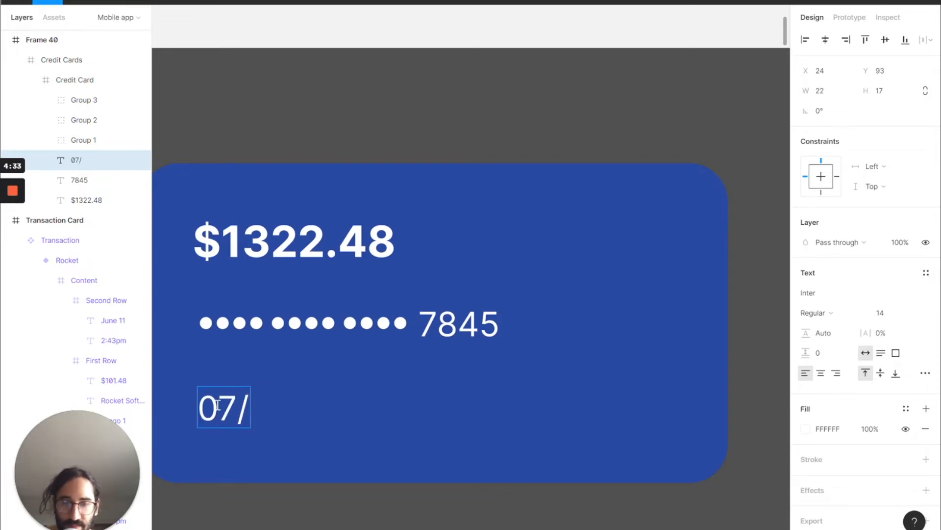
{"action": "type", "text": "28"}
{"action": "key", "text": "Escape"}
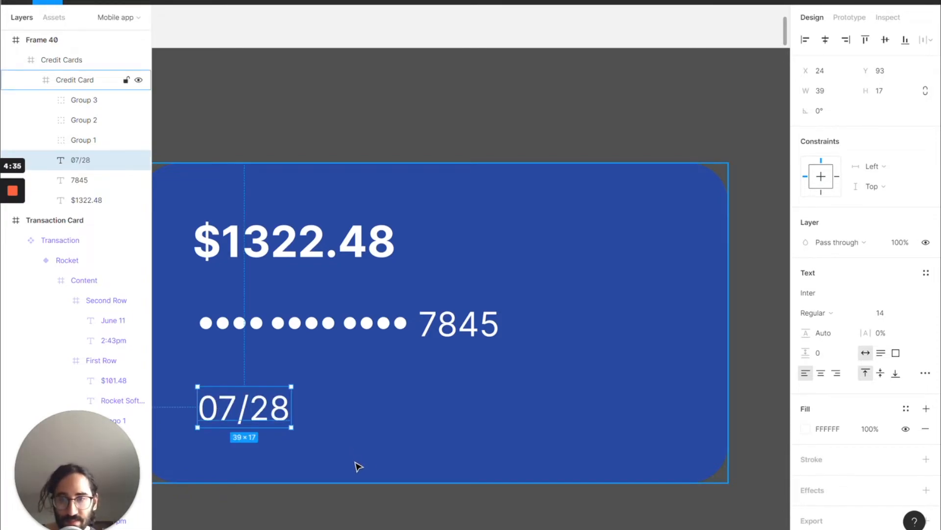
{"action": "left_click", "coordinate": [451, 505]}
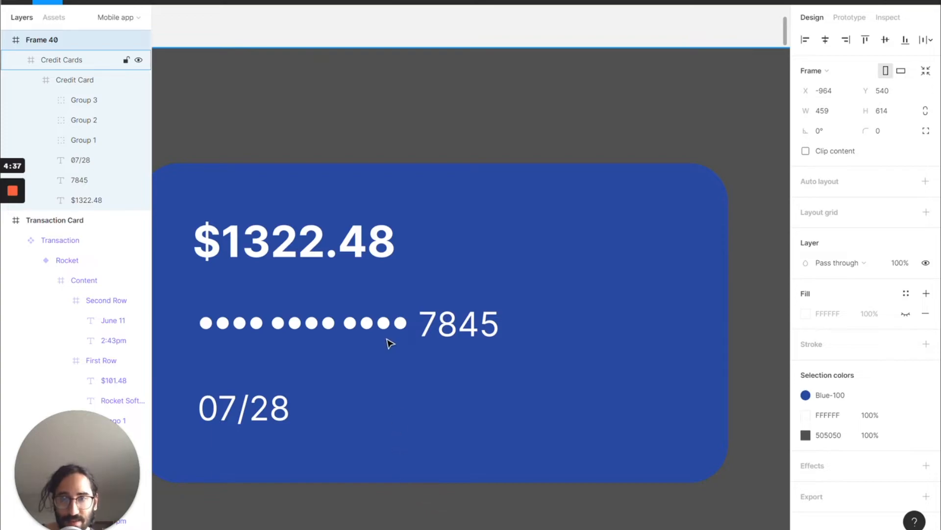
Step: Draw a circle about 12 by 12 in the card's lower-right area, level with the expiry date
{"action": "double_click", "coordinate": [585, 374]}
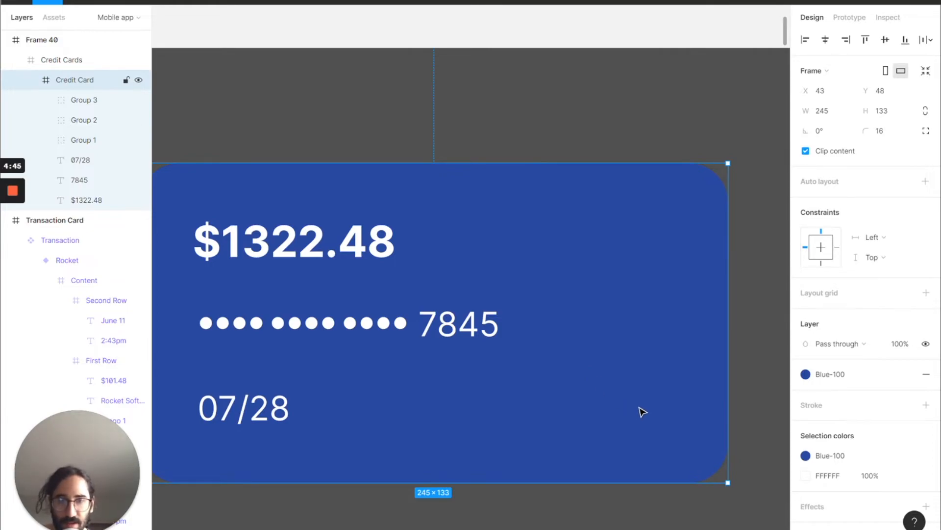
{"action": "key", "text": "o"}
{"action": "left_click_drag", "start_coordinate": [603, 408], "coordinate": [632, 436]}
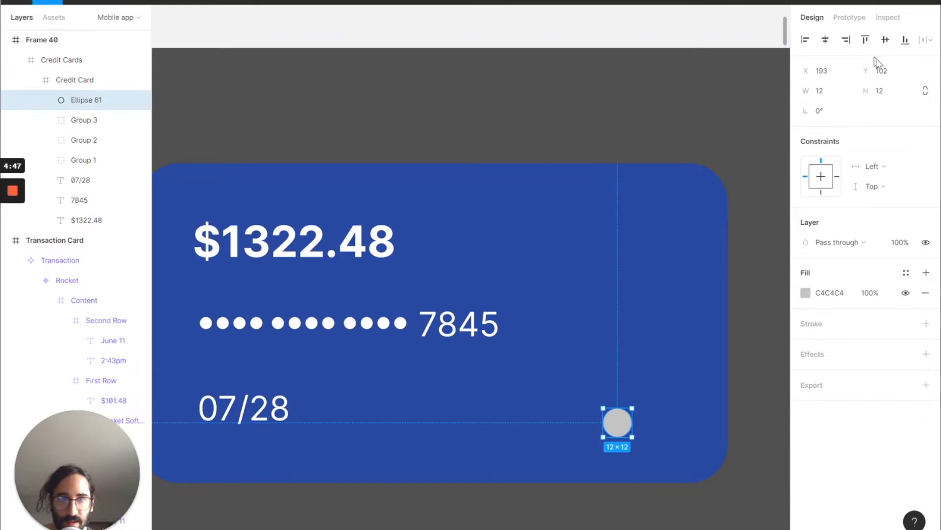
Step: Constrain the new circle's proportions and set its height to 20
{"action": "left_click", "coordinate": [926, 90]}
{"action": "left_click", "coordinate": [885, 94]}
{"action": "type", "text": "2"}
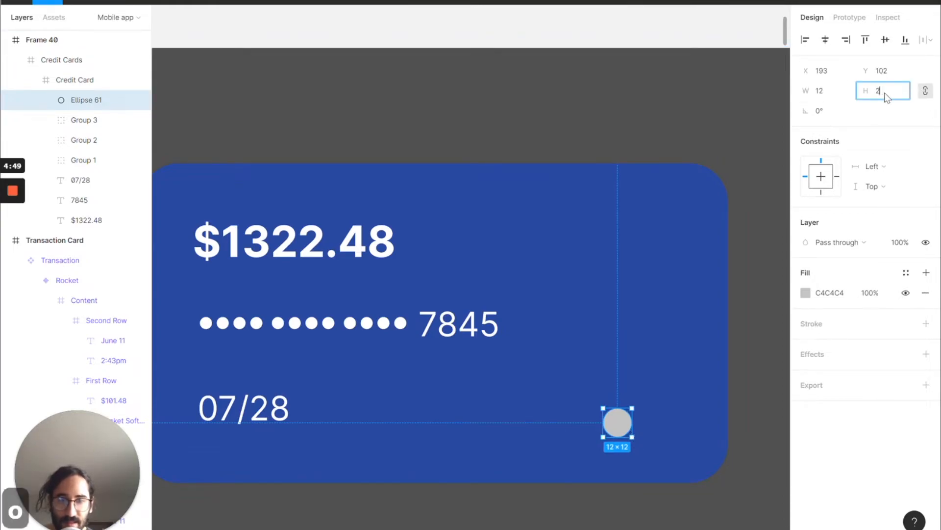
{"action": "type", "text": "0"}
{"action": "key", "text": "Return"}
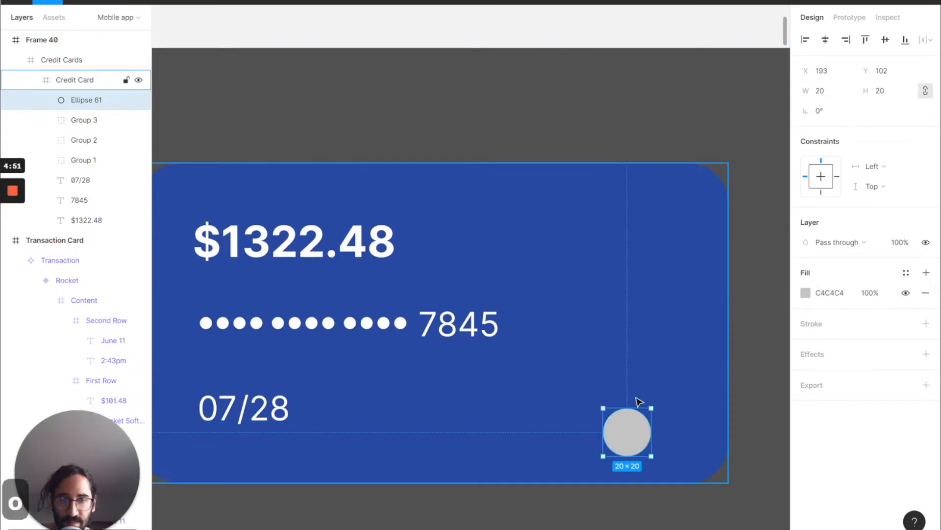
Step: Duplicate the grey circle on the card about 18 to the right, and fill the original circle with red DF5454
{"action": "left_click_drag", "start_coordinate": [626, 431], "coordinate": [657, 421]}
{"action": "left_click", "coordinate": [602, 430]}
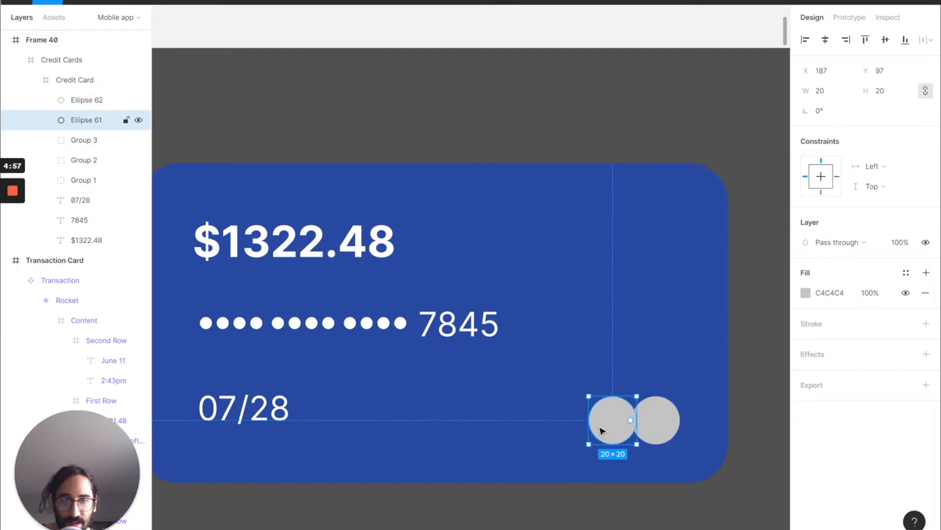
{"action": "left_click", "coordinate": [805, 294]}
{"action": "left_click_drag", "start_coordinate": [749, 277], "coordinate": [740, 253]}
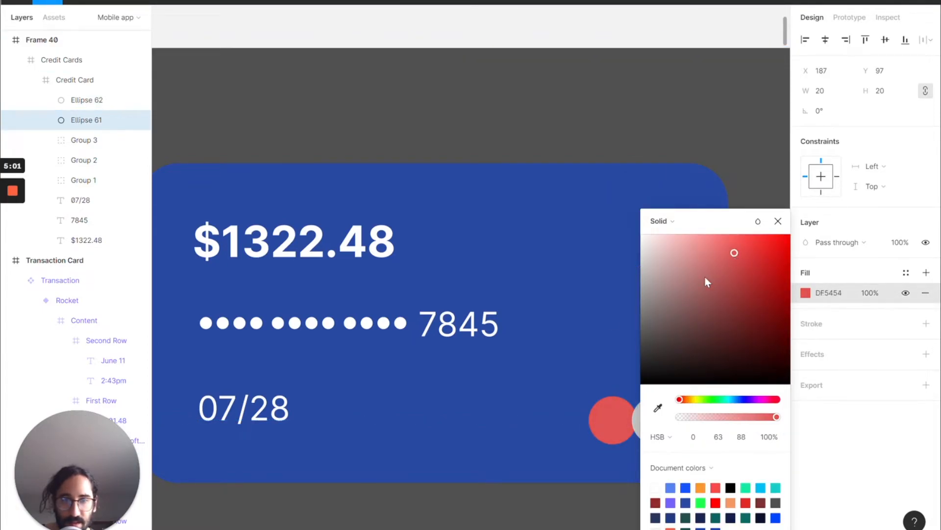
{"action": "left_click", "coordinate": [603, 370]}
Step: Fill the grey circle with light orange F0B47D and move it closer to the red one, overlapping it by about 6
{"action": "scroll", "coordinate": [664, 436], "scroll_direction": "left", "scroll_amount": 5}
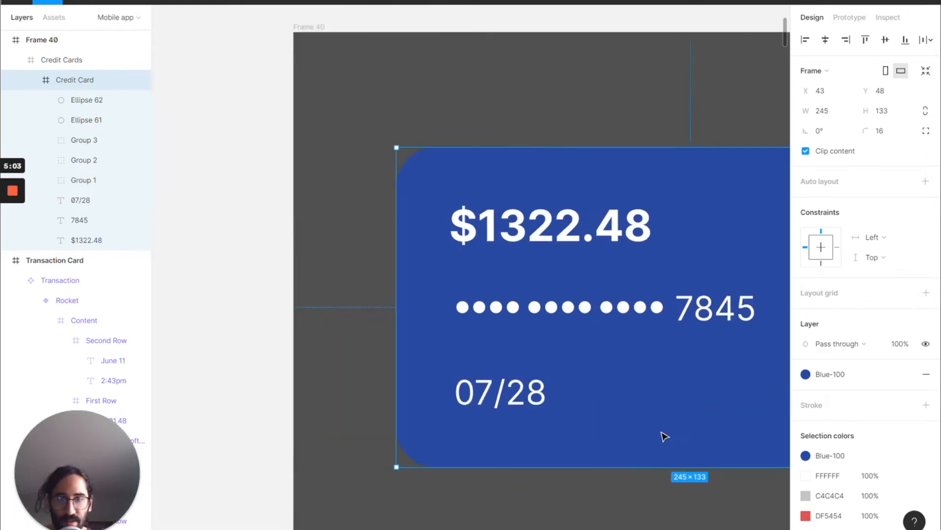
{"action": "scroll", "coordinate": [665, 436], "scroll_direction": "left", "scroll_amount": 20}
{"action": "scroll", "coordinate": [664, 436], "scroll_direction": "down", "scroll_amount": 5}
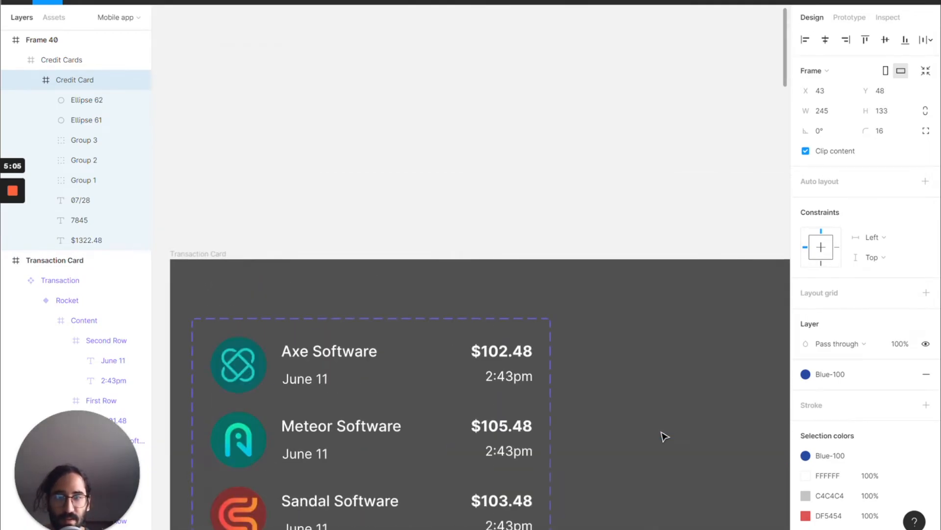
{"action": "scroll", "coordinate": [665, 436], "scroll_direction": "left", "scroll_amount": 20}
{"action": "scroll", "coordinate": [665, 435], "scroll_direction": "down", "scroll_amount": 5}
{"action": "scroll", "coordinate": [490, 360], "scroll_direction": "right", "scroll_amount": 20}
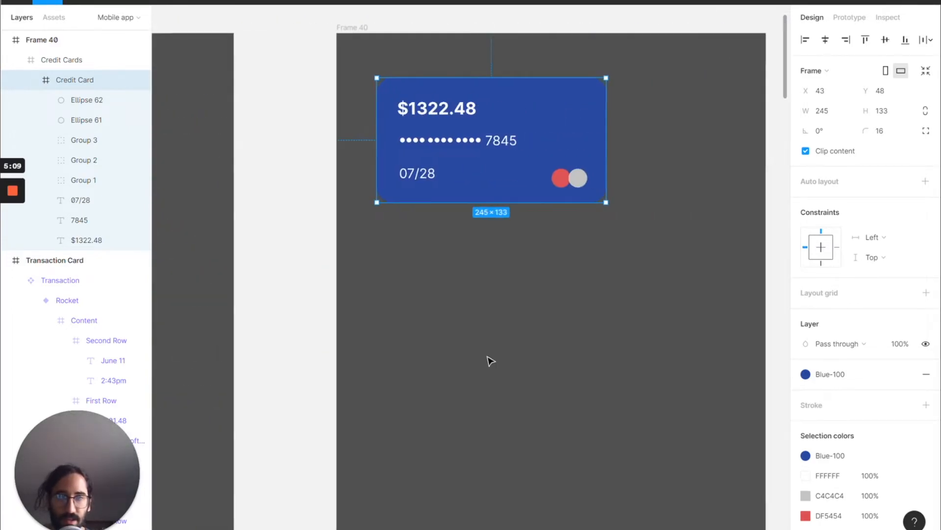
{"action": "scroll", "coordinate": [511, 139], "scroll_direction": "up", "scroll_amount": 5}
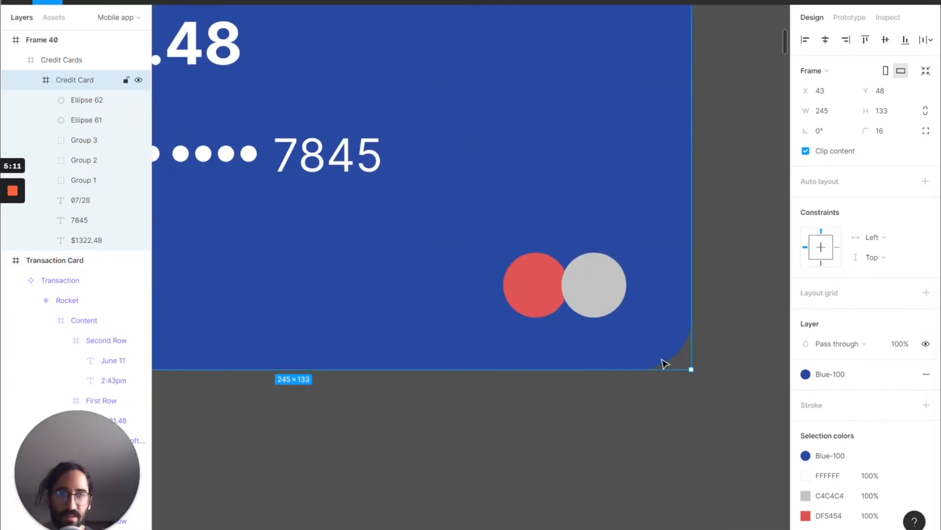
{"action": "left_click", "coordinate": [580, 302]}
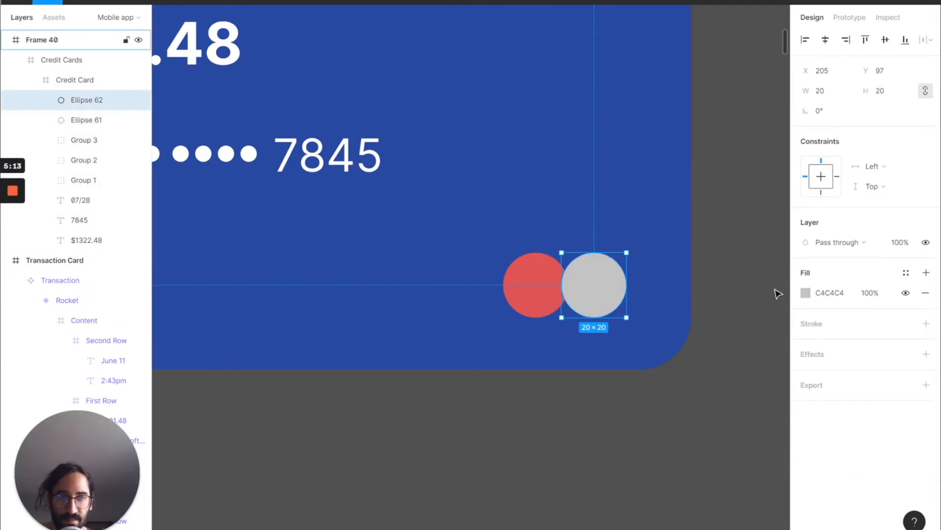
{"action": "left_click", "coordinate": [805, 293]}
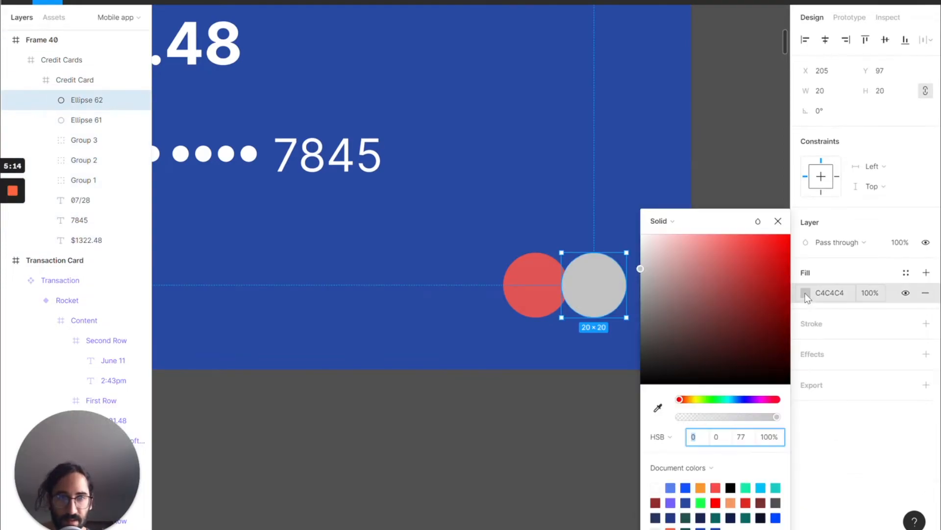
{"action": "left_click", "coordinate": [686, 399]}
{"action": "left_click_drag", "start_coordinate": [685, 401], "coordinate": [690, 402]}
{"action": "left_click_drag", "start_coordinate": [715, 283], "coordinate": [713, 247]}
{"action": "left_click_drag", "start_coordinate": [595, 279], "coordinate": [578, 281]}
Step: Duplicate the red and orange circles just above the originals and reduce the copies to their overlap with Intersect
{"action": "left_click", "coordinate": [512, 288], "text": "shift"}
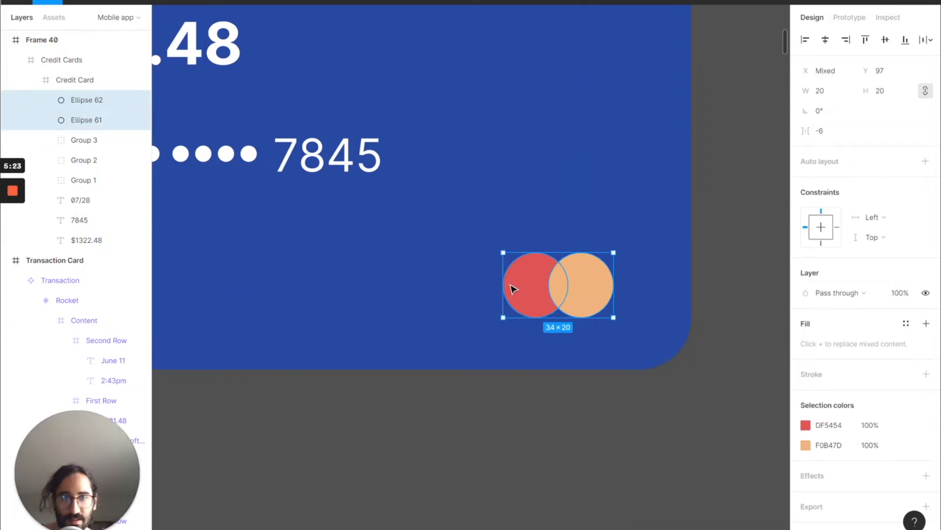
{"action": "left_click_drag", "start_coordinate": [582, 295], "coordinate": [586, 224]}
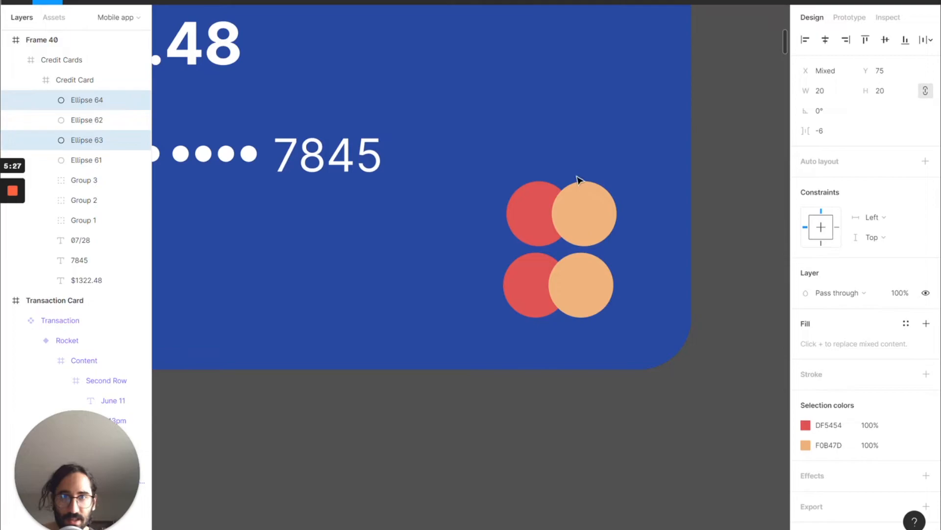
{"action": "left_click", "coordinate": [520, 2]}
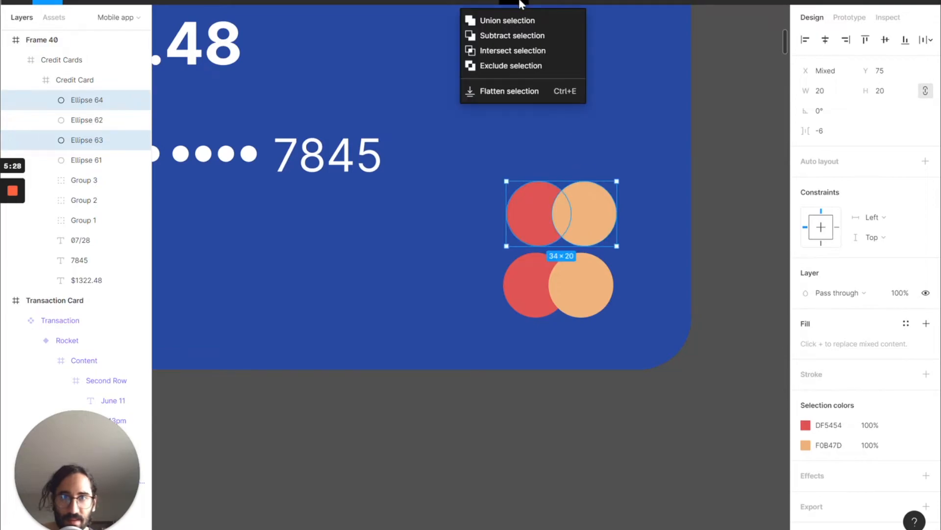
{"action": "left_click", "coordinate": [515, 51]}
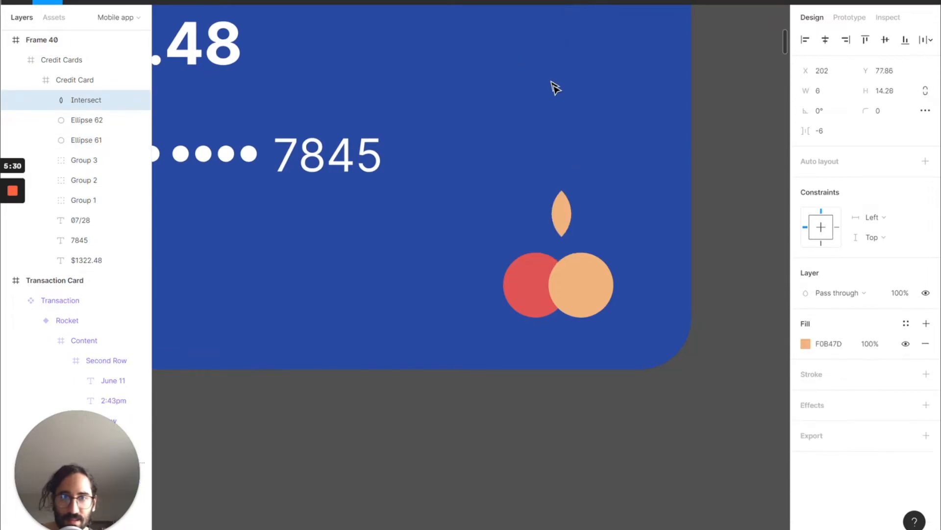
Step: Fill the intersected lens shape with pink F99E98 and place it over the circles' overlap at about X 201, Y 100
{"action": "left_click", "coordinate": [562, 239]}
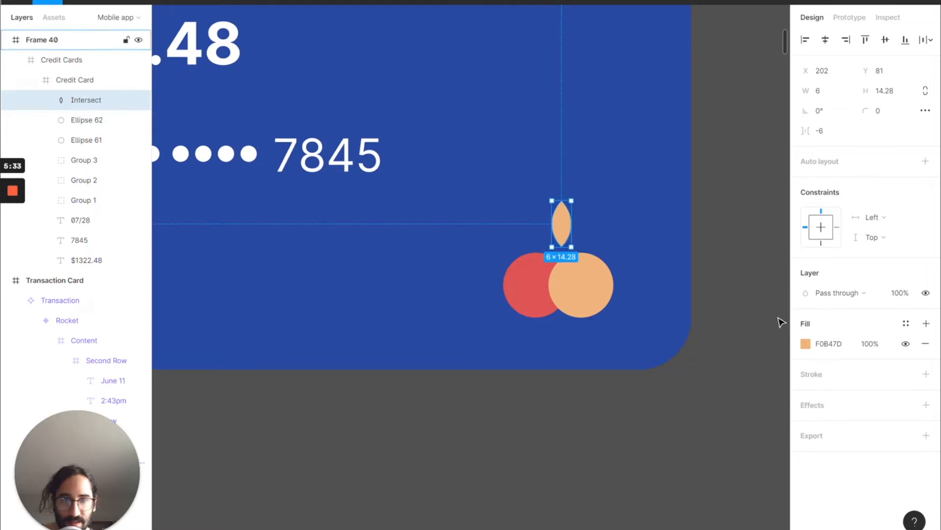
{"action": "left_click", "coordinate": [806, 343]}
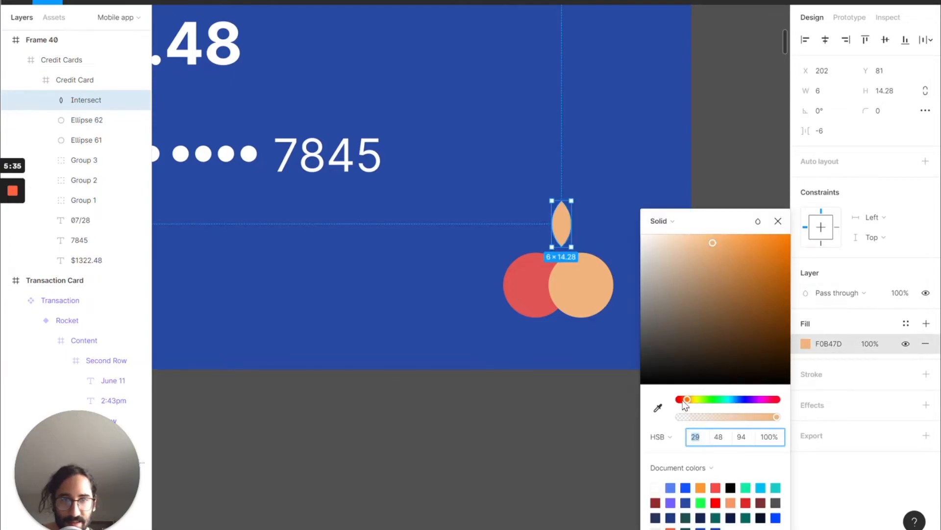
{"action": "left_click_drag", "start_coordinate": [687, 400], "coordinate": [681, 401]}
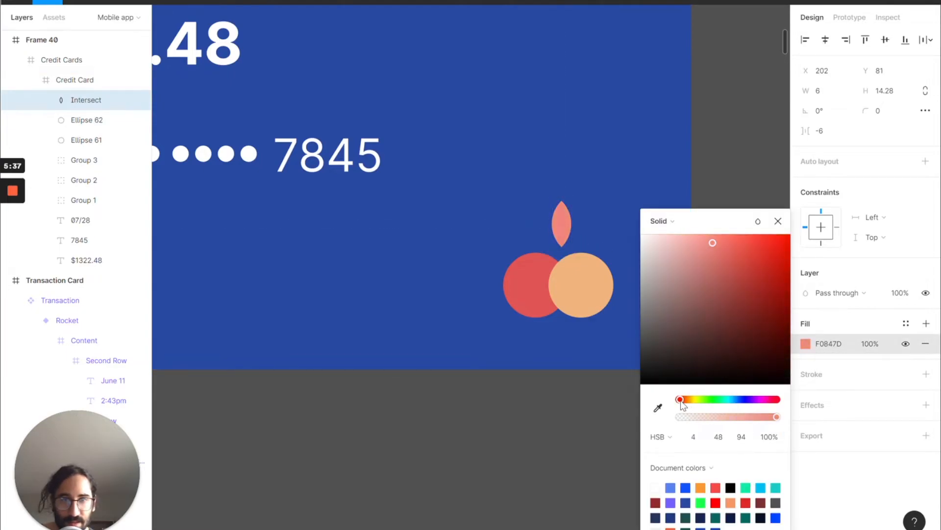
{"action": "left_click_drag", "start_coordinate": [714, 242], "coordinate": [699, 242]}
{"action": "left_click_drag", "start_coordinate": [561, 233], "coordinate": [559, 297]}
{"action": "left_click", "coordinate": [572, 372]}
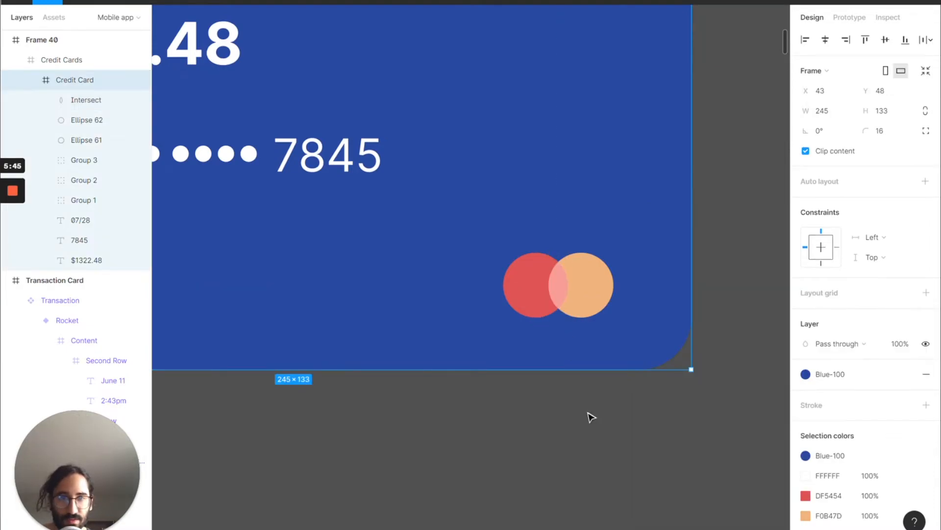
Step: Change the fill of the lens shape between the two circles to the stronger pink F18781
{"action": "double_click", "coordinate": [562, 290]}
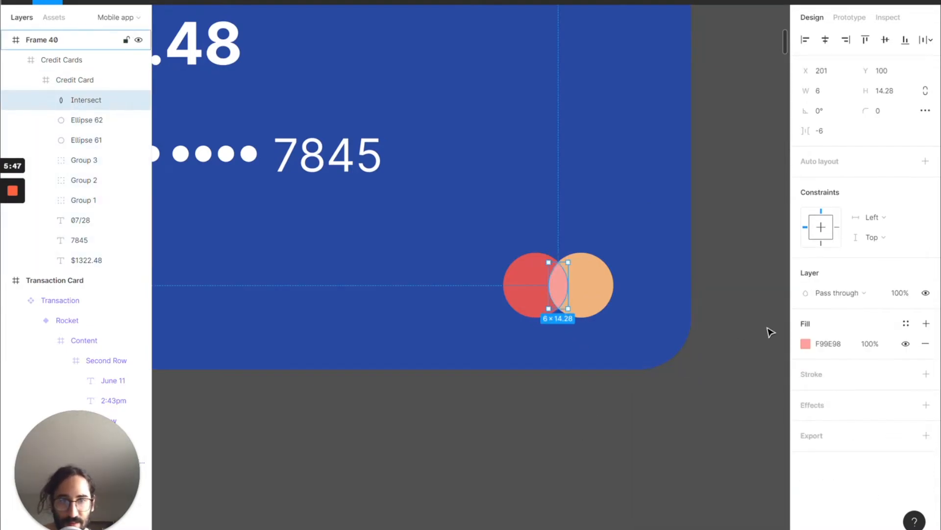
{"action": "left_click", "coordinate": [806, 345]}
{"action": "left_click_drag", "start_coordinate": [699, 239], "coordinate": [710, 244]}
{"action": "left_click", "coordinate": [568, 386]}
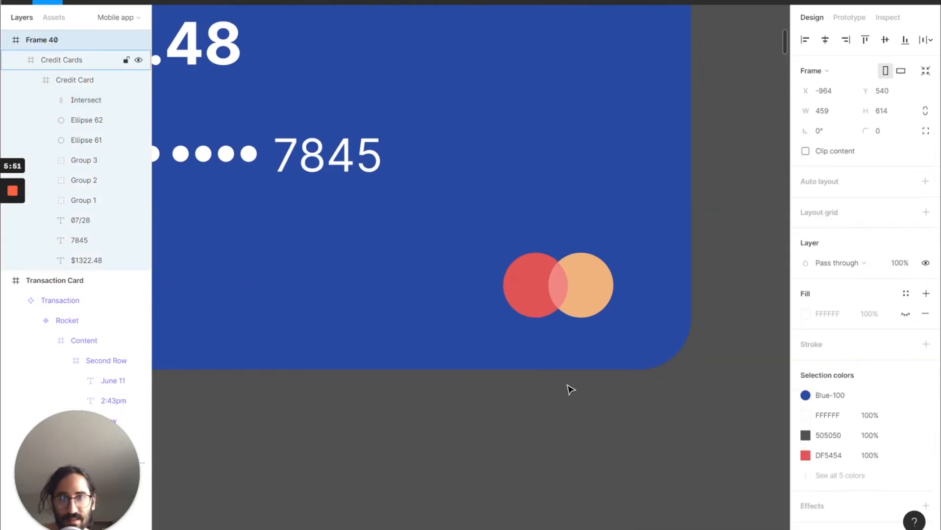
Step: Wrap both circles and the lens shape in a frame and name the frame Brand
{"action": "left_click", "coordinate": [513, 286]}
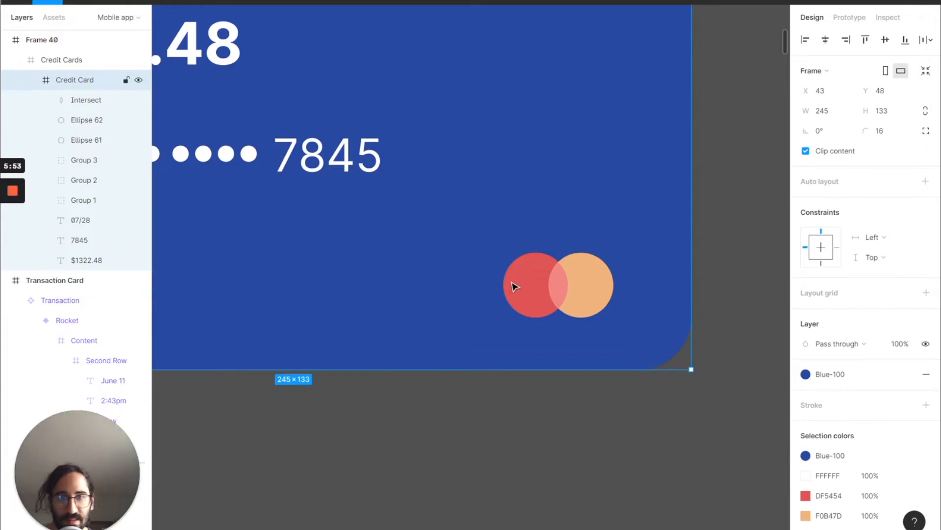
{"action": "left_click", "coordinate": [514, 287]}
{"action": "left_click", "coordinate": [603, 279], "text": "shift"}
{"action": "left_click", "coordinate": [563, 283], "text": "shift"}
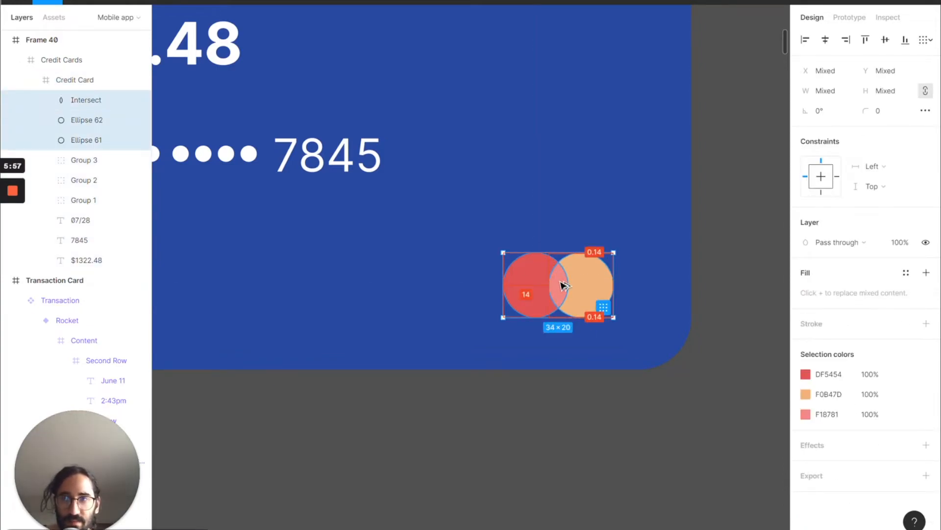
{"action": "key", "text": "ctrl+alt+g"}
{"action": "double_click", "coordinate": [83, 100]}
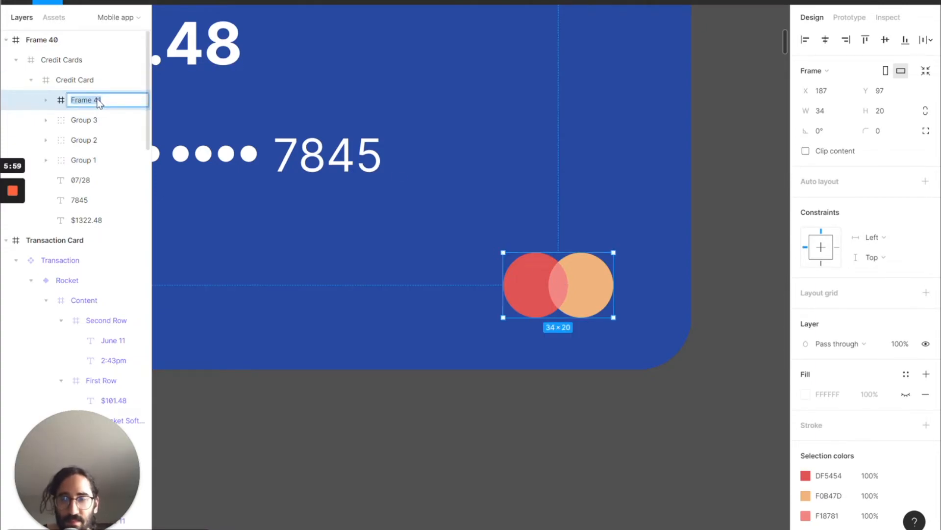
{"action": "type", "text": "Brand"}
{"action": "key", "text": "Return"}
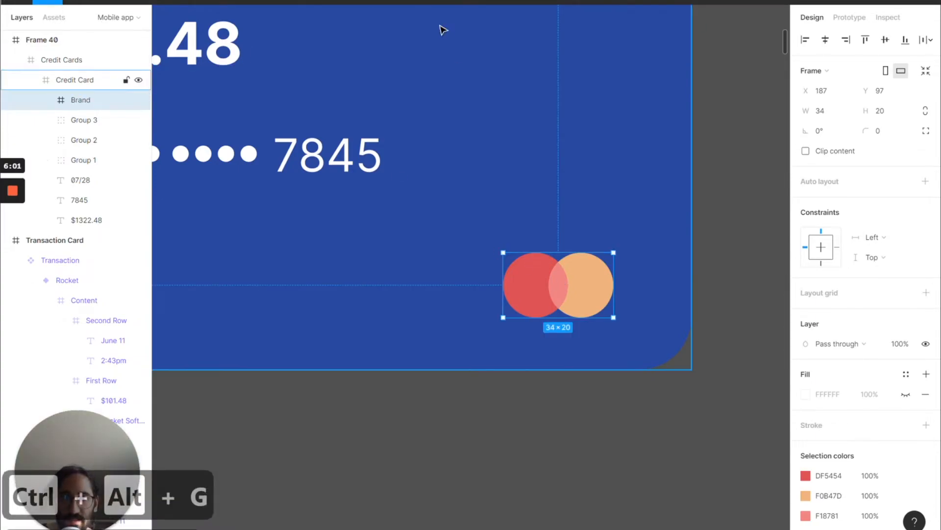
Step: Move the Brand logo level with the expiry date at about X 189, Y 93 in the card
{"action": "left_click", "coordinate": [378, 409]}
{"action": "scroll", "coordinate": [378, 409], "scroll_direction": "left", "scroll_amount": 3}
{"action": "scroll", "coordinate": [378, 408], "scroll_direction": "down", "scroll_amount": 2}
{"action": "scroll", "coordinate": [381, 412], "scroll_direction": "down", "scroll_amount": 5}
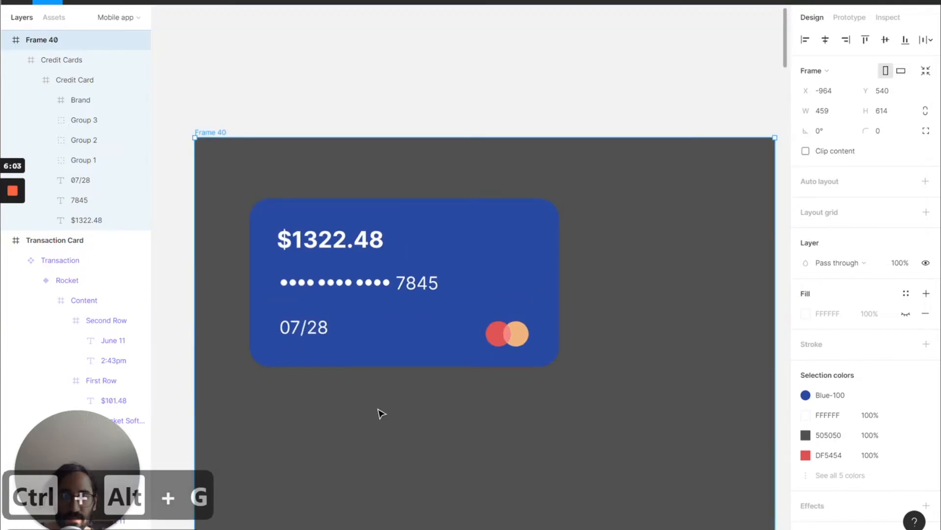
{"action": "double_click", "coordinate": [506, 339]}
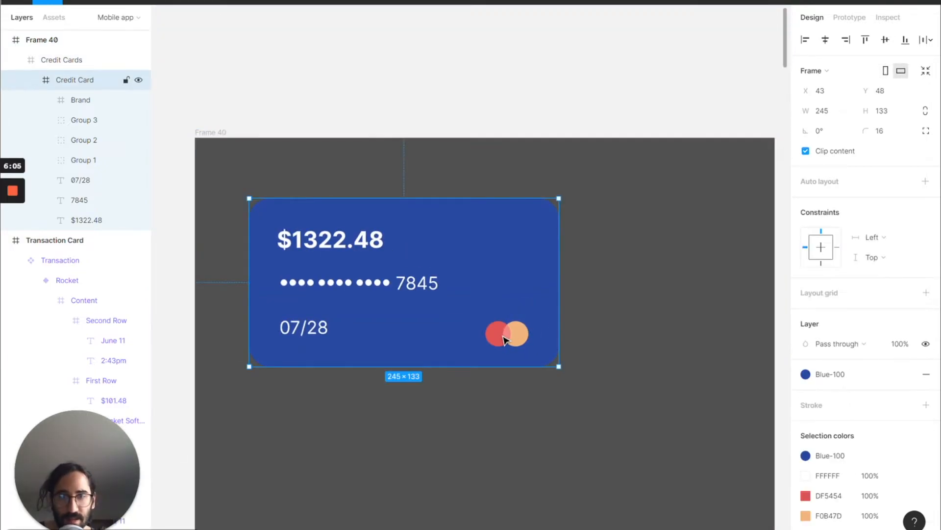
{"action": "double_click", "coordinate": [506, 339]}
{"action": "left_click_drag", "start_coordinate": [506, 339], "coordinate": [508, 337]}
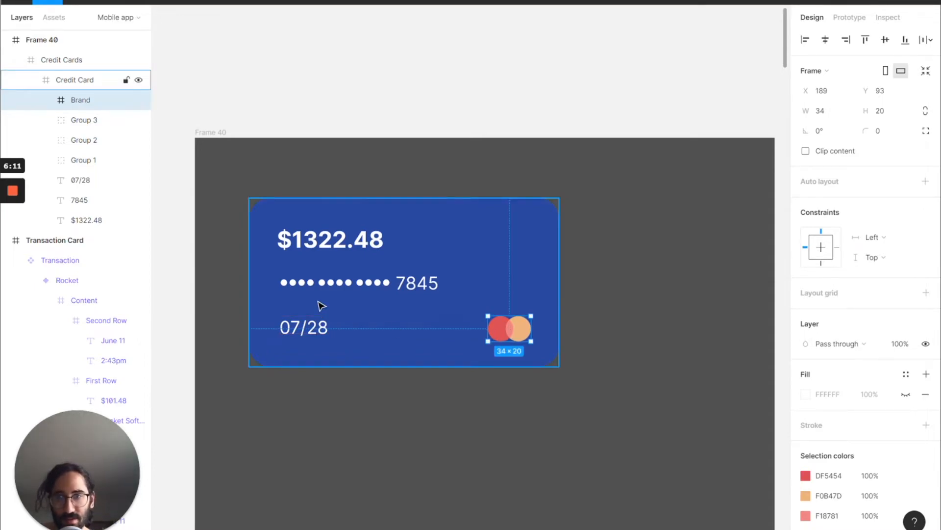
Step: Examine the existing Credit Card on the Home screen for its layout and auto layout settings
{"action": "left_click", "coordinate": [375, 220]}
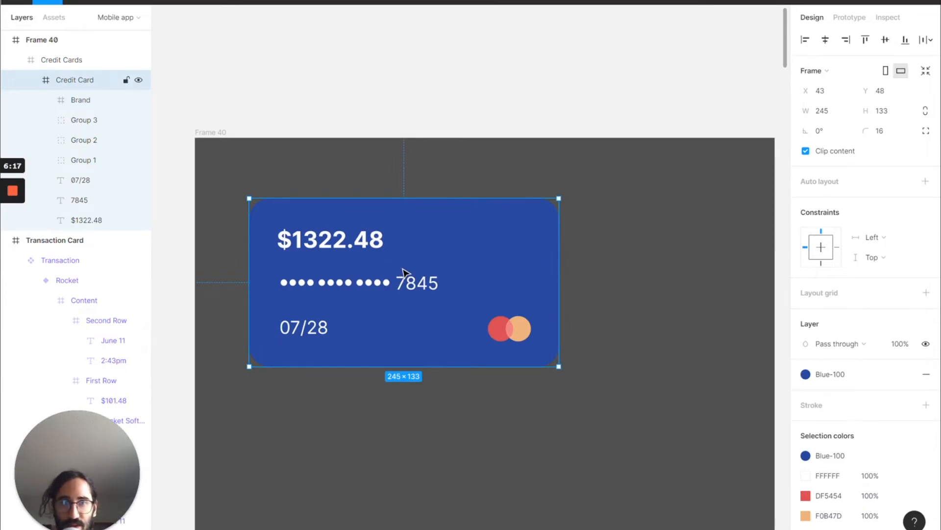
{"action": "scroll", "coordinate": [404, 273], "scroll_direction": "left", "scroll_amount": 20}
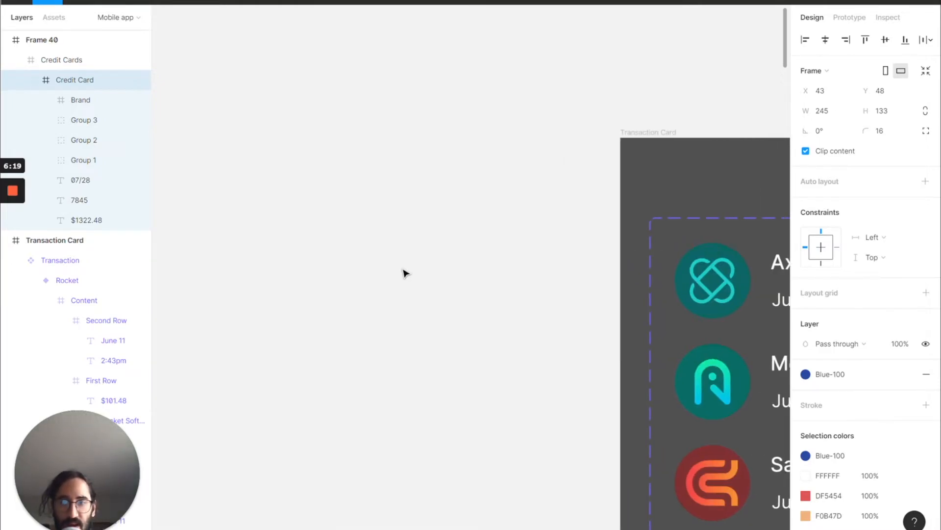
{"action": "scroll", "coordinate": [404, 273], "scroll_direction": "left", "scroll_amount": 20}
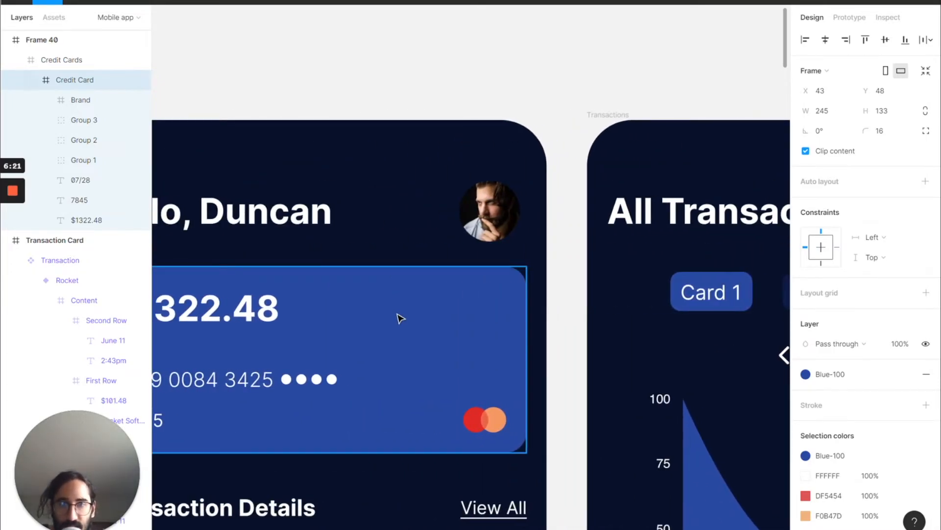
{"action": "left_click", "coordinate": [519, 317]}
{"action": "scroll", "coordinate": [519, 316], "scroll_direction": "left", "scroll_amount": 1}
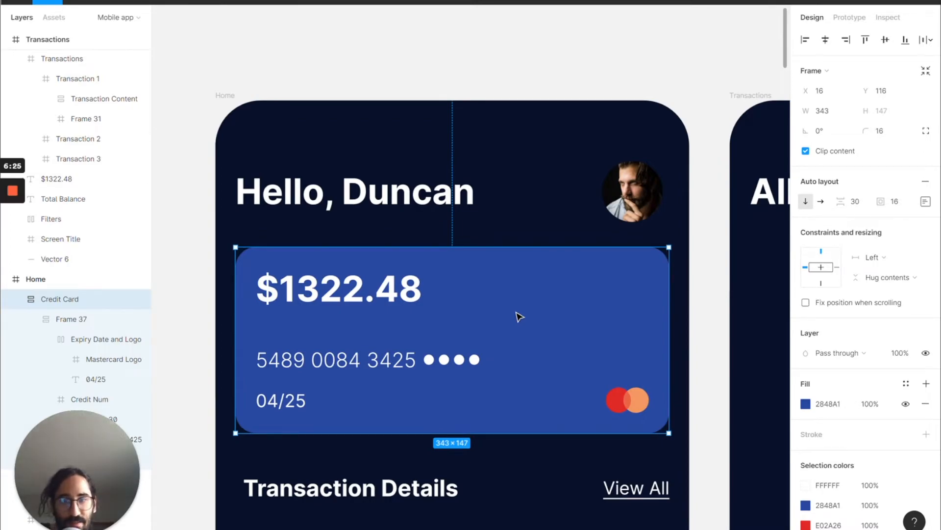
{"action": "scroll", "coordinate": [519, 316], "scroll_direction": "right", "scroll_amount": 10}
{"action": "scroll", "coordinate": [520, 317], "scroll_direction": "right", "scroll_amount": 10}
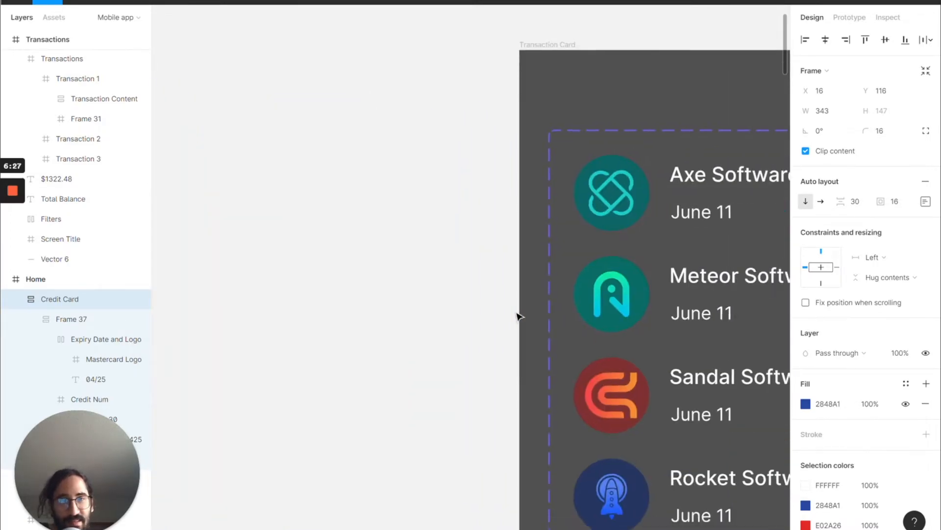
{"action": "scroll", "coordinate": [519, 316], "scroll_direction": "right", "scroll_amount": 10}
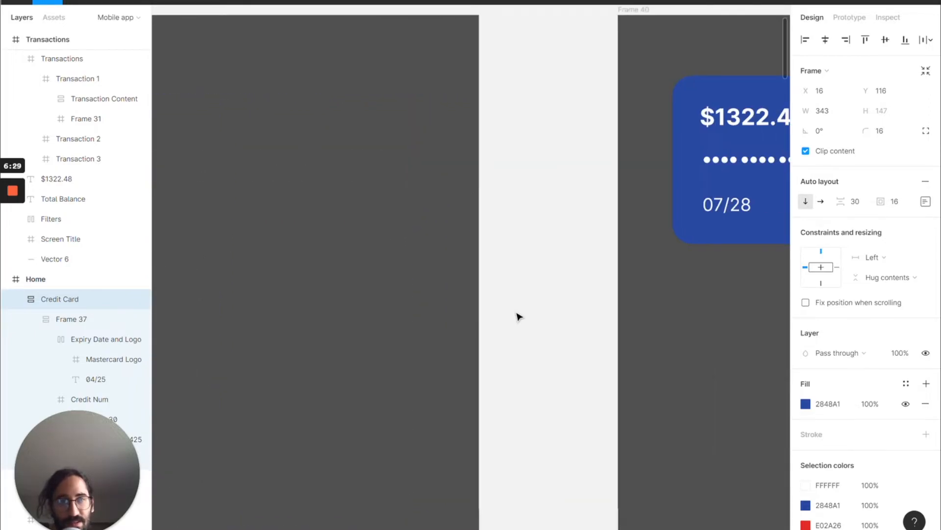
Step: Try auto layout on the whole Credit Card frame in Frame 40 and undo it
{"action": "left_click", "coordinate": [527, 113]}
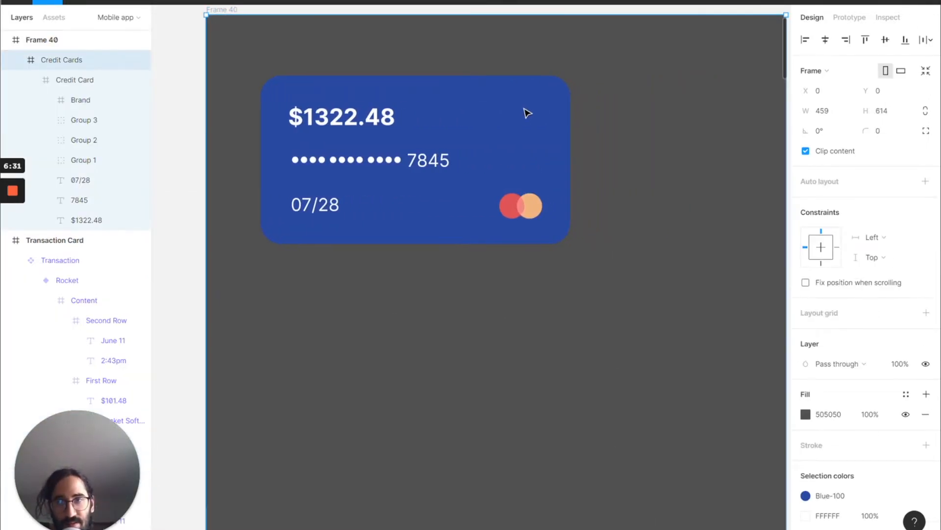
{"action": "double_click", "coordinate": [527, 113]}
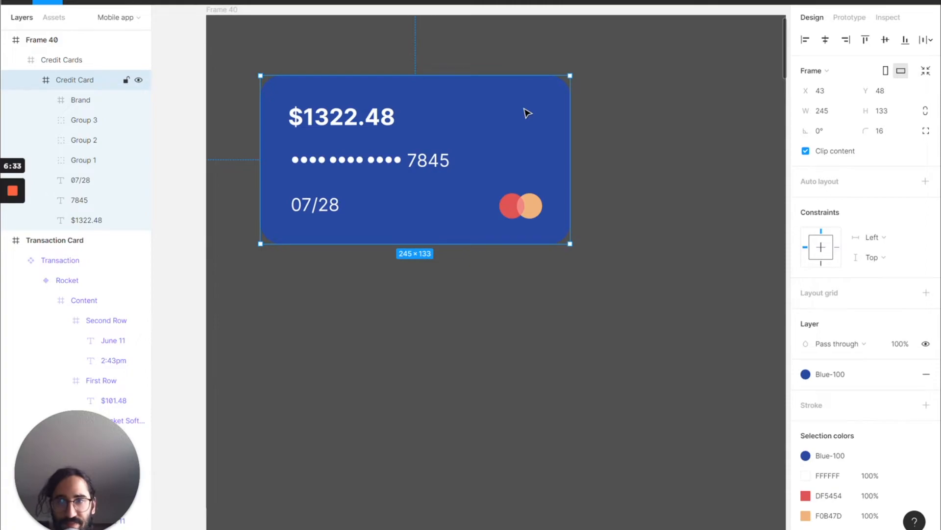
{"action": "left_click", "coordinate": [926, 181]}
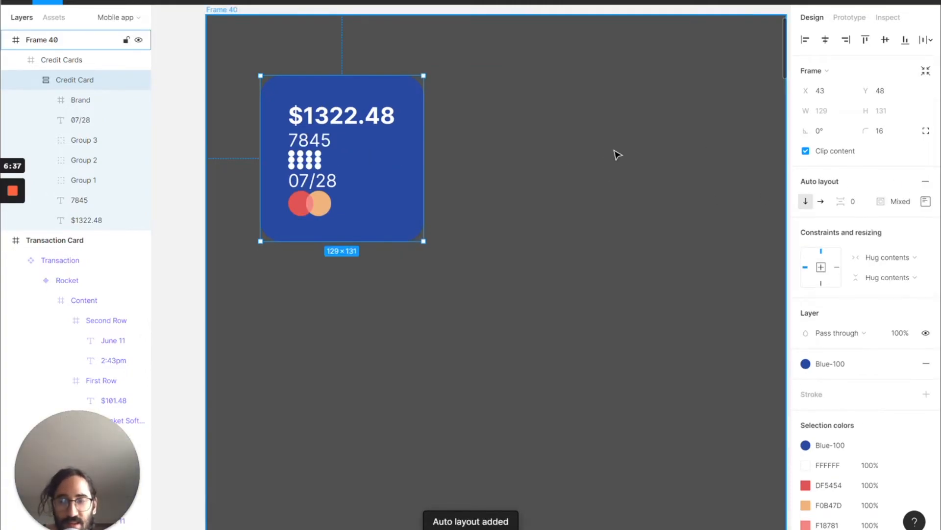
{"action": "key", "text": "ctrl+z"}
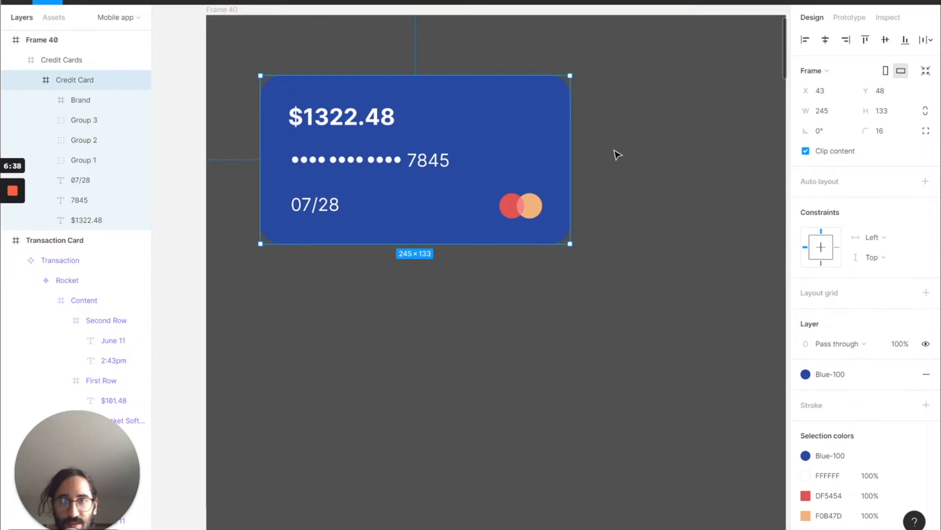
Step: Wrap the three dot groups and the last four digits of the card number together in one frame
{"action": "left_click", "coordinate": [370, 160]}
{"action": "left_click", "coordinate": [299, 159]}
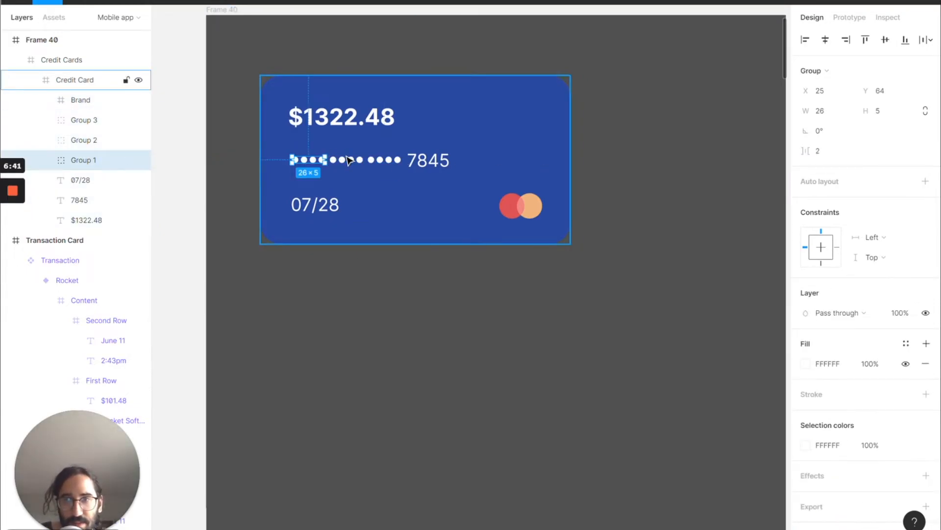
{"action": "key", "text": "shift+Return"}
{"action": "key", "text": "shift+Return"}
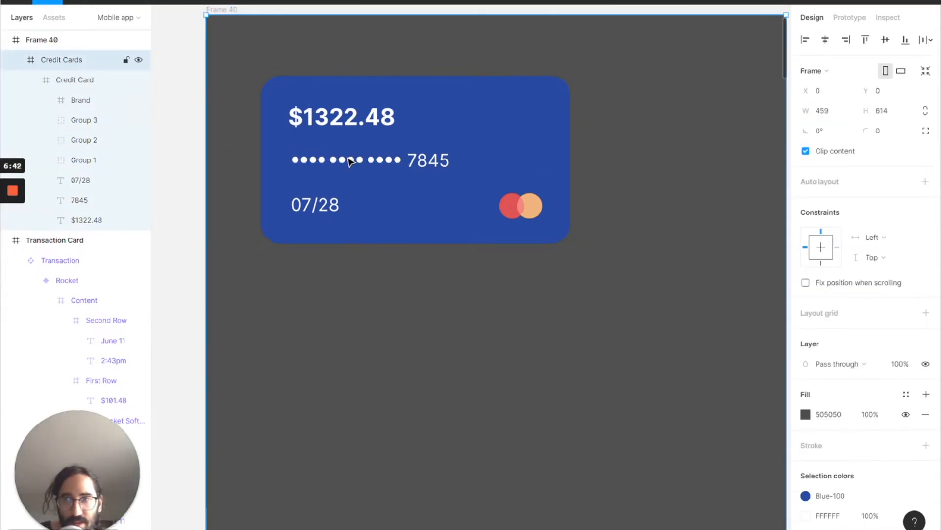
{"action": "key", "text": "Return"}
{"action": "left_click", "coordinate": [316, 160]}
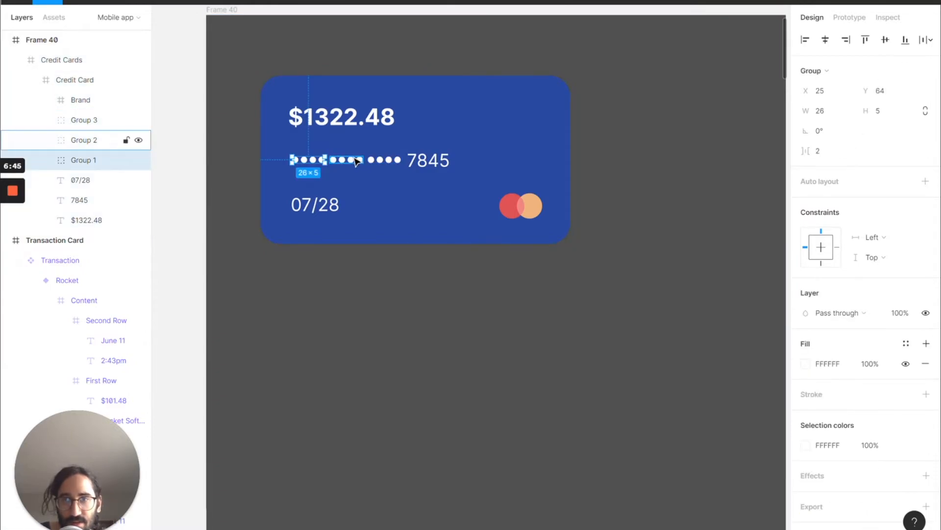
{"action": "left_click", "coordinate": [356, 161], "text": "shift"}
{"action": "left_click", "coordinate": [392, 159], "text": "shift"}
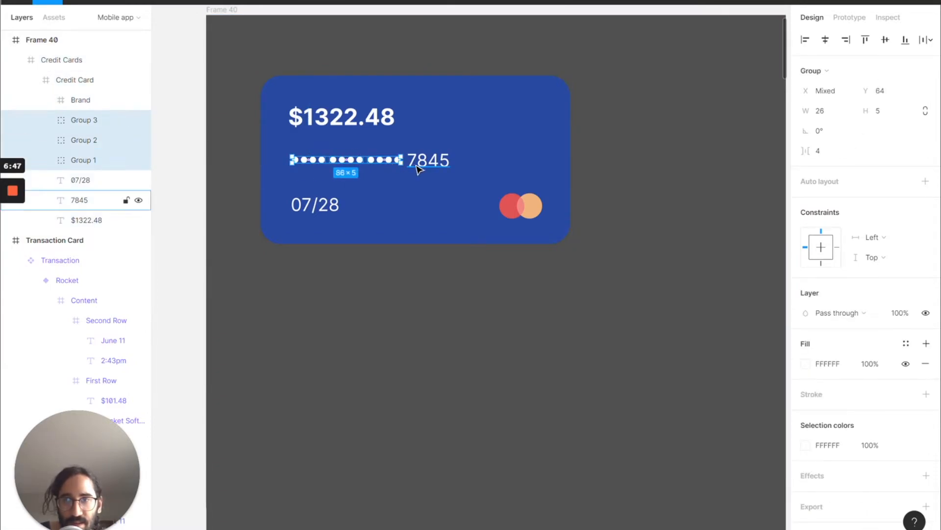
{"action": "left_click", "coordinate": [418, 167], "text": "shift"}
{"action": "key", "text": "ctrl+alt+g"}
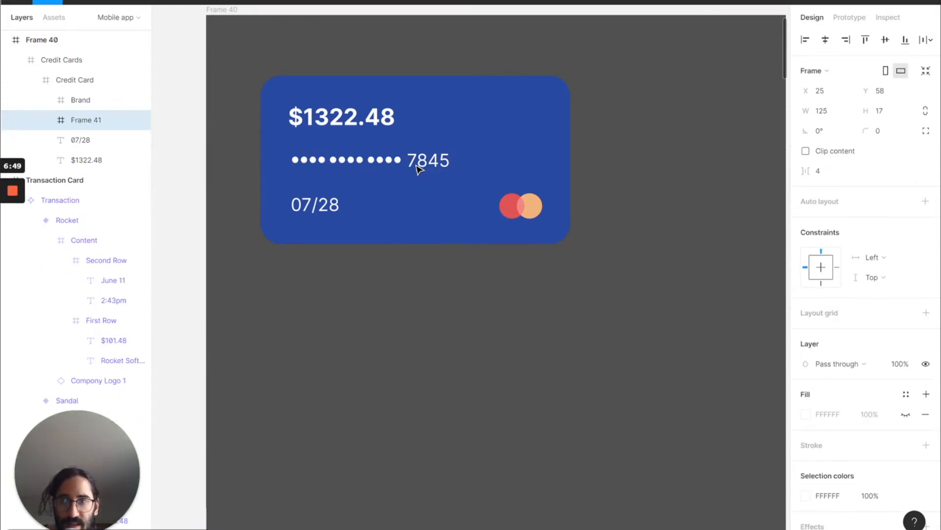
Step: Rename the new frame around the masked card number as Credit Num
{"action": "double_click", "coordinate": [83, 120]}
{"action": "type", "text": "Credit Num"}
{"action": "key", "text": "Return"}
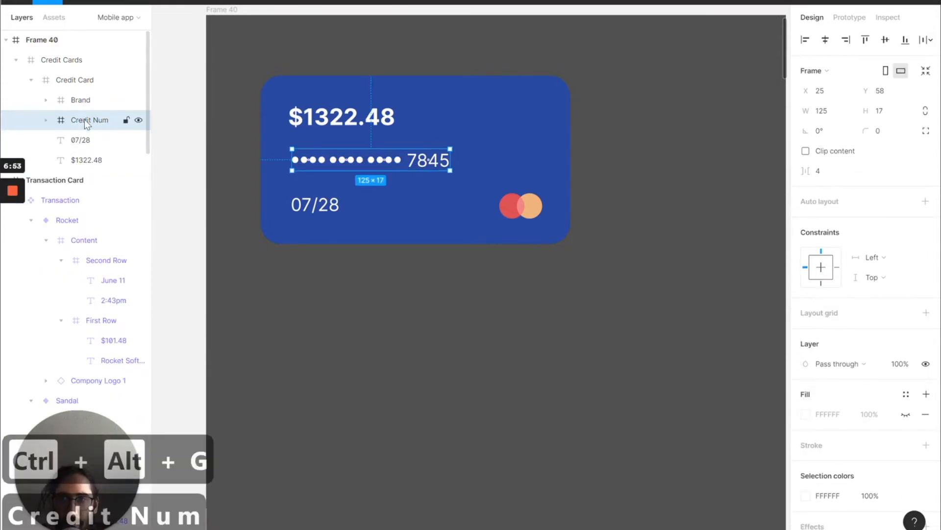
Step: Wrap the expiry date and the Brand logo in a frame and name it Expiry and Brand
{"action": "left_click", "coordinate": [332, 209]}
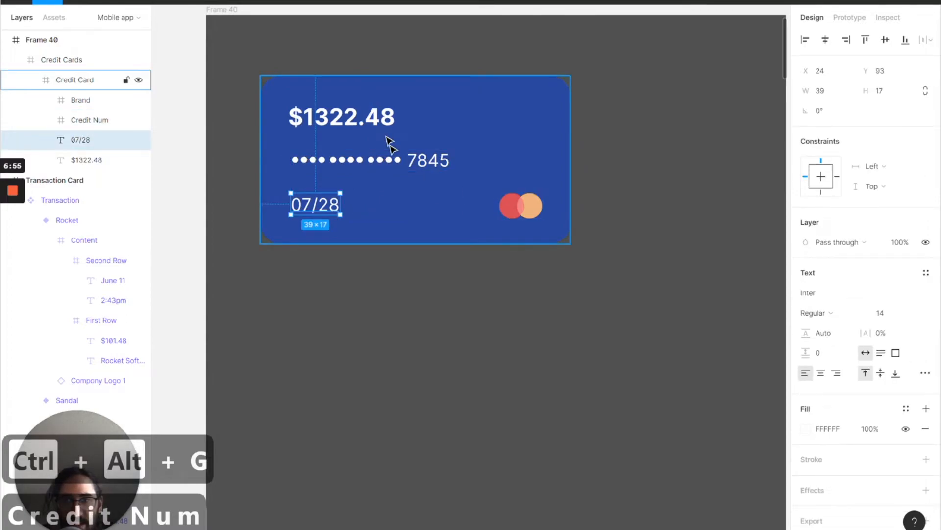
{"action": "left_click", "coordinate": [508, 210], "text": "shift"}
{"action": "left_click", "coordinate": [515, 266]}
{"action": "left_click", "coordinate": [352, 91]}
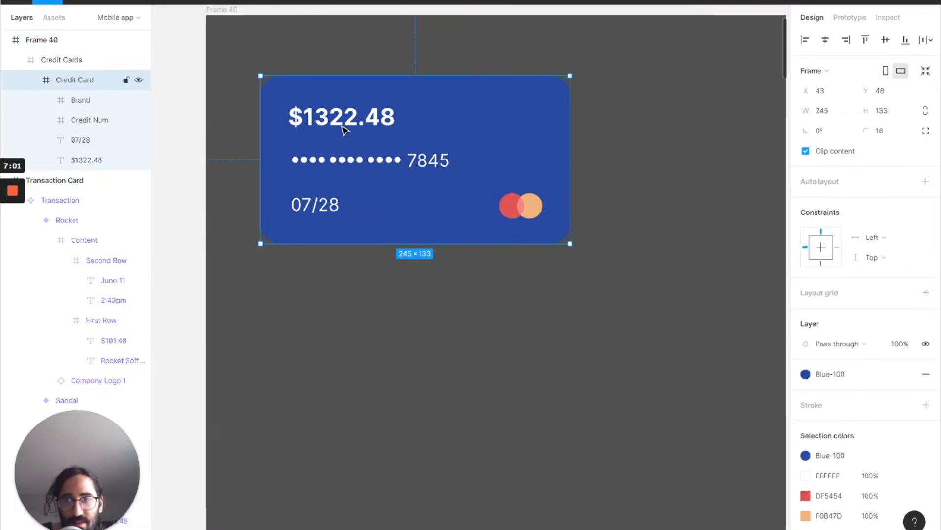
{"action": "left_click", "coordinate": [334, 205]}
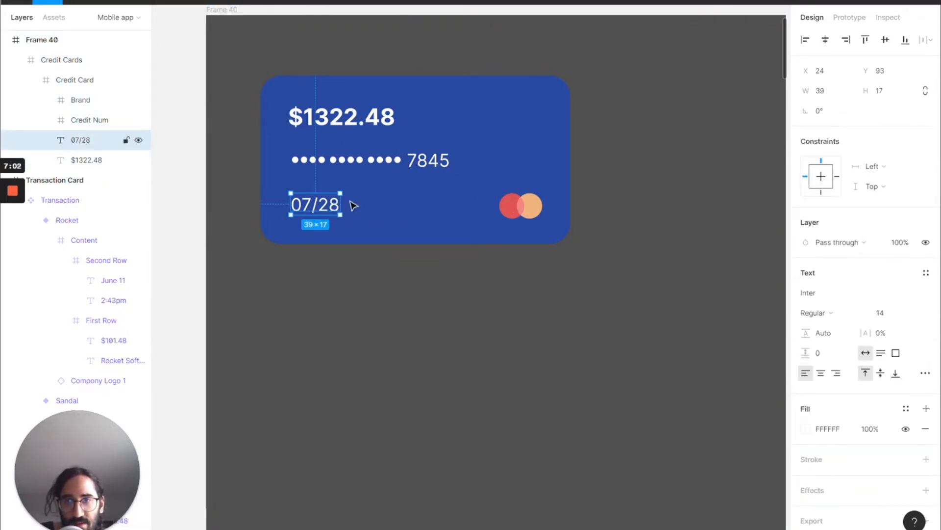
{"action": "left_click", "coordinate": [528, 205], "text": "shift"}
{"action": "key", "text": "ctrl+alt+g"}
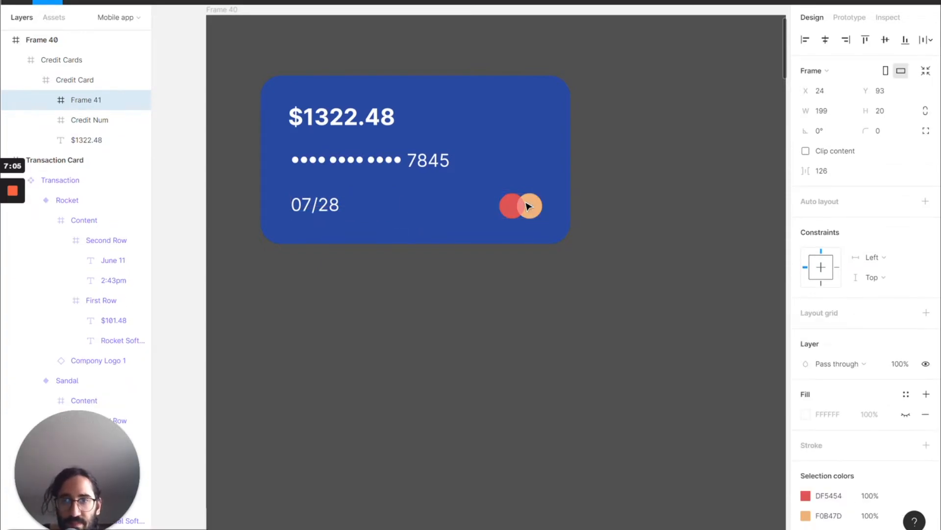
{"action": "double_click", "coordinate": [81, 100]}
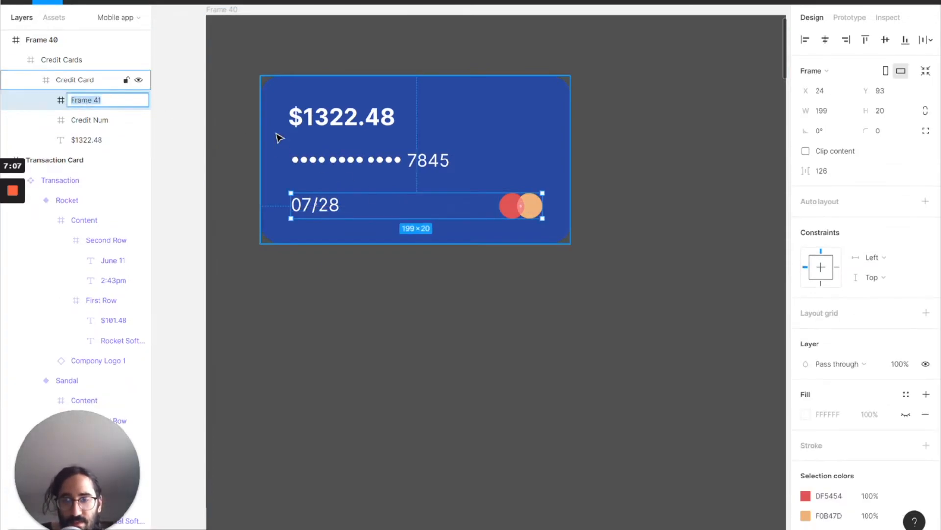
{"action": "type", "text": "Expiry and Brand"}
{"action": "key", "text": "Return"}
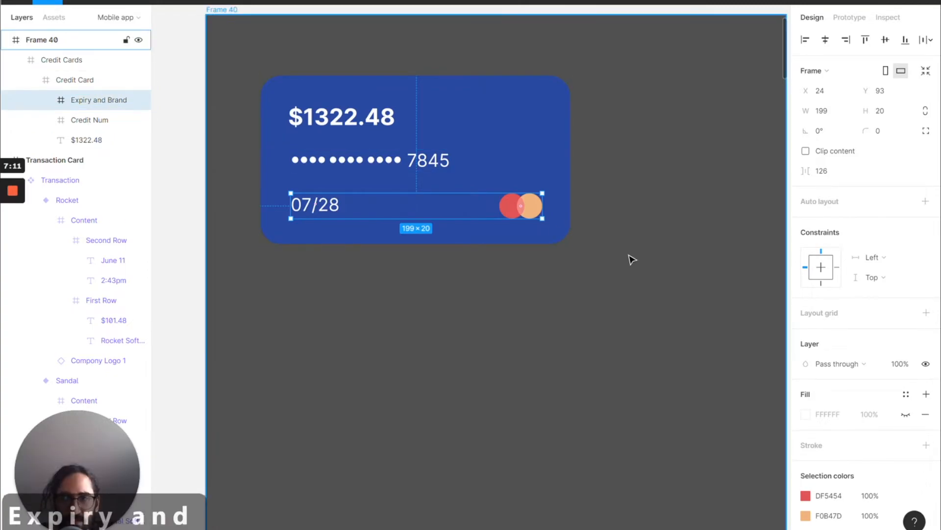
Step: Add vertical auto layout to the Credit Card frame and set its left and top padding to 16
{"action": "left_click", "coordinate": [371, 100]}
{"action": "left_click", "coordinate": [925, 181]}
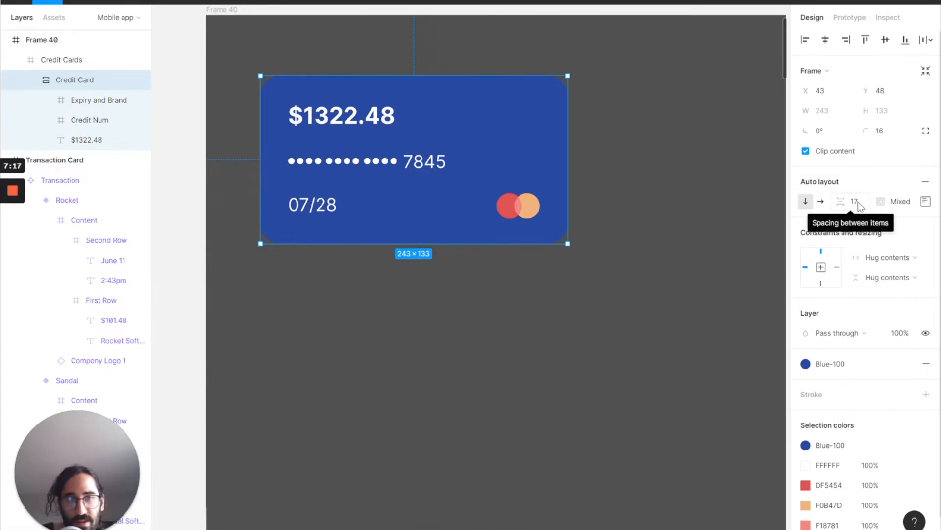
{"action": "left_click", "coordinate": [896, 202]}
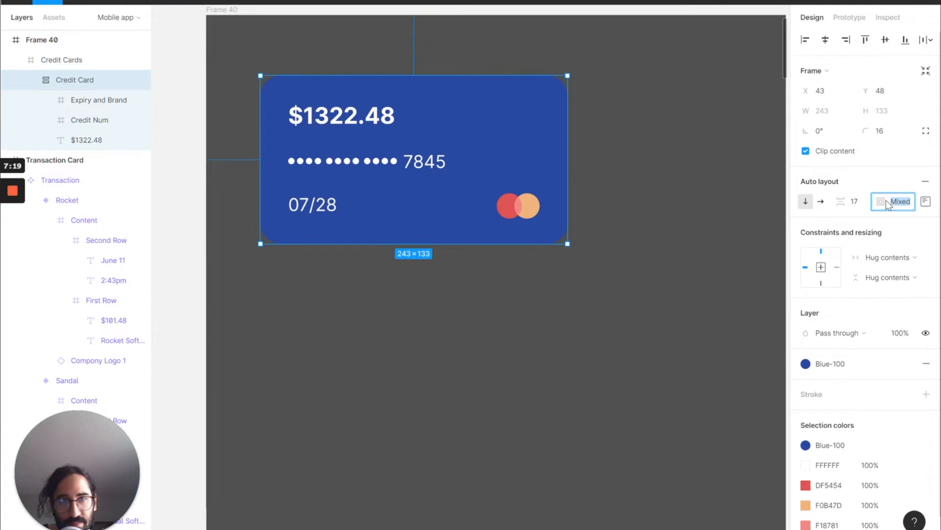
{"action": "left_click", "coordinate": [920, 199]}
{"action": "left_click", "coordinate": [871, 257]}
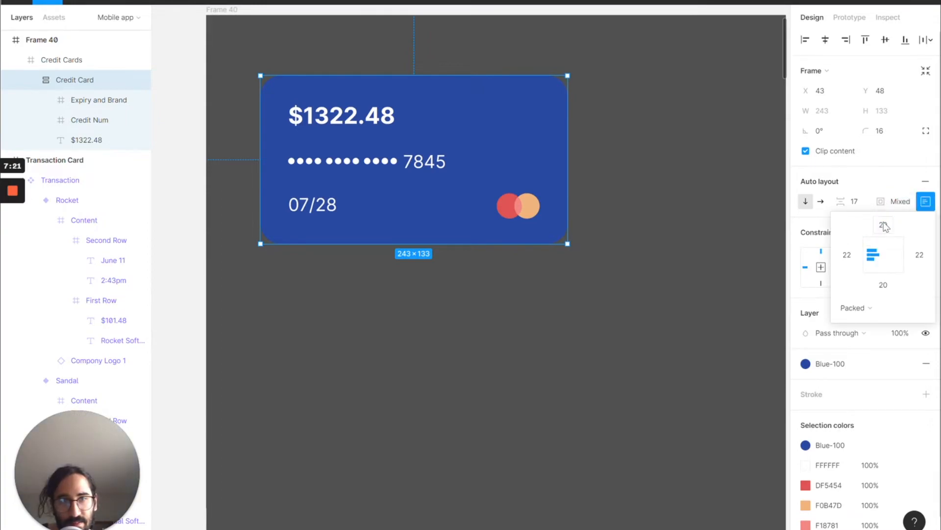
{"action": "left_click", "coordinate": [855, 255]}
{"action": "type", "text": "1"}
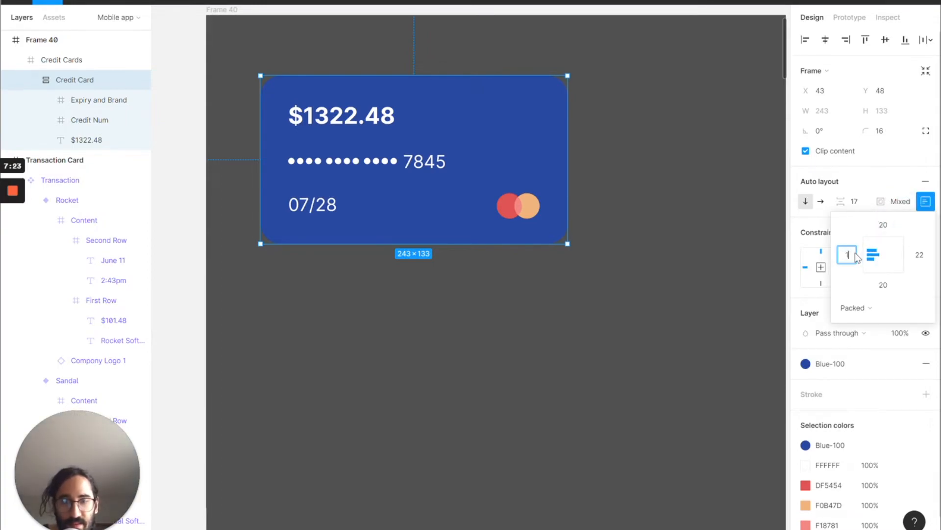
{"action": "type", "text": "6"}
{"action": "key", "text": "Return"}
{"action": "left_click", "coordinate": [882, 227]}
{"action": "type", "text": "16"}
{"action": "key", "text": "Return"}
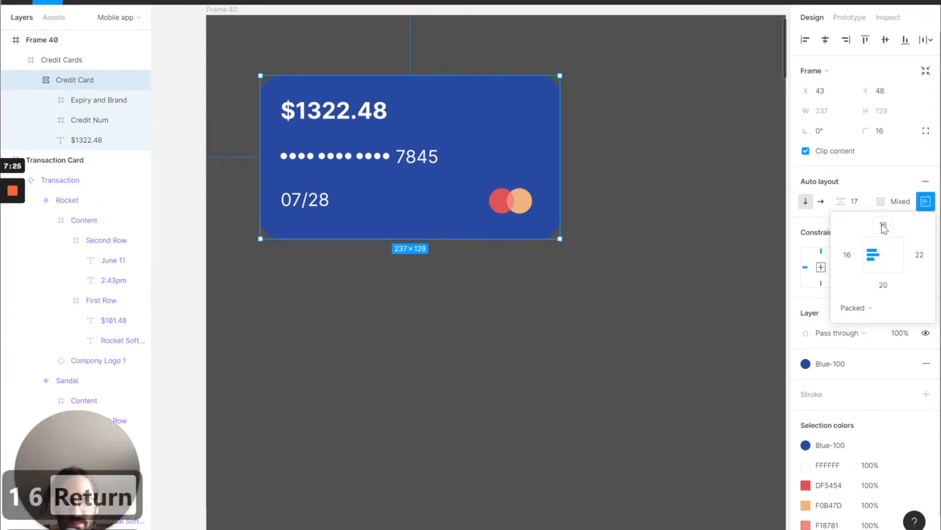
{"action": "left_click", "coordinate": [863, 163]}
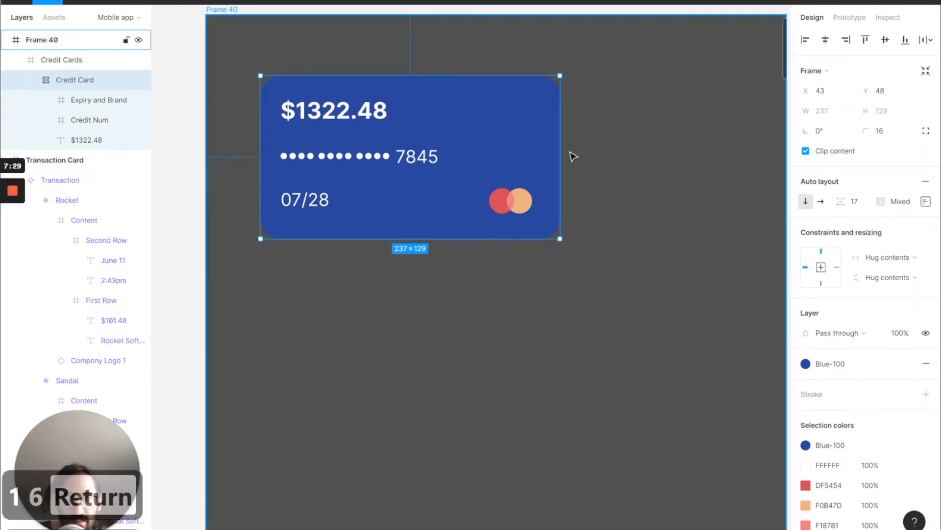
Step: Set the Credit Card's width to 343 to match the existing card on the Home screen
{"action": "left_click_drag", "start_coordinate": [561, 153], "coordinate": [688, 145]}
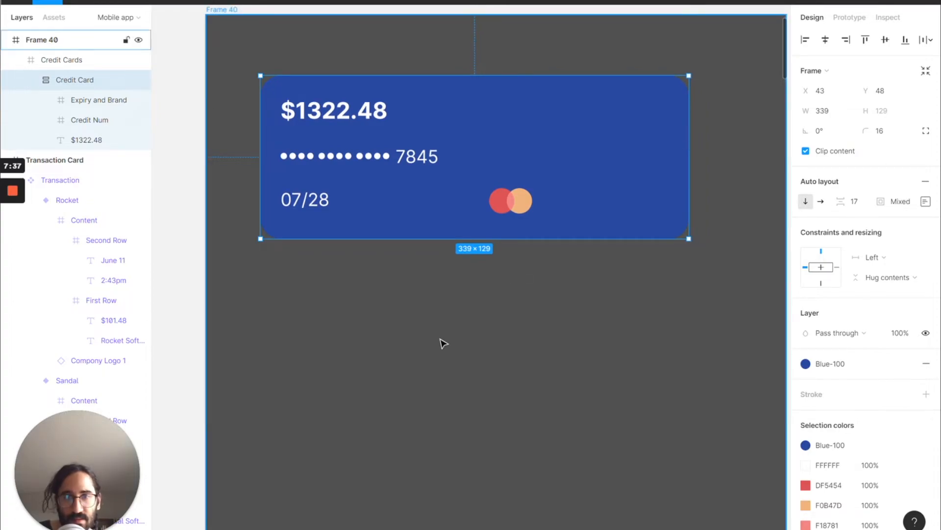
{"action": "scroll", "coordinate": [444, 343], "scroll_direction": "left", "scroll_amount": 1}
{"action": "scroll", "coordinate": [443, 343], "scroll_direction": "down", "scroll_amount": 5}
{"action": "scroll", "coordinate": [444, 343], "scroll_direction": "left", "scroll_amount": 9}
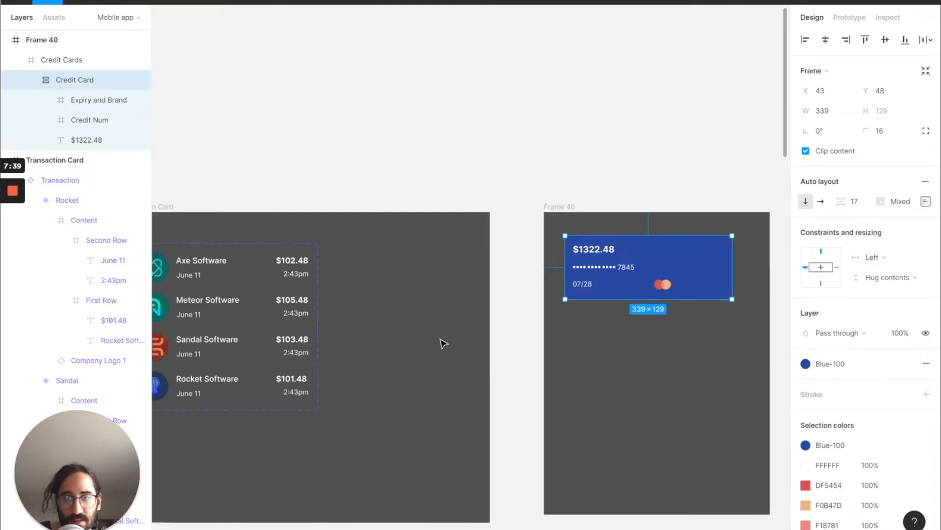
{"action": "scroll", "coordinate": [443, 343], "scroll_direction": "left", "scroll_amount": 15}
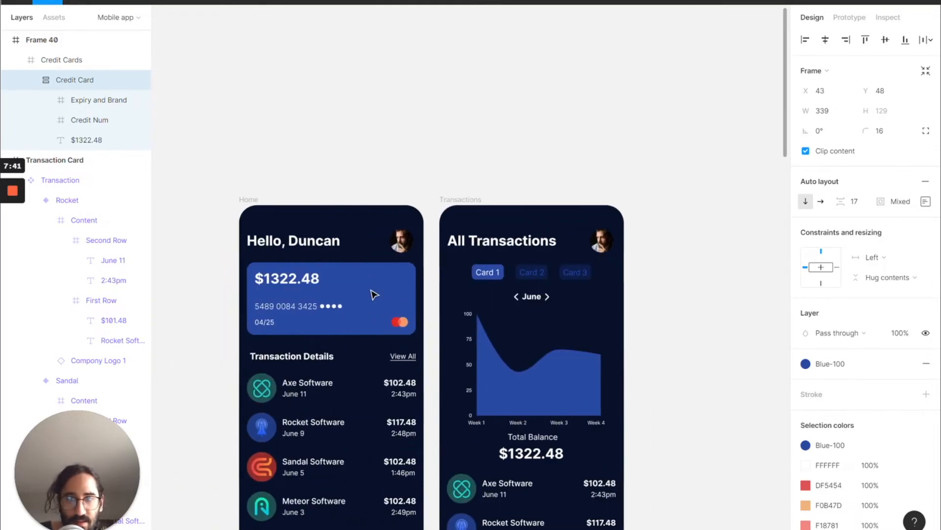
{"action": "left_click", "coordinate": [373, 294]}
{"action": "left_click_drag", "start_coordinate": [370, 291], "coordinate": [372, 293]}
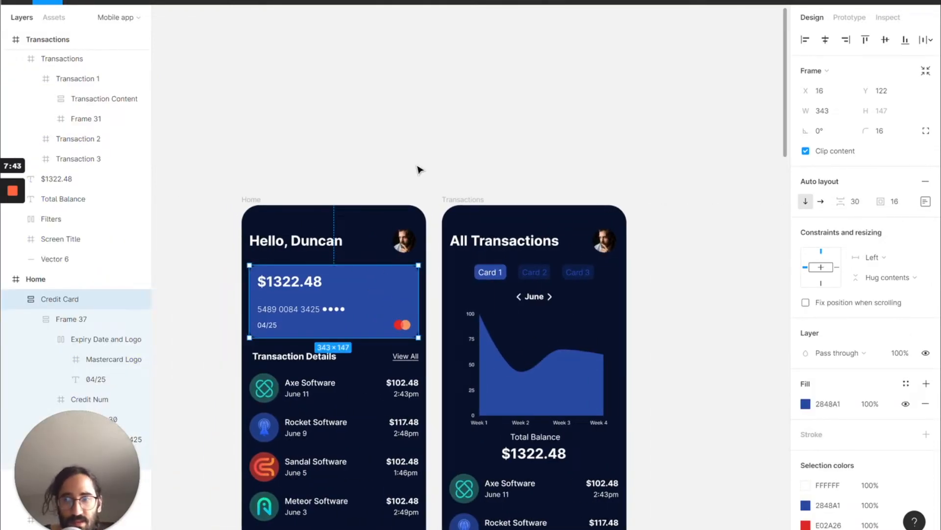
{"action": "key", "text": "ctrl+z"}
{"action": "key", "text": "ctrl+z"}
{"action": "scroll", "coordinate": [594, 150], "scroll_direction": "right", "scroll_amount": 15}
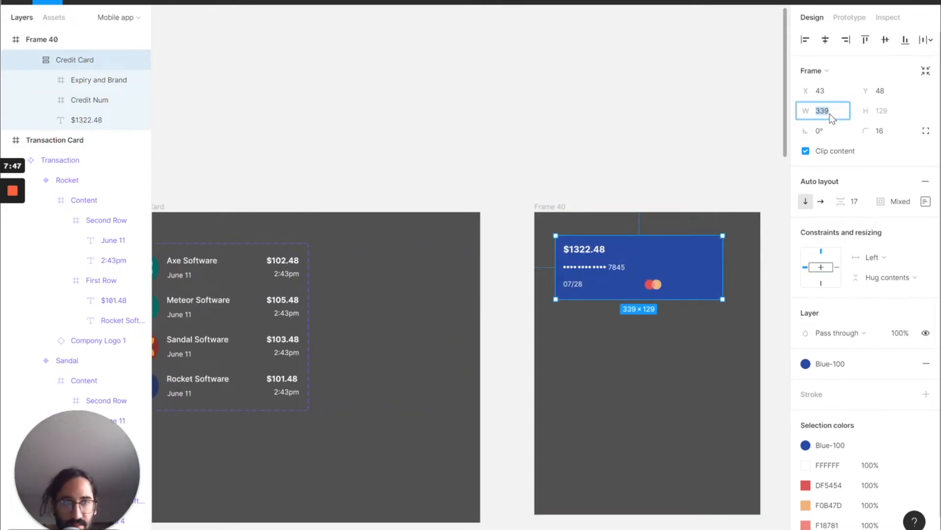
{"action": "key", "text": "ctrl+z"}
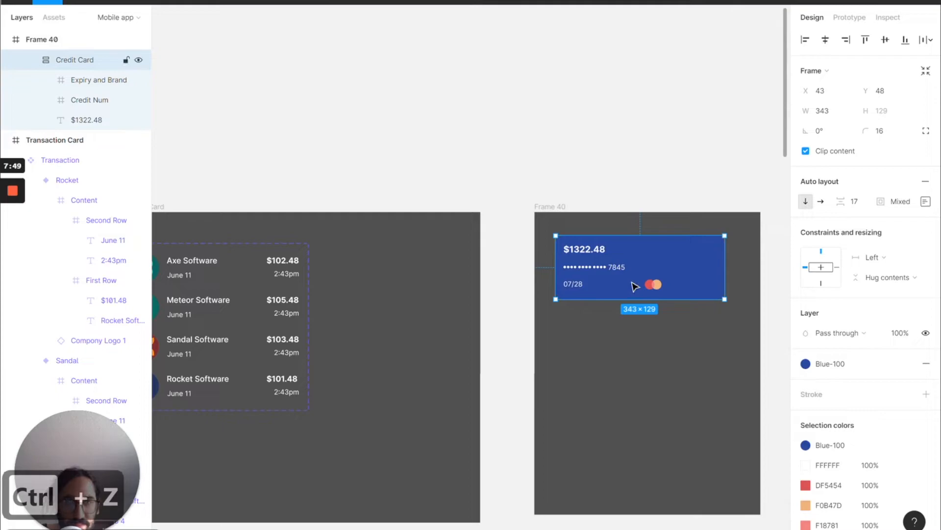
Step: Set the Credit Card's bottom and right padding to 16
{"action": "scroll", "coordinate": [635, 286], "scroll_direction": "up", "scroll_amount": 8}
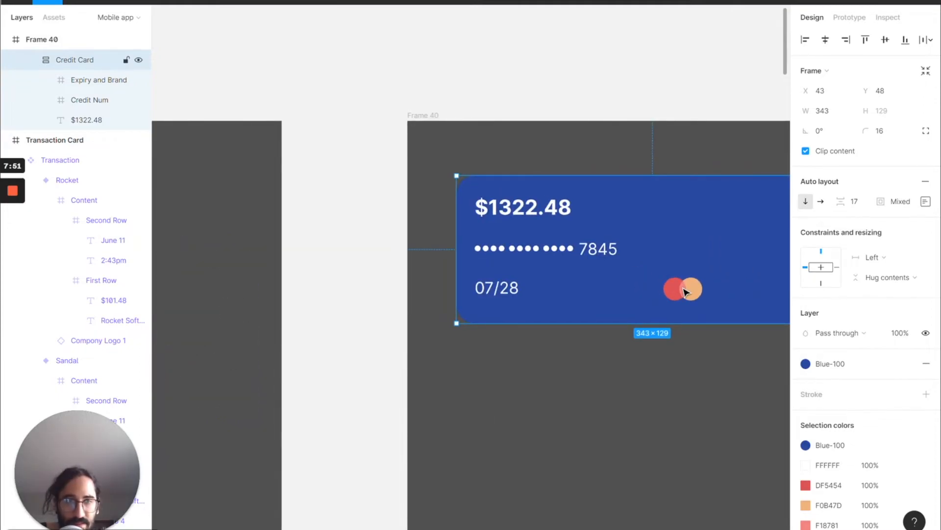
{"action": "left_click", "coordinate": [685, 293]}
{"action": "scroll", "coordinate": [679, 290], "scroll_direction": "right", "scroll_amount": 5}
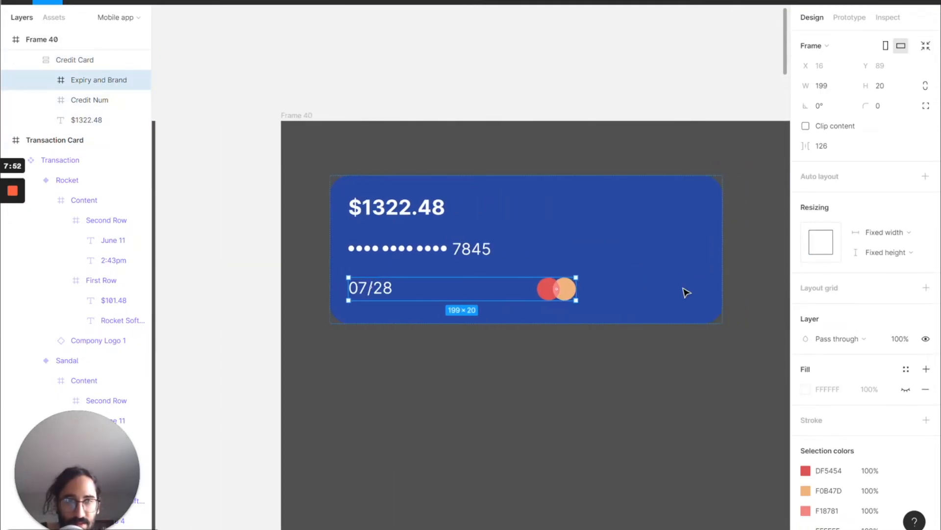
{"action": "left_click", "coordinate": [524, 263]}
{"action": "left_click", "coordinate": [926, 201]}
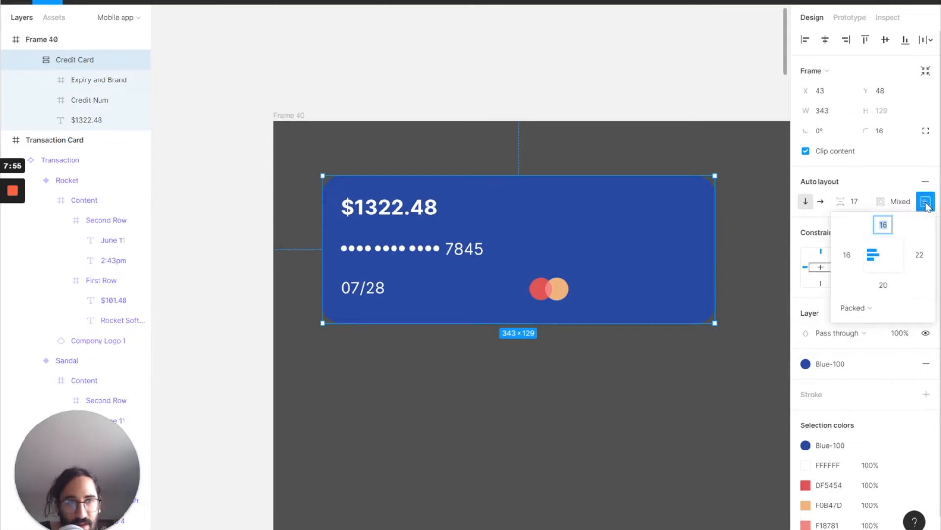
{"action": "left_click", "coordinate": [883, 284]}
{"action": "type", "text": "16"}
{"action": "key", "text": "Return"}
{"action": "left_click", "coordinate": [924, 258]}
{"action": "type", "text": "16"}
{"action": "key", "text": "Return"}
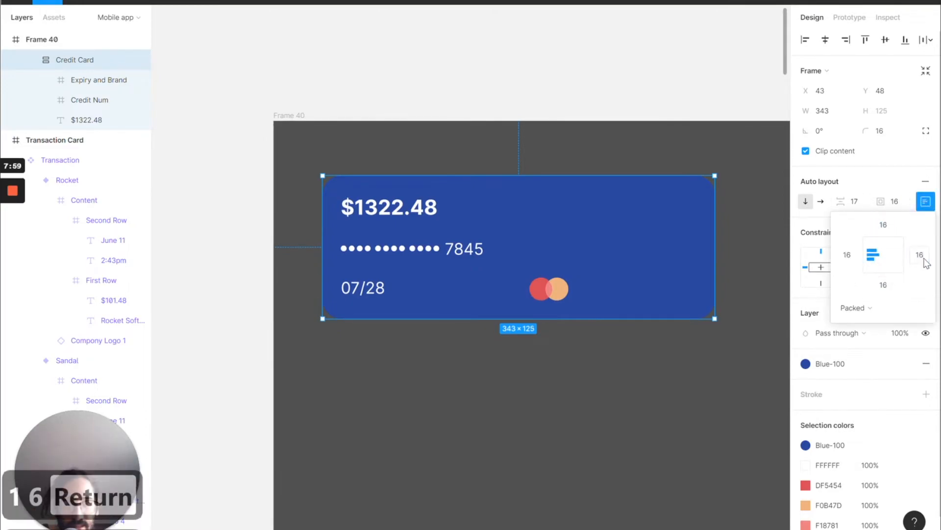
Step: Set the spacing between the Credit Card's auto layout items to 12
{"action": "left_click", "coordinate": [861, 205]}
{"action": "type", "text": "12"}
{"action": "key", "text": "Return"}
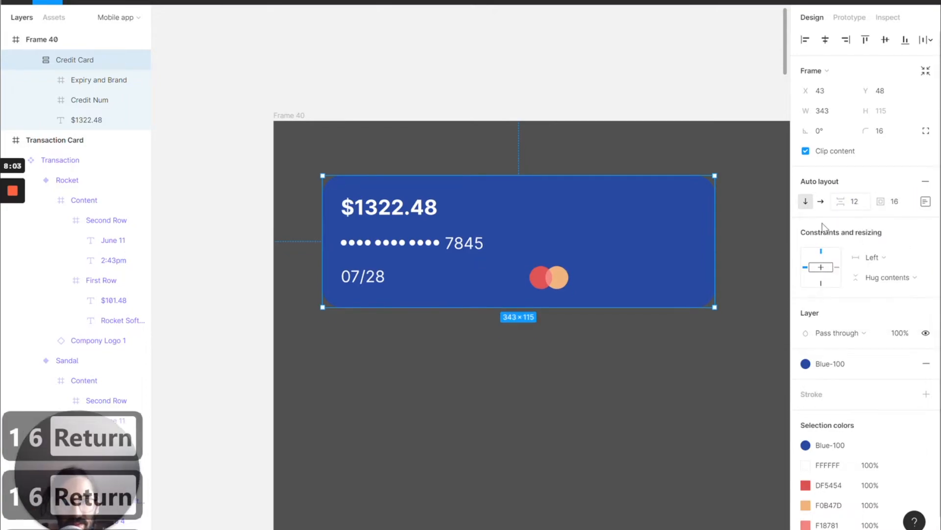
{"action": "left_click", "coordinate": [548, 278]}
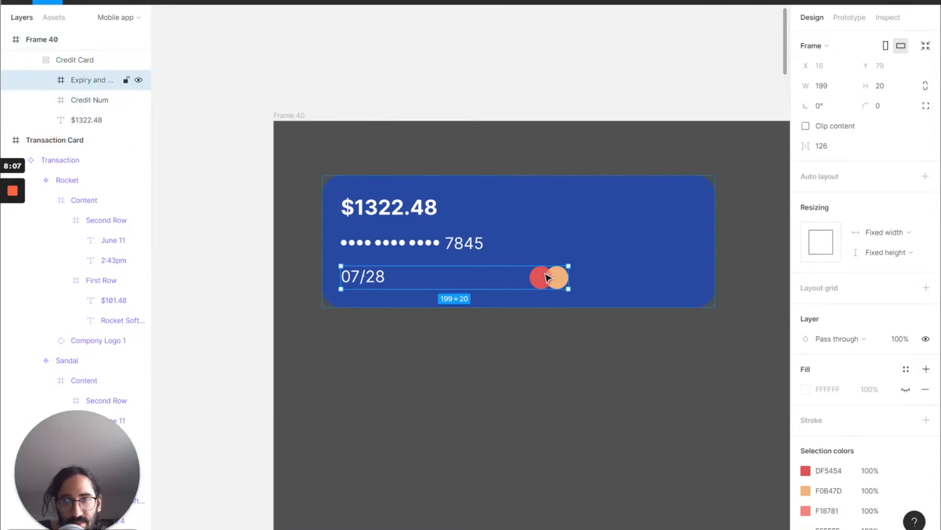
Step: Set the Credit Card's auto layout padding to 20 on all four sides
{"action": "left_click", "coordinate": [586, 205]}
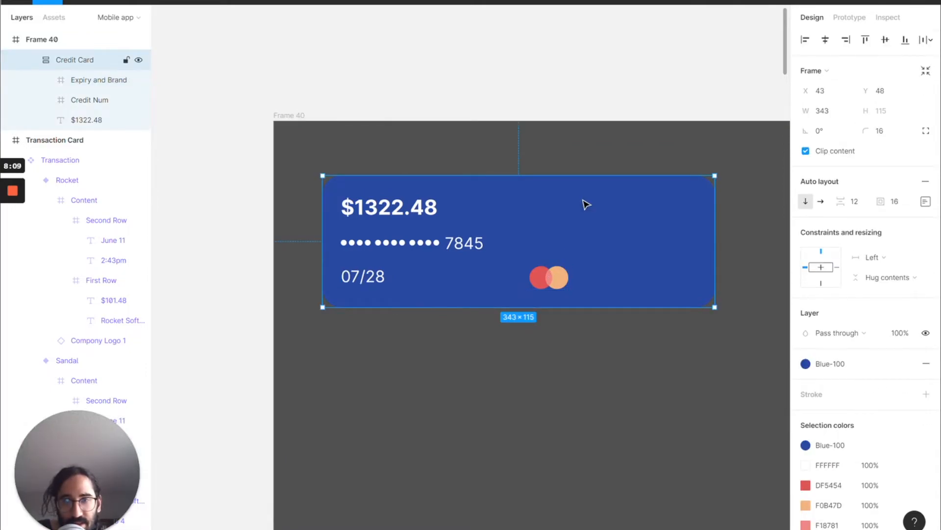
{"action": "left_click", "coordinate": [925, 201]}
{"action": "left_click", "coordinate": [885, 225]}
{"action": "type", "text": "20"}
{"action": "key", "text": "Return"}
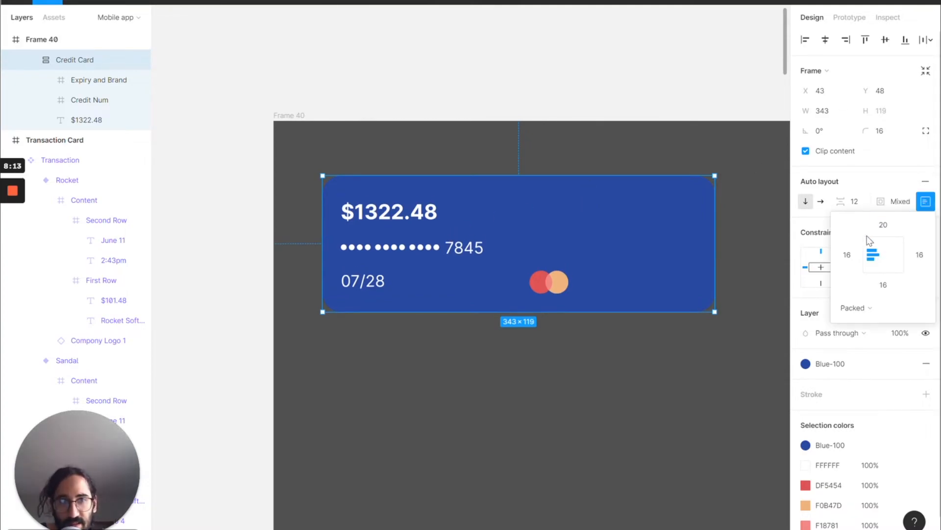
{"action": "type", "text": "20"}
{"action": "key", "text": "Return"}
{"action": "left_click", "coordinate": [919, 255]}
{"action": "type", "text": "20"}
{"action": "key", "text": "Return"}
{"action": "left_click", "coordinate": [885, 284]}
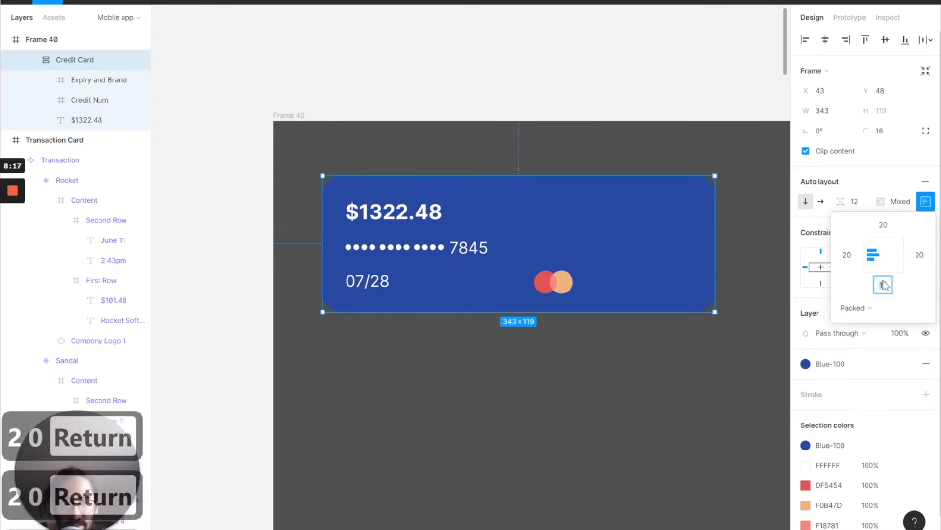
{"action": "type", "text": "20"}
{"action": "key", "text": "Return"}
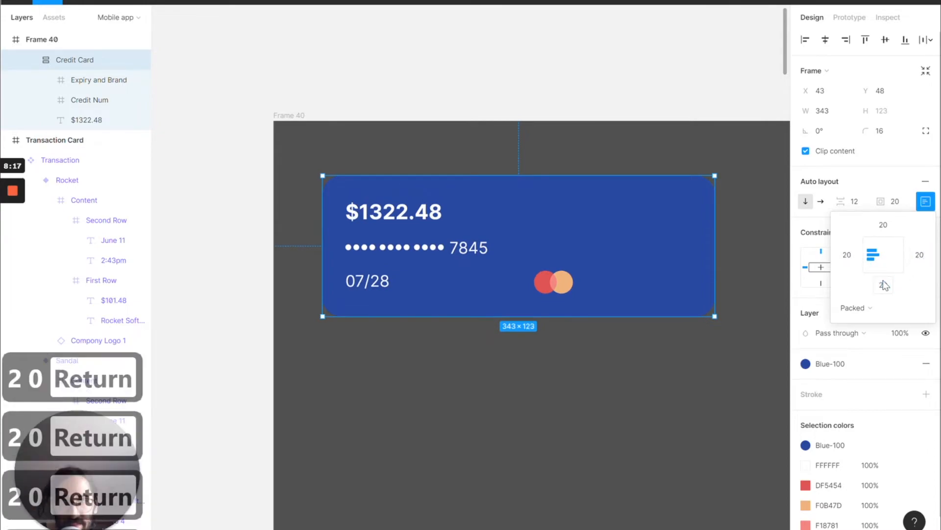
Step: Increase the spacing between the expiry date and brand logo in the Expiry and Brand row to 226
{"action": "left_click", "coordinate": [550, 285]}
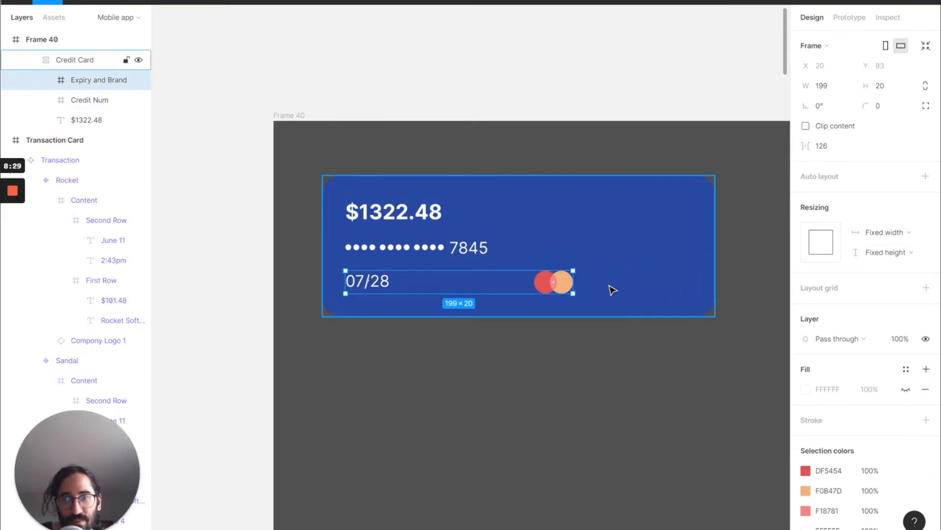
{"action": "left_click", "coordinate": [845, 149]}
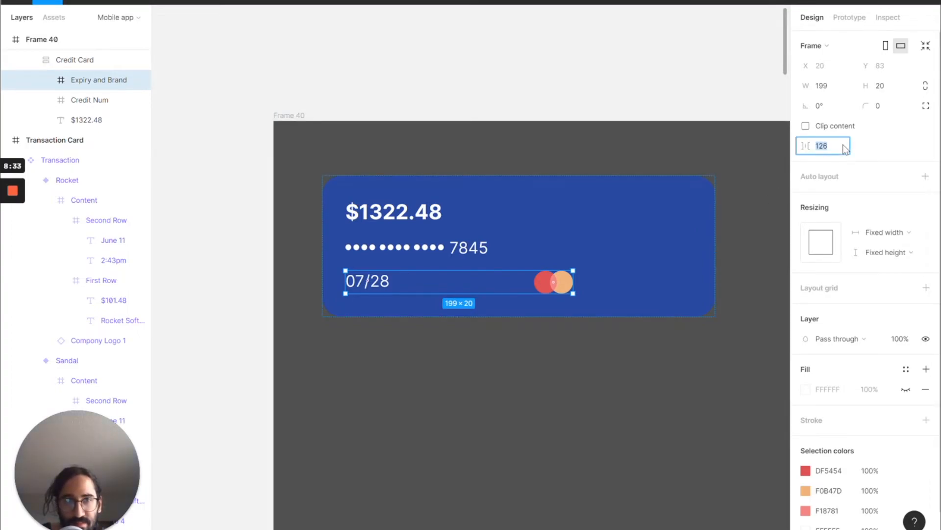
{"action": "key", "text": "shift+Up"}
{"action": "key", "text": "shift+Up"}
{"action": "key", "text": "shift+Up"}
{"action": "key", "text": "shift+Up"}
{"action": "key", "text": "shift+Up"}
{"action": "key", "text": "shift+Up"}
{"action": "key", "text": "shift+Up"}
{"action": "key", "text": "shift+Up"}
{"action": "key", "text": "shift+Up"}
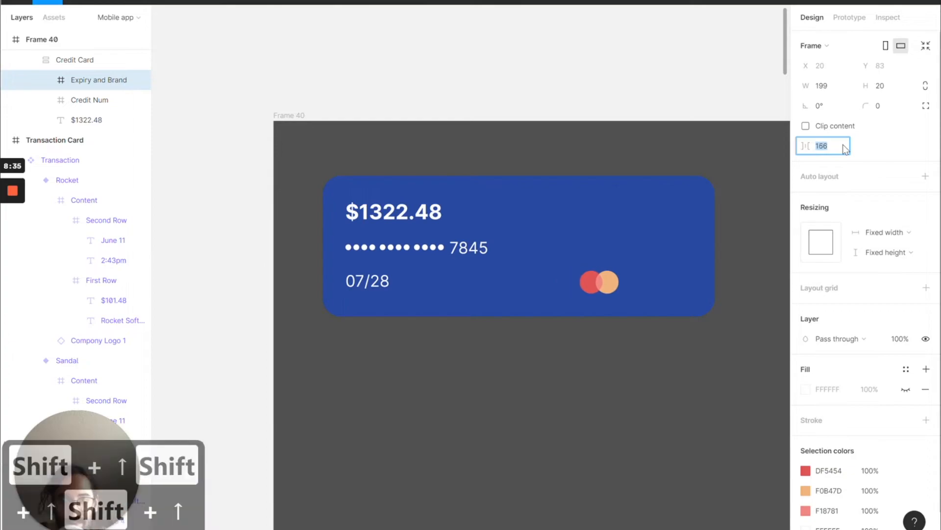
{"action": "key", "text": "shift+Up"}
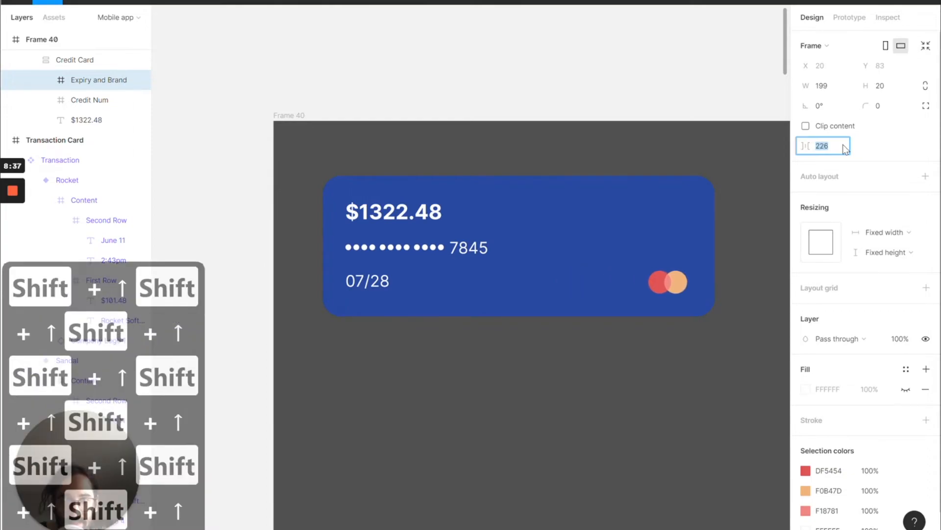
Step: Select the brand logo to check its distance from the card edge, and undo the spacing increase in its row
{"action": "left_click", "coordinate": [678, 282]}
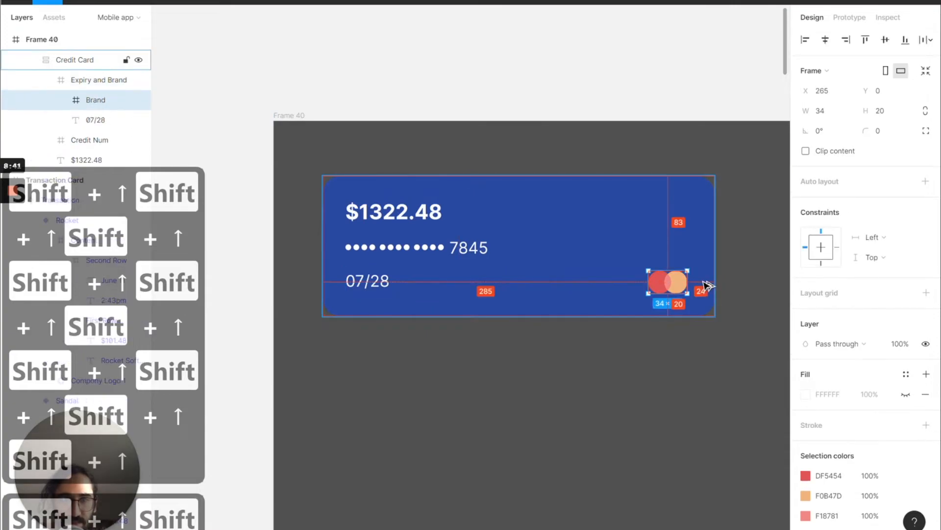
{"action": "key", "text": "shift+Down"}
{"action": "key", "text": "ctrl+z"}
{"action": "key", "text": "ctrl+z"}
{"action": "key", "text": "ctrl+z"}
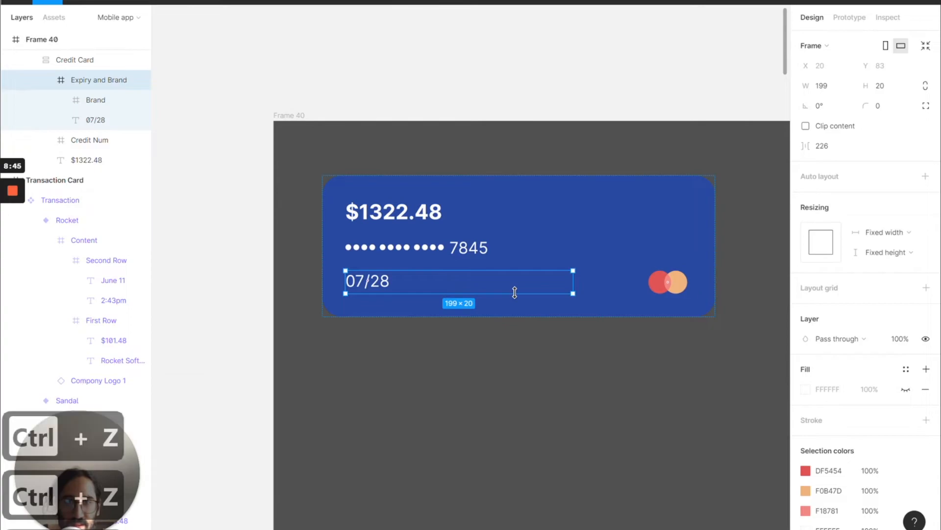
Step: Widen the Expiry and Brand frame across the card and set its width to 307
{"action": "left_click_drag", "start_coordinate": [569, 278], "coordinate": [695, 287]}
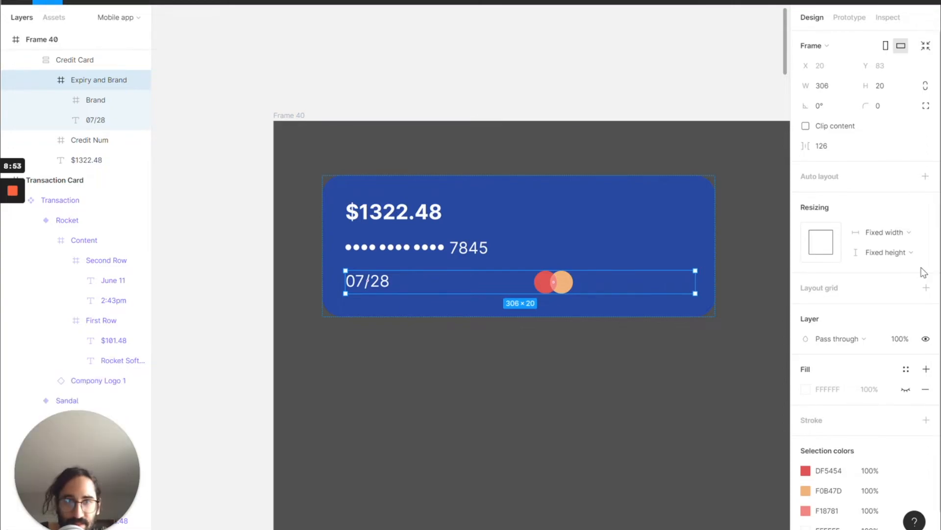
{"action": "left_click", "coordinate": [893, 233]}
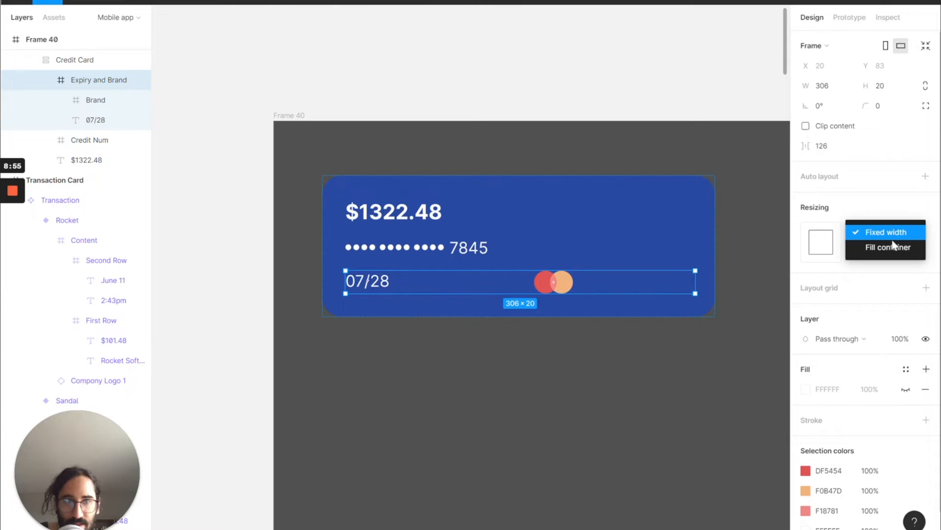
{"action": "left_click", "coordinate": [892, 218]}
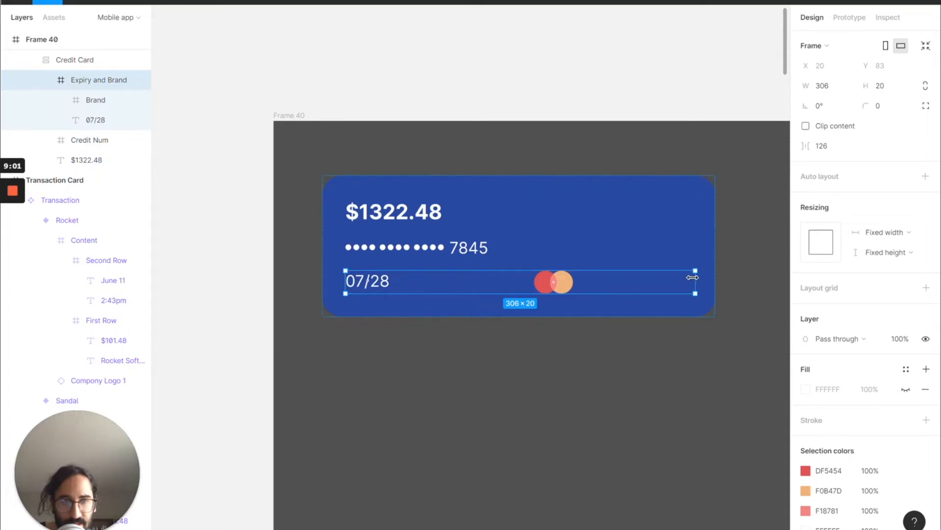
{"action": "left_click", "coordinate": [839, 88]}
{"action": "type", "text": "3"}
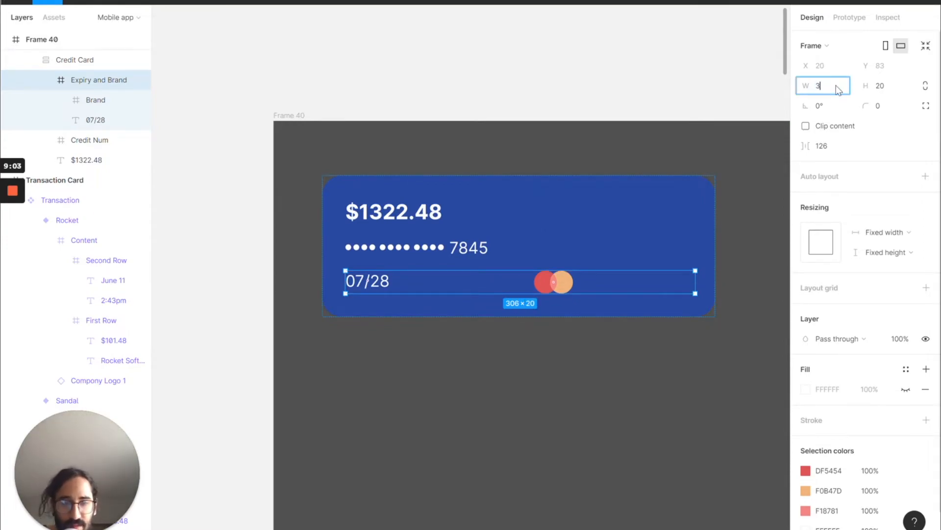
{"action": "type", "text": "07"}
{"action": "key", "text": "Return"}
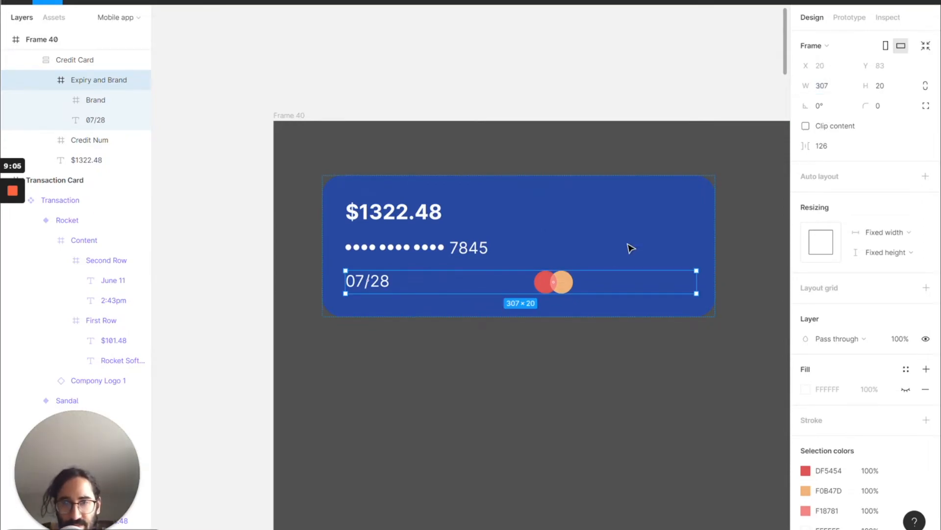
Step: Add auto layout to the Expiry and Brand frame, distribute its items with Space between, and stretch it to a width of 307
{"action": "left_click", "coordinate": [556, 284]}
{"action": "left_click", "coordinate": [423, 317]}
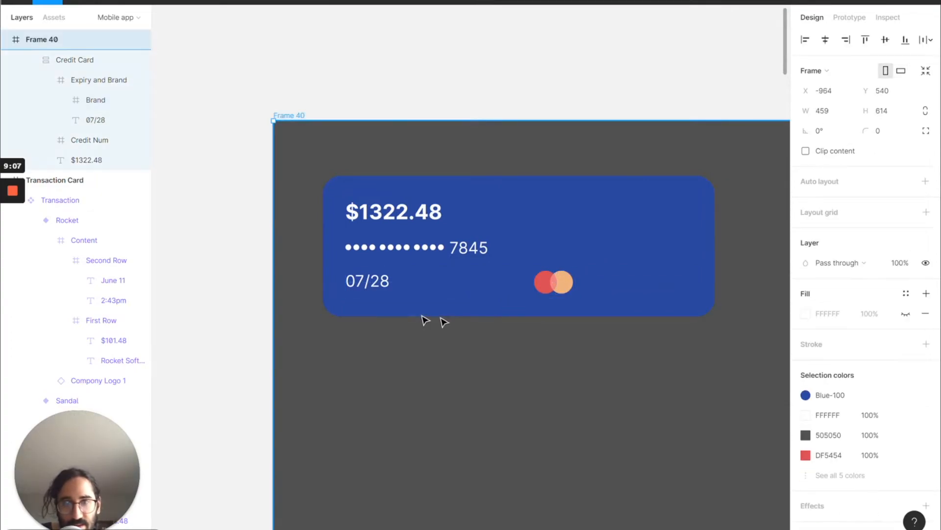
{"action": "left_click", "coordinate": [371, 287]}
{"action": "left_click", "coordinate": [371, 287]}
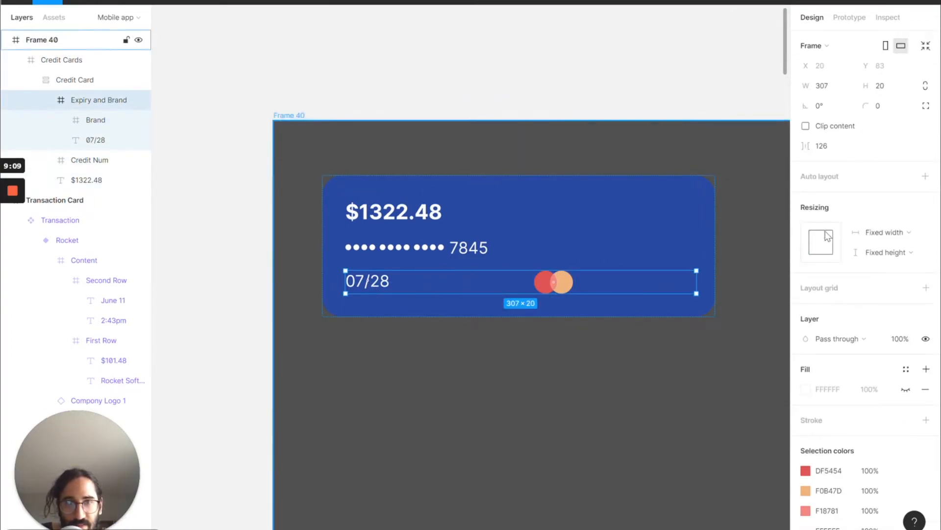
{"action": "left_click", "coordinate": [925, 176]}
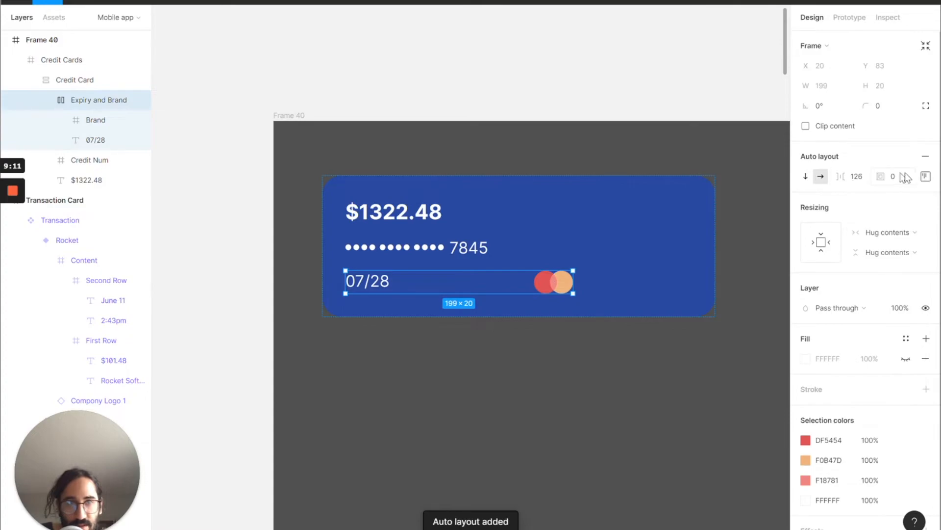
{"action": "left_click", "coordinate": [924, 177]}
{"action": "left_click", "coordinate": [866, 294]}
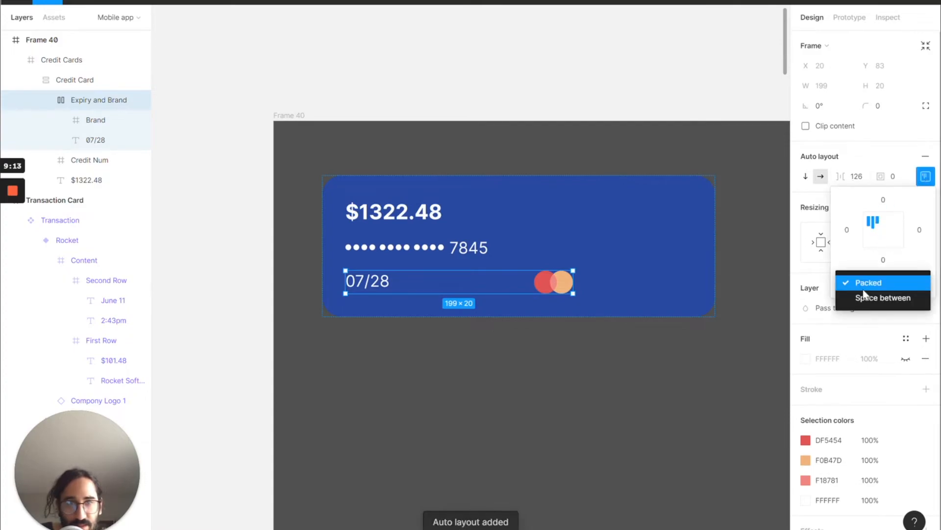
{"action": "left_click", "coordinate": [864, 296]}
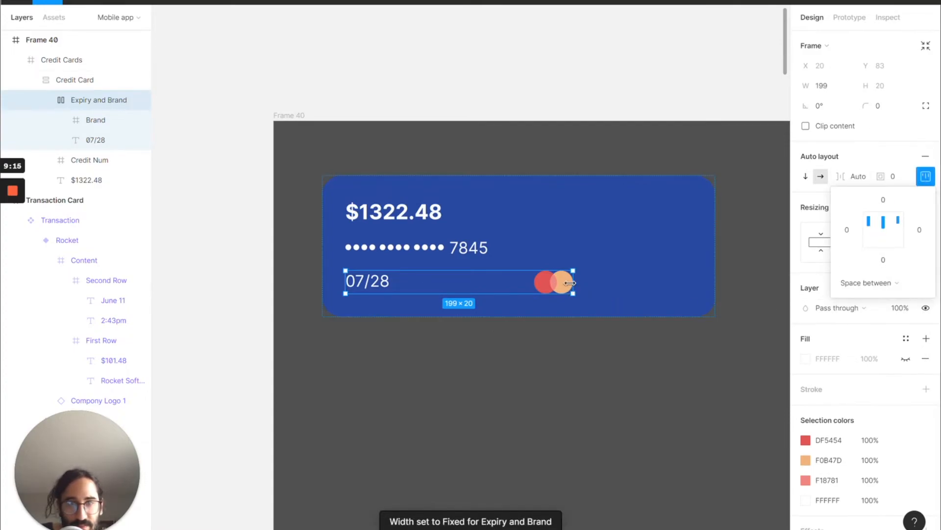
{"action": "left_click_drag", "start_coordinate": [573, 271], "coordinate": [697, 272]}
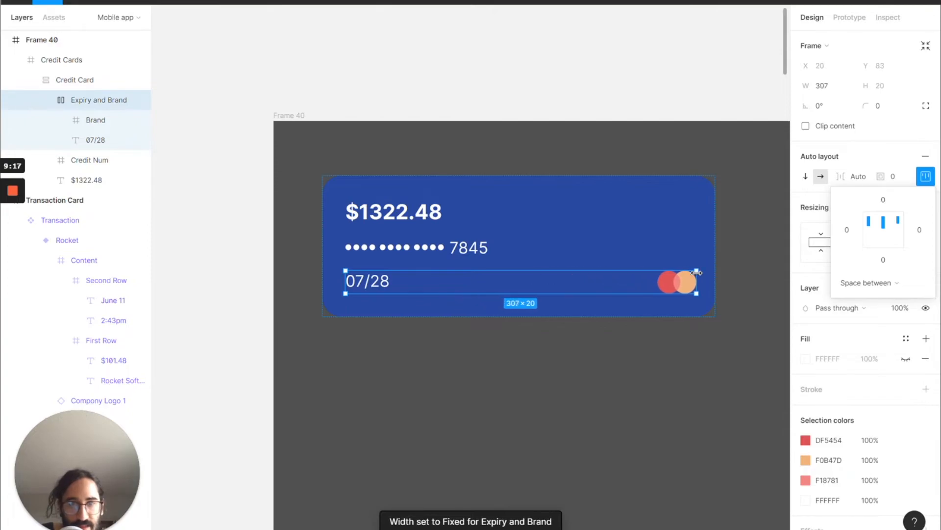
{"action": "left_click", "coordinate": [723, 353]}
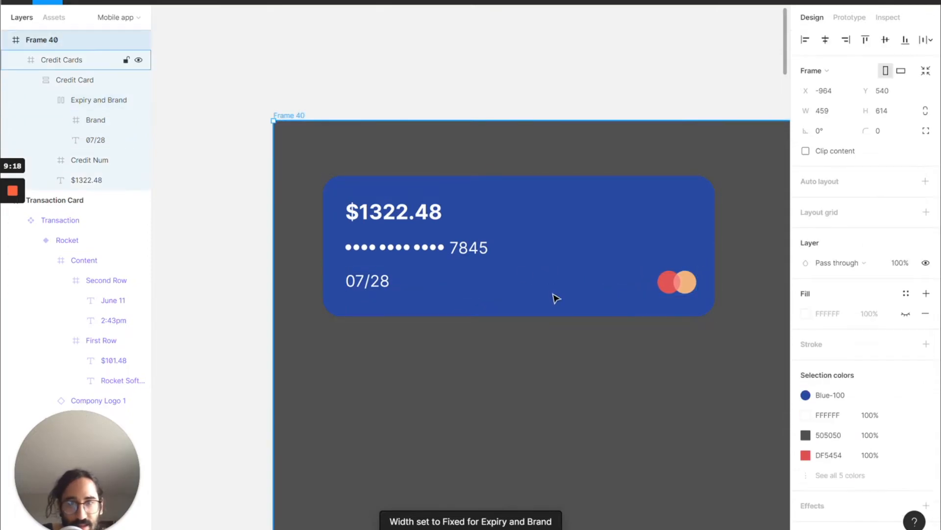
Step: Check the distance between the Expiry and Brand row and the edge of the Credit Card
{"action": "left_click", "coordinate": [477, 252]}
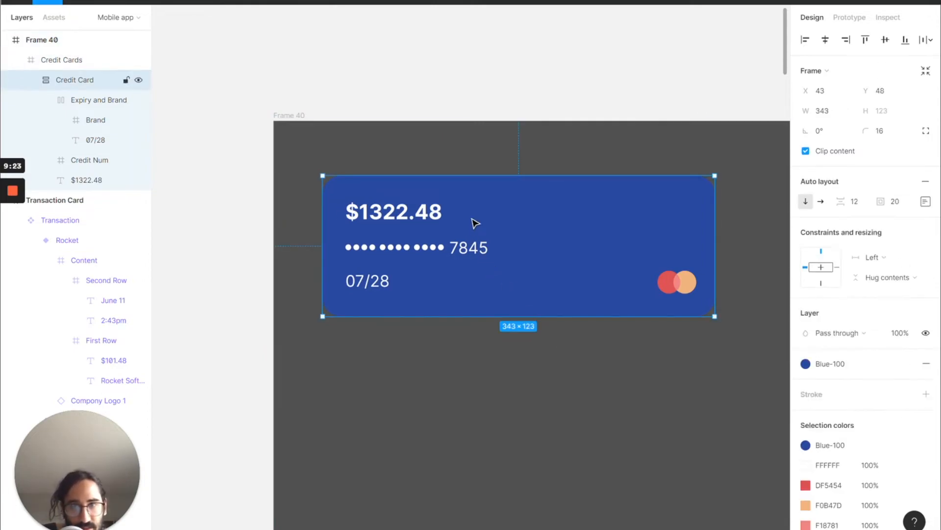
{"action": "left_click", "coordinate": [685, 294]}
{"action": "key", "text": "super"}
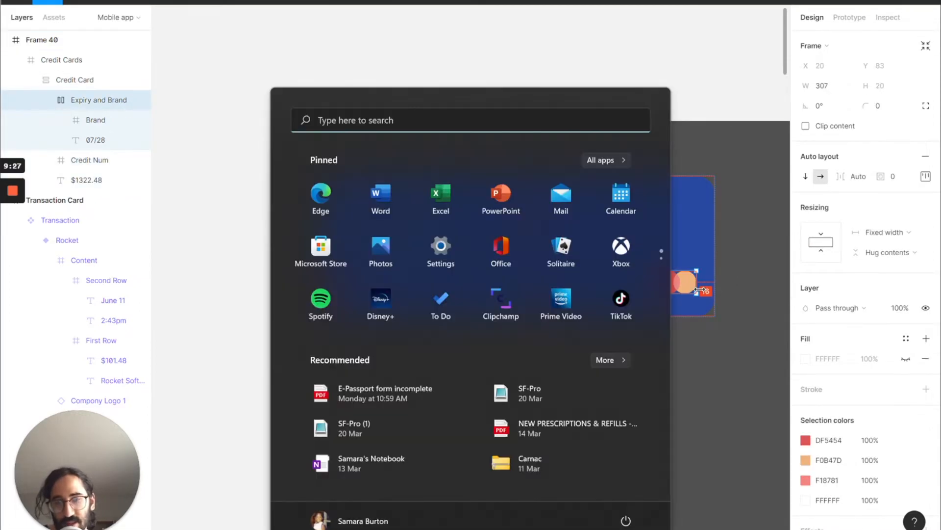
{"action": "left_click", "coordinate": [745, 283]}
{"action": "left_click", "coordinate": [686, 283]}
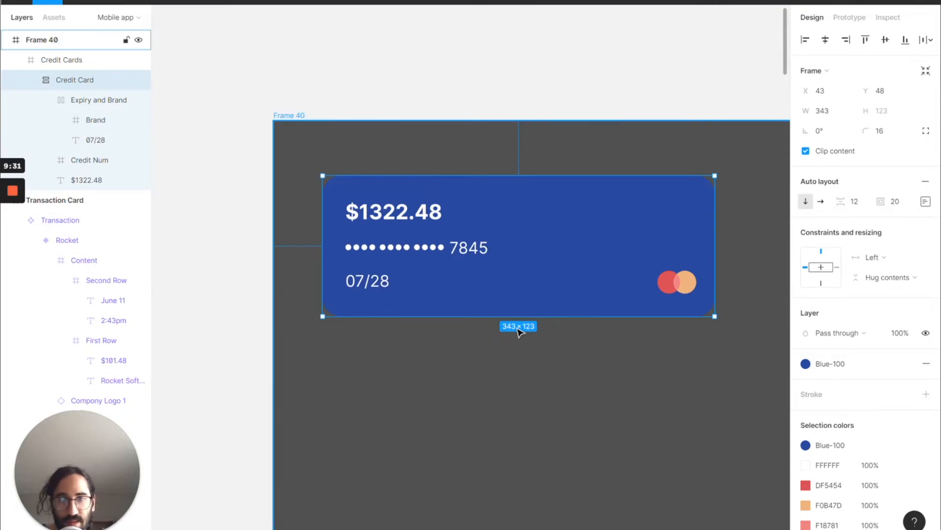
Step: Inspect the existing credit card on the Home screen to compare it with the new one in Frame 40
{"action": "scroll", "coordinate": [519, 332], "scroll_direction": "left", "scroll_amount": 3}
{"action": "scroll", "coordinate": [520, 332], "scroll_direction": "down", "scroll_amount": 3}
{"action": "scroll", "coordinate": [520, 332], "scroll_direction": "down", "scroll_amount": 5, "text": "ctrl"}
{"action": "scroll", "coordinate": [520, 333], "scroll_direction": "left", "scroll_amount": 5}
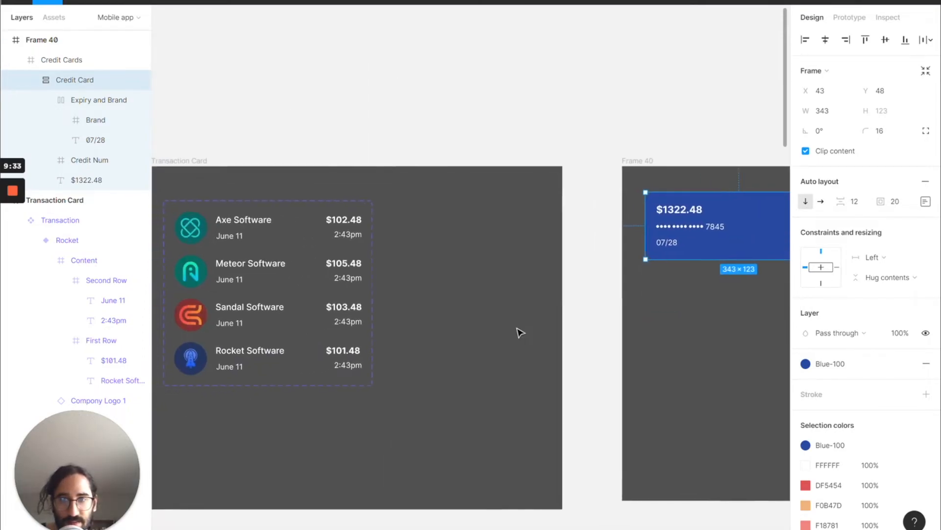
{"action": "scroll", "coordinate": [518, 332], "scroll_direction": "down", "scroll_amount": 5}
{"action": "scroll", "coordinate": [519, 332], "scroll_direction": "left", "scroll_amount": 8}
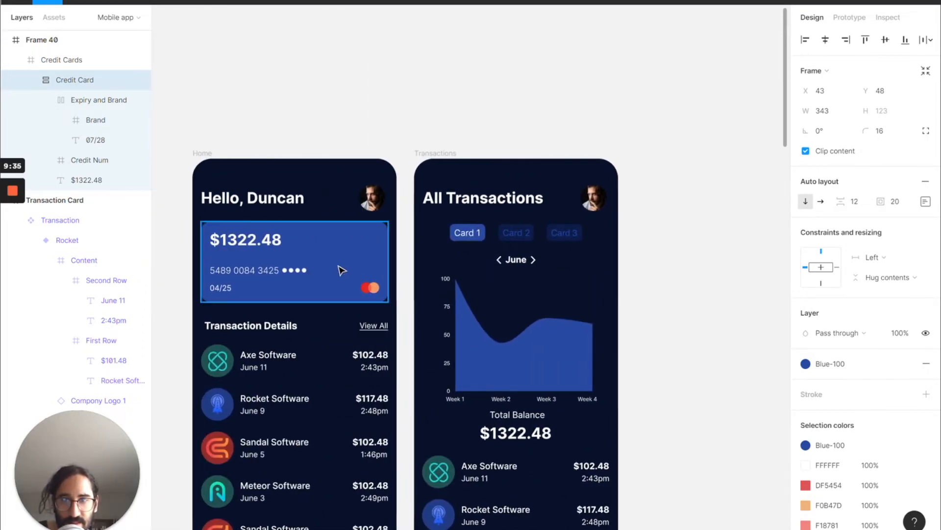
{"action": "left_click", "coordinate": [341, 270]}
{"action": "scroll", "coordinate": [420, 263], "scroll_direction": "right", "scroll_amount": 10}
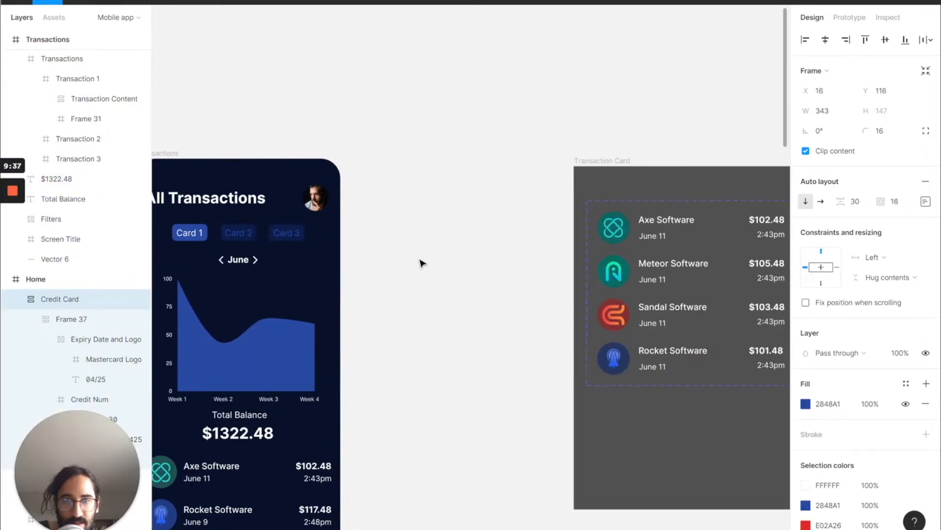
{"action": "scroll", "coordinate": [421, 263], "scroll_direction": "right", "scroll_amount": 6}
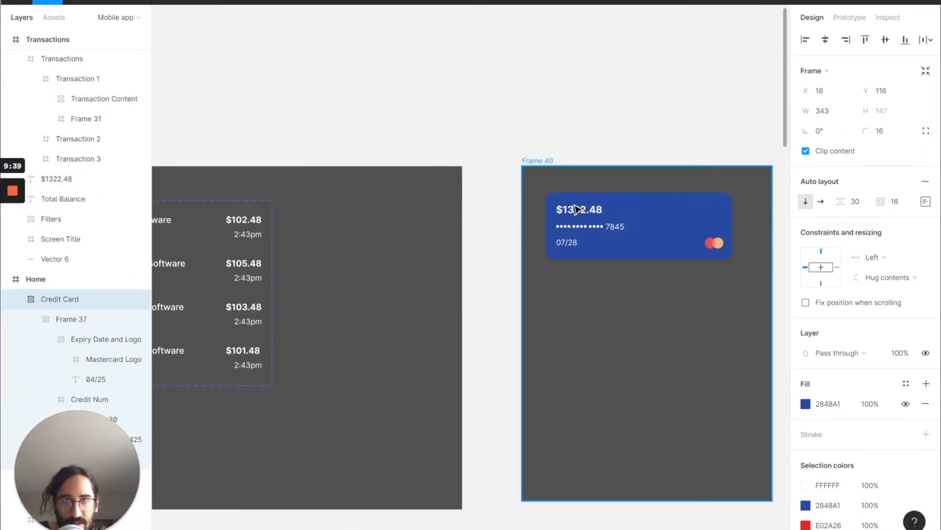
Step: Set the font size of the $1322.48 balance text on the new Credit Card to 20
{"action": "left_click", "coordinate": [577, 210]}
{"action": "double_click", "coordinate": [577, 209]}
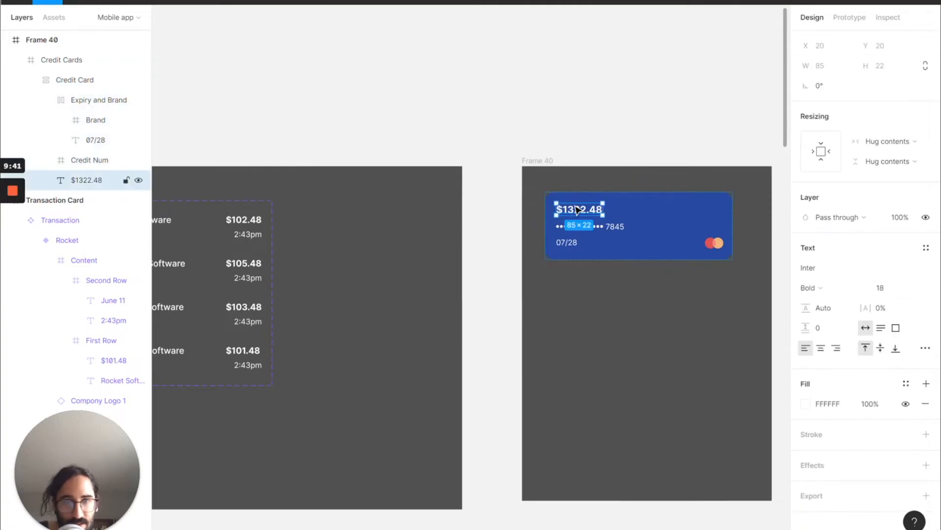
{"action": "type", "text": "20"}
{"action": "key", "text": "Return"}
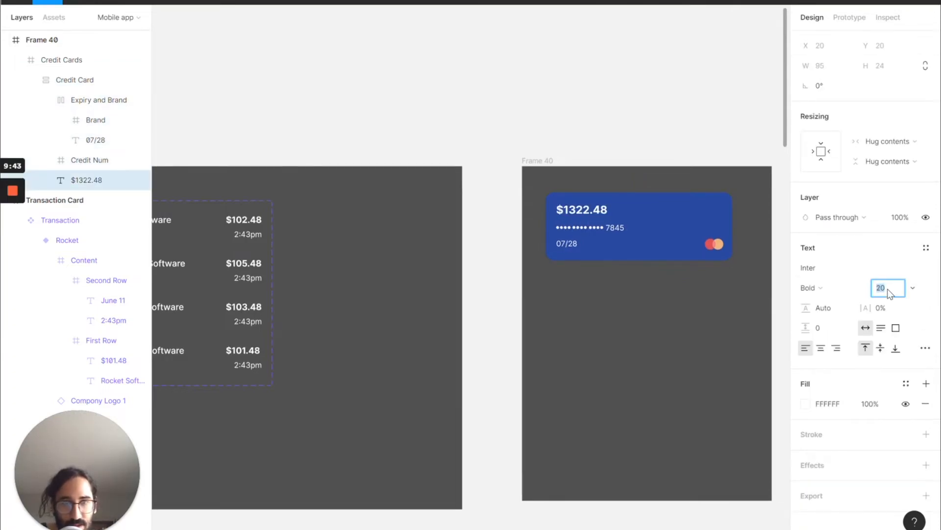
{"action": "scroll", "coordinate": [581, 211], "scroll_direction": "up", "scroll_amount": 3}
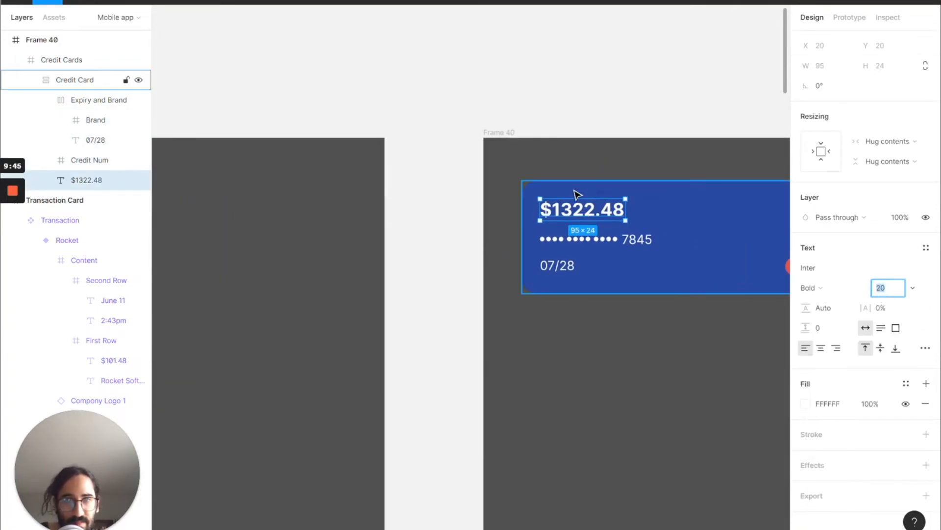
{"action": "left_click", "coordinate": [598, 273]}
{"action": "left_click", "coordinate": [588, 338]}
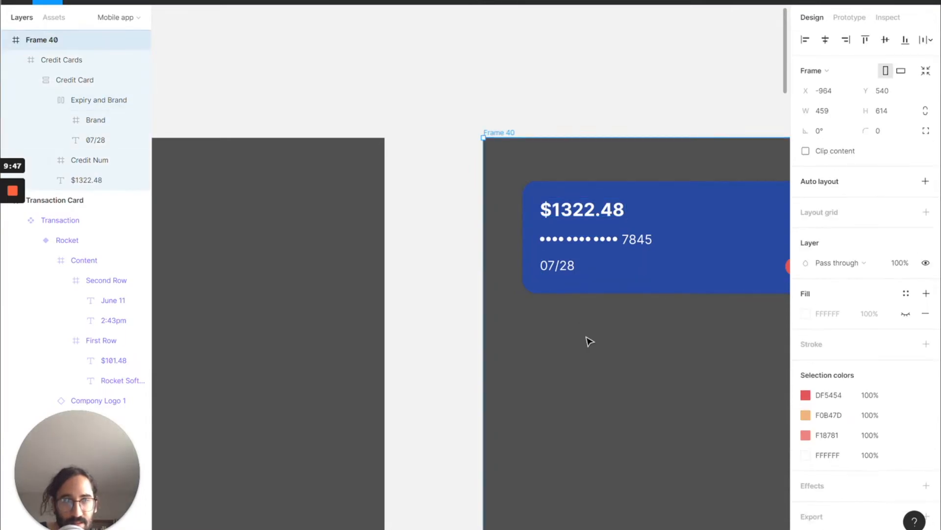
Step: Check the Credit Card's overall size and the font size of its expiry date text
{"action": "double_click", "coordinate": [665, 204]}
{"action": "scroll", "coordinate": [666, 205], "scroll_direction": "right", "scroll_amount": 5}
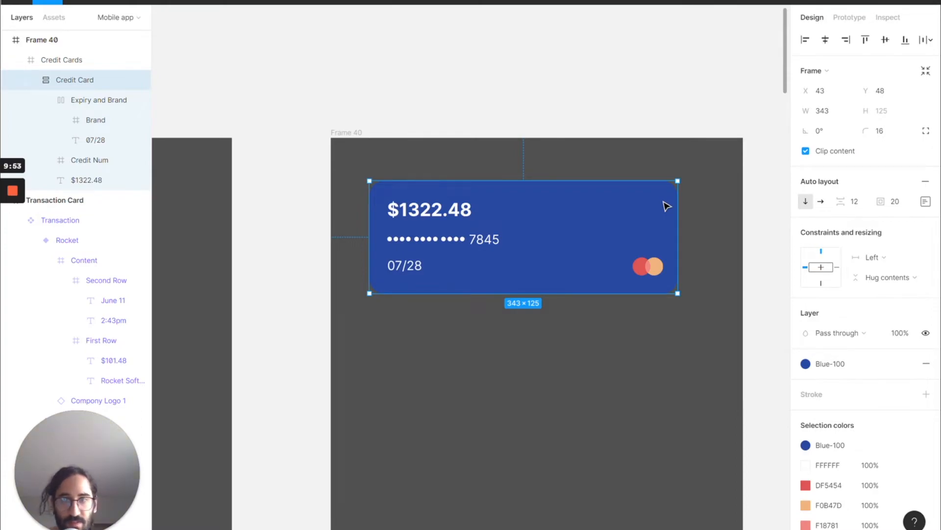
{"action": "left_click", "coordinate": [415, 271]}
{"action": "left_click", "coordinate": [413, 271]}
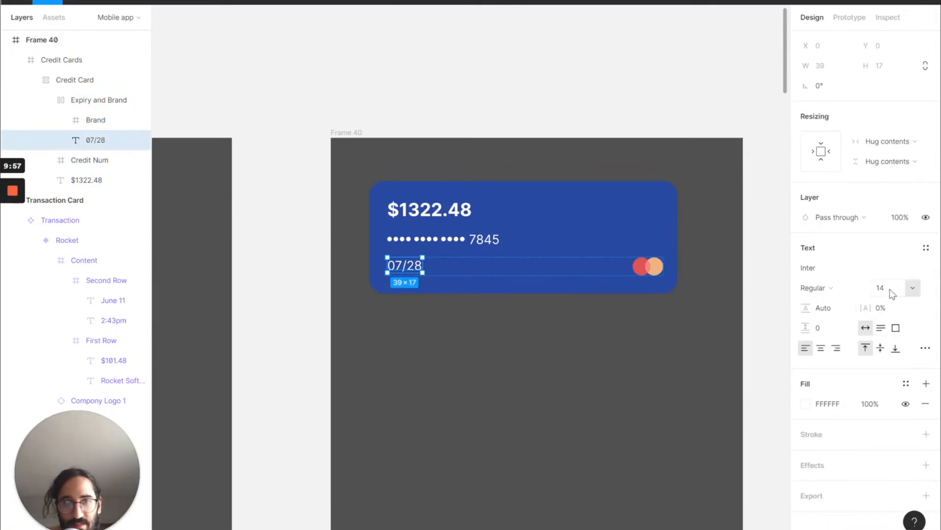
Step: Convert the Credit Card frame into a component and add a second variant to it
{"action": "left_click", "coordinate": [555, 289]}
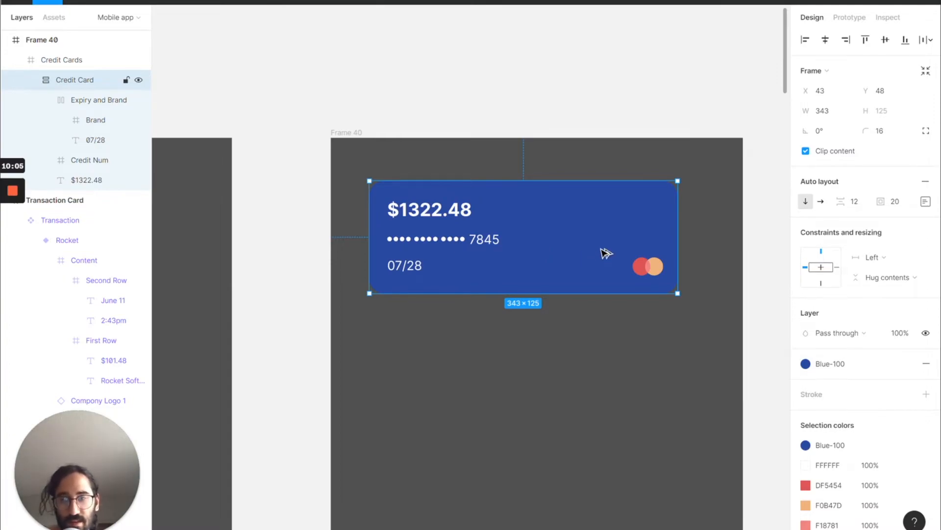
{"action": "key", "text": "ctrl+alt+k"}
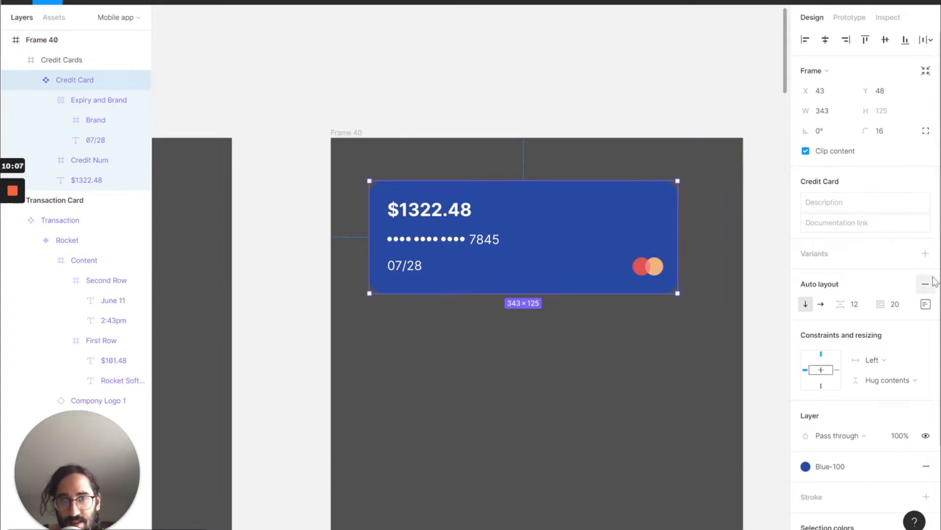
{"action": "left_click", "coordinate": [925, 253]}
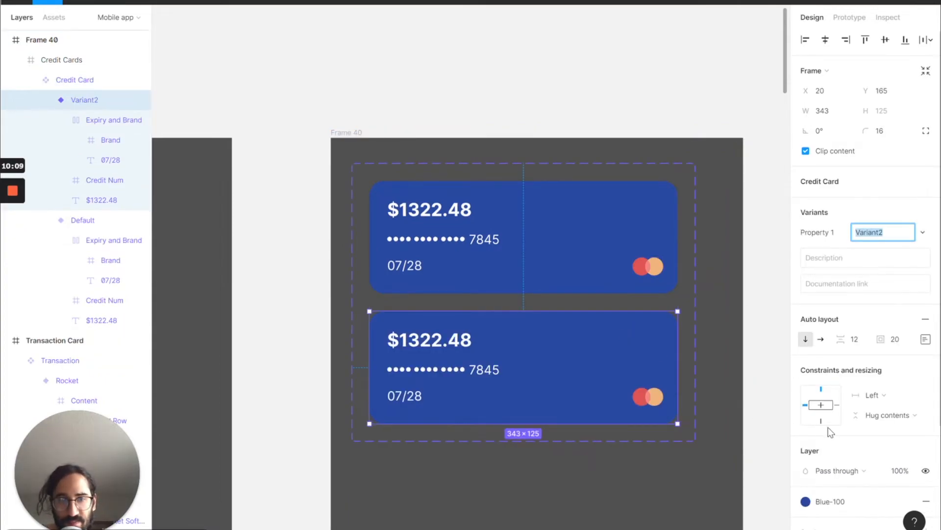
Step: Examine the blues used on the Home and Transactions screens against the available colour styles
{"action": "left_click", "coordinate": [836, 502]}
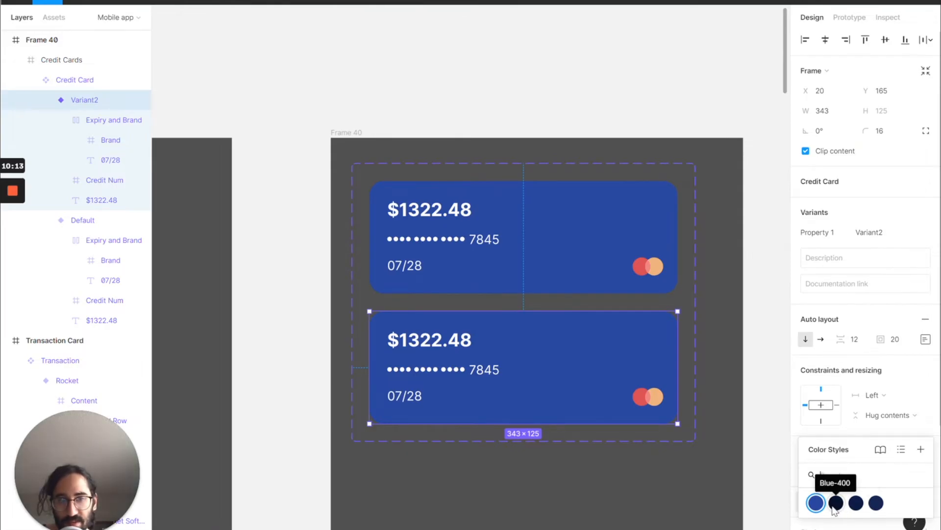
{"action": "left_click", "coordinate": [532, 487]}
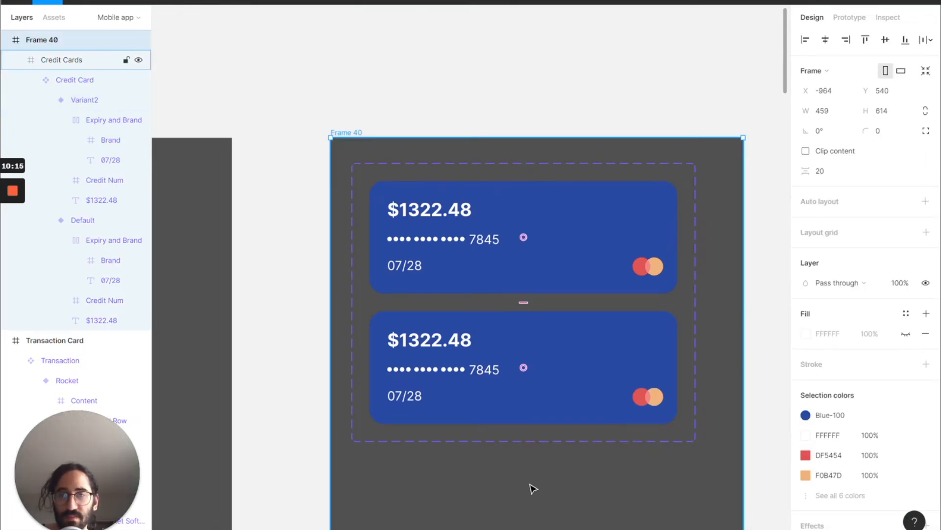
{"action": "scroll", "coordinate": [533, 488], "scroll_direction": "left", "scroll_amount": 5}
{"action": "scroll", "coordinate": [533, 488], "scroll_direction": "left", "scroll_amount": 20}
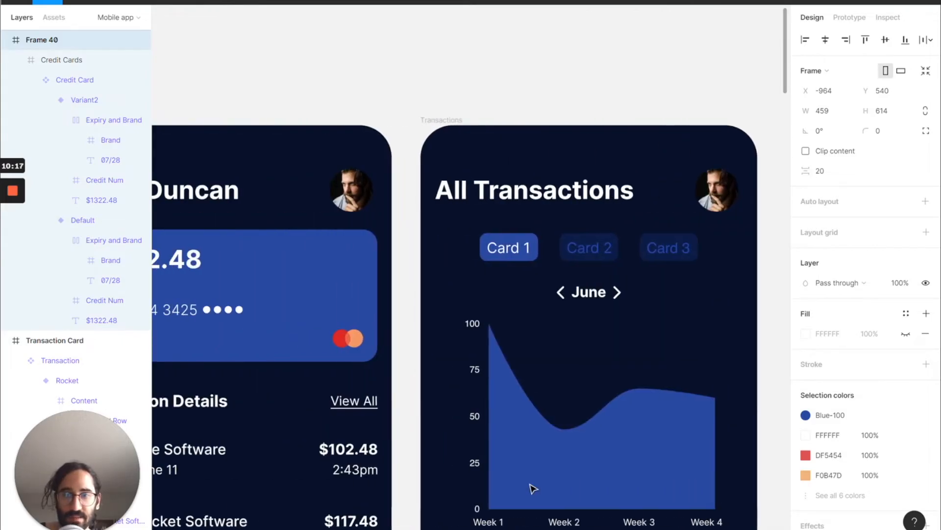
{"action": "scroll", "coordinate": [533, 488], "scroll_direction": "down", "scroll_amount": 3}
{"action": "scroll", "coordinate": [531, 487], "scroll_direction": "down", "scroll_amount": 5}
{"action": "scroll", "coordinate": [532, 490], "scroll_direction": "up", "scroll_amount": 5}
{"action": "scroll", "coordinate": [532, 490], "scroll_direction": "right", "scroll_amount": 1}
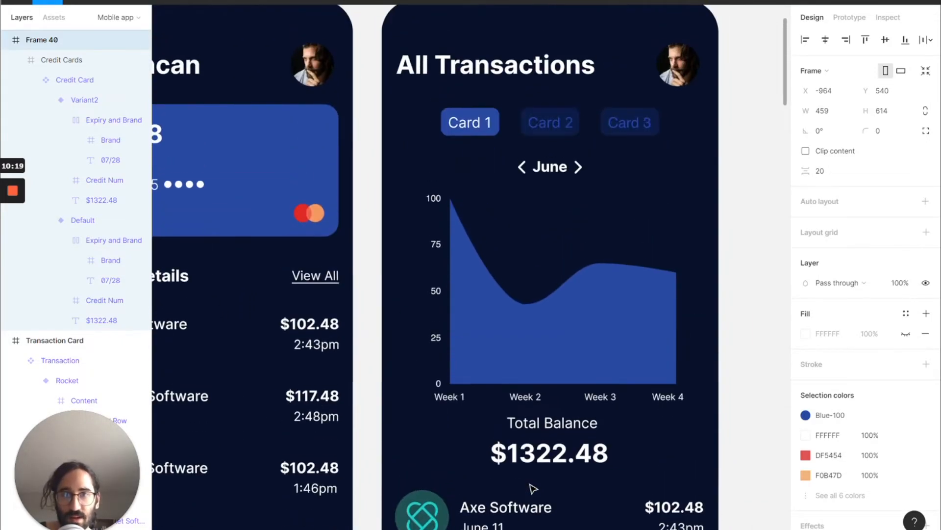
{"action": "key", "text": "Escape"}
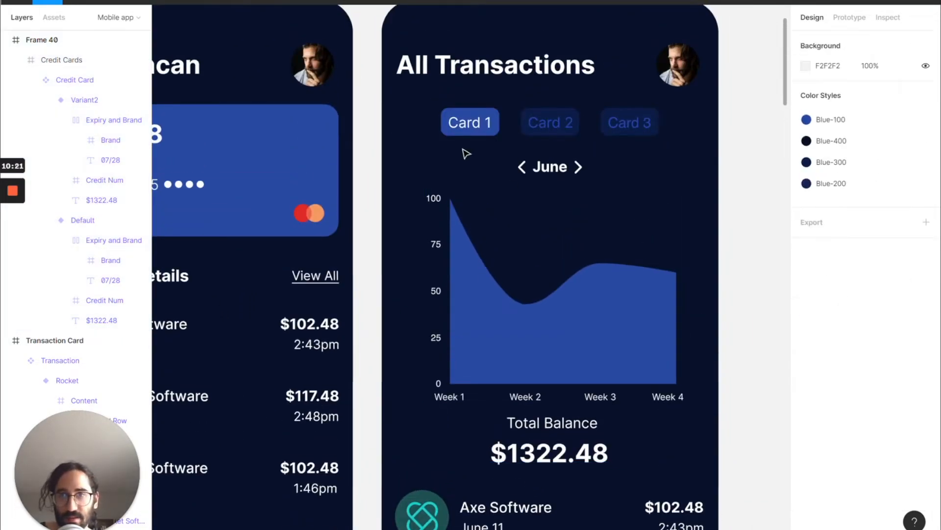
{"action": "scroll", "coordinate": [463, 152], "scroll_direction": "down", "scroll_amount": 2}
{"action": "scroll", "coordinate": [463, 152], "scroll_direction": "left", "scroll_amount": 4}
{"action": "scroll", "coordinate": [465, 152], "scroll_direction": "down", "scroll_amount": 2}
{"action": "scroll", "coordinate": [466, 152], "scroll_direction": "right", "scroll_amount": 6}
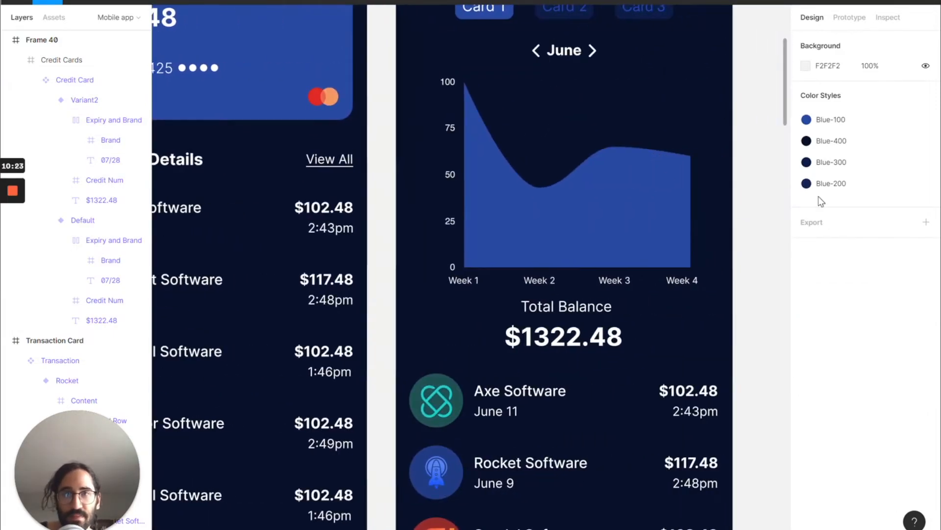
Step: Apply the Blue-200 colour style to the fill of the second Credit Card variant
{"action": "scroll", "coordinate": [496, 200], "scroll_direction": "right", "scroll_amount": 3}
{"action": "scroll", "coordinate": [497, 200], "scroll_direction": "right", "scroll_amount": 10}
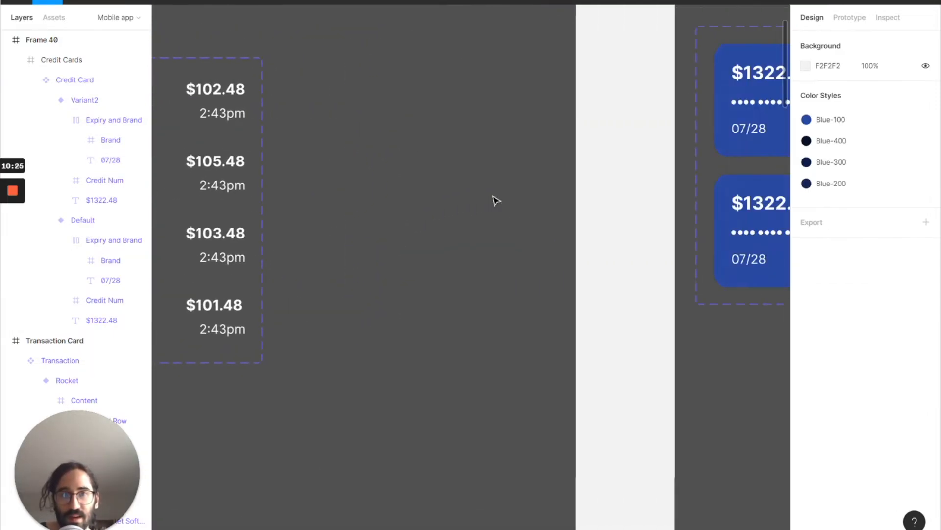
{"action": "scroll", "coordinate": [608, 330], "scroll_direction": "up", "scroll_amount": 1}
{"action": "scroll", "coordinate": [608, 330], "scroll_direction": "right", "scroll_amount": 1}
{"action": "left_click", "coordinate": [612, 328]}
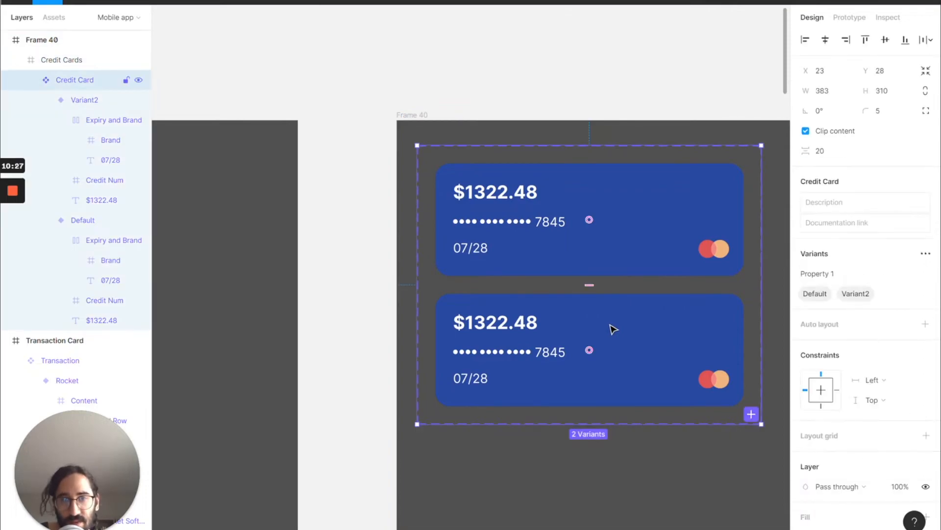
{"action": "left_click", "coordinate": [612, 328]}
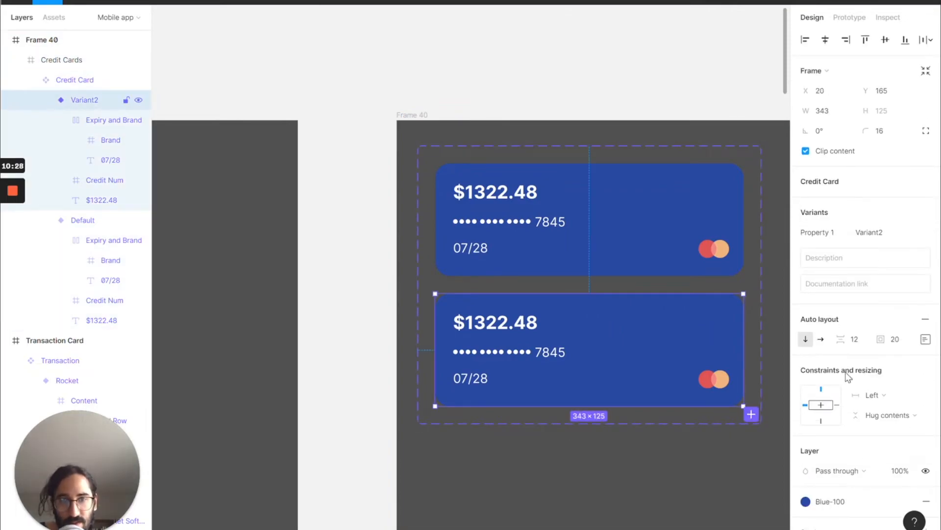
{"action": "left_click", "coordinate": [828, 500]}
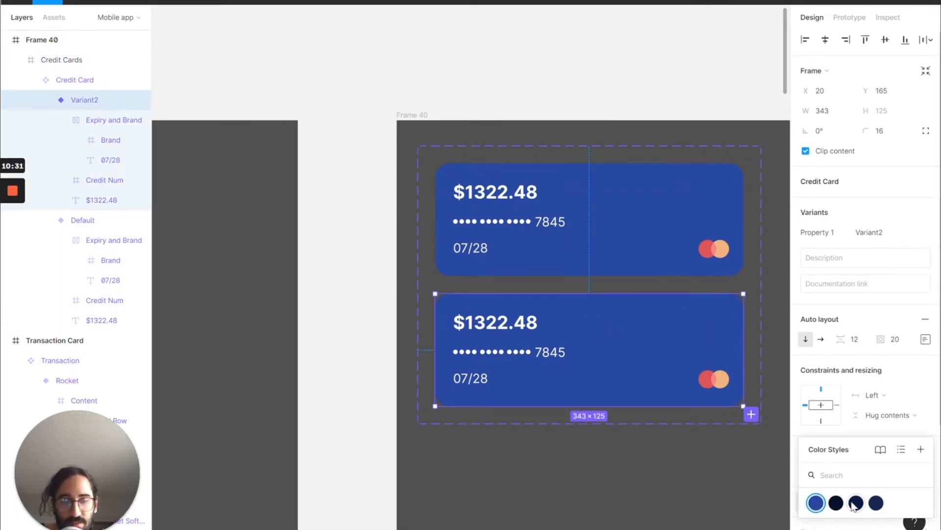
{"action": "left_click", "coordinate": [876, 502]}
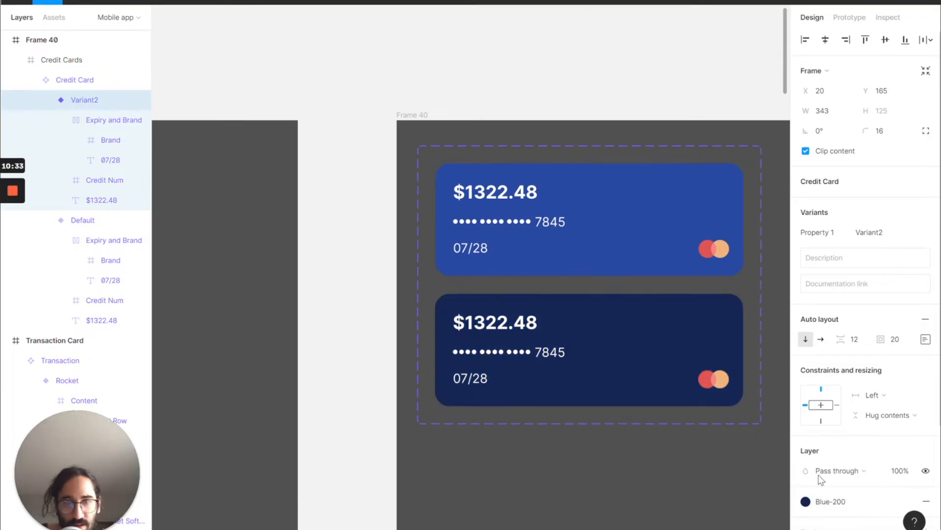
Step: Duplicate the Blue-200 card as a third variant and change its fill to the Blue-300 colour style
{"action": "key", "text": "ctrl+d"}
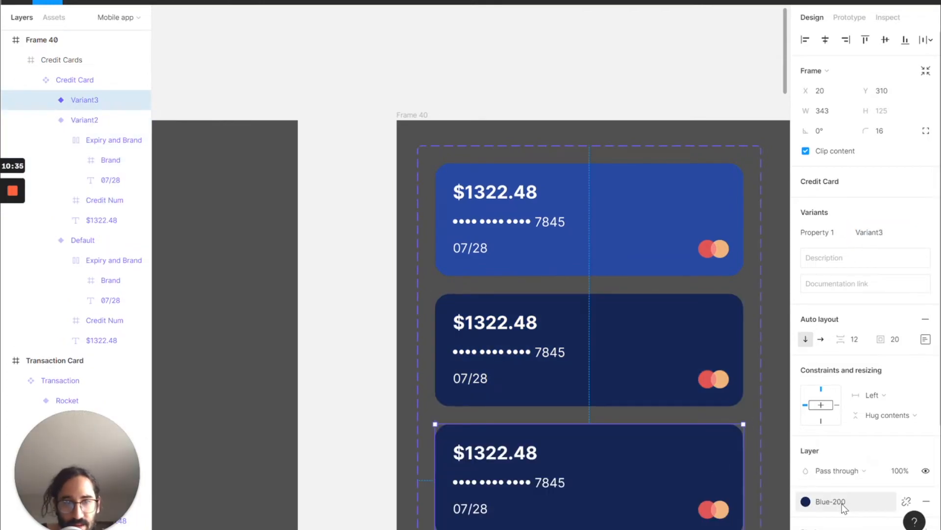
{"action": "left_click", "coordinate": [843, 506]}
{"action": "left_click", "coordinate": [898, 502]}
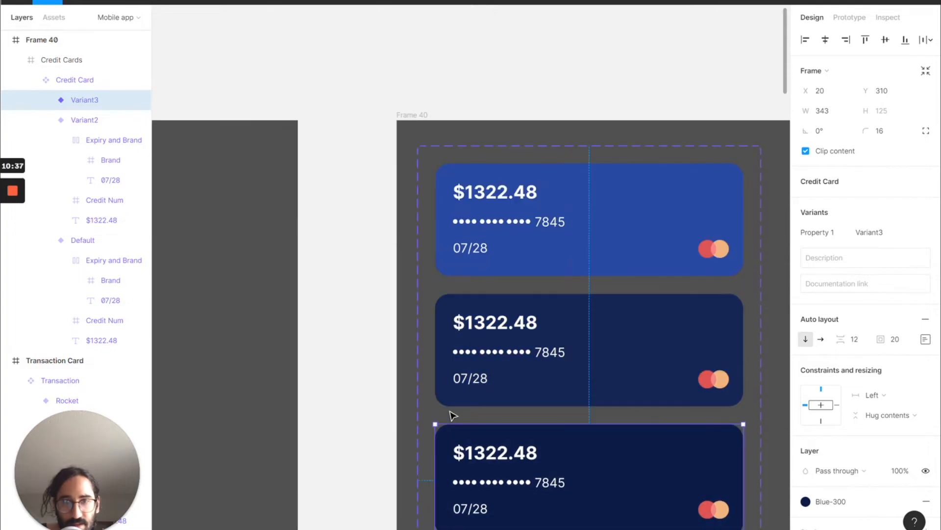
{"action": "scroll", "coordinate": [452, 416], "scroll_direction": "down", "scroll_amount": 1}
{"action": "left_click", "coordinate": [410, 374]}
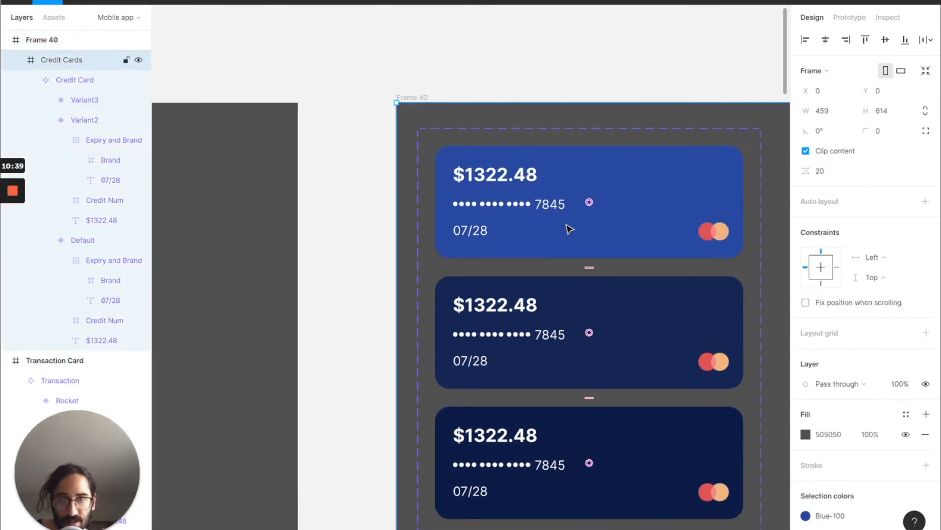
Step: Rename the Credit Card component set's variant property to Color
{"action": "left_click", "coordinate": [549, 129]}
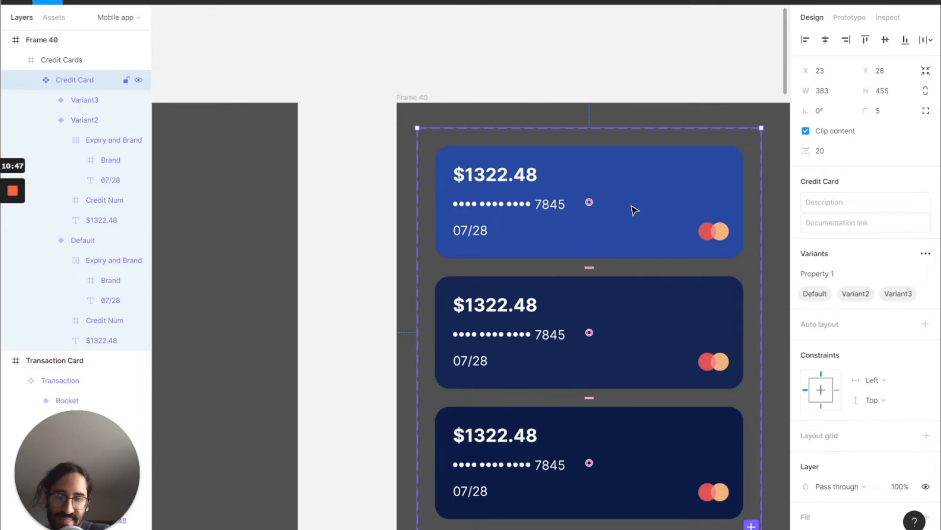
{"action": "left_click", "coordinate": [853, 272]}
{"action": "type", "text": "c"}
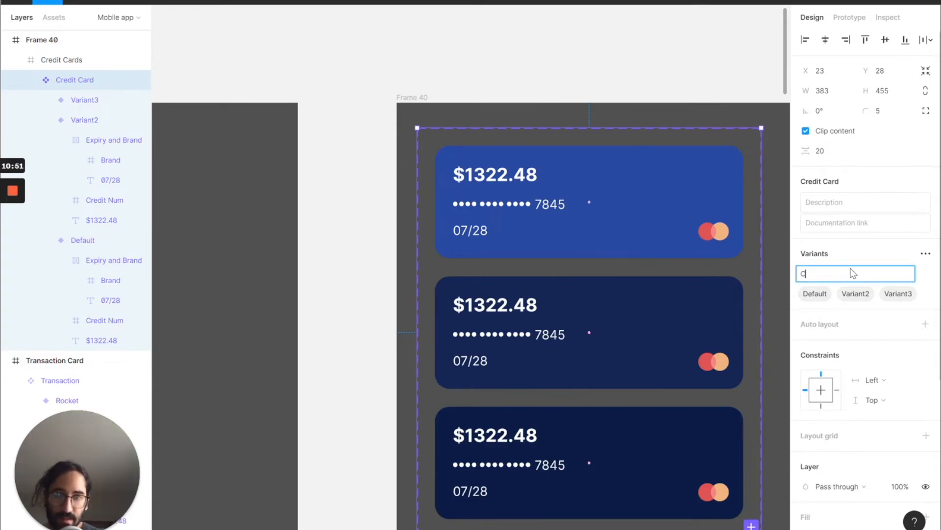
{"action": "key", "text": "Return"}
Step: Set the Color values of the three Credit Card variants to Blue-100, Blue-200 and Blue-300, matching their fills
{"action": "left_click", "coordinate": [672, 217]}
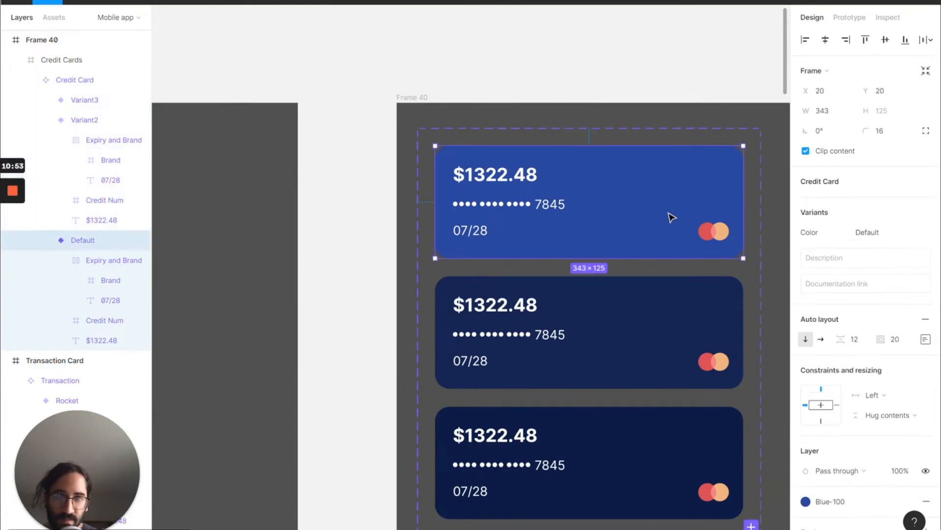
{"action": "left_click", "coordinate": [887, 237]}
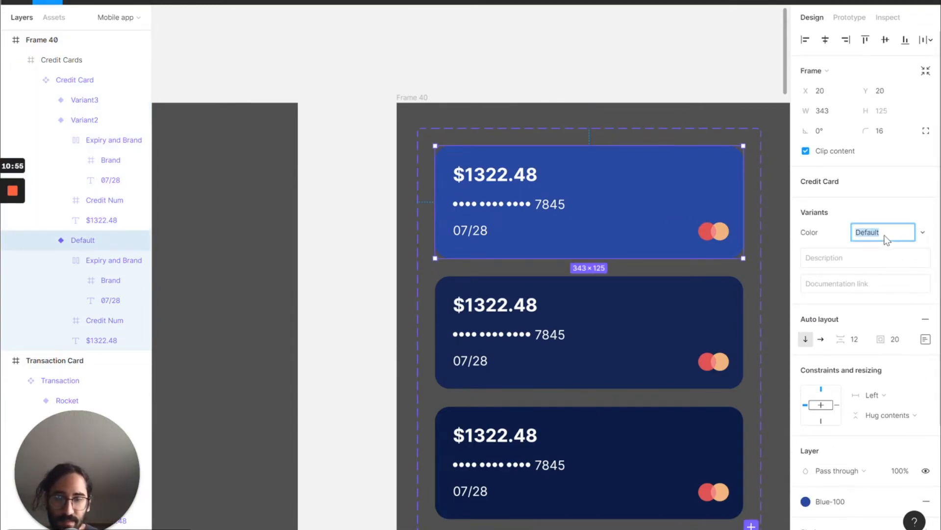
{"action": "type", "text": "Blue-100"}
{"action": "left_click", "coordinate": [826, 246]}
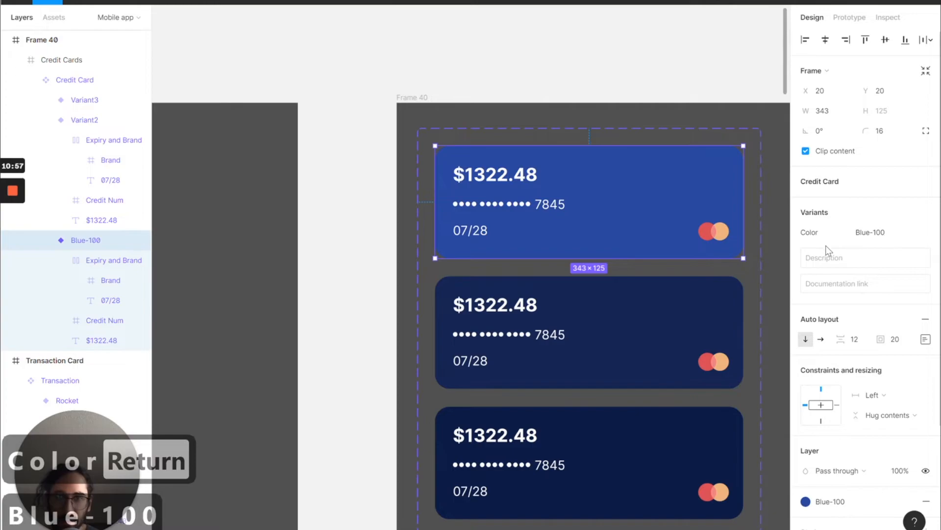
{"action": "left_click", "coordinate": [635, 315]}
{"action": "left_click", "coordinate": [878, 234]}
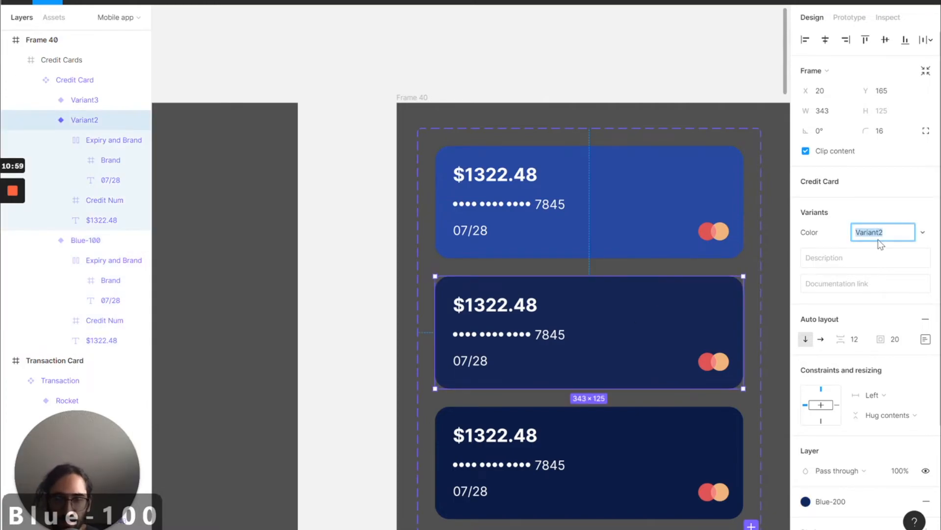
{"action": "type", "text": "Blue-200"}
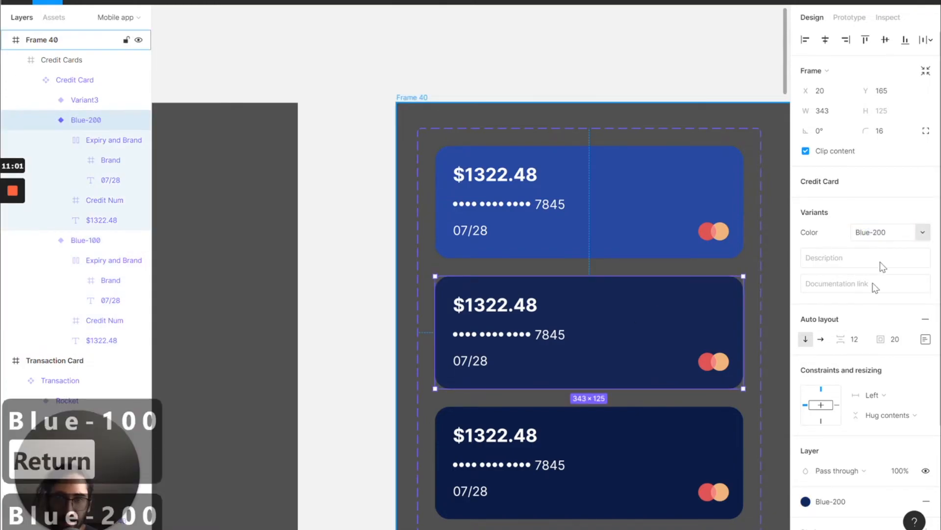
{"action": "left_click", "coordinate": [714, 420]}
{"action": "left_click", "coordinate": [903, 232]}
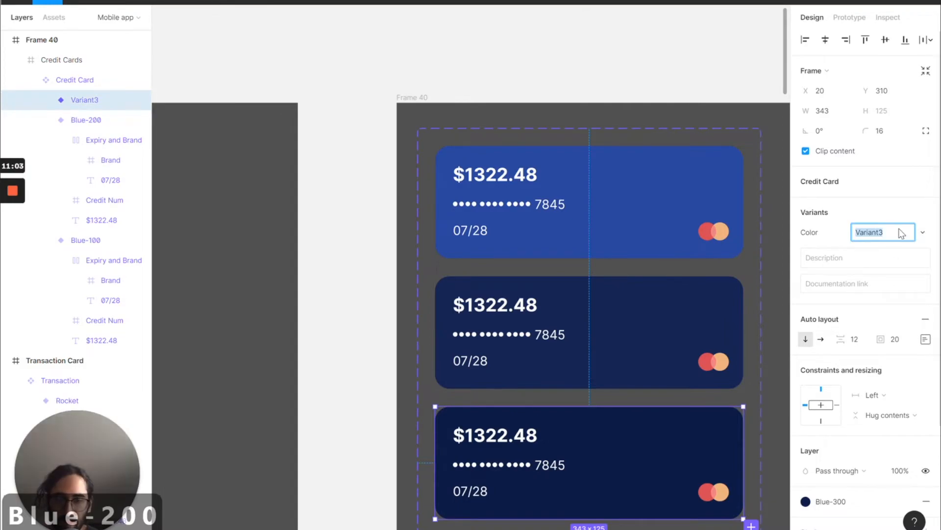
{"action": "type", "text": "Blue-300"}
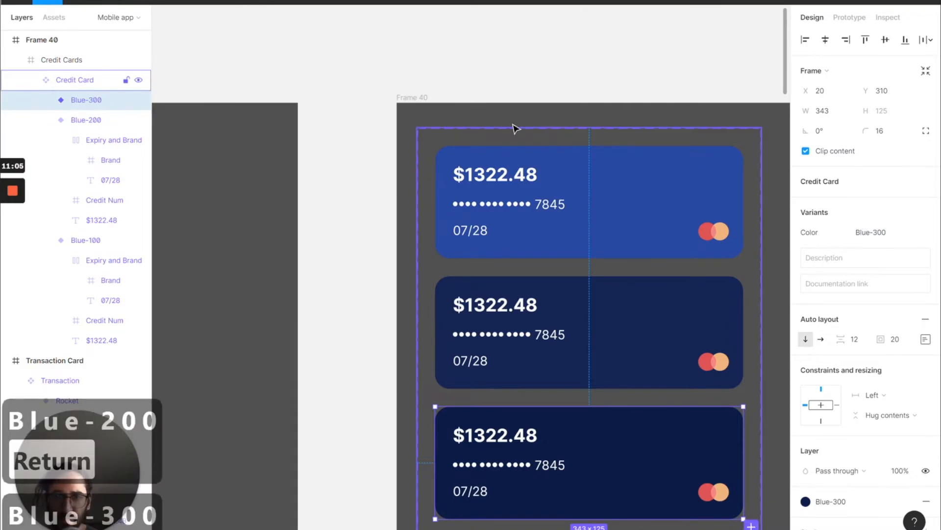
{"action": "left_click", "coordinate": [362, 123]}
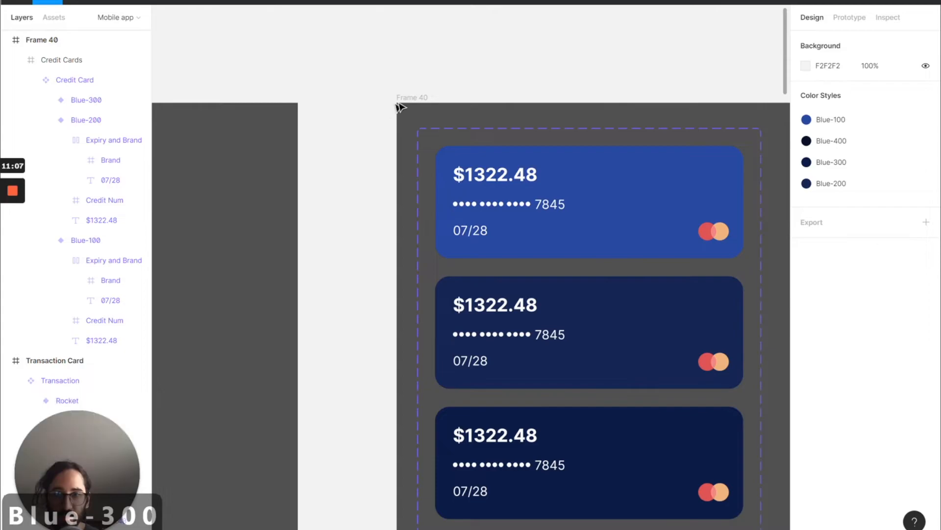
Step: Rename Frame 40 as Credit Cards
{"action": "left_click", "coordinate": [412, 99]}
{"action": "type", "text": "Credit Cards"}
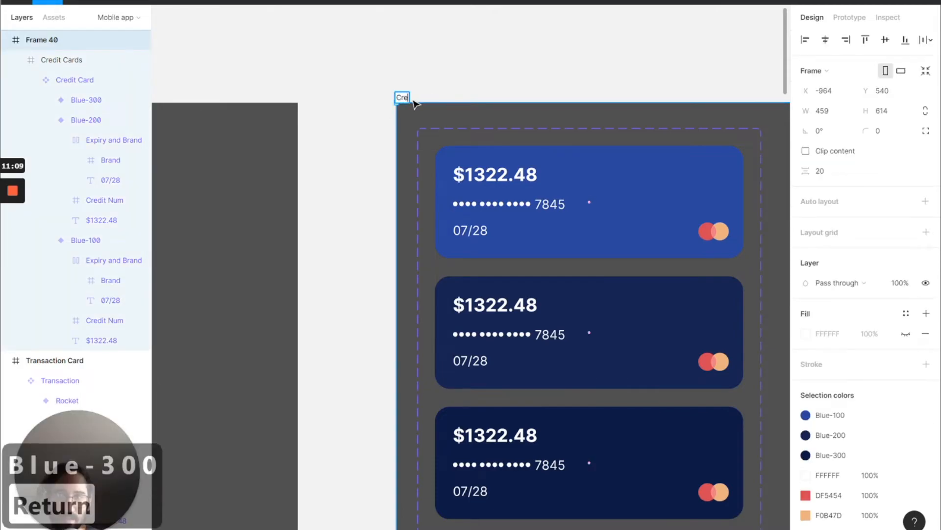
{"action": "key", "text": "Return"}
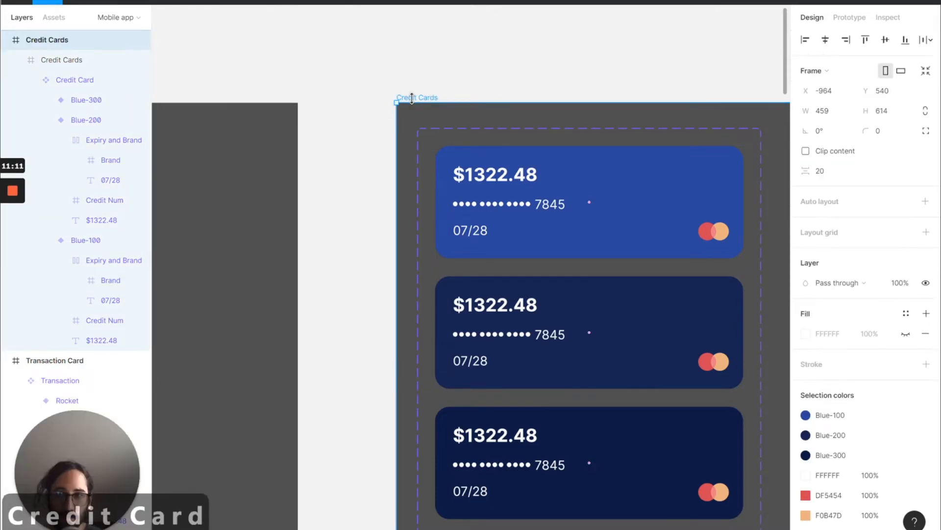
{"action": "left_click", "coordinate": [53, 81]}
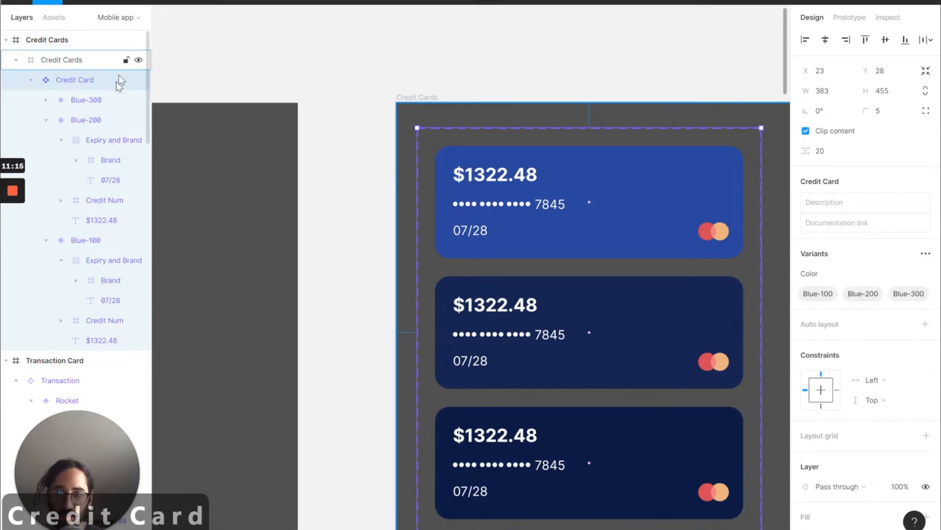
{"action": "left_click", "coordinate": [38, 60]}
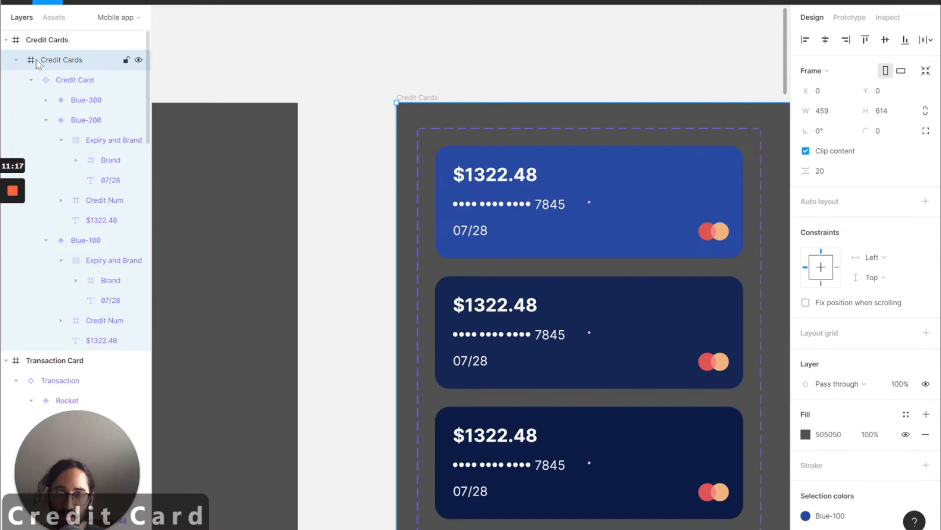
{"action": "scroll", "coordinate": [351, 167], "scroll_direction": "right", "scroll_amount": 3}
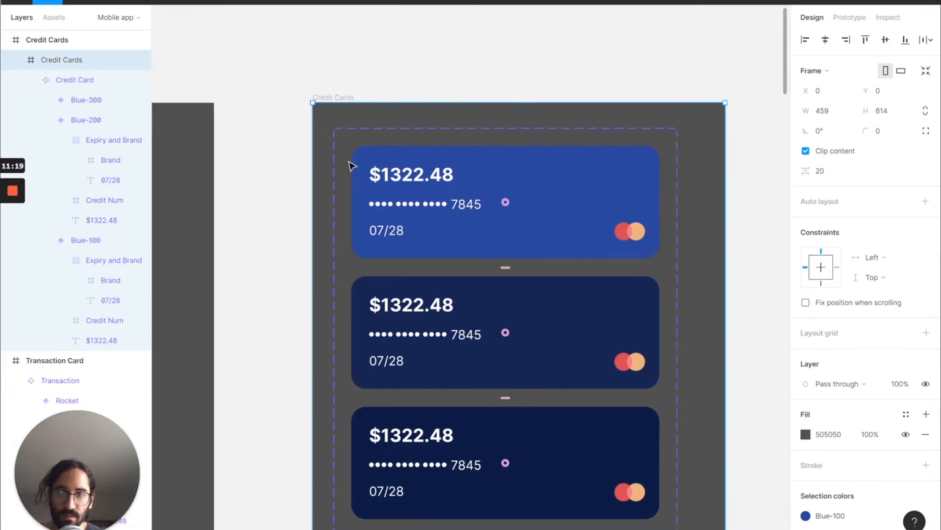
Step: Add an iPhone 13 mini frame and place it below the Home screen
{"action": "scroll", "coordinate": [351, 167], "scroll_direction": "down", "scroll_amount": 3}
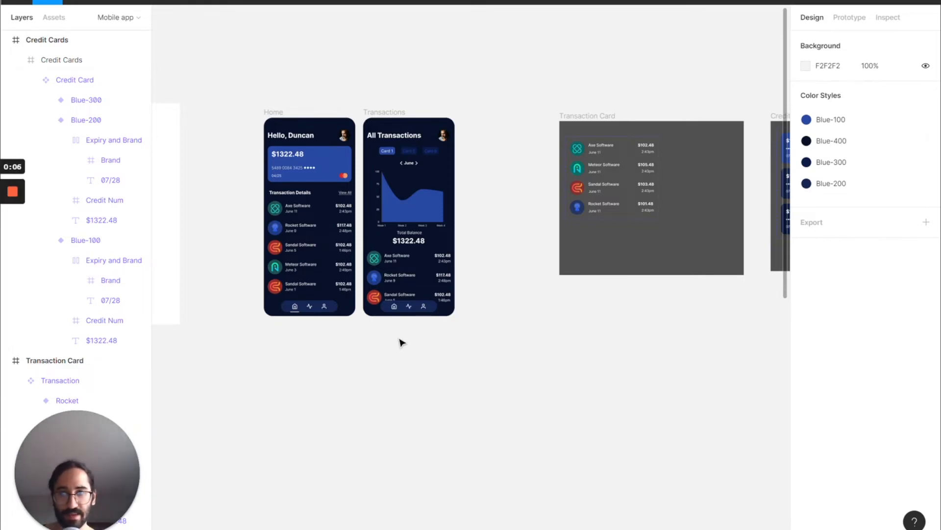
{"action": "key", "text": "f"}
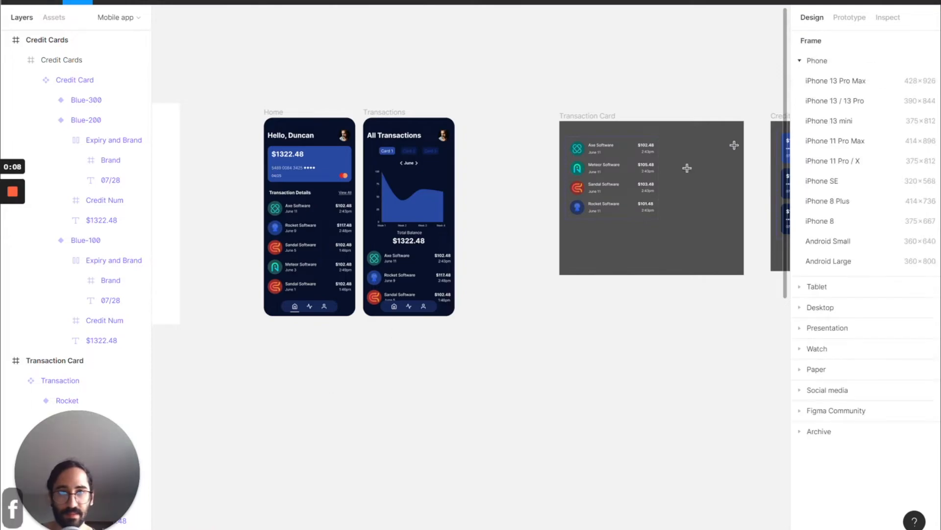
{"action": "left_click", "coordinate": [843, 121]}
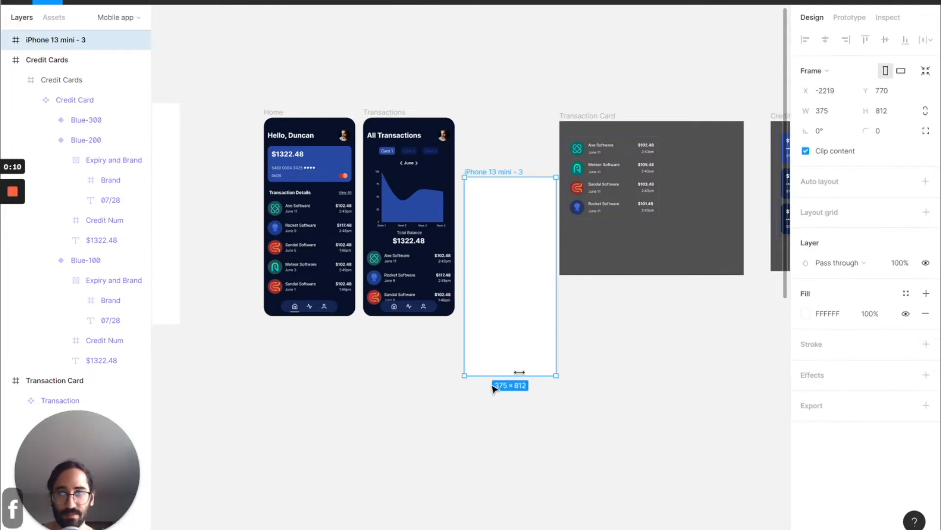
{"action": "left_click_drag", "start_coordinate": [538, 276], "coordinate": [330, 431]}
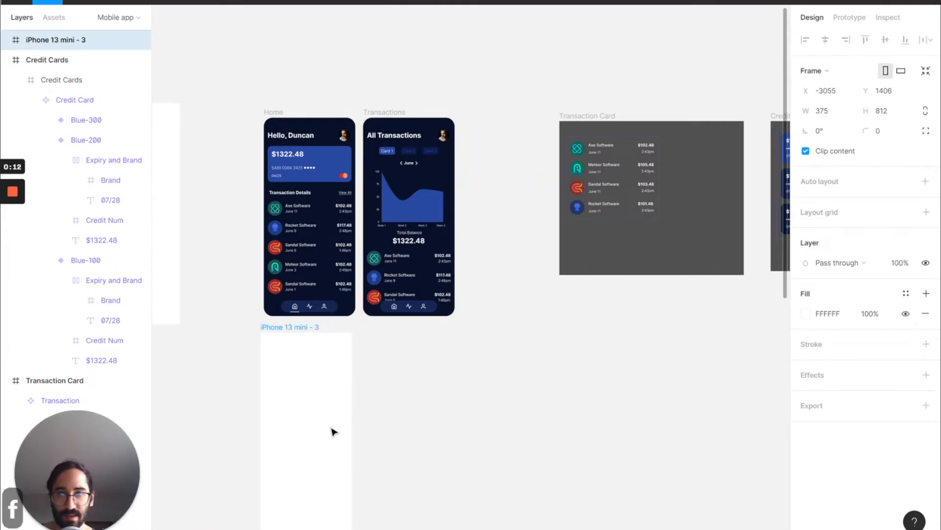
Step: Set the new phone frame's corner radius to 32 and align the frame directly under the Home screen
{"action": "type", "text": "32"}
{"action": "key", "text": "Return"}
{"action": "left_click", "coordinate": [413, 457]}
{"action": "left_click_drag", "start_coordinate": [342, 418], "coordinate": [346, 419]}
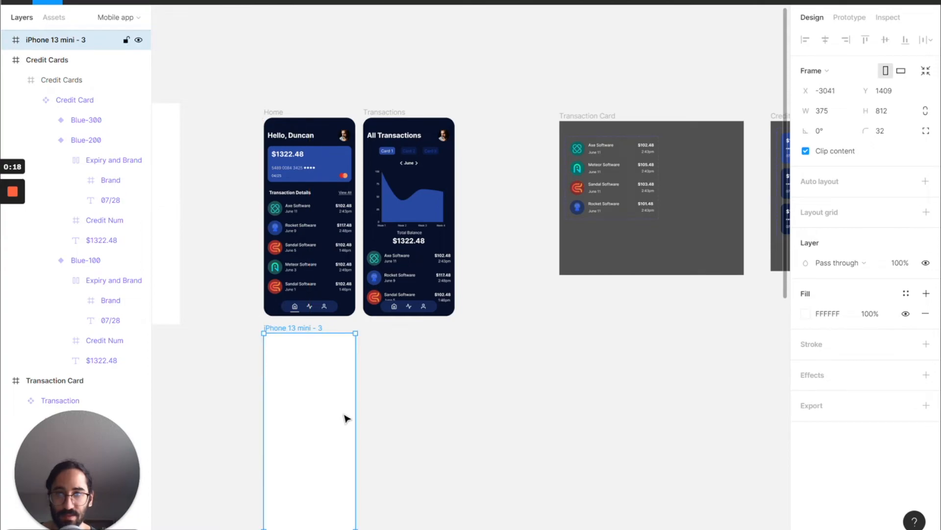
Step: Apply the Blue-400 colour style to the new phone frame's fill
{"action": "left_click", "coordinate": [905, 295]}
{"action": "left_click", "coordinate": [833, 371]}
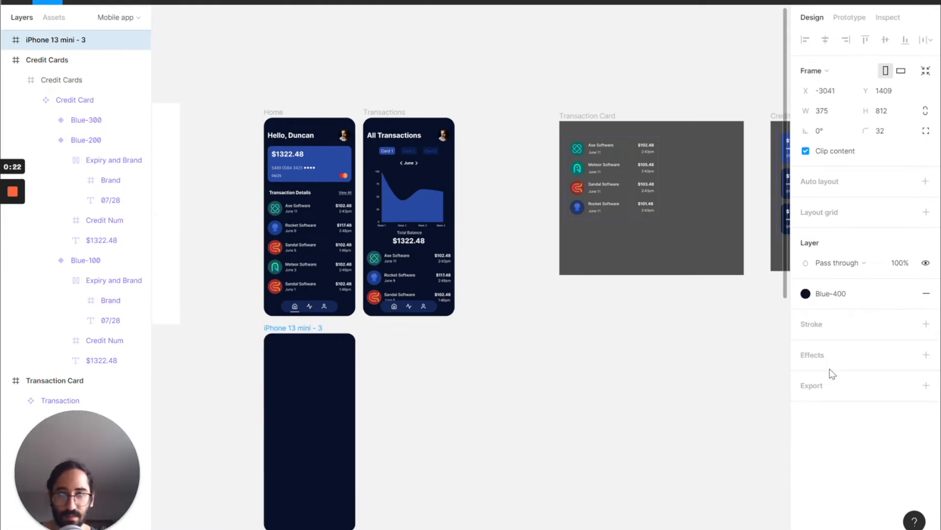
Step: Move the new phone frame up to Y 1396, closer beneath the Home screen
{"action": "left_click_drag", "start_coordinate": [325, 392], "coordinate": [322, 388]}
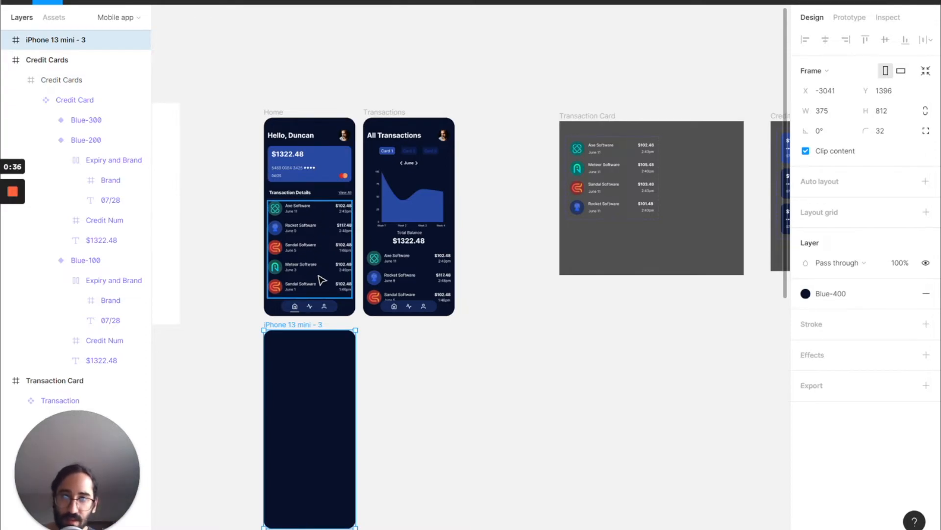
{"action": "left_click", "coordinate": [291, 196]}
{"action": "left_click", "coordinate": [297, 141]}
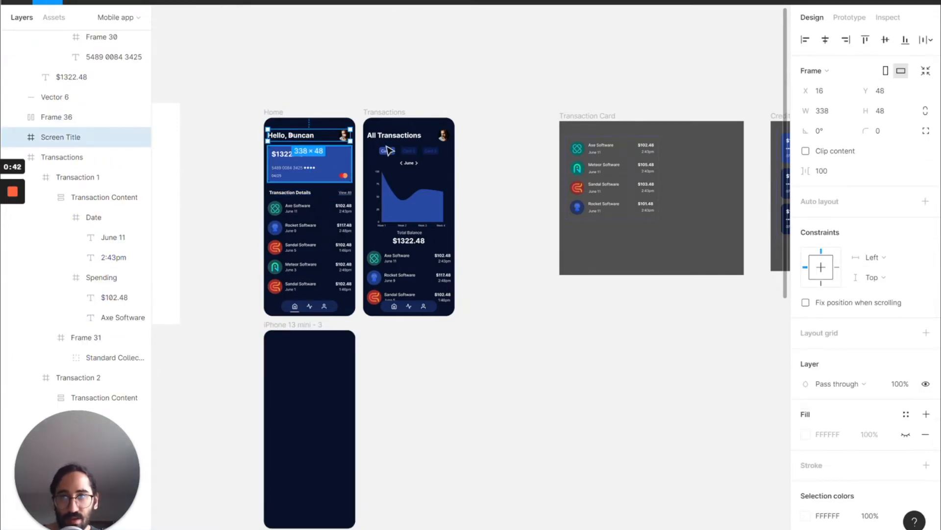
Step: Add a bold 28-size auto-width text at the new phone frame's upper edge reading "Hello" followed by the account holder's first name
{"action": "left_click", "coordinate": [330, 347]}
{"action": "key", "text": "r"}
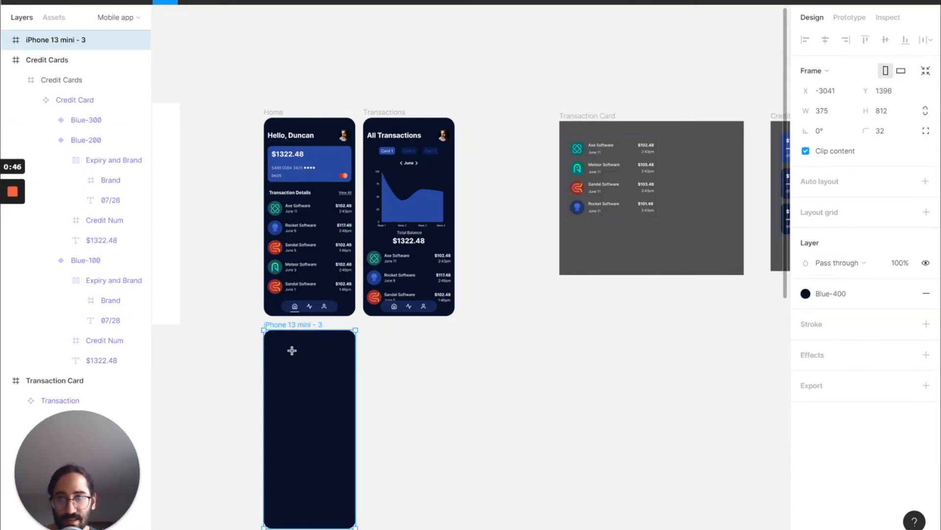
{"action": "left_click_drag", "start_coordinate": [271, 341], "coordinate": [310, 356]}
{"action": "type", "text": "Hello DUnca"}
{"action": "key", "text": "BackSpace"}
{"action": "key", "text": "BackSpace"}
{"action": "key", "text": "BackSpace"}
{"action": "key", "text": "BackSpace"}
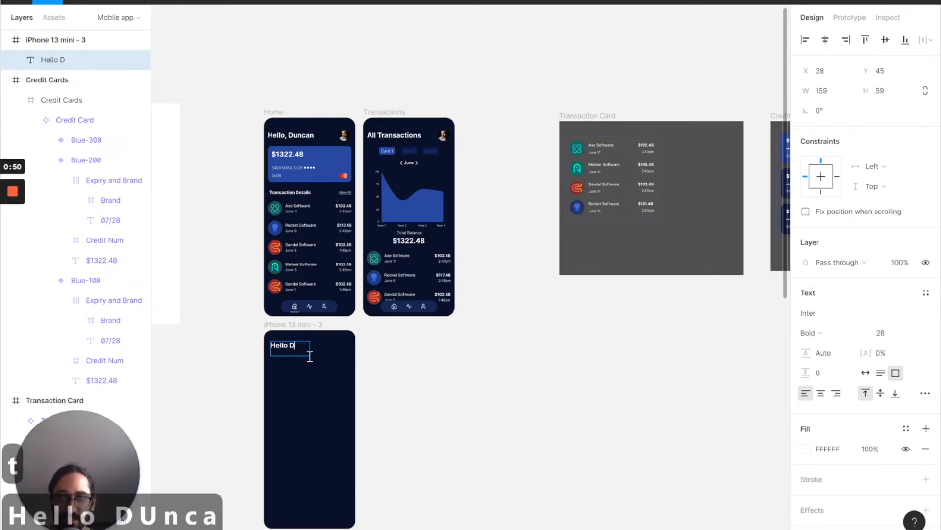
{"action": "type", "text": "uncan"}
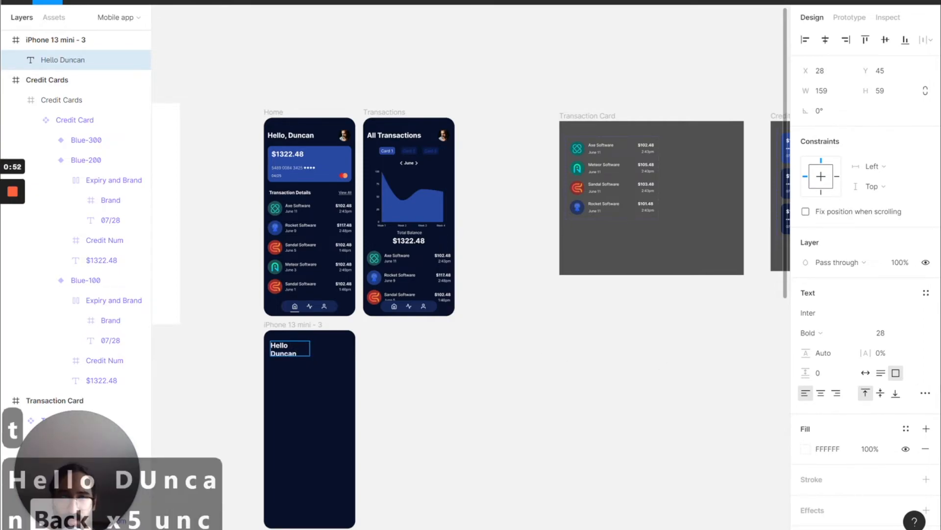
{"action": "left_click", "coordinate": [866, 373]}
{"action": "key", "text": "Escape"}
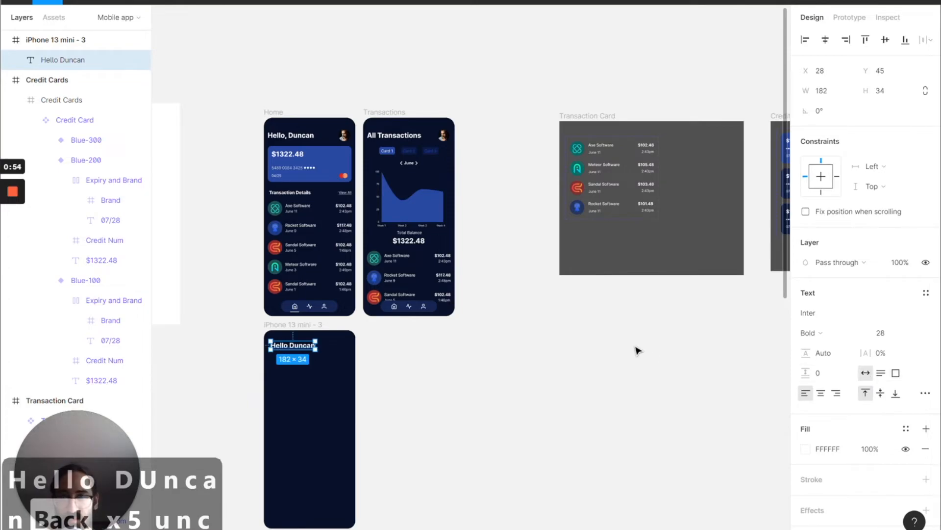
Step: Draw a circle beside the greeting in the new phone frame and set it to 48 × 48 with locked proportions
{"action": "left_click", "coordinate": [318, 324]}
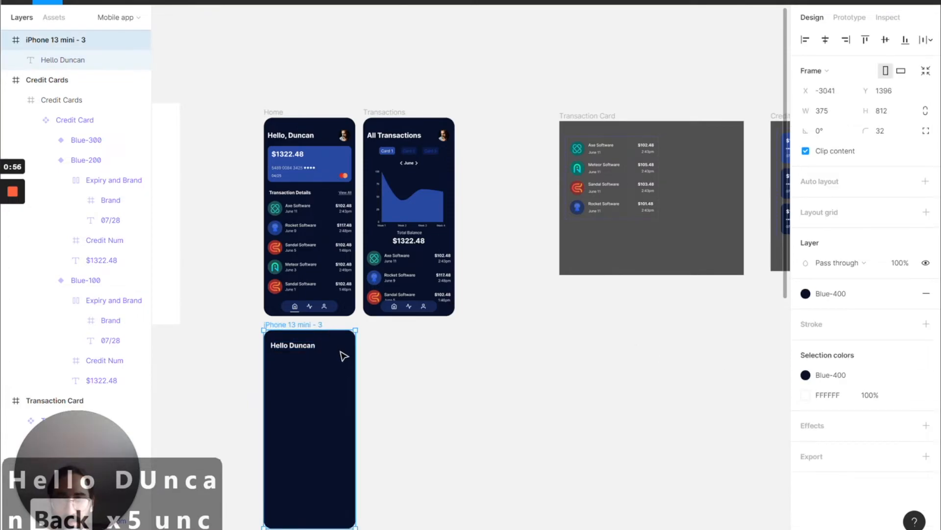
{"action": "left_click_drag", "start_coordinate": [331, 339], "coordinate": [344, 353]}
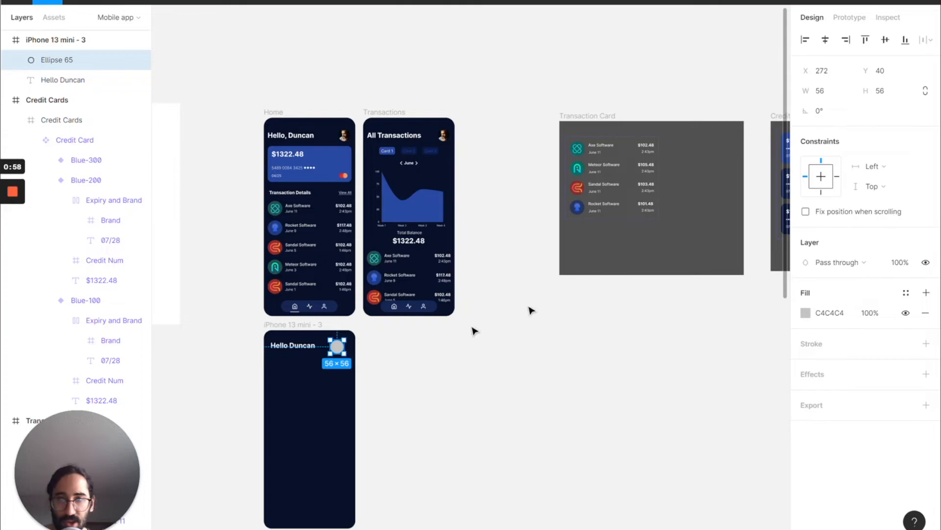
{"action": "left_click", "coordinate": [926, 92]}
{"action": "left_click", "coordinate": [885, 94]}
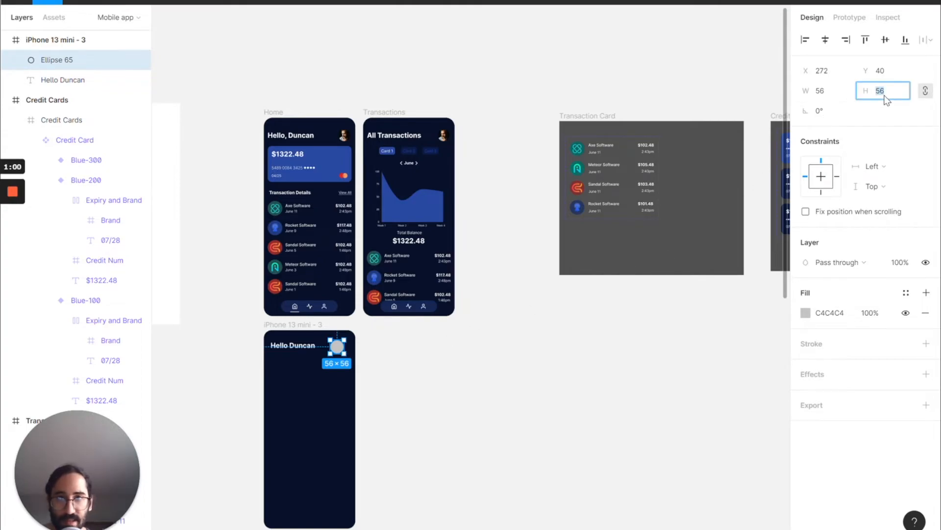
{"action": "type", "text": "48"}
{"action": "key", "text": "Return"}
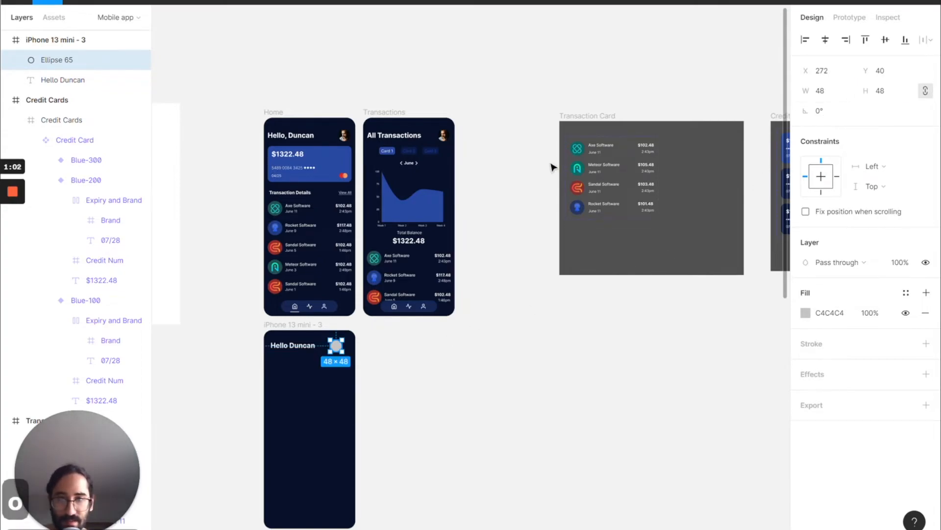
Step: Fill the circle with a random photo from the User Profile plugin and move it closer to the frame's right edge
{"action": "left_click", "coordinate": [297, 324]}
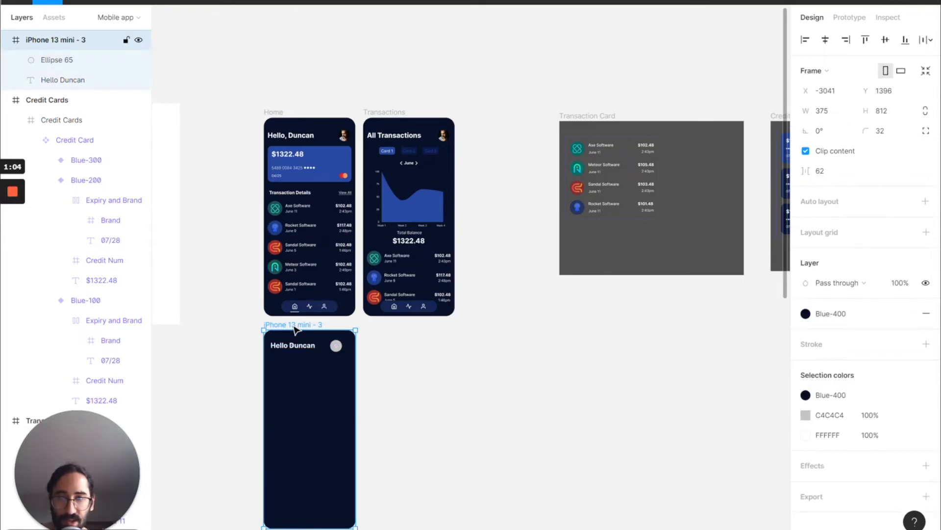
{"action": "key", "text": "shift+2"}
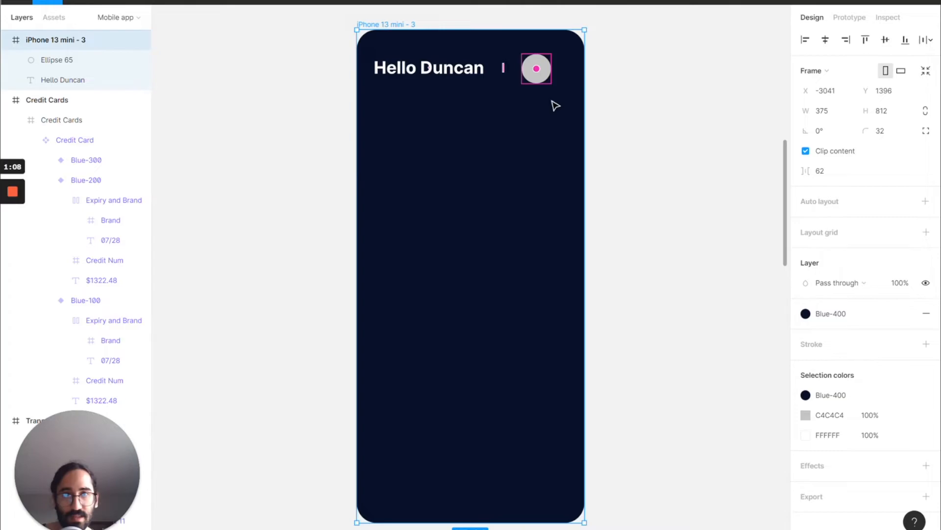
{"action": "left_click", "coordinate": [542, 73]}
{"action": "right_click", "coordinate": [541, 73]}
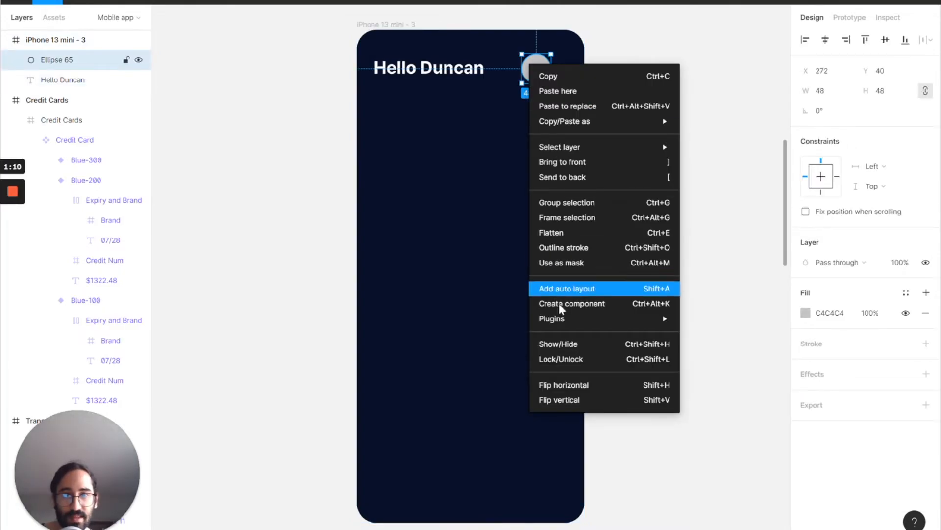
{"action": "mouse_move", "coordinate": [569, 319]}
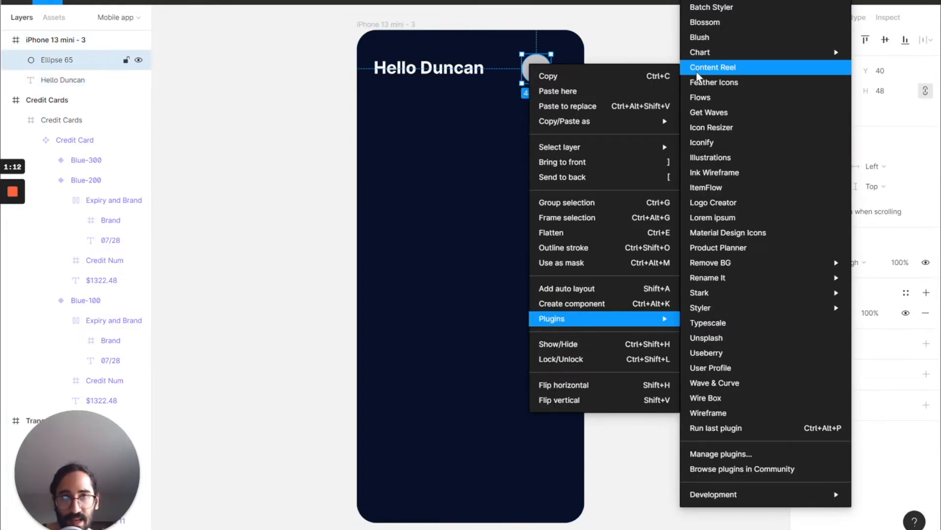
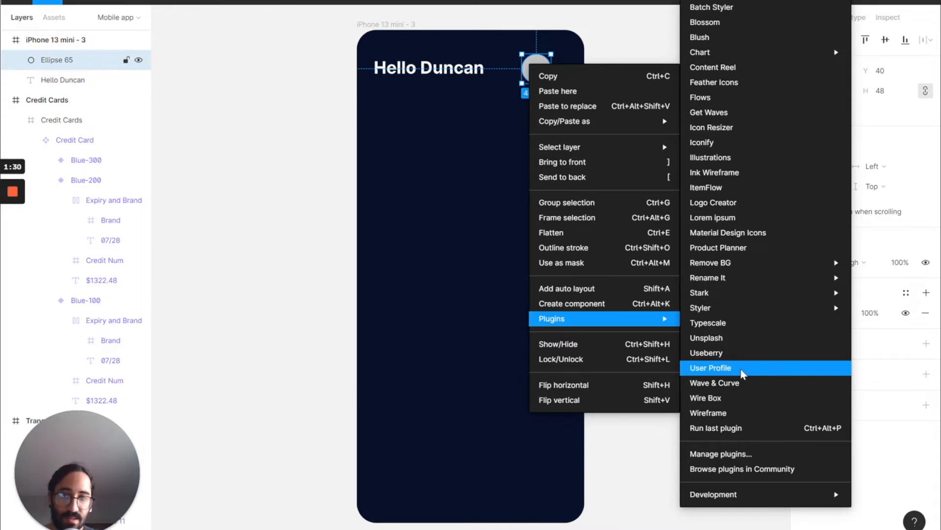
{"action": "left_click", "coordinate": [742, 373]}
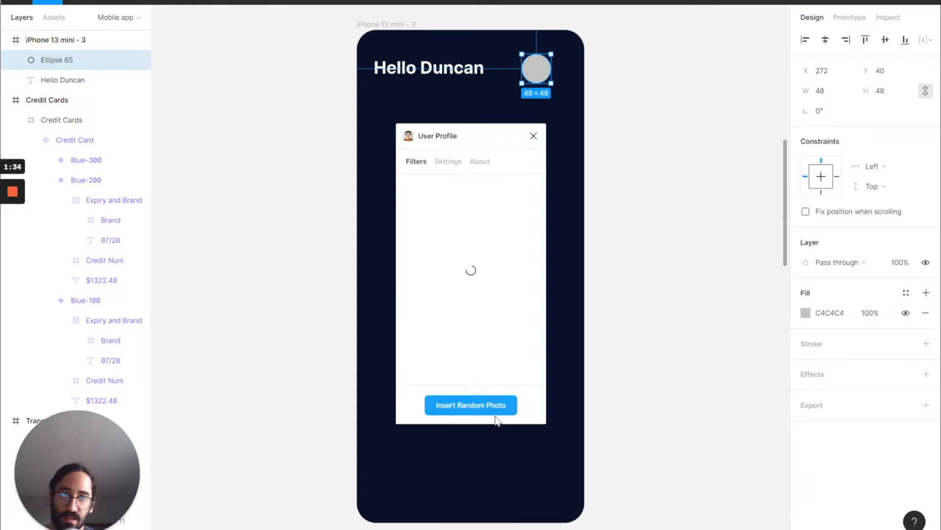
{"action": "left_click", "coordinate": [492, 410]}
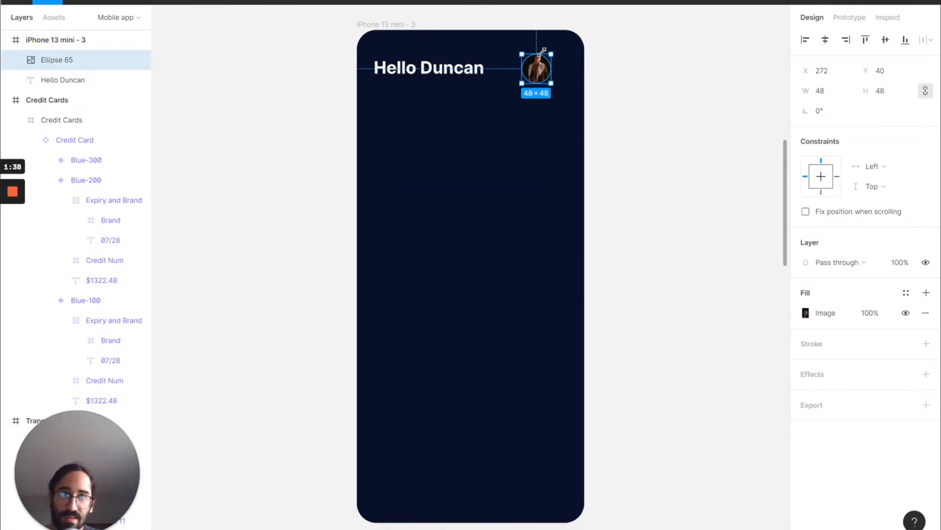
{"action": "left_click_drag", "start_coordinate": [545, 74], "coordinate": [560, 72]}
Step: Insert a comma after "Hello" in the greeting text to match the original Home screen
{"action": "left_click", "coordinate": [478, 74]}
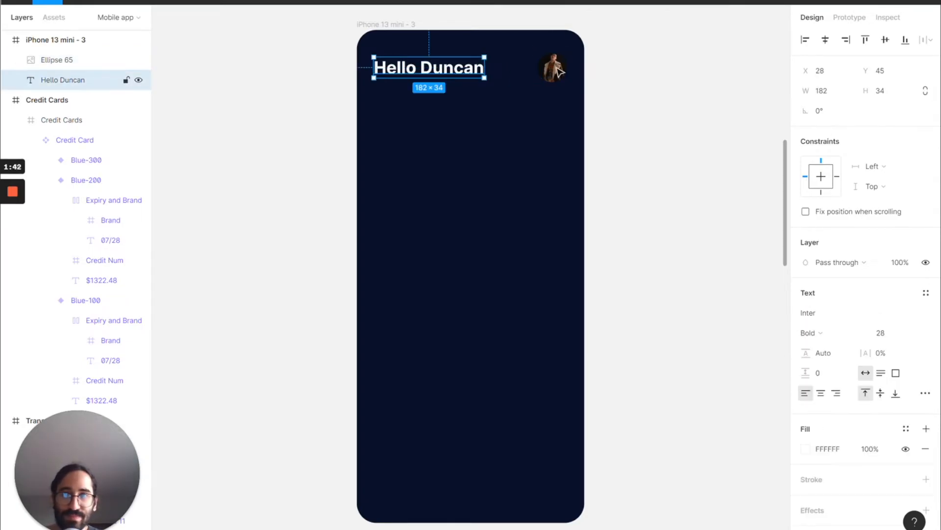
{"action": "scroll", "coordinate": [732, 253], "scroll_direction": "up", "scroll_amount": 1}
{"action": "scroll", "coordinate": [733, 253], "scroll_direction": "up", "scroll_amount": 10}
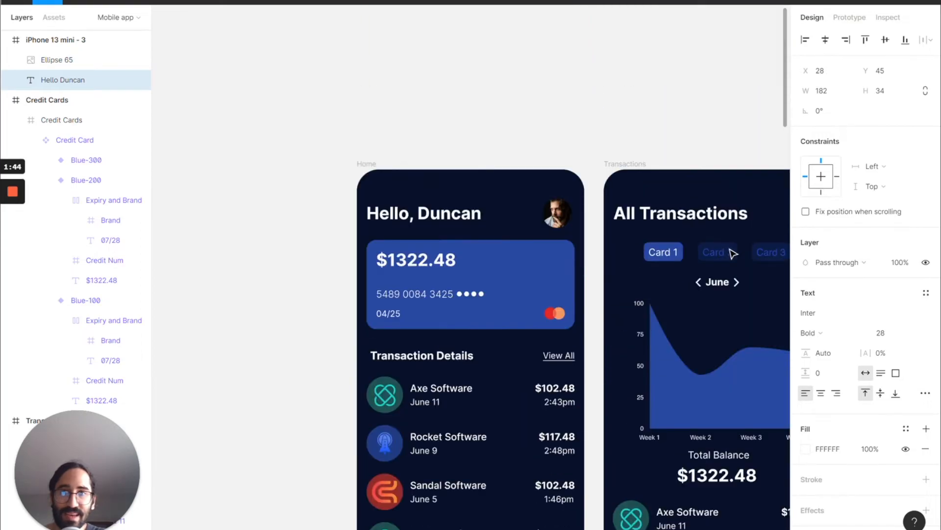
{"action": "scroll", "coordinate": [393, 234], "scroll_direction": "down", "scroll_amount": 10}
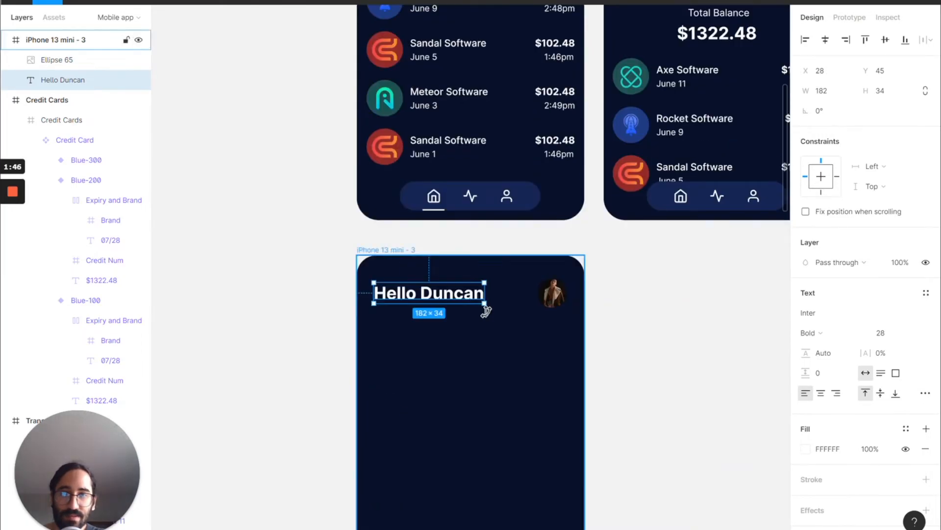
{"action": "double_click", "coordinate": [418, 297]}
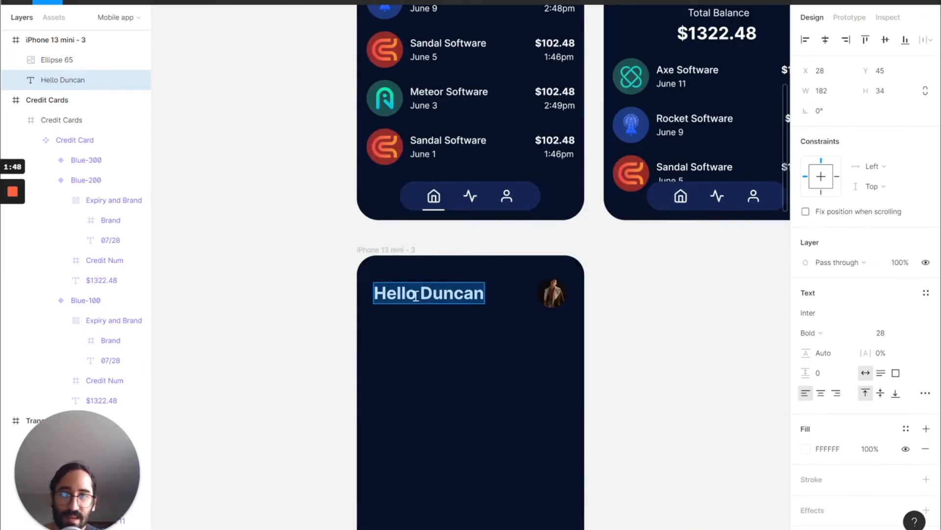
{"action": "left_click", "coordinate": [420, 293]}
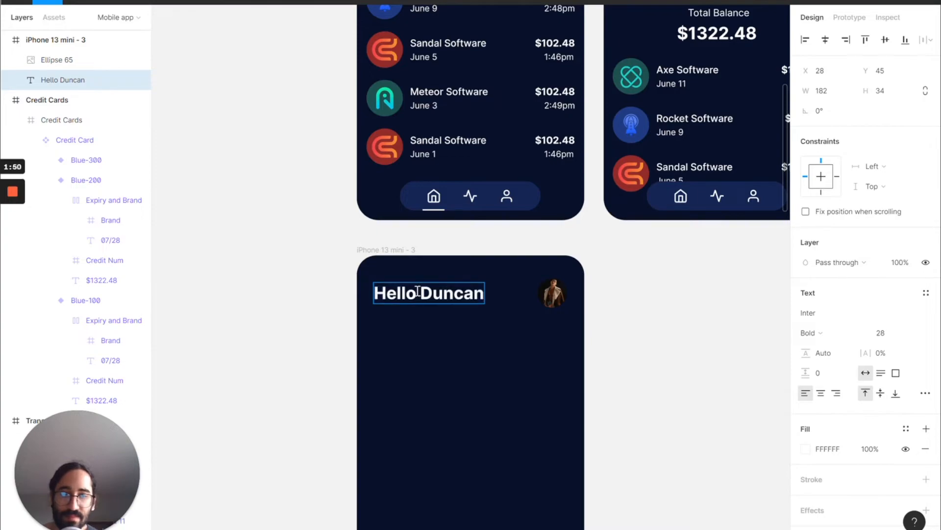
{"action": "type", "text": "'"}
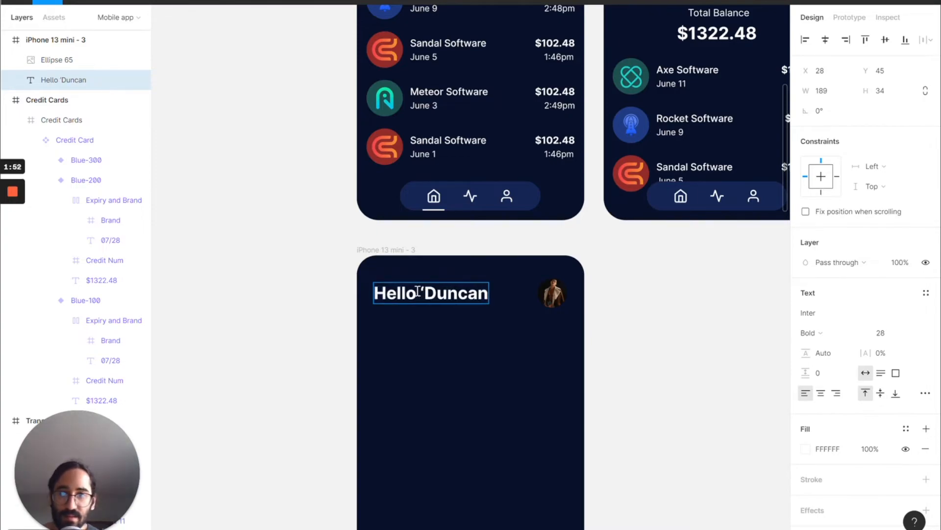
{"action": "key", "text": "BackSpace"}
{"action": "key", "text": "BackSpace"}
{"action": "type", "text": ","}
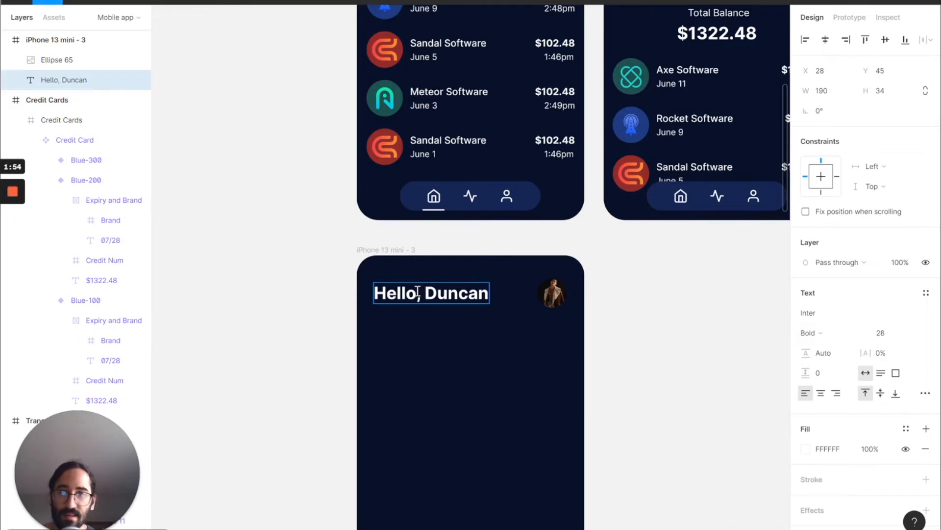
{"action": "key", "text": "Escape"}
Step: Rename the new phone frame as Home
{"action": "scroll", "coordinate": [633, 327], "scroll_direction": "up", "scroll_amount": 7}
{"action": "scroll", "coordinate": [630, 325], "scroll_direction": "down", "scroll_amount": 8}
{"action": "double_click", "coordinate": [366, 201]}
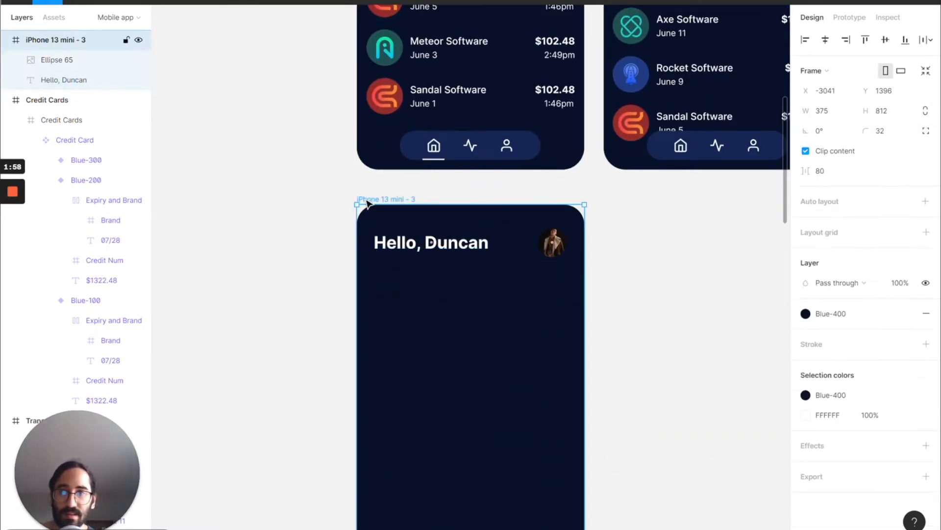
{"action": "type", "text": "Home"}
{"action": "key", "text": "Return"}
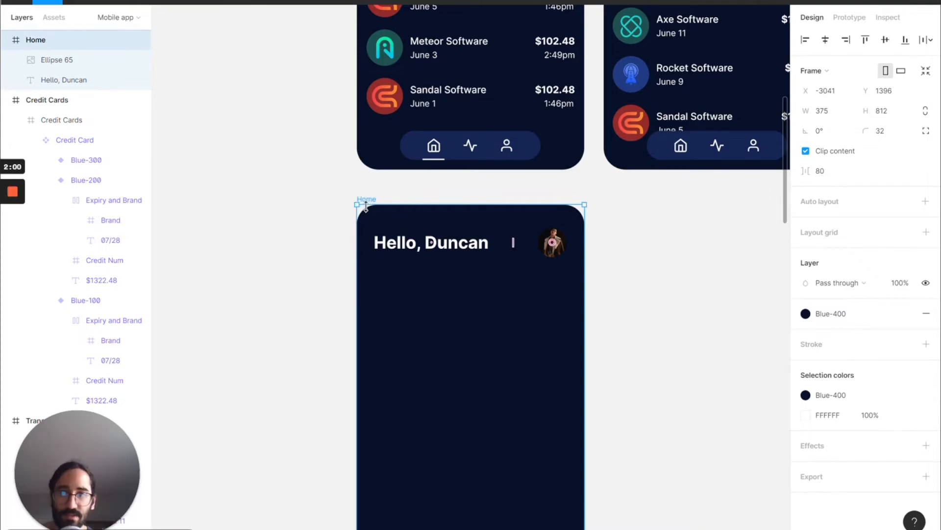
Step: Place a Credit Card component instance below the greeting in the new Home frame
{"action": "left_click", "coordinate": [54, 17]}
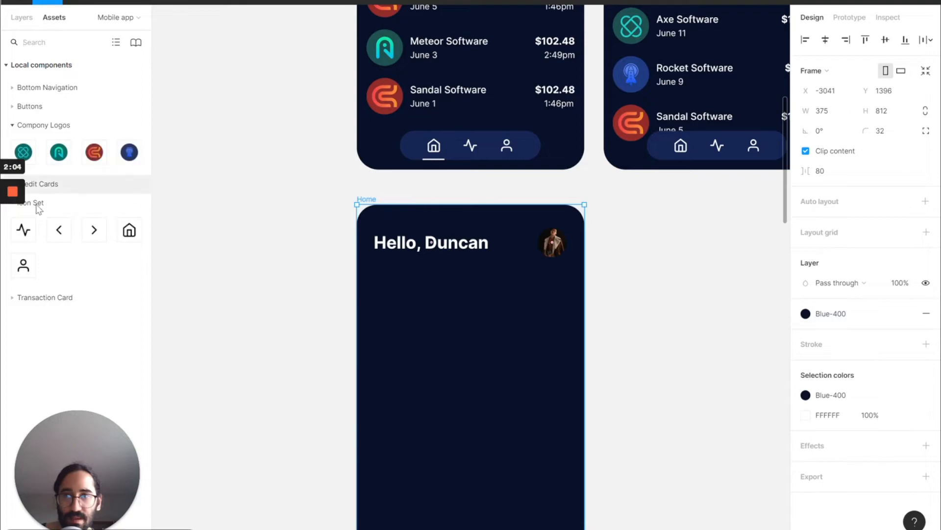
{"action": "left_click", "coordinate": [68, 188]}
{"action": "left_click_drag", "start_coordinate": [59, 229], "coordinate": [510, 305]}
{"action": "left_click", "coordinate": [437, 242]}
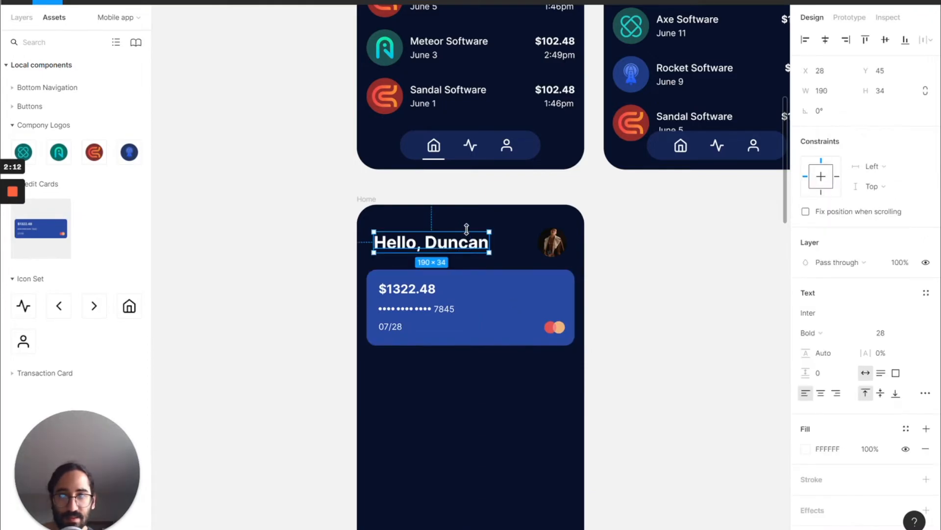
Step: Add an auto-width text reading "Transaction Details" below the credit card in the new Home frame
{"action": "scroll", "coordinate": [467, 228], "scroll_direction": "up", "scroll_amount": 10}
{"action": "scroll", "coordinate": [468, 233], "scroll_direction": "down", "scroll_amount": 6}
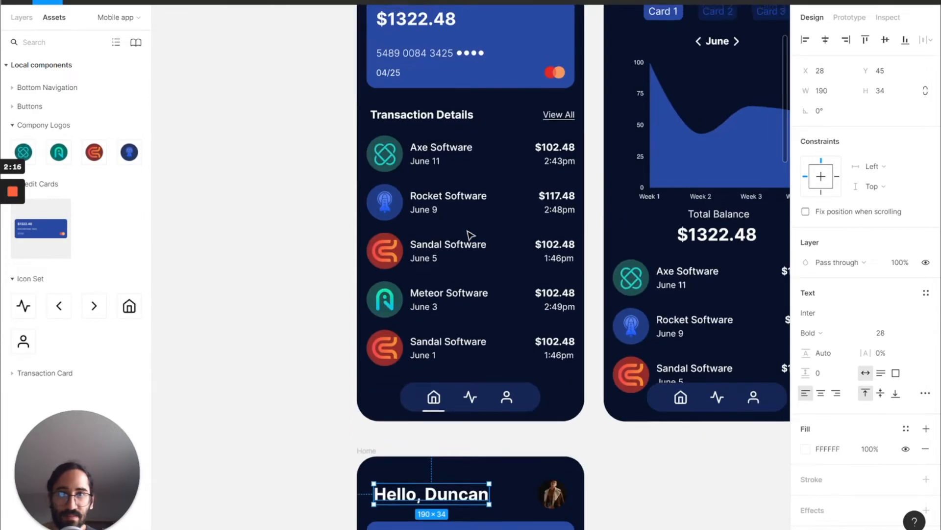
{"action": "scroll", "coordinate": [469, 235], "scroll_direction": "up", "scroll_amount": 2}
{"action": "scroll", "coordinate": [469, 234], "scroll_direction": "down", "scroll_amount": 20}
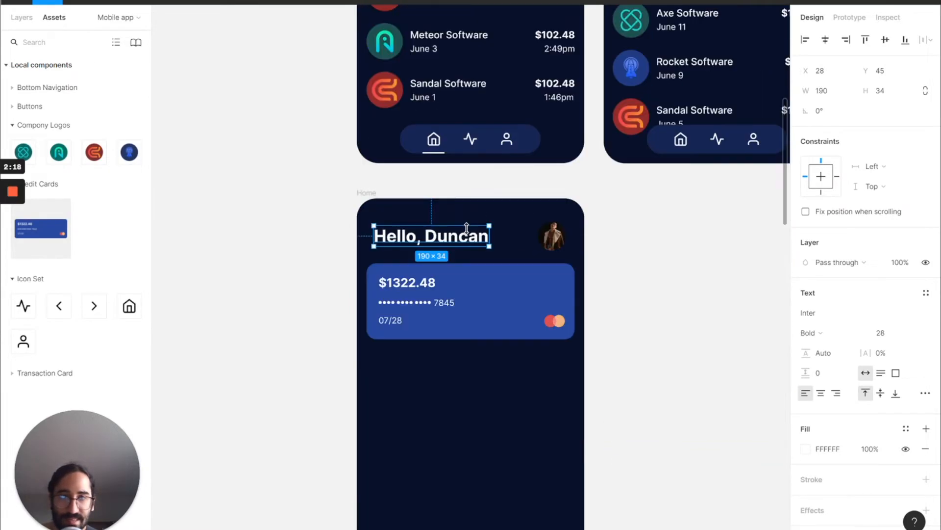
{"action": "key", "text": "t"}
{"action": "left_click_drag", "start_coordinate": [375, 203], "coordinate": [448, 214]}
{"action": "type", "text": "Transaction Details"}
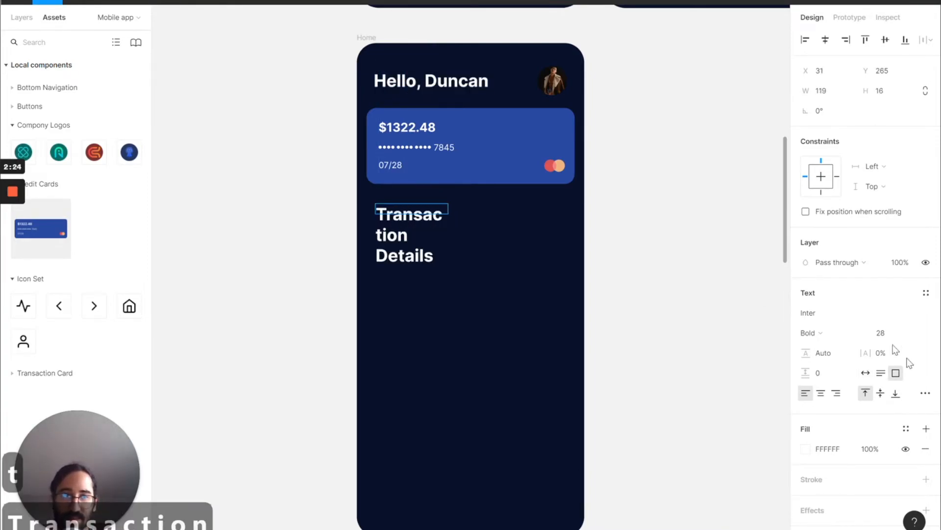
{"action": "left_click", "coordinate": [865, 373]}
{"action": "left_click", "coordinate": [890, 334]}
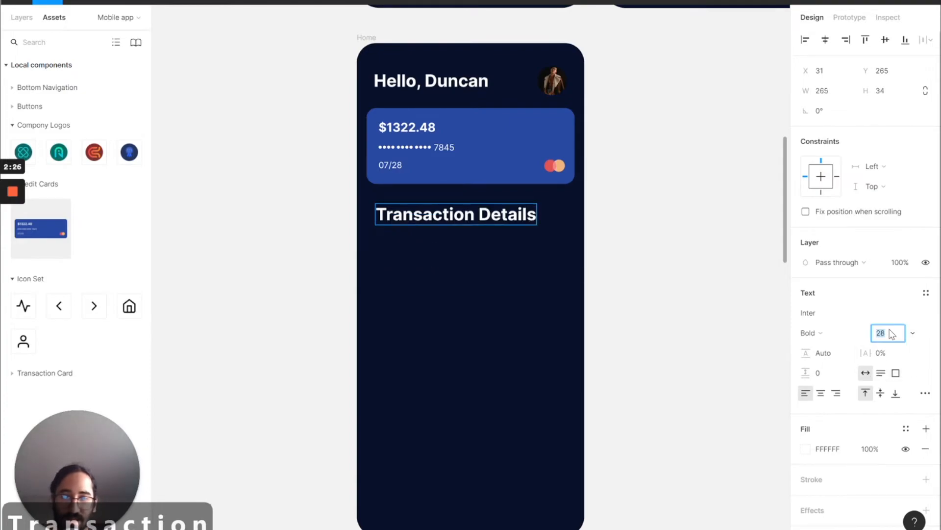
{"action": "type", "text": "18"}
{"action": "key", "text": "Return"}
{"action": "key", "text": "ctrl+z"}
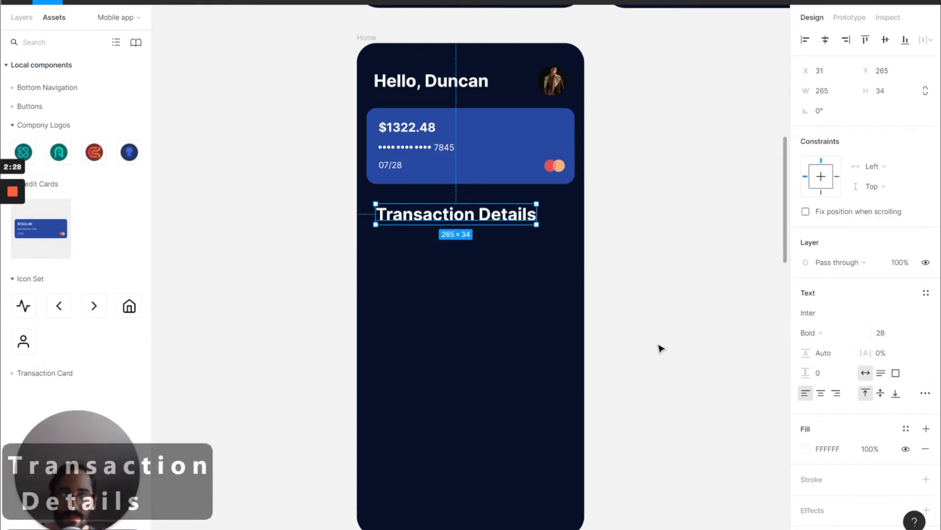
Step: Set the Transaction Details heading's font size to 16
{"action": "left_click", "coordinate": [884, 338]}
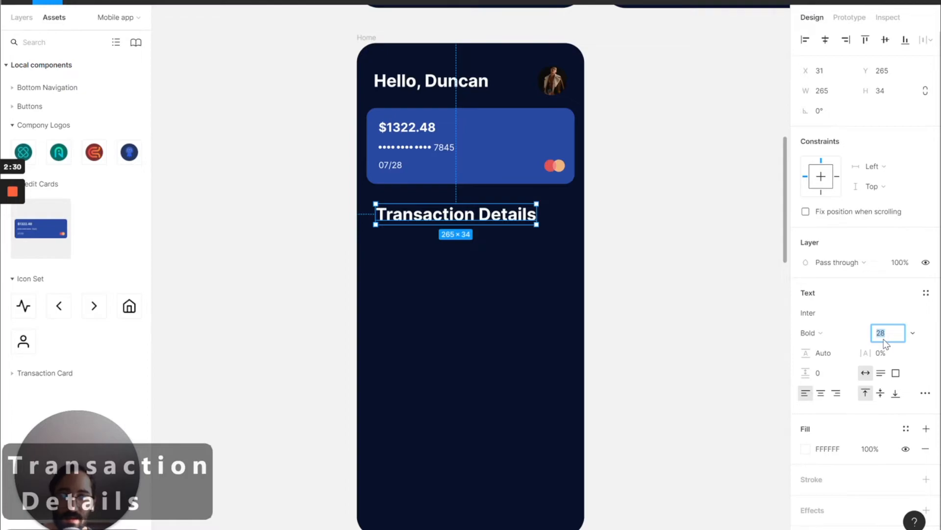
{"action": "type", "text": "18"}
{"action": "key", "text": "Return"}
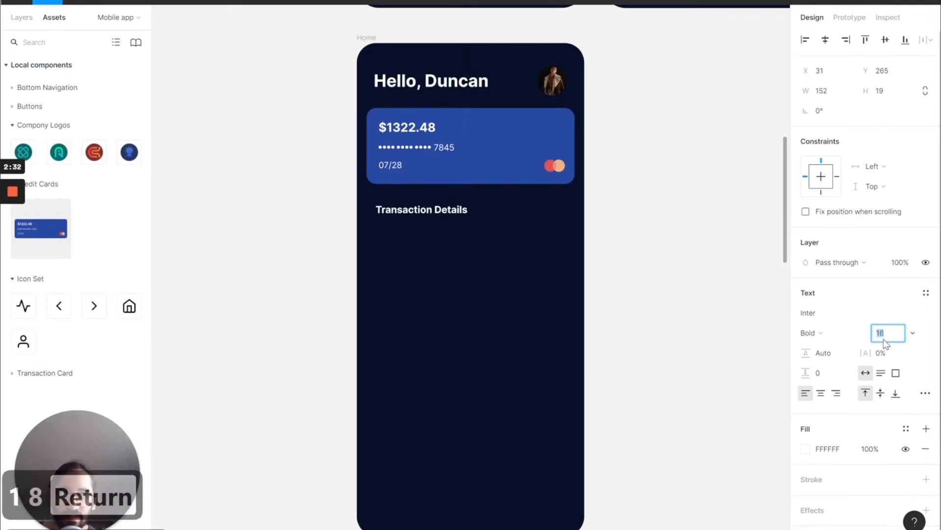
Step: Compare the new Transaction Details heading with the same section on the original Home screen
{"action": "key", "text": "Up"}
{"action": "key", "text": "Up"}
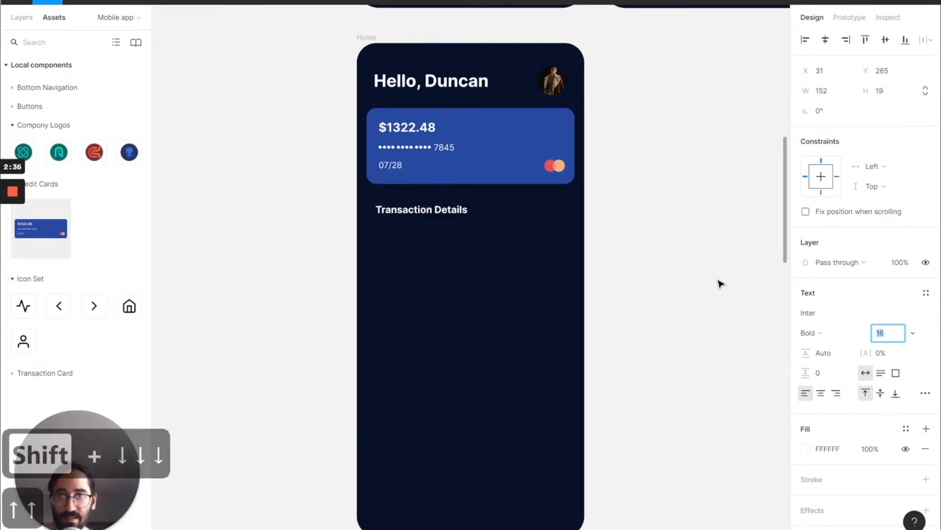
{"action": "left_click", "coordinate": [603, 290]}
{"action": "scroll", "coordinate": [605, 291], "scroll_direction": "down", "scroll_amount": 4}
{"action": "scroll", "coordinate": [604, 291], "scroll_direction": "down", "scroll_amount": 3}
{"action": "scroll", "coordinate": [604, 291], "scroll_direction": "up", "scroll_amount": 5}
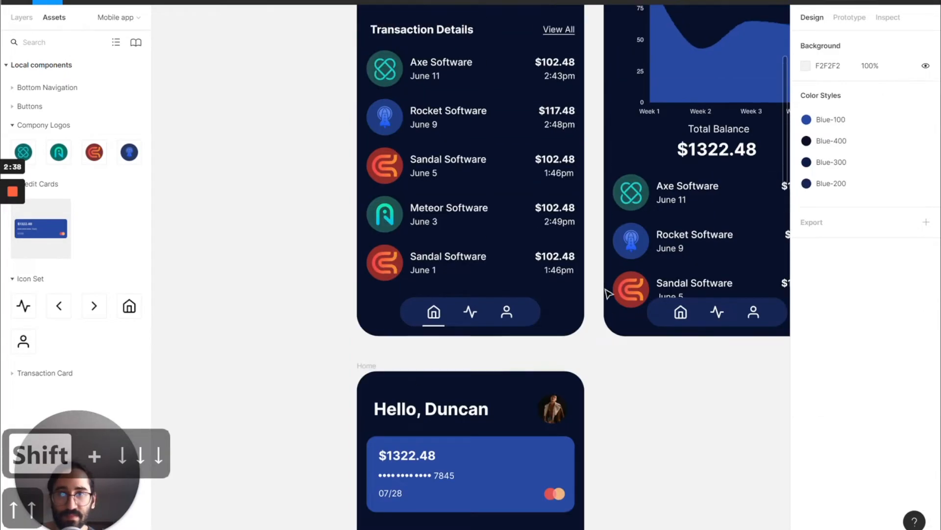
{"action": "scroll", "coordinate": [585, 315], "scroll_direction": "down", "scroll_amount": 6}
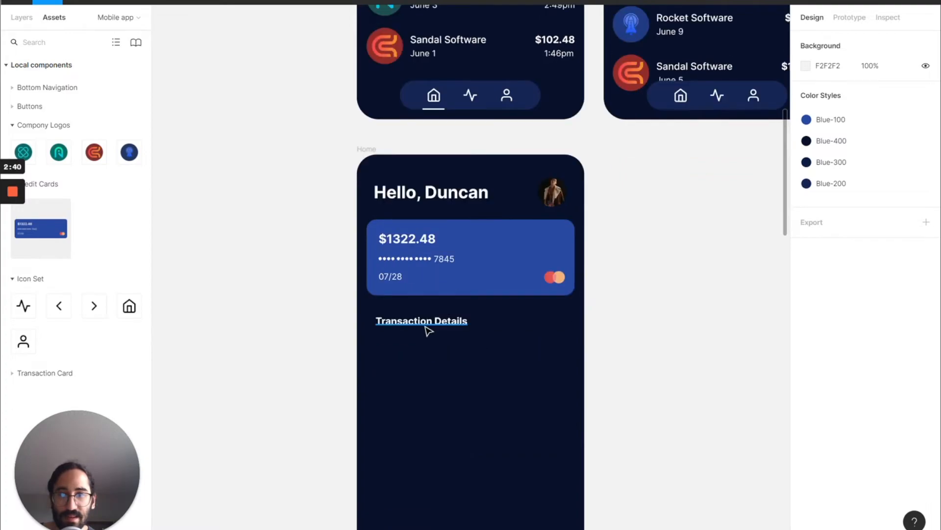
Step: Duplicate the Transaction Details heading beside itself and change the copy's text to "View All"
{"action": "left_click", "coordinate": [425, 328]}
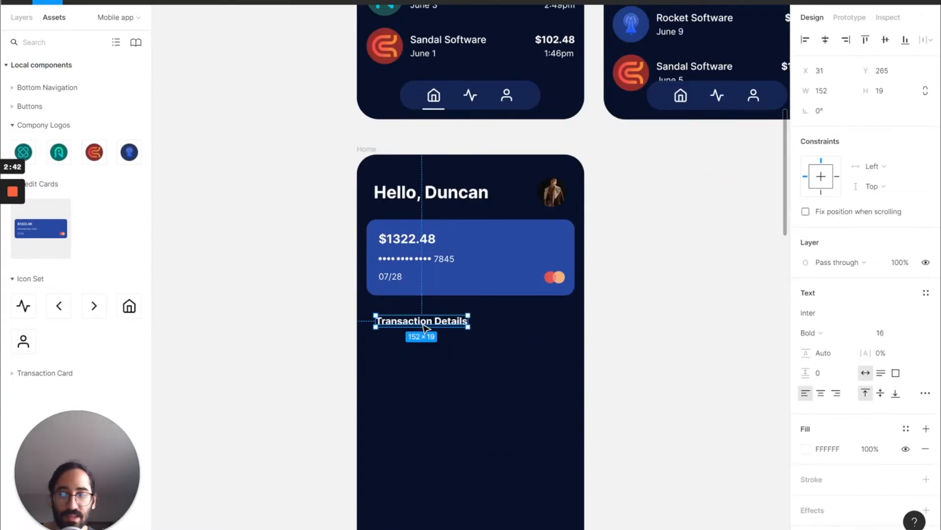
{"action": "left_click_drag", "start_coordinate": [426, 327], "coordinate": [529, 326]}
{"action": "double_click", "coordinate": [528, 322]}
{"action": "type", "text": "View All"}
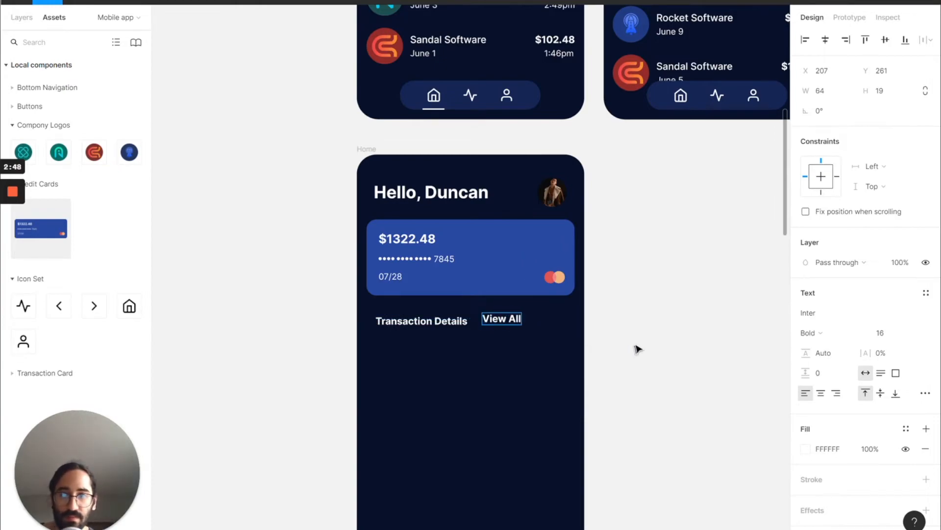
{"action": "key", "text": "Escape"}
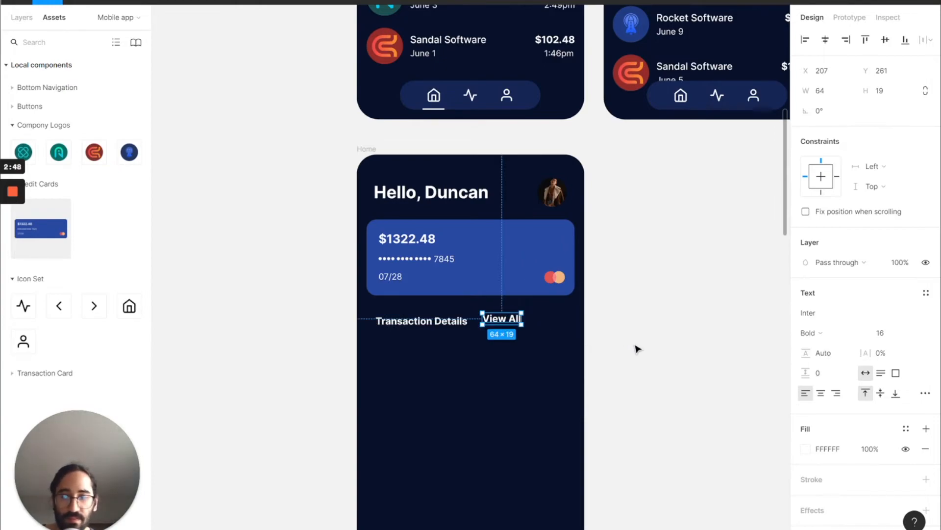
Step: Make the View All label Regular weight at size 14 and position it near the card's right edge at about X 300, Y 270
{"action": "left_click_drag", "start_coordinate": [510, 325], "coordinate": [550, 321]}
{"action": "key", "text": "ctrl+b"}
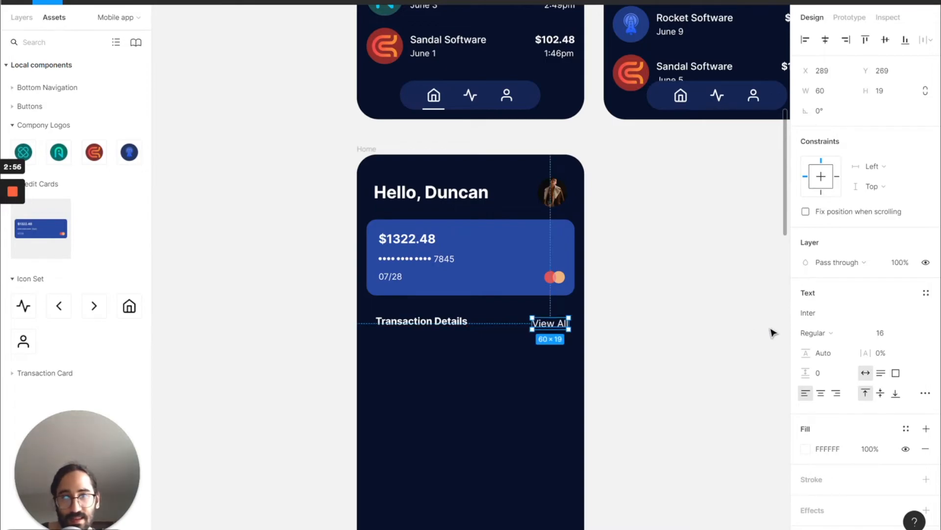
{"action": "left_click", "coordinate": [884, 336]}
{"action": "type", "text": "14"}
{"action": "key", "text": "Return"}
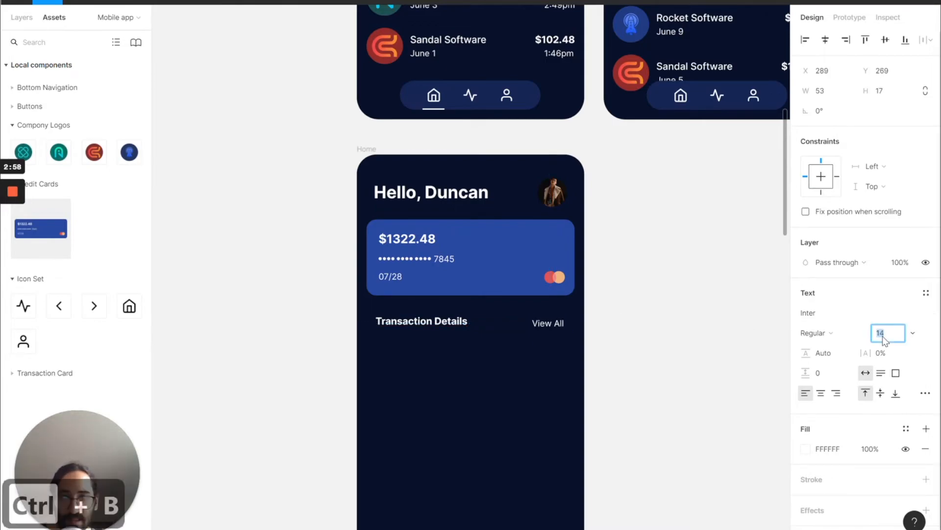
{"action": "left_click_drag", "start_coordinate": [548, 325], "coordinate": [553, 325]}
Step: Place a Bottom Navigation component instance at the lower end of the new Home frame
{"action": "scroll", "coordinate": [608, 316], "scroll_direction": "down", "scroll_amount": 1}
{"action": "scroll", "coordinate": [608, 319], "scroll_direction": "up", "scroll_amount": 5}
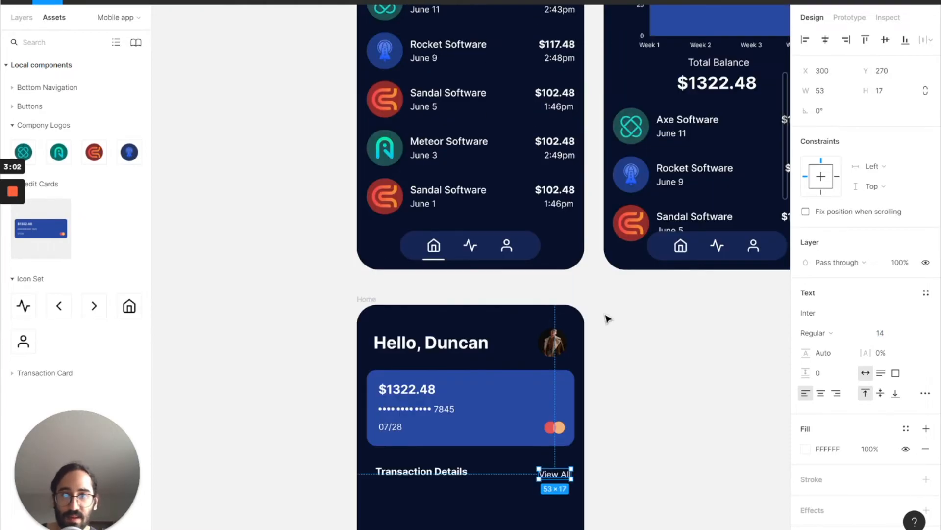
{"action": "scroll", "coordinate": [608, 319], "scroll_direction": "up", "scroll_amount": 6}
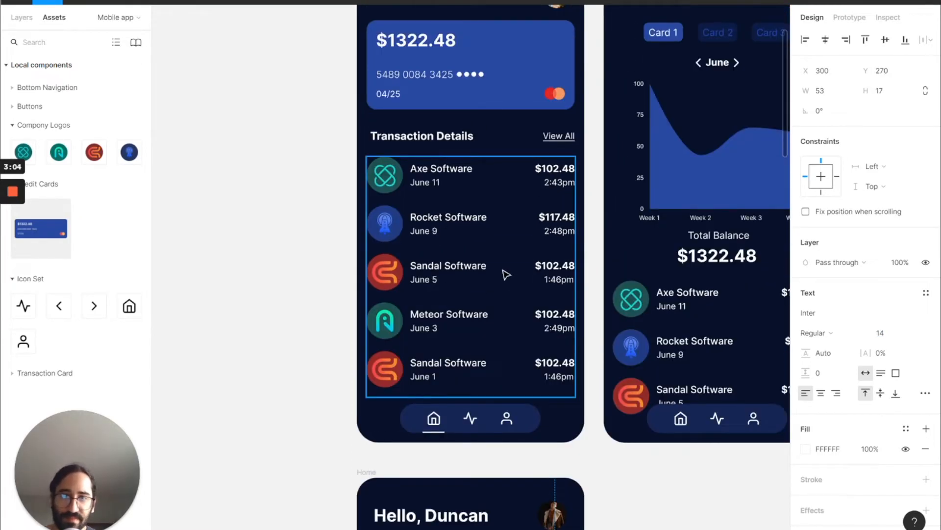
{"action": "scroll", "coordinate": [506, 274], "scroll_direction": "down", "scroll_amount": 4}
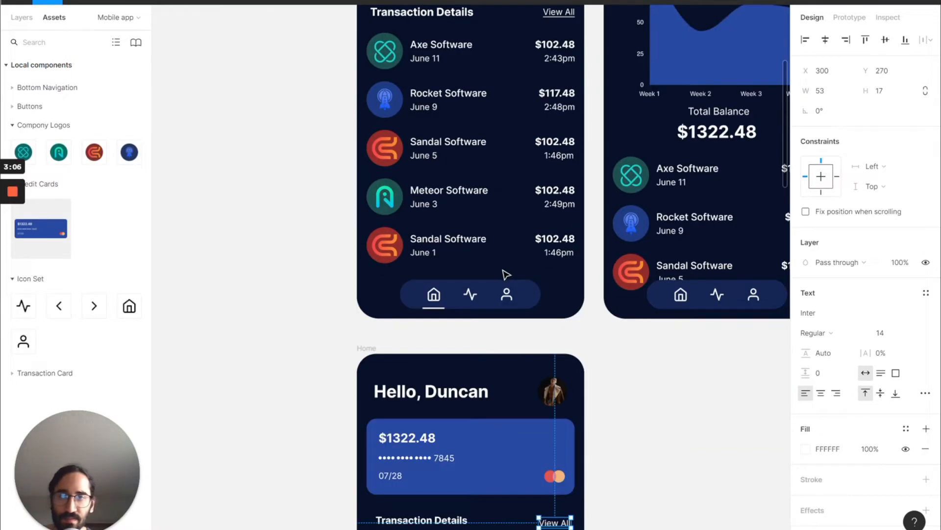
{"action": "scroll", "coordinate": [515, 320], "scroll_direction": "down", "scroll_amount": 10}
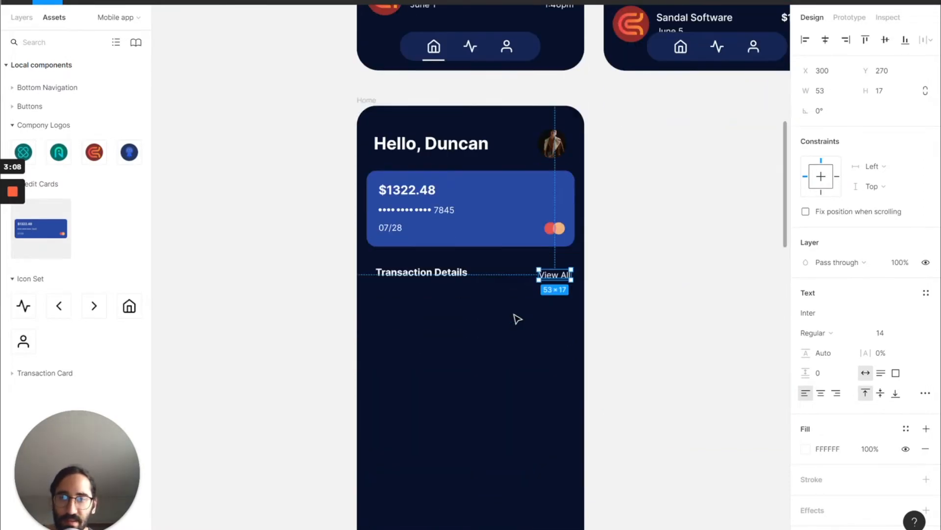
{"action": "left_click", "coordinate": [369, 21]}
{"action": "left_click", "coordinate": [376, 35]}
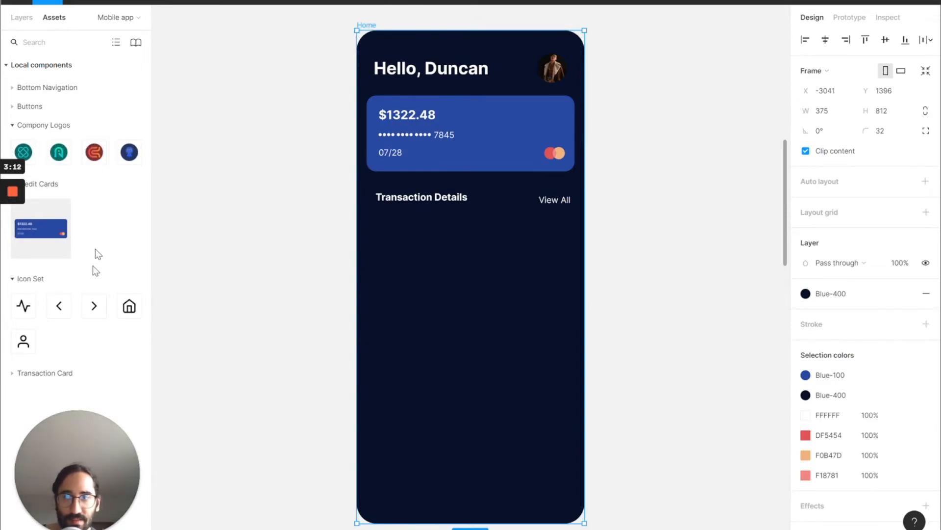
{"action": "left_click", "coordinate": [28, 87]}
{"action": "left_click_drag", "start_coordinate": [127, 131], "coordinate": [448, 500]}
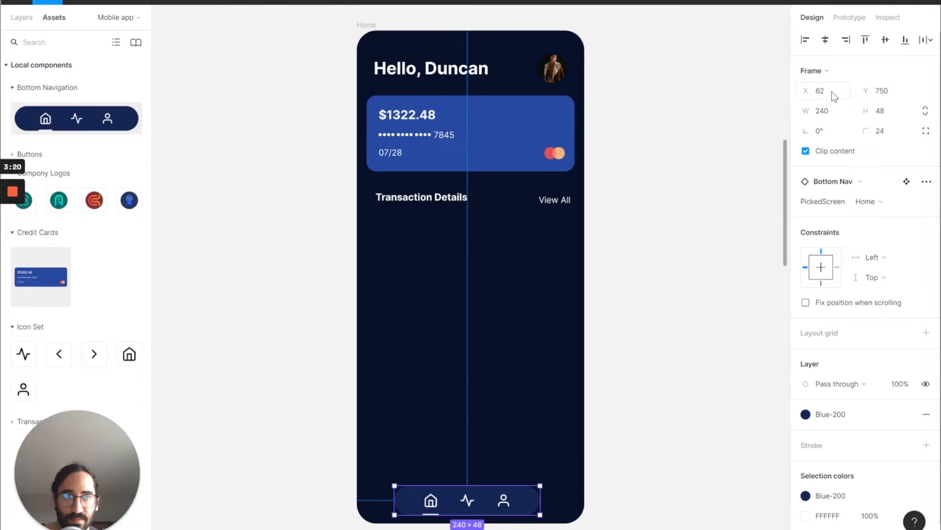
Step: Position the bottom navigation instance at X 67 and Y 740 in the new Home frame
{"action": "left_click", "coordinate": [833, 93]}
{"action": "type", "text": "67"}
{"action": "key", "text": "Return"}
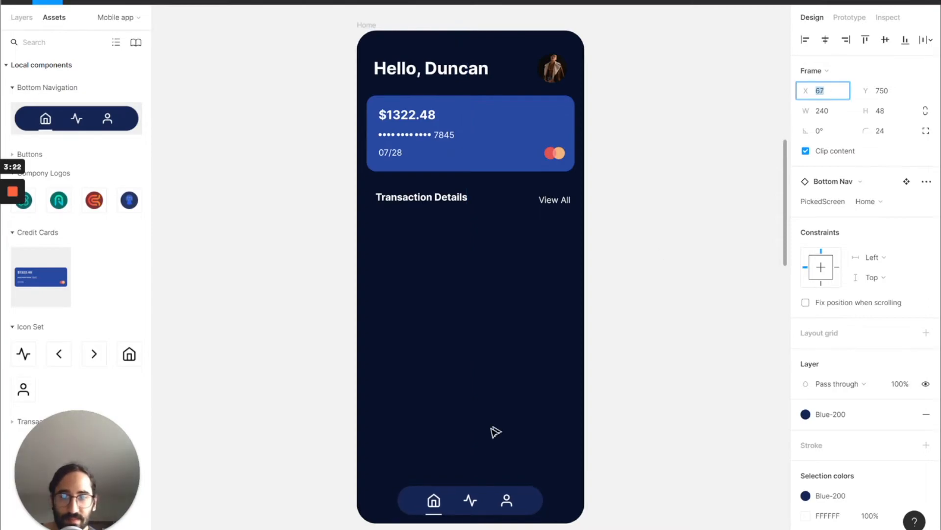
{"action": "key", "text": "alt"}
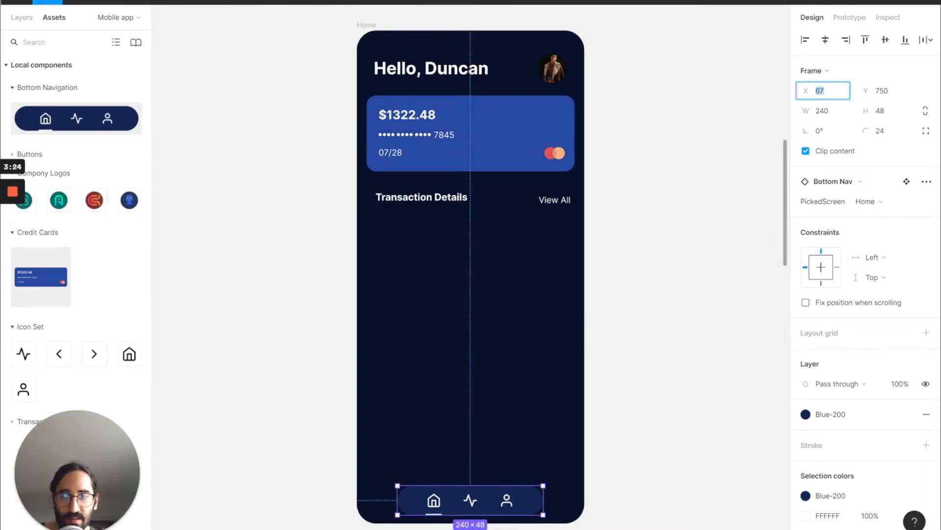
{"action": "left_click", "coordinate": [890, 93]}
{"action": "key", "text": "shift+Up"}
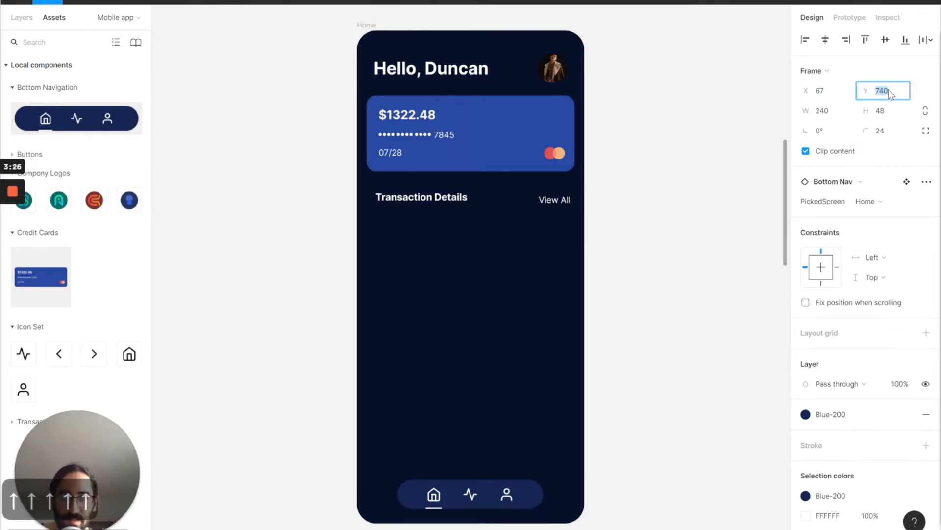
{"action": "left_click", "coordinate": [646, 415]}
{"action": "right_click", "coordinate": [640, 408]}
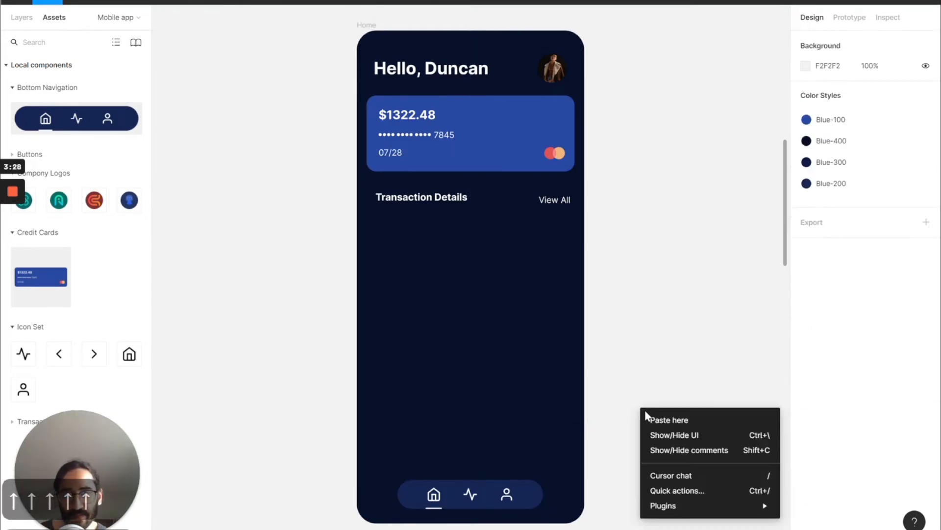
{"action": "left_click", "coordinate": [630, 405]}
Step: Place a Transaction Card component instance below the Transaction Details heading in the new Home frame
{"action": "scroll", "coordinate": [630, 406], "scroll_direction": "up", "scroll_amount": 5}
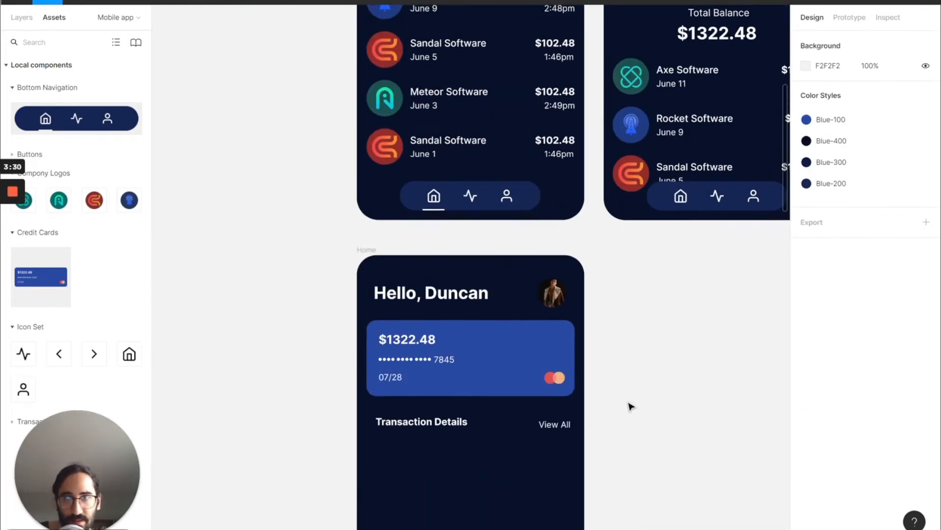
{"action": "scroll", "coordinate": [631, 406], "scroll_direction": "up", "scroll_amount": 3}
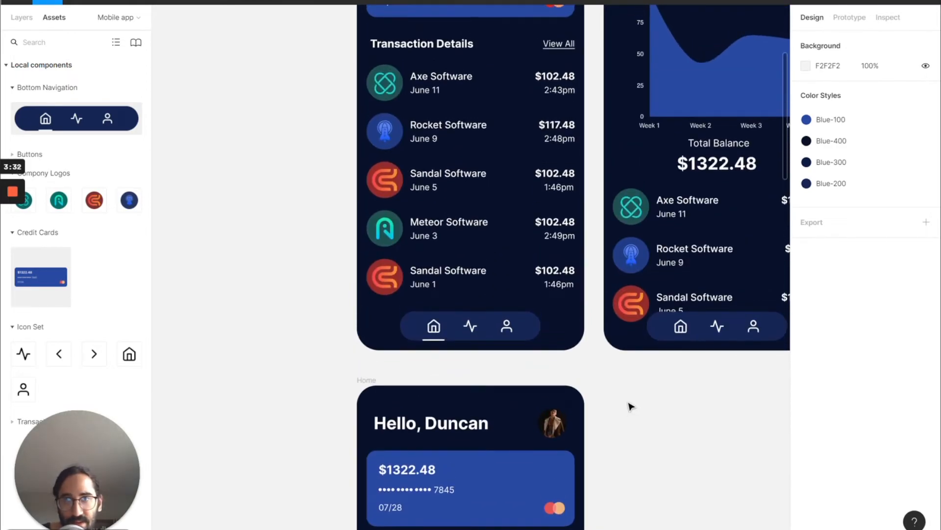
{"action": "scroll", "coordinate": [631, 406], "scroll_direction": "down", "scroll_amount": 6}
{"action": "scroll", "coordinate": [631, 406], "scroll_direction": "down", "scroll_amount": 3}
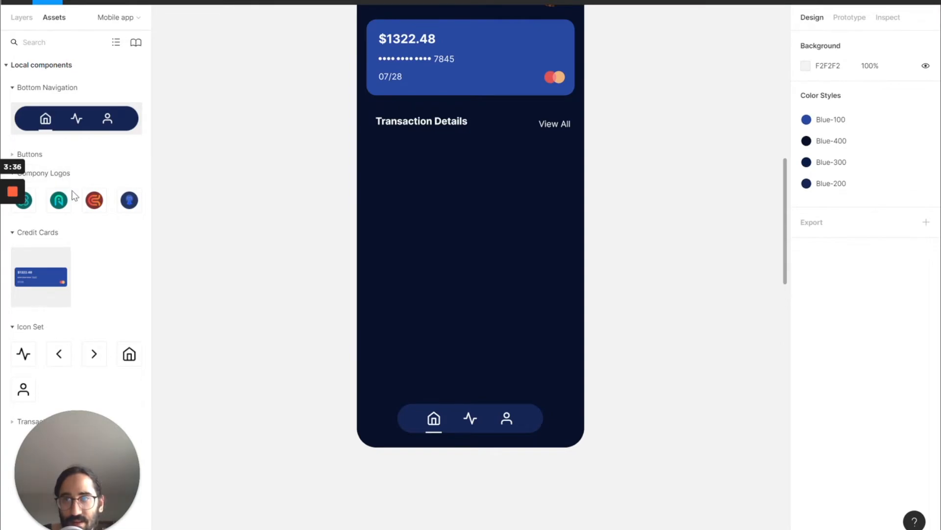
{"action": "left_click_drag", "start_coordinate": [75, 431], "coordinate": [800, 429]}
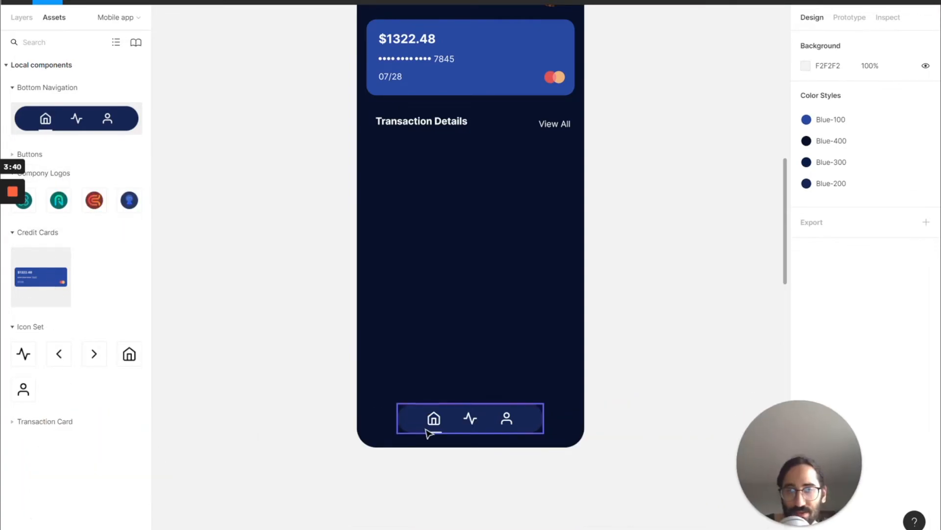
{"action": "left_click", "coordinate": [39, 423]}
{"action": "left_click_drag", "start_coordinate": [39, 447], "coordinate": [407, 160]}
Step: Add a layout grid to the new Home frame and change its type to five columns
{"action": "scroll", "coordinate": [612, 206], "scroll_direction": "up", "scroll_amount": 3}
{"action": "scroll", "coordinate": [639, 211], "scroll_direction": "up", "scroll_amount": 4}
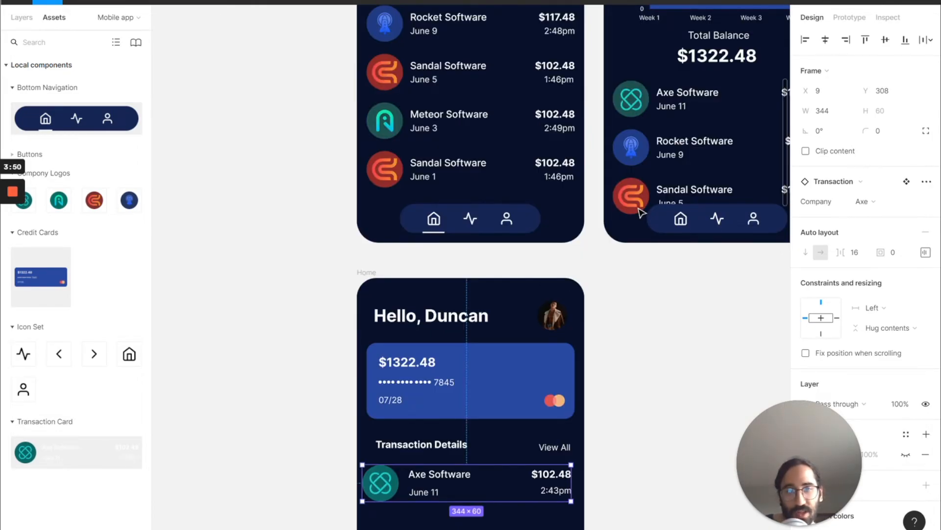
{"action": "left_click", "coordinate": [375, 278]}
{"action": "scroll", "coordinate": [537, 296], "scroll_direction": "down", "scroll_amount": 3}
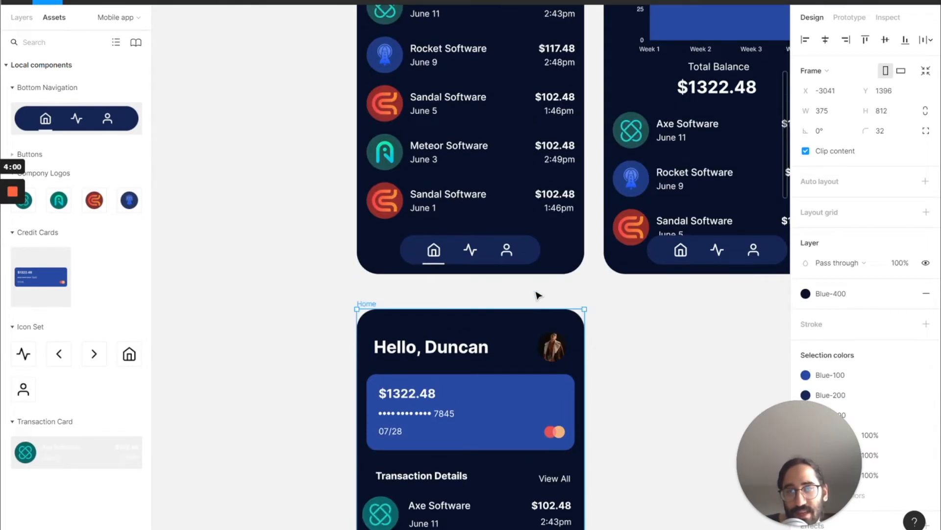
{"action": "left_click", "coordinate": [926, 212]}
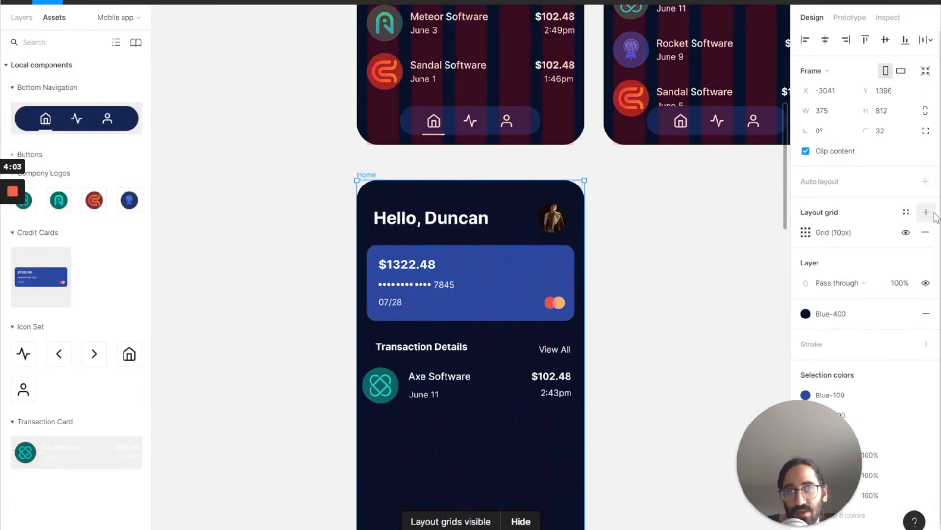
{"action": "left_click", "coordinate": [814, 235]}
{"action": "left_click", "coordinate": [665, 233]}
{"action": "left_click", "coordinate": [673, 248]}
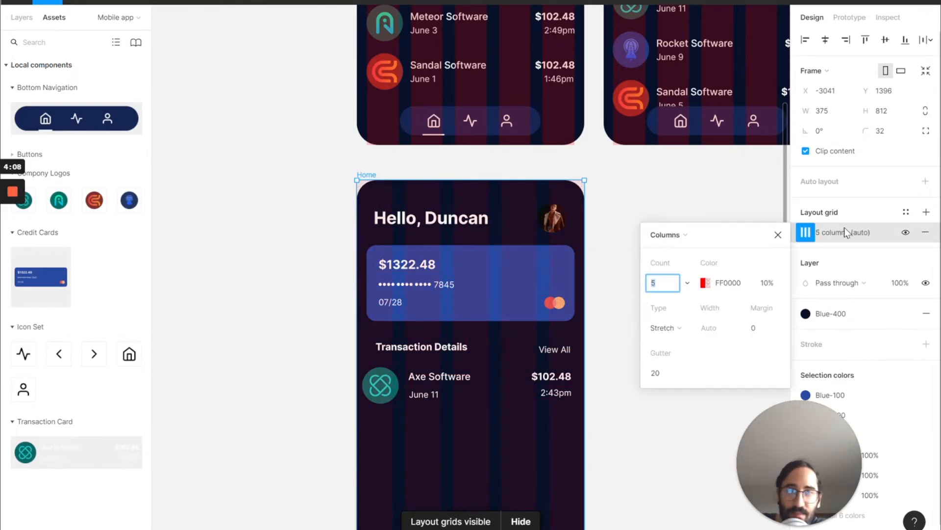
Step: Set the column grid's margin and gutter to 16 and its color opacity to 20%
{"action": "left_click", "coordinate": [769, 326]}
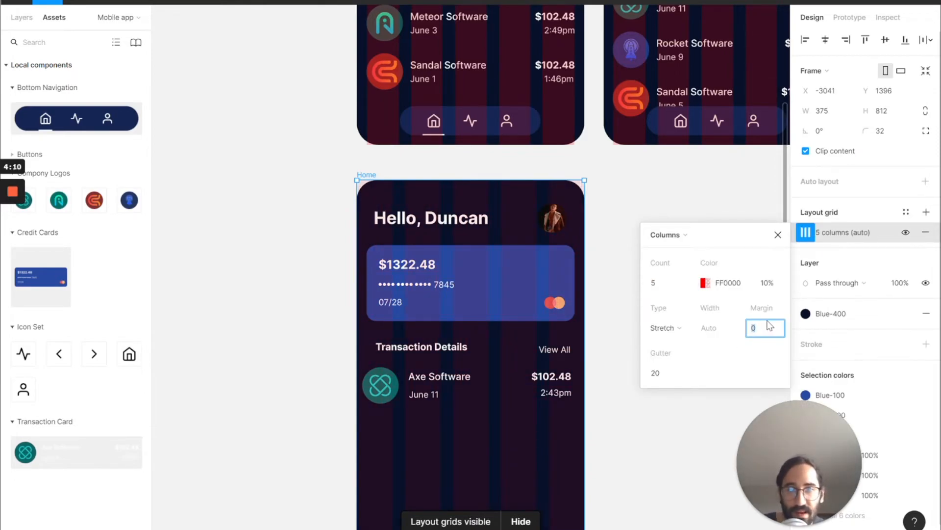
{"action": "type", "text": "16"}
{"action": "key", "text": "Return"}
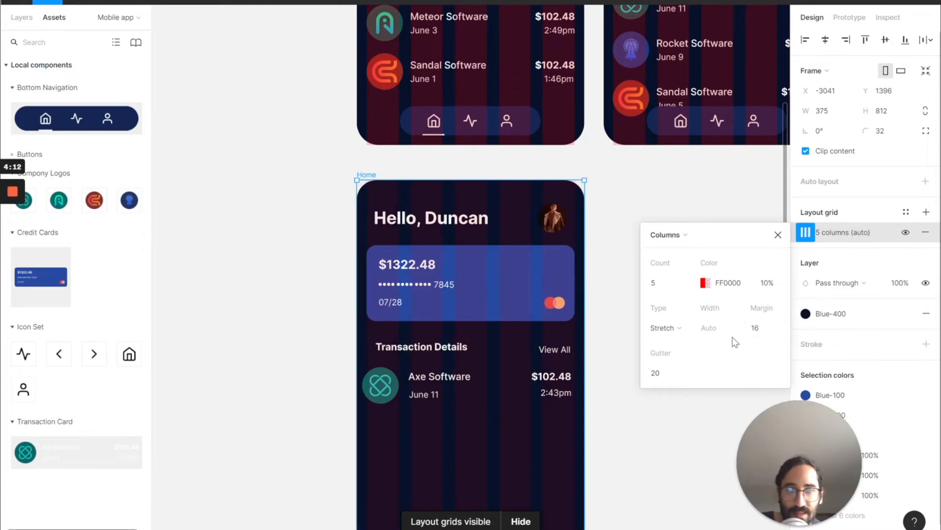
{"action": "left_click", "coordinate": [665, 374]}
{"action": "type", "text": "16"}
{"action": "key", "text": "Return"}
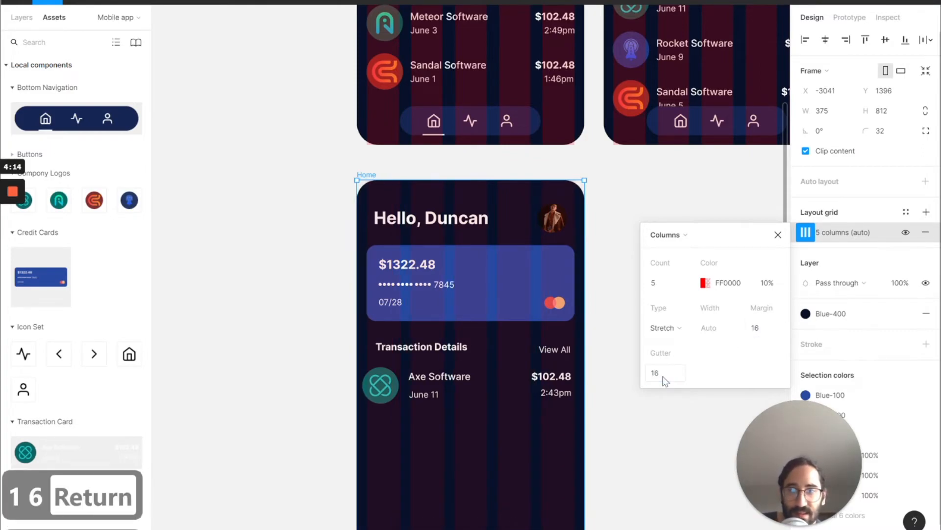
{"action": "left_click", "coordinate": [768, 283]}
{"action": "type", "text": "20"}
{"action": "key", "text": "Return"}
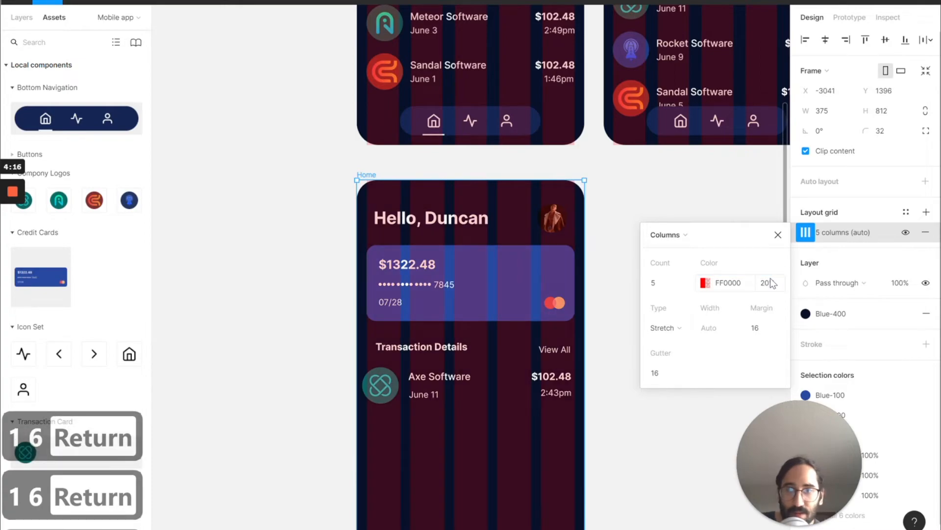
{"action": "left_click", "coordinate": [610, 201]}
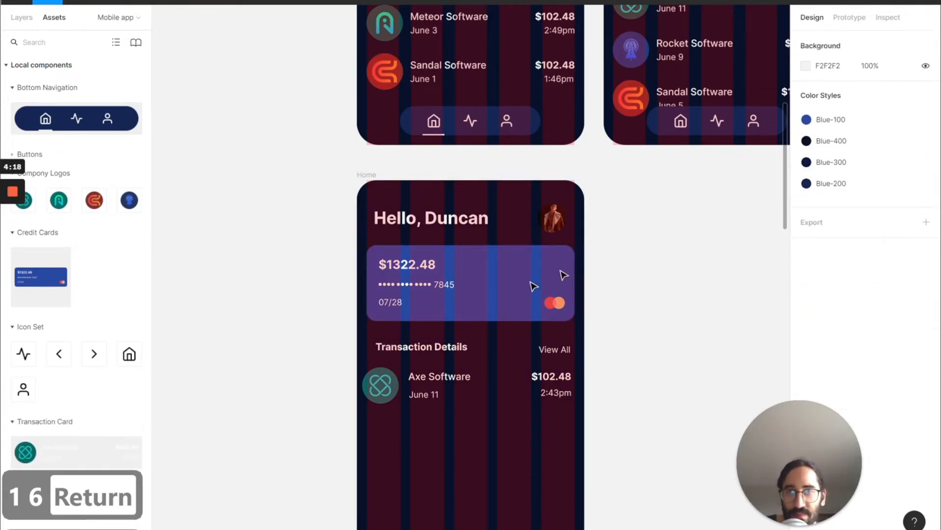
Step: Align the greeting text with the grid's left margin by setting its X position to 16
{"action": "left_click", "coordinate": [437, 219]}
{"action": "left_click", "coordinate": [825, 74]}
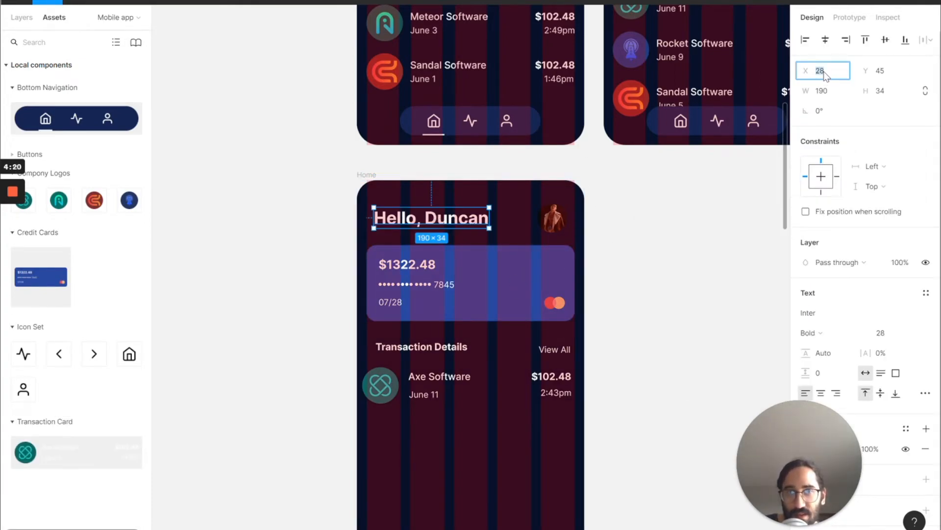
{"action": "type", "text": "16"}
{"action": "key", "text": "Return"}
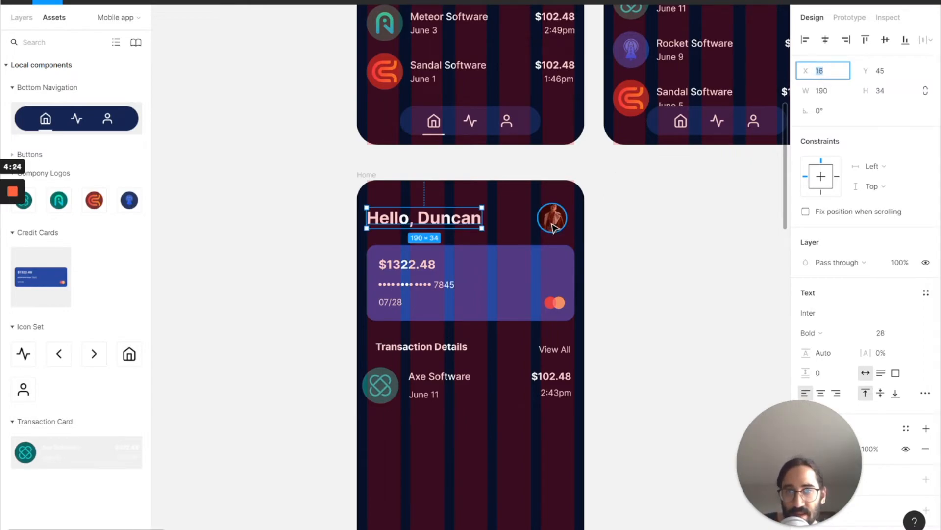
Step: Align the round profile picture with the column grid's right margin by setting its X position to 311
{"action": "left_click", "coordinate": [552, 218]}
{"action": "left_click", "coordinate": [826, 72]}
{"action": "key", "text": "shift+Up"}
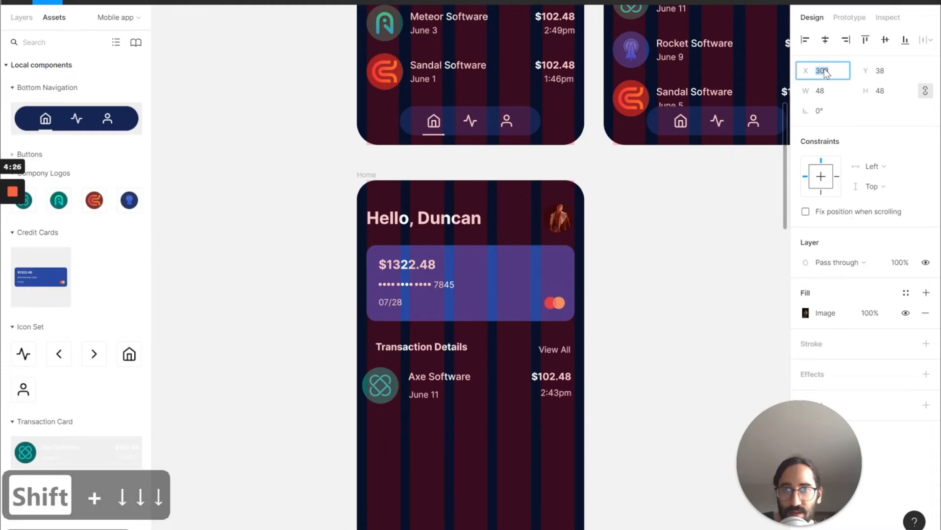
{"action": "scroll", "coordinate": [595, 206], "scroll_direction": "up", "scroll_amount": 8}
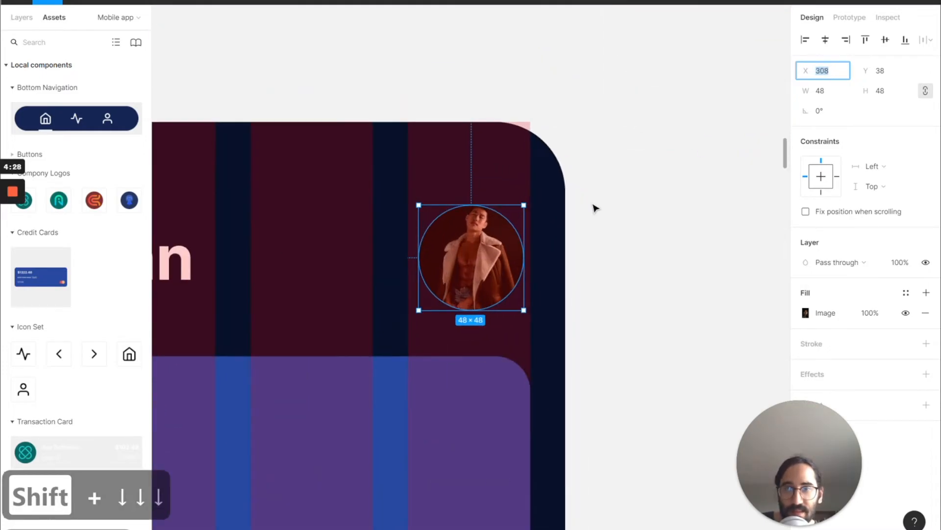
{"action": "key", "text": "Up"}
{"action": "key", "text": "Up"}
{"action": "key", "text": "Up"}
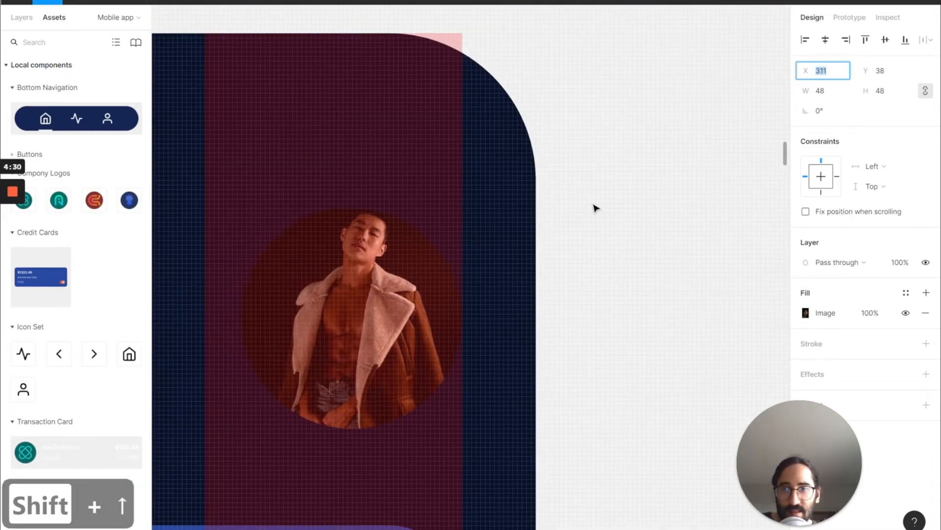
{"action": "scroll", "coordinate": [526, 318], "scroll_direction": "down", "scroll_amount": 4}
{"action": "scroll", "coordinate": [526, 319], "scroll_direction": "left", "scroll_amount": 5}
{"action": "scroll", "coordinate": [526, 319], "scroll_direction": "down", "scroll_amount": 4}
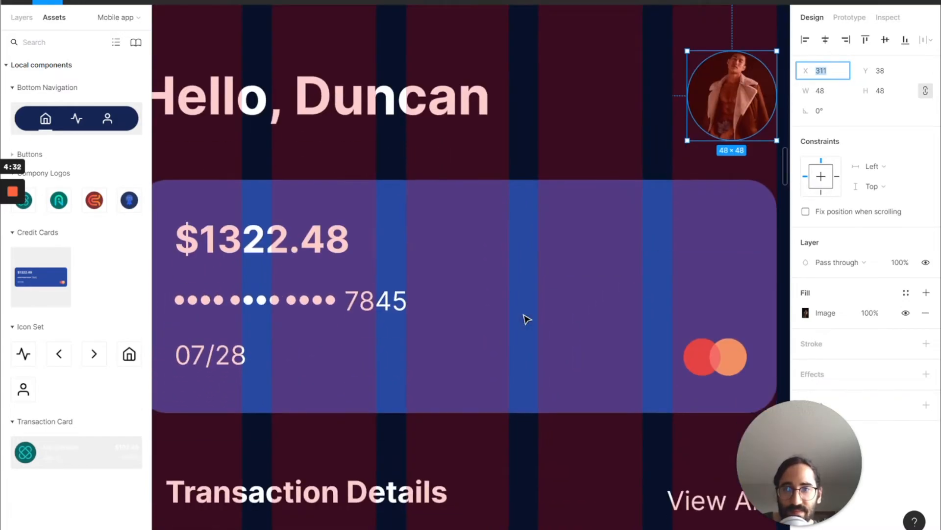
Step: Align the Transaction Details heading with the column grid's left margin by setting its X position to 16
{"action": "scroll", "coordinate": [526, 319], "scroll_direction": "down", "scroll_amount": 5}
{"action": "scroll", "coordinate": [525, 319], "scroll_direction": "down", "scroll_amount": 2}
{"action": "scroll", "coordinate": [525, 319], "scroll_direction": "left", "scroll_amount": 1}
{"action": "left_click", "coordinate": [537, 261]}
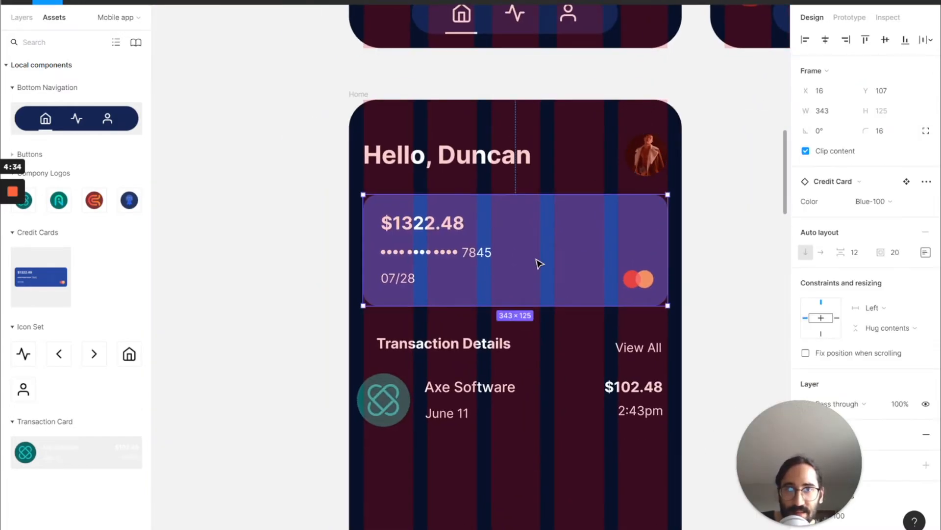
{"action": "left_click", "coordinate": [439, 349]}
{"action": "left_click", "coordinate": [821, 72]}
{"action": "key", "text": "shift+Down"}
{"action": "key", "text": "Down"}
{"action": "key", "text": "Down"}
{"action": "key", "text": "Down"}
{"action": "key", "text": "Down"}
{"action": "key", "text": "Down"}
{"action": "key", "text": "Down"}
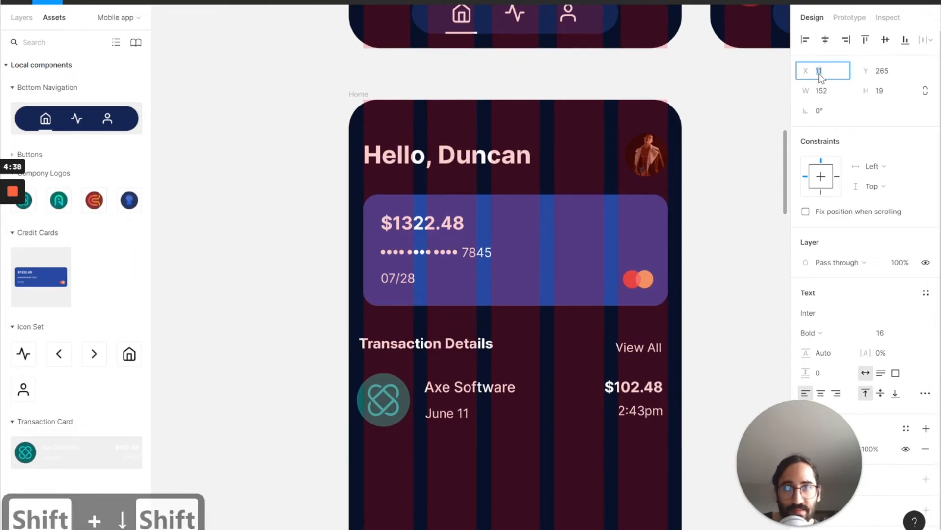
{"action": "key", "text": "Up"}
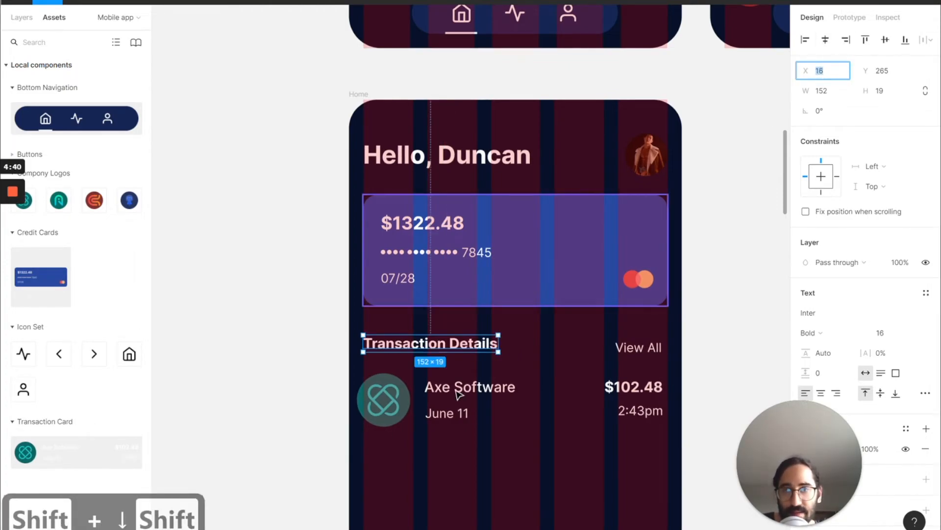
Step: Align the Axe Software transaction card with the column grid's left margin by setting its X position to 16
{"action": "left_click", "coordinate": [392, 408]}
{"action": "left_click", "coordinate": [835, 96]}
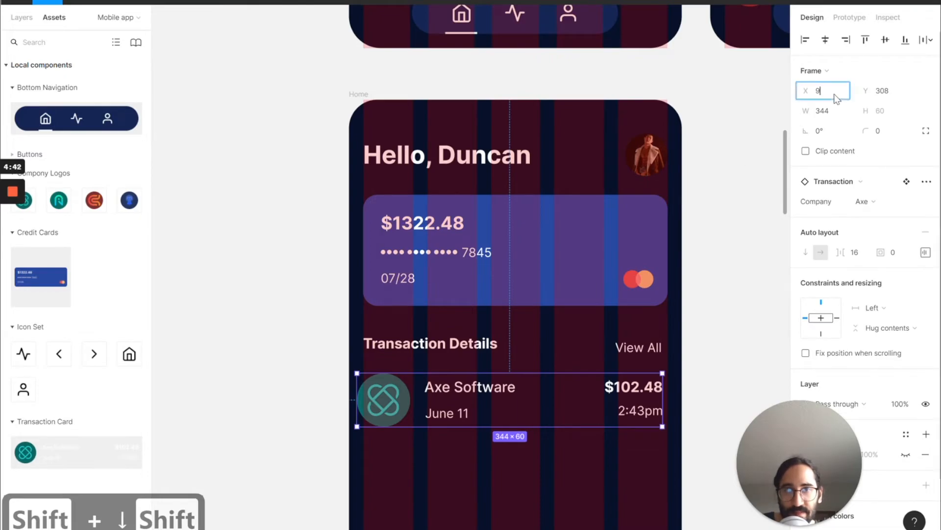
{"action": "key", "text": "shift+Up"}
{"action": "key", "text": "Down"}
{"action": "key", "text": "Down"}
{"action": "key", "text": "Down"}
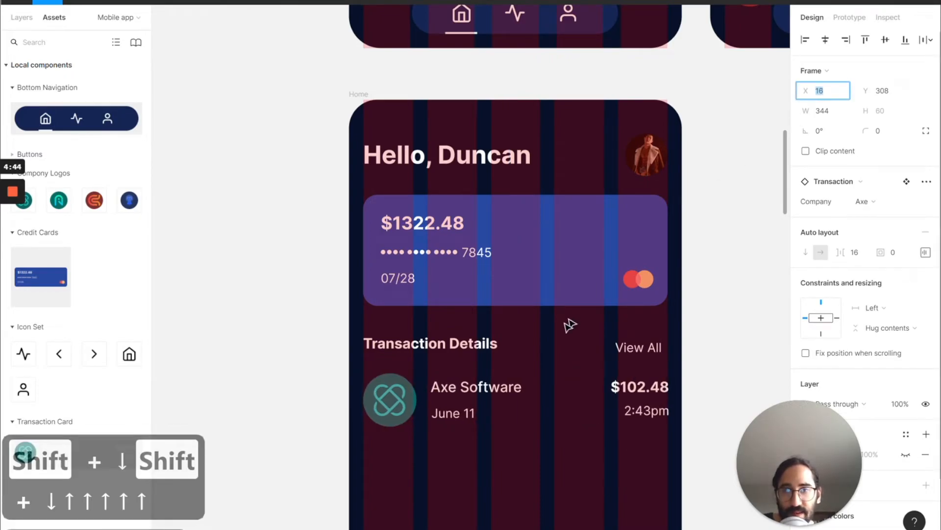
{"action": "scroll", "coordinate": [588, 426], "scroll_direction": "down", "scroll_amount": 4}
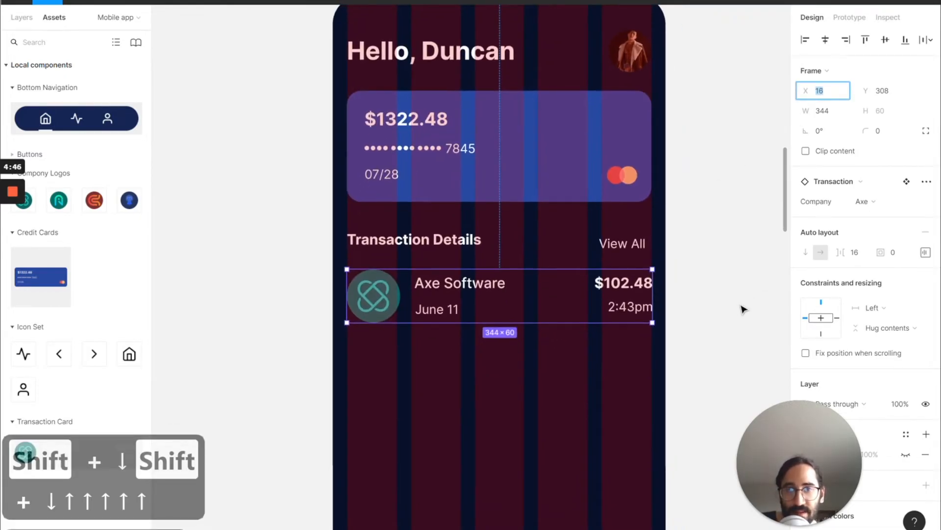
{"action": "left_click", "coordinate": [741, 306]}
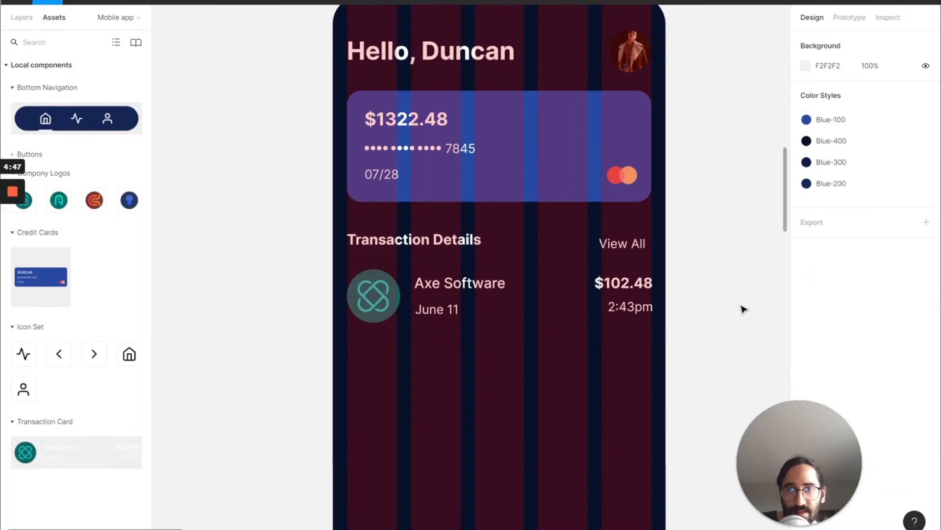
Step: Duplicate the Axe Software transaction card directly below the original, at a Y position of about 392
{"action": "left_click", "coordinate": [459, 279]}
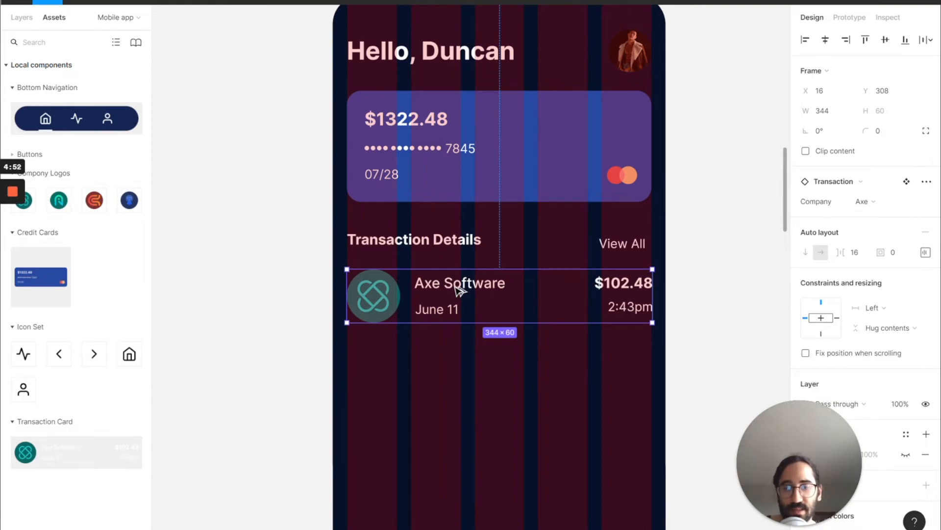
{"action": "left_click_drag", "start_coordinate": [451, 308], "coordinate": [442, 363]}
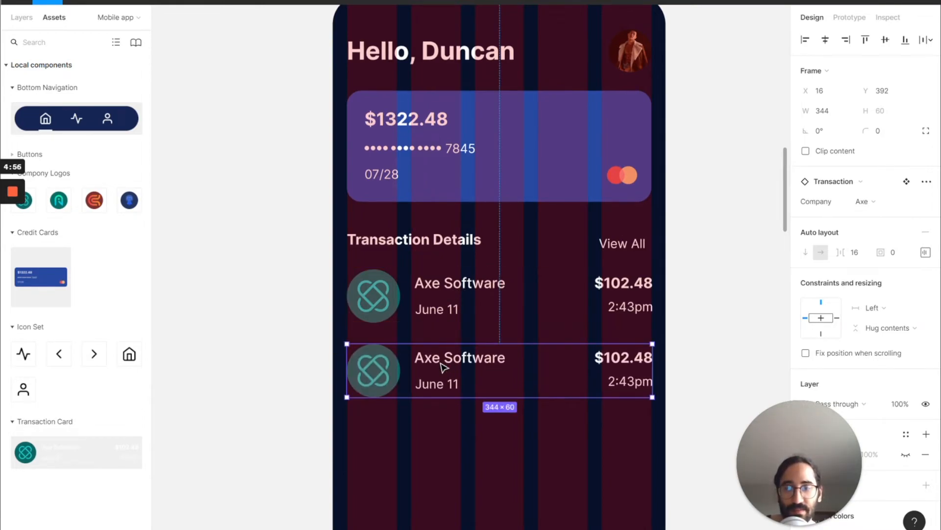
Step: Duplicate the Axe Software transaction card downward so the list holds four stacked cards
{"action": "left_click_drag", "start_coordinate": [434, 462], "coordinate": [422, 517]}
{"action": "scroll", "coordinate": [432, 403], "scroll_direction": "up", "scroll_amount": 1}
{"action": "scroll", "coordinate": [433, 403], "scroll_direction": "down", "scroll_amount": 3}
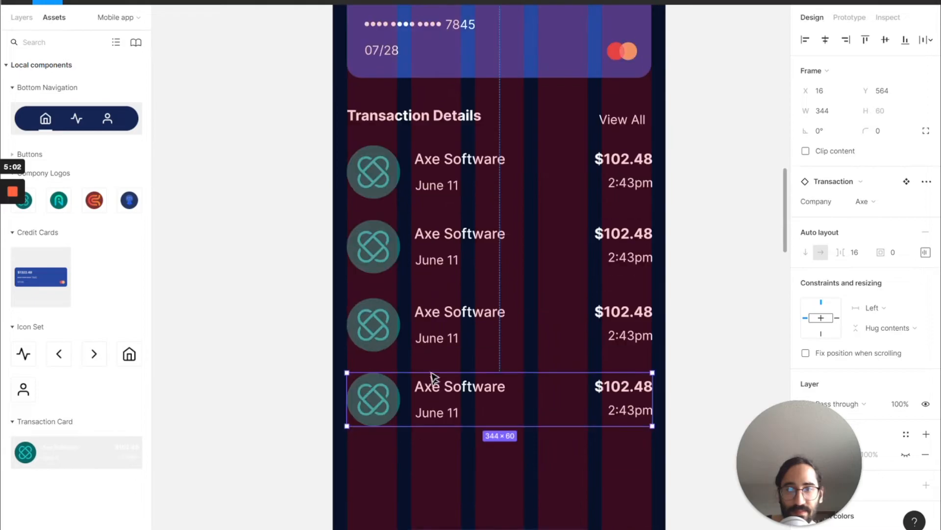
Step: Set the company variant of the second, third and fourth transaction cards to Meteor, Sandal and Rocket respectively
{"action": "left_click", "coordinate": [443, 251]}
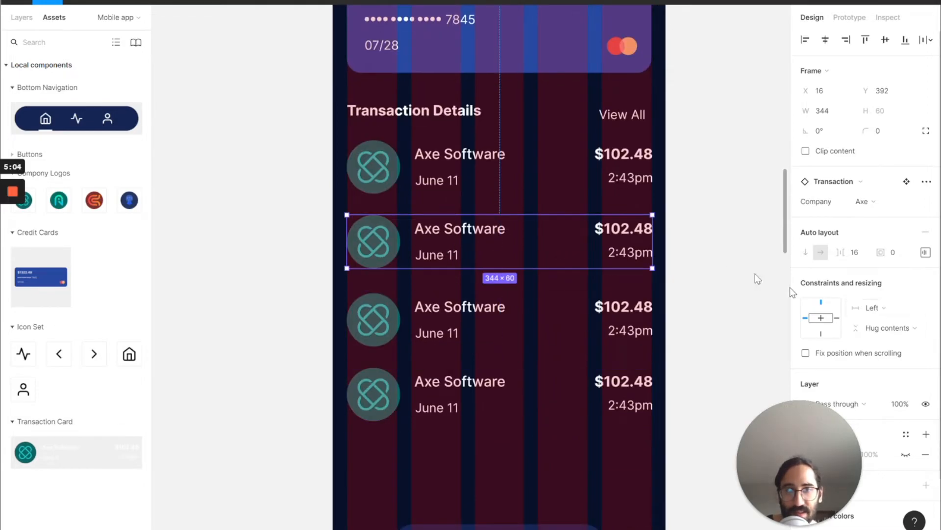
{"action": "left_click", "coordinate": [885, 201]}
{"action": "left_click", "coordinate": [830, 215]}
{"action": "left_click", "coordinate": [525, 325]}
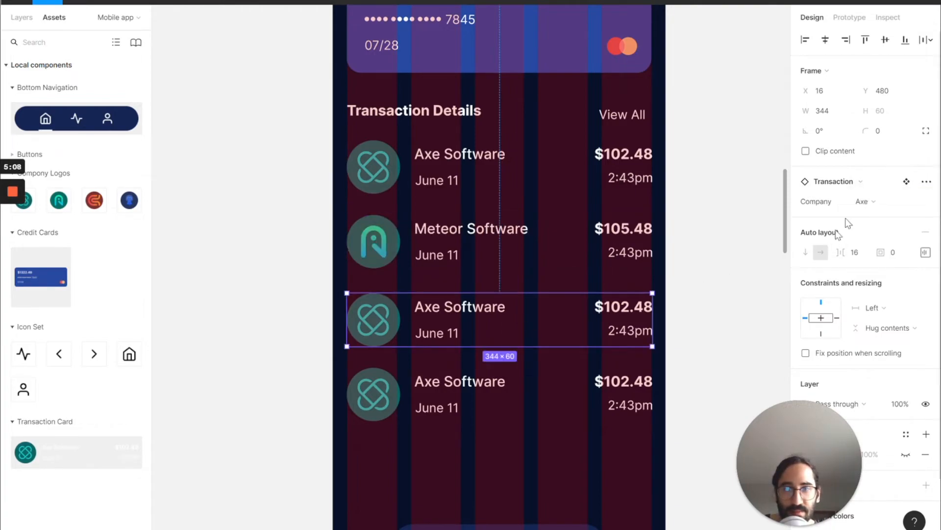
{"action": "left_click", "coordinate": [883, 206]}
{"action": "left_click", "coordinate": [873, 227]}
{"action": "left_click", "coordinate": [519, 384]}
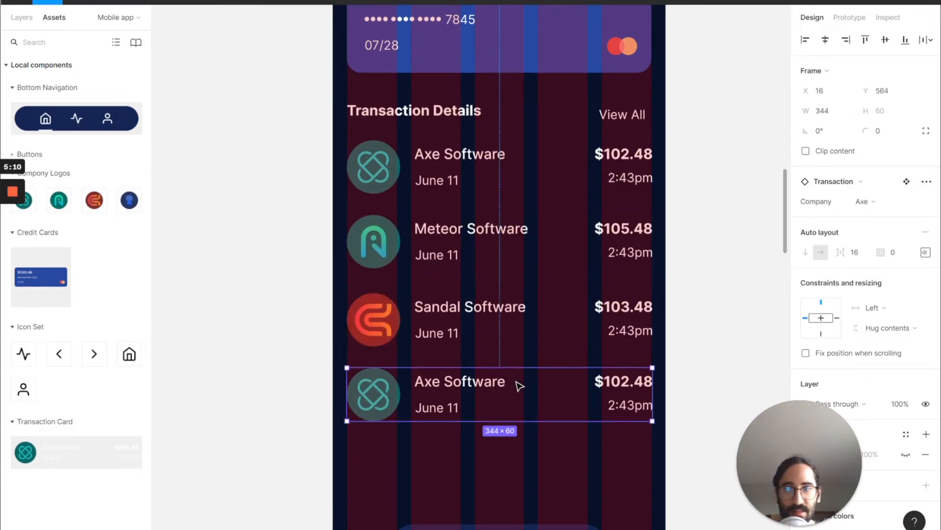
{"action": "left_click", "coordinate": [882, 203]}
{"action": "left_click", "coordinate": [865, 247]}
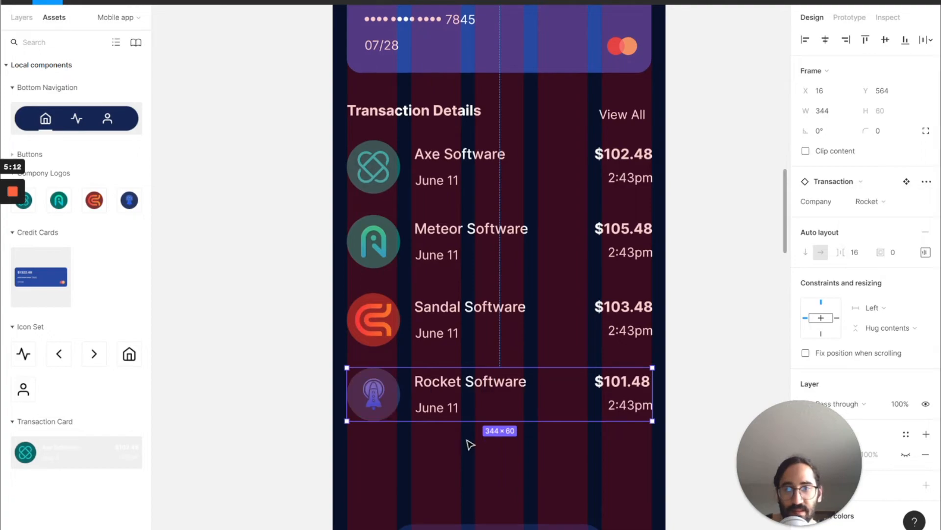
Step: Change the date on the Meteor Software transaction card to June 10
{"action": "double_click", "coordinate": [452, 255]}
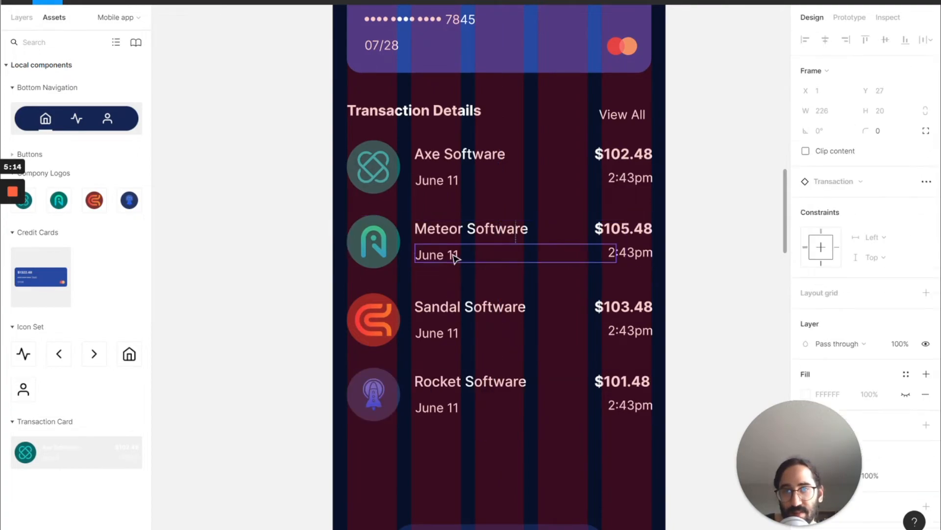
{"action": "double_click", "coordinate": [454, 256]}
{"action": "left_click", "coordinate": [453, 254]}
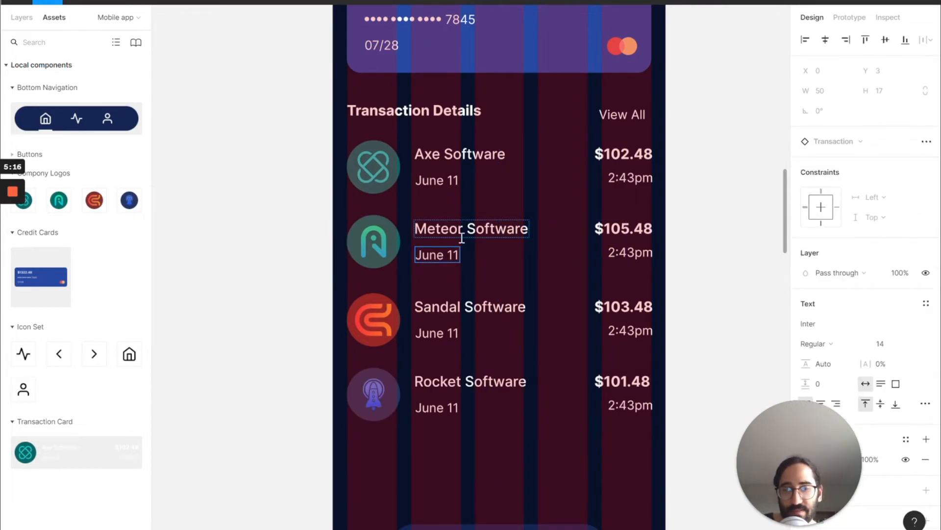
{"action": "key", "text": "BackSpace"}
{"action": "type", "text": "0"}
{"action": "left_click", "coordinate": [660, 194]}
Step: Change the date on the Sandal Software transaction card to June 9
{"action": "left_click", "coordinate": [455, 337]}
{"action": "left_click", "coordinate": [455, 337]}
{"action": "double_click", "coordinate": [456, 336]}
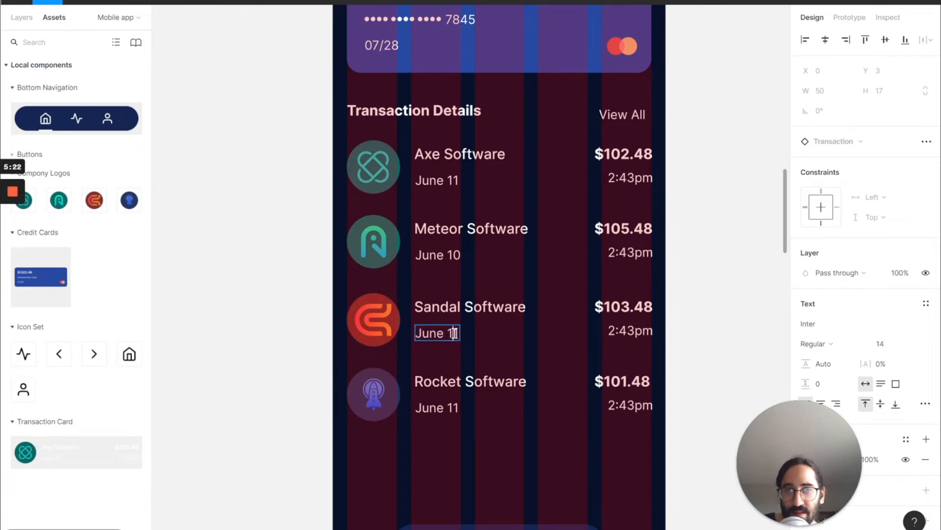
{"action": "key", "text": "BackSpace"}
{"action": "type", "text": "9"}
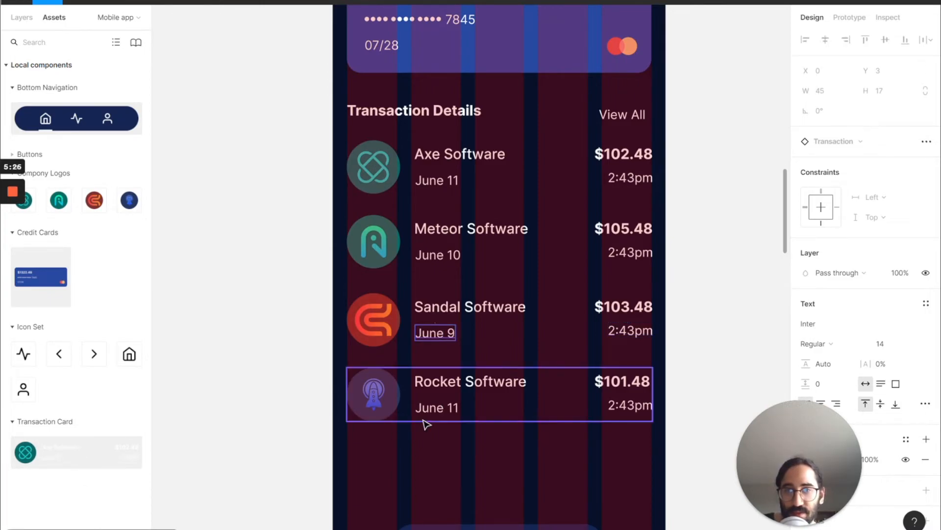
Step: Change the date on the Rocket Software transaction card to June 8
{"action": "double_click", "coordinate": [430, 417]}
{"action": "double_click", "coordinate": [459, 409]}
{"action": "double_click", "coordinate": [456, 407]}
{"action": "left_click", "coordinate": [454, 407]}
{"action": "key", "text": "Right"}
{"action": "key", "text": "BackSpace"}
{"action": "key", "text": "BackSpace"}
{"action": "type", "text": "8"}
{"action": "key", "text": "Escape"}
{"action": "left_click", "coordinate": [699, 353]}
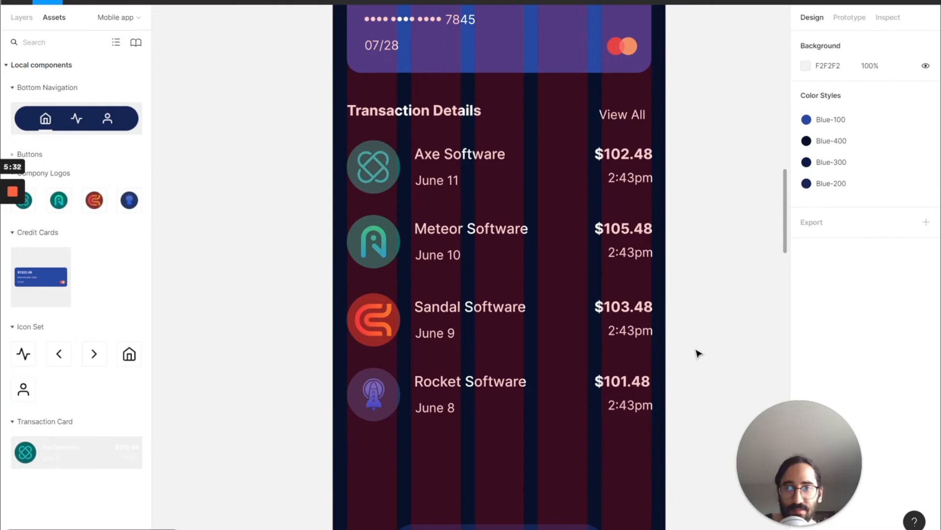
Step: Align the Transaction Details heading and the View All text by their vertical centers
{"action": "scroll", "coordinate": [698, 353], "scroll_direction": "down", "scroll_amount": 5}
{"action": "scroll", "coordinate": [698, 353], "scroll_direction": "up", "scroll_amount": 2}
{"action": "left_click", "coordinate": [583, 230]}
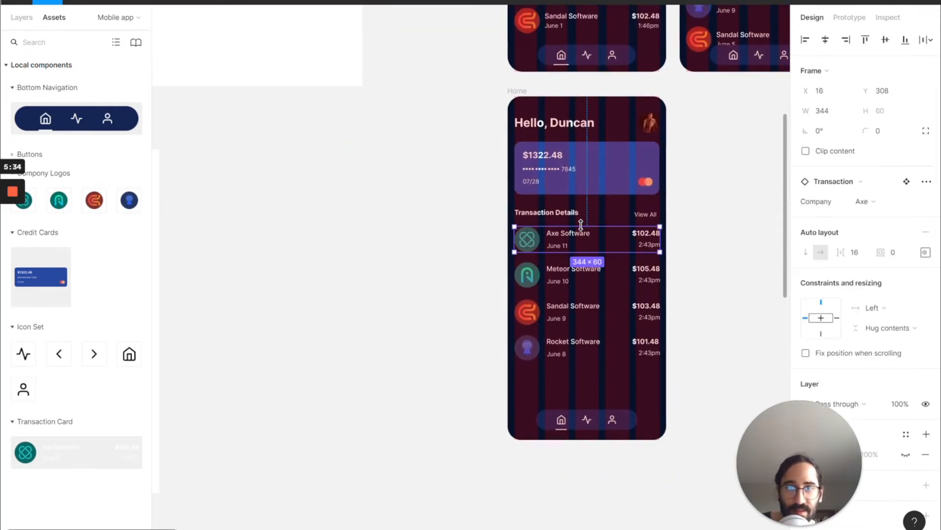
{"action": "left_click", "coordinate": [579, 213]}
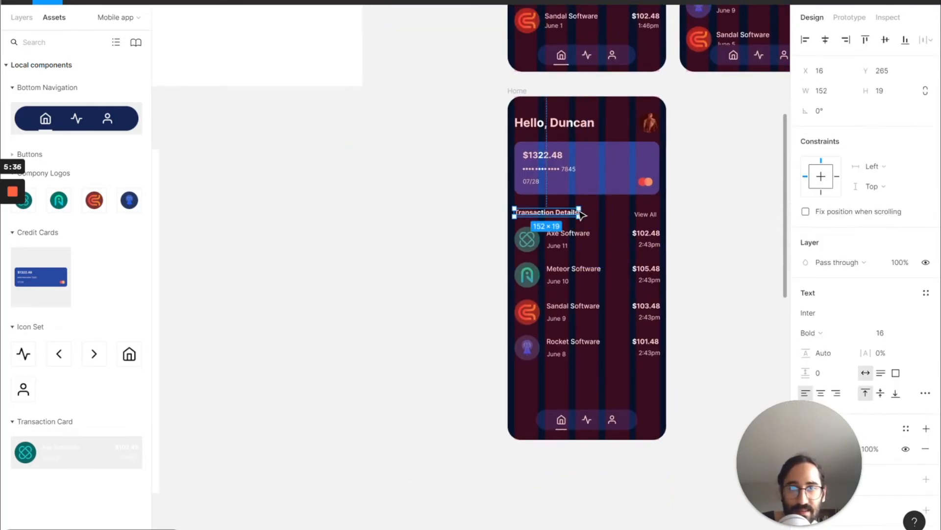
{"action": "left_click", "coordinate": [645, 214], "text": "shift"}
{"action": "left_click", "coordinate": [886, 41]}
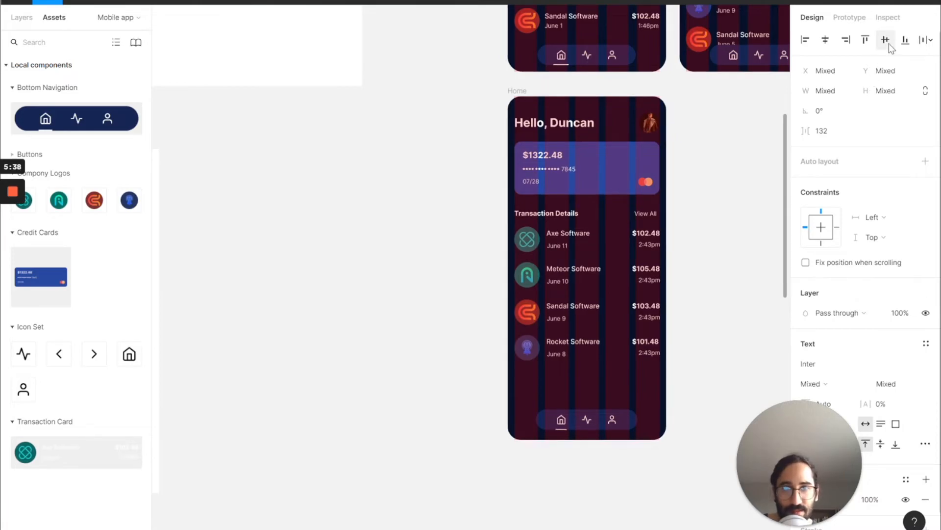
{"action": "left_click", "coordinate": [696, 205]}
Step: Underline the View All text beside the Transaction Details heading
{"action": "scroll", "coordinate": [643, 227], "scroll_direction": "up", "scroll_amount": 5}
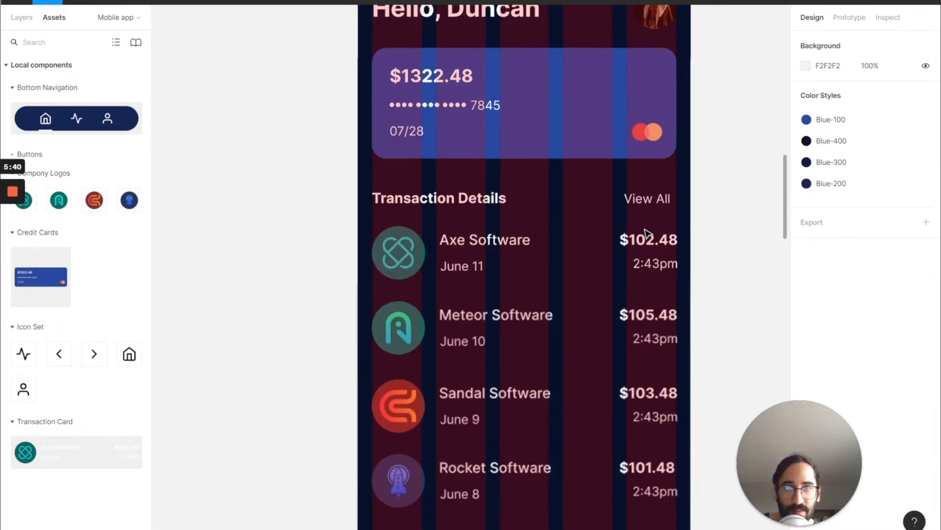
{"action": "left_click", "coordinate": [644, 204]}
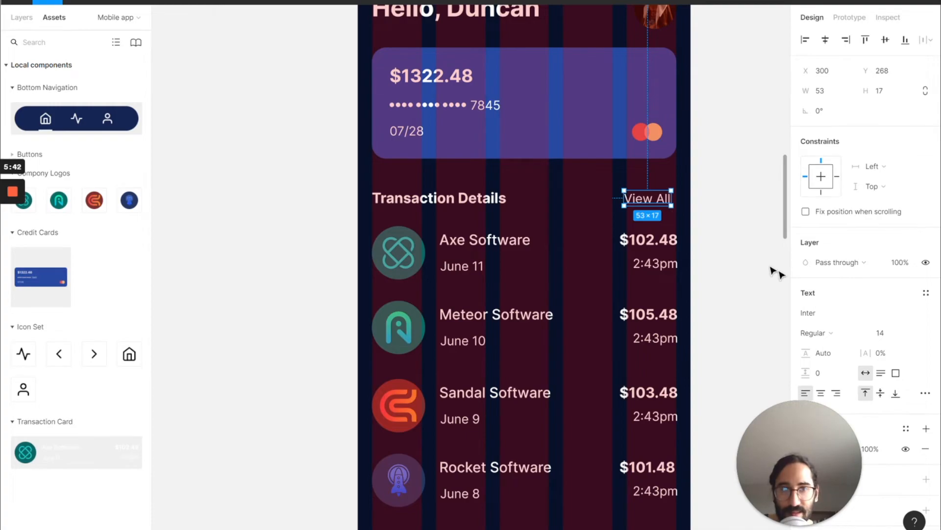
{"action": "left_click", "coordinate": [924, 394]}
{"action": "left_click_drag", "start_coordinate": [786, 416], "coordinate": [289, 407]}
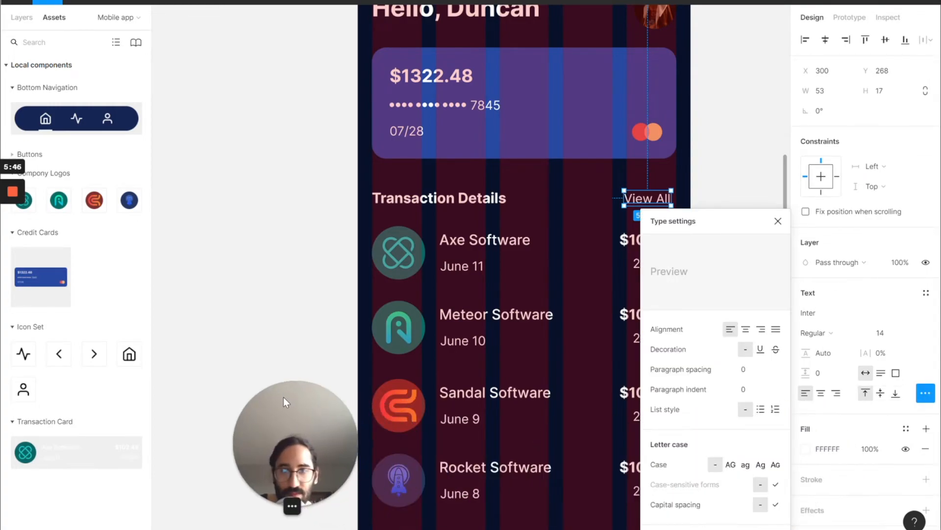
{"action": "left_click", "coordinate": [759, 350]}
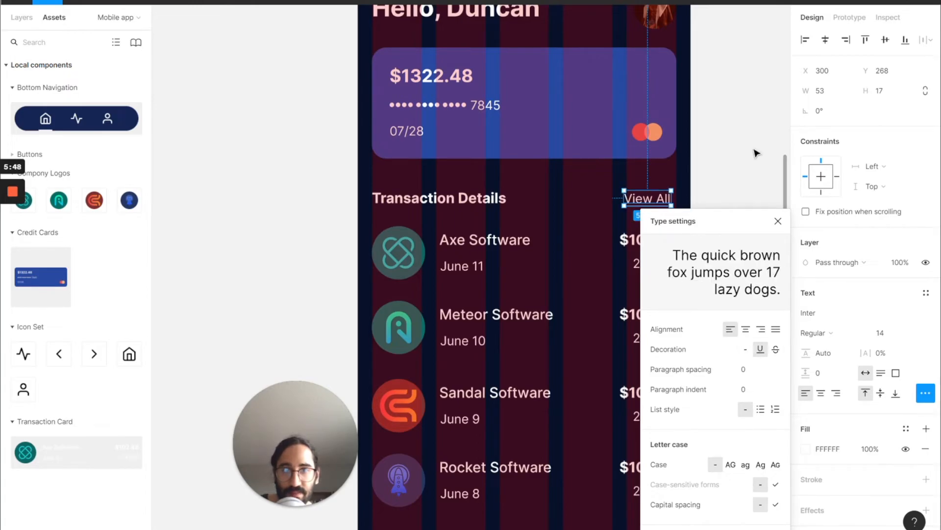
{"action": "left_click", "coordinate": [771, 227]}
{"action": "scroll", "coordinate": [770, 231], "scroll_direction": "down", "scroll_amount": 1}
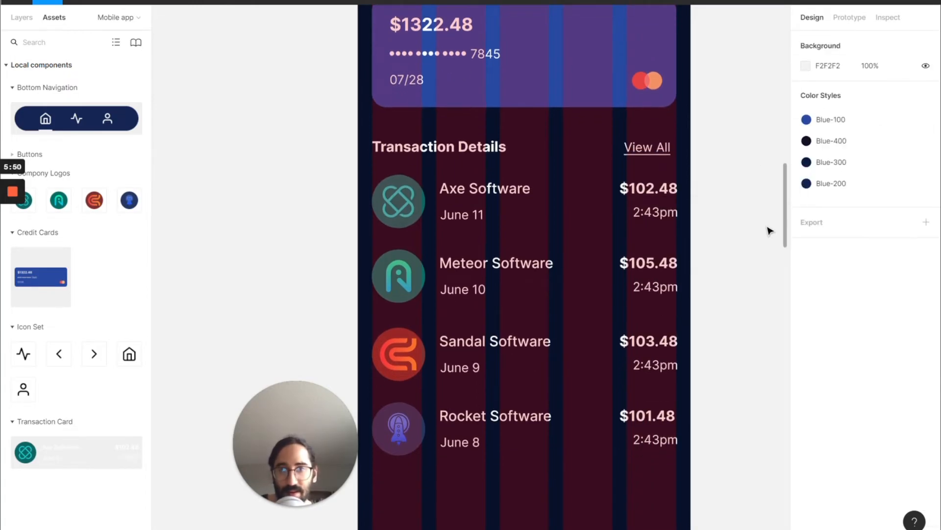
{"action": "scroll", "coordinate": [770, 231], "scroll_direction": "down", "scroll_amount": 1}
{"action": "scroll", "coordinate": [769, 231], "scroll_direction": "up", "scroll_amount": 2}
{"action": "scroll", "coordinate": [770, 231], "scroll_direction": "up", "scroll_amount": 1}
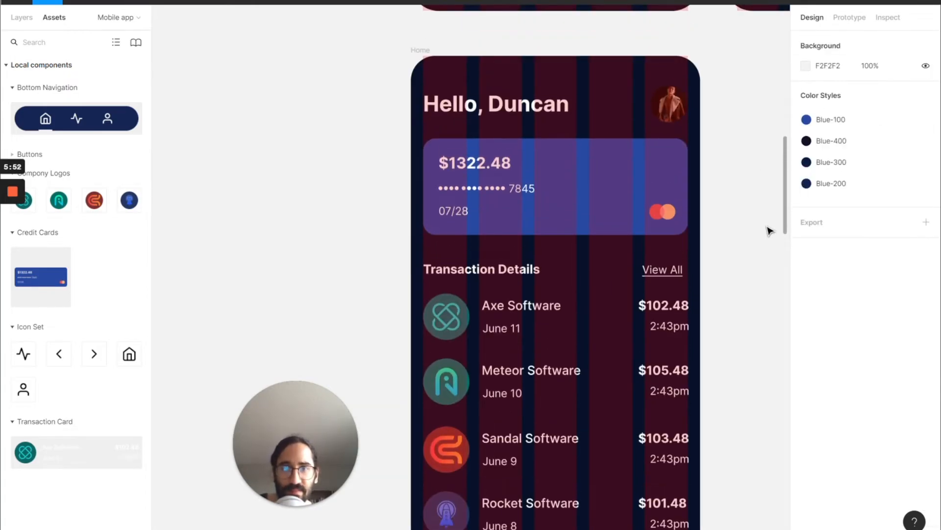
{"action": "scroll", "coordinate": [712, 266], "scroll_direction": "down", "scroll_amount": 3}
{"action": "scroll", "coordinate": [712, 265], "scroll_direction": "left", "scroll_amount": 1}
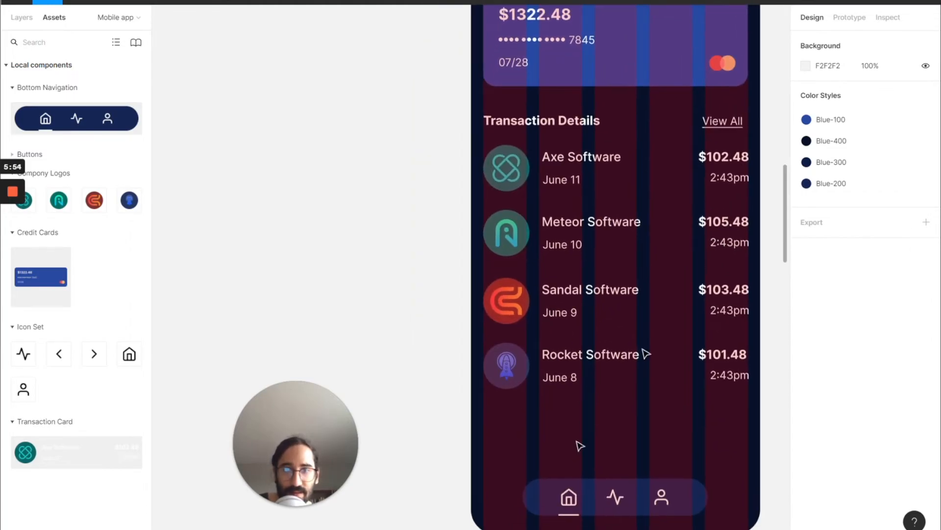
Step: Select all four transaction cards on the Home screen and wrap them in one frame
{"action": "left_click", "coordinate": [568, 150]}
{"action": "left_click", "coordinate": [16, 20]}
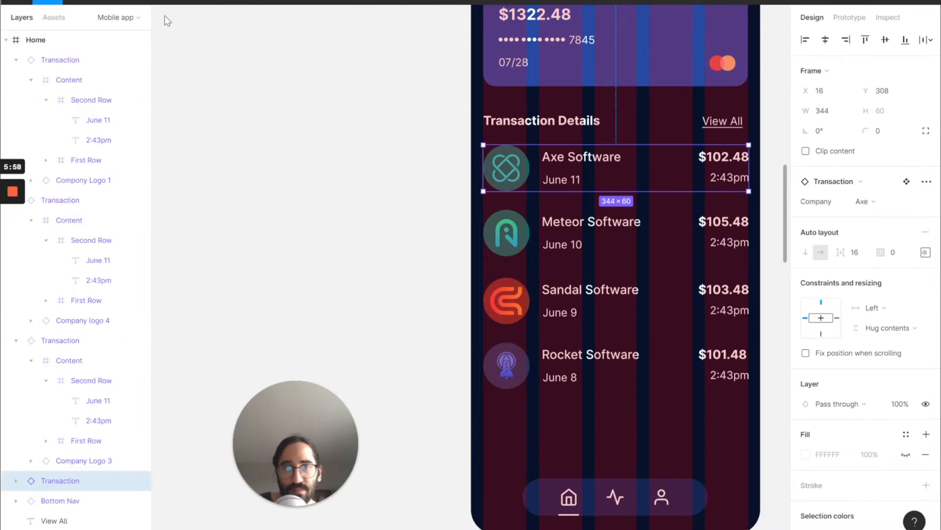
{"action": "left_click", "coordinate": [600, 255]}
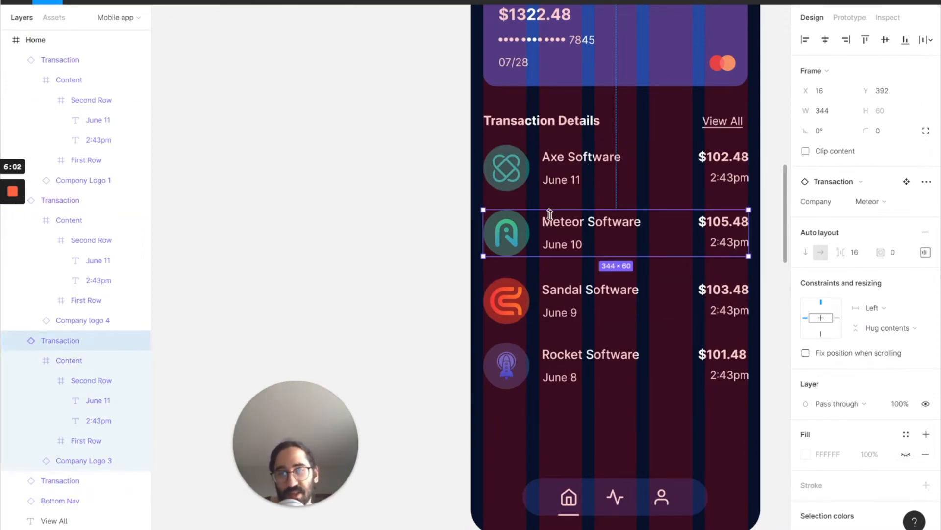
{"action": "left_click", "coordinate": [559, 185]}
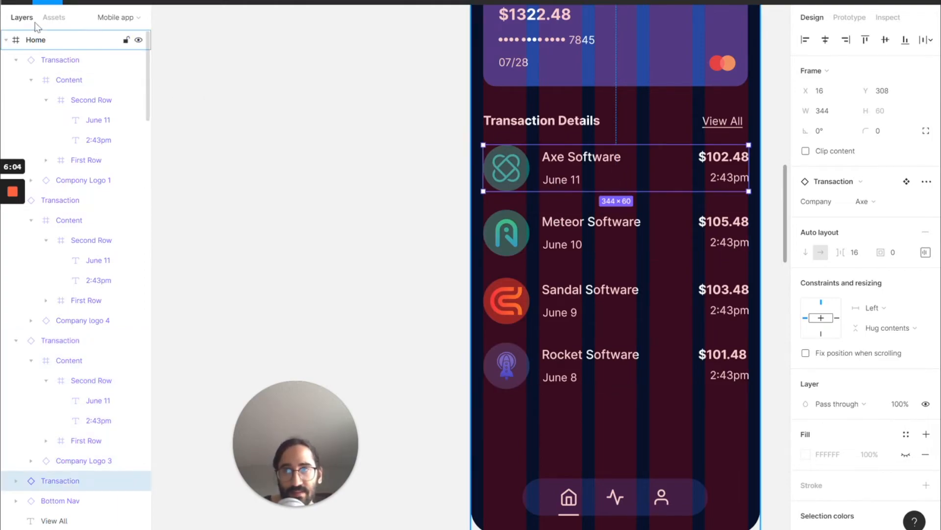
{"action": "left_click", "coordinate": [506, 232], "text": "shift"}
{"action": "left_click", "coordinate": [576, 303], "text": "shift"}
{"action": "left_click", "coordinate": [592, 365], "text": "shift"}
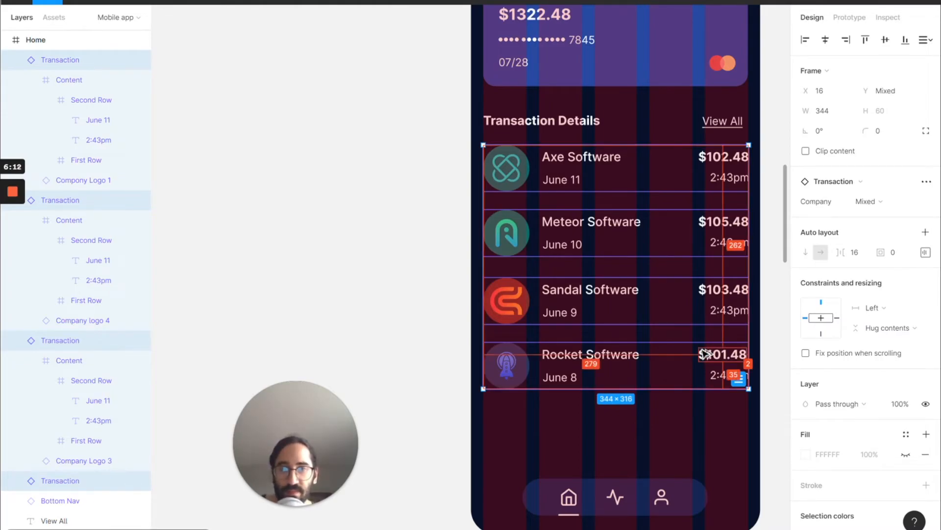
{"action": "key", "text": "ctrl+alt+g"}
Step: Rename the new frame around the four transaction cards as Transactions
{"action": "left_click", "coordinate": [55, 44]}
{"action": "double_click", "coordinate": [61, 57]}
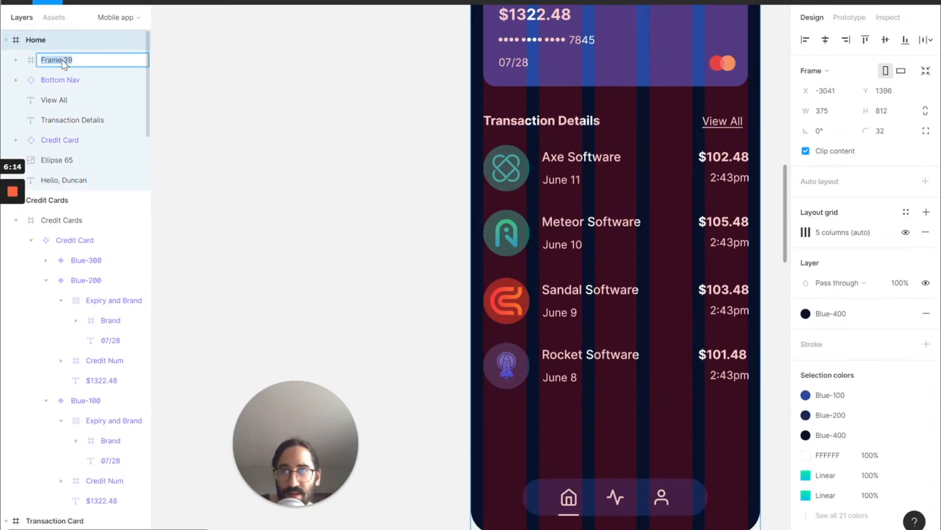
{"action": "key", "text": "Escape"}
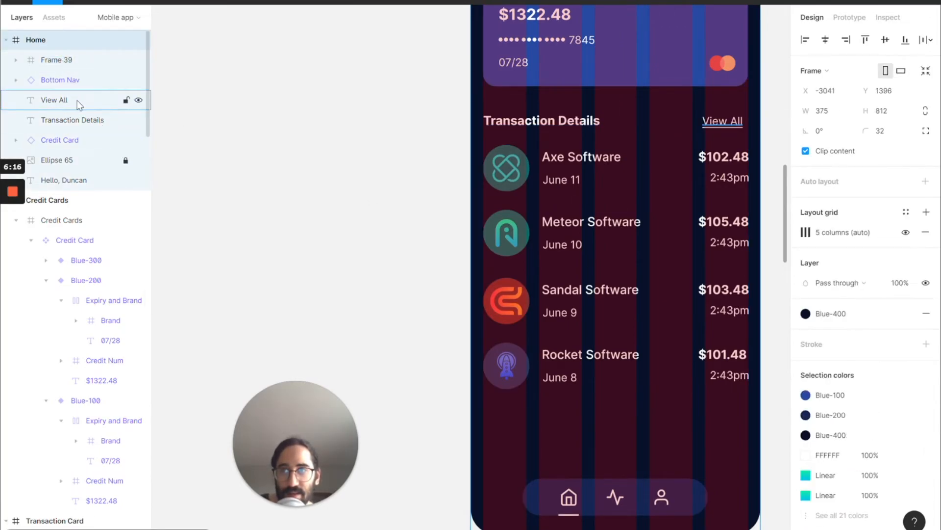
{"action": "left_click", "coordinate": [78, 100]}
{"action": "double_click", "coordinate": [73, 57]}
{"action": "type", "text": "Transactions"}
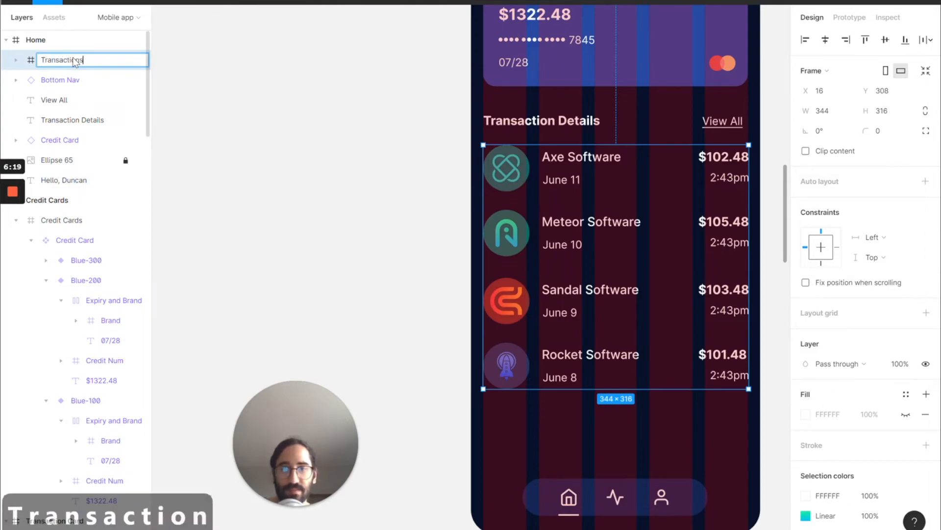
{"action": "key", "text": "Return"}
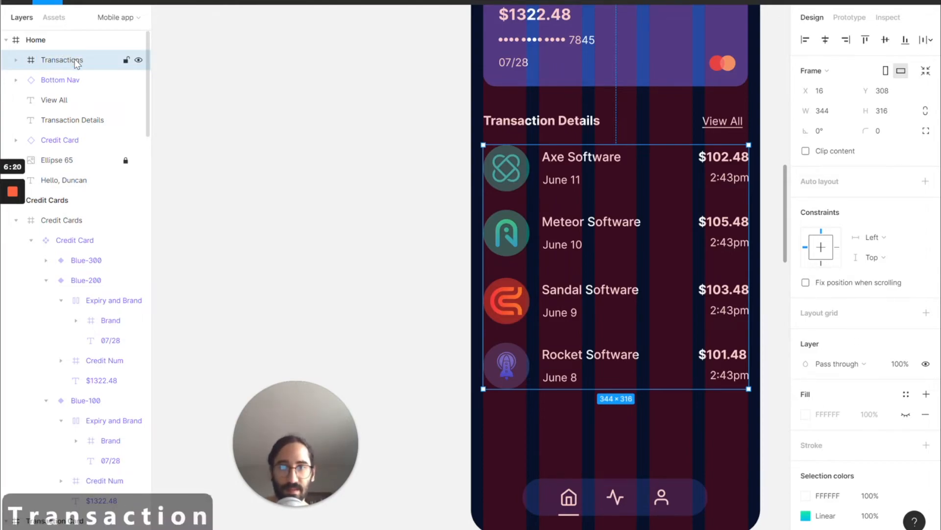
Step: Add vertical auto layout to the Transactions frame with 24 spacing between items
{"action": "left_click", "coordinate": [925, 181]}
{"action": "left_click", "coordinate": [860, 206]}
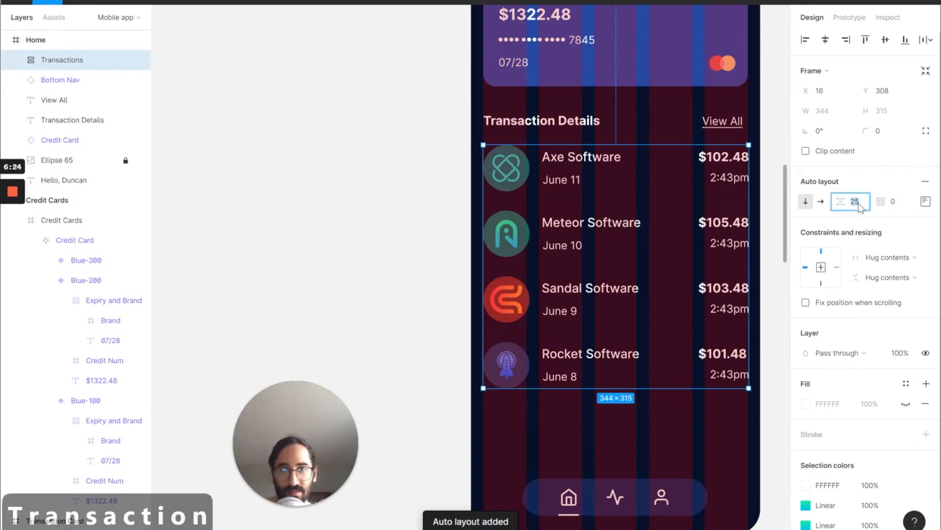
{"action": "type", "text": "24"}
{"action": "key", "text": "Return"}
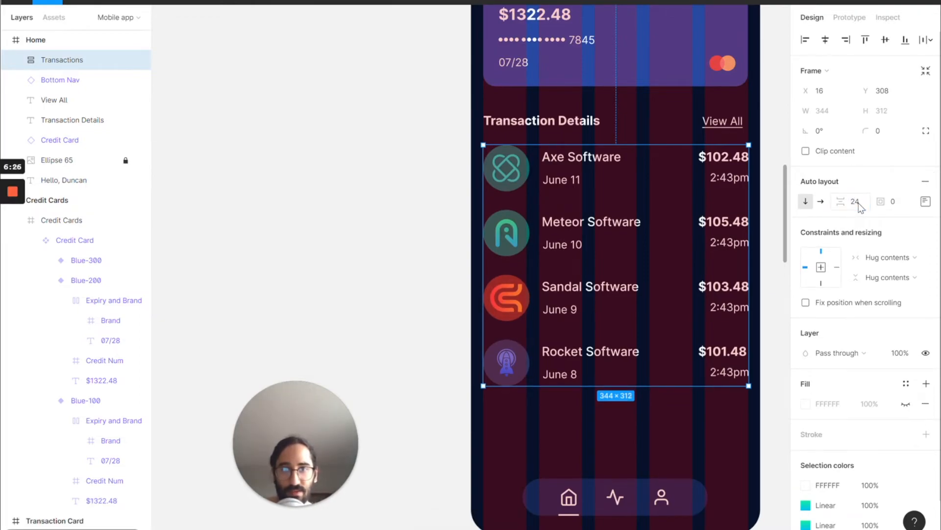
Step: Wrap the Transaction Details heading and View All text in a frame and name it Transaction Subheader
{"action": "left_click", "coordinate": [562, 127]}
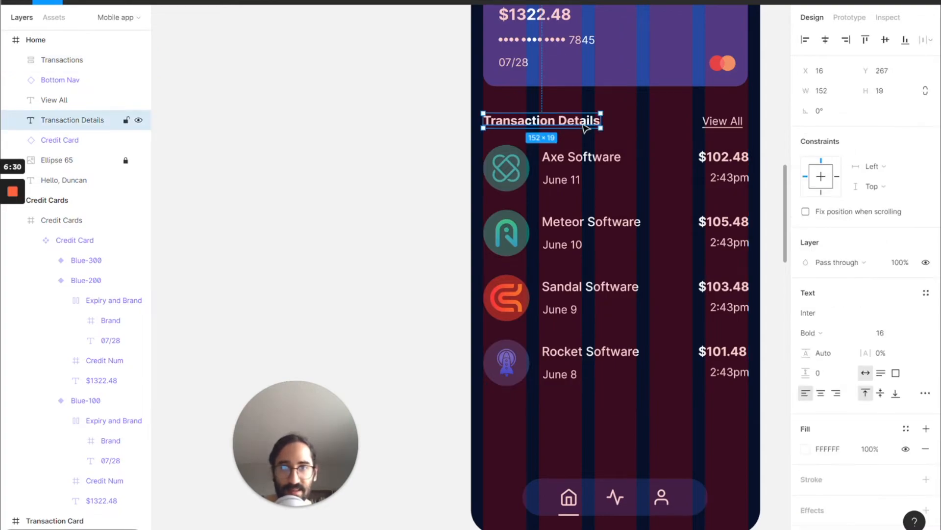
{"action": "left_click", "coordinate": [720, 123], "text": "shift"}
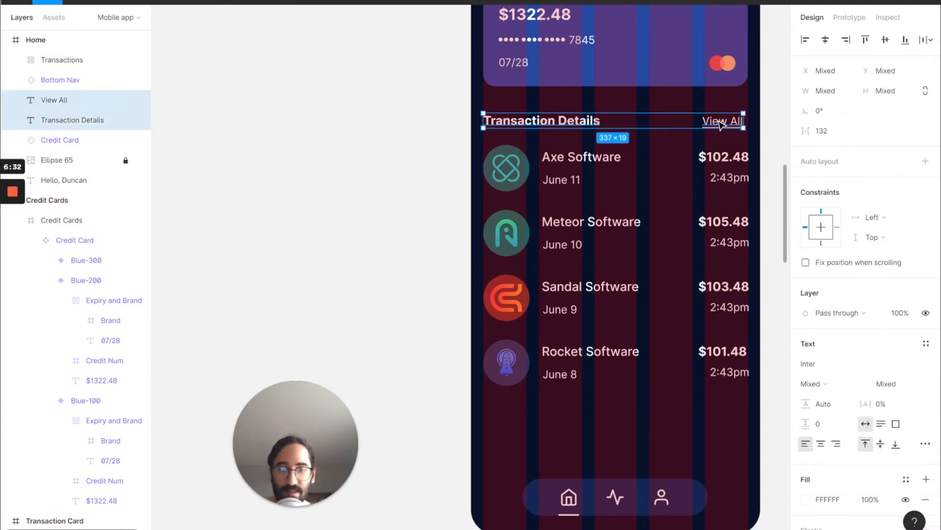
{"action": "key", "text": "ctrl+alt+g"}
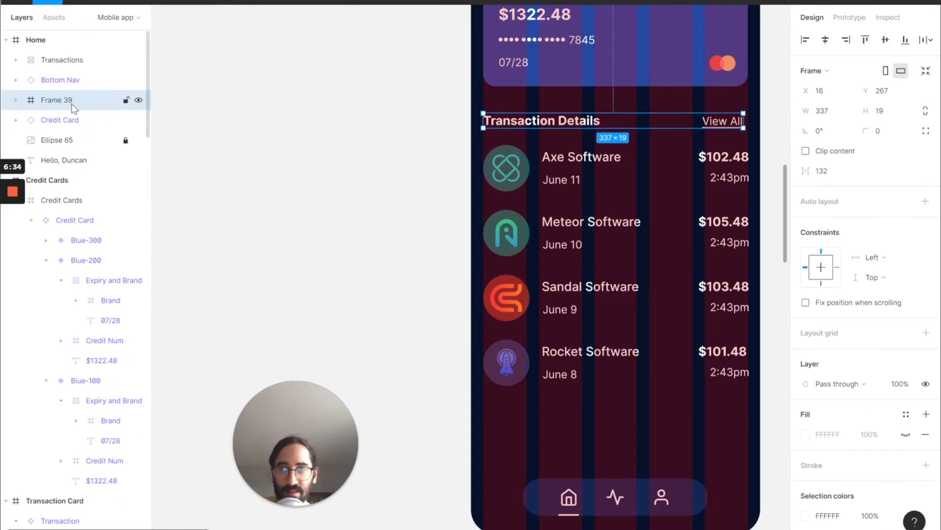
{"action": "double_click", "coordinate": [72, 104]}
{"action": "type", "text": "Transaction Subheader"}
{"action": "key", "text": "Return"}
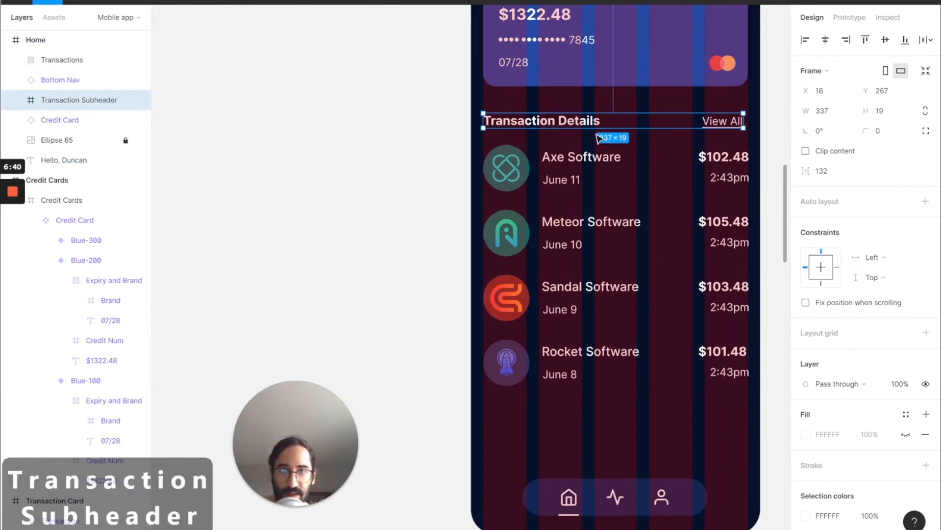
Step: Set the Transactions frame's Y position to 318
{"action": "left_click", "coordinate": [569, 147]}
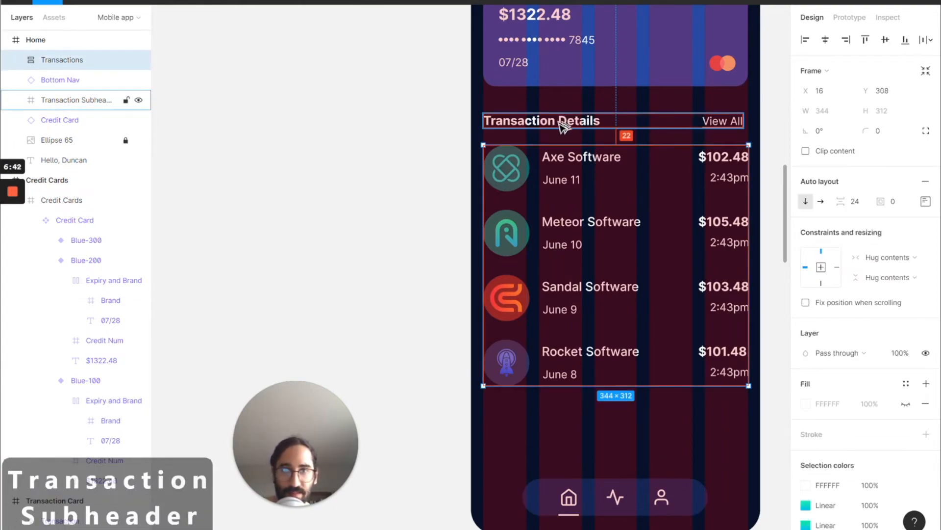
{"action": "type", "text": "318"}
{"action": "key", "text": "Return"}
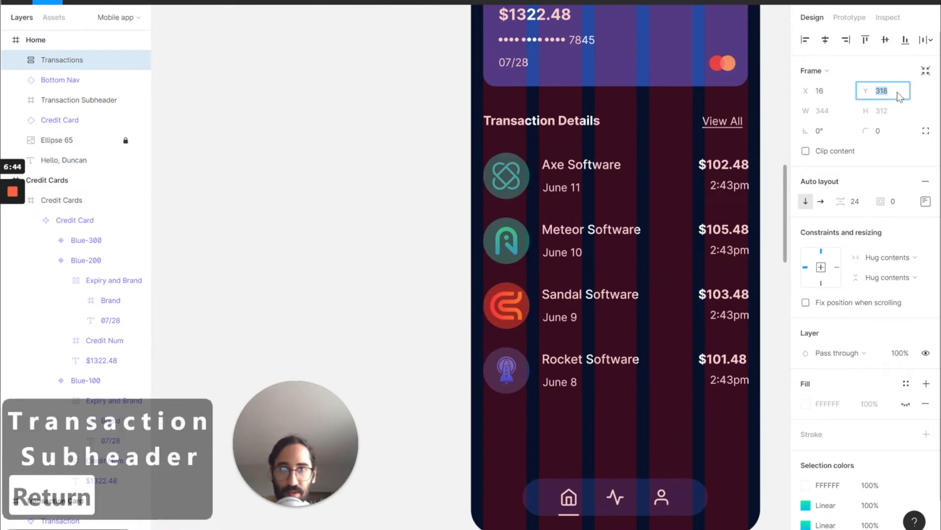
Step: Set the Y position of the Credit Card on the Home screen to 111
{"action": "scroll", "coordinate": [541, 107], "scroll_direction": "down", "scroll_amount": 1}
{"action": "scroll", "coordinate": [541, 107], "scroll_direction": "up", "scroll_amount": 5}
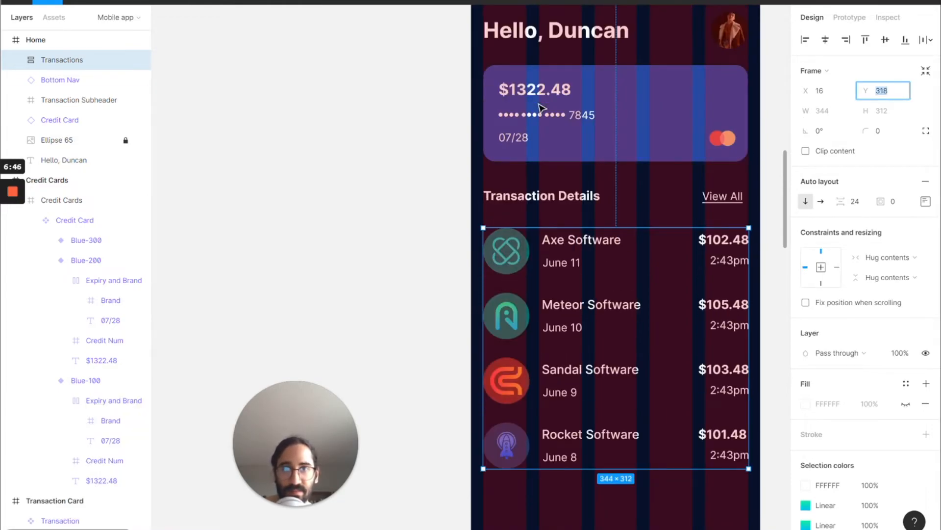
{"action": "left_click", "coordinate": [536, 119]}
{"action": "key", "text": "super"}
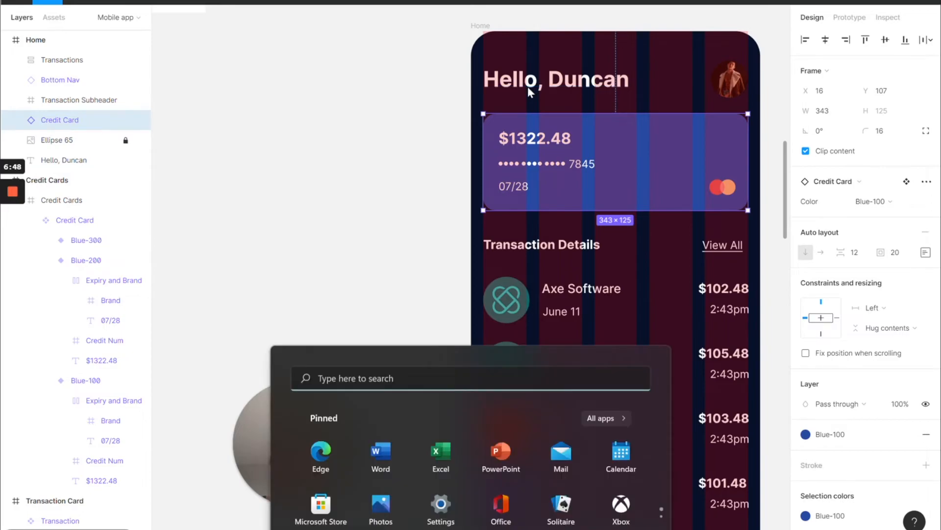
{"action": "left_click", "coordinate": [452, 29]}
{"action": "left_click", "coordinate": [539, 135]}
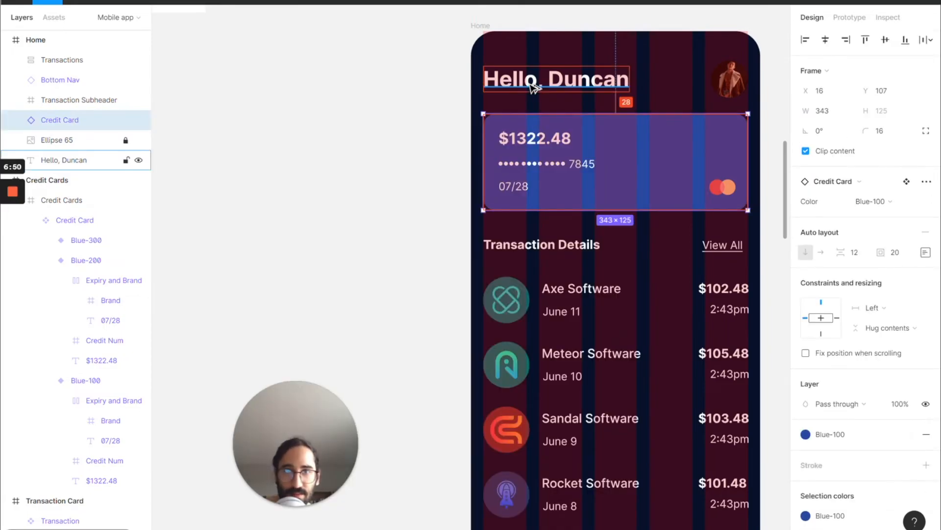
{"action": "left_click", "coordinate": [905, 93]}
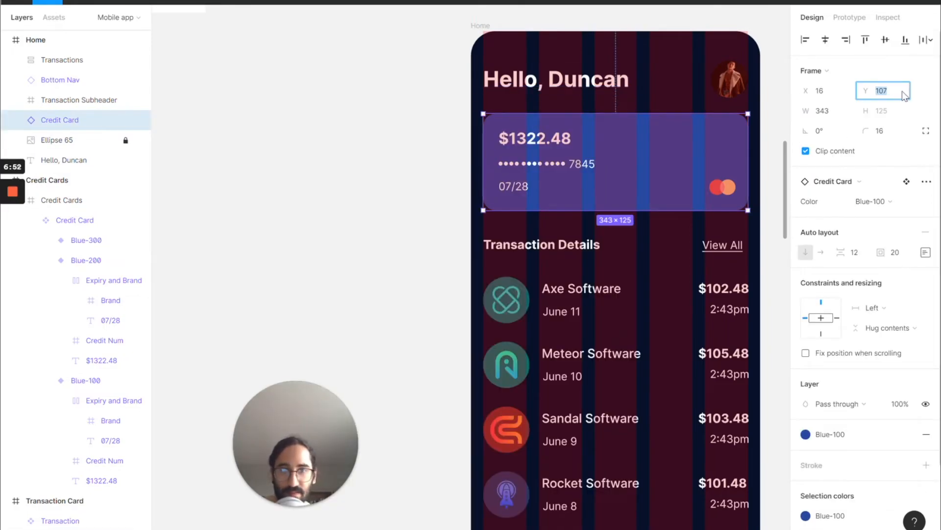
{"action": "key", "text": "Up"}
{"action": "key", "text": "Up"}
{"action": "key", "text": "Up"}
{"action": "key", "text": "Up"}
{"action": "key", "text": "alt"}
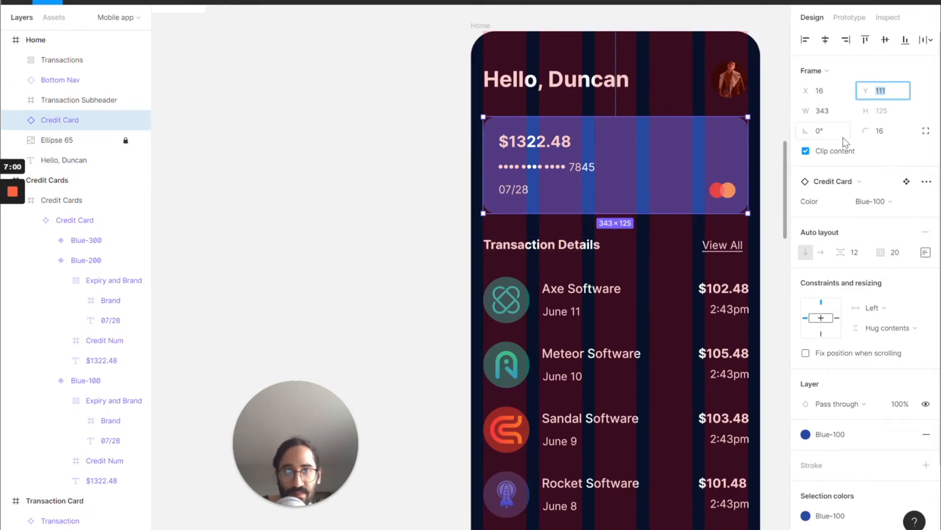
Step: Move the Transaction Subheader and Transactions frames down together by 1 px
{"action": "left_click", "coordinate": [610, 246]}
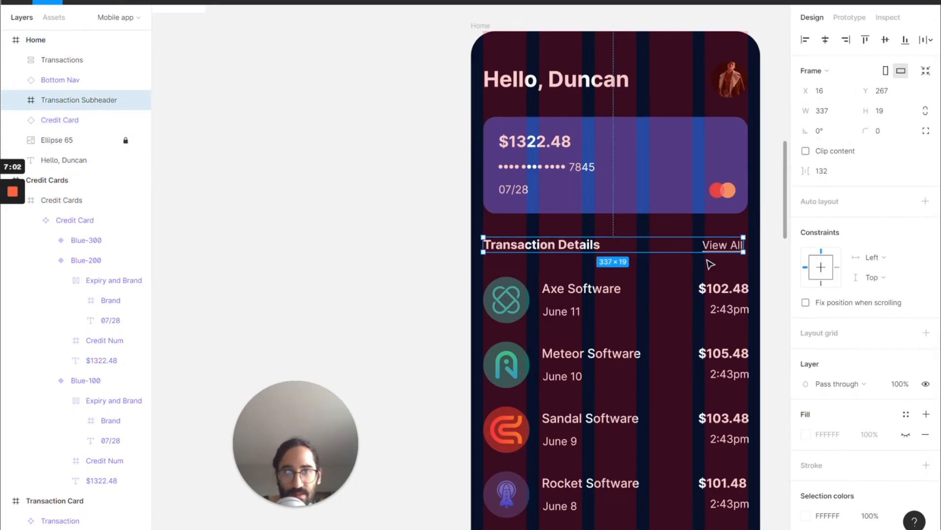
{"action": "left_click", "coordinate": [695, 298], "text": "shift"}
{"action": "left_click", "coordinate": [901, 92]}
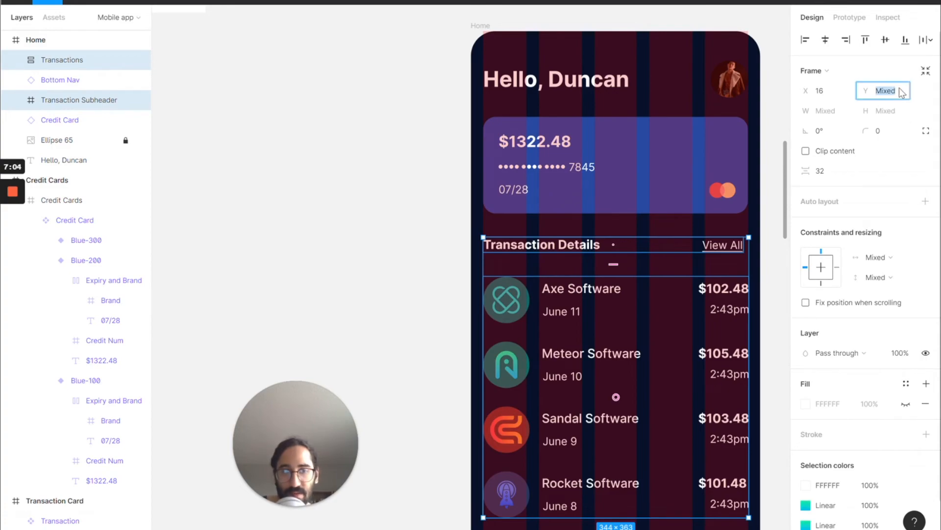
{"action": "key", "text": "alt"}
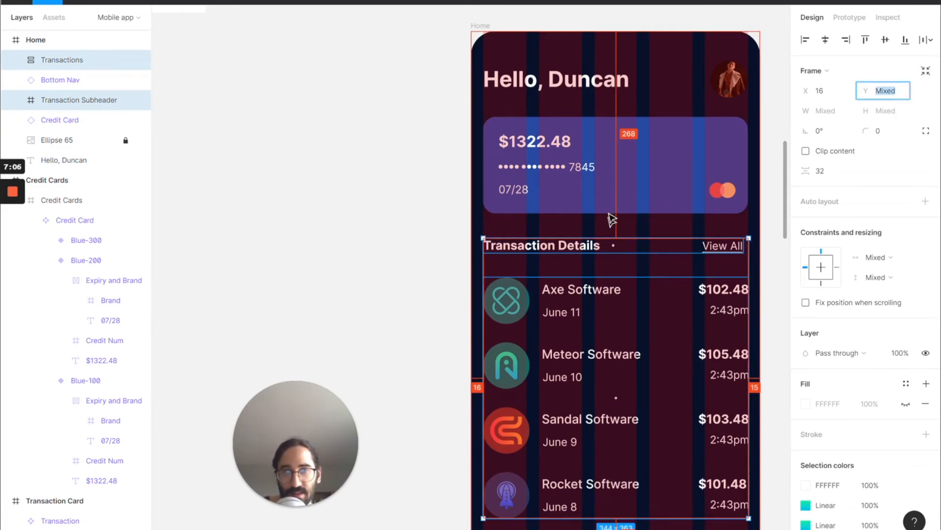
{"action": "left_click", "coordinate": [595, 245]}
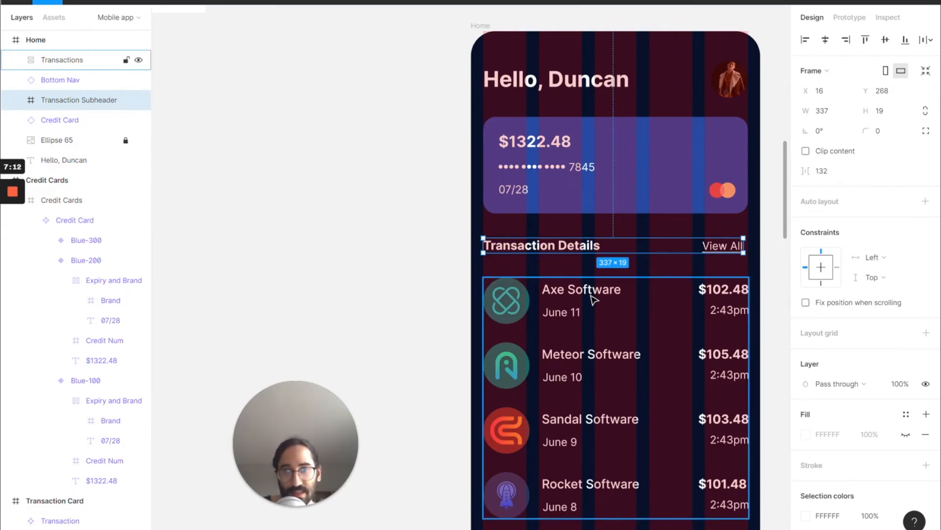
Step: Duplicate the Rocket Software transaction card directly below the existing one
{"action": "scroll", "coordinate": [594, 300], "scroll_direction": "down", "scroll_amount": 4}
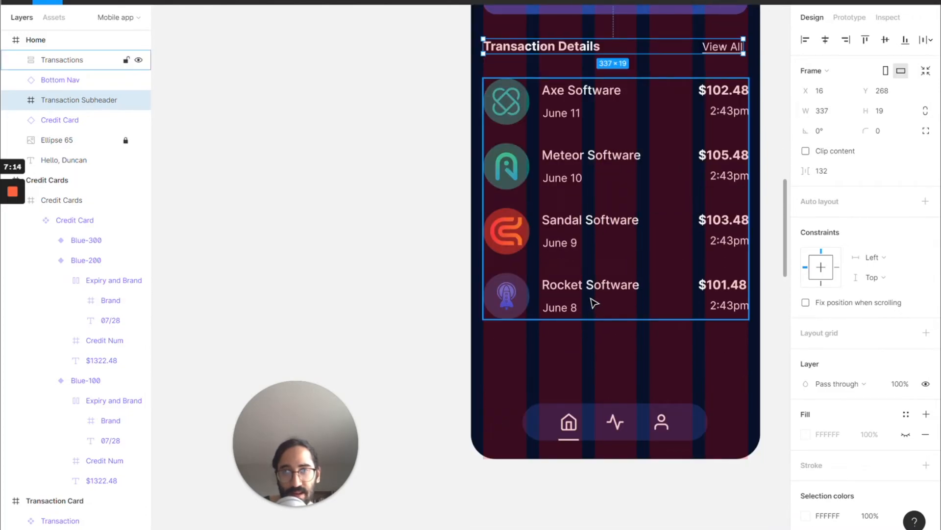
{"action": "left_click", "coordinate": [608, 304]}
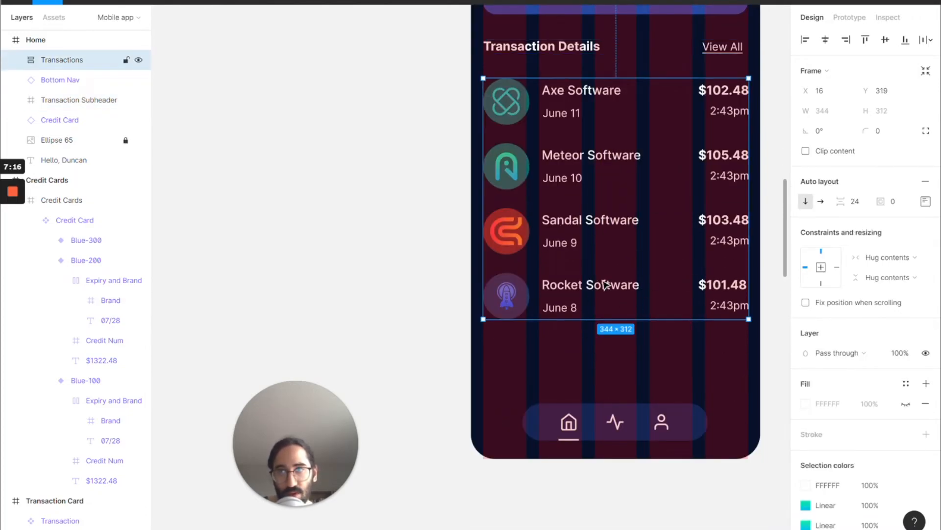
{"action": "left_click", "coordinate": [19, 59]}
{"action": "double_click", "coordinate": [528, 300]}
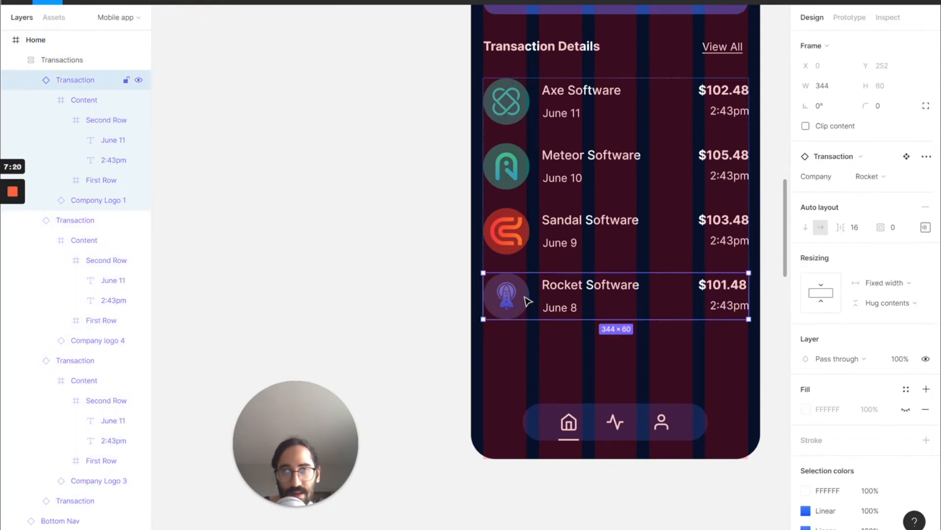
{"action": "left_click_drag", "start_coordinate": [527, 299], "coordinate": [526, 353]}
Step: Extend the Transactions frame downward to a height of 386 to cover the duplicated card
{"action": "left_click", "coordinate": [545, 243]}
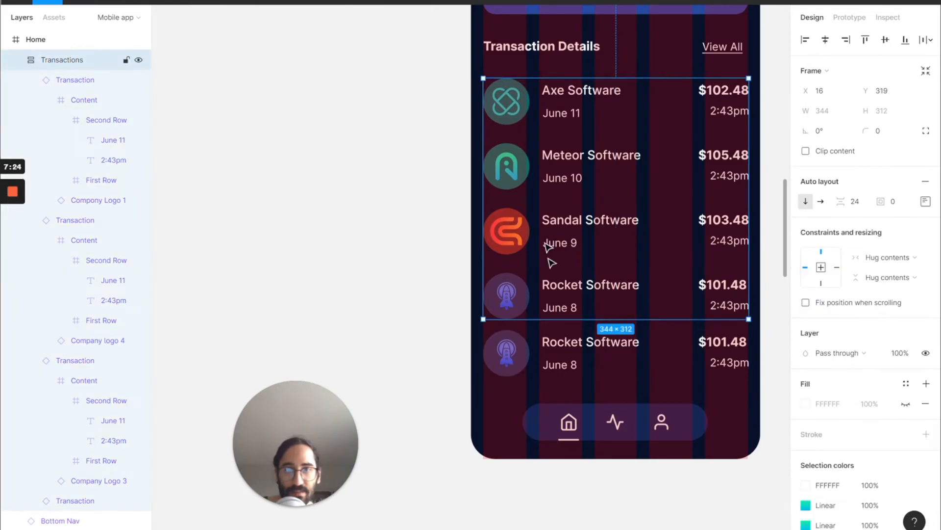
{"action": "left_click_drag", "start_coordinate": [562, 318], "coordinate": [560, 375]}
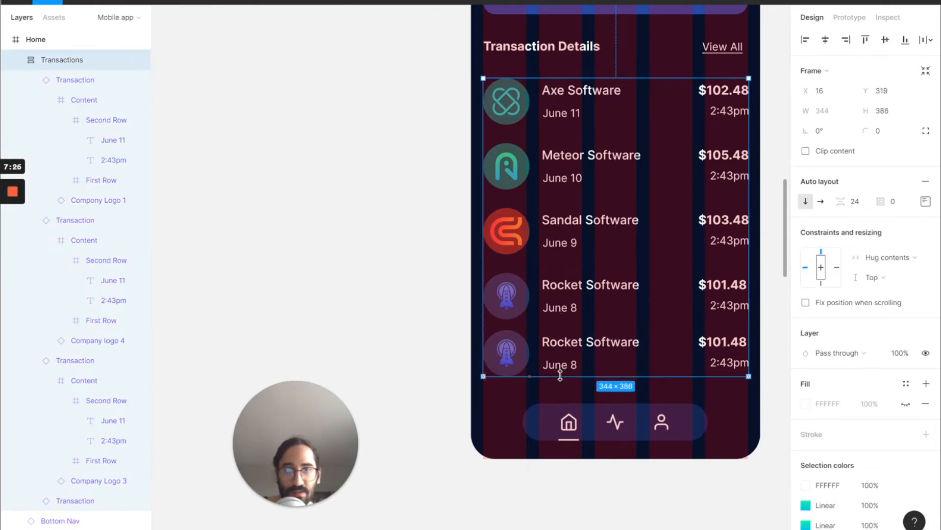
{"action": "left_click", "coordinate": [721, 471]}
{"action": "left_click", "coordinate": [645, 303]}
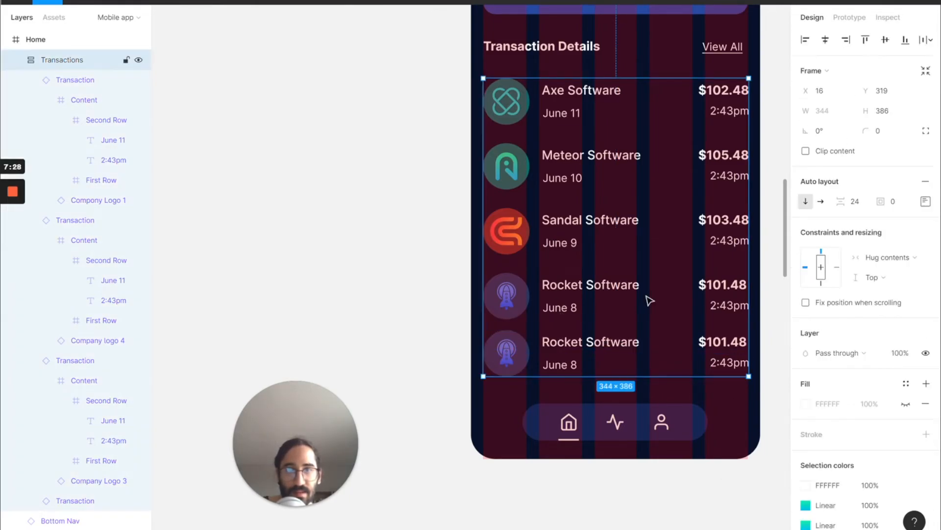
Step: Switch the duplicated bottom transaction card's Company variant to Meteor
{"action": "double_click", "coordinate": [509, 354]}
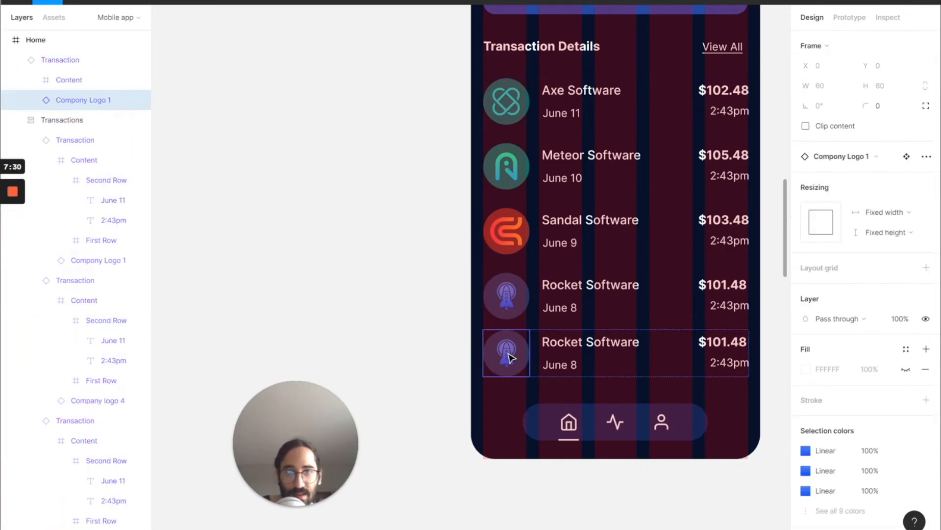
{"action": "left_click", "coordinate": [584, 369]}
{"action": "left_click", "coordinate": [431, 423]}
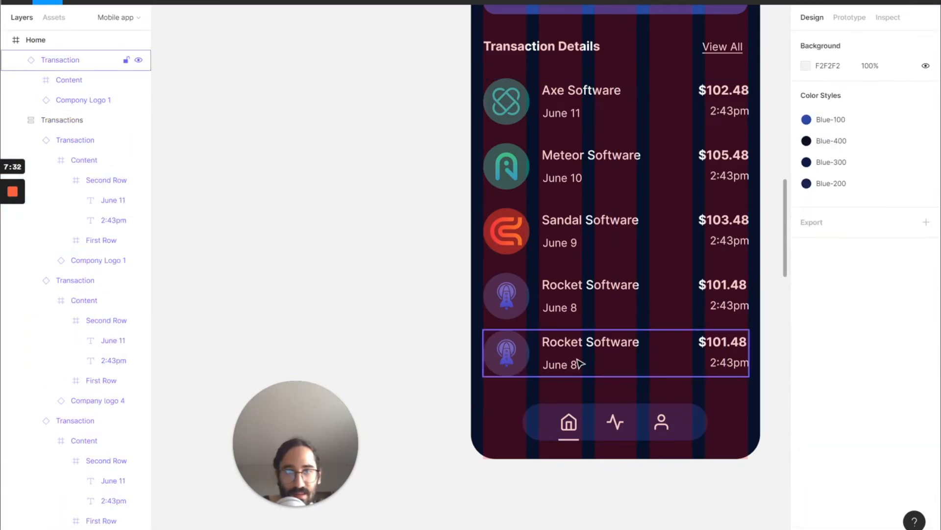
{"action": "left_click", "coordinate": [575, 362]}
{"action": "left_click", "coordinate": [875, 199]}
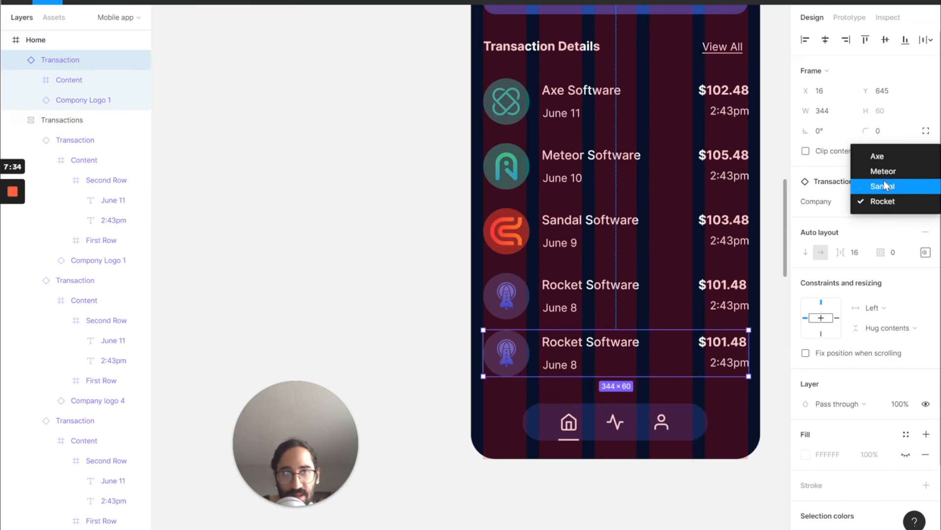
{"action": "left_click", "coordinate": [883, 173]}
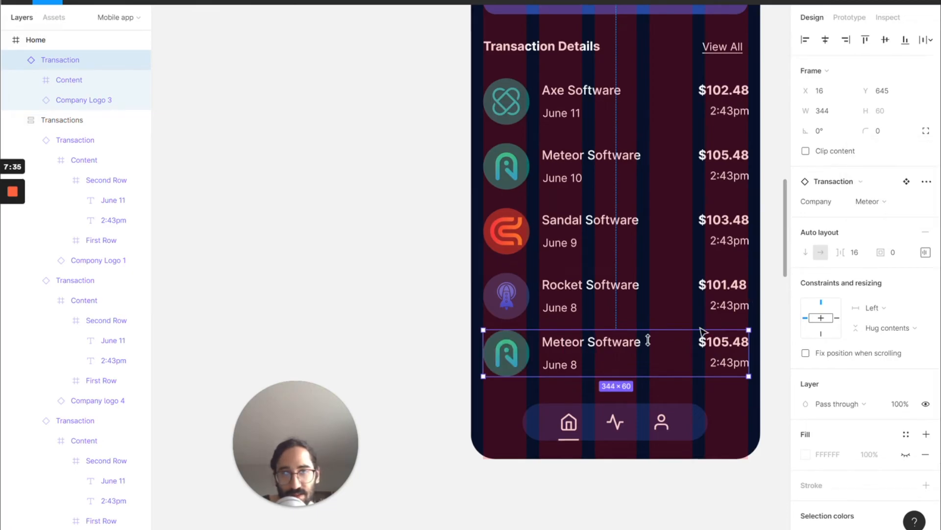
Step: Change the date text on the bottom Meteor Software card to June 7
{"action": "double_click", "coordinate": [578, 365]}
{"action": "double_click", "coordinate": [578, 366]}
{"action": "double_click", "coordinate": [578, 365]}
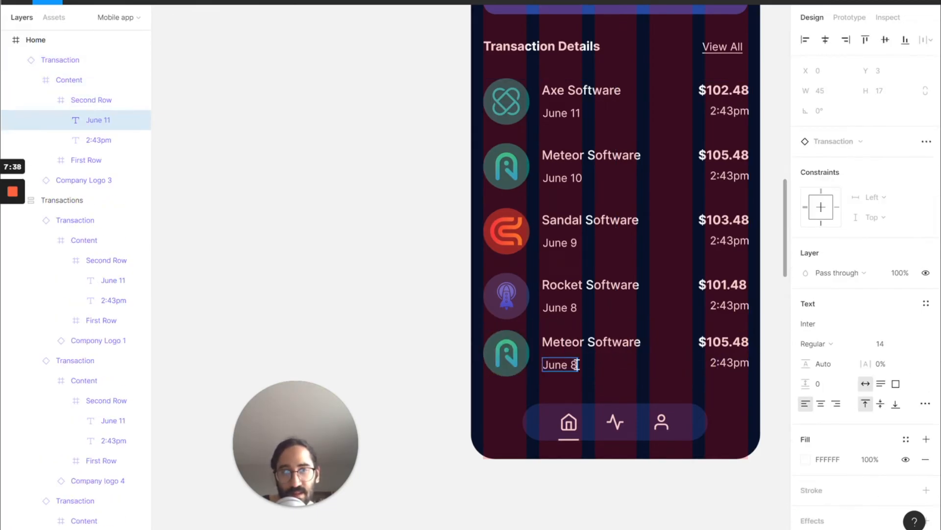
{"action": "key", "text": "BackSpace"}
{"action": "type", "text": "7"}
{"action": "key", "text": "Escape"}
{"action": "left_click", "coordinate": [408, 385]}
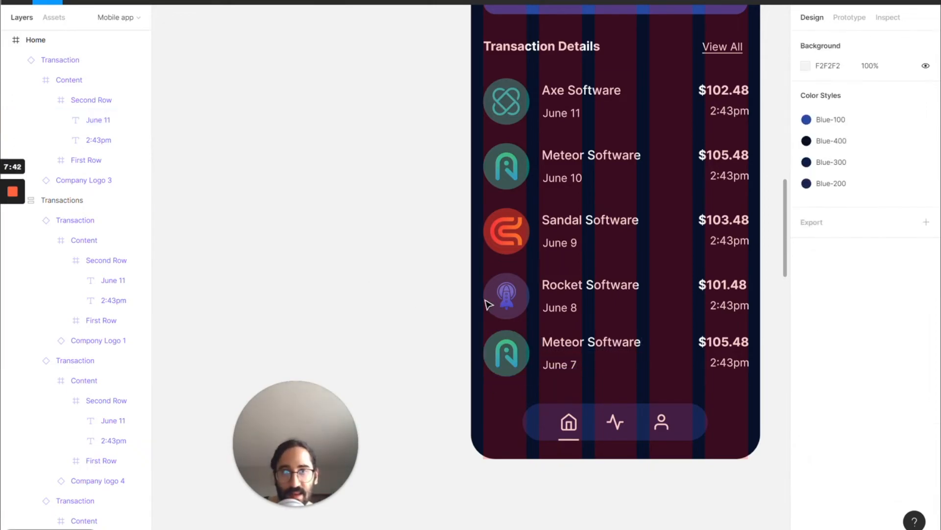
Step: Try to move the bottom Meteor Software card's company logo layer into the Transactions frame
{"action": "left_click", "coordinate": [486, 301]}
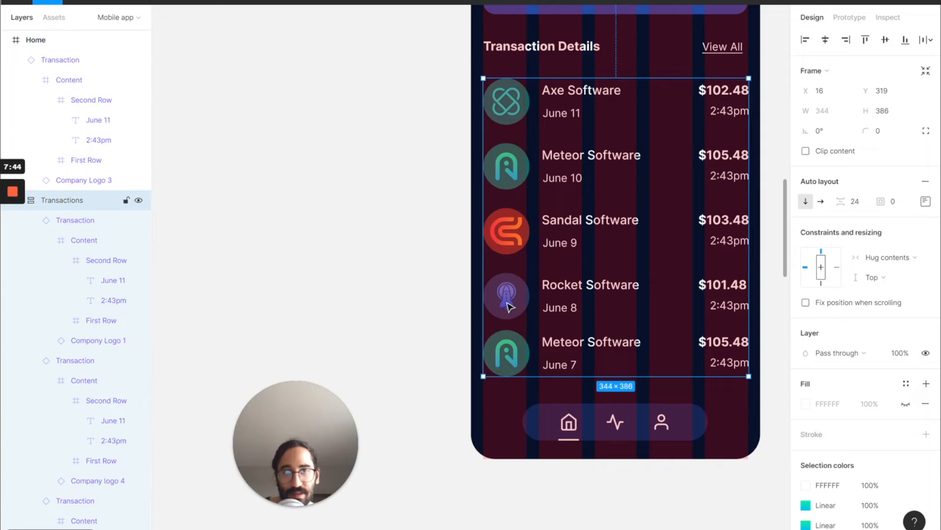
{"action": "double_click", "coordinate": [507, 306]}
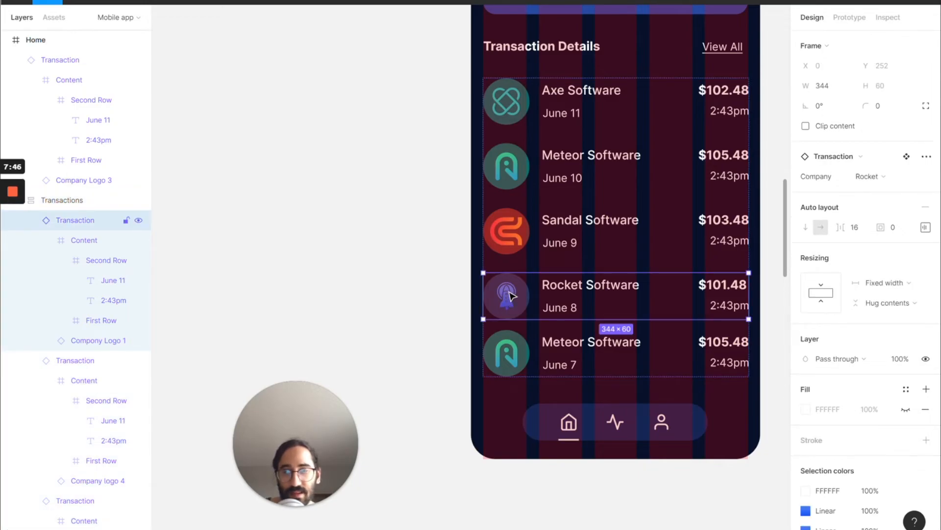
{"action": "left_click", "coordinate": [519, 357]}
{"action": "left_click", "coordinate": [399, 346]}
{"action": "left_click", "coordinate": [490, 241]}
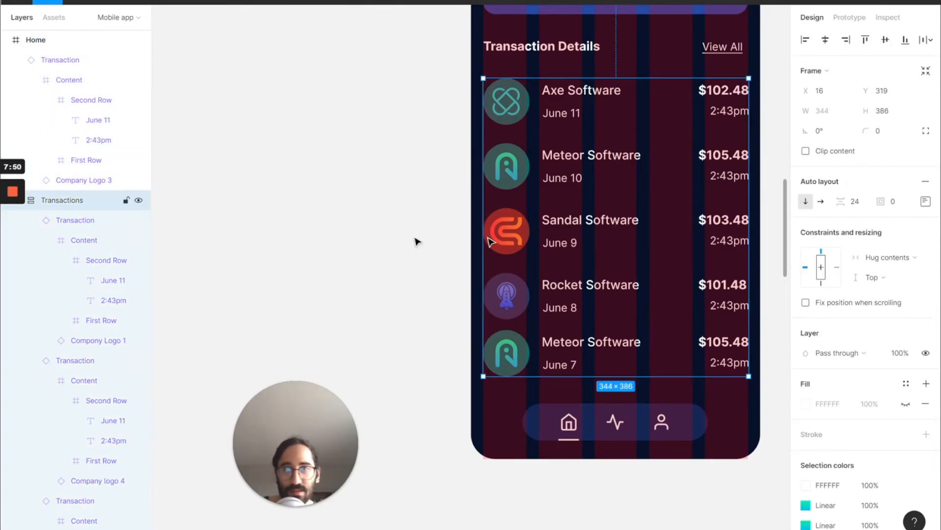
{"action": "double_click", "coordinate": [509, 349]}
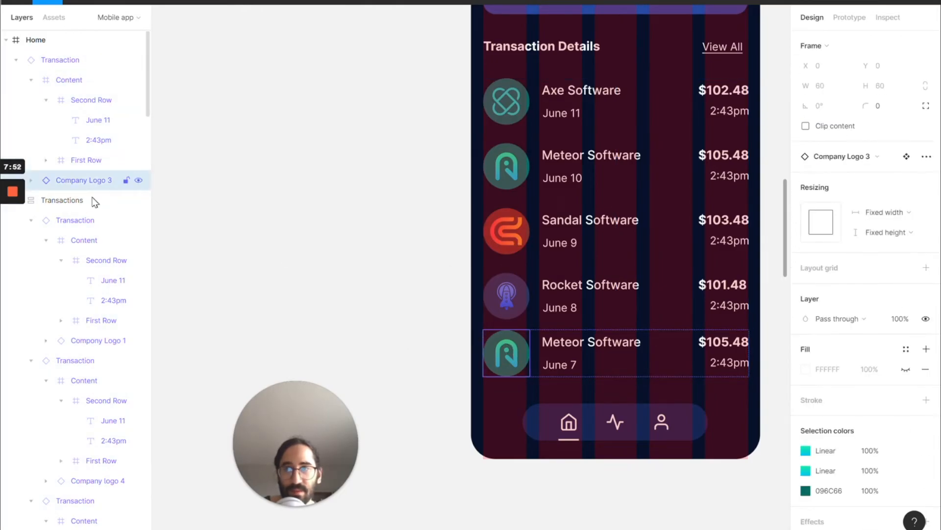
{"action": "left_click_drag", "start_coordinate": [67, 177], "coordinate": [96, 194]}
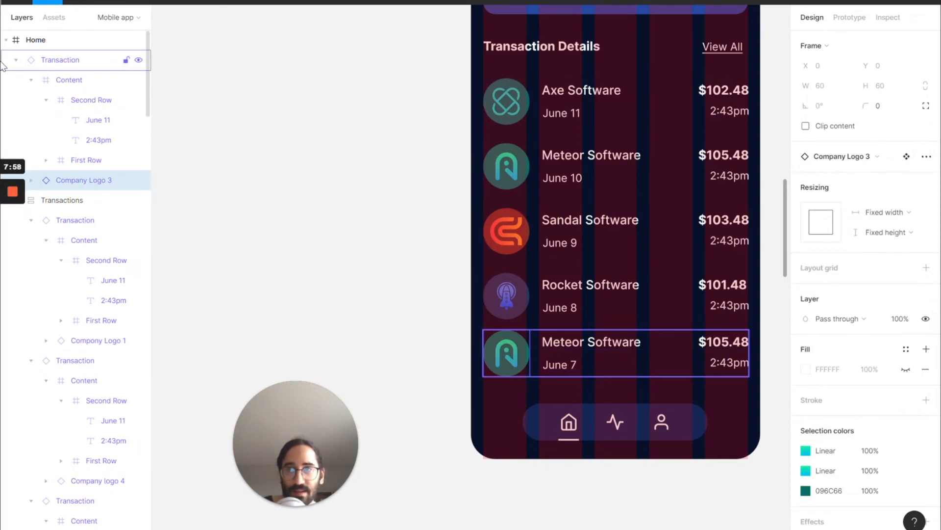
Step: Nest the bottom Meteor Software card inside the Transactions frame as its first layer
{"action": "left_click", "coordinate": [16, 60]}
{"action": "left_click", "coordinate": [42, 60]}
{"action": "left_click_drag", "start_coordinate": [44, 63], "coordinate": [59, 98]}
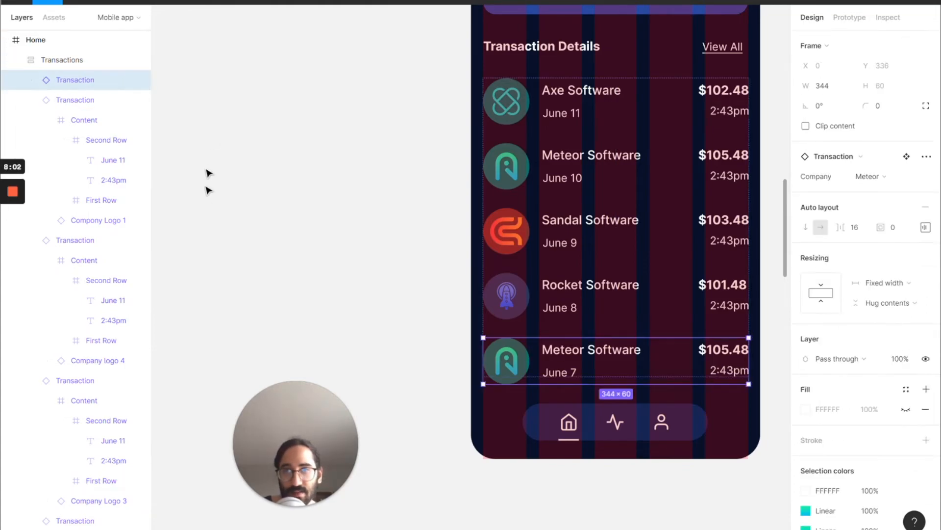
{"action": "left_click", "coordinate": [243, 249]}
{"action": "left_click", "coordinate": [62, 59]}
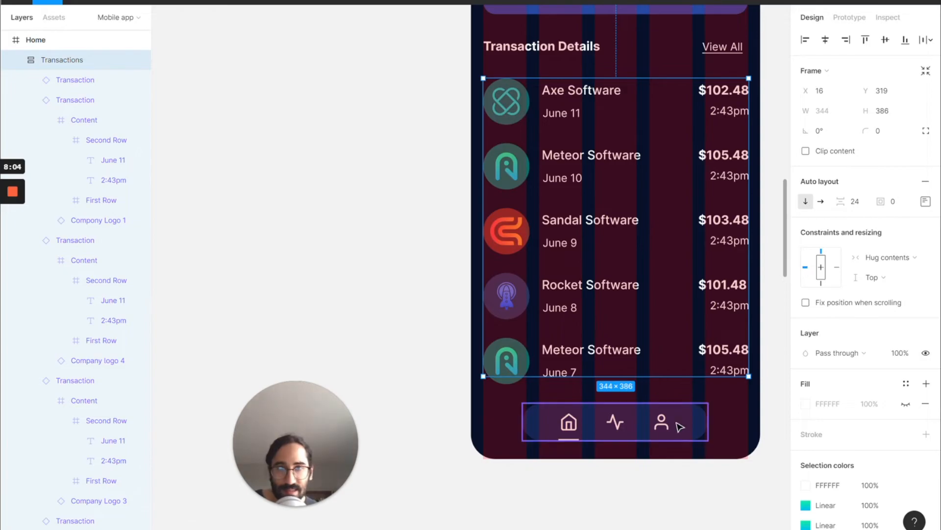
{"action": "left_click", "coordinate": [325, 246]}
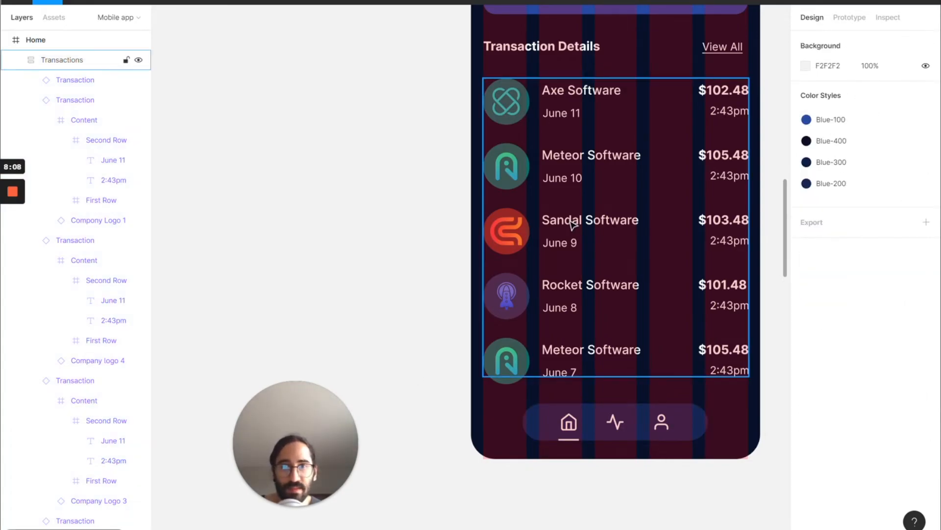
Step: Move the Transactions frame to X 48 and Y 269 on the Home screen
{"action": "scroll", "coordinate": [571, 223], "scroll_direction": "up", "scroll_amount": 2}
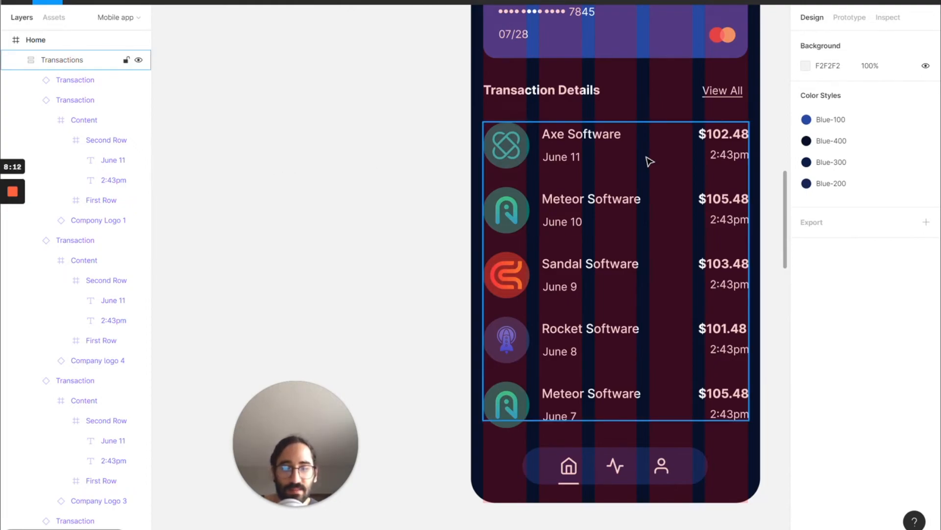
{"action": "left_click", "coordinate": [676, 119]}
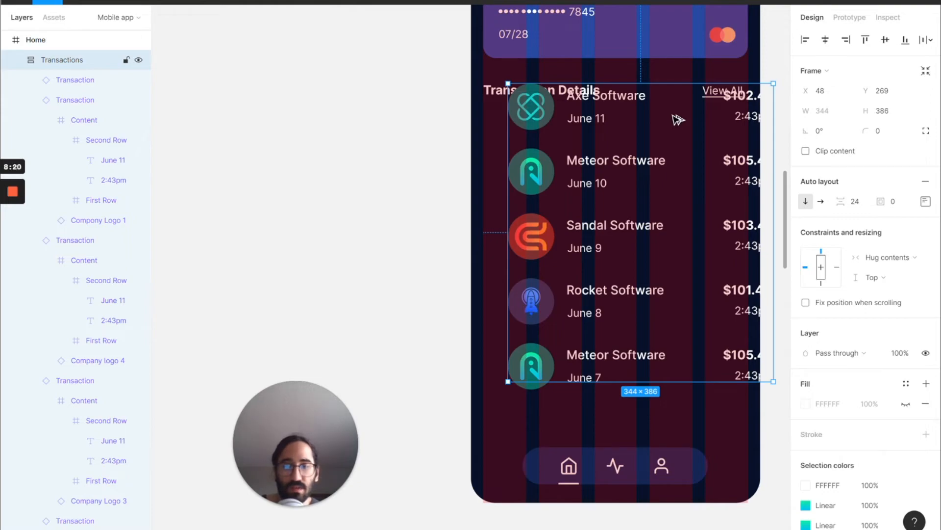
{"action": "key", "text": "alt+shift"}
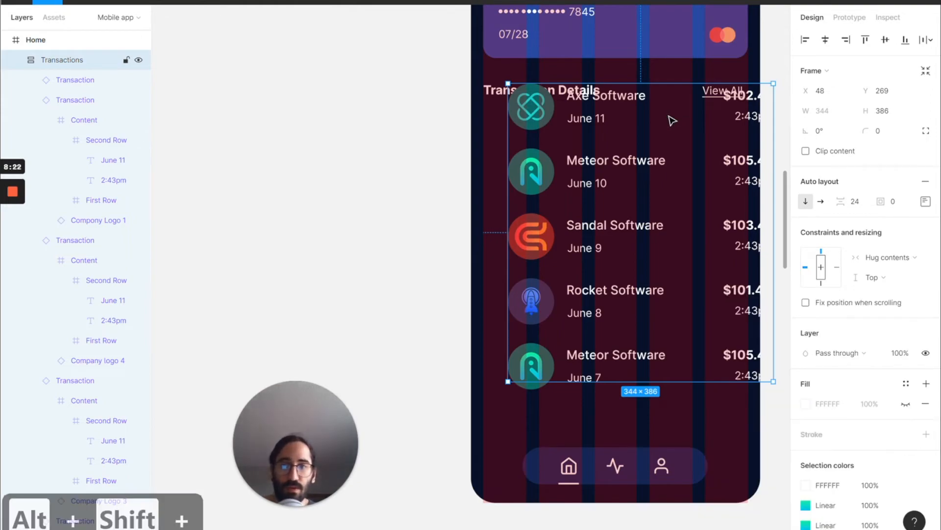
{"action": "left_click", "coordinate": [385, 248]}
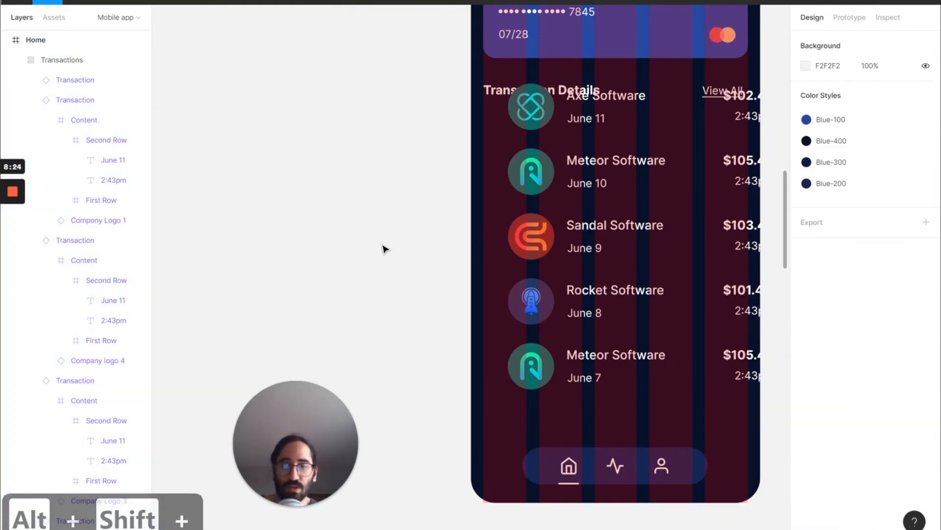
Step: Hide the layout grids and undo the last position changes of the Transactions frame on the Home screen
{"action": "key", "text": "ctrl+shift+4"}
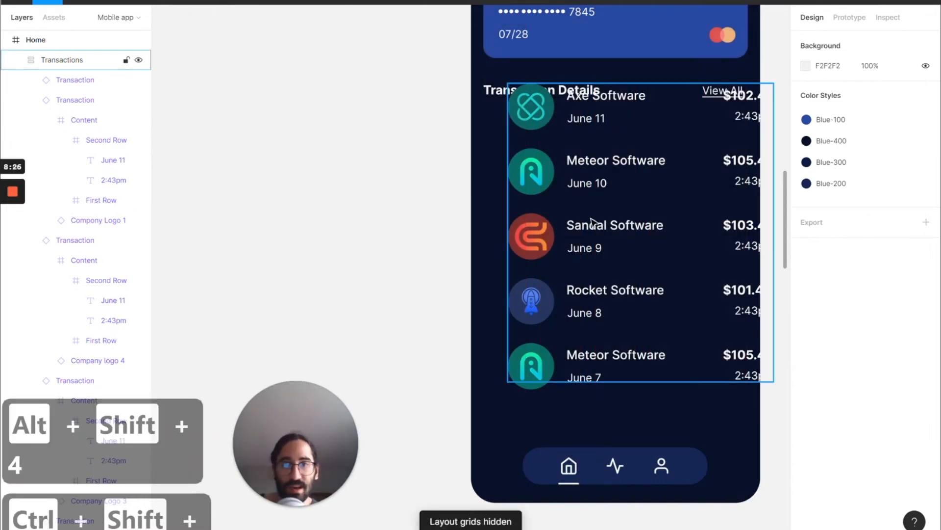
{"action": "scroll", "coordinate": [593, 223], "scroll_direction": "right", "scroll_amount": 2}
{"action": "key", "text": "ctrl+z"}
{"action": "key", "text": "ctrl+z"}
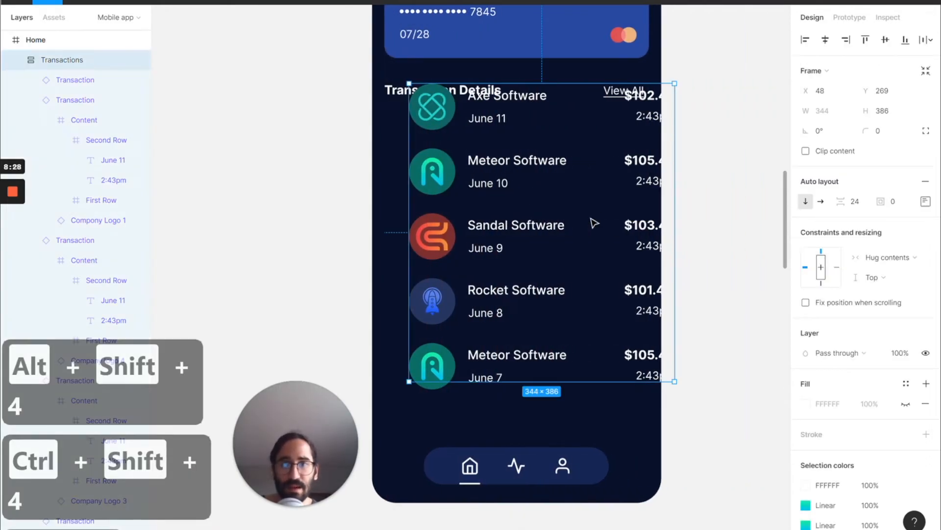
{"action": "scroll", "coordinate": [617, 196], "scroll_direction": "down", "scroll_amount": 3}
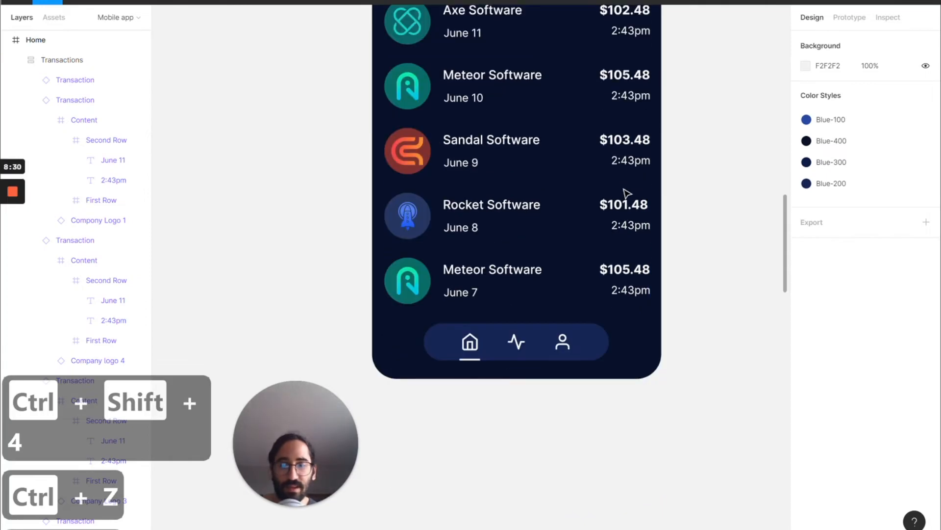
Step: Review the whole Home screen from header to bottom navigation, with the layout grids shown and hidden
{"action": "scroll", "coordinate": [627, 193], "scroll_direction": "up", "scroll_amount": 1}
{"action": "key", "text": "ctrl+shift+4"}
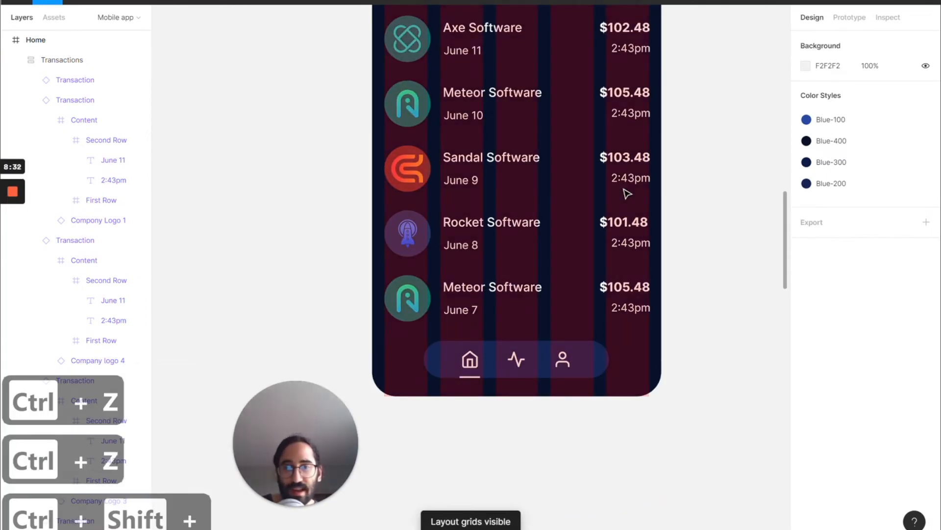
{"action": "key", "text": "ctrl+shift+4"}
{"action": "scroll", "coordinate": [699, 268], "scroll_direction": "down", "scroll_amount": 1}
{"action": "scroll", "coordinate": [699, 269], "scroll_direction": "up", "scroll_amount": 5}
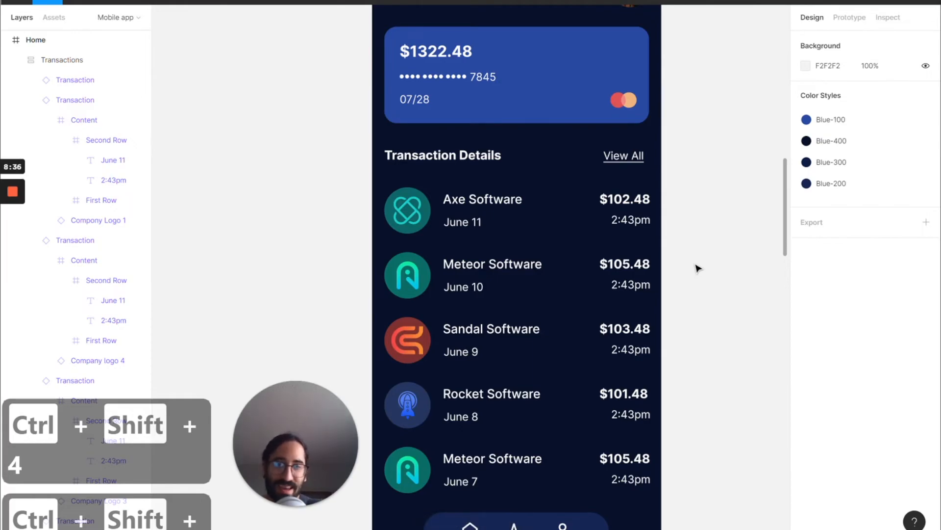
{"action": "scroll", "coordinate": [698, 268], "scroll_direction": "up", "scroll_amount": 3}
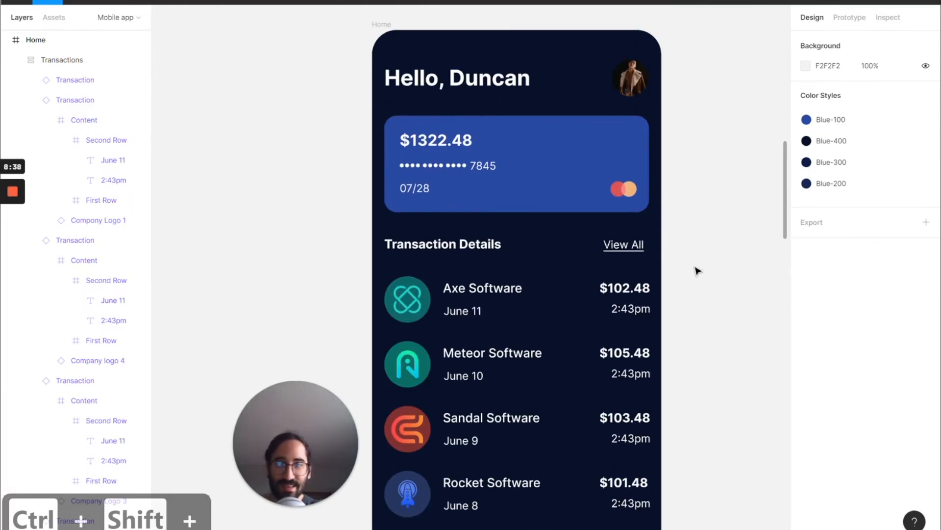
{"action": "scroll", "coordinate": [699, 271], "scroll_direction": "down", "scroll_amount": 3}
{"action": "scroll", "coordinate": [698, 271], "scroll_direction": "up", "scroll_amount": 1}
Step: Check the spacing between the credit card, Transaction Subheader, Transactions list and Bottom Nav against the layout grids
{"action": "left_click", "coordinate": [502, 164]}
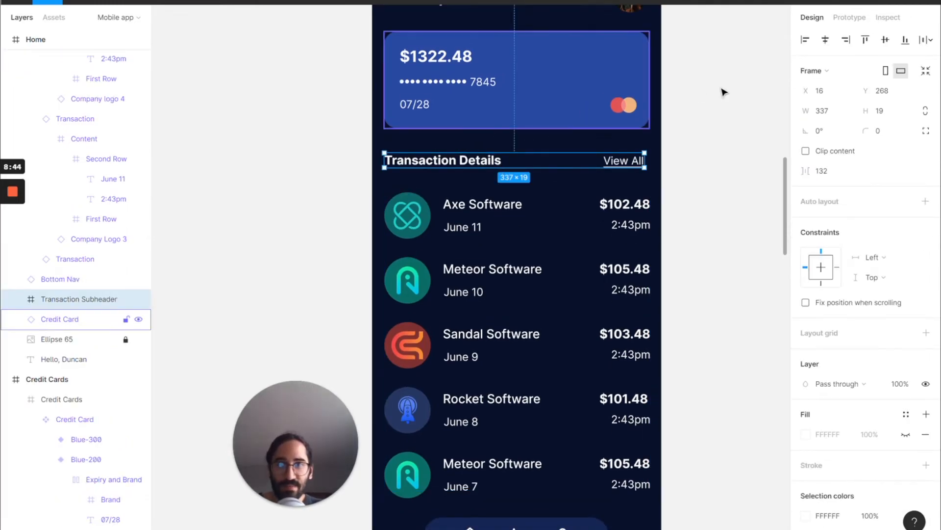
{"action": "left_click", "coordinate": [463, 208]}
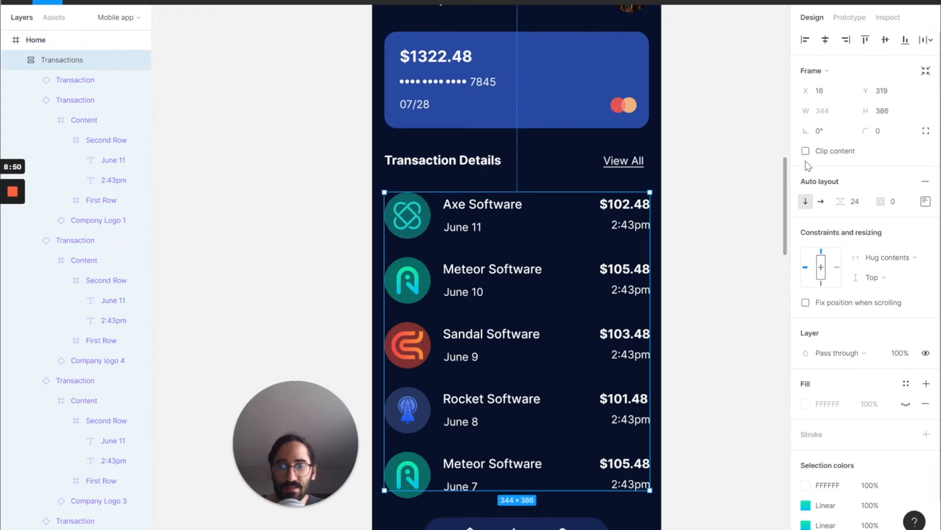
{"action": "key", "text": "ctrl+shift+4"}
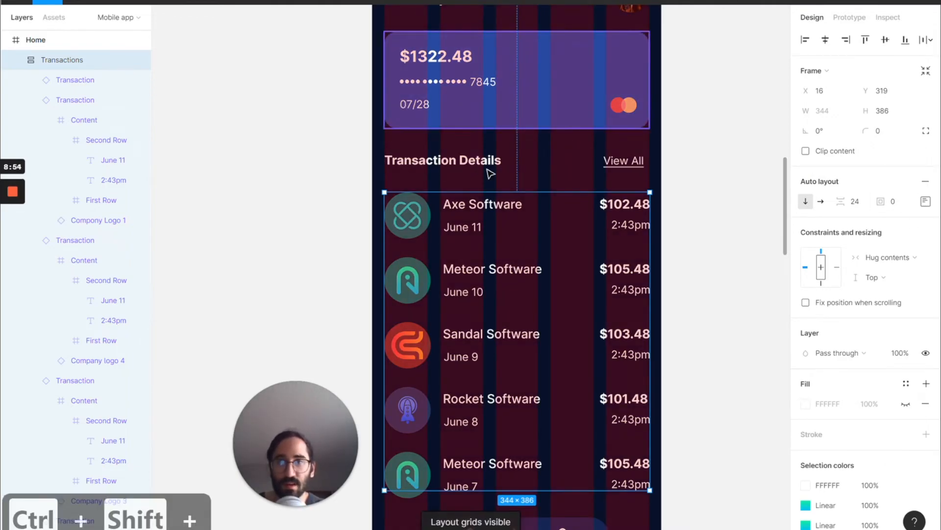
{"action": "scroll", "coordinate": [499, 208], "scroll_direction": "down", "scroll_amount": 2}
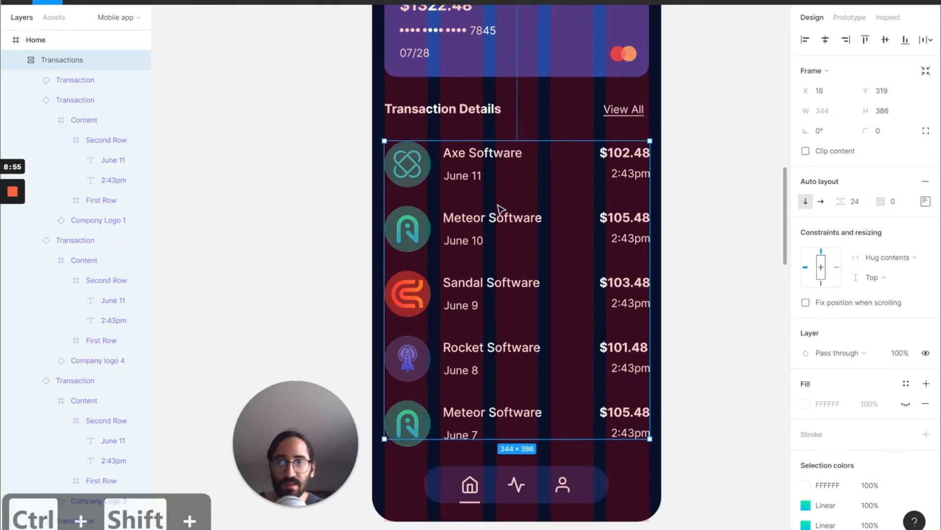
{"action": "left_click", "coordinate": [522, 485]}
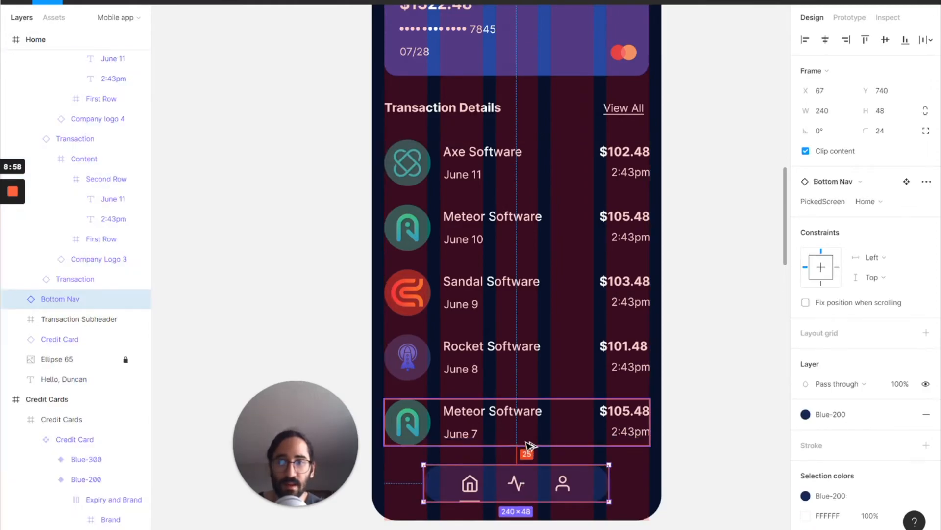
{"action": "left_click", "coordinate": [714, 479]}
{"action": "scroll", "coordinate": [716, 480], "scroll_direction": "up", "scroll_amount": 3}
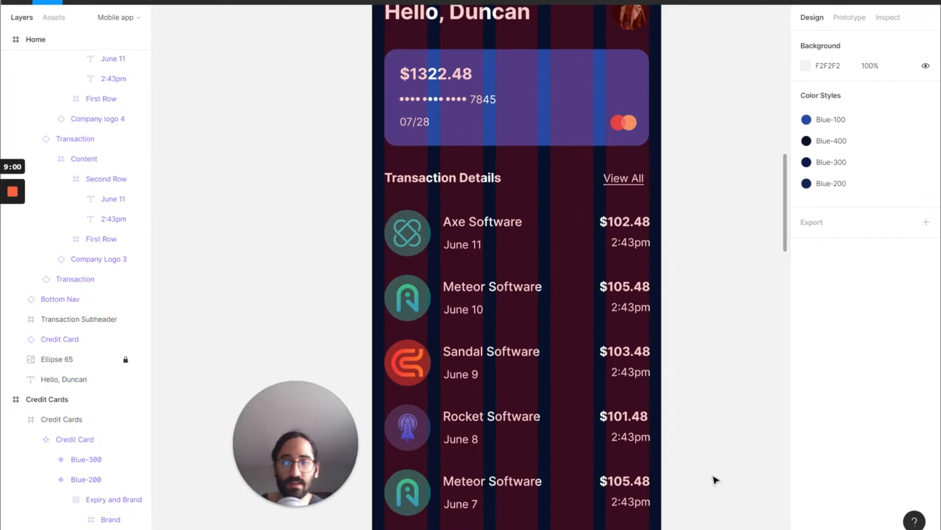
{"action": "key", "text": "ctrl+shift+4"}
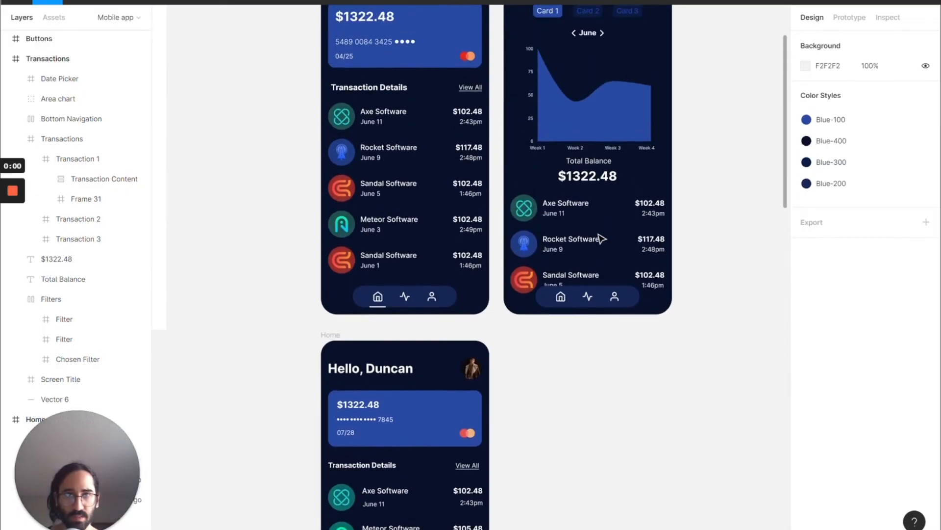
Step: Examine the reference Transactions screen: its card filters, month picker, area chart, total balance and transaction list
{"action": "left_click", "coordinate": [545, 93]}
{"action": "double_click", "coordinate": [545, 93]}
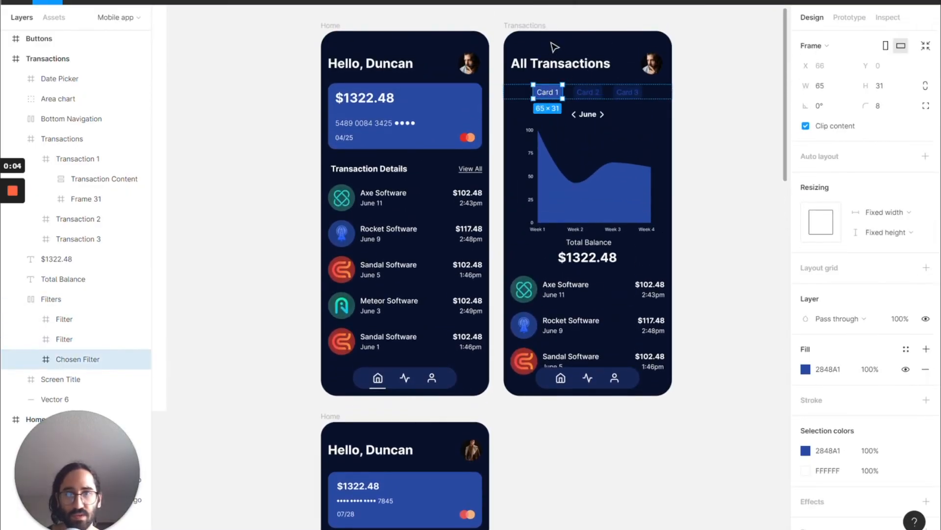
{"action": "left_click", "coordinate": [524, 25]}
{"action": "scroll", "coordinate": [593, 105], "scroll_direction": "up", "scroll_amount": 5}
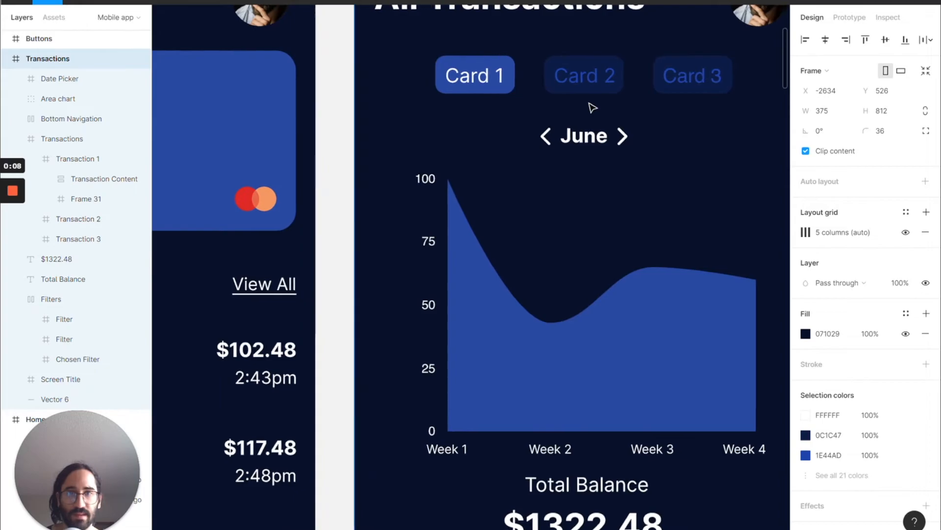
{"action": "scroll", "coordinate": [539, 248], "scroll_direction": "down", "scroll_amount": 5}
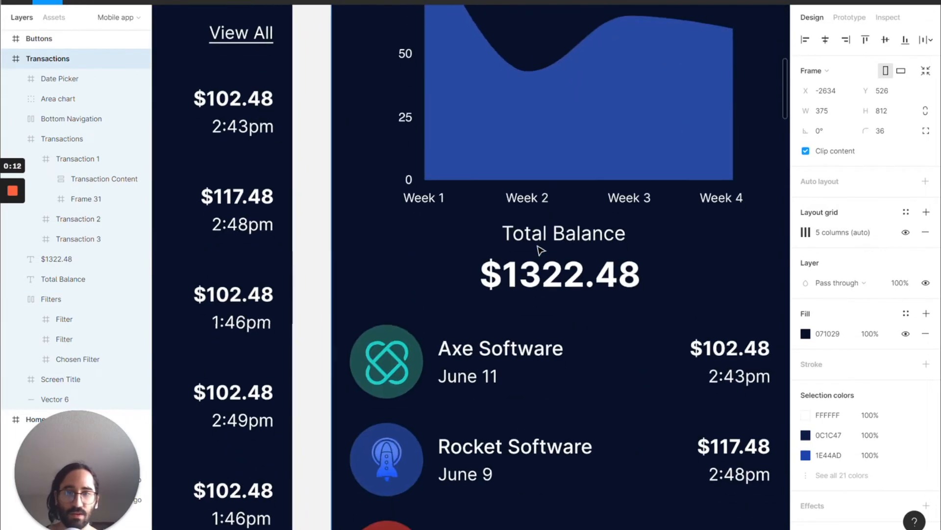
{"action": "scroll", "coordinate": [541, 250], "scroll_direction": "up", "scroll_amount": 6}
{"action": "scroll", "coordinate": [539, 249], "scroll_direction": "up", "scroll_amount": 2}
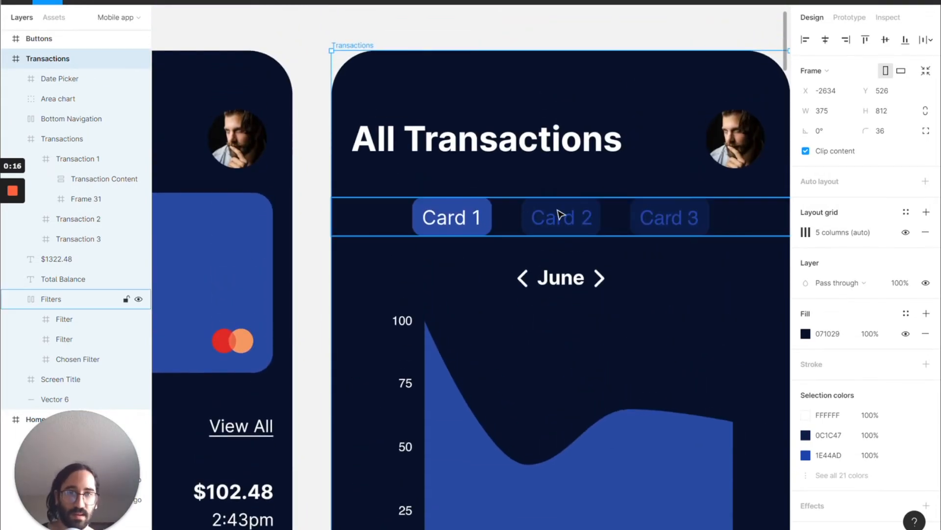
{"action": "key", "text": "shift+1"}
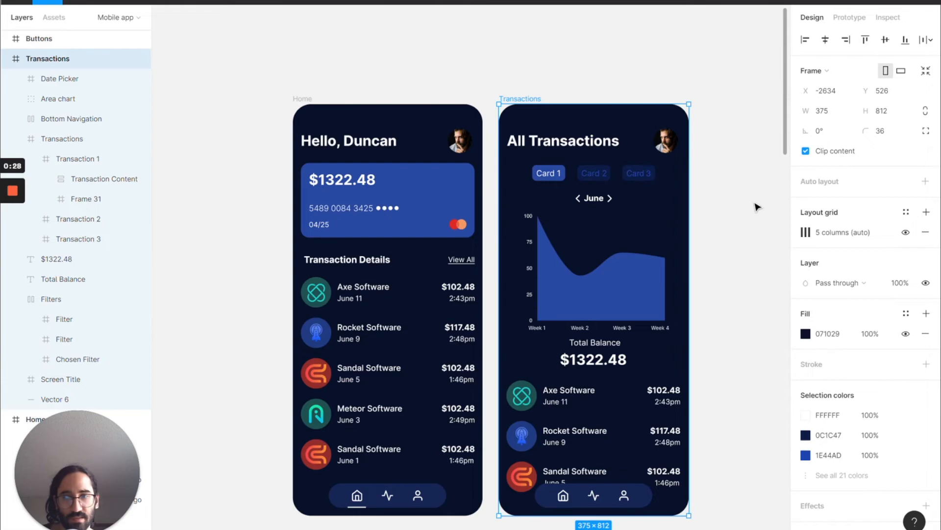
Step: Draw a frame about 546 × 517 below the Transaction Card frame and name it Filters
{"action": "scroll", "coordinate": [757, 207], "scroll_direction": "right", "scroll_amount": 8}
{"action": "scroll", "coordinate": [756, 206], "scroll_direction": "down", "scroll_amount": 3}
{"action": "scroll", "coordinate": [752, 207], "scroll_direction": "down", "scroll_amount": 5}
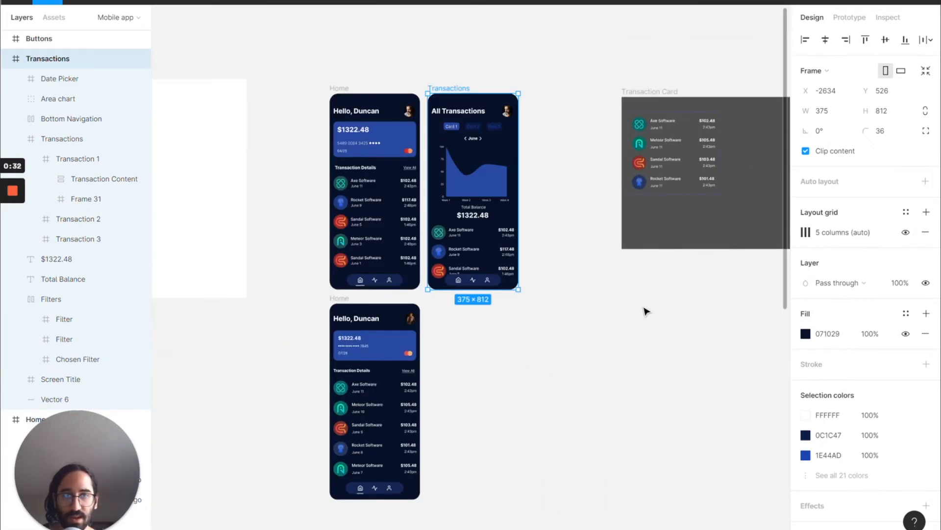
{"action": "key", "text": "f"}
{"action": "left_click", "coordinate": [630, 293]}
{"action": "left_click", "coordinate": [642, 298]}
{"action": "left_click_drag", "start_coordinate": [655, 317], "coordinate": [762, 419]}
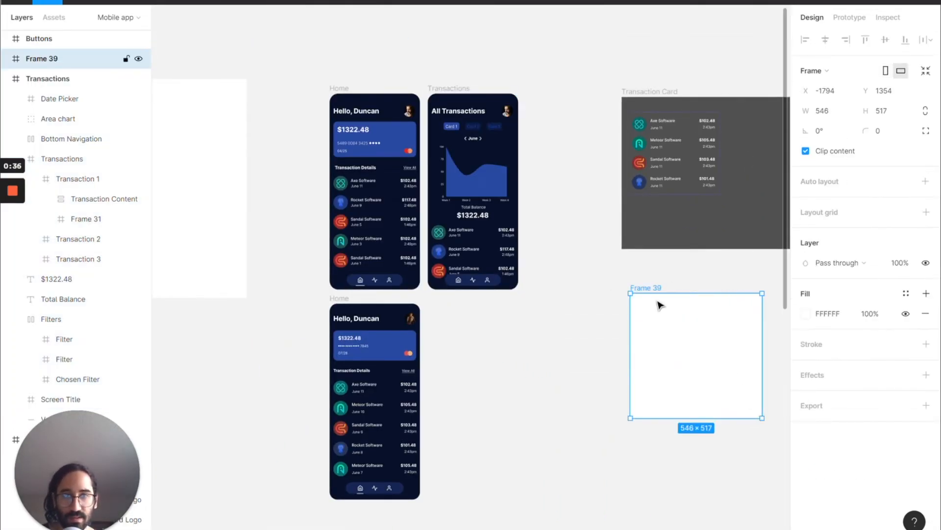
{"action": "type", "text": "Car"}
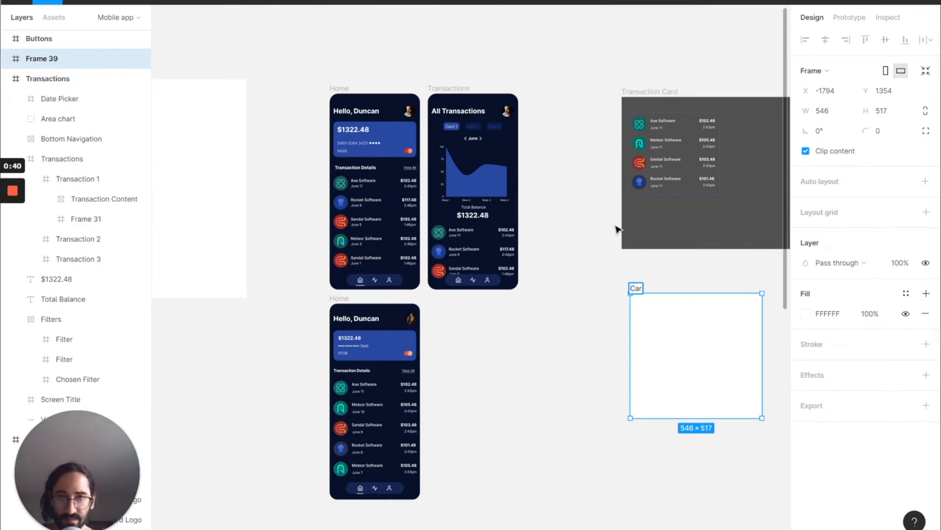
{"action": "key", "text": "BackSpace"}
{"action": "type", "text": "Filters"}
{"action": "key", "text": "Return"}
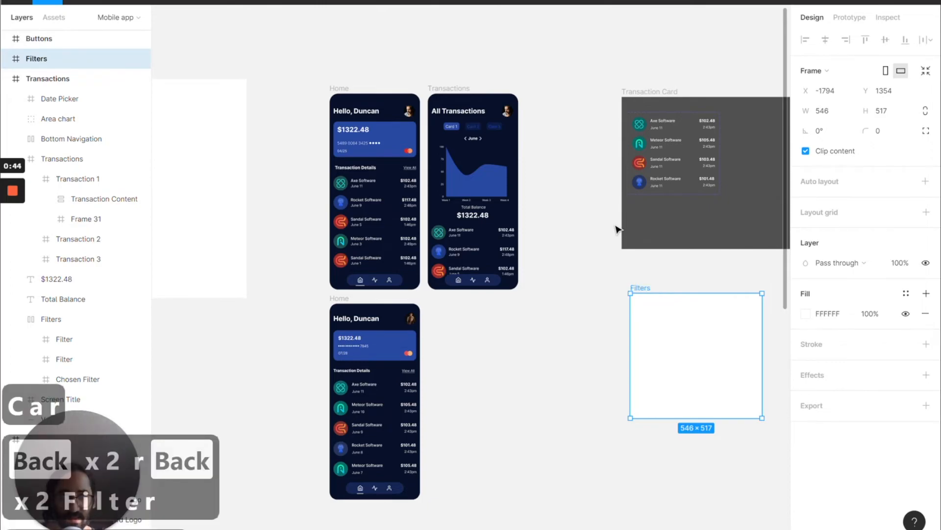
Step: Fill the Filters frame with the dark grey 505050 sampled from the Transaction Card frame
{"action": "scroll", "coordinate": [658, 323], "scroll_direction": "up", "scroll_amount": 3}
{"action": "key", "text": "i"}
{"action": "left_click", "coordinate": [630, 170]}
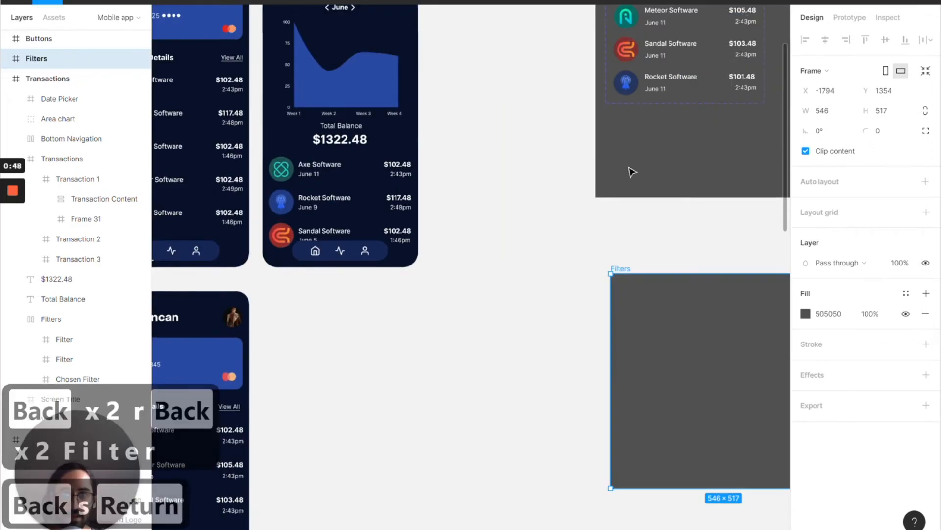
Step: Draw a small frame about 50 × 34 inside the upper-left area of the Filters frame
{"action": "left_click_drag", "start_coordinate": [666, 292], "coordinate": [637, 330]}
{"action": "scroll", "coordinate": [639, 334], "scroll_direction": "down", "scroll_amount": 2}
{"action": "key", "text": "f"}
{"action": "left_click_drag", "start_coordinate": [590, 312], "coordinate": [613, 325]}
{"action": "scroll", "coordinate": [613, 316], "scroll_direction": "up", "scroll_amount": 5}
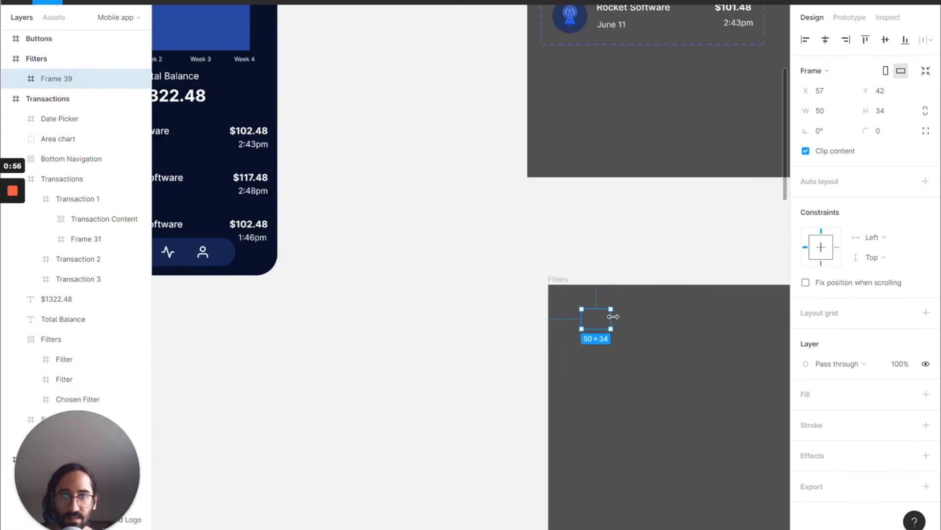
Step: Add the text "Card 1" inside the small frame and enlarge that frame to about 68 × 47 around it
{"action": "key", "text": "t"}
{"action": "left_click", "coordinate": [571, 315]}
{"action": "type", "text": "Card 1"}
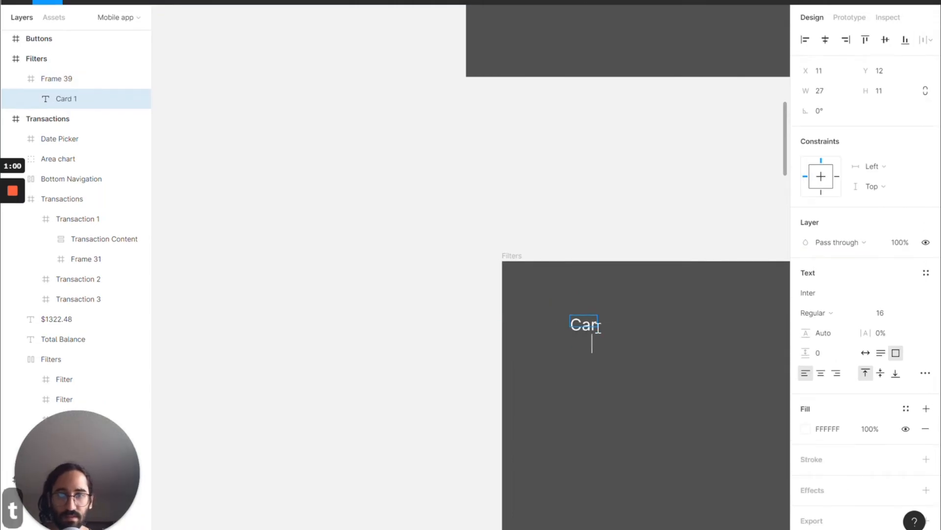
{"action": "key", "text": "Escape"}
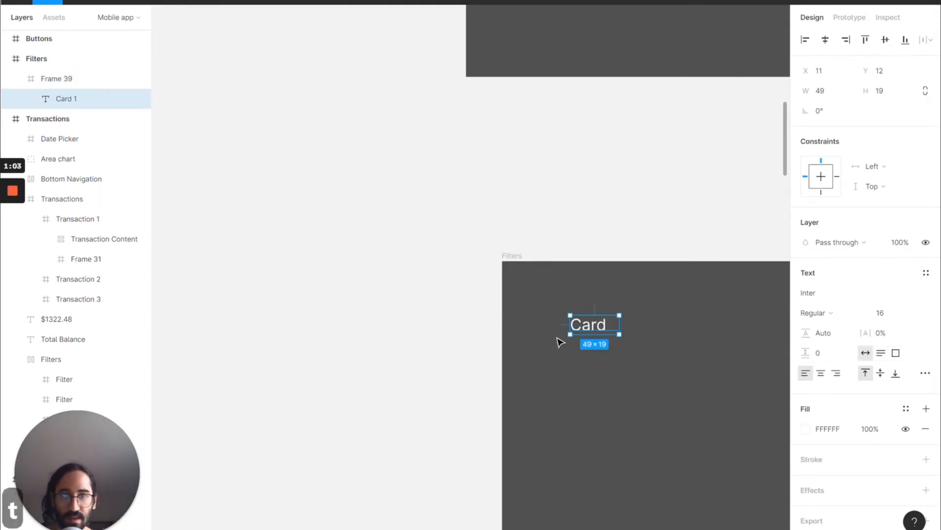
{"action": "left_click", "coordinate": [78, 81]}
{"action": "left_click_drag", "start_coordinate": [609, 314], "coordinate": [592, 349]}
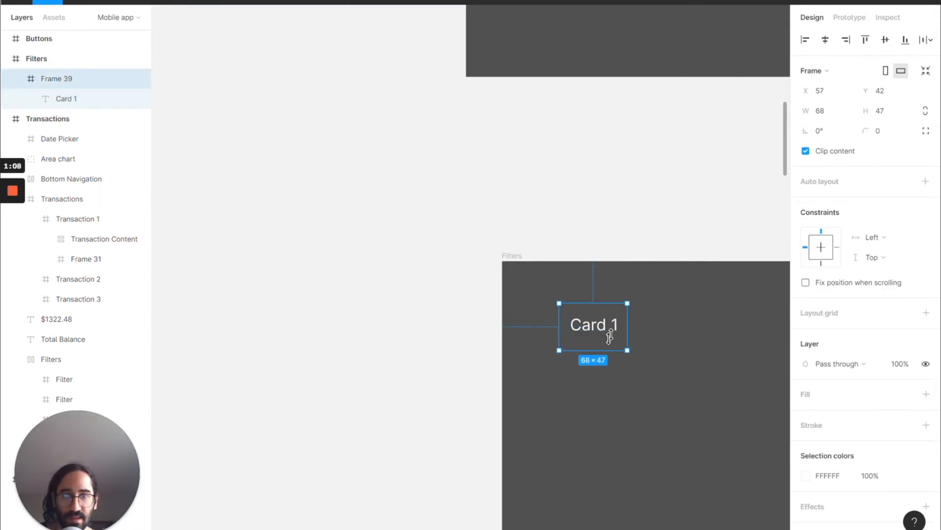
Step: Add auto layout to the Card 1 frame and set its top and bottom padding to 8
{"action": "left_click", "coordinate": [925, 182]}
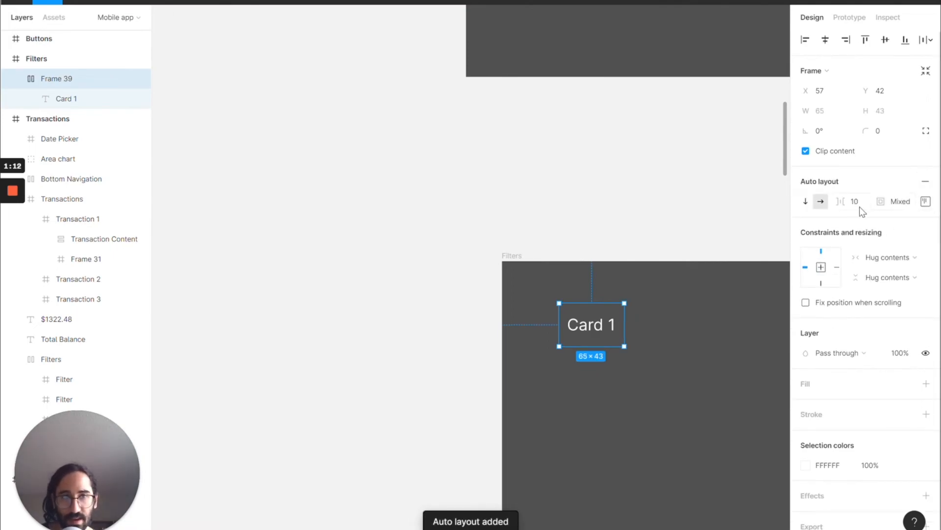
{"action": "left_click", "coordinate": [925, 203]}
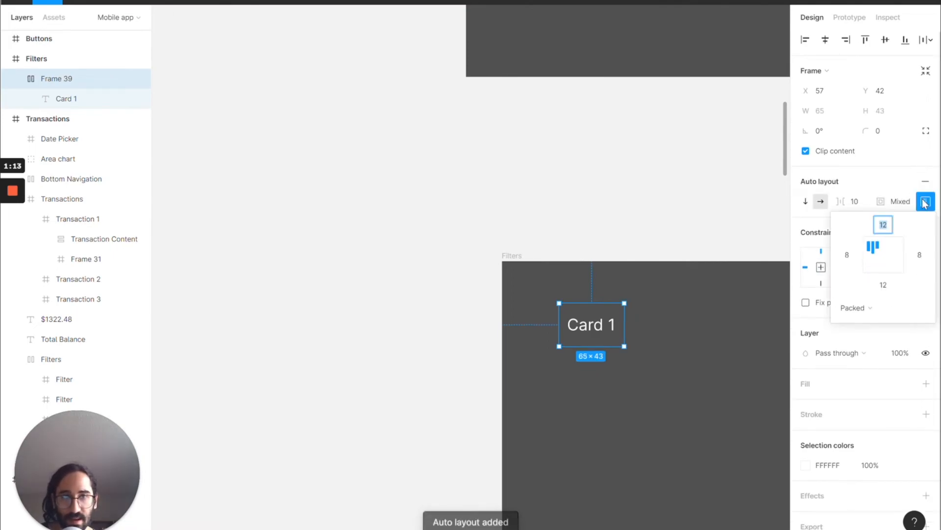
{"action": "left_click", "coordinate": [889, 229]}
{"action": "type", "text": "8"}
{"action": "key", "text": "Return"}
{"action": "type", "text": "8"}
{"action": "key", "text": "Return"}
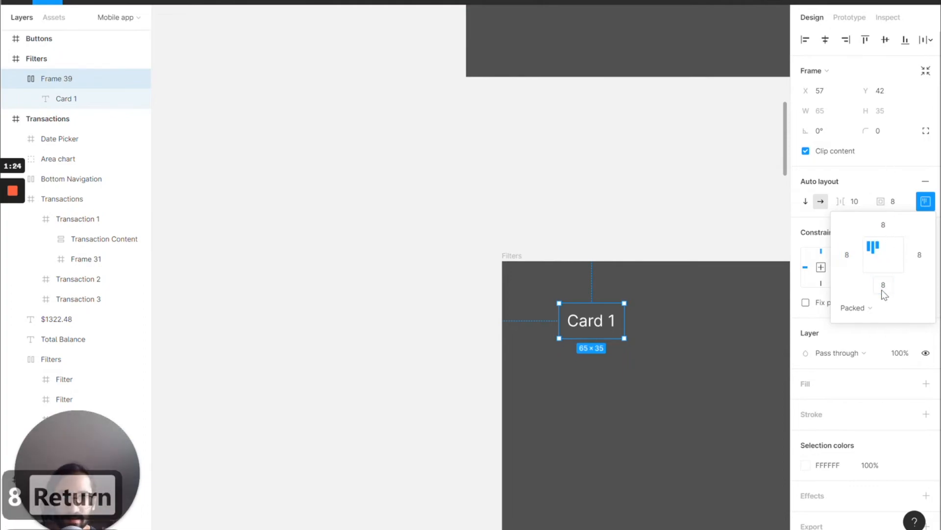
Step: Give the Card 1 frame a corner radius of 18 and a fill using the Blue-100 color style
{"action": "left_click", "coordinate": [878, 132]}
{"action": "type", "text": "18"}
{"action": "key", "text": "Return"}
{"action": "left_click", "coordinate": [926, 383]}
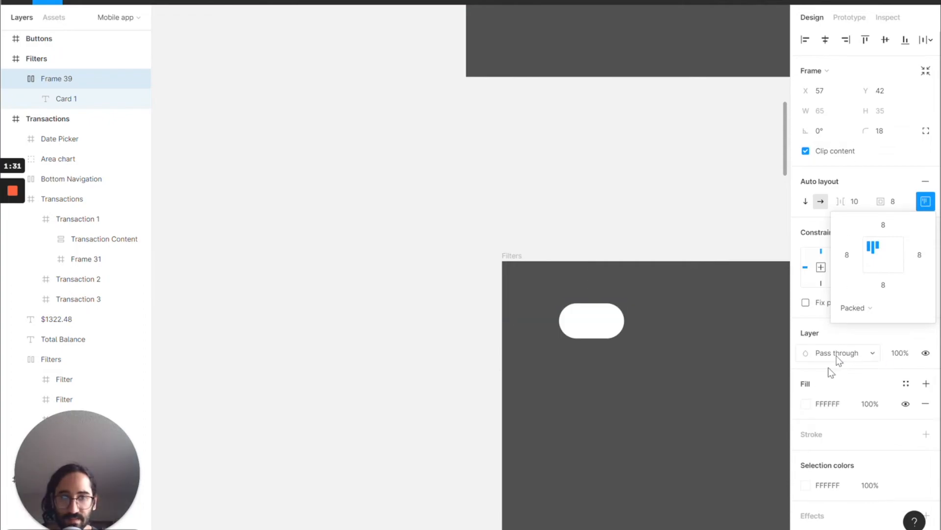
{"action": "left_click", "coordinate": [904, 384]}
{"action": "left_click", "coordinate": [816, 455]}
{"action": "key", "text": "Escape"}
{"action": "left_click", "coordinate": [589, 318]}
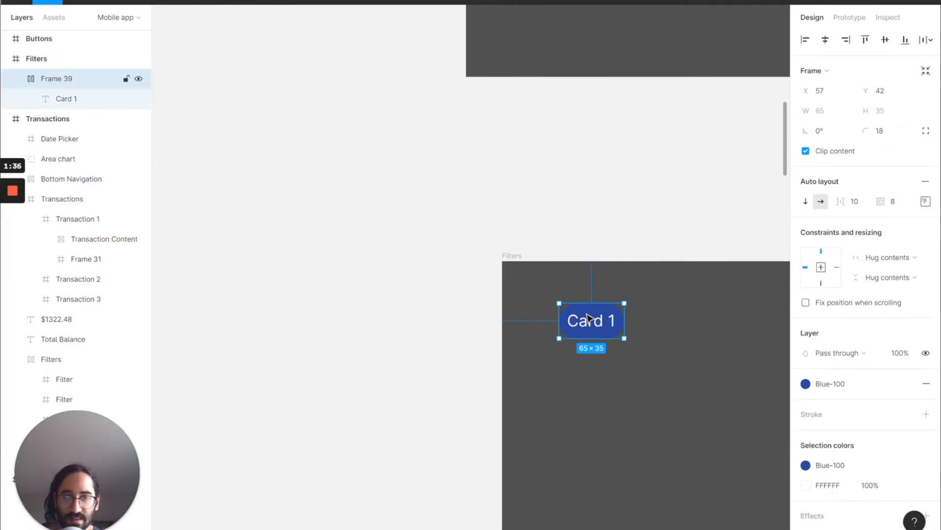
Step: Set the Card 1 frame's left and right padding to 16
{"action": "left_click", "coordinate": [918, 206]}
{"action": "type", "text": "16"}
{"action": "key", "text": "Return"}
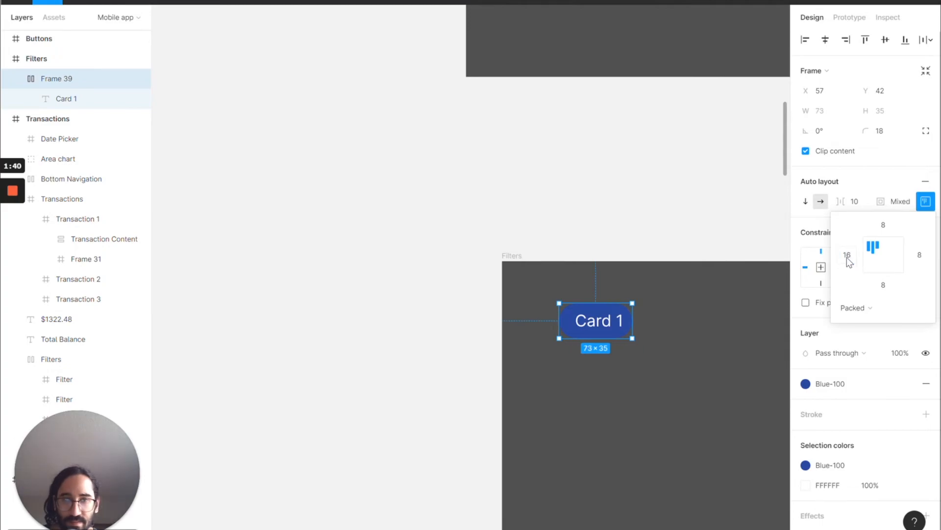
{"action": "left_click", "coordinate": [925, 255]}
{"action": "type", "text": "16"}
{"action": "key", "text": "Return"}
{"action": "left_click", "coordinate": [690, 379]}
{"action": "scroll", "coordinate": [689, 380], "scroll_direction": "up", "scroll_amount": 1}
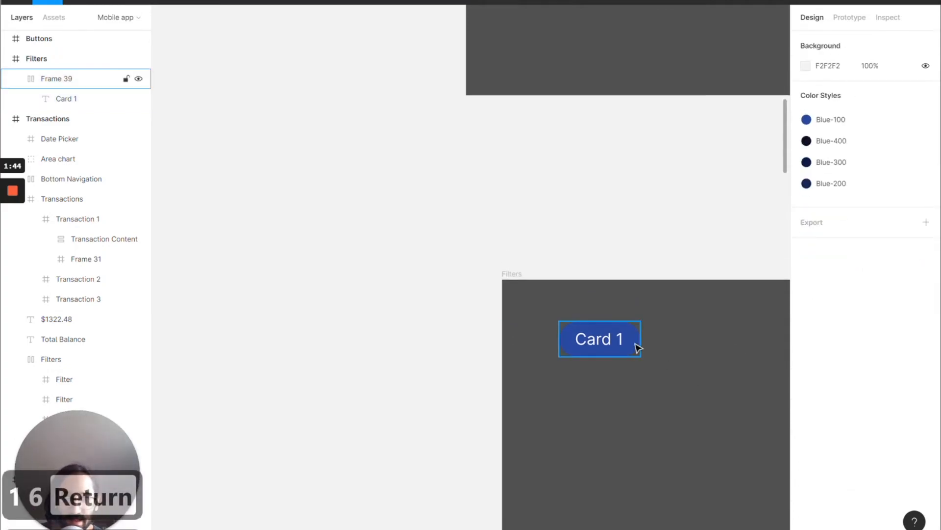
Step: Turn the blue Card 1 frame into a component and rename it Filter
{"action": "left_click", "coordinate": [617, 339]}
{"action": "left_click", "coordinate": [599, 368]}
{"action": "left_click", "coordinate": [580, 346]}
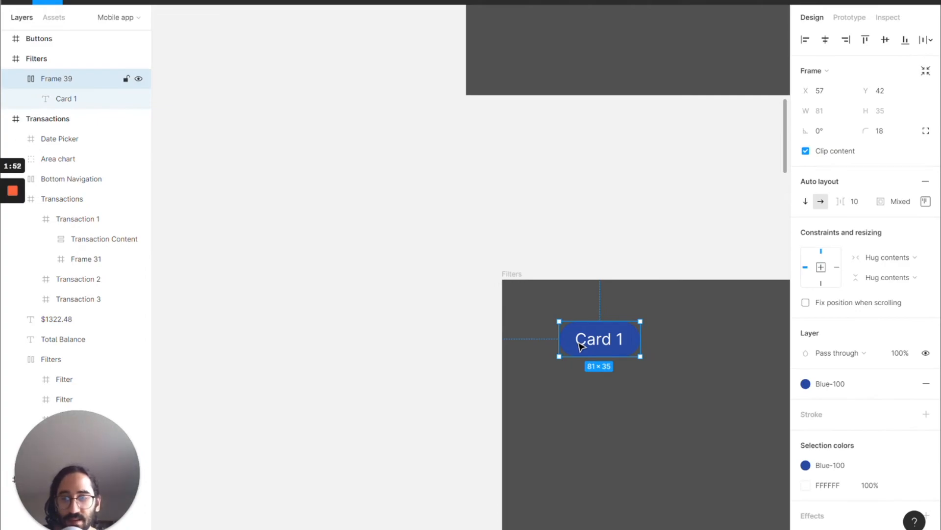
{"action": "key", "text": "ctrl+alt+k"}
{"action": "double_click", "coordinate": [55, 79]}
{"action": "type", "text": "Fi"}
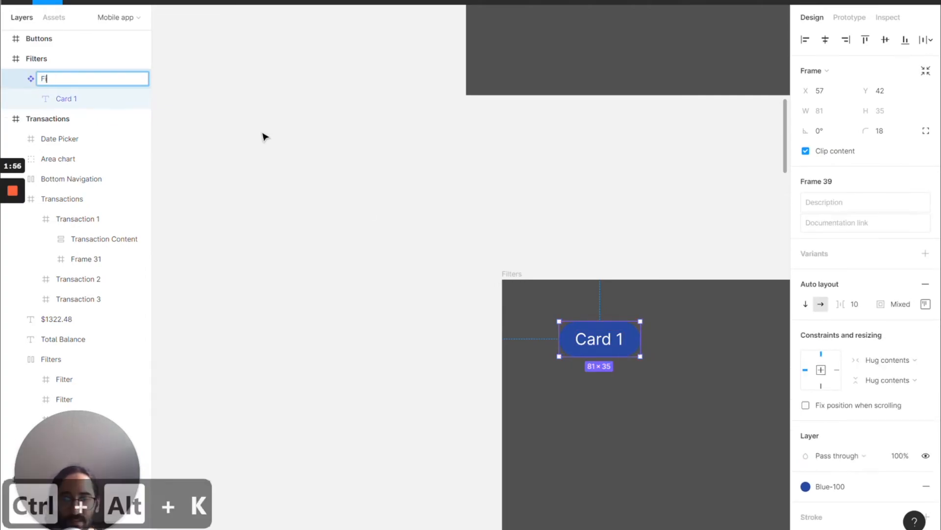
{"action": "type", "text": "lter"}
{"action": "key", "text": "Return"}
Step: Add a second variant to the Filter component and delete the surplus third one
{"action": "left_click", "coordinate": [925, 253]}
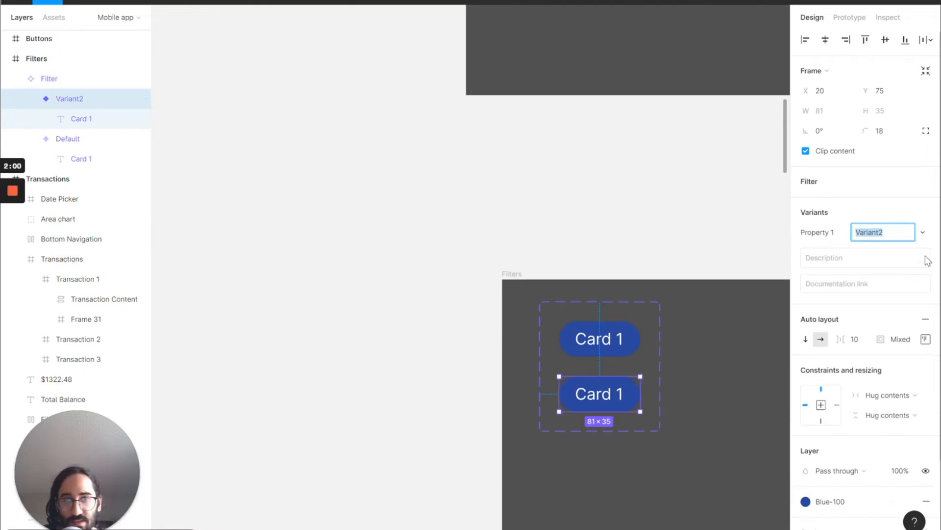
{"action": "left_click", "coordinate": [651, 420]}
{"action": "left_click", "coordinate": [629, 341]}
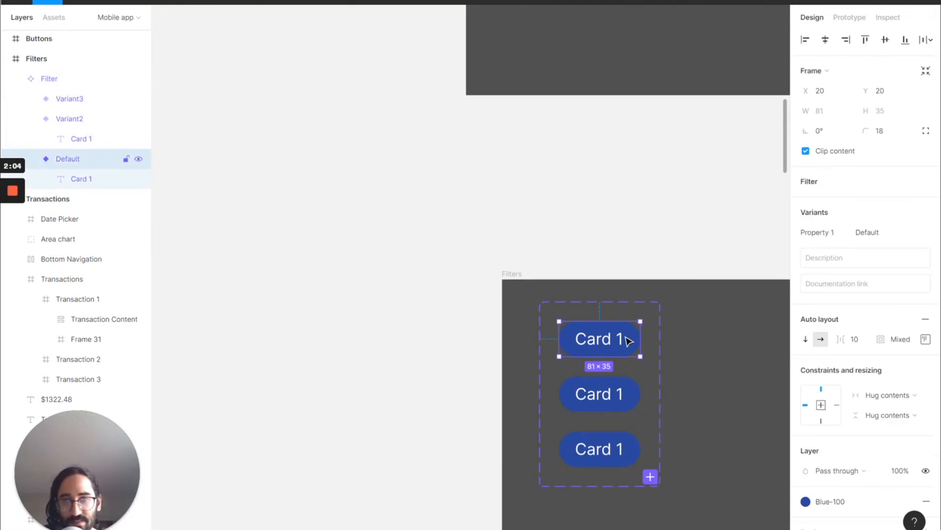
{"action": "left_click", "coordinate": [607, 447]}
{"action": "key", "text": "Delete"}
{"action": "left_click", "coordinate": [607, 392]}
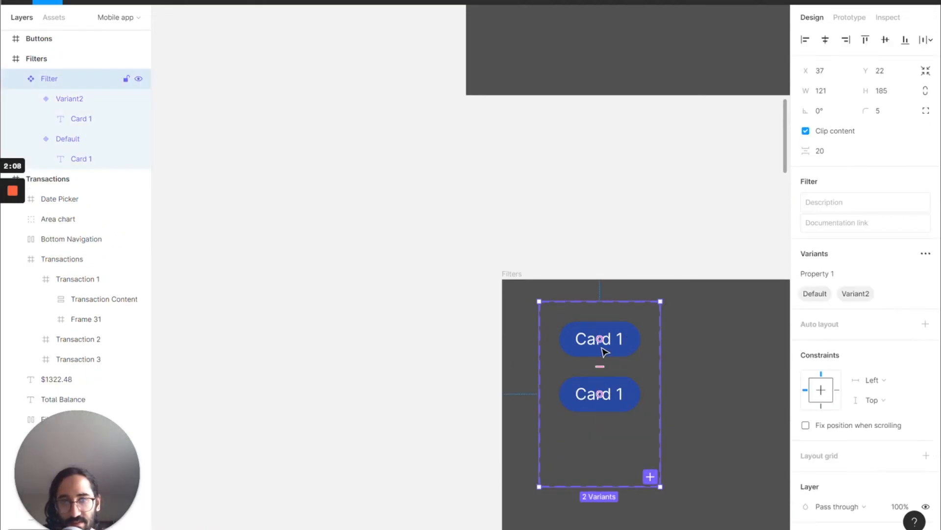
{"action": "left_click", "coordinate": [584, 332]}
Step: Give the second Filter variant a fill using the Blue-300 color style
{"action": "left_click", "coordinate": [610, 393]}
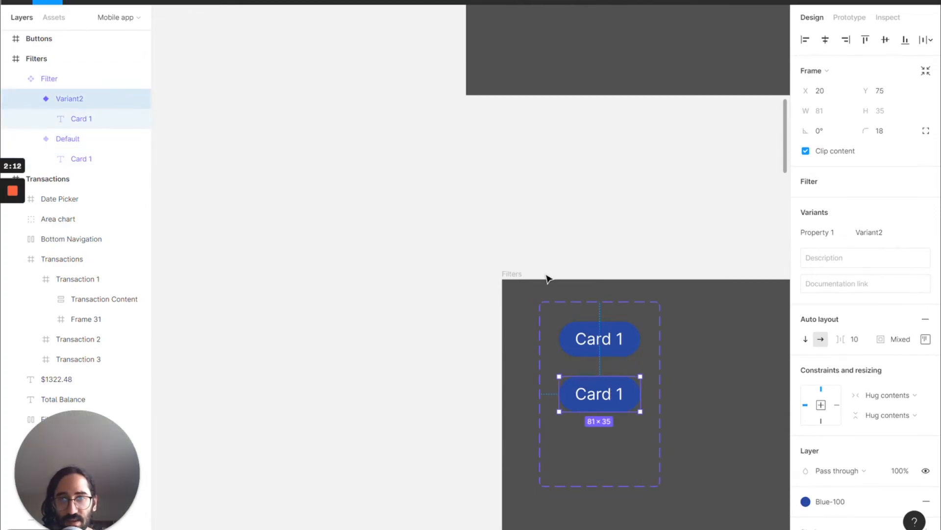
{"action": "left_click", "coordinate": [805, 501]}
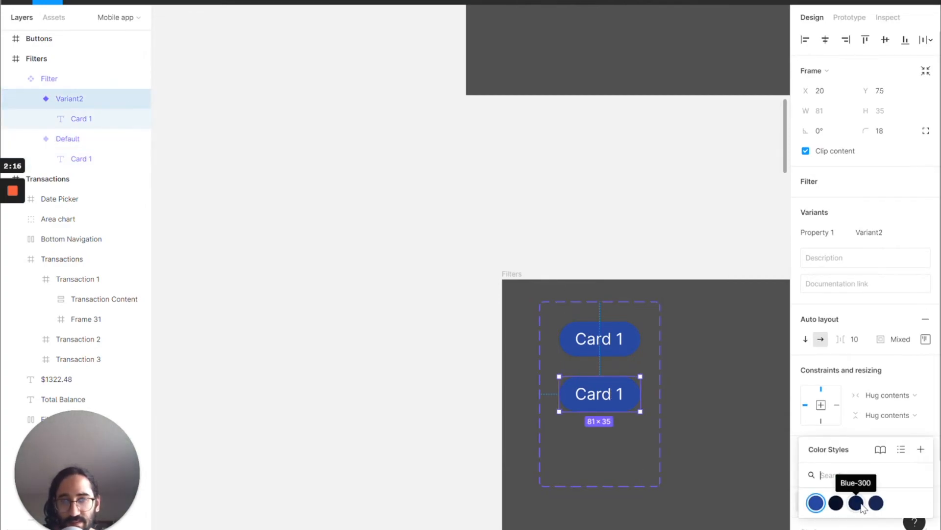
{"action": "left_click", "coordinate": [857, 502]}
Step: Color the Card 1 text in the second Filter variant with the Blue-100 style
{"action": "double_click", "coordinate": [588, 388]}
{"action": "left_click", "coordinate": [906, 382]}
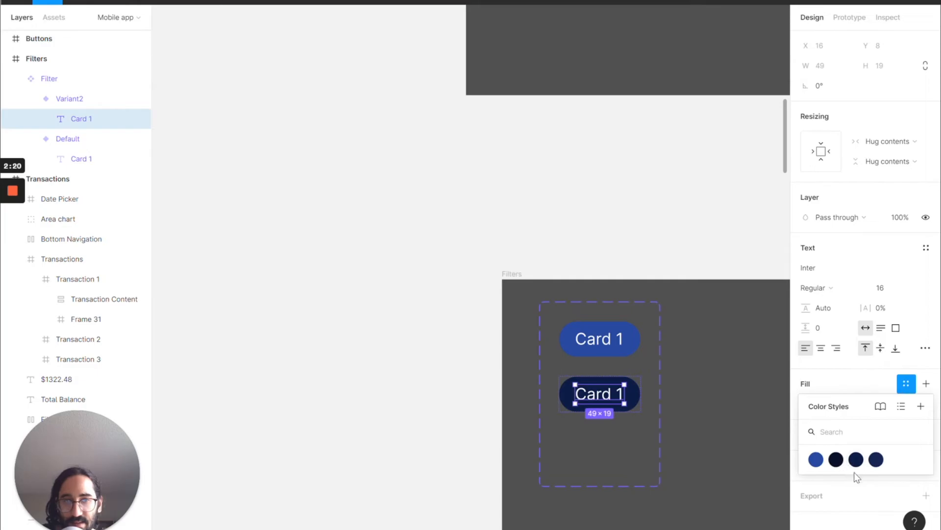
{"action": "left_click", "coordinate": [857, 458]}
{"action": "left_click", "coordinate": [805, 383]}
{"action": "left_click", "coordinate": [814, 458]}
{"action": "left_click", "coordinate": [773, 449]}
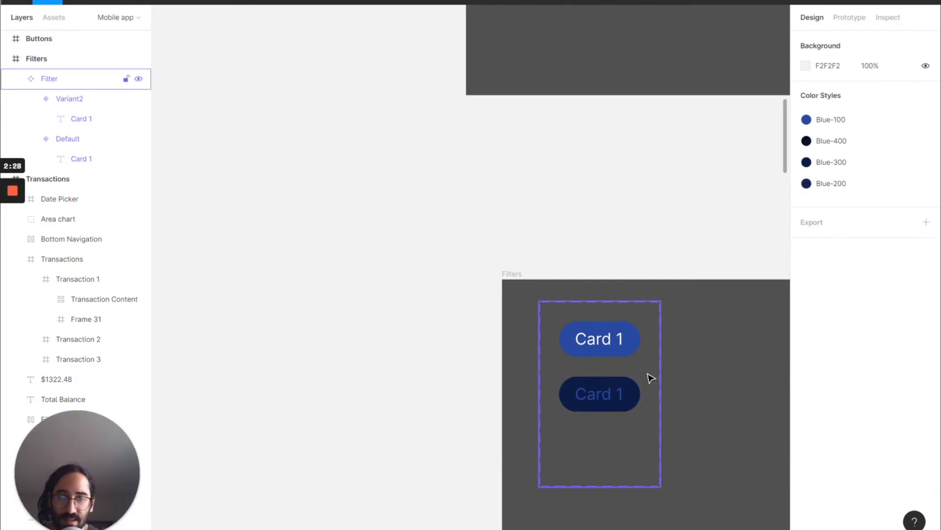
Step: Check the Card 2 filter on the reference All Transactions screen and fill the second Filter variant with the Blue-200 style
{"action": "scroll", "coordinate": [649, 375], "scroll_direction": "up", "scroll_amount": 15}
{"action": "scroll", "coordinate": [649, 375], "scroll_direction": "left", "scroll_amount": 15}
{"action": "left_click", "coordinate": [705, 367]}
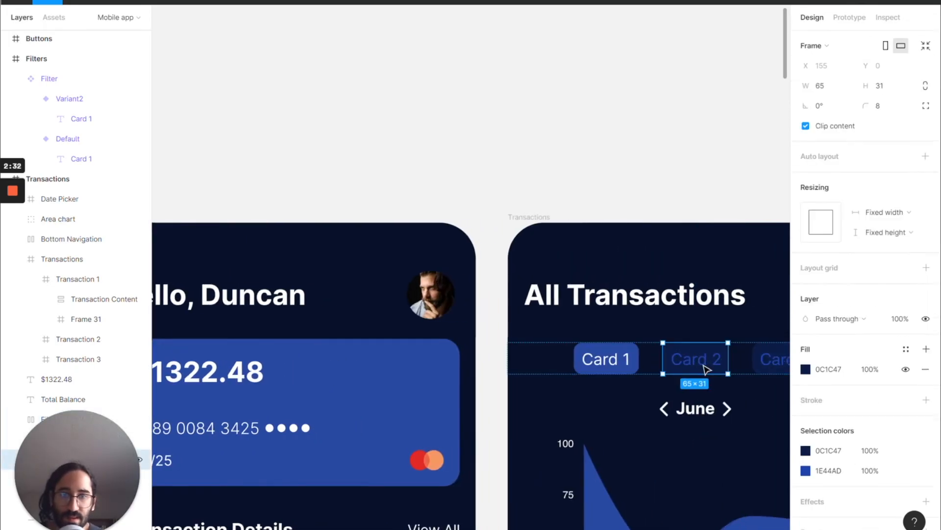
{"action": "scroll", "coordinate": [711, 387], "scroll_direction": "right", "scroll_amount": 5}
{"action": "scroll", "coordinate": [711, 387], "scroll_direction": "down", "scroll_amount": 10}
{"action": "scroll", "coordinate": [712, 388], "scroll_direction": "down", "scroll_amount": 3}
{"action": "scroll", "coordinate": [712, 387], "scroll_direction": "right", "scroll_amount": 2}
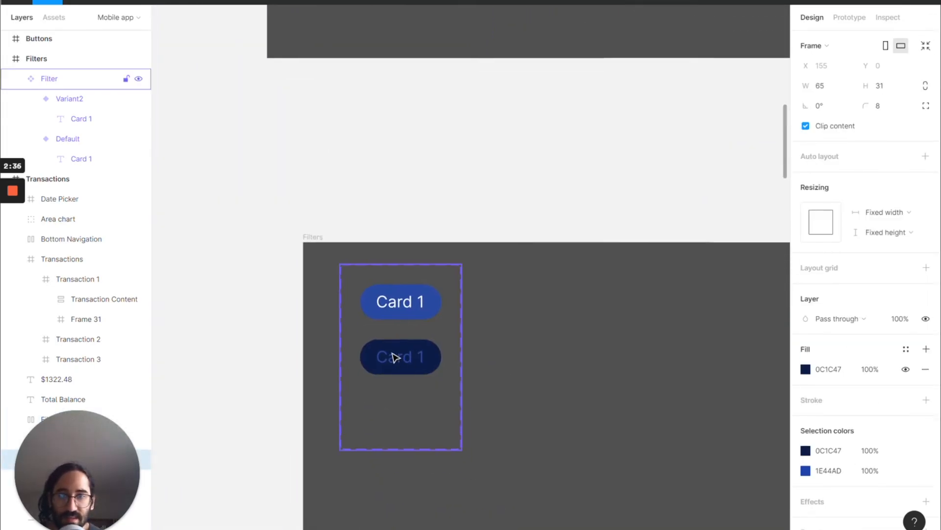
{"action": "left_click", "coordinate": [395, 357]}
{"action": "left_click", "coordinate": [851, 501]}
{"action": "left_click", "coordinate": [876, 502]}
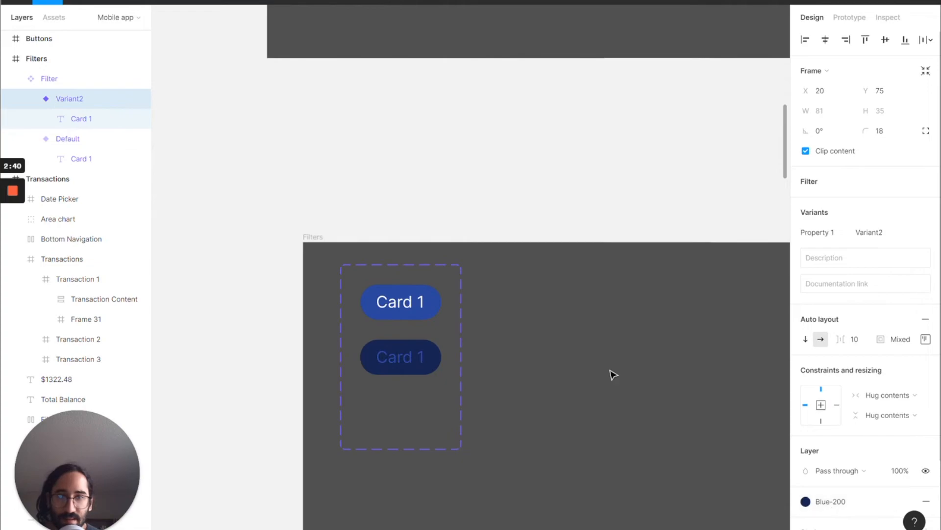
{"action": "left_click", "coordinate": [731, 406]}
{"action": "double_click", "coordinate": [397, 366]}
{"action": "left_click", "coordinate": [715, 424]}
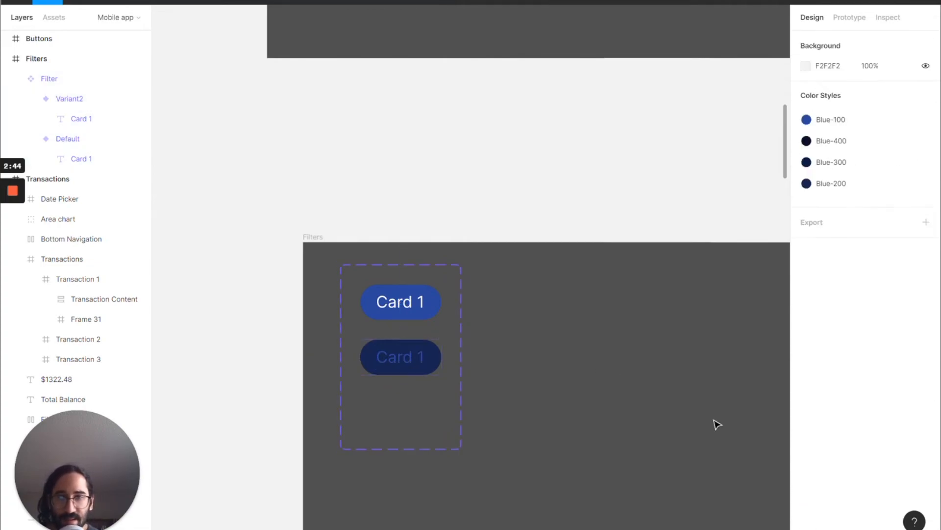
{"action": "left_click", "coordinate": [377, 307]}
{"action": "left_click_drag", "start_coordinate": [378, 308], "coordinate": [868, 269]}
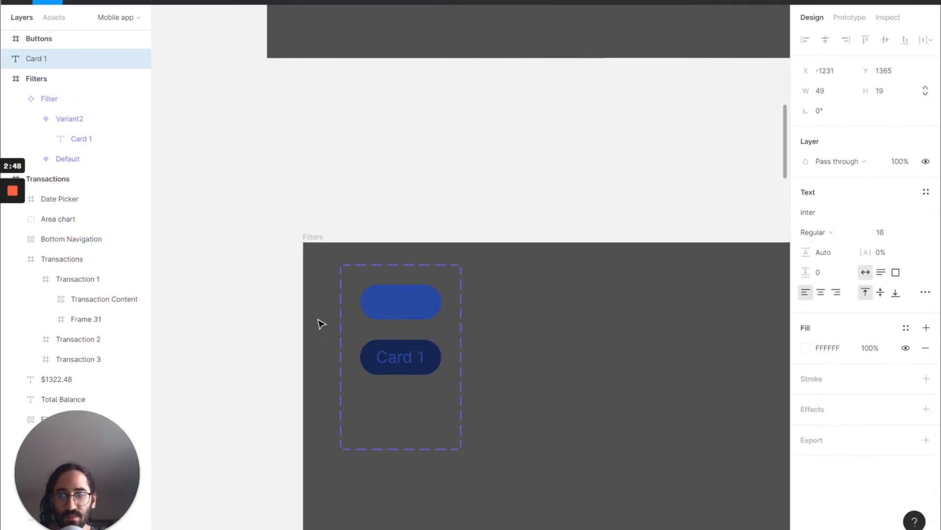
{"action": "key", "text": "ctrl+z"}
Step: Rename the Filter component set's variant property to isPicked
{"action": "left_click", "coordinate": [452, 286]}
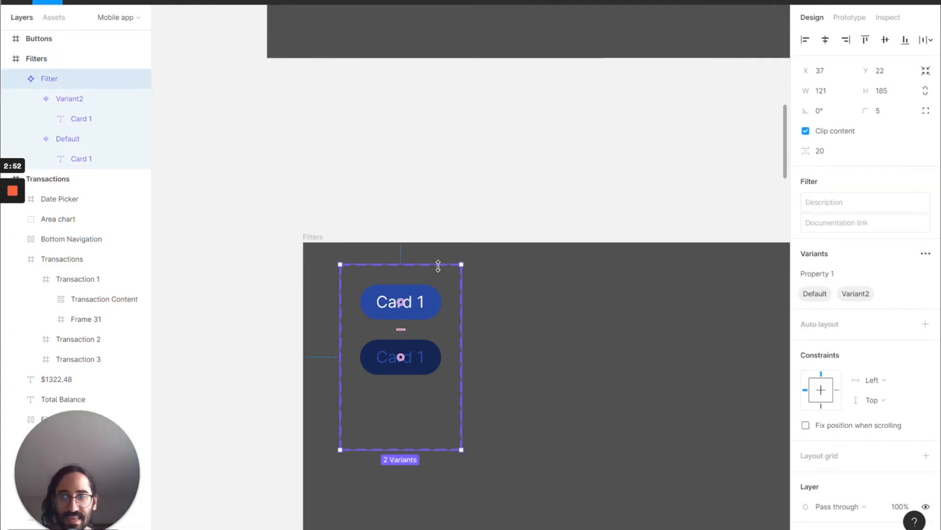
{"action": "left_click", "coordinate": [401, 301]}
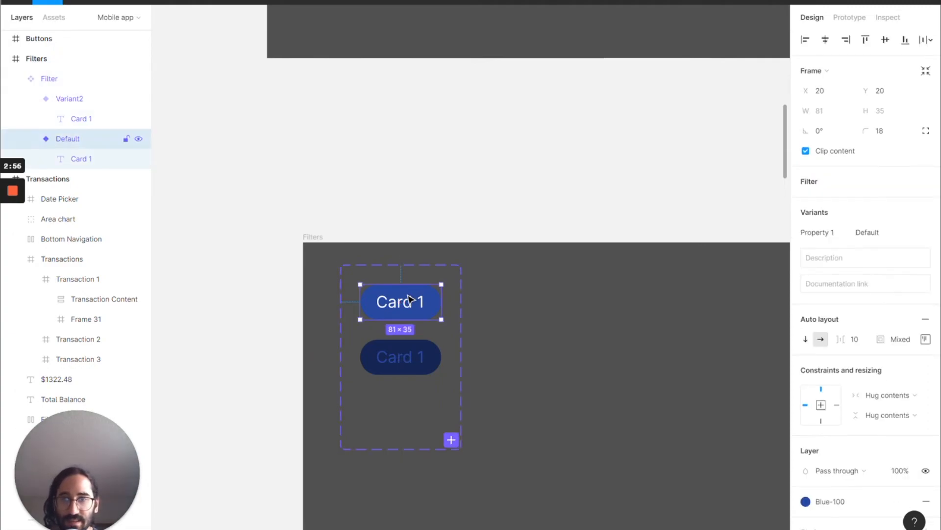
{"action": "left_click", "coordinate": [414, 357]}
{"action": "left_click", "coordinate": [428, 273]}
{"action": "left_click", "coordinate": [847, 275]}
{"action": "type", "text": "isPicked"}
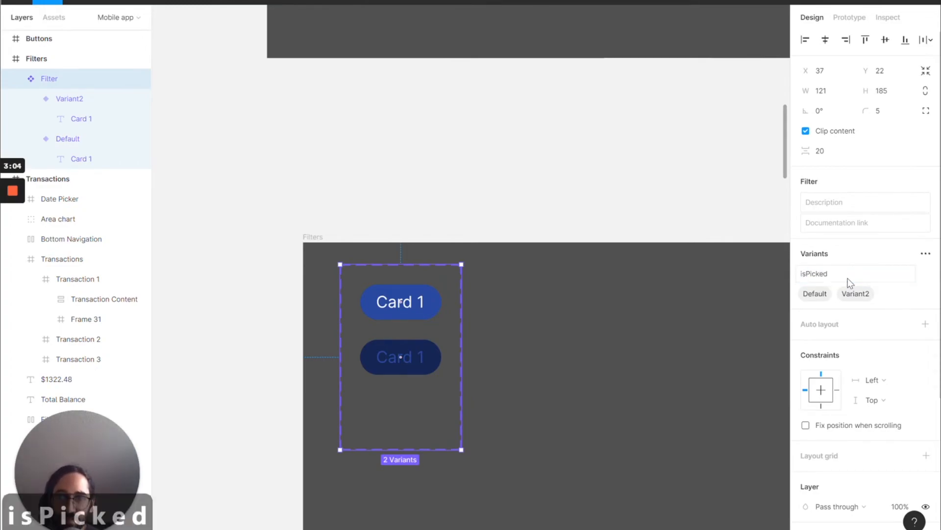
Step: Set isPicked to Yes for the bright blue Filter variant and to No for the dark one
{"action": "left_click", "coordinate": [815, 294]}
{"action": "left_click", "coordinate": [862, 236]}
{"action": "type", "text": "Yes"}
{"action": "key", "text": "Return"}
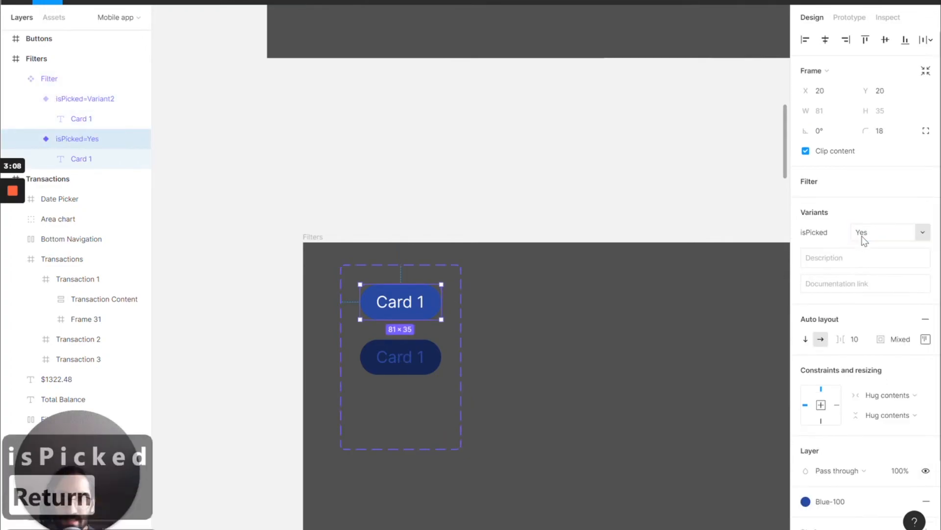
{"action": "left_click", "coordinate": [417, 357]}
{"action": "left_click", "coordinate": [908, 237]}
{"action": "type", "text": "No"}
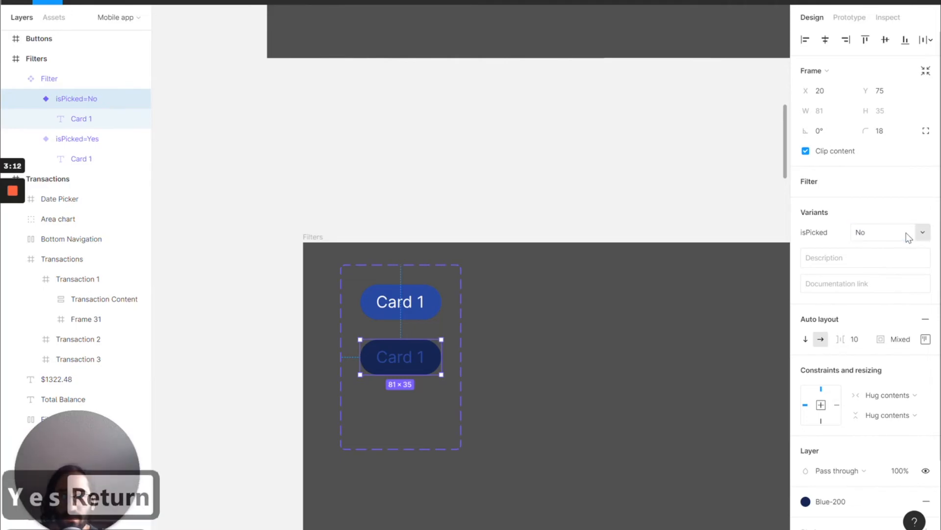
{"action": "left_click", "coordinate": [669, 279]}
{"action": "left_click", "coordinate": [443, 275]}
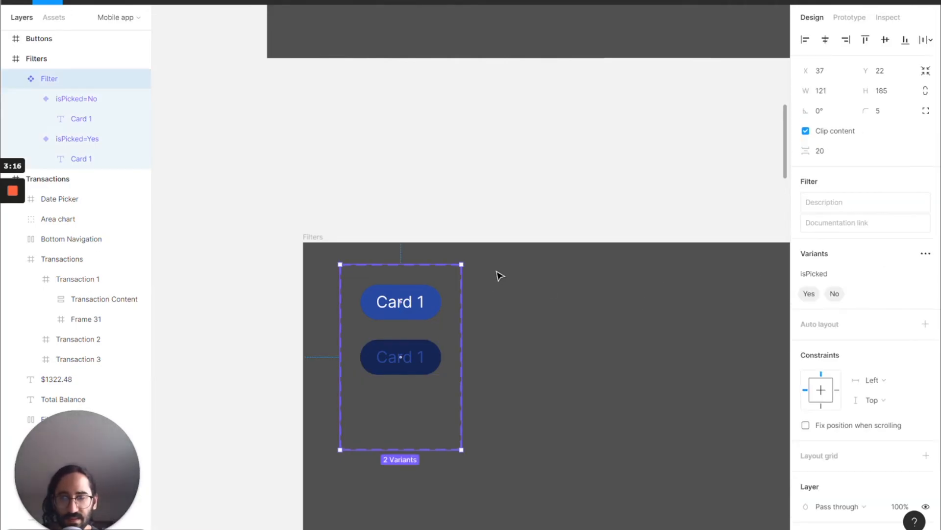
{"action": "scroll", "coordinate": [499, 275], "scroll_direction": "left", "scroll_amount": 2}
{"action": "scroll", "coordinate": [498, 275], "scroll_direction": "down", "scroll_amount": 4}
{"action": "scroll", "coordinate": [498, 276], "scroll_direction": "left", "scroll_amount": 4}
{"action": "scroll", "coordinate": [499, 276], "scroll_direction": "down", "scroll_amount": 3}
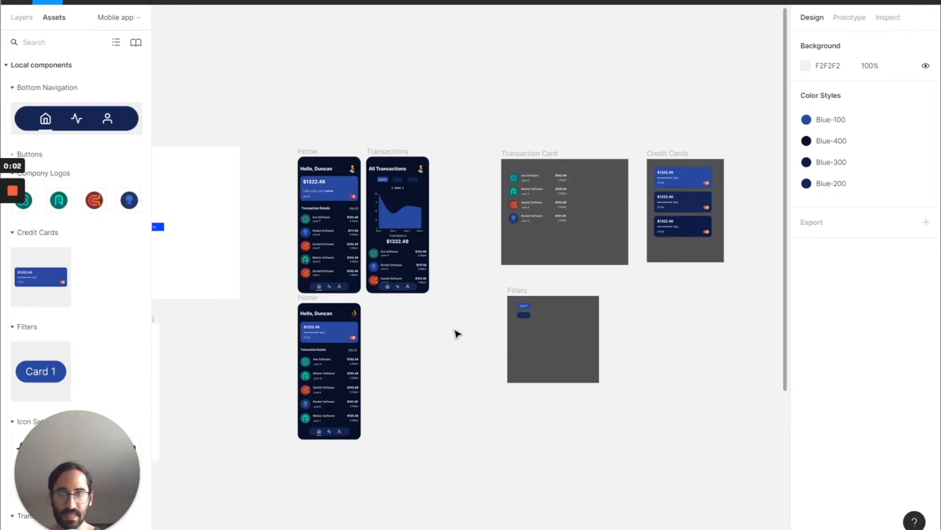
{"action": "scroll", "coordinate": [451, 338], "scroll_direction": "up", "scroll_amount": 5}
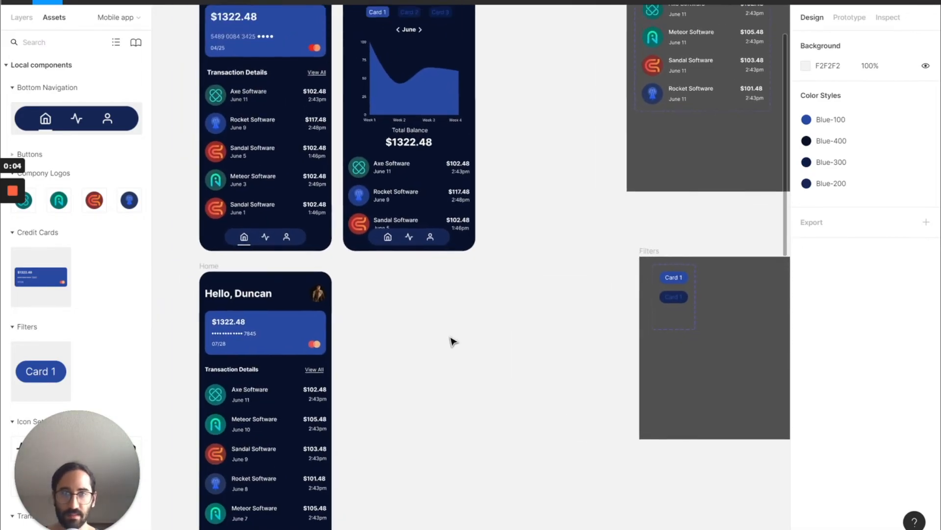
{"action": "scroll", "coordinate": [451, 341], "scroll_direction": "up", "scroll_amount": 1}
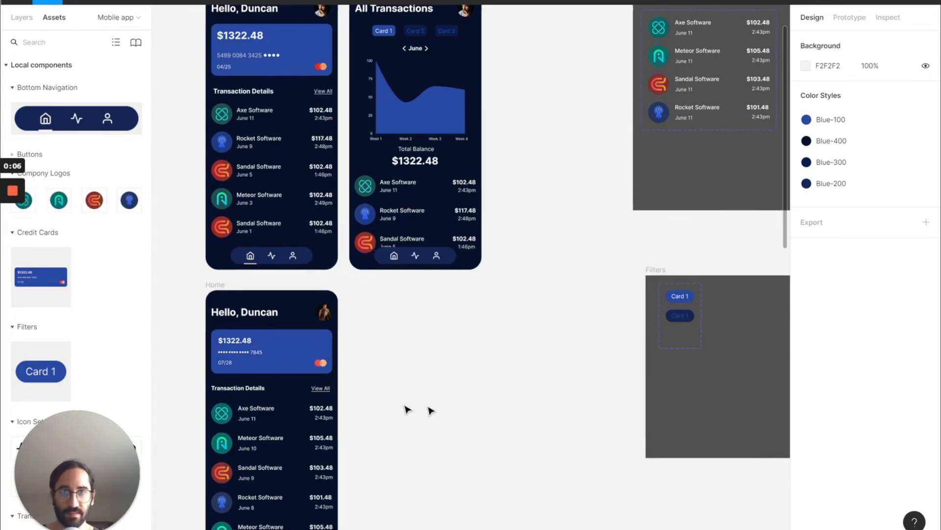
{"action": "key", "text": "f"}
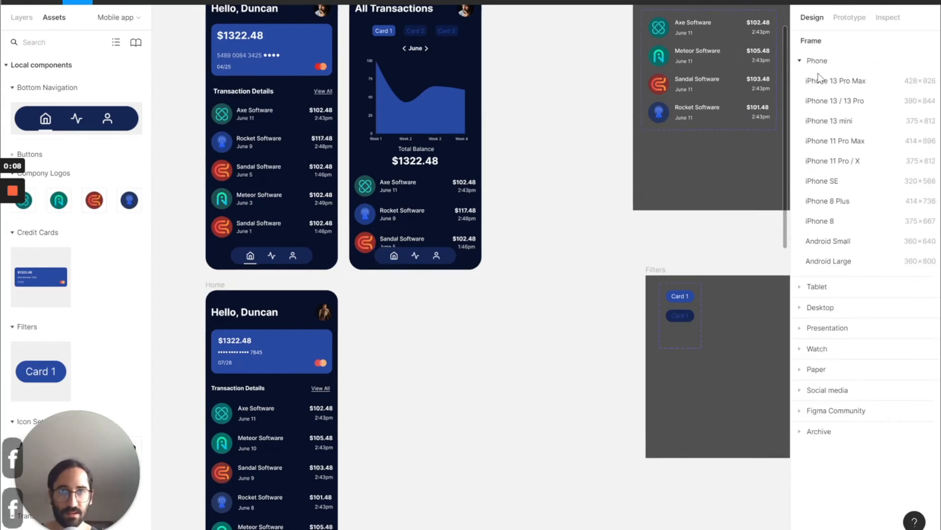
{"action": "left_click", "coordinate": [836, 121]}
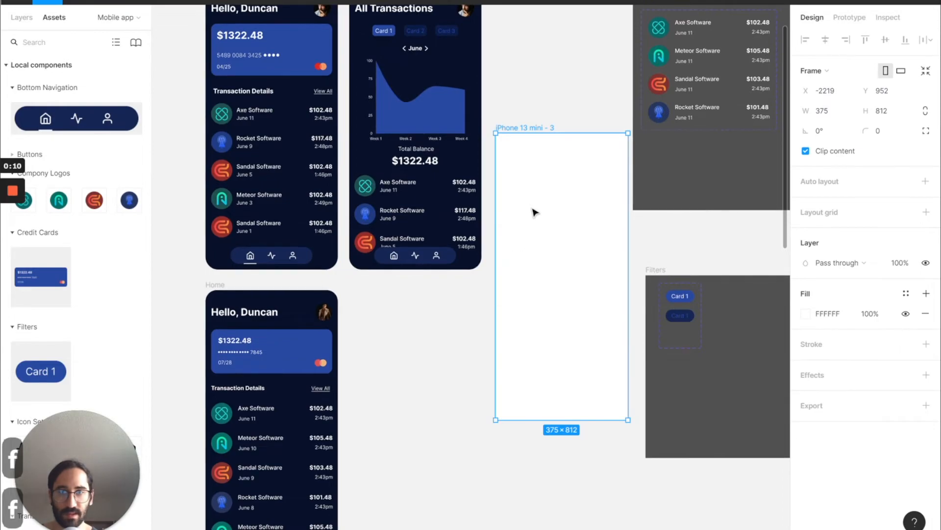
{"action": "key", "text": "Delete"}
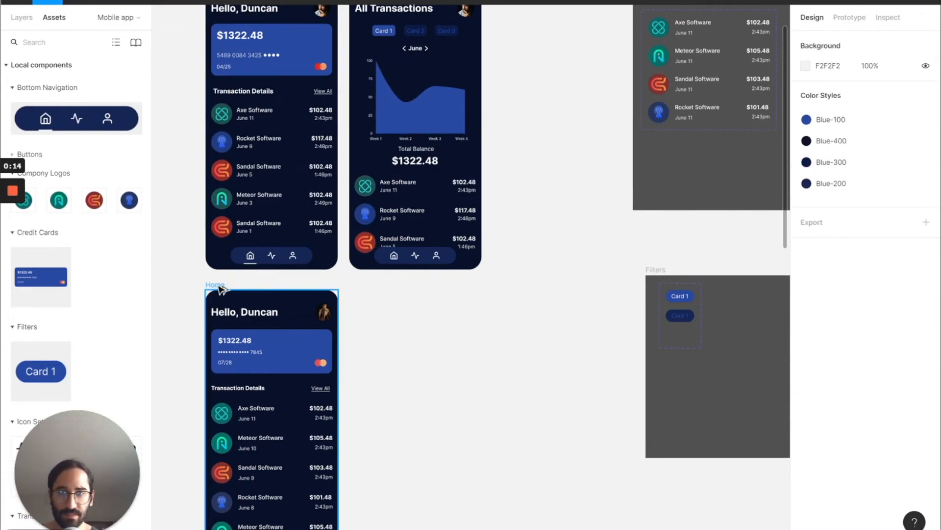
Step: Duplicate the lower Home screen and place the copy directly beside it, beneath the reference Transactions screen
{"action": "left_click_drag", "start_coordinate": [223, 284], "coordinate": [367, 280]}
{"action": "scroll", "coordinate": [367, 282], "scroll_direction": "up", "scroll_amount": 1}
{"action": "scroll", "coordinate": [382, 368], "scroll_direction": "down", "scroll_amount": 3}
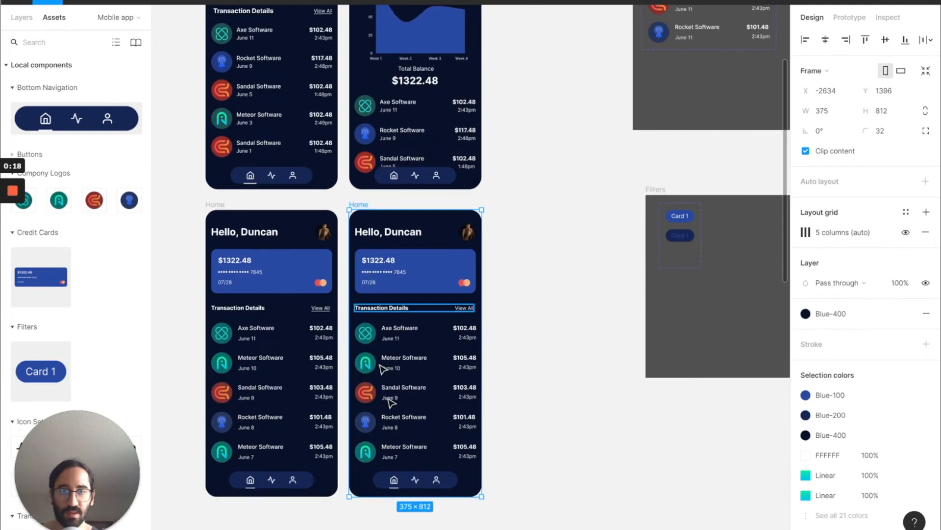
Step: Set the PickedScreen variant of the copied screen's bottom navigation to Transactions
{"action": "left_click", "coordinate": [406, 486]}
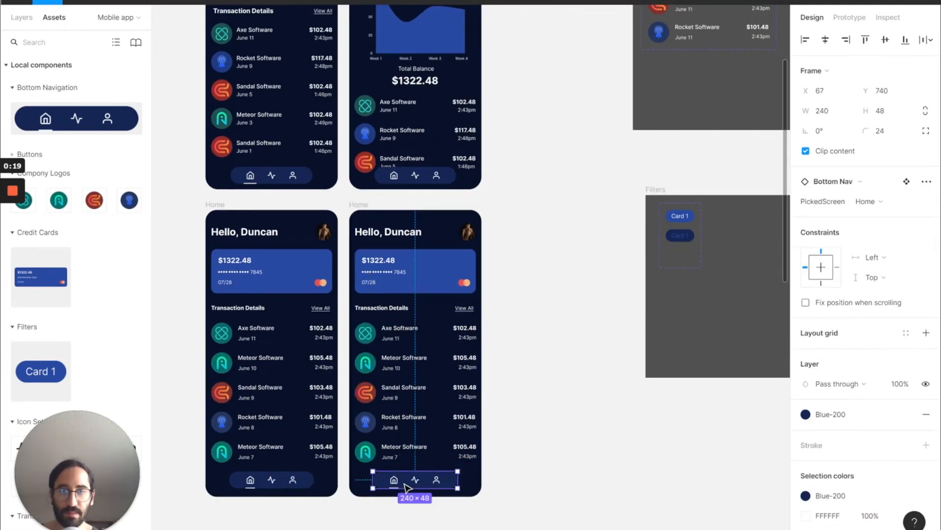
{"action": "left_click", "coordinate": [869, 202]}
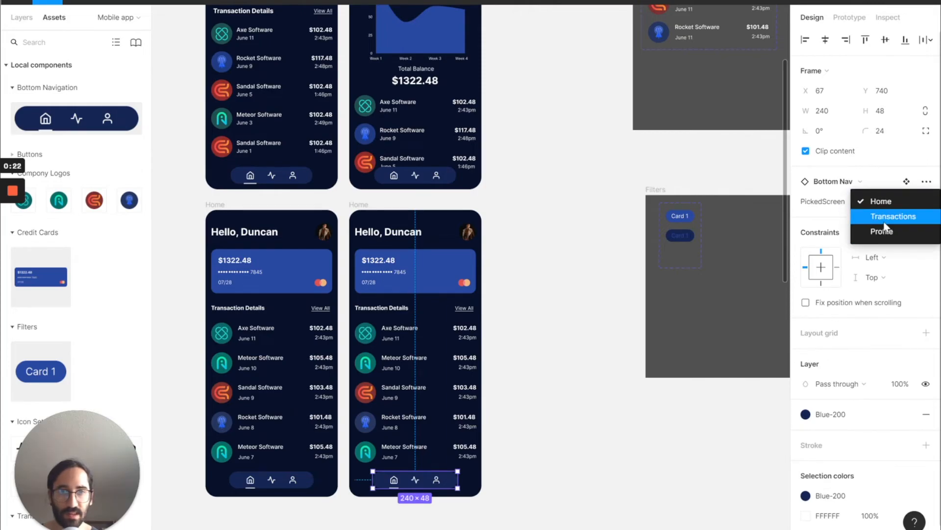
{"action": "left_click", "coordinate": [884, 219]}
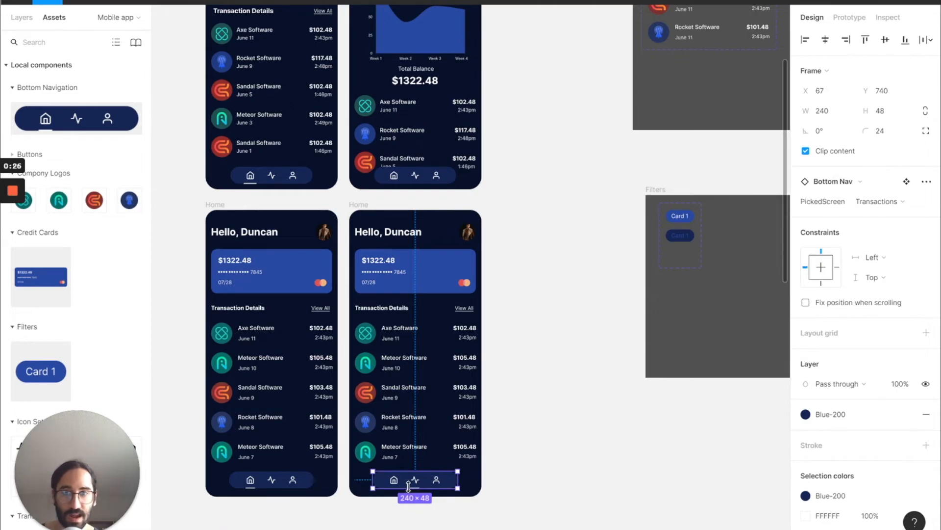
Step: Delete the credit card and the transaction list from the copied screen
{"action": "left_click", "coordinate": [401, 250]}
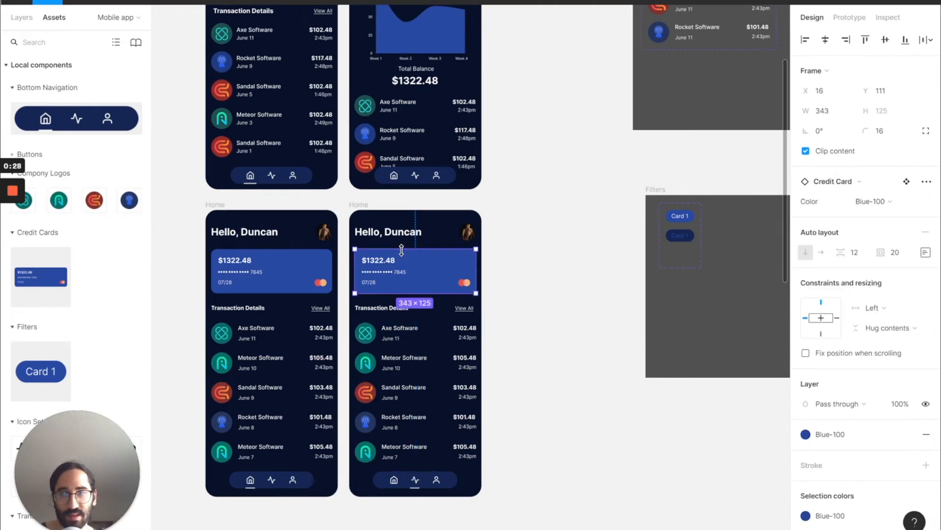
{"action": "key", "text": "BackSpace"}
{"action": "left_click", "coordinate": [412, 368]}
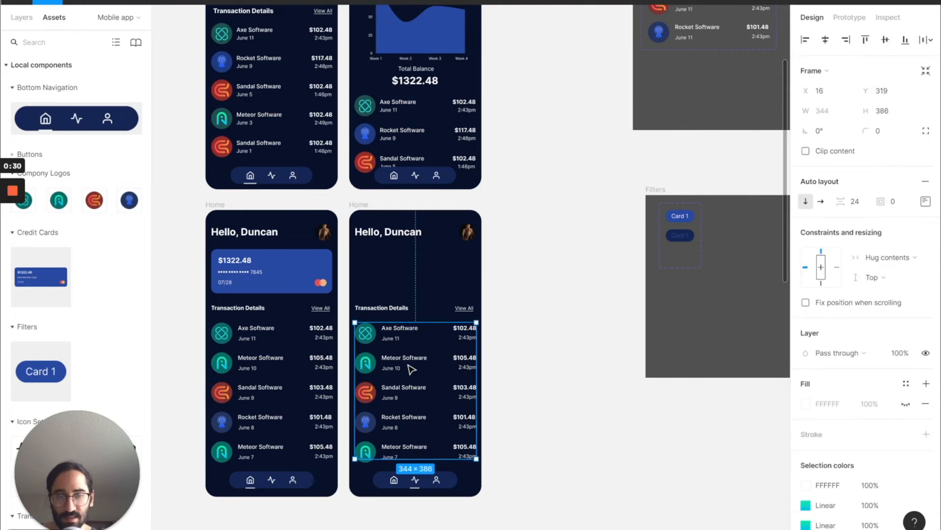
{"action": "key", "text": "BackSpace"}
Step: Replace the copied screen's greeting heading with the text "All Transactions"
{"action": "left_click", "coordinate": [413, 240]}
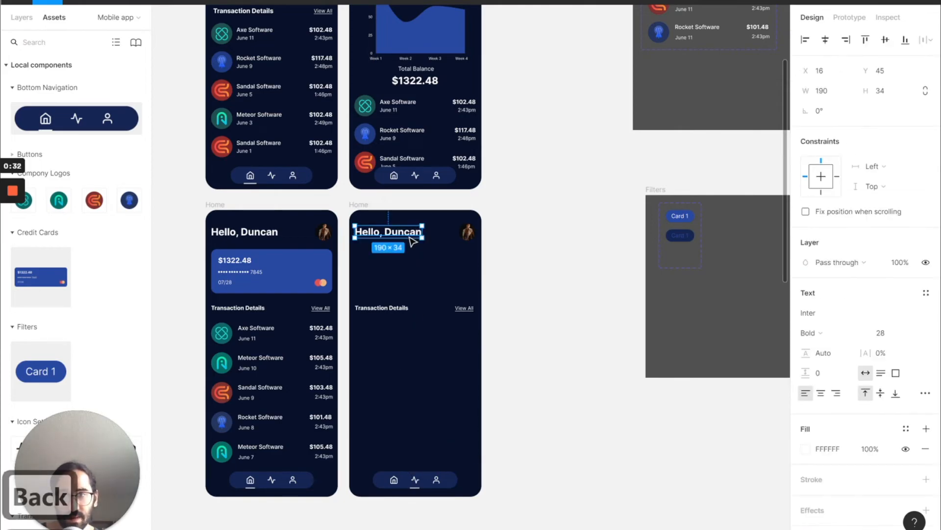
{"action": "double_click", "coordinate": [410, 238]}
{"action": "key", "text": "BackSpace"}
{"action": "type", "text": "All Transactions"}
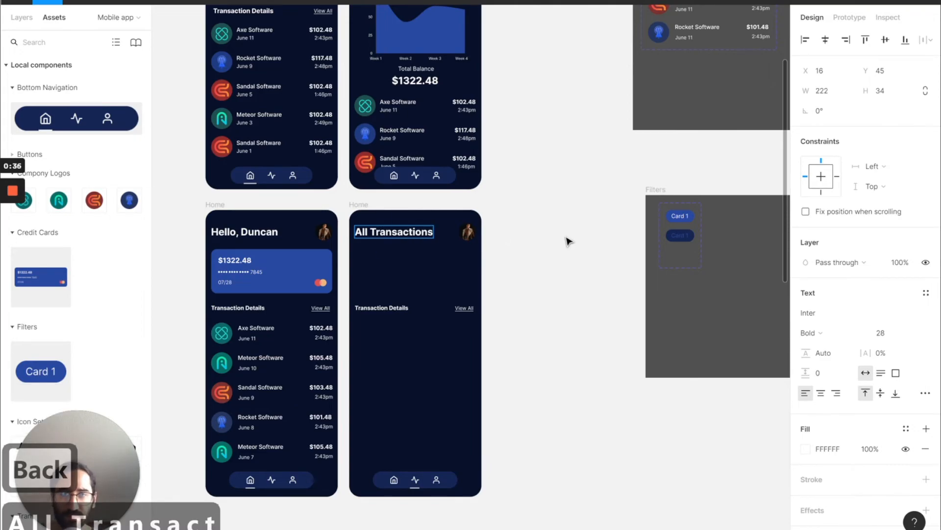
{"action": "key", "text": "Escape"}
{"action": "scroll", "coordinate": [569, 241], "scroll_direction": "down", "scroll_amount": 1}
{"action": "scroll", "coordinate": [569, 242], "scroll_direction": "up", "scroll_amount": 4}
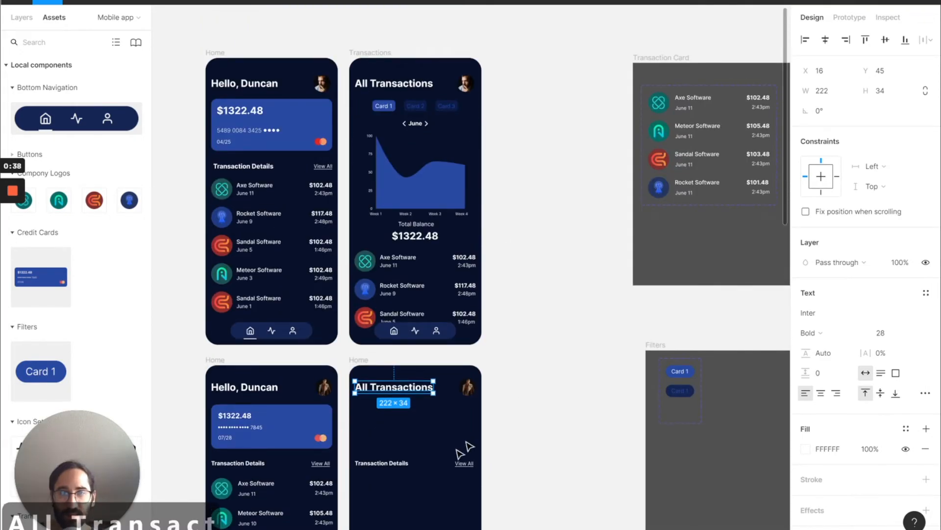
Step: Delete the row with the Transaction Details heading and View All link from the copied All Transactions screen
{"action": "left_click", "coordinate": [411, 464]}
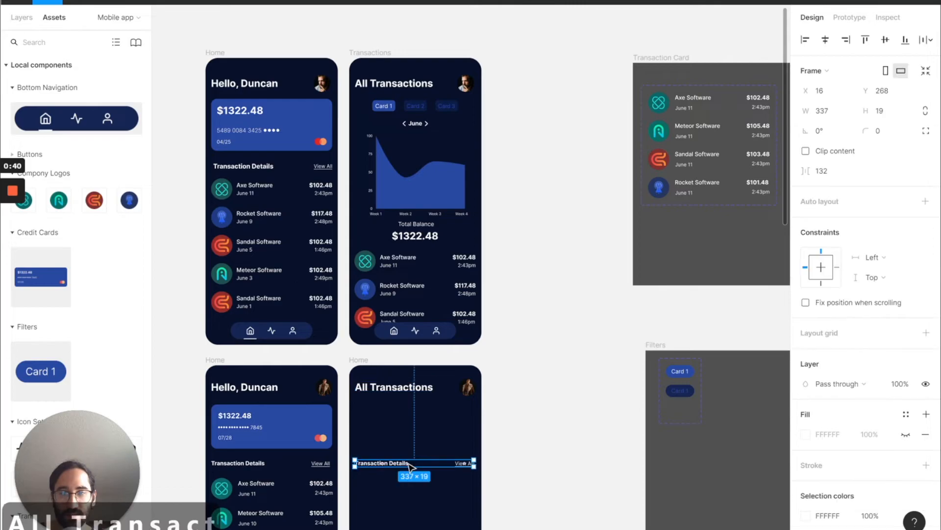
{"action": "key", "text": "Delete"}
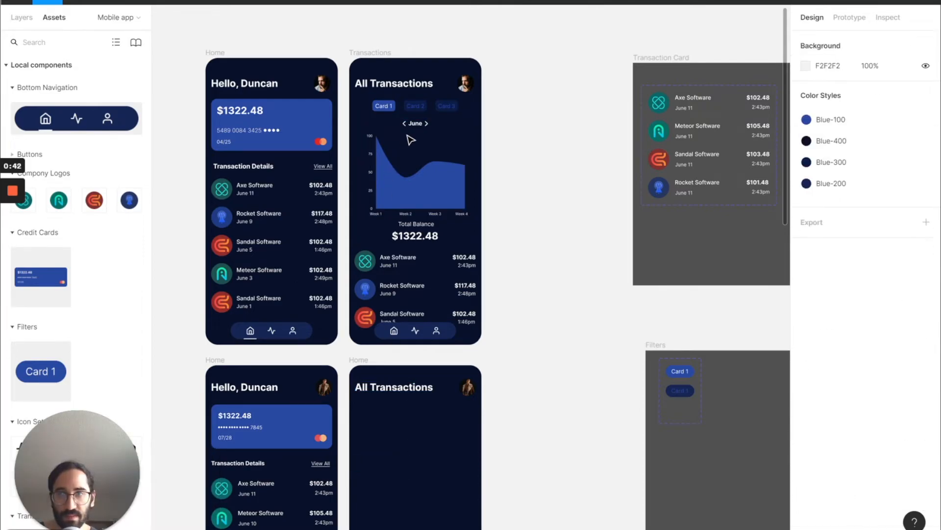
Step: Examine the reference Transactions screen's card filters and graph, and look up the Chart plugin among the Community plugins
{"action": "left_click", "coordinate": [402, 110]}
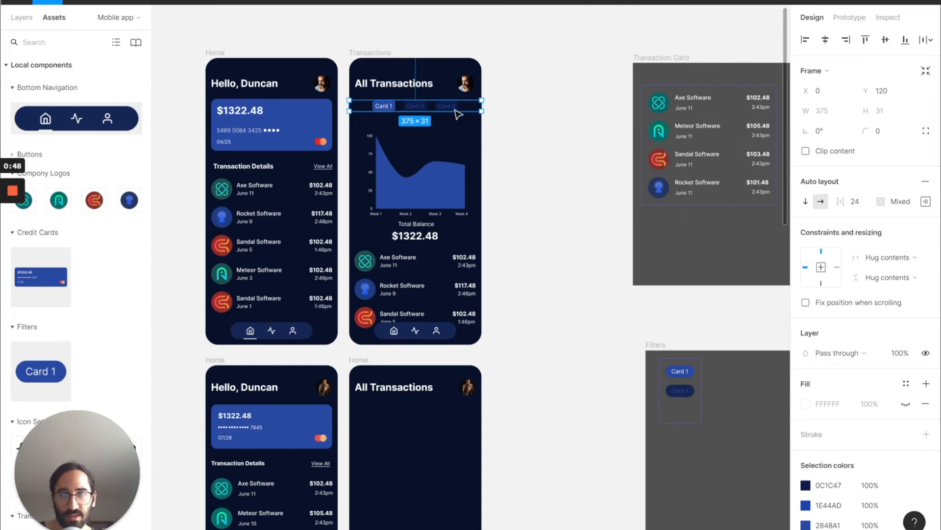
{"action": "scroll", "coordinate": [438, 294], "scroll_direction": "up", "scroll_amount": 1}
{"action": "scroll", "coordinate": [440, 330], "scroll_direction": "up", "scroll_amount": 3}
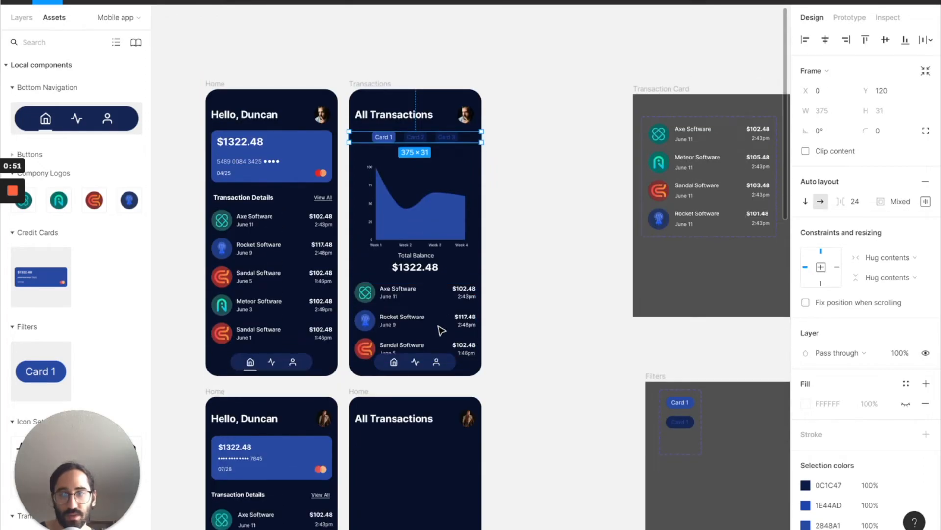
{"action": "left_click", "coordinate": [374, 401]}
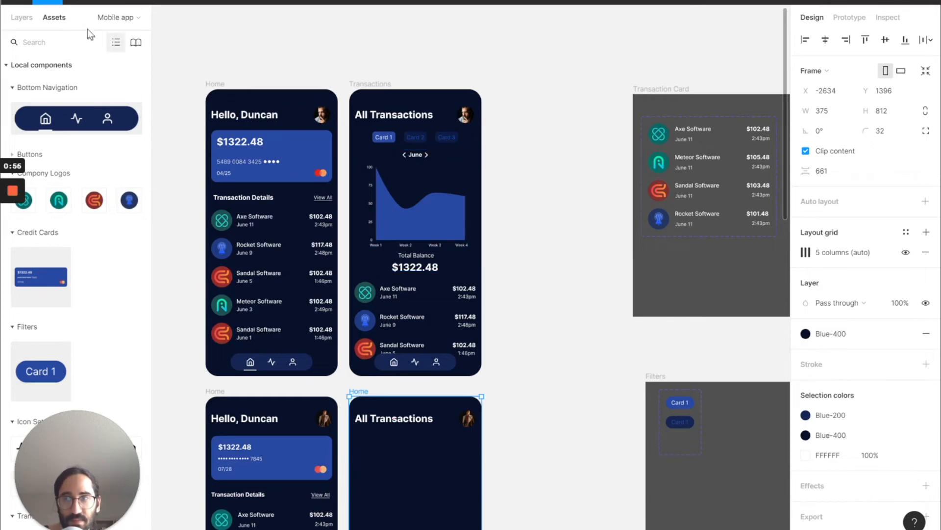
{"action": "scroll", "coordinate": [425, 363], "scroll_direction": "down", "scroll_amount": 1}
{"action": "scroll", "coordinate": [426, 363], "scroll_direction": "down", "scroll_amount": 1}
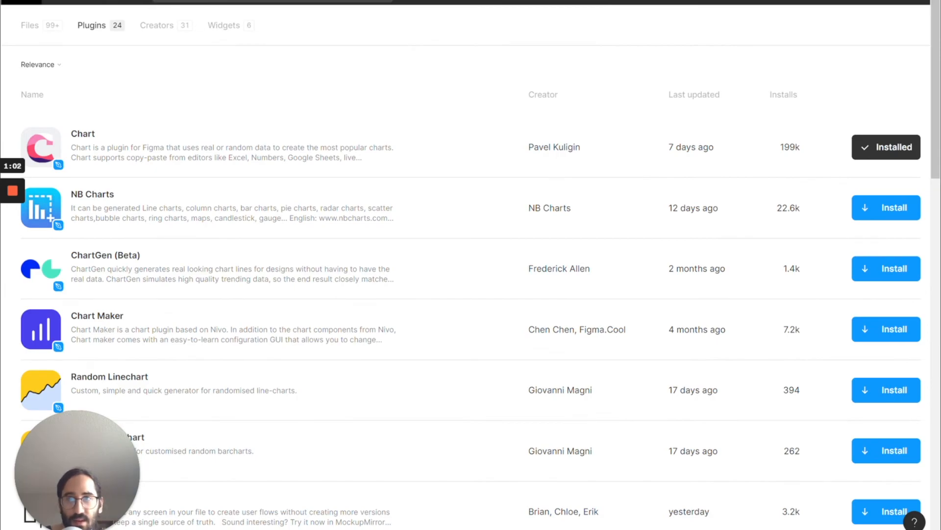
{"action": "left_click", "coordinate": [26, 2]}
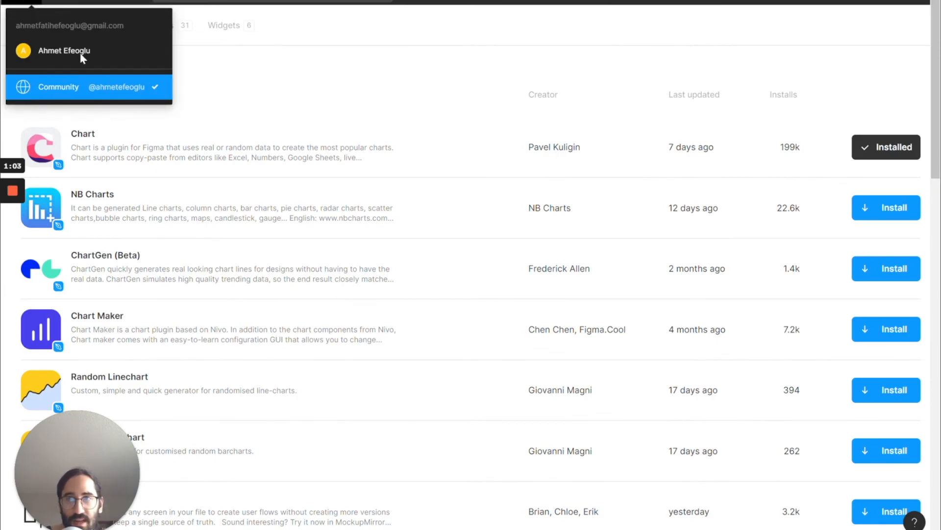
{"action": "left_click", "coordinate": [213, 41]}
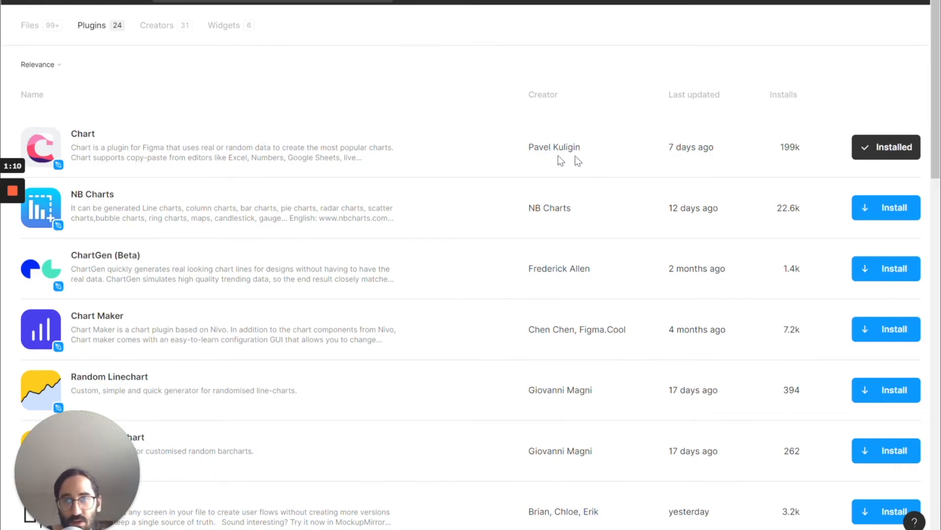
{"action": "left_click", "coordinate": [133, 2]}
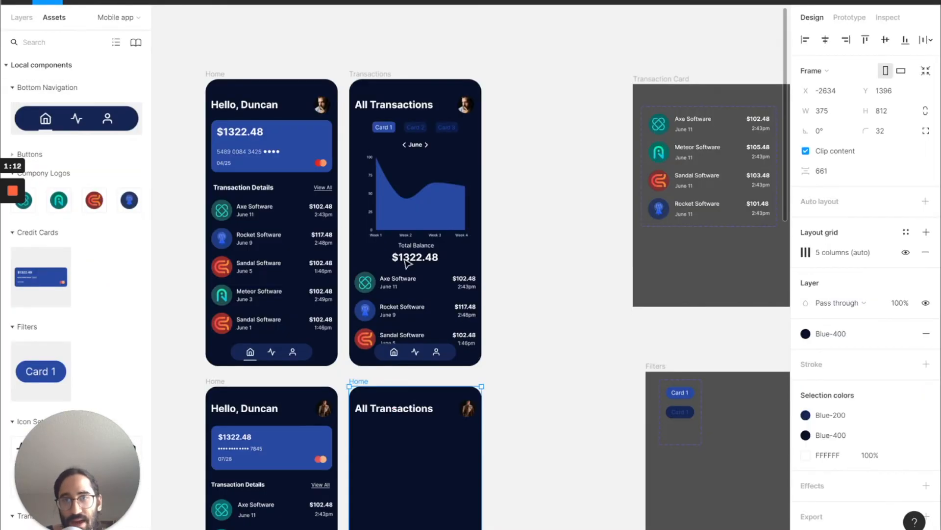
Step: Draw a frame about 295 × 267 in the empty area below the copied screen's All Transactions heading
{"action": "scroll", "coordinate": [437, 333], "scroll_direction": "up", "scroll_amount": 1}
{"action": "scroll", "coordinate": [436, 334], "scroll_direction": "down", "scroll_amount": 4}
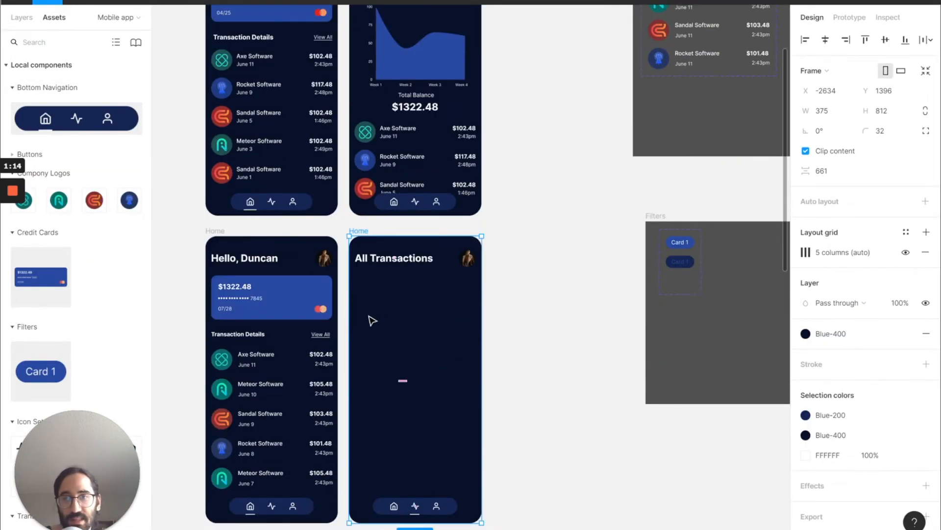
{"action": "key", "text": "f"}
{"action": "left_click_drag", "start_coordinate": [363, 303], "coordinate": [467, 398]}
{"action": "scroll", "coordinate": [364, 269], "scroll_direction": "up", "scroll_amount": 2}
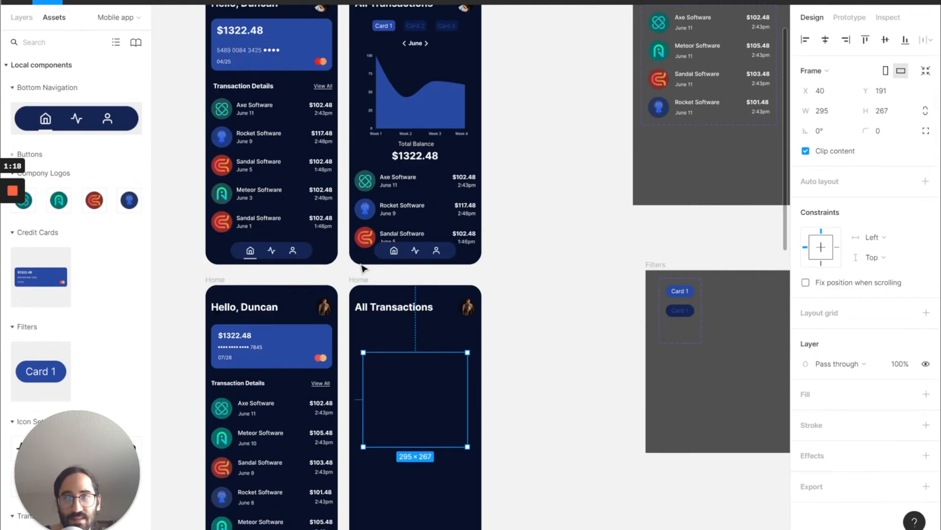
Step: Set the new frame's width and height to 288 after checking the reference chart's size, and move it closer to the heading
{"action": "left_click", "coordinate": [387, 97]}
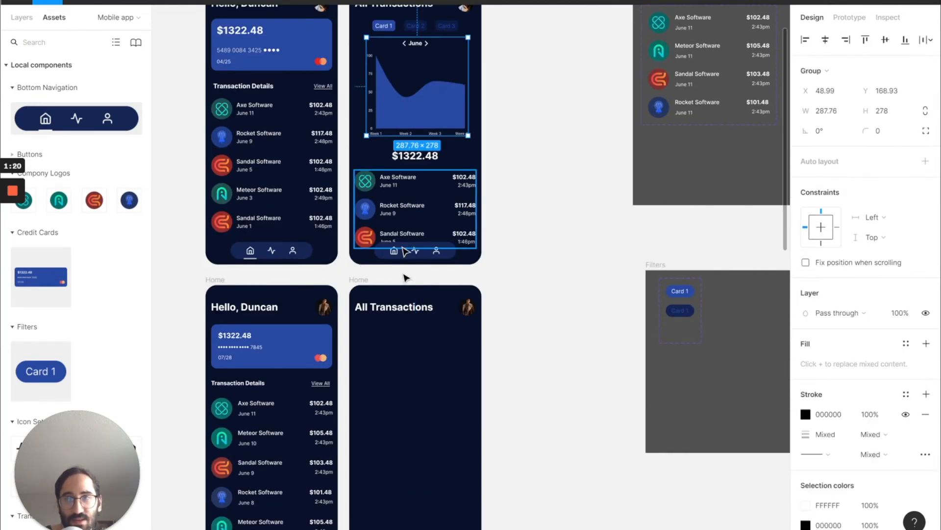
{"action": "left_click", "coordinate": [406, 389]}
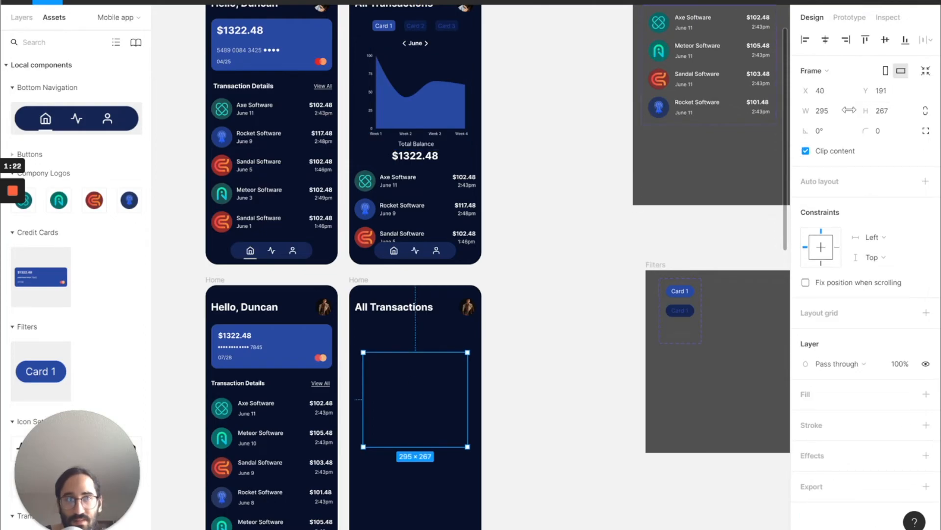
{"action": "left_click", "coordinate": [849, 113]}
{"action": "type", "text": "288"}
{"action": "key", "text": "Return"}
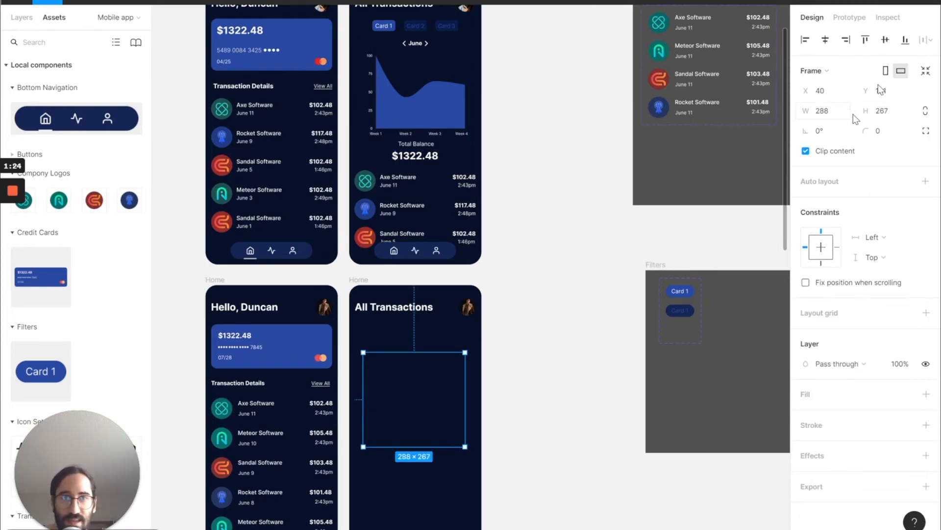
{"action": "type", "text": "288"}
{"action": "key", "text": "Return"}
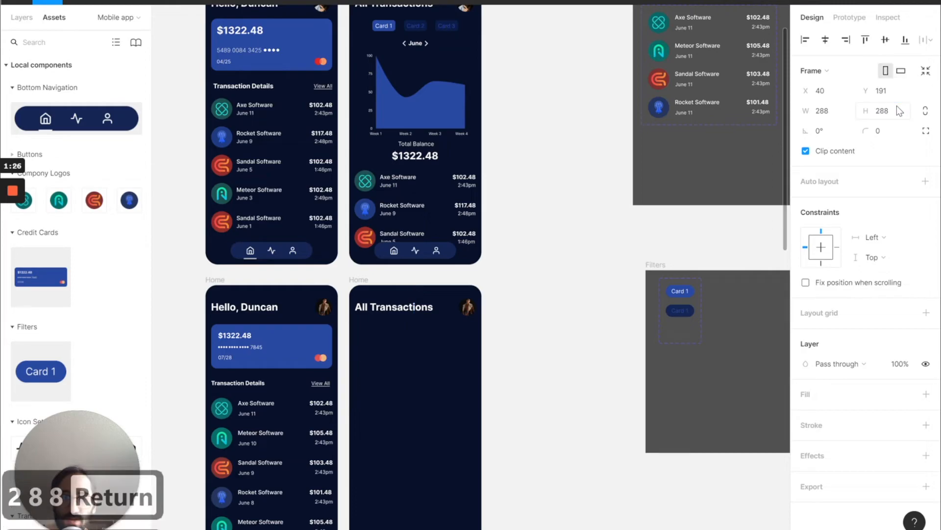
{"action": "left_click_drag", "start_coordinate": [427, 412], "coordinate": [425, 390]}
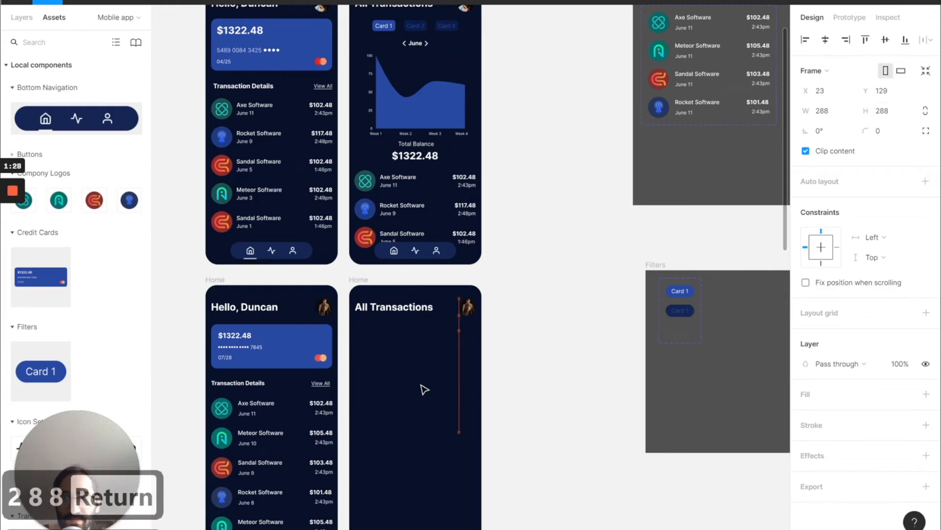
Step: Use the Chart plugin to create a random line chart with one line and four points in the frame, and show its layers
{"action": "right_click", "coordinate": [420, 387]}
{"action": "mouse_move", "coordinate": [451, 451]}
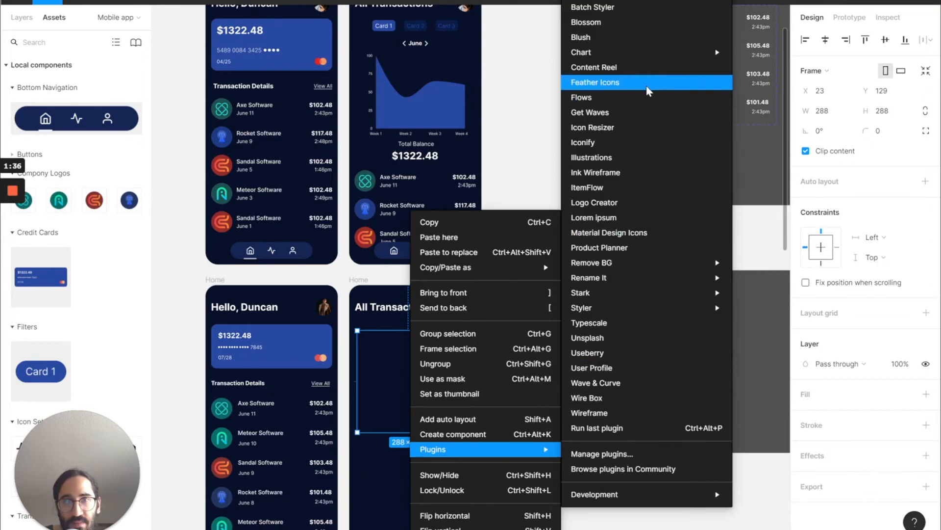
{"action": "mouse_move", "coordinate": [717, 52]}
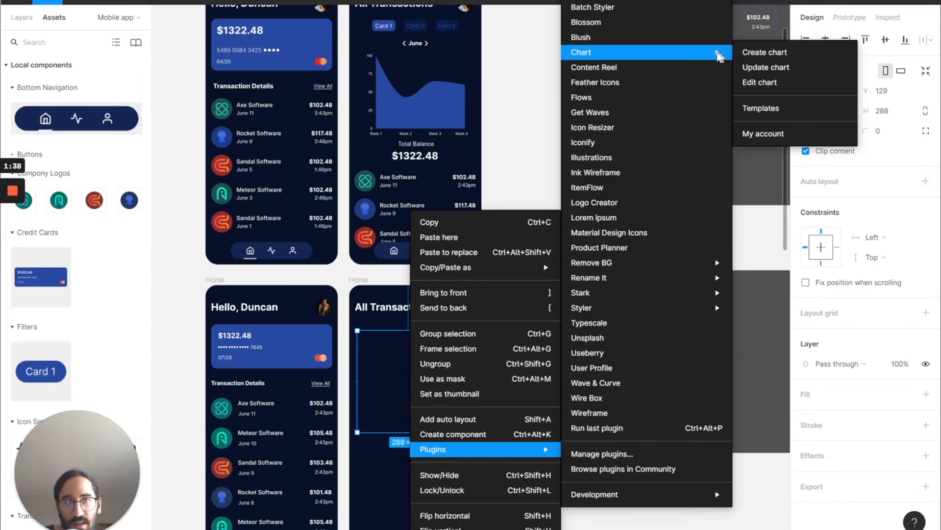
{"action": "left_click", "coordinate": [757, 54]}
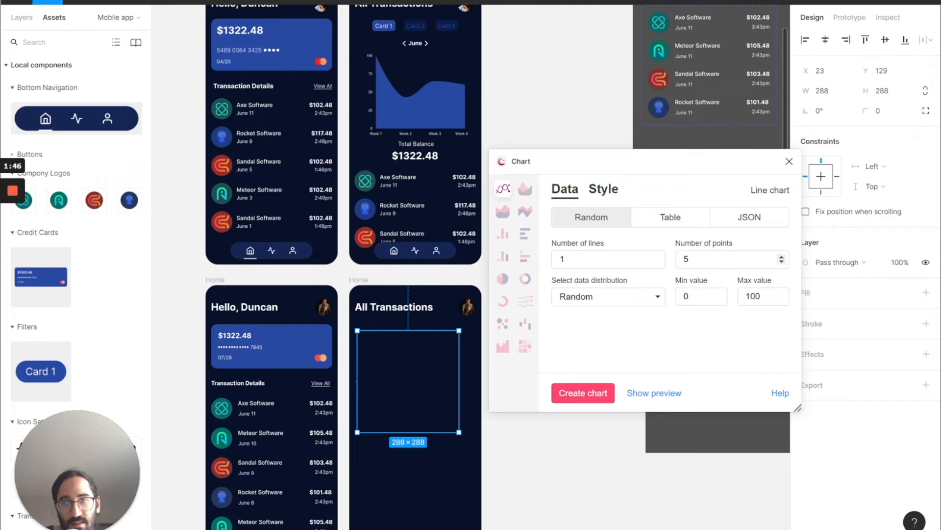
{"action": "double_click", "coordinate": [697, 259]}
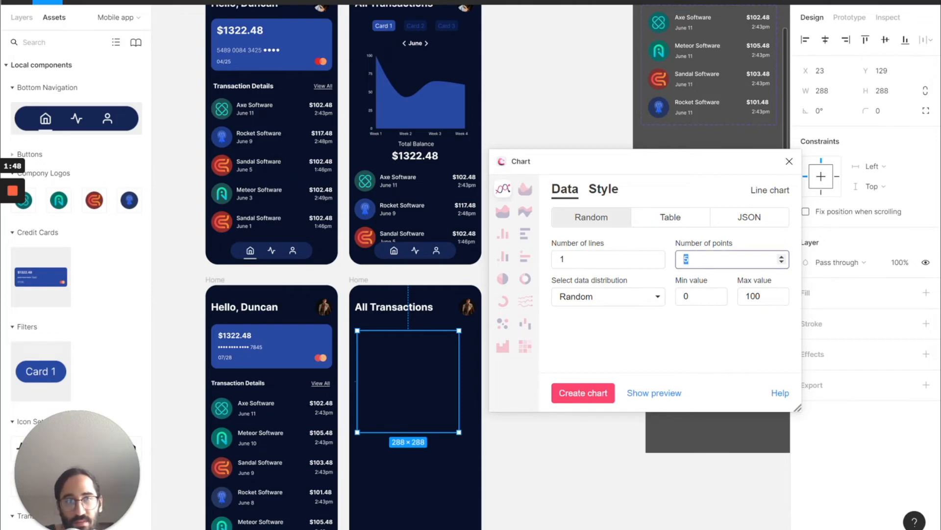
{"action": "left_click", "coordinate": [582, 396]}
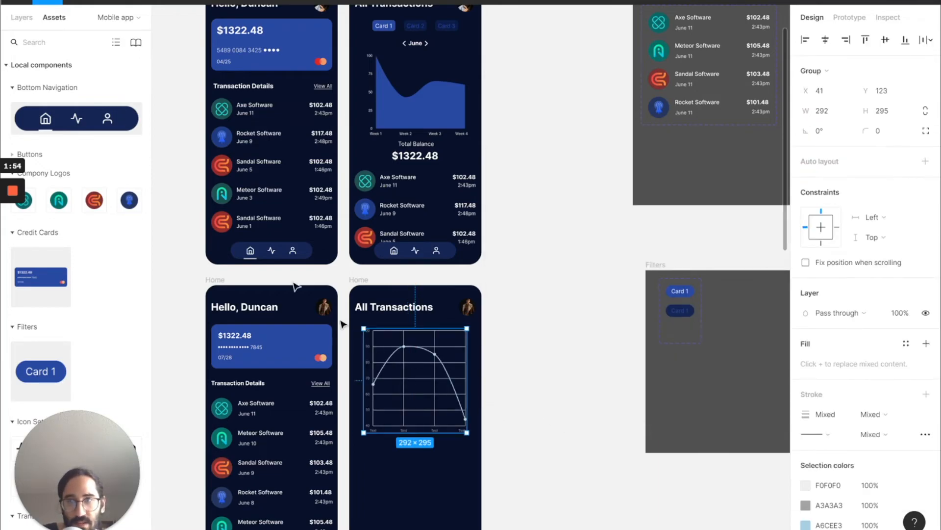
{"action": "left_click", "coordinate": [22, 18]}
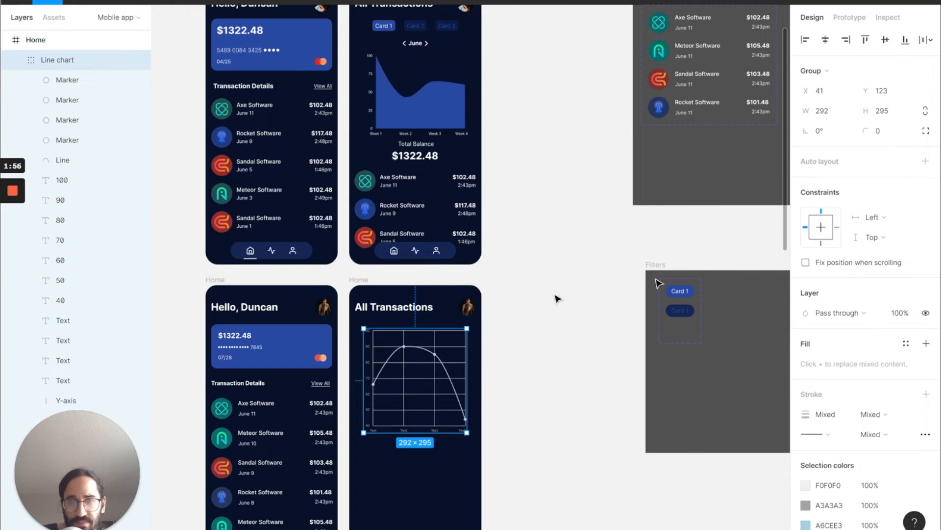
{"action": "left_click", "coordinate": [925, 112]}
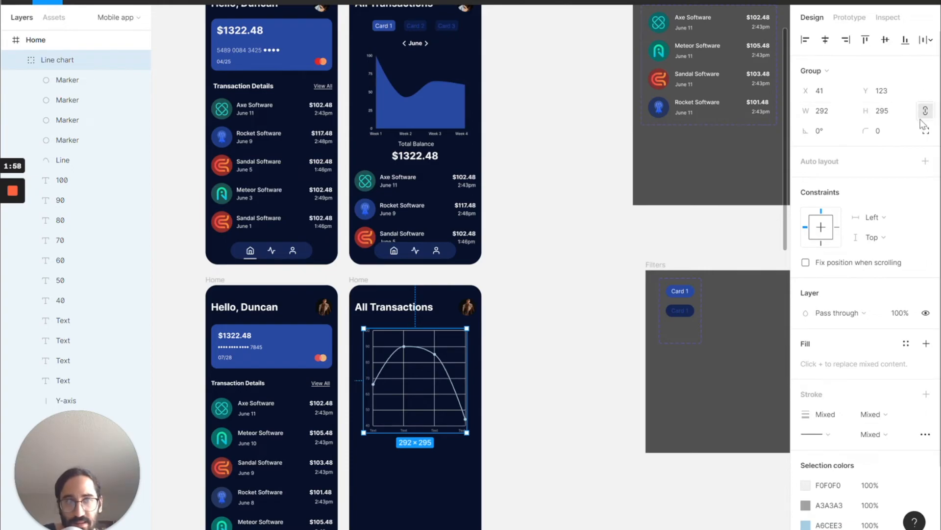
{"action": "left_click", "coordinate": [821, 114]}
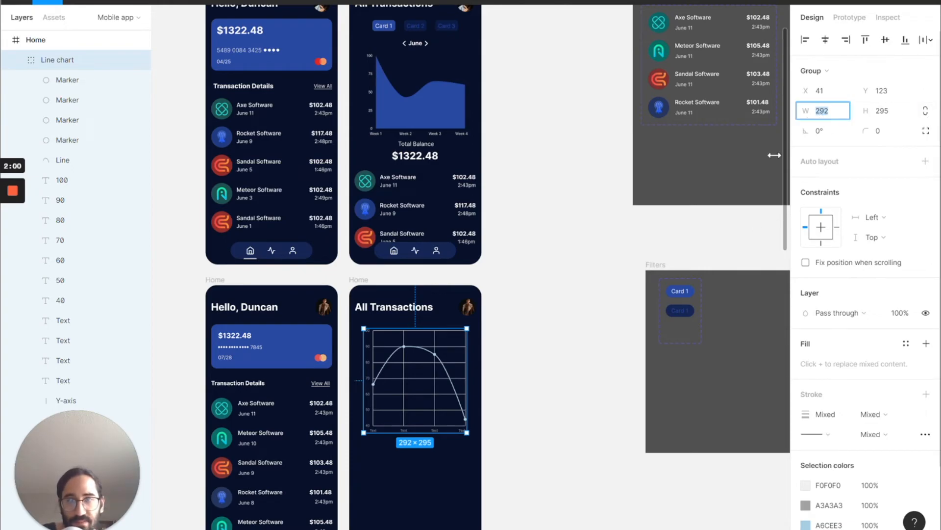
{"action": "left_click", "coordinate": [510, 365]}
{"action": "left_click", "coordinate": [435, 357]}
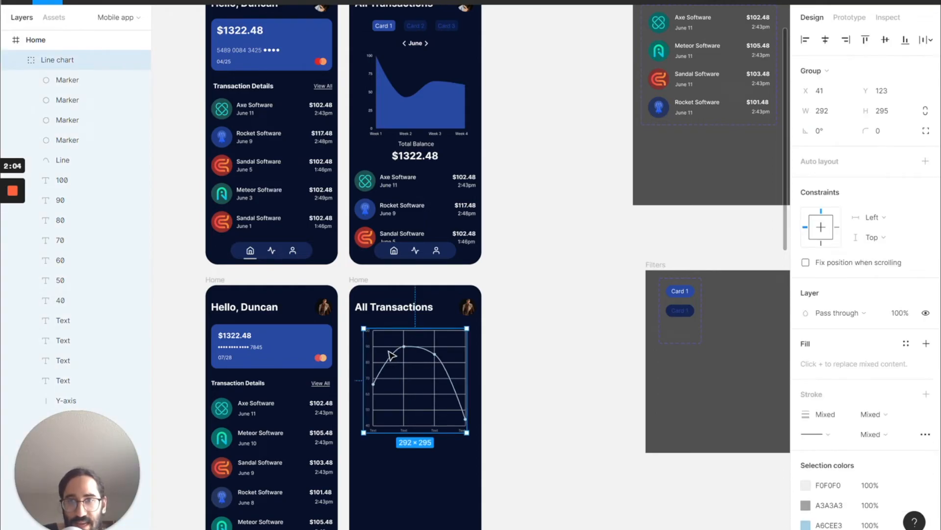
Step: Delete the Y-axis, the X-axis and all grid lines from the line chart
{"action": "double_click", "coordinate": [404, 343]}
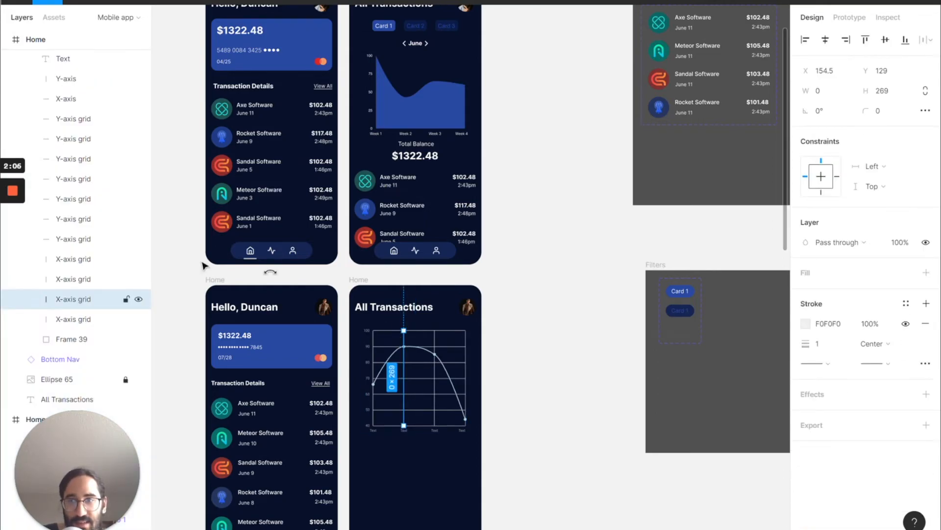
{"action": "left_click", "coordinate": [76, 318]}
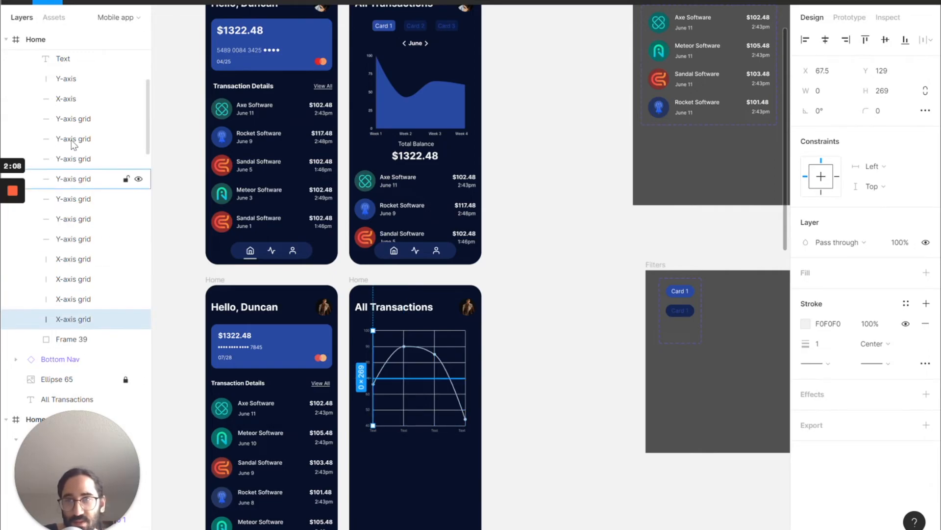
{"action": "left_click", "coordinate": [70, 80], "text": "shift"}
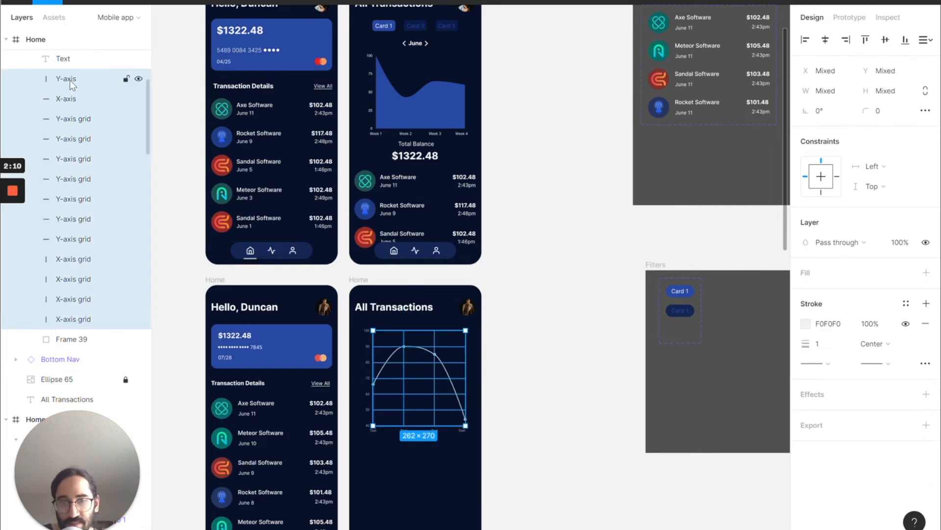
{"action": "key", "text": "Delete"}
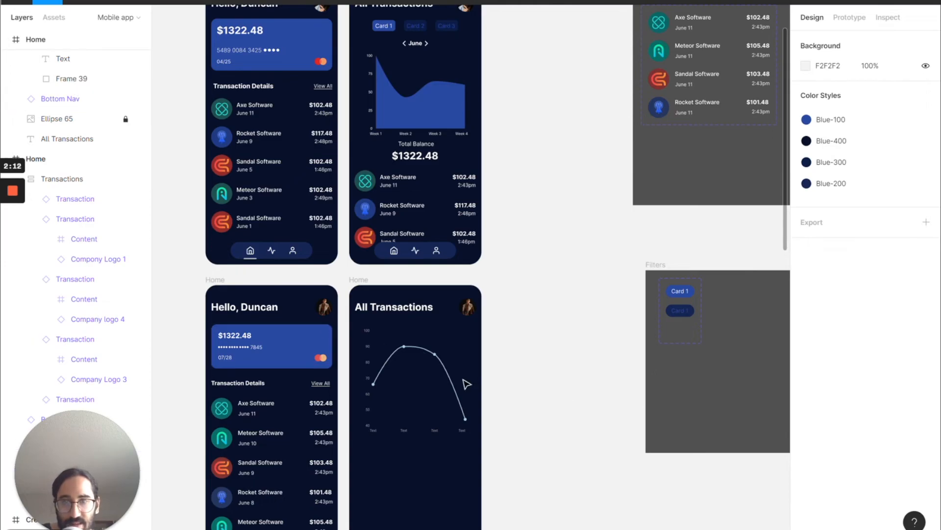
Step: Set the line chart group's height and width to 288
{"action": "left_click", "coordinate": [395, 353]}
{"action": "left_click", "coordinate": [907, 112]}
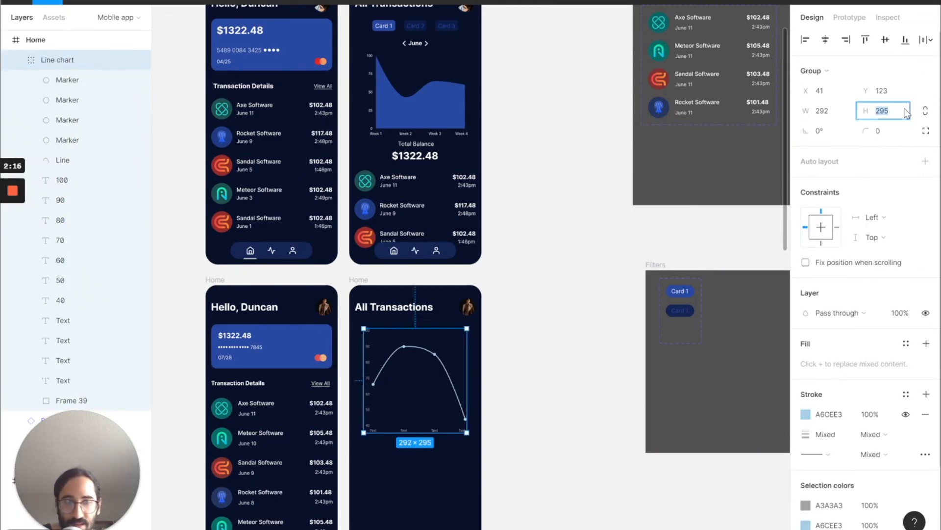
{"action": "type", "text": "288"}
{"action": "key", "text": "Return"}
{"action": "left_click", "coordinate": [827, 110]}
{"action": "type", "text": "288"}
{"action": "key", "text": "Return"}
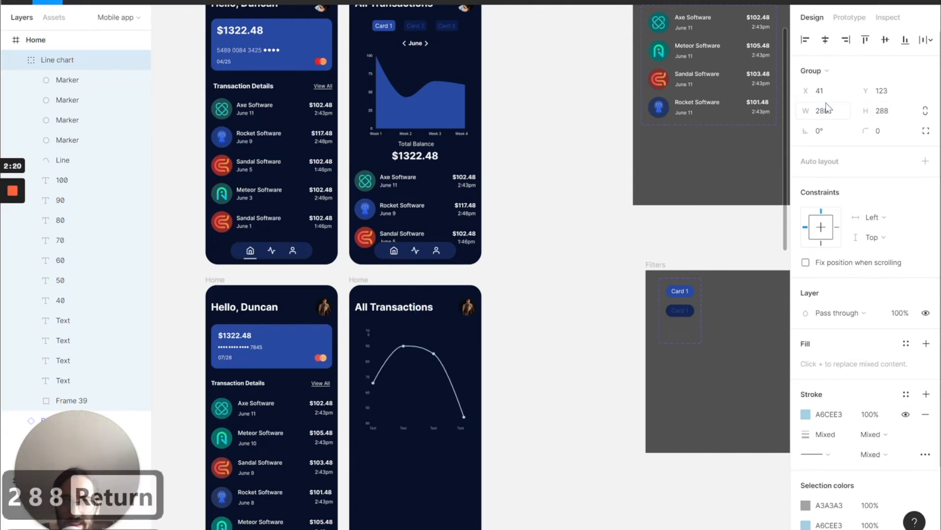
Step: Change the text of the line chart's first two horizontal axis labels to Week 1 and Week 2
{"action": "scroll", "coordinate": [433, 358], "scroll_direction": "up", "scroll_amount": 3}
{"action": "scroll", "coordinate": [434, 358], "scroll_direction": "up", "scroll_amount": 3}
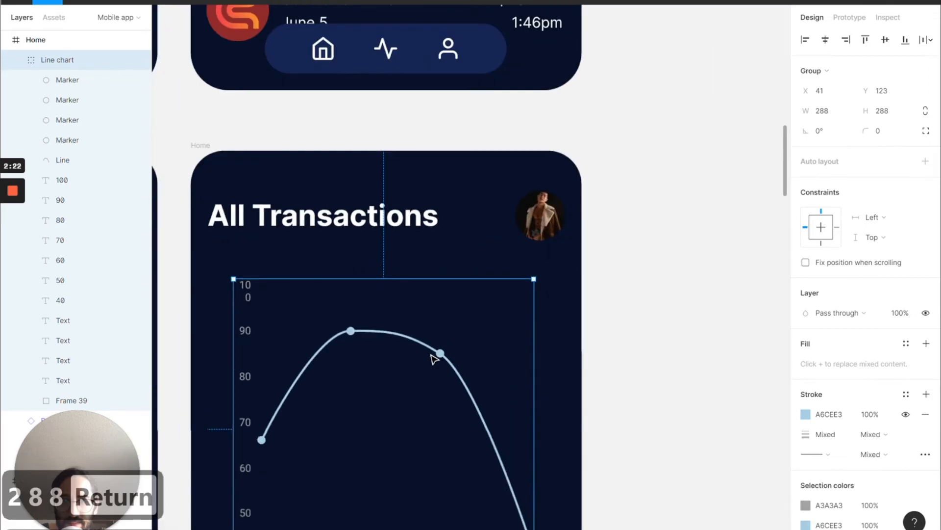
{"action": "key", "text": "Escape"}
{"action": "right_click", "coordinate": [431, 355]}
{"action": "key", "text": "Escape"}
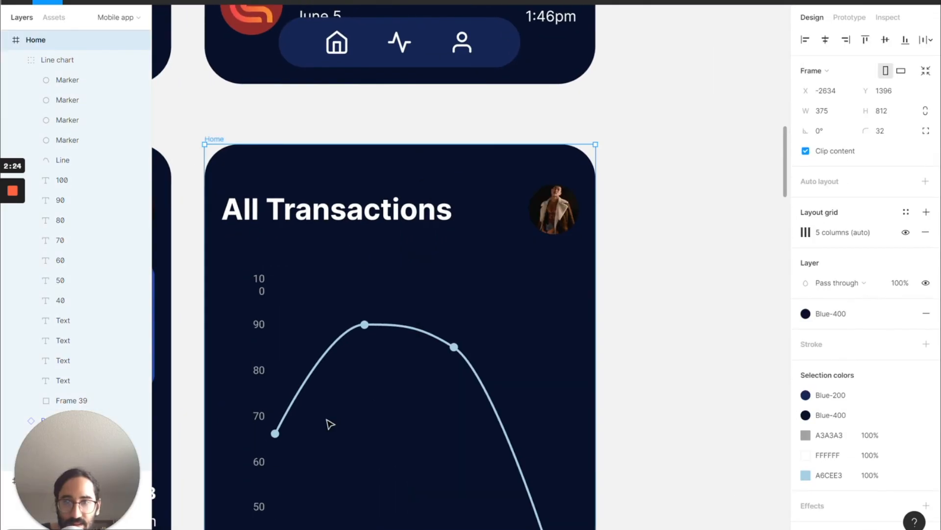
{"action": "scroll", "coordinate": [321, 395], "scroll_direction": "down", "scroll_amount": 3}
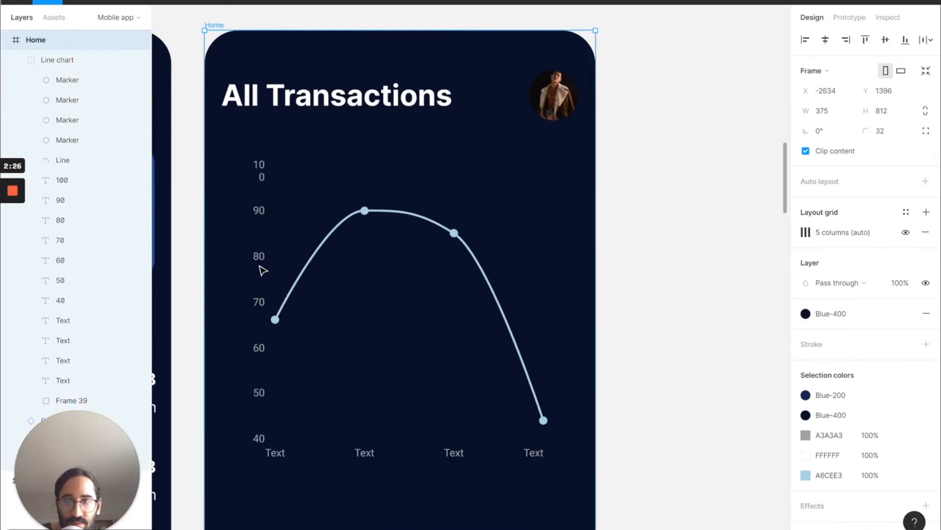
{"action": "left_click", "coordinate": [265, 293]}
{"action": "double_click", "coordinate": [276, 454]}
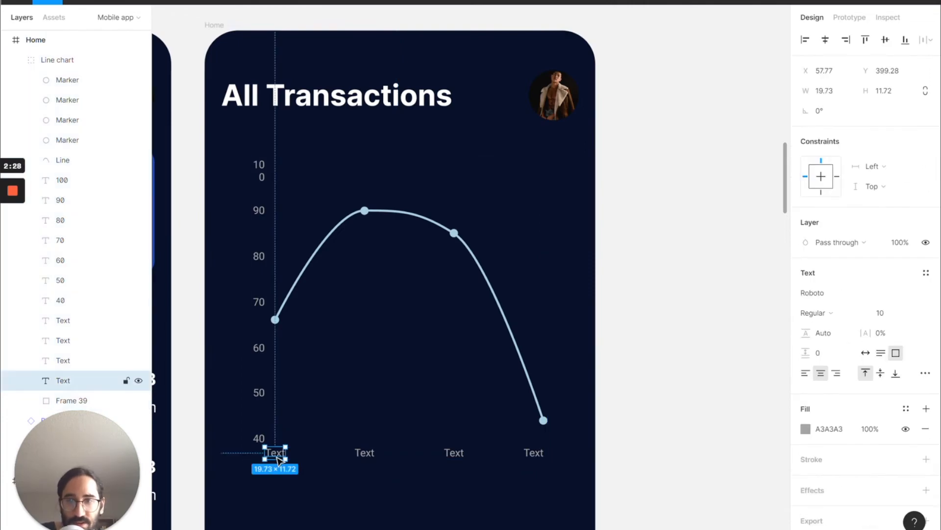
{"action": "double_click", "coordinate": [277, 456]}
{"action": "type", "text": "Week 1"}
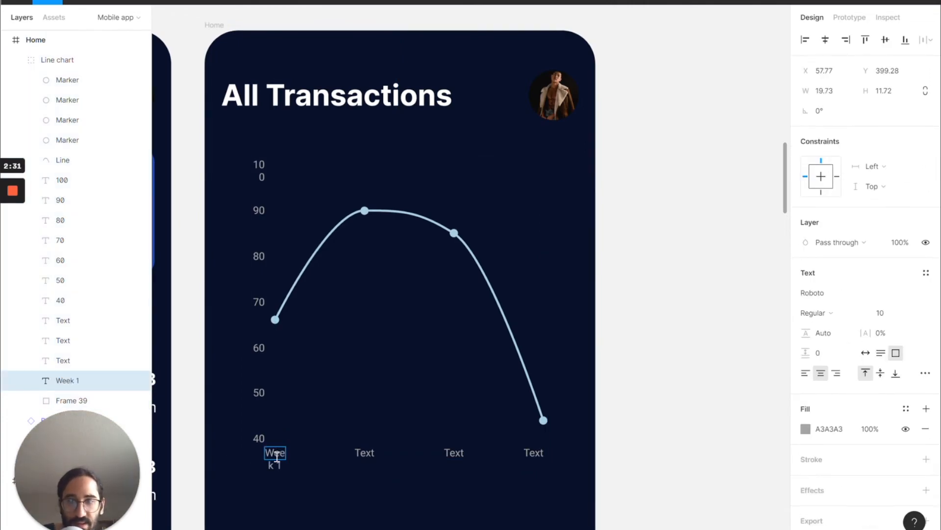
{"action": "left_click", "coordinate": [362, 451]}
{"action": "double_click", "coordinate": [363, 451]}
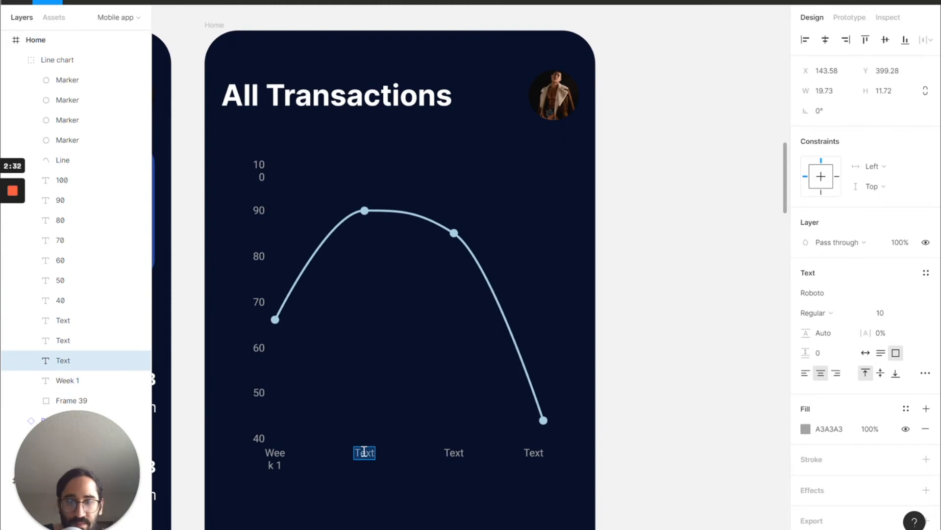
{"action": "type", "text": "Week 2"}
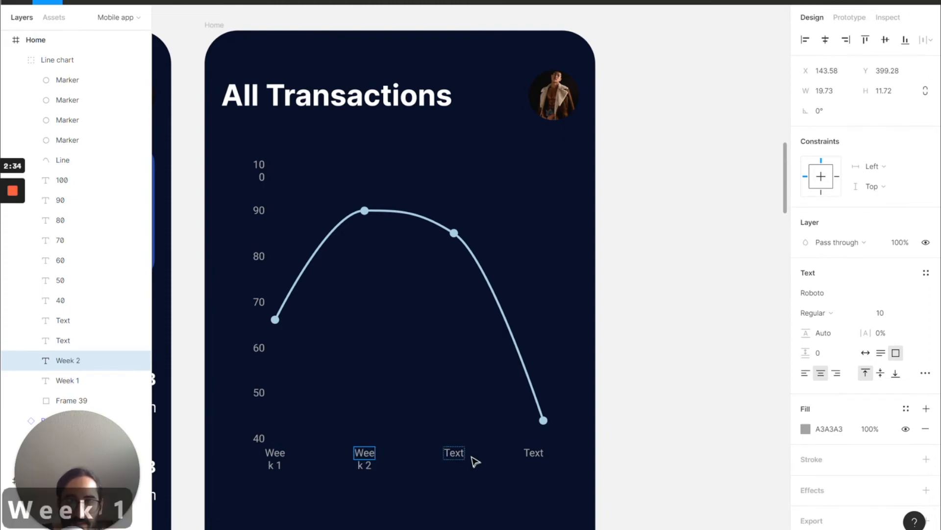
Step: Change the text of the line chart's last two horizontal axis labels to Week 3 and Week 4
{"action": "double_click", "coordinate": [451, 451]}
{"action": "type", "text": "Week 3"}
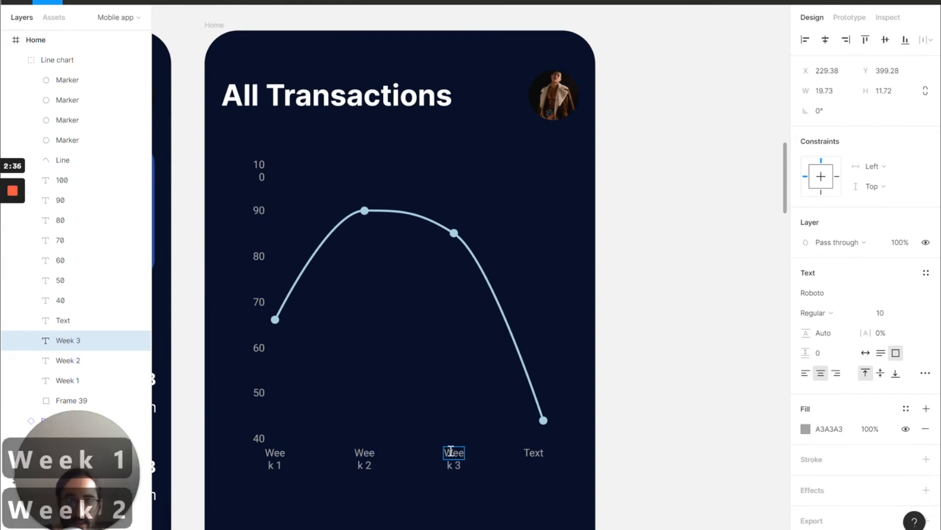
{"action": "double_click", "coordinate": [533, 452]}
{"action": "type", "text": "W"}
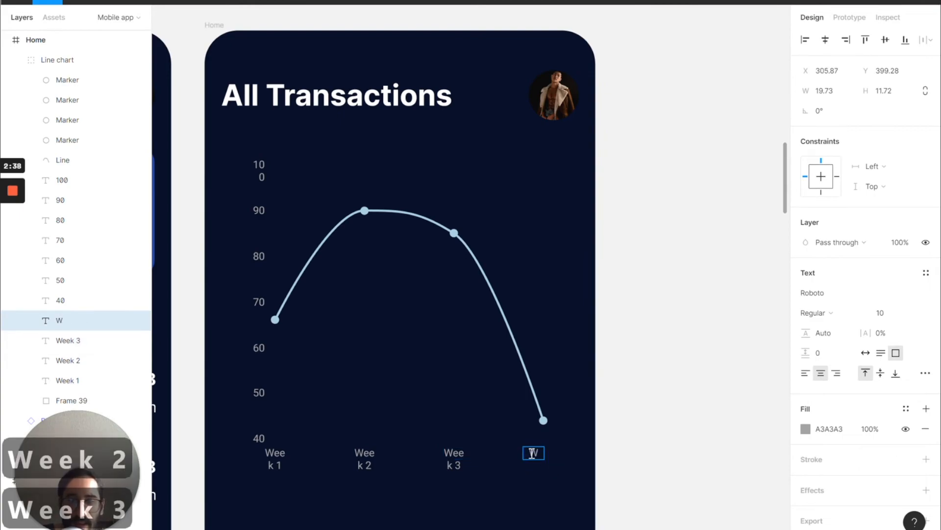
{"action": "type", "text": "eek 4"}
{"action": "key", "text": "Escape"}
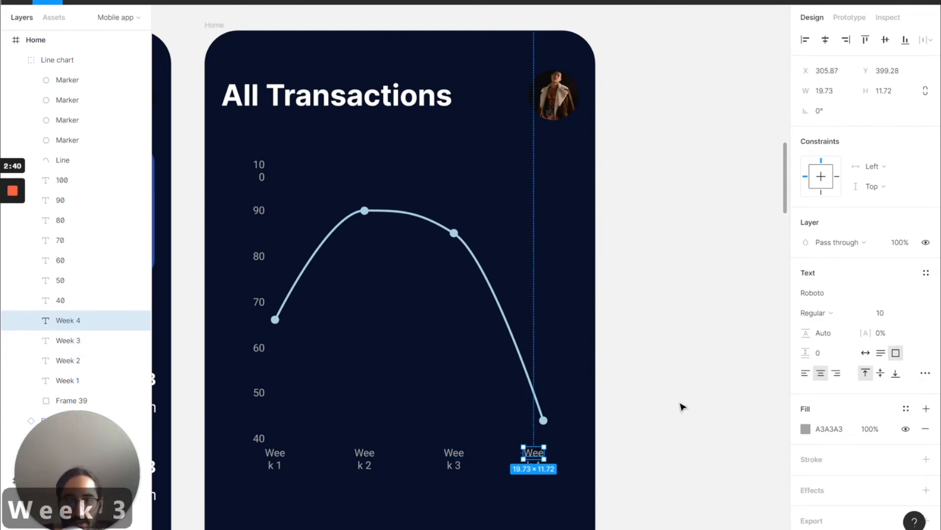
Step: Select the Week 1, Week 2 and Week 3 labels together
{"action": "left_click", "coordinate": [280, 458]}
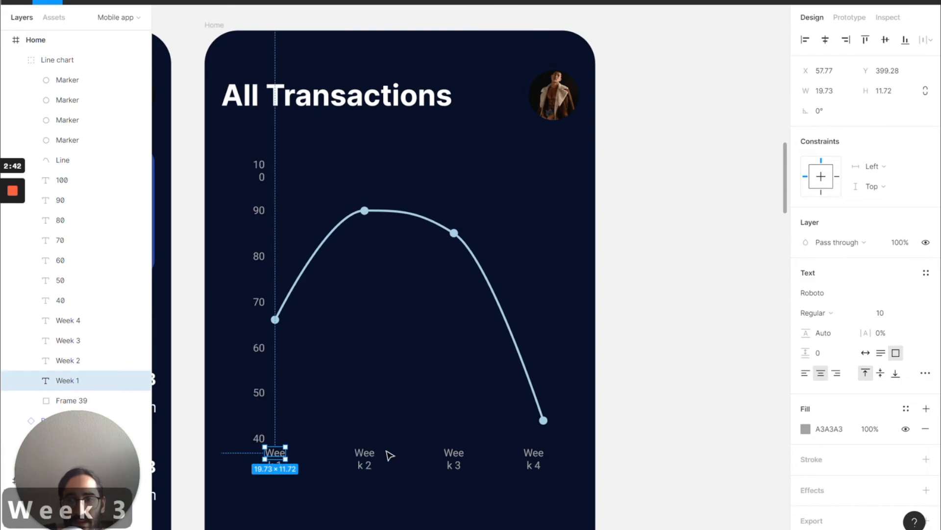
{"action": "left_click", "coordinate": [368, 458], "text": "shift"}
{"action": "left_click", "coordinate": [454, 459], "text": "shift"}
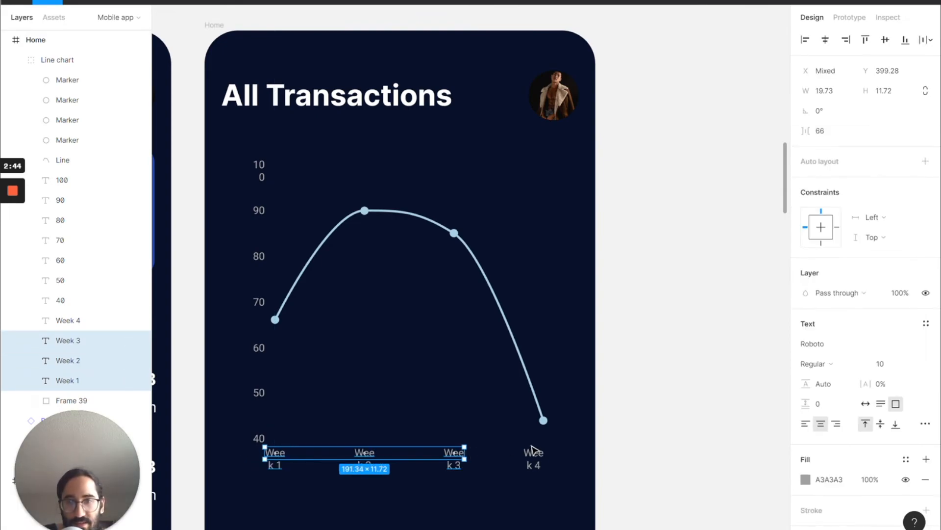
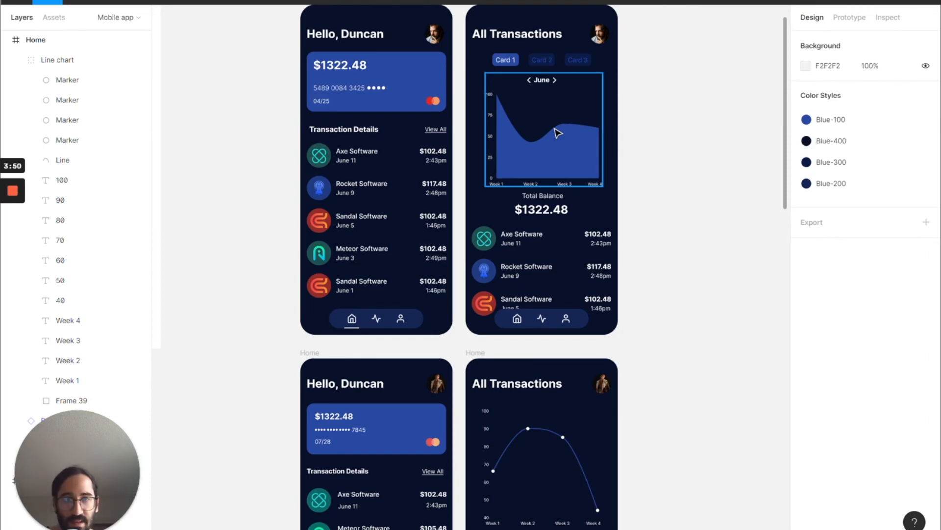
Step: Check the line chart group's side margins in the All Transactions frame and set its X position to 40.5
{"action": "scroll", "coordinate": [591, 226], "scroll_direction": "down", "scroll_amount": 3}
{"action": "scroll", "coordinate": [594, 211], "scroll_direction": "up", "scroll_amount": 1}
{"action": "scroll", "coordinate": [593, 211], "scroll_direction": "up", "scroll_amount": 2}
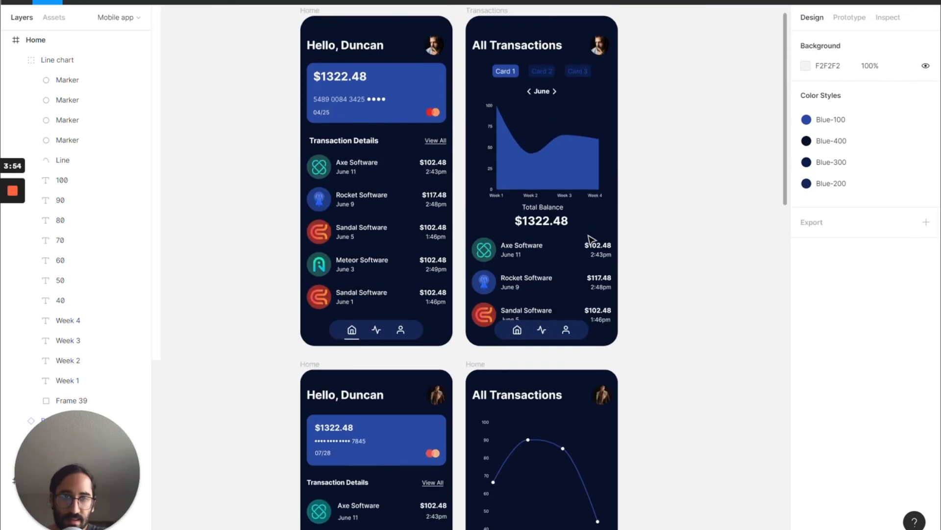
{"action": "left_click", "coordinate": [545, 447]}
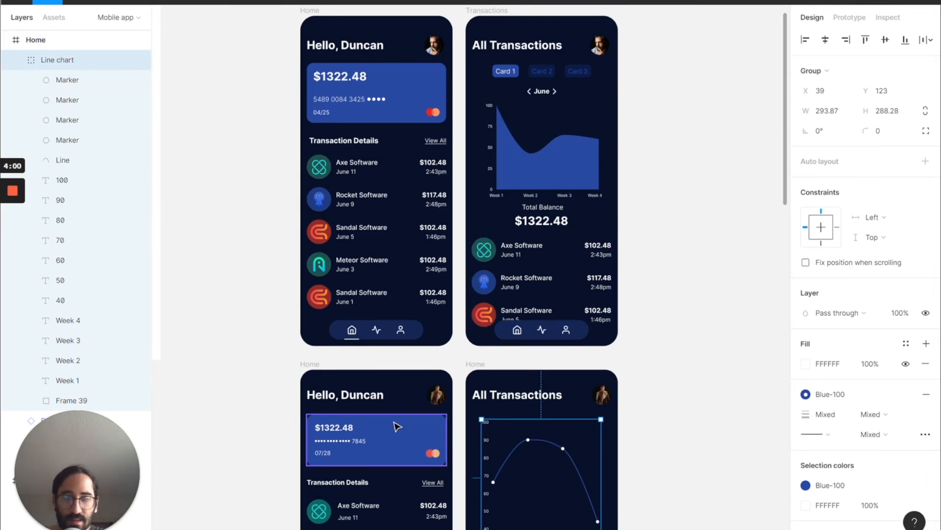
{"action": "key", "text": "alt"}
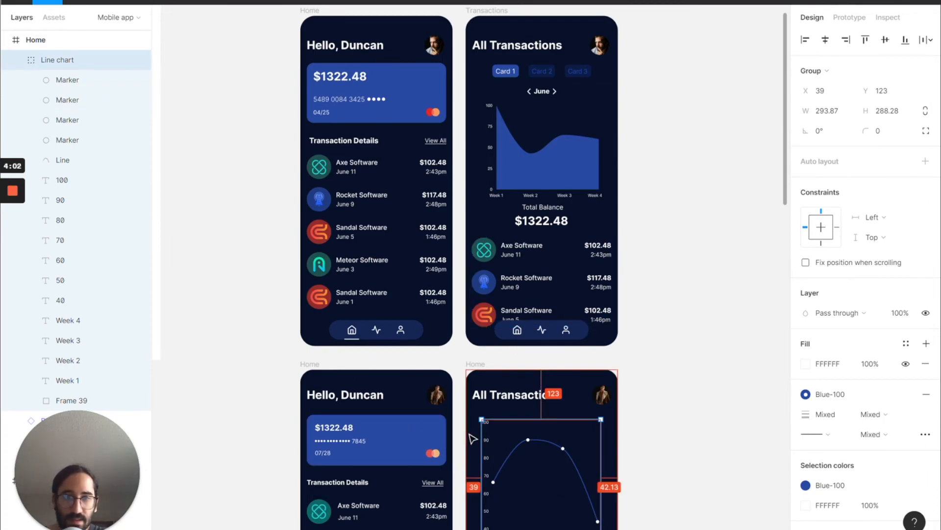
{"action": "left_click", "coordinate": [836, 96]}
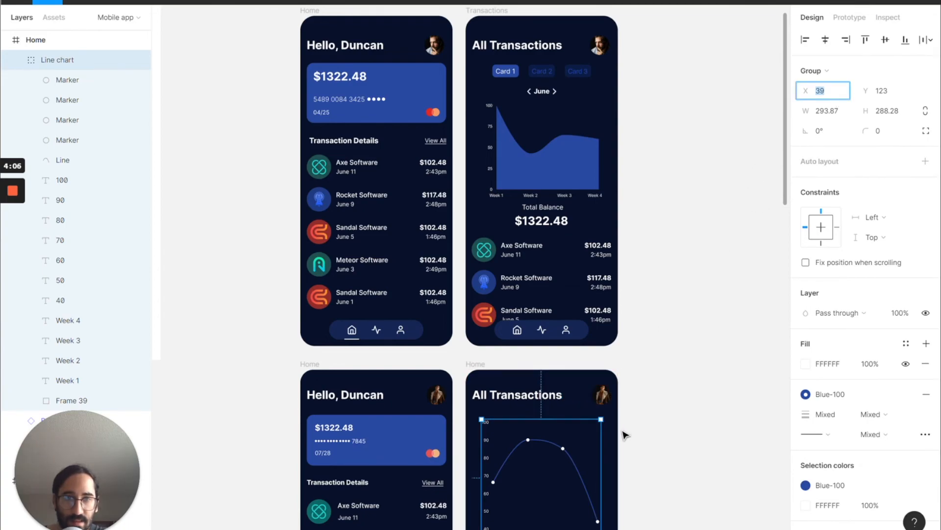
{"action": "key", "text": "alt"}
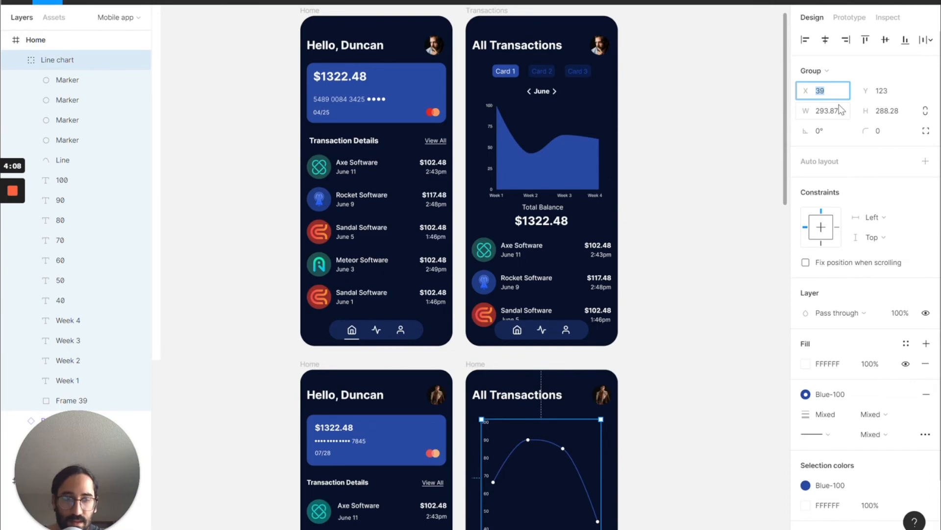
{"action": "key", "text": "Up"}
{"action": "key", "text": "Up"}
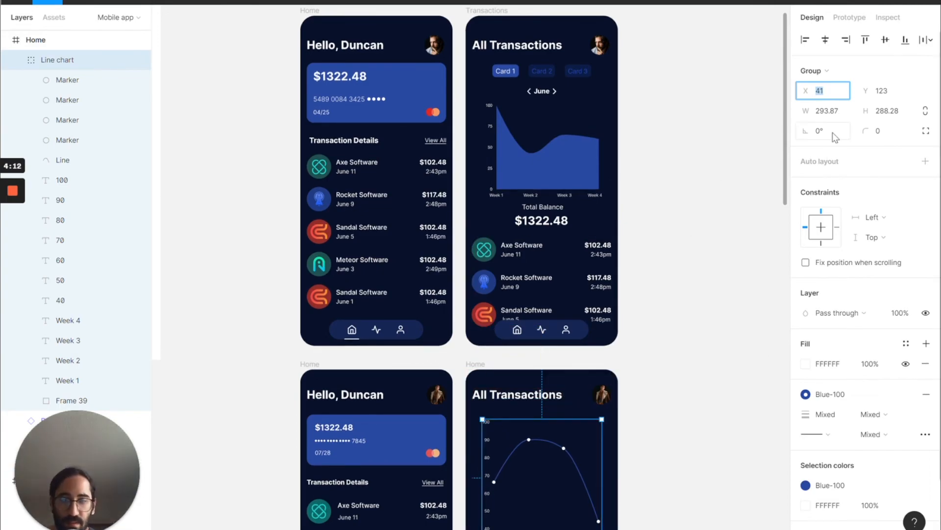
{"action": "type", "text": "40.5"}
{"action": "key", "text": "Return"}
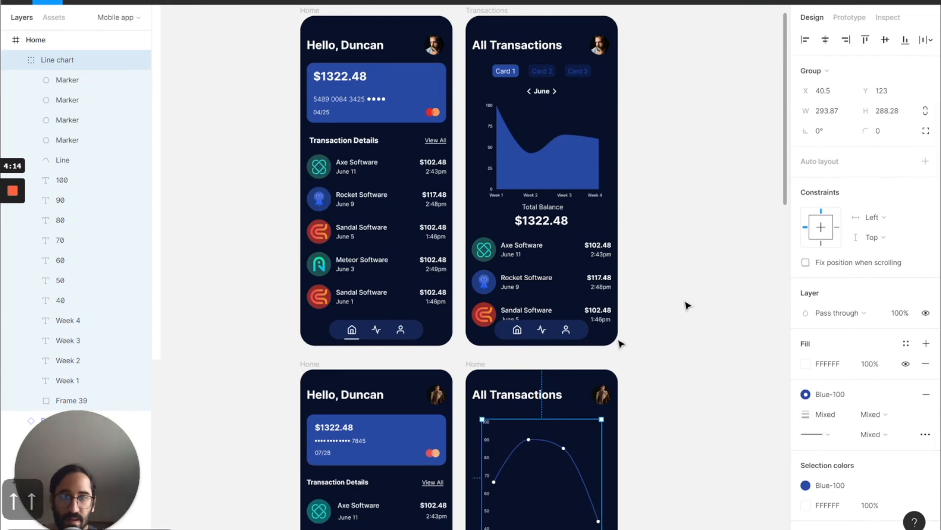
Step: Set the line chart group's Y position to 173 to make room beneath the All Transactions heading
{"action": "scroll", "coordinate": [636, 225], "scroll_direction": "up", "scroll_amount": 2}
{"action": "scroll", "coordinate": [656, 208], "scroll_direction": "down", "scroll_amount": 1}
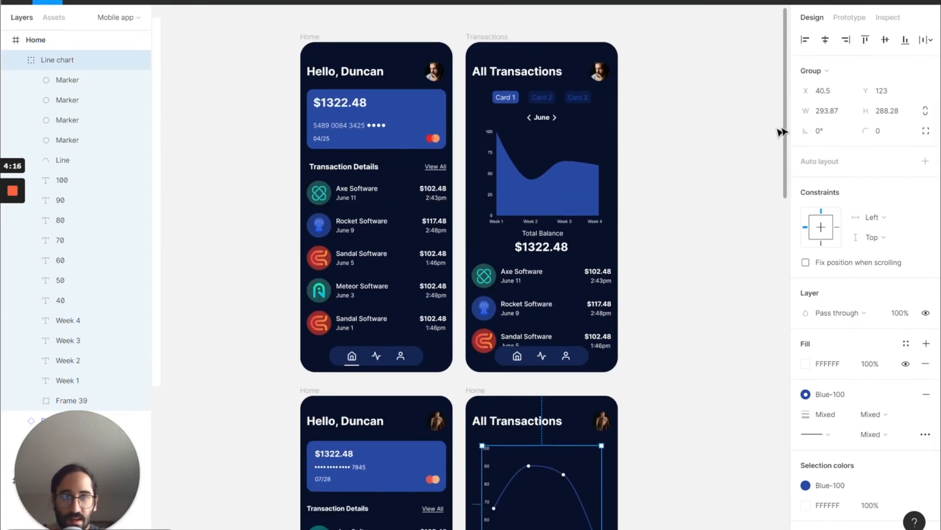
{"action": "scroll", "coordinate": [782, 133], "scroll_direction": "down", "scroll_amount": 3}
{"action": "left_click", "coordinate": [892, 91]}
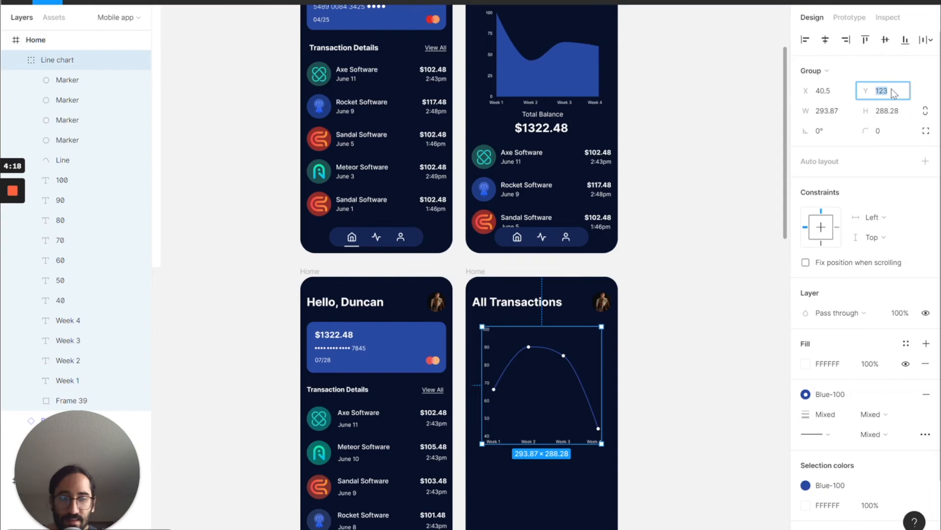
{"action": "key", "text": "shift+Up"}
{"action": "key", "text": "shift+Up"}
{"action": "key", "text": "shift+Up"}
{"action": "key", "text": "shift+Up"}
{"action": "key", "text": "shift+Up"}
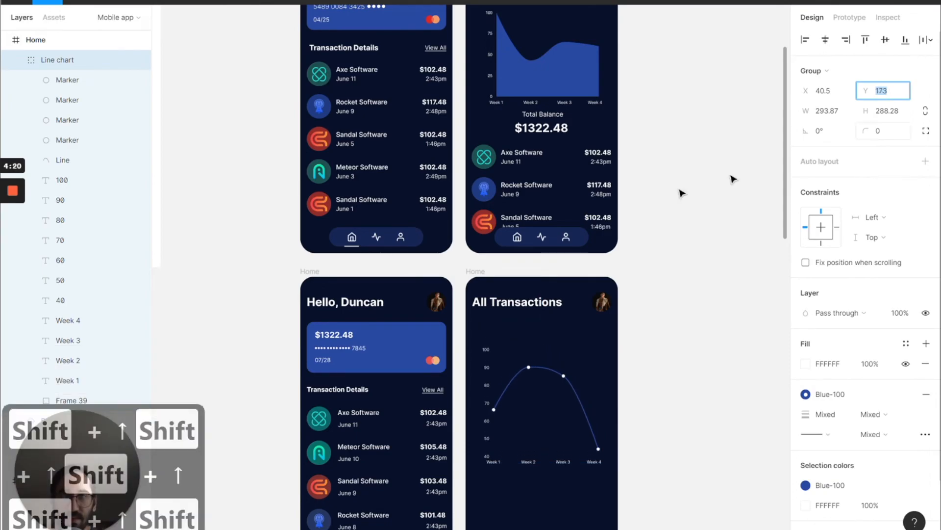
Step: Place three Card 1 filter component instances in a row between the heading and the chart, and turn off isPicked for the second and third
{"action": "scroll", "coordinate": [682, 193], "scroll_direction": "down", "scroll_amount": 1}
{"action": "scroll", "coordinate": [682, 193], "scroll_direction": "up", "scroll_amount": 4}
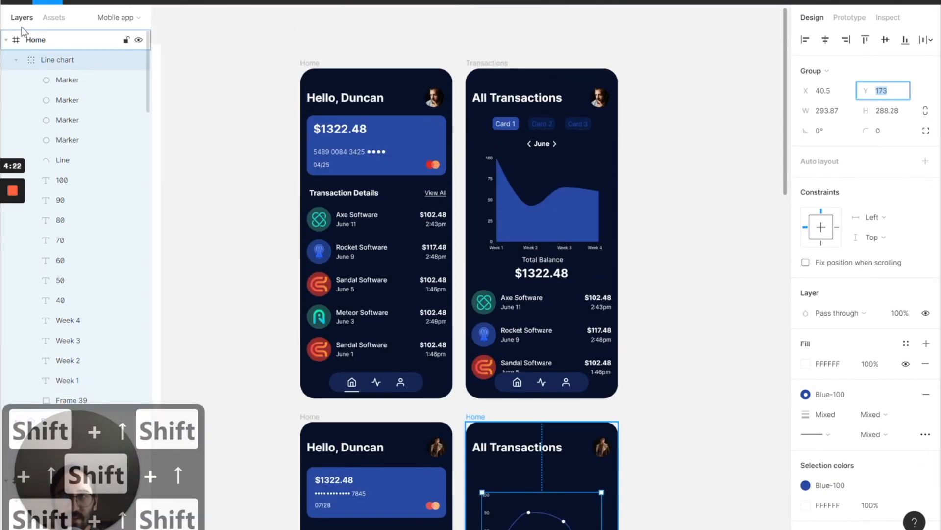
{"action": "left_click", "coordinate": [53, 17]}
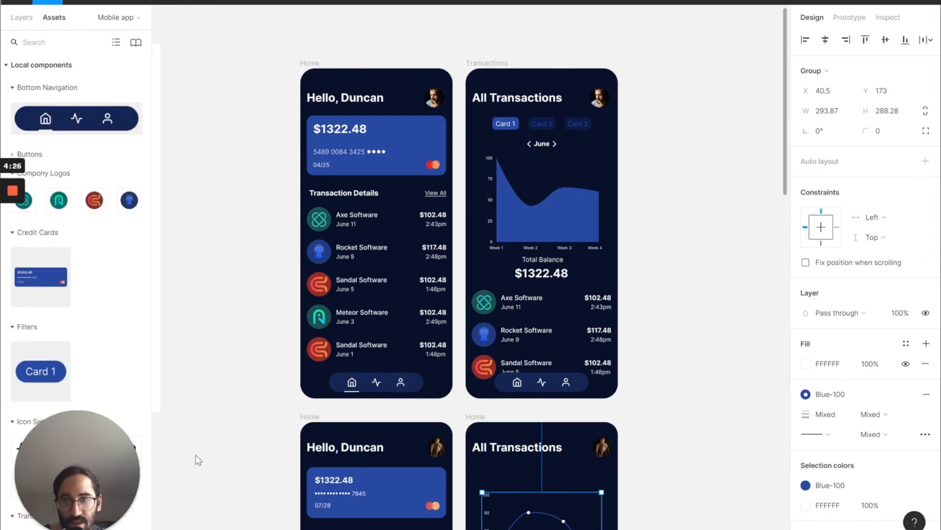
{"action": "scroll", "coordinate": [443, 349], "scroll_direction": "down", "scroll_amount": 3}
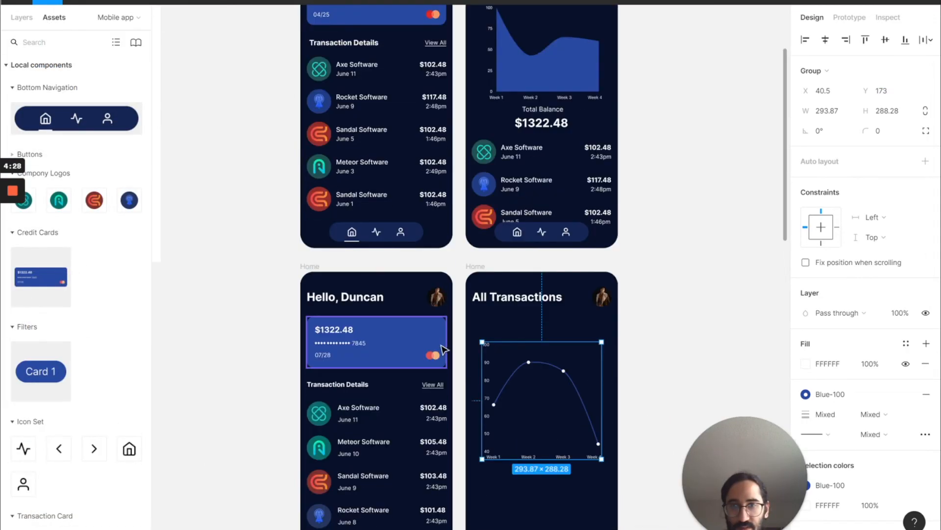
{"action": "left_click", "coordinate": [479, 266]}
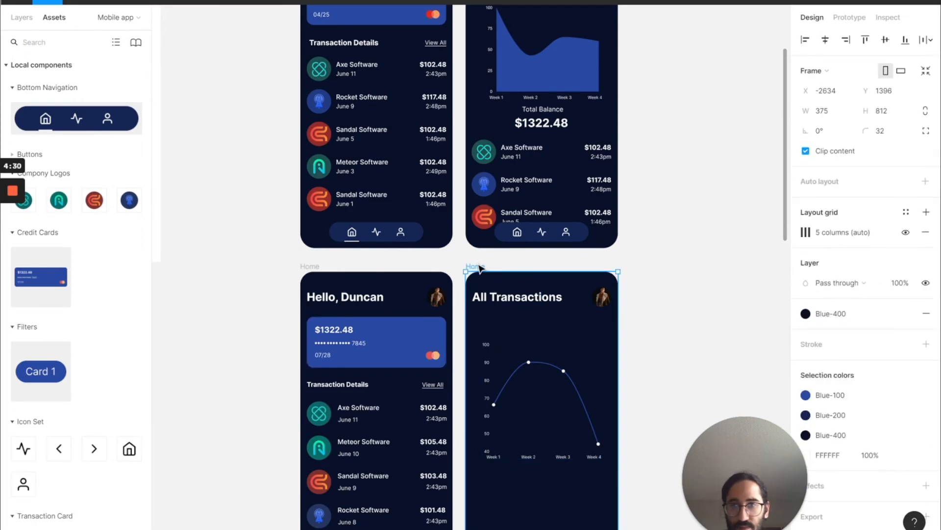
{"action": "left_click_drag", "start_coordinate": [22, 366], "coordinate": [589, 328]}
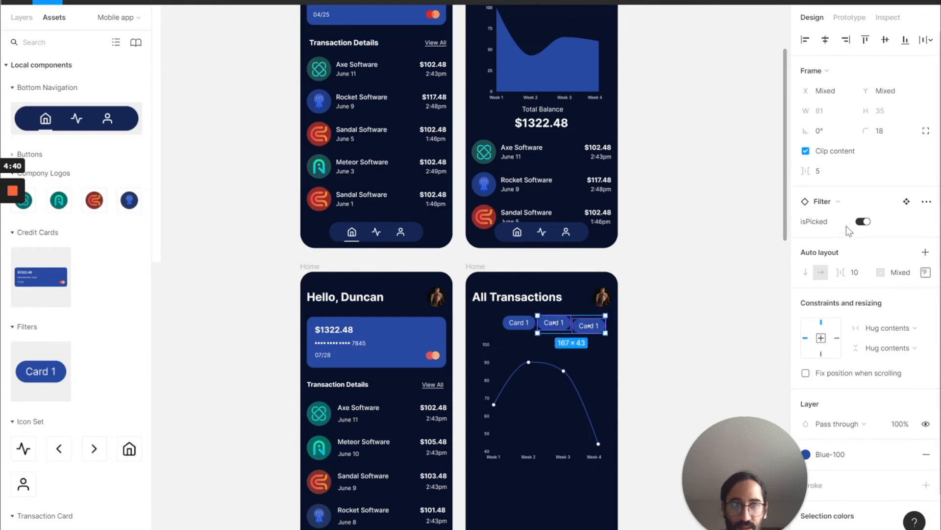
{"action": "left_click", "coordinate": [861, 222]}
{"action": "left_click", "coordinate": [664, 322]}
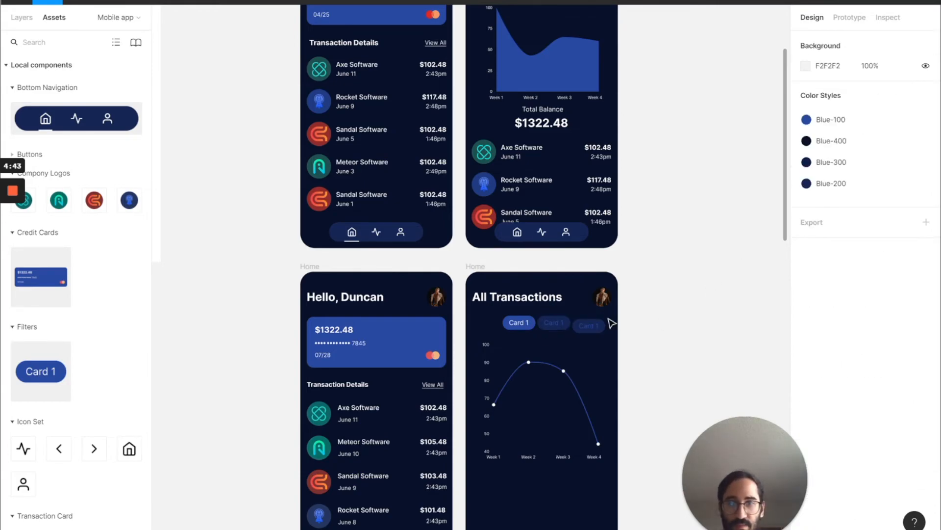
Step: Change the middle filter's text to Card 2
{"action": "left_click", "coordinate": [473, 268]}
{"action": "key", "text": "shift+0"}
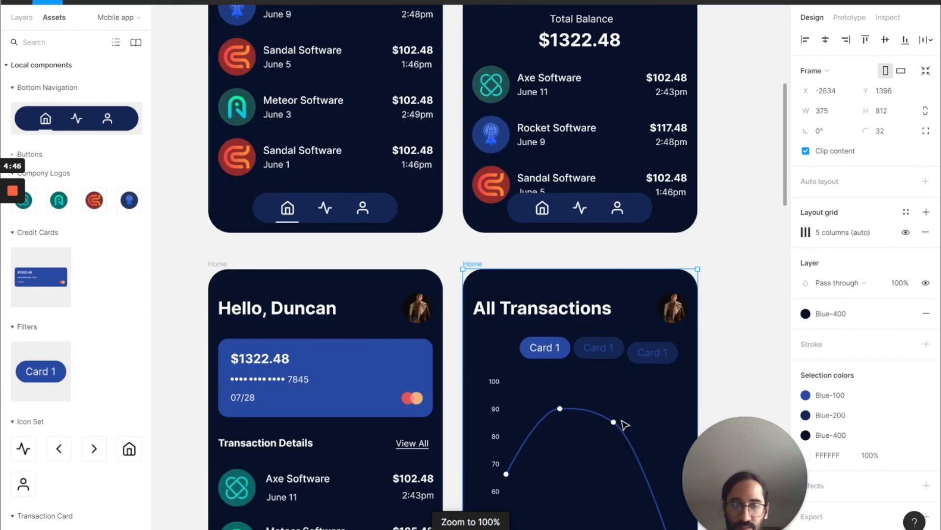
{"action": "left_click", "coordinate": [600, 357]}
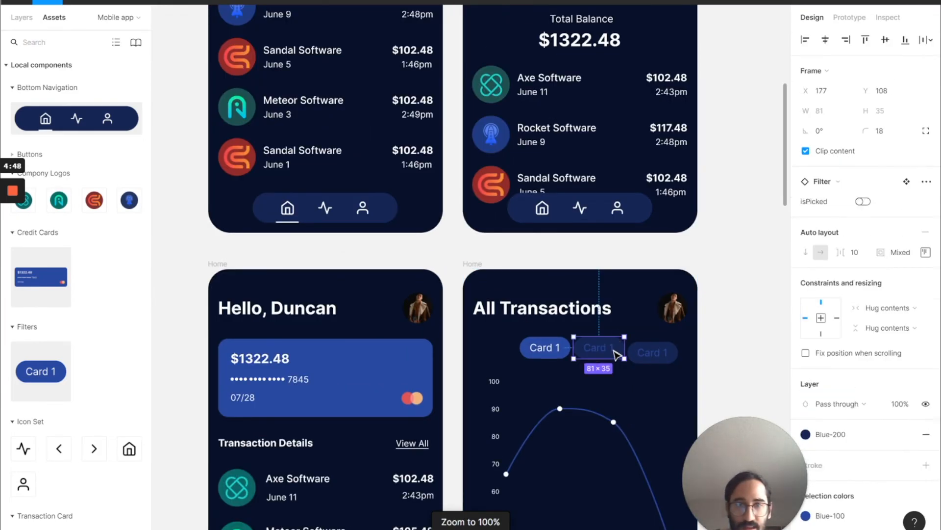
{"action": "double_click", "coordinate": [616, 351]}
{"action": "double_click", "coordinate": [612, 348]}
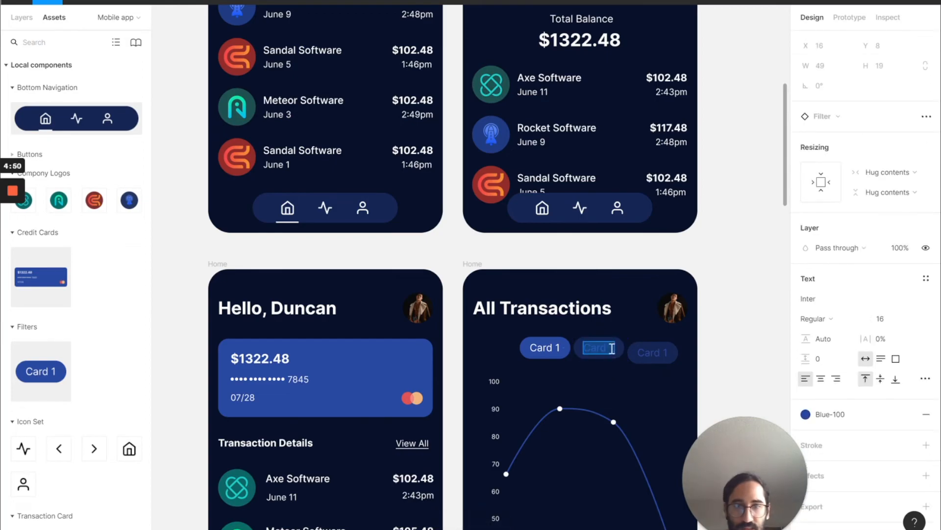
{"action": "key", "text": "BackSpace"}
{"action": "type", "text": "2"}
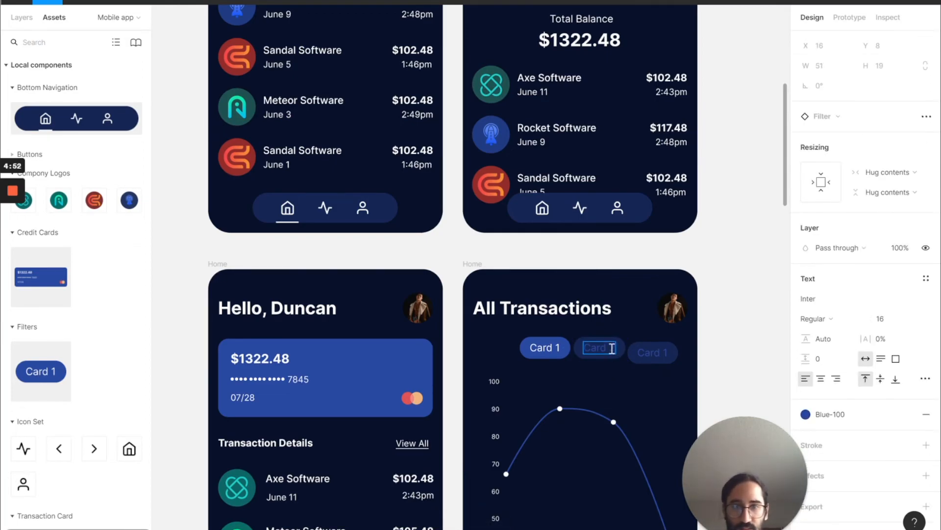
Step: Change the last filter's text to Card 3
{"action": "double_click", "coordinate": [661, 353]}
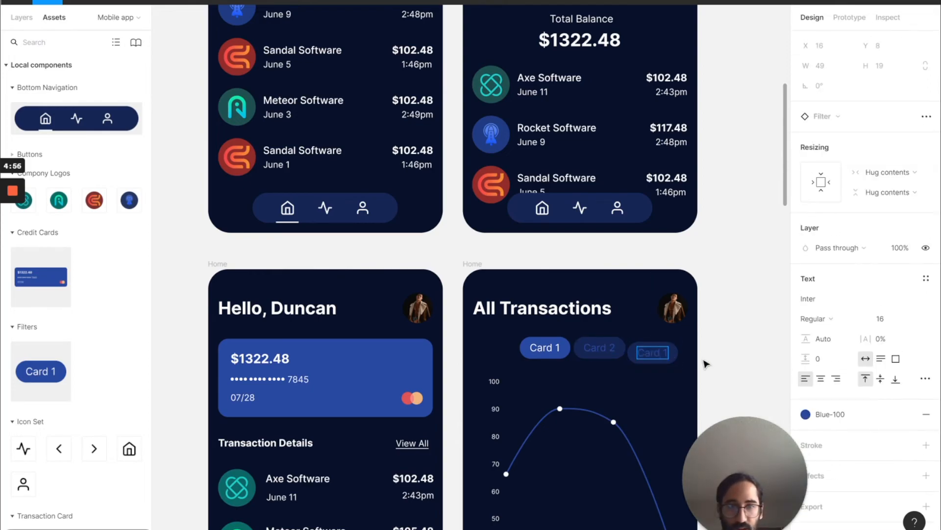
{"action": "key", "text": "Right"}
{"action": "key", "text": "BackSpace"}
{"action": "type", "text": "3"}
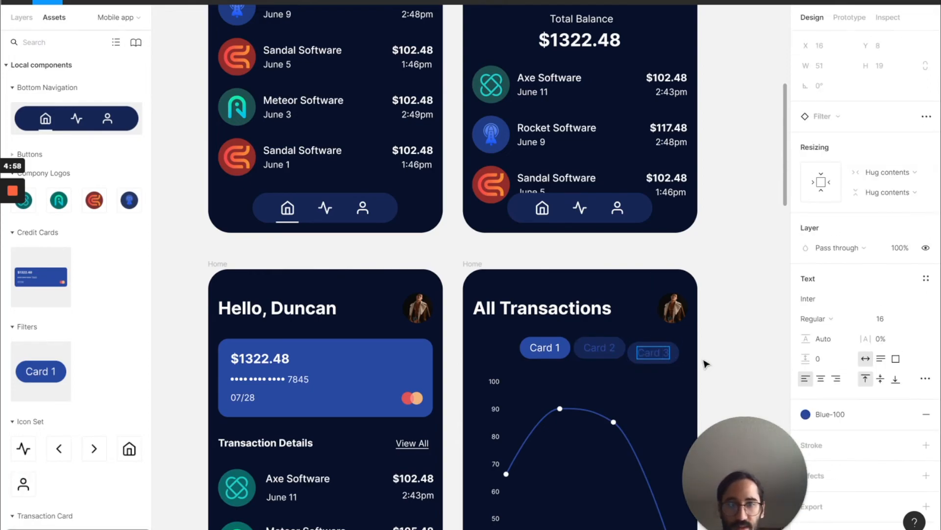
Step: Align the three card filters on their vertical centers and set the horizontal spacing between them to 16
{"action": "left_click", "coordinate": [705, 364]}
{"action": "left_click", "coordinate": [565, 347]}
{"action": "left_click", "coordinate": [601, 347], "text": "shift"}
{"action": "left_click", "coordinate": [653, 352], "text": "shift"}
{"action": "left_click", "coordinate": [885, 40]}
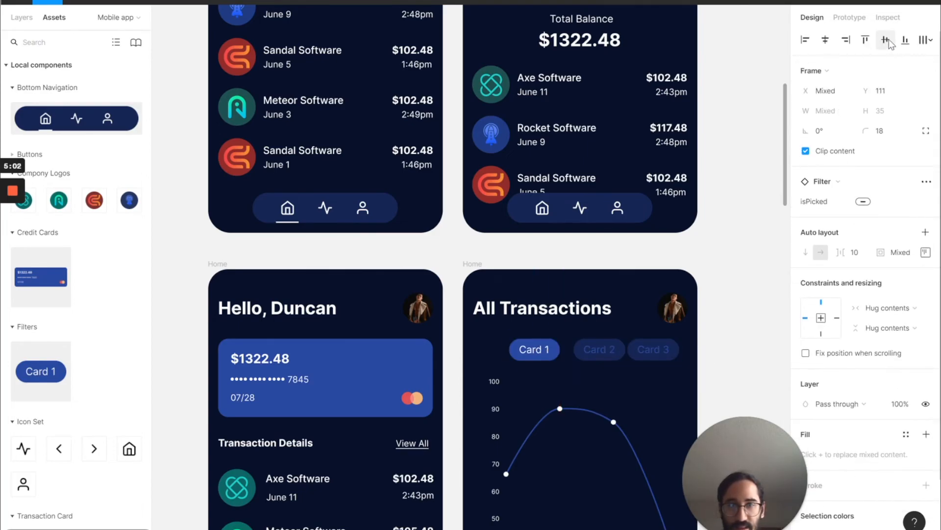
{"action": "left_click", "coordinate": [670, 350]}
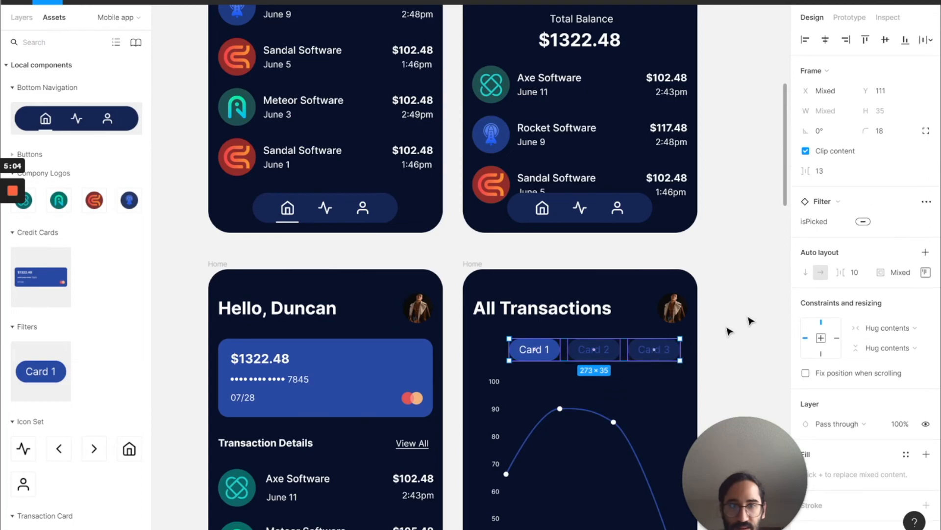
{"action": "type", "text": "16"}
{"action": "key", "text": "Return"}
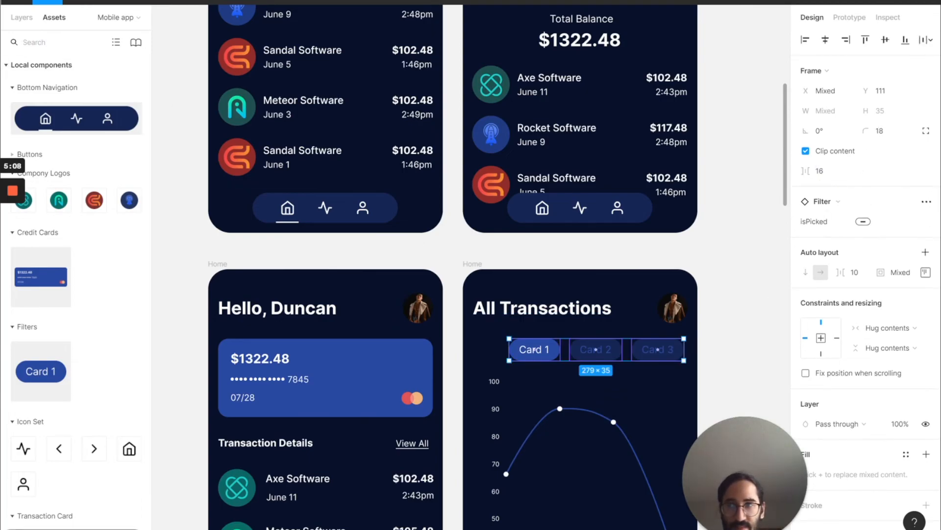
Step: Wrap the three card filters in one frame and name it Filters
{"action": "left_click", "coordinate": [9, 19]}
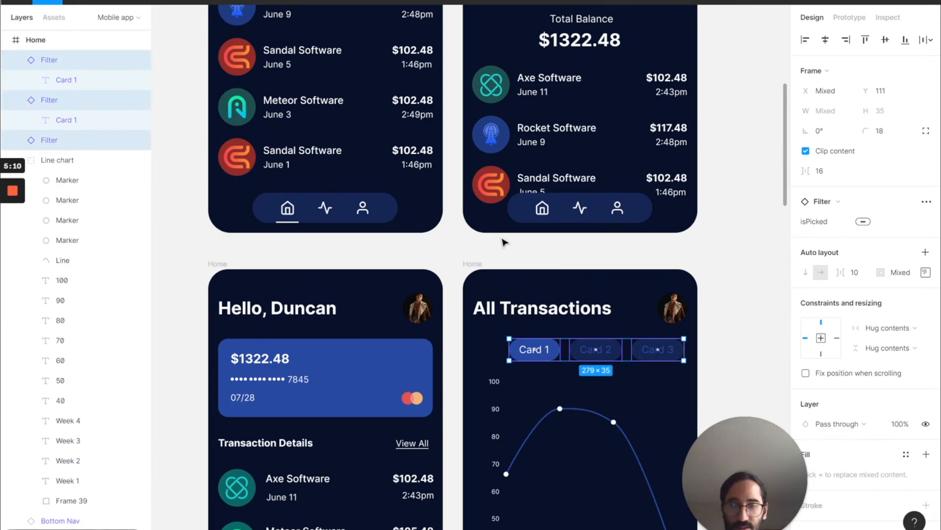
{"action": "key", "text": "ctrl+alt+g"}
{"action": "double_click", "coordinate": [60, 59]}
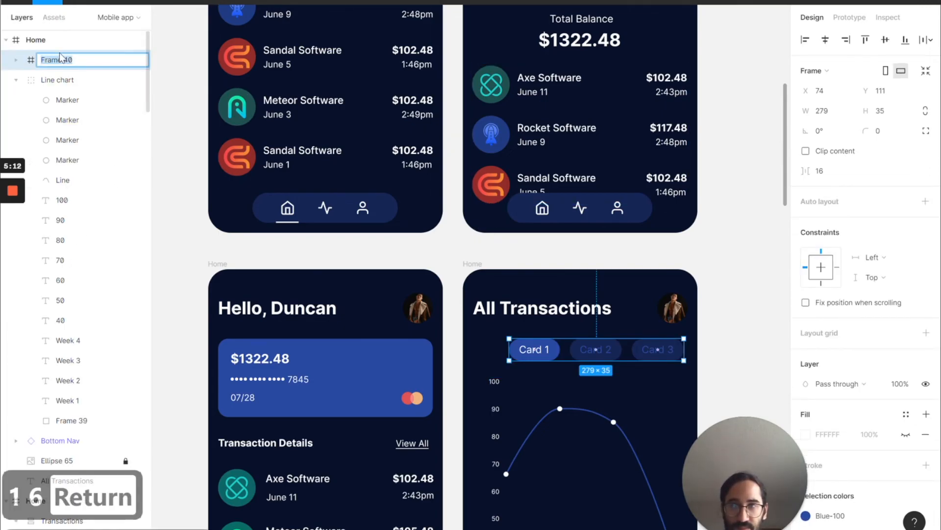
{"action": "type", "text": "Filters"}
{"action": "key", "text": "Return"}
Step: Center the Filters frame beneath the All Transactions heading at X 48, Y 112
{"action": "left_click_drag", "start_coordinate": [568, 357], "coordinate": [552, 358]}
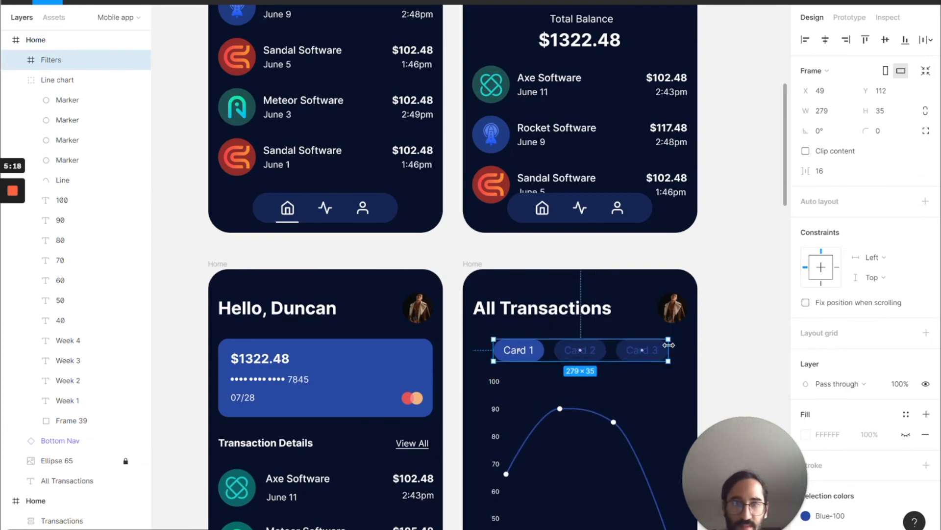
{"action": "key", "text": "alt"}
{"action": "left_click", "coordinate": [826, 91]}
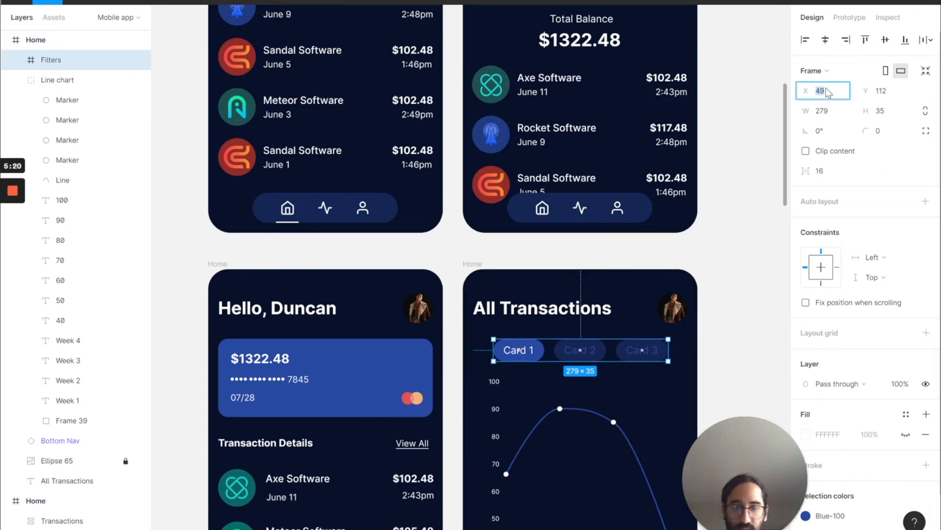
{"action": "key", "text": "Return"}
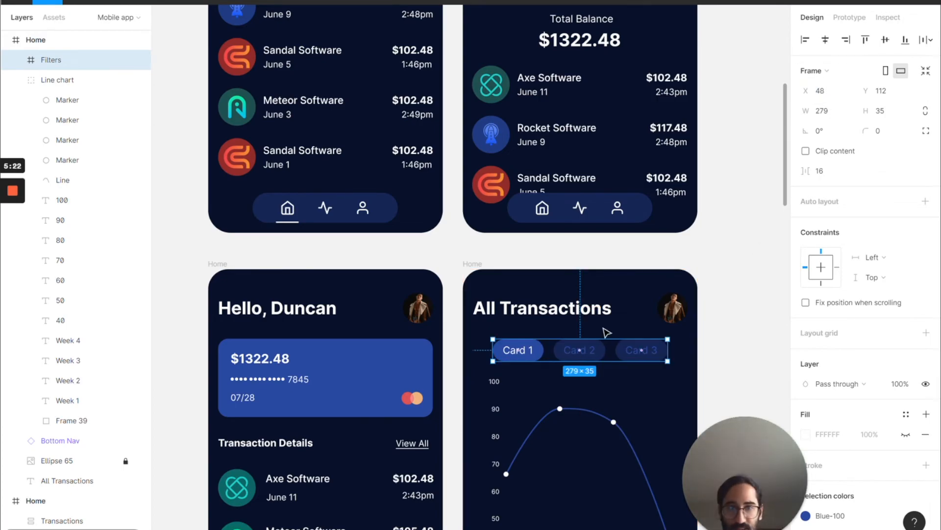
Step: Add a white "Total Balance" text label beneath the line chart on the All Transactions screen
{"action": "scroll", "coordinate": [607, 333], "scroll_direction": "up", "scroll_amount": 2}
{"action": "scroll", "coordinate": [607, 333], "scroll_direction": "down", "scroll_amount": 4}
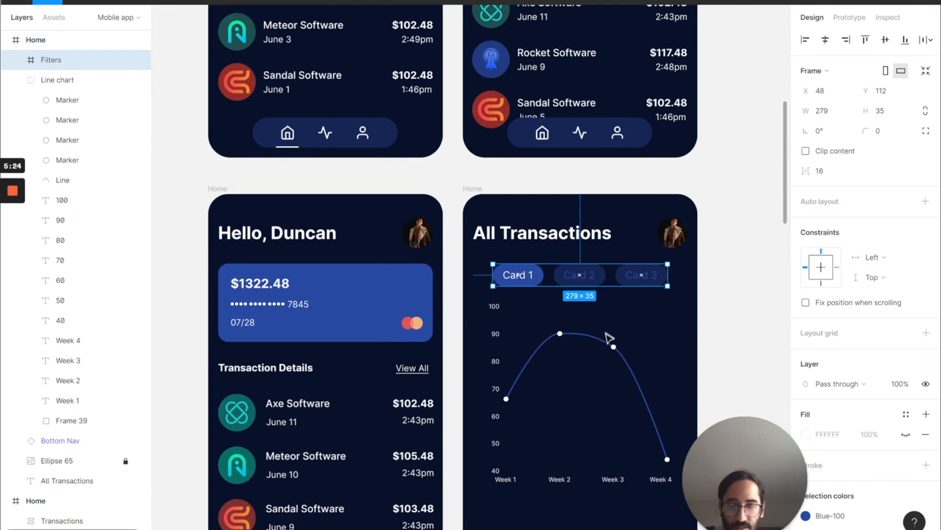
{"action": "scroll", "coordinate": [607, 333], "scroll_direction": "up", "scroll_amount": 5}
{"action": "scroll", "coordinate": [609, 338], "scroll_direction": "up", "scroll_amount": 3}
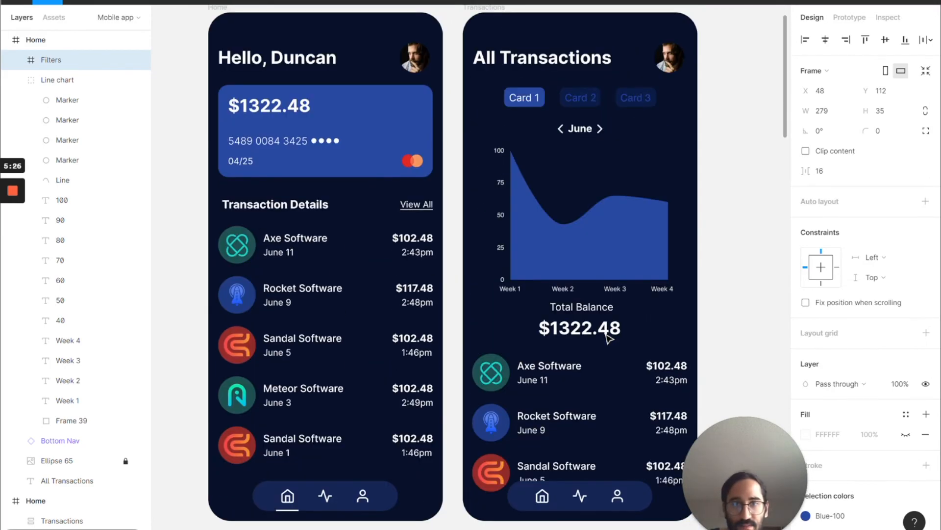
{"action": "scroll", "coordinate": [610, 338], "scroll_direction": "down", "scroll_amount": 6}
{"action": "scroll", "coordinate": [608, 337], "scroll_direction": "down", "scroll_amount": 4}
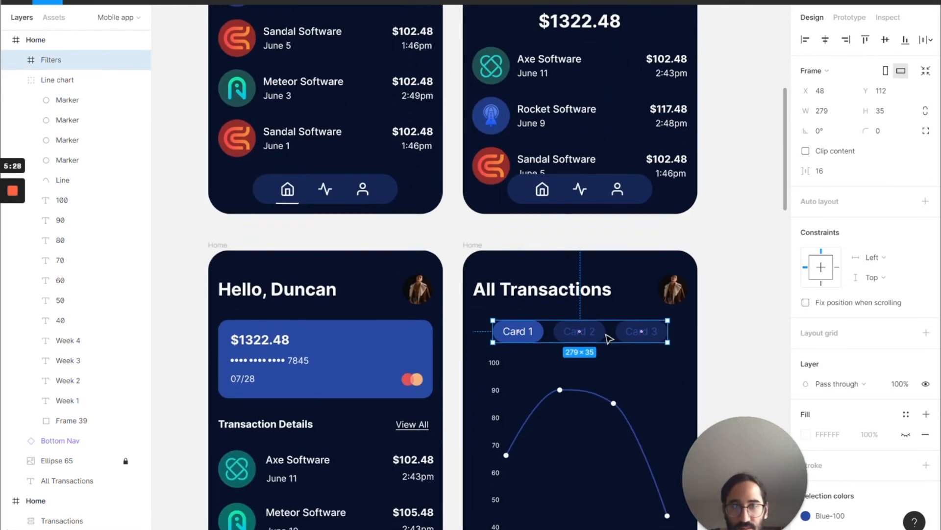
{"action": "key", "text": "t"}
{"action": "left_click", "coordinate": [545, 384]}
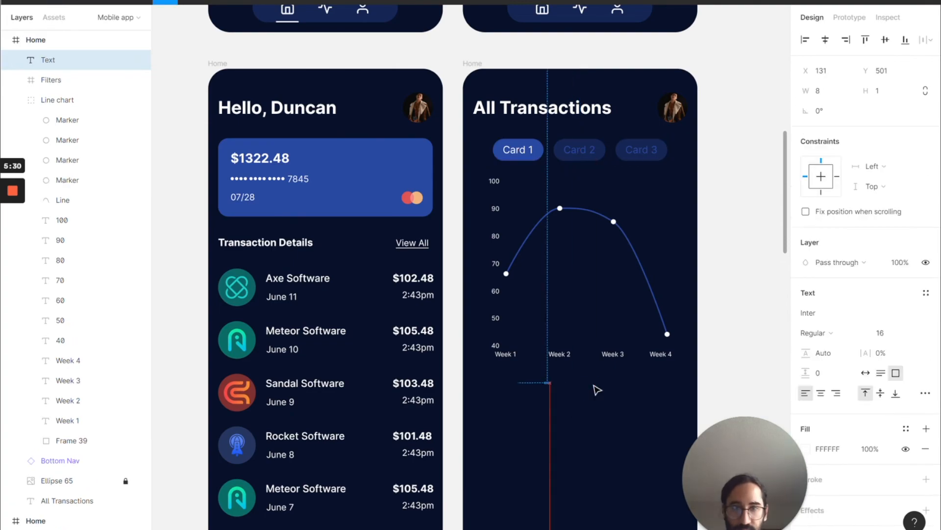
{"action": "type", "text": "Total Balna"}
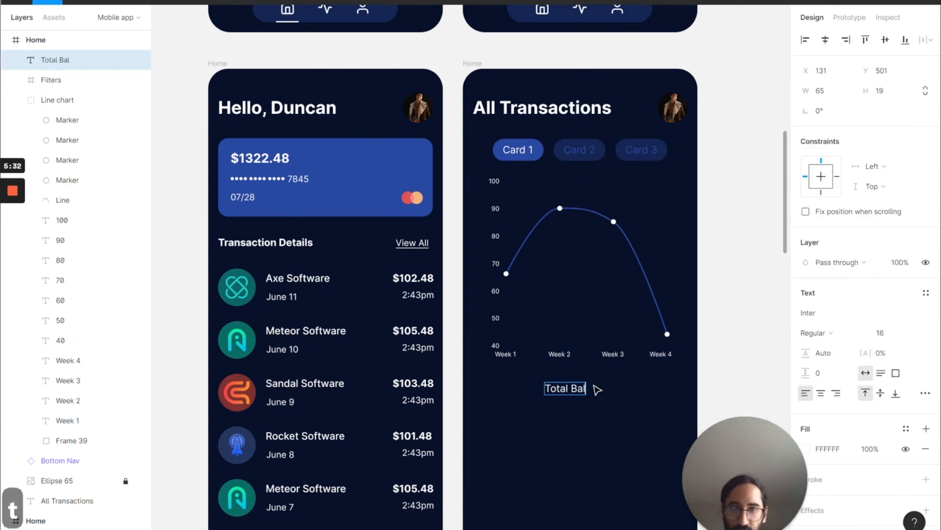
{"action": "key", "text": "BackSpace"}
{"action": "key", "text": "BackSpace"}
{"action": "type", "text": "ance"}
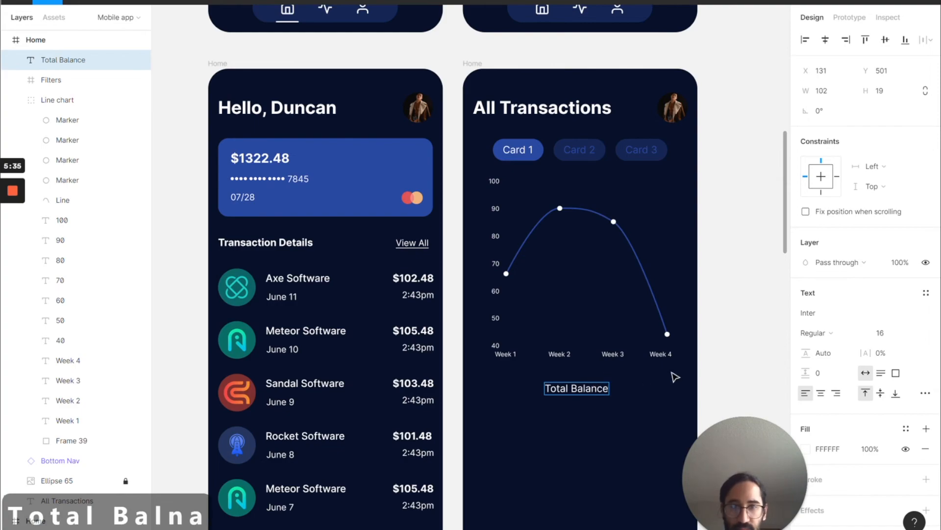
{"action": "key", "text": "Escape"}
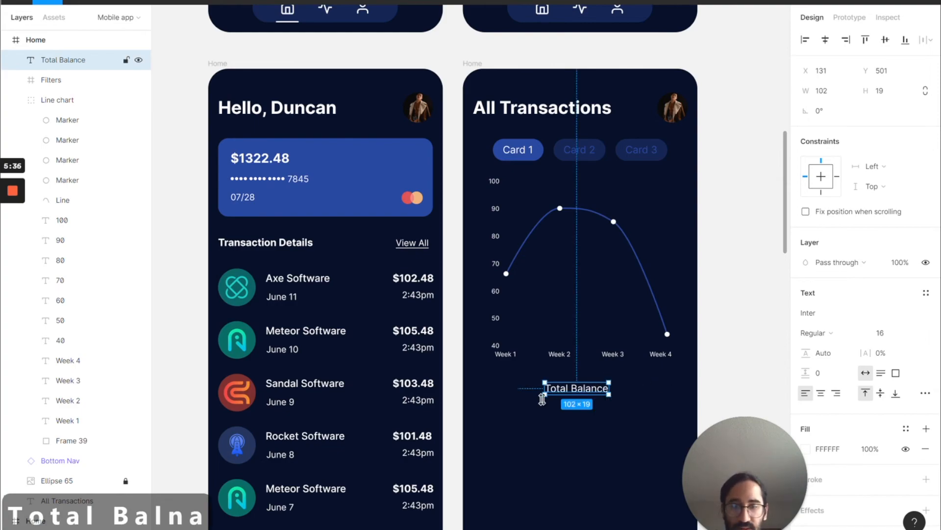
Step: Duplicate the Total Balance label just below itself and replace the copy's text with the credit card's $1322.48 amount
{"action": "left_click_drag", "start_coordinate": [563, 392], "coordinate": [563, 408]}
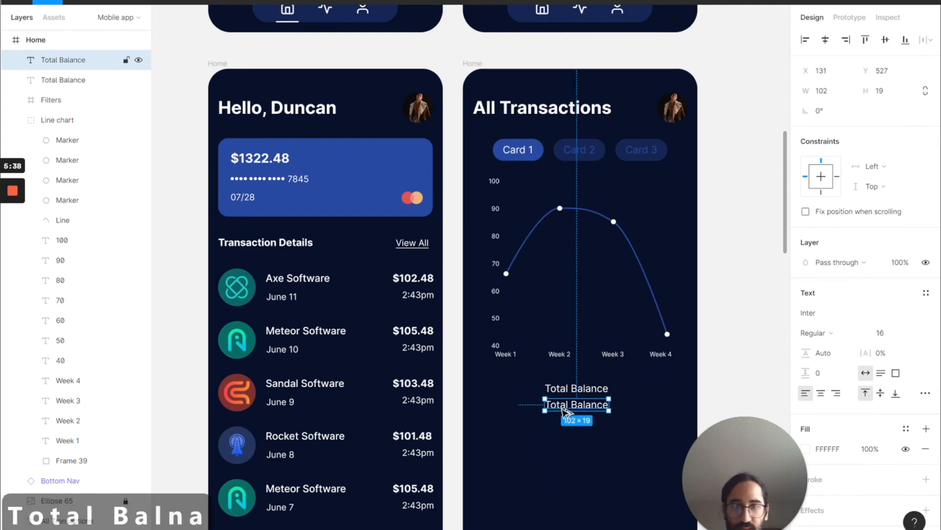
{"action": "left_click", "coordinate": [255, 162]}
{"action": "double_click", "coordinate": [255, 162]}
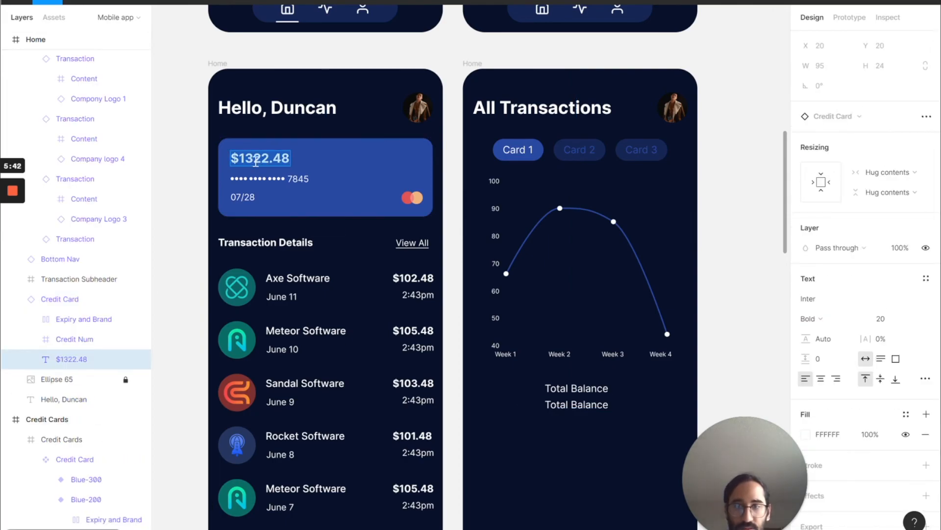
{"action": "key", "text": "ctrl+c"}
{"action": "double_click", "coordinate": [582, 403]}
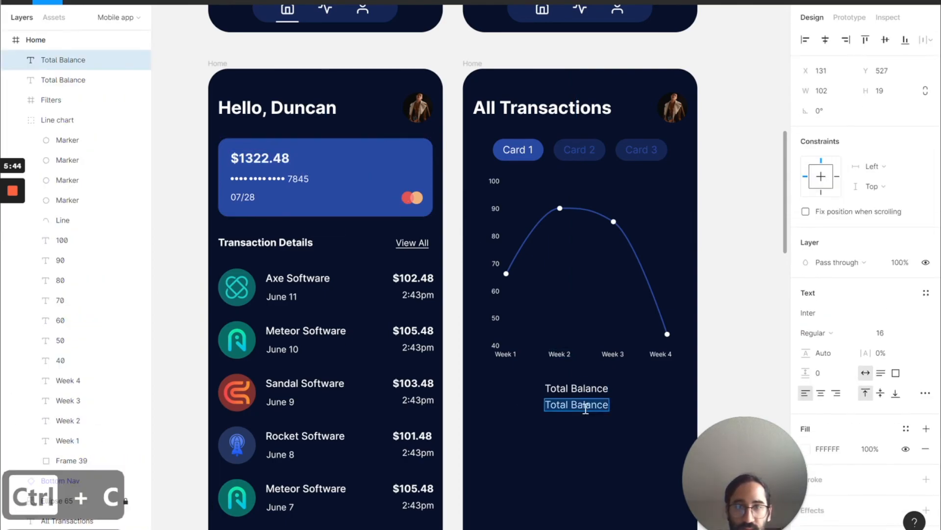
{"action": "key", "text": "ctrl+v"}
{"action": "key", "text": "Escape"}
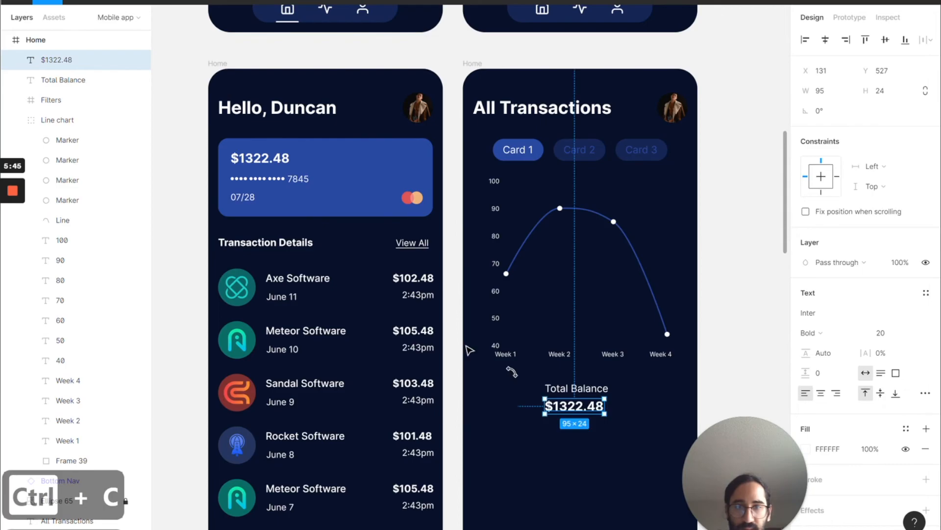
Step: Set the font size of the $1322.48 amount beneath the Total Balance label to 28
{"action": "double_click", "coordinate": [271, 164]}
{"action": "left_click", "coordinate": [566, 405]}
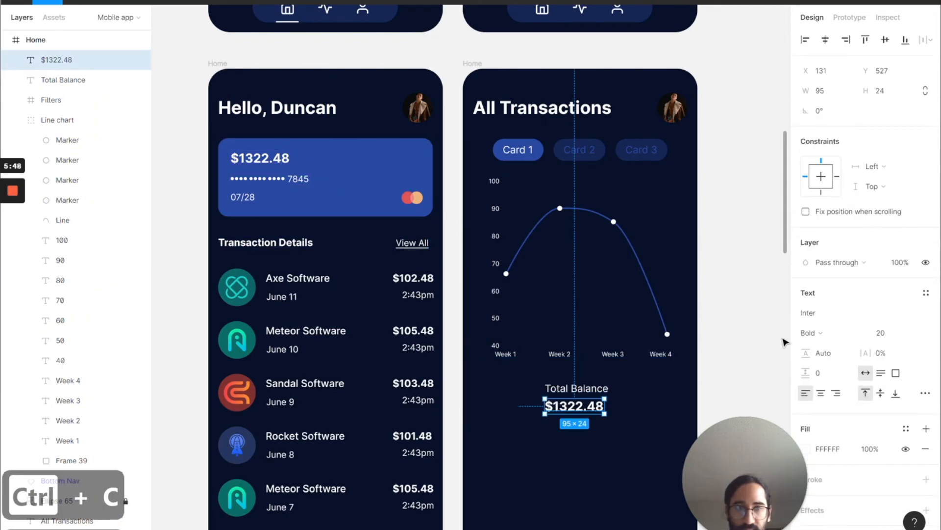
{"action": "left_click", "coordinate": [885, 333]}
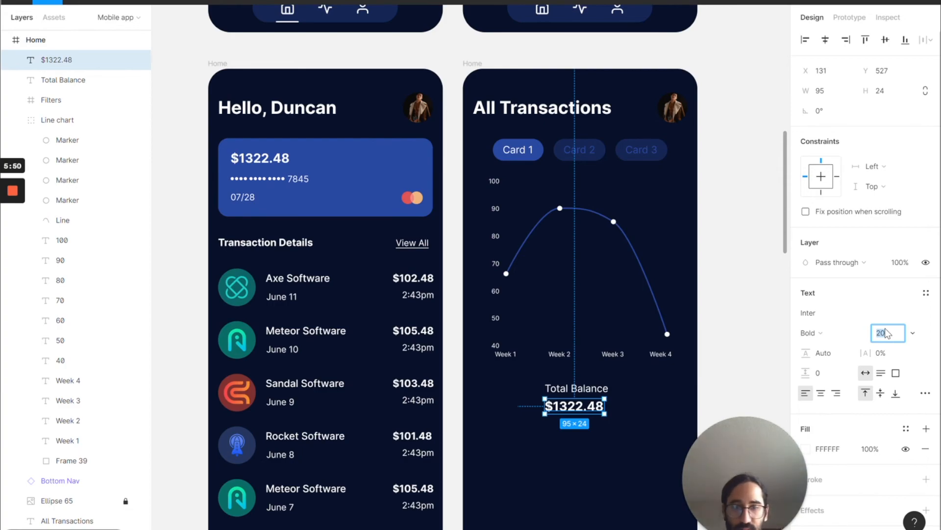
{"action": "type", "text": "28"}
{"action": "key", "text": "Return"}
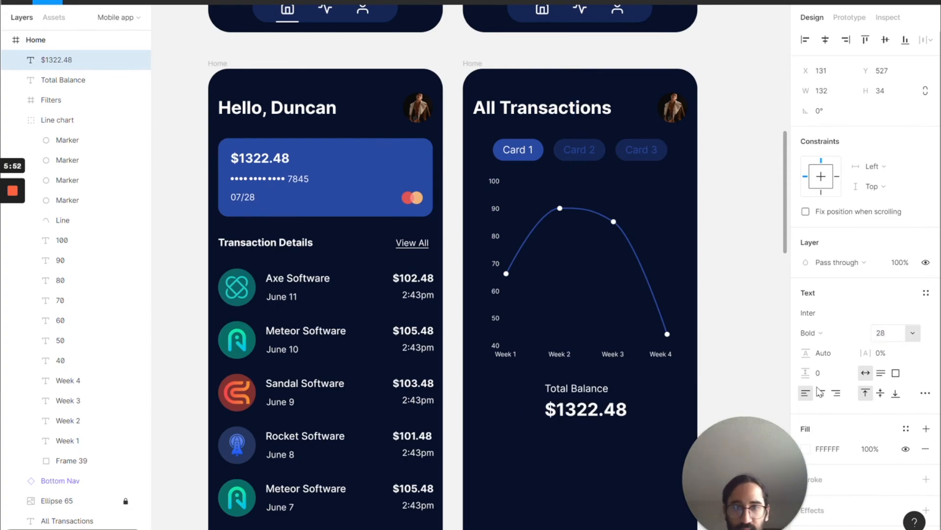
Step: Center the $1322.48 amount on the All Transactions screen at X 121, Y 525
{"action": "left_click_drag", "start_coordinate": [583, 411], "coordinate": [576, 411]}
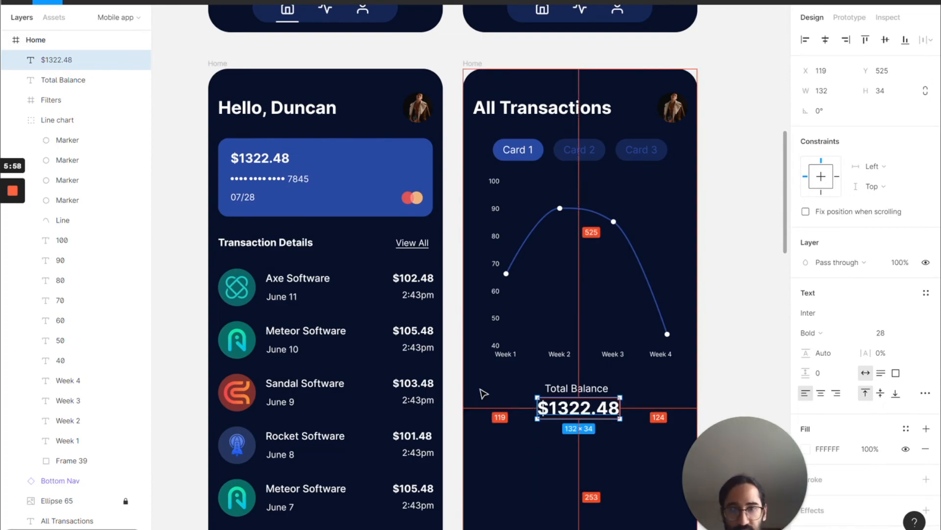
{"action": "left_click", "coordinate": [826, 72]}
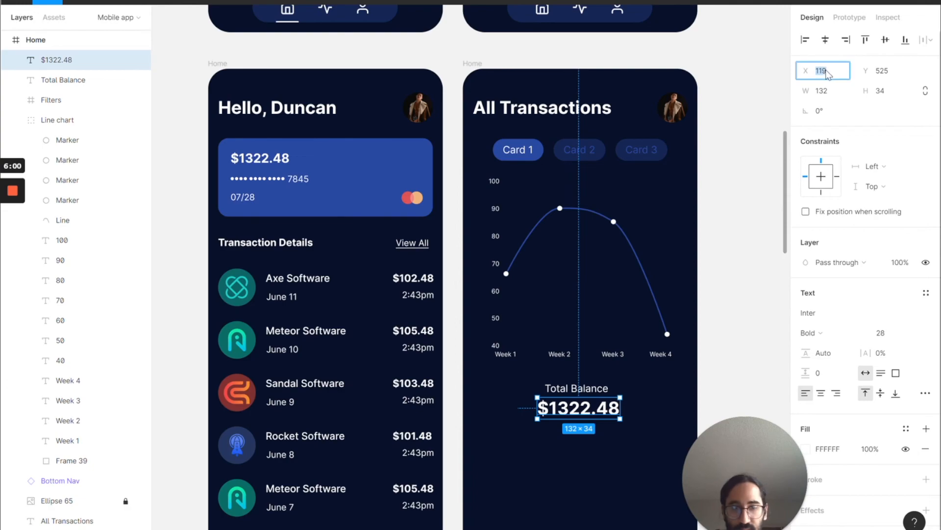
{"action": "key", "text": "Up"}
{"action": "key", "text": "Up"}
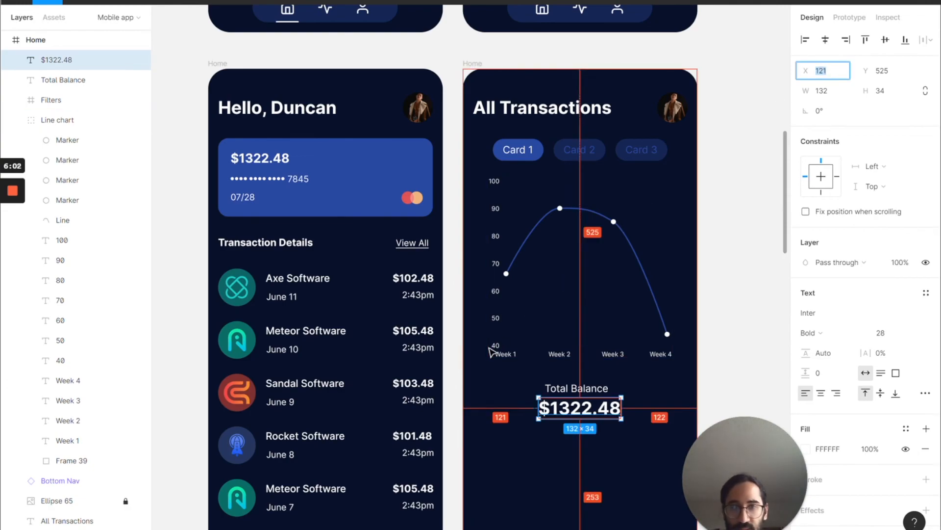
{"action": "left_click", "coordinate": [657, 399]}
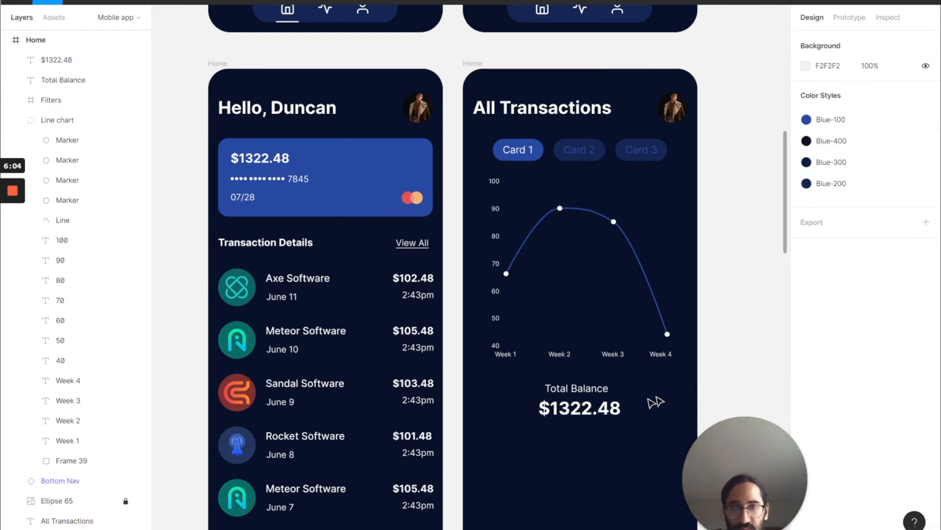
Step: Center the Total Balance label above the amount by setting its X position to 136
{"action": "left_click", "coordinate": [577, 388]}
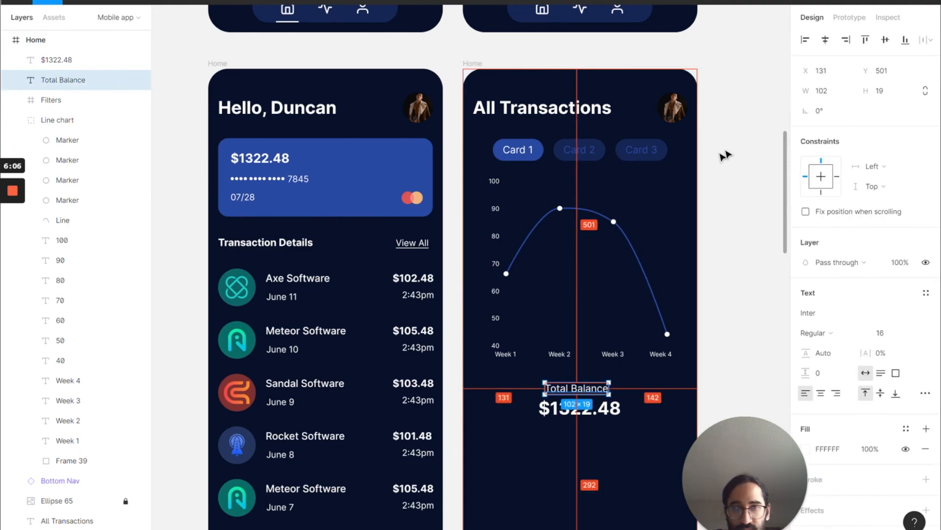
{"action": "key", "text": "Return"}
{"action": "key", "text": "alt"}
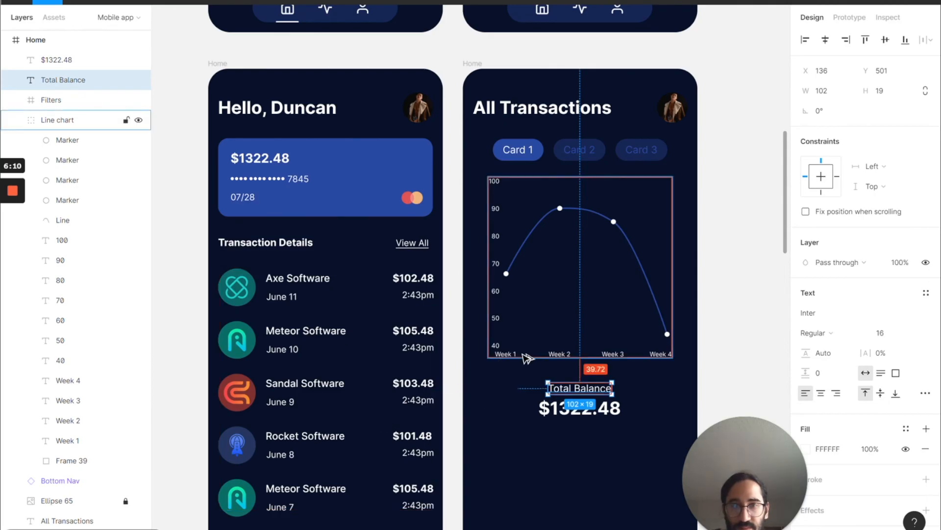
{"action": "left_click", "coordinate": [643, 472]}
{"action": "scroll", "coordinate": [643, 473], "scroll_direction": "down", "scroll_amount": 1}
{"action": "scroll", "coordinate": [643, 473], "scroll_direction": "up", "scroll_amount": 2}
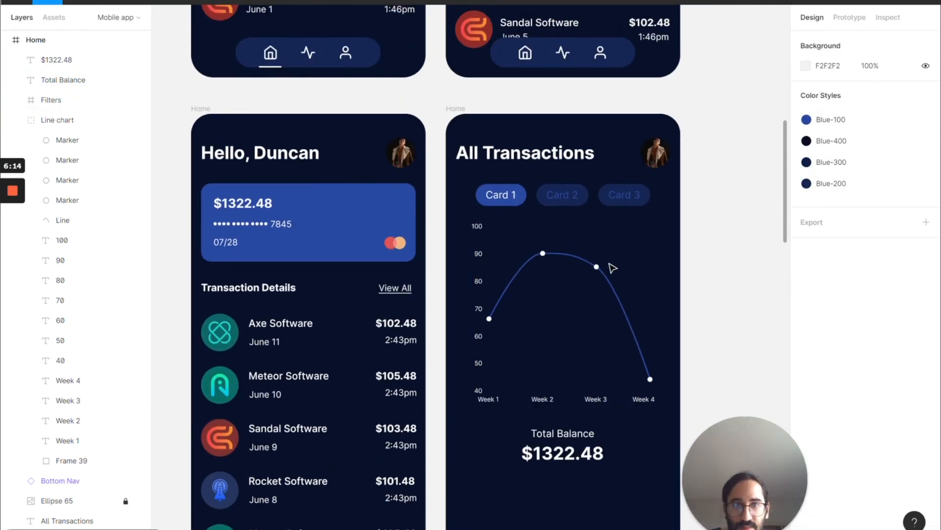
{"action": "left_click", "coordinate": [603, 269]}
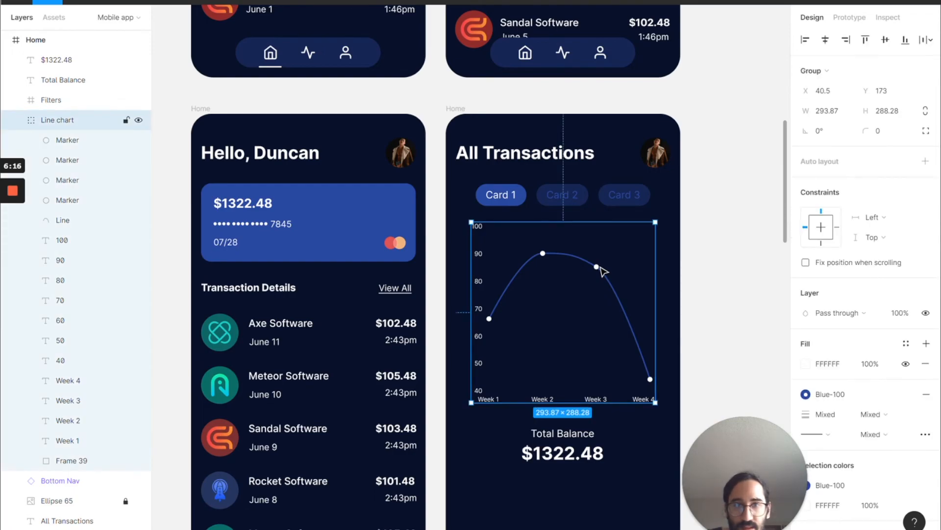
{"action": "key", "text": "Escape"}
Step: Copy the Transactions list from the lower Home screen and paste it into the All Transactions screen
{"action": "scroll", "coordinate": [610, 271], "scroll_direction": "up", "scroll_amount": 8}
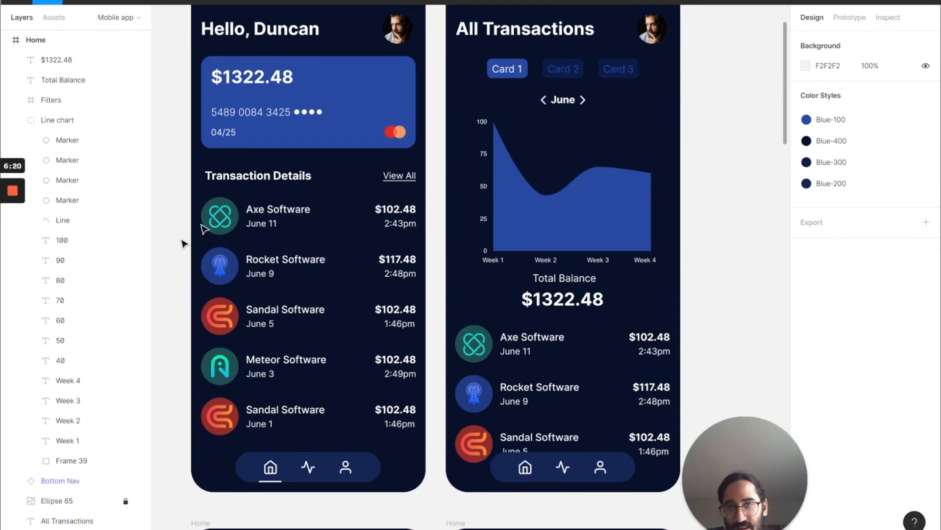
{"action": "left_click", "coordinate": [314, 304]}
{"action": "scroll", "coordinate": [331, 312], "scroll_direction": "down", "scroll_amount": 12}
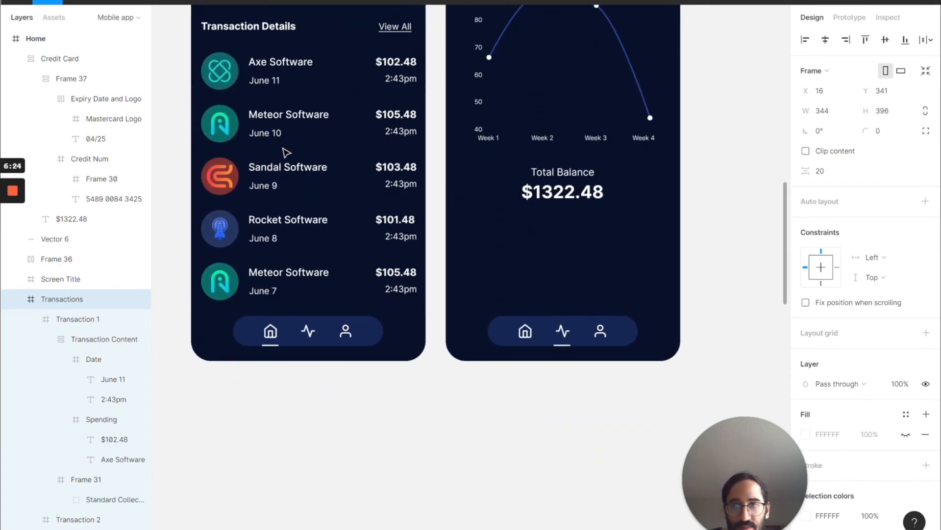
{"action": "left_click", "coordinate": [276, 132]}
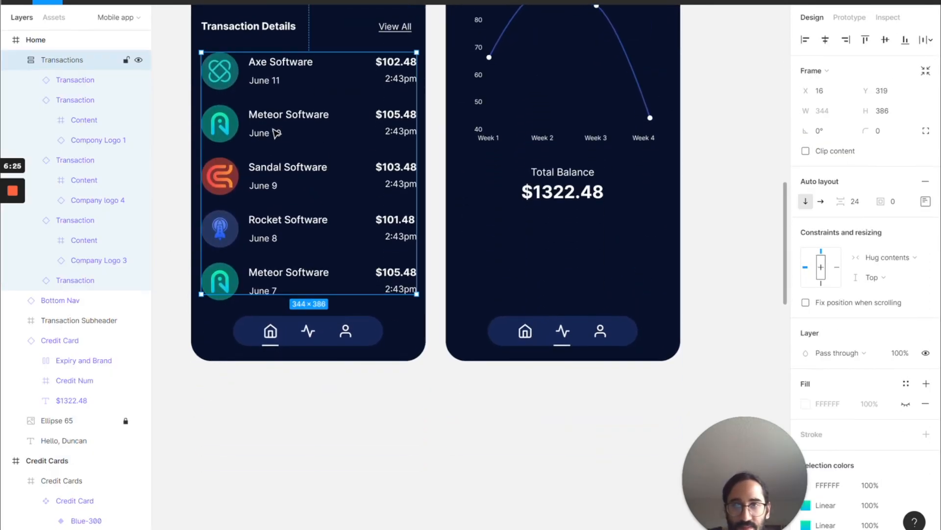
{"action": "scroll", "coordinate": [459, 162], "scroll_direction": "up", "scroll_amount": 5}
{"action": "left_click", "coordinate": [459, 161]}
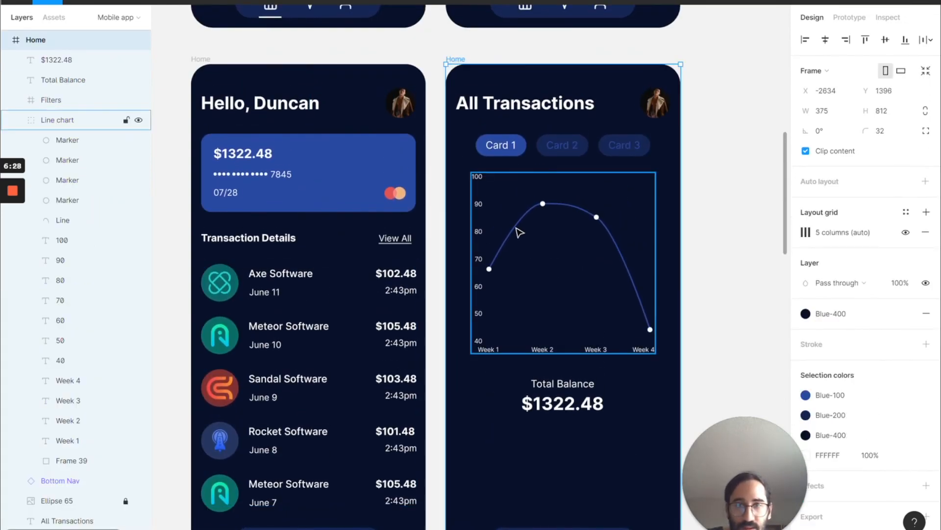
{"action": "scroll", "coordinate": [520, 232], "scroll_direction": "down", "scroll_amount": 3}
{"action": "key", "text": "ctrl+v"}
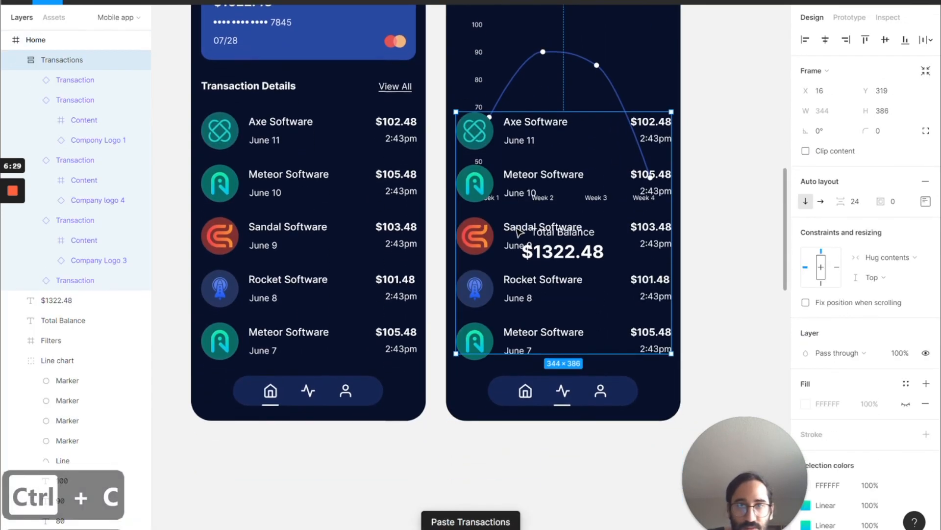
Step: Delete the Rocket Software row and the last Meteor Software row from the pasted Transactions list
{"action": "left_click", "coordinate": [511, 283]}
{"action": "left_click", "coordinate": [503, 341], "text": "shift"}
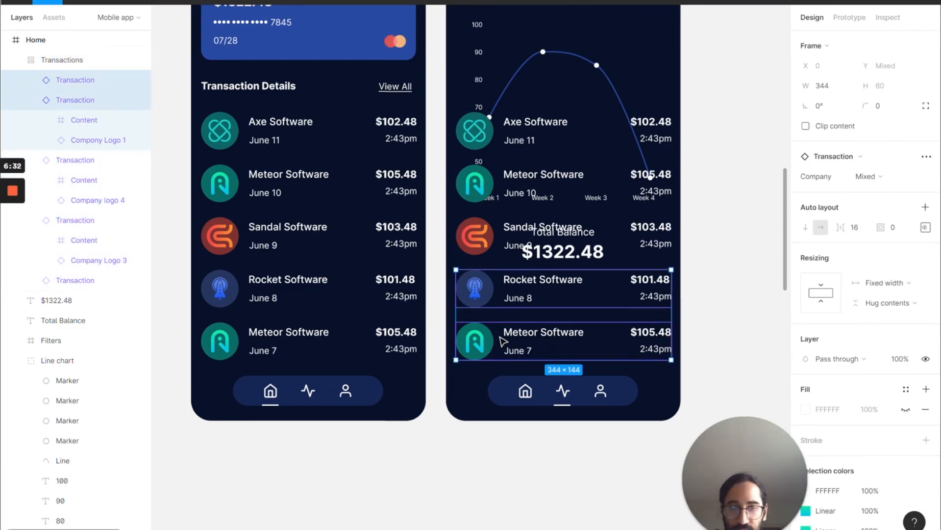
{"action": "key", "text": "Delete"}
Step: Shorten the Transactions frame to 228 high and move it beneath the $1322.48 amount at about X 13, Y 578
{"action": "left_click", "coordinate": [504, 342]}
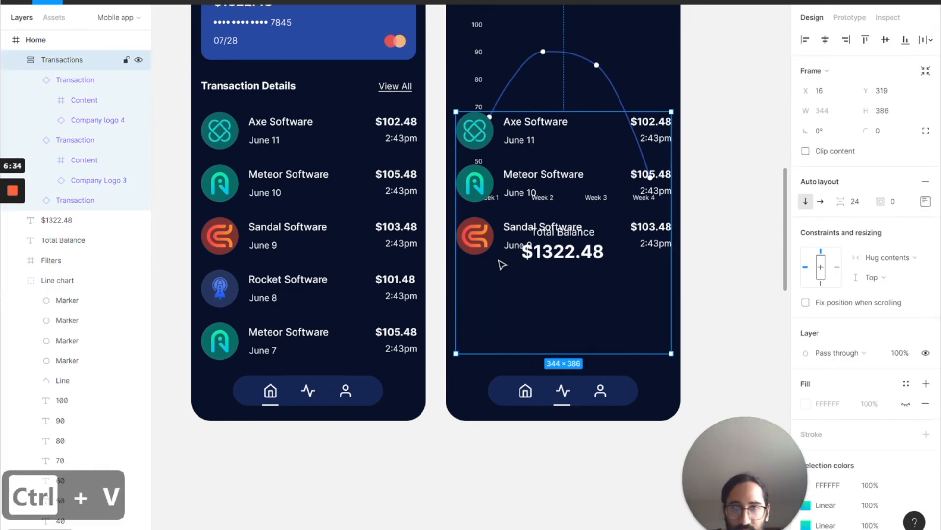
{"action": "left_click_drag", "start_coordinate": [502, 265], "coordinate": [501, 353]}
{"action": "left_click_drag", "start_coordinate": [504, 448], "coordinate": [498, 349]}
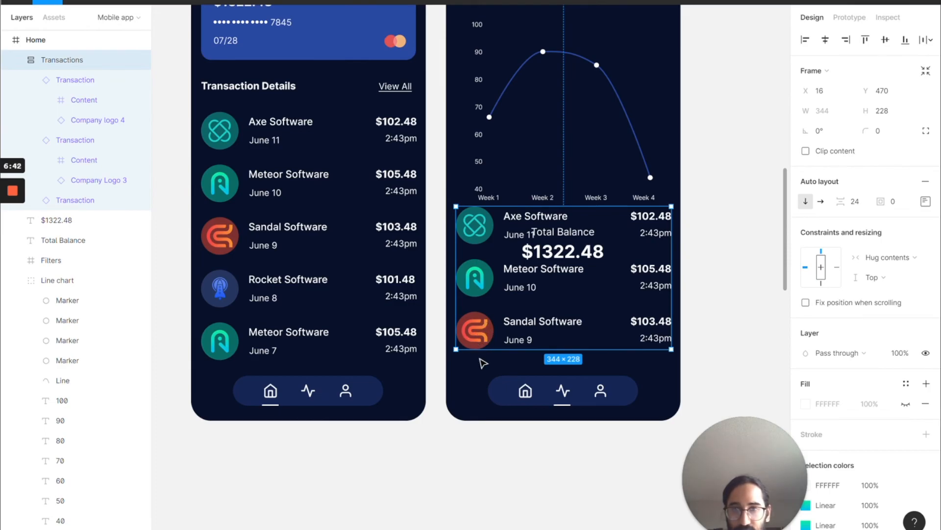
{"action": "left_click", "coordinate": [472, 443]}
{"action": "left_click", "coordinate": [491, 285]}
{"action": "left_click_drag", "start_coordinate": [492, 292], "coordinate": [488, 360]}
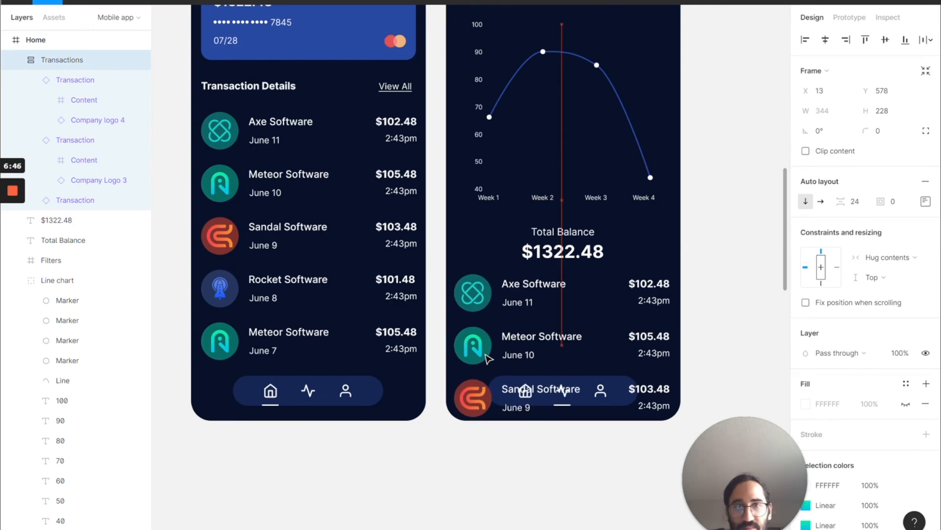
Step: Set the Y position of the card Filters on the All Transactions screen to 111
{"action": "scroll", "coordinate": [502, 297], "scroll_direction": "down", "scroll_amount": 1}
{"action": "scroll", "coordinate": [502, 297], "scroll_direction": "up", "scroll_amount": 2}
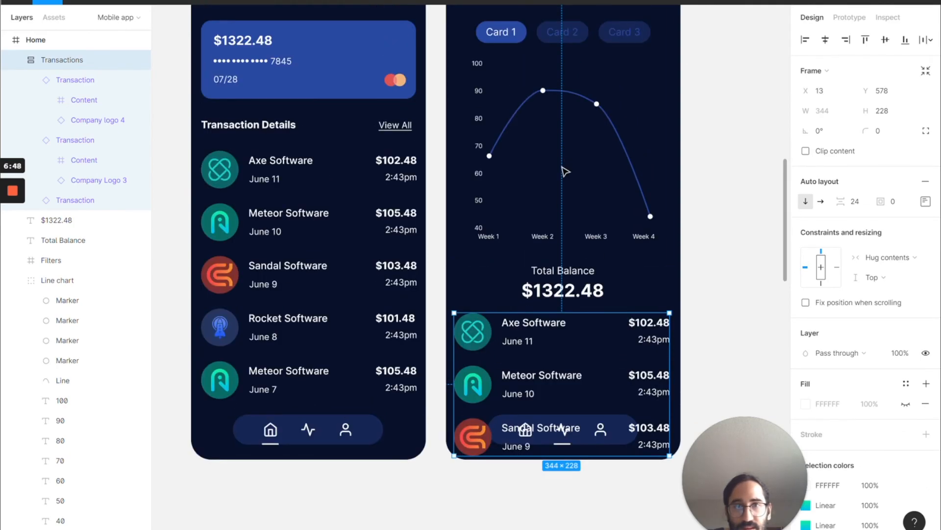
{"action": "scroll", "coordinate": [565, 172], "scroll_direction": "up", "scroll_amount": 7}
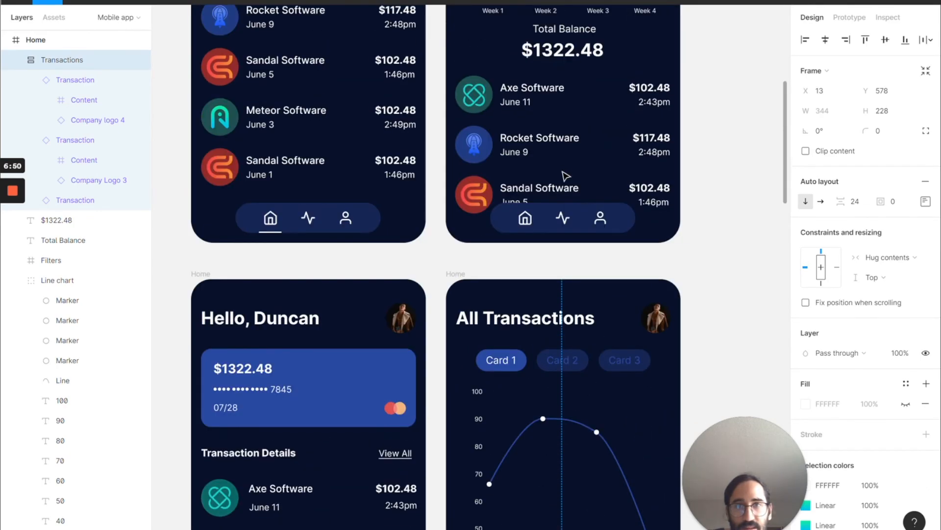
{"action": "scroll", "coordinate": [558, 450], "scroll_direction": "up", "scroll_amount": 1}
{"action": "left_click", "coordinate": [527, 380]}
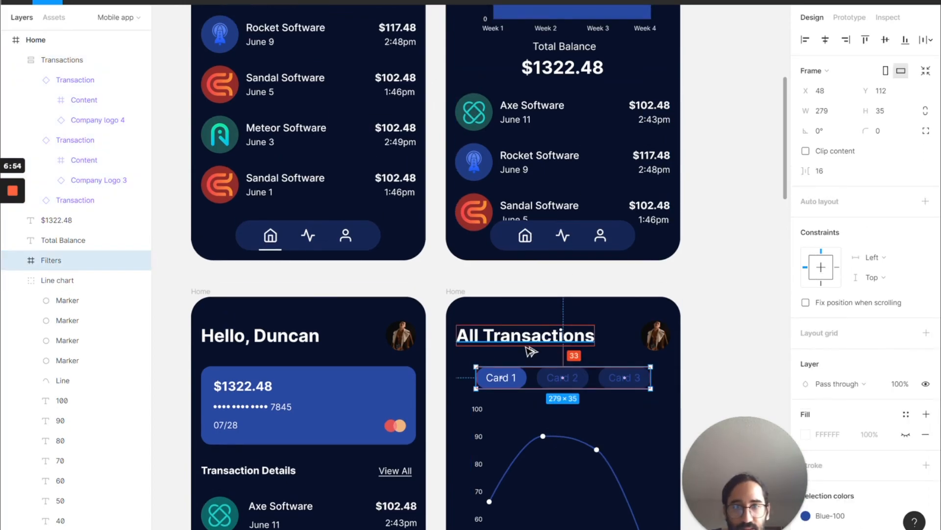
{"action": "left_click", "coordinate": [891, 92]}
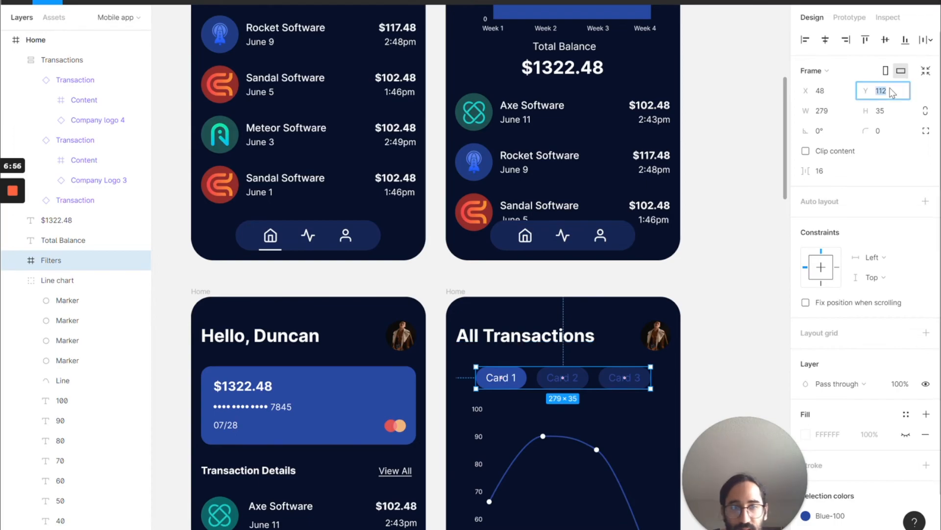
{"action": "key", "text": "Down"}
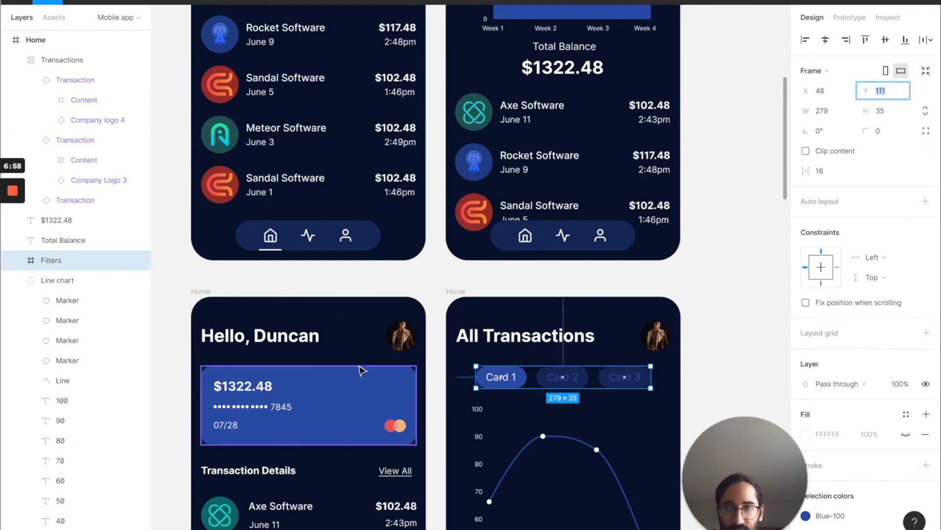
{"action": "scroll", "coordinate": [471, 176], "scroll_direction": "up", "scroll_amount": 1}
{"action": "type", "text": "R"}
{"action": "left_click", "coordinate": [719, 72]}
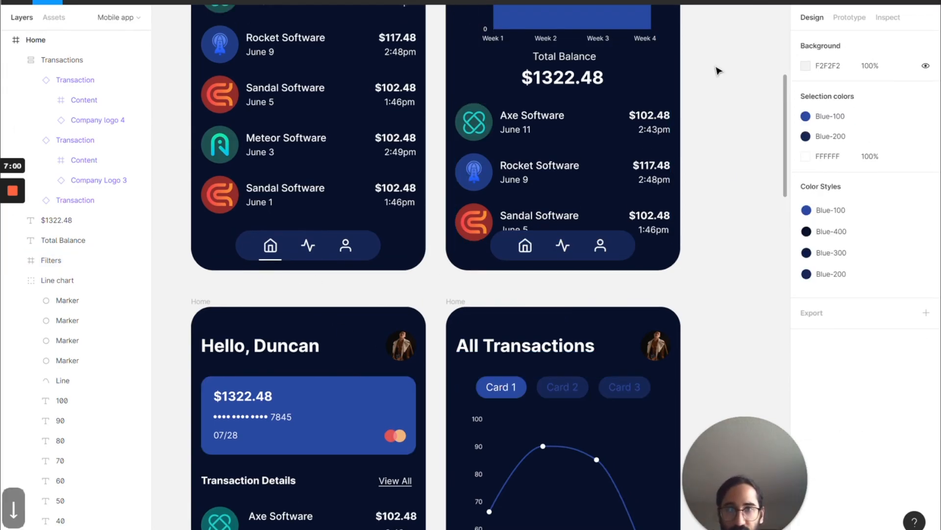
{"action": "key", "text": "shift+r"}
{"action": "left_click_drag", "start_coordinate": [504, 11], "coordinate": [477, 376]}
{"action": "key", "text": "shift+r"}
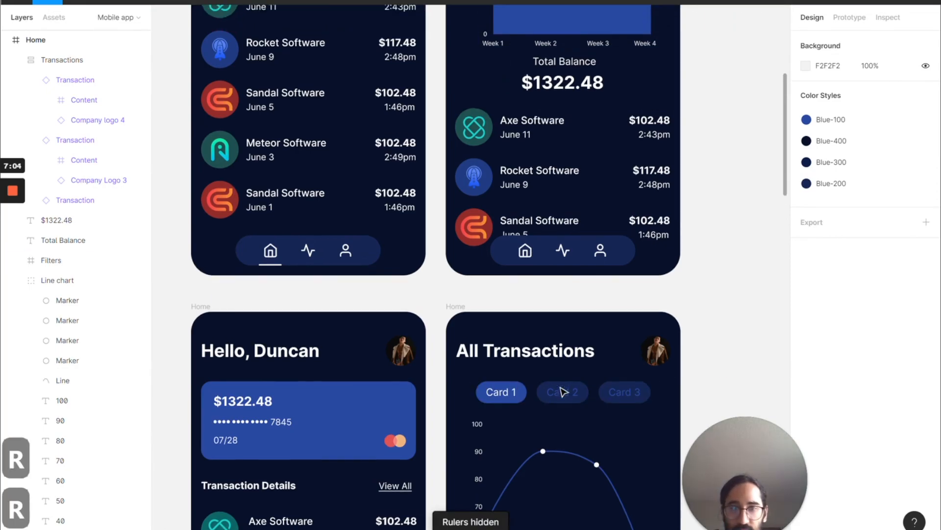
Step: Move the line chart up towards the card filters by setting its Y position to 170
{"action": "scroll", "coordinate": [562, 387], "scroll_direction": "down", "scroll_amount": 5}
{"action": "scroll", "coordinate": [562, 388], "scroll_direction": "down", "scroll_amount": 5}
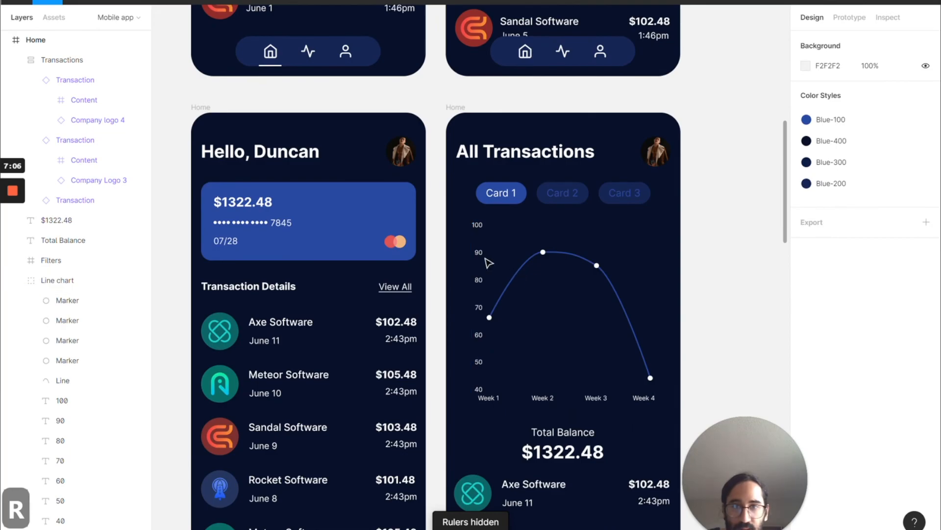
{"action": "left_click", "coordinate": [523, 278]}
{"action": "key", "text": "alt"}
{"action": "left_click", "coordinate": [890, 90]}
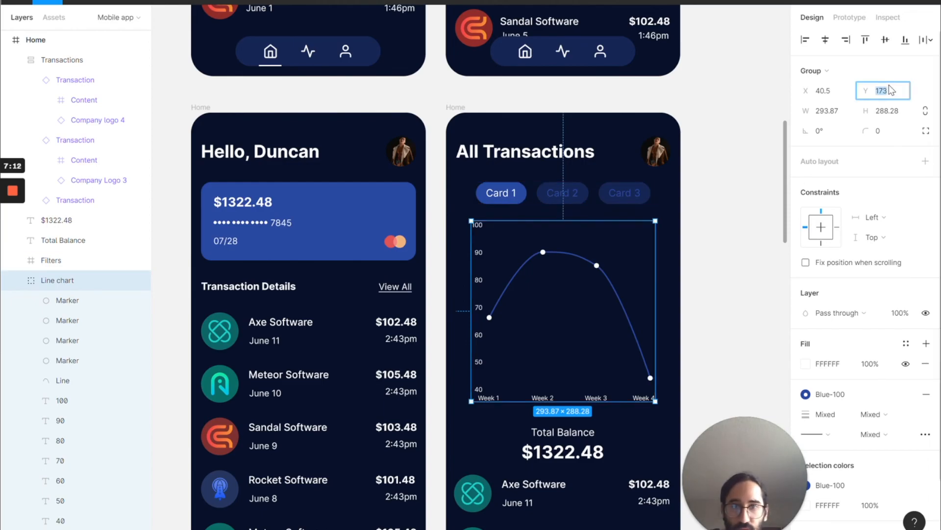
{"action": "key", "text": "Down"}
{"action": "key", "text": "Down"}
{"action": "key", "text": "Down"}
{"action": "key", "text": "alt"}
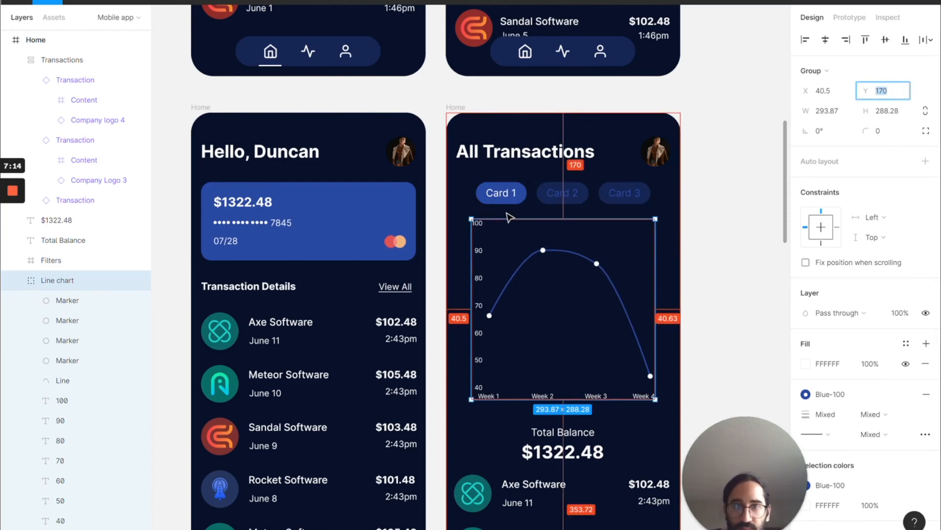
Step: Move the Total Balance label and the $1322.48 amount up together to Y 483 and Y 507
{"action": "left_click", "coordinate": [561, 432]}
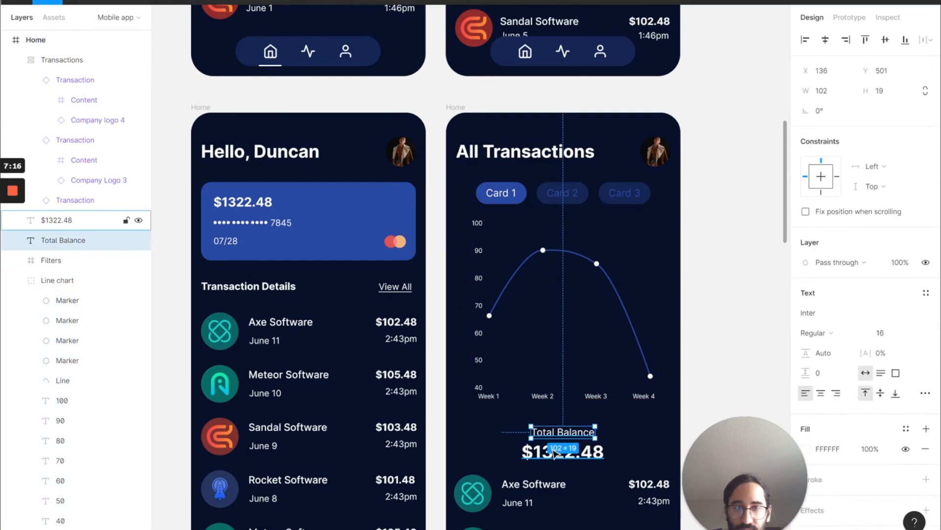
{"action": "left_click", "coordinate": [554, 452], "text": "shift"}
{"action": "left_click", "coordinate": [887, 72]}
{"action": "key", "text": "shift+Down"}
{"action": "key", "text": "shift+Down"}
{"action": "key", "text": "shift+Down"}
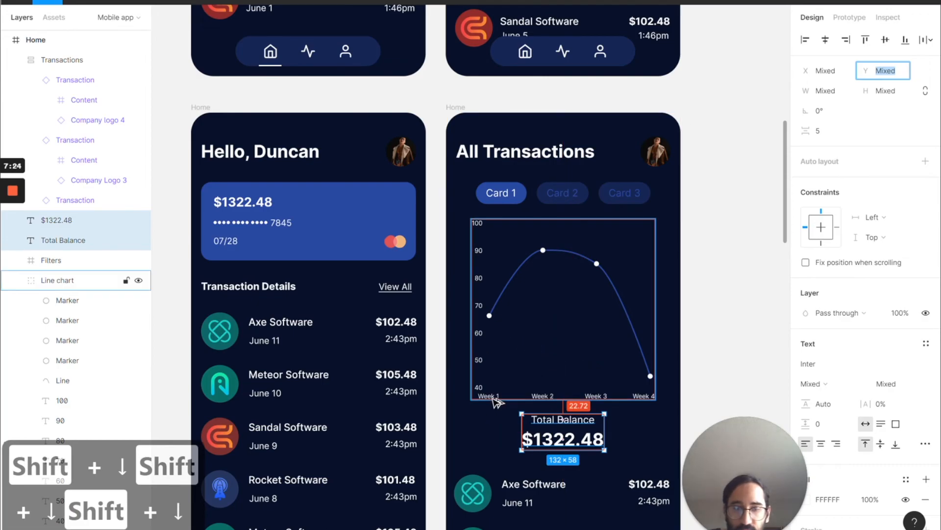
{"action": "key", "text": "shift+Up"}
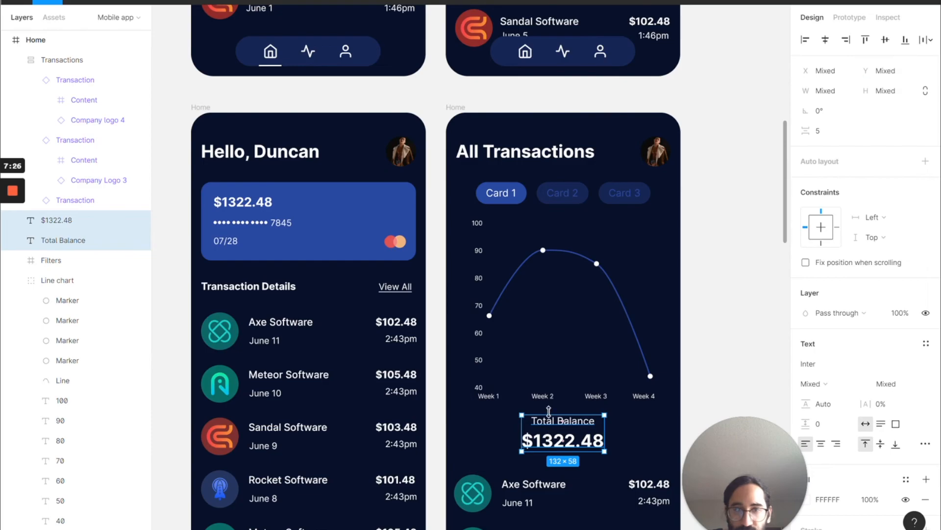
Step: Examine the Total Balance label and the $1322.48 amount up close and measure the vertical gap between them
{"action": "left_click", "coordinate": [555, 425]}
{"action": "left_click", "coordinate": [559, 441]}
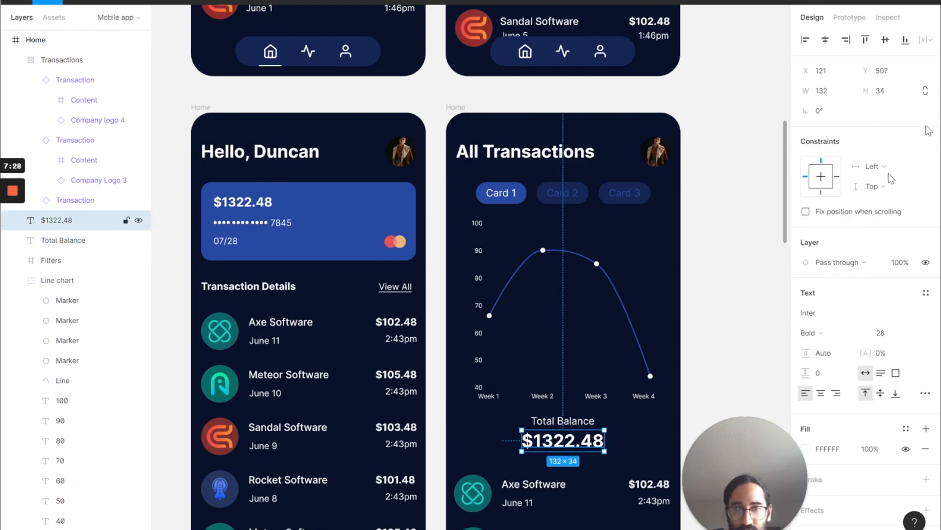
{"action": "scroll", "coordinate": [608, 414], "scroll_direction": "up", "scroll_amount": 5, "text": "ctrl"}
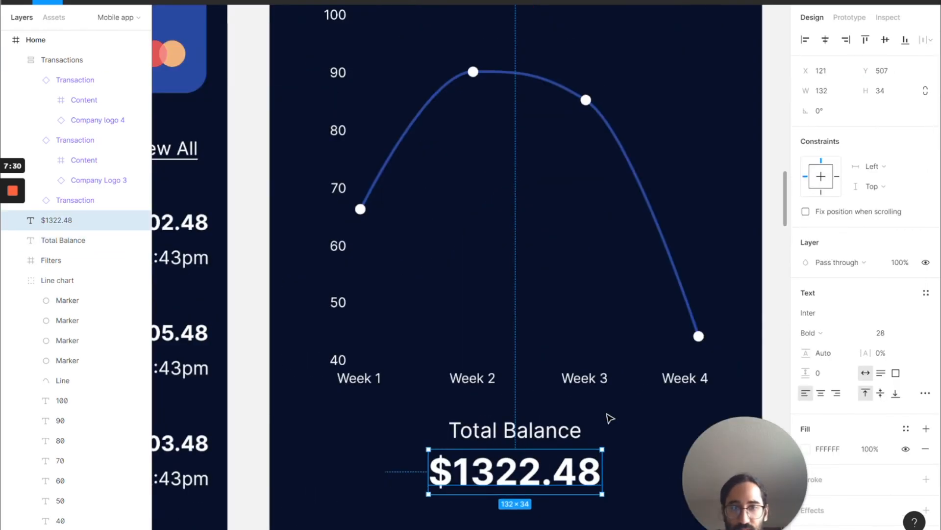
{"action": "scroll", "coordinate": [608, 417], "scroll_direction": "up", "scroll_amount": 2, "text": "ctrl"}
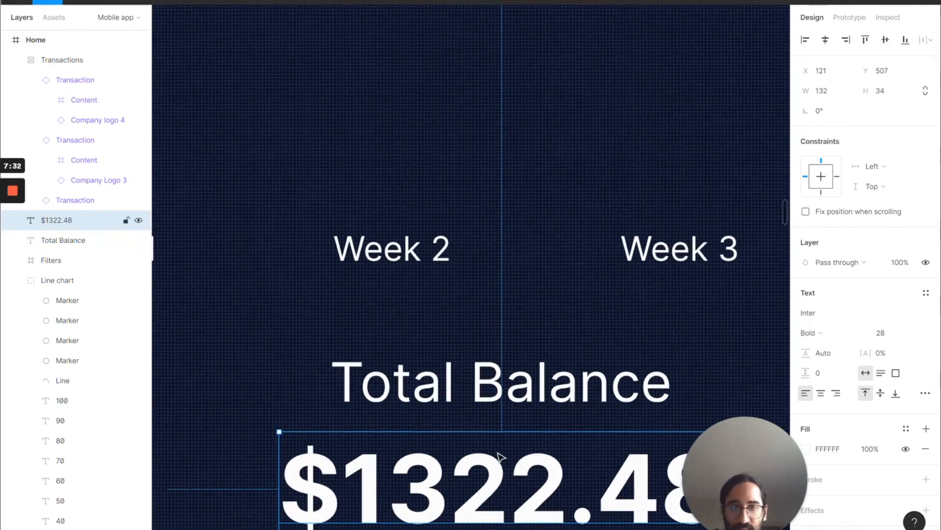
{"action": "scroll", "coordinate": [530, 441], "scroll_direction": "up", "scroll_amount": 4, "text": "ctrl"}
{"action": "left_click", "coordinate": [500, 323]}
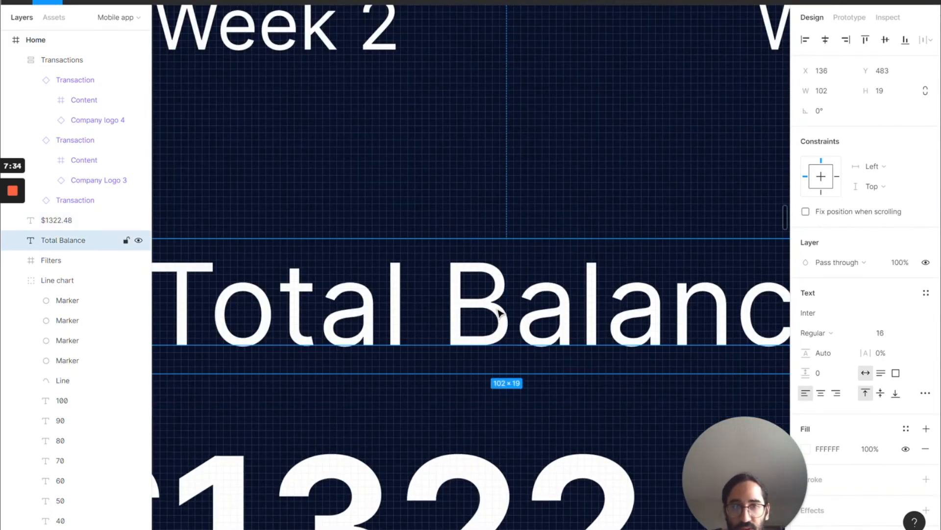
{"action": "scroll", "coordinate": [500, 314], "scroll_direction": "down", "scroll_amount": 3}
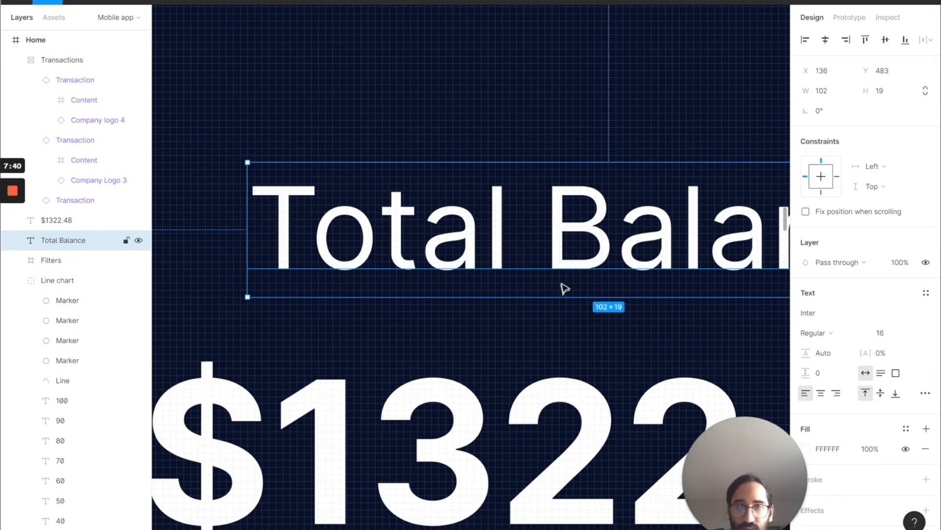
{"action": "left_click", "coordinate": [526, 408]}
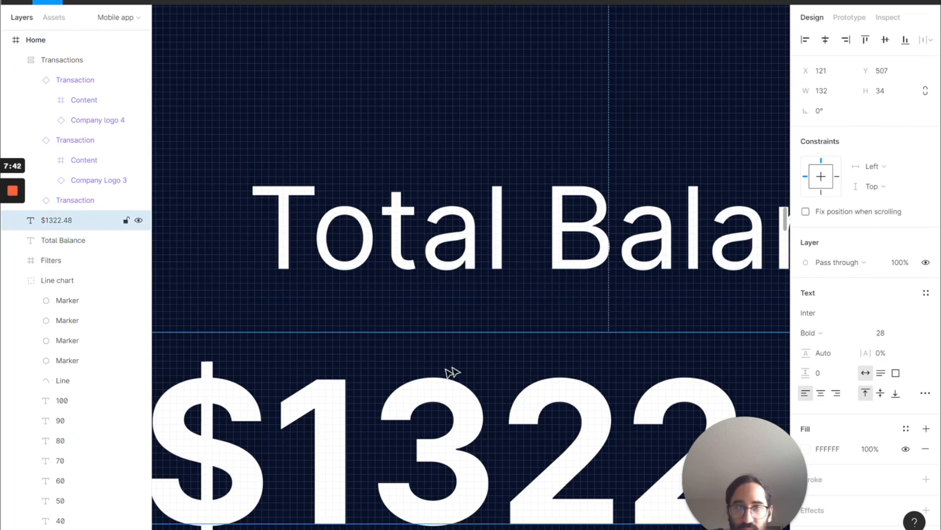
{"action": "left_click", "coordinate": [466, 286]}
{"action": "key", "text": "alt"}
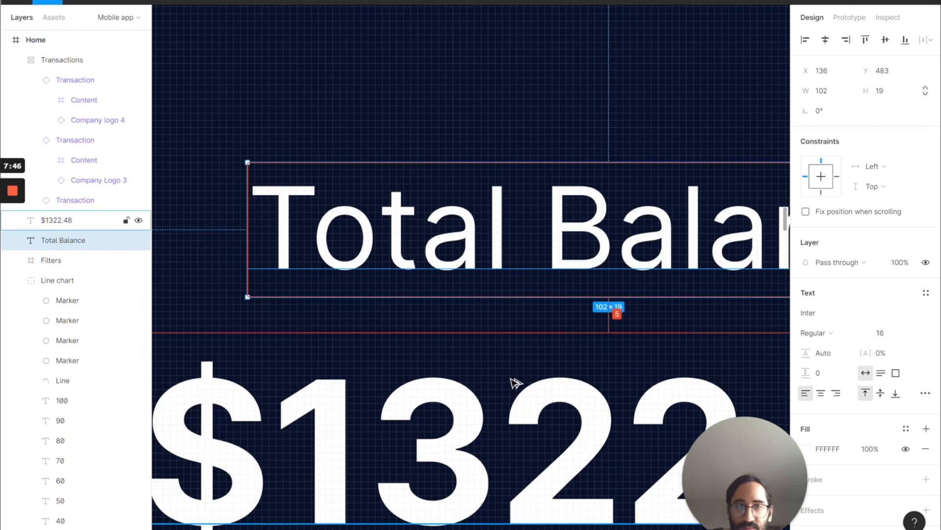
Step: Set the $1322.48 amount's Y position to 506 to bring it closer to the Total Balance label
{"action": "left_click", "coordinate": [516, 384]}
{"action": "scroll", "coordinate": [515, 383], "scroll_direction": "down", "scroll_amount": 5}
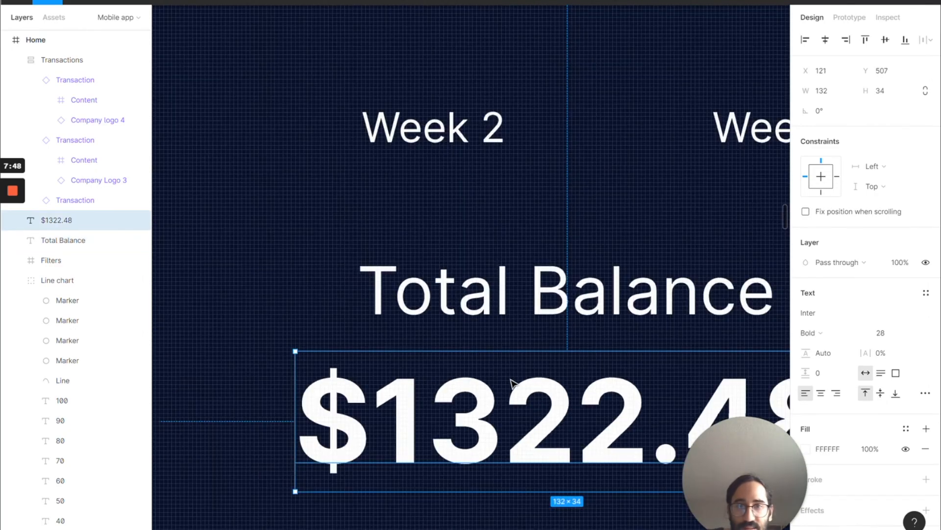
{"action": "left_click", "coordinate": [893, 74]}
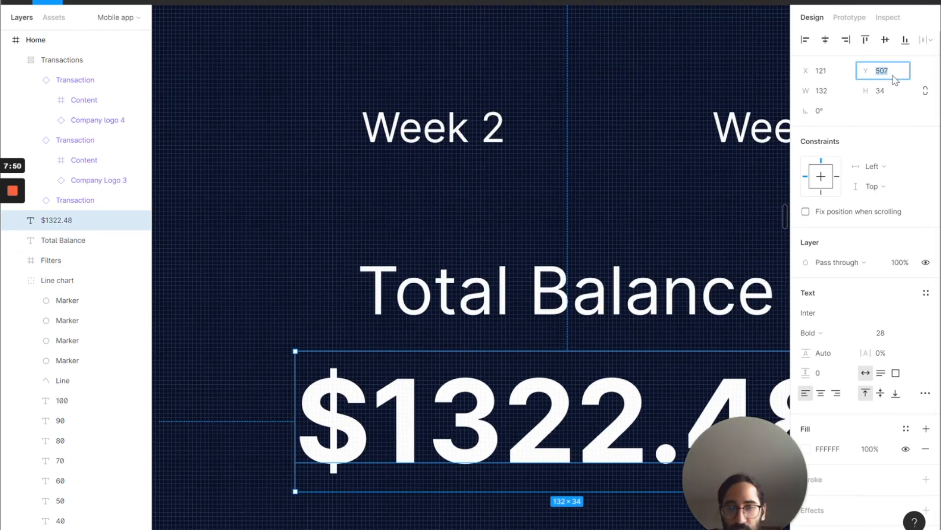
{"action": "key", "text": "Down"}
{"action": "scroll", "coordinate": [660, 129], "scroll_direction": "left", "scroll_amount": 3}
{"action": "scroll", "coordinate": [659, 130], "scroll_direction": "down", "scroll_amount": 5}
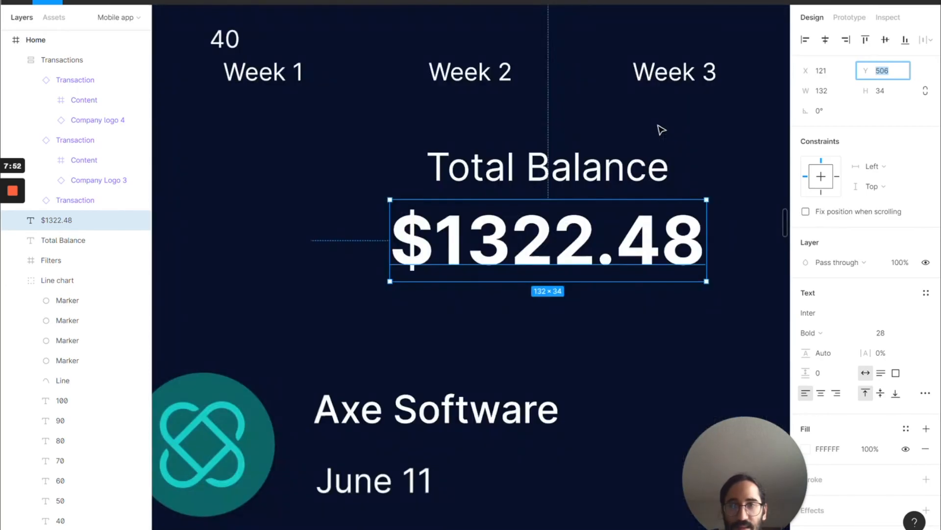
Step: Move the Transactions list up towards the balance amount by setting its Y position to 560
{"action": "scroll", "coordinate": [652, 145], "scroll_direction": "down", "scroll_amount": 4}
{"action": "left_click", "coordinate": [578, 289]}
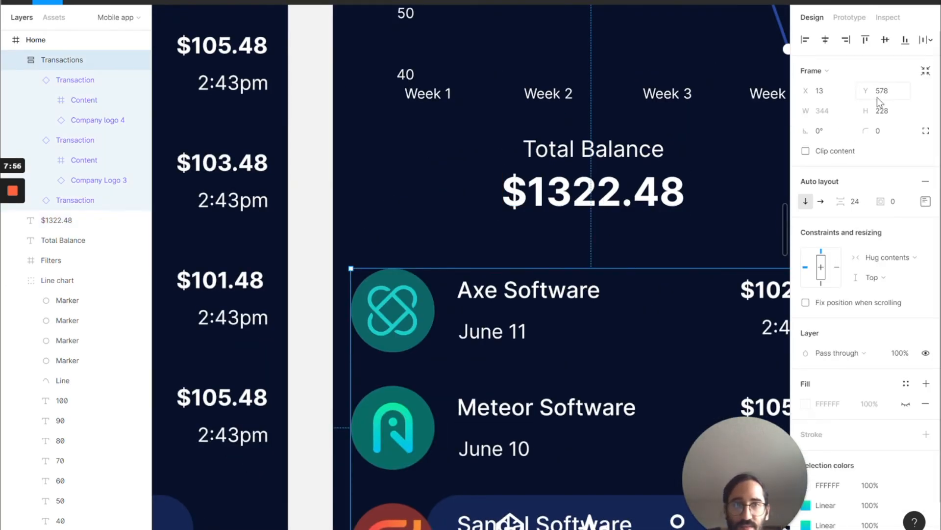
{"action": "key", "text": "shift+Down"}
{"action": "key", "text": "shift+Down"}
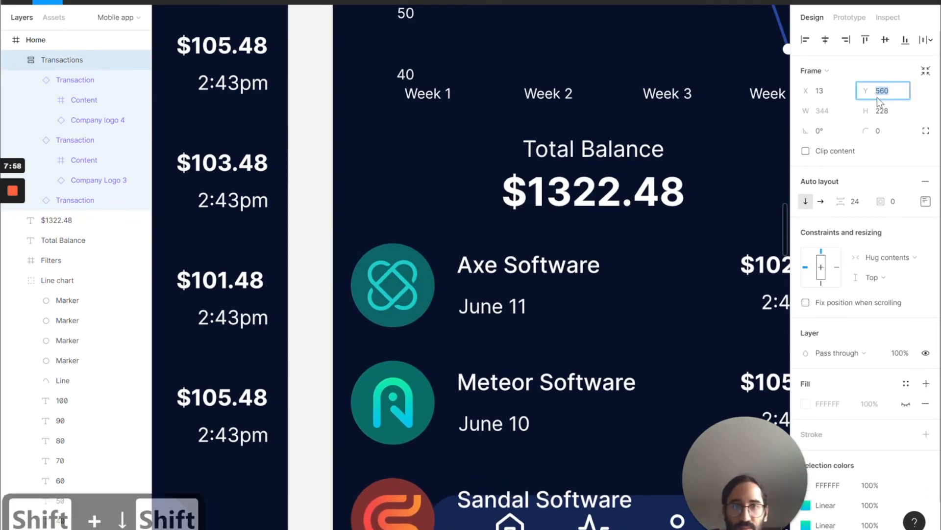
Step: Measure the gap between the $1322.48 amount and the Transactions list, and inspect the list's placement around the navigation bar
{"action": "key", "text": "super"}
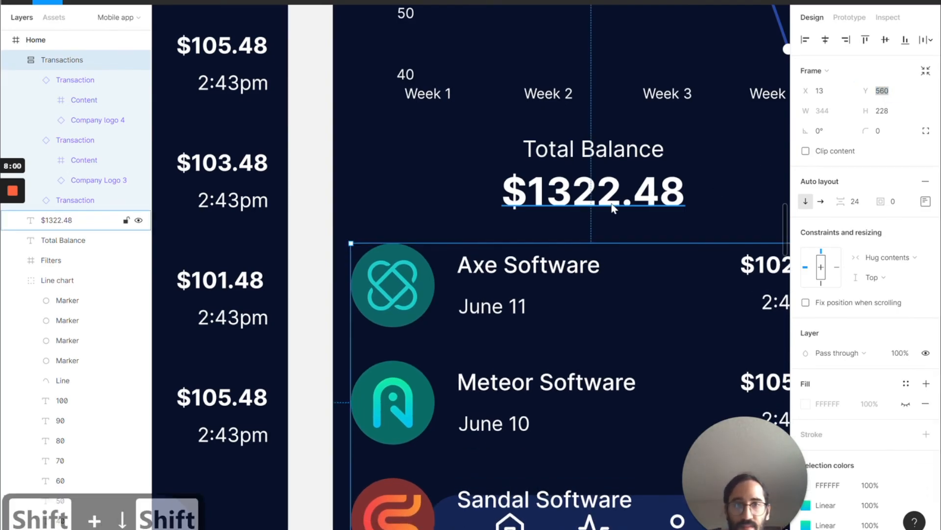
{"action": "left_click", "coordinate": [717, 175]}
{"action": "left_click", "coordinate": [607, 273]}
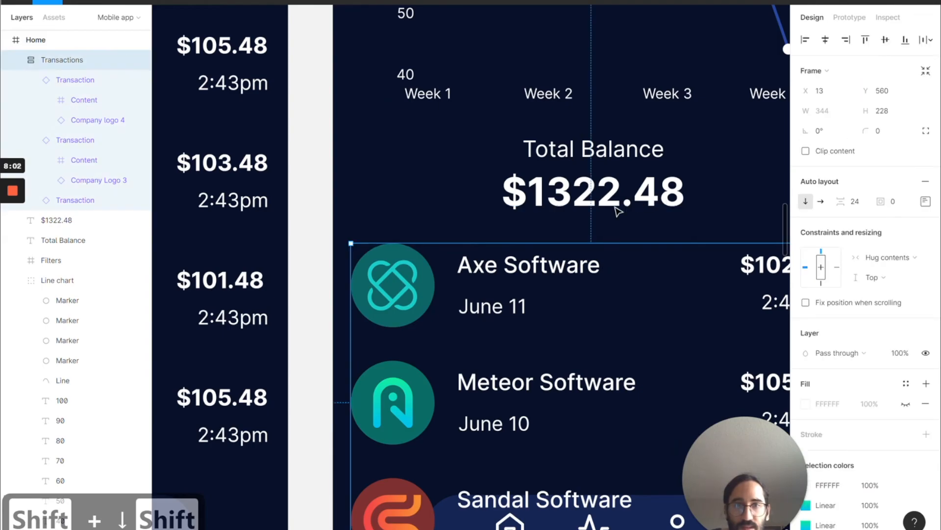
{"action": "key", "text": "super"}
{"action": "left_click", "coordinate": [711, 199]}
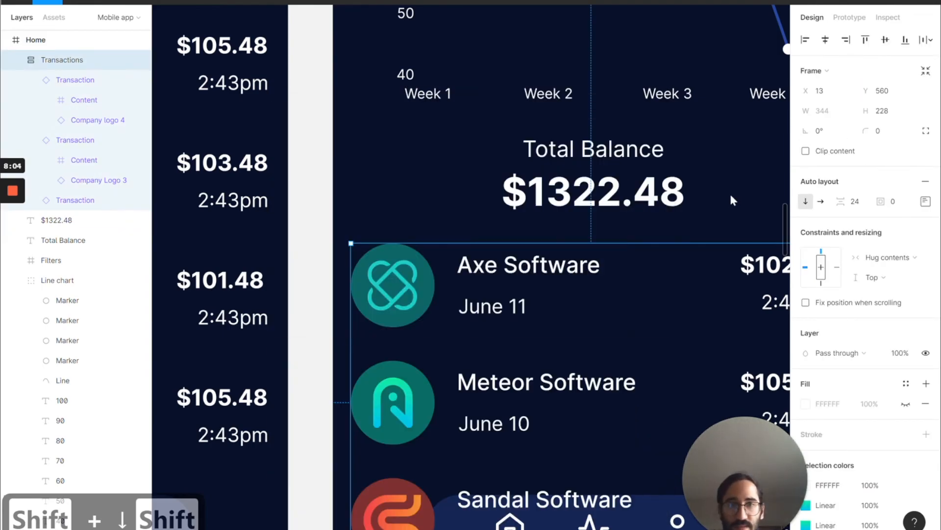
{"action": "left_click", "coordinate": [572, 263]}
{"action": "key", "text": "alt"}
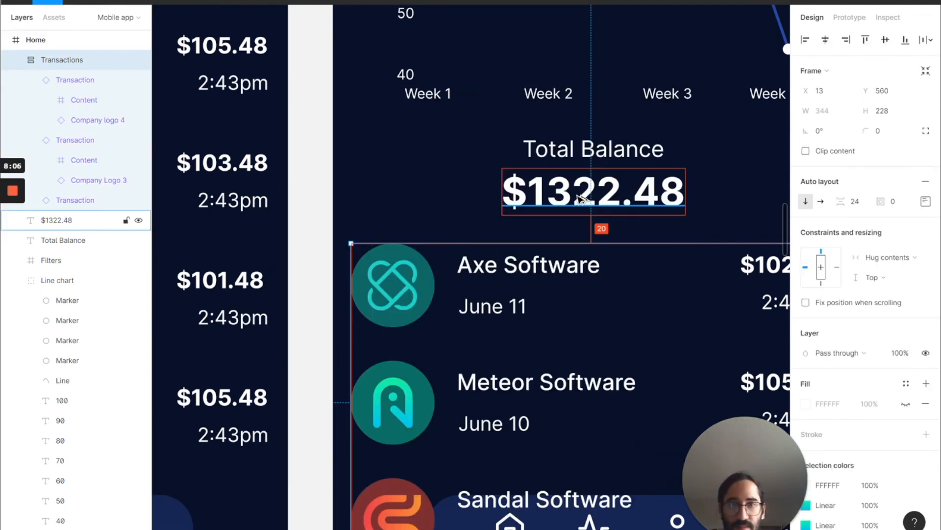
{"action": "scroll", "coordinate": [581, 196], "scroll_direction": "down", "scroll_amount": 4}
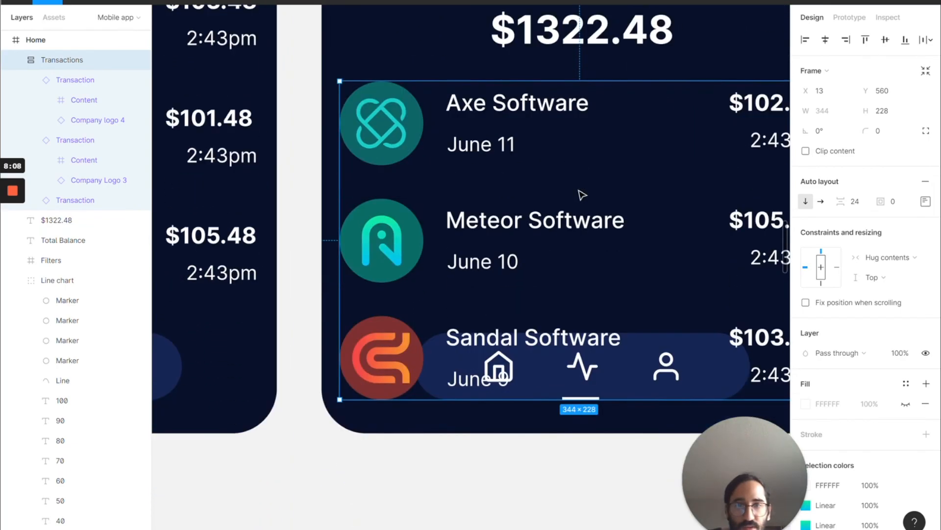
{"action": "scroll", "coordinate": [581, 196], "scroll_direction": "down", "scroll_amount": 4}
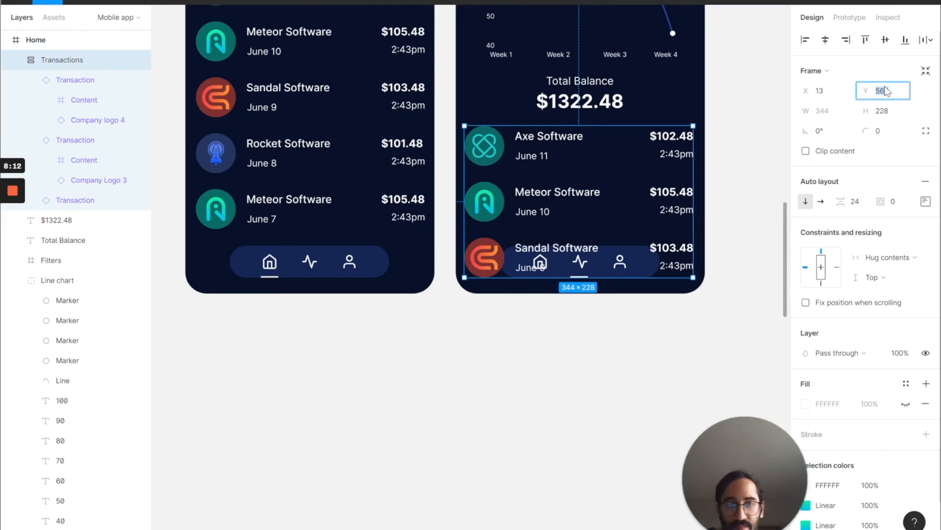
Step: Set the Y position of the Transactions list on the All Transactions screen to 568
{"action": "key", "text": "Return"}
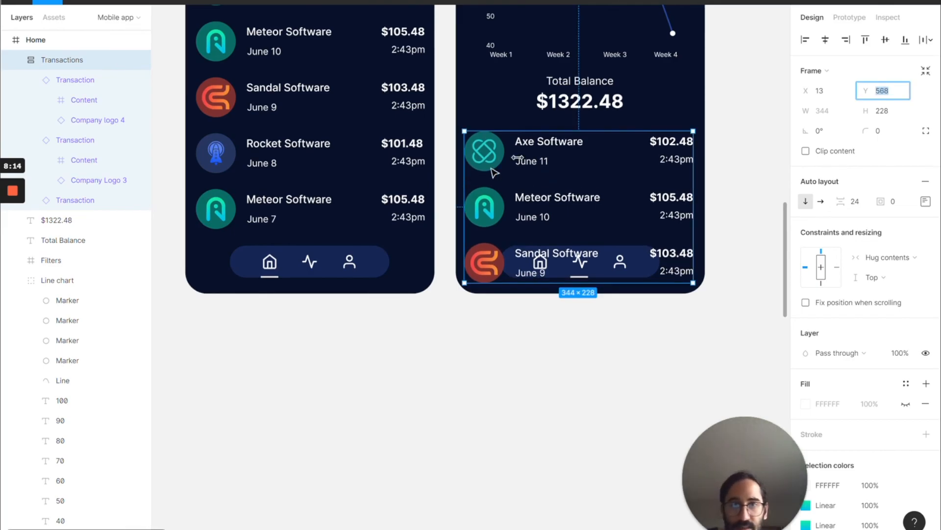
{"action": "key", "text": "super"}
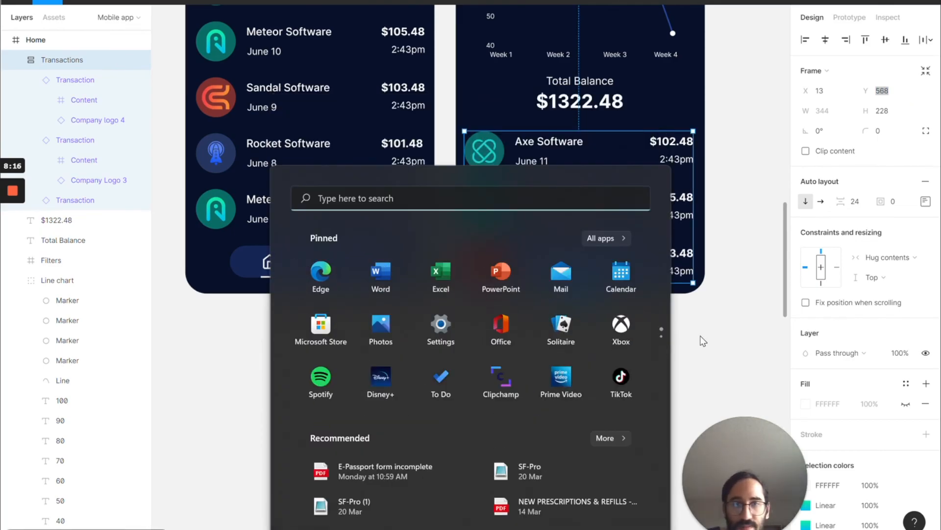
{"action": "left_click", "coordinate": [700, 335]}
{"action": "left_click", "coordinate": [582, 237]}
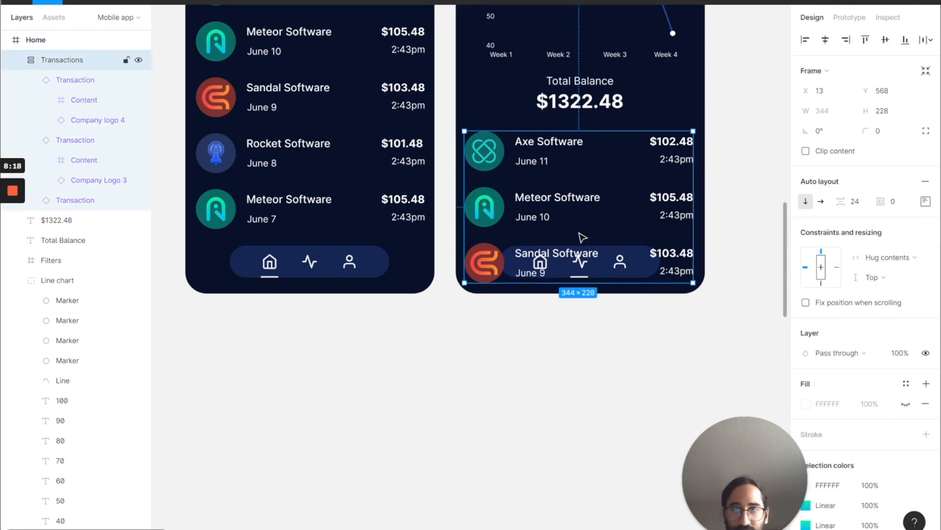
Step: Try to bring the bottom navigation in front of the Transactions list by moving a Bottom Nav layer to the front of the All Transactions frame
{"action": "left_click", "coordinate": [16, 60]}
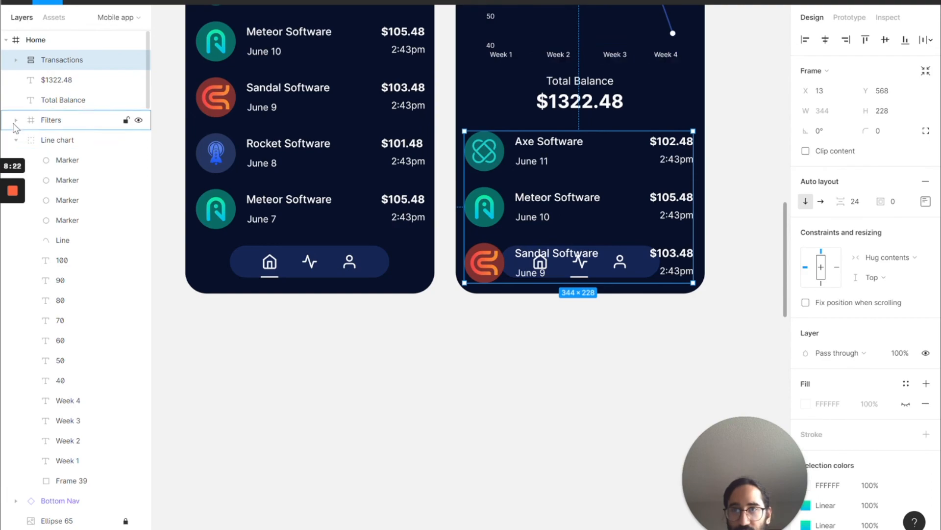
{"action": "left_click", "coordinate": [16, 141]}
{"action": "left_click_drag", "start_coordinate": [27, 486], "coordinate": [53, 57]}
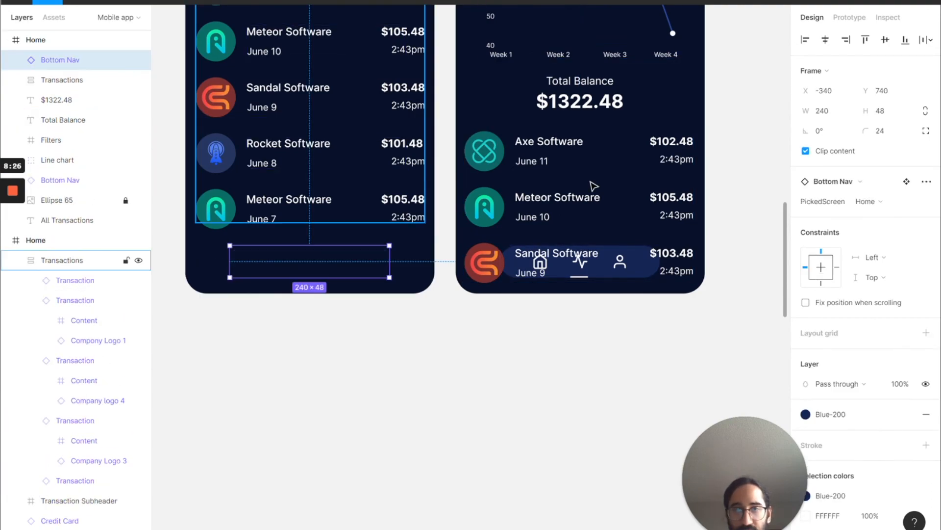
{"action": "left_click", "coordinate": [669, 332]}
{"action": "left_click", "coordinate": [610, 278]}
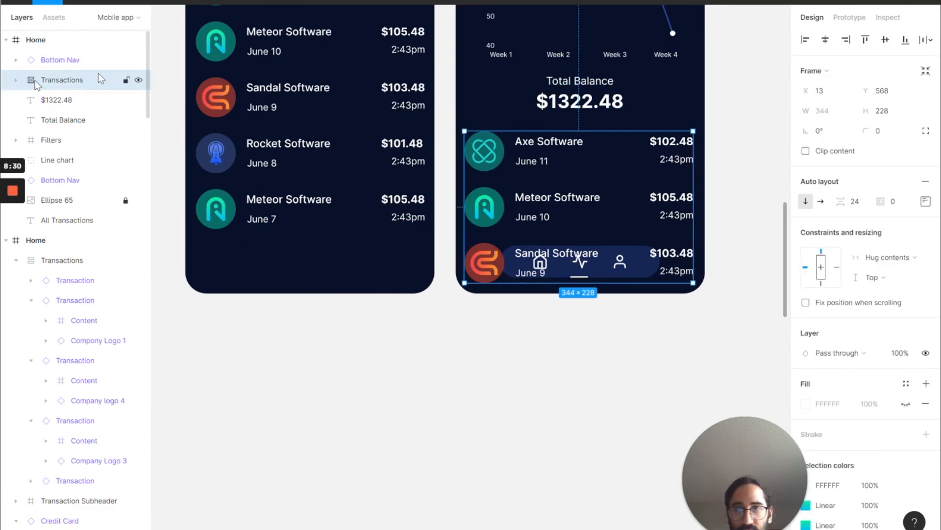
{"action": "scroll", "coordinate": [478, 191], "scroll_direction": "up", "scroll_amount": 7}
{"action": "left_click", "coordinate": [473, 109]}
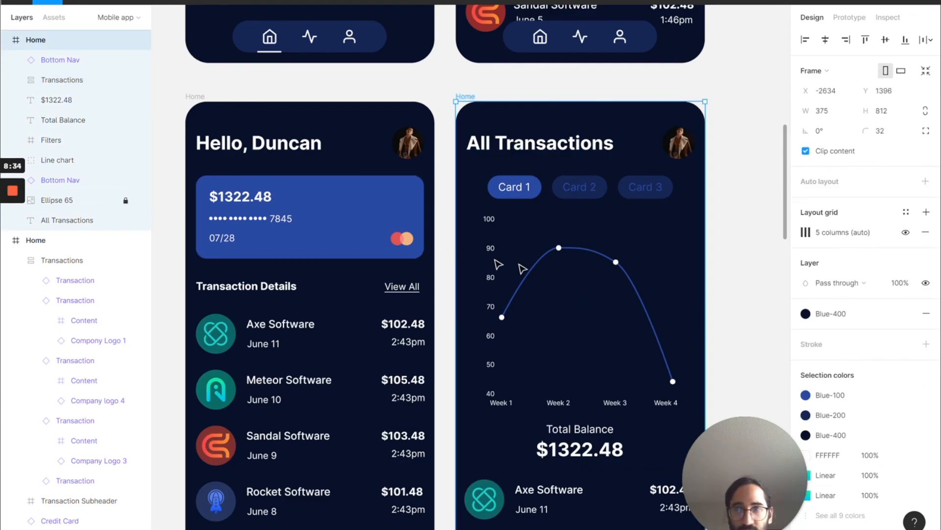
{"action": "scroll", "coordinate": [594, 325], "scroll_direction": "up", "scroll_amount": 1}
{"action": "scroll", "coordinate": [594, 326], "scroll_direction": "down", "scroll_amount": 4}
{"action": "left_click", "coordinate": [584, 457]}
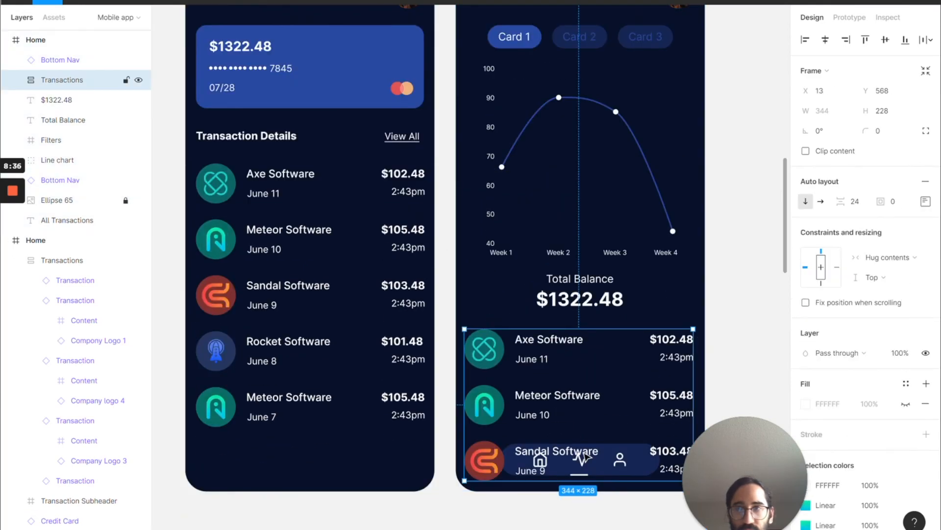
{"action": "left_click", "coordinate": [62, 61]}
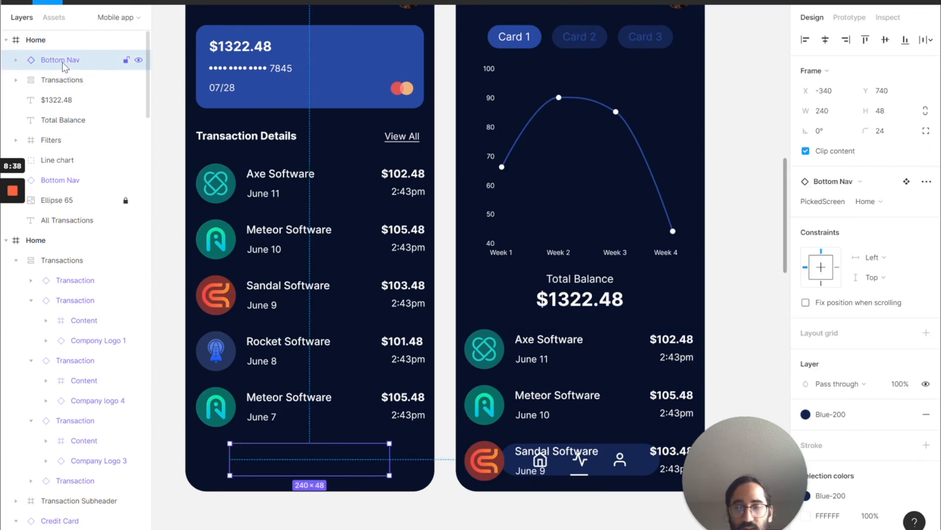
Step: Undo the Bottom Nav layer move so the Home screen's navigation bar returns to its own frame
{"action": "key", "text": "ctrl+z"}
{"action": "key", "text": "ctrl+z"}
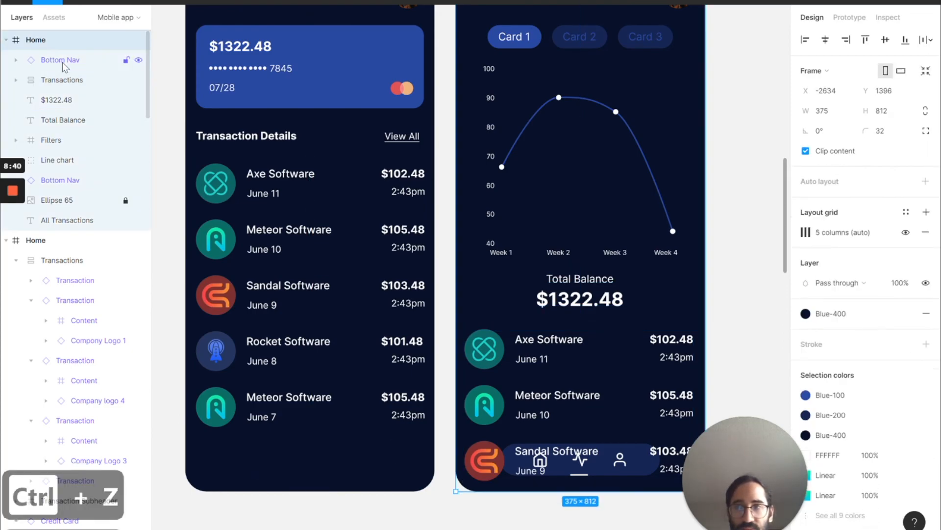
{"action": "key", "text": "ctrl+z"}
{"action": "key", "text": "ctrl+z"}
{"action": "key", "text": "ctrl+z"}
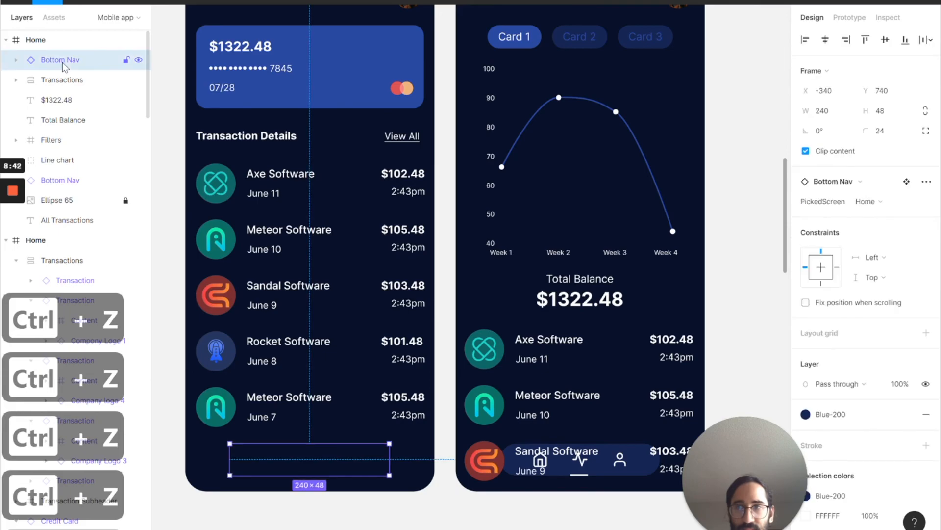
{"action": "key", "text": "ctrl+z"}
{"action": "key", "text": "ctrl+z"}
{"action": "key", "text": "ctrl+z"}
Step: Move the All Transactions screen's own Bottom Nav layer above the Transactions layer in the stacking order
{"action": "left_click_drag", "start_coordinate": [70, 160], "coordinate": [68, 50]}
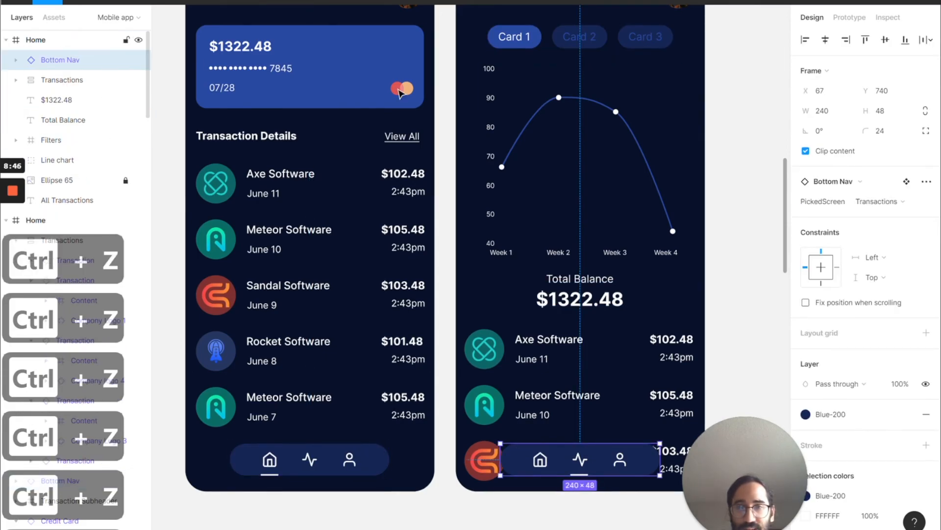
{"action": "left_click", "coordinate": [738, 328]}
{"action": "scroll", "coordinate": [738, 329], "scroll_direction": "up", "scroll_amount": 1}
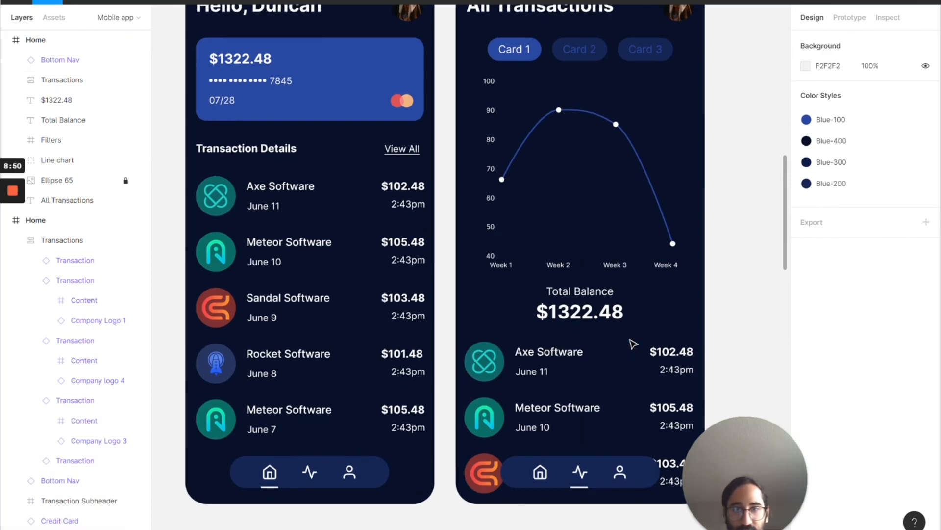
{"action": "scroll", "coordinate": [631, 343], "scroll_direction": "down", "scroll_amount": 5}
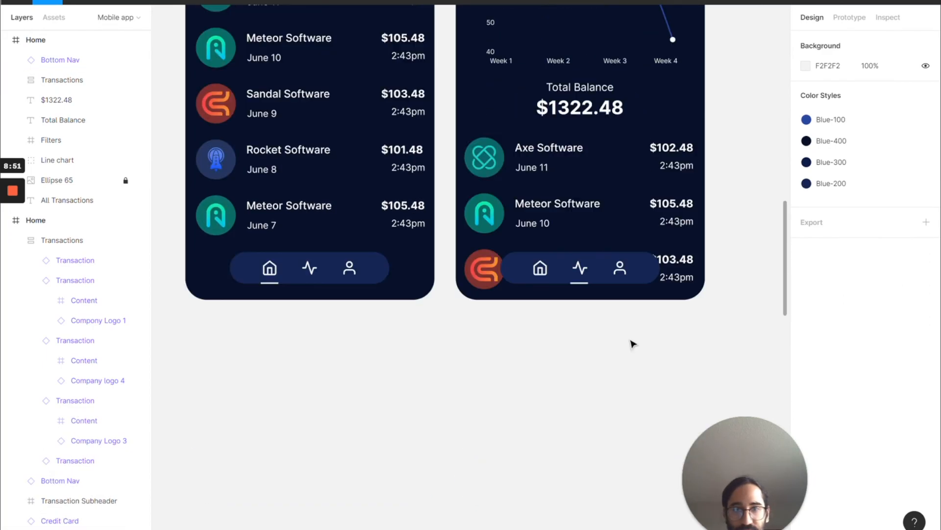
Step: Try shifting the Transactions list up to a Y position of 560, and restore its position to 568
{"action": "left_click", "coordinate": [538, 205]}
{"action": "scroll", "coordinate": [584, 202], "scroll_direction": "down", "scroll_amount": 5}
{"action": "scroll", "coordinate": [584, 202], "scroll_direction": "up", "scroll_amount": 15}
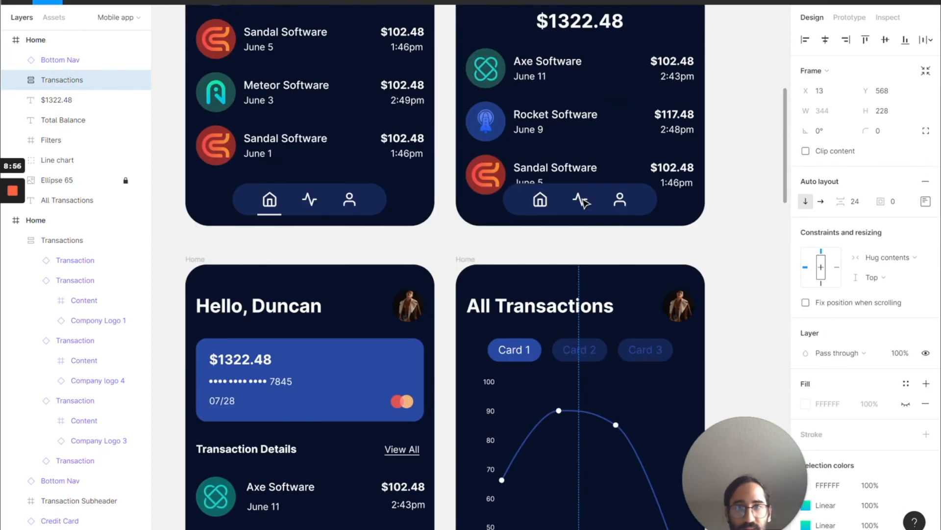
{"action": "scroll", "coordinate": [583, 202], "scroll_direction": "down", "scroll_amount": 8}
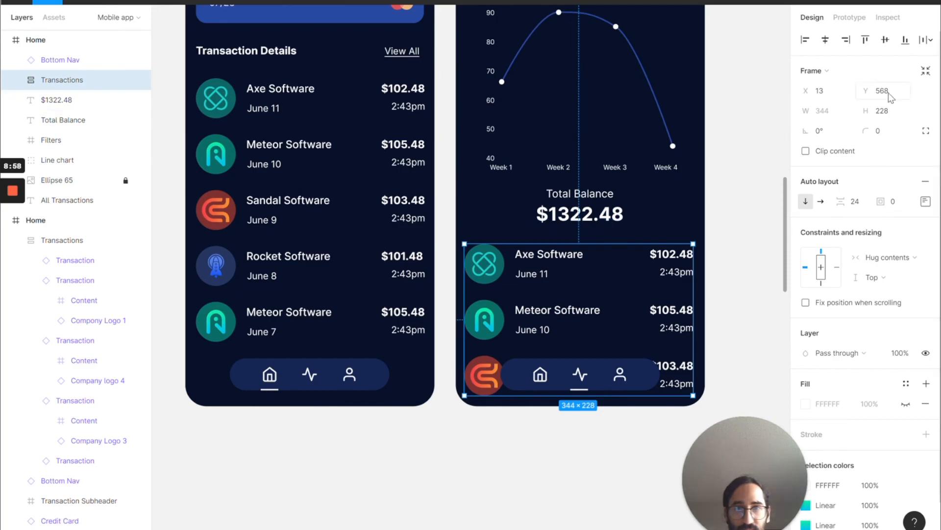
{"action": "key", "text": "shift+Down"}
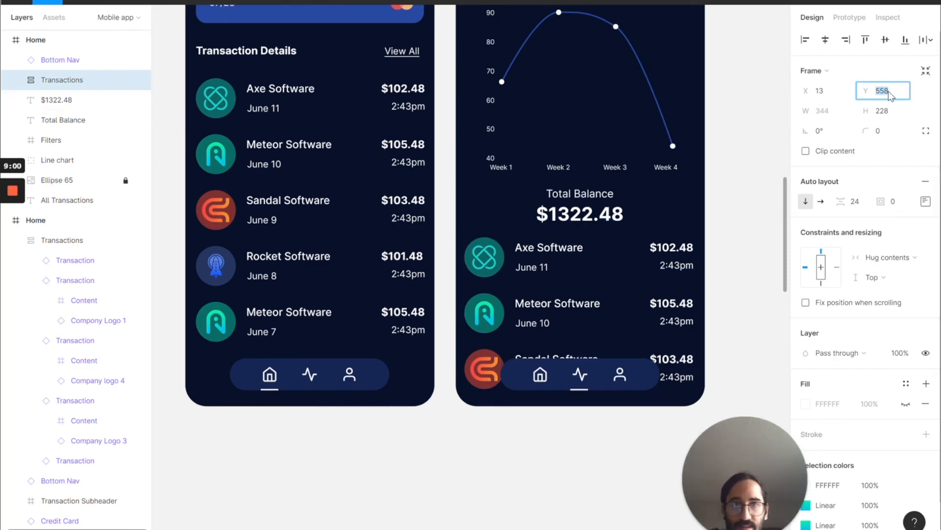
{"action": "key", "text": "Up"}
{"action": "key", "text": "Up"}
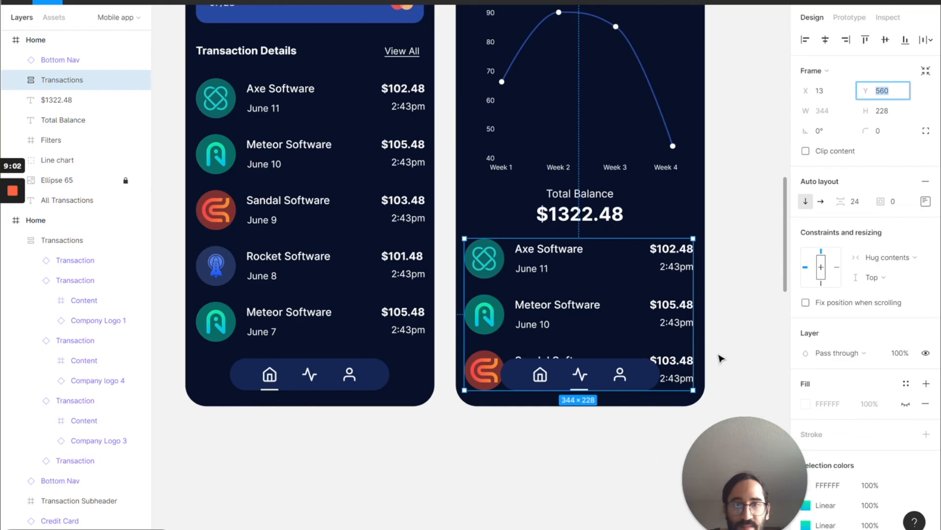
{"action": "key", "text": "Down"}
{"action": "key", "text": "Down"}
{"action": "key", "text": "ctrl+z"}
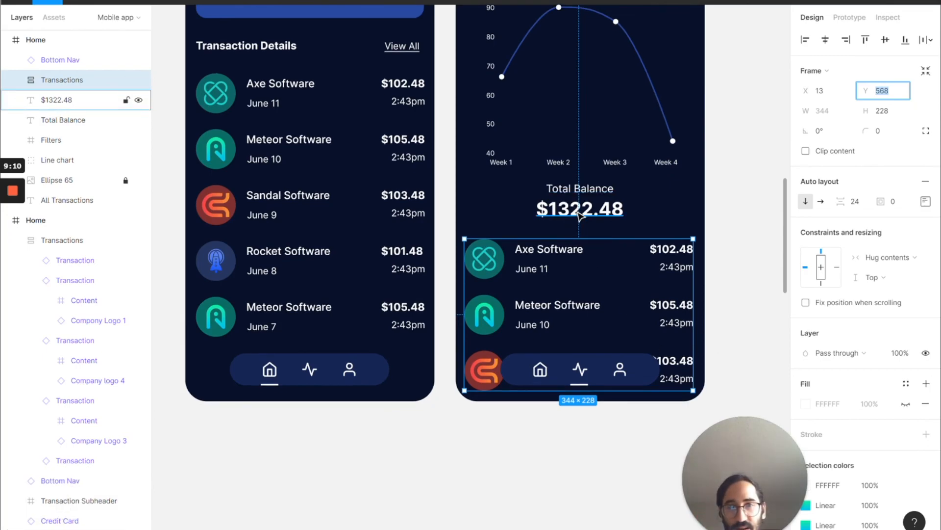
Step: Examine the reference All Transactions screen, comparing its chart area and June date picker with the new screen
{"action": "scroll", "coordinate": [581, 217], "scroll_direction": "up", "scroll_amount": 1}
{"action": "scroll", "coordinate": [582, 217], "scroll_direction": "down", "scroll_amount": 1}
{"action": "scroll", "coordinate": [583, 214], "scroll_direction": "up", "scroll_amount": 11}
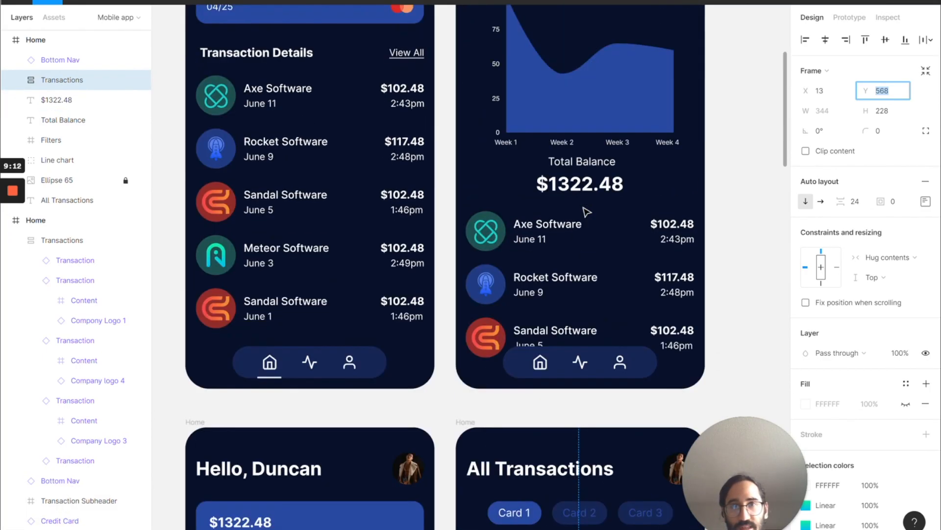
{"action": "scroll", "coordinate": [583, 161], "scroll_direction": "up", "scroll_amount": 1}
{"action": "scroll", "coordinate": [569, 122], "scroll_direction": "up", "scroll_amount": 1}
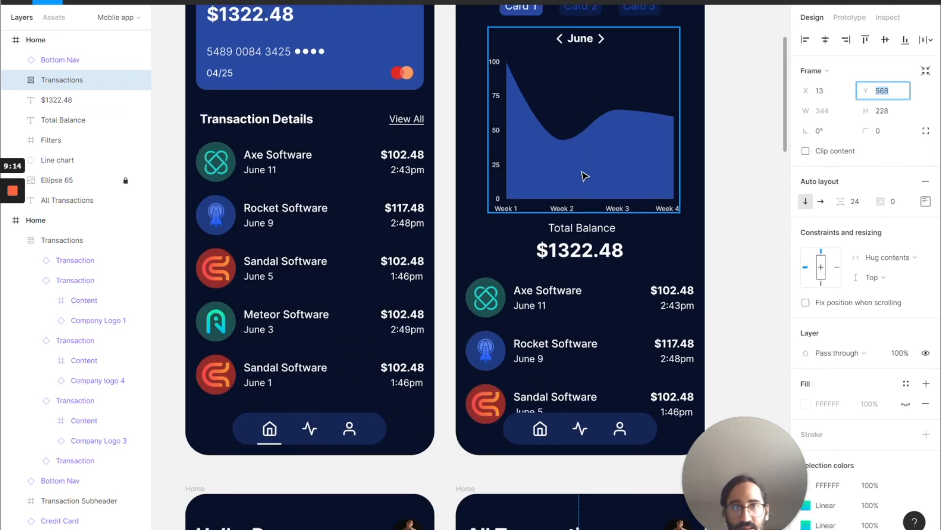
{"action": "scroll", "coordinate": [595, 250], "scroll_direction": "down", "scroll_amount": 7}
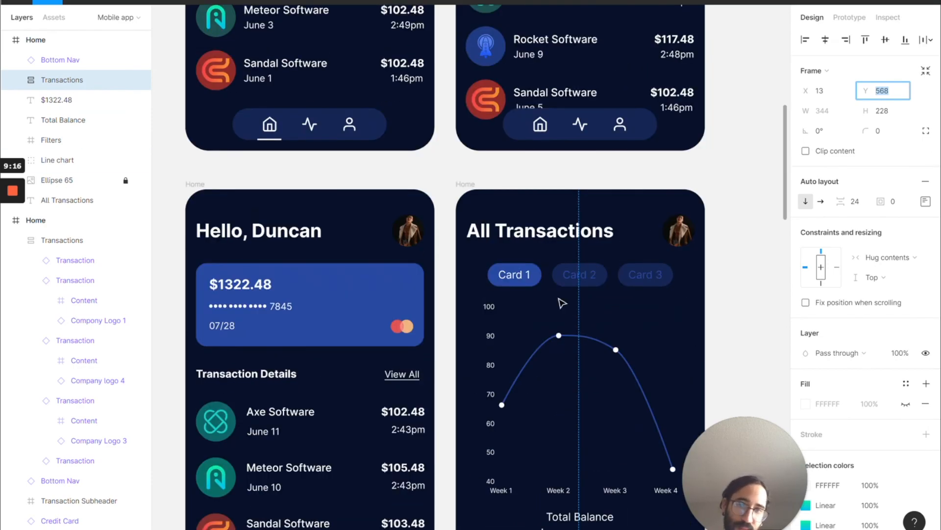
{"action": "scroll", "coordinate": [590, 314], "scroll_direction": "up", "scroll_amount": 8}
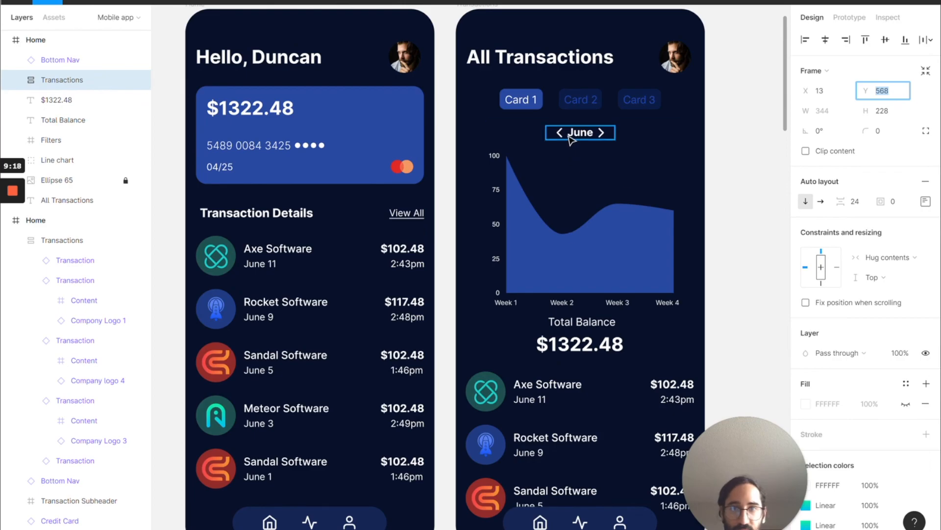
{"action": "left_click", "coordinate": [571, 140]}
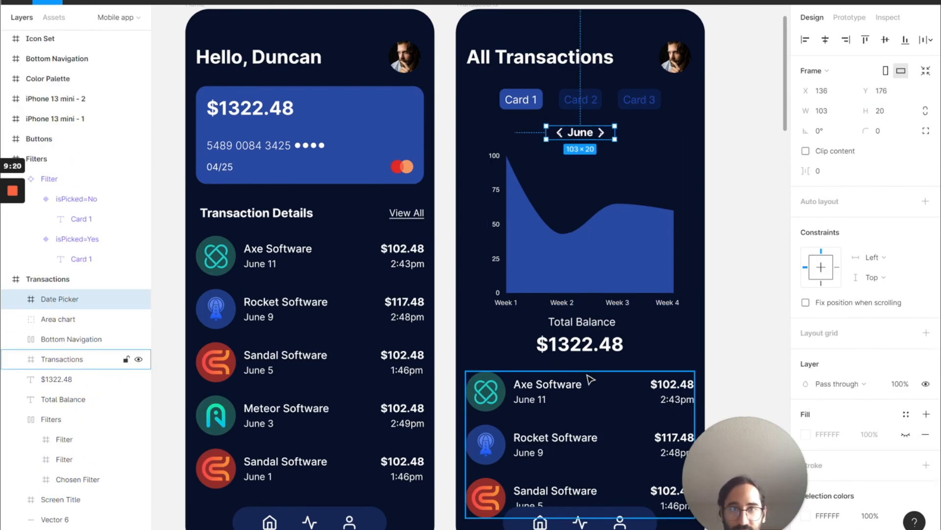
{"action": "scroll", "coordinate": [591, 380], "scroll_direction": "down", "scroll_amount": 7}
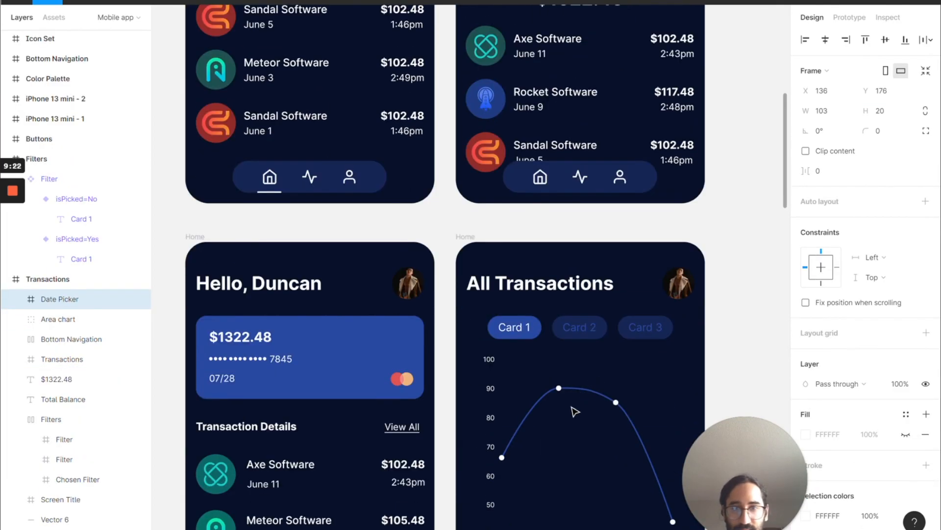
Step: Add a text box about 45 × 15 reading "June" between the card filters and the line chart's curve
{"action": "left_click", "coordinate": [579, 393]}
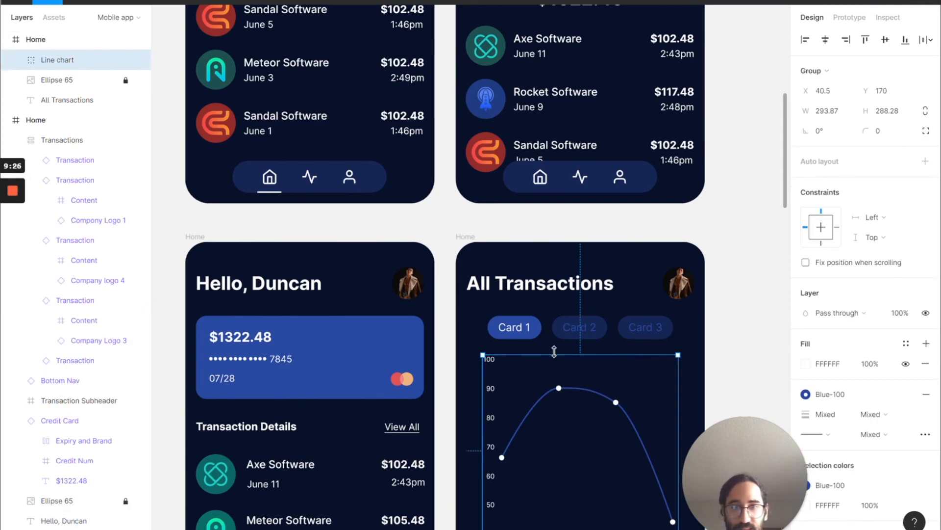
{"action": "key", "text": "t"}
{"action": "left_click_drag", "start_coordinate": [557, 362], "coordinate": [587, 371]}
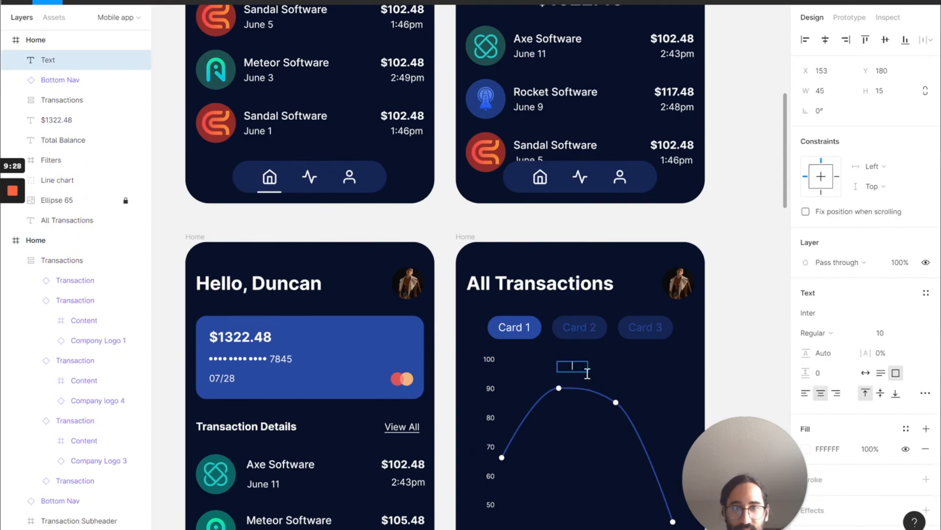
{"action": "type", "text": "June"}
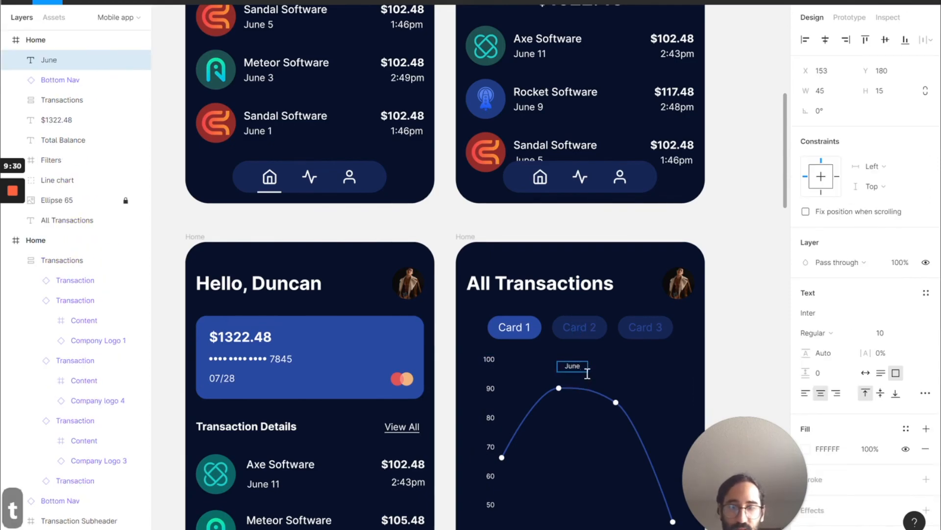
{"action": "key", "text": "Escape"}
Step: Set the June label's font size to 14 and its weight to bold
{"action": "left_click", "coordinate": [893, 339]}
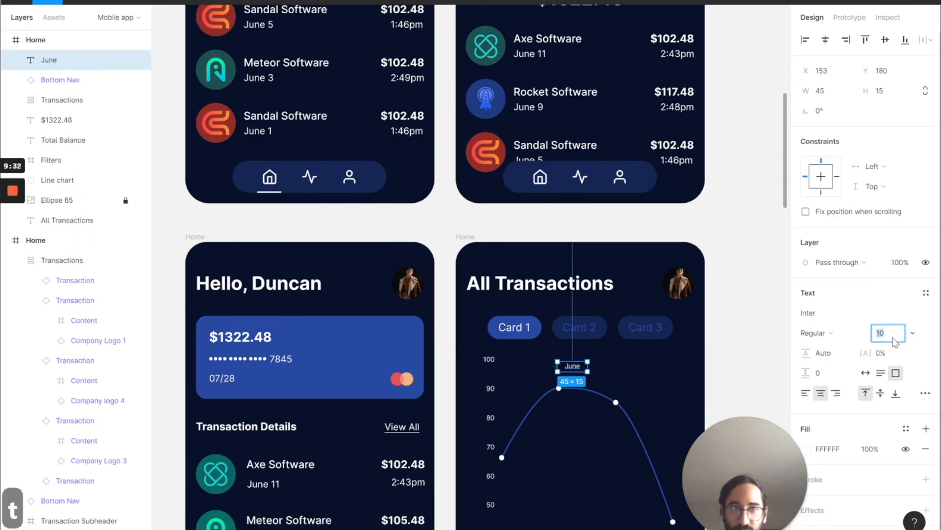
{"action": "type", "text": "14"}
{"action": "key", "text": "Return"}
{"action": "key", "text": "ctrl+b"}
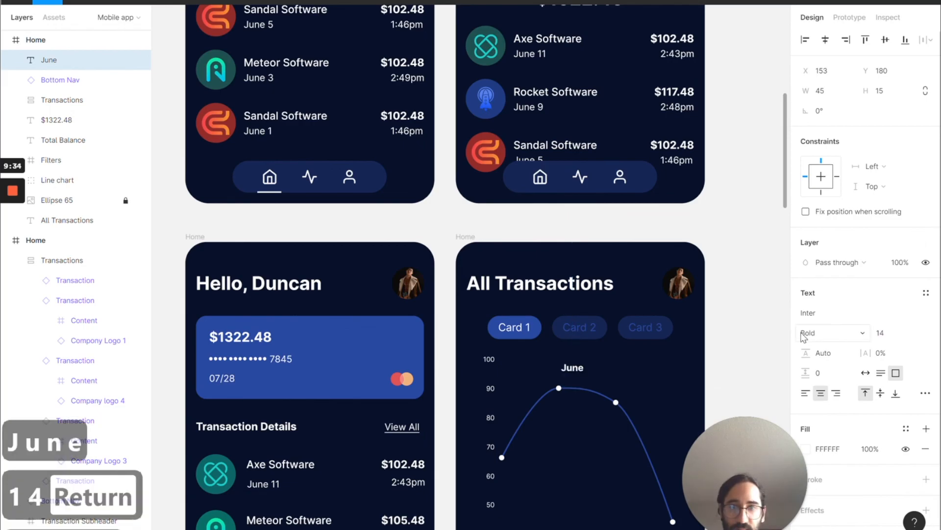
Step: Place a chevron-left icon component before the June label and a chevron-right icon component after it
{"action": "left_click", "coordinate": [54, 17]}
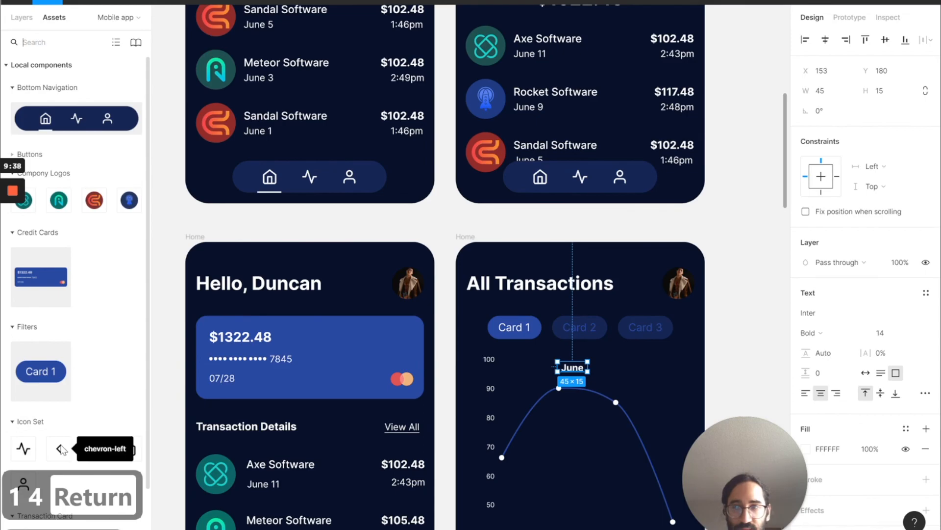
{"action": "left_click", "coordinate": [532, 371]}
{"action": "left_click_drag", "start_coordinate": [533, 368], "coordinate": [536, 367]}
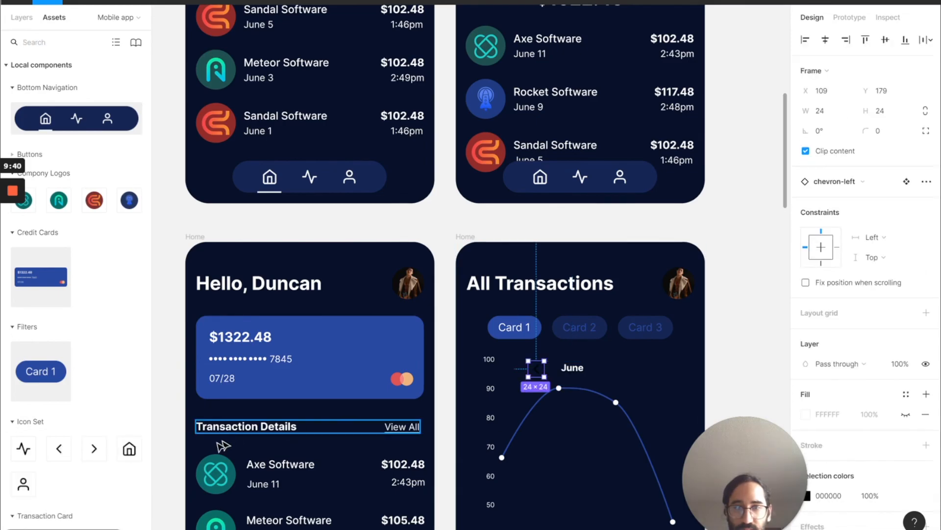
{"action": "left_click_drag", "start_coordinate": [91, 449], "coordinate": [604, 361]}
Step: Recolour both chevron icons to FFFFFF and add the June label to the selection
{"action": "left_click", "coordinate": [537, 368], "text": "shift"}
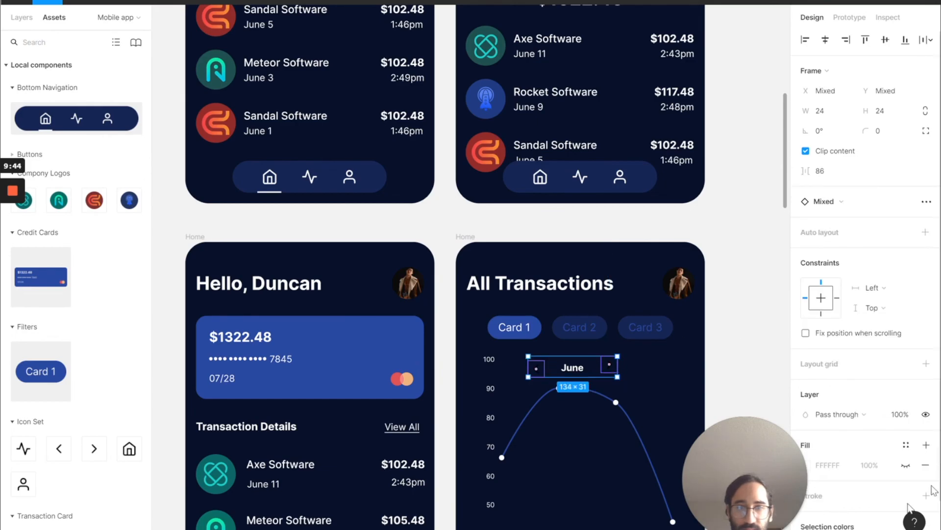
{"action": "scroll", "coordinate": [860, 518], "scroll_direction": "down", "scroll_amount": 3}
{"action": "left_click", "coordinate": [841, 466]}
{"action": "type", "text": "ff"}
{"action": "key", "text": "Return"}
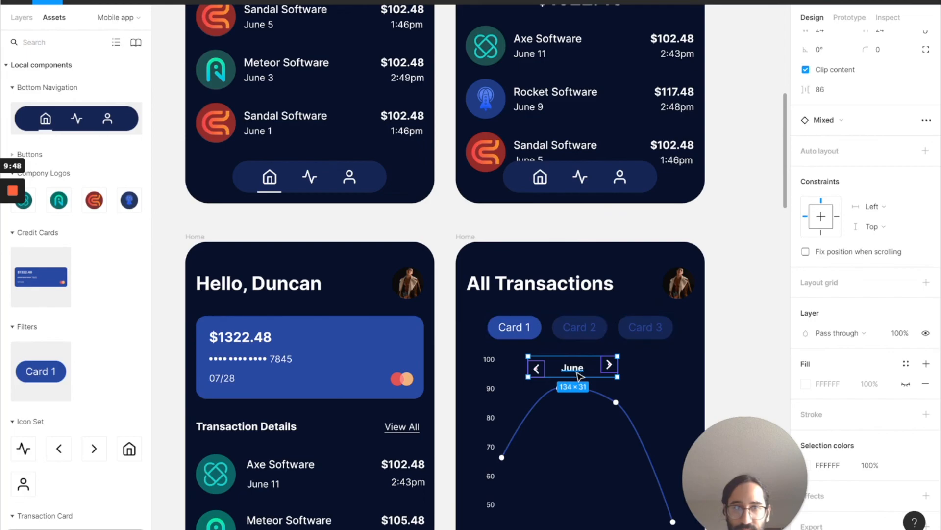
{"action": "scroll", "coordinate": [874, 44], "scroll_direction": "down", "scroll_amount": 2}
{"action": "scroll", "coordinate": [884, 117], "scroll_direction": "up", "scroll_amount": 3}
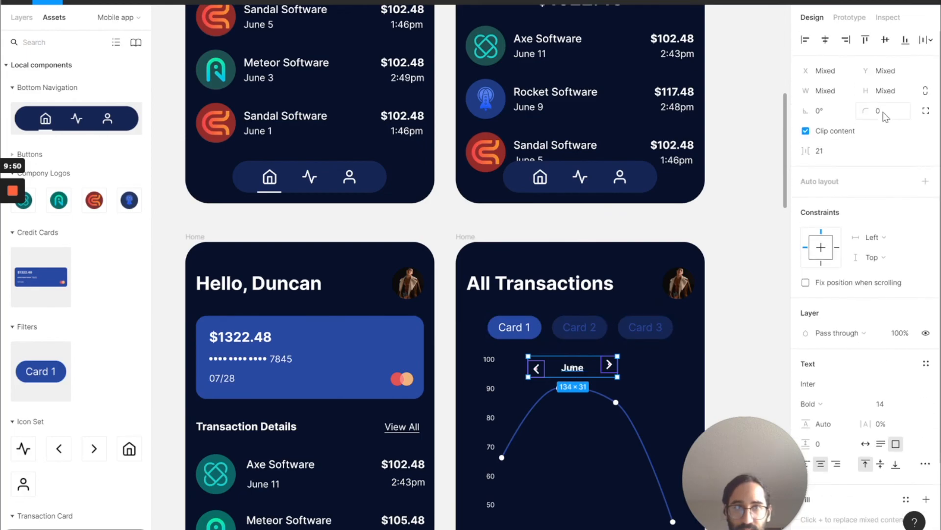
Step: Align the June label and both chevrons on their vertical centres, and move the left chevron to X 129
{"action": "left_click", "coordinate": [886, 39]}
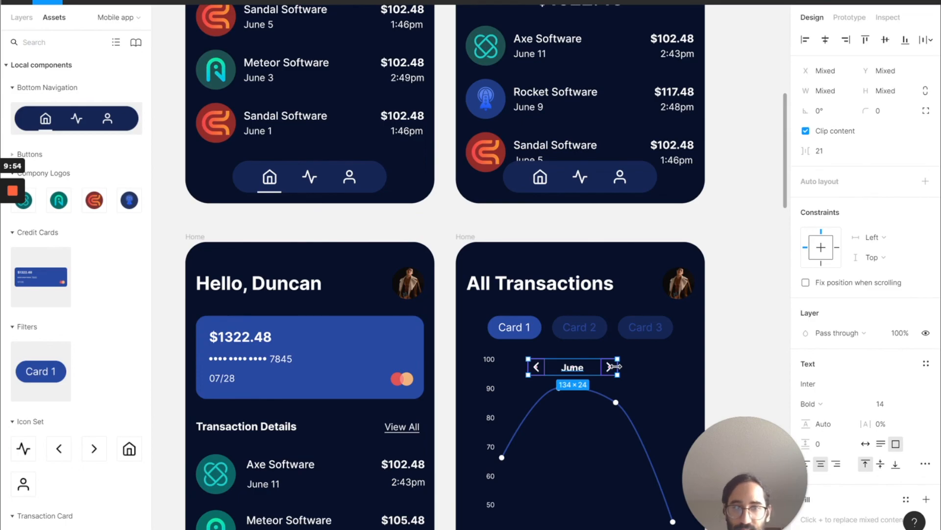
{"action": "scroll", "coordinate": [564, 395], "scroll_direction": "up", "scroll_amount": 5}
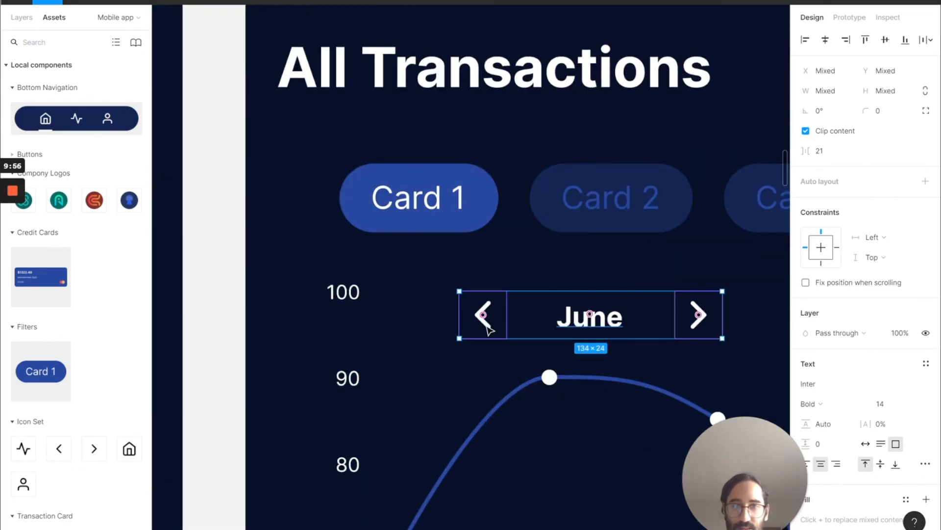
{"action": "left_click", "coordinate": [486, 326]}
{"action": "left_click", "coordinate": [826, 96]}
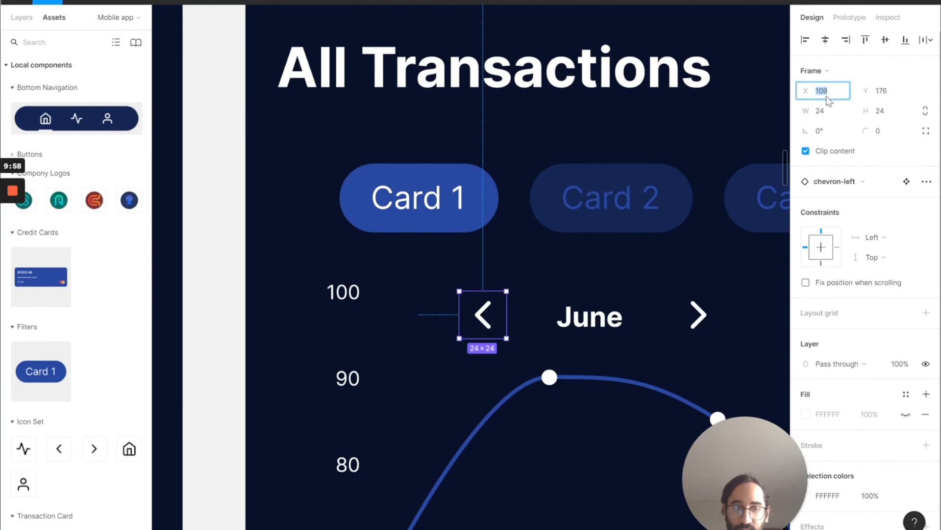
{"action": "key", "text": "shift+Up"}
{"action": "key", "text": "shift+Up"}
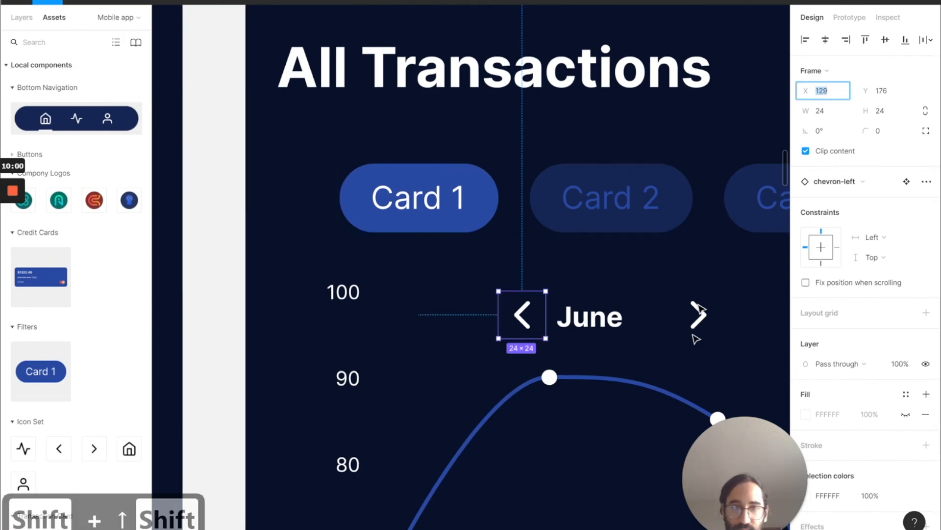
Step: Move the right chevron closer to the June label, to X 199
{"action": "left_click", "coordinate": [699, 314]}
{"action": "left_click", "coordinate": [834, 91]}
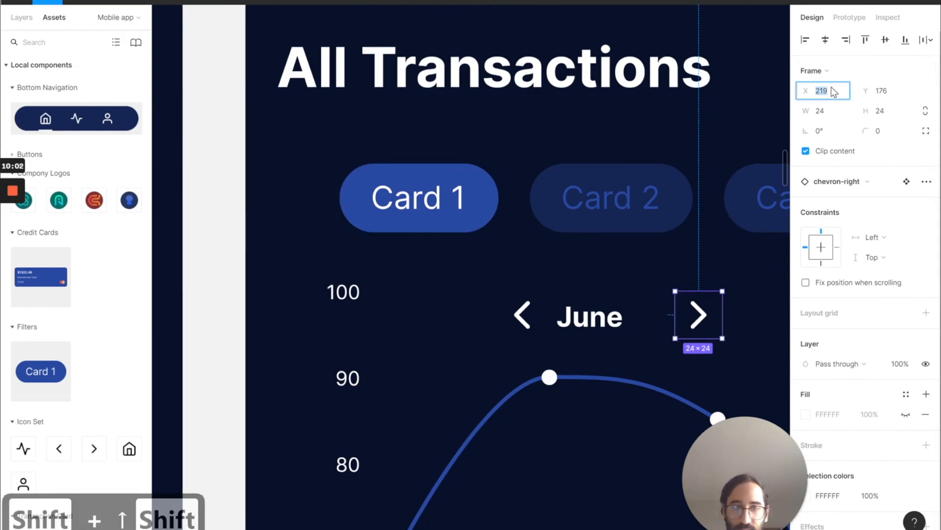
{"action": "key", "text": "shift+Down"}
{"action": "key", "text": "shift+Down"}
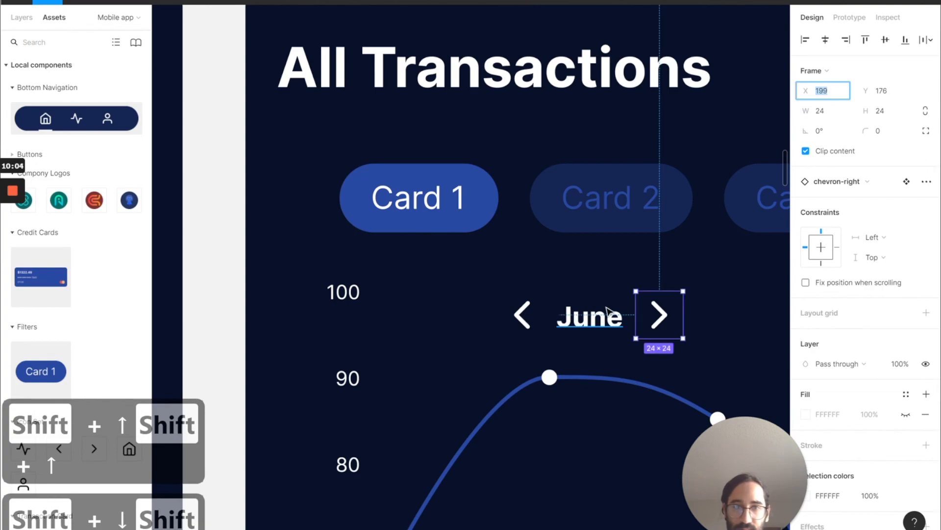
Step: Raise the June label slightly to Y 178
{"action": "left_click", "coordinate": [589, 316]}
{"action": "left_click", "coordinate": [883, 71]}
{"action": "key", "text": "Down"}
{"action": "key", "text": "Down"}
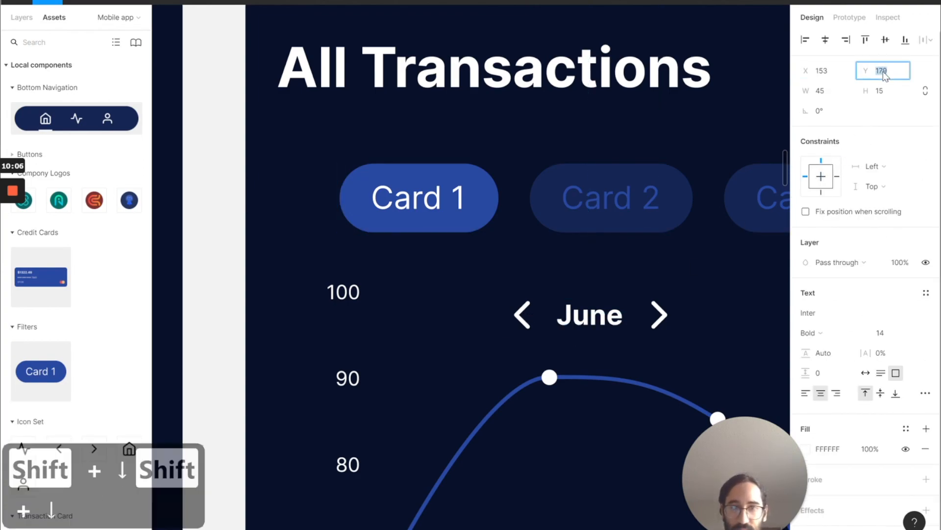
Step: Check the spacing between the chevrons and the June label, and set the label's text box to auto width
{"action": "left_click", "coordinate": [662, 322]}
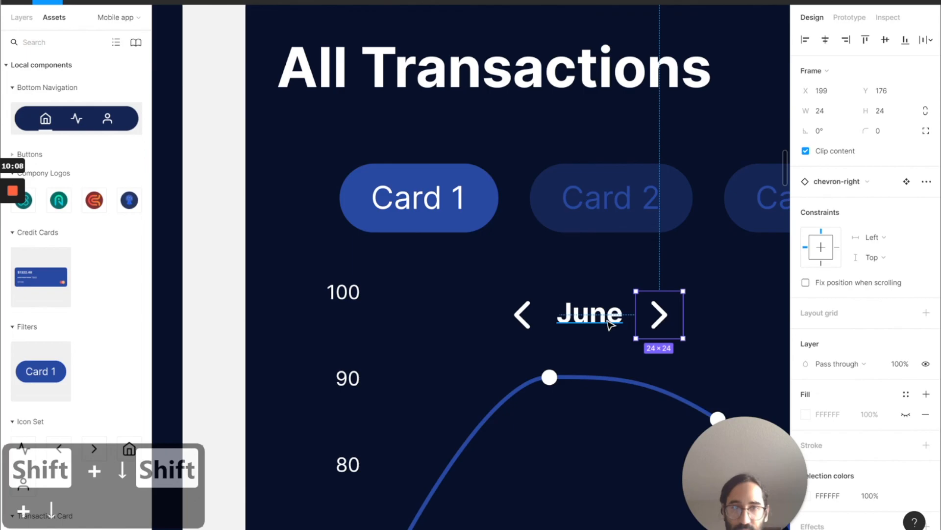
{"action": "key", "text": "super"}
{"action": "left_click", "coordinate": [716, 274]}
{"action": "left_click", "coordinate": [657, 315]}
{"action": "key", "text": "alt"}
{"action": "left_click", "coordinate": [520, 313]}
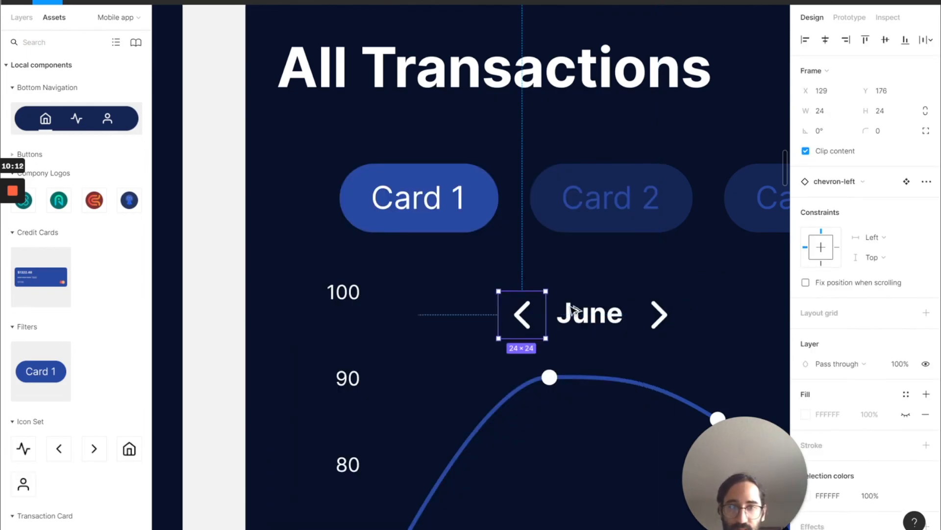
{"action": "scroll", "coordinate": [518, 314], "scroll_direction": "up", "scroll_amount": 5}
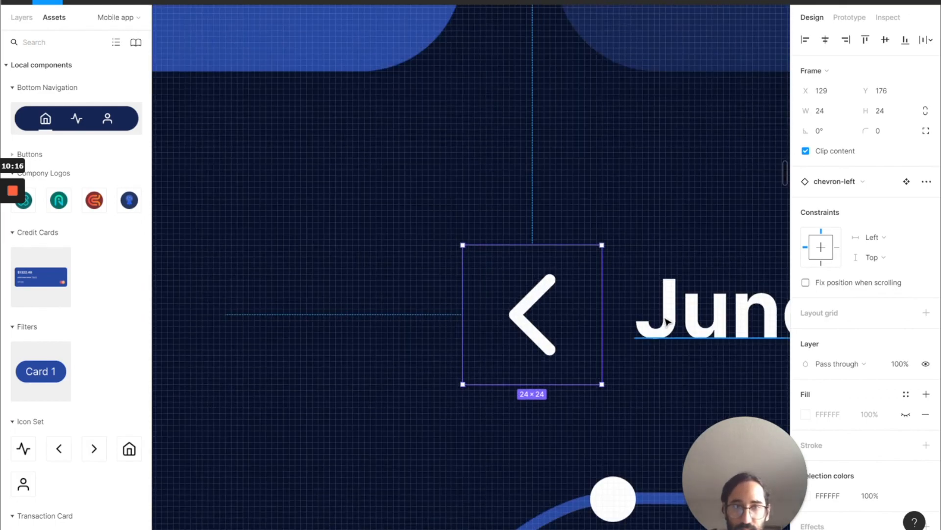
{"action": "scroll", "coordinate": [666, 321], "scroll_direction": "right", "scroll_amount": 4}
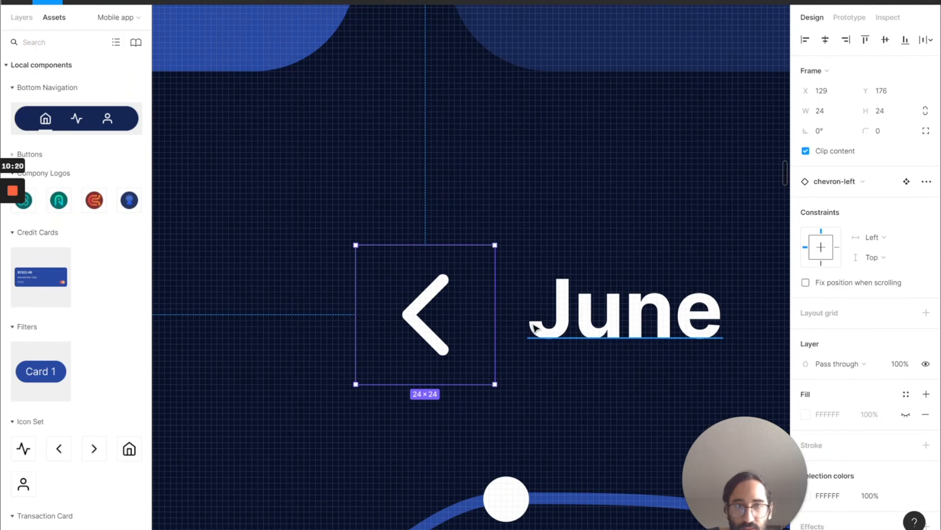
{"action": "scroll", "coordinate": [540, 323], "scroll_direction": "right", "scroll_amount": 2}
{"action": "left_click", "coordinate": [570, 321]}
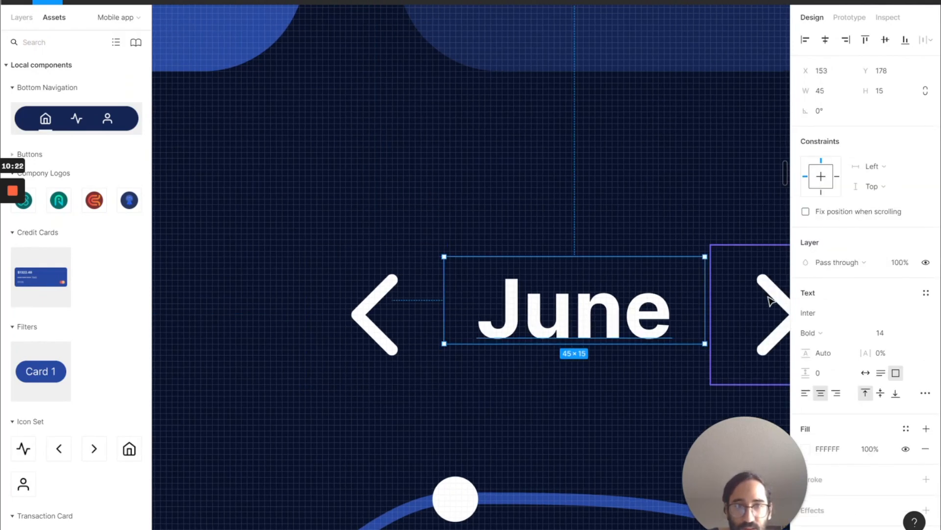
{"action": "left_click", "coordinate": [865, 372]}
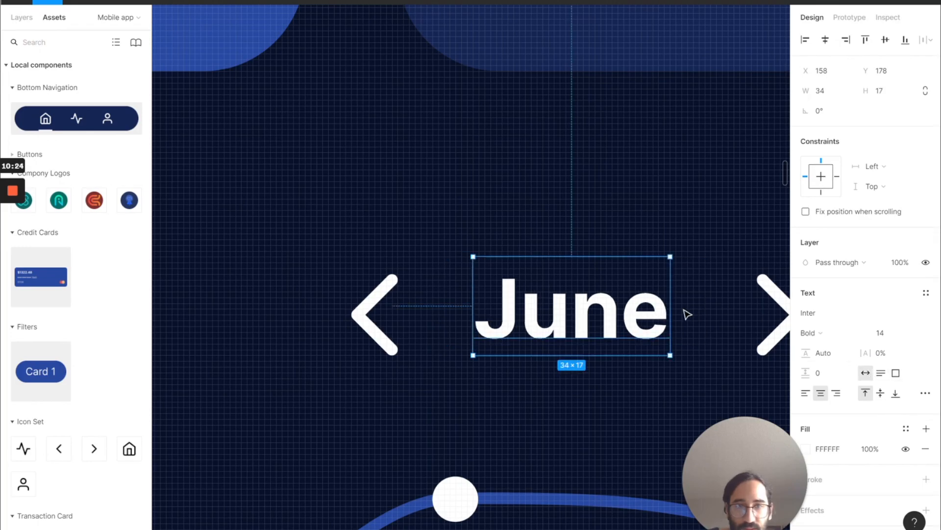
Step: Tighten the gap after the June label by moving the right chevron to X 194
{"action": "left_click", "coordinate": [724, 321]}
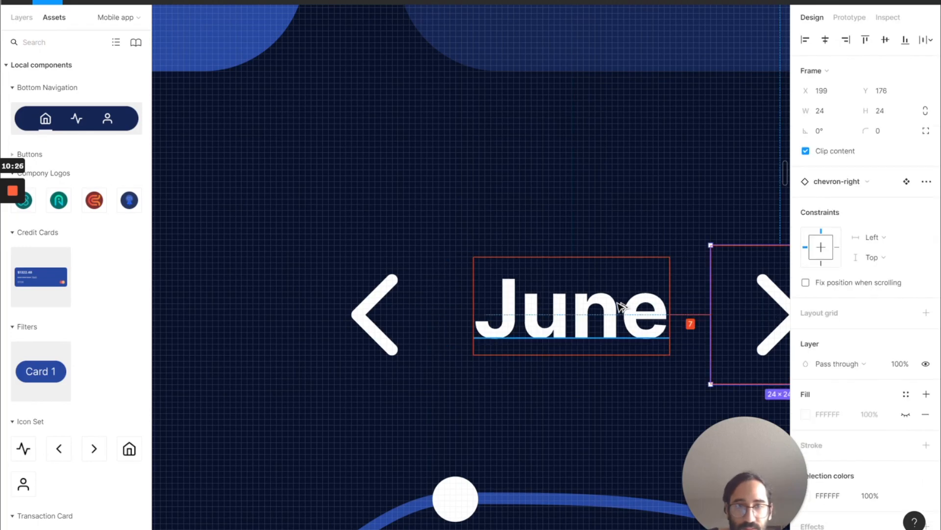
{"action": "key", "text": "Down"}
{"action": "key", "text": "Down"}
{"action": "key", "text": "Down"}
{"action": "key", "text": "Down"}
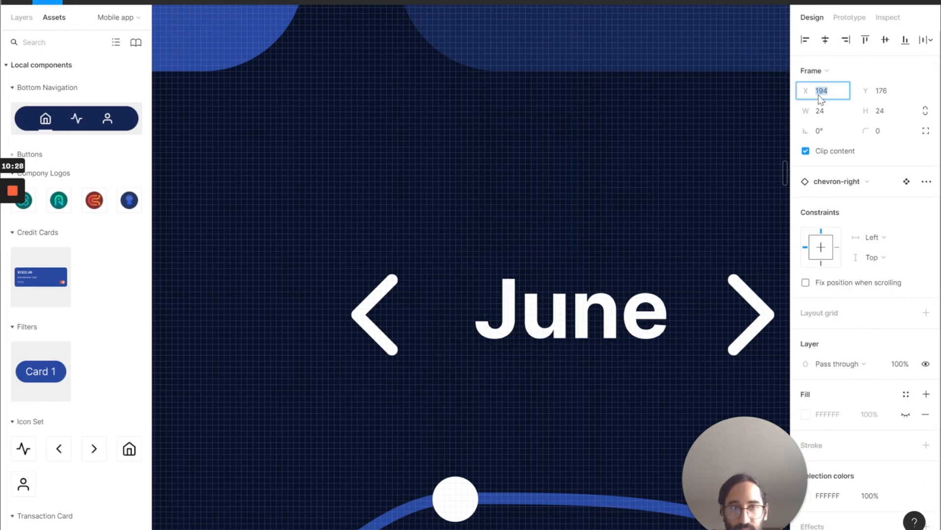
Step: Tighten the gap before the June label by moving the left chevron to X 132
{"action": "left_click", "coordinate": [373, 290]}
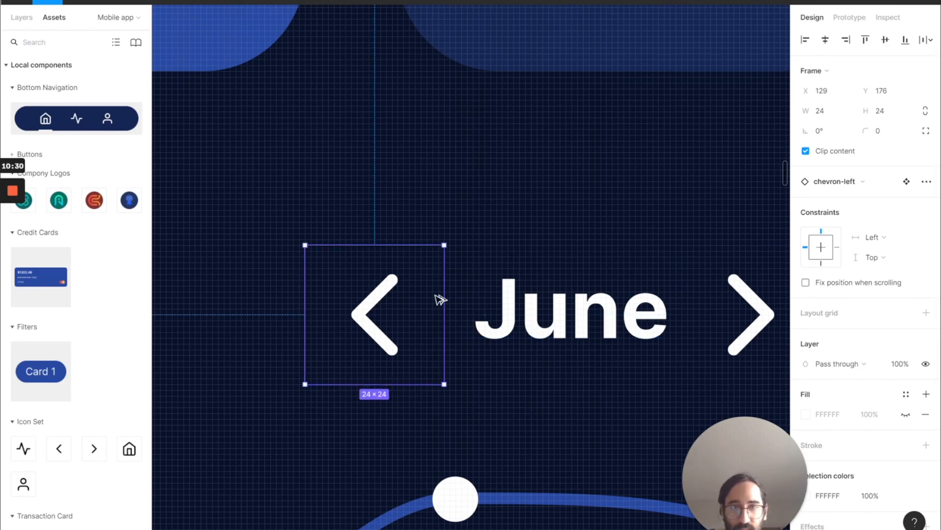
{"action": "left_click", "coordinate": [841, 92]}
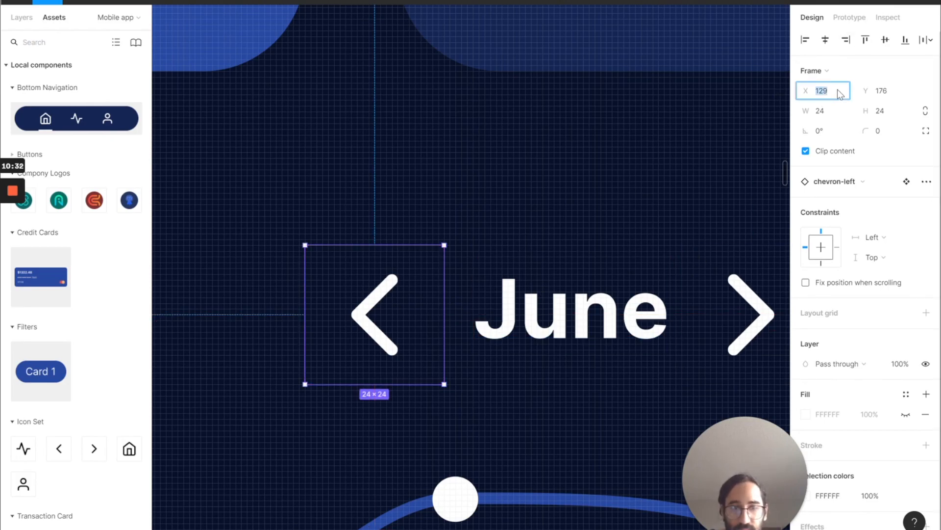
{"action": "key", "text": "Up"}
{"action": "key", "text": "Up"}
{"action": "key", "text": "Up"}
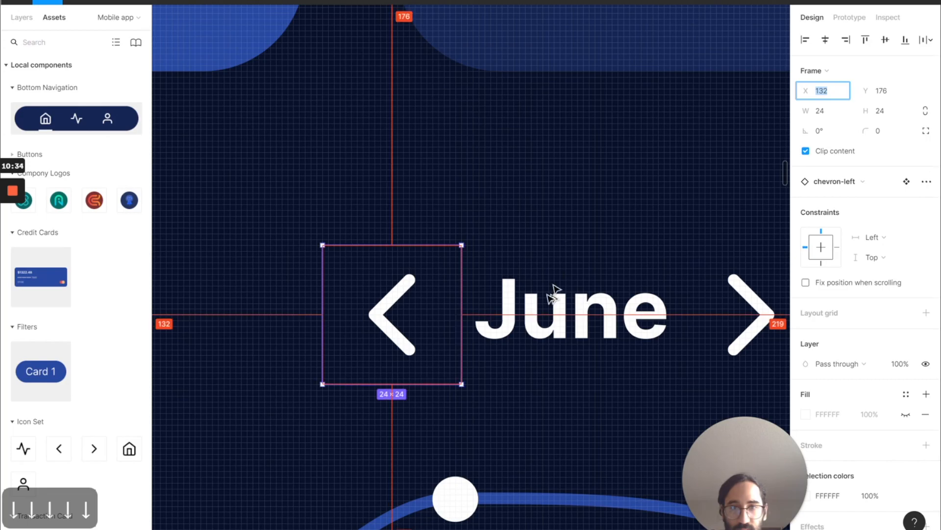
{"action": "left_click", "coordinate": [562, 392]}
Step: Wrap the June label and its two chevrons together in a new frame
{"action": "scroll", "coordinate": [563, 397], "scroll_direction": "down", "scroll_amount": 5}
{"action": "scroll", "coordinate": [566, 397], "scroll_direction": "down", "scroll_amount": 10}
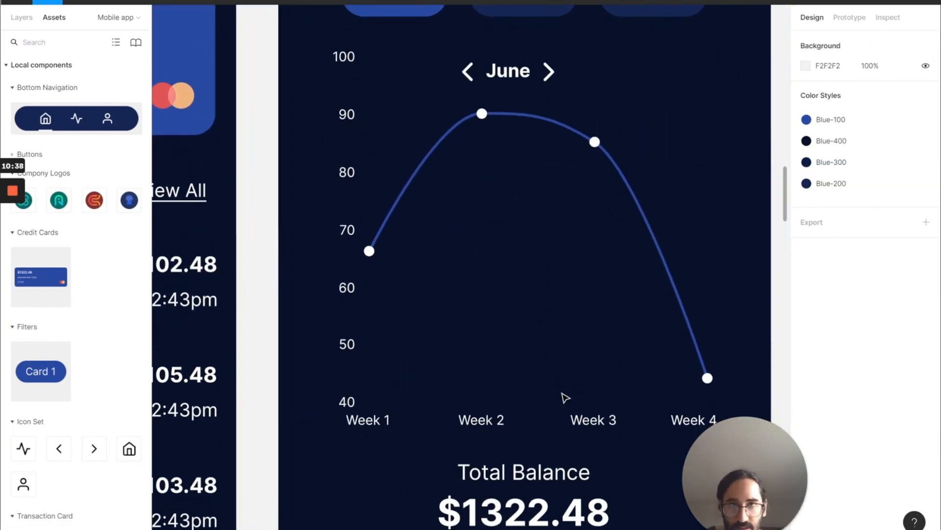
{"action": "left_click", "coordinate": [505, 78]}
{"action": "left_click", "coordinate": [549, 72], "text": "shift"}
{"action": "left_click", "coordinate": [466, 74], "text": "shift"}
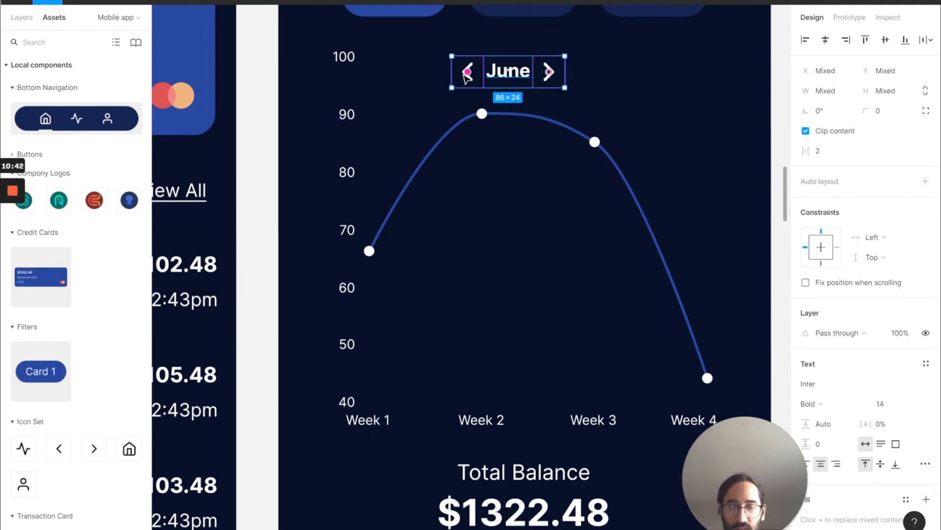
{"action": "key", "text": "ctrl+alt+g"}
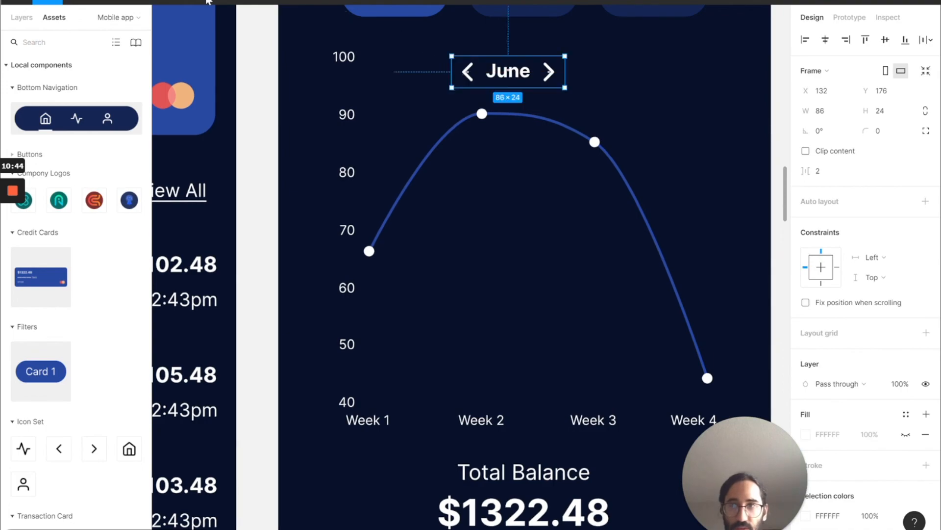
Step: Rename the frame holding the June label and chevrons as Date Picker
{"action": "left_click", "coordinate": [22, 17]}
{"action": "double_click", "coordinate": [68, 61]}
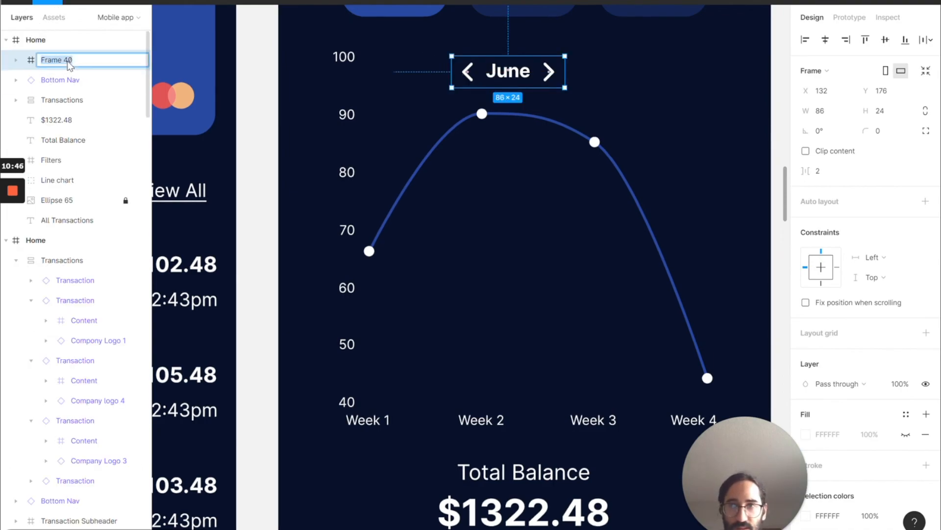
{"action": "type", "text": "Date Picker"}
{"action": "key", "text": "Return"}
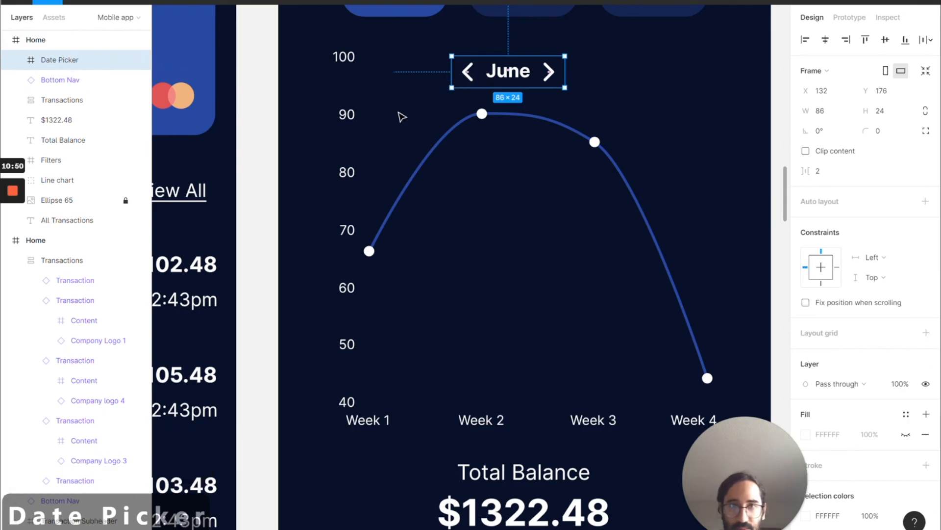
Step: Try placing the Date Picker over the middle of the line chart at X 151, and at X 141
{"action": "left_click", "coordinate": [327, 59]}
{"action": "left_click", "coordinate": [343, 59]}
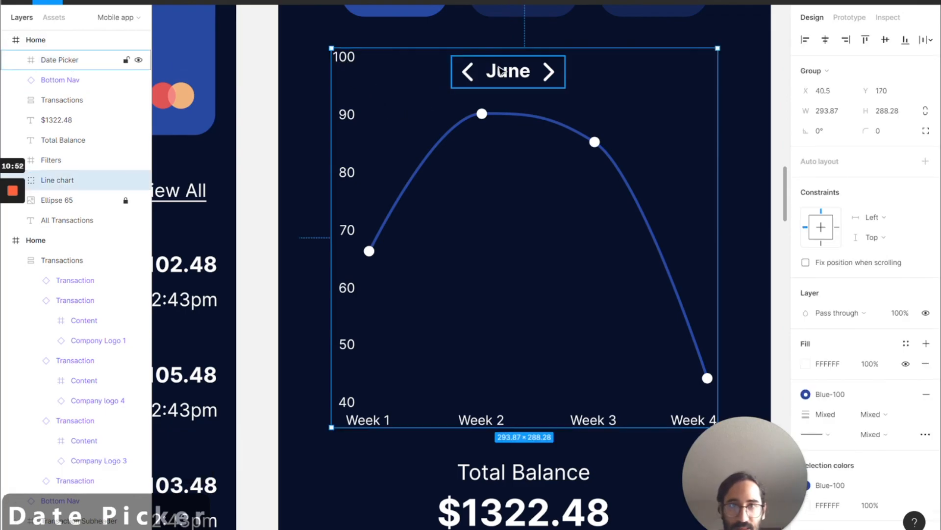
{"action": "double_click", "coordinate": [504, 71]}
{"action": "left_click_drag", "start_coordinate": [504, 71], "coordinate": [529, 73]}
{"action": "key", "text": "alt"}
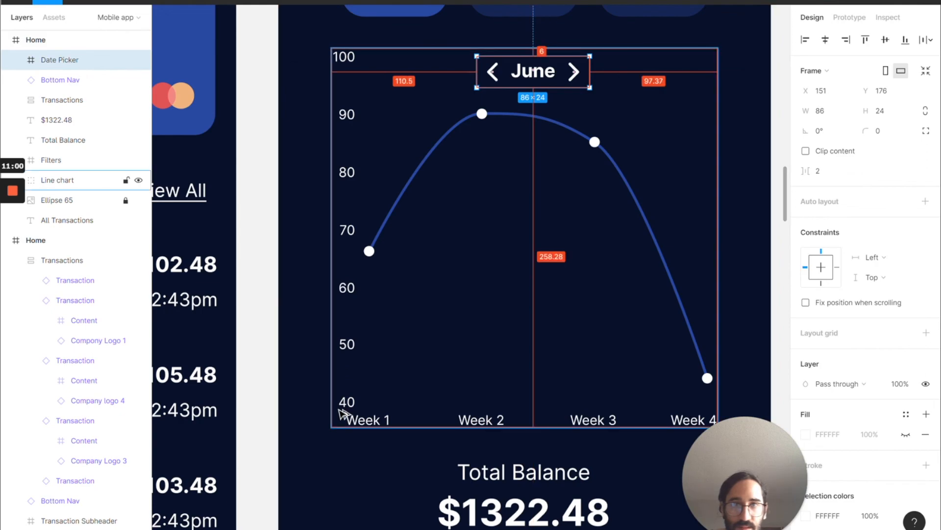
{"action": "left_click", "coordinate": [839, 95]}
{"action": "type", "text": "141"}
{"action": "key", "text": "Return"}
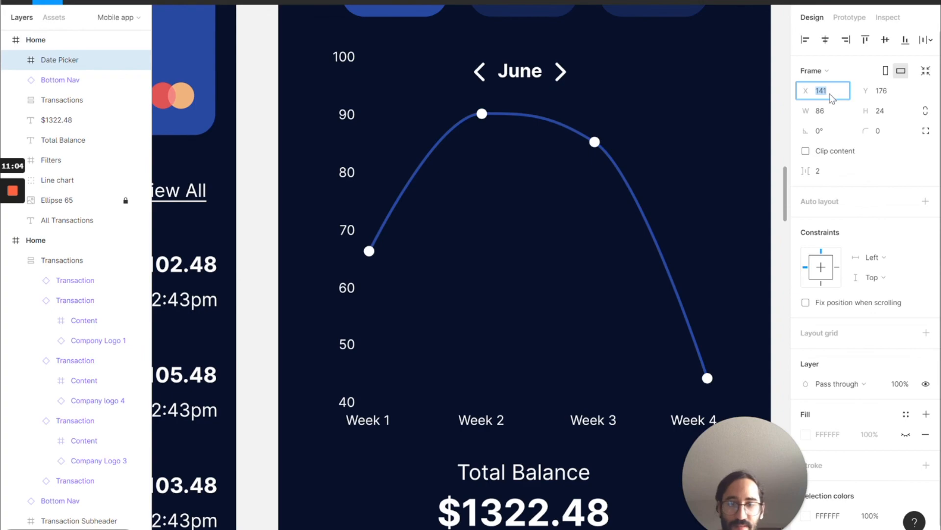
Step: Centre the Date Picker horizontally within the All Transactions screen and clear the selection
{"action": "key", "text": "alt"}
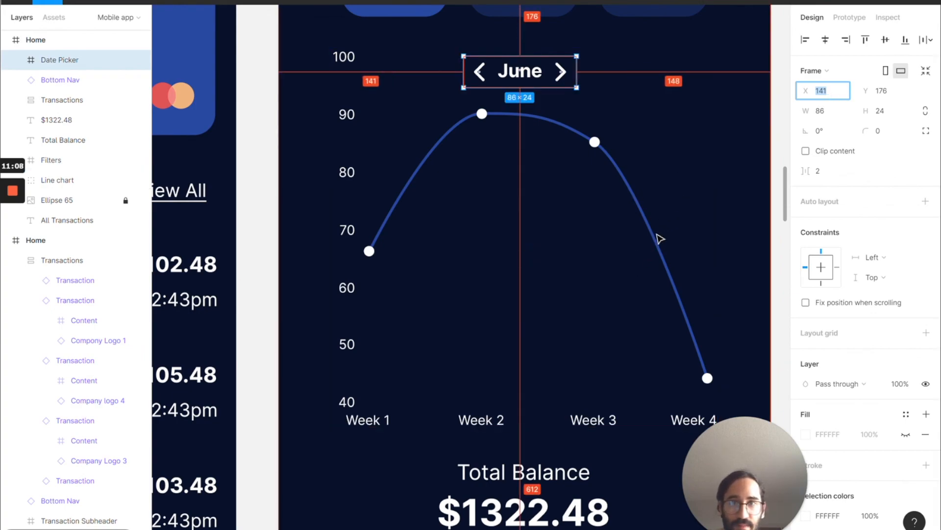
{"action": "key", "text": "alt+h"}
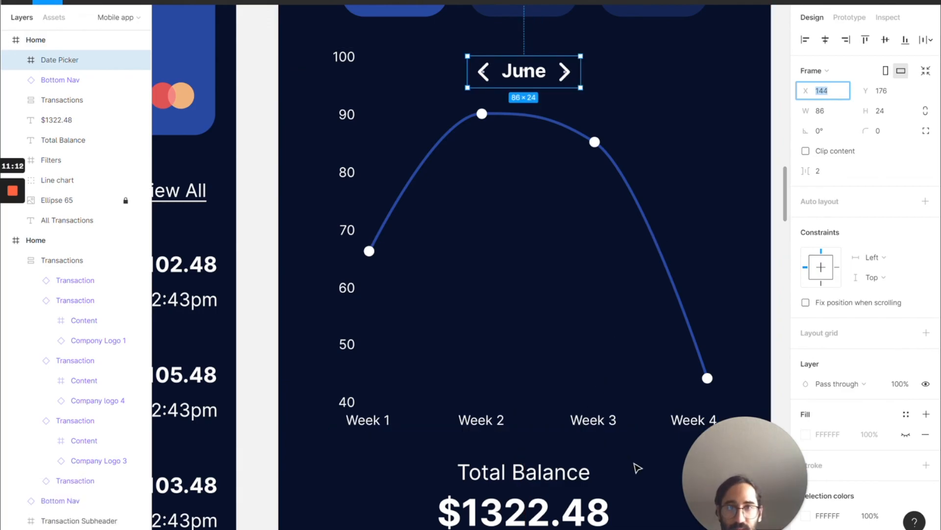
{"action": "scroll", "coordinate": [638, 468], "scroll_direction": "down", "scroll_amount": 3}
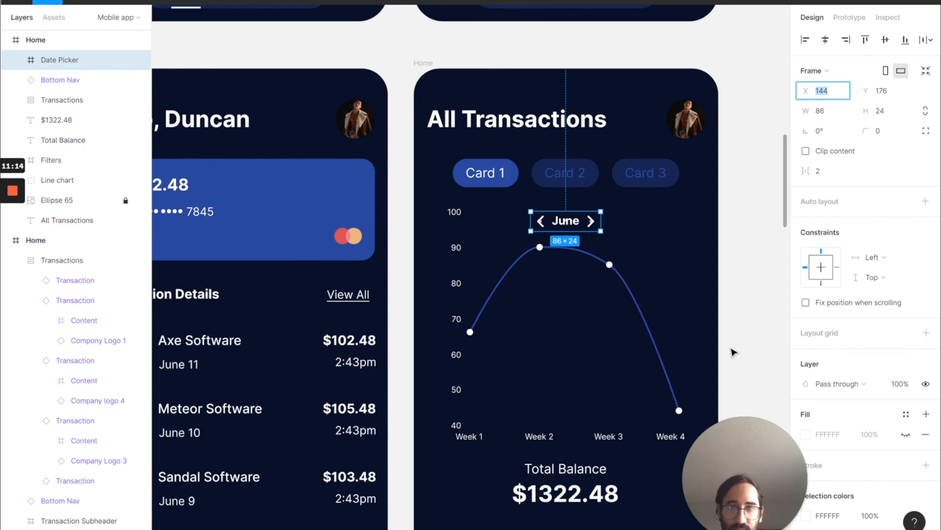
{"action": "left_click", "coordinate": [733, 352]}
Step: Examine the rebuilt All Transactions screen and compare it with the reference design above it
{"action": "scroll", "coordinate": [734, 351], "scroll_direction": "down", "scroll_amount": 3}
{"action": "scroll", "coordinate": [734, 352], "scroll_direction": "right", "scroll_amount": 2}
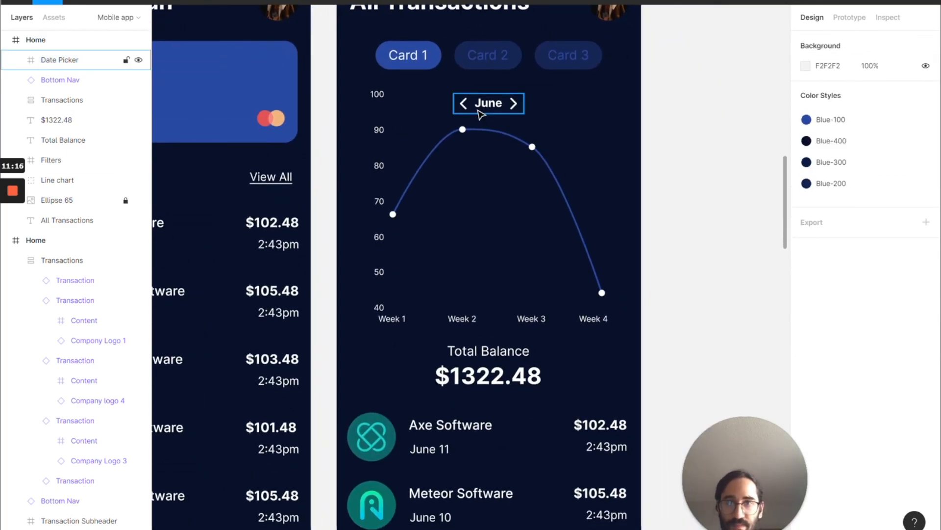
{"action": "scroll", "coordinate": [498, 106], "scroll_direction": "down", "scroll_amount": 1}
{"action": "scroll", "coordinate": [497, 106], "scroll_direction": "up", "scroll_amount": 4}
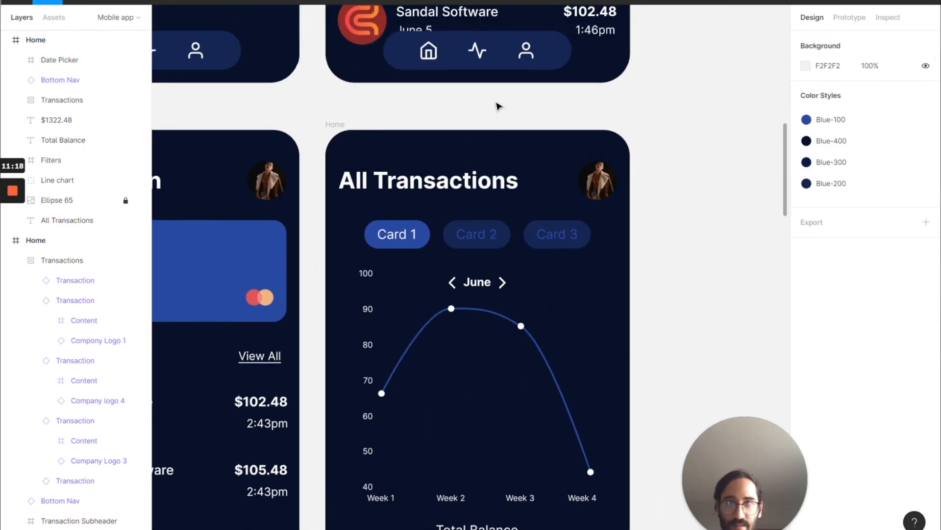
{"action": "scroll", "coordinate": [498, 106], "scroll_direction": "down", "scroll_amount": 2}
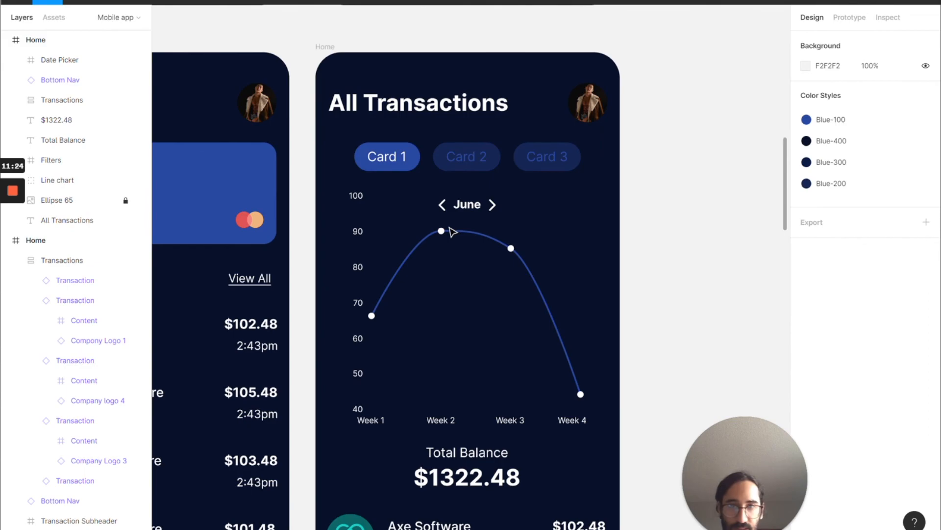
{"action": "scroll", "coordinate": [452, 232], "scroll_direction": "down", "scroll_amount": 5}
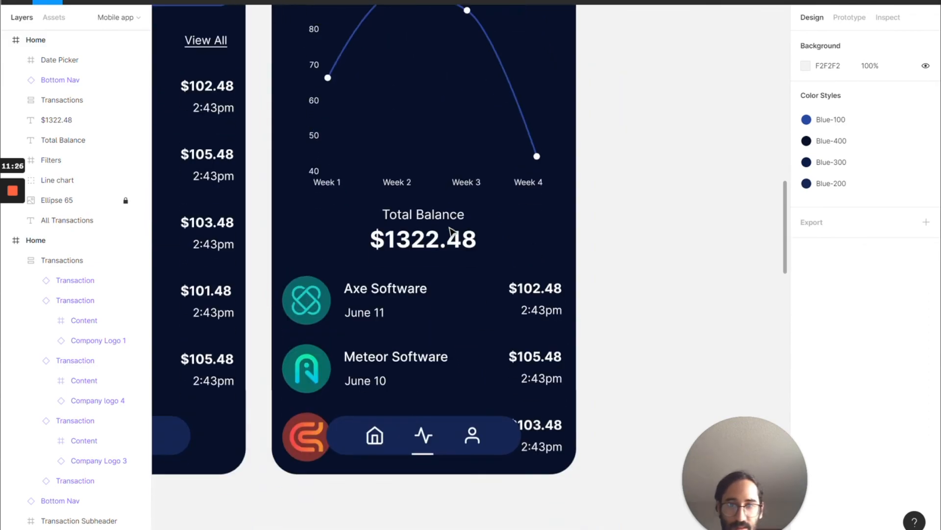
{"action": "scroll", "coordinate": [448, 227], "scroll_direction": "up", "scroll_amount": 12}
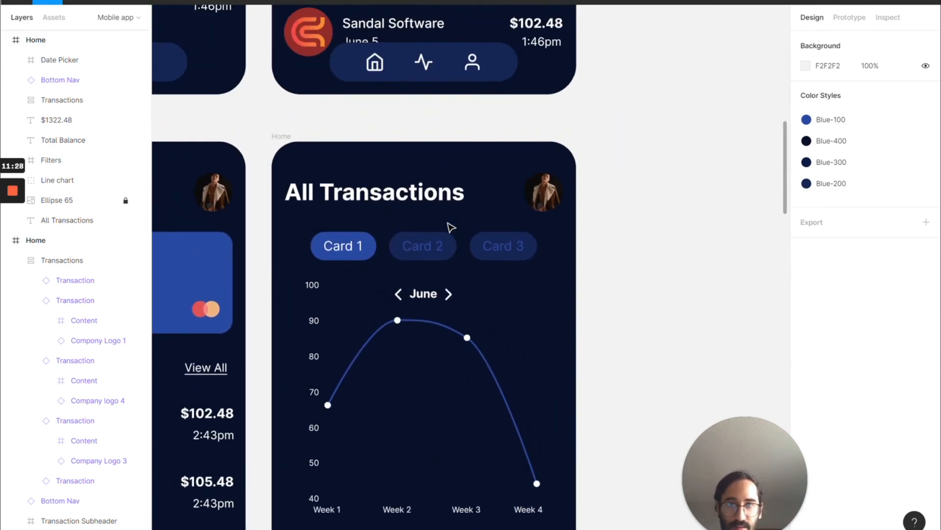
{"action": "scroll", "coordinate": [394, 165], "scroll_direction": "up", "scroll_amount": 5}
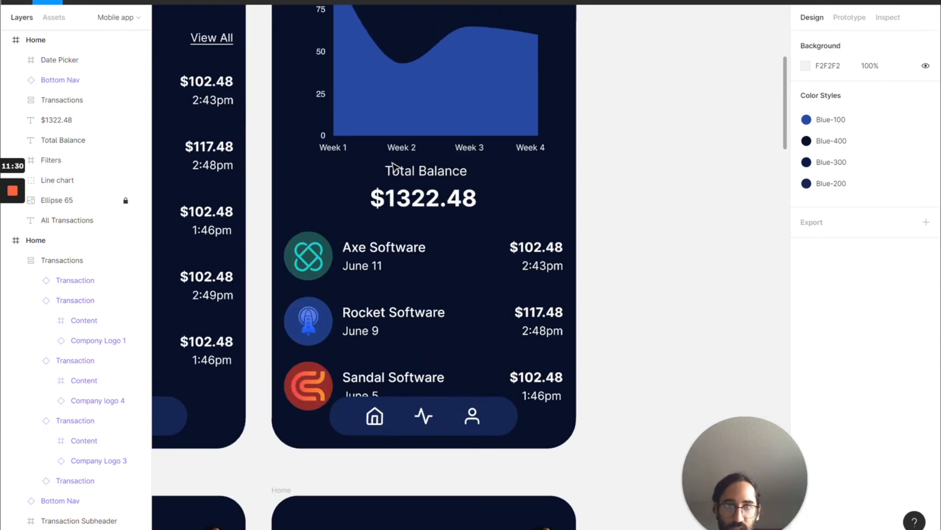
Step: Inspect the third transaction's placement and the bottom navigation's vertical position in the reference transactions screen
{"action": "scroll", "coordinate": [395, 168], "scroll_direction": "down", "scroll_amount": 3}
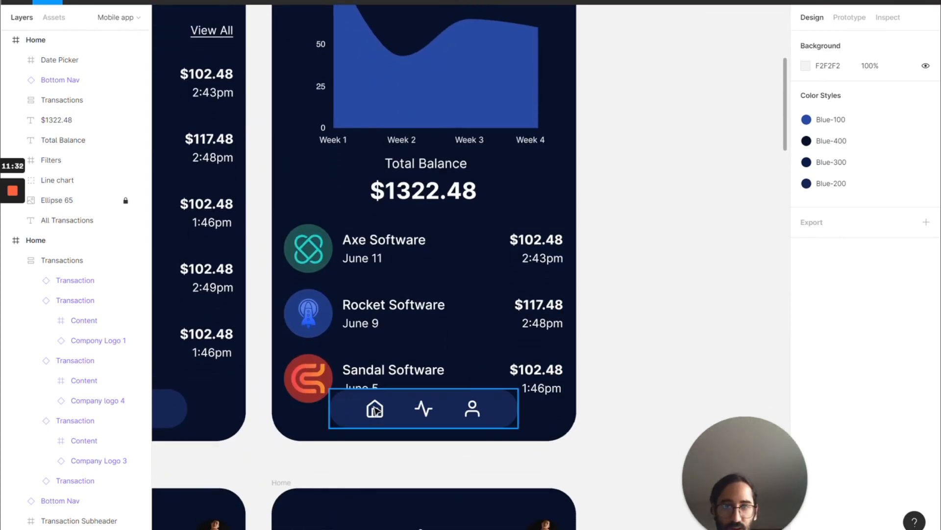
{"action": "left_click", "coordinate": [352, 371]}
{"action": "double_click", "coordinate": [351, 371]}
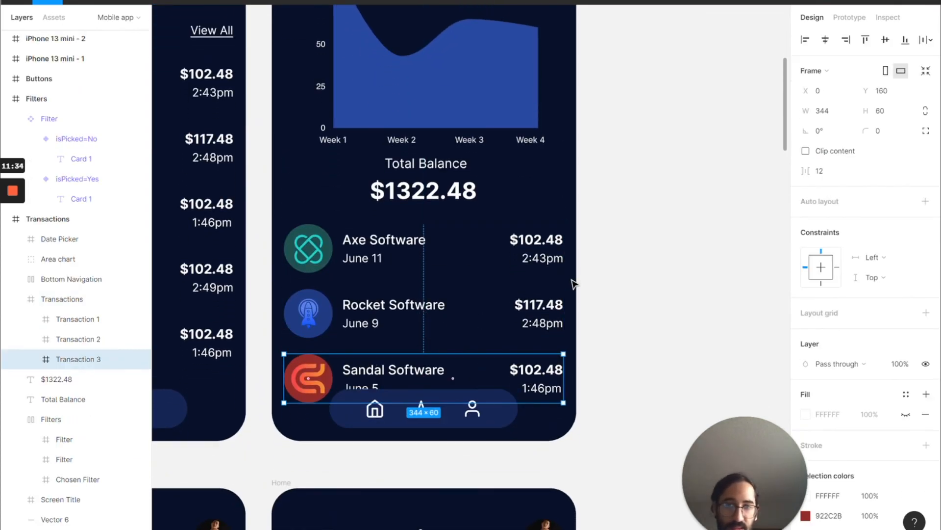
{"action": "left_click", "coordinate": [624, 292]}
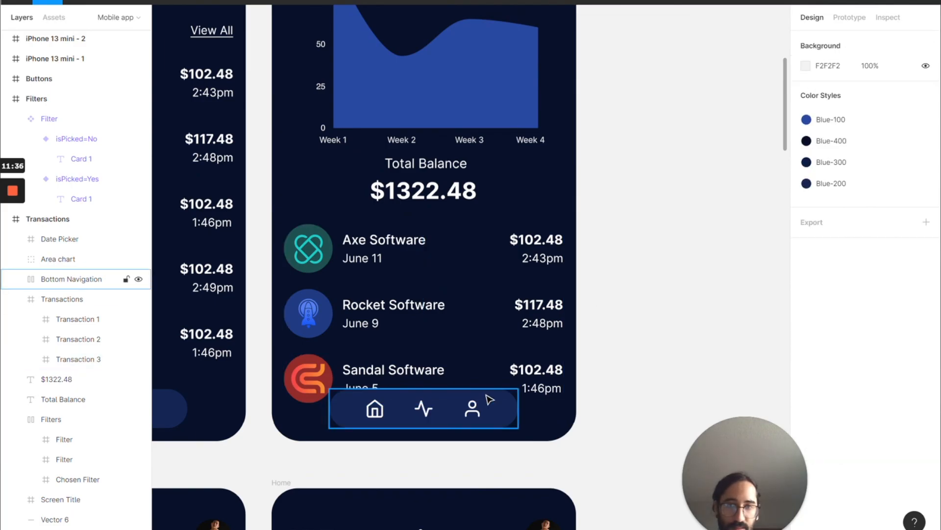
{"action": "left_click", "coordinate": [487, 396]}
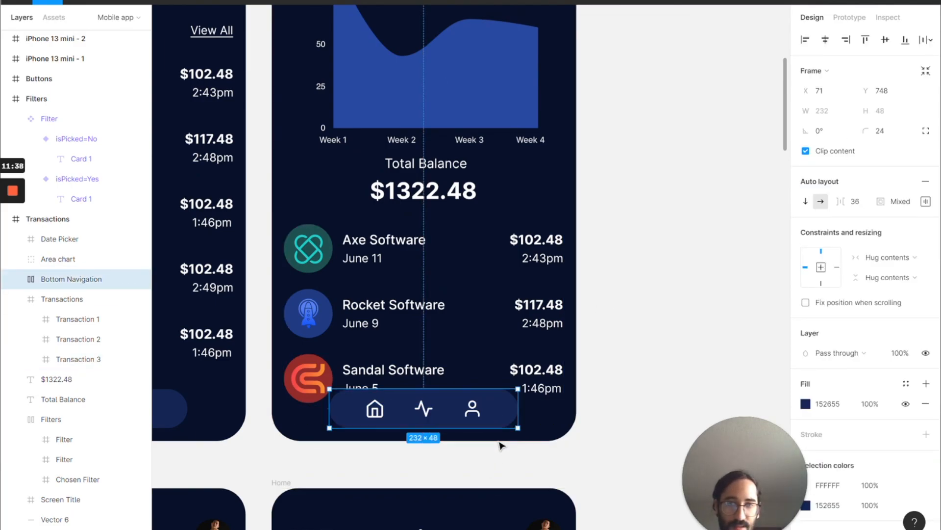
Step: Move the bottom navigation of the rebuilt All Transactions screen to Y 748 and clear the selection
{"action": "scroll", "coordinate": [500, 444], "scroll_direction": "down", "scroll_amount": 10}
{"action": "scroll", "coordinate": [500, 446], "scroll_direction": "down", "scroll_amount": 1}
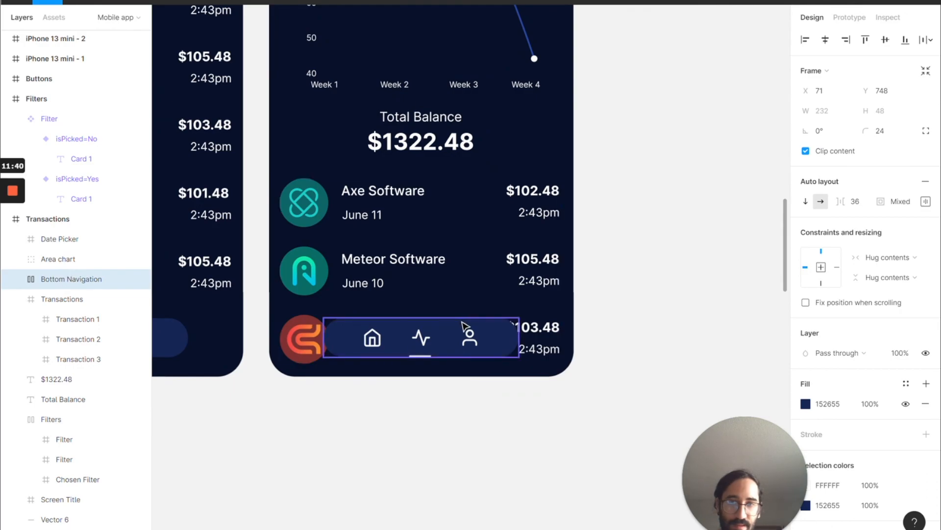
{"action": "left_click", "coordinate": [469, 331]}
{"action": "left_click", "coordinate": [891, 93]}
{"action": "type", "text": "750"}
{"action": "key", "text": "Return"}
{"action": "key", "text": "Down"}
{"action": "key", "text": "Down"}
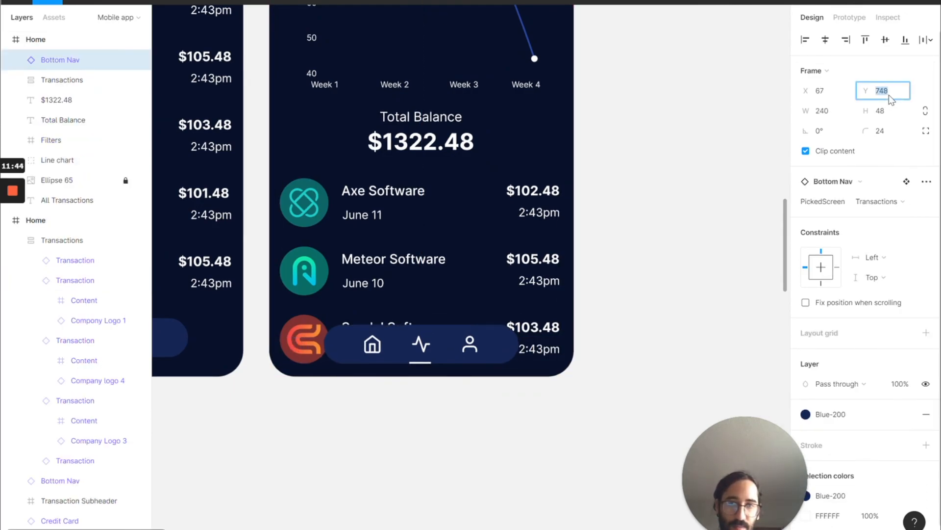
{"action": "left_click", "coordinate": [628, 292]}
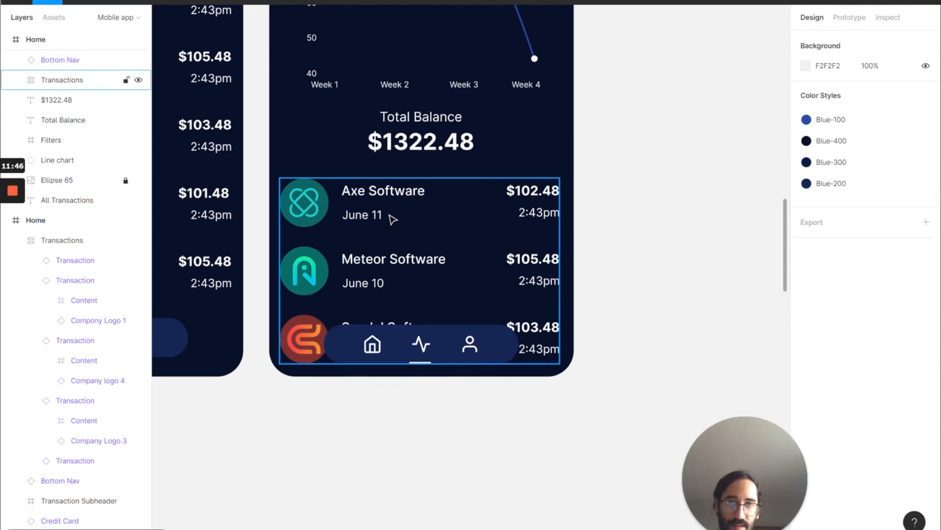
Step: Move the Transactions list beneath the total balance vertically, trying Y 558 and 548 and settling on 560
{"action": "left_click", "coordinate": [393, 219]}
{"action": "left_click", "coordinate": [901, 92]}
{"action": "key", "text": "shift+Up"}
{"action": "key", "text": "Down"}
{"action": "key", "text": "Down"}
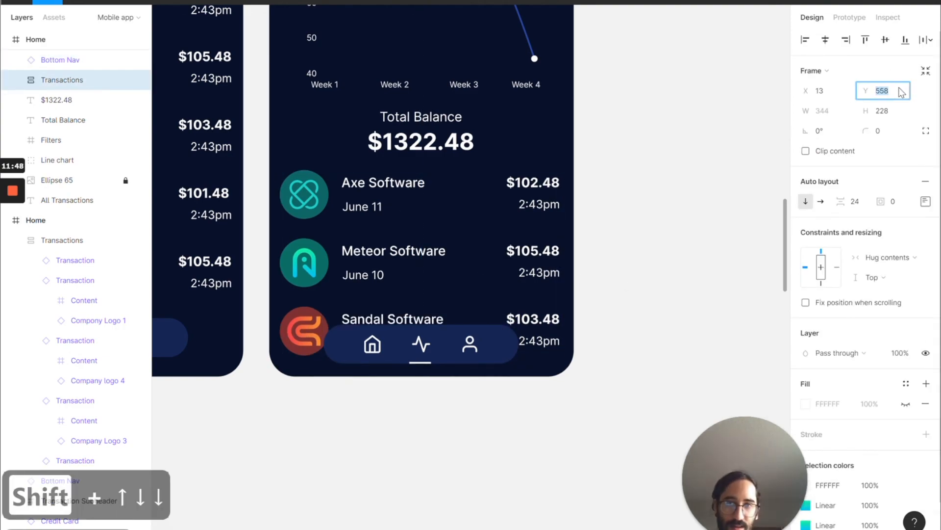
{"action": "key", "text": "shift+Down"}
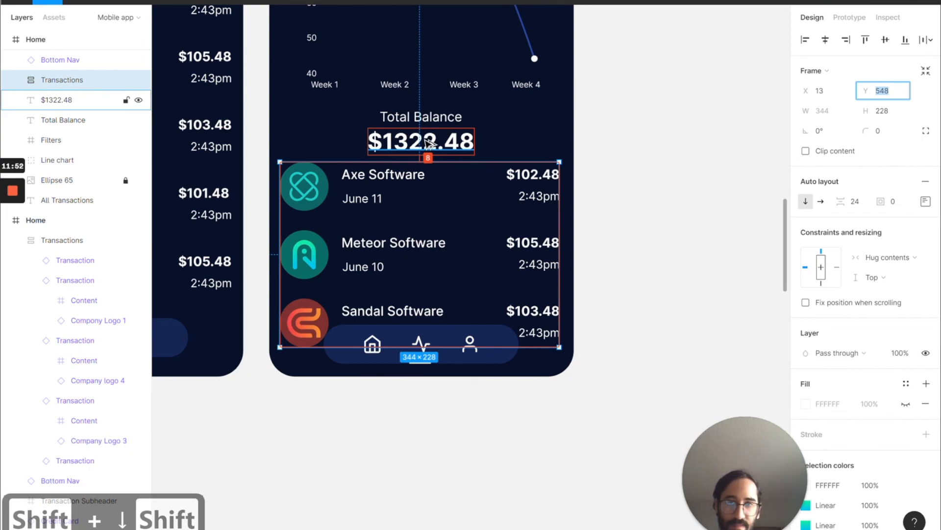
{"action": "key", "text": "shift+Up"}
{"action": "key", "text": "Up"}
{"action": "key", "text": "Up"}
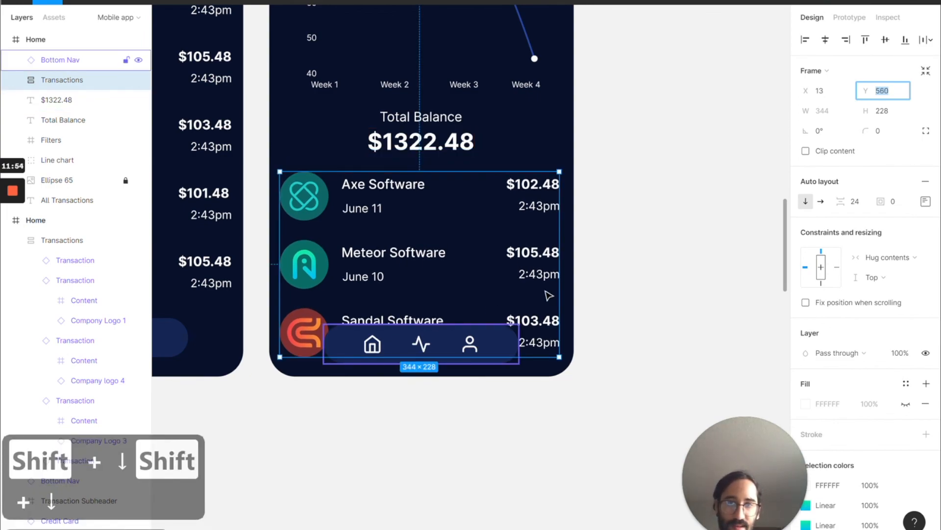
{"action": "left_click", "coordinate": [607, 311]}
Step: Review the whole rebuilt All Transactions screen, then view it alongside the Home screen and the reference designs
{"action": "scroll", "coordinate": [607, 310], "scroll_direction": "down", "scroll_amount": 2}
{"action": "scroll", "coordinate": [608, 312], "scroll_direction": "up", "scroll_amount": 4}
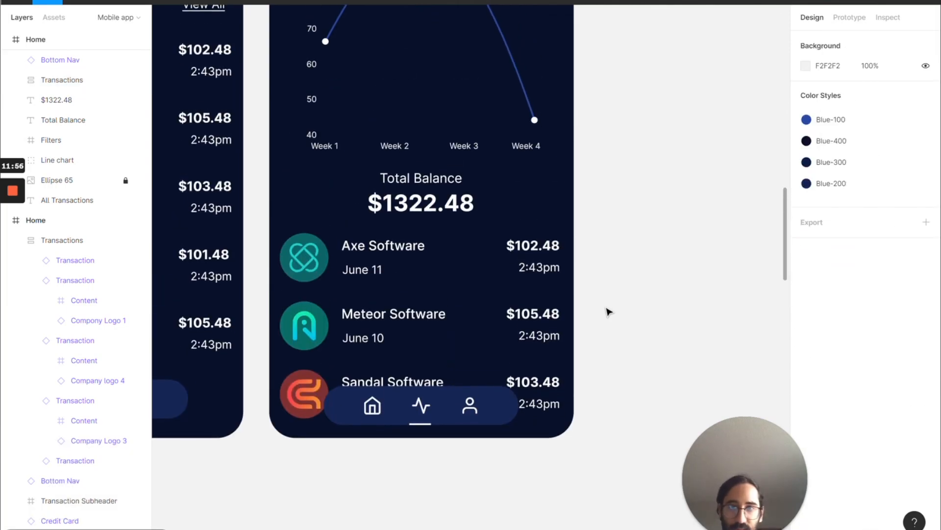
{"action": "scroll", "coordinate": [608, 311], "scroll_direction": "up", "scroll_amount": 10}
{"action": "scroll", "coordinate": [608, 312], "scroll_direction": "down", "scroll_amount": 9}
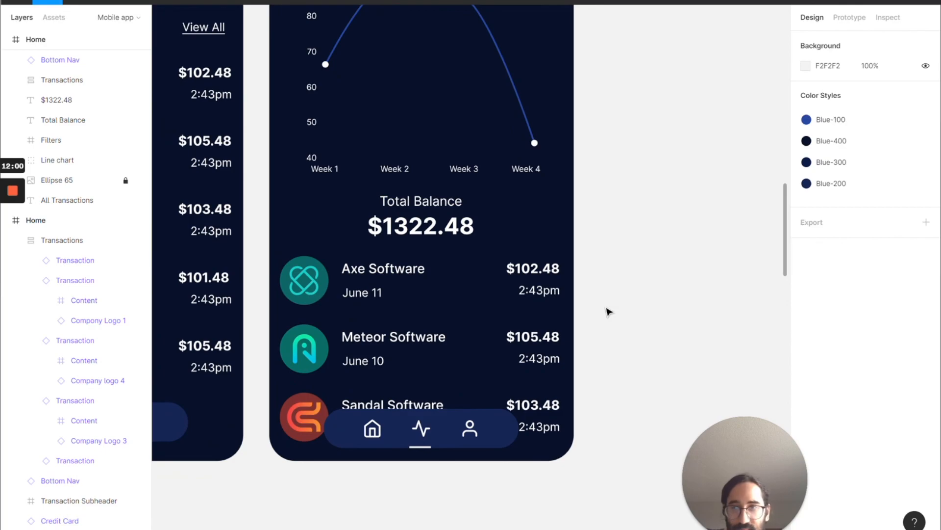
{"action": "scroll", "coordinate": [608, 311], "scroll_direction": "down", "scroll_amount": 5}
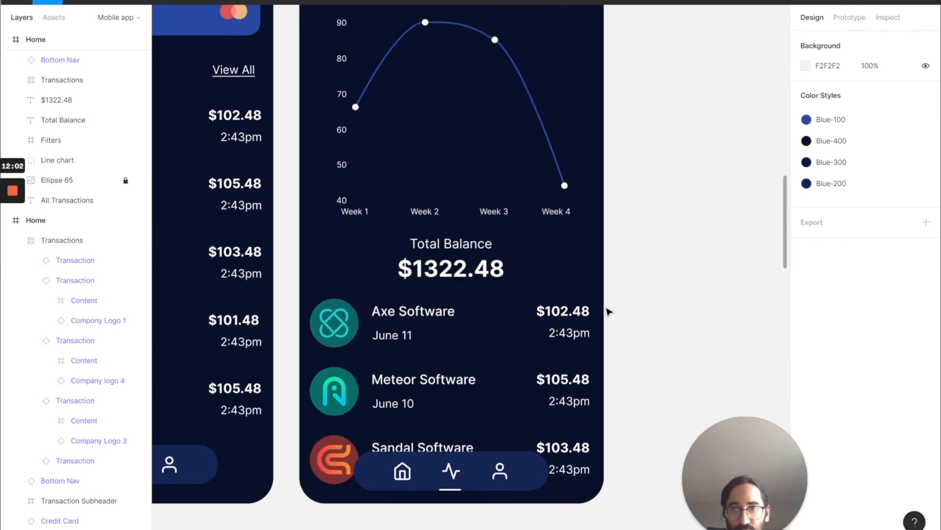
{"action": "scroll", "coordinate": [608, 311], "scroll_direction": "up", "scroll_amount": 1}
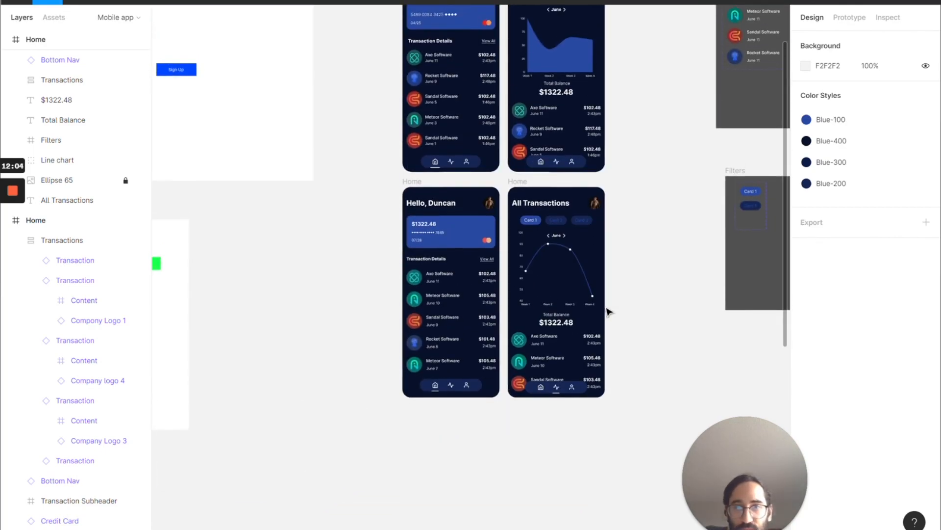